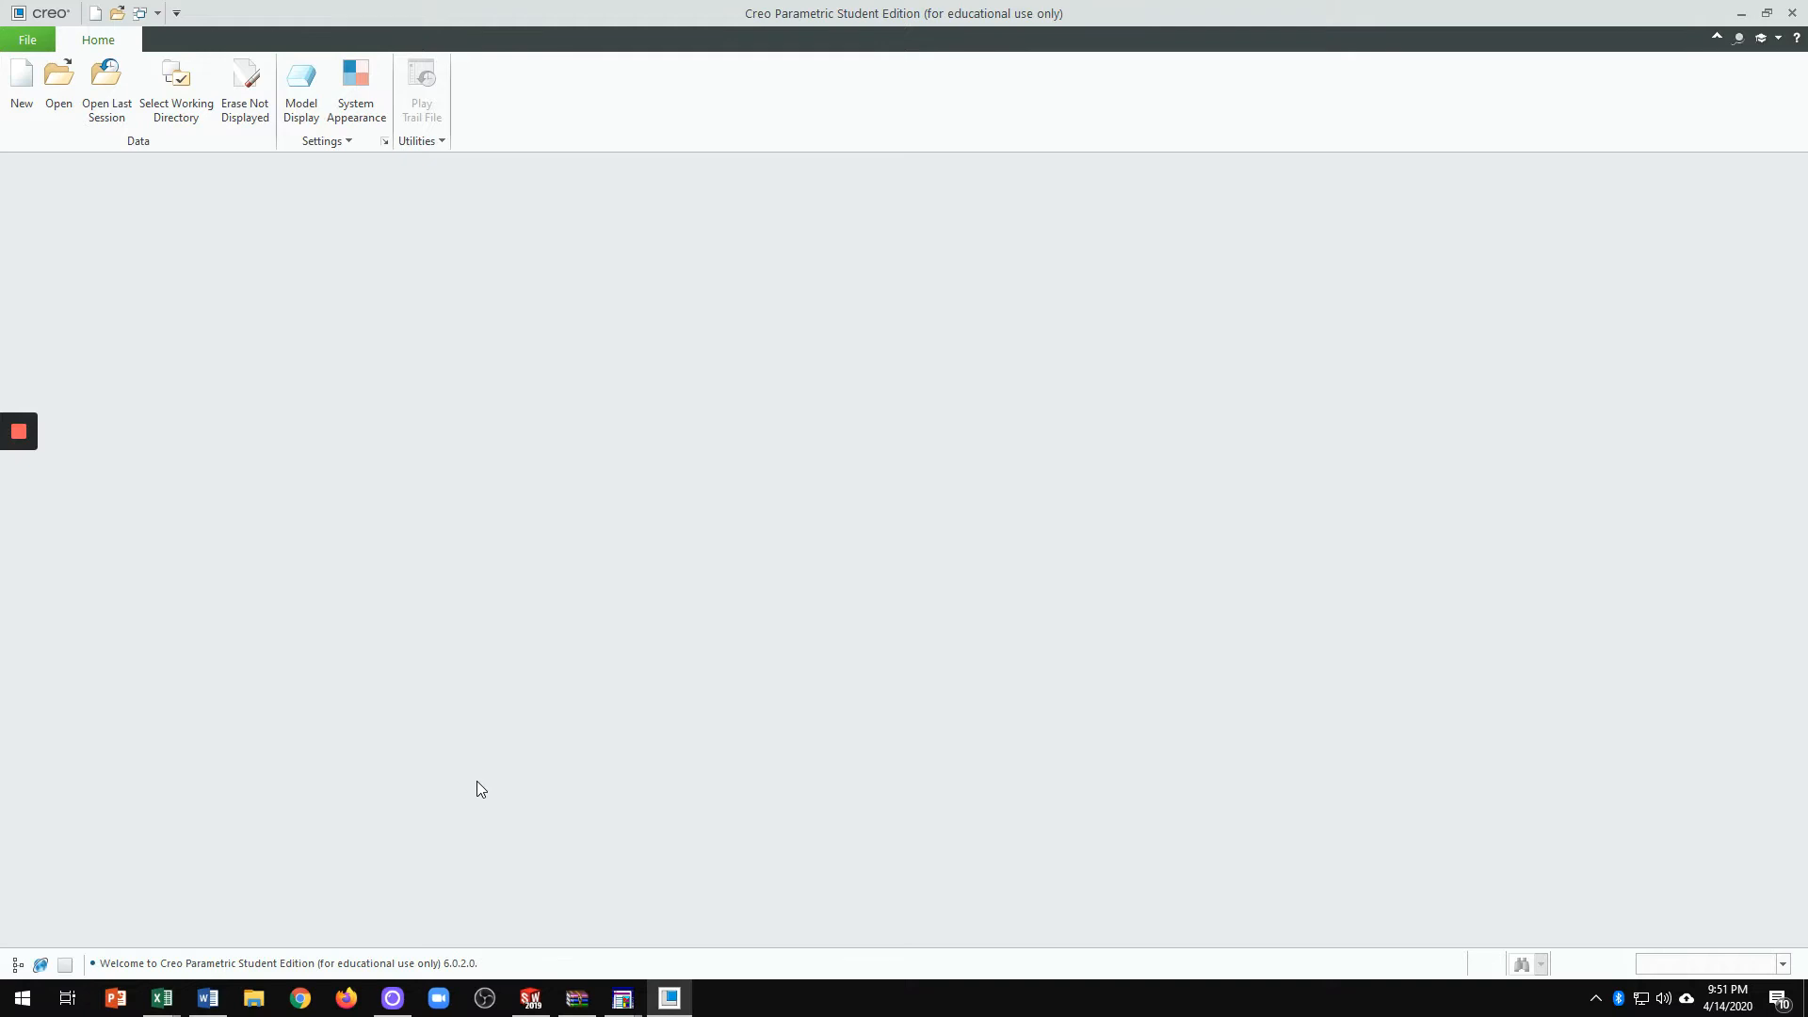
Step: Create a new solid part named Ch5-tut1
left_click(26, 105)
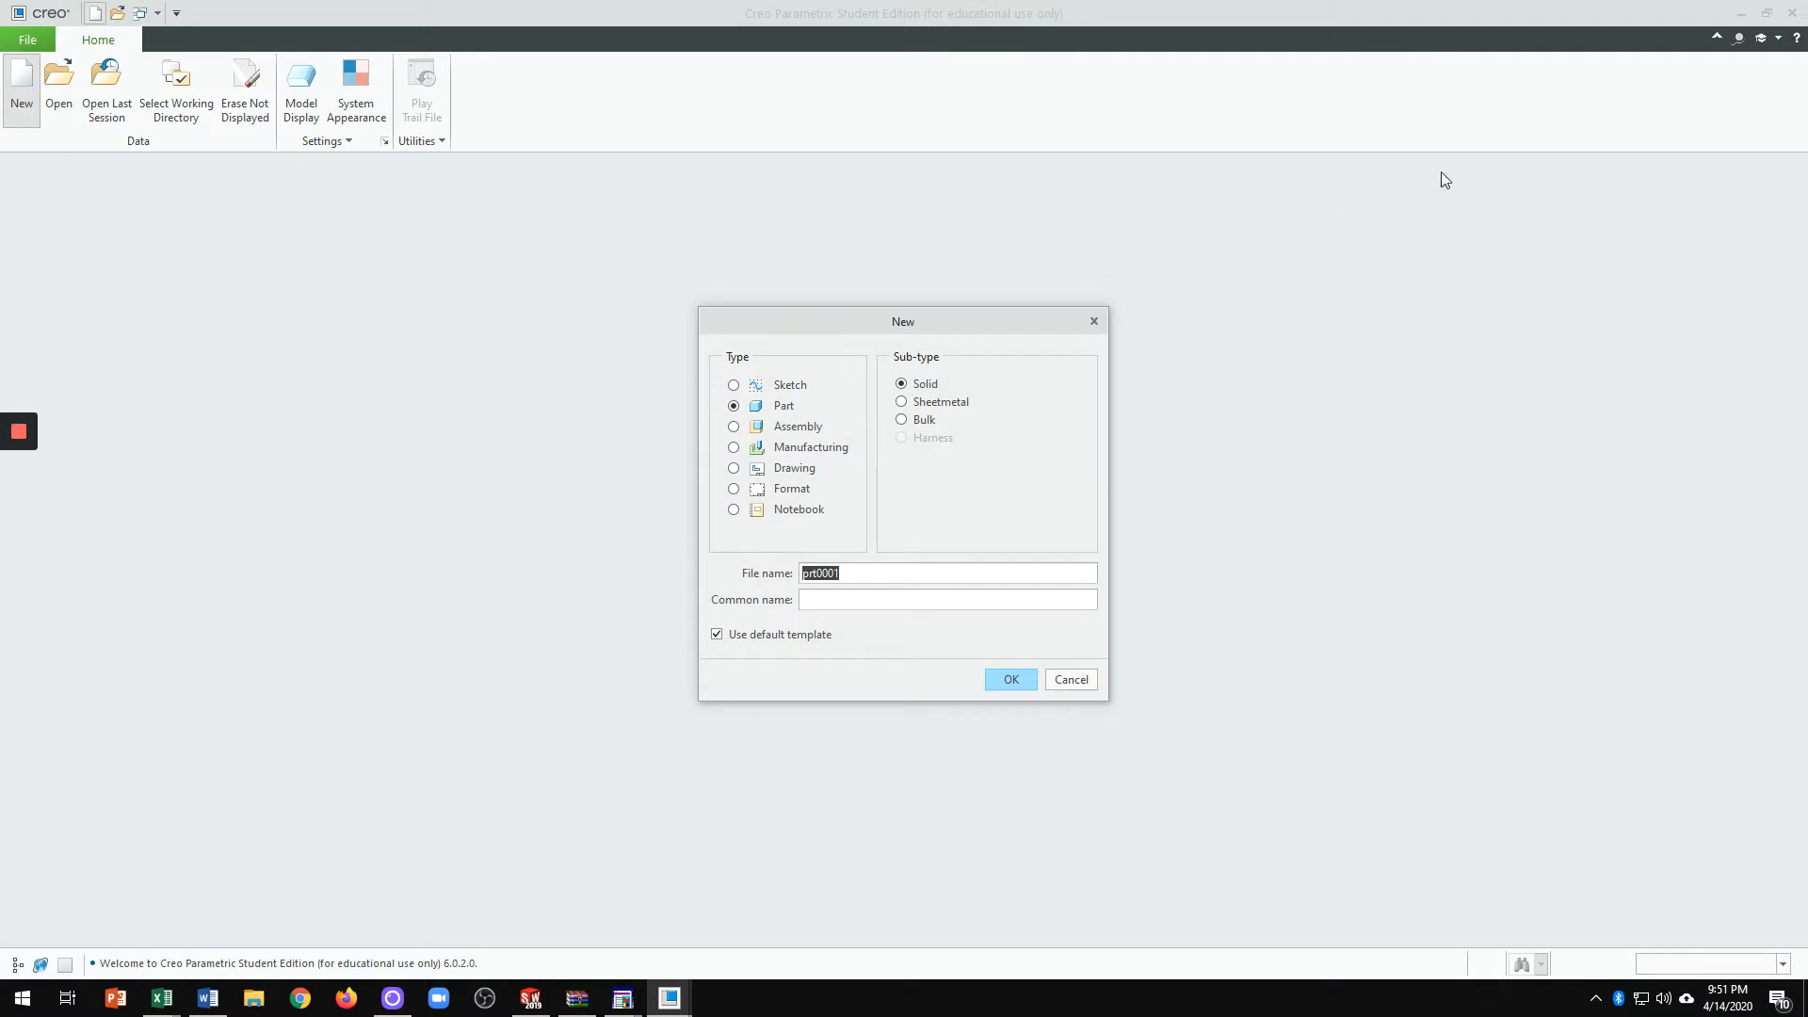
type("Ch5-tut1")
left_click(1026, 690)
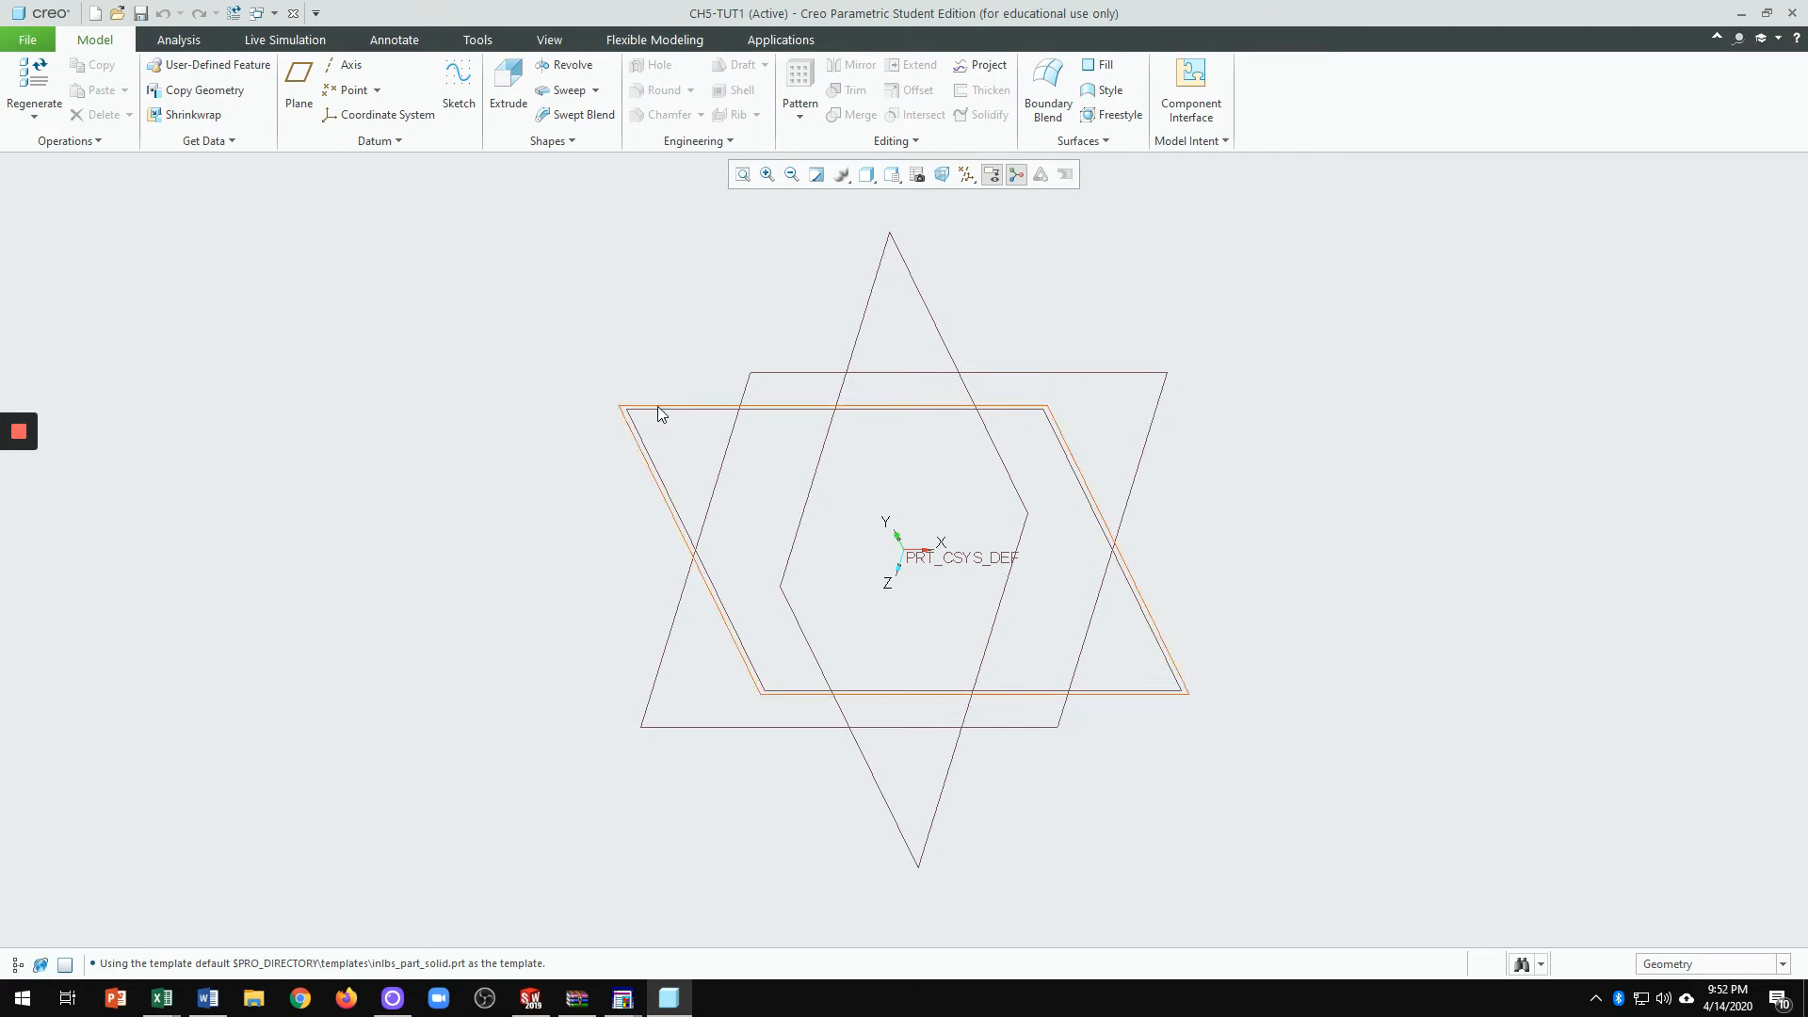
Step: Turn on Plane Tag Display so the FRONT, TOP and RIGHT datum planes are labelled
left_click(551, 40)
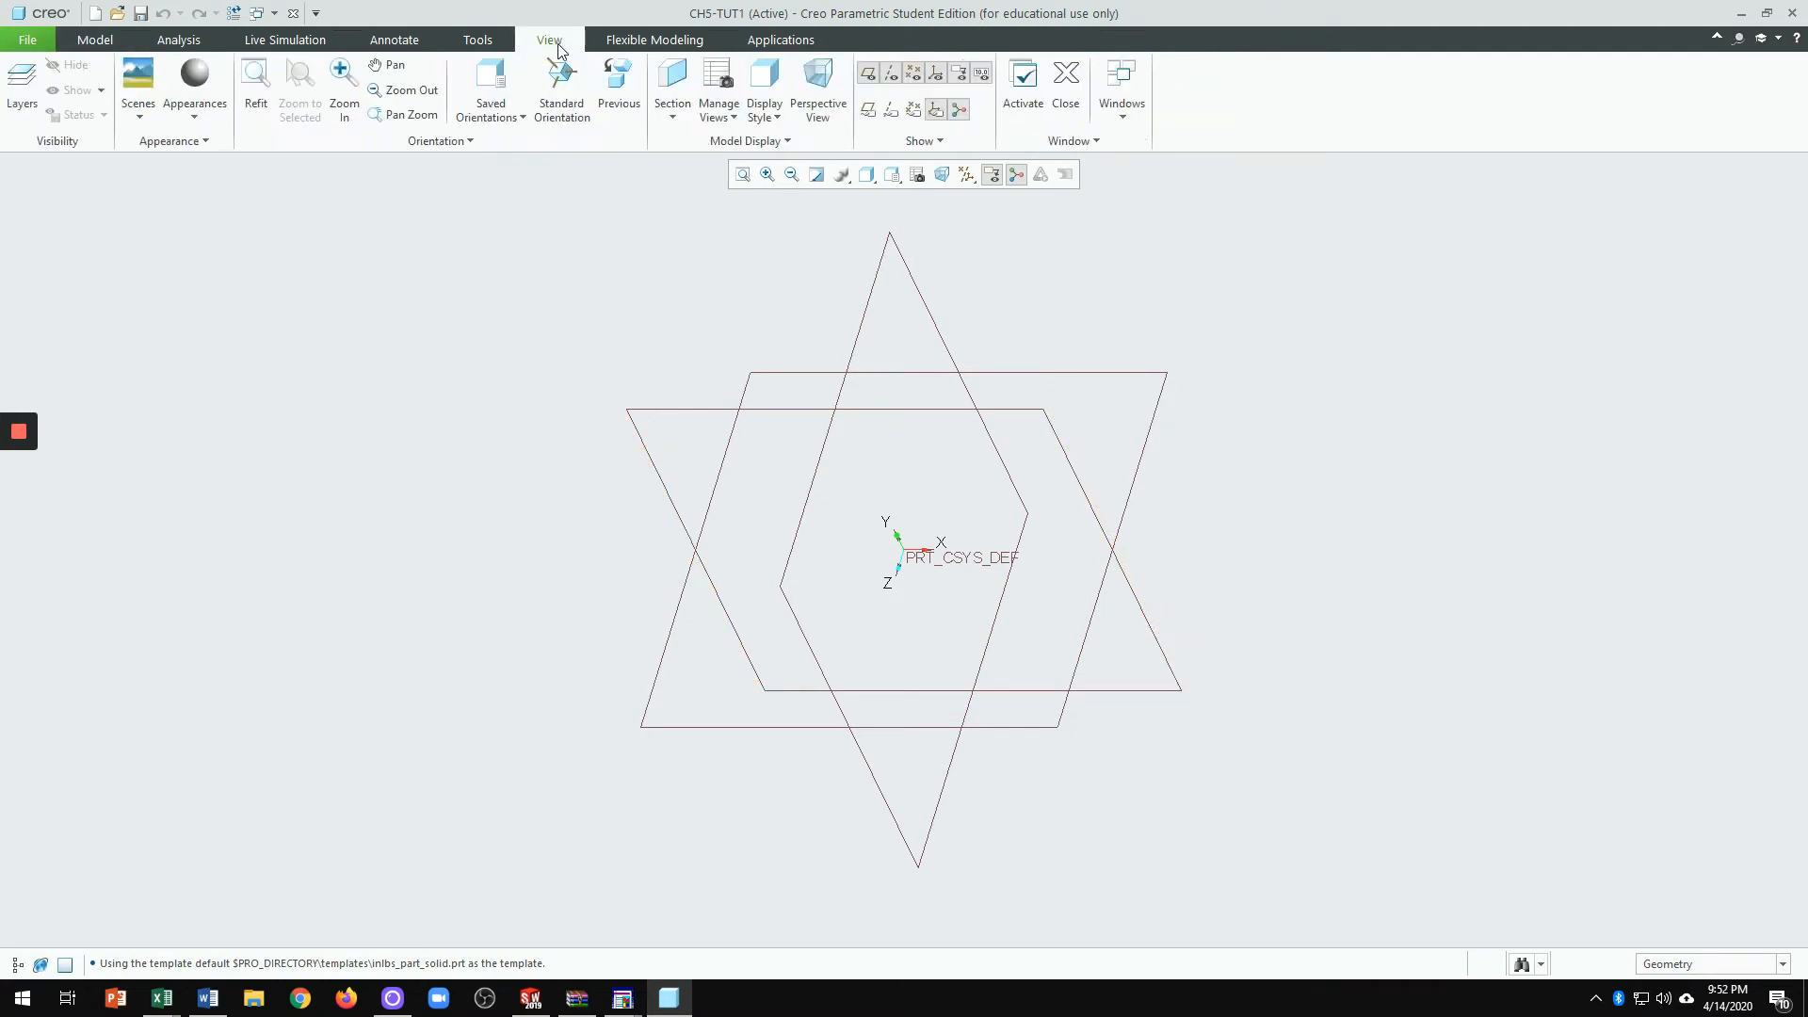
left_click(868, 112)
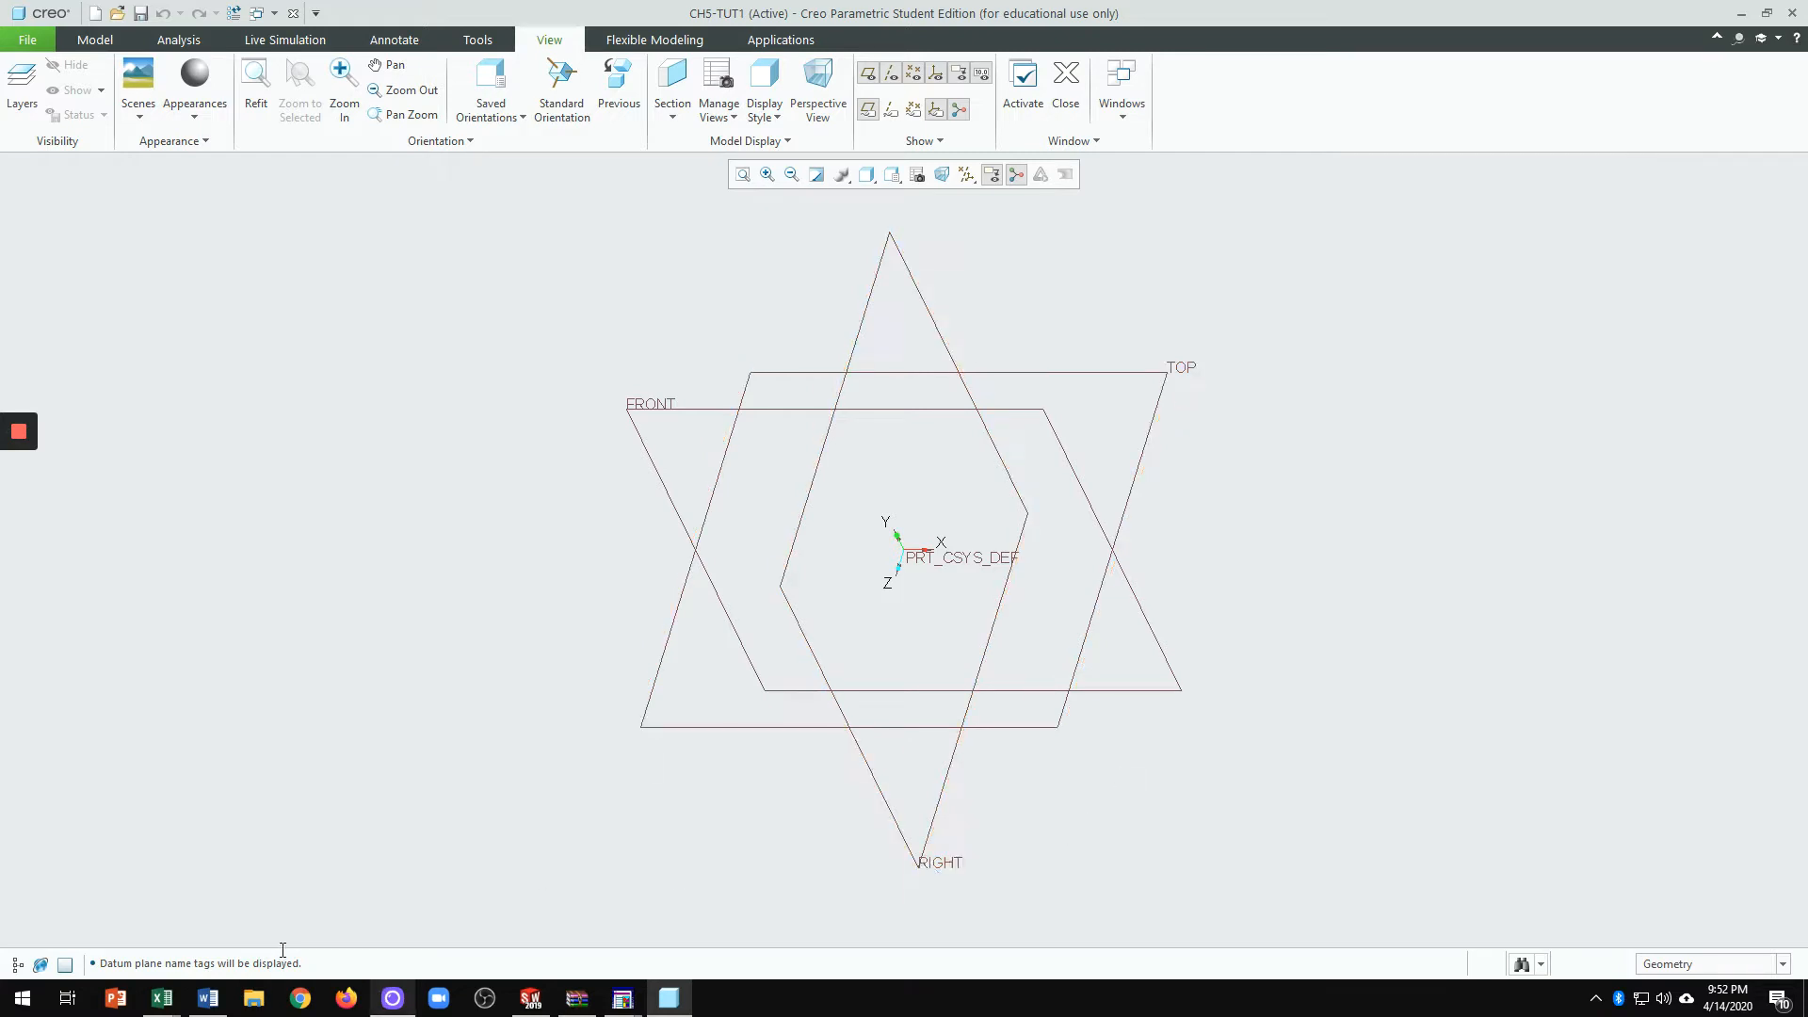
left_click(18, 962)
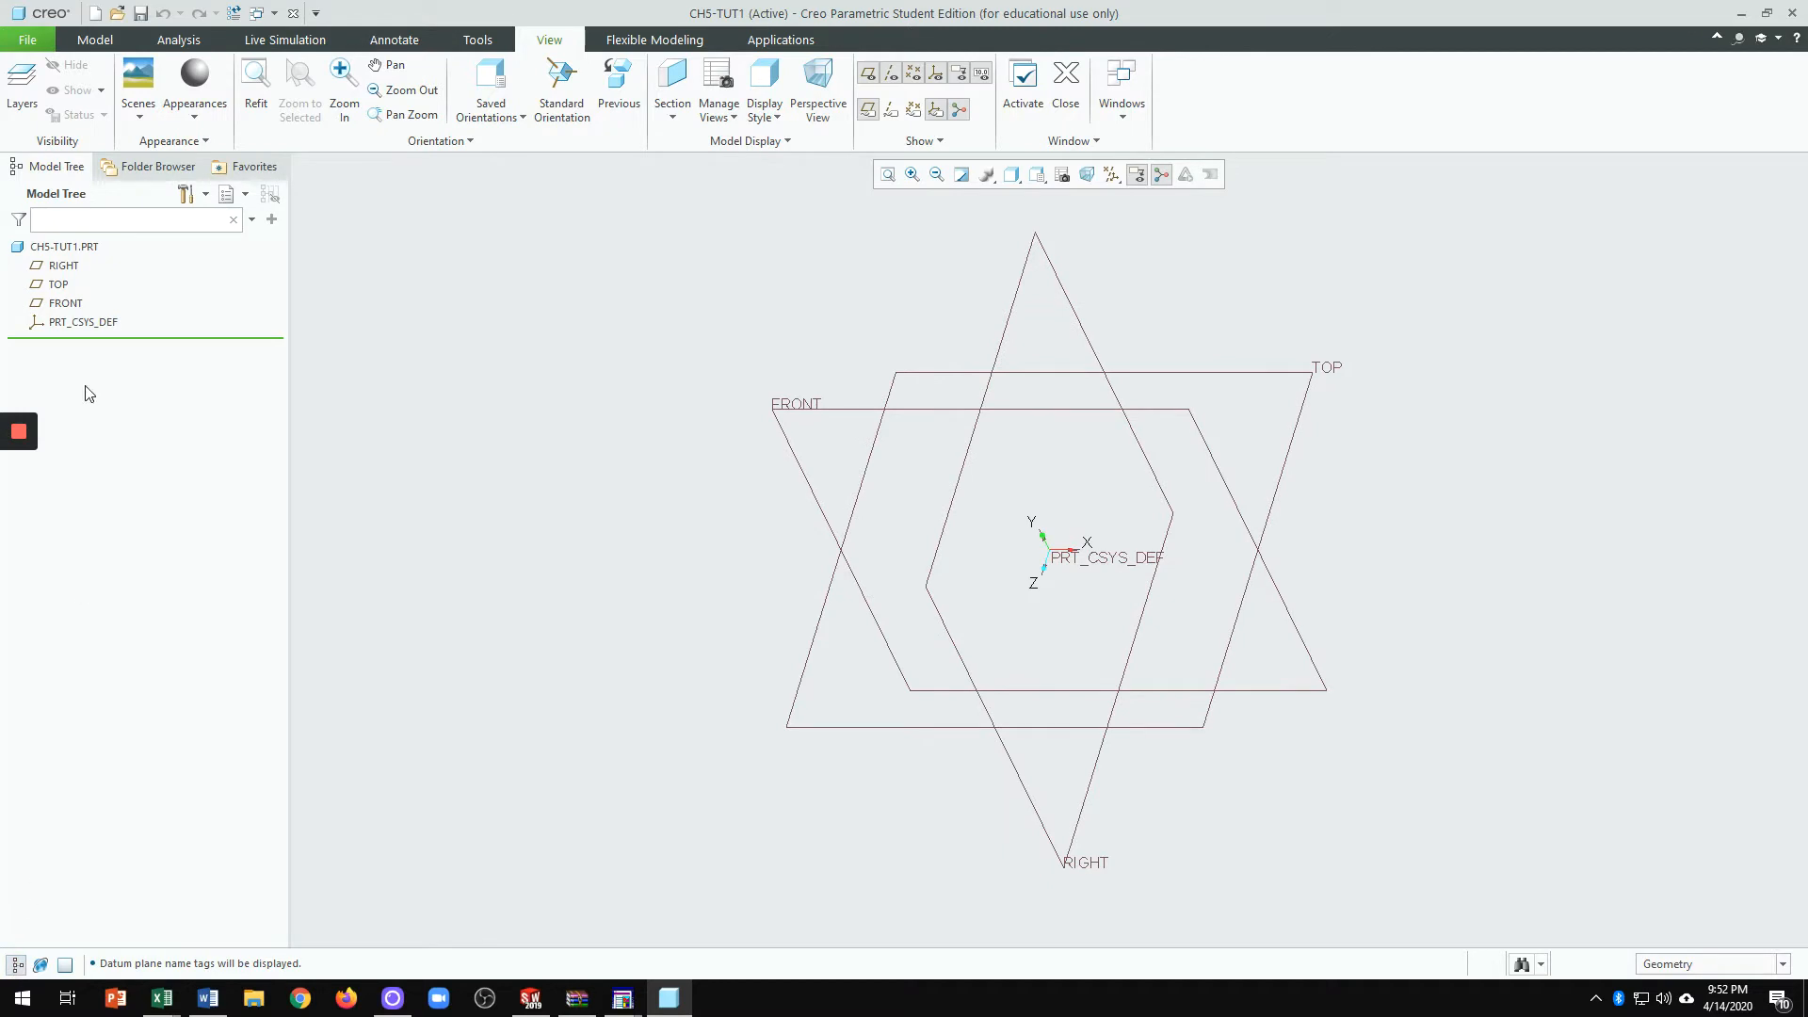
left_click(60, 285)
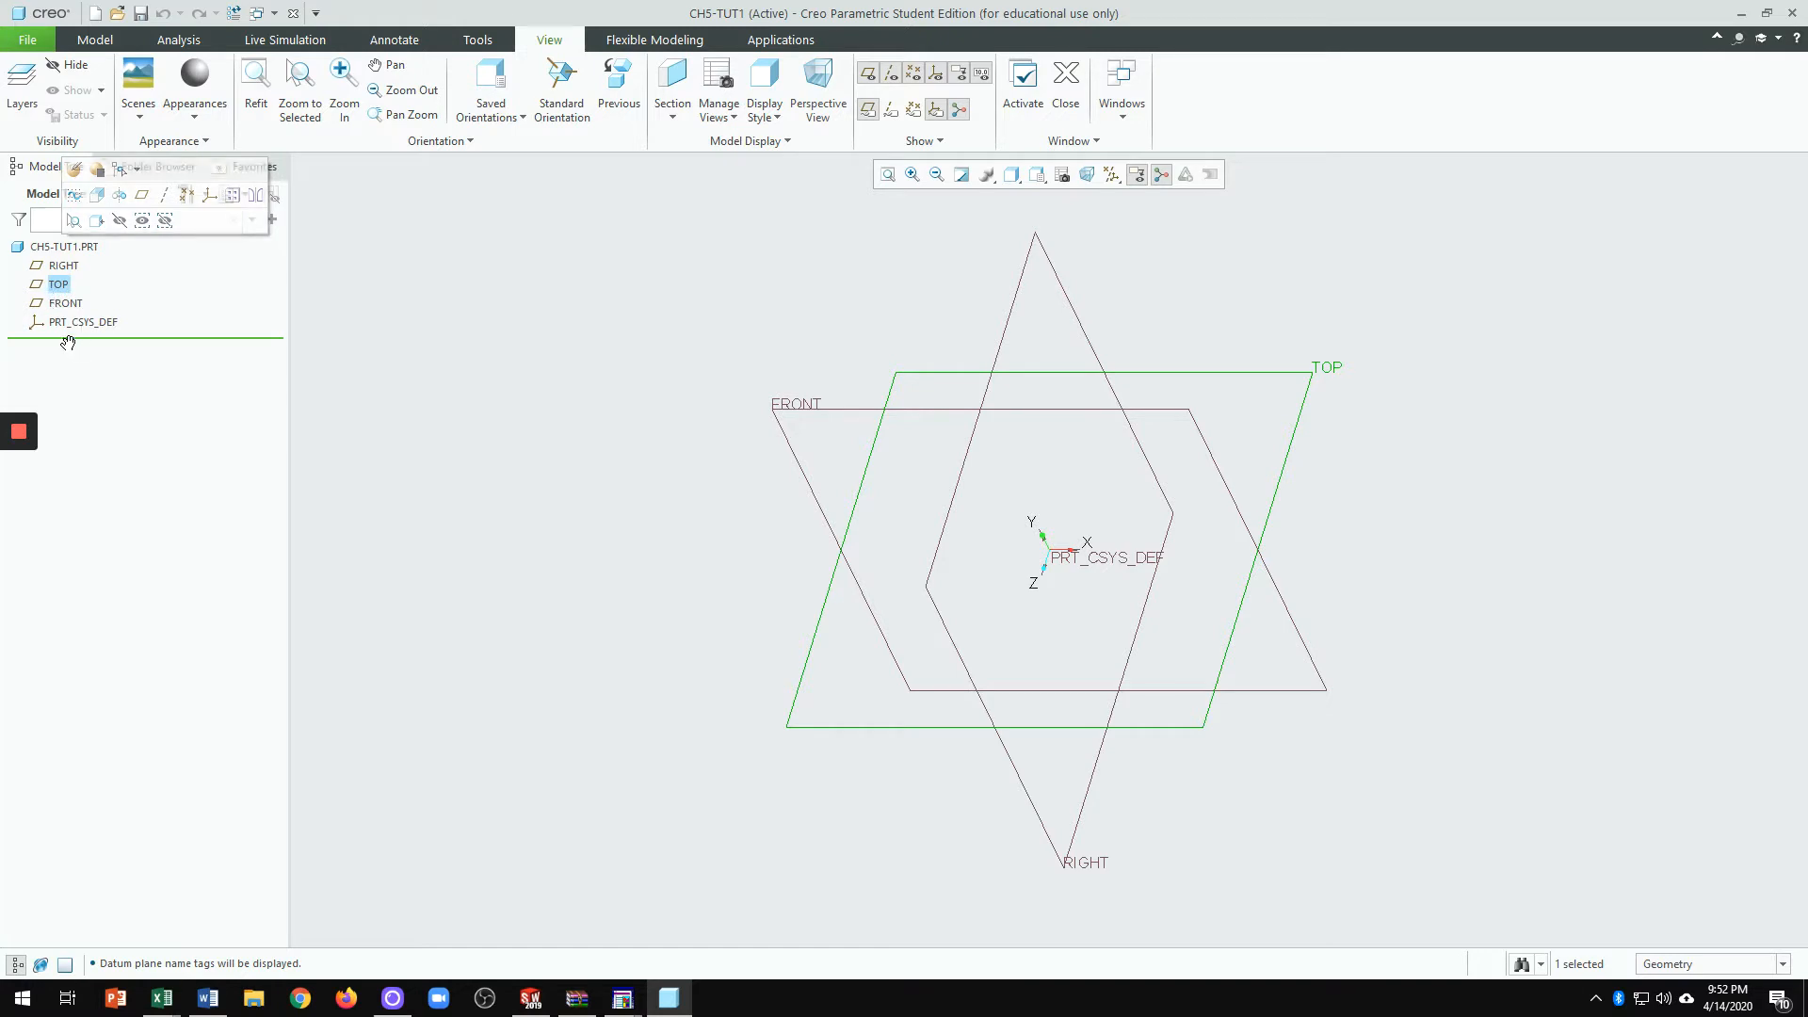
left_click(59, 305)
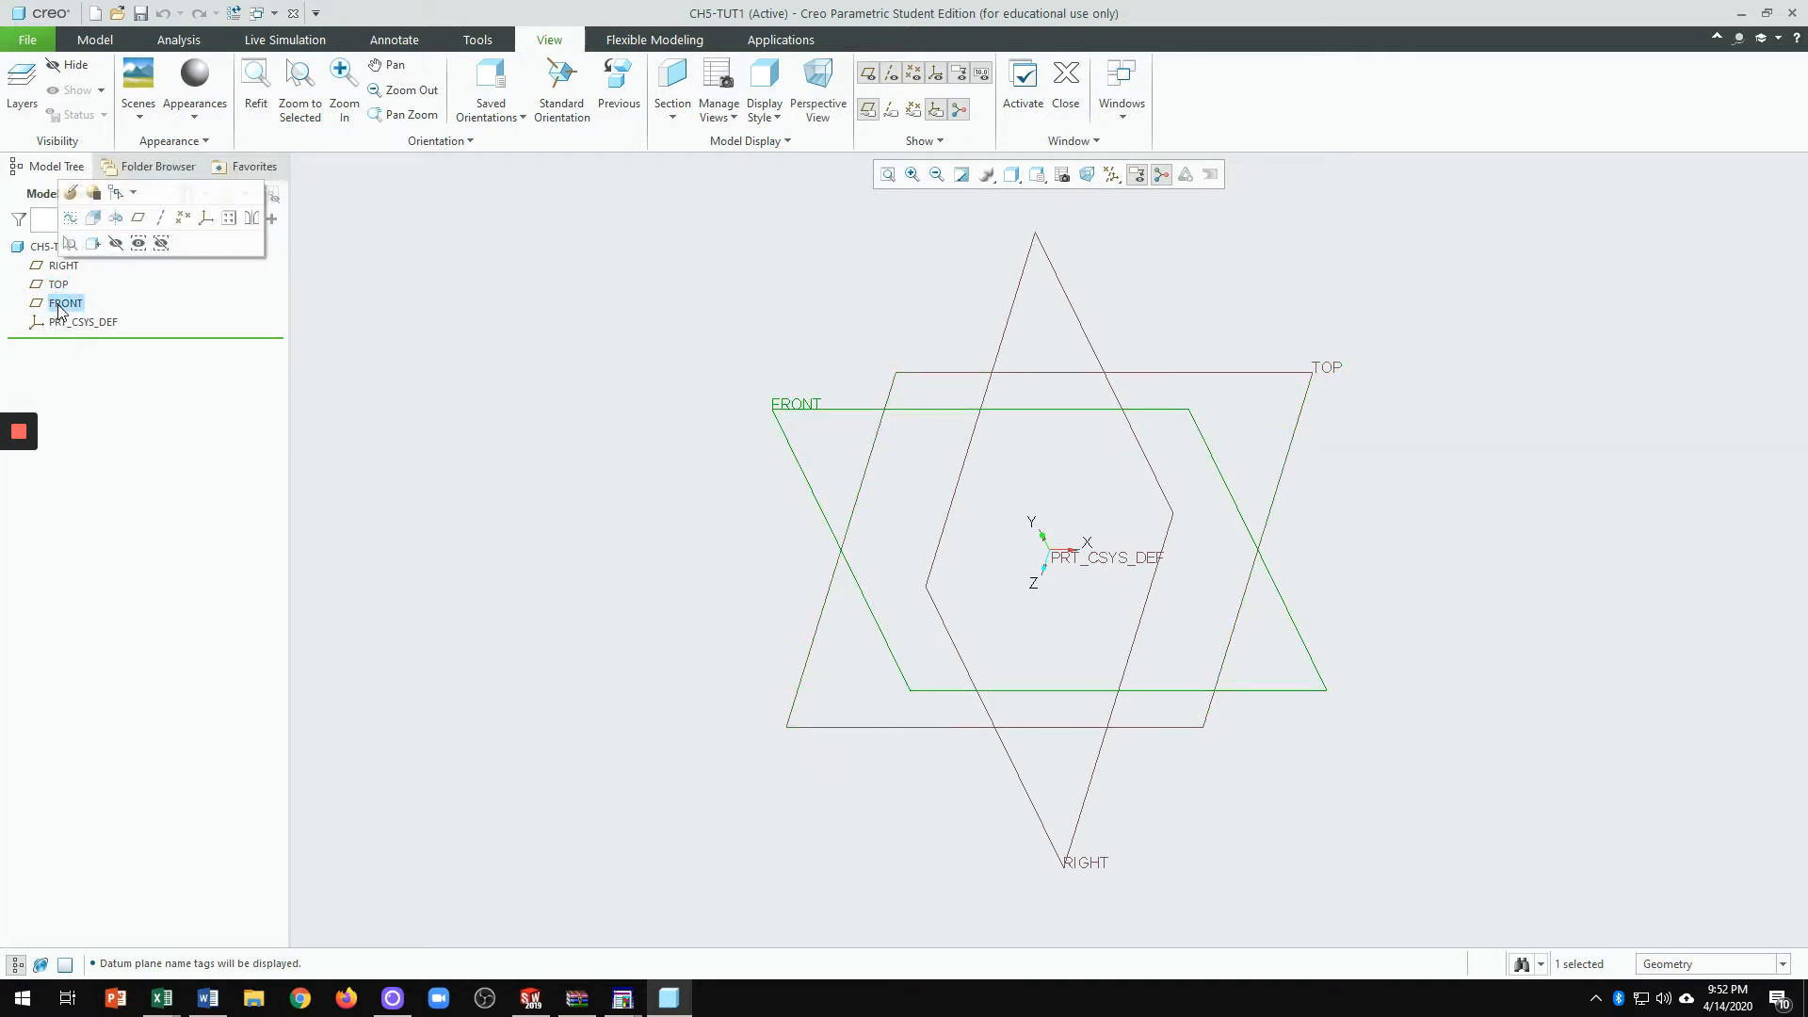
left_click(55, 268)
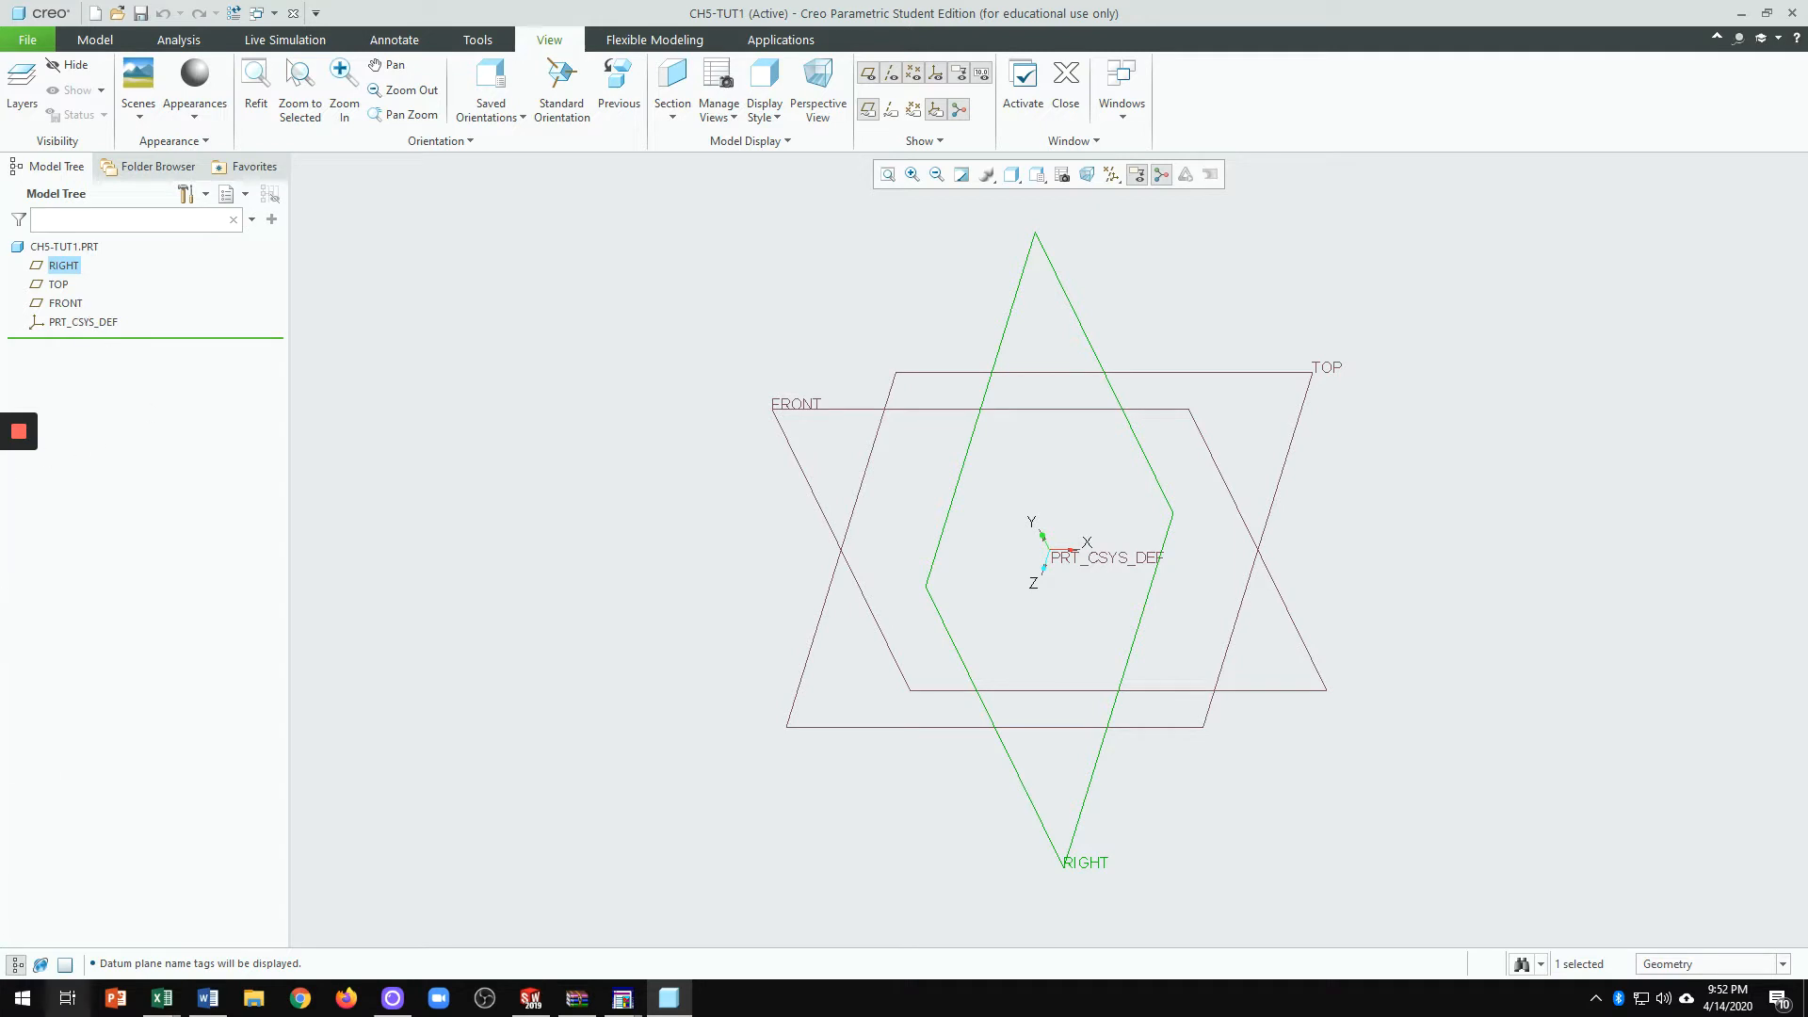
left_click(16, 968)
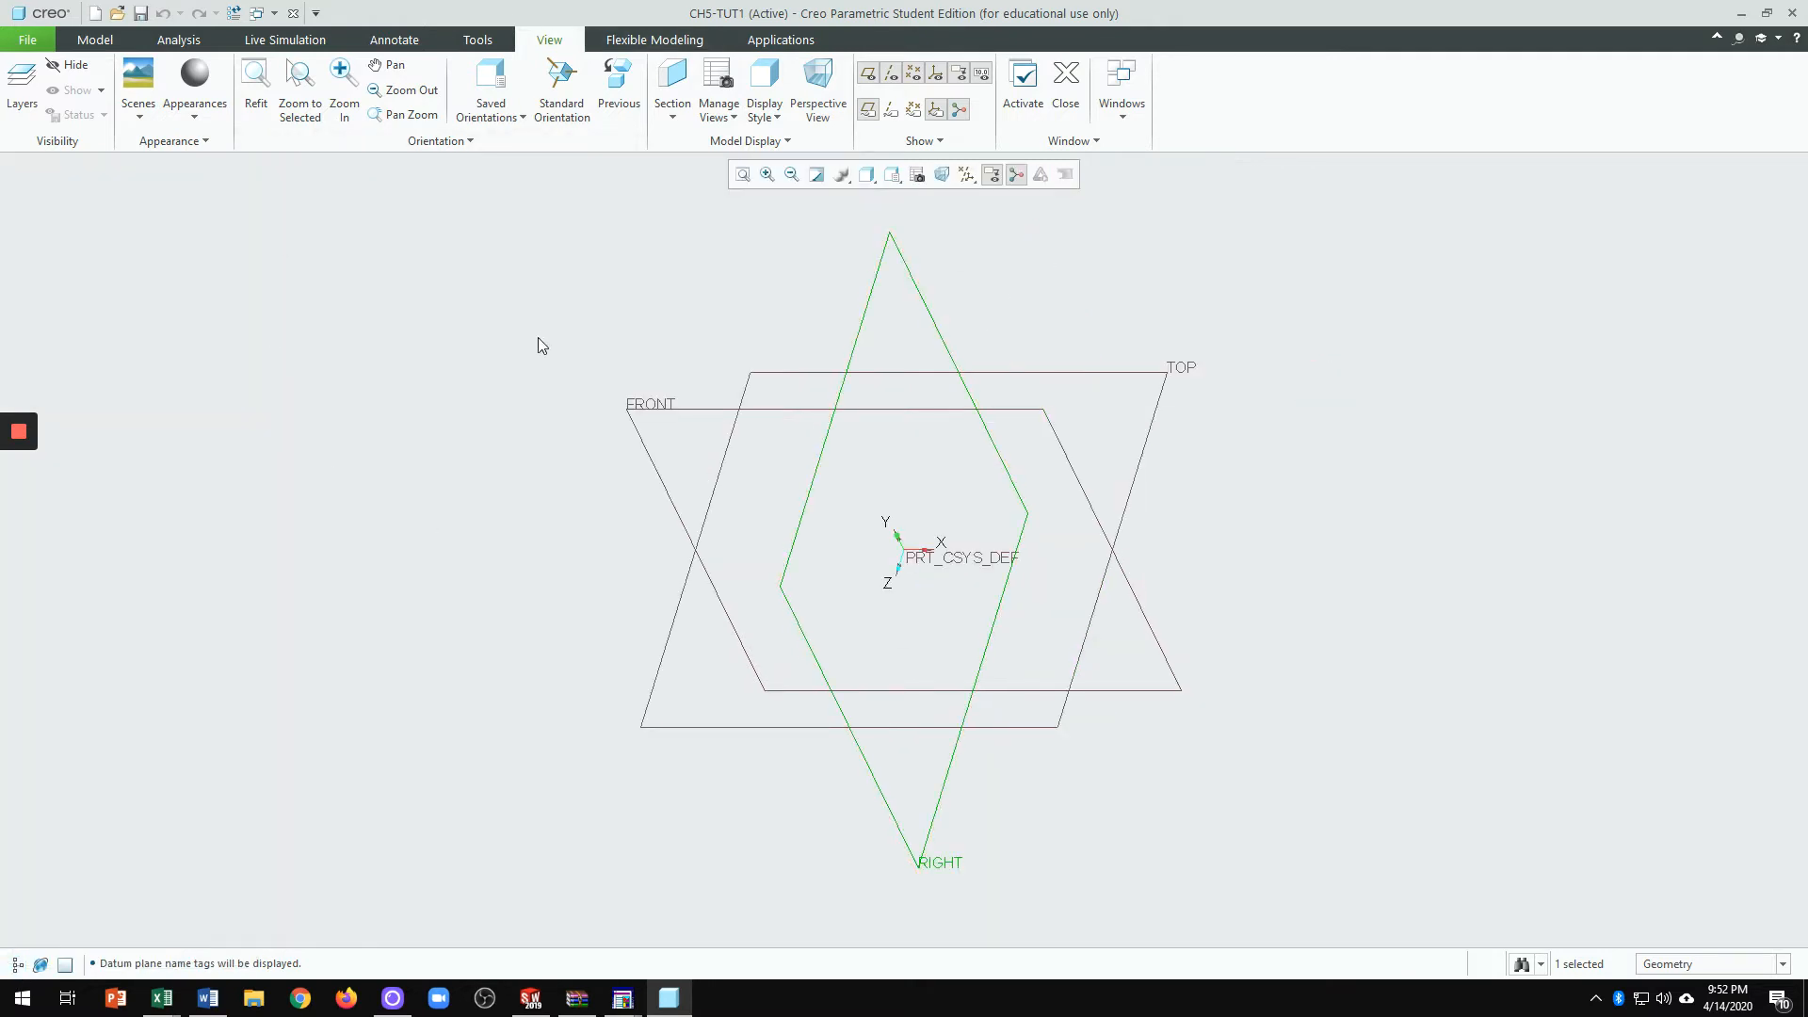
left_click(542, 297)
left_click(864, 323)
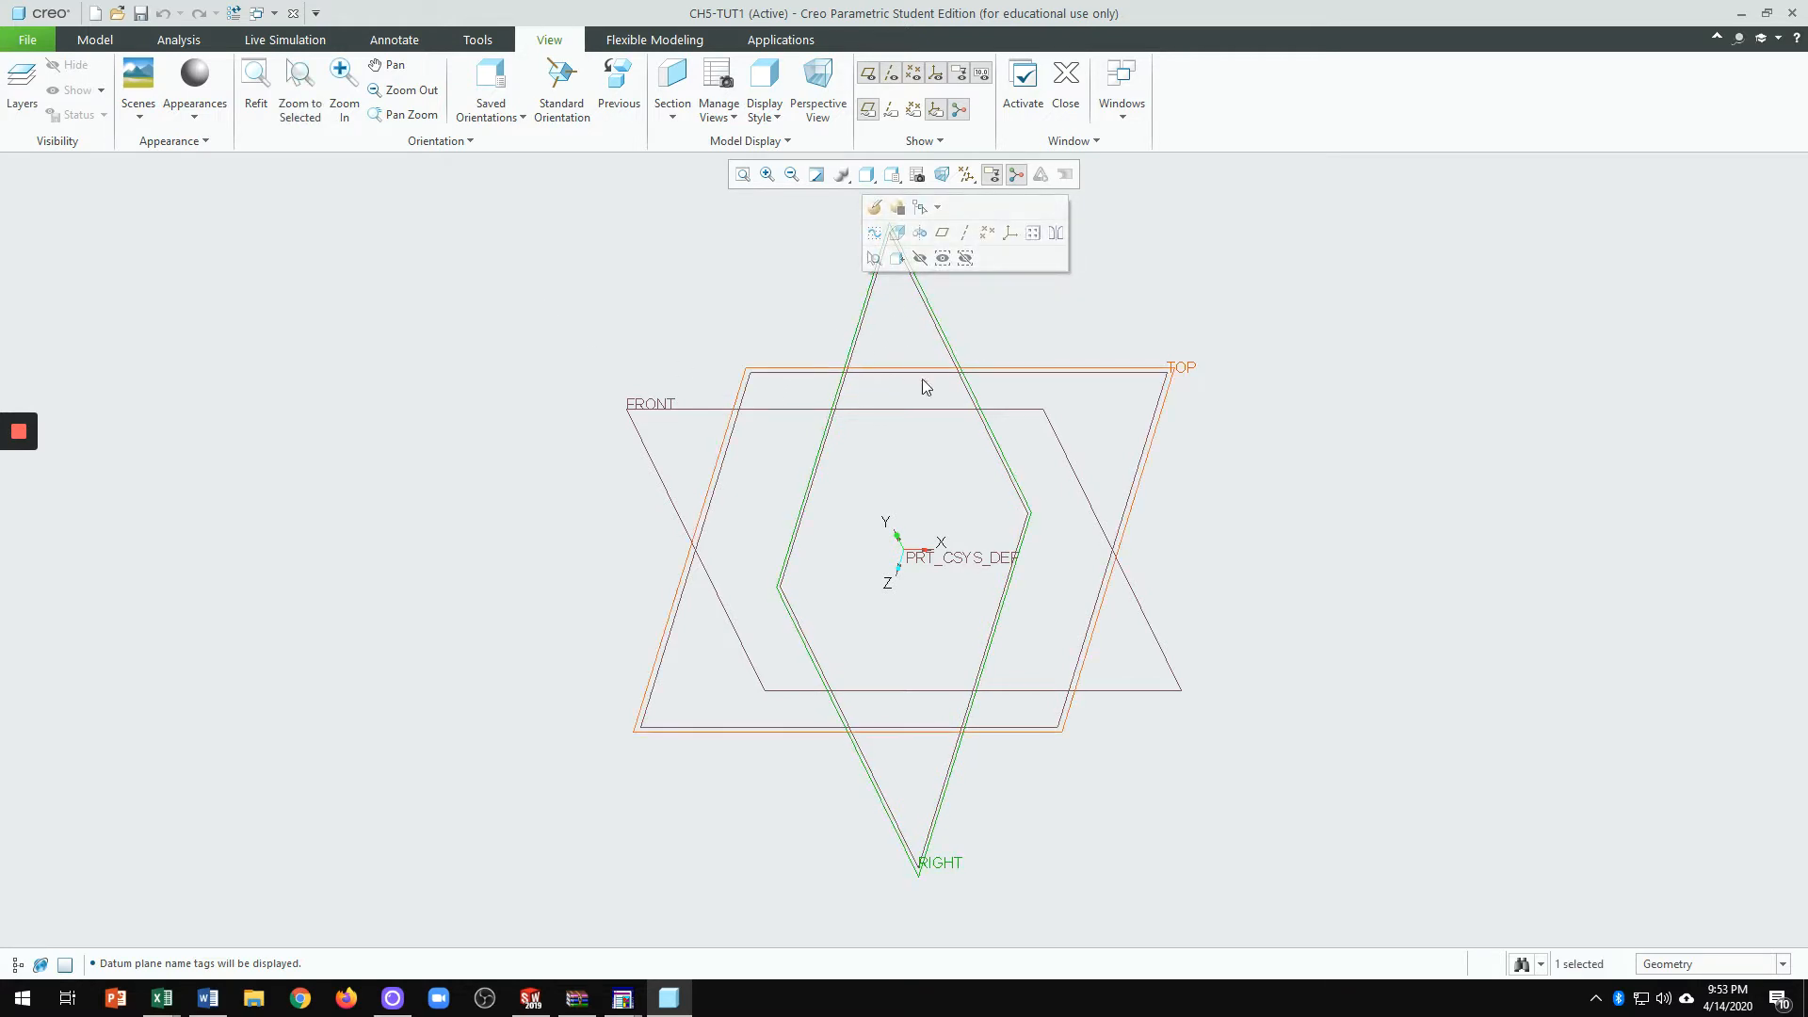
left_click(1364, 332)
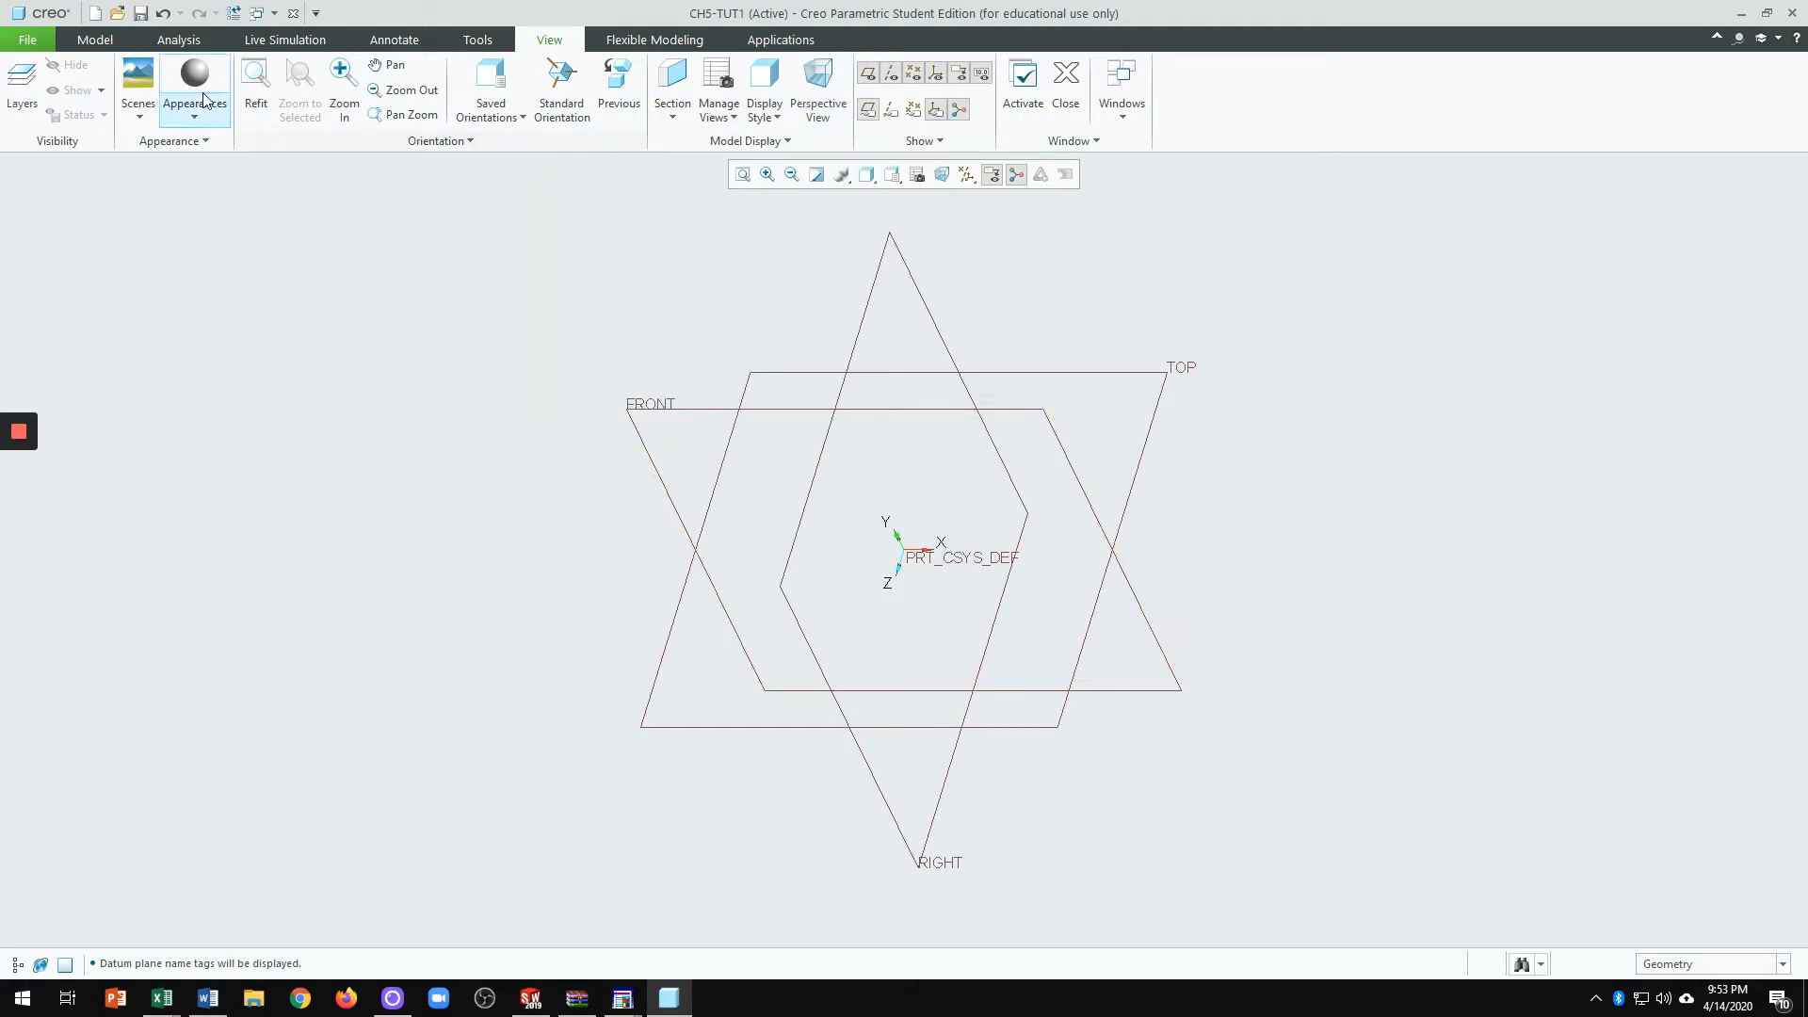
Step: Start an Extrude and pick the FRONT plane as its sketch plane, with RIGHT oriented Right
left_click(96, 41)
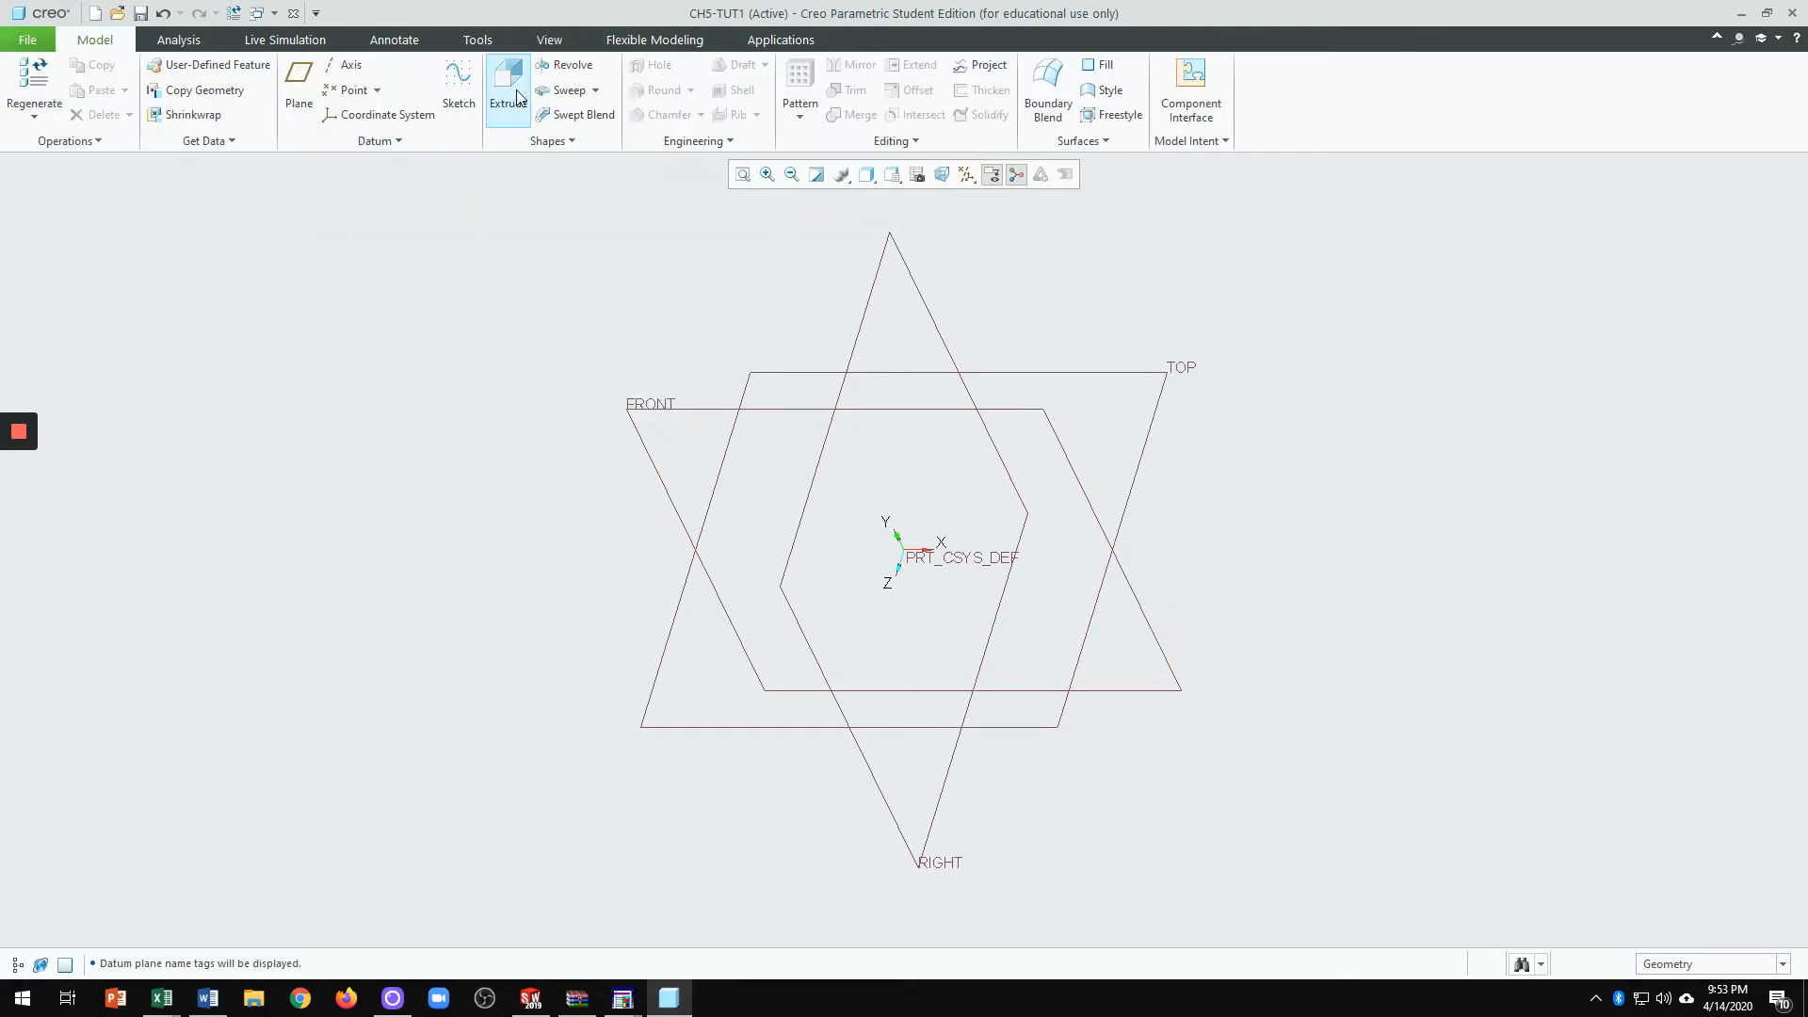
left_click(492, 118)
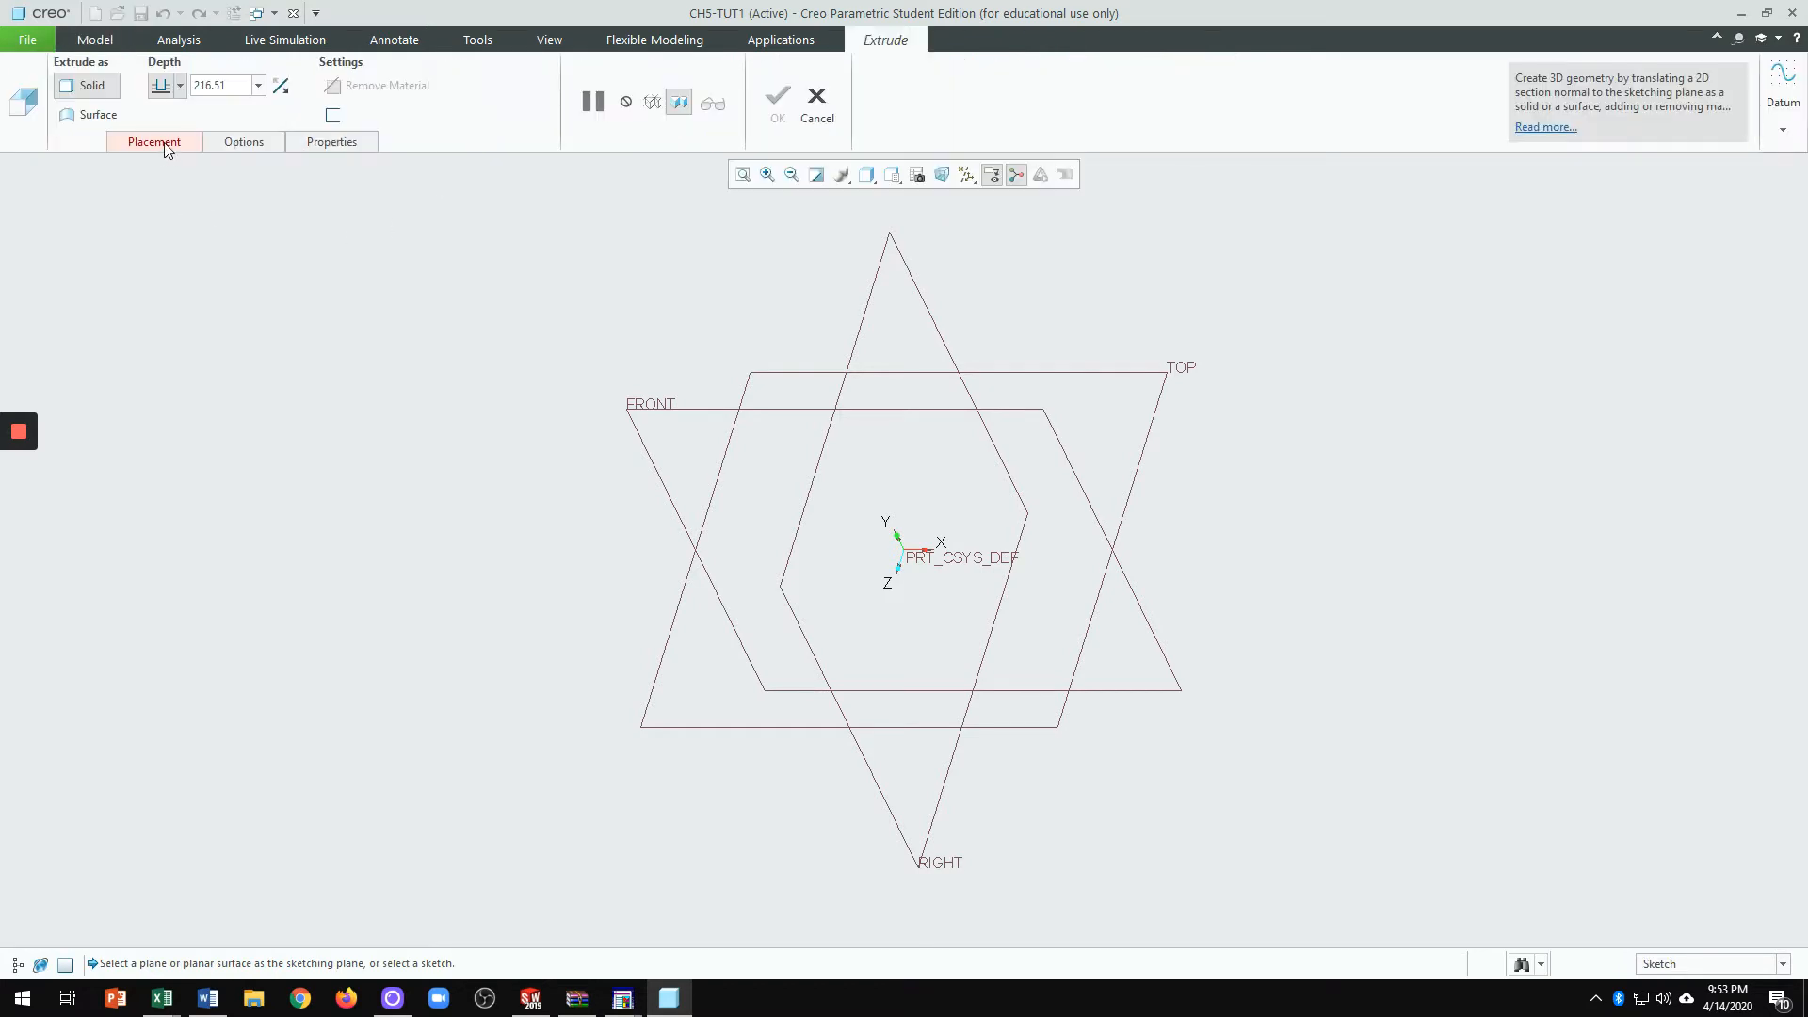
left_click(154, 142)
left_click(295, 211)
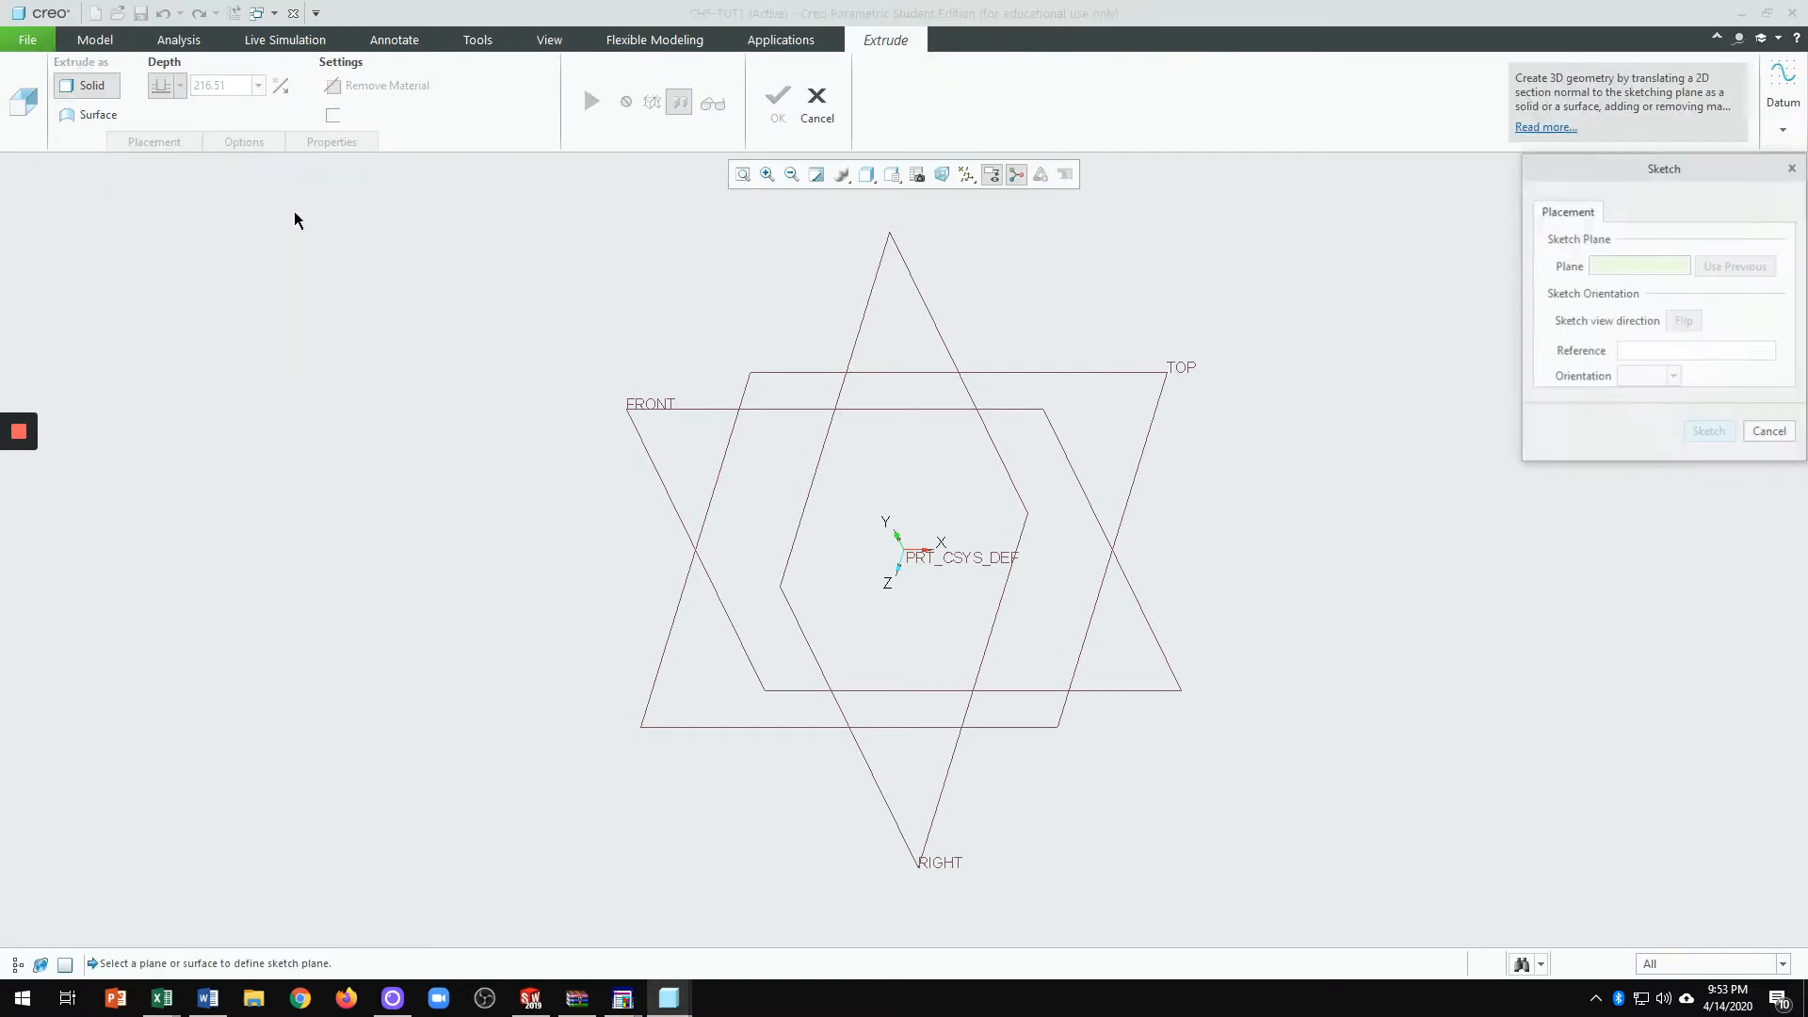
left_click_drag(1733, 177, 1571, 170)
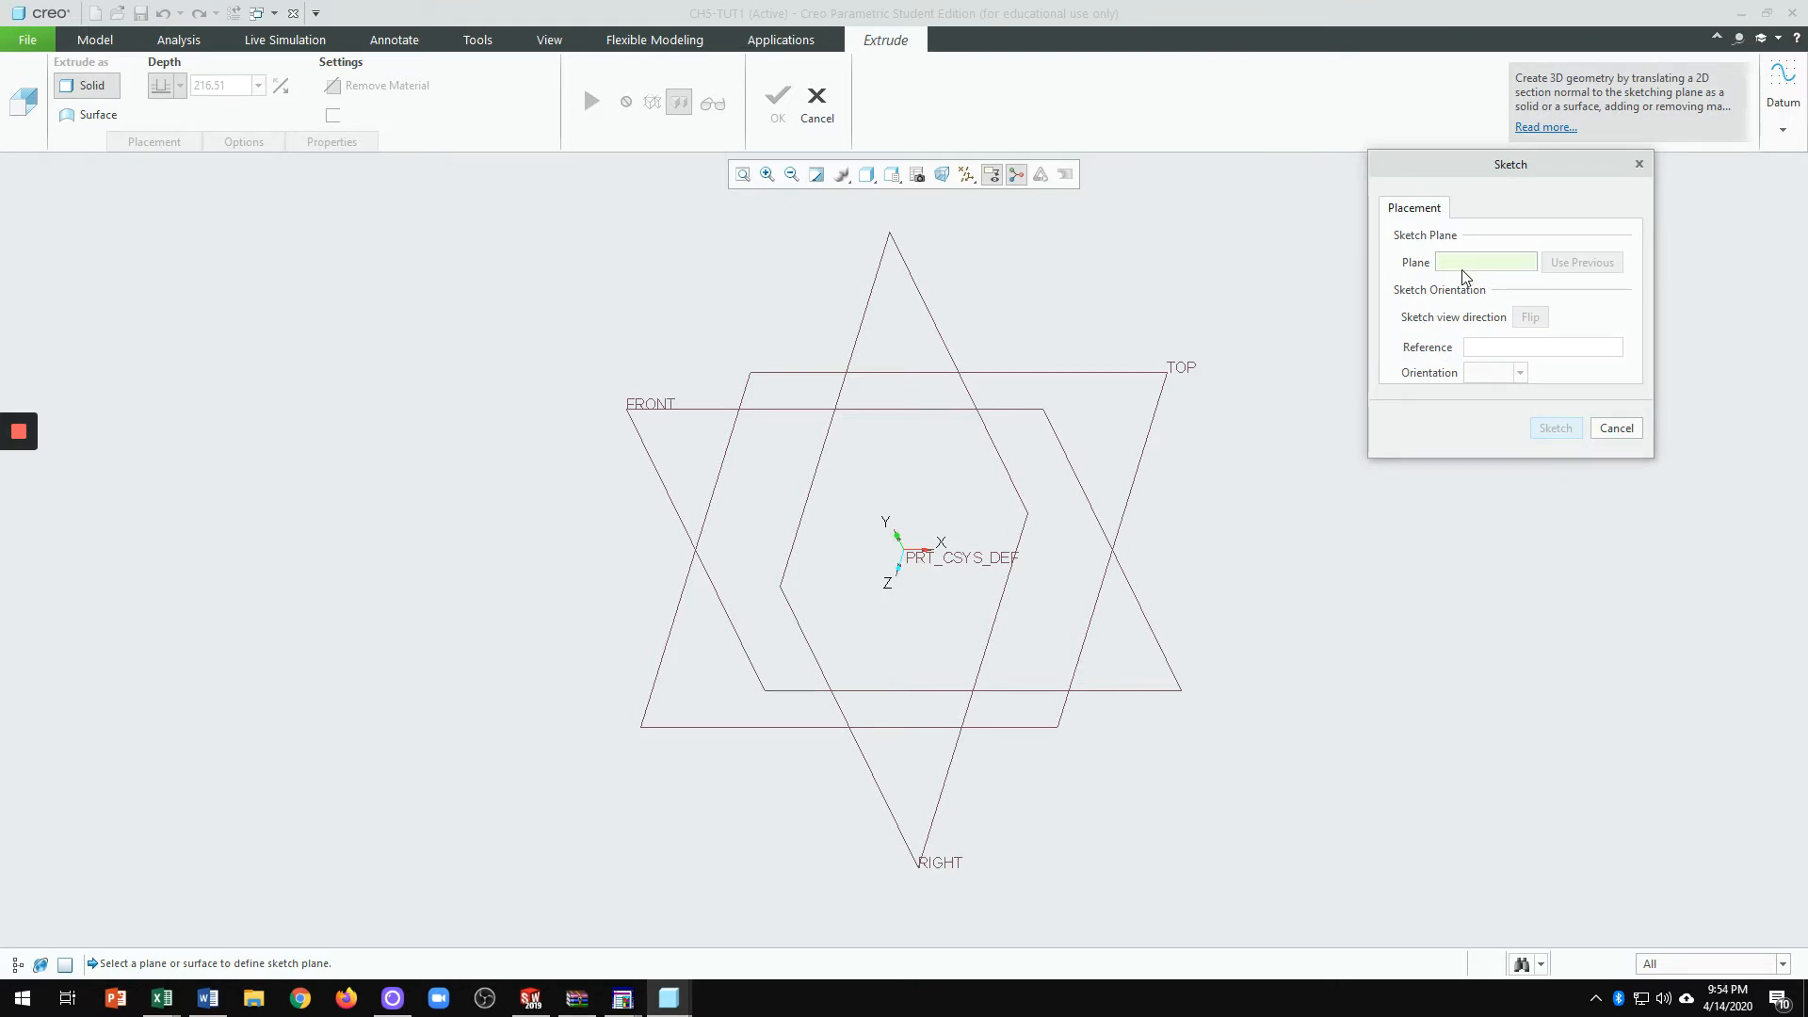
left_click(660, 413)
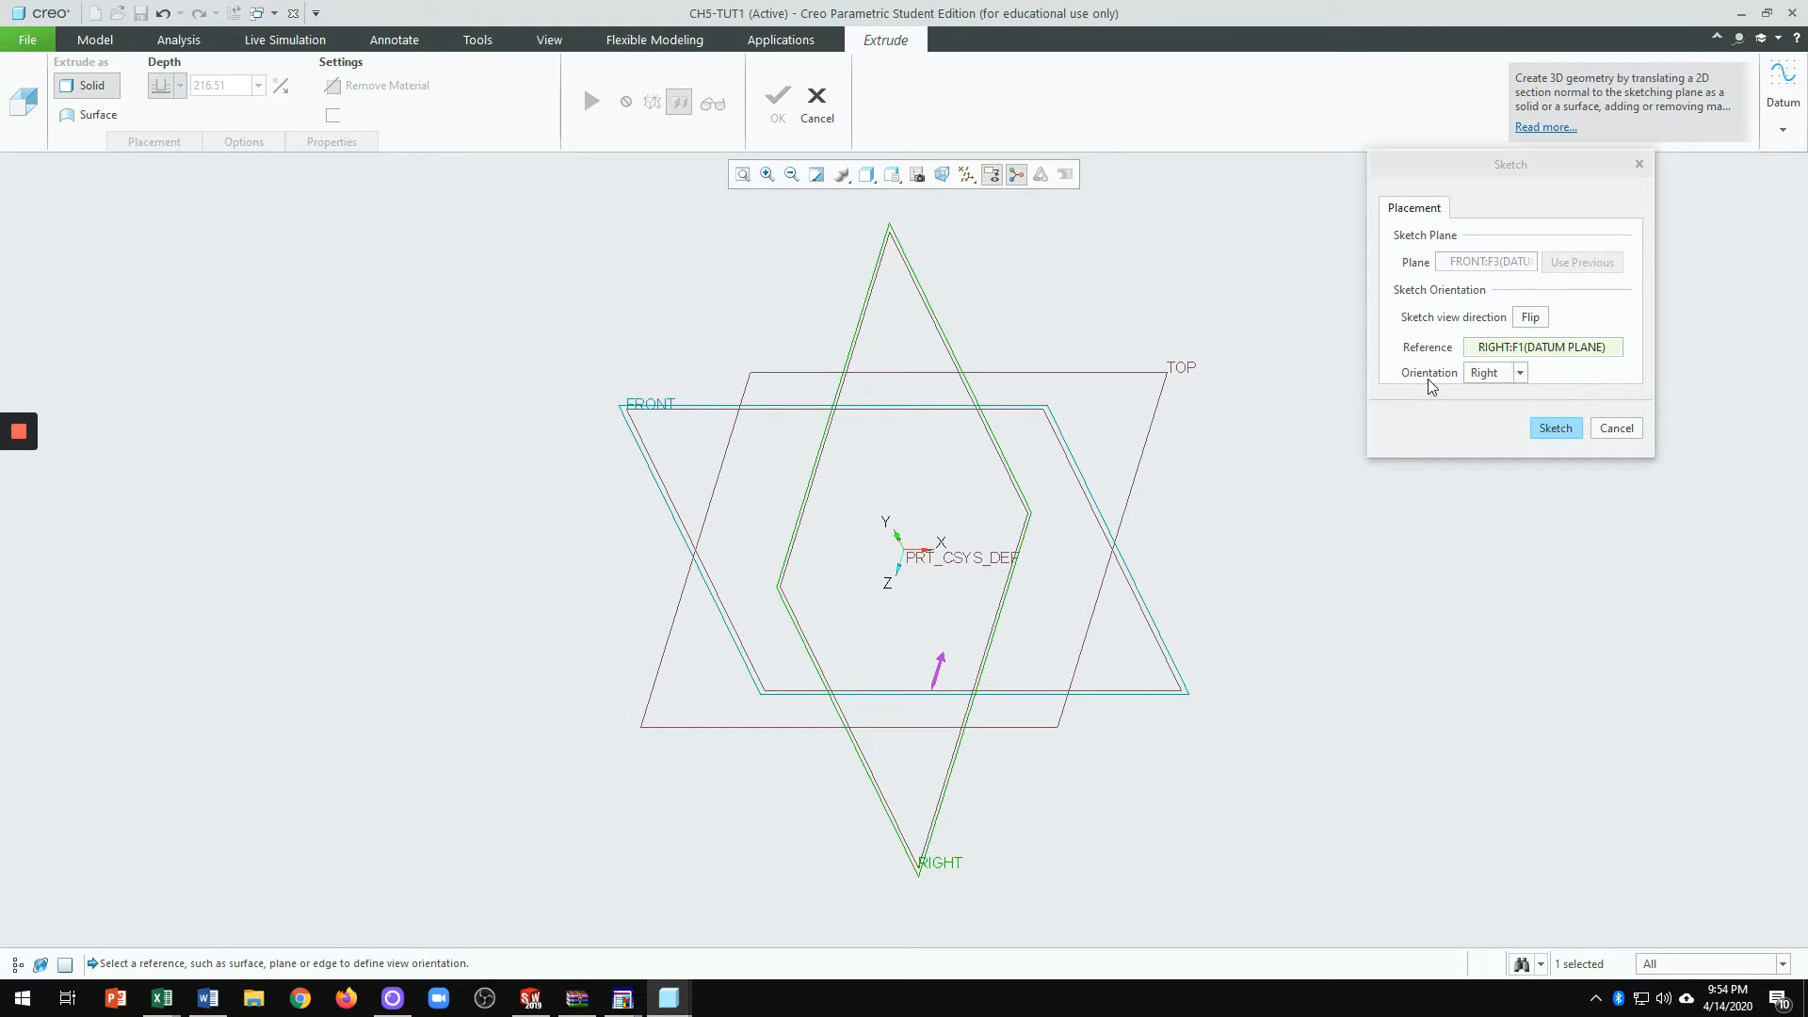
Step: Enter Sketcher on FRONT and turn the sketch plane parallel to the screen
left_click(1555, 430)
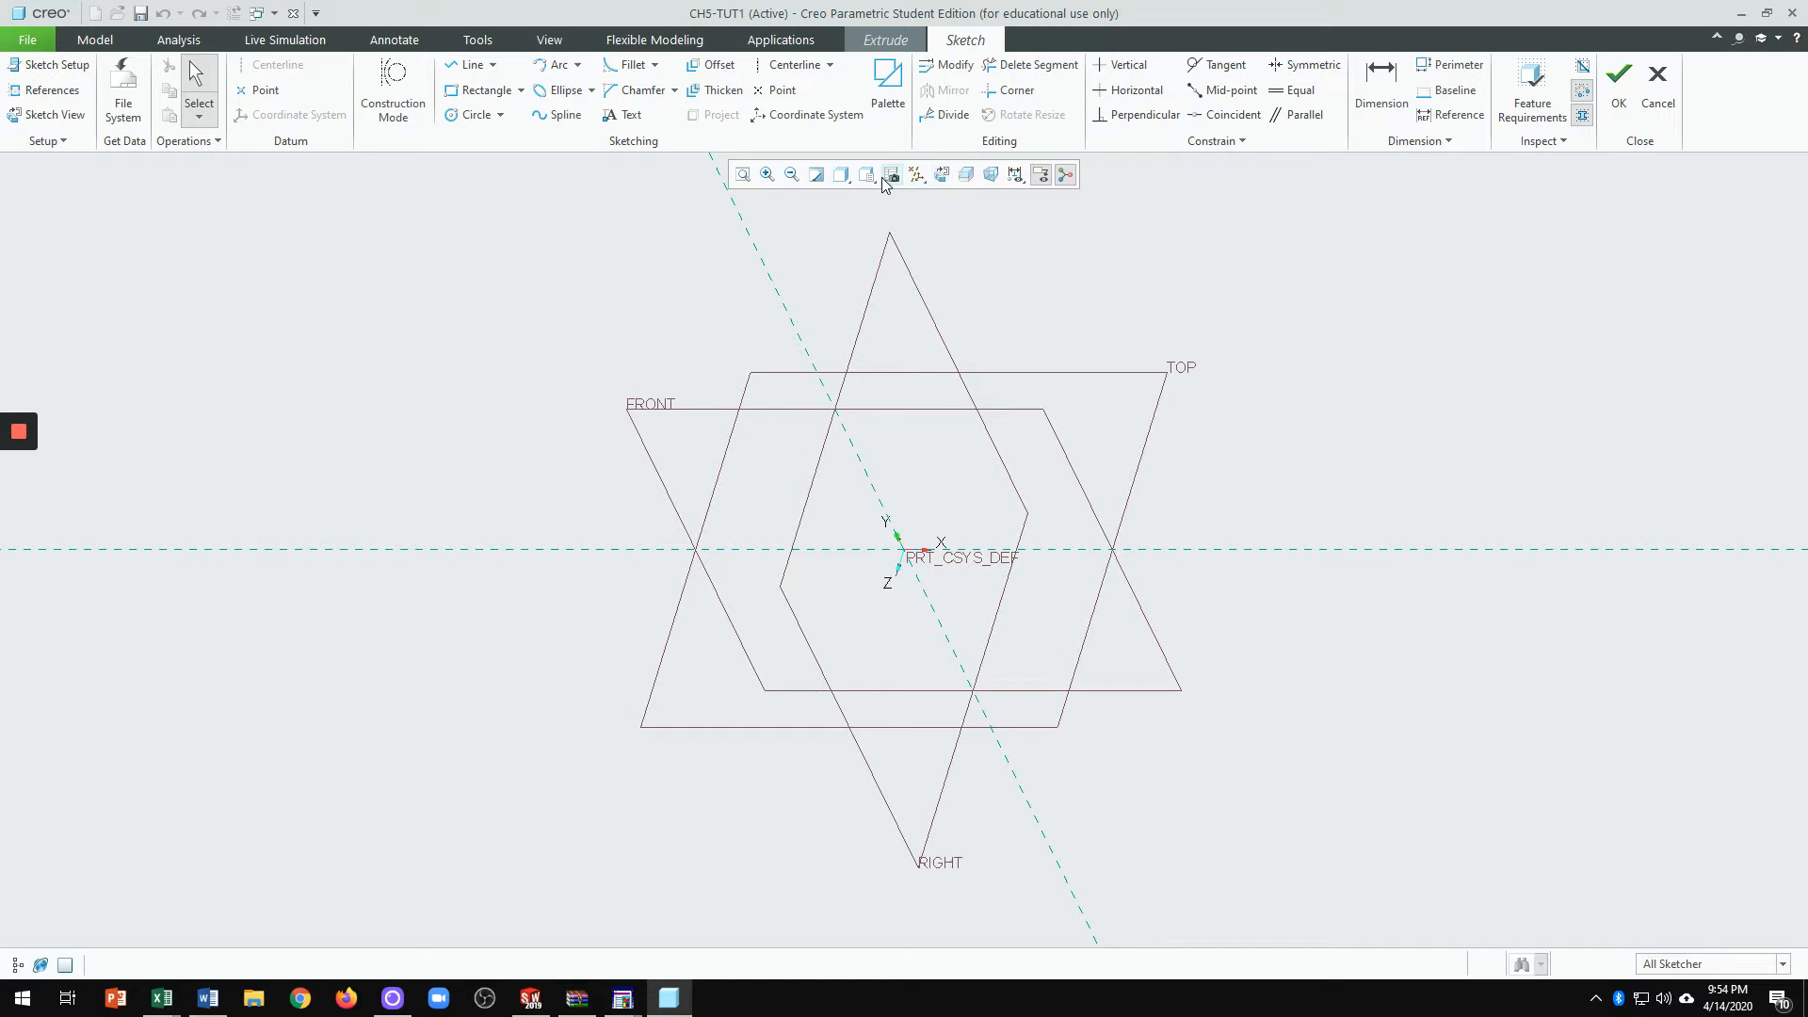
left_click(941, 177)
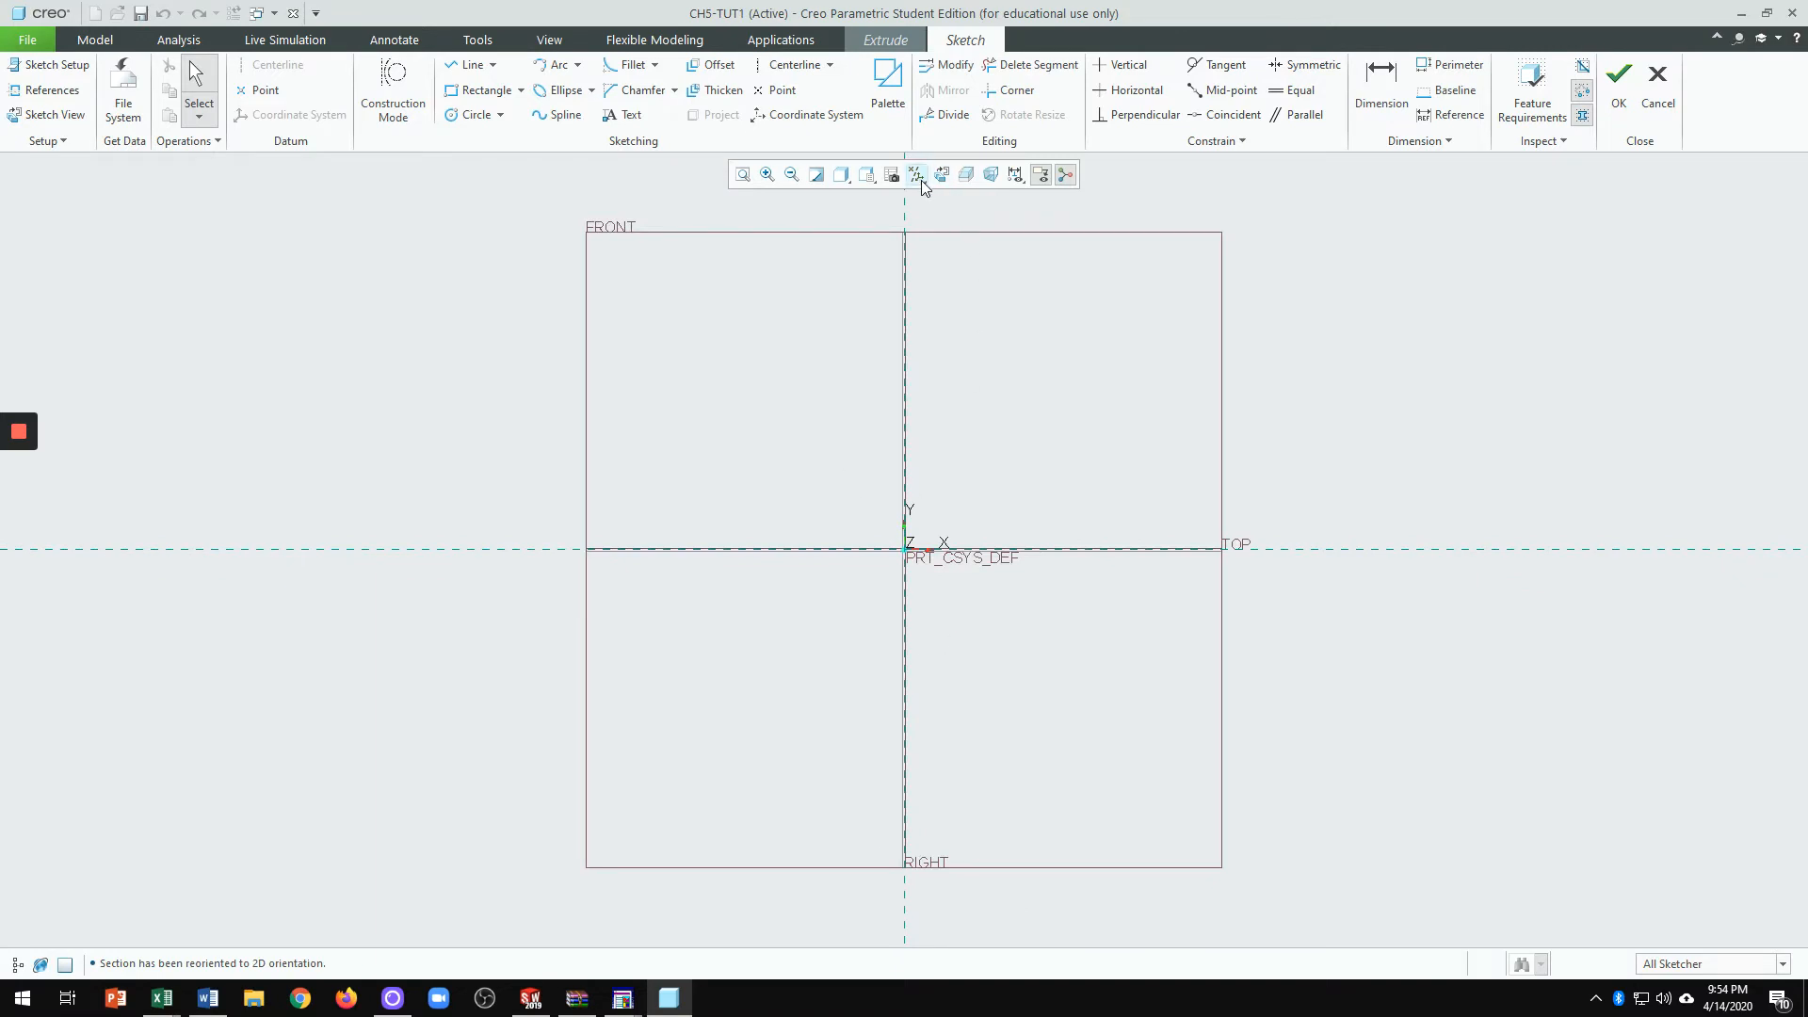
left_click(1016, 177)
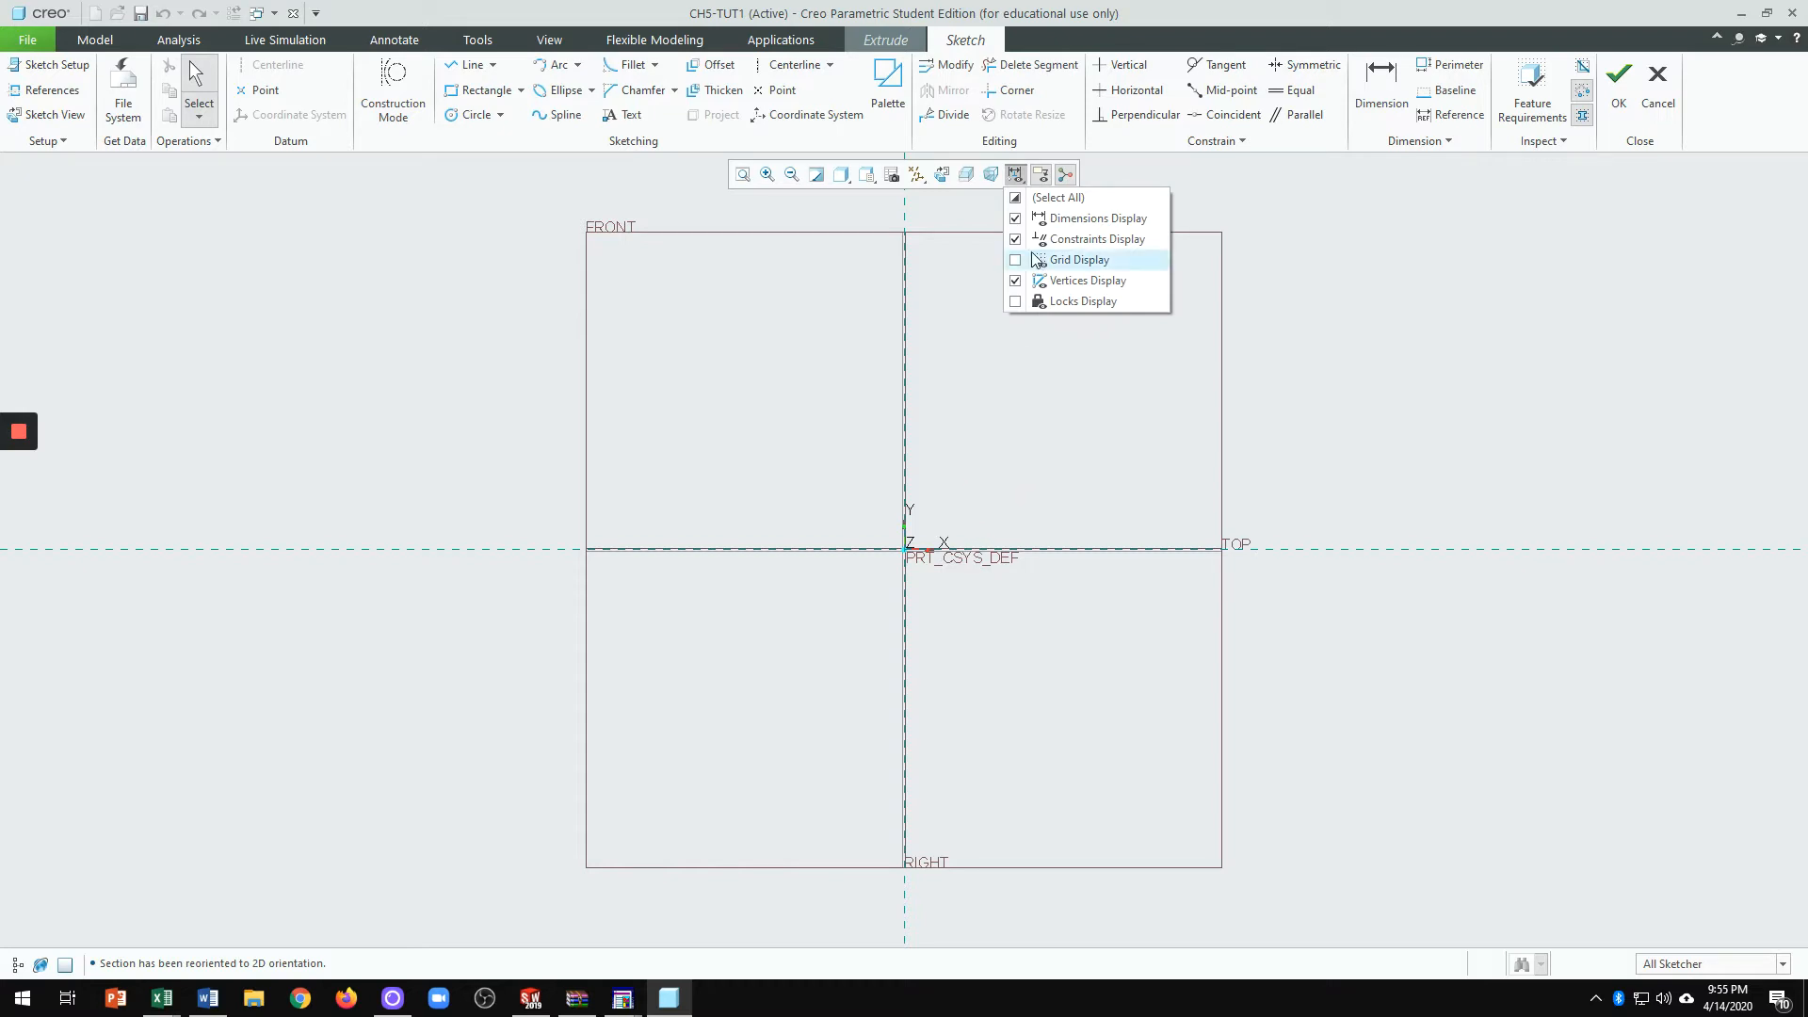
Step: Clear all Datum Display Filters so planes, axes, points and coordinate systems are hidden
left_click(1312, 372)
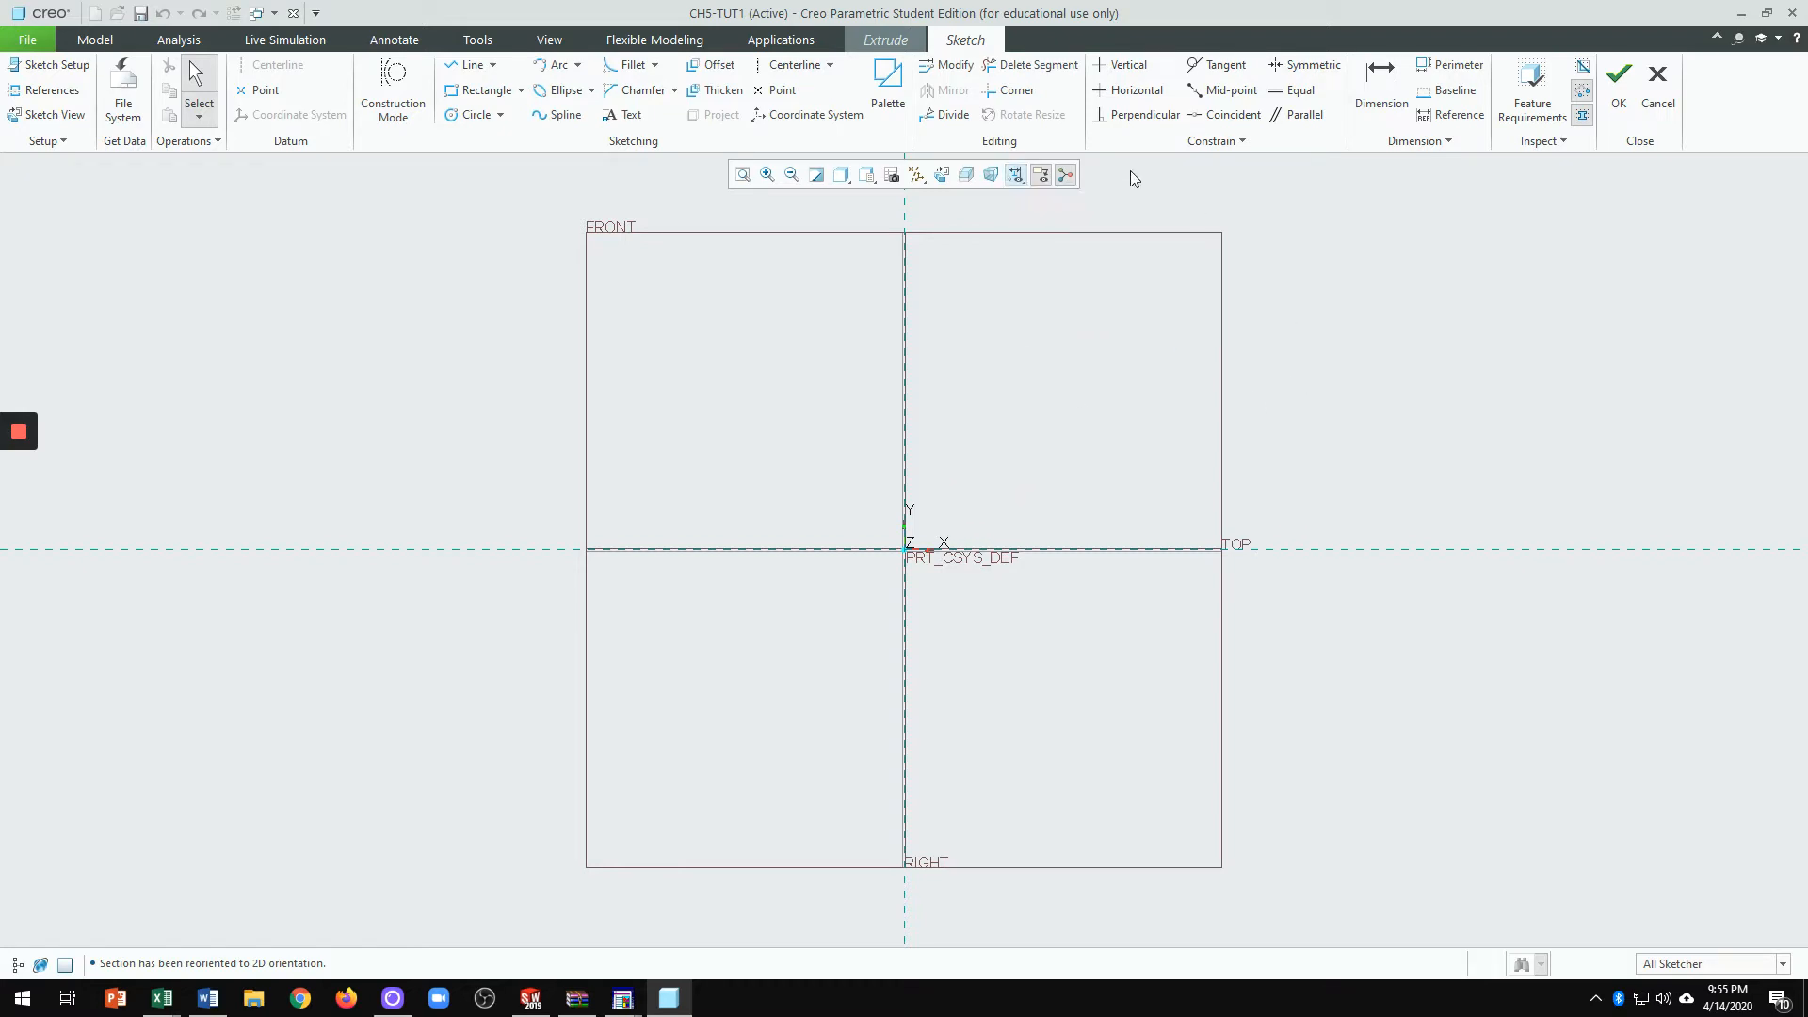
left_click(919, 176)
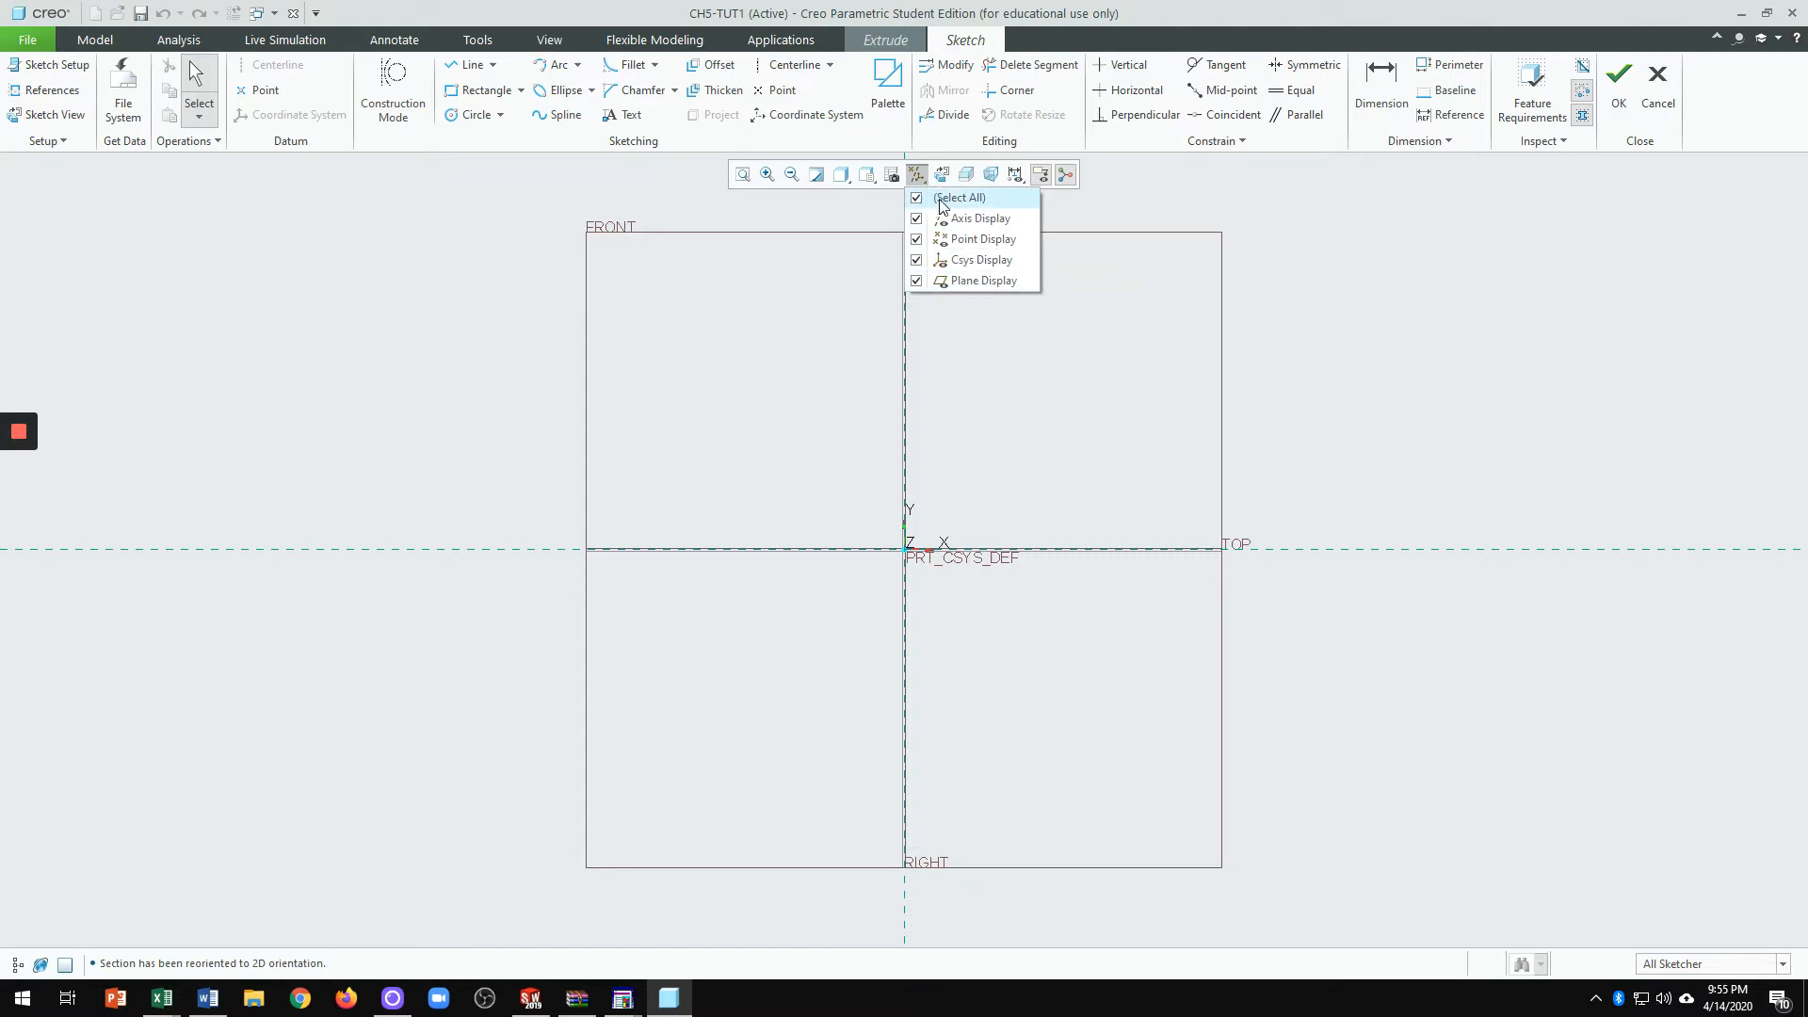
left_click(918, 200)
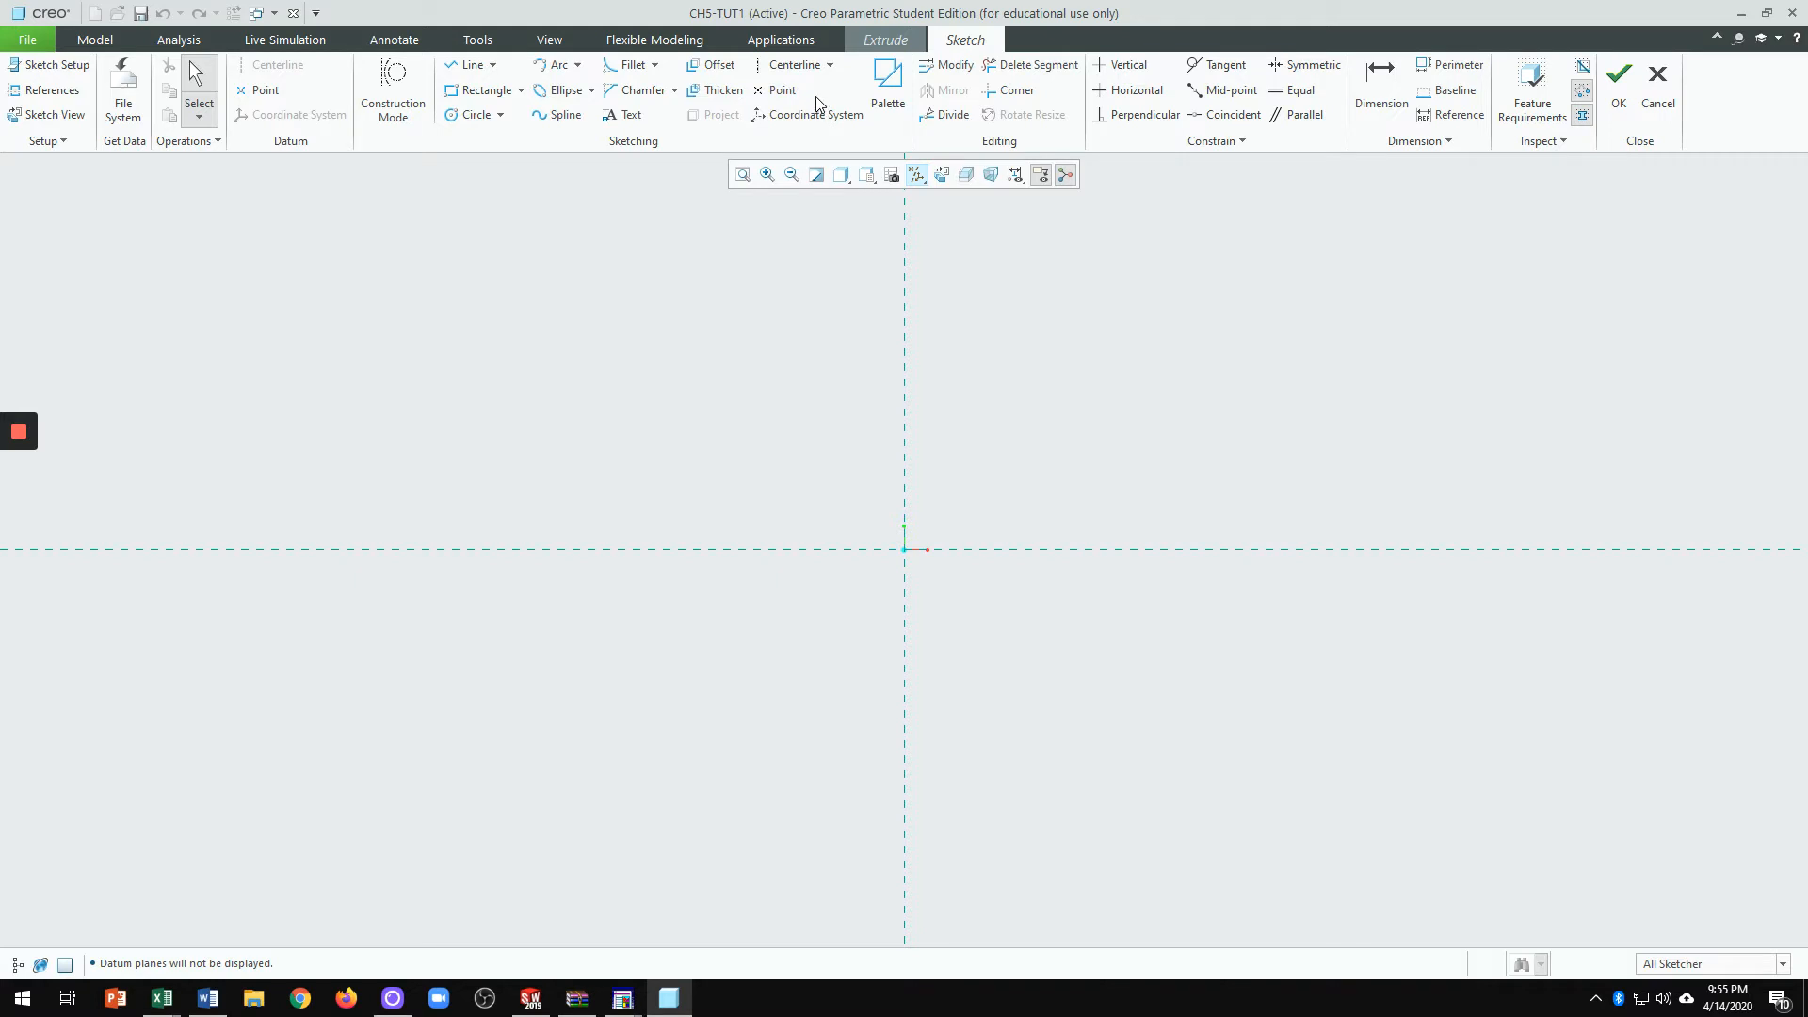
Step: Draw a vertical and a horizontal centerline along the two sketch references
left_click(796, 65)
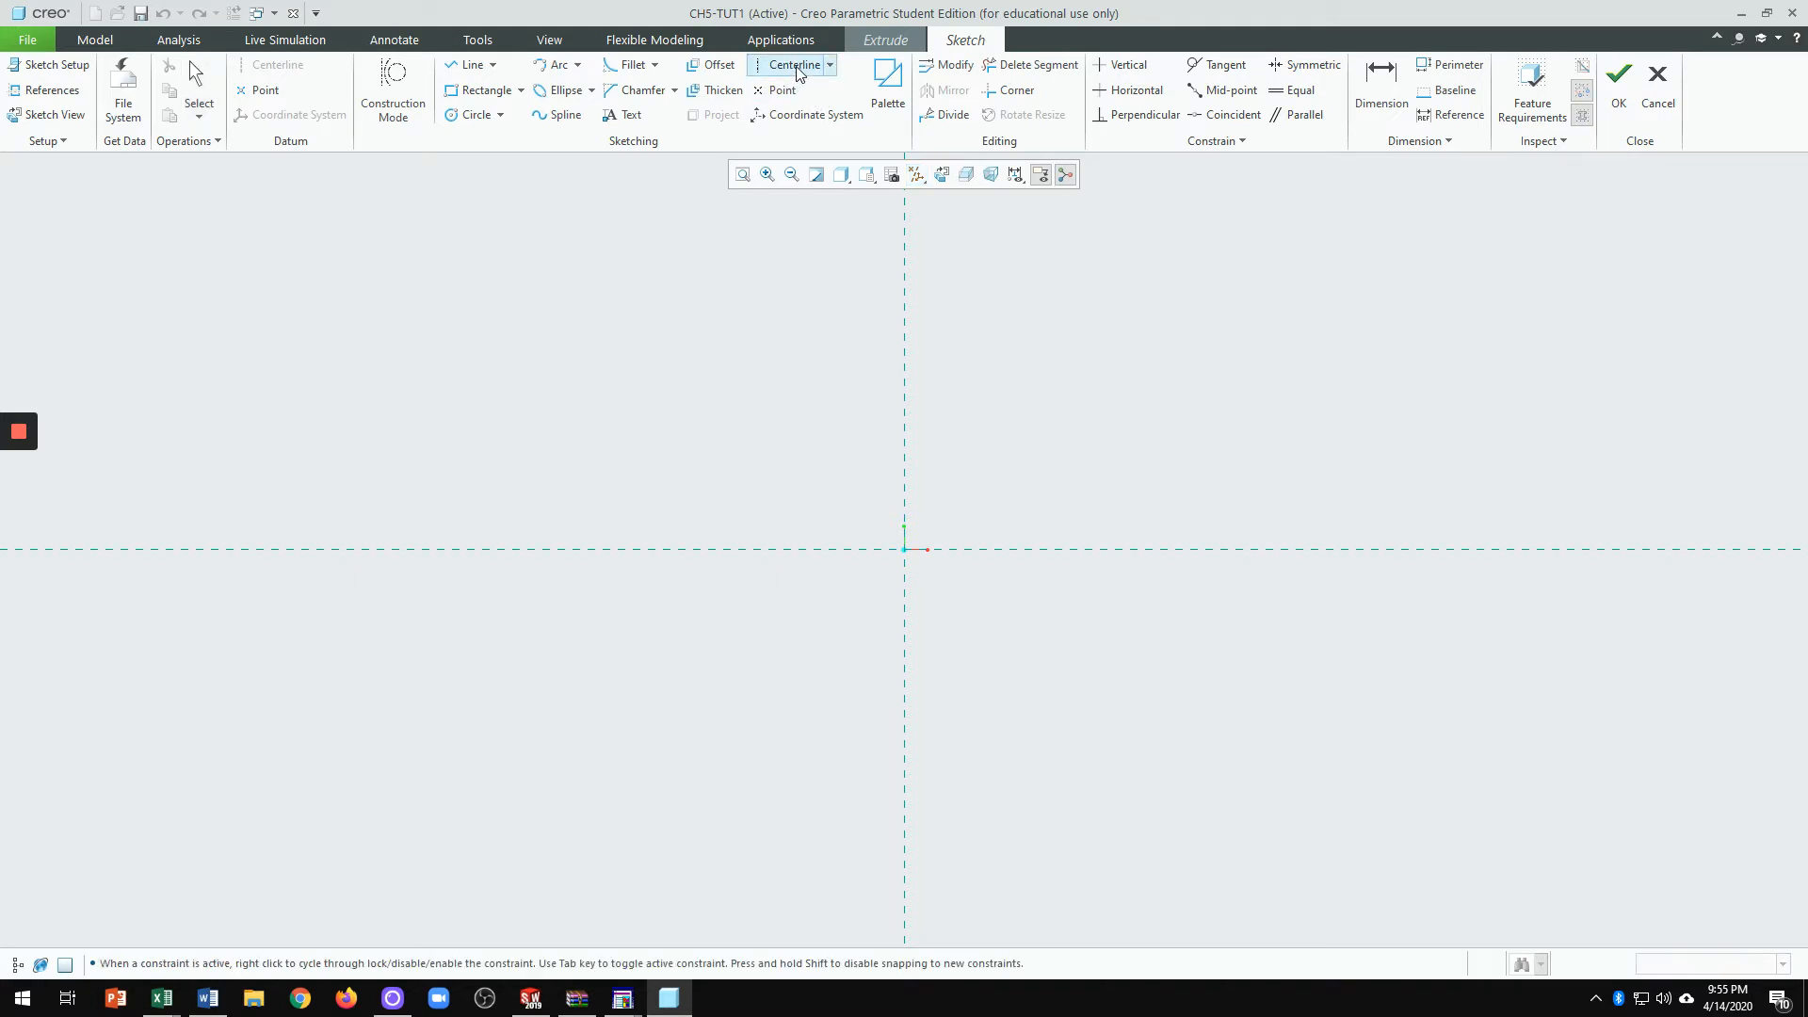
left_click(902, 236)
left_click(908, 477)
left_click(571, 549)
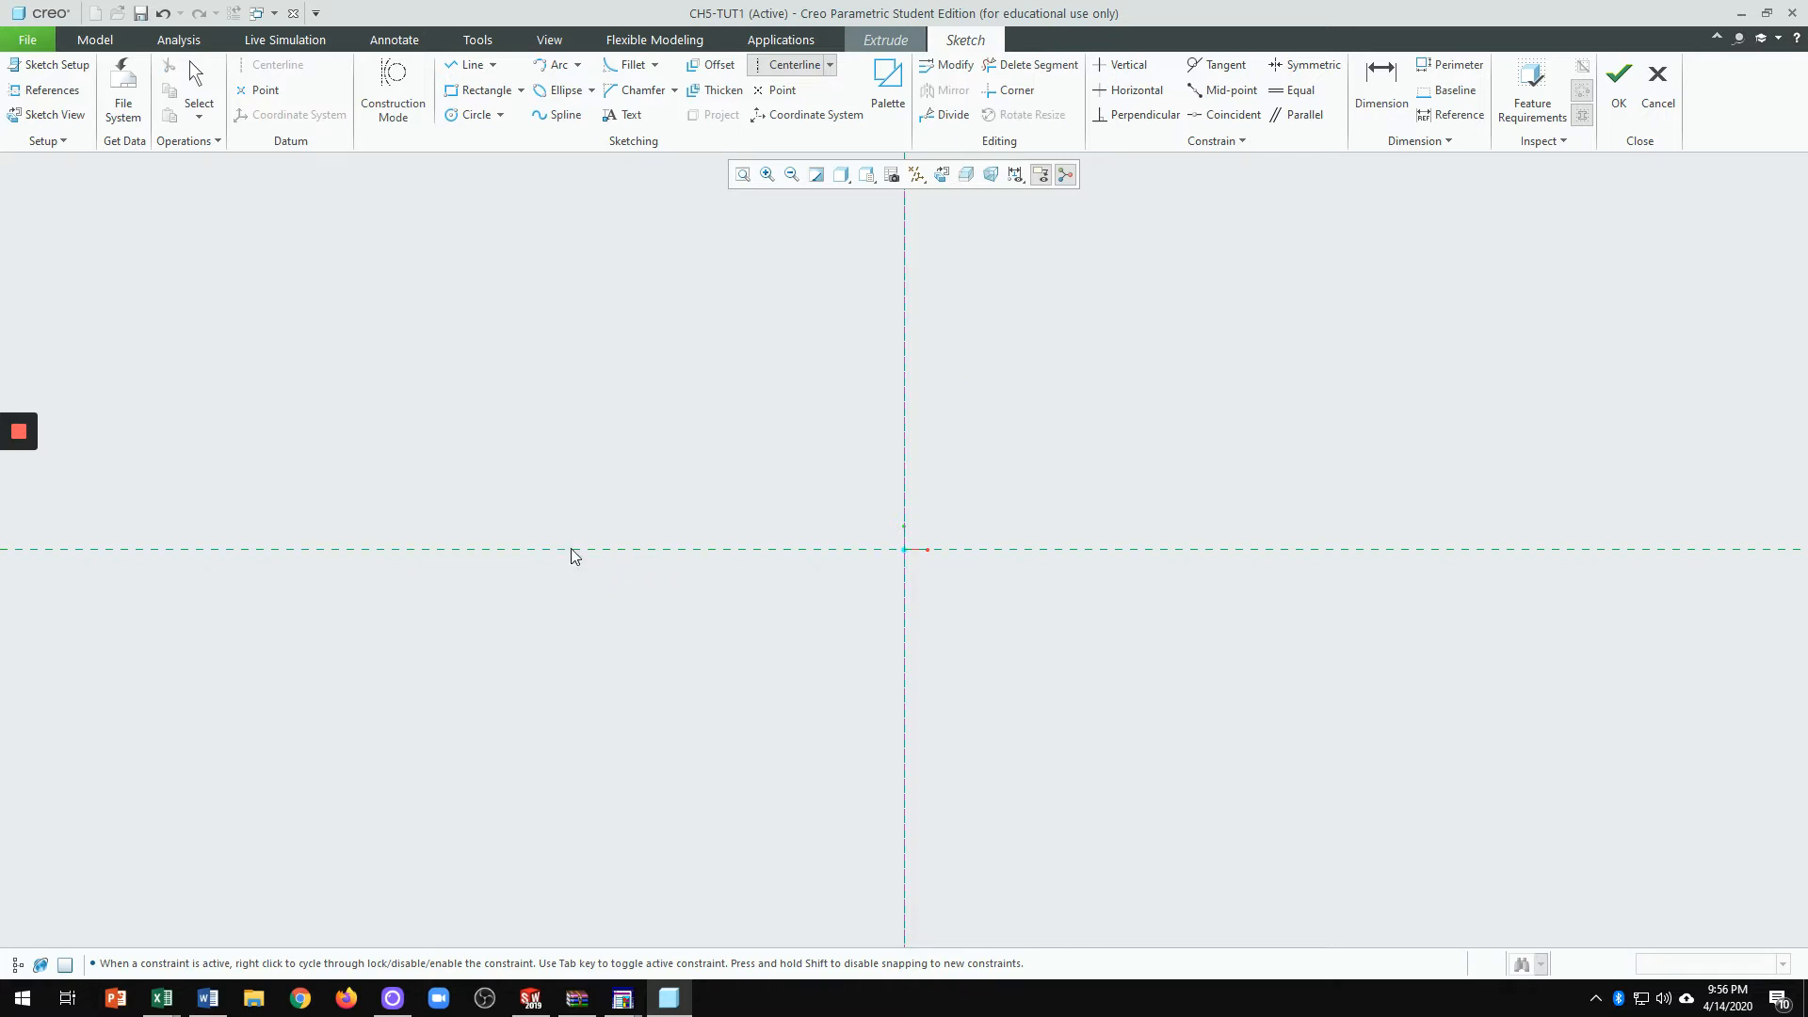
left_click(686, 555)
Step: Exit the centerline tool, leaving the two crossing centerlines in the sketch
middle_click(1102, 439)
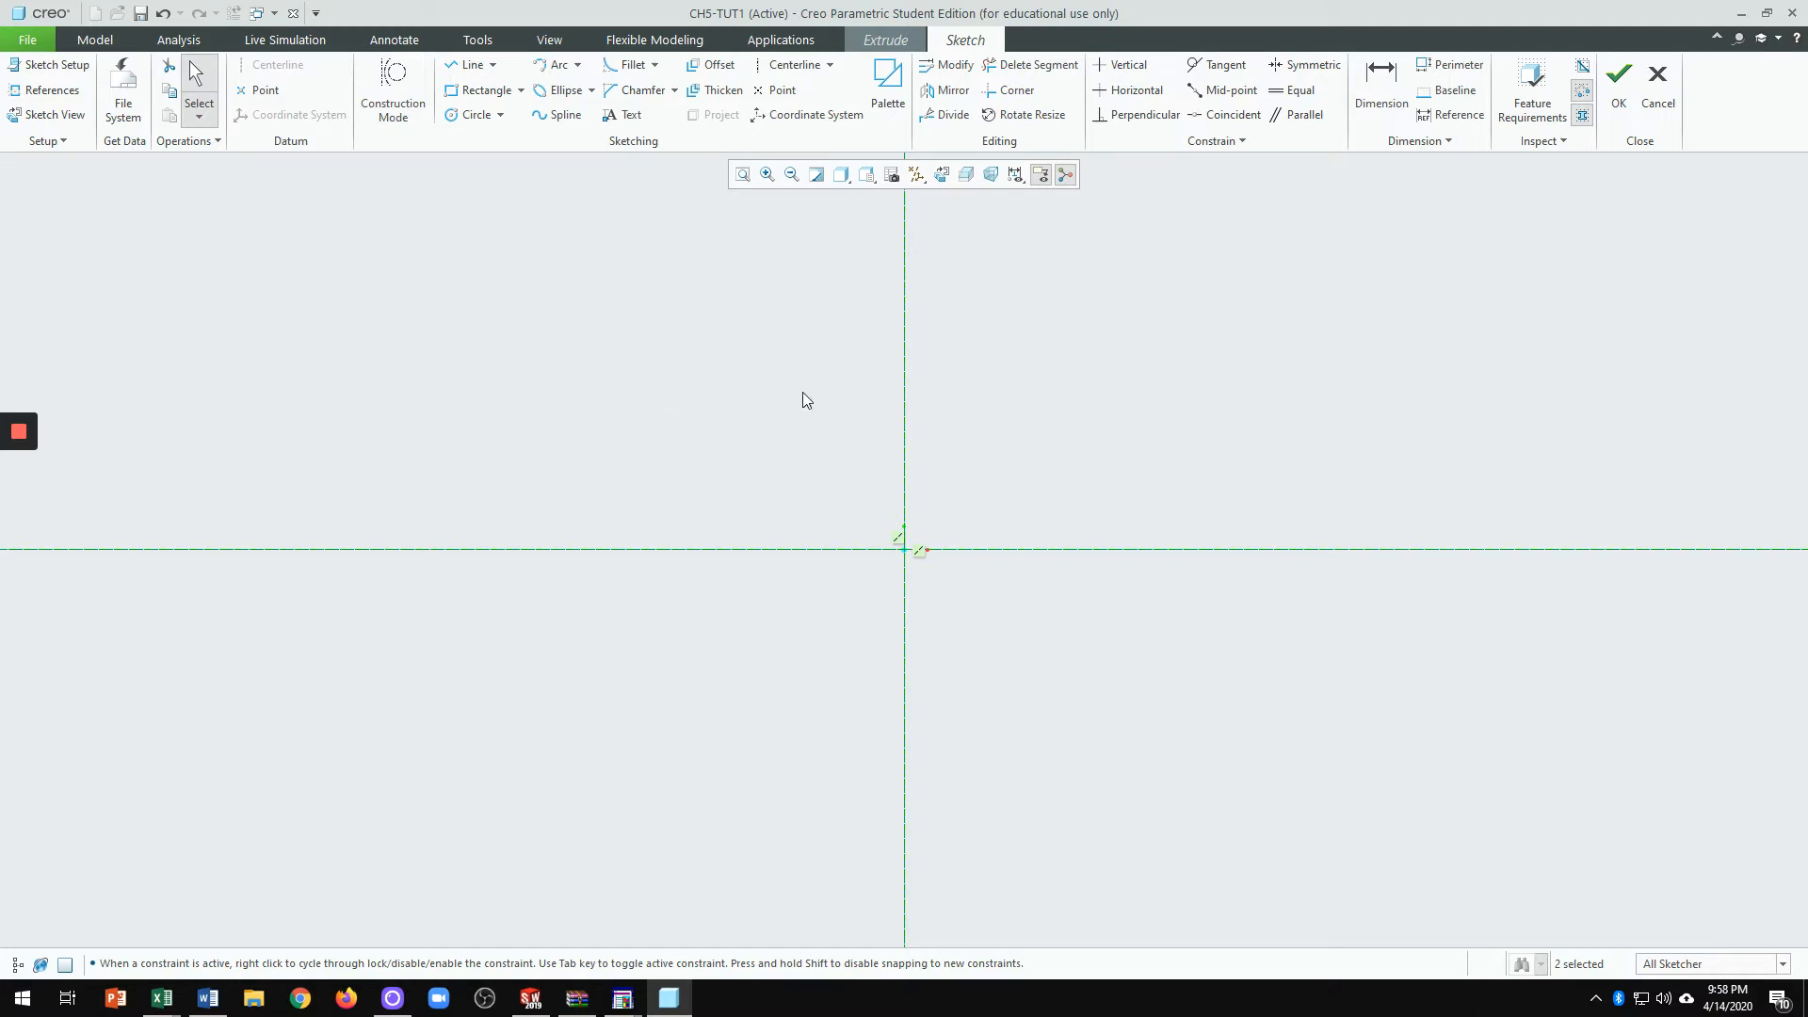
Step: Open the Sketch Tools context menu in the graphics area
right_click(1093, 397)
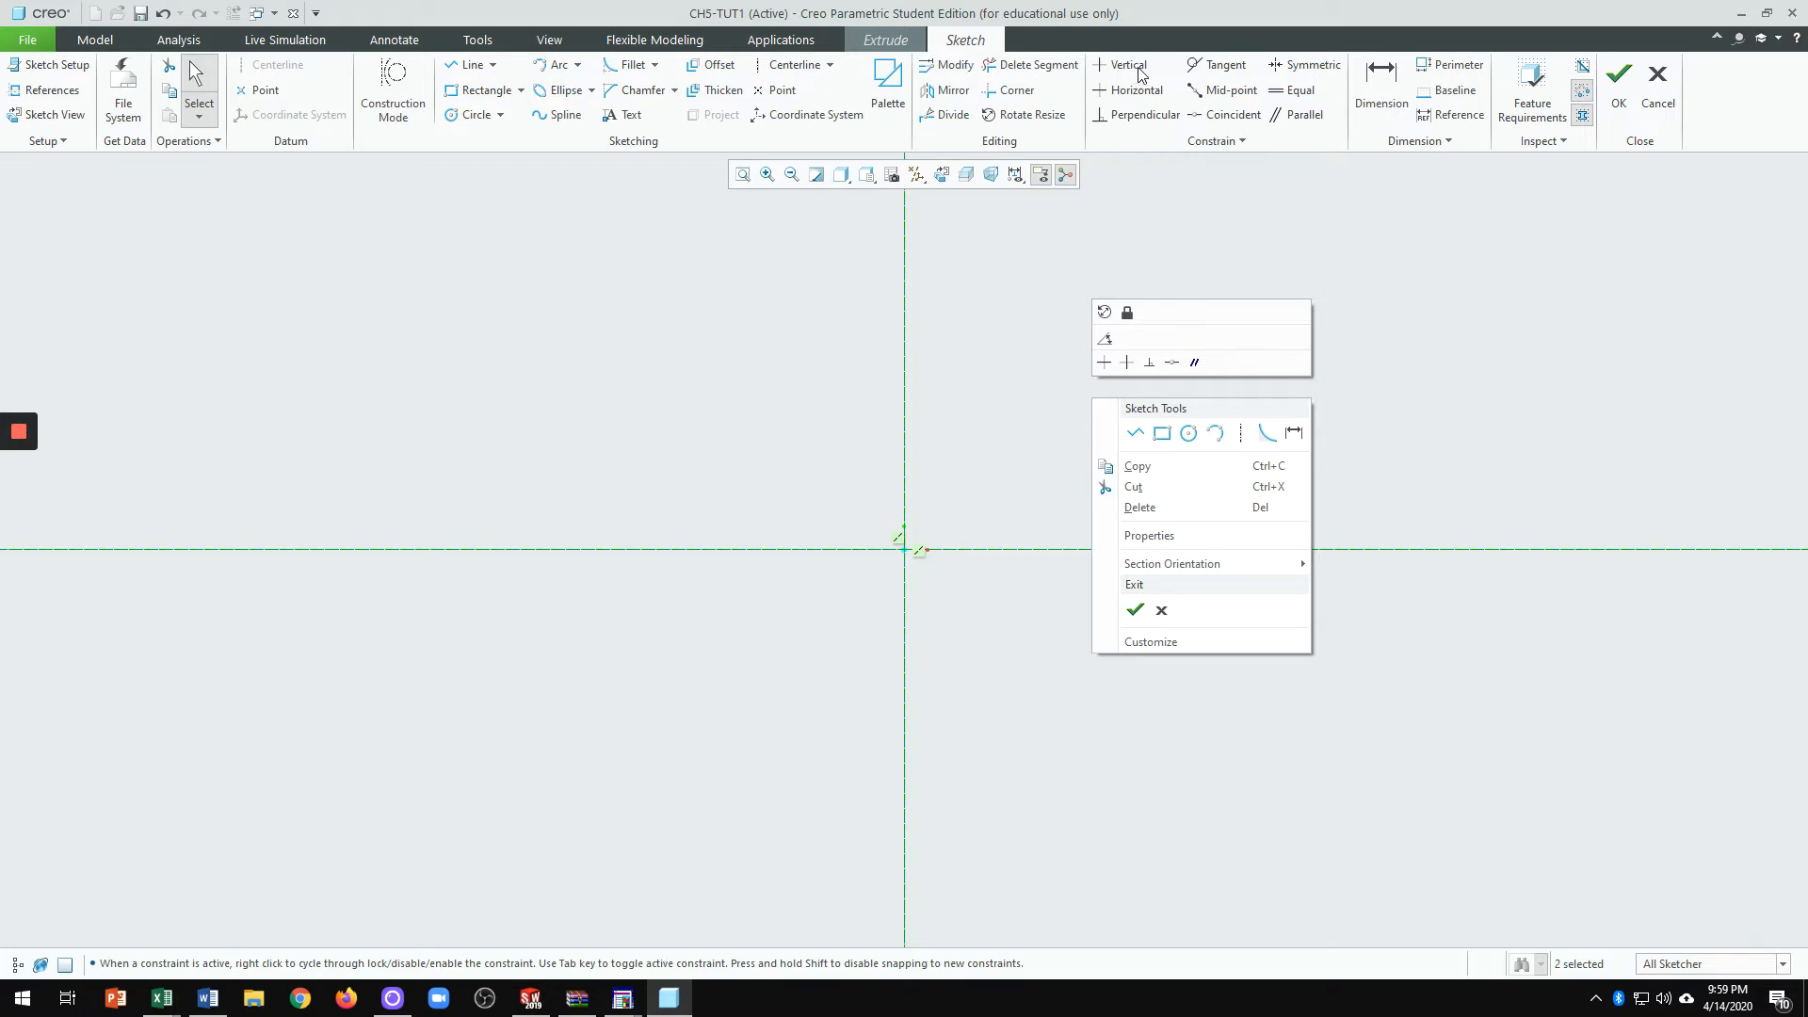
Step: Dismiss the Sketch Tools context menu
left_click(1399, 319)
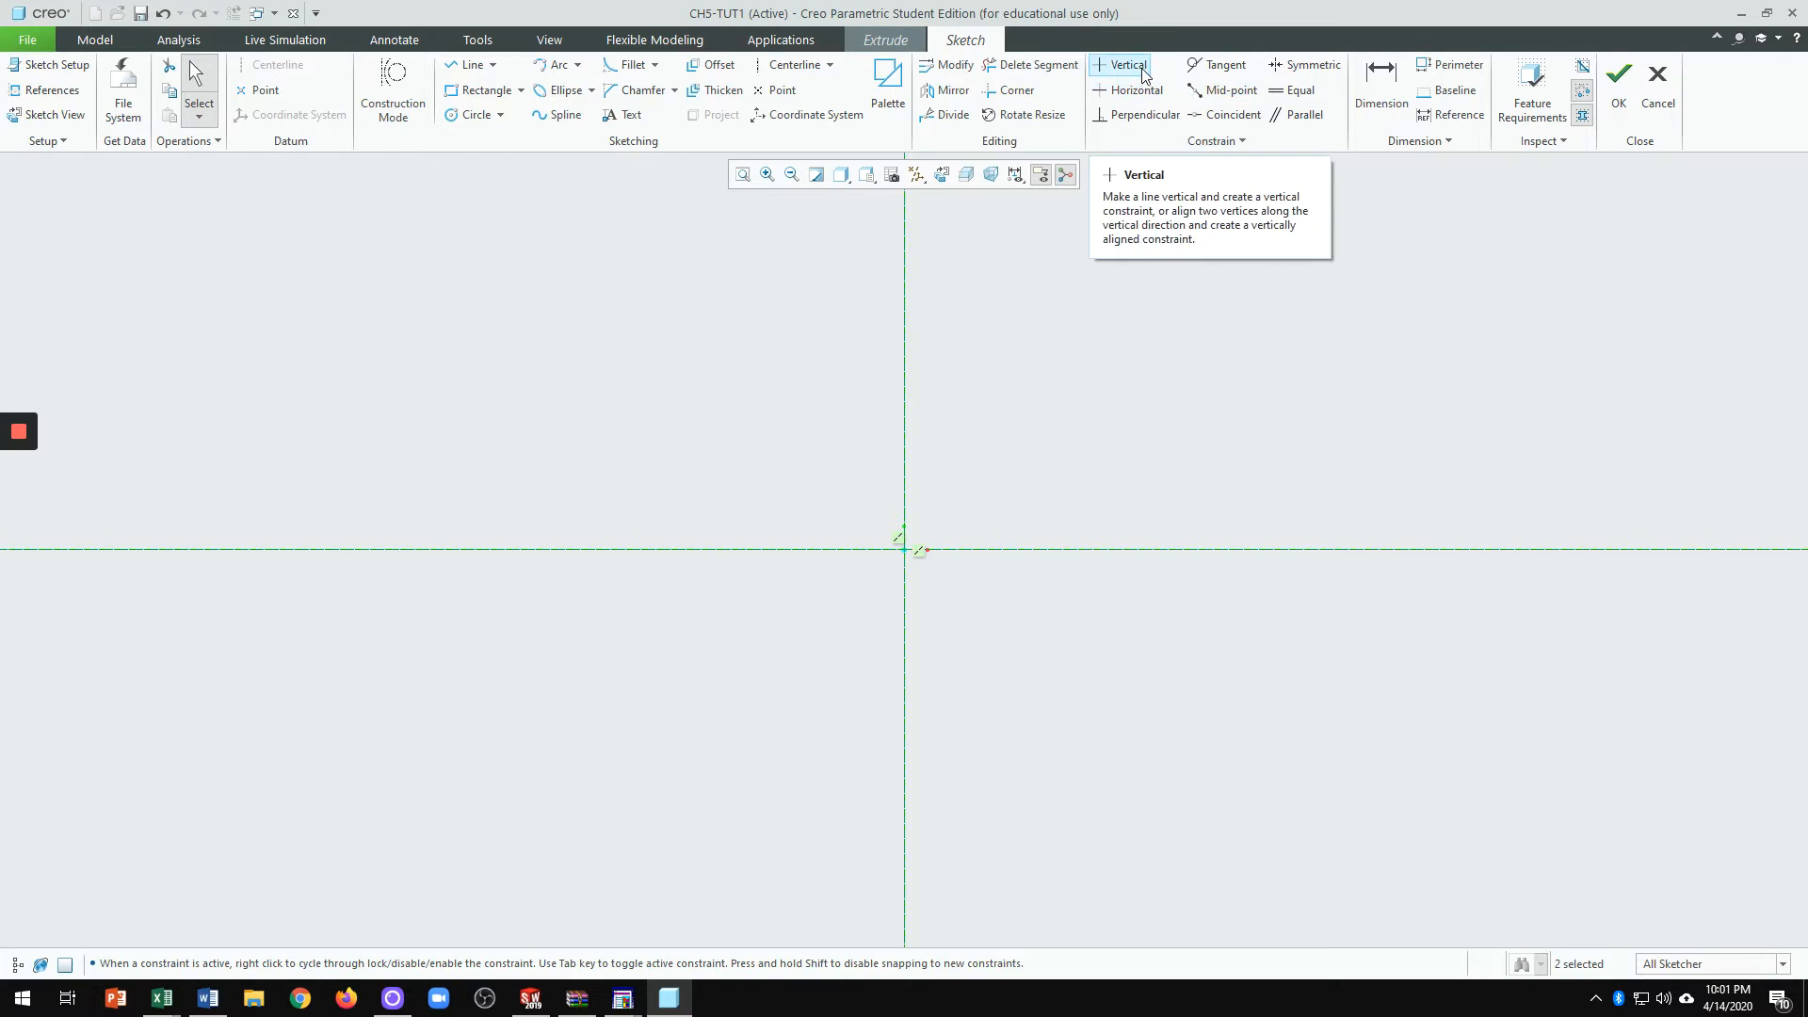
Step: Draw a trial sloped line from near the origin and select it
left_click(456, 67)
left_click(1111, 394)
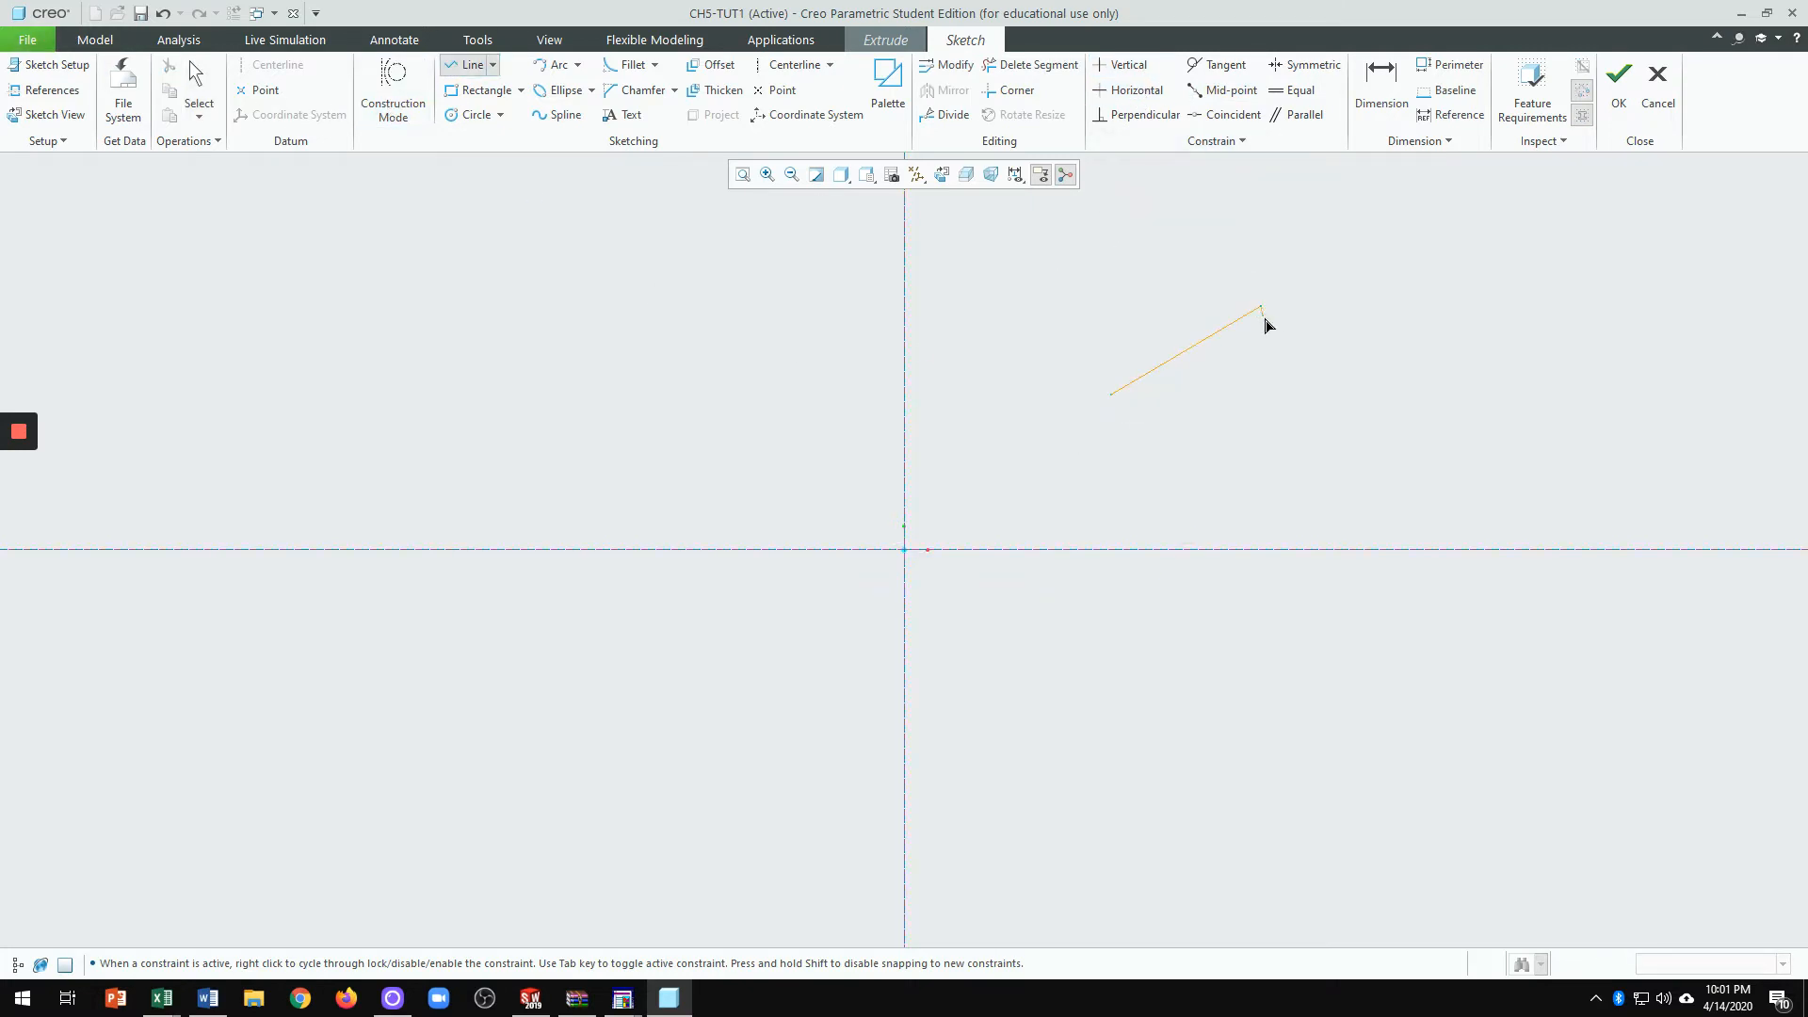
left_click(1260, 309)
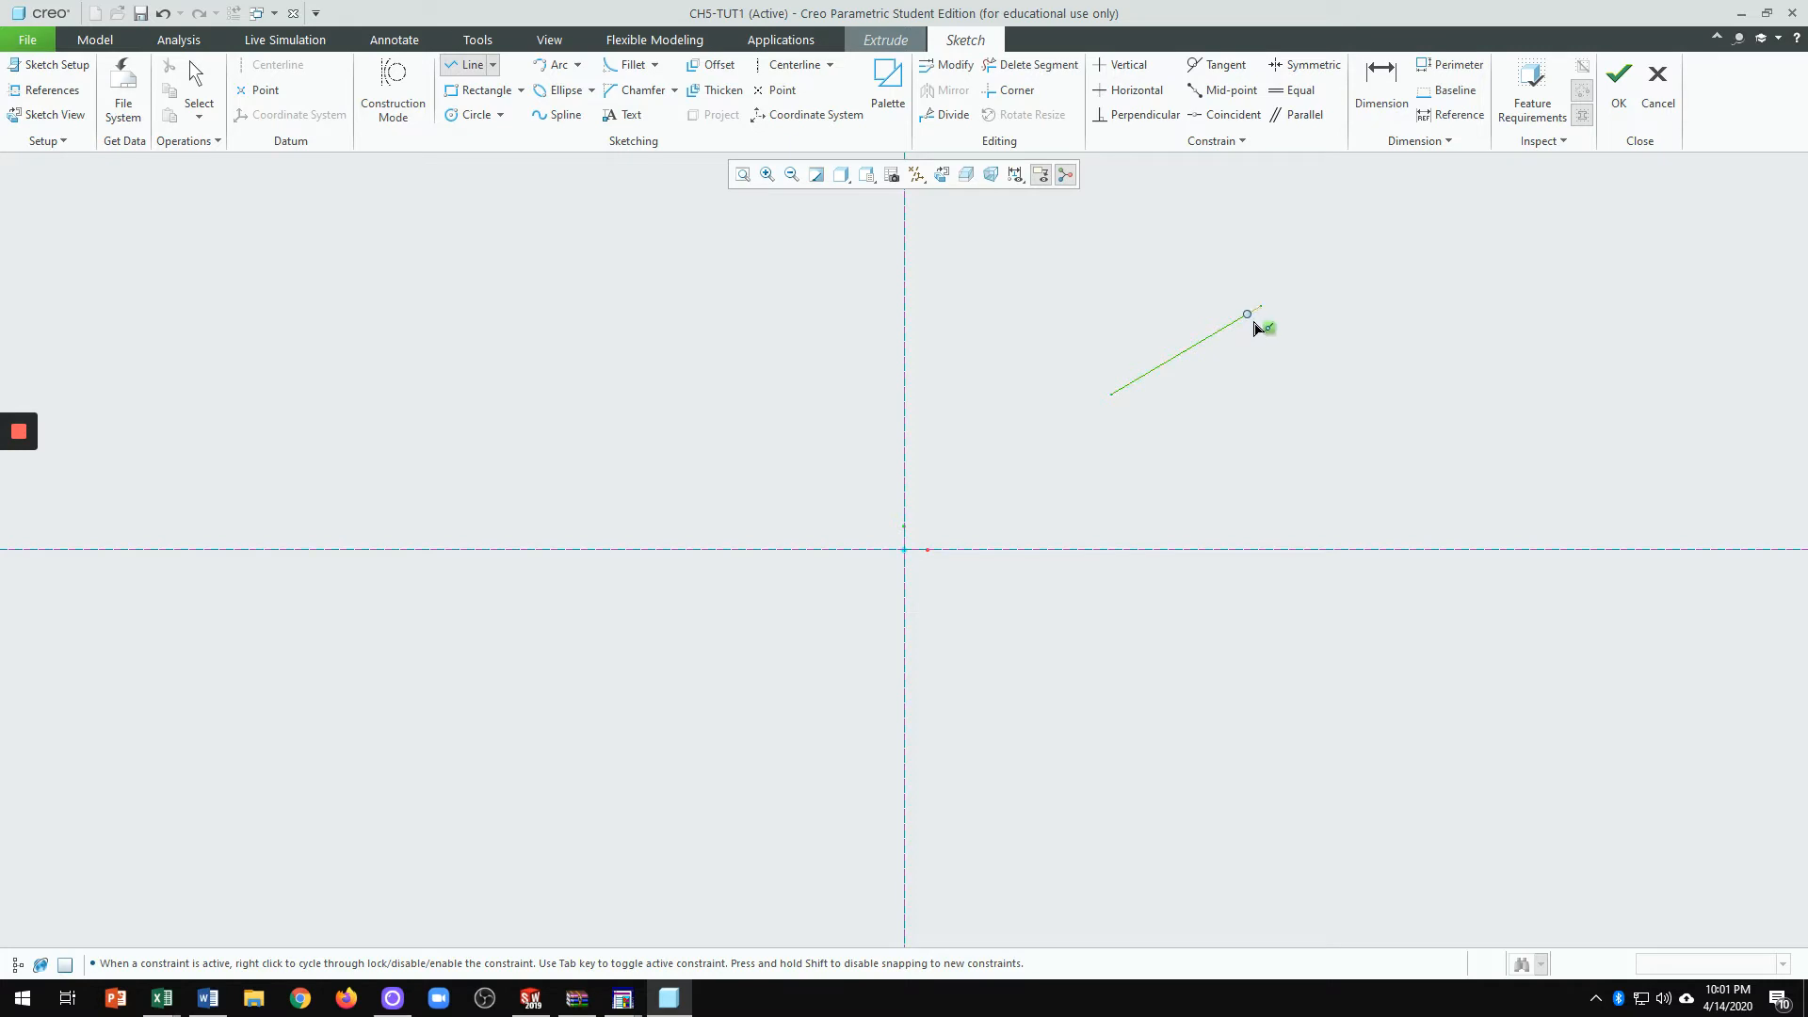
middle_click(1309, 270)
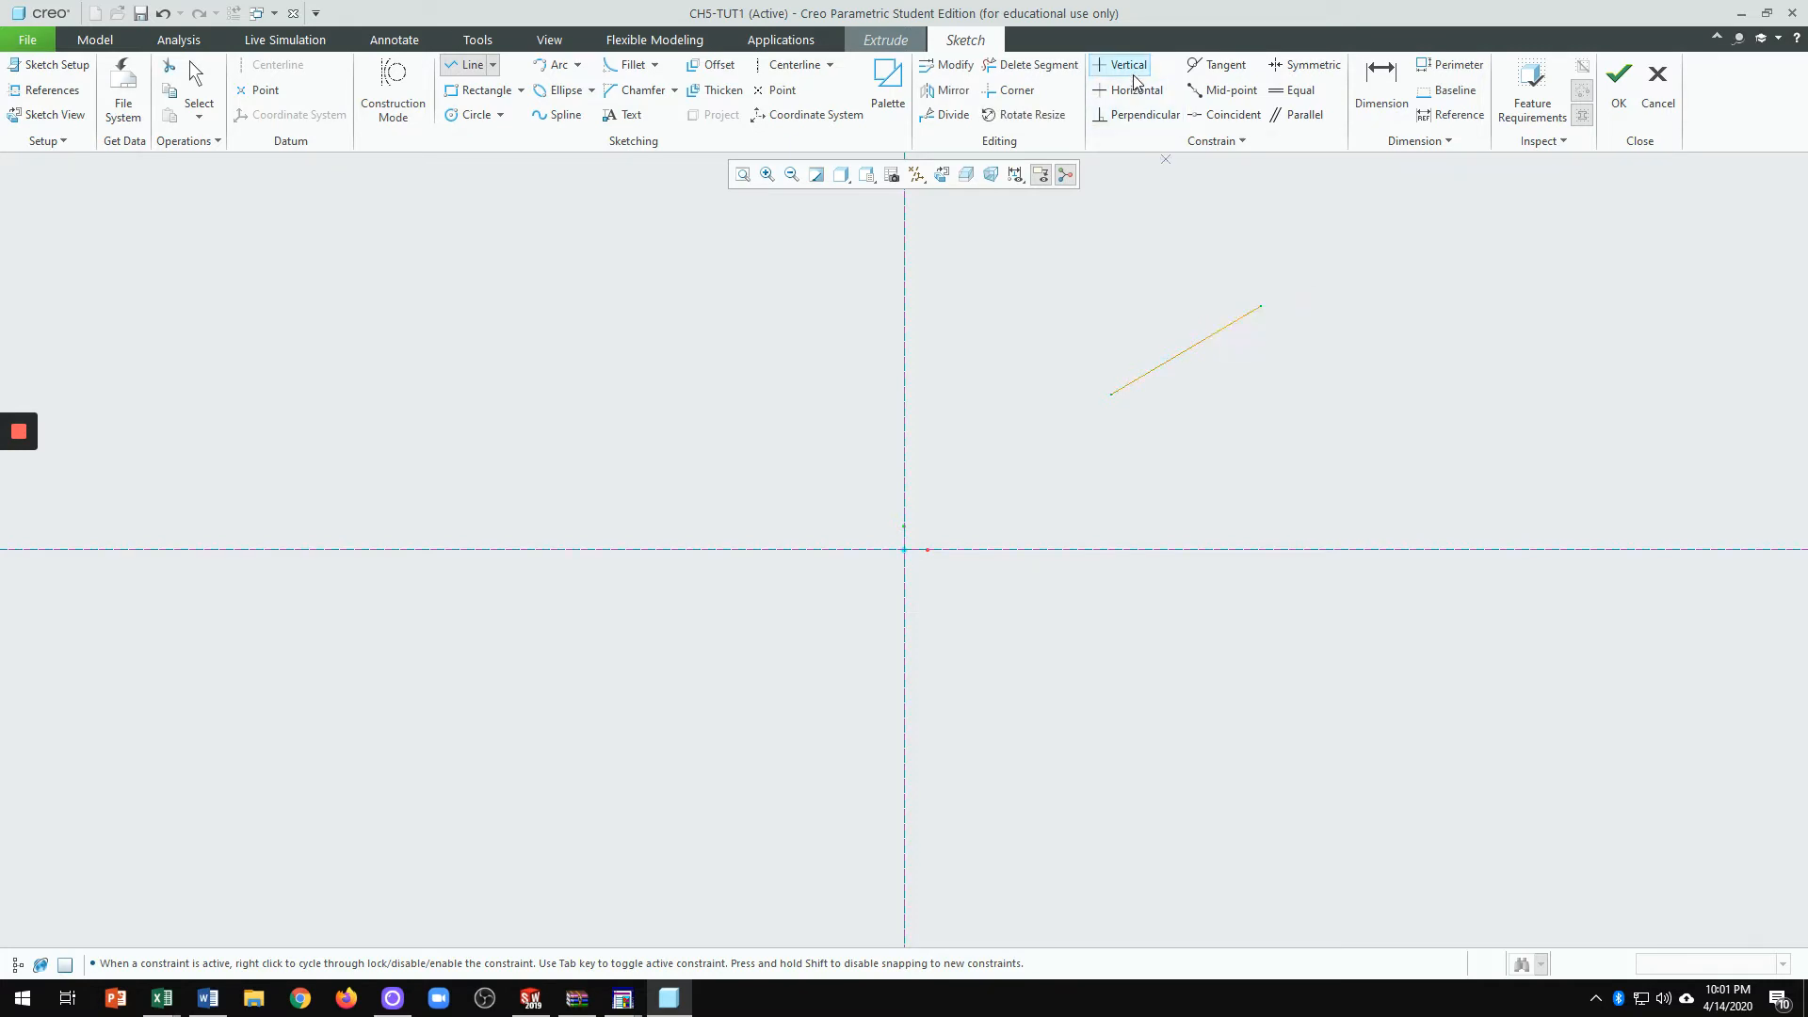
left_click(1229, 326)
middle_click(1352, 345)
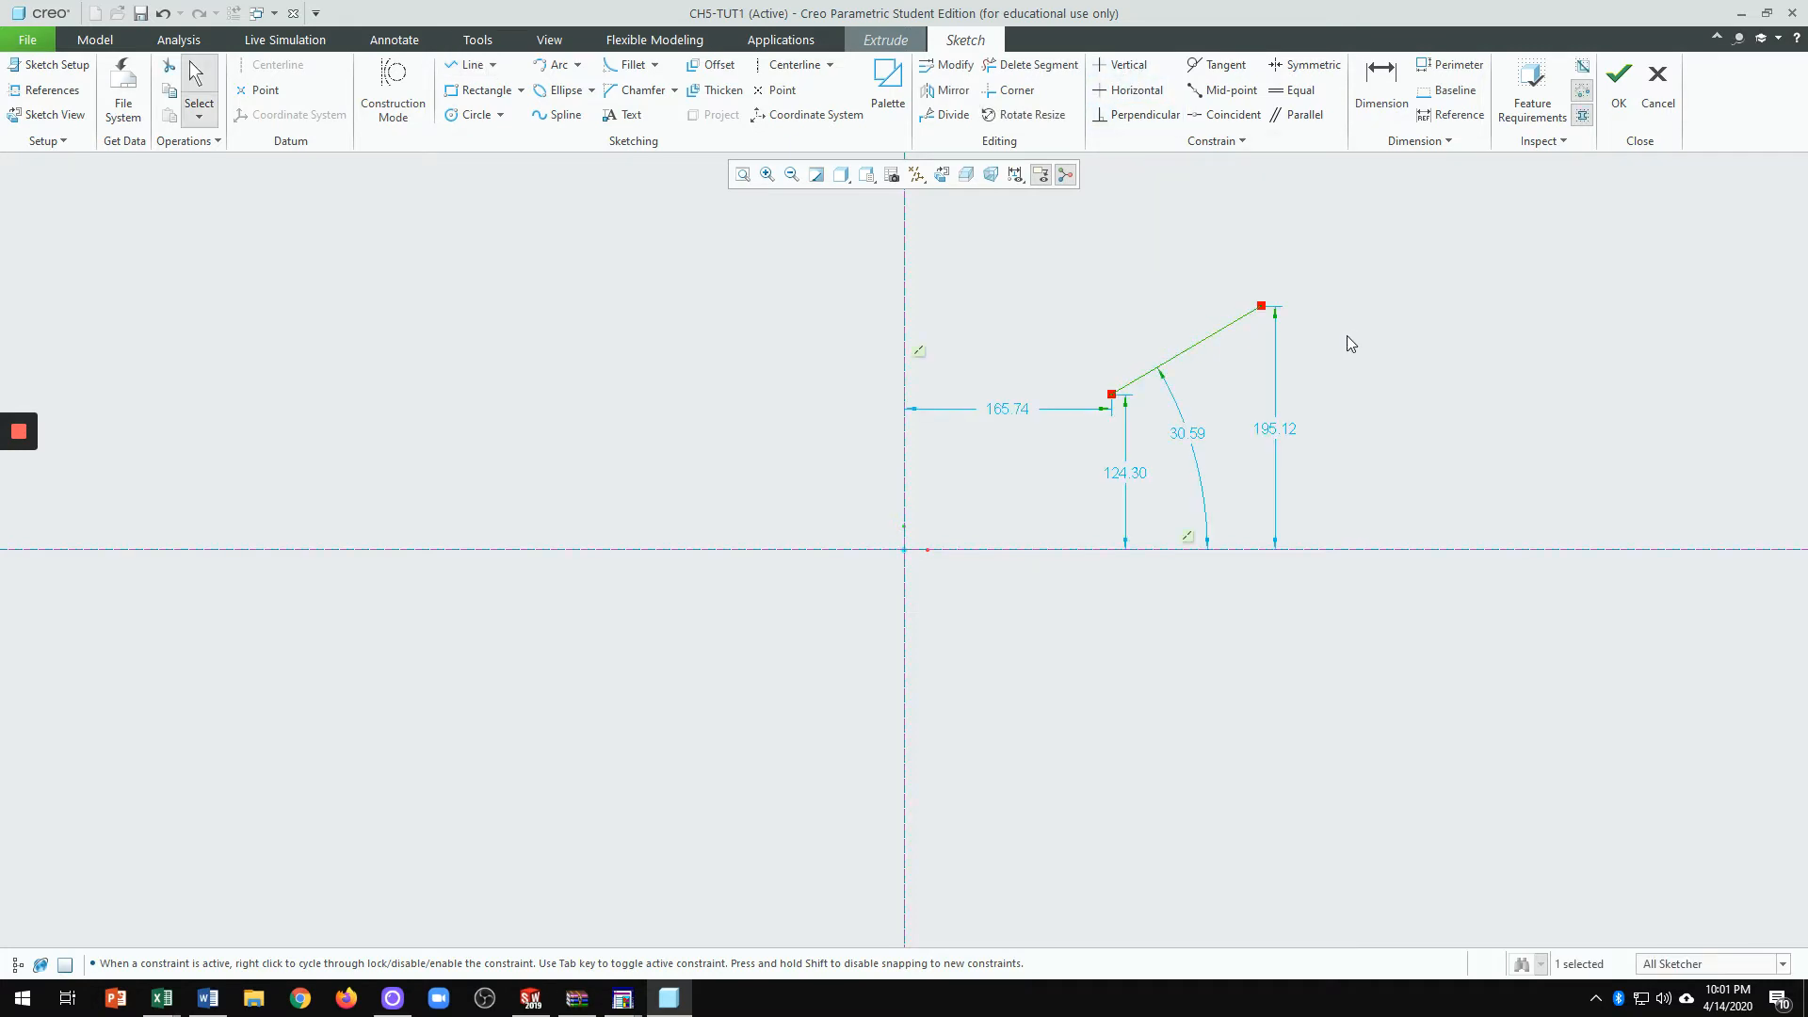
left_click(1235, 325)
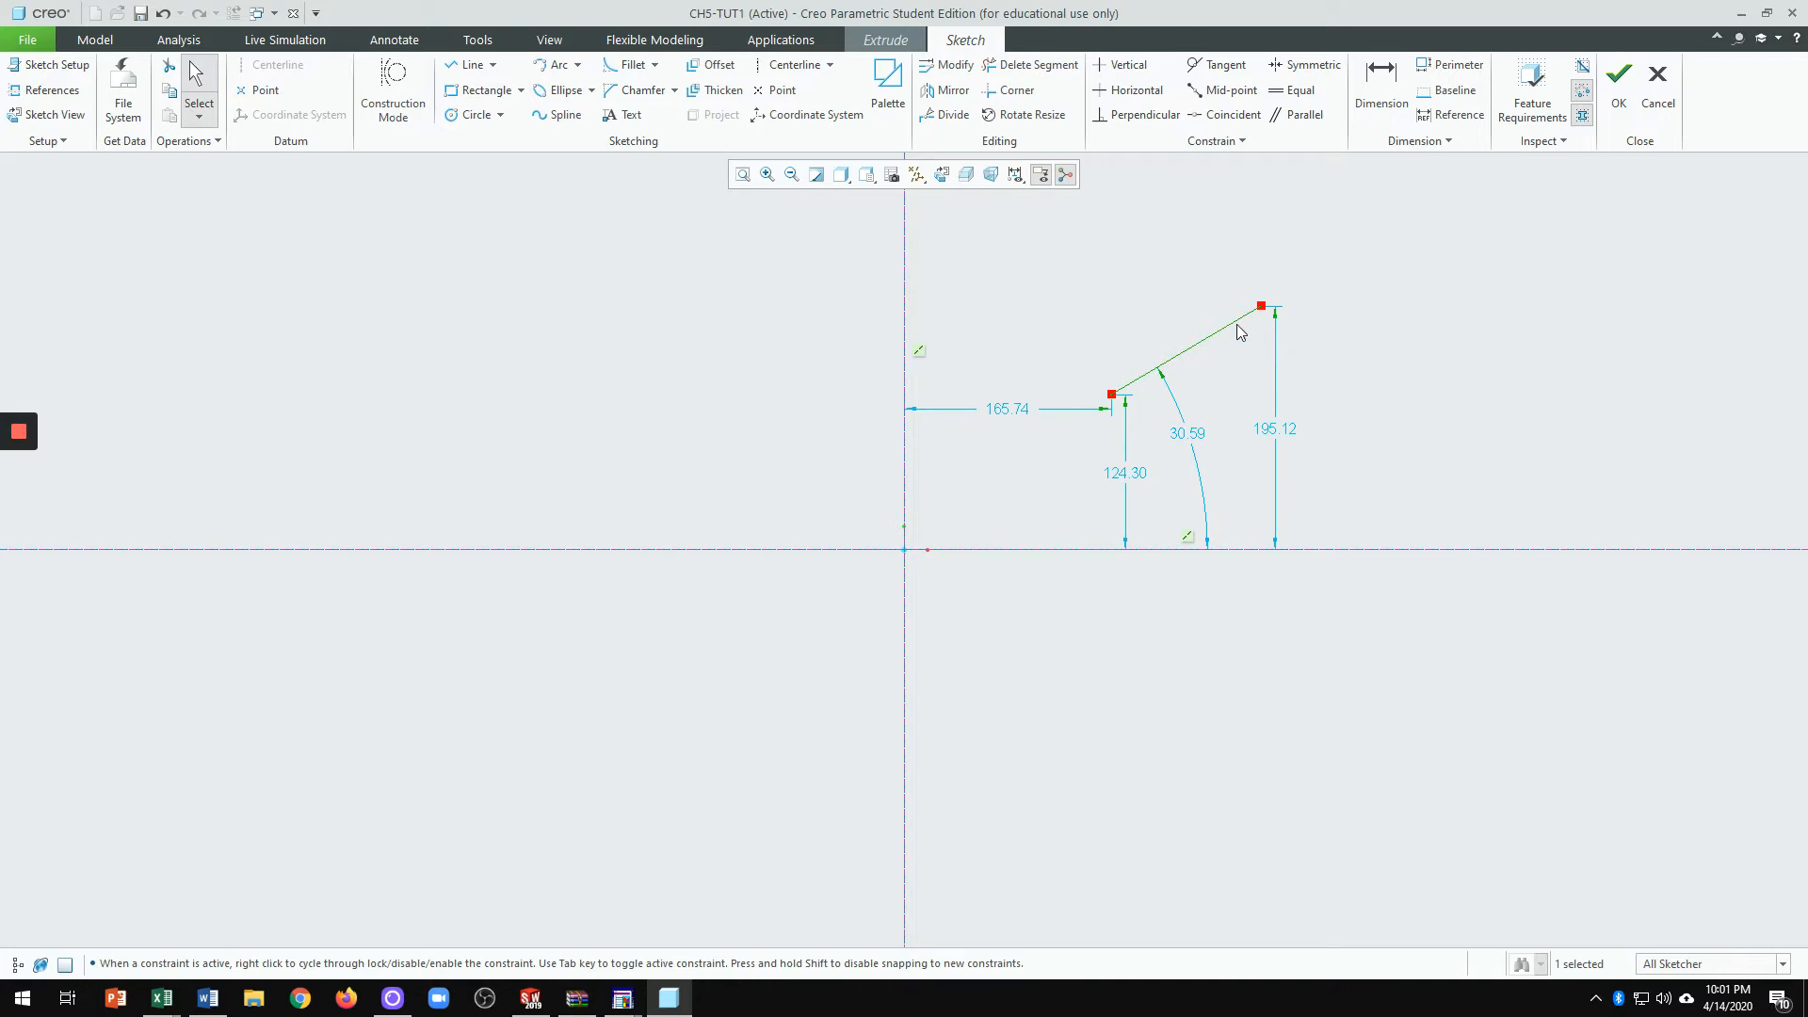
Step: Delete the sloped line with Delete Segment, leaving only the centerlines
left_click(1125, 65)
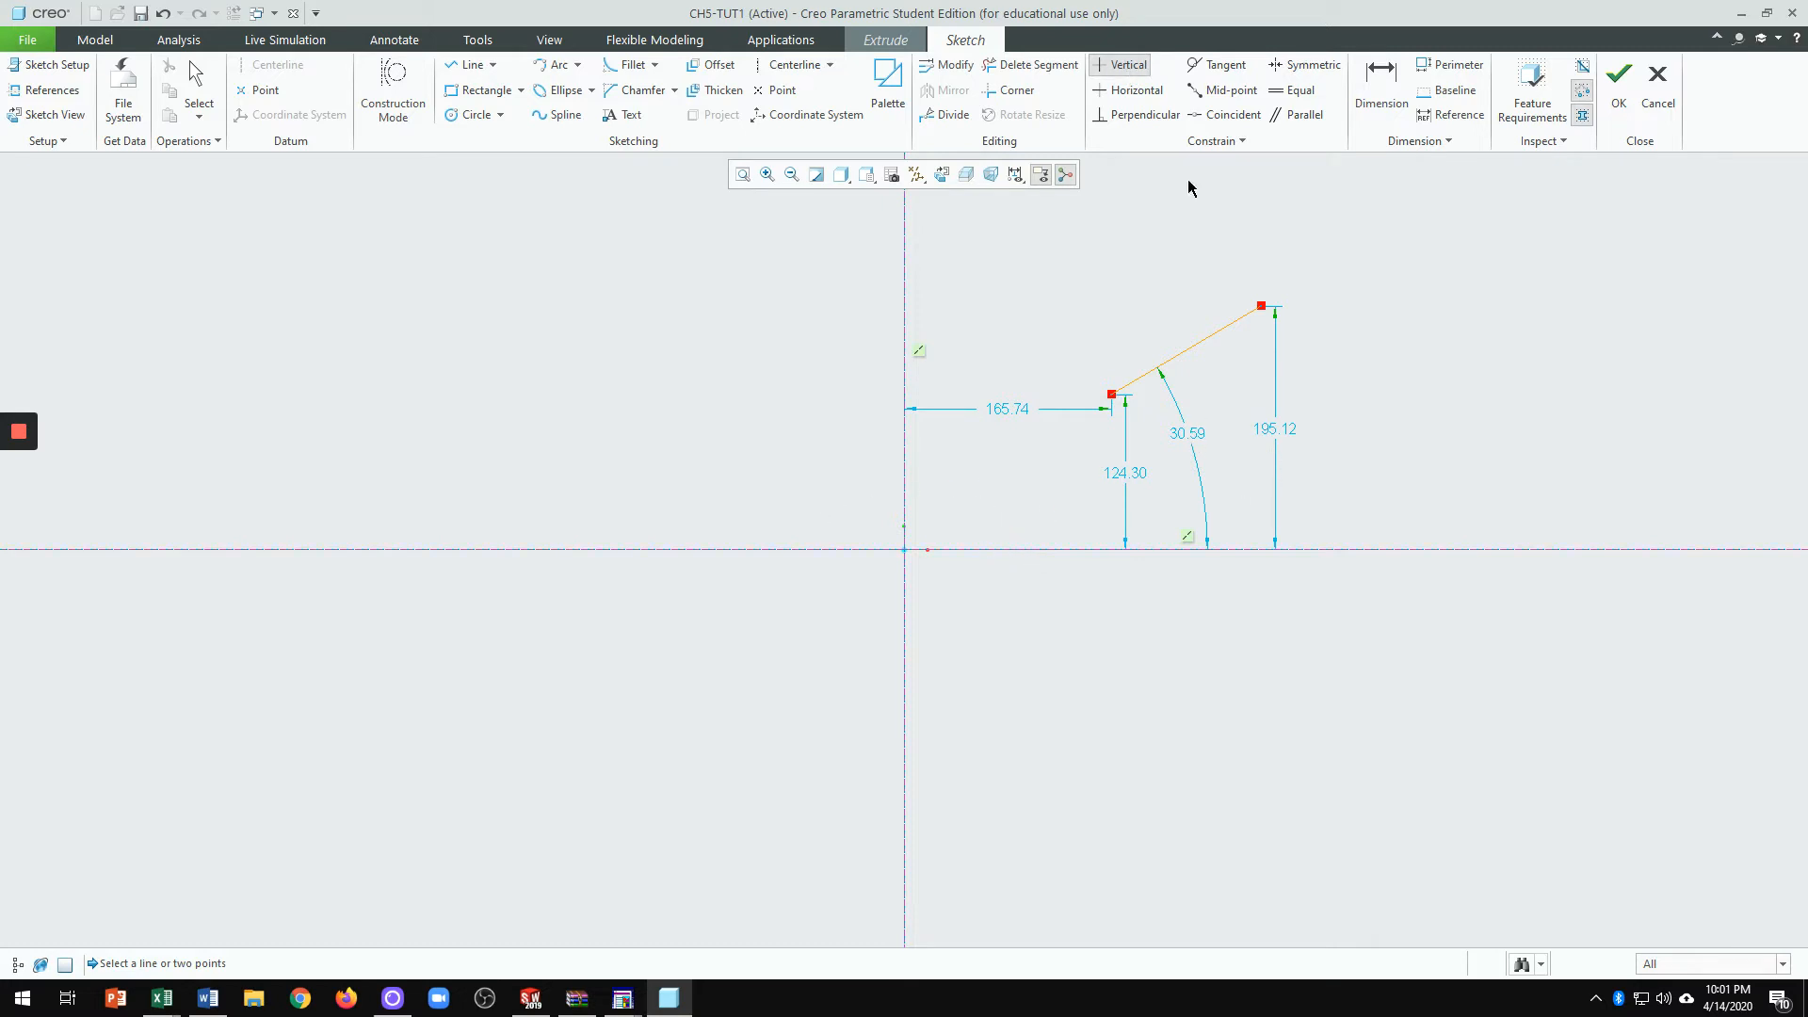
left_click(1031, 65)
left_click(1206, 311)
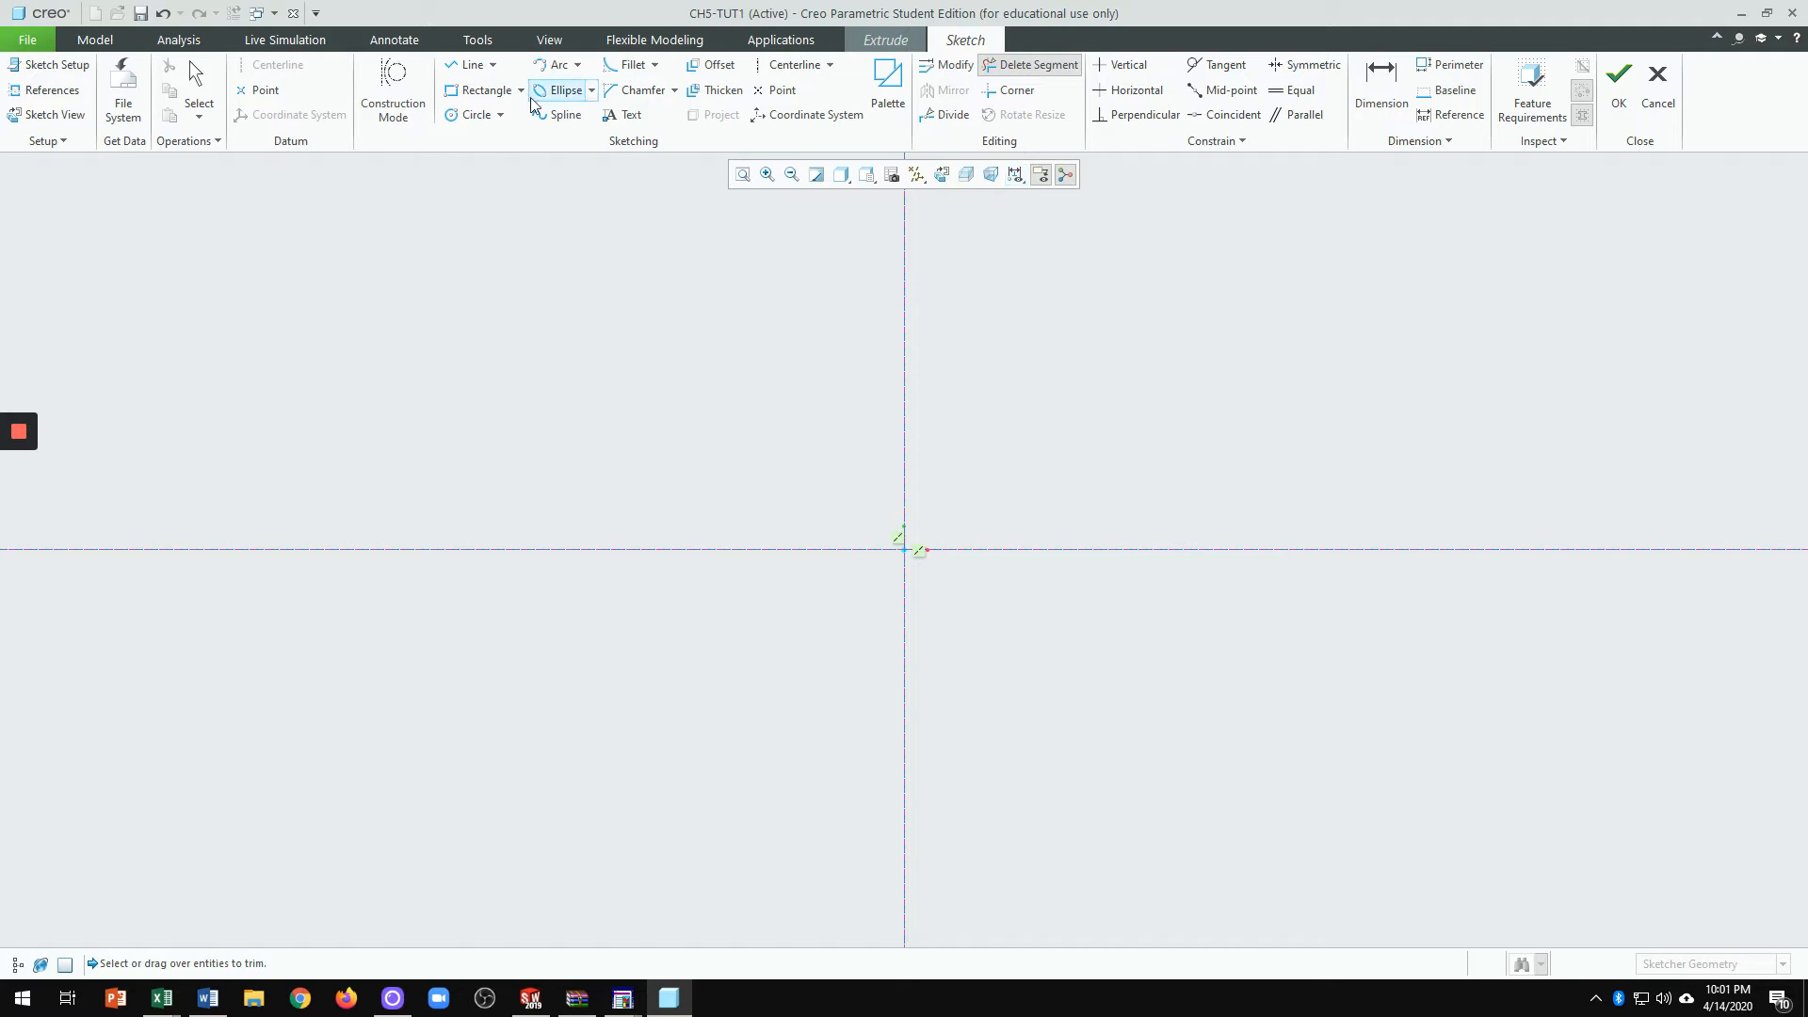
Step: Draw a rectangle from an upper-left corner down to the horizontal axis, straddling the vertical centerline
left_click(477, 92)
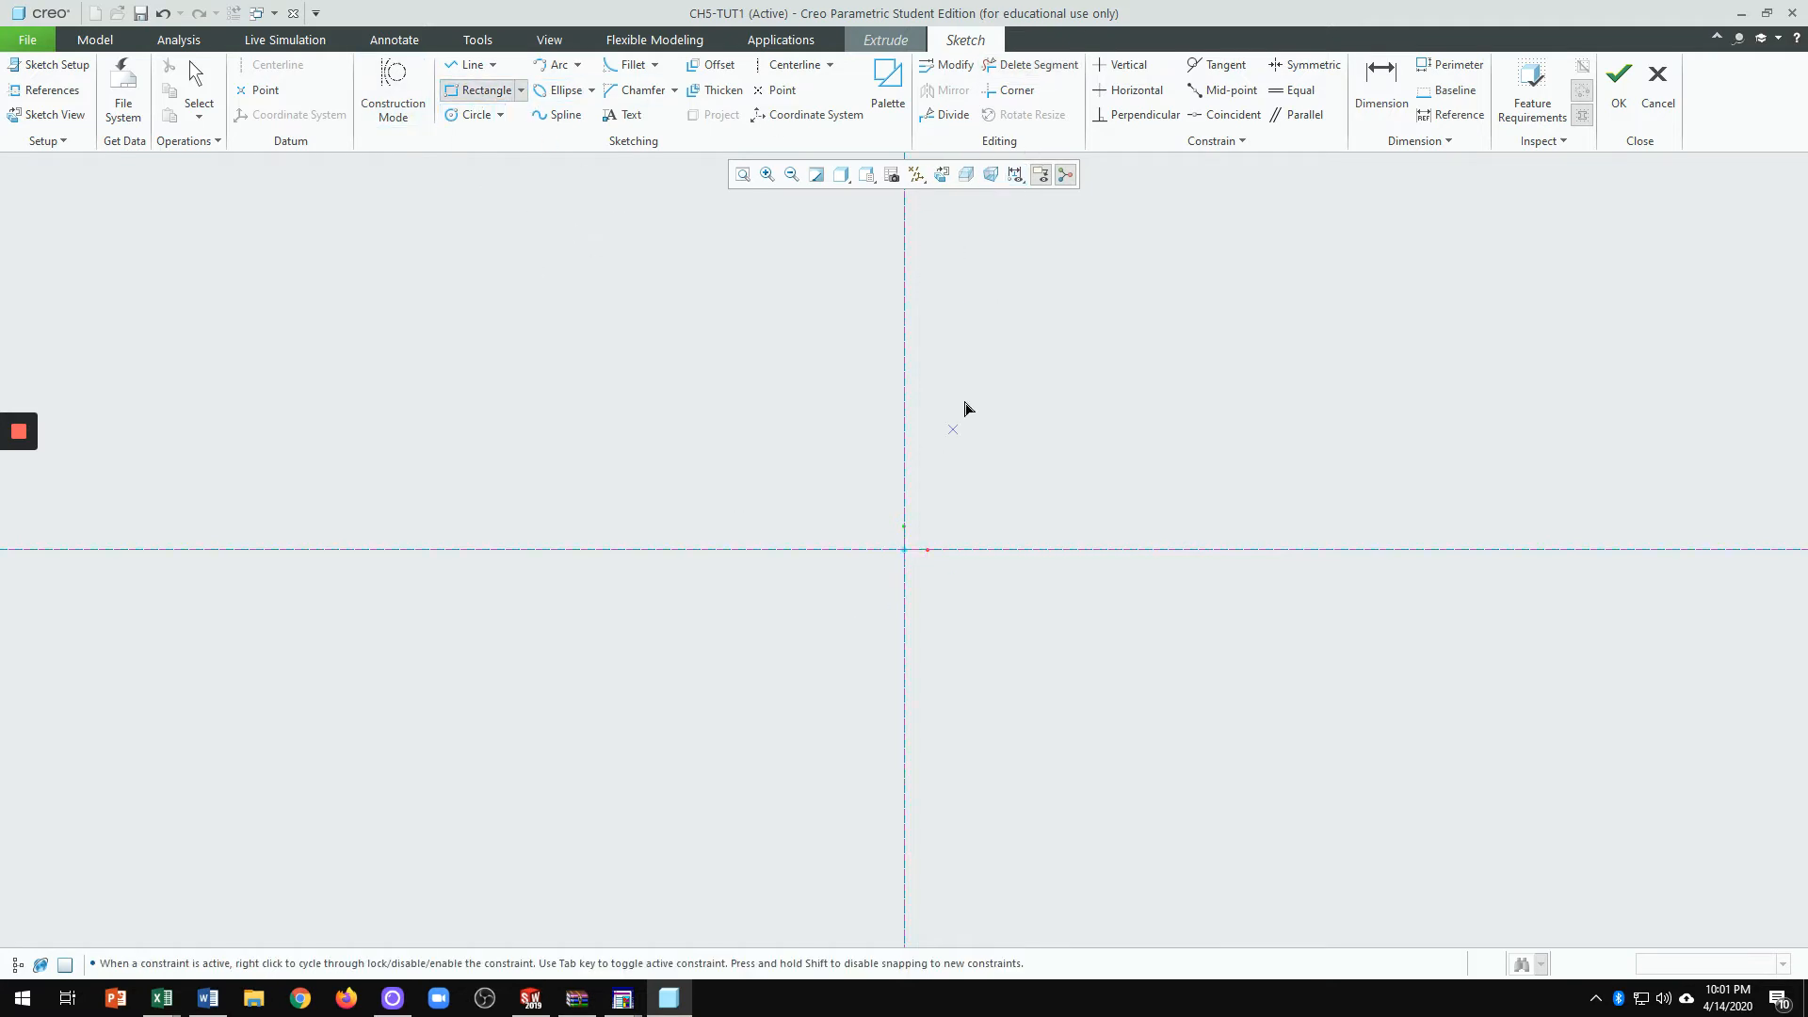
left_click(729, 421)
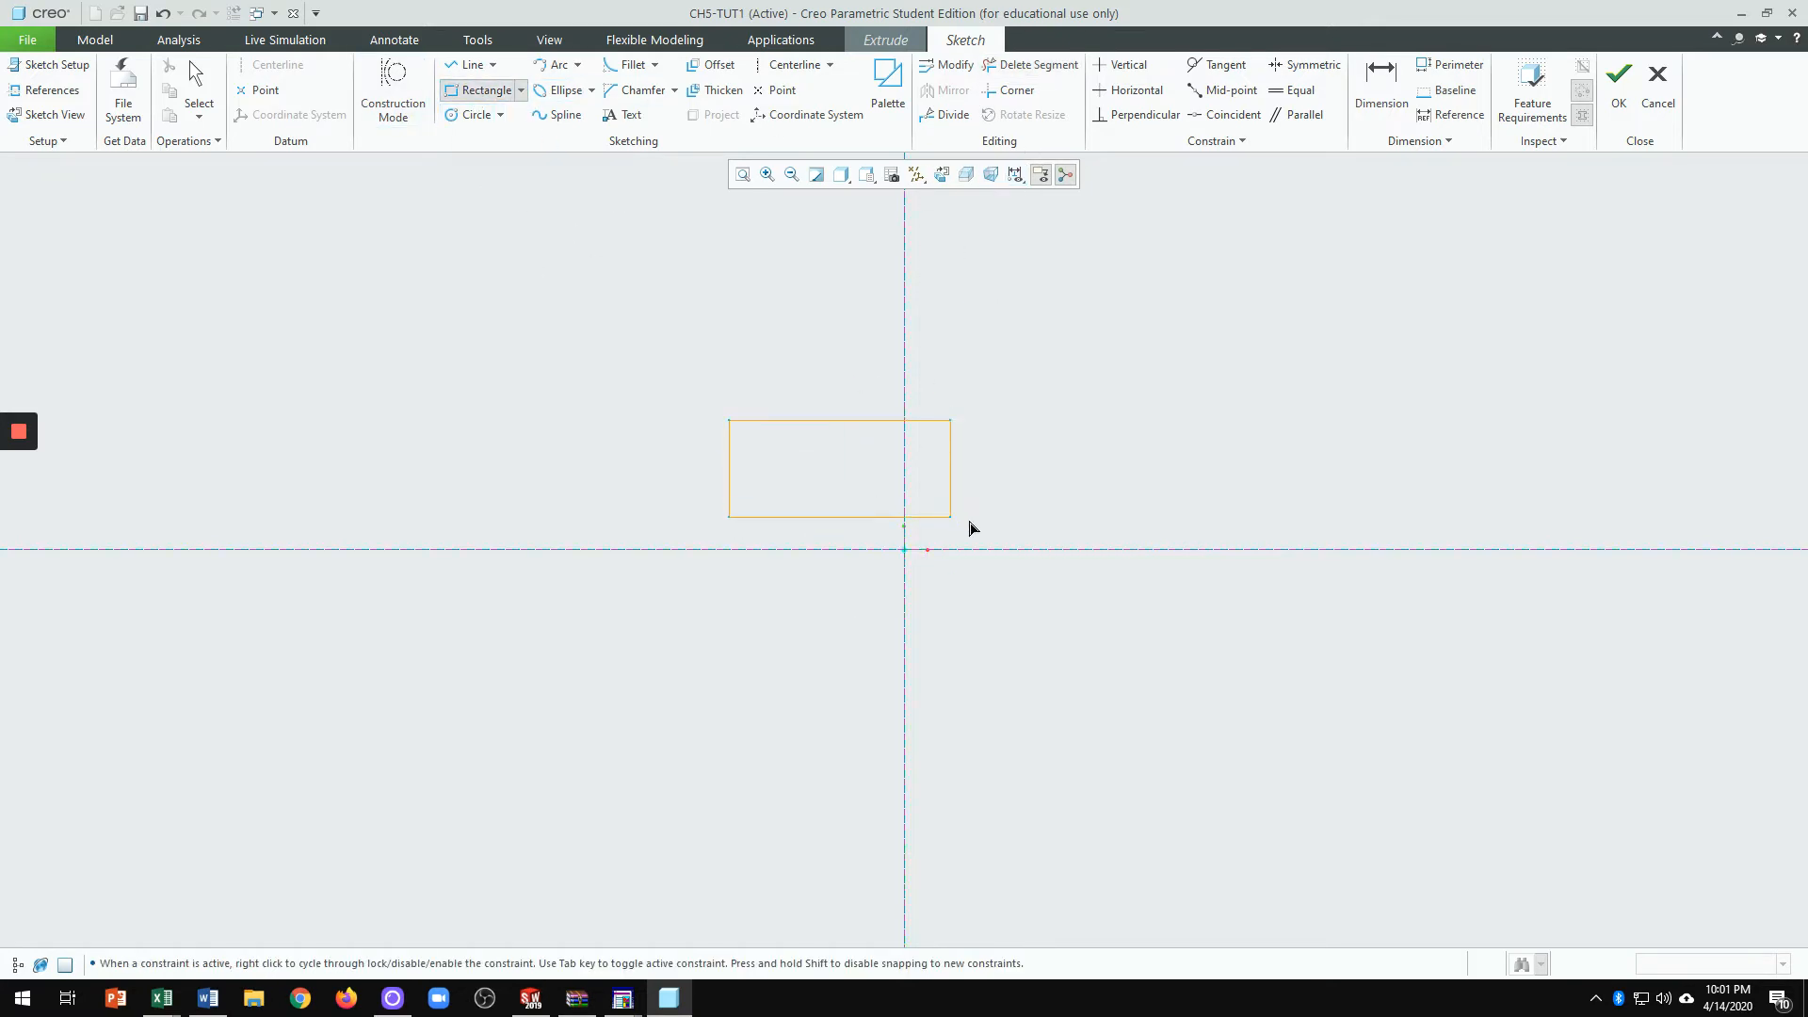
left_click(1061, 549)
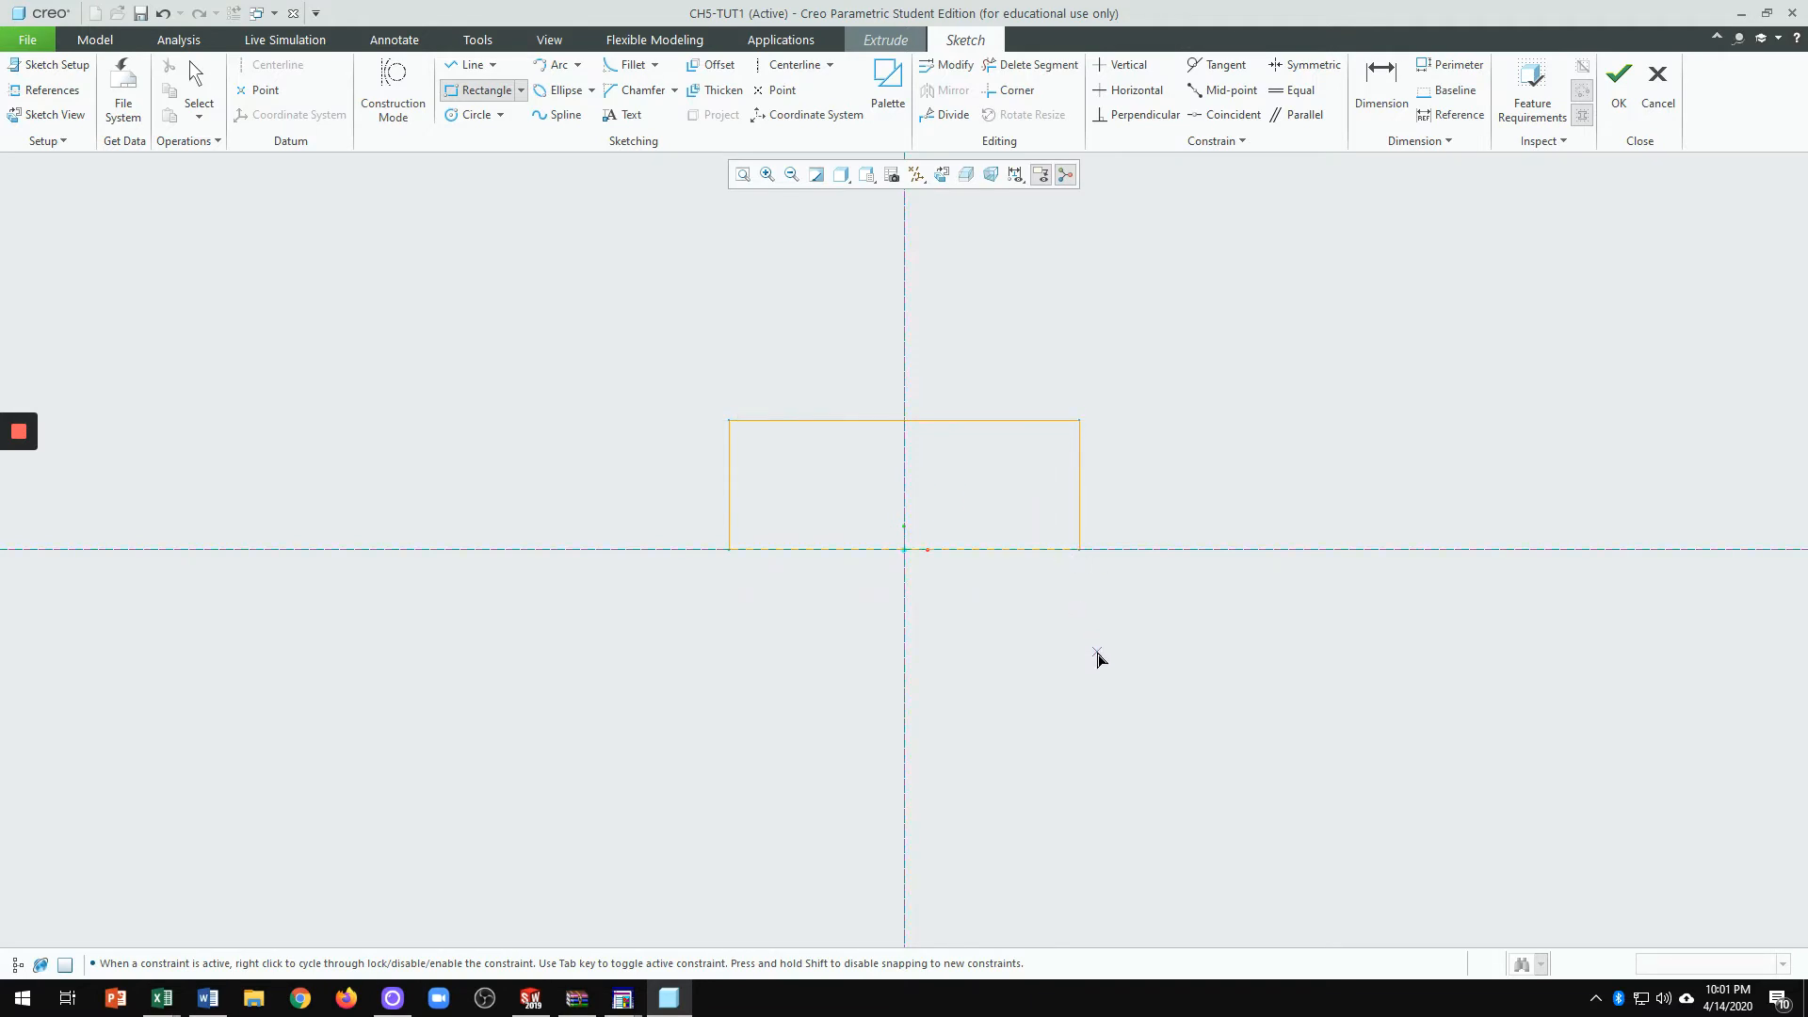
middle_click(1095, 653)
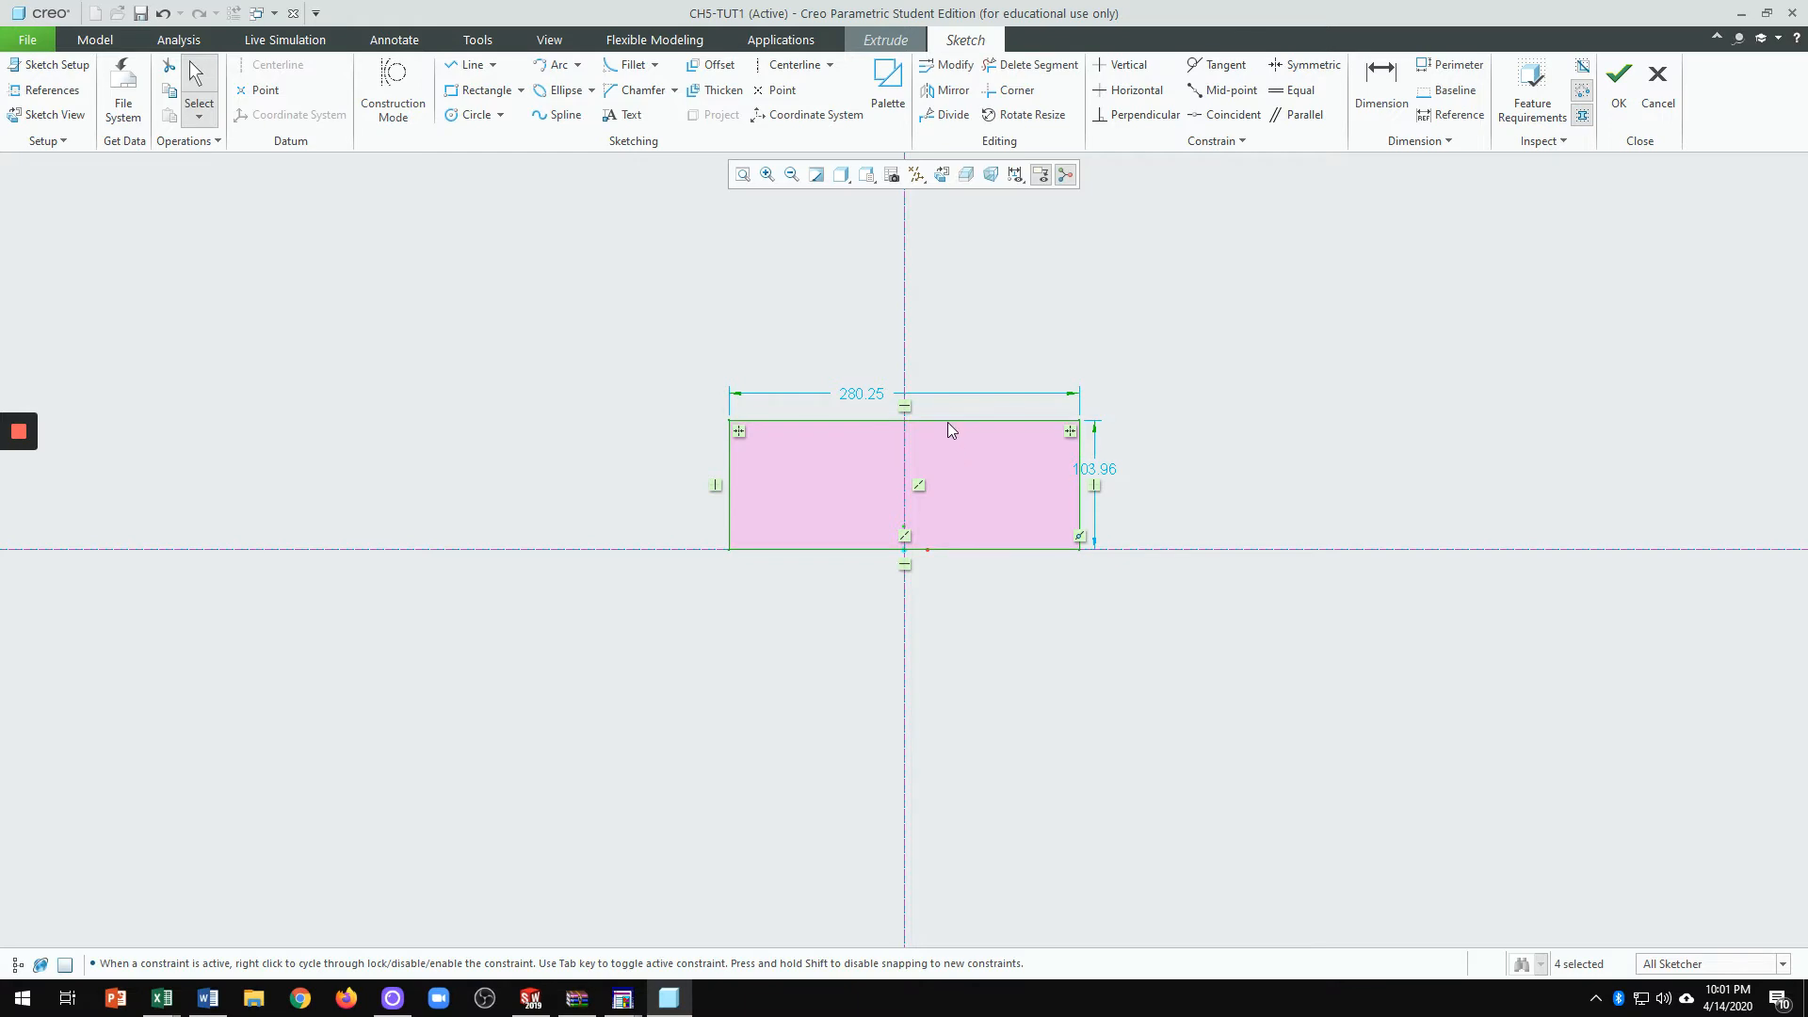
Step: Set the rectangle's width dimension to 16 and its height dimension to 12
double_click(856, 394)
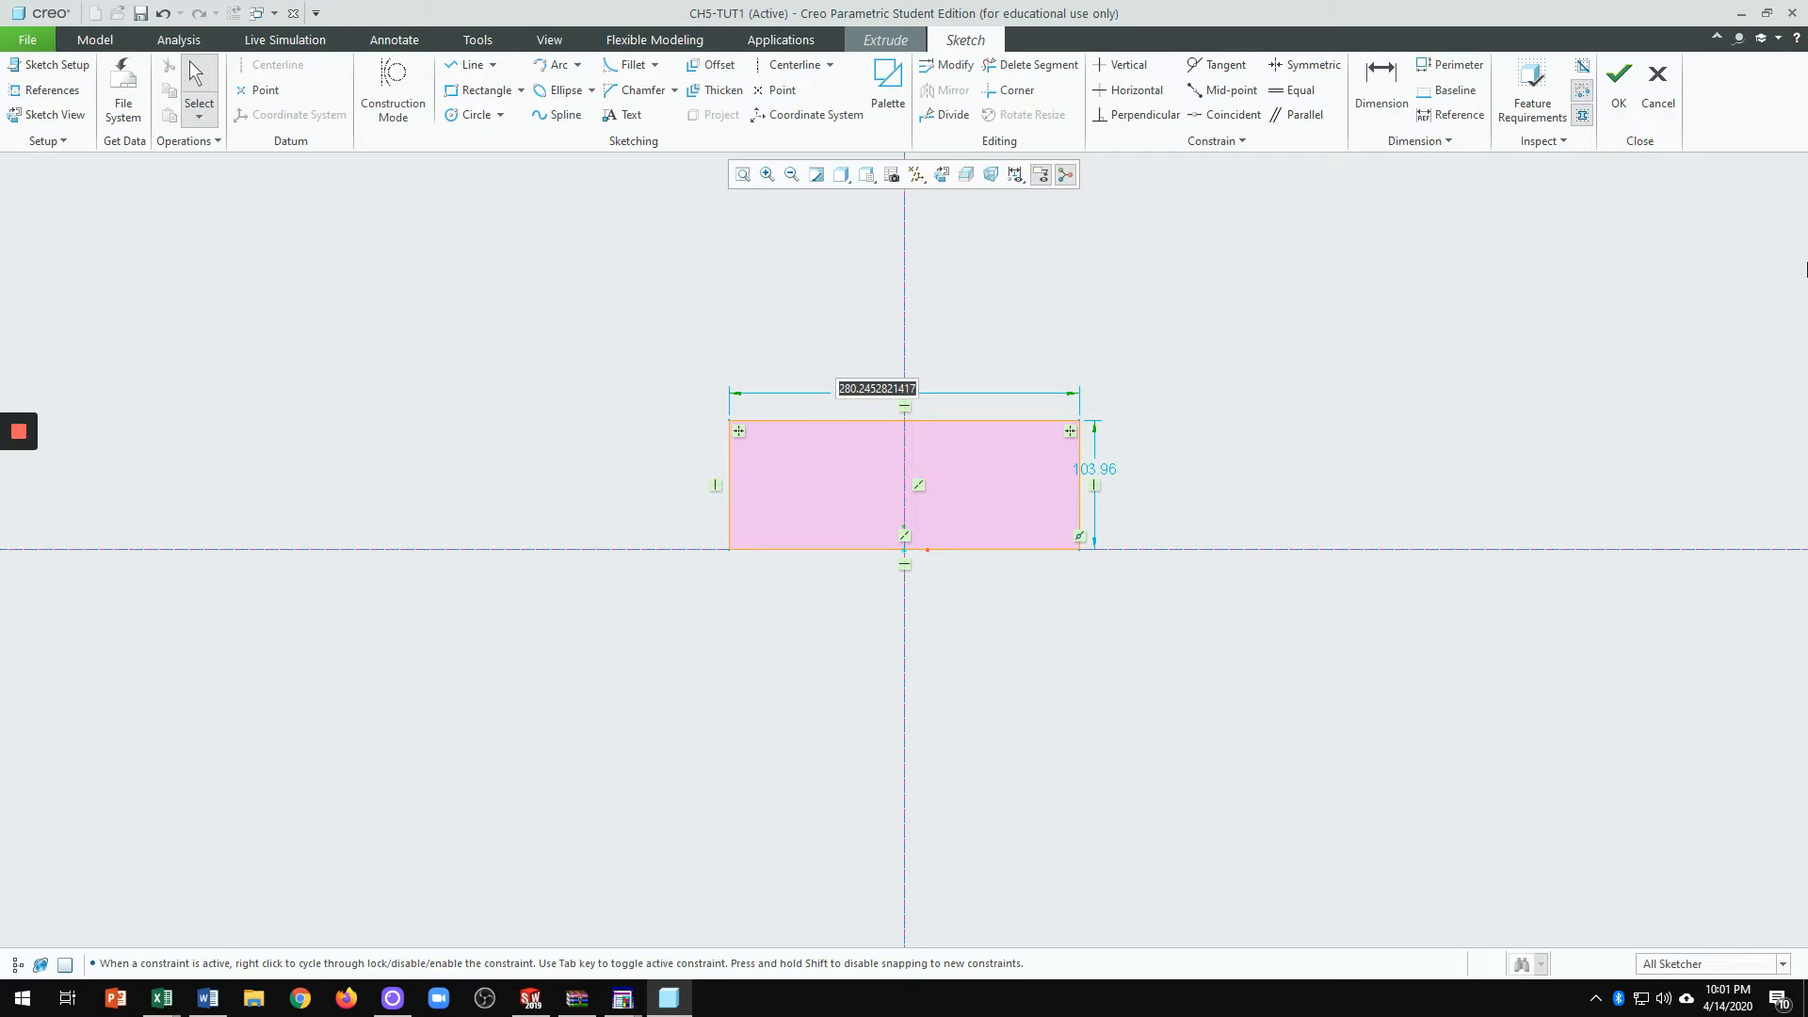
type("16")
key("Return")
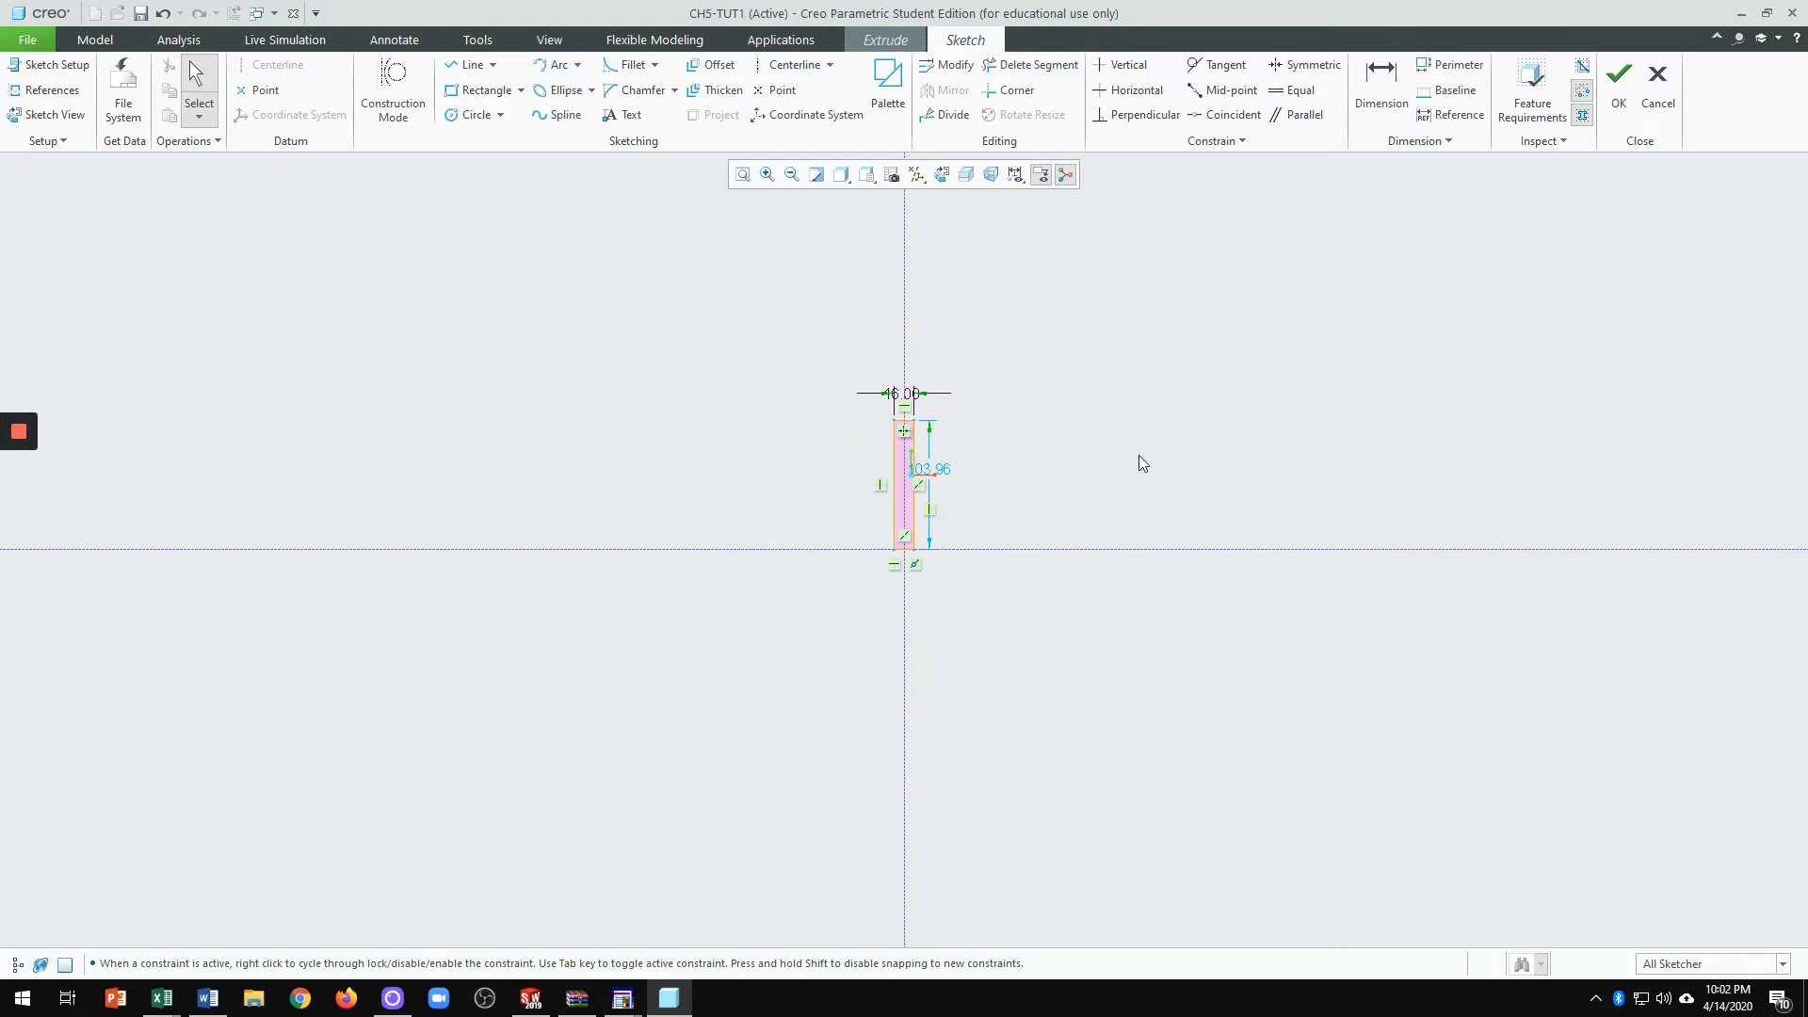
left_click(935, 476)
double_click(936, 475)
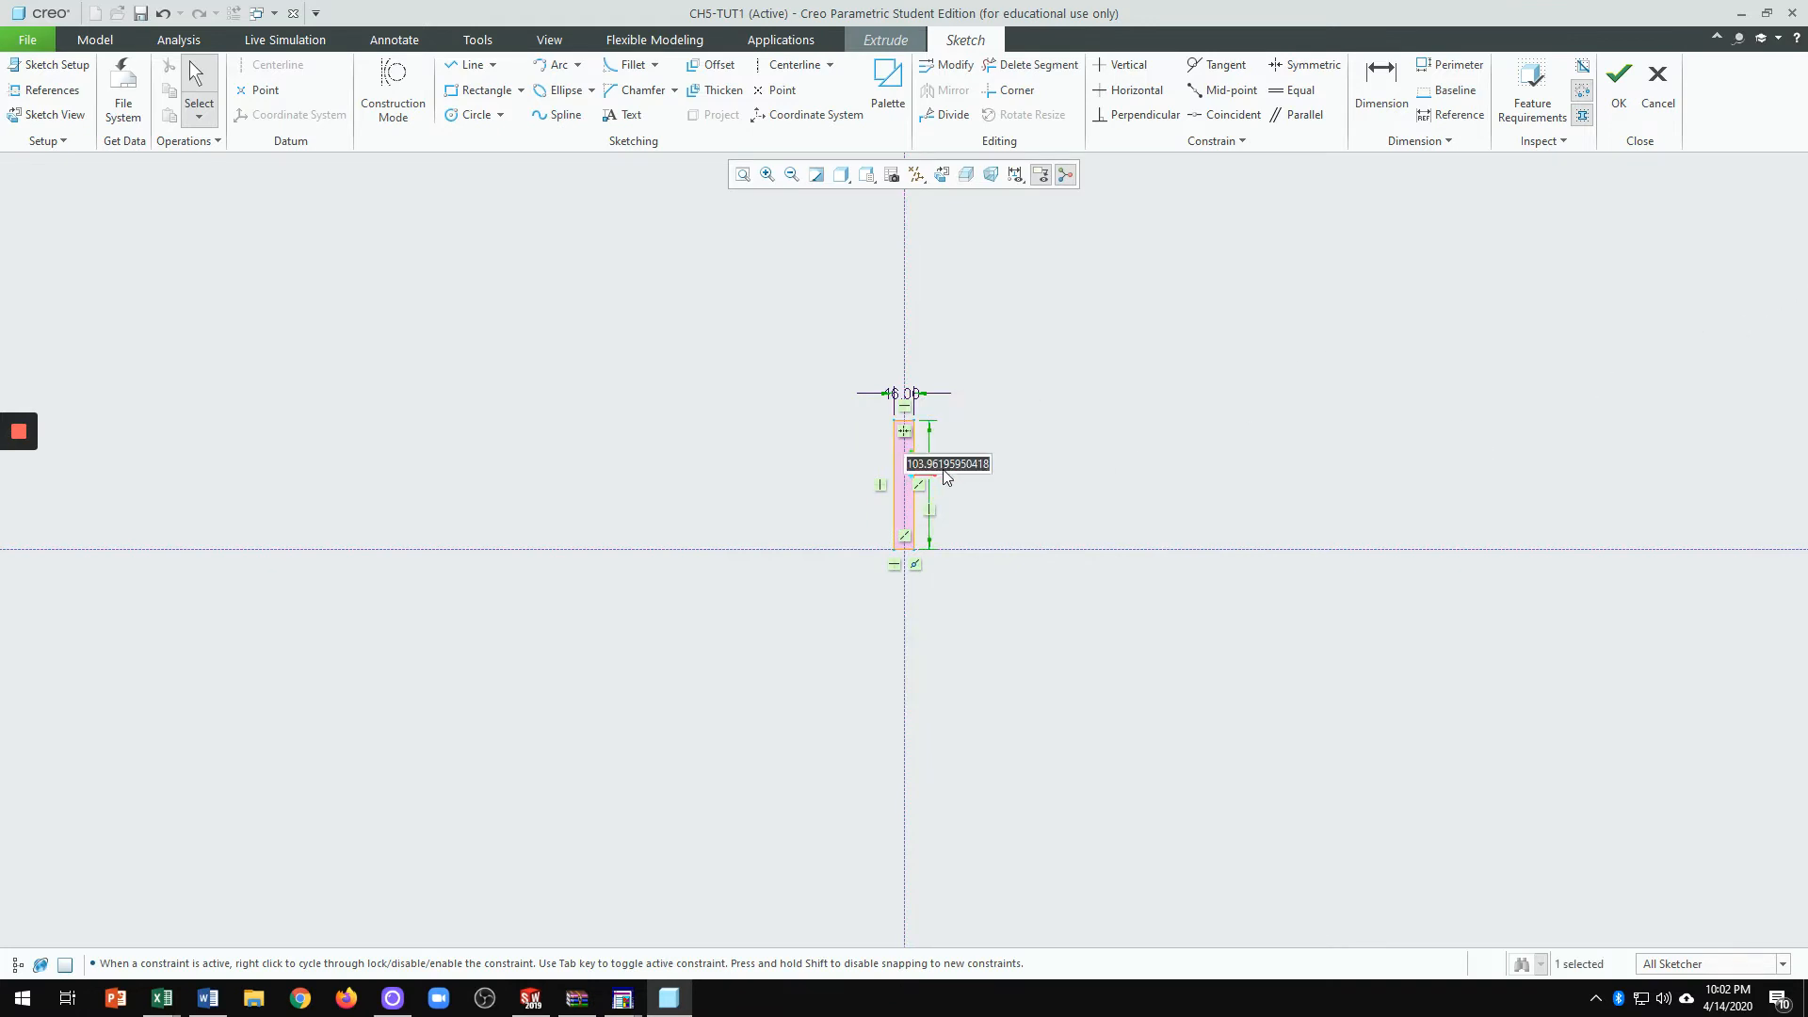
type("12")
key("Return")
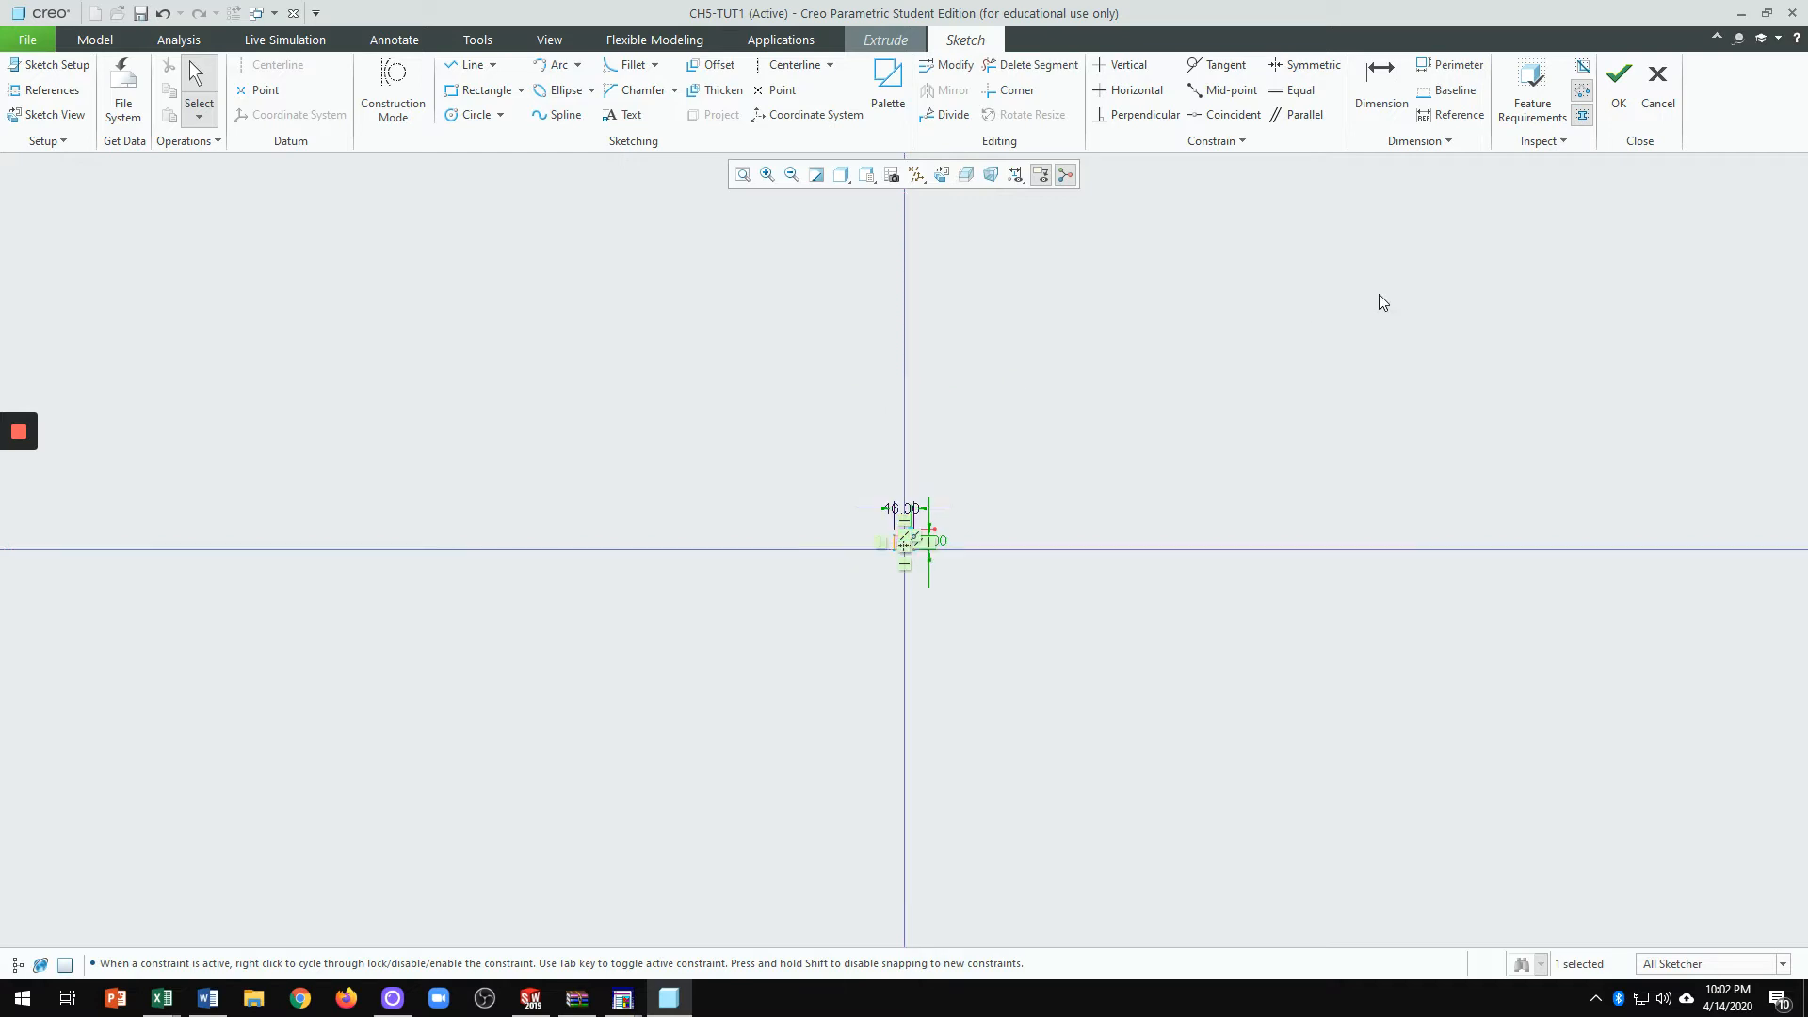
scroll(904, 542, "up", 5)
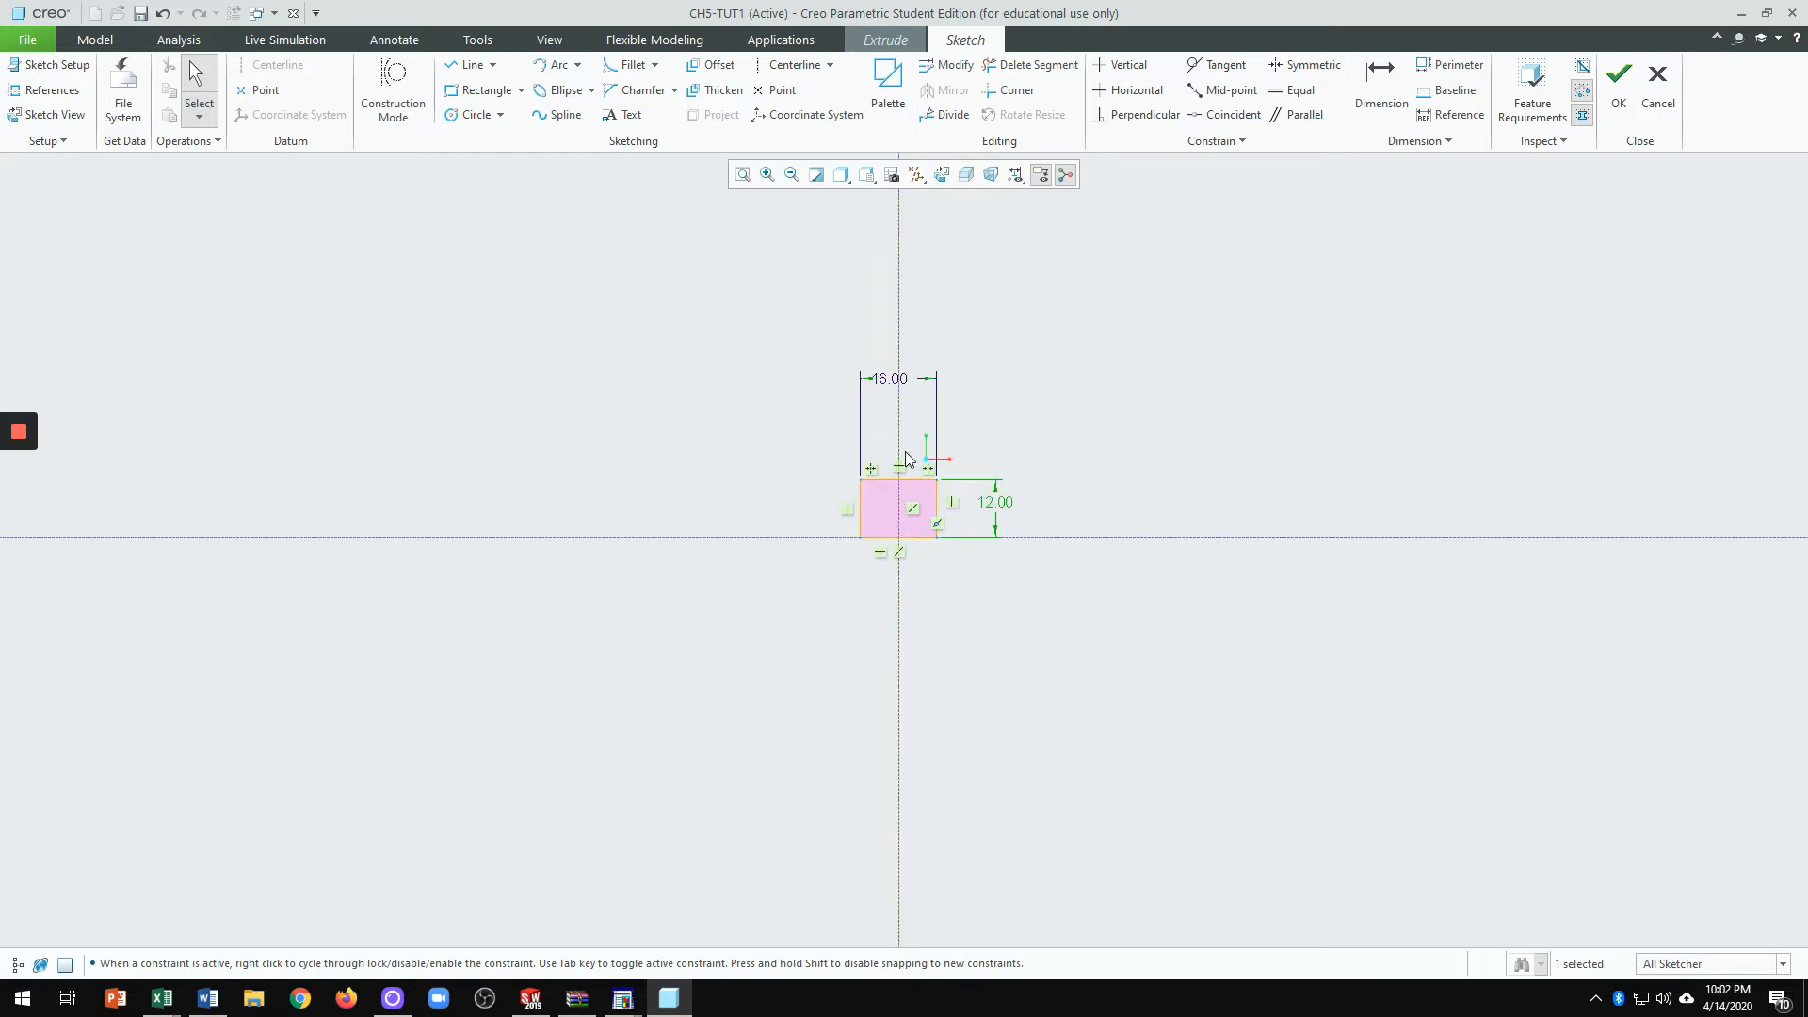
Step: Drag the 16.00 dimension down near the rectangle and the 12.00 dimension beside its right edge
left_click(1088, 438)
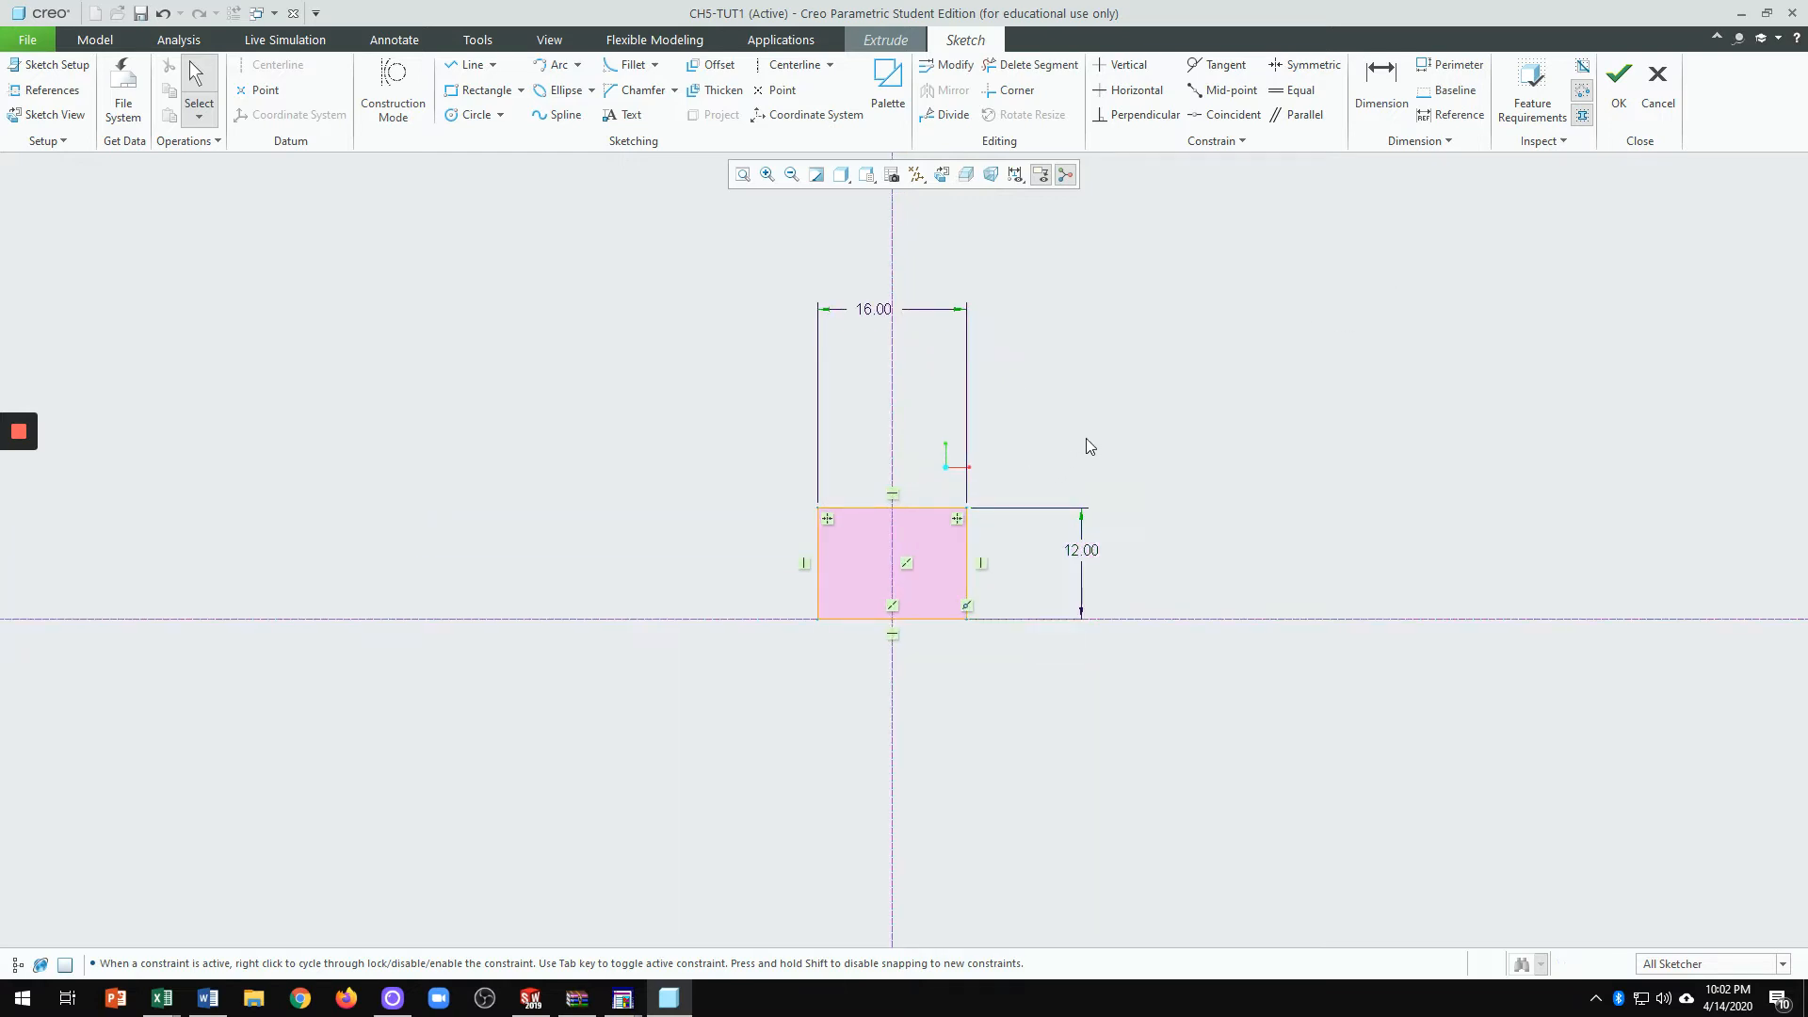
scroll(928, 534, "up", 1)
scroll(929, 534, "up", 1)
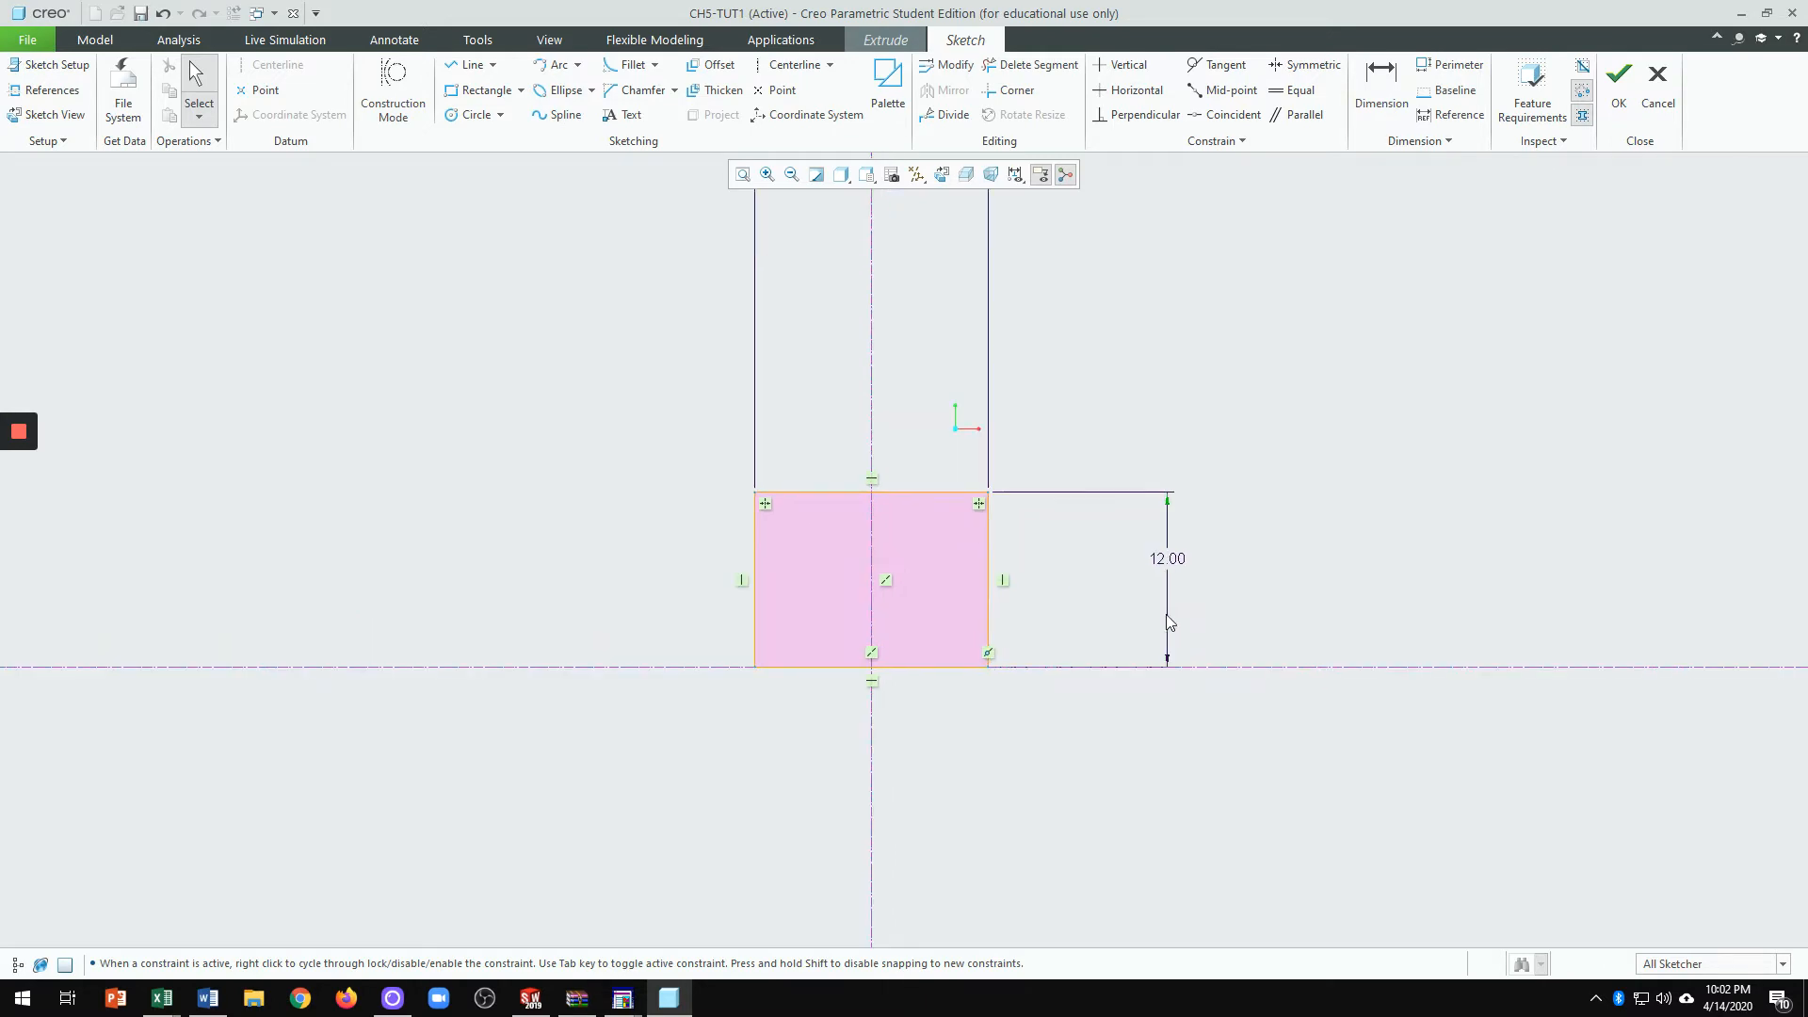
scroll(1002, 605, "down", 3)
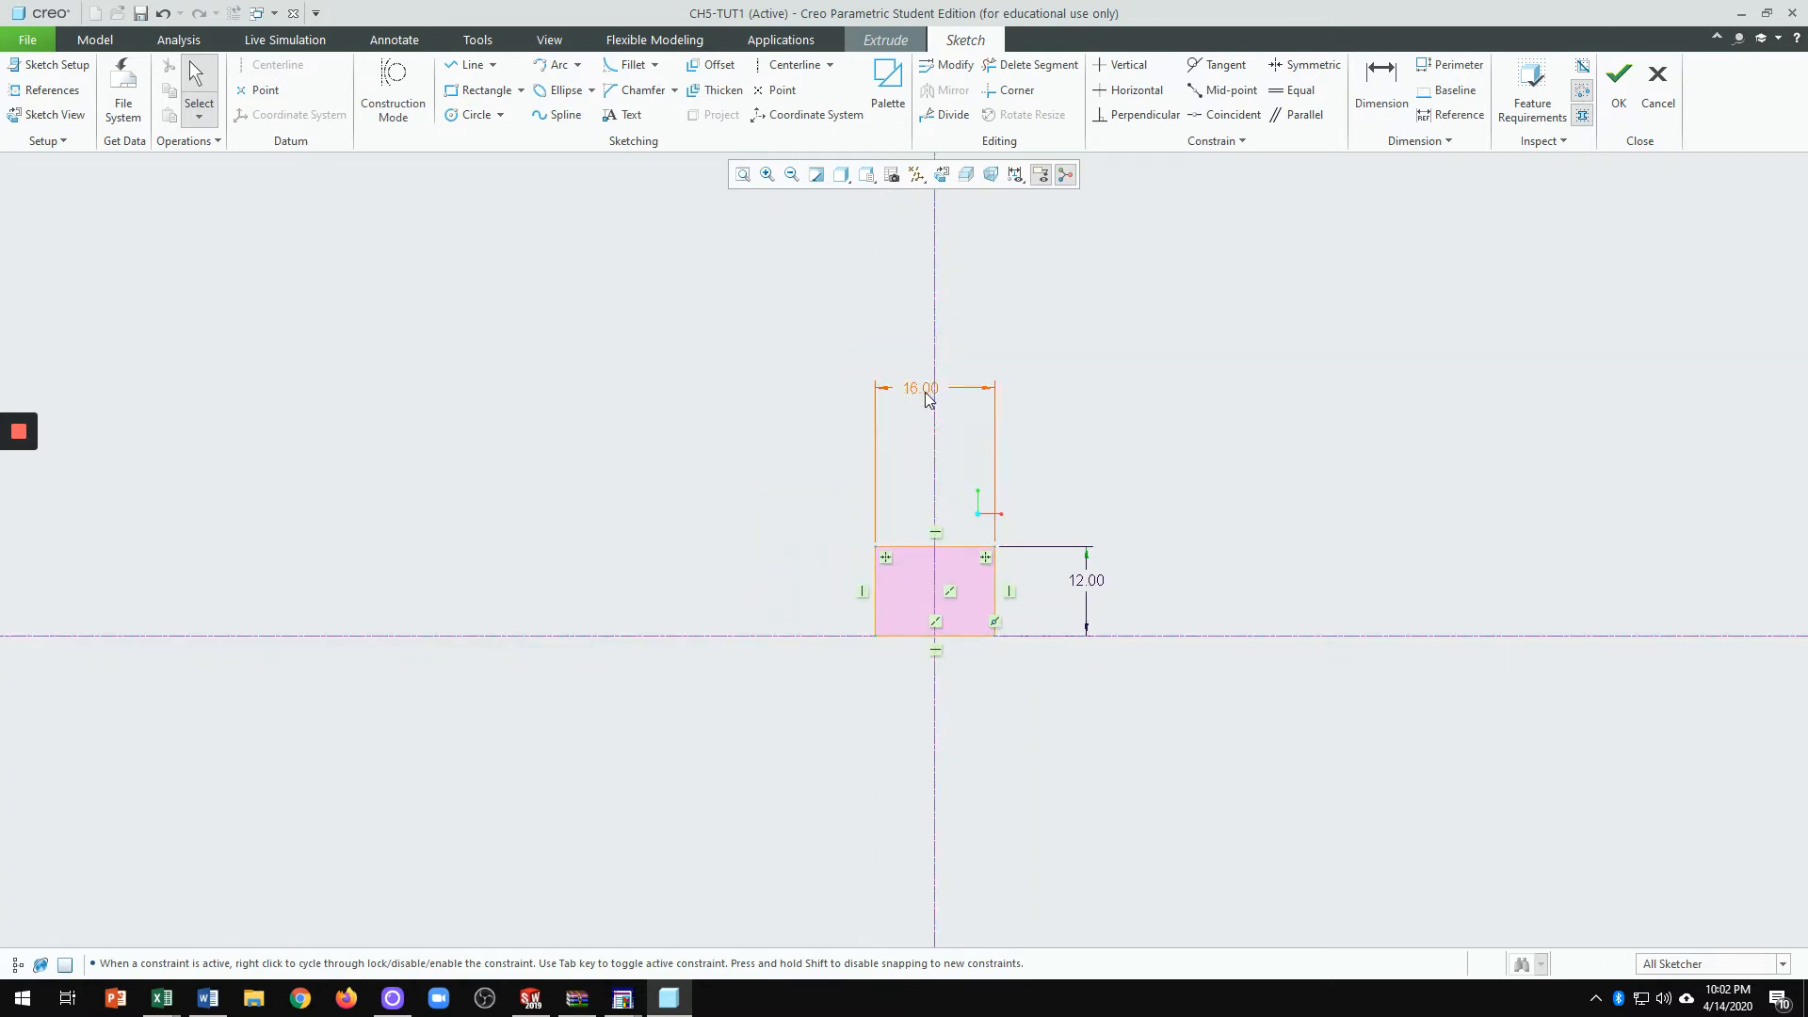
left_click_drag(927, 398, 923, 513)
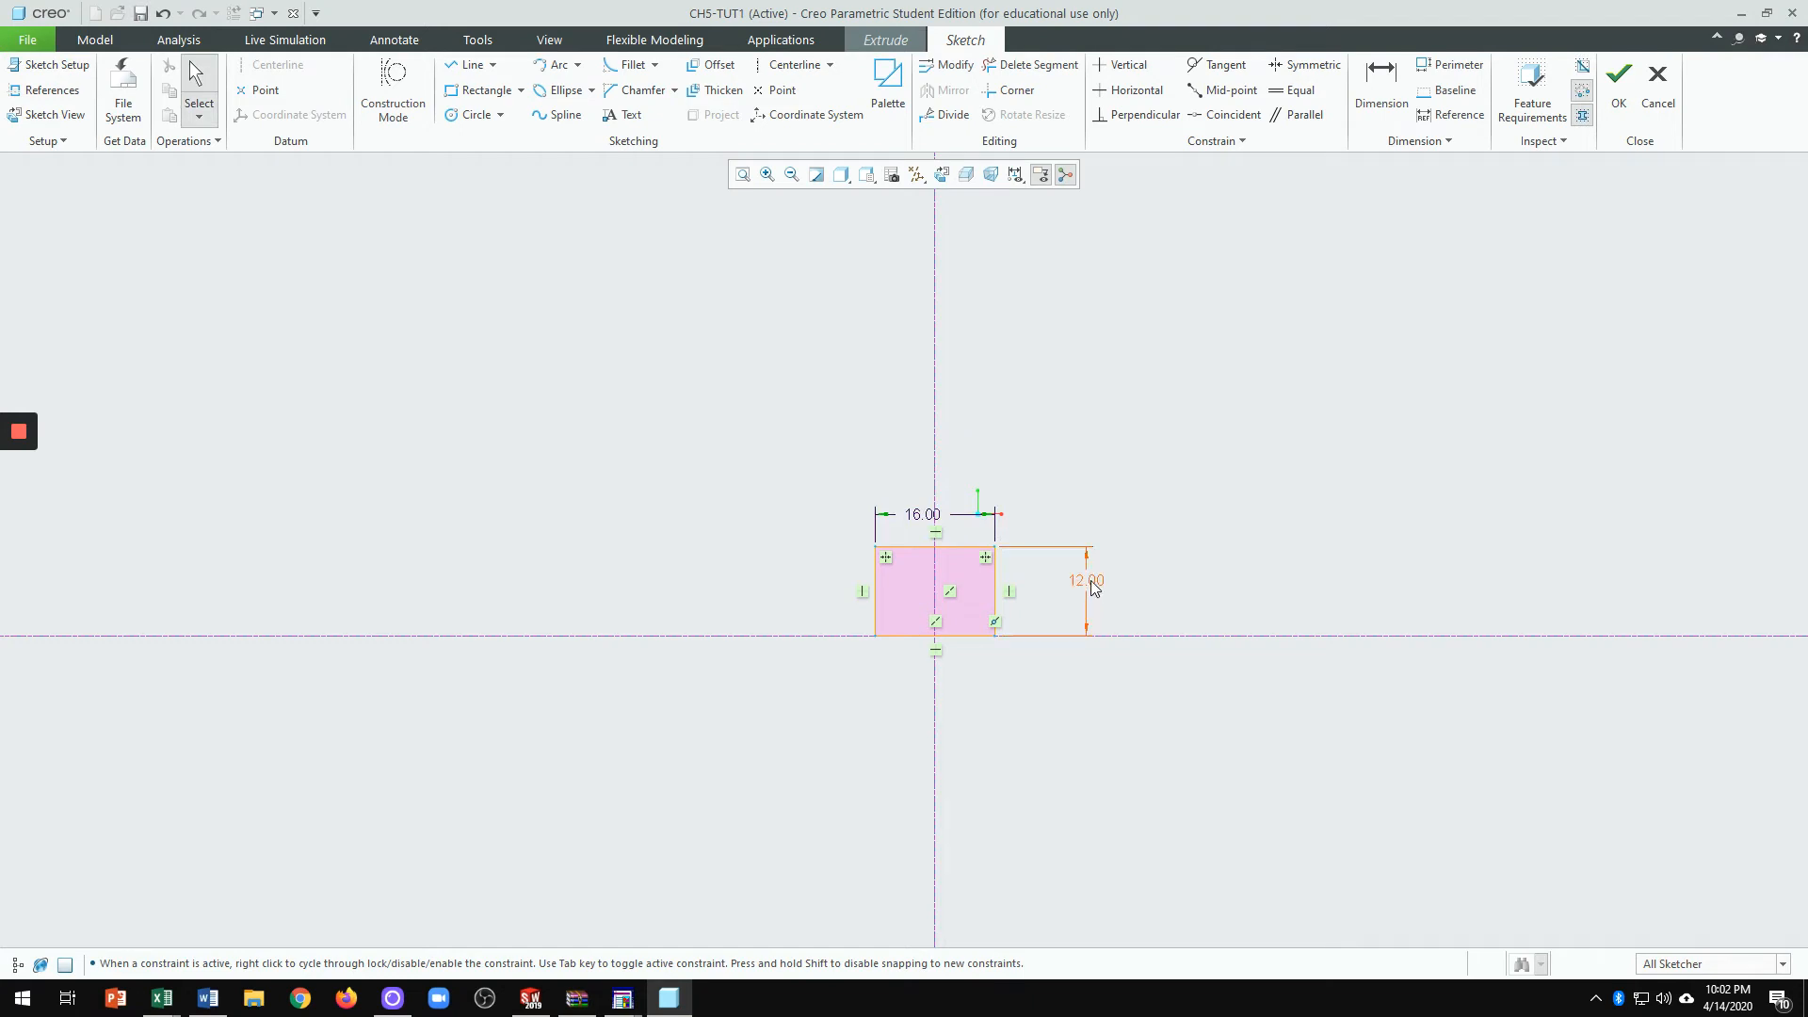
left_click_drag(1091, 582, 1073, 584)
mouse_move(1076, 591)
left_mouse_down()
mouse_move(1708, 577)
mouse_move(963, 595)
mouse_move(1069, 590)
left_mouse_up()
Step: Pan and zoom the sketch view so the rectangle appears larger and centred
scroll(963, 565, "up", 3)
scroll(965, 575, "down", 3)
scroll(951, 555, "up", 1)
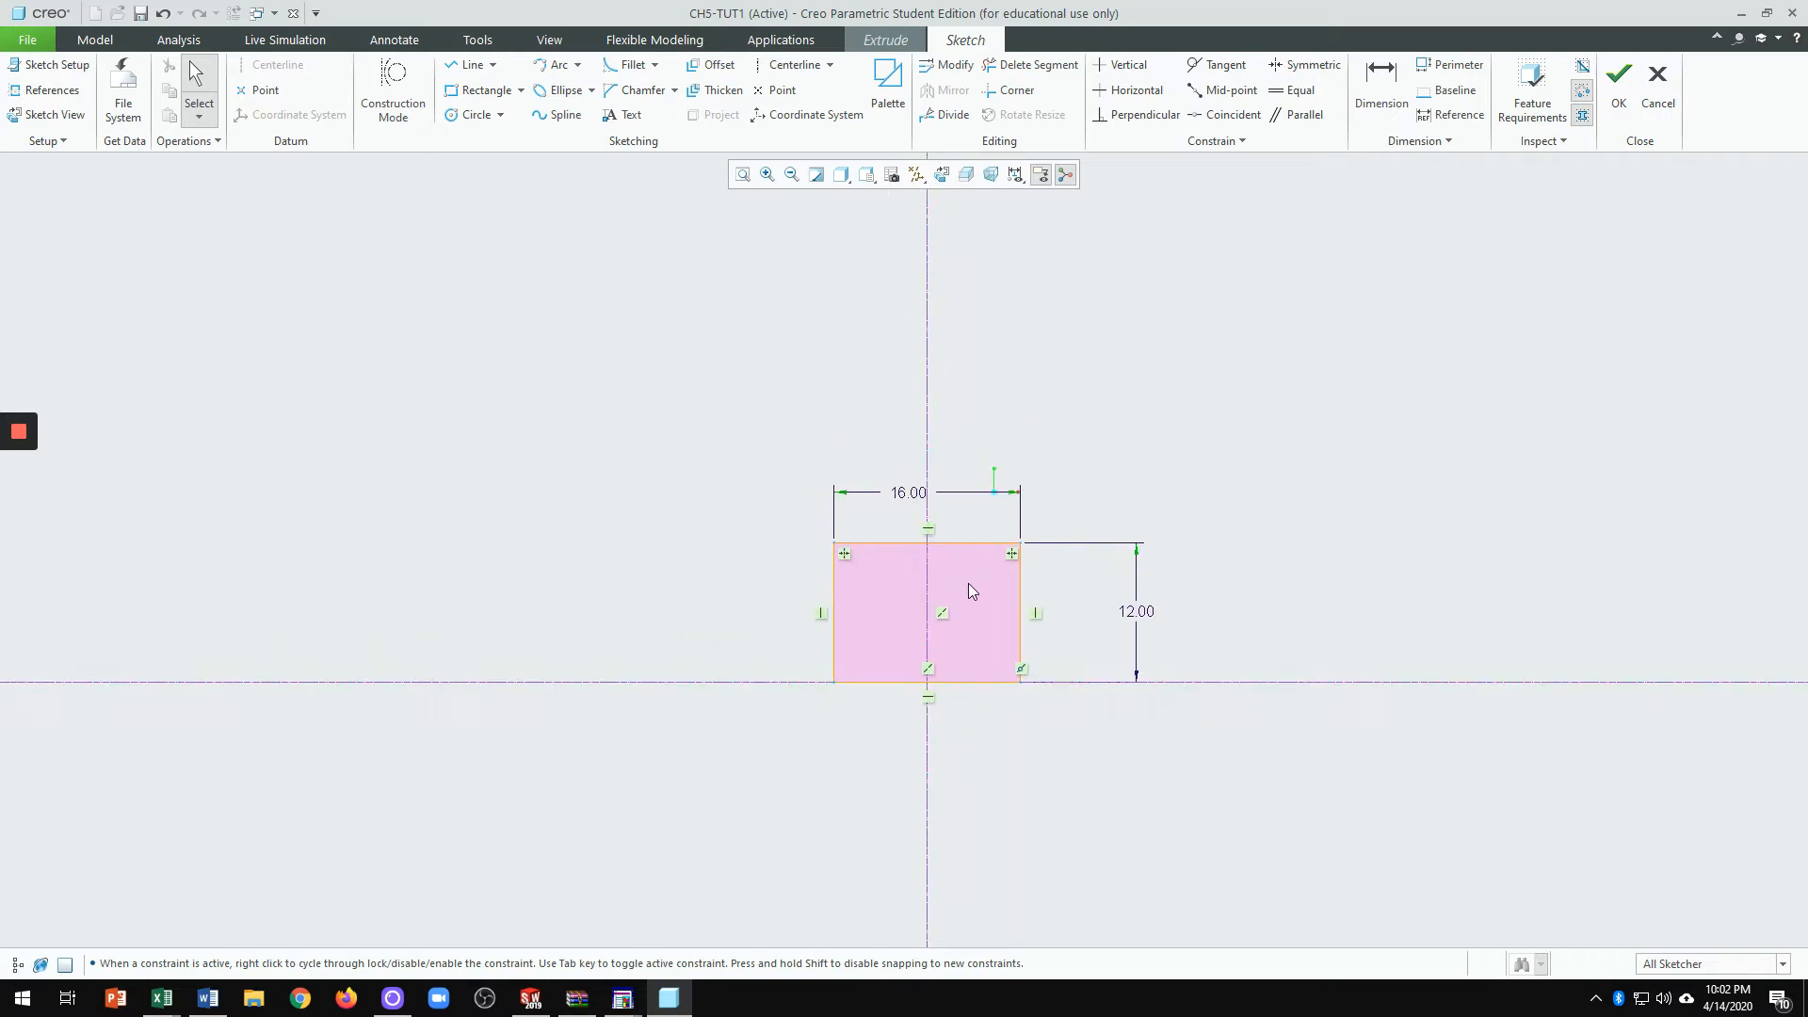
scroll(971, 589, "down", 3)
scroll(980, 570, "up", 2)
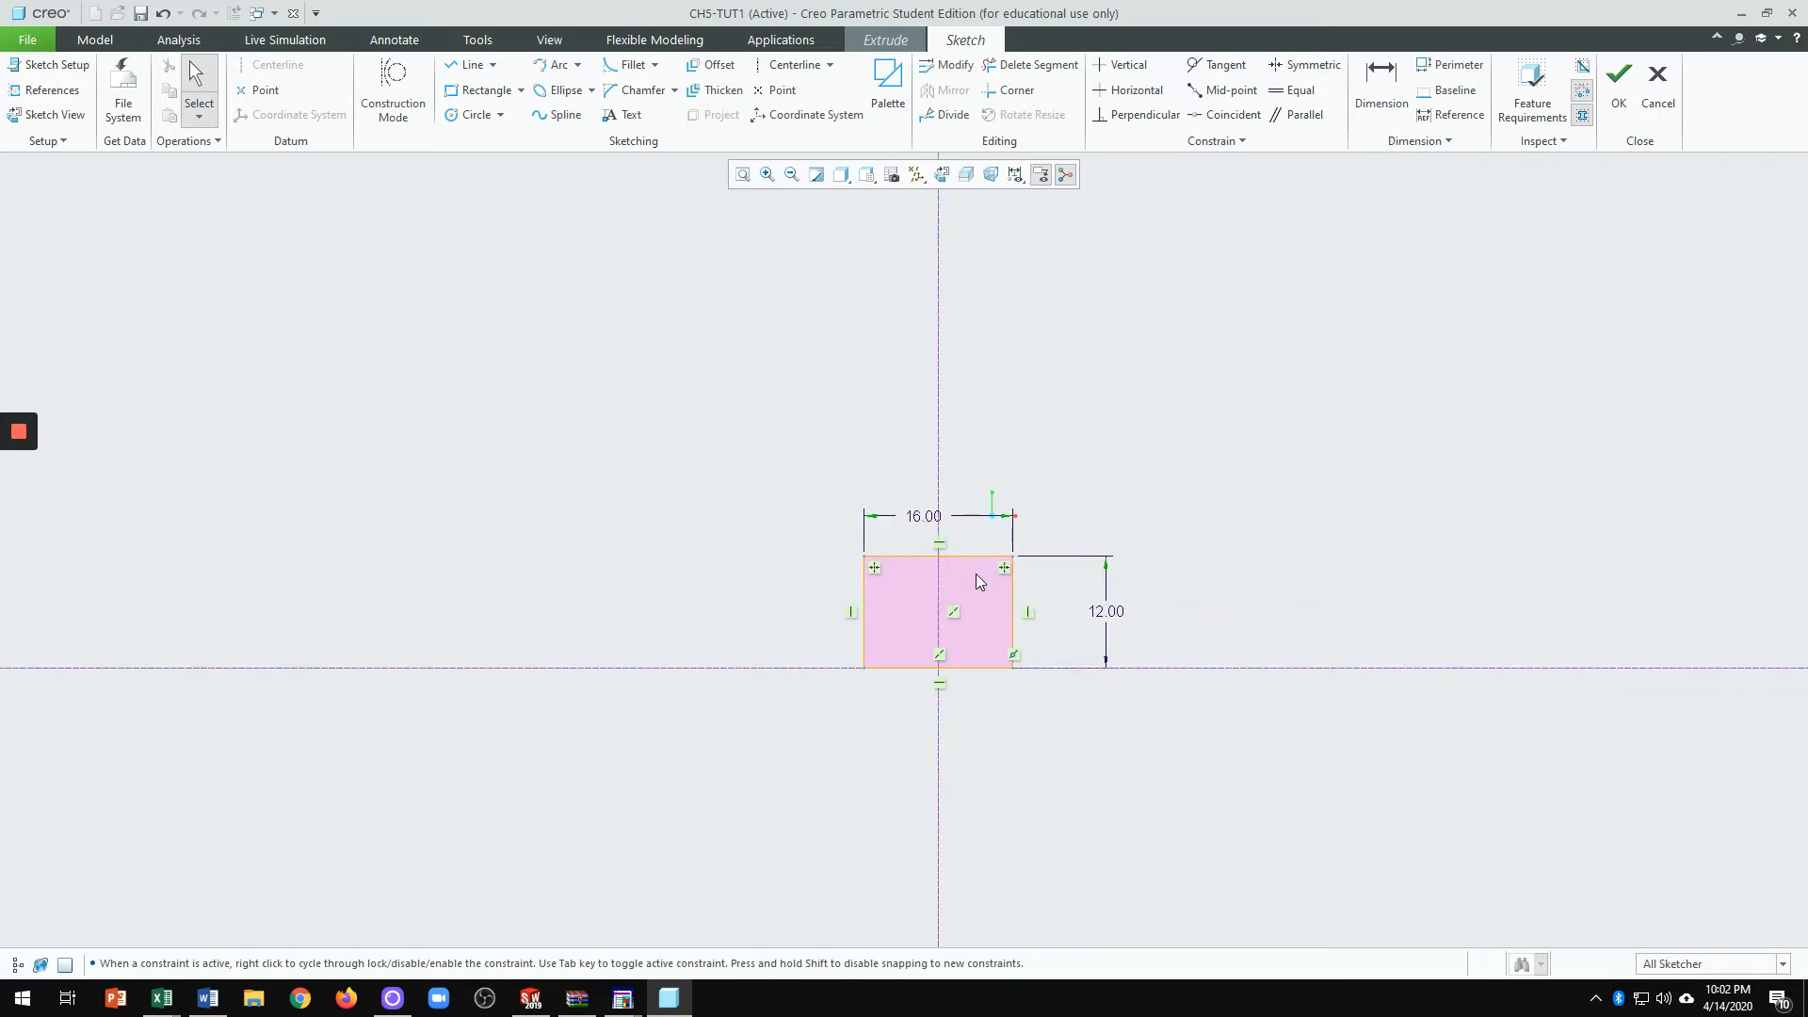
scroll(976, 575, "down", 3)
scroll(963, 573, "up", 2)
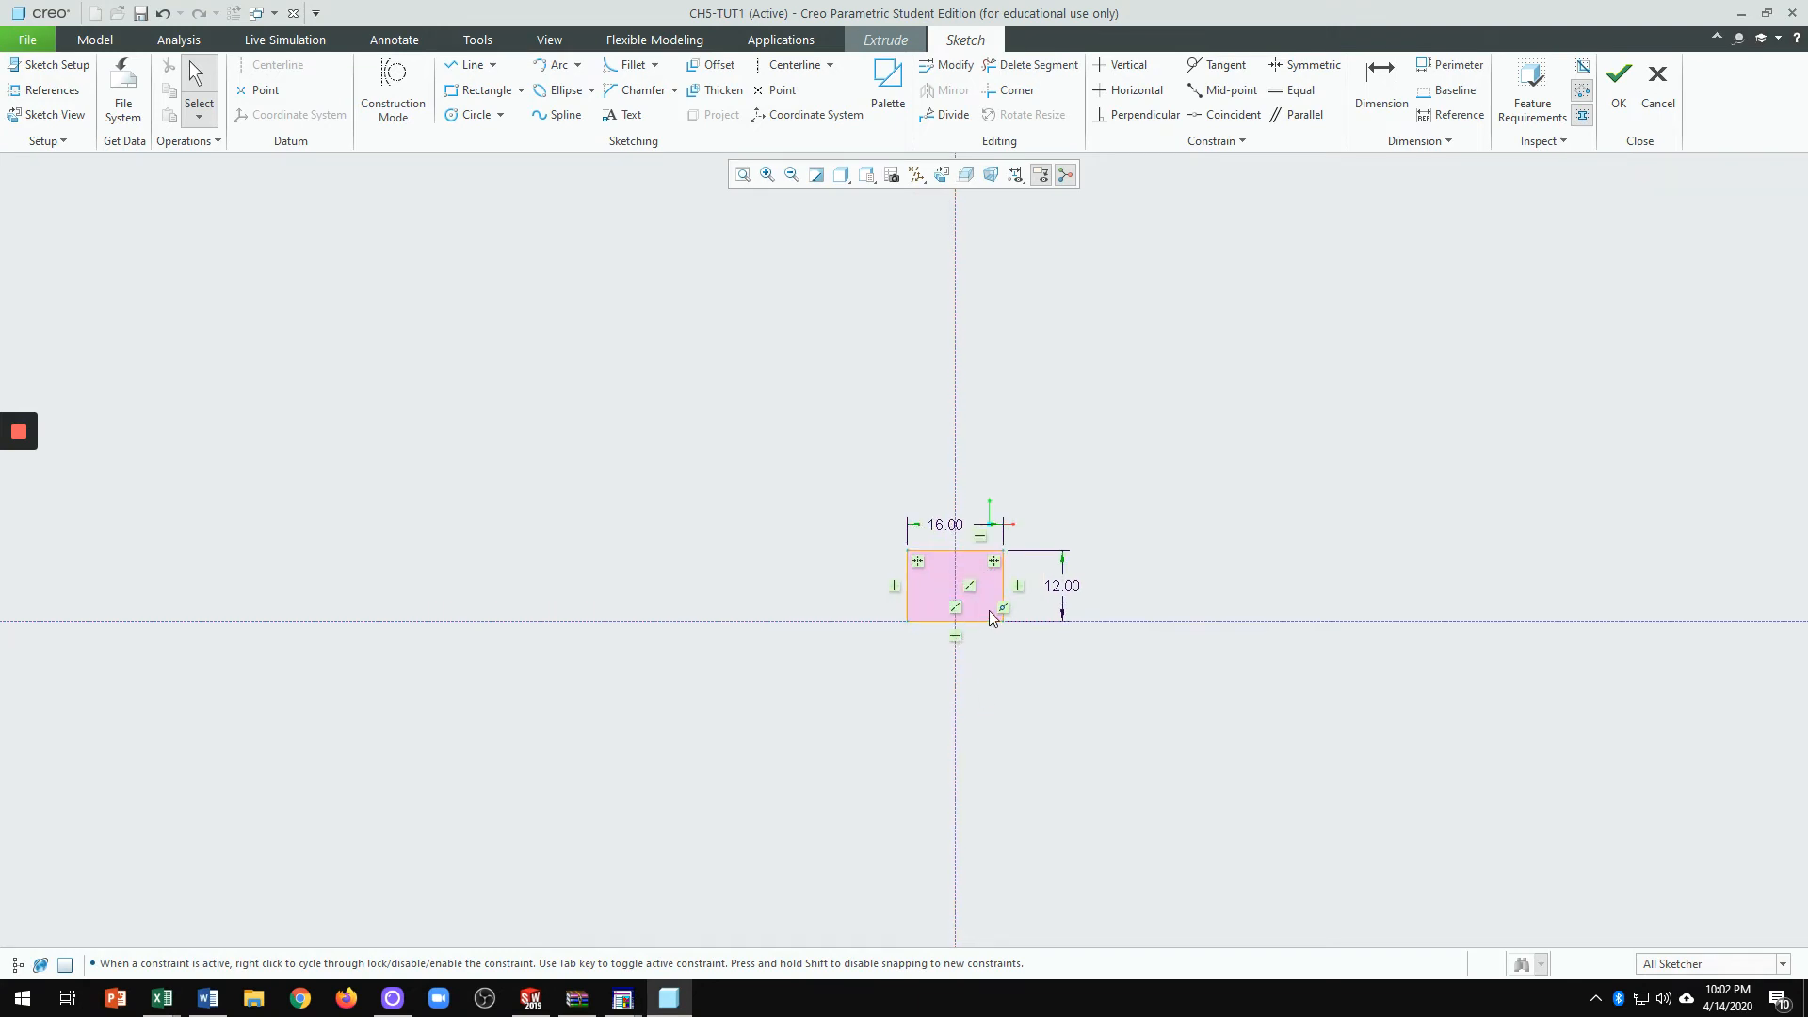
scroll(991, 617, "down", 3)
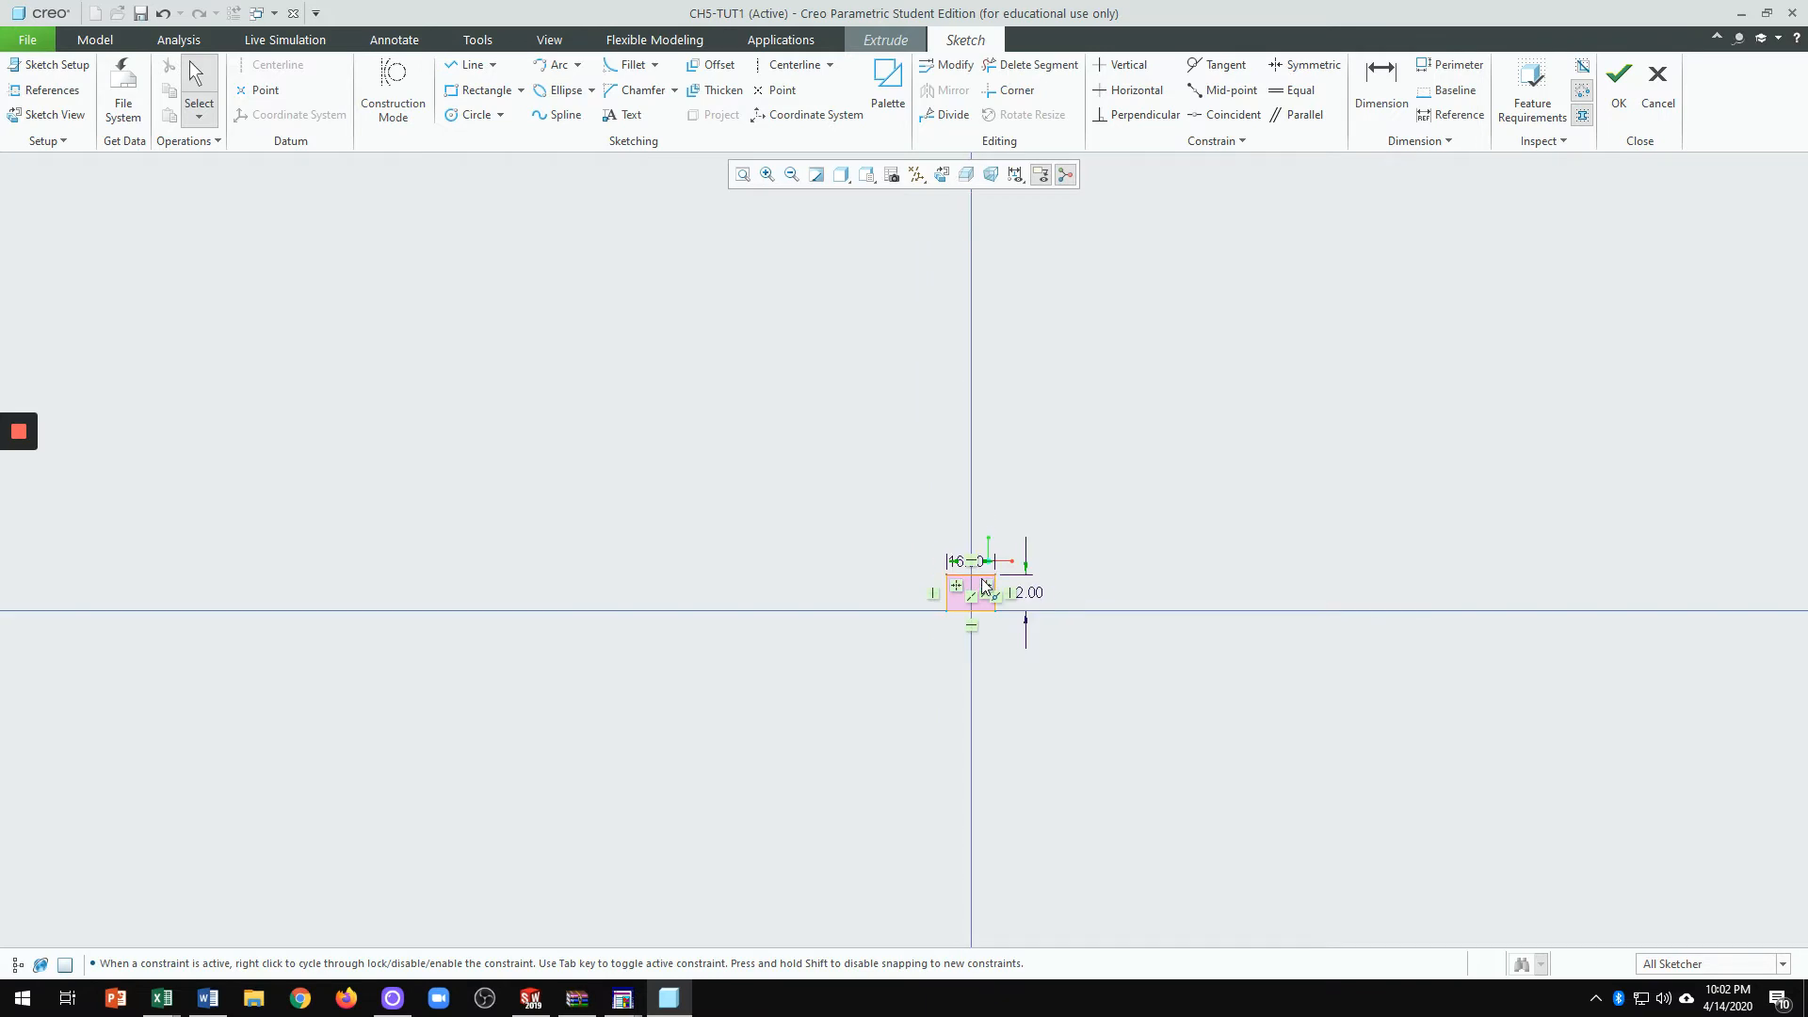
scroll(984, 586, "up", 7)
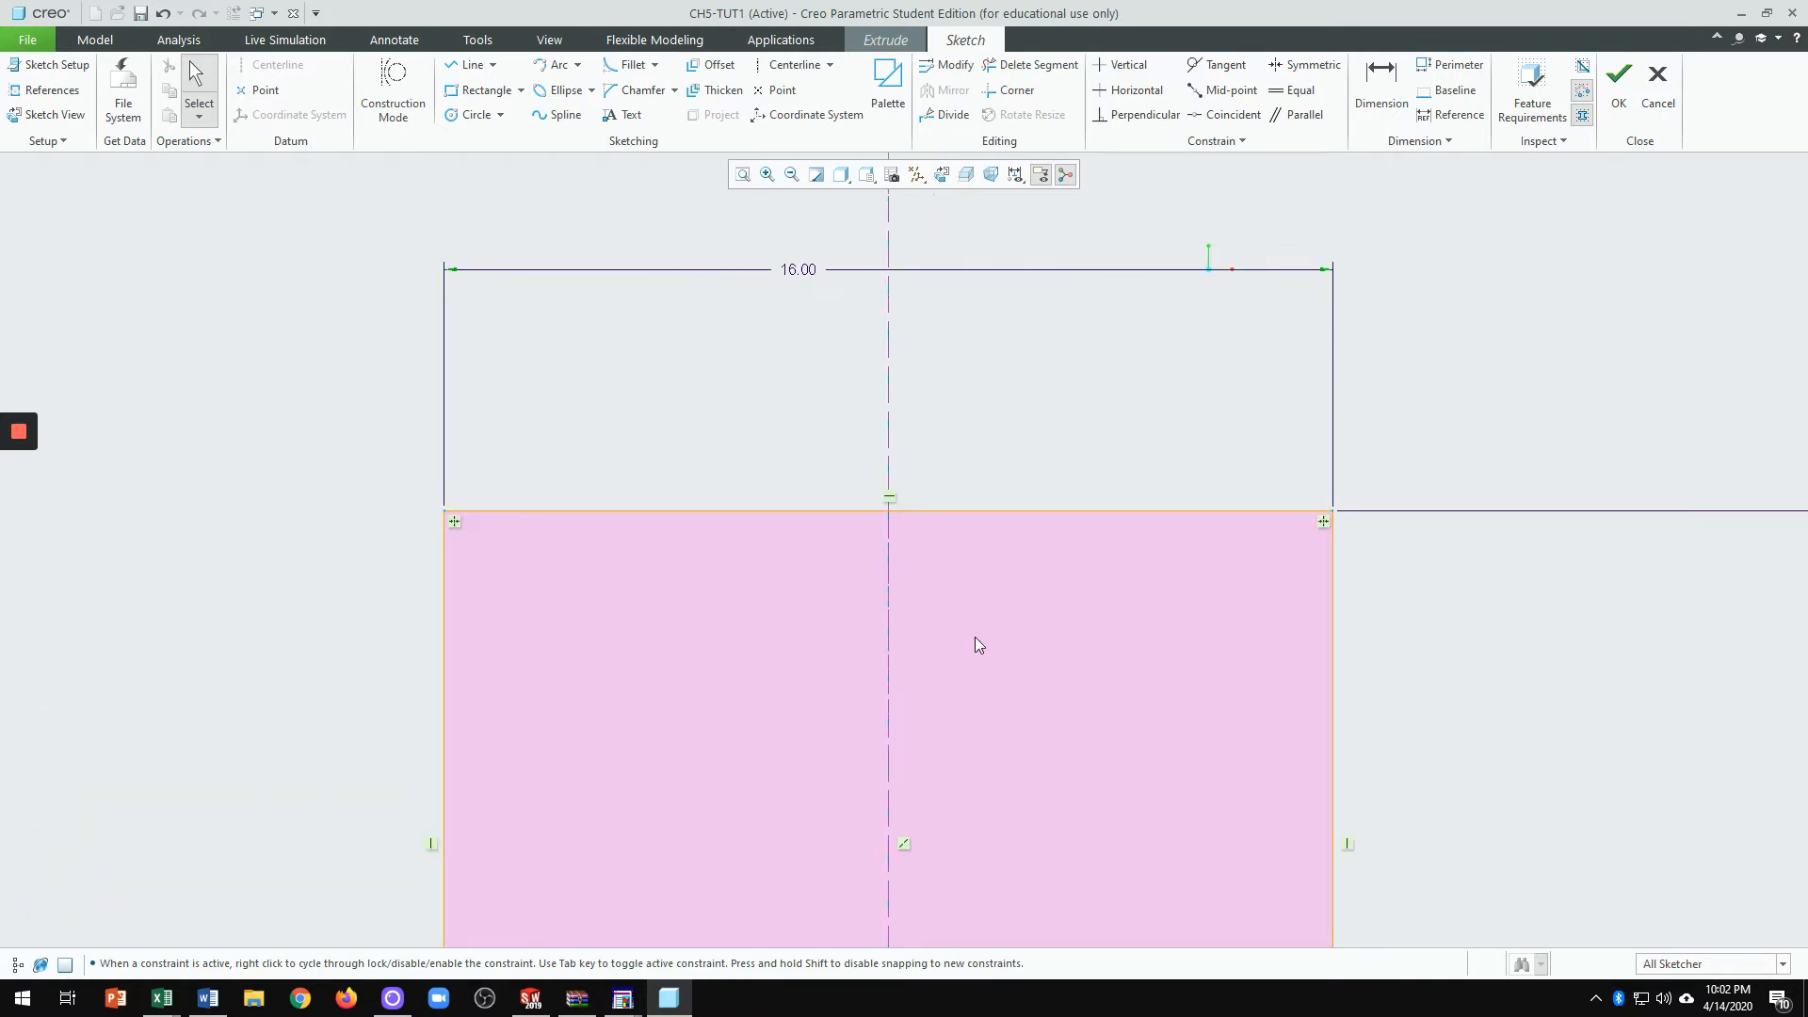
scroll(975, 637, "down", 8)
scroll(941, 578, "up", 4)
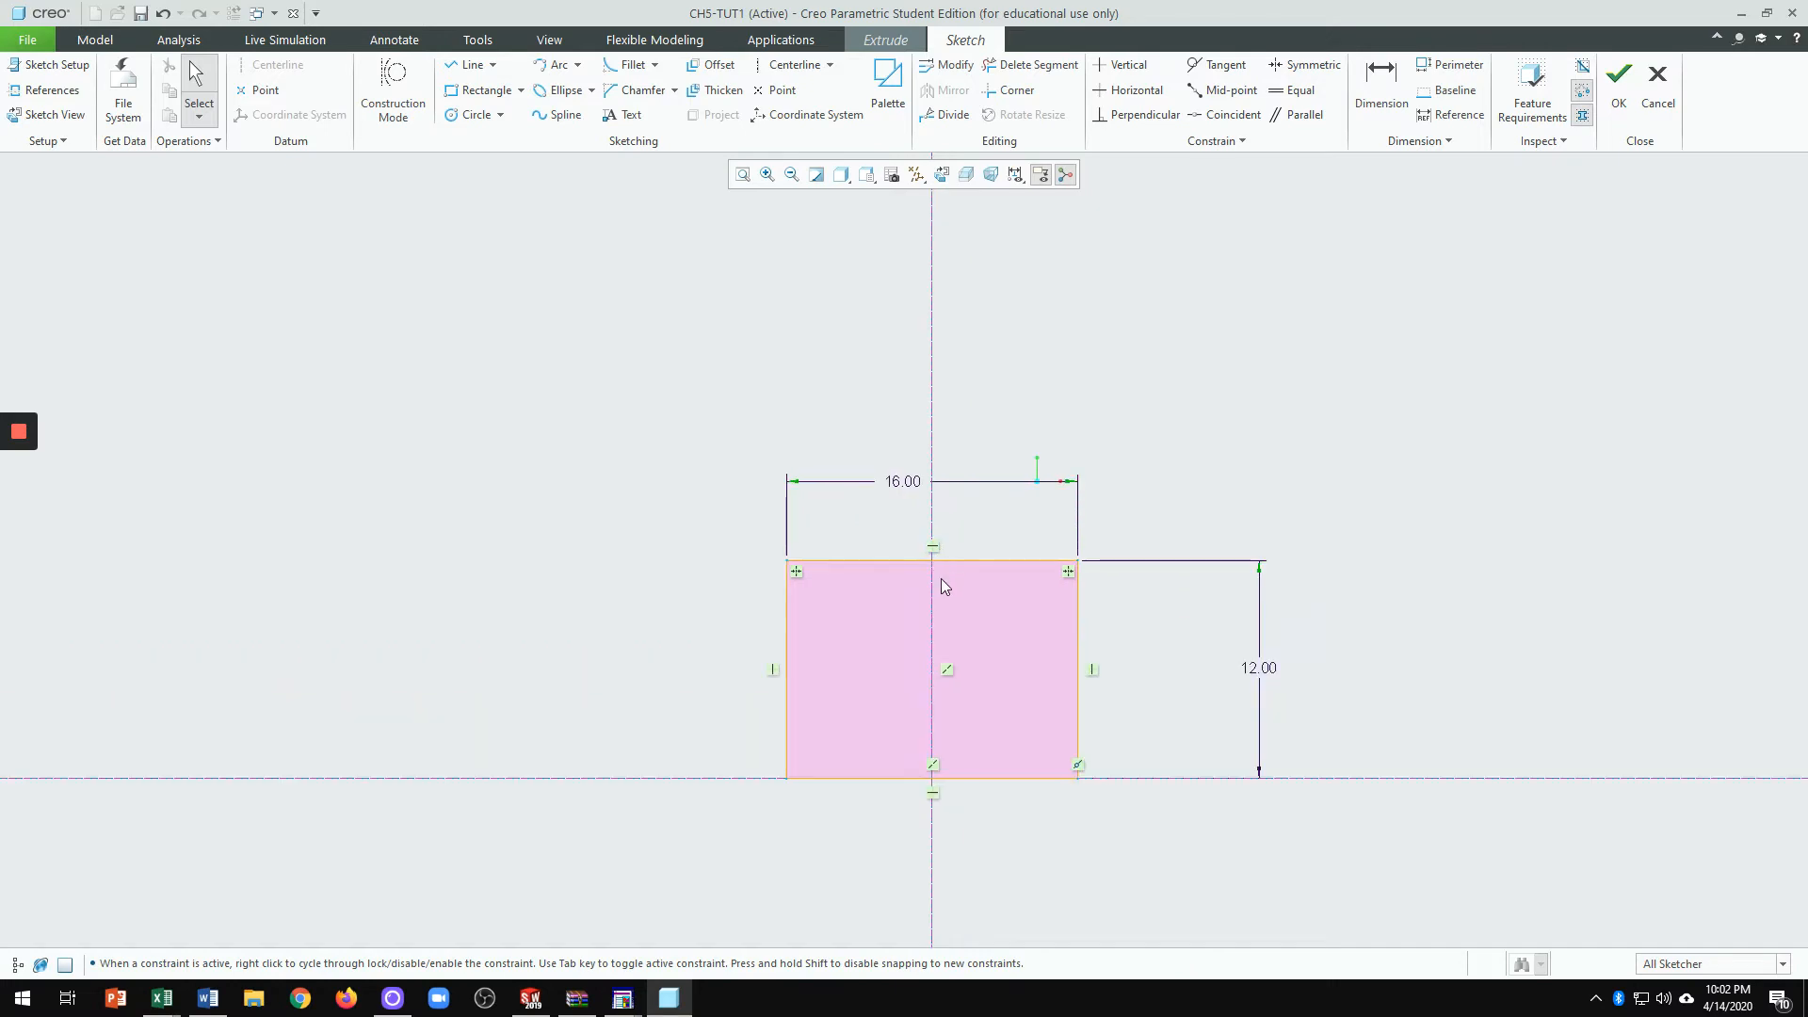
mouse_move(987, 620)
middle_mouse_down()
mouse_move(823, 681)
mouse_move(644, 133)
mouse_move(1455, 478)
mouse_move(626, 618)
mouse_move(1332, 472)
mouse_move(750, 331)
mouse_move(1127, 544)
mouse_move(863, 593)
mouse_move(863, 569)
mouse_move(1005, 501)
mouse_move(943, 488)
mouse_move(895, 522)
mouse_move(914, 563)
mouse_move(912, 524)
middle_mouse_up()
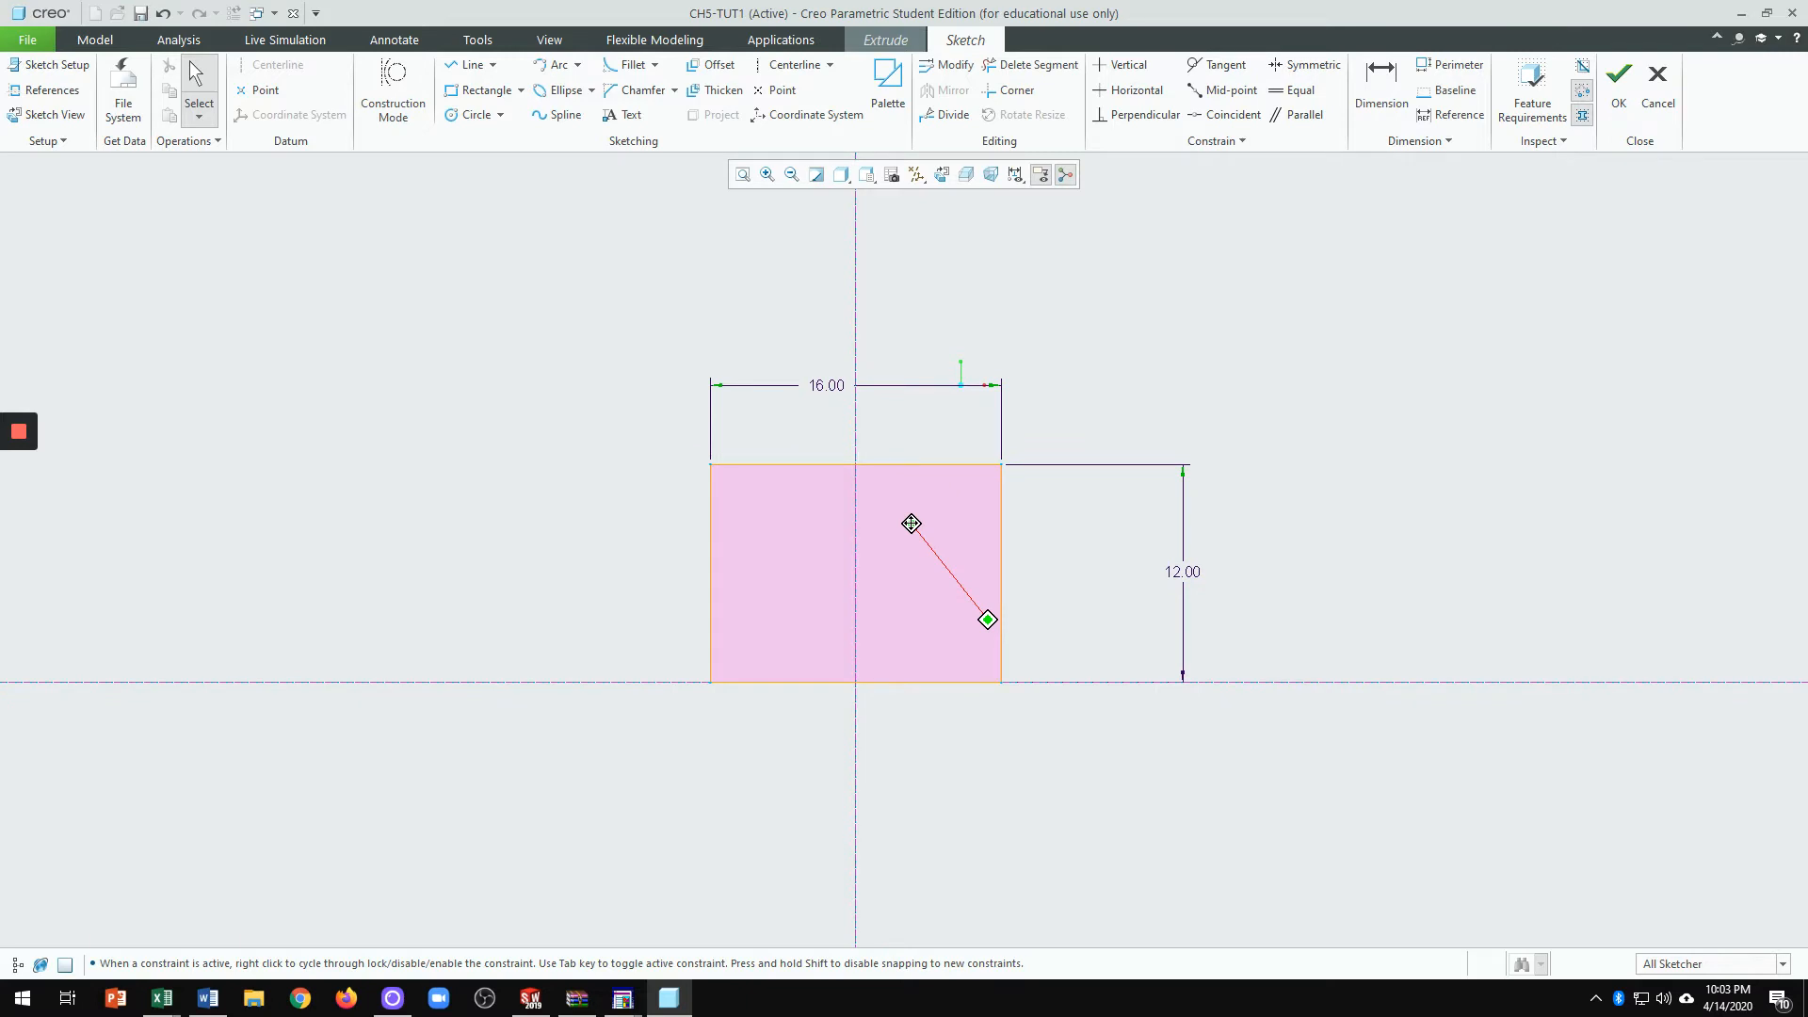
middle_click_drag(911, 523, 883, 440)
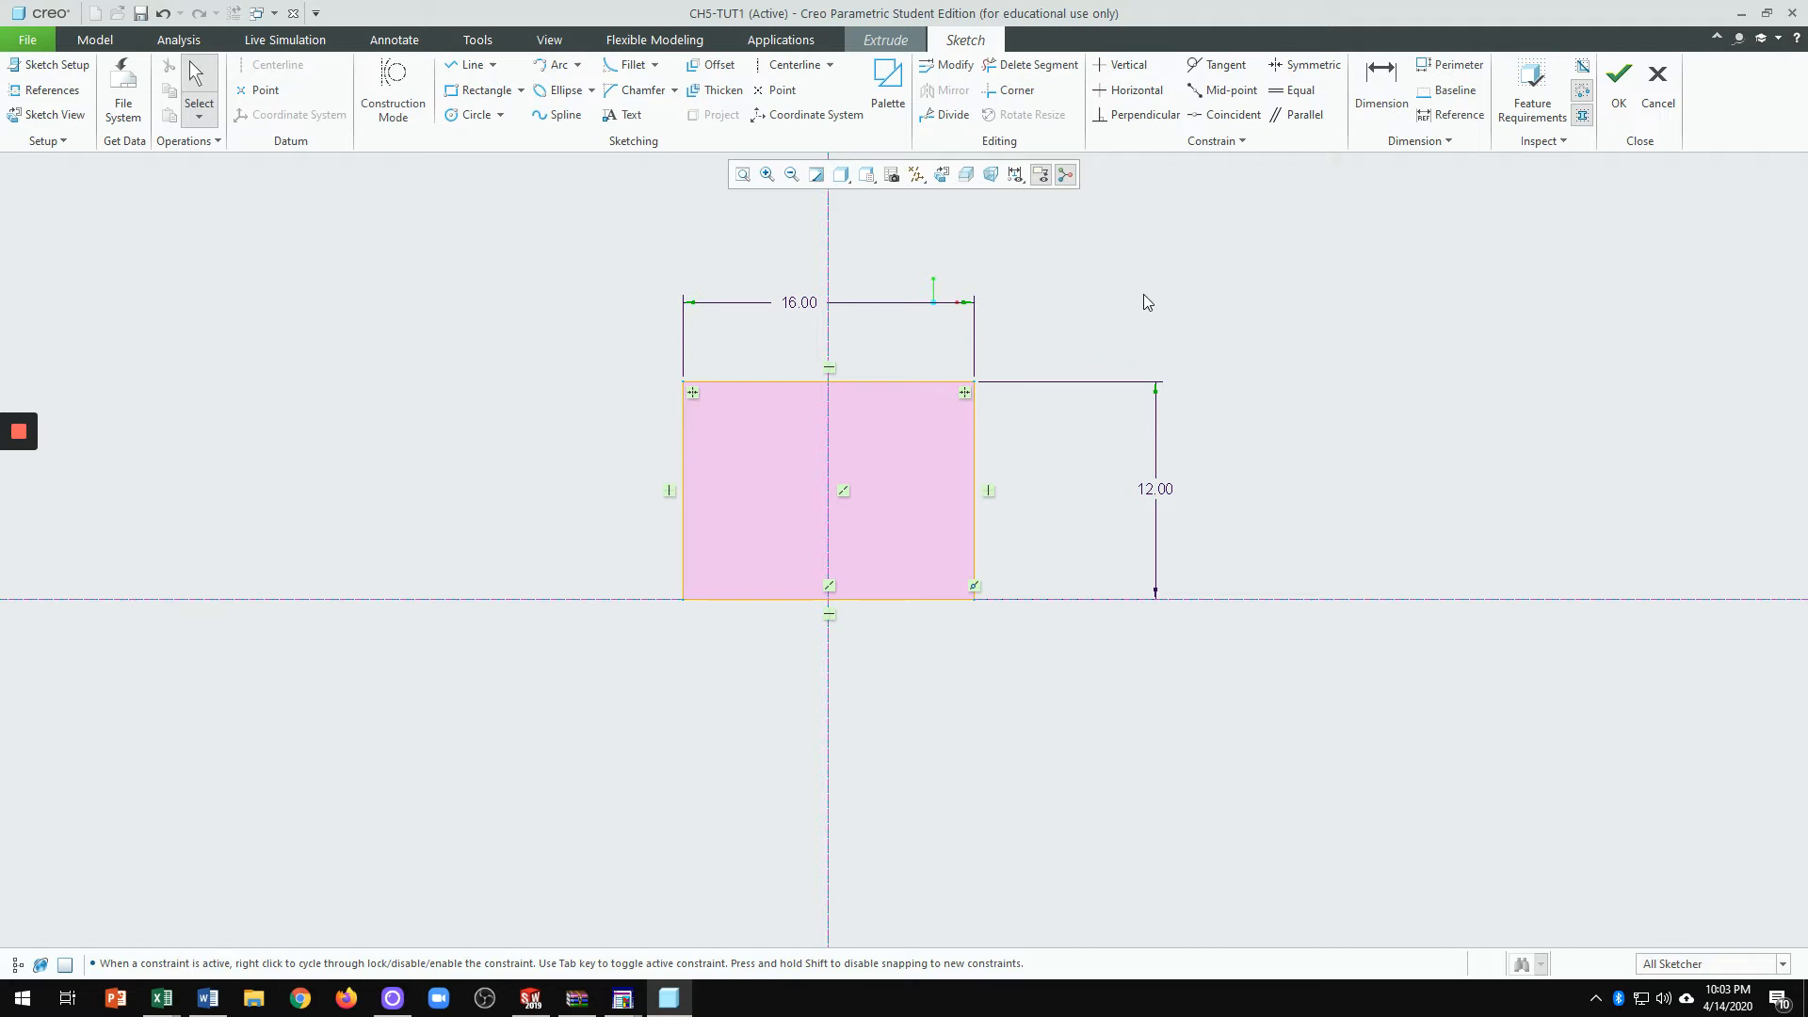
mouse_move(1141, 294)
middle_mouse_down()
mouse_move(1142, 322)
mouse_move(541, 369)
mouse_move(1114, 569)
mouse_move(1676, 273)
mouse_move(1168, 421)
mouse_move(1110, 489)
mouse_move(448, 811)
mouse_move(557, 634)
mouse_move(239, 780)
mouse_move(323, 597)
mouse_move(682, 597)
mouse_move(415, 847)
mouse_move(737, 655)
mouse_move(1588, 458)
mouse_move(1790, 188)
mouse_move(612, 772)
mouse_move(1306, 371)
mouse_move(1224, 403)
middle_mouse_up()
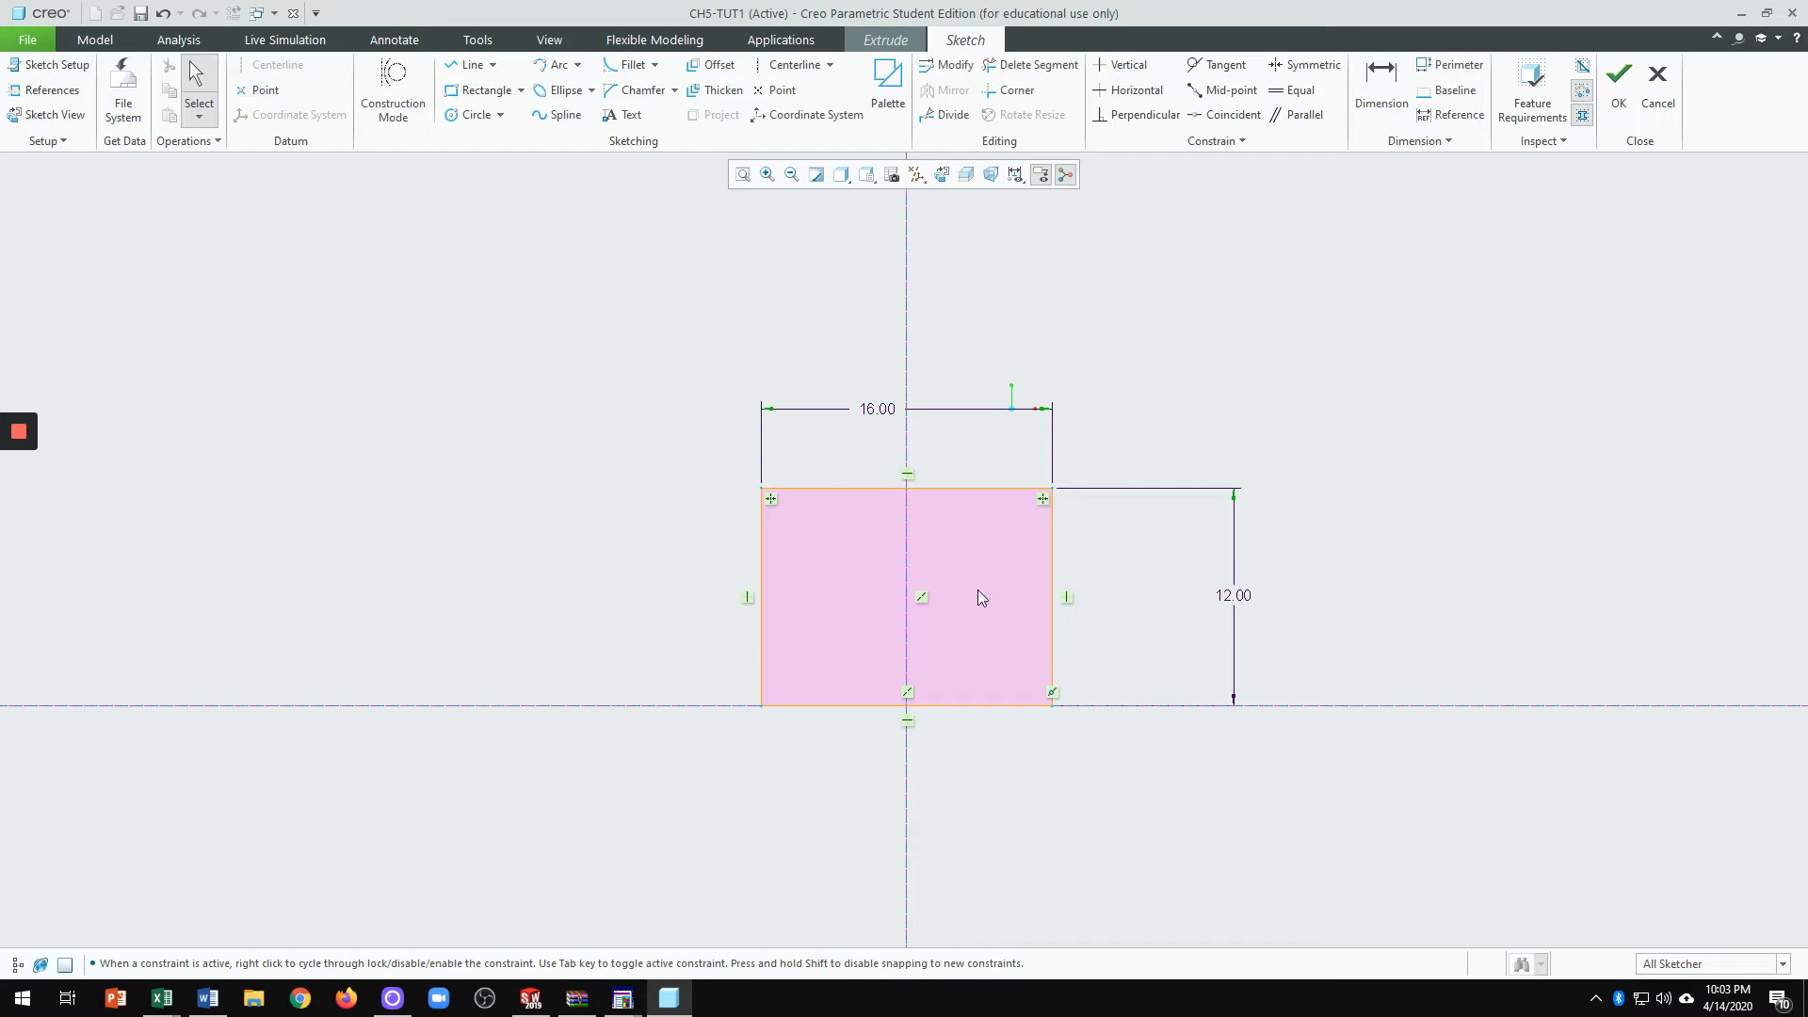
mouse_move(985, 571)
middle_mouse_down("ctrl")
mouse_move(985, 552)
mouse_move(1098, 736)
mouse_move(1340, 852)
mouse_move(1178, 178)
mouse_move(1340, 634)
mouse_move(1801, 812)
mouse_move(1557, 540)
mouse_move(1552, 565)
middle_mouse_up("ctrl")
scroll(883, 590, "down", 1)
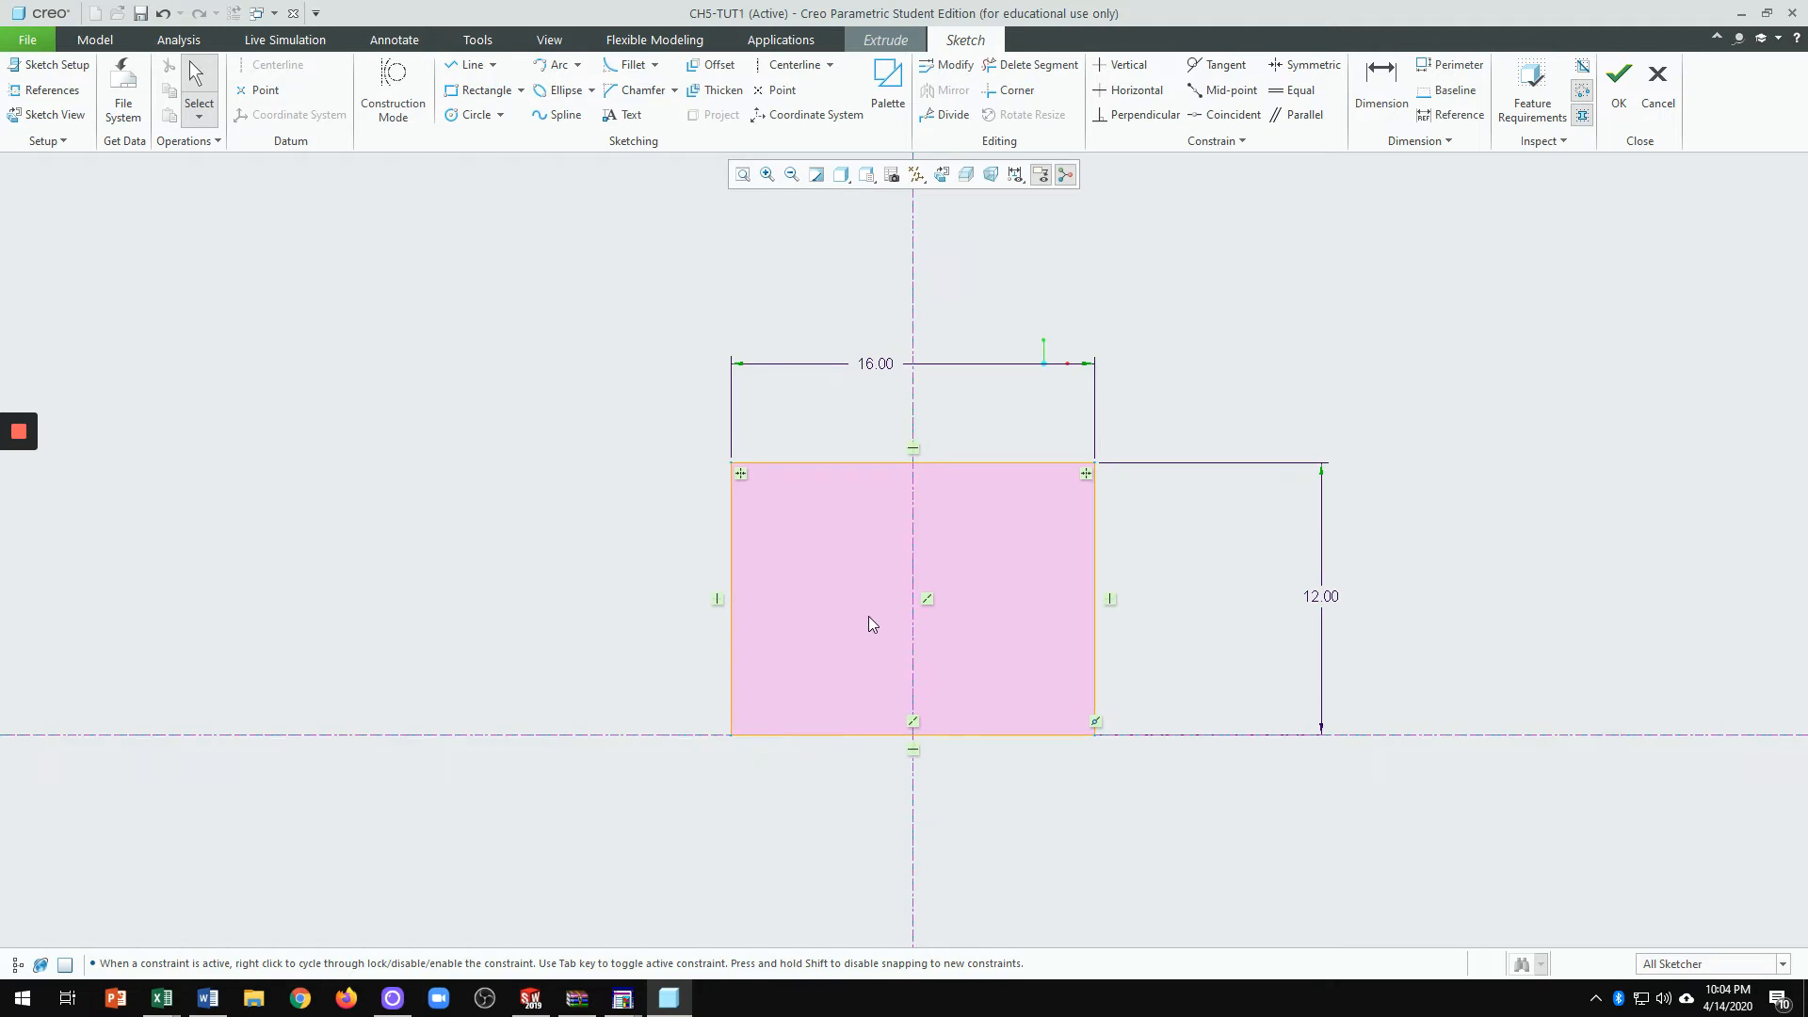
scroll(868, 616, "up", 2)
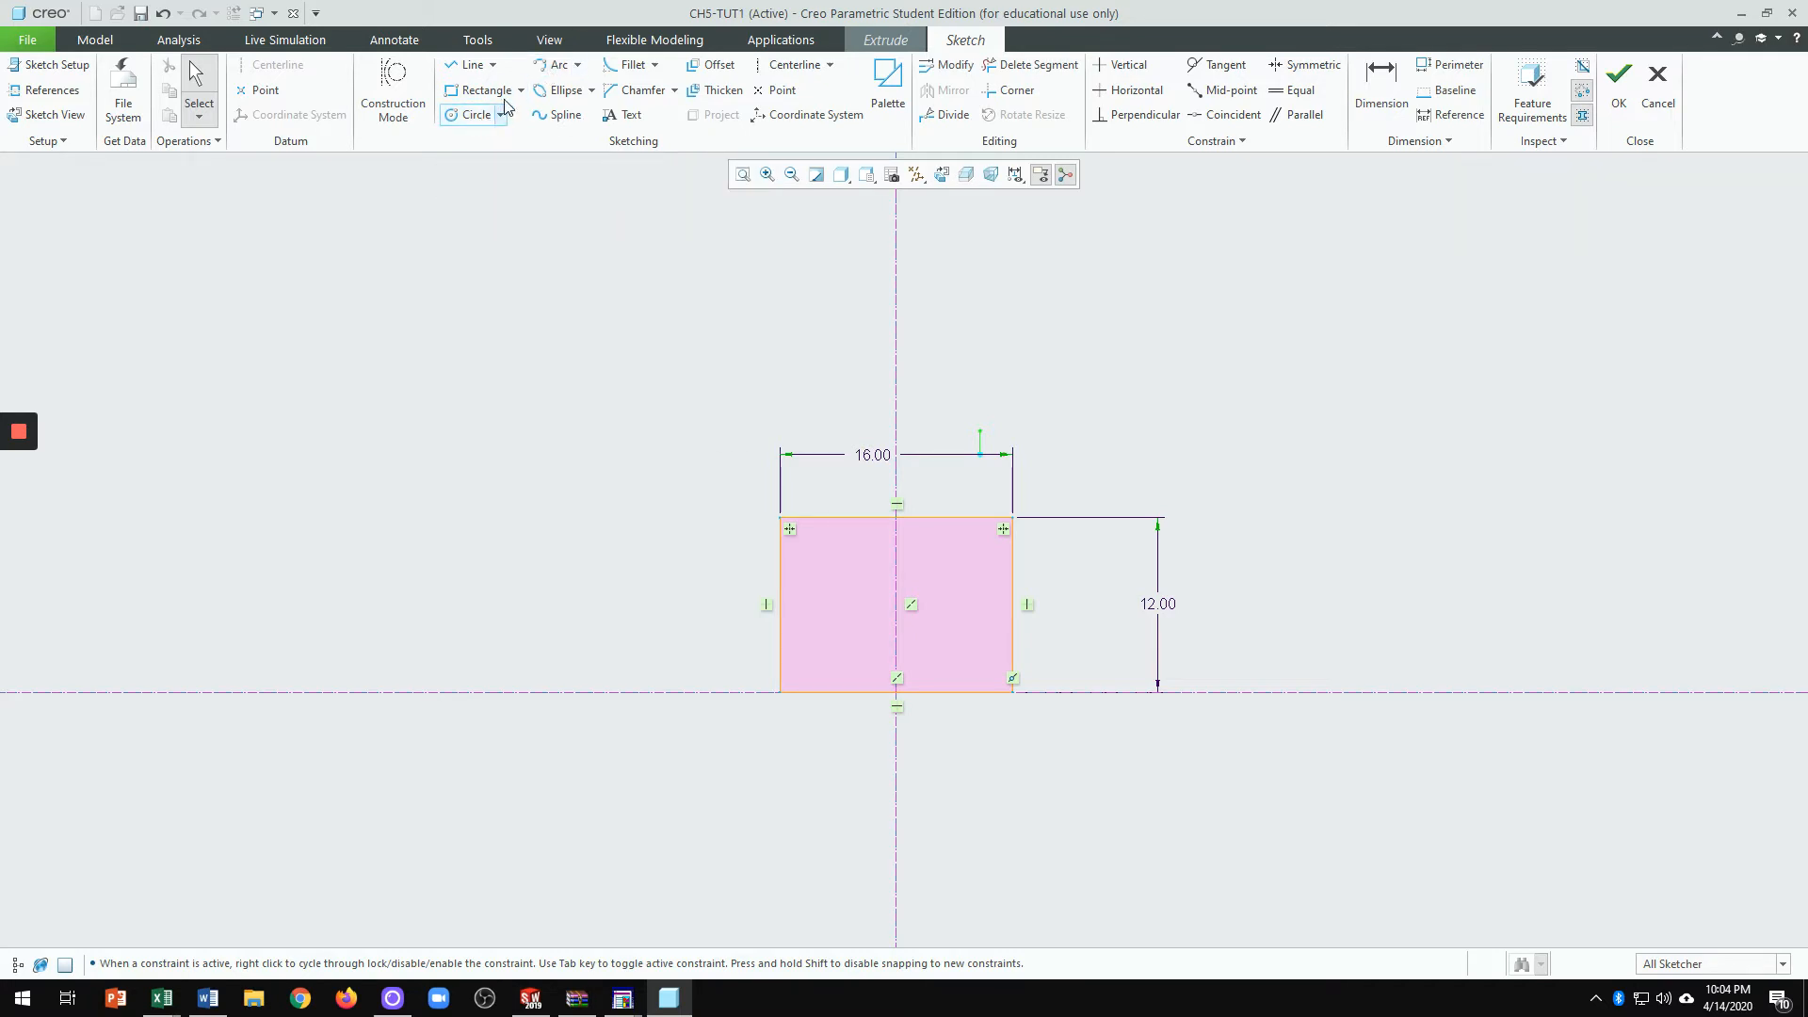
Step: Draw a semicircular arc from the rectangle's top-left corner to its top-right corner
left_click(555, 64)
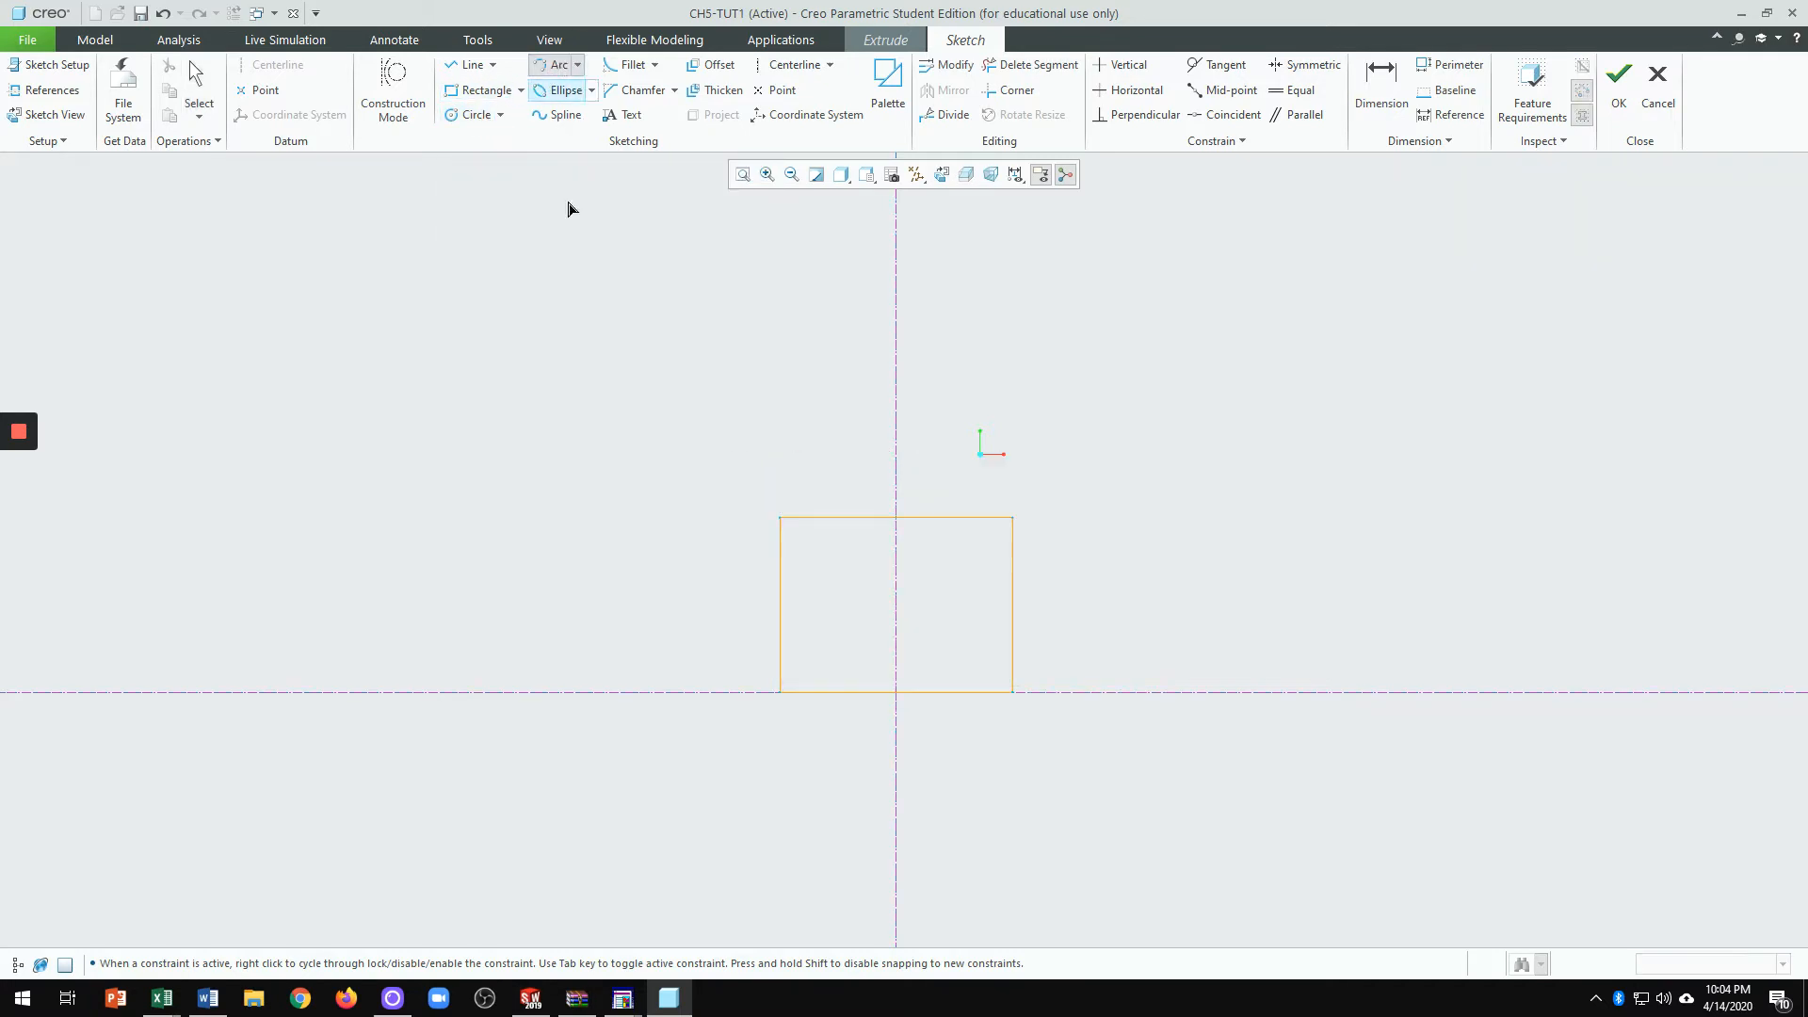
left_click(778, 517)
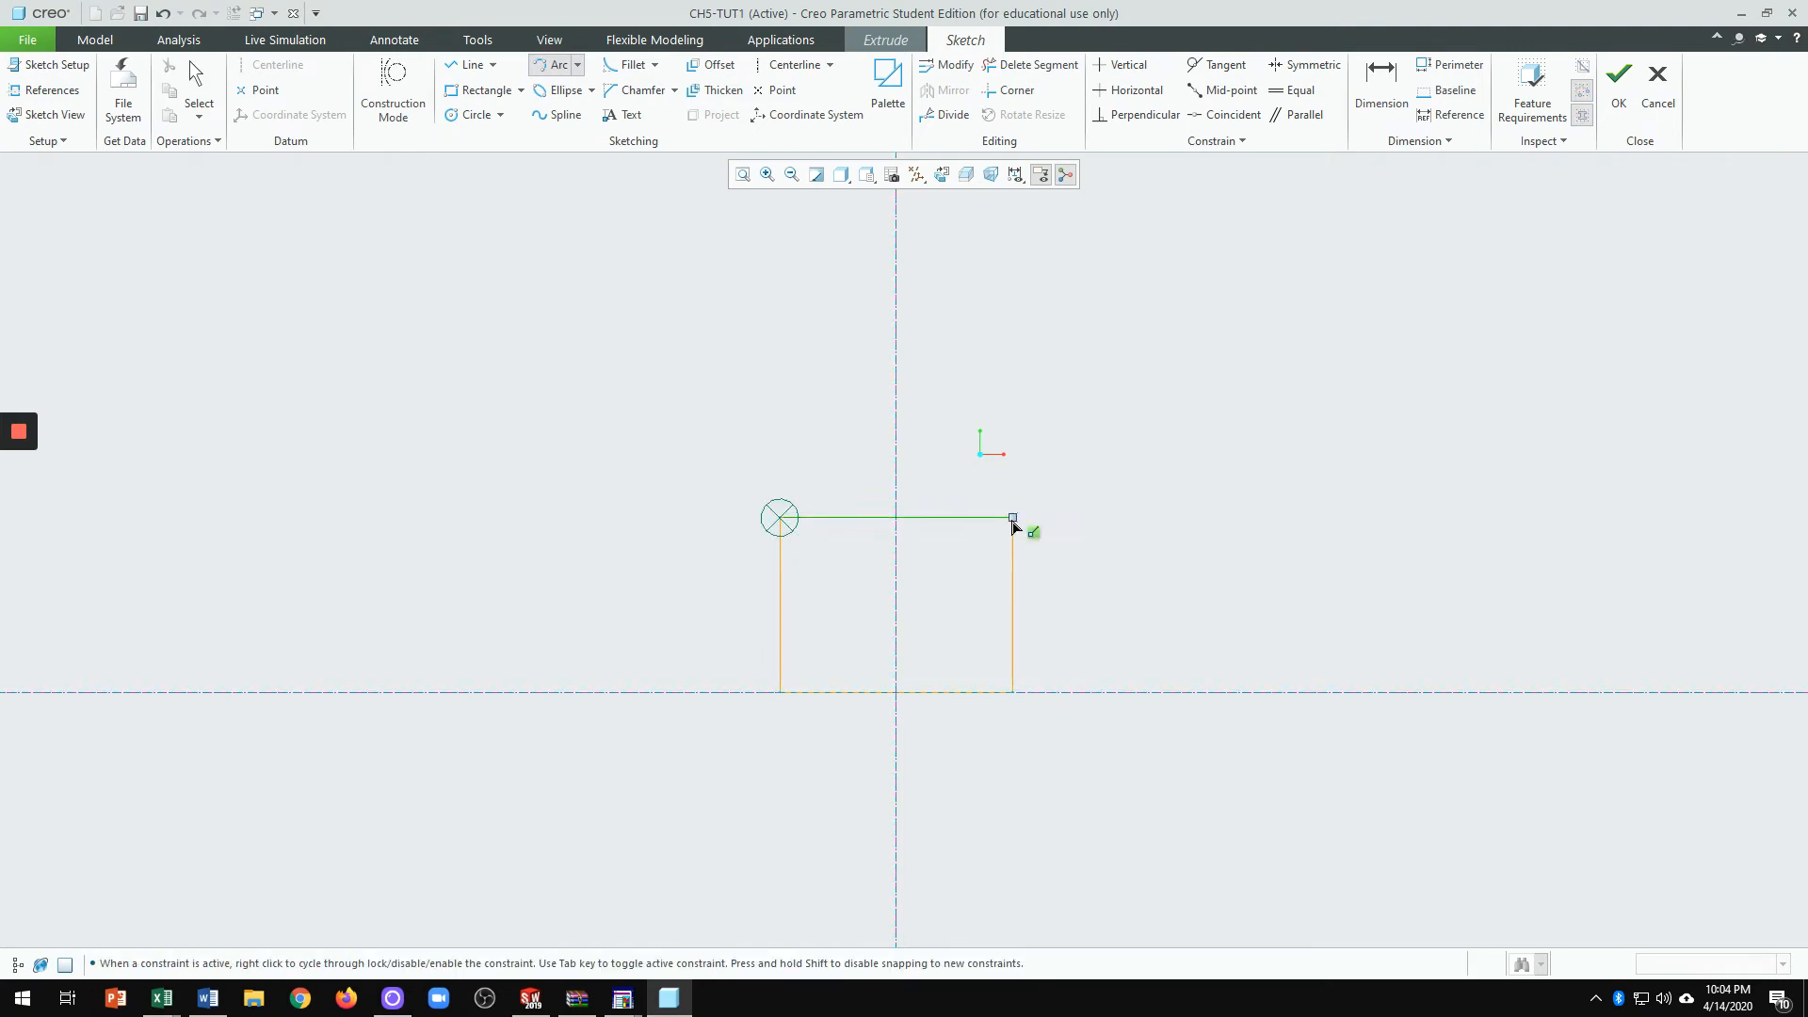
left_click(1013, 518)
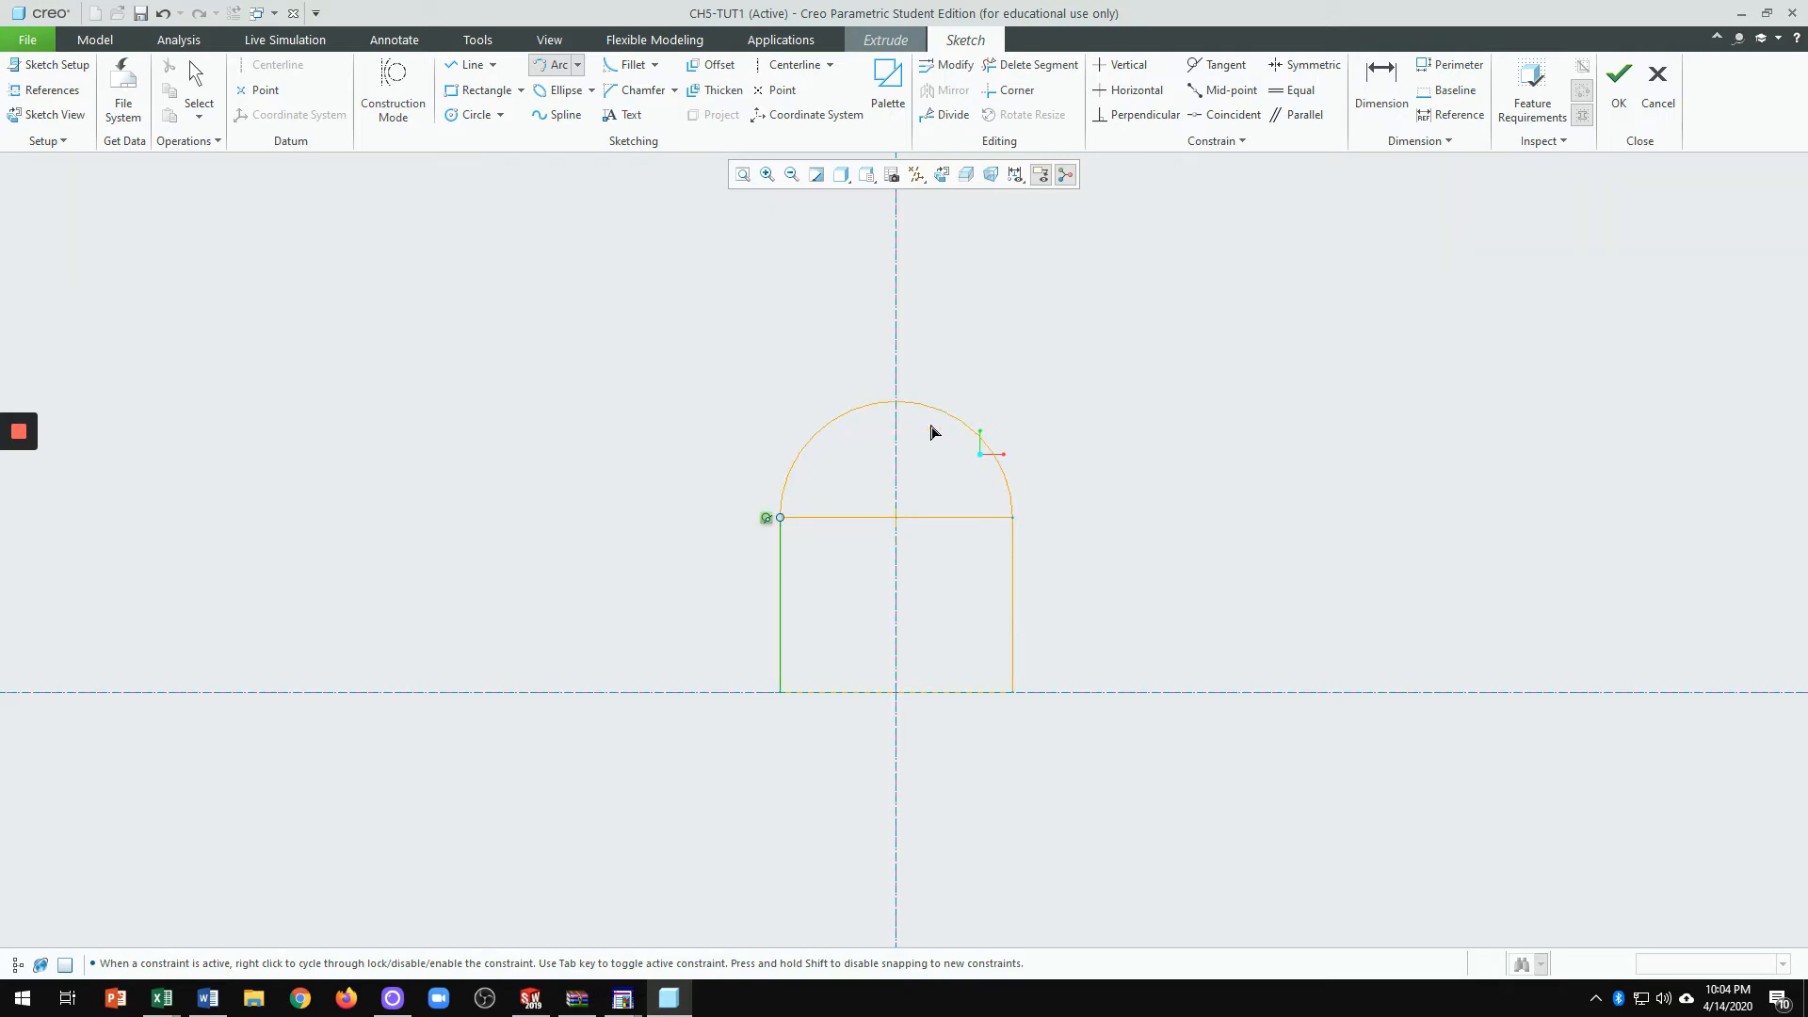
left_click(1073, 405)
middle_click(1075, 404)
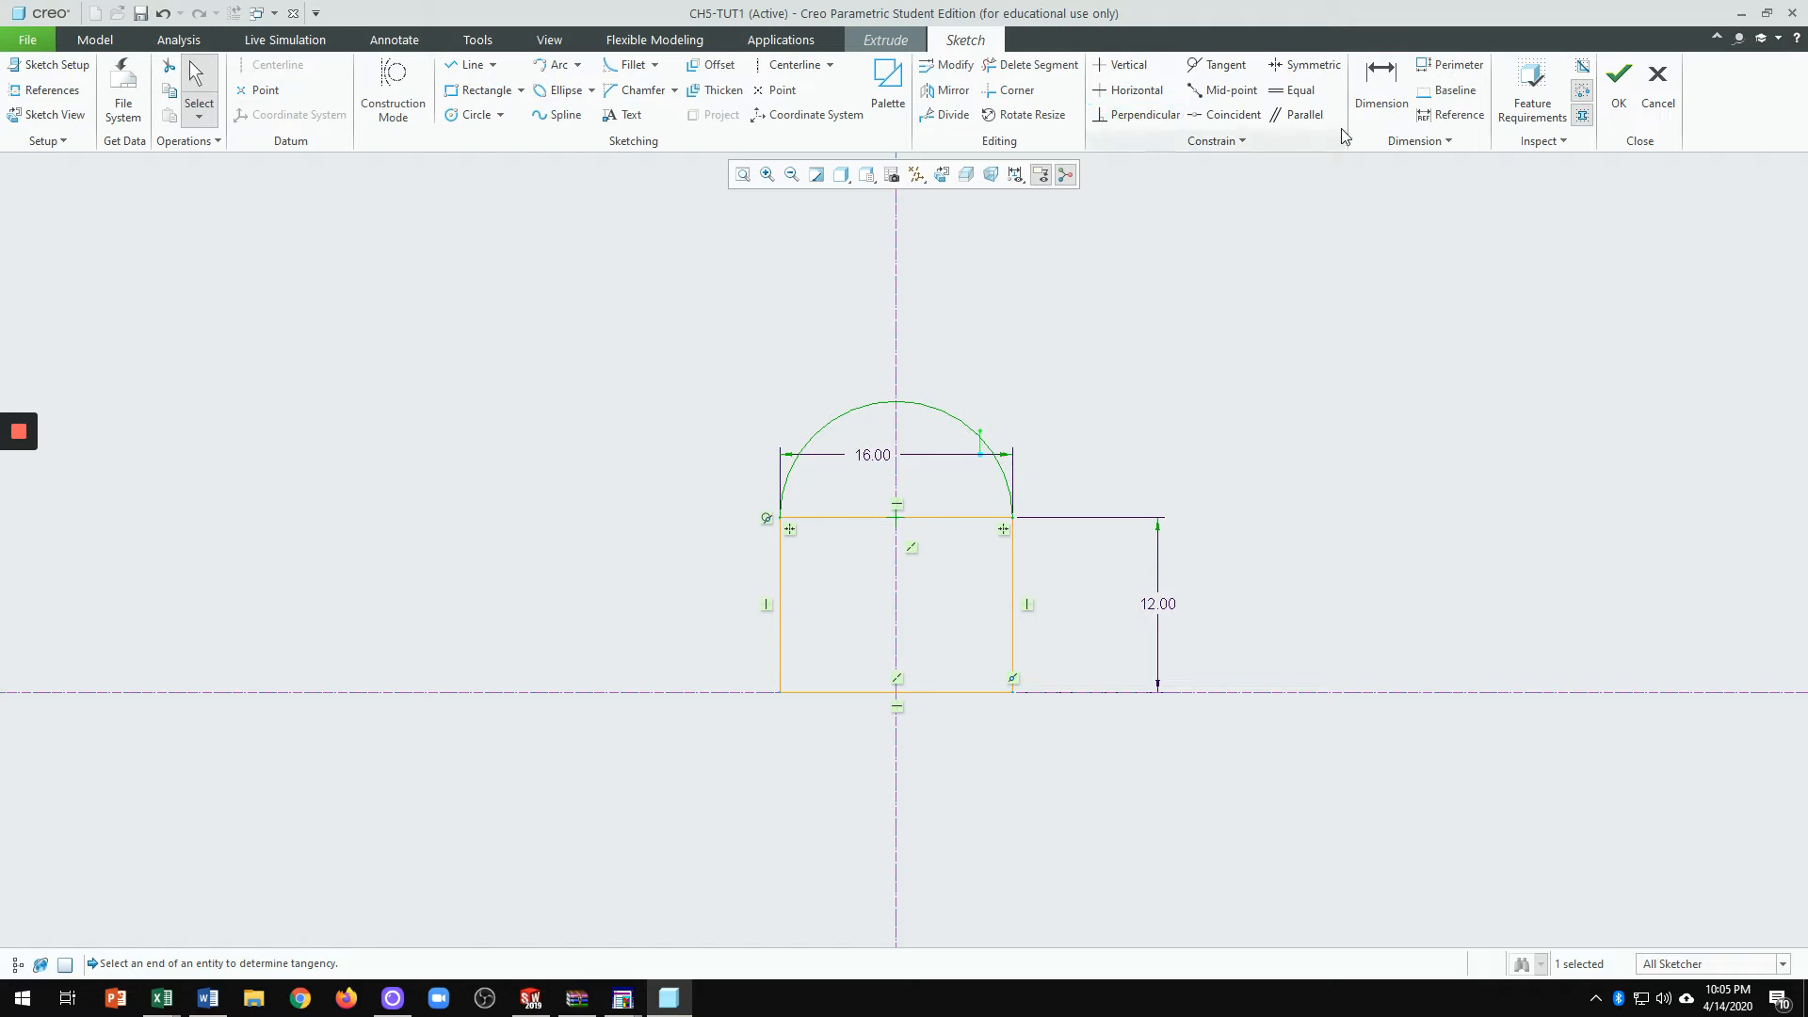
Step: Delete both halves of the rectangle's top edge, leaving a closed arched profile
left_click(1039, 64)
left_click(949, 504)
left_click(845, 516)
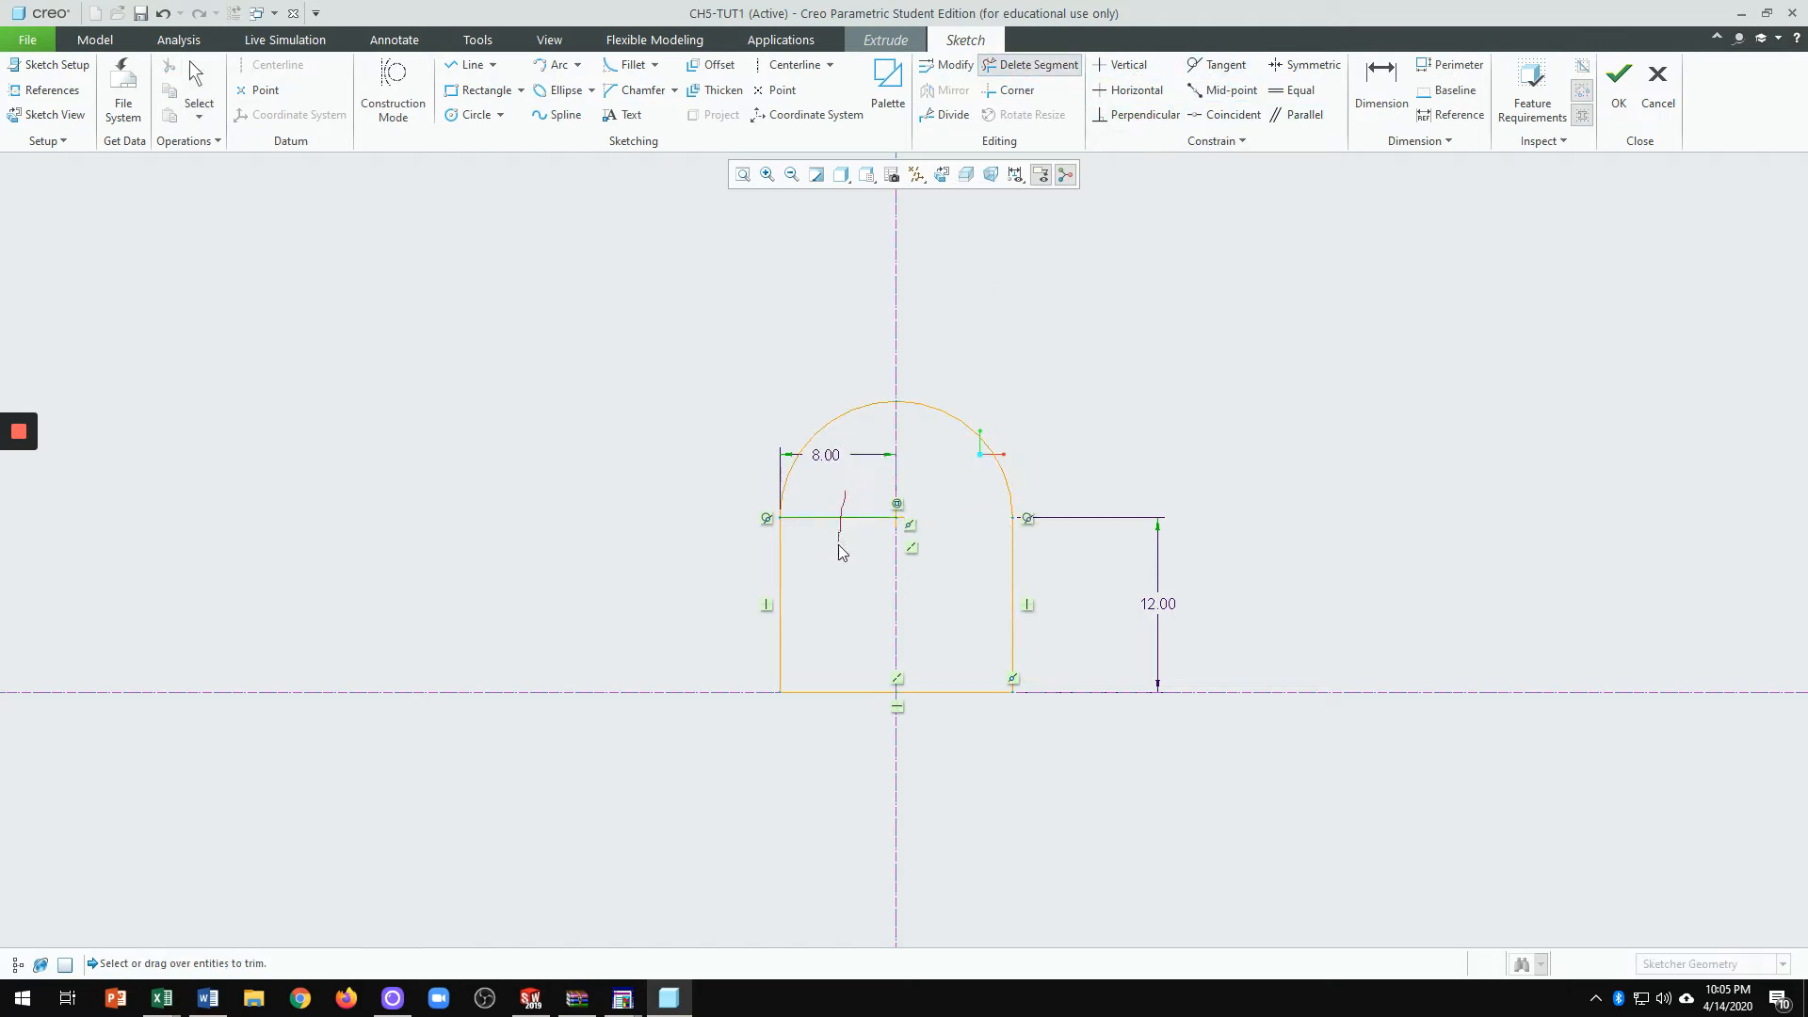
middle_click(1053, 763)
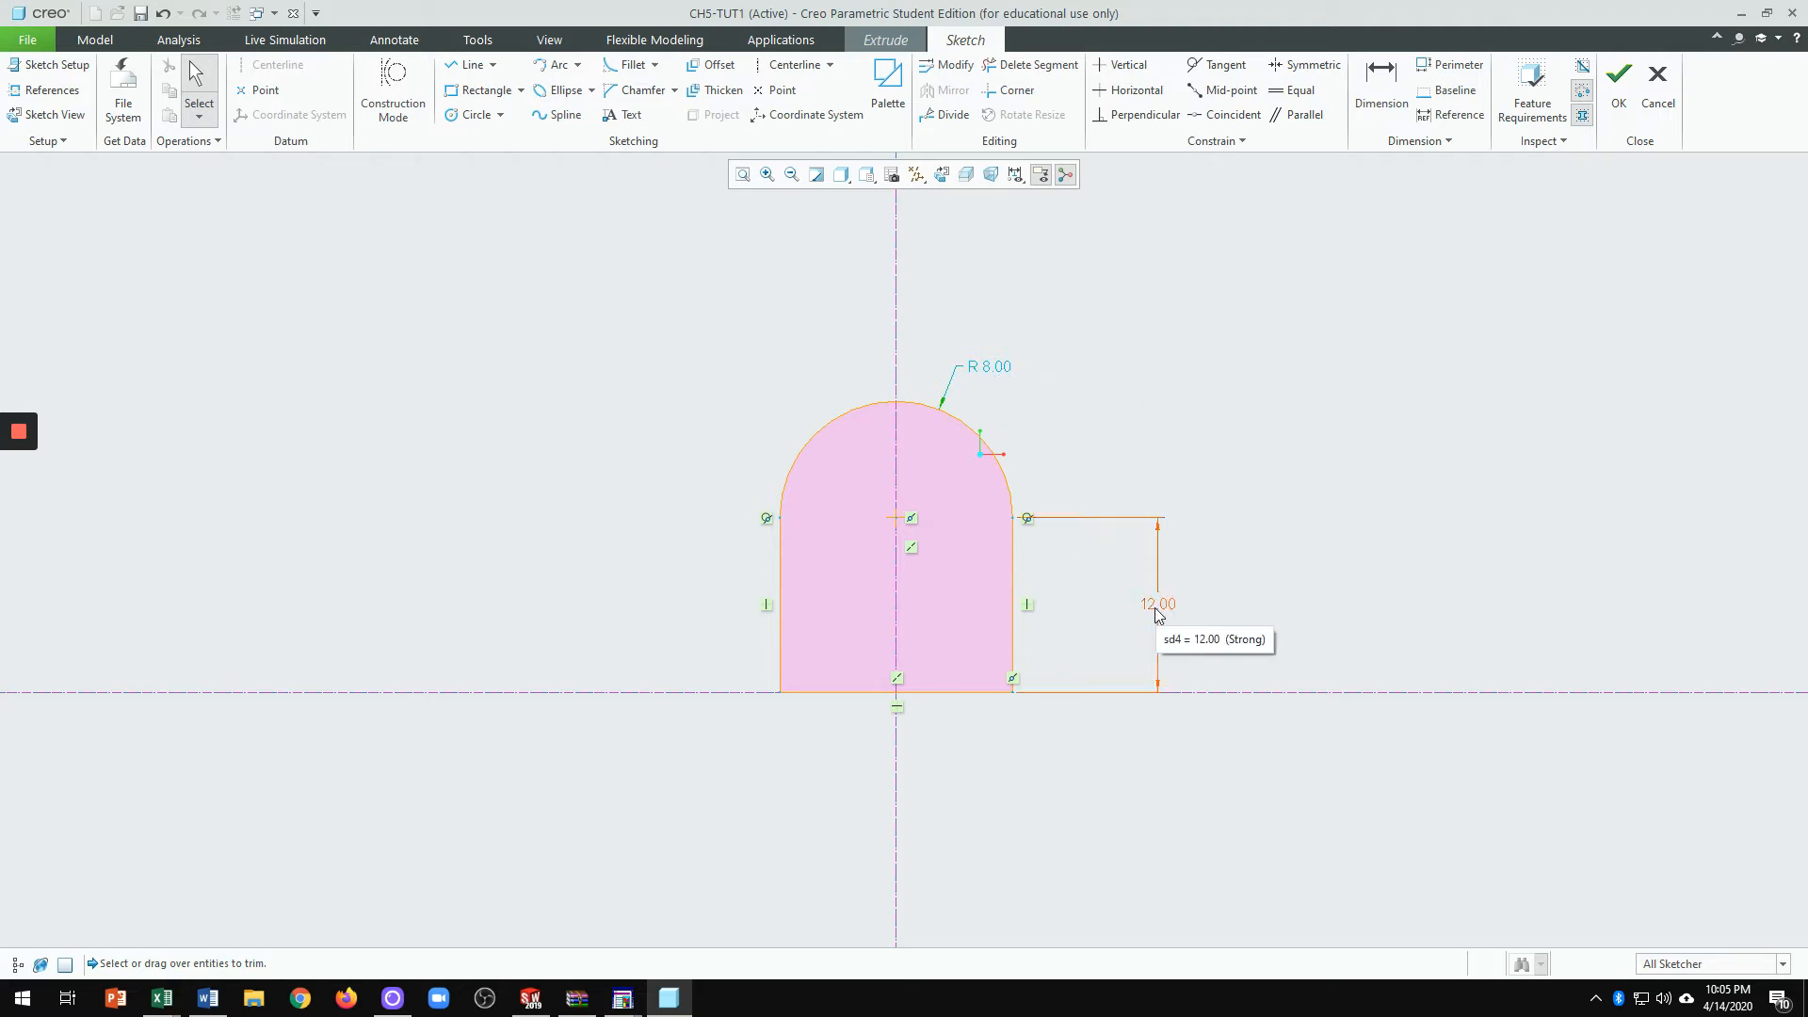
Step: Add an R 8.00 radius dimension to the top arc
left_click(1376, 90)
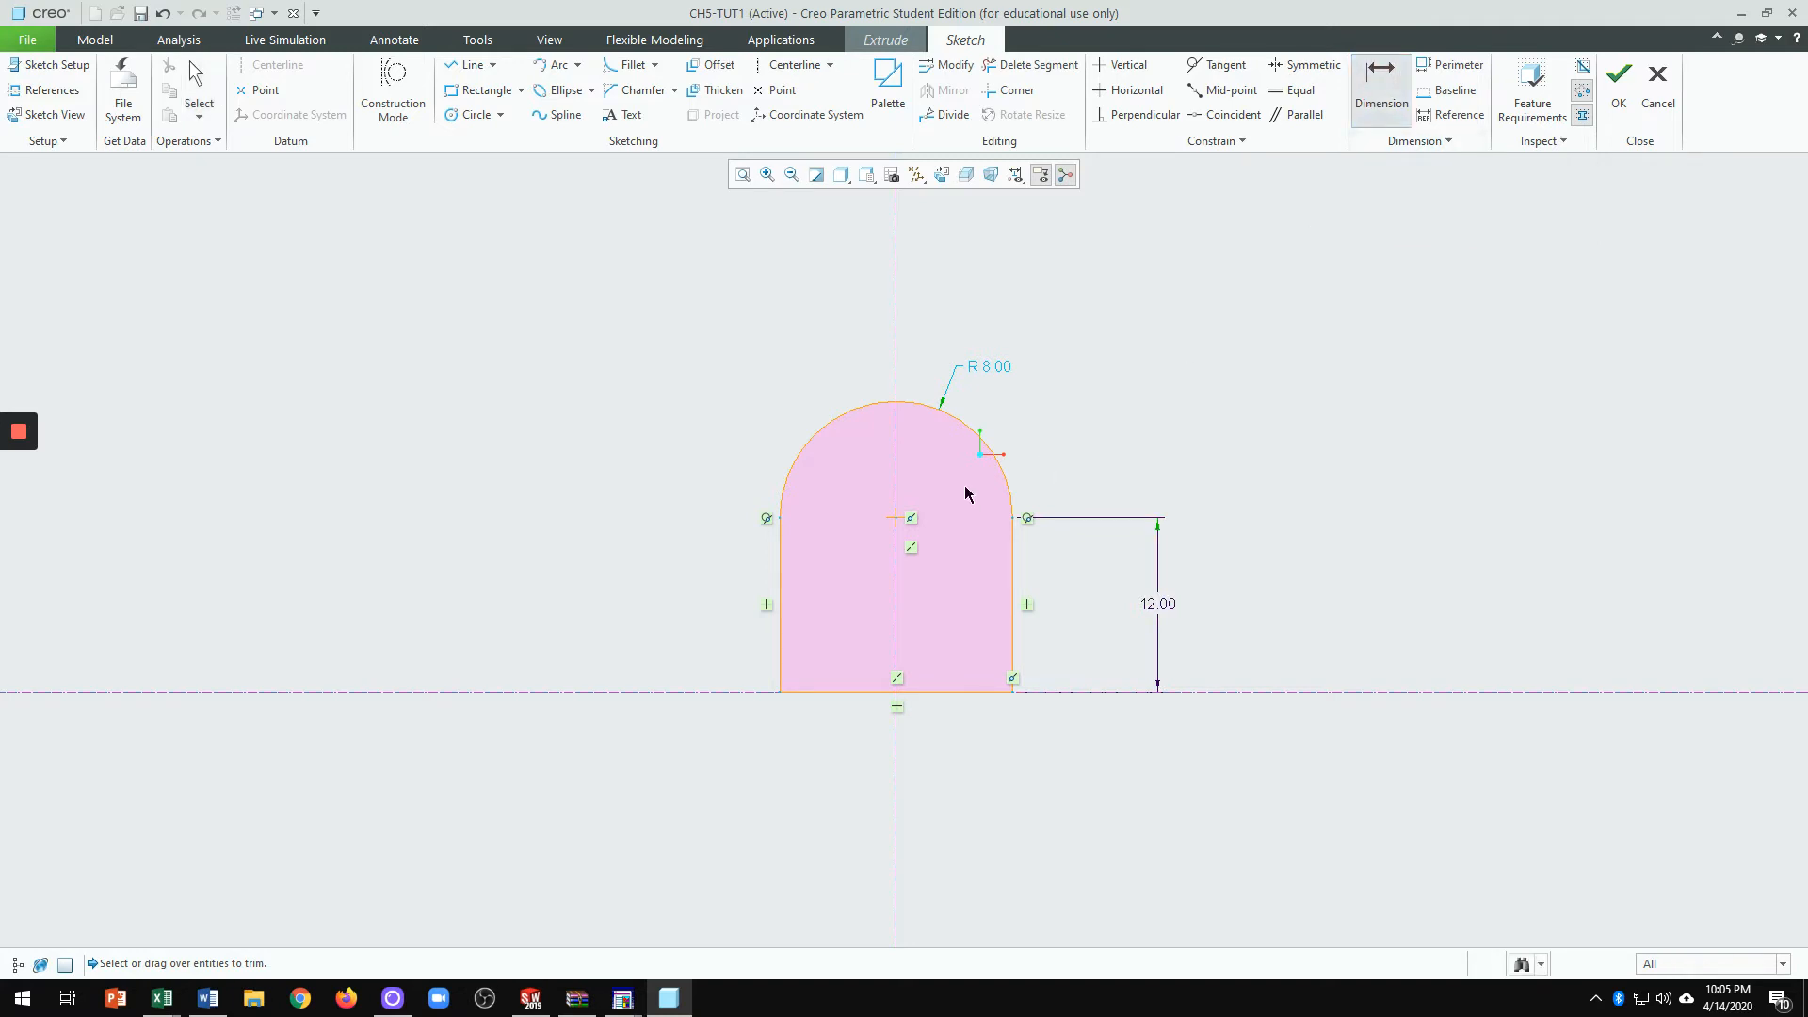
left_click(970, 427)
middle_click(1054, 377)
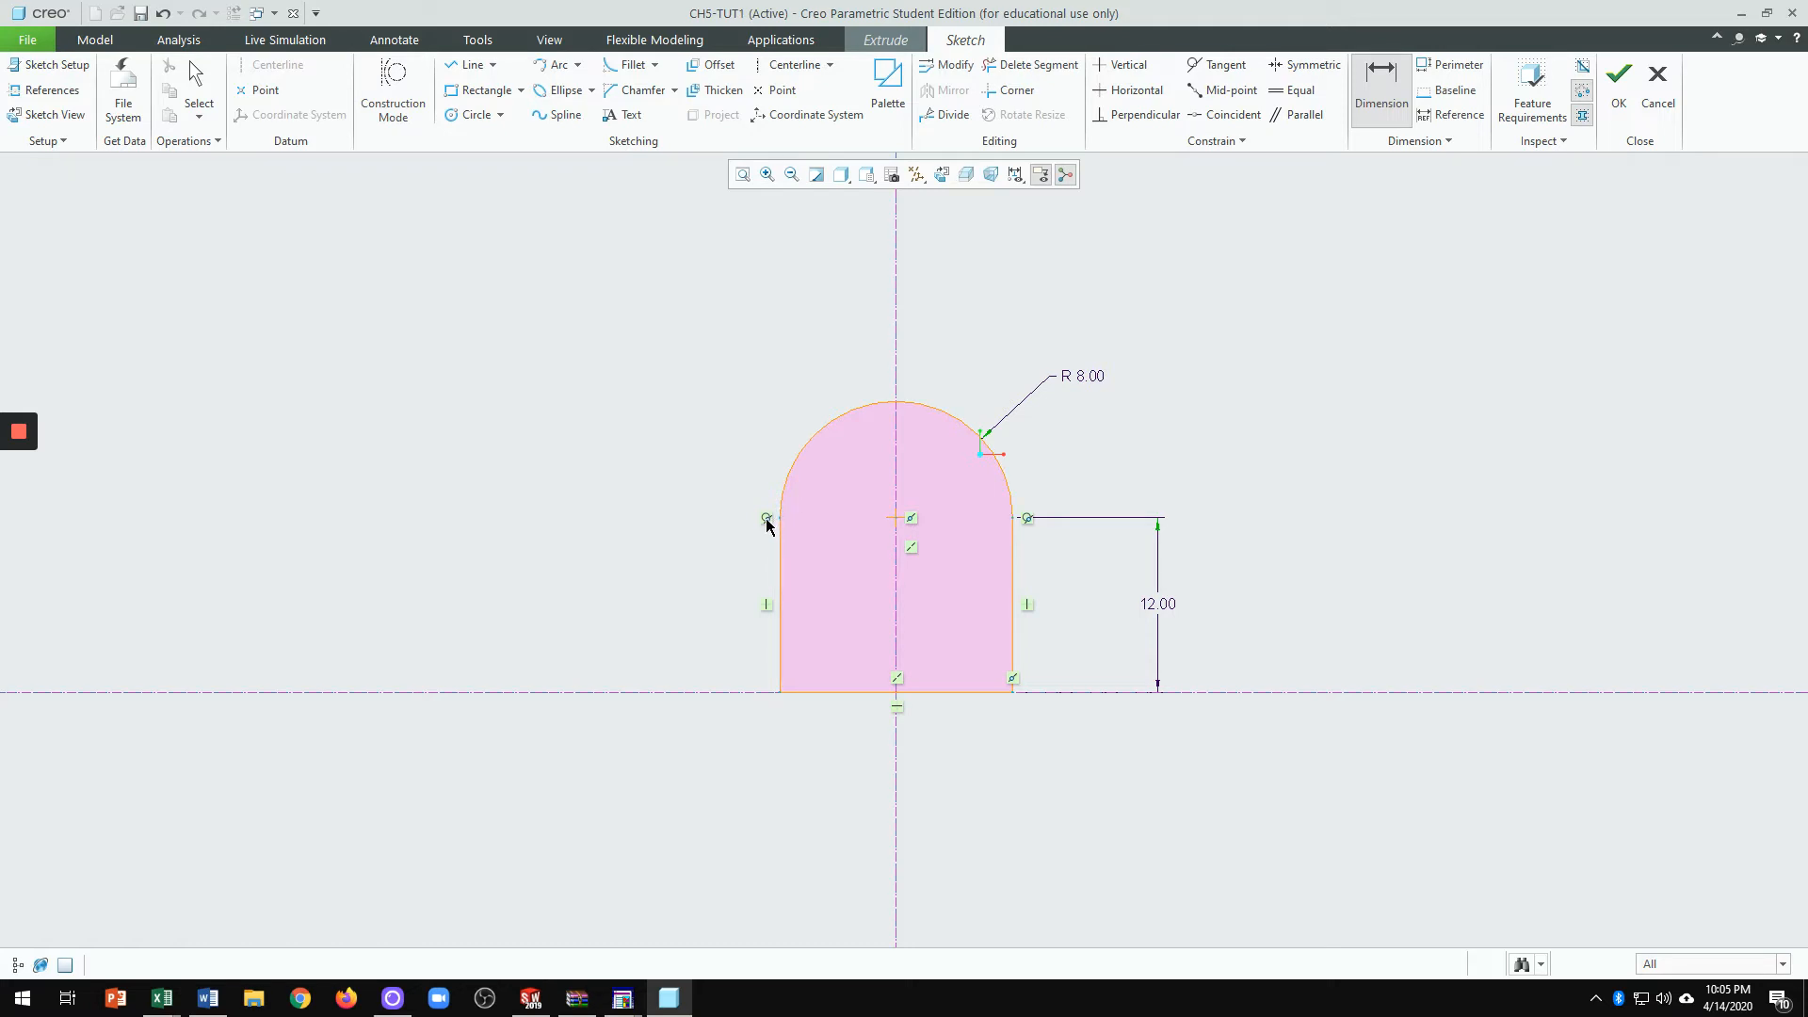
middle_click(814, 526)
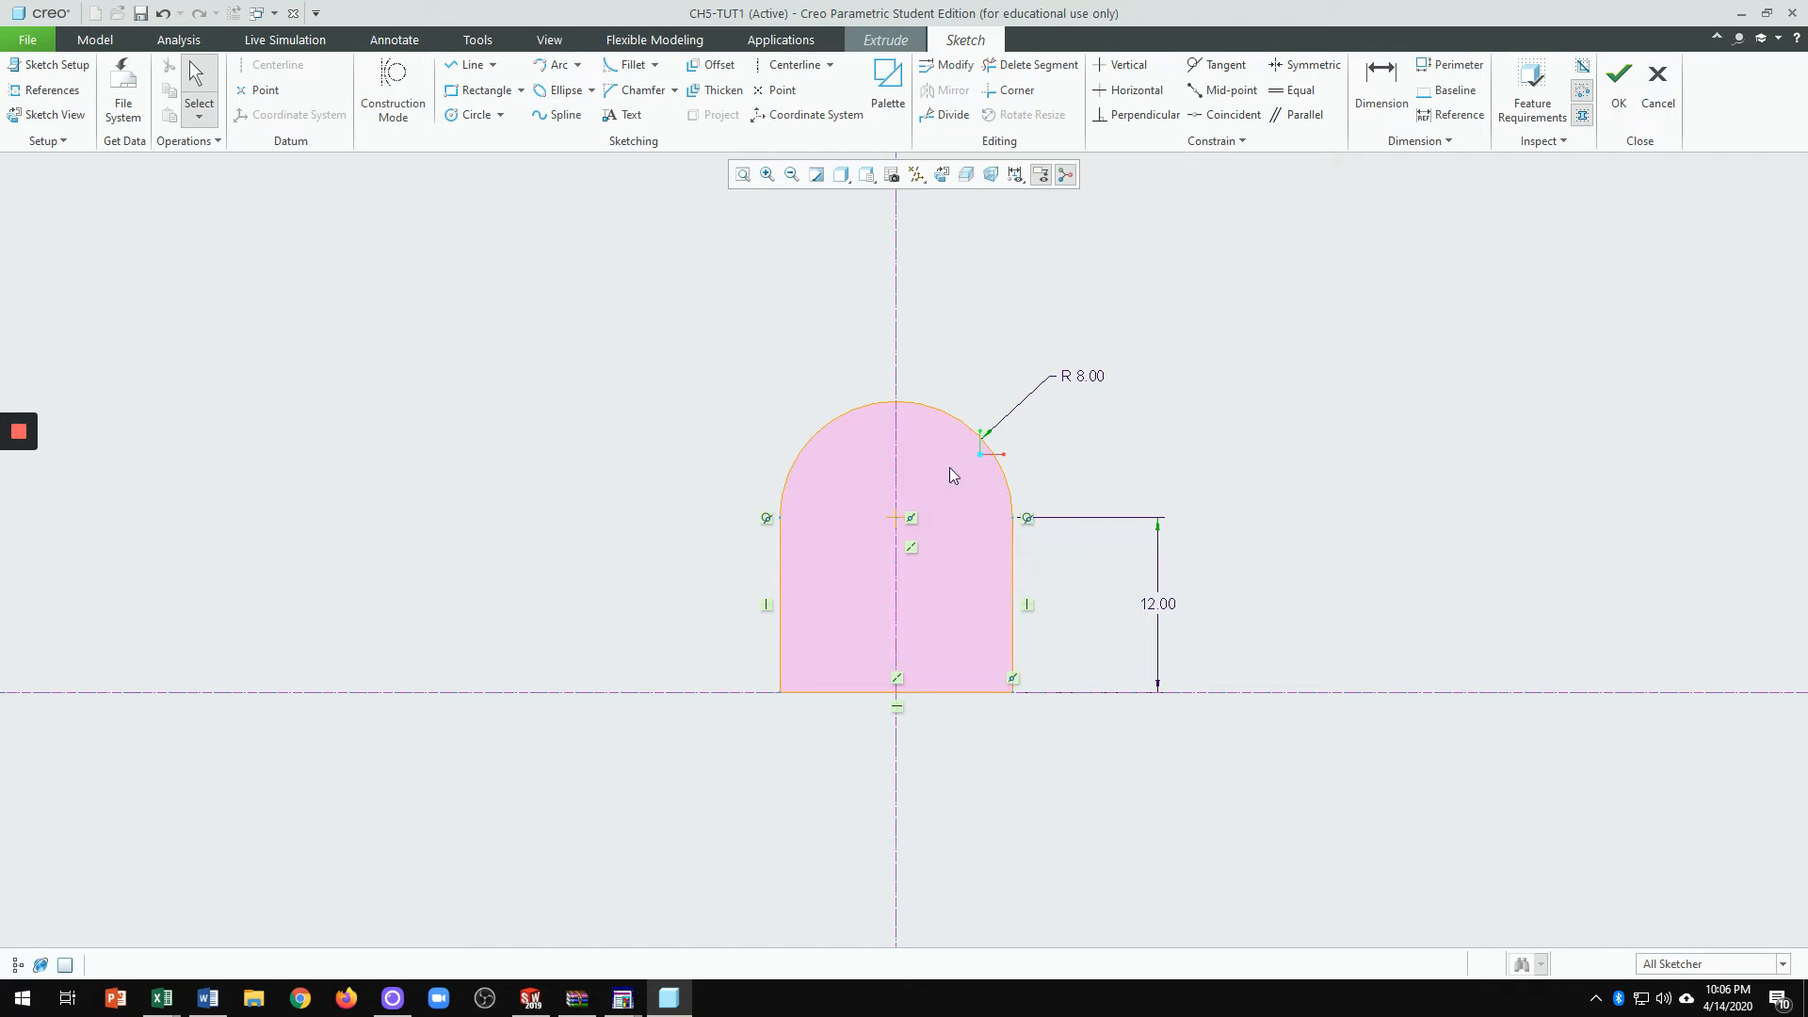
Step: Draw a circle at the arc centre, set its diameter to 4, and move the Ø 4.00 label off the part
left_click(468, 115)
left_click(900, 526)
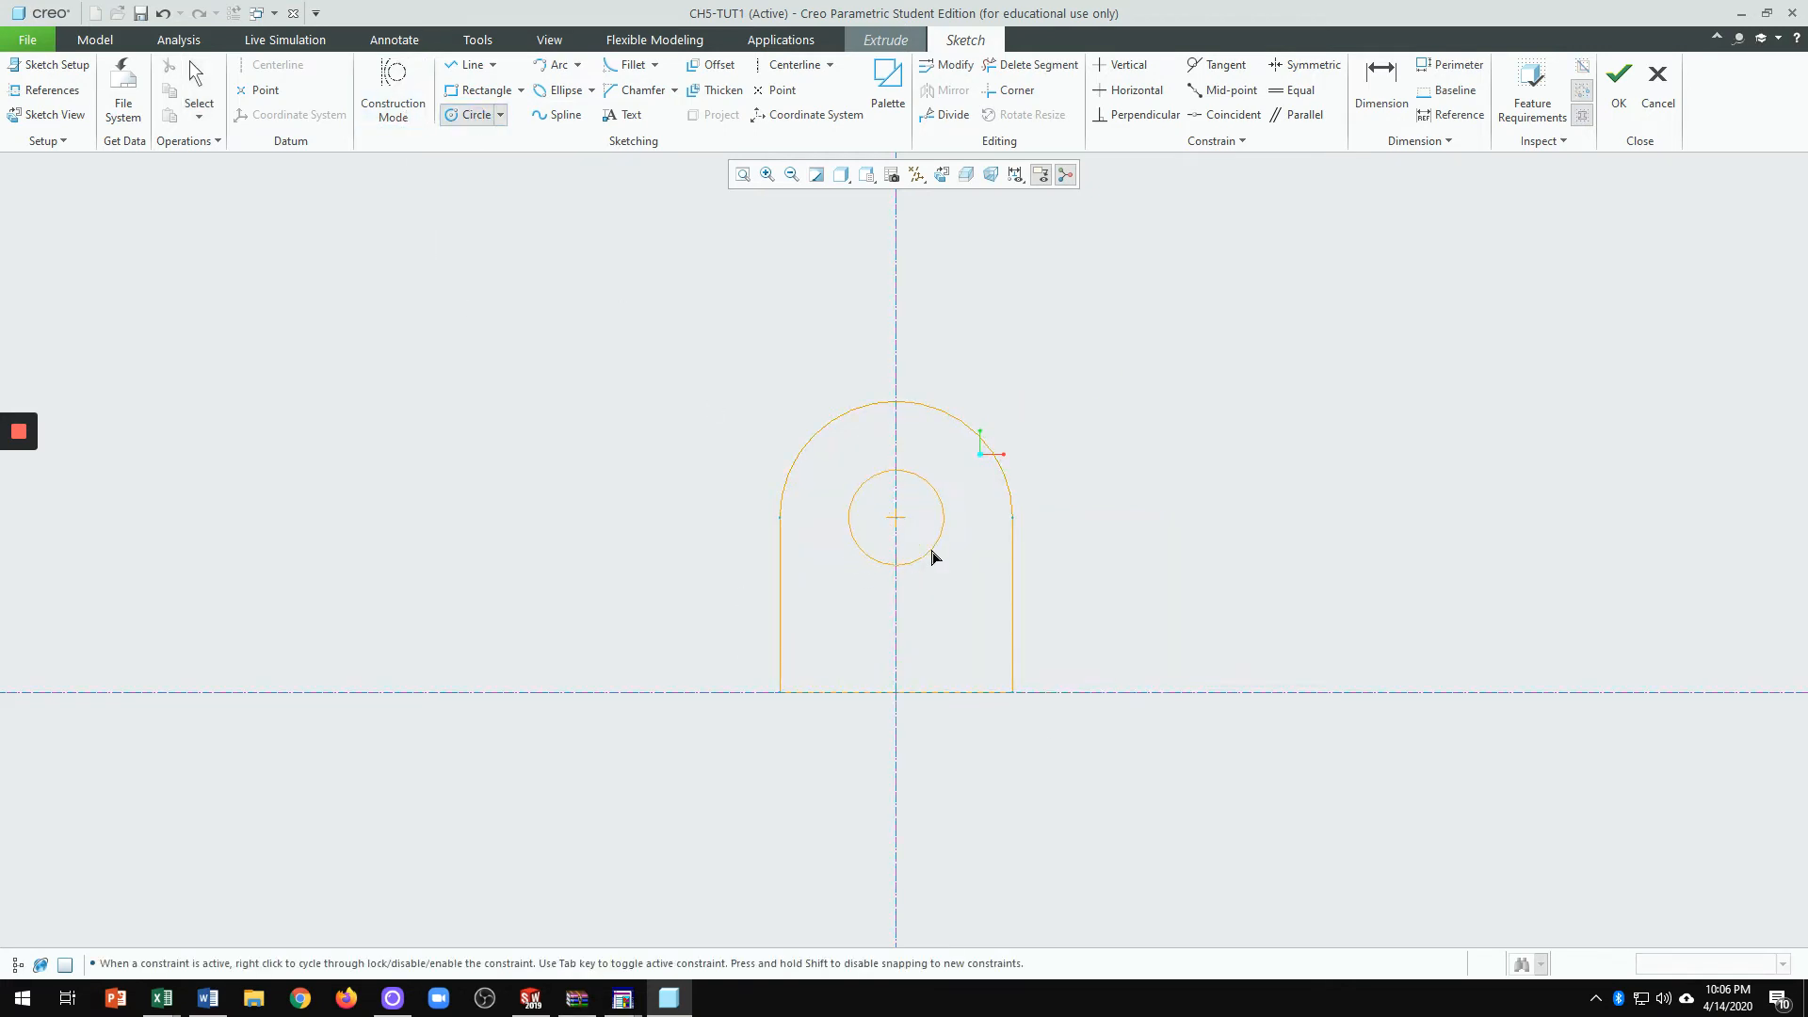
left_click(932, 553)
middle_click(1175, 585)
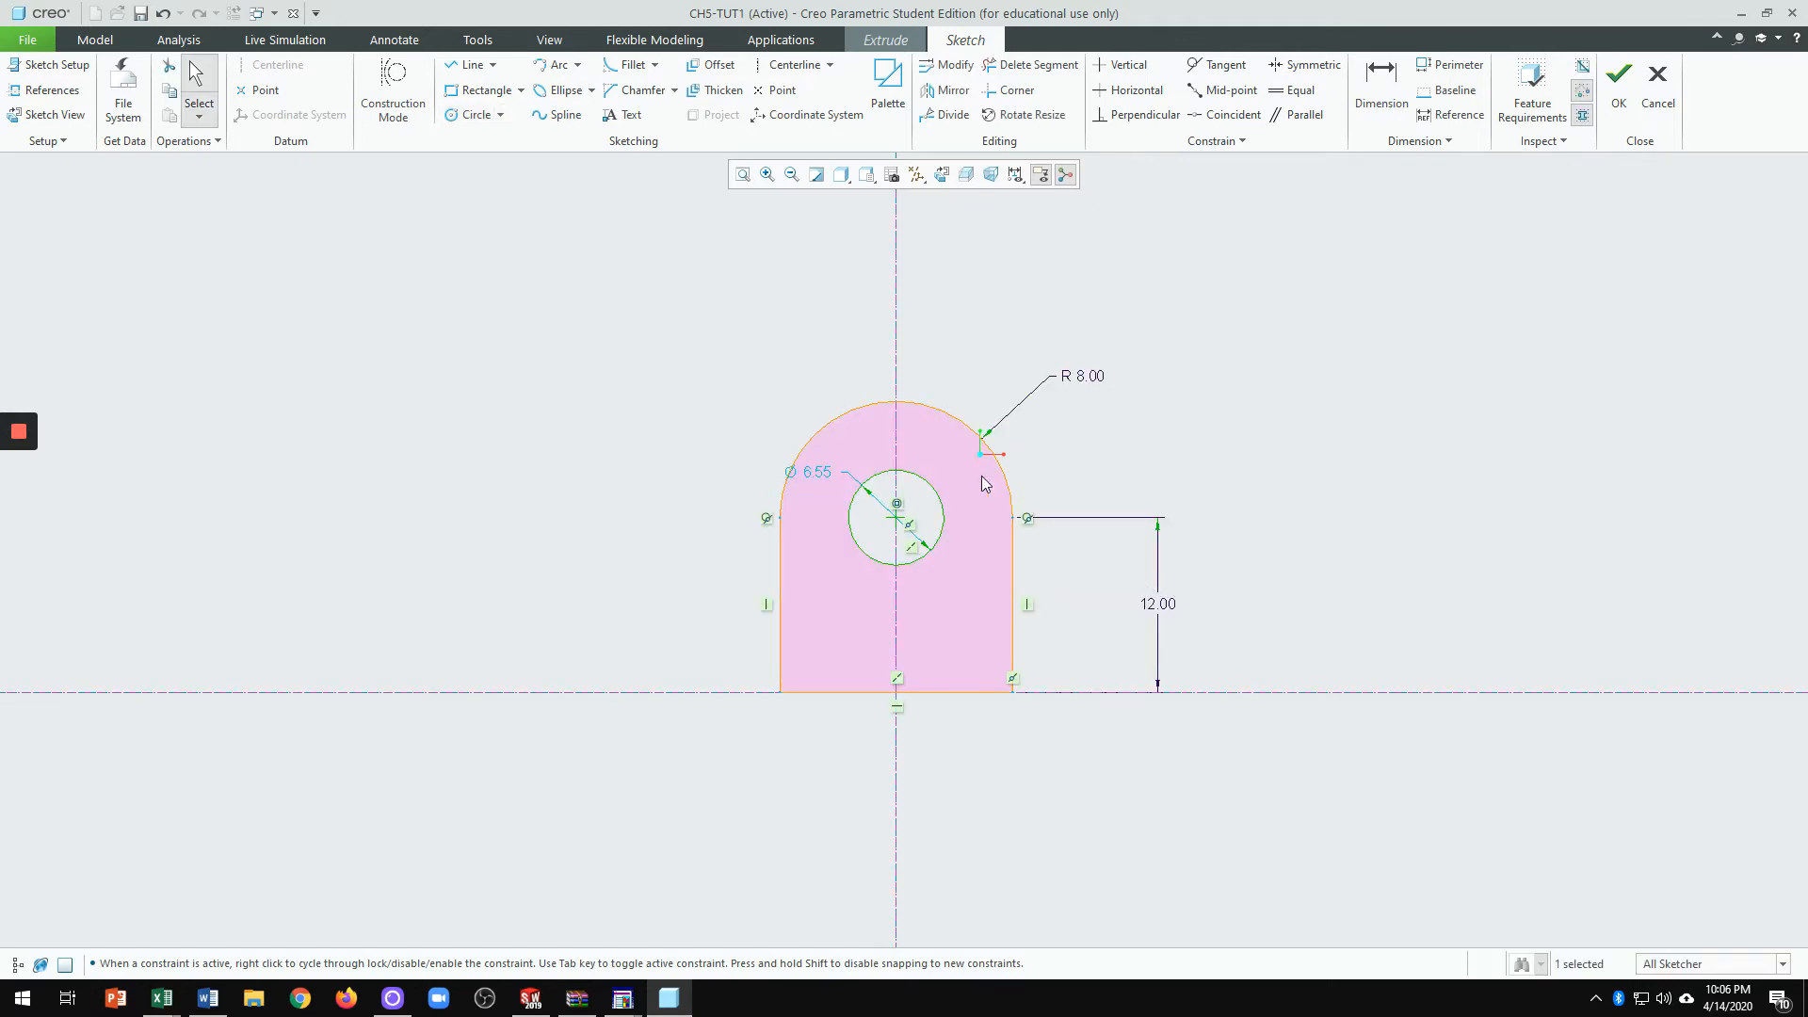
double_click(820, 478)
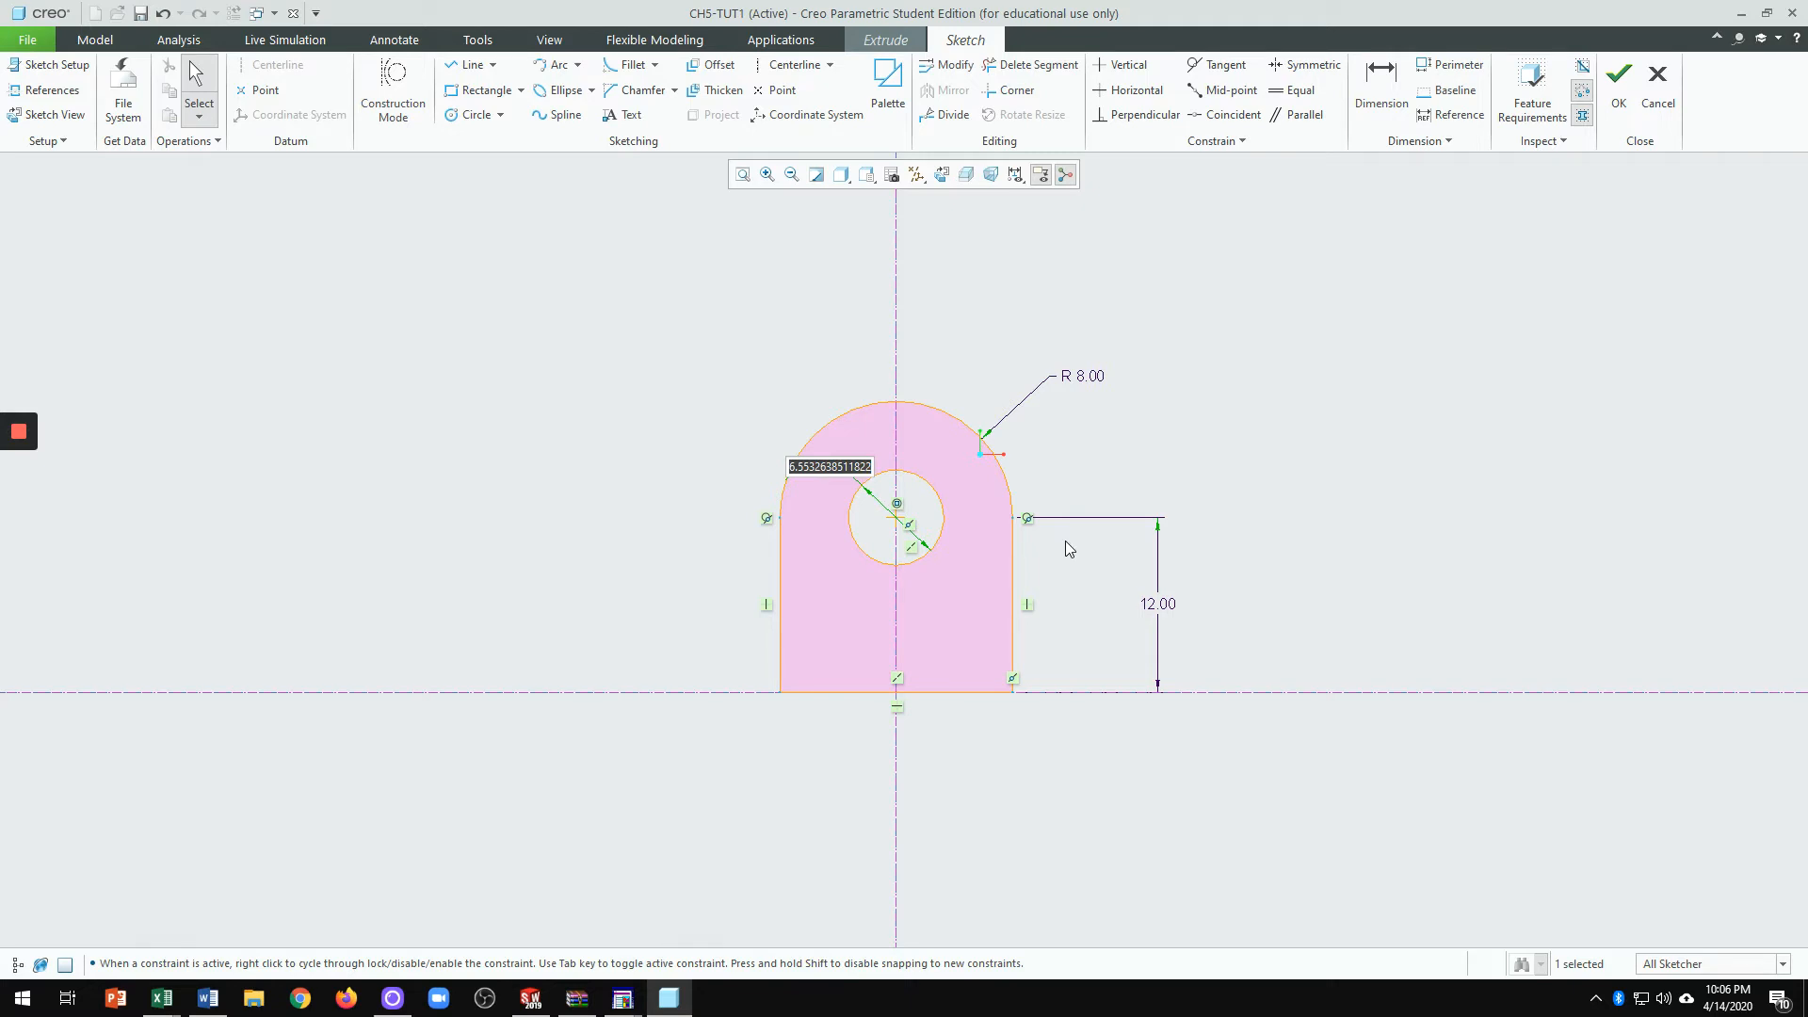
type("4")
key("Return")
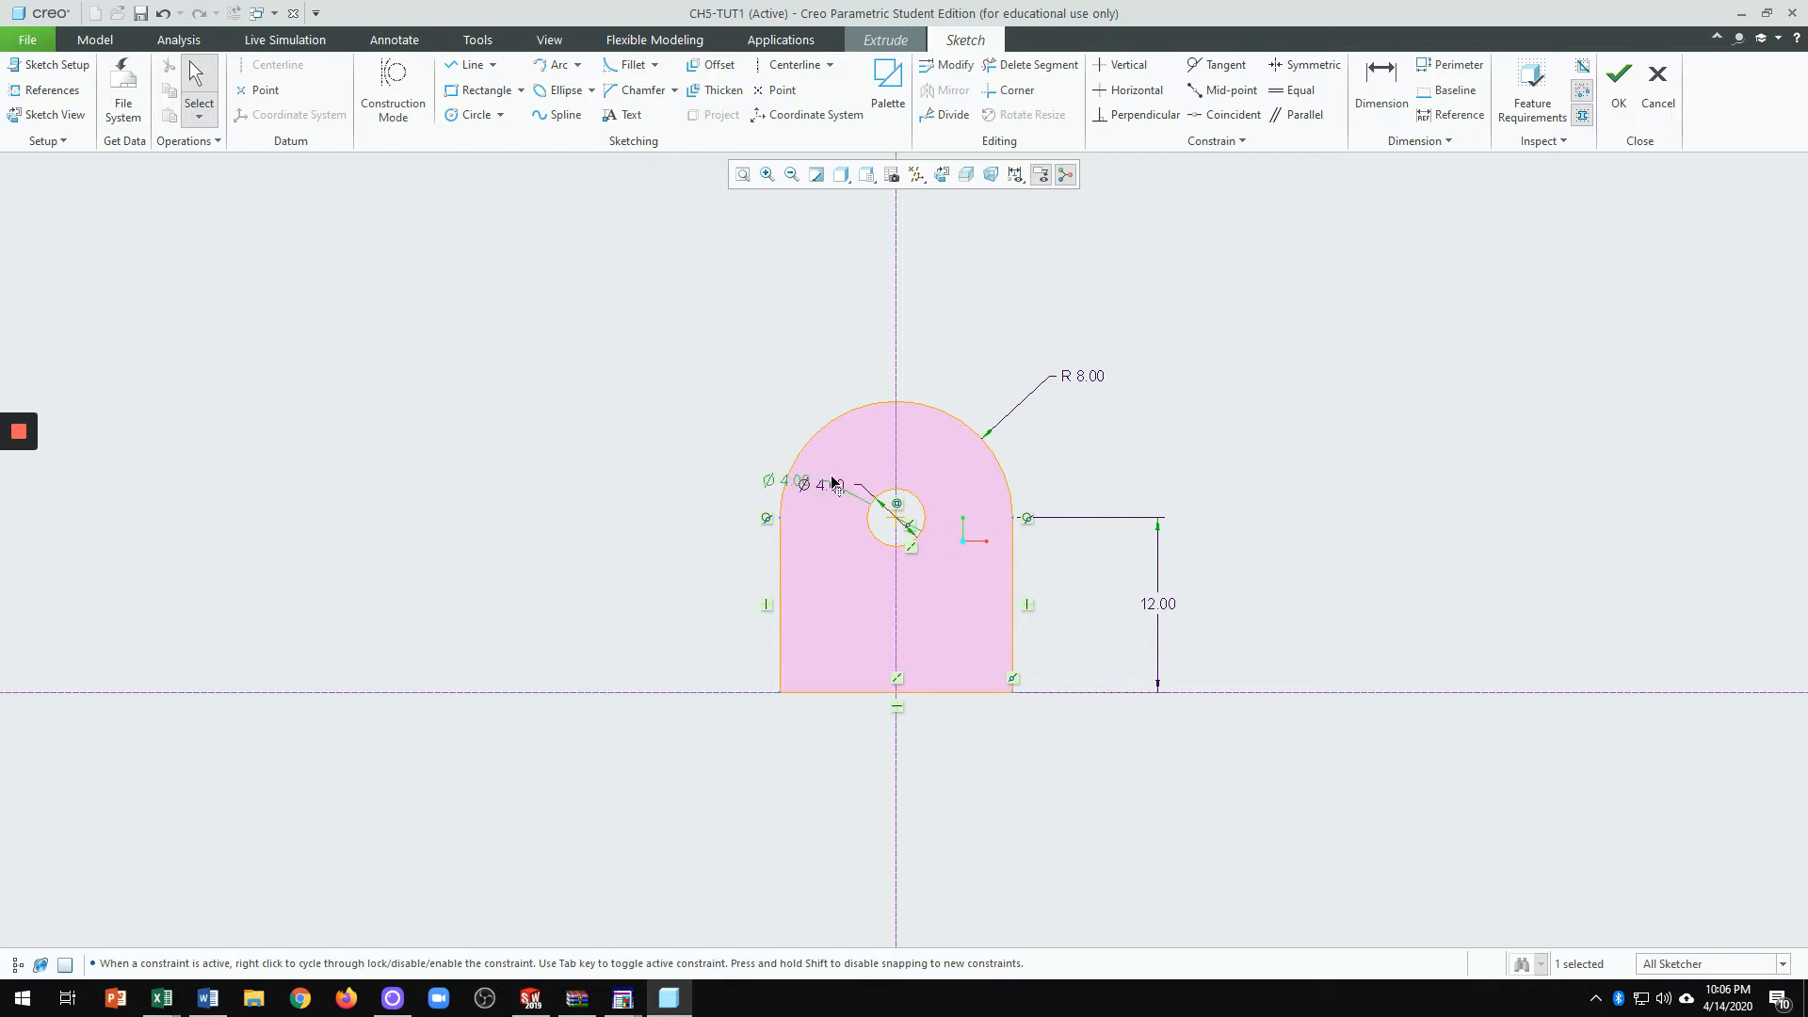
mouse_move(824, 485)
left_mouse_down()
mouse_move(767, 377)
mouse_move(774, 407)
left_mouse_up()
left_click(744, 458)
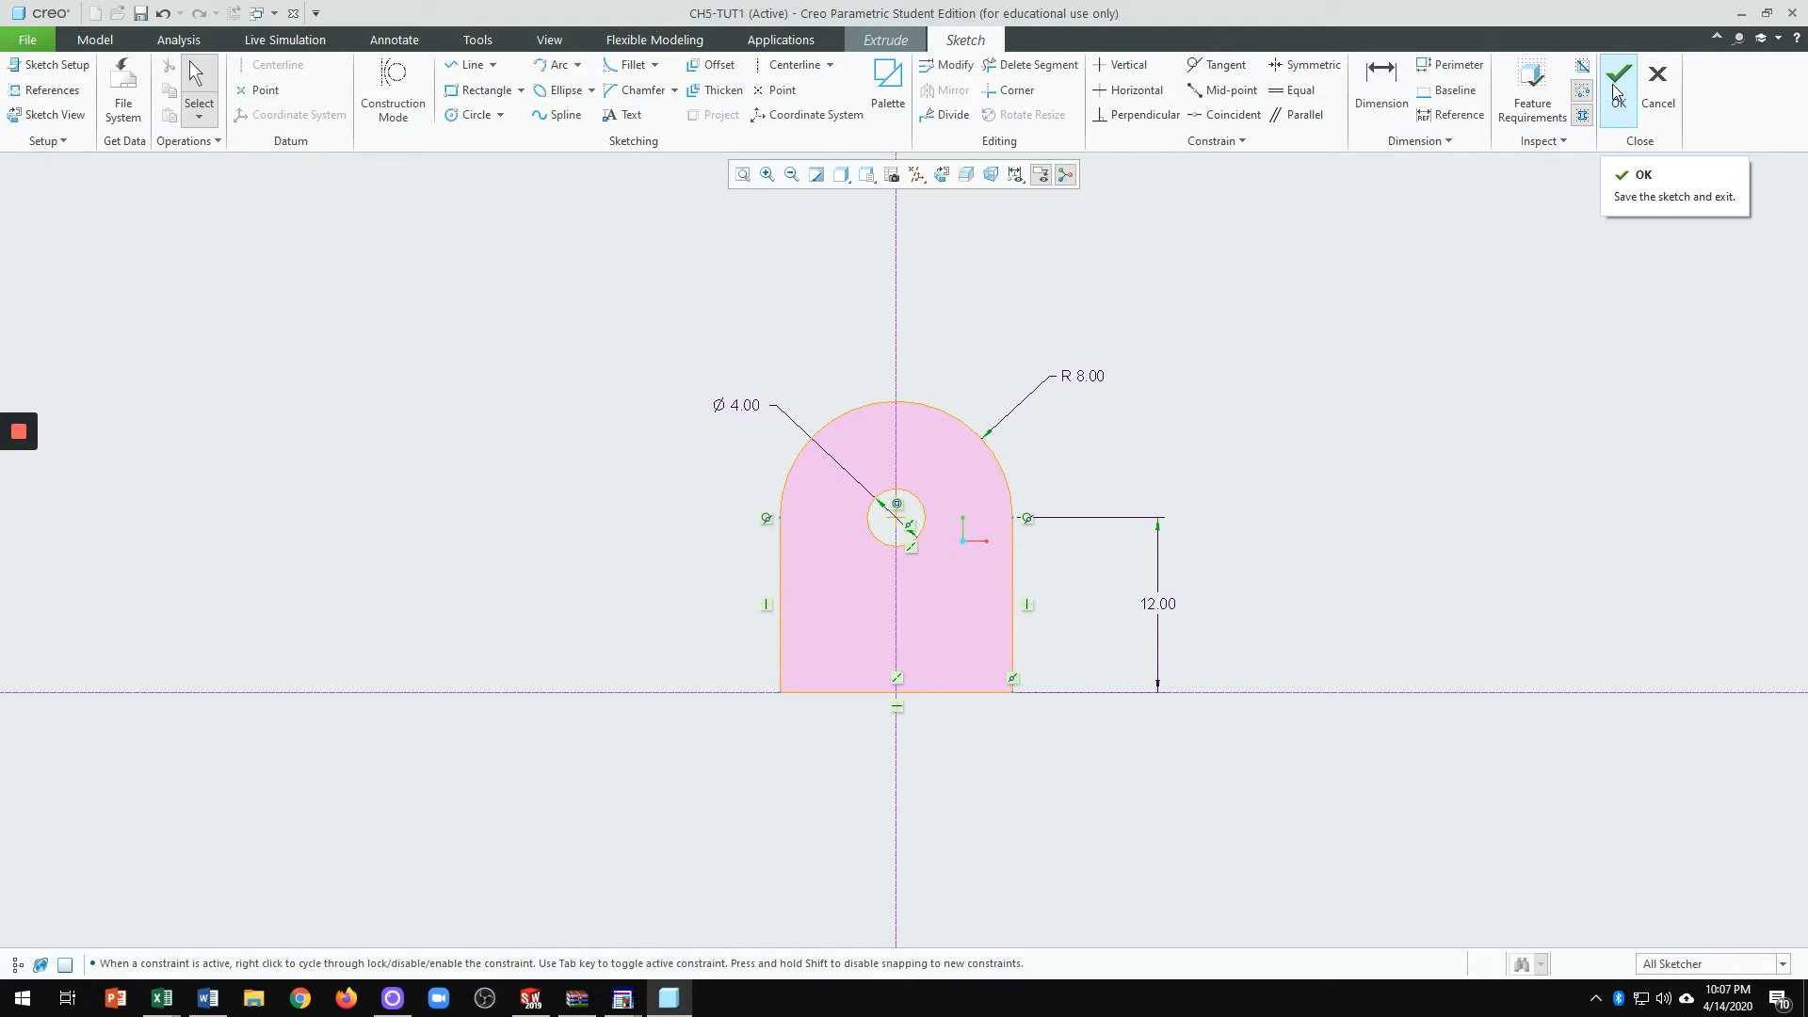
Step: Finish the sketch and extrude it 8 deep into a solid
left_click(1616, 90)
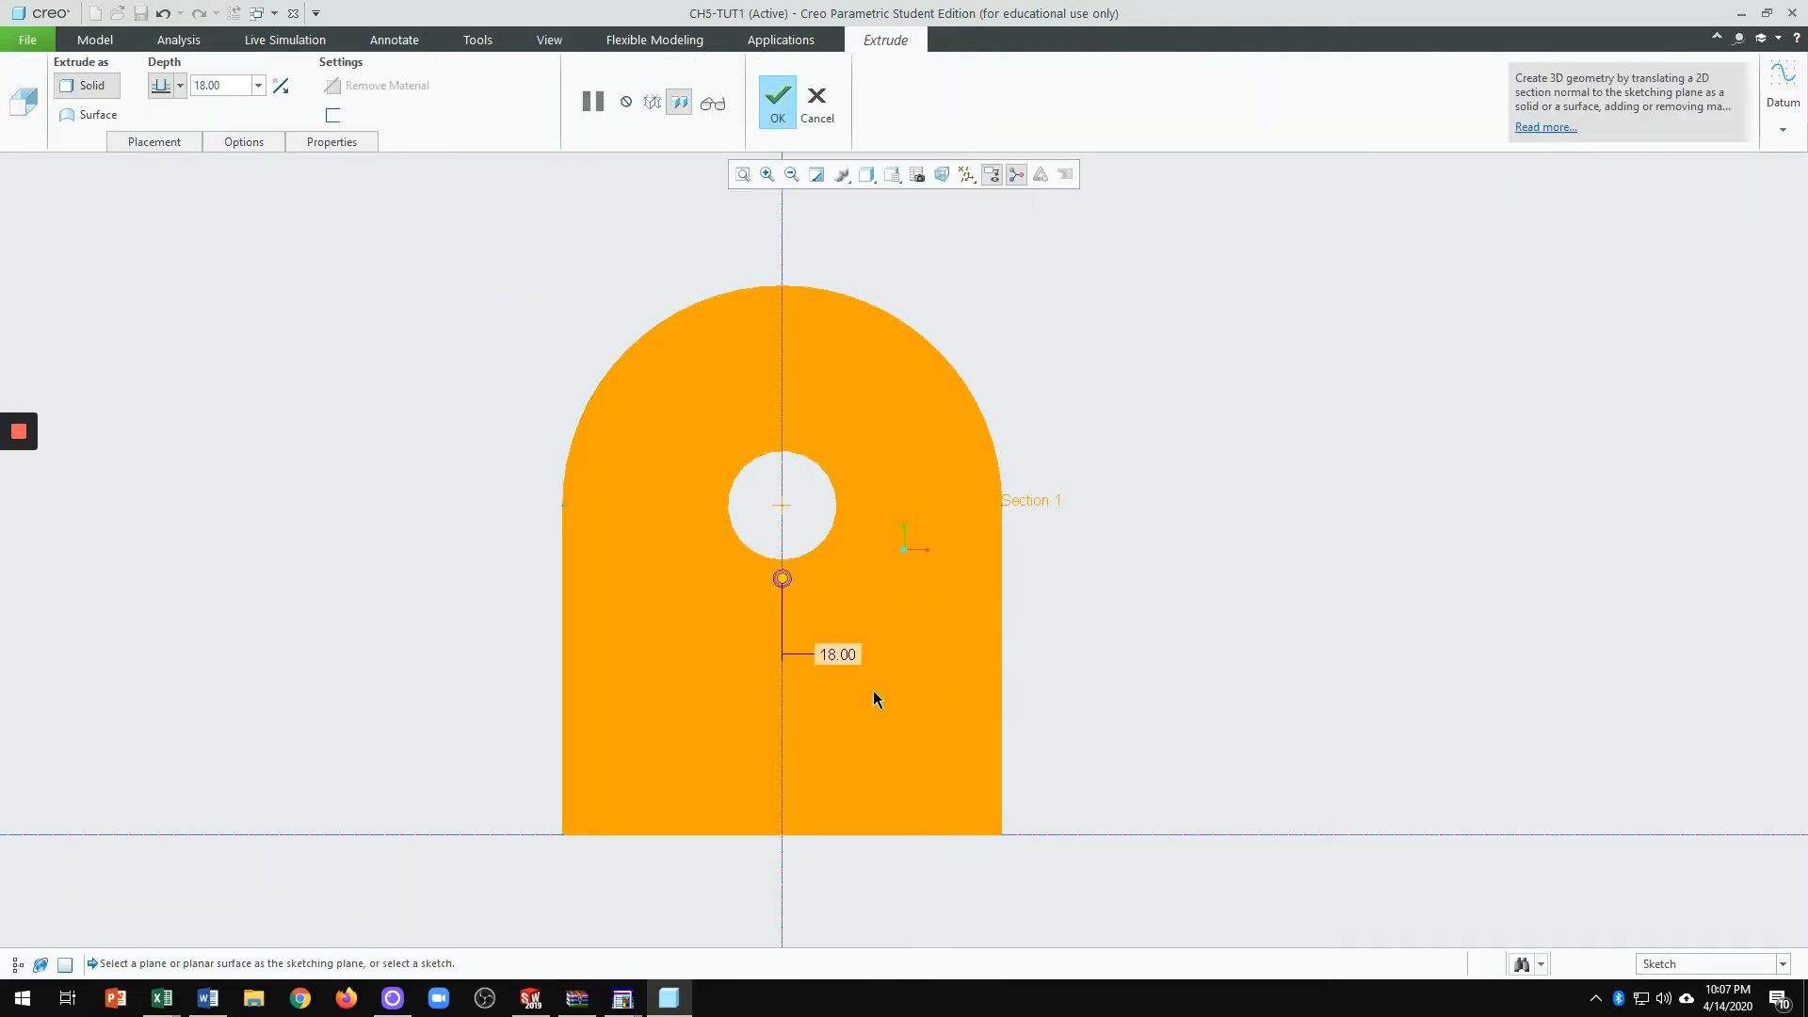
double_click(838, 652)
type("8")
key("Return")
middle_click_drag(993, 580, 863, 693)
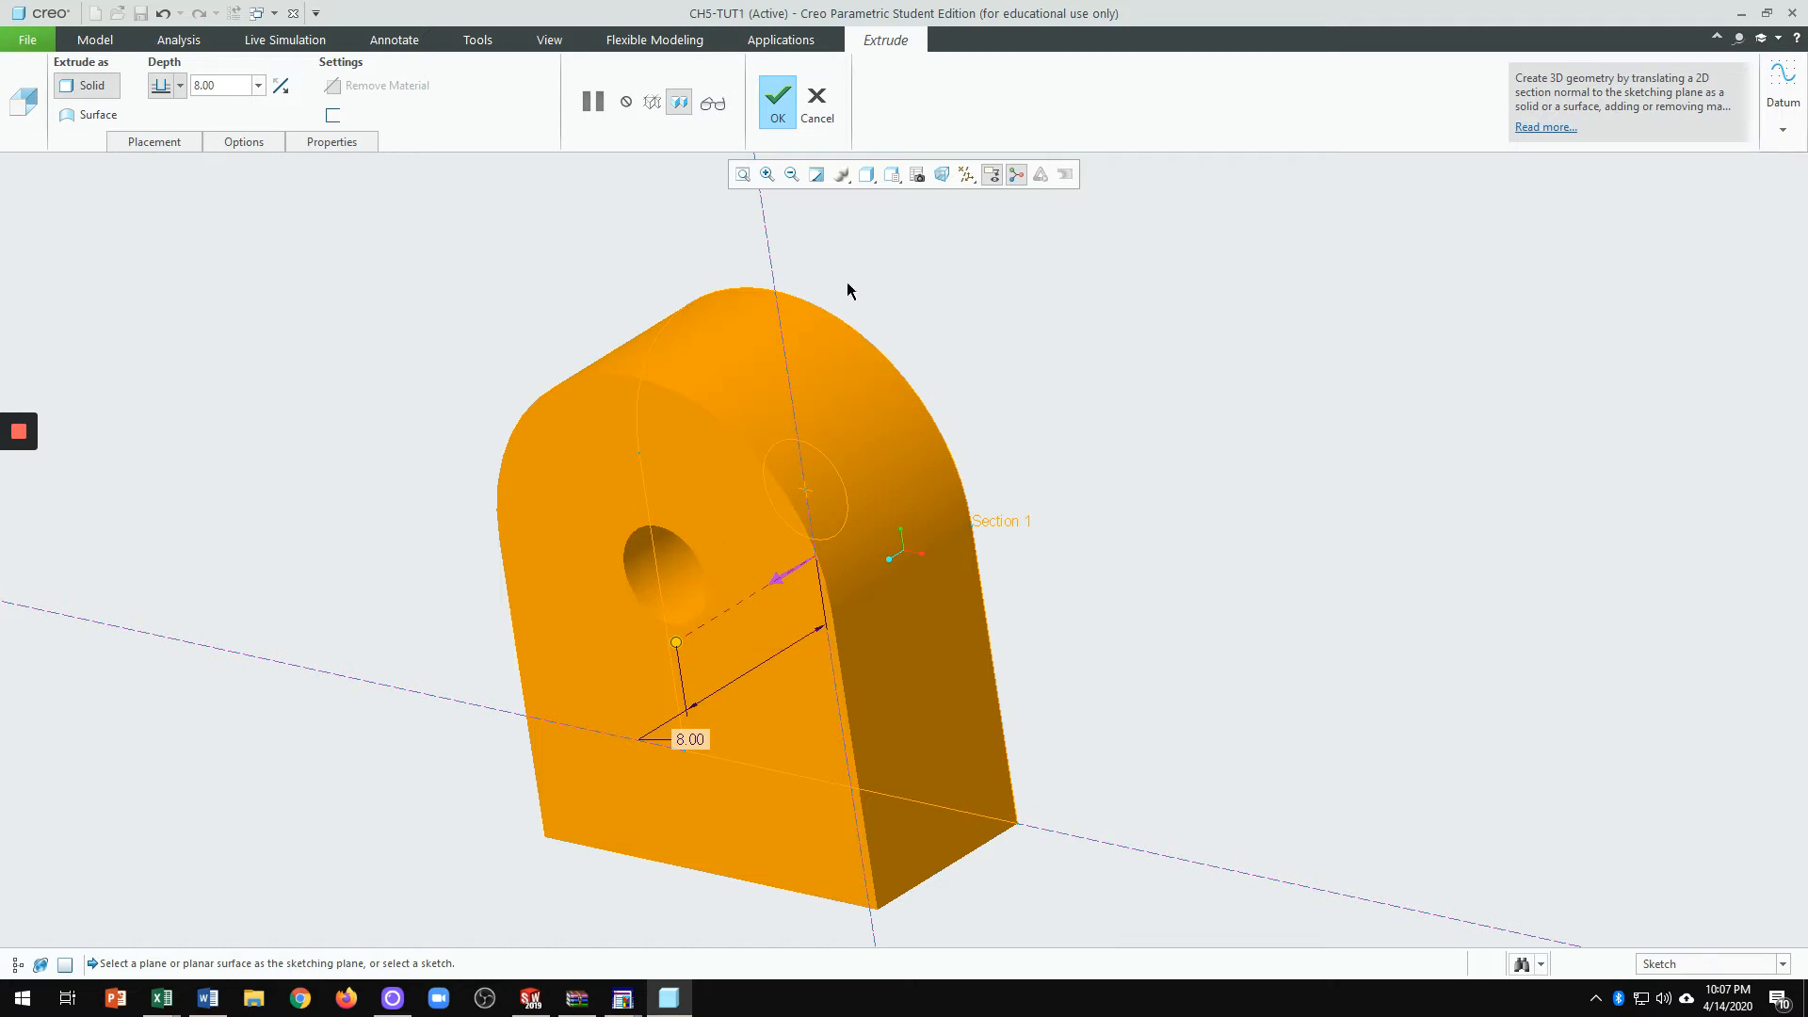
left_click(778, 101)
Step: Turn on datum plane display and orbit to inspect the part
left_click(966, 174)
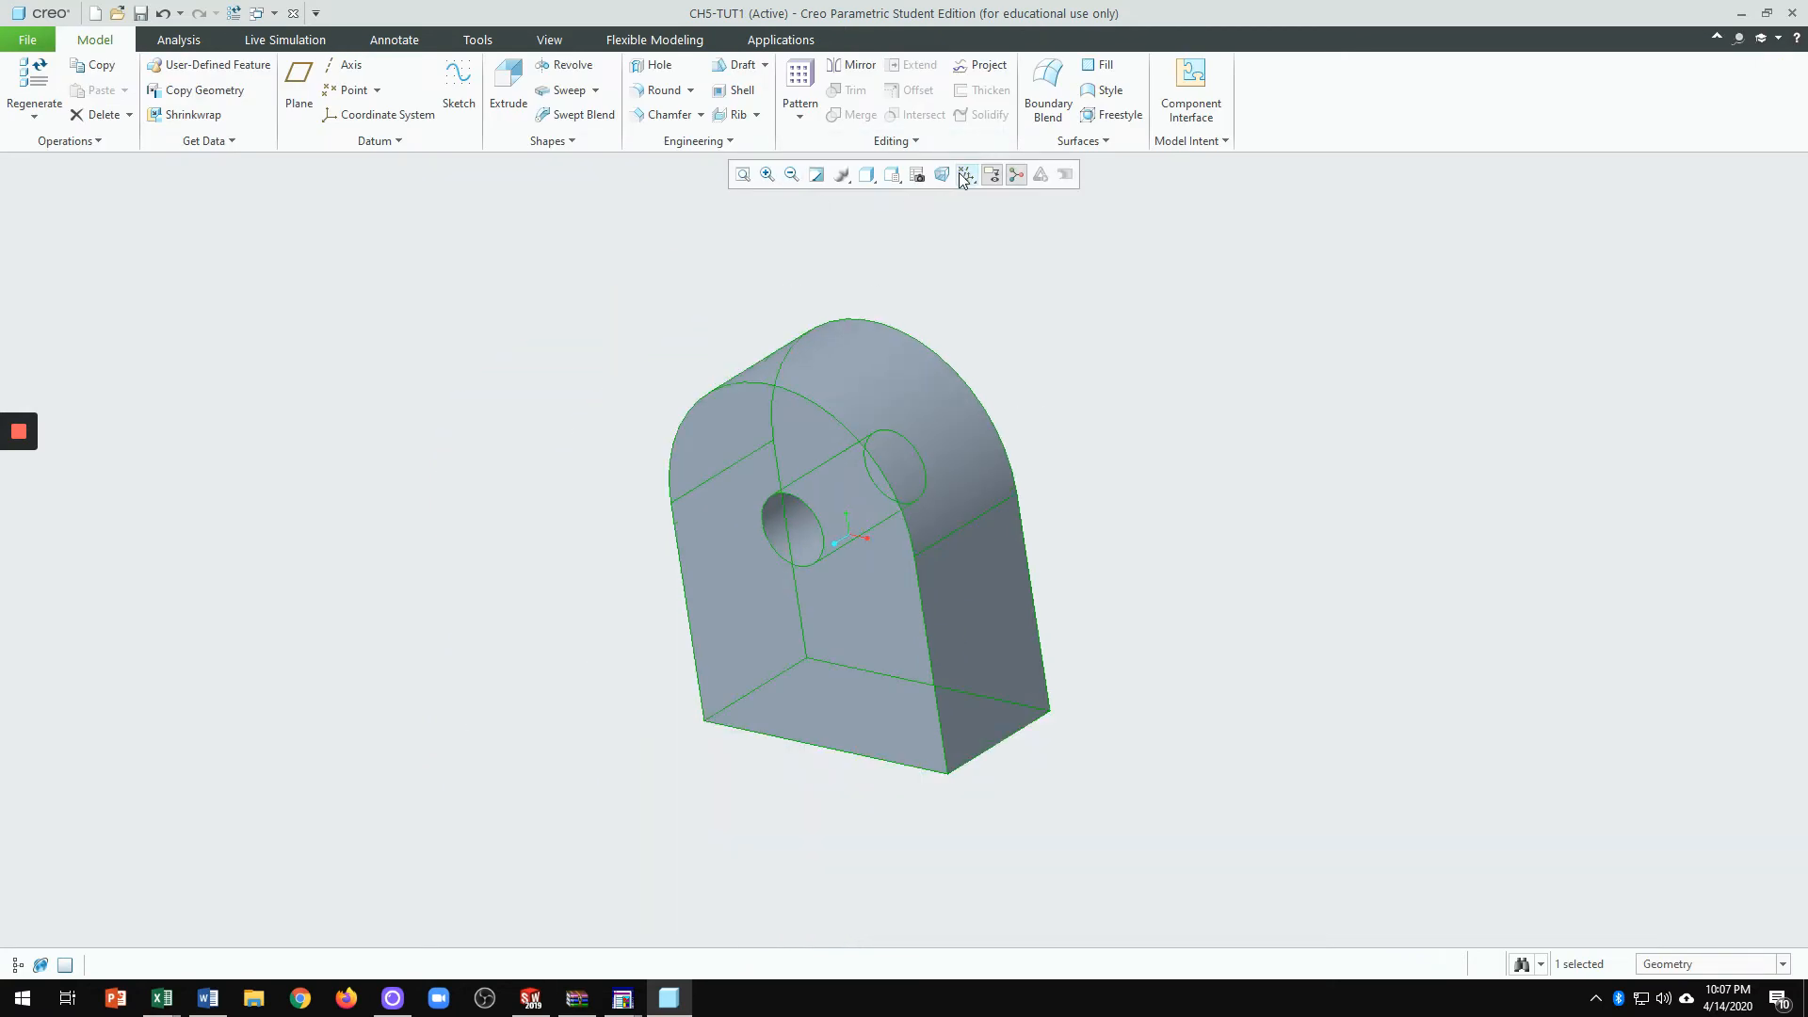
left_click(1008, 281)
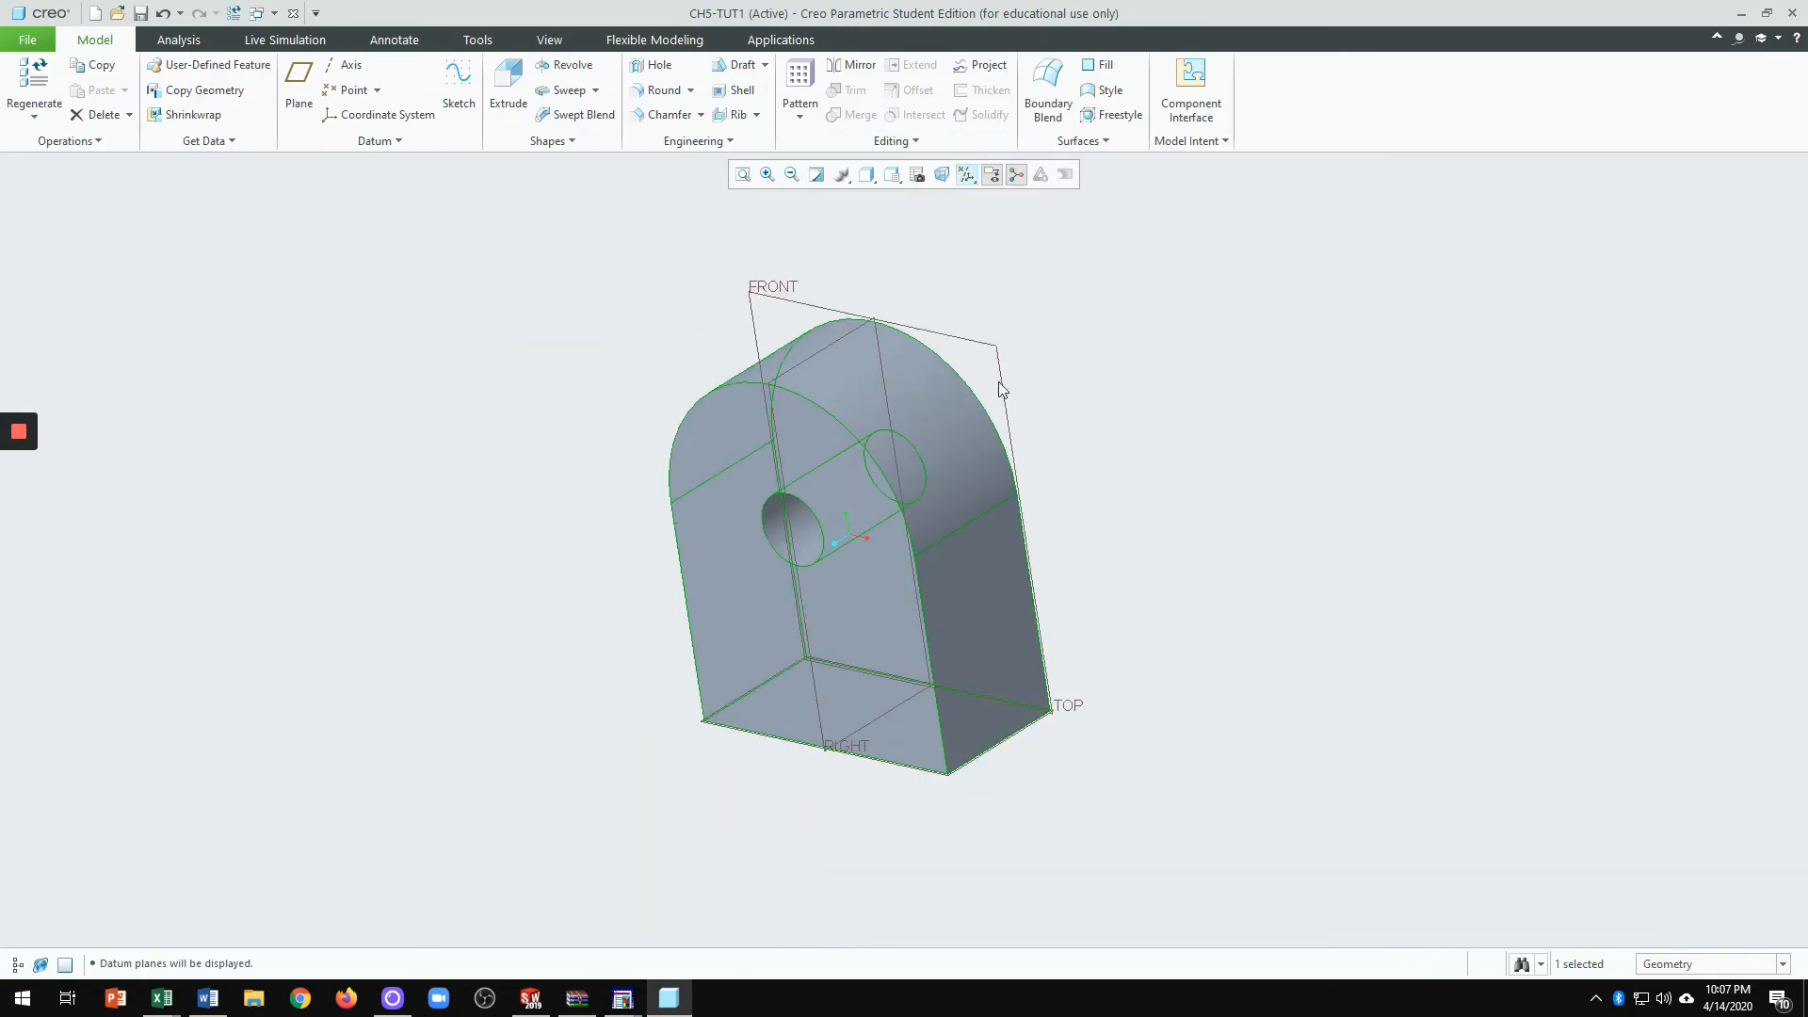
mouse_move(1212, 394)
middle_mouse_down()
mouse_move(1296, 420)
mouse_move(1202, 449)
mouse_move(1250, 452)
mouse_move(1024, 550)
mouse_move(1062, 492)
mouse_move(1159, 480)
middle_mouse_up()
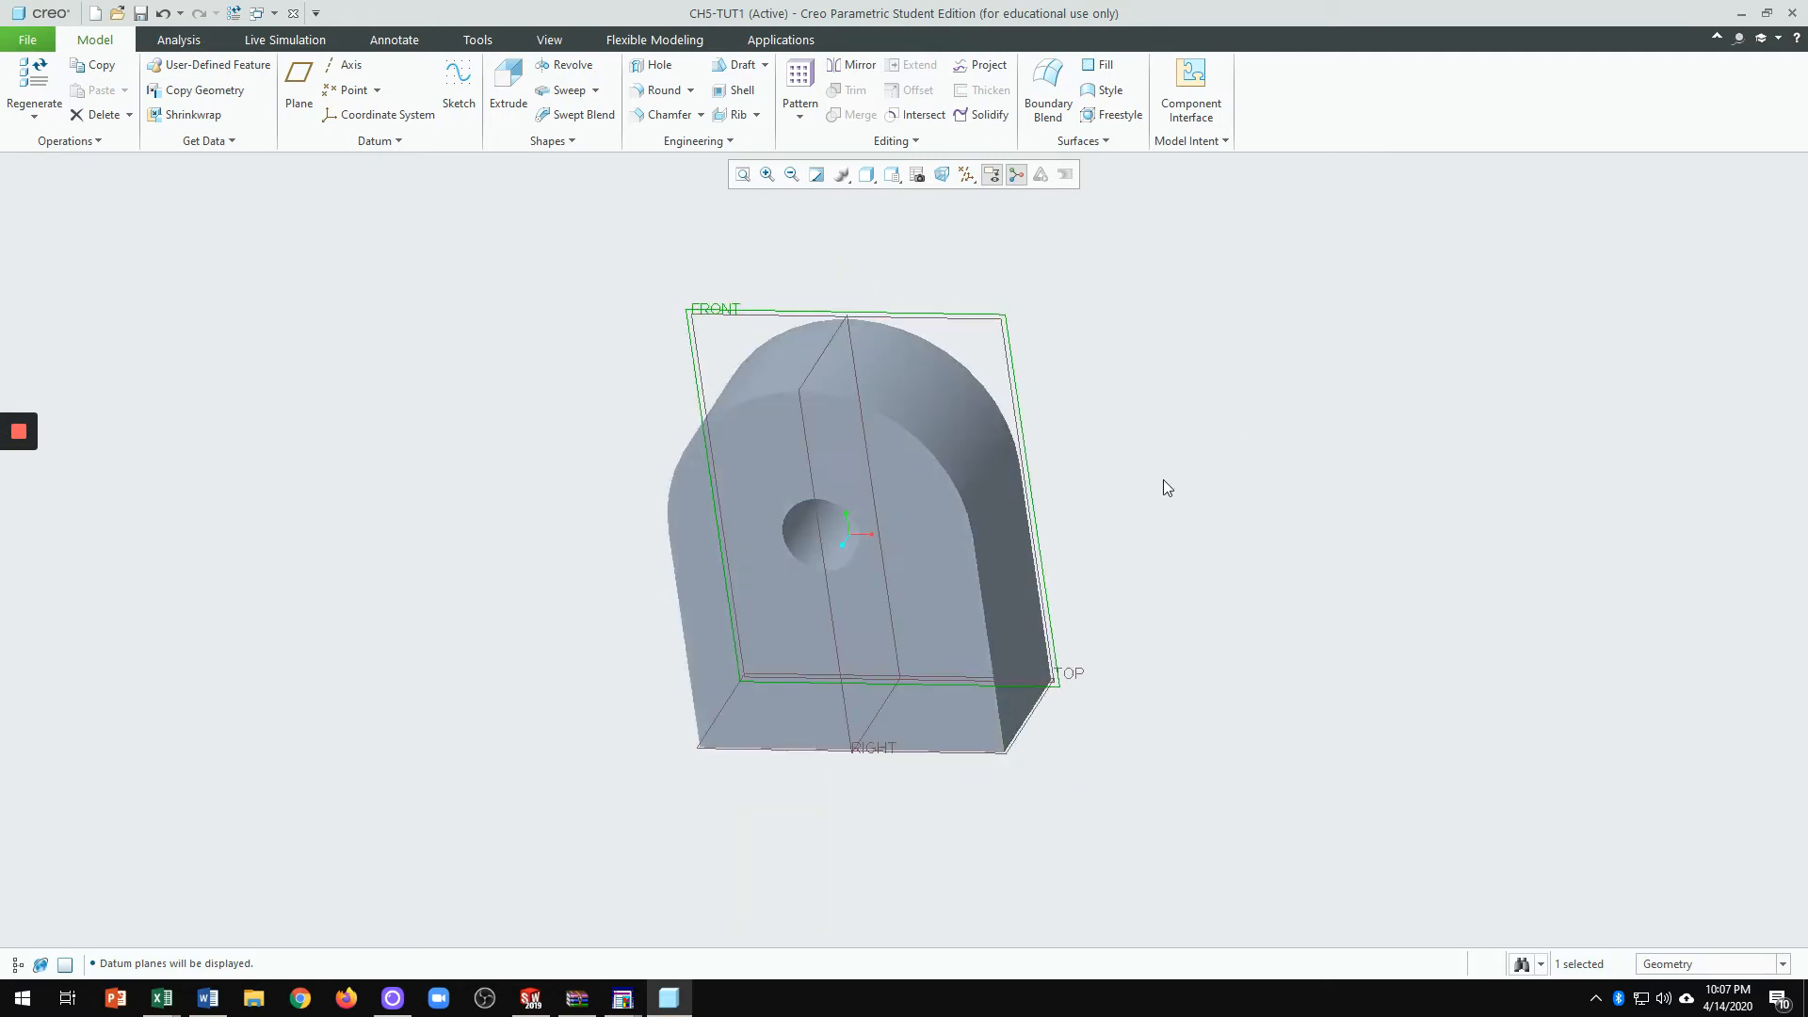
Step: Start a new extrusion sketched on the previous sketch plane, viewed straight on
left_click(1162, 478)
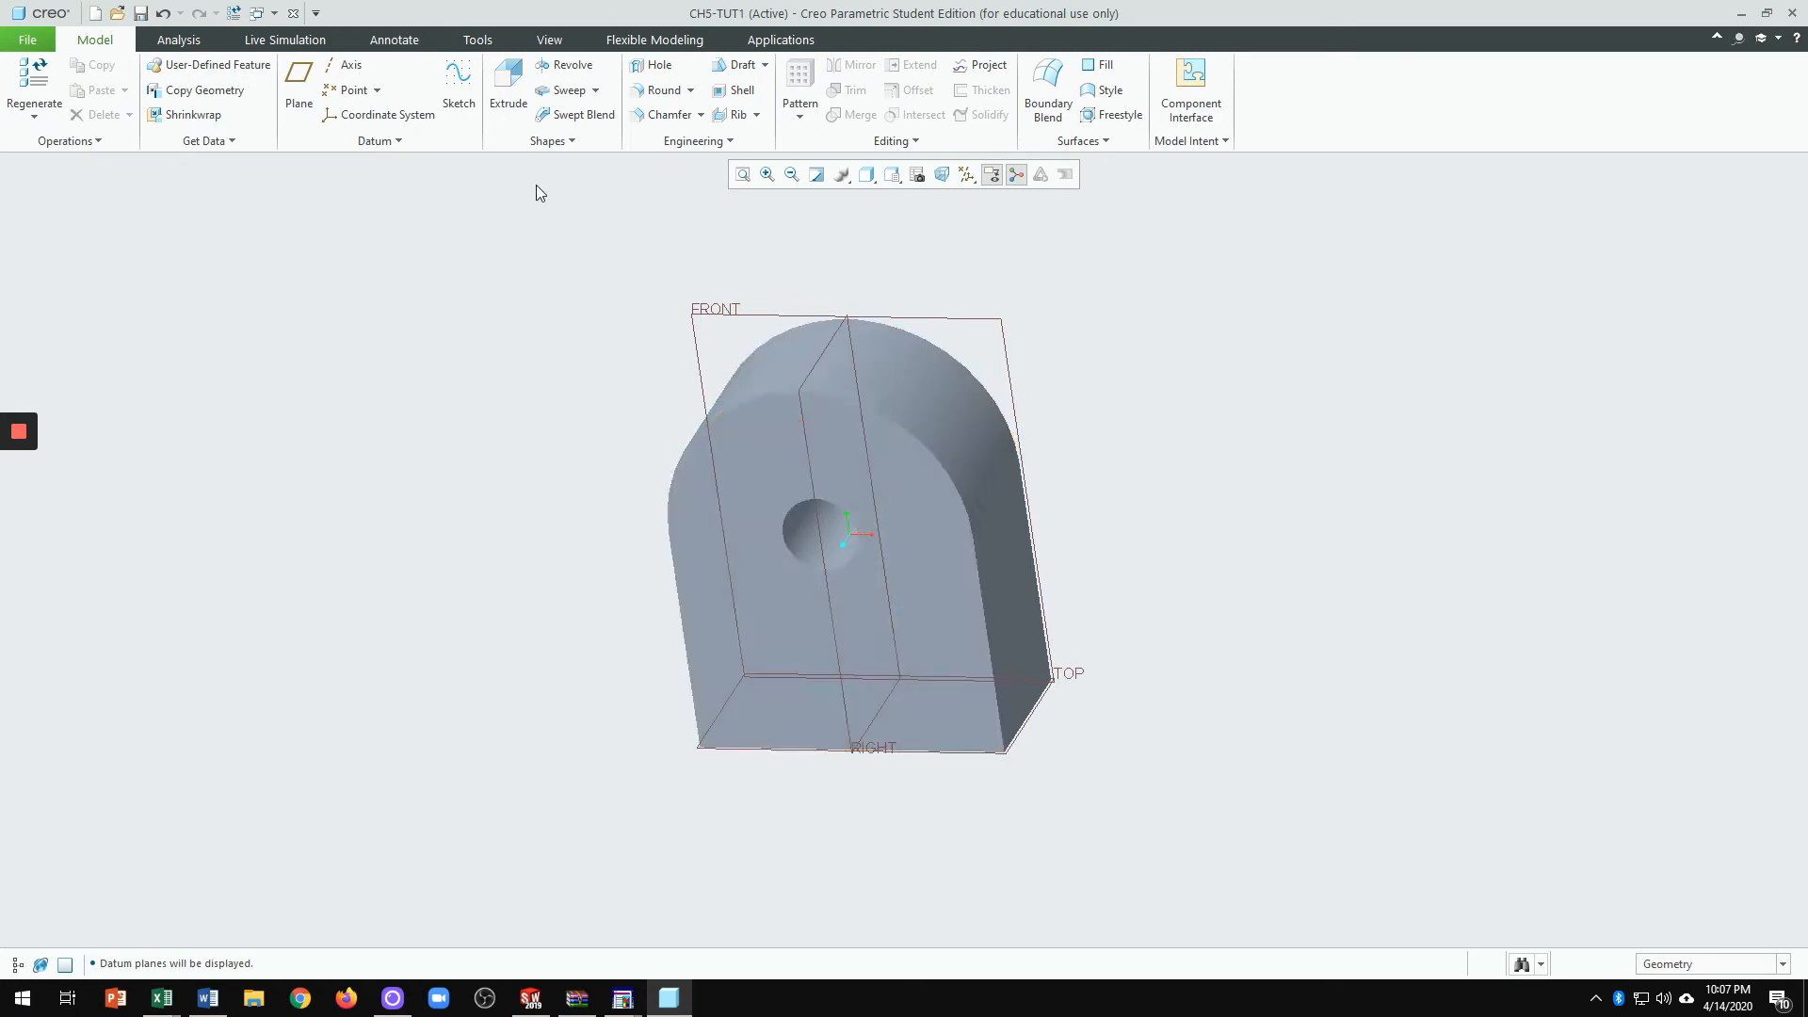
left_click(501, 86)
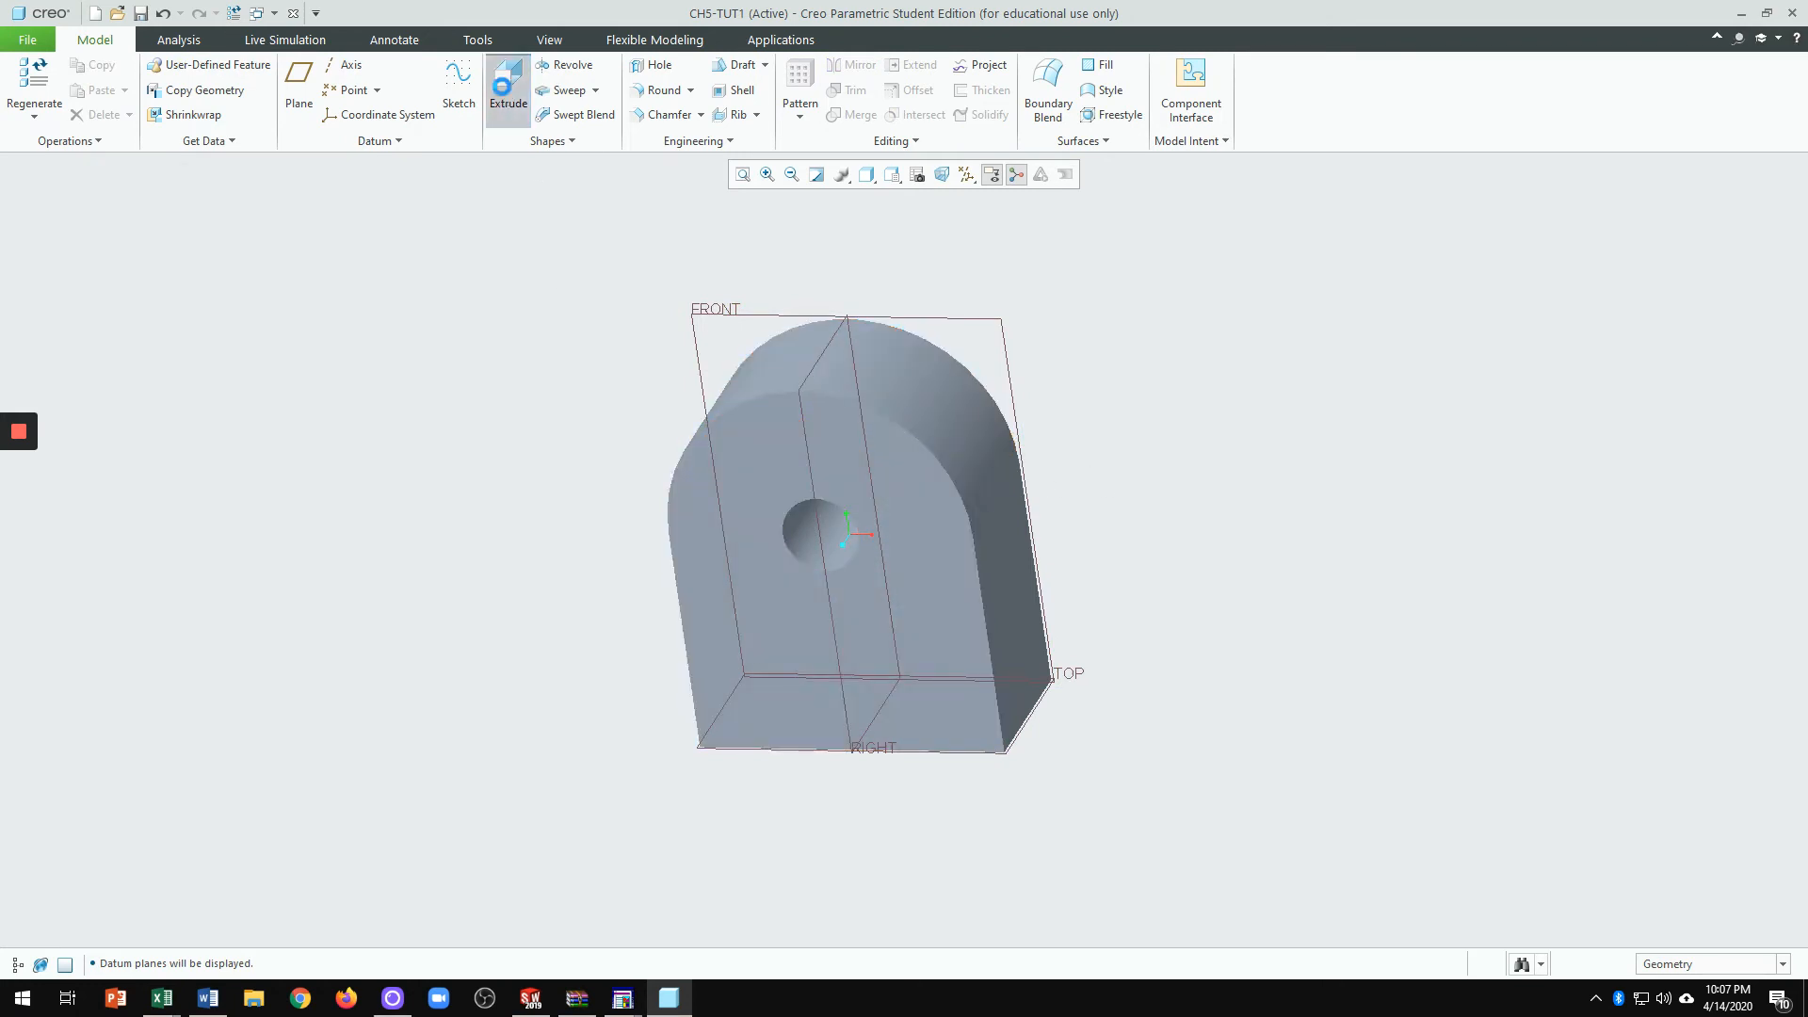
left_click(181, 143)
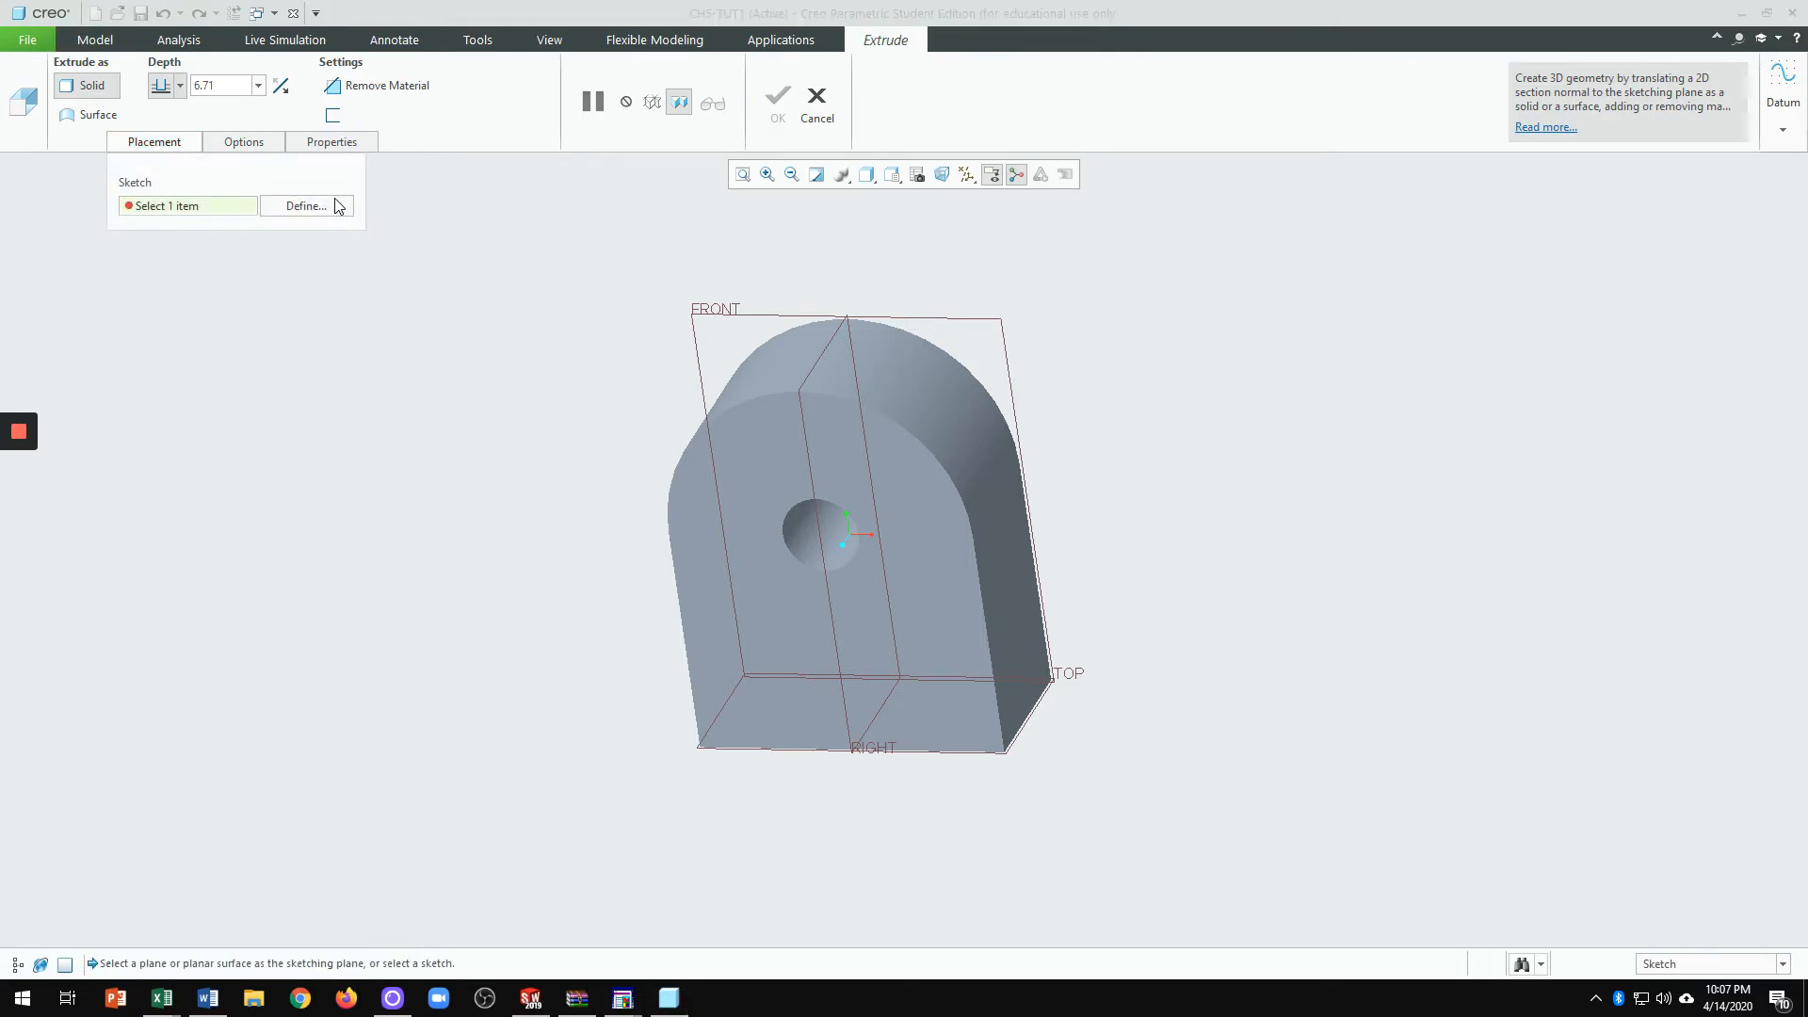
left_click(306, 205)
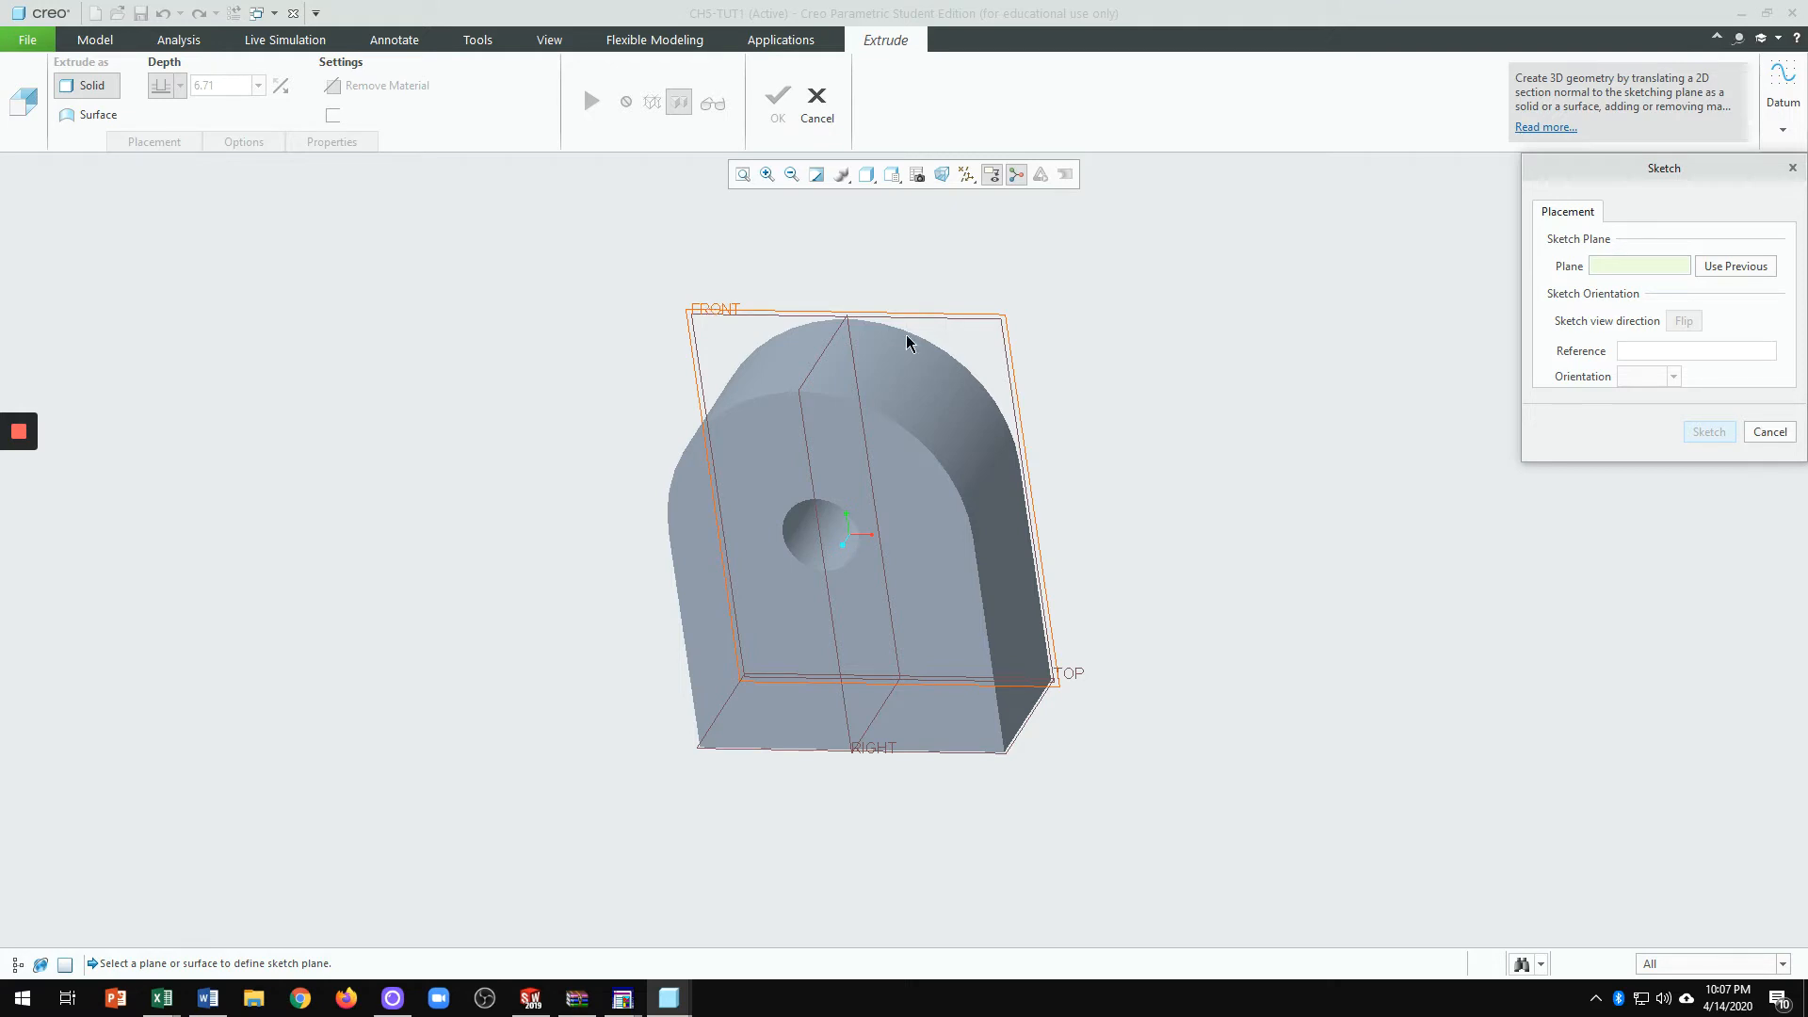
left_click(1735, 266)
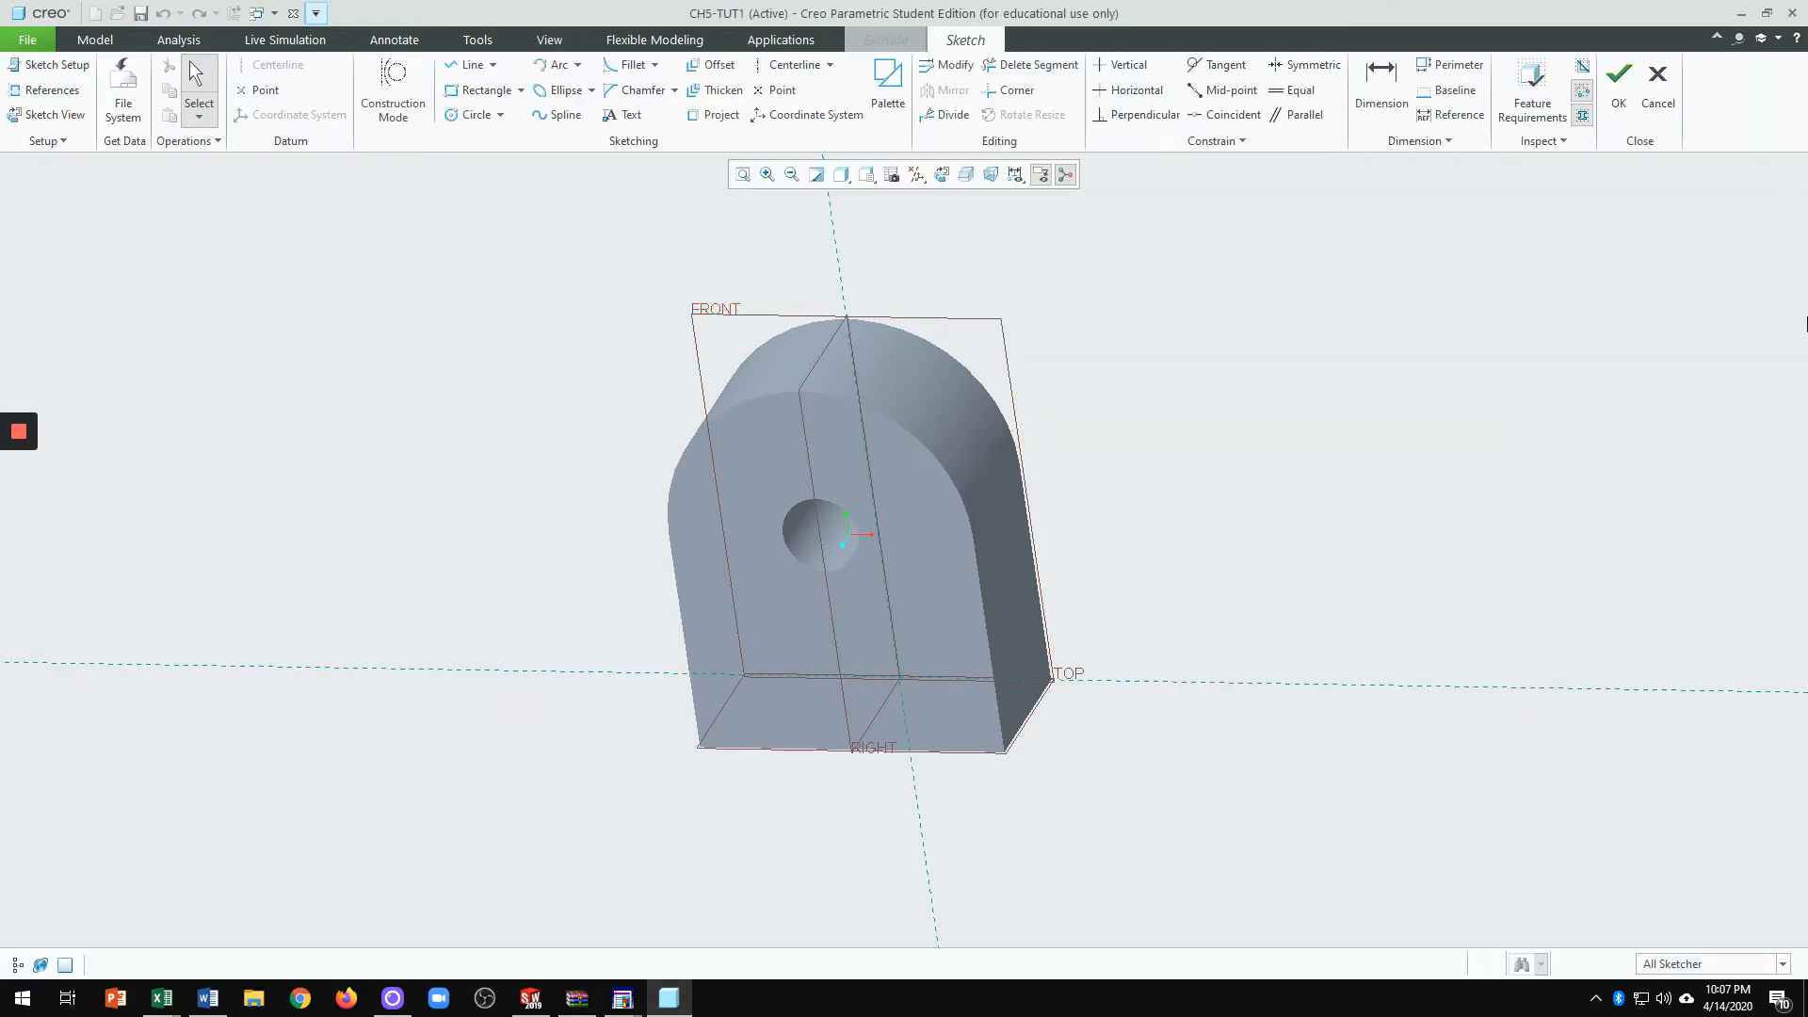
left_click(939, 177)
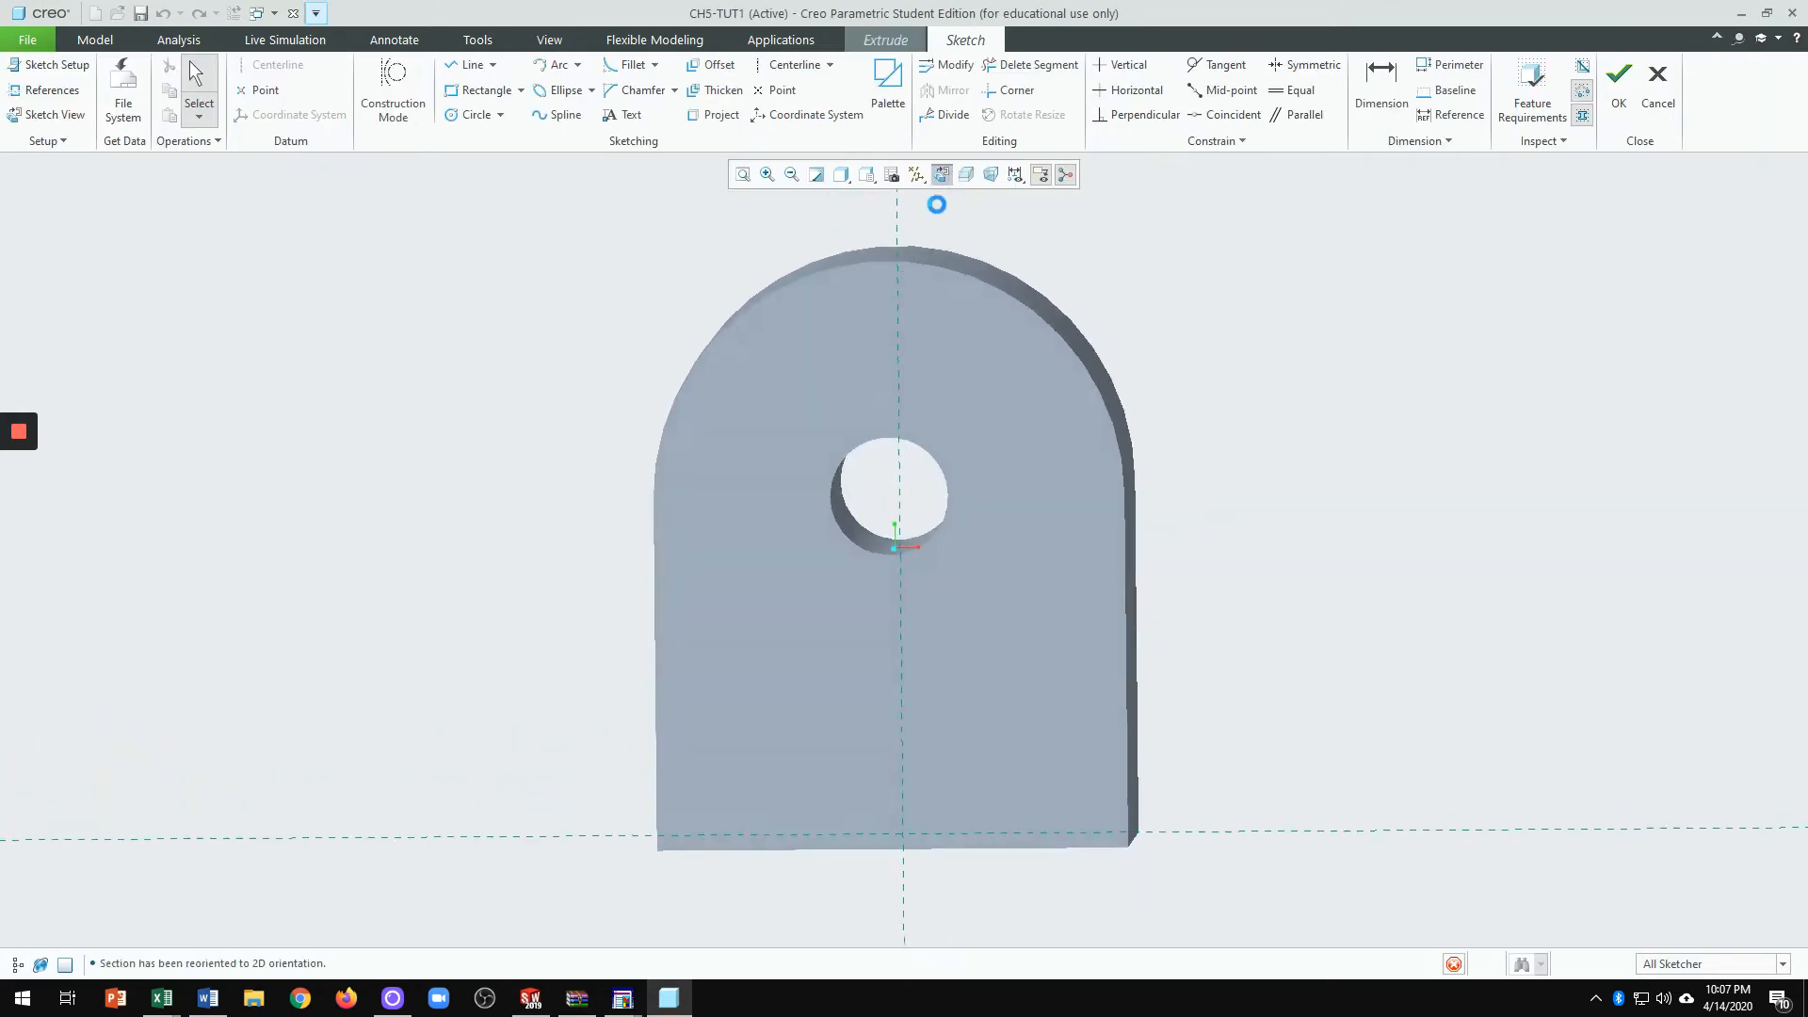
Step: Hide the datum planes and set the display style to No Hidden
left_click(917, 174)
left_click(979, 281)
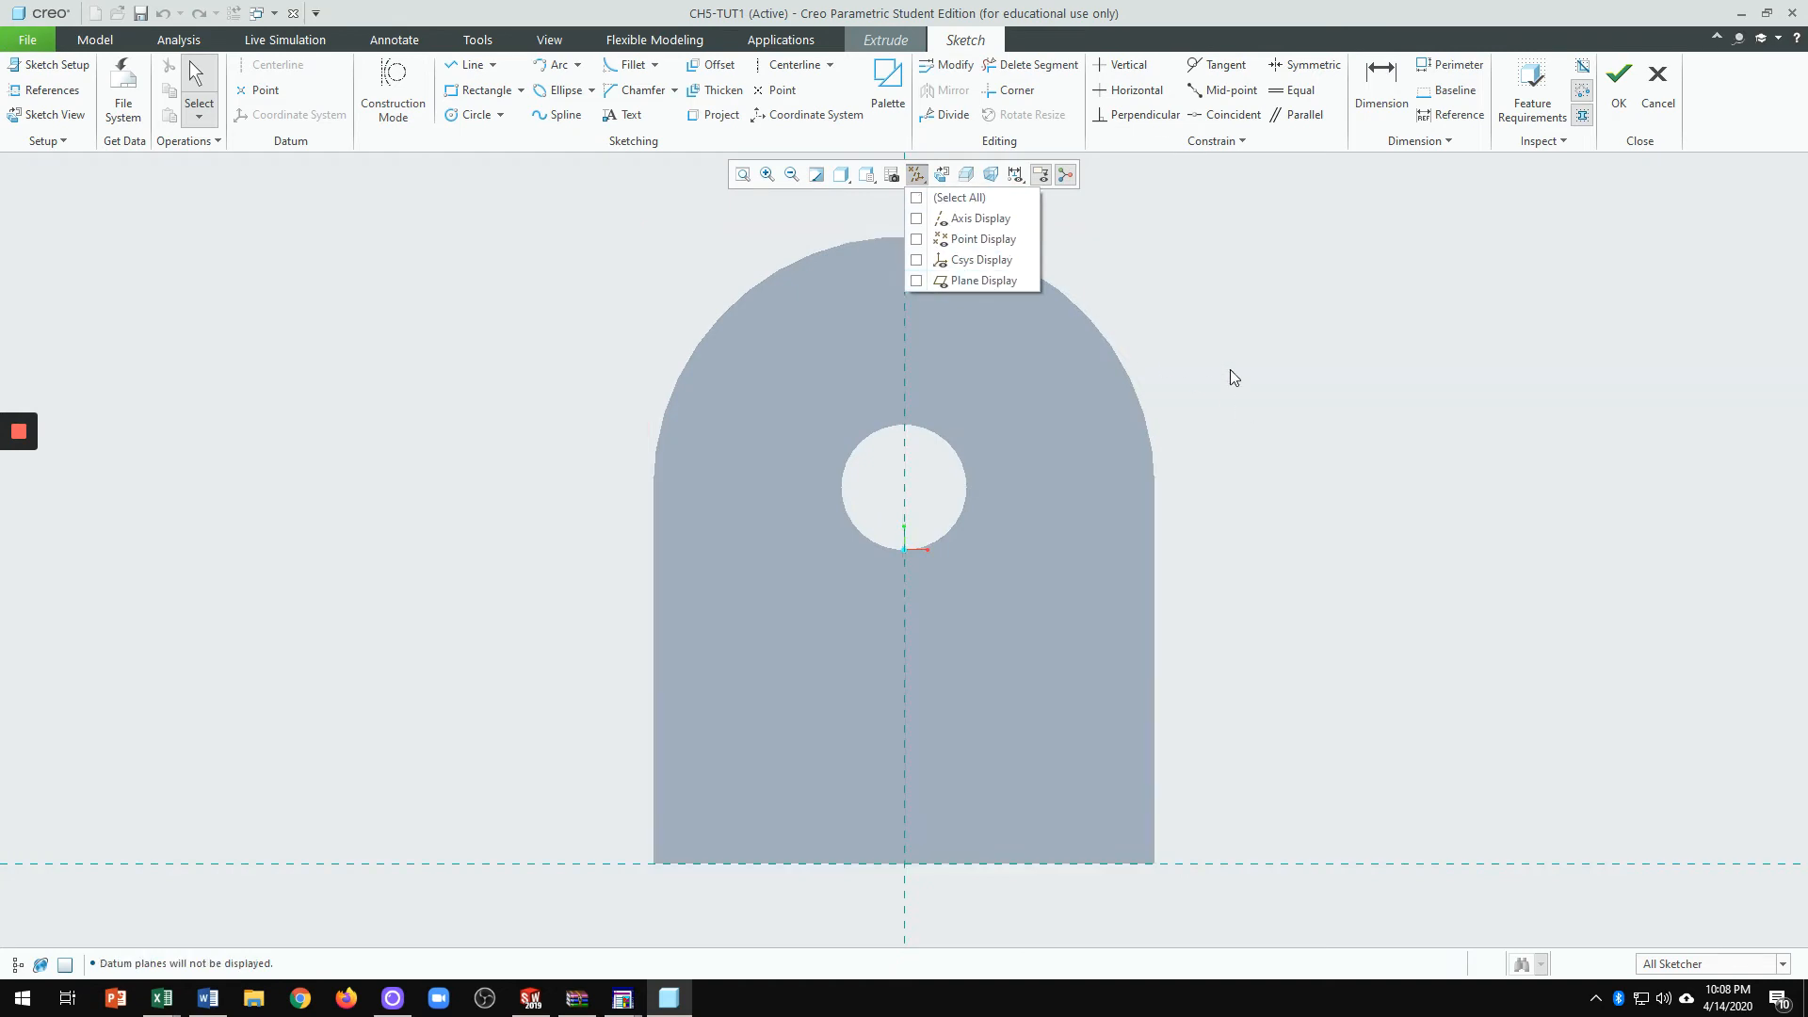
scroll(1345, 466, "up", 4)
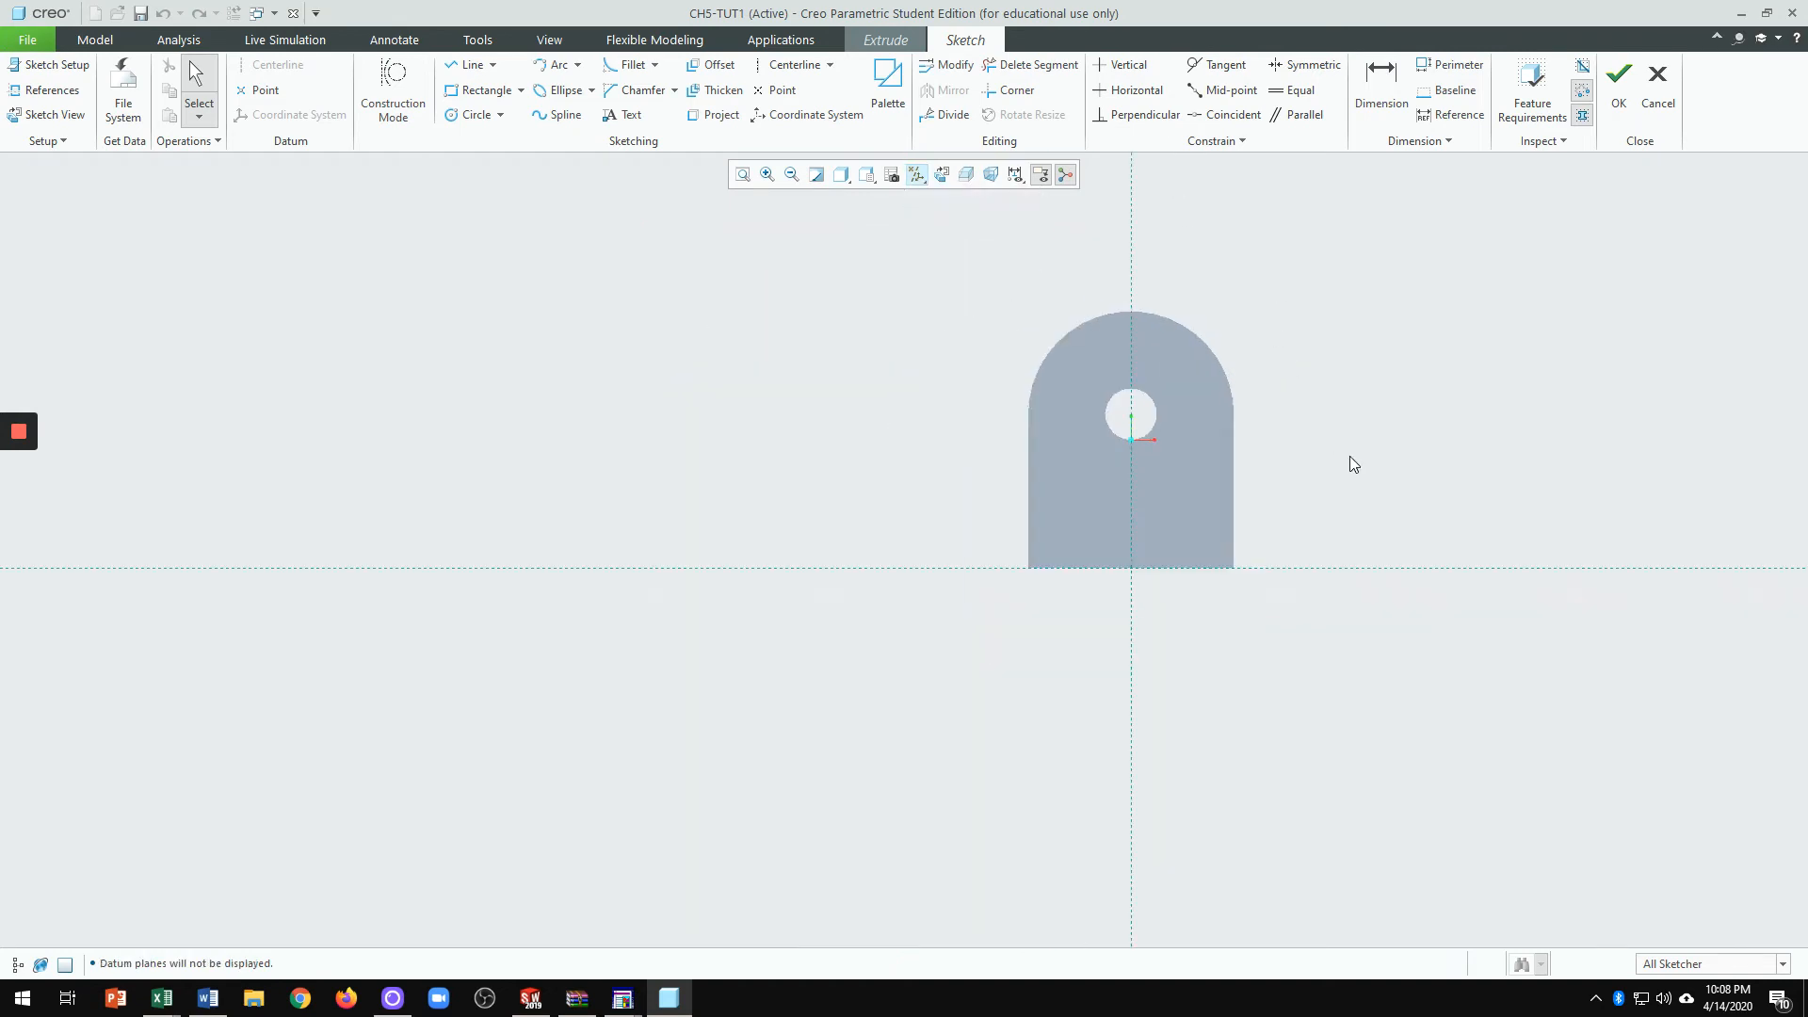
scroll(1361, 470, "down", 2)
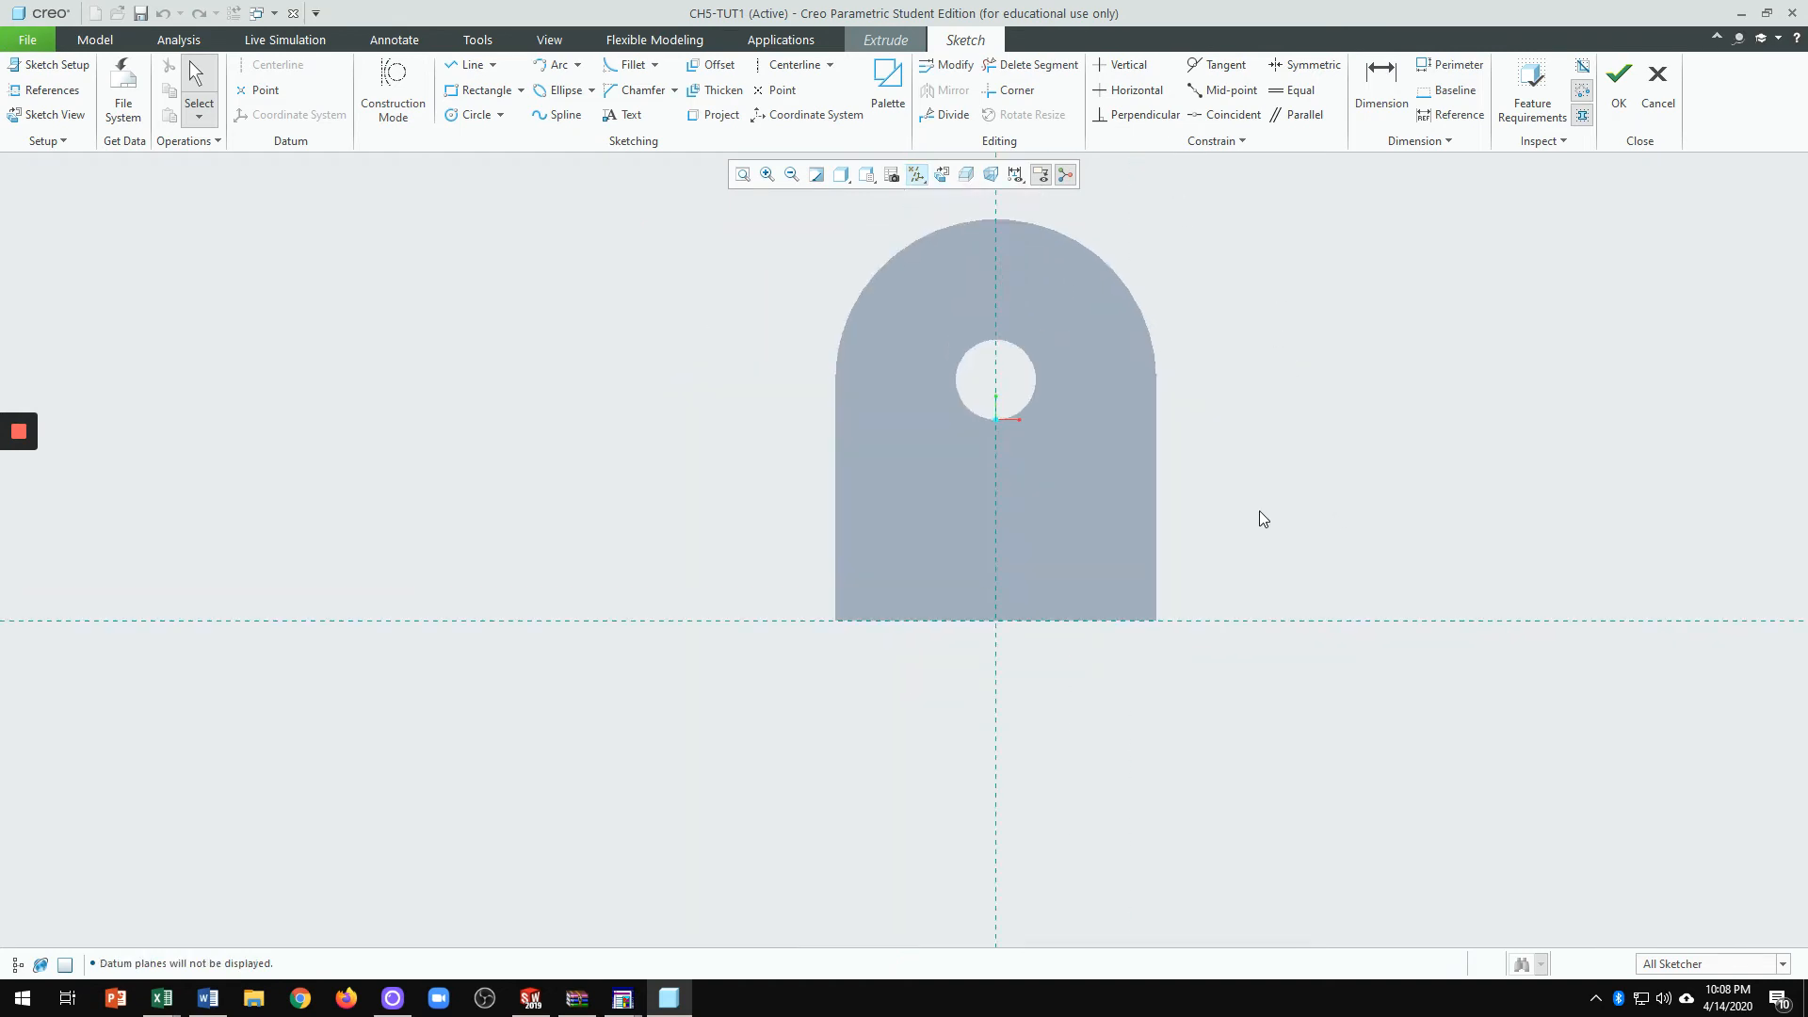
left_click(839, 178)
left_click(866, 261)
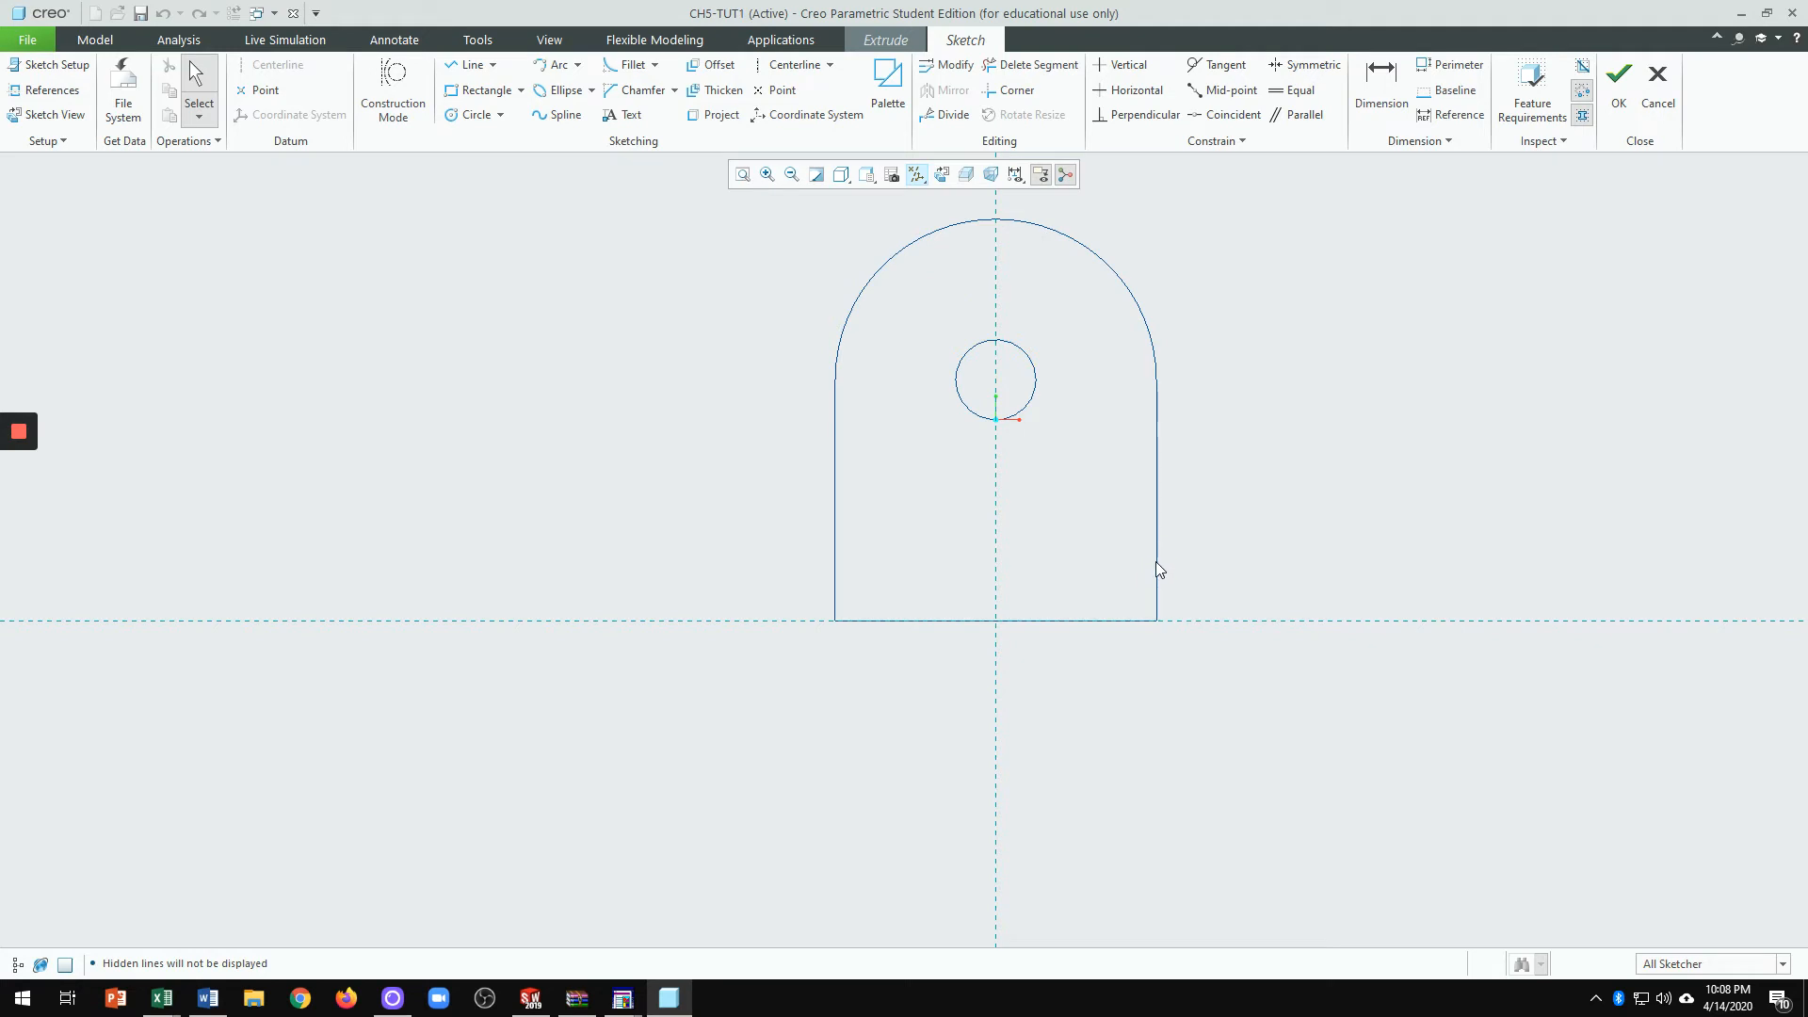
Step: Begin a rectangle at the upright's lower-left corner, then abandon it
left_click(468, 95)
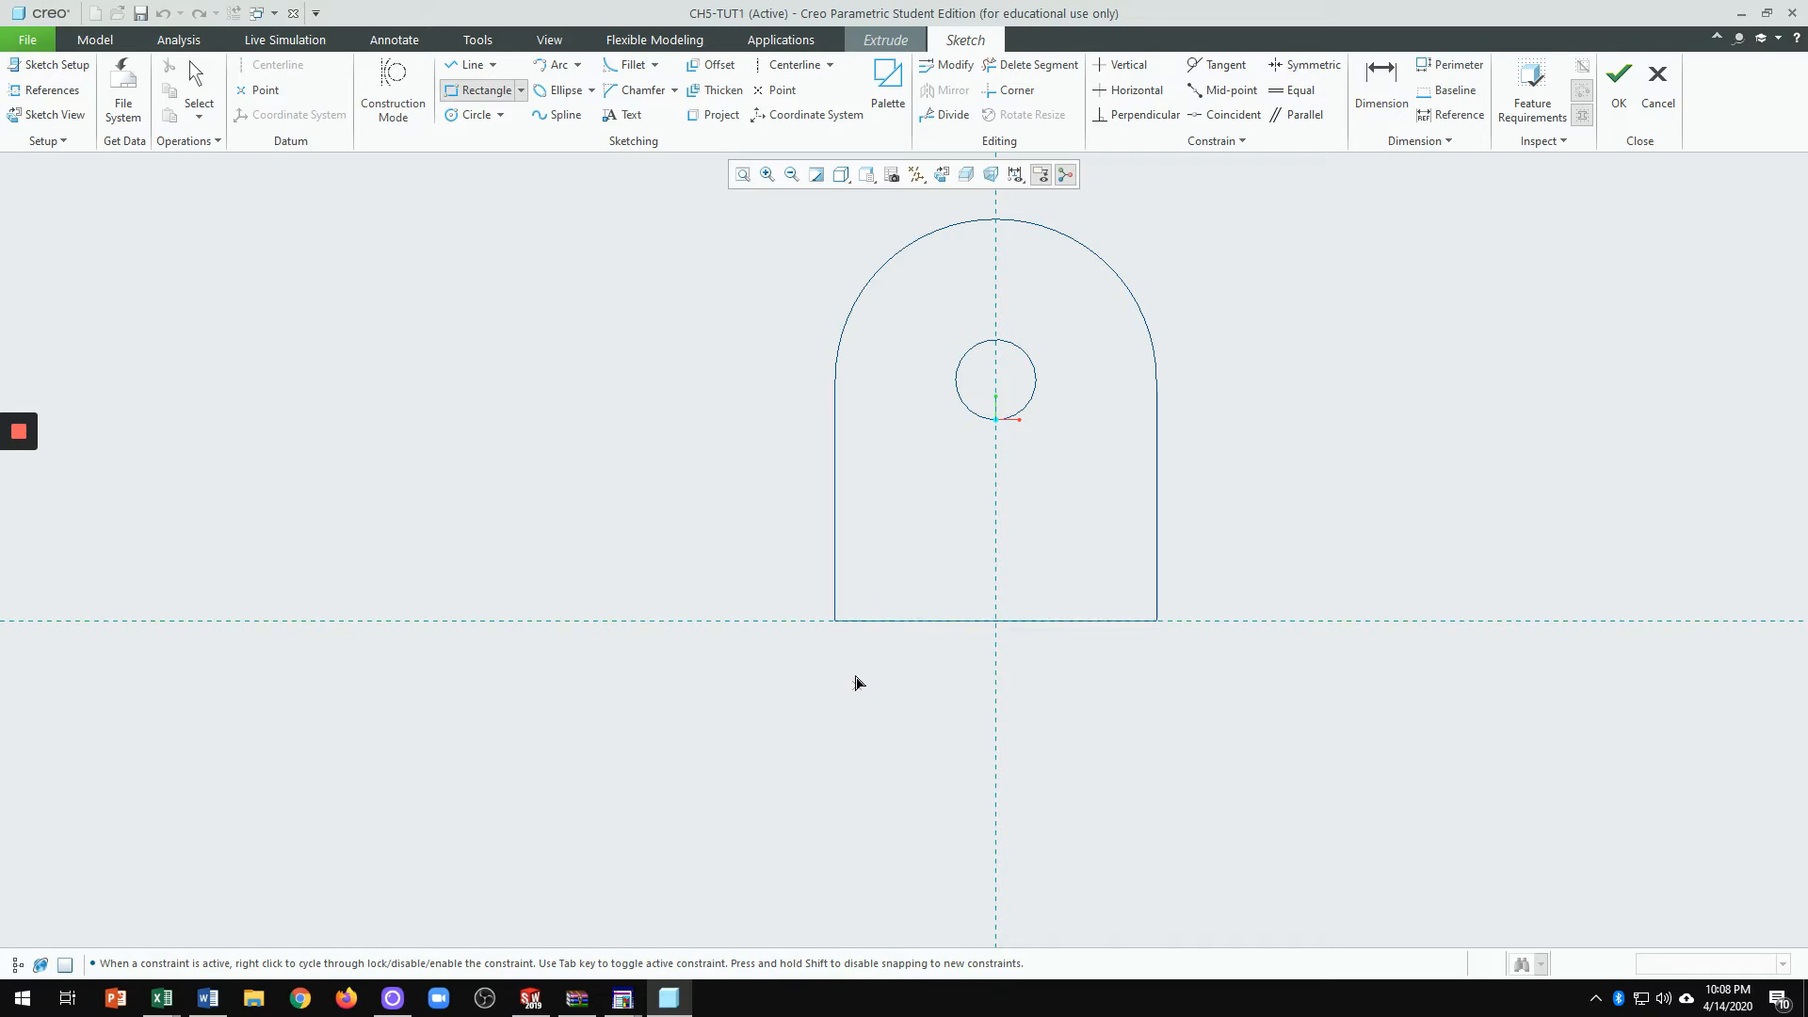
left_click(835, 619)
middle_click(1344, 484)
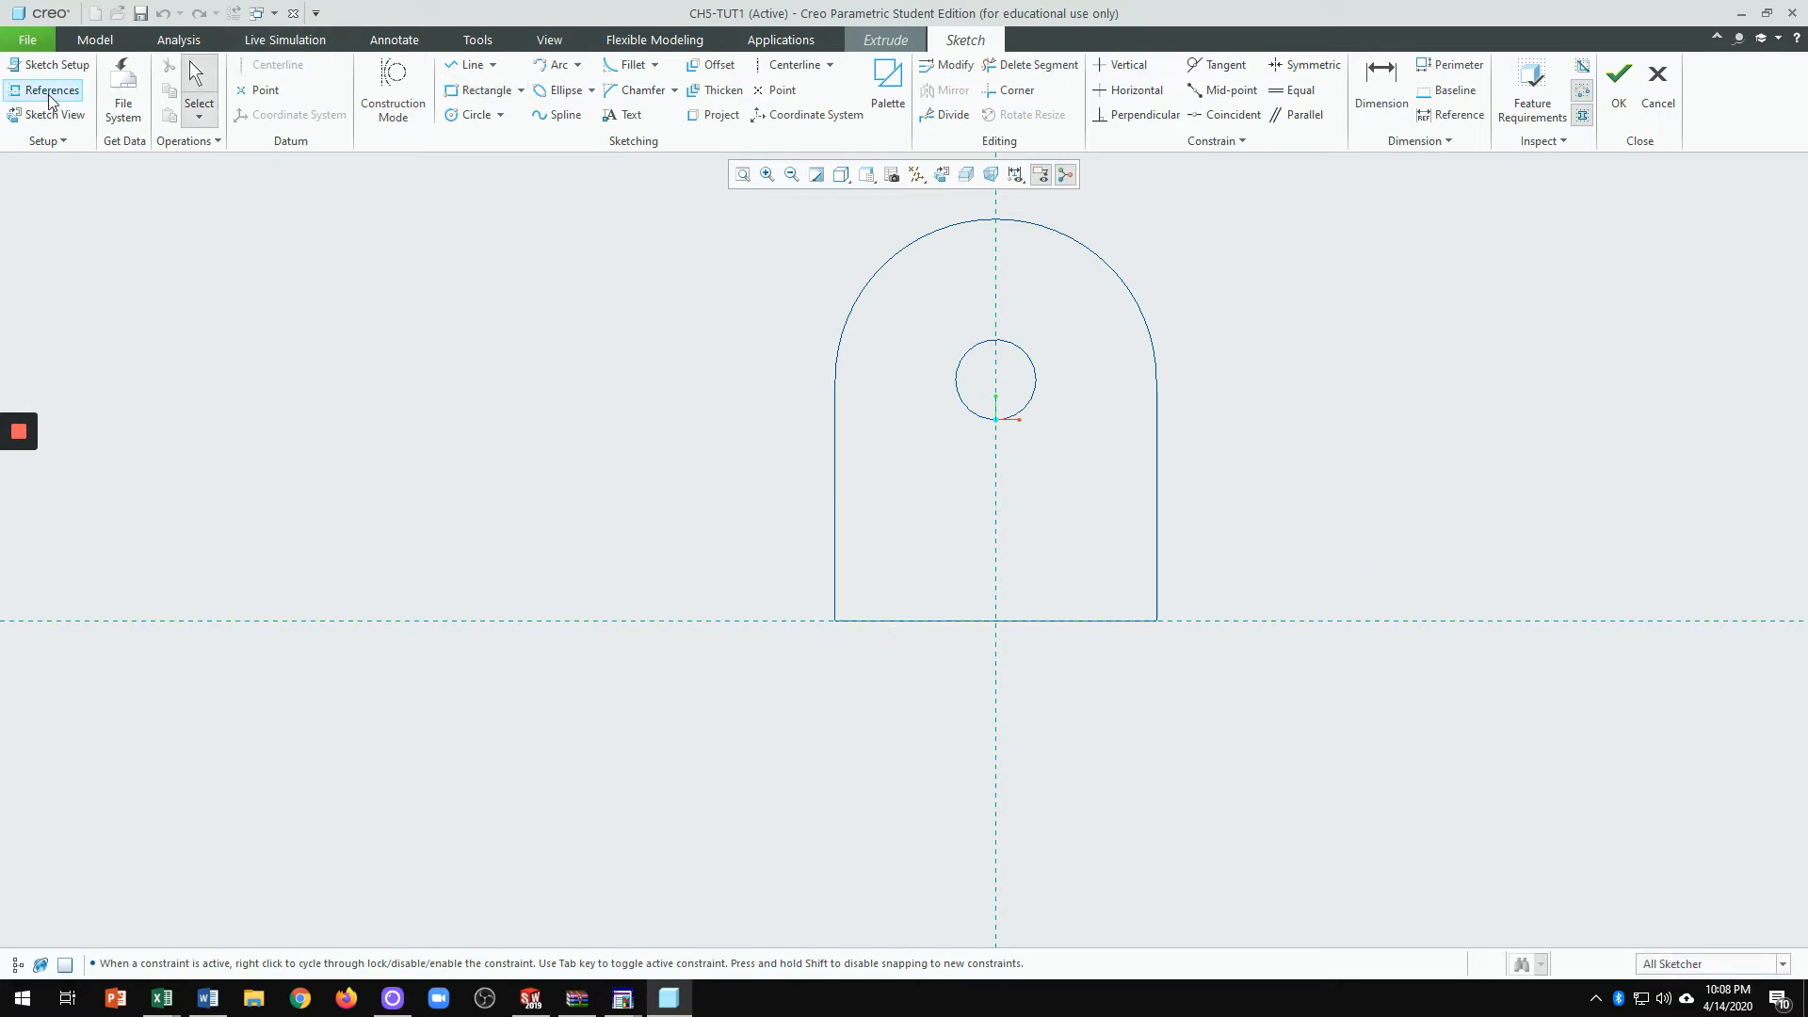
Step: Add the upright's right and left edges as sketch references and solve the sketch
right_click(1422, 386)
left_click(1474, 458)
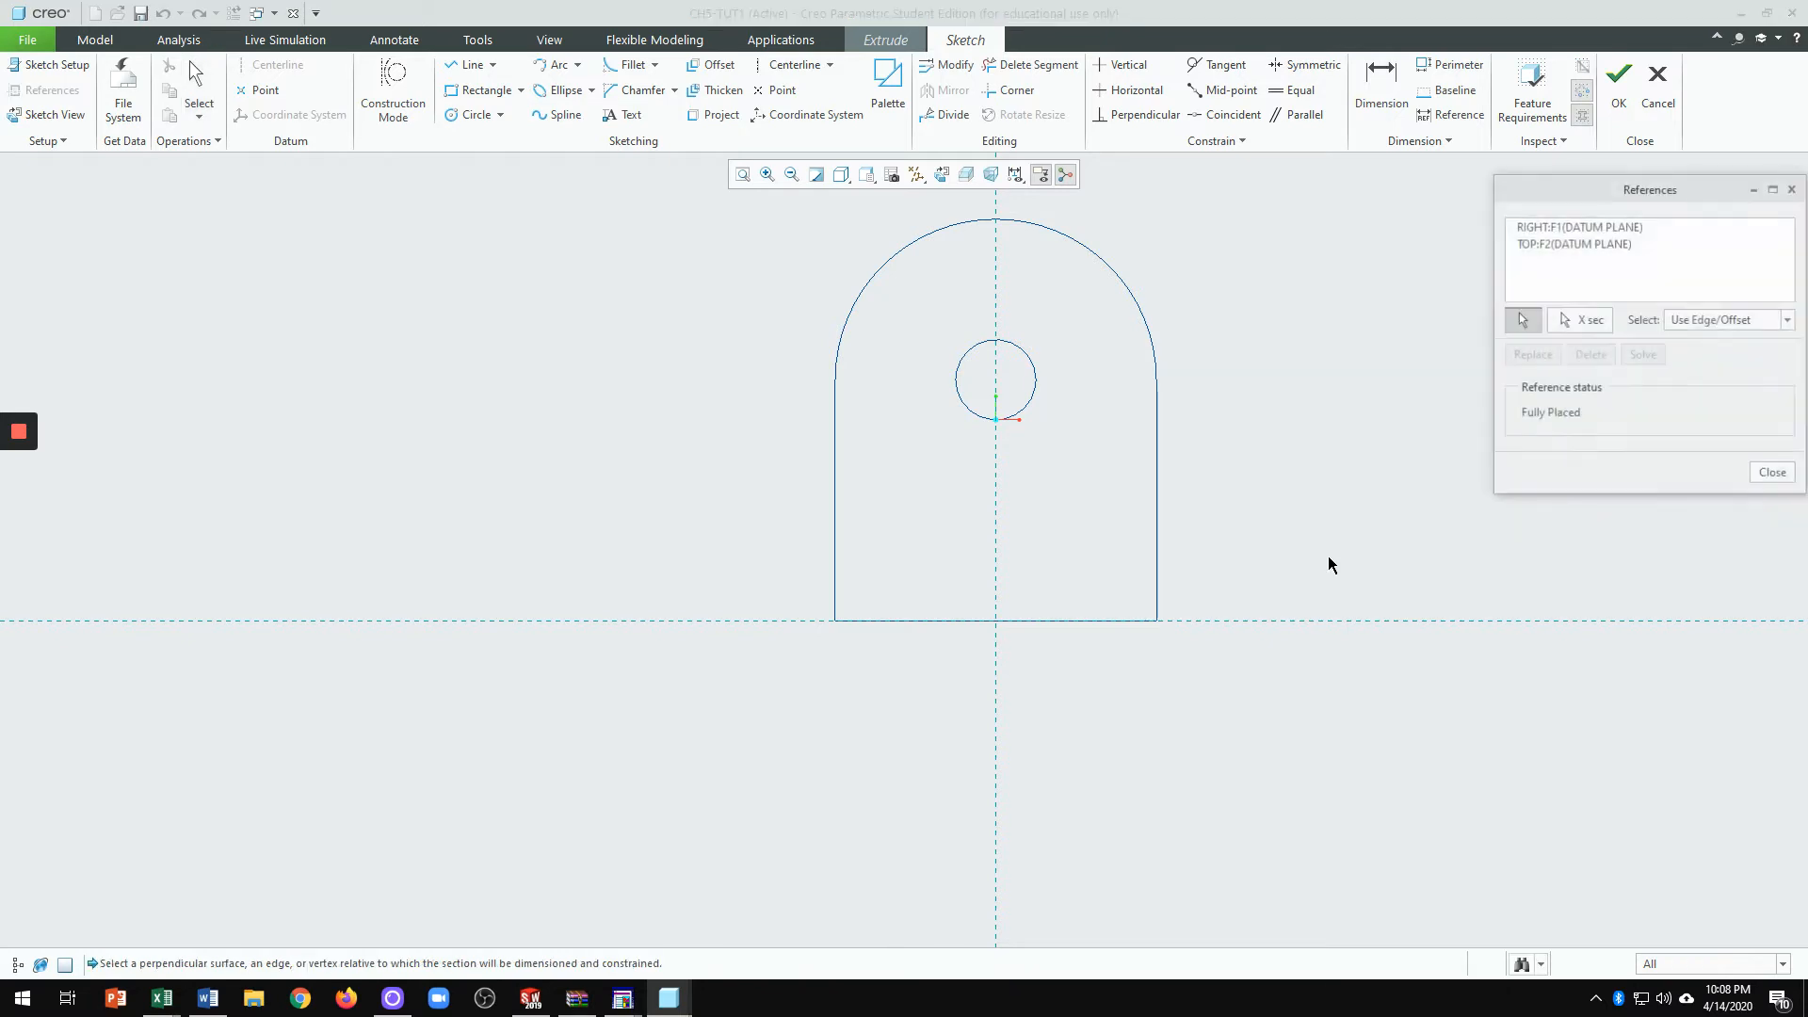
left_click(1156, 560)
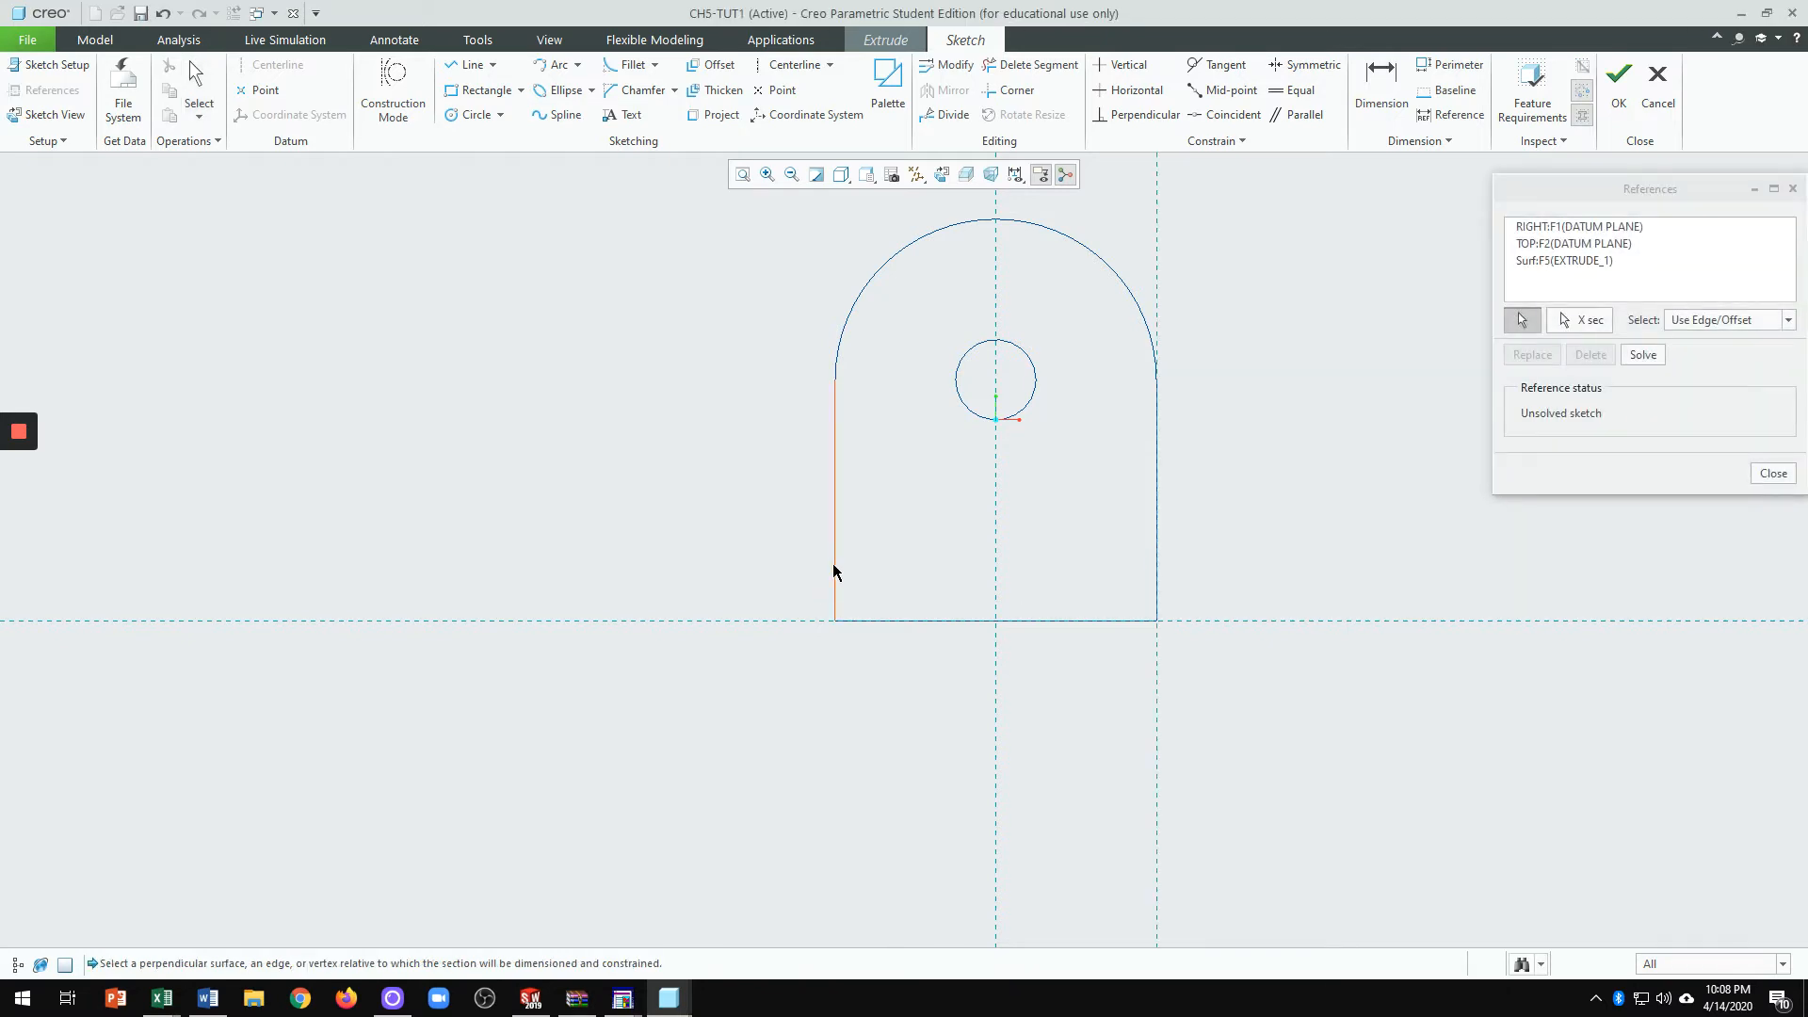
left_click(834, 568)
left_click(1643, 356)
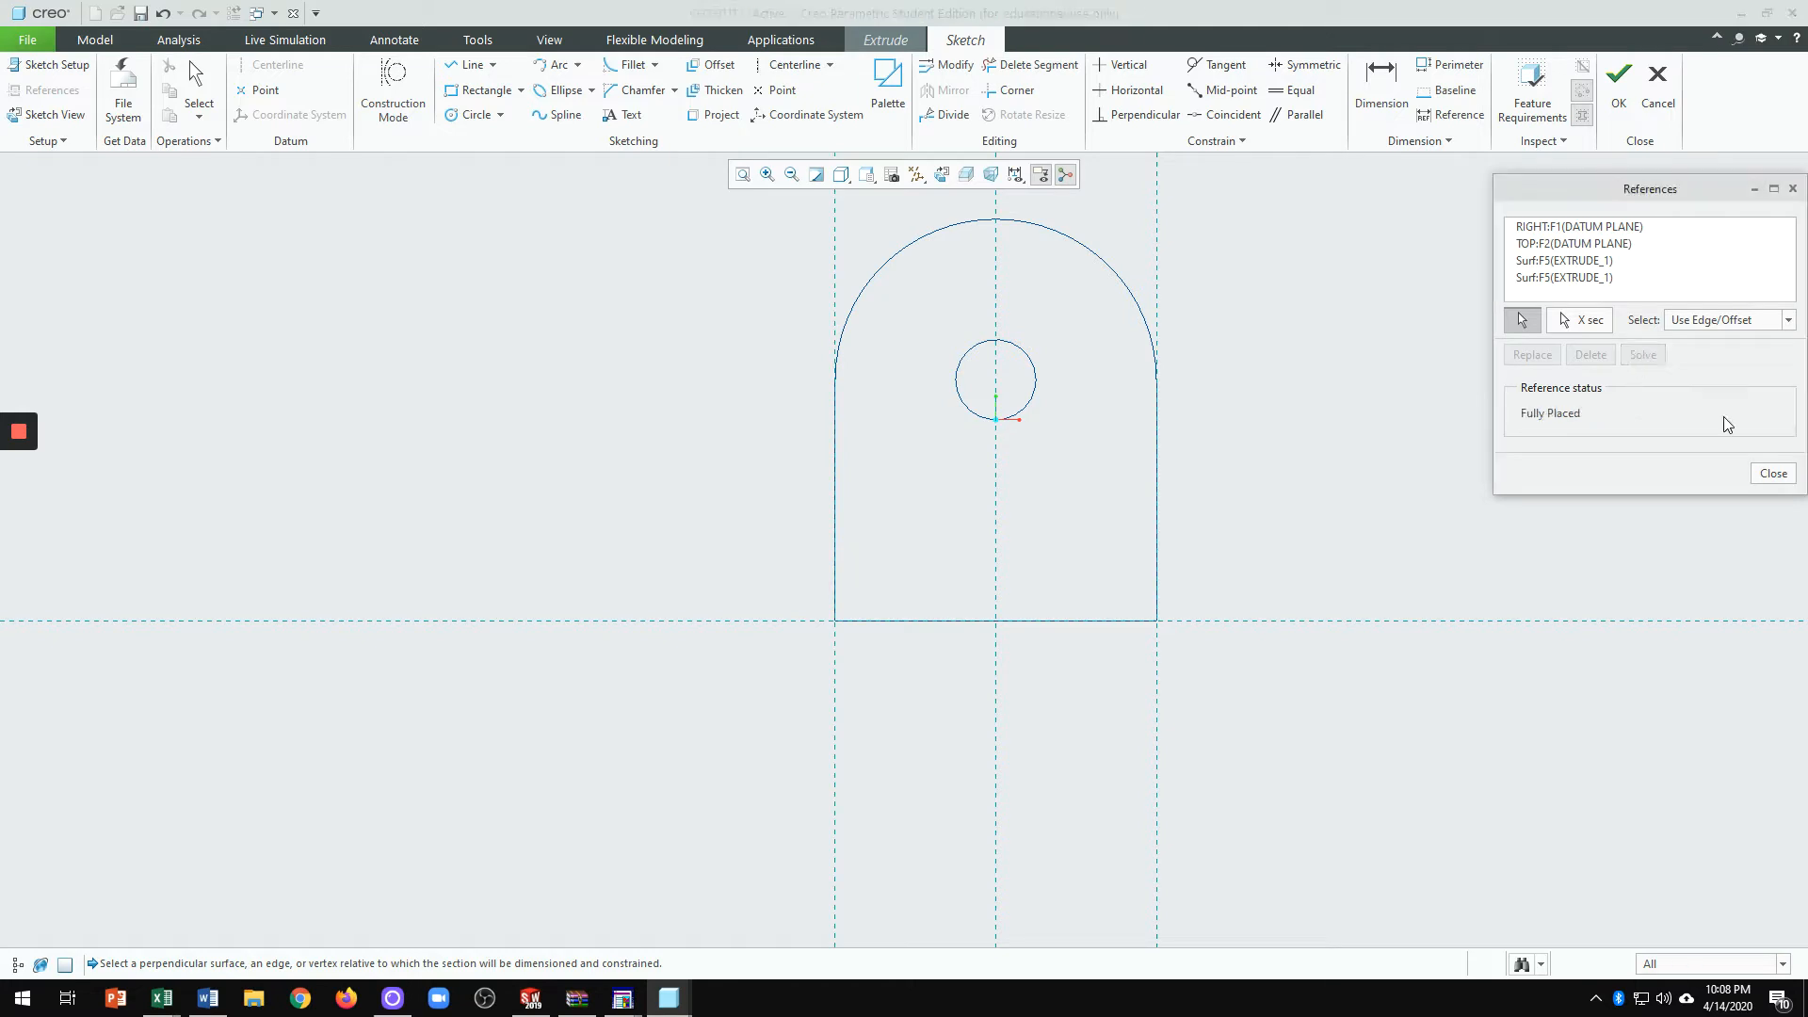
left_click(1774, 473)
left_click(482, 90)
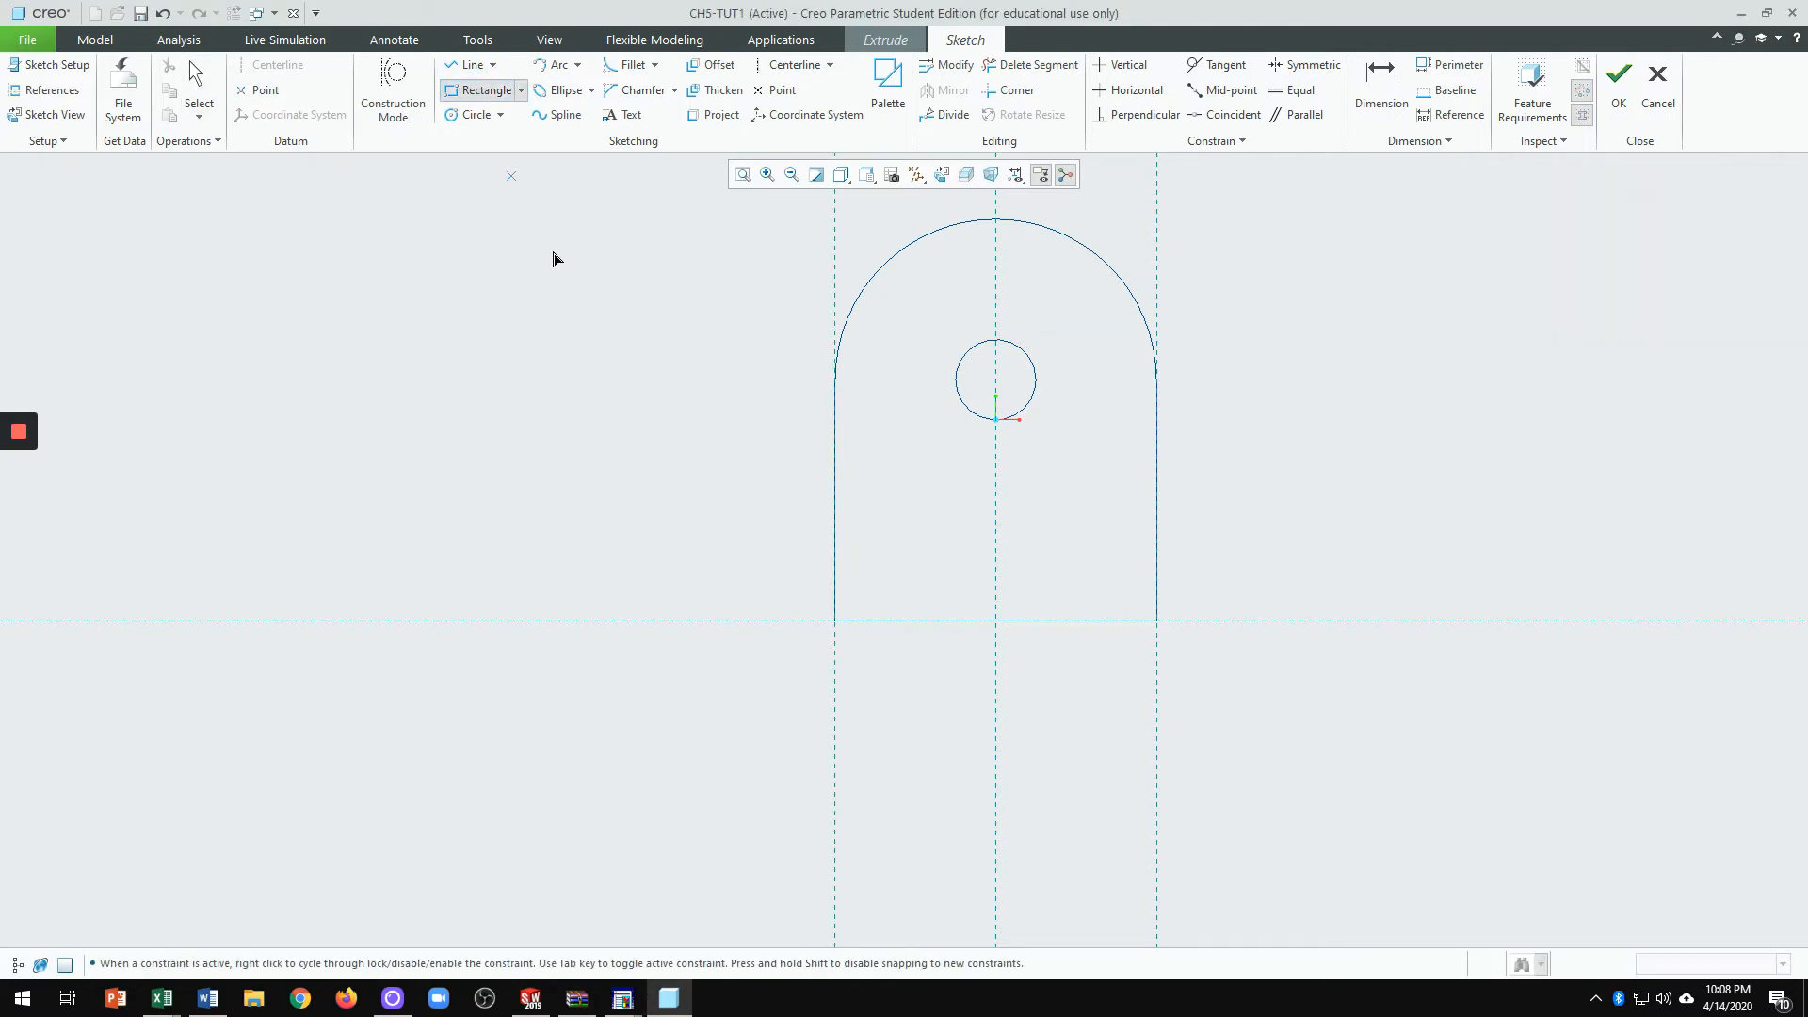
Step: Draw a rectangle below the upright spanning its full width and set its height to 6
left_click(834, 620)
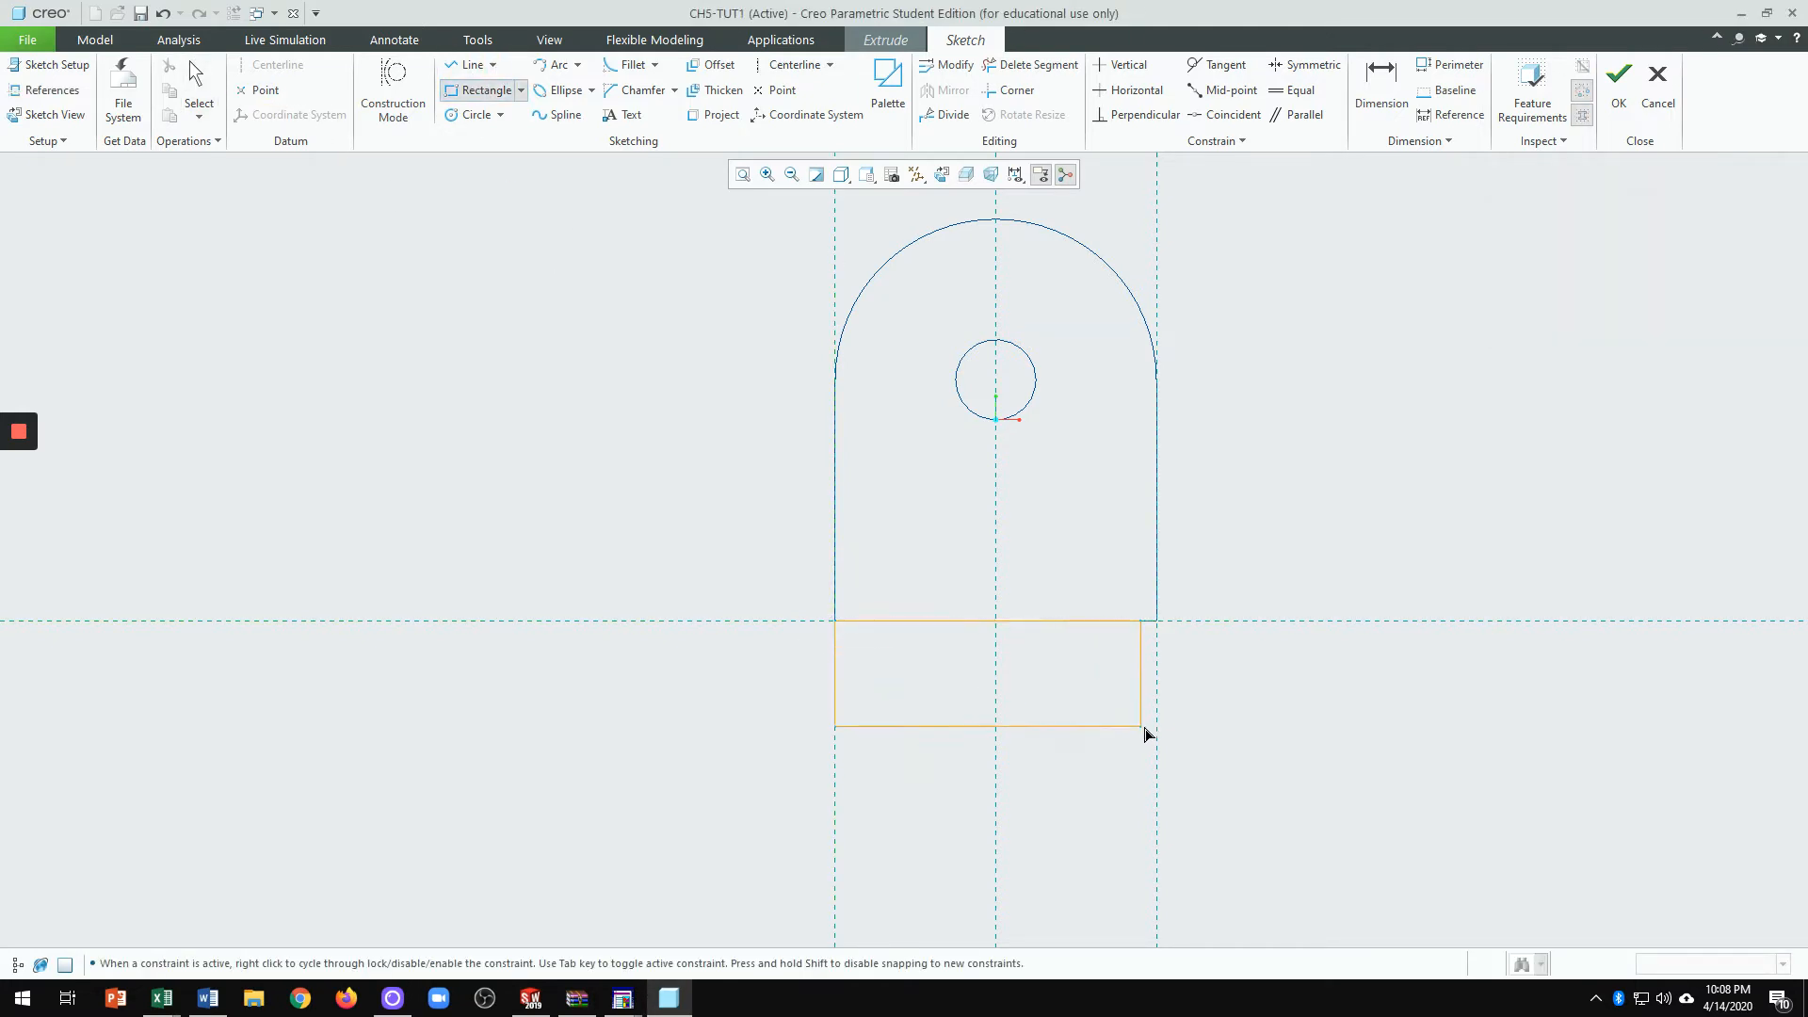
left_click(1159, 732)
middle_click(1272, 720)
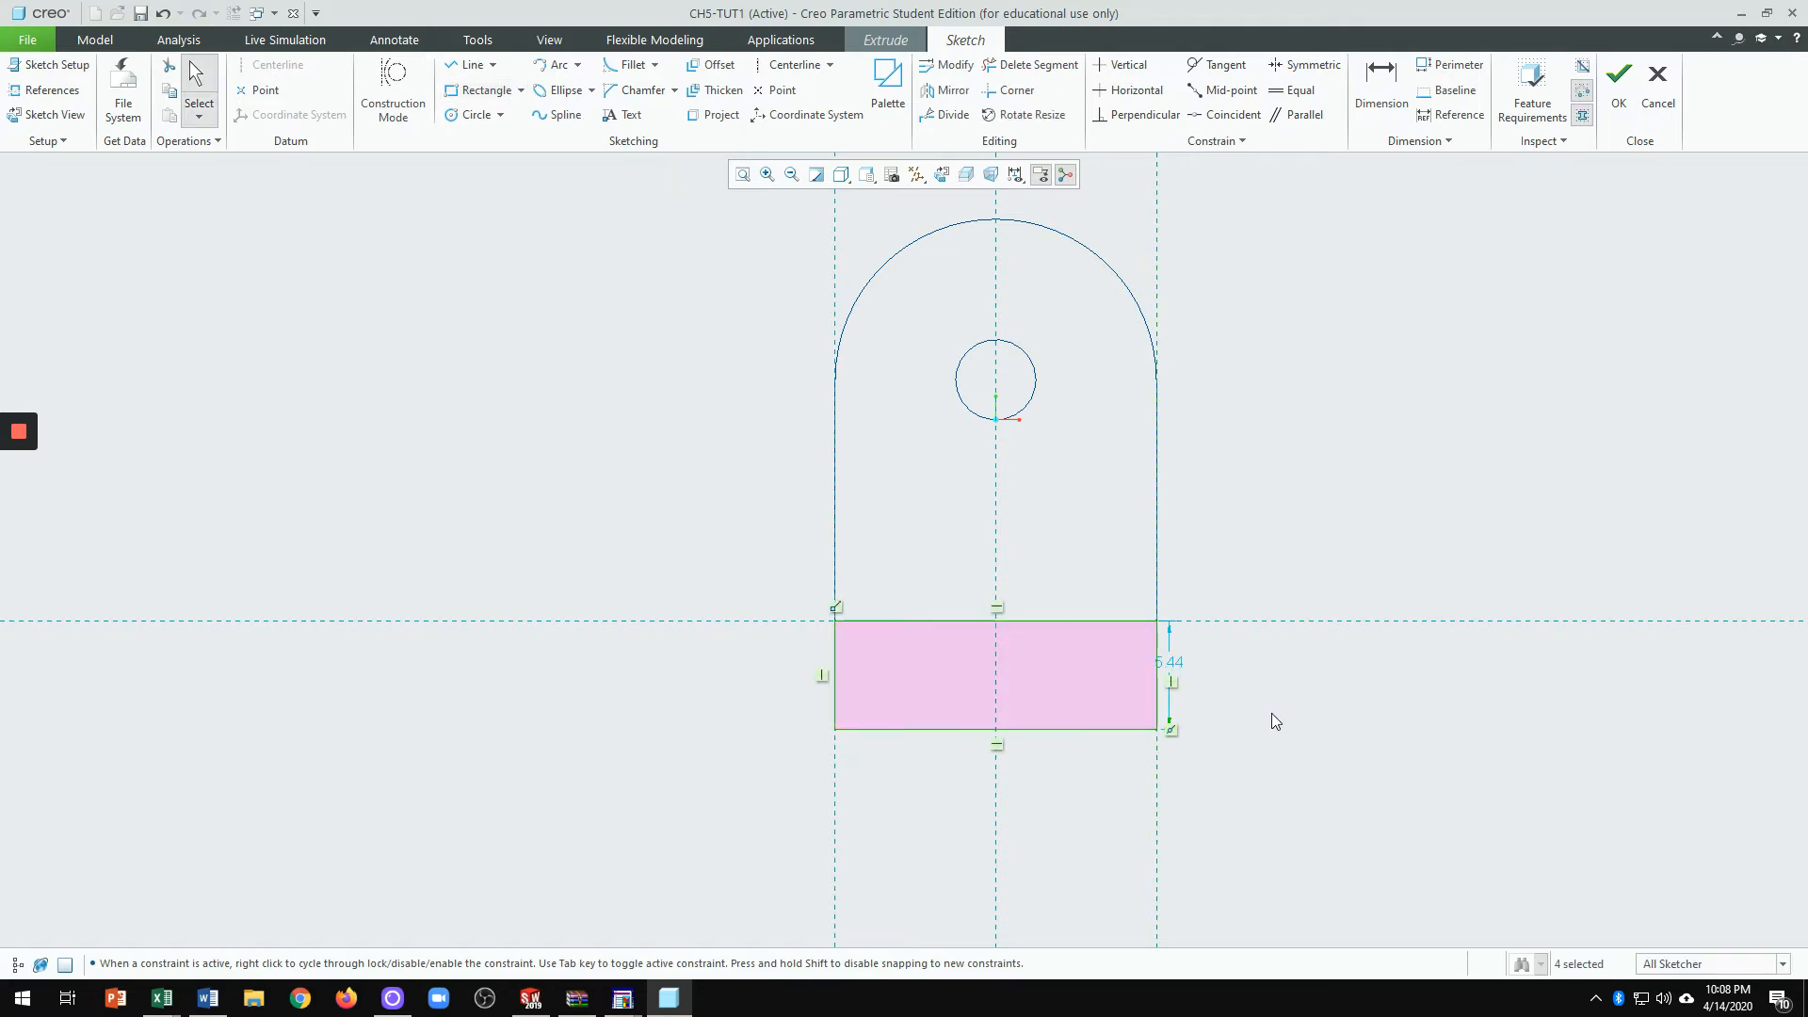
left_click_drag(1175, 664, 1227, 669)
double_click(1227, 669)
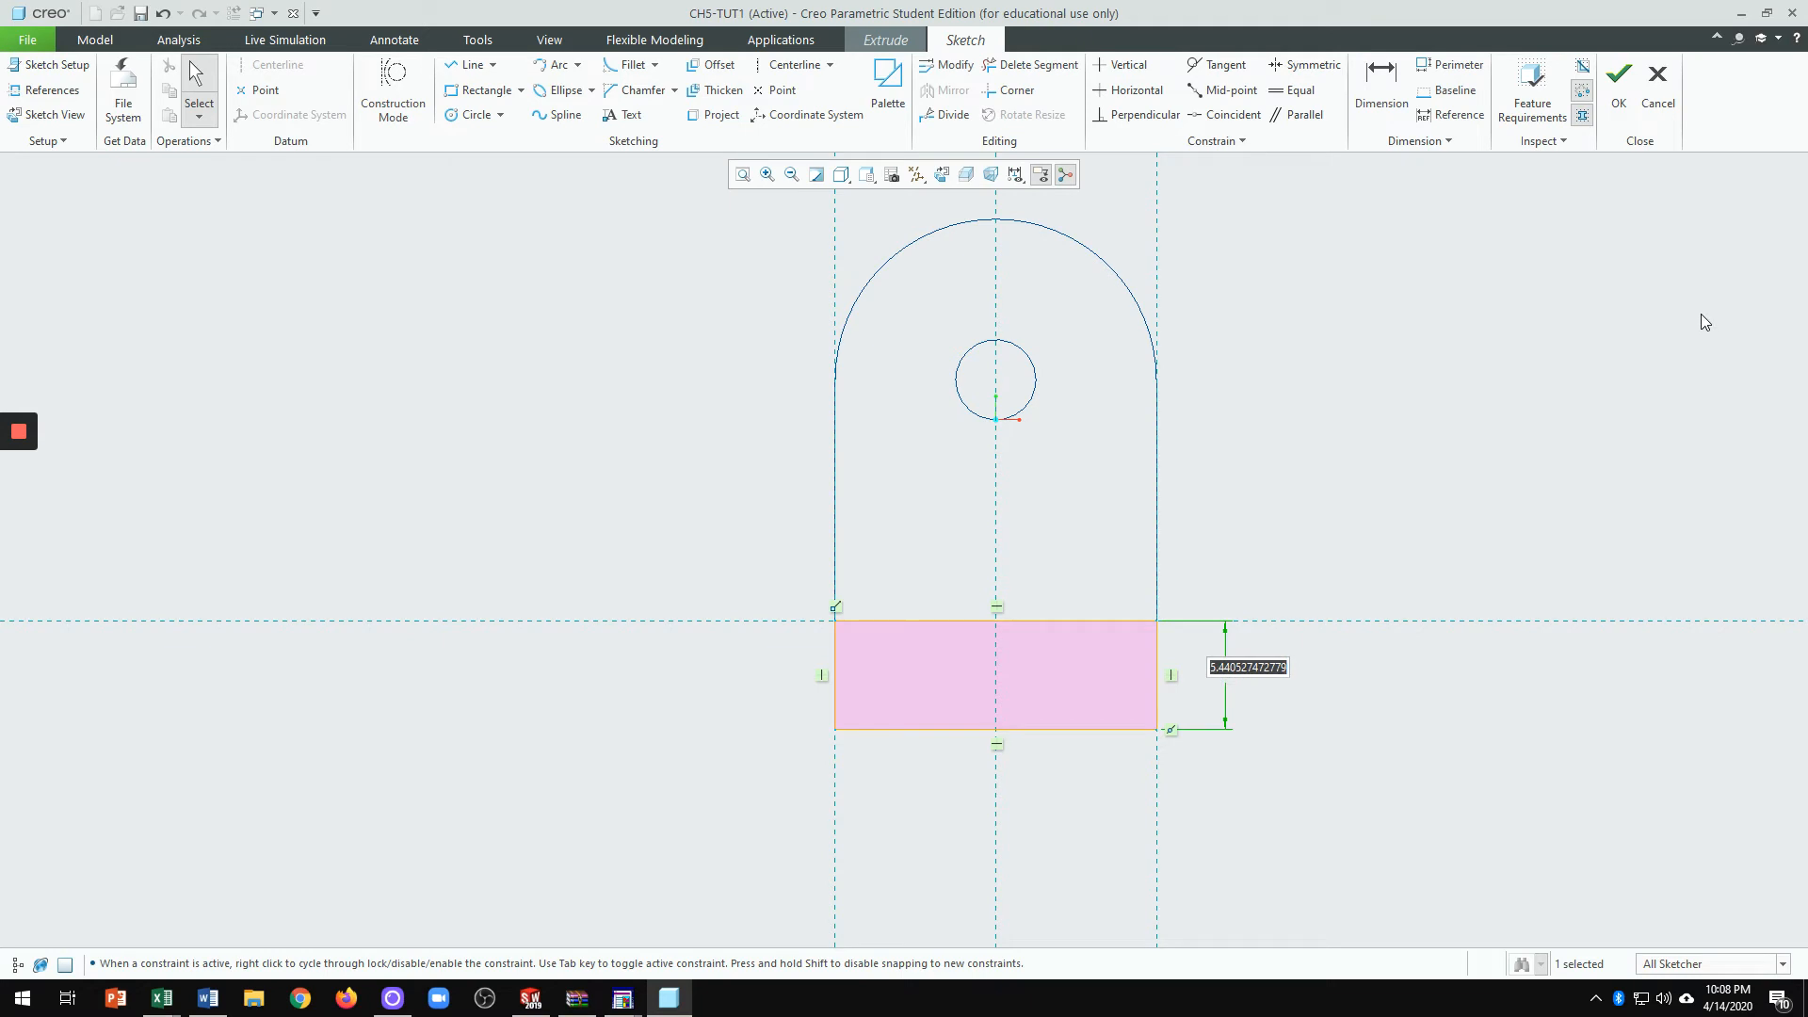
type("6")
key("Return")
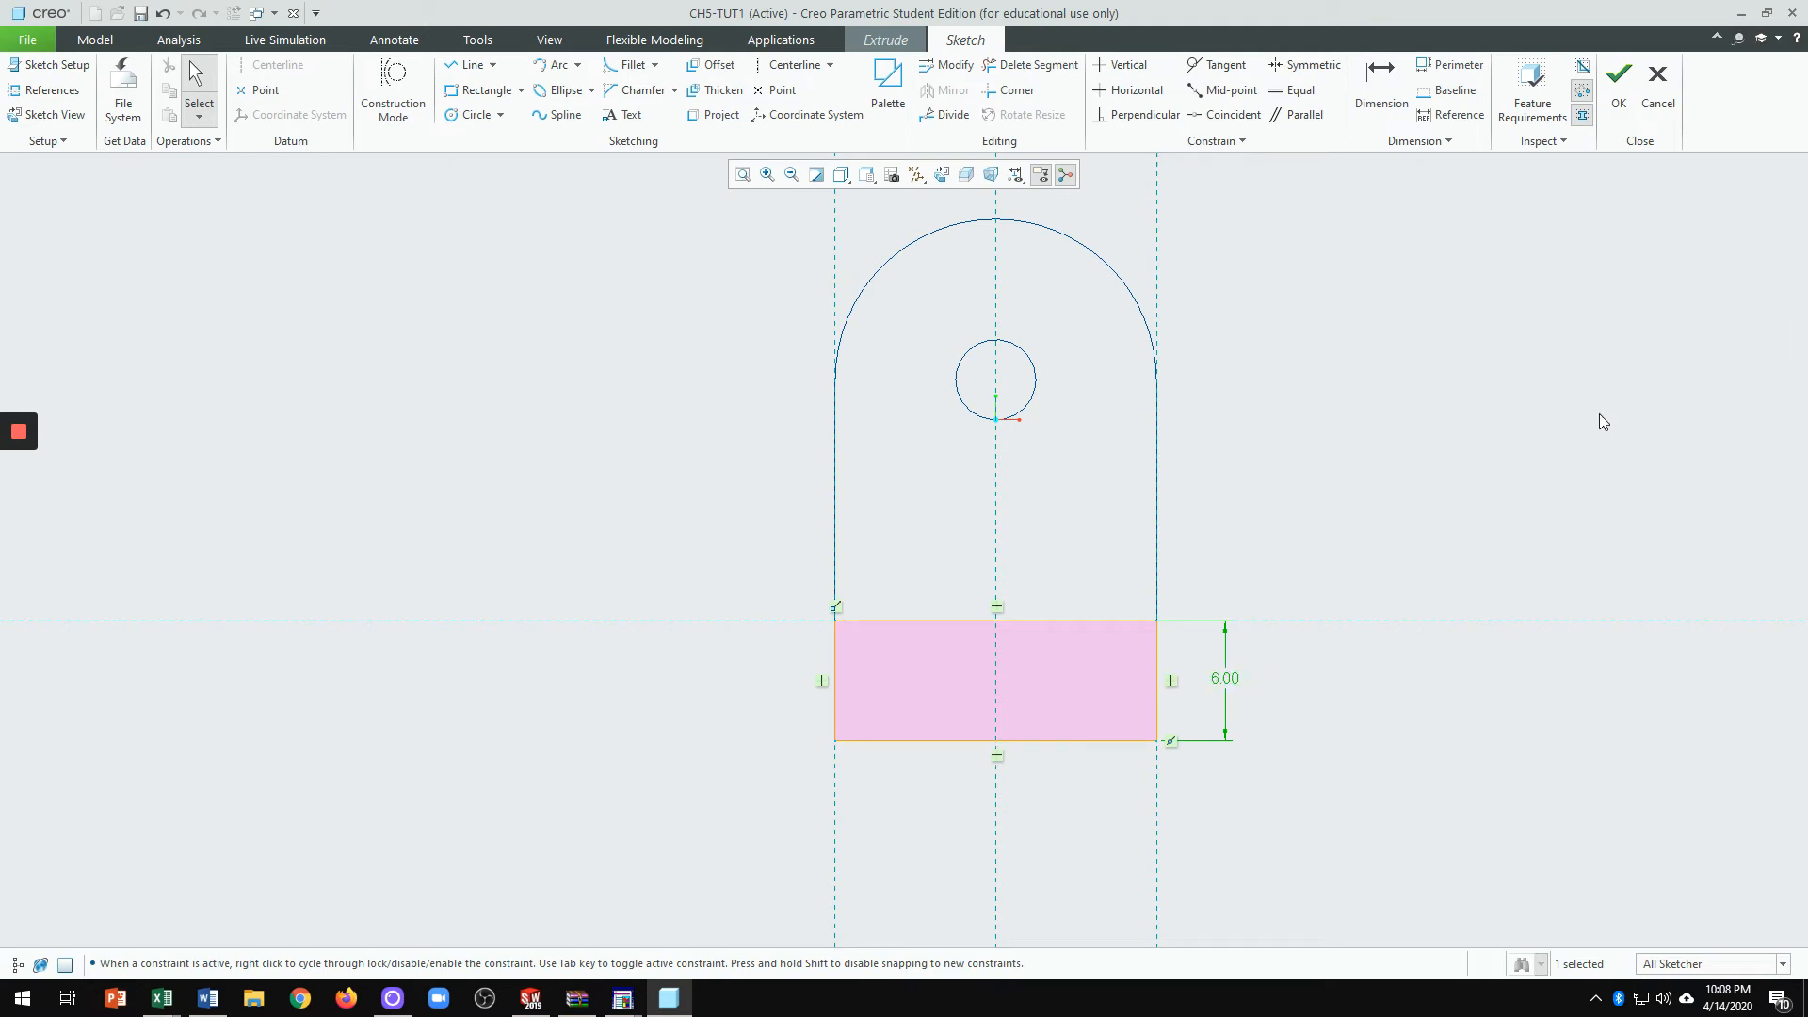
mouse_move(1456, 420)
middle_mouse_down()
mouse_move(1385, 432)
mouse_move(1430, 460)
mouse_move(1381, 455)
mouse_move(1332, 497)
mouse_move(1410, 473)
mouse_move(1394, 504)
middle_mouse_up()
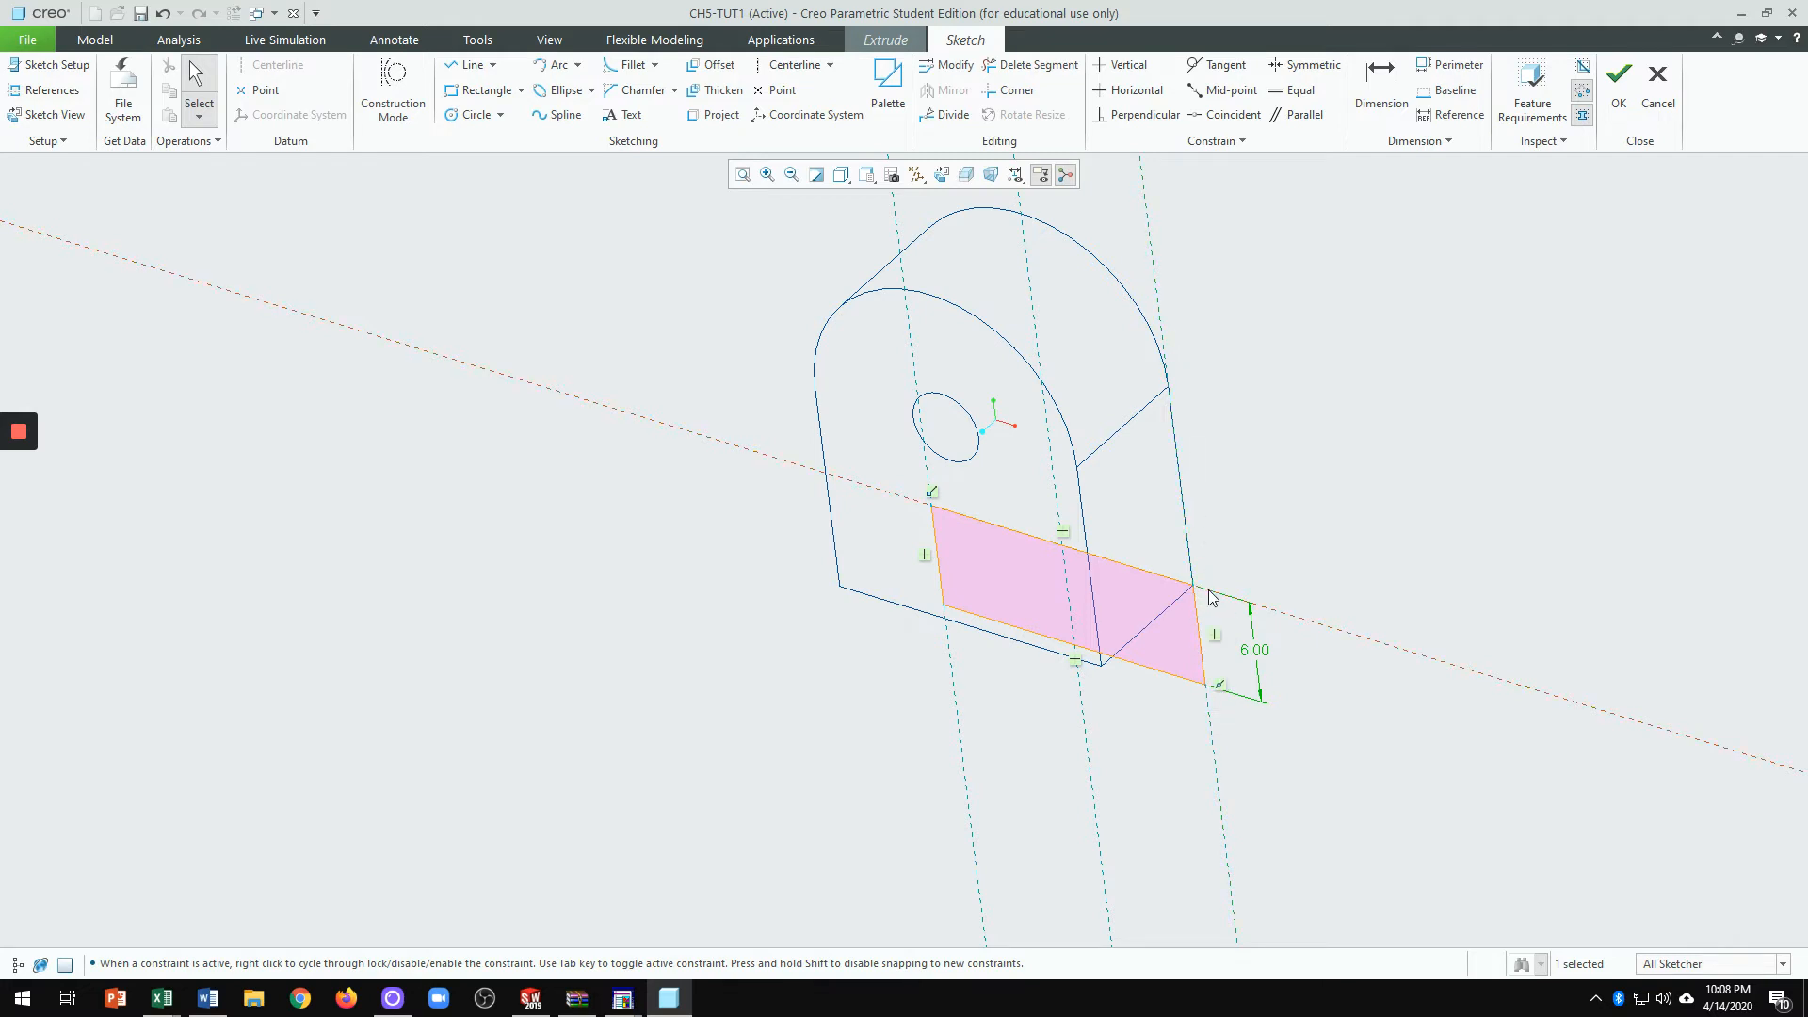
Step: Switch the model display to Shading and orbit to a rotated isometric view
middle_click_drag(1212, 598, 1129, 287)
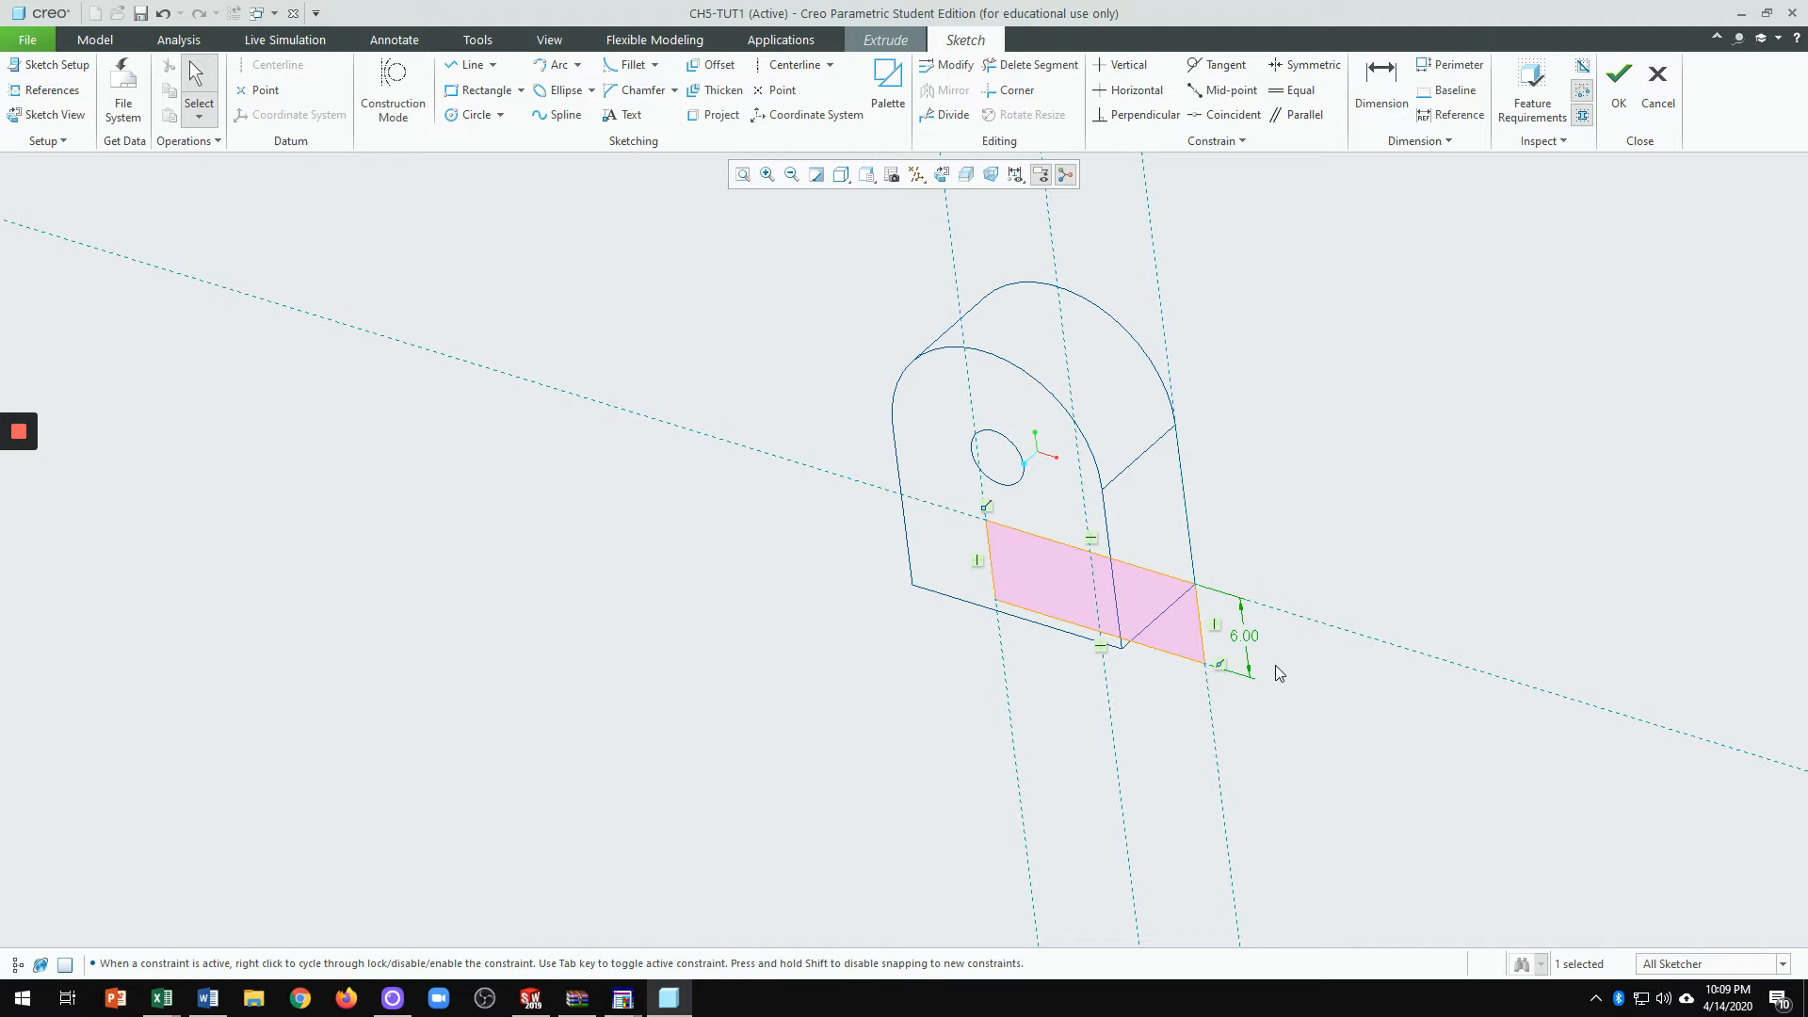
left_click(843, 176)
left_click(868, 238)
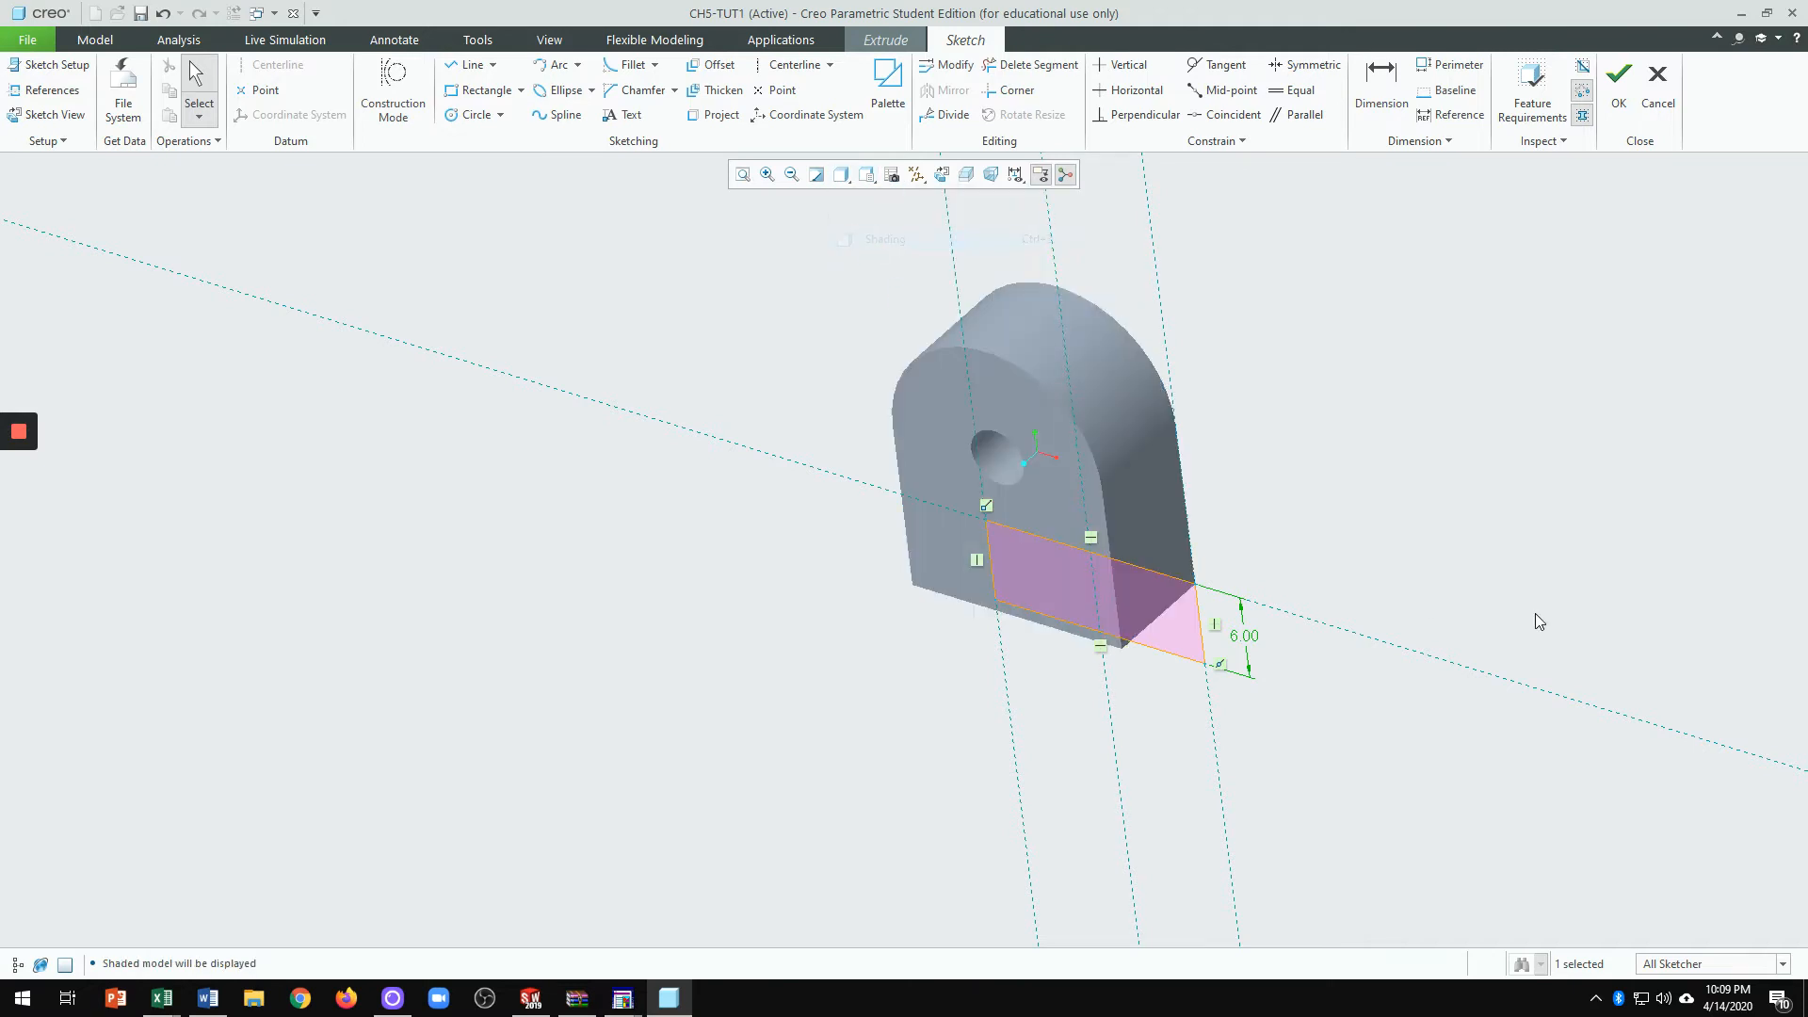
mouse_move(1431, 505)
middle_mouse_down()
mouse_move(1461, 408)
mouse_move(1425, 468)
mouse_move(1417, 440)
mouse_move(1396, 493)
mouse_move(1328, 517)
mouse_move(1409, 492)
mouse_move(1441, 438)
mouse_move(1388, 489)
mouse_move(1465, 355)
mouse_move(1342, 521)
mouse_move(1353, 537)
mouse_move(1473, 443)
mouse_move(1445, 415)
mouse_move(1352, 454)
mouse_move(1409, 496)
mouse_move(1432, 468)
mouse_move(1365, 496)
mouse_move(1433, 472)
middle_mouse_up()
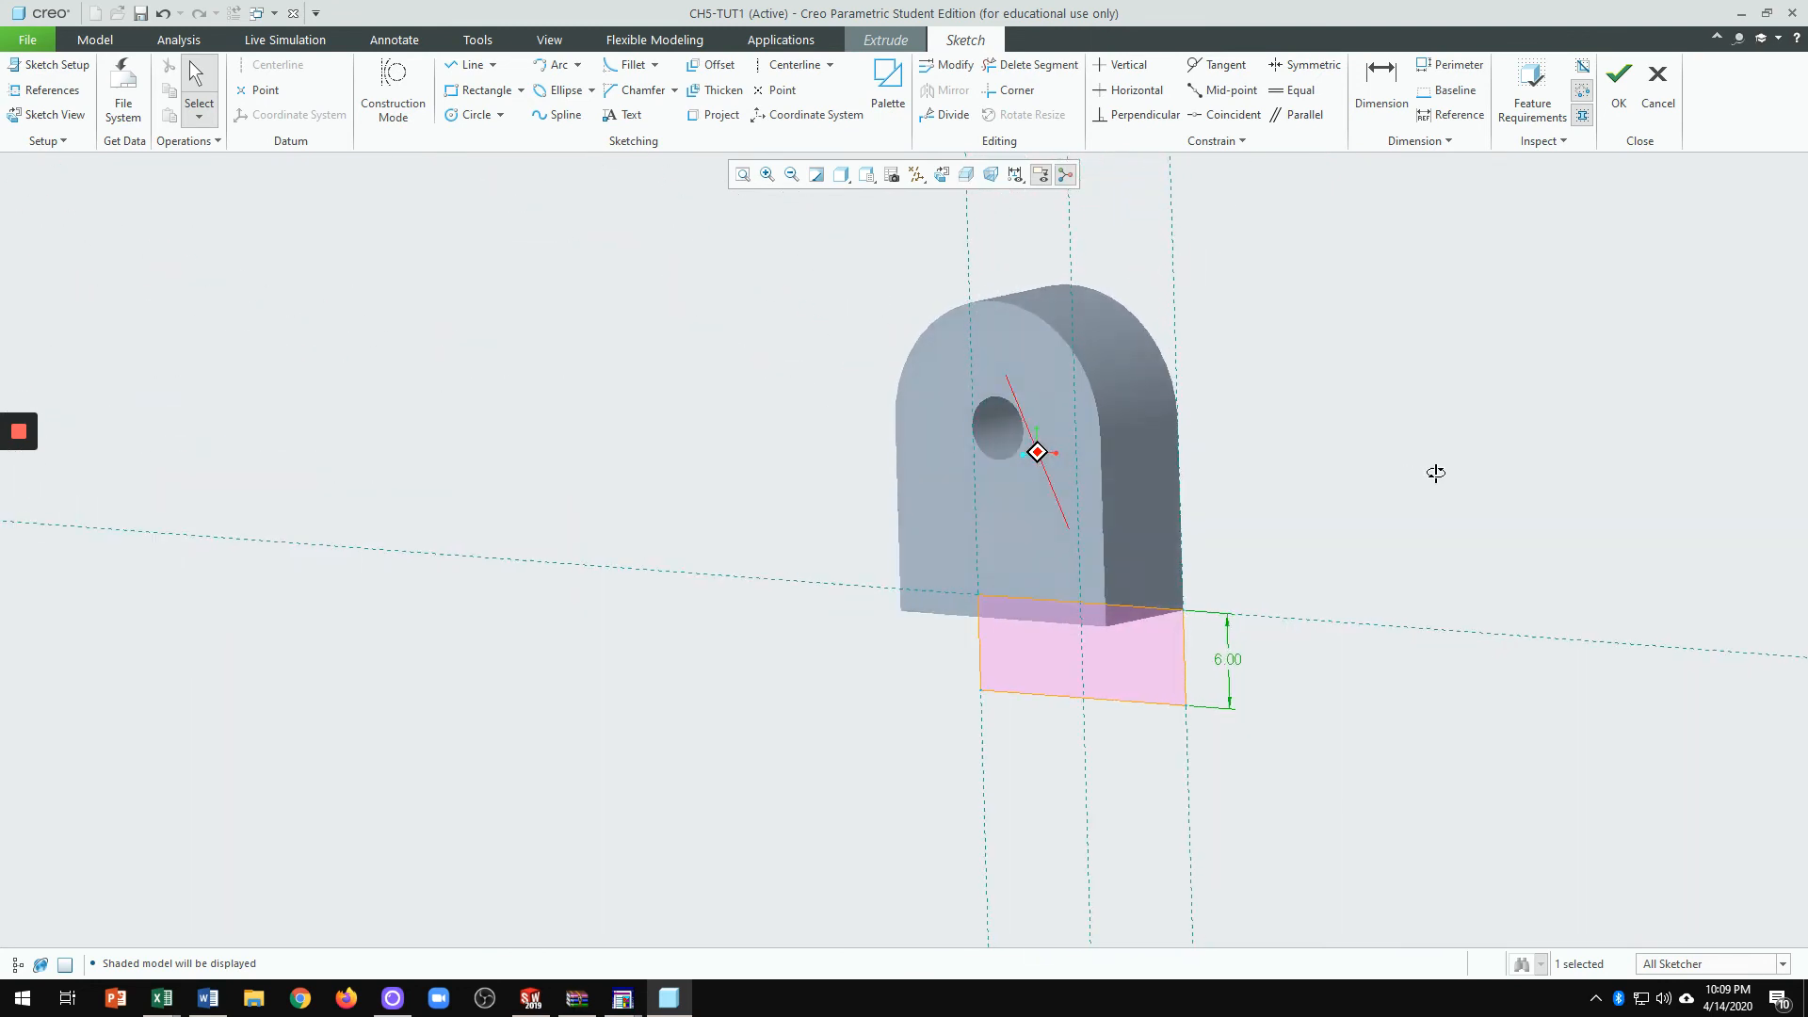
Step: Accept the rectangle sketch and extrude the base block 14.00 deep instead of 11.00
left_click(1619, 85)
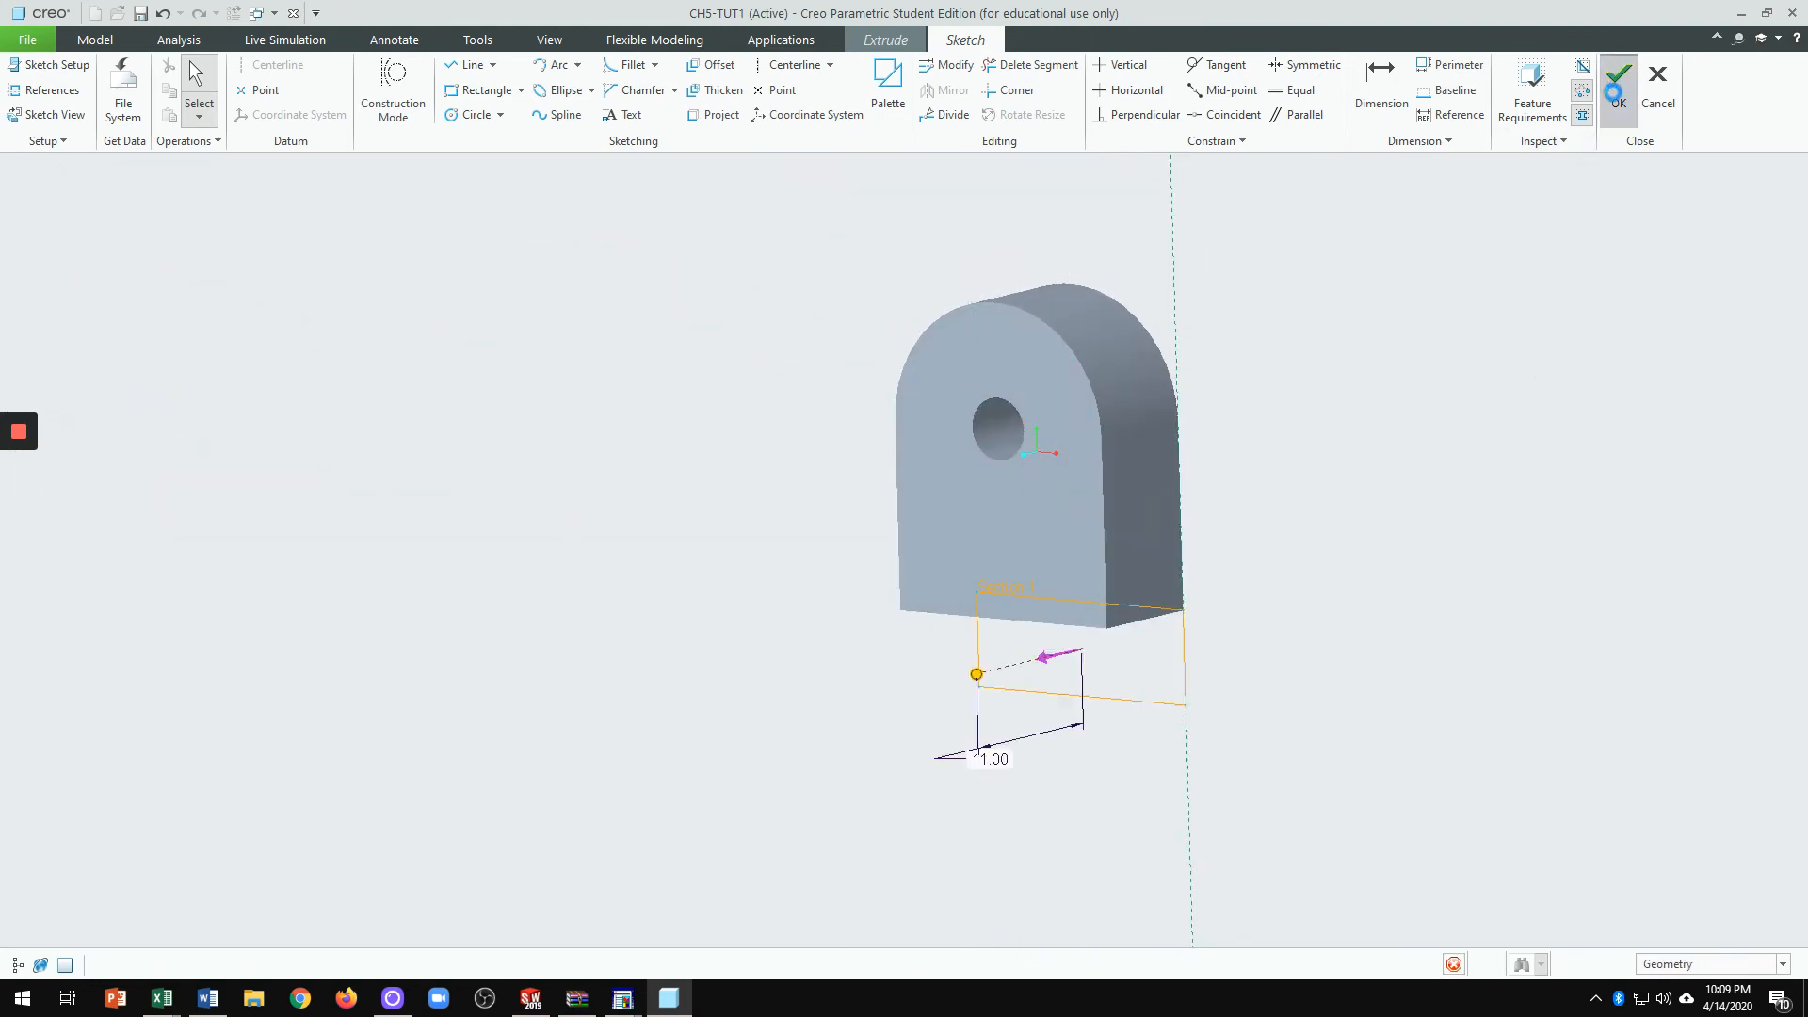
double_click(993, 759)
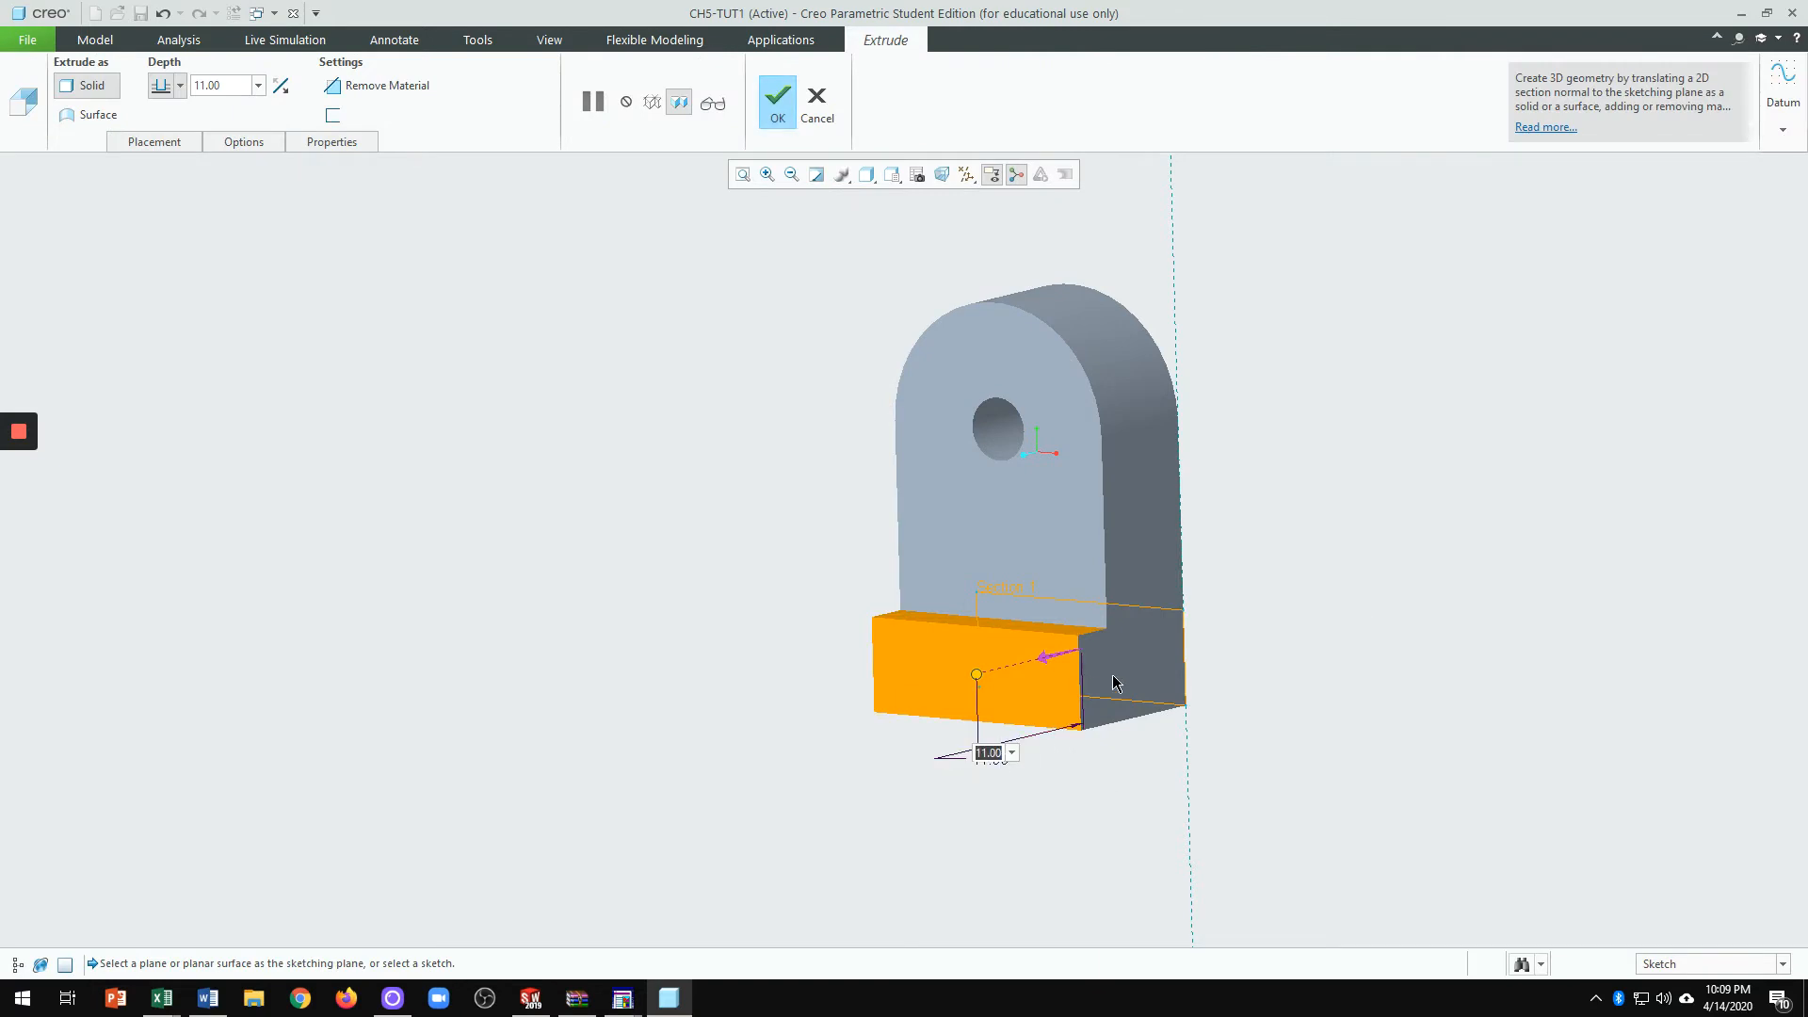
type("14")
key("Return")
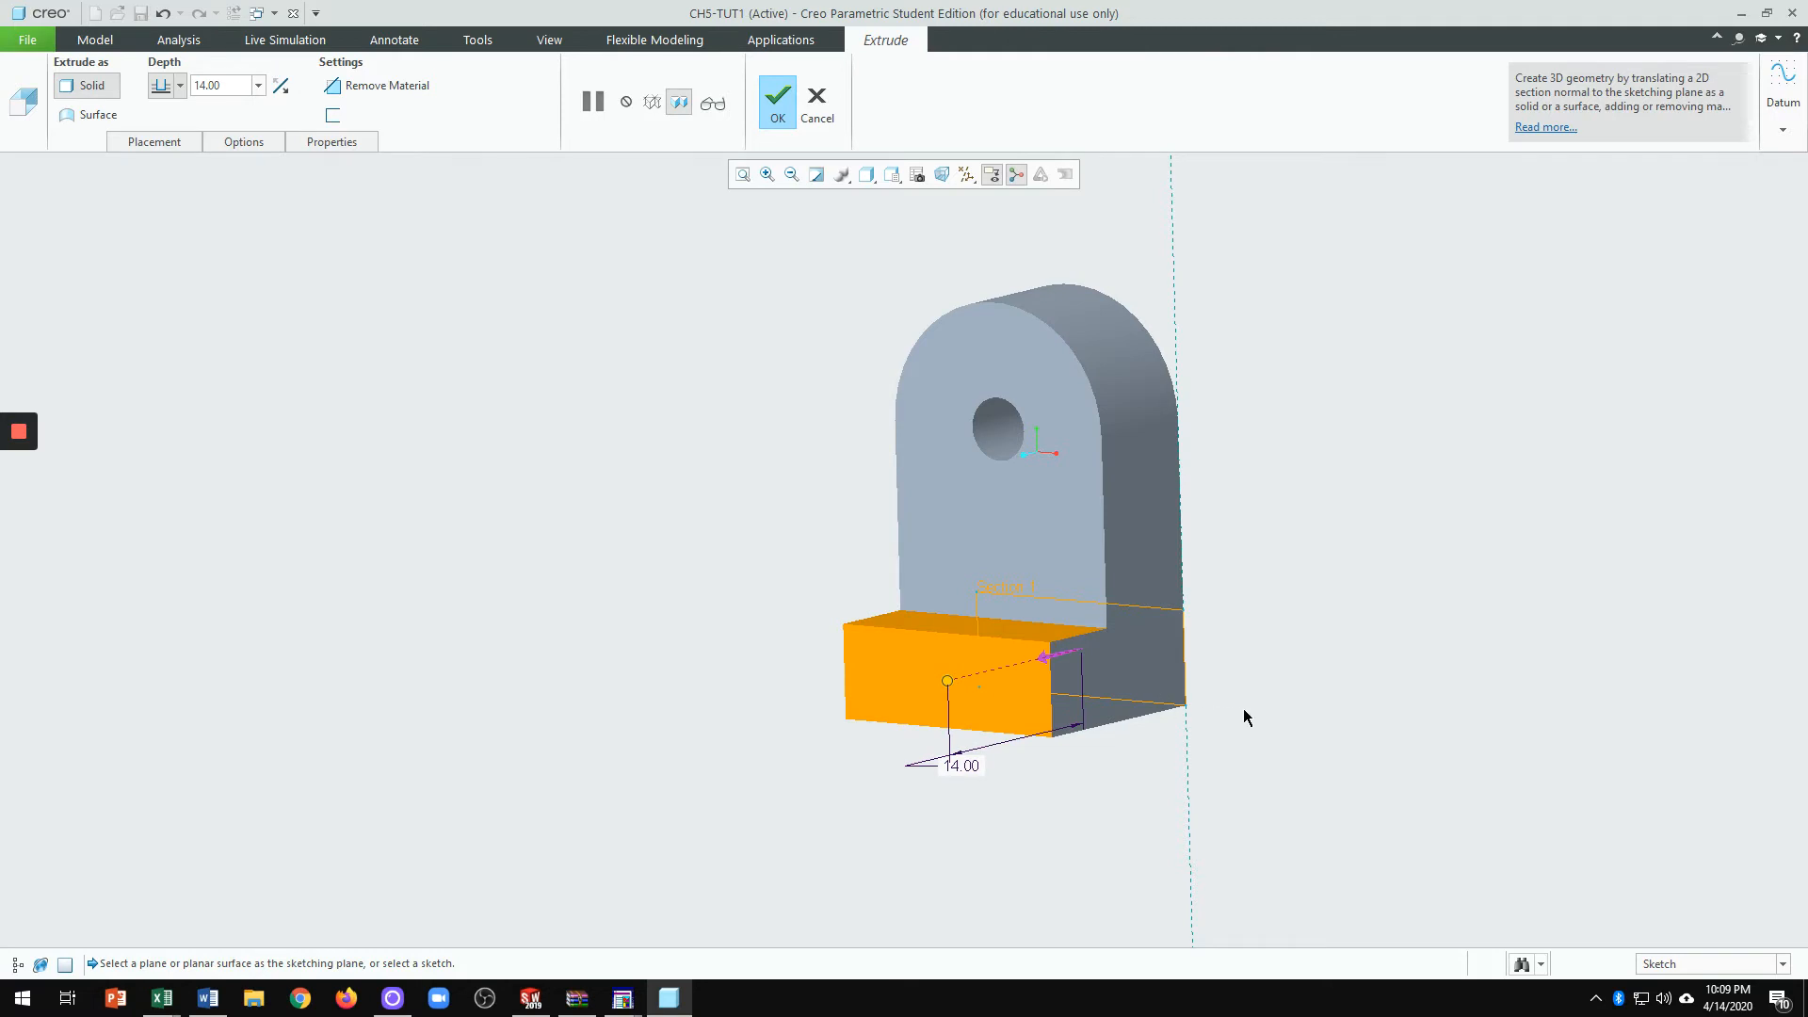
middle_click(763, 553)
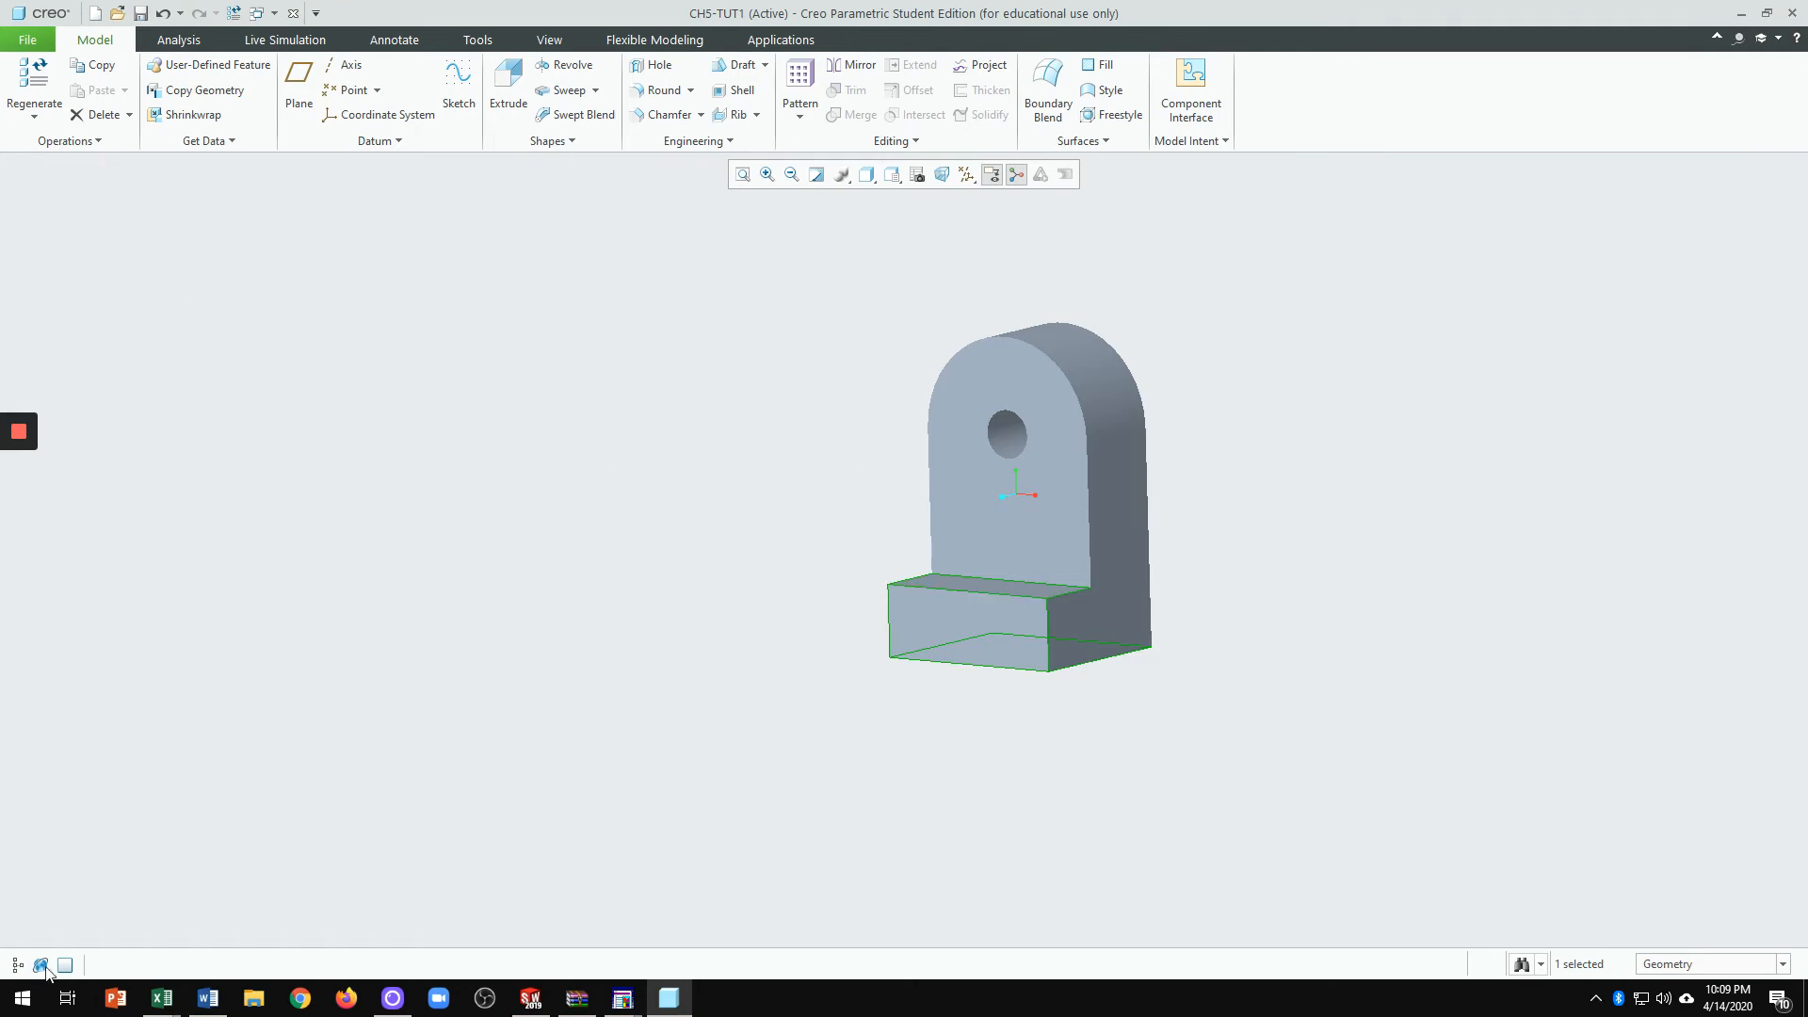
Step: Show the Model Tree and open Extrude 2's definition for editing
left_click(15, 966)
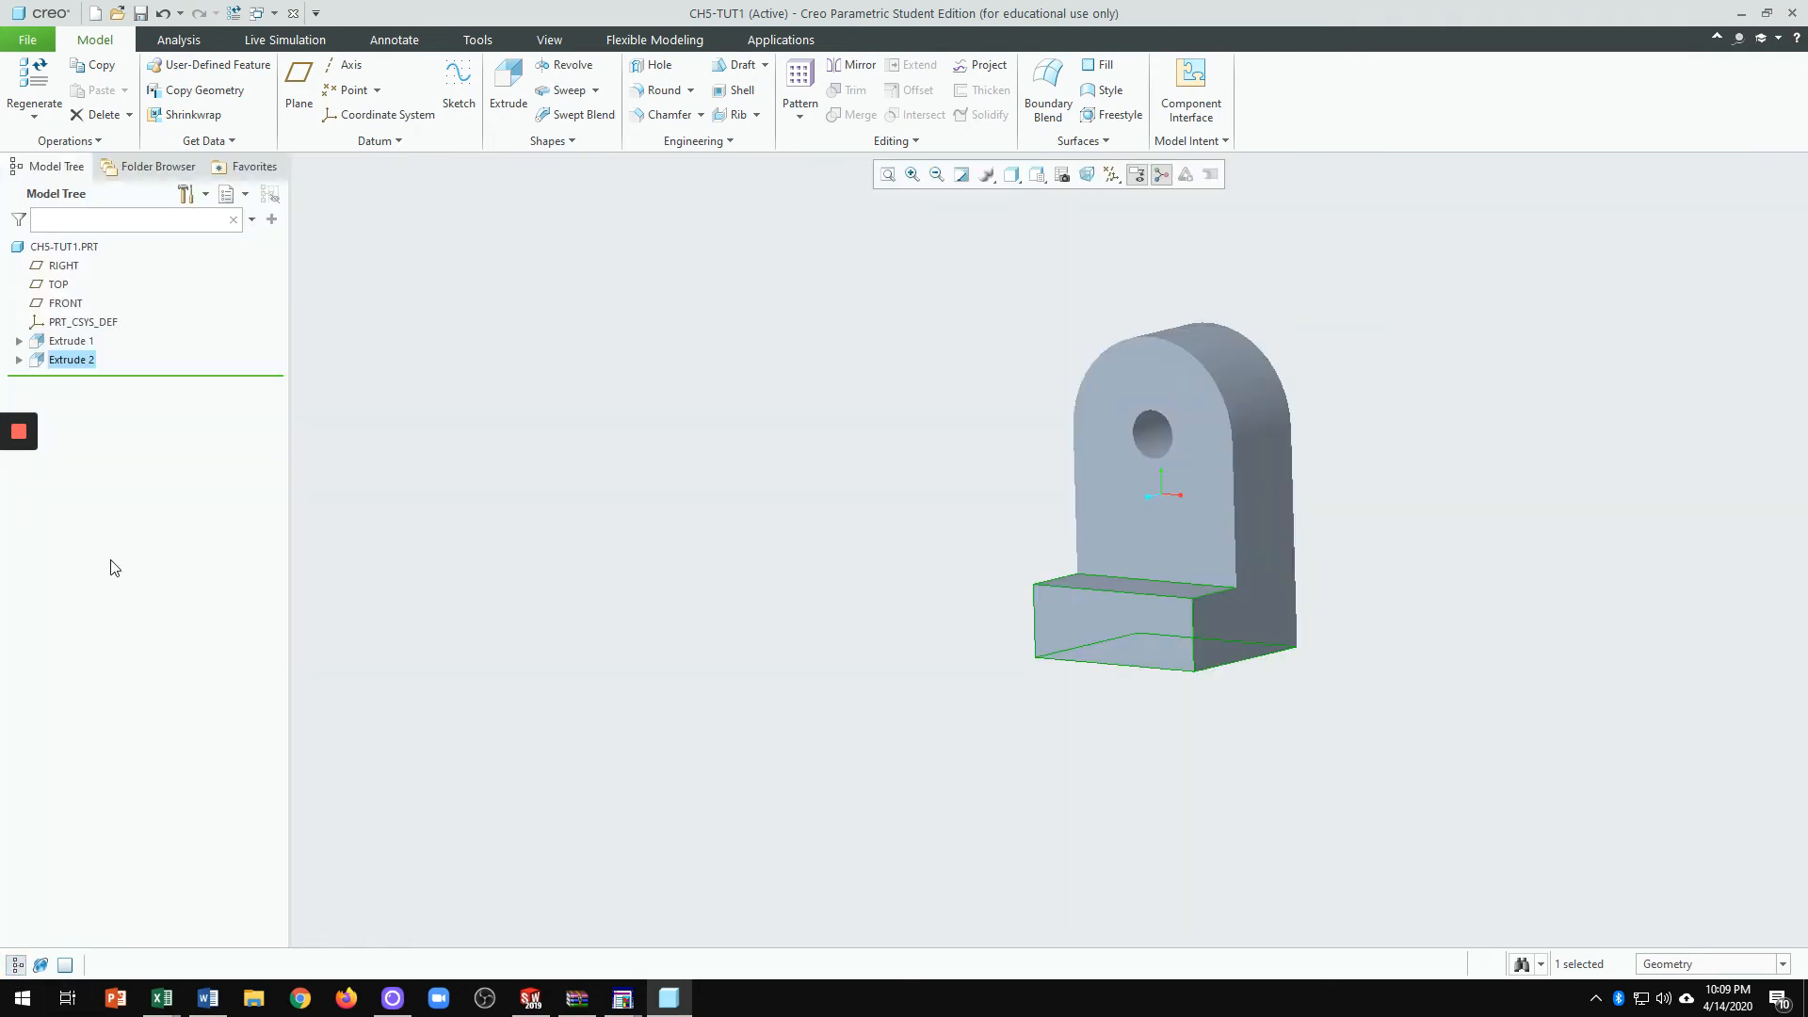
left_click(84, 362)
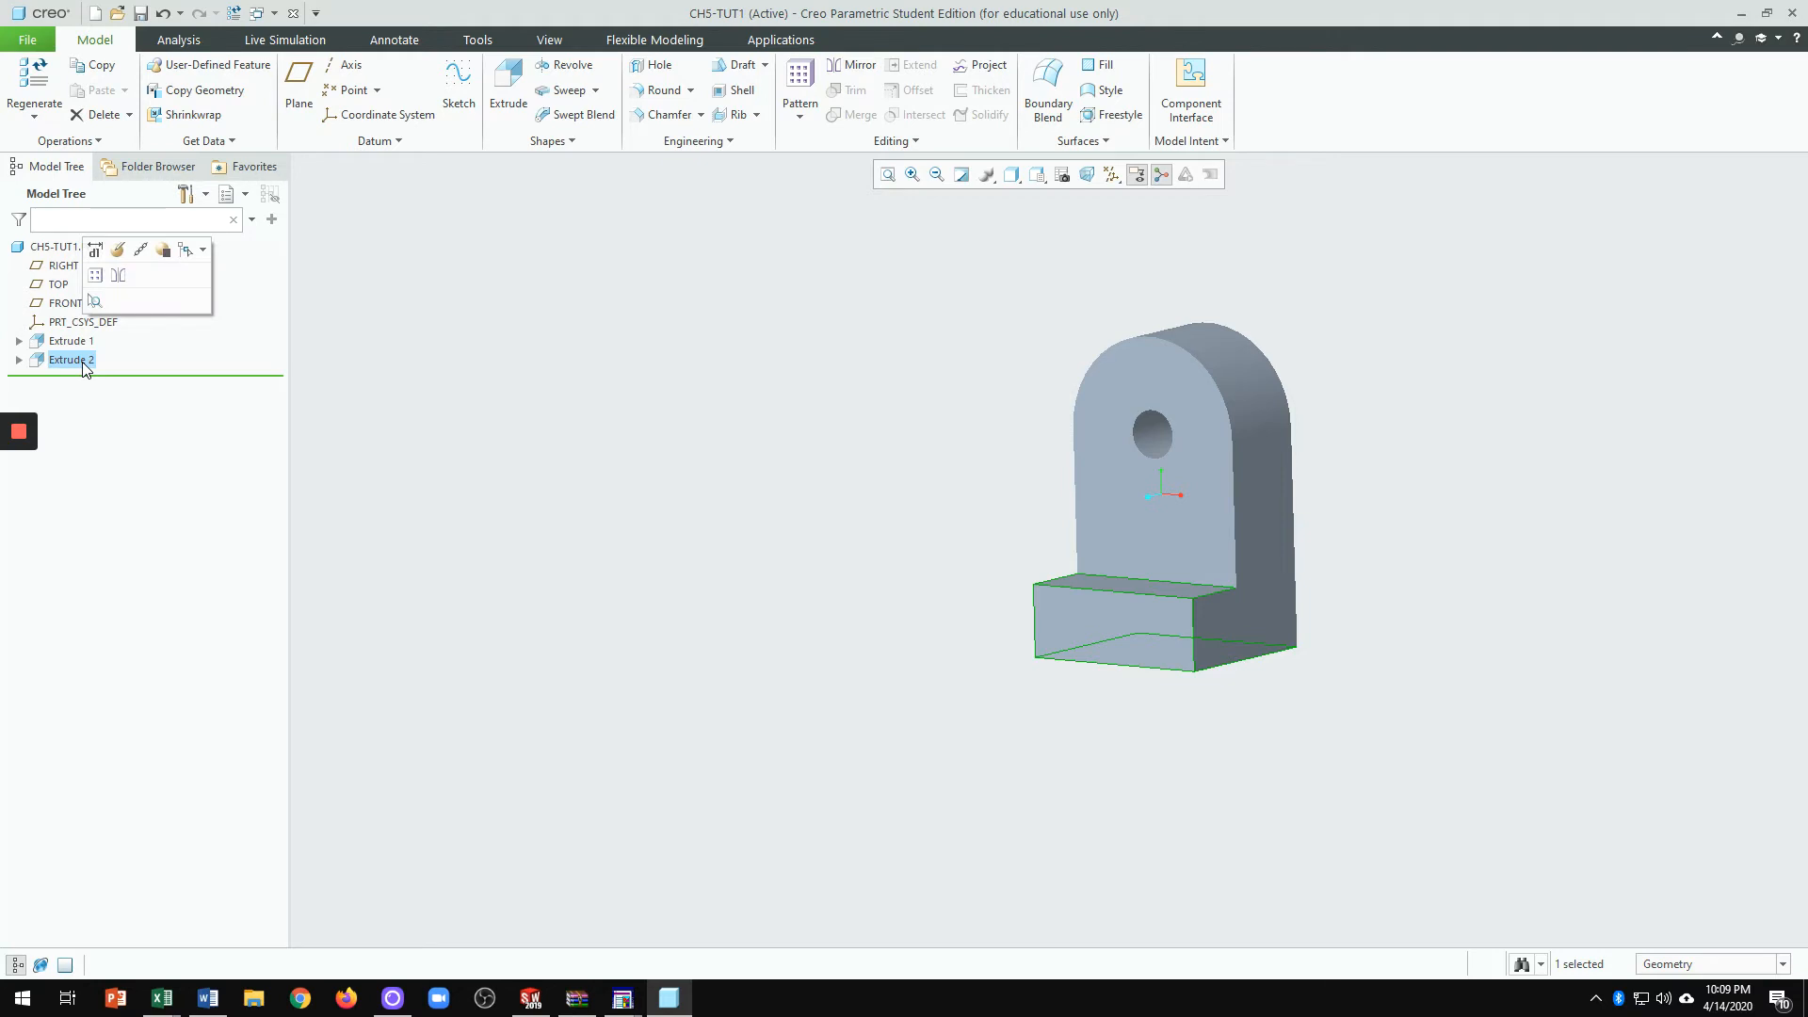
left_click(119, 251)
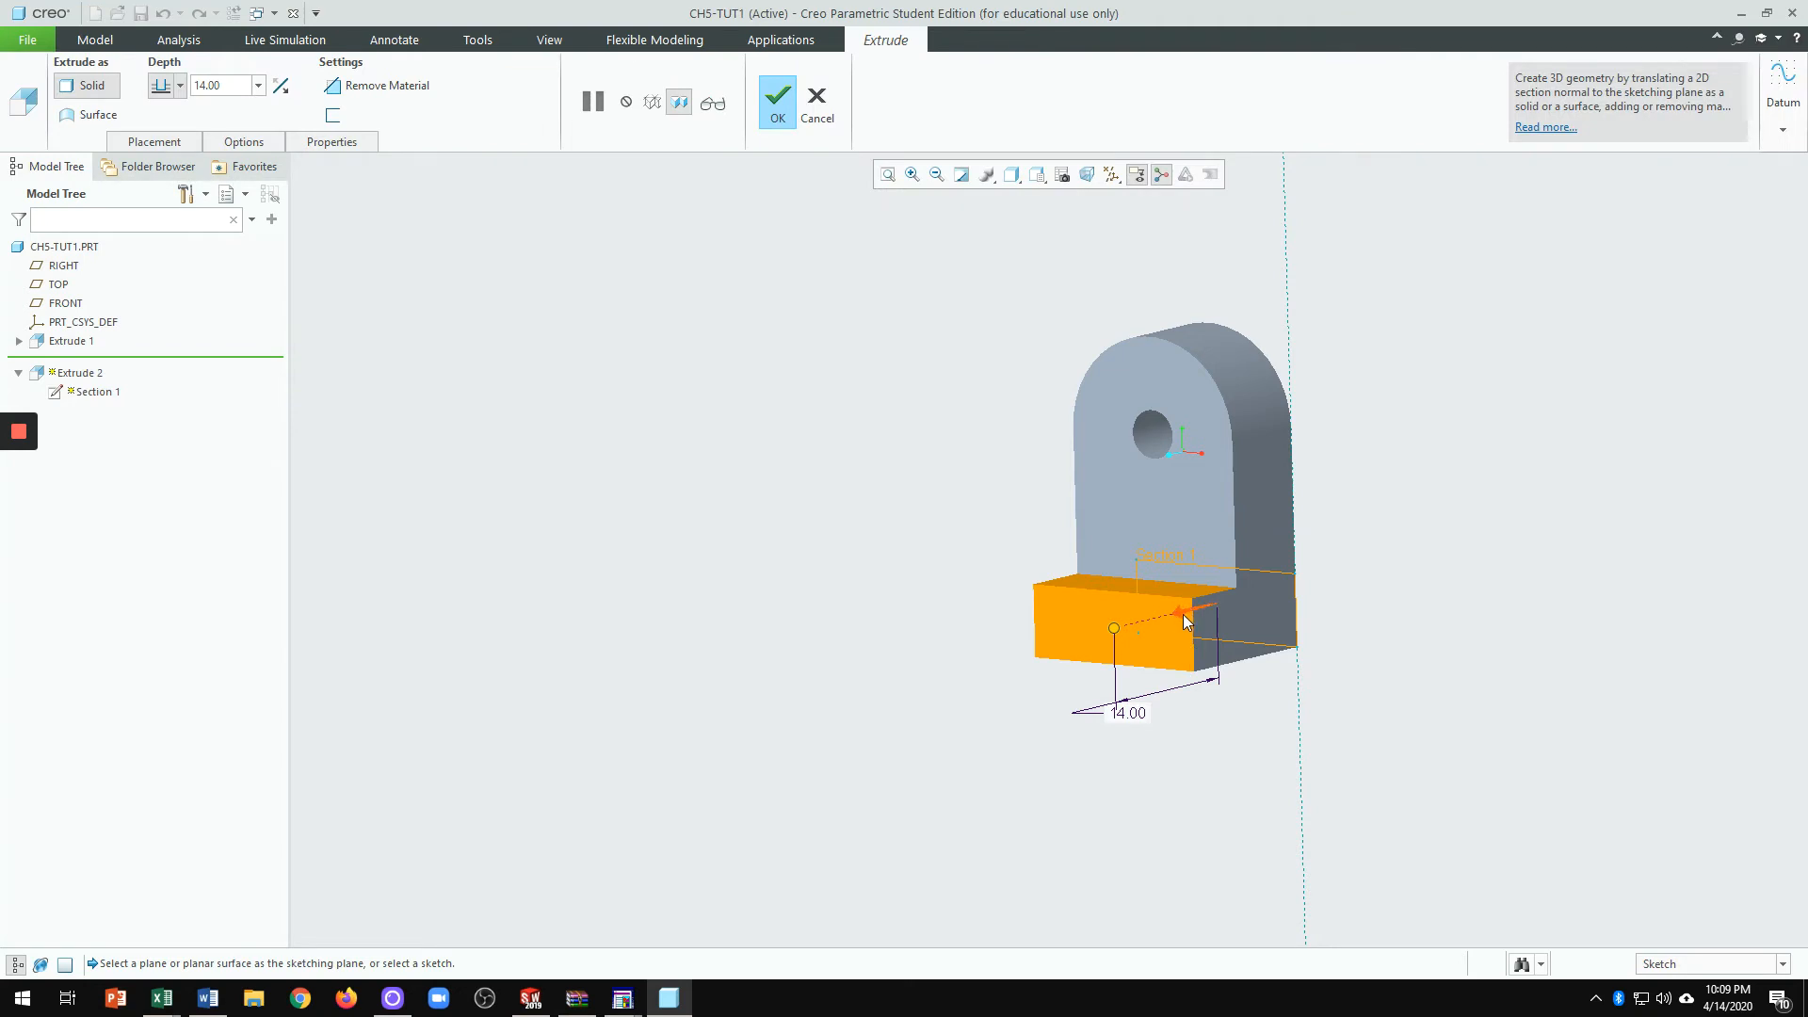
mouse_move(1130, 719)
Step: Reopen the Section 1 sketch face-on, then accept the sketch and Extrude 2 unchanged
left_click(170, 144)
left_click(292, 210)
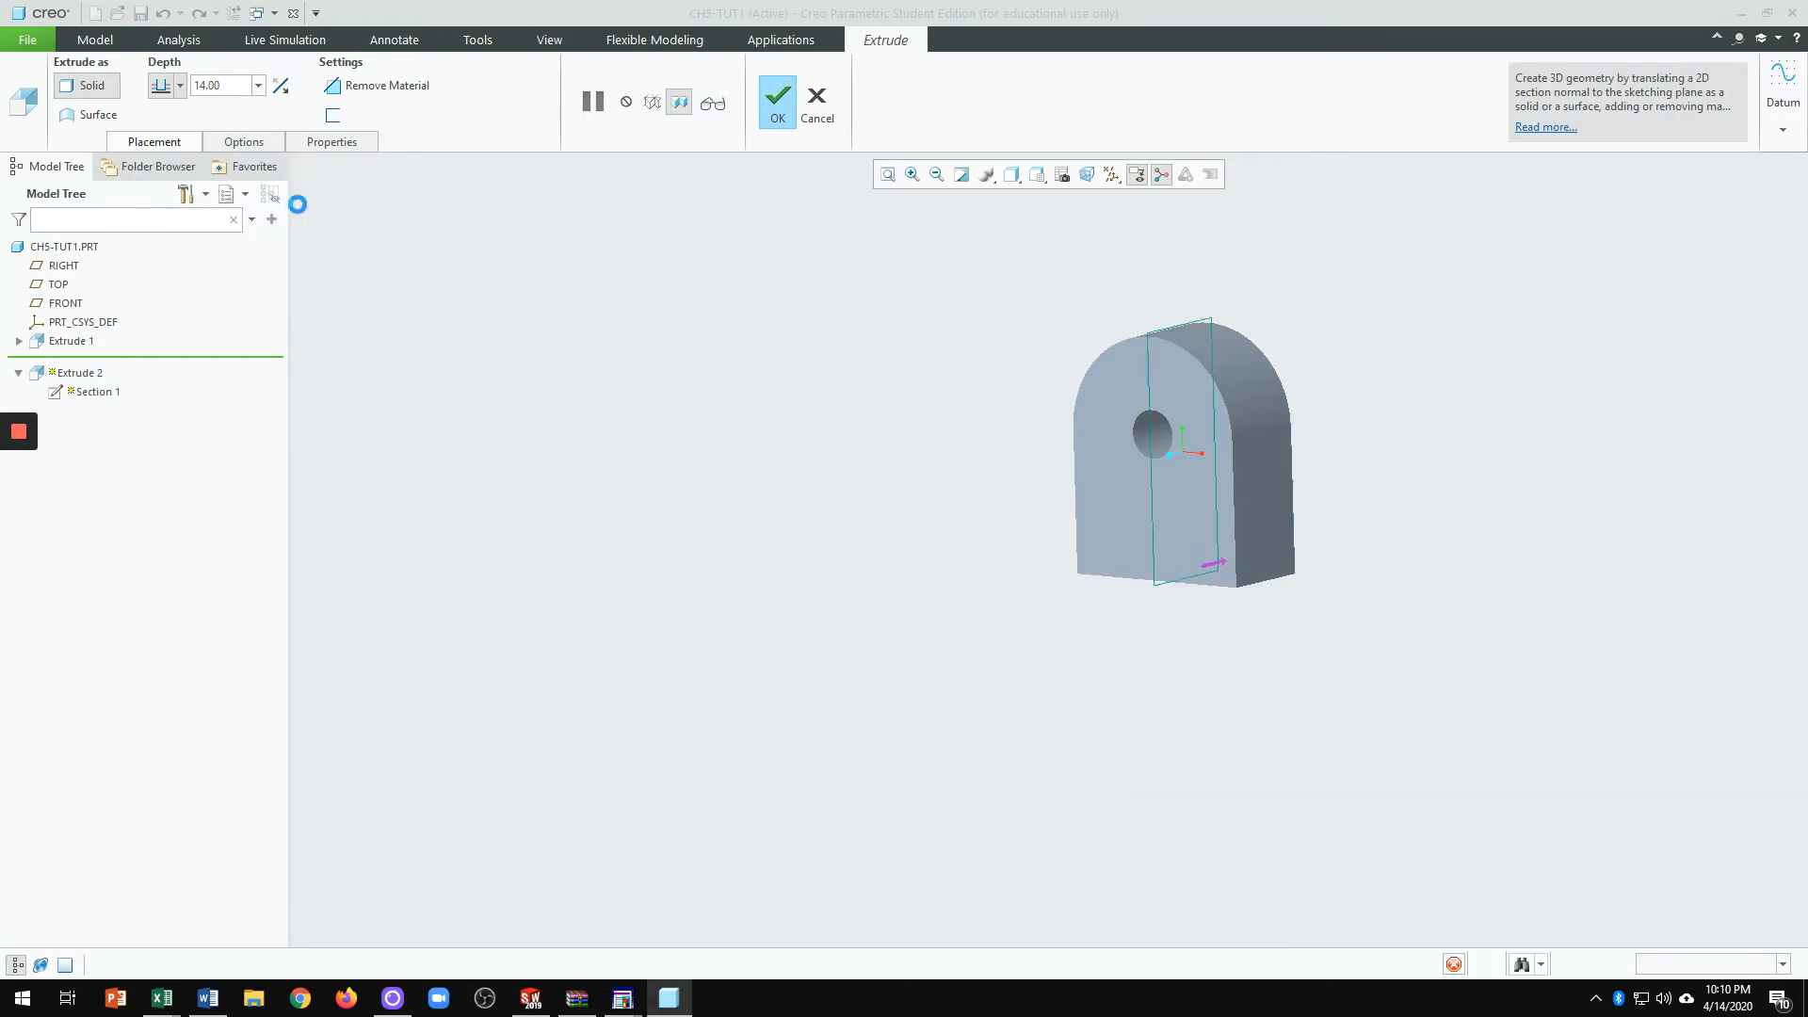
left_click(1087, 174)
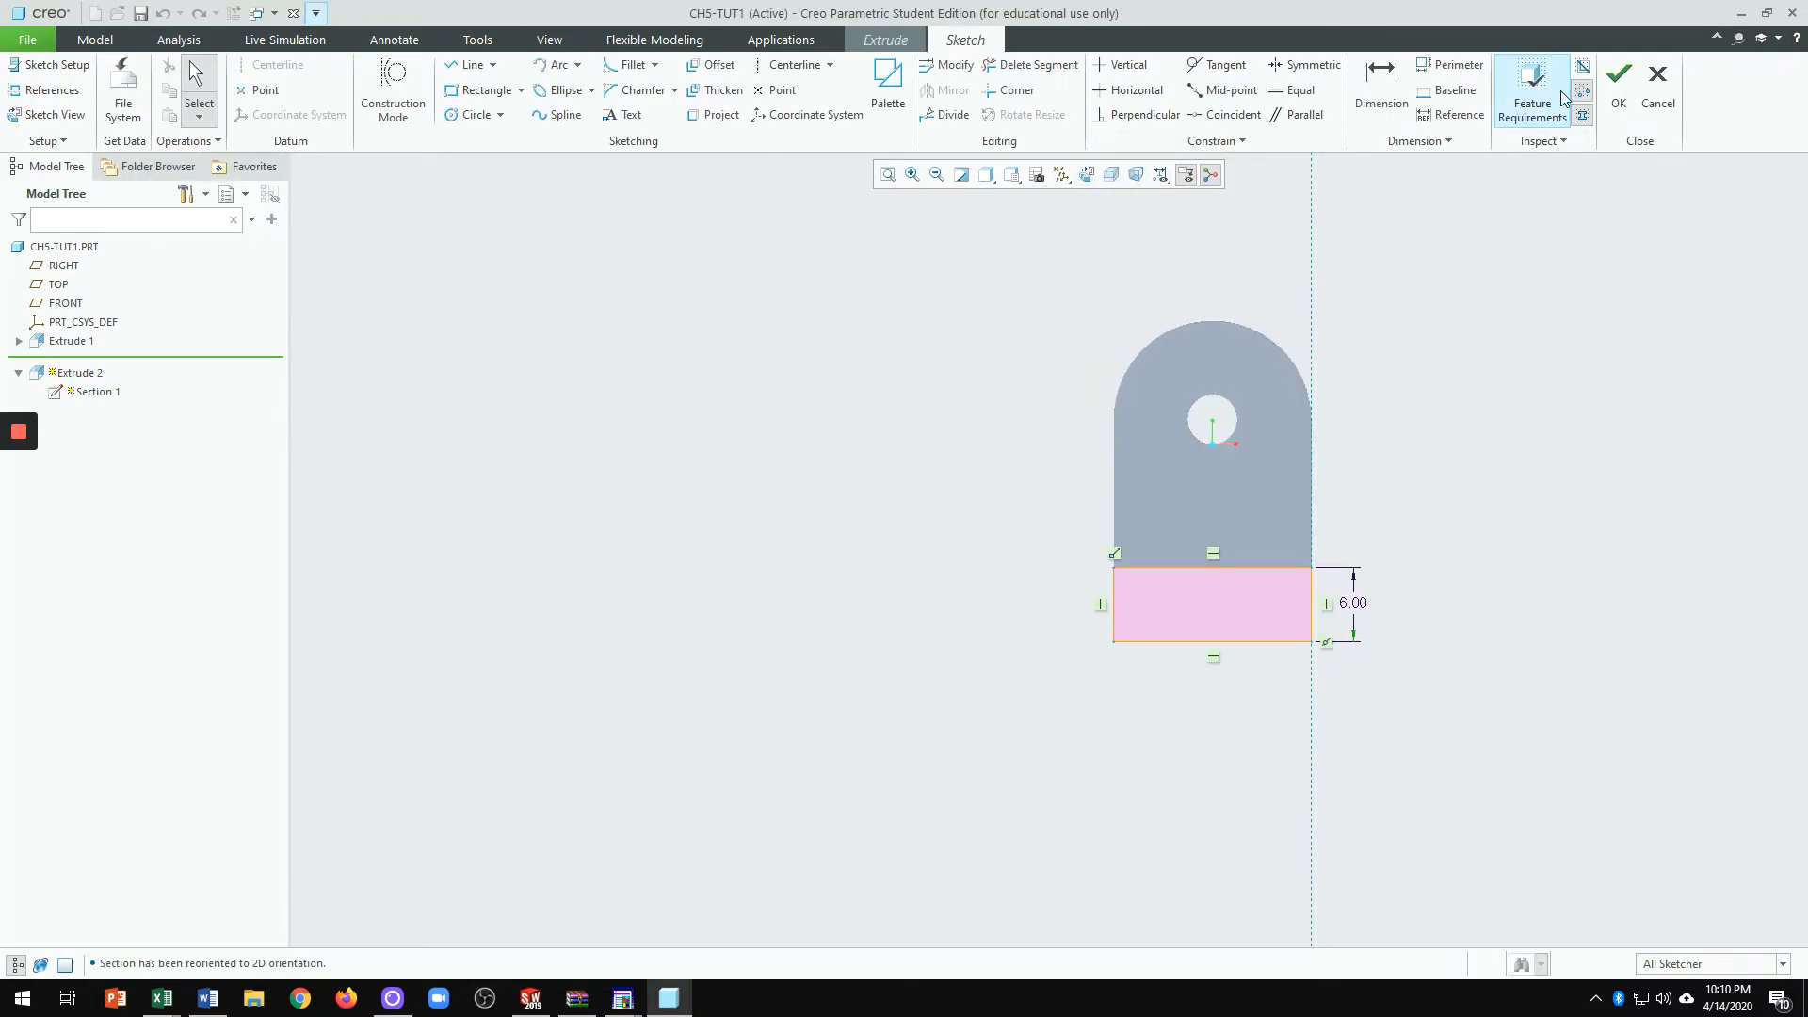
left_click(1619, 83)
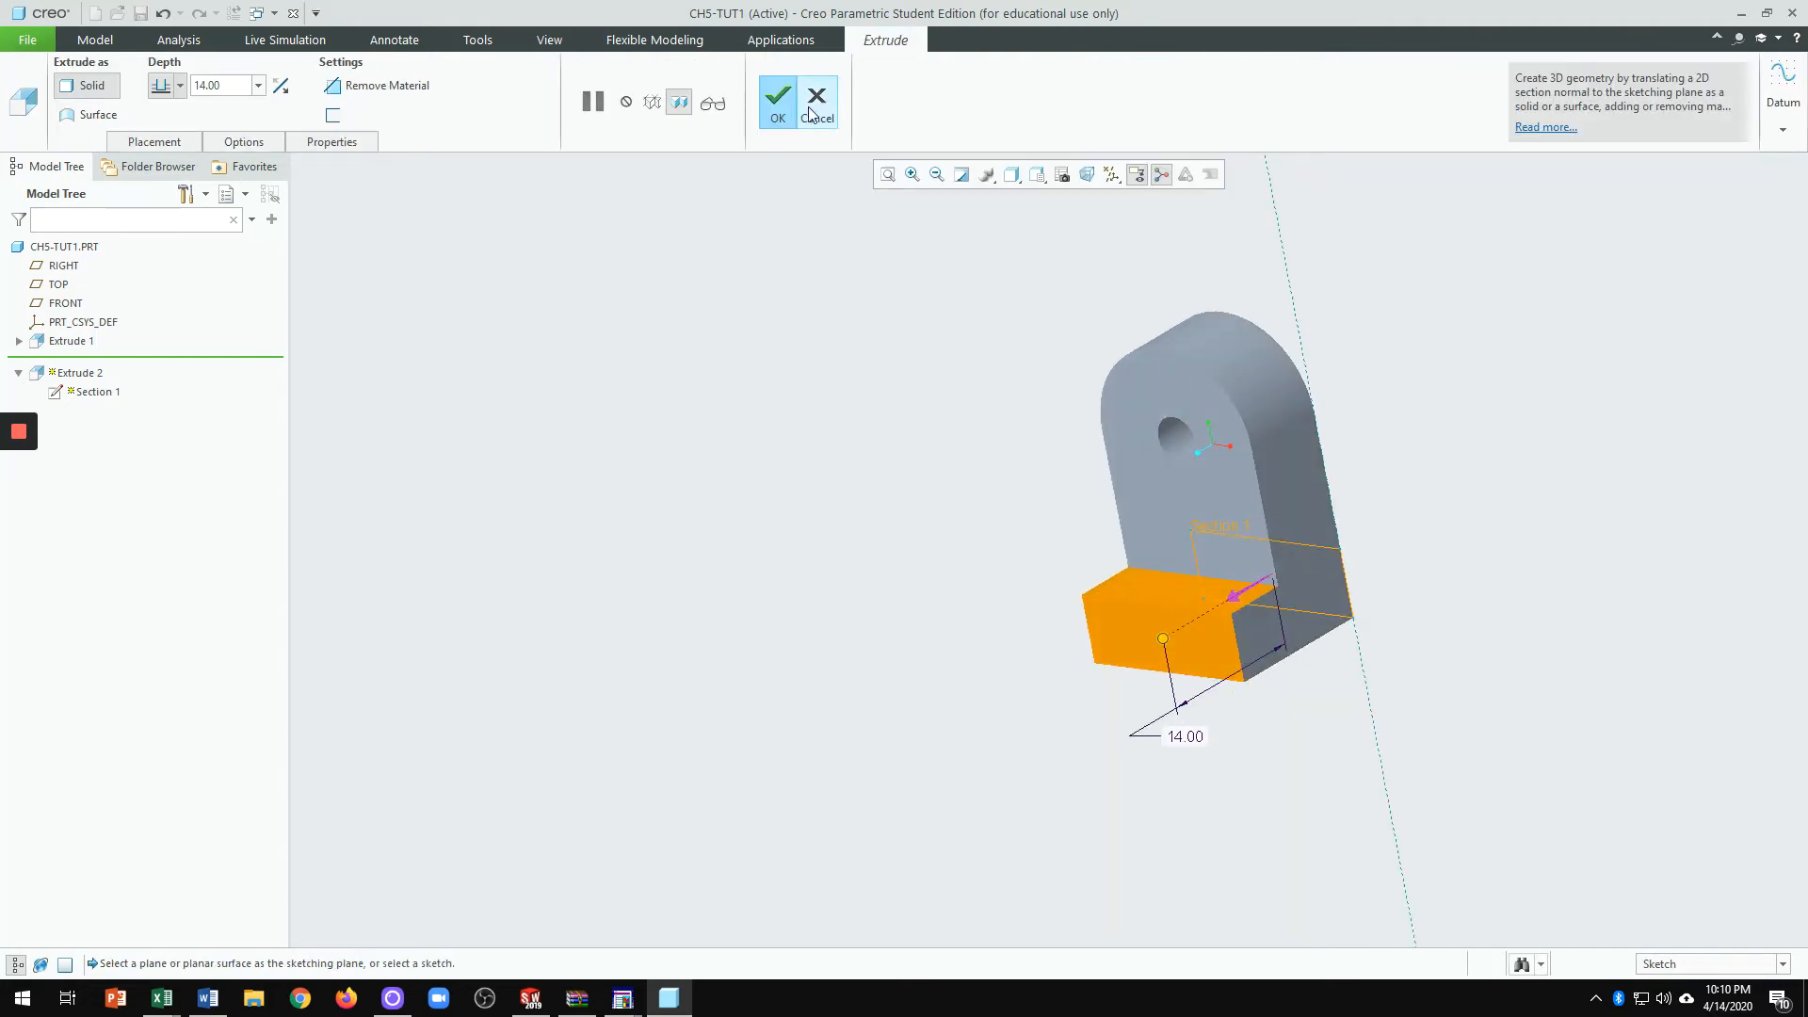
left_click(777, 102)
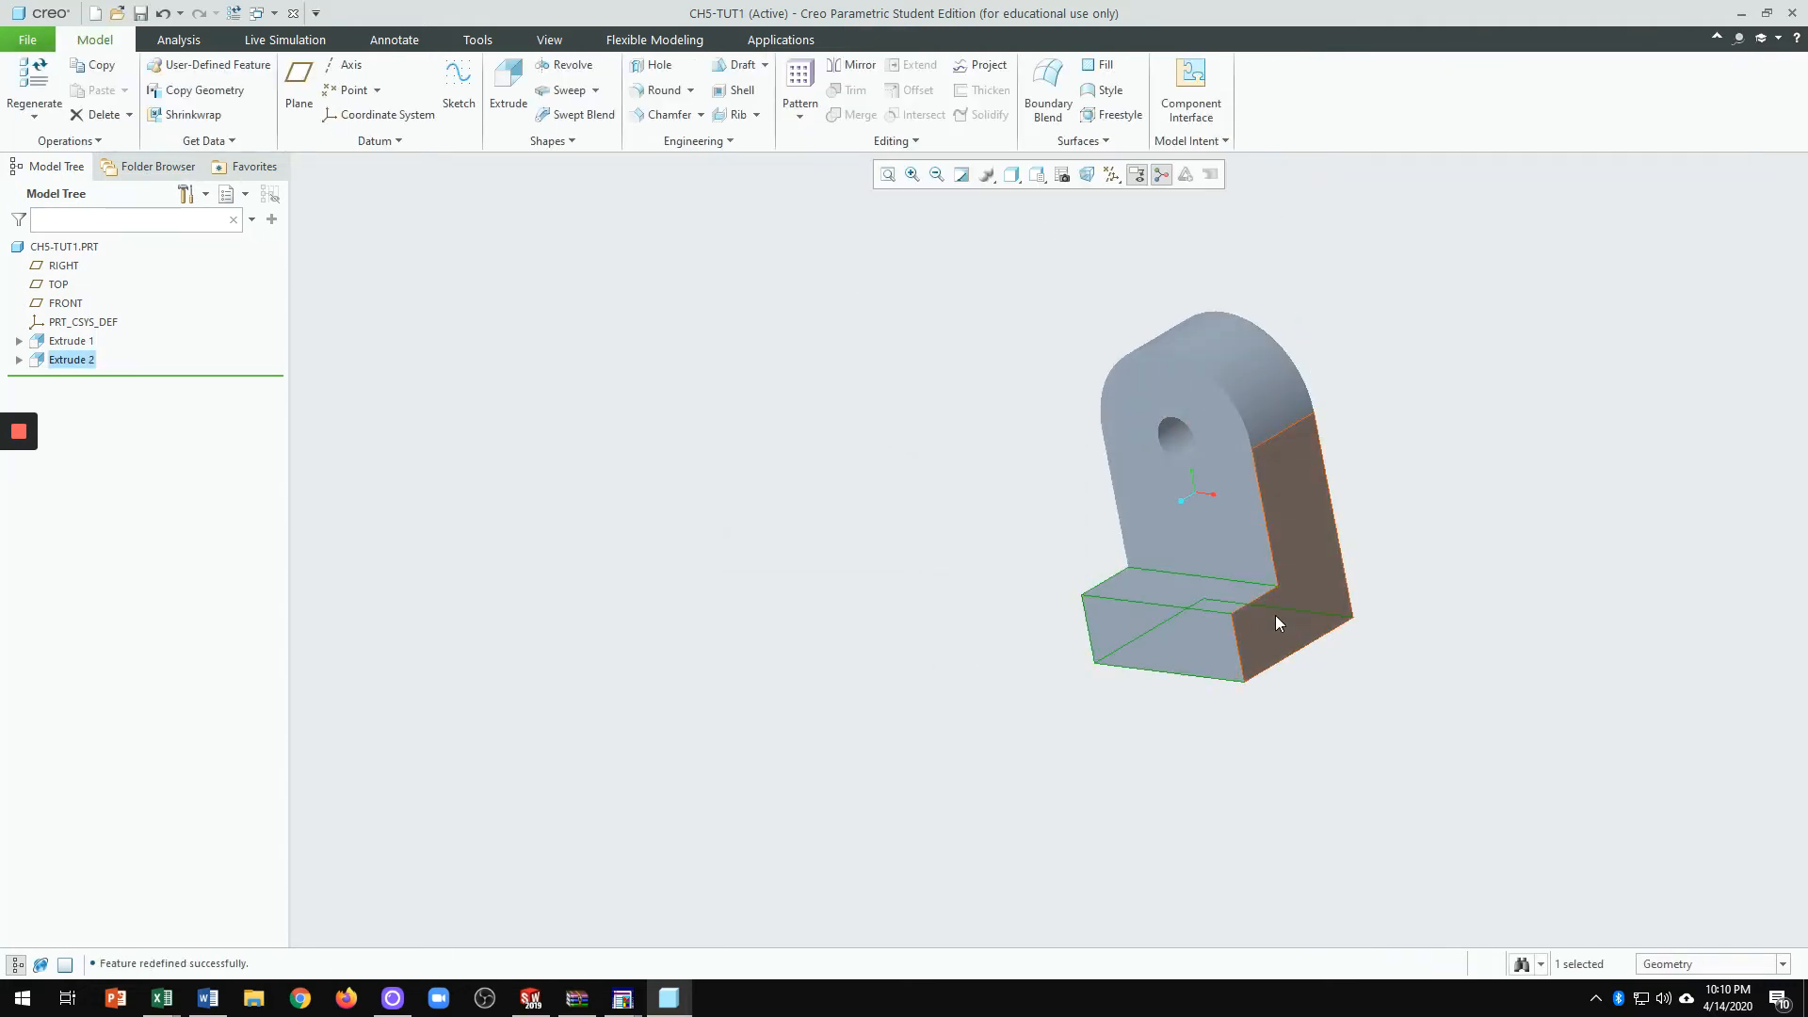
scroll(1275, 614, "down", 3)
middle_click_drag(1349, 789, 1344, 743)
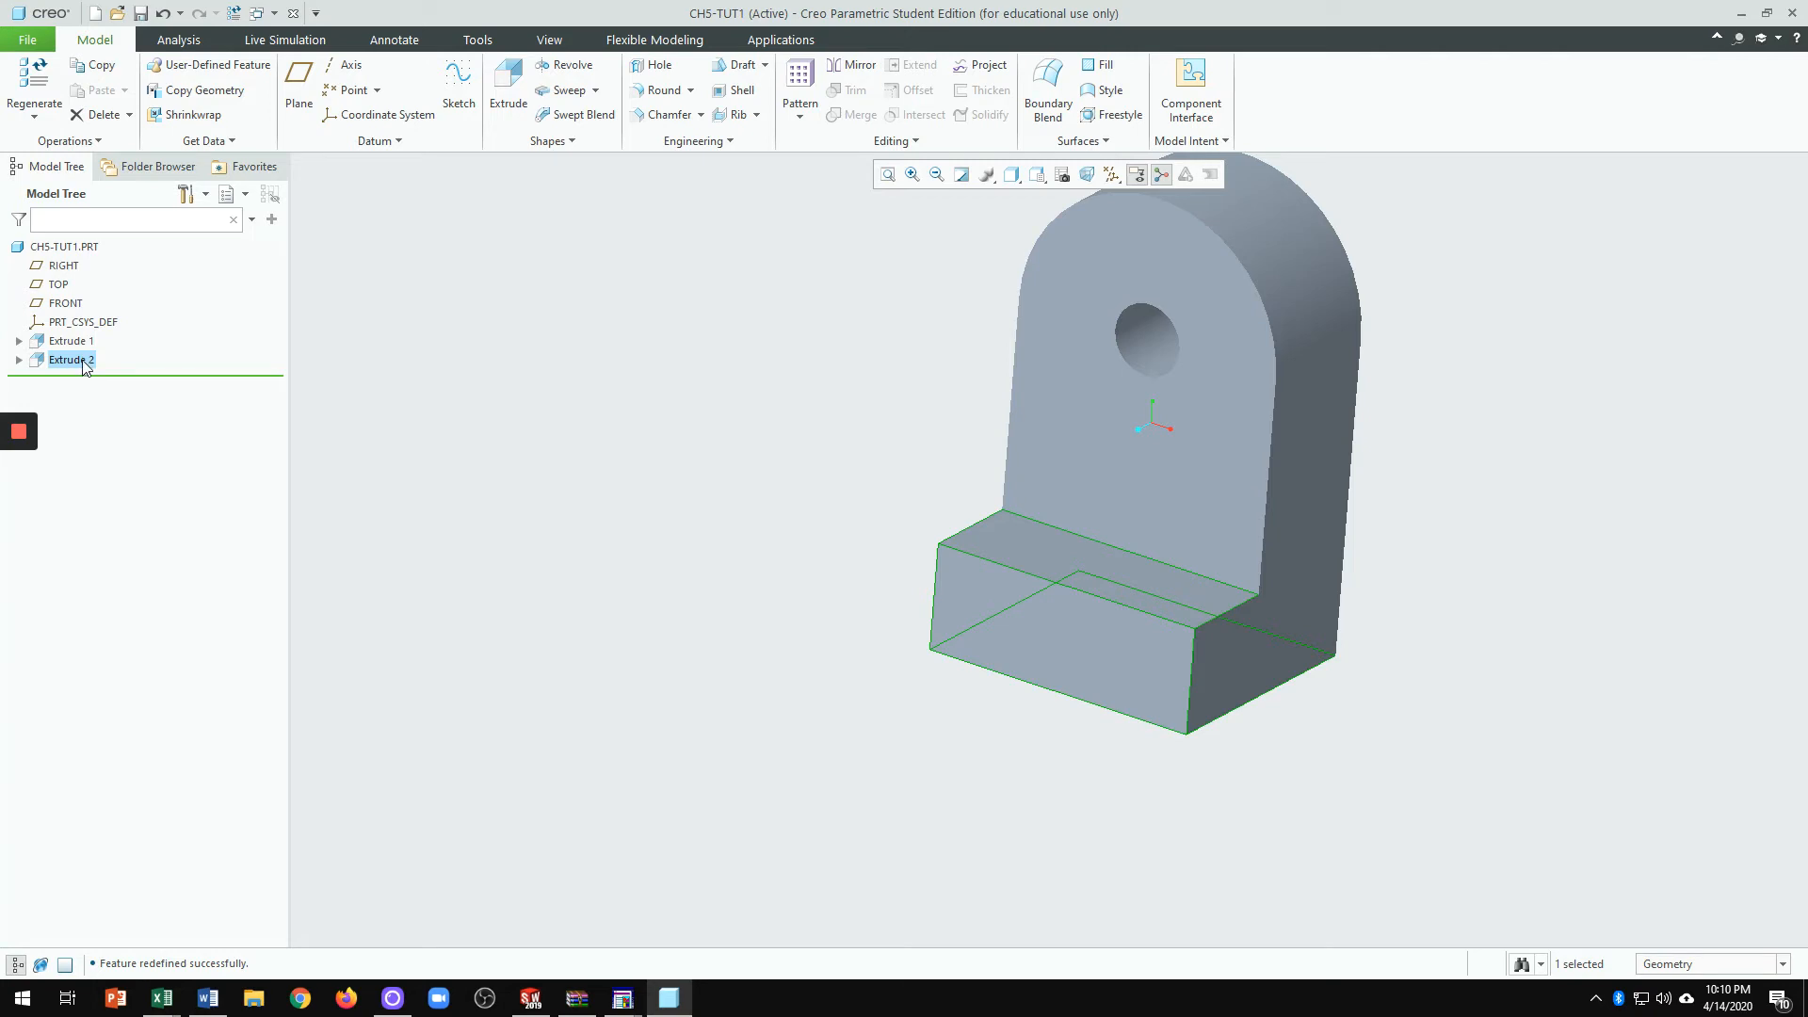
Step: Turn on datum plane display and select the base block's front face
left_click(936, 796)
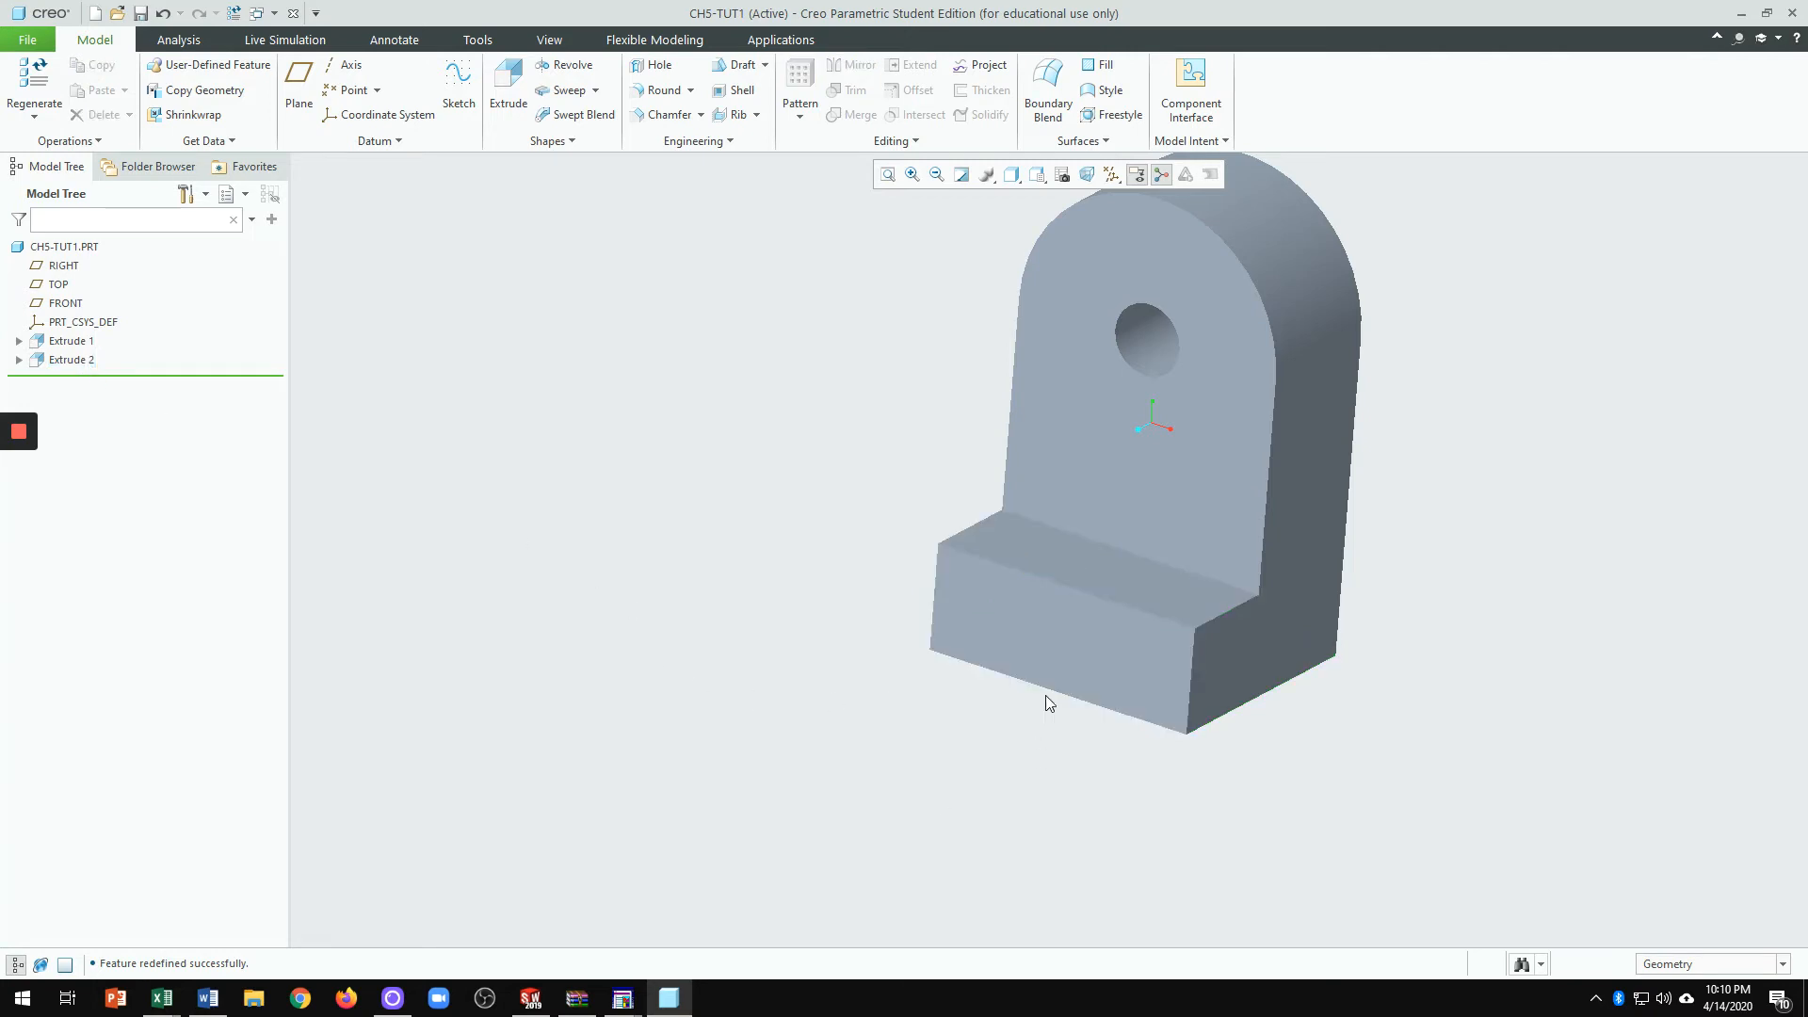
middle_click_drag(1048, 701, 1071, 748)
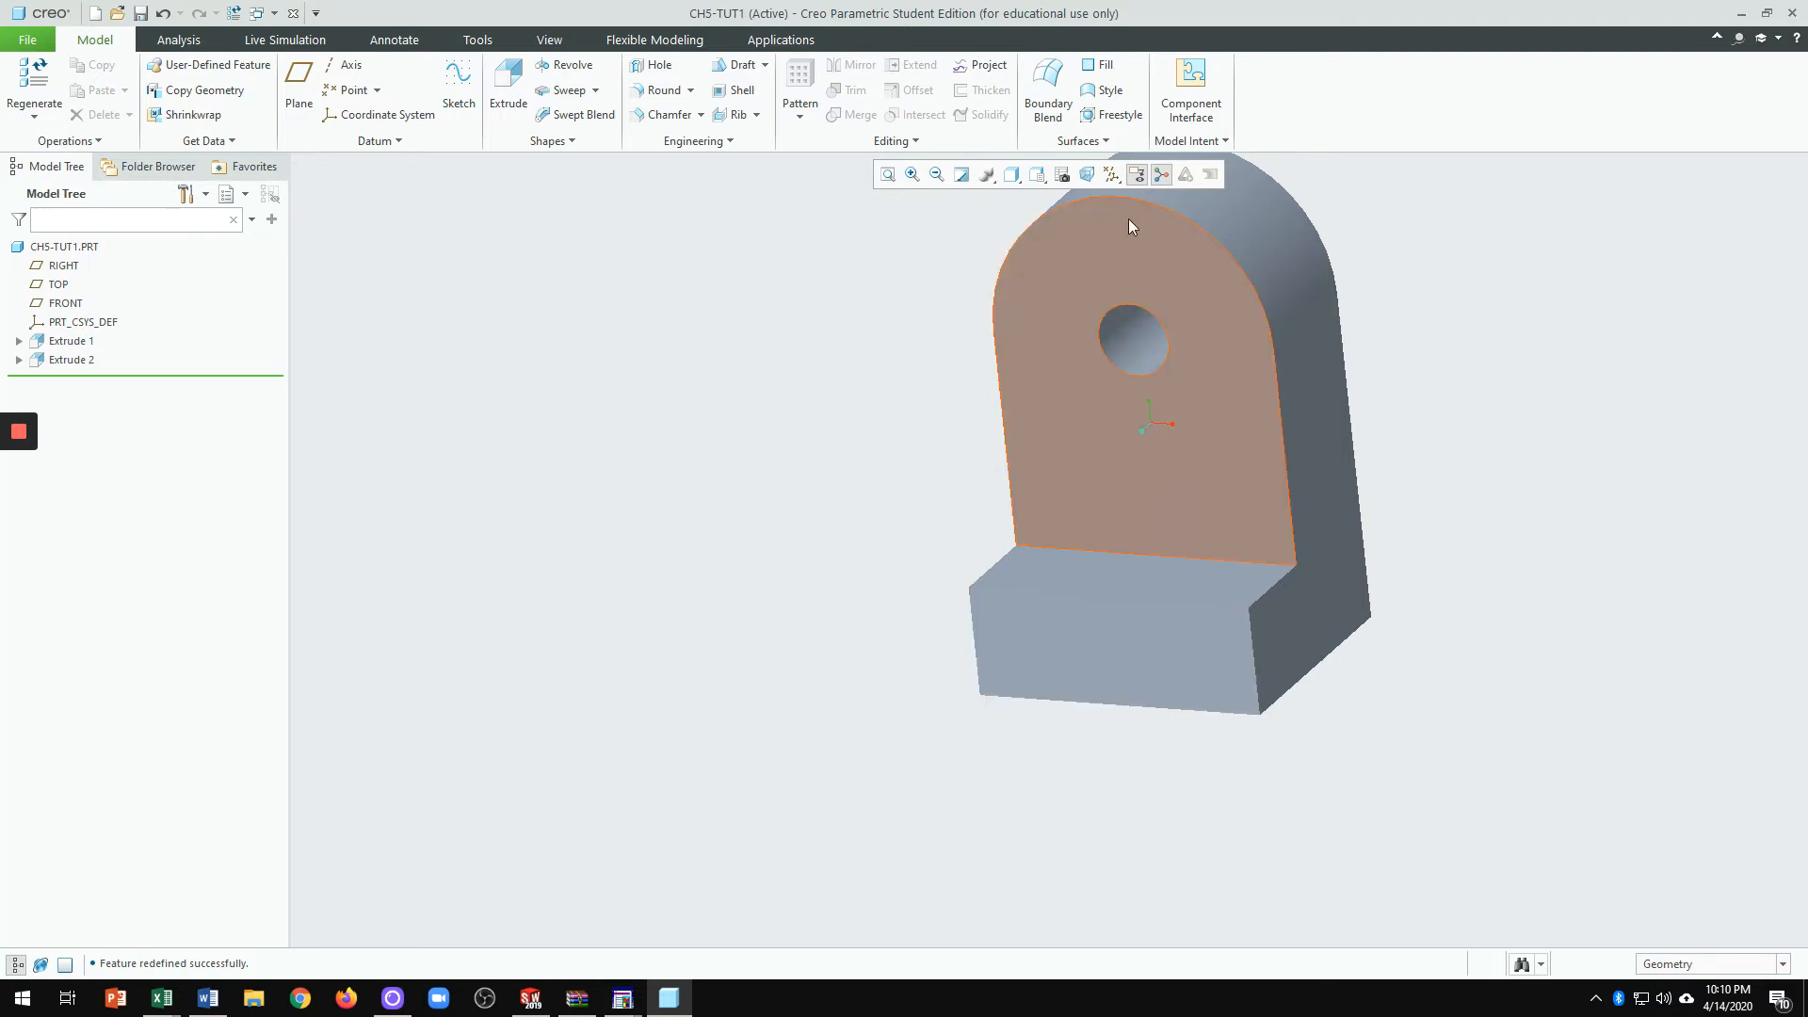
left_click(1112, 175)
left_click(1113, 281)
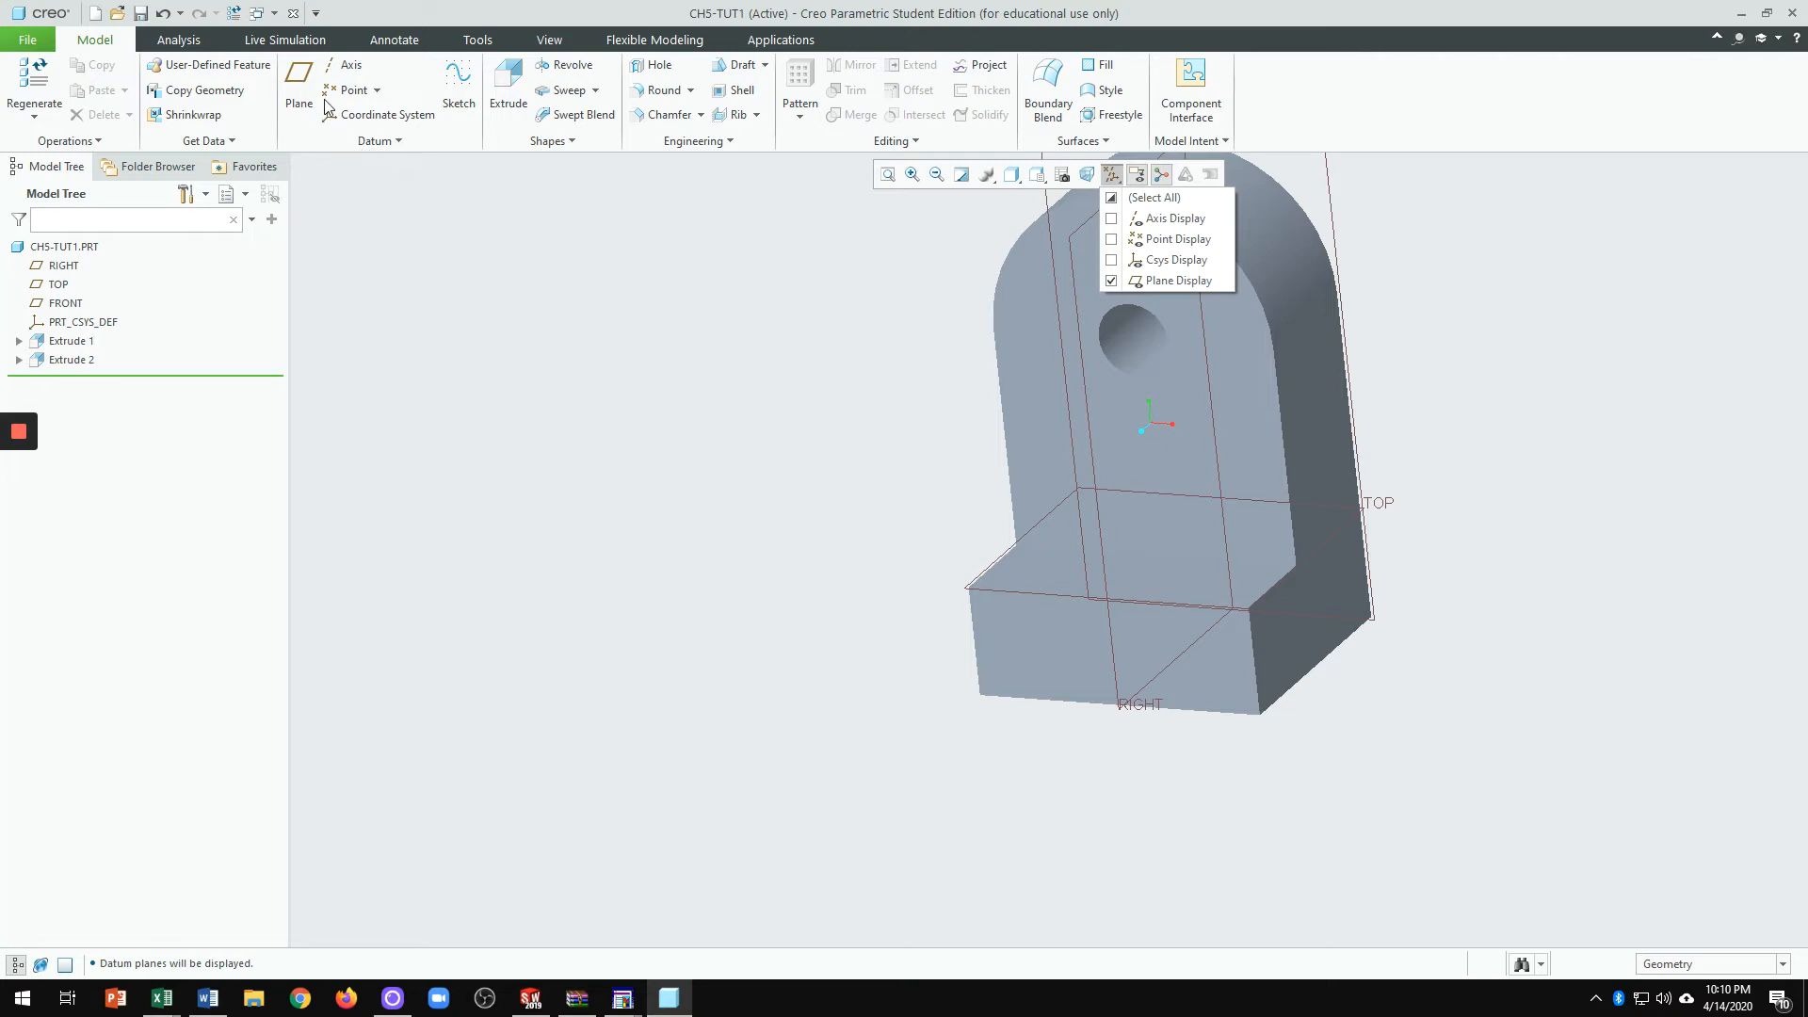
left_click(300, 85)
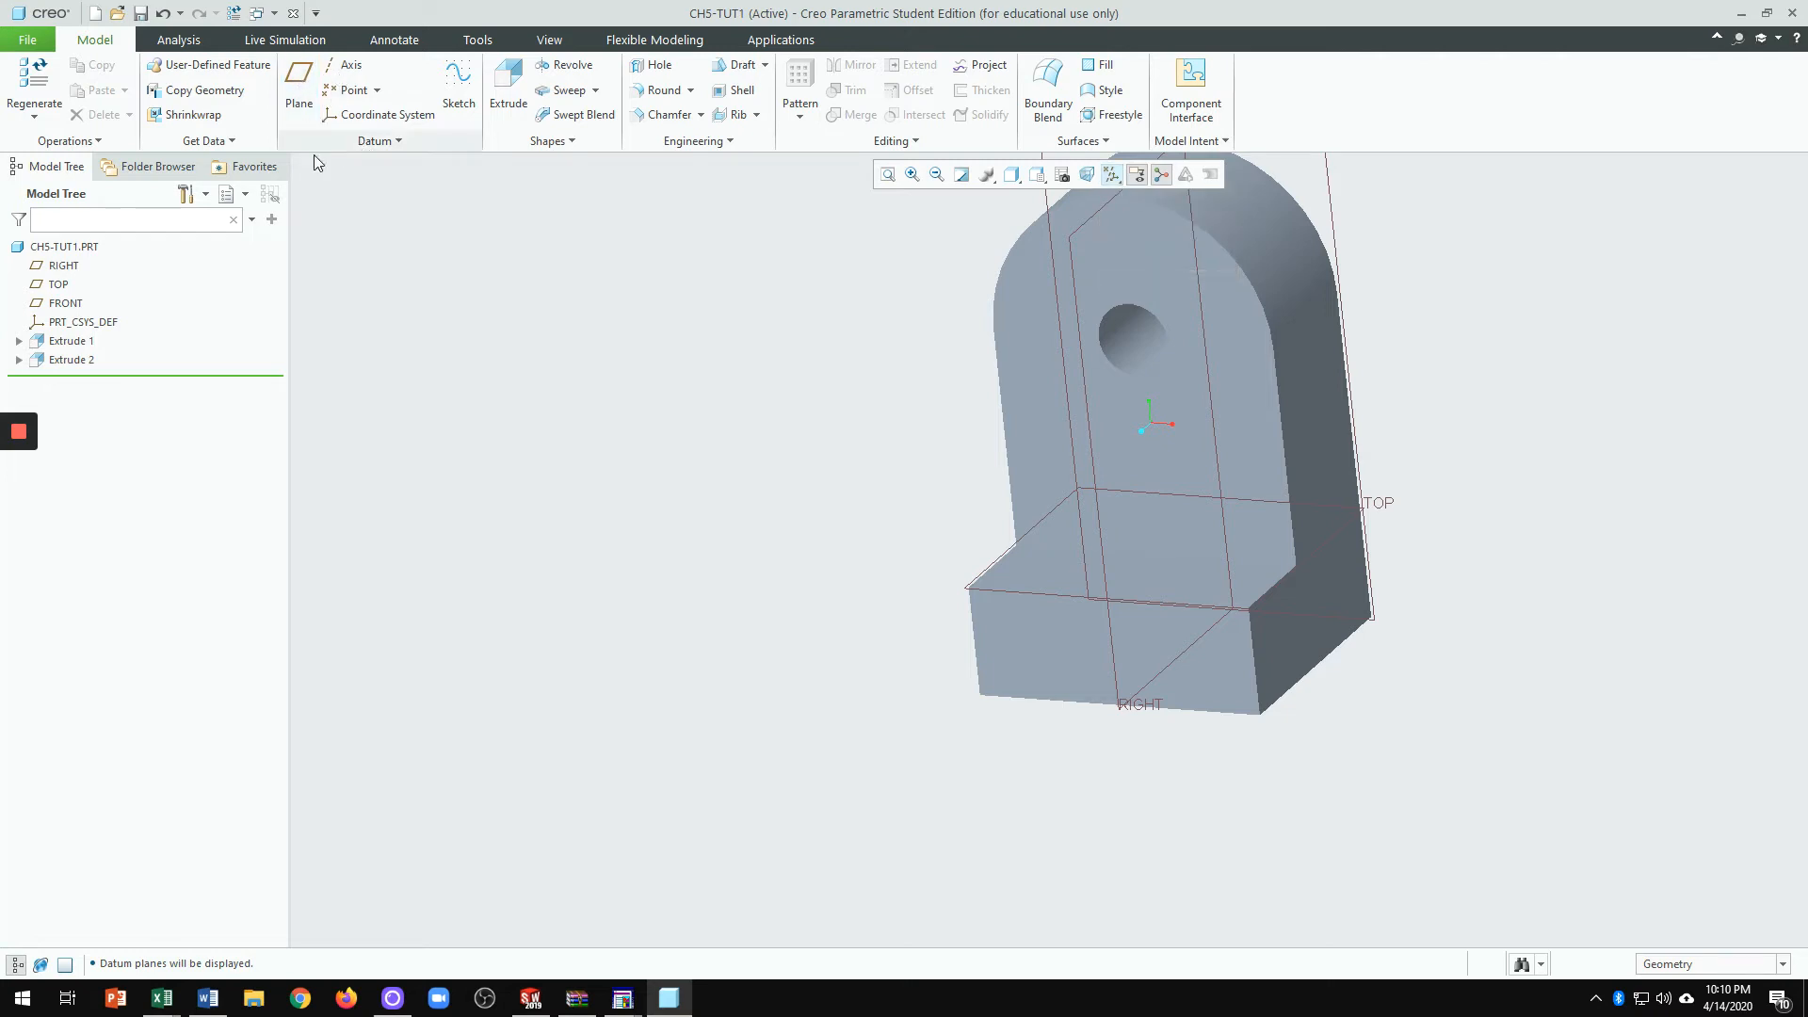
left_click(1057, 644)
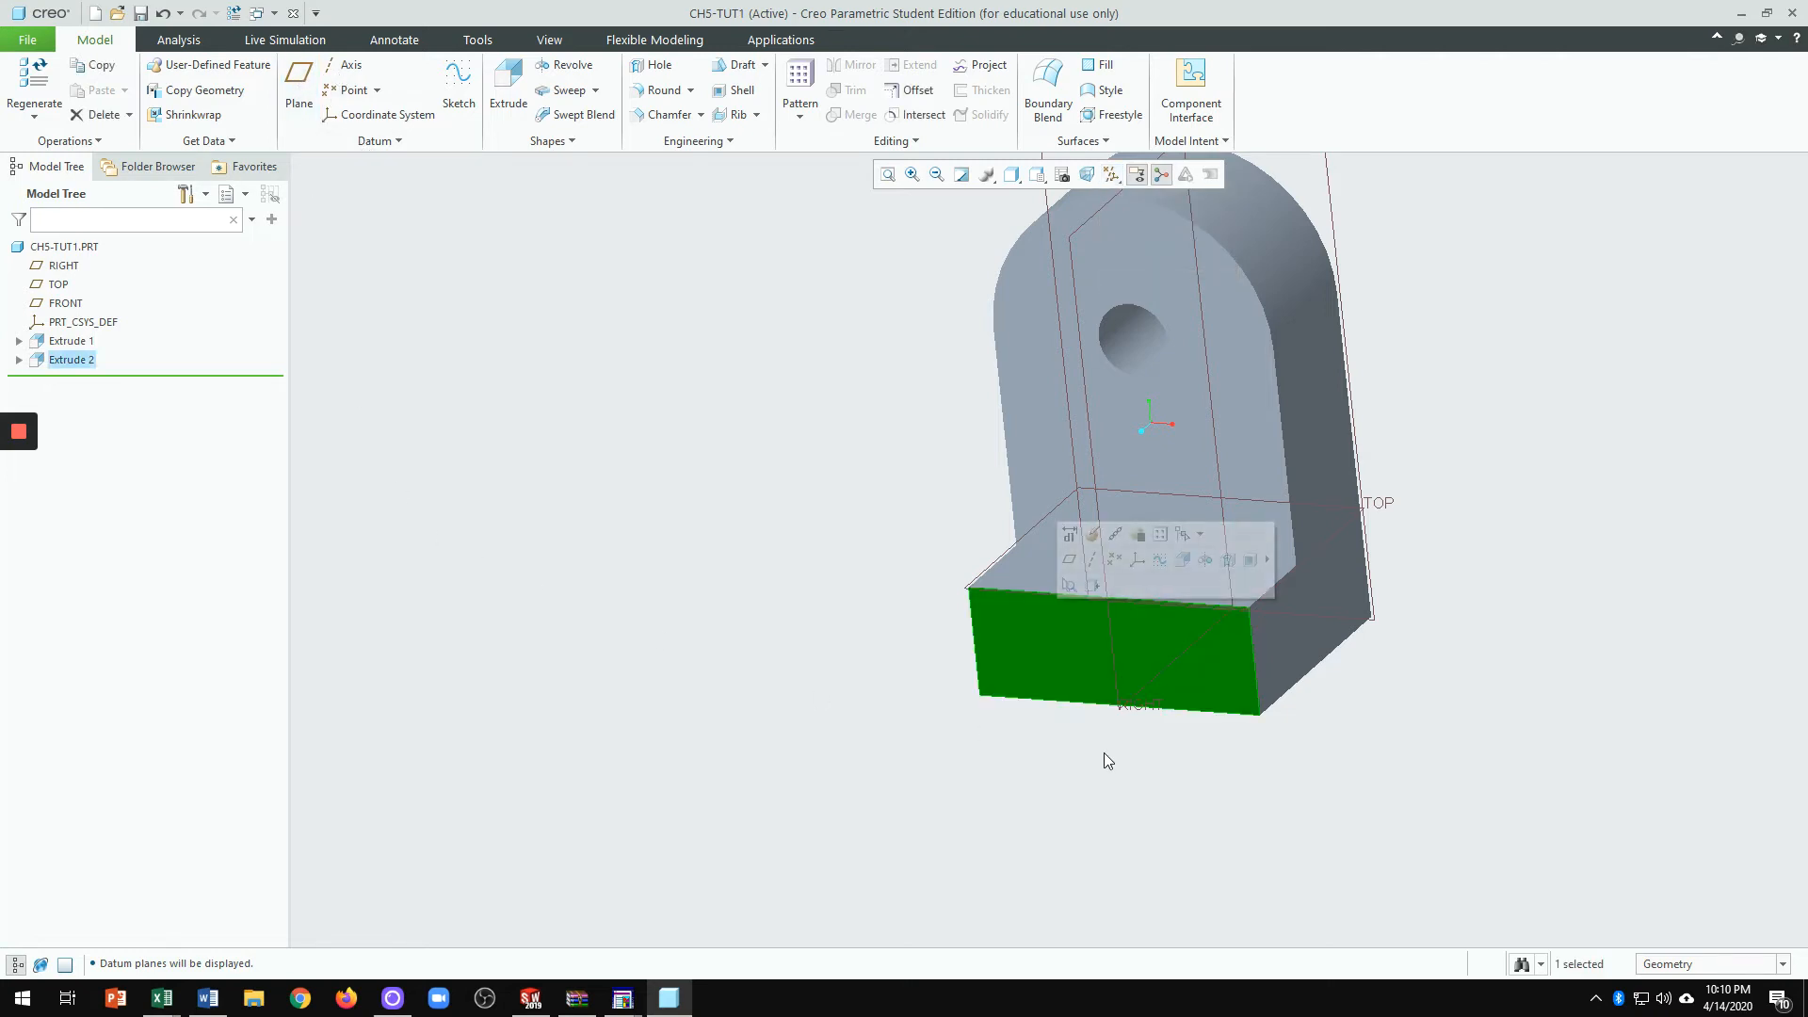
Step: Start a new datum plane on the block's front face, viewed from the side
left_click(301, 89)
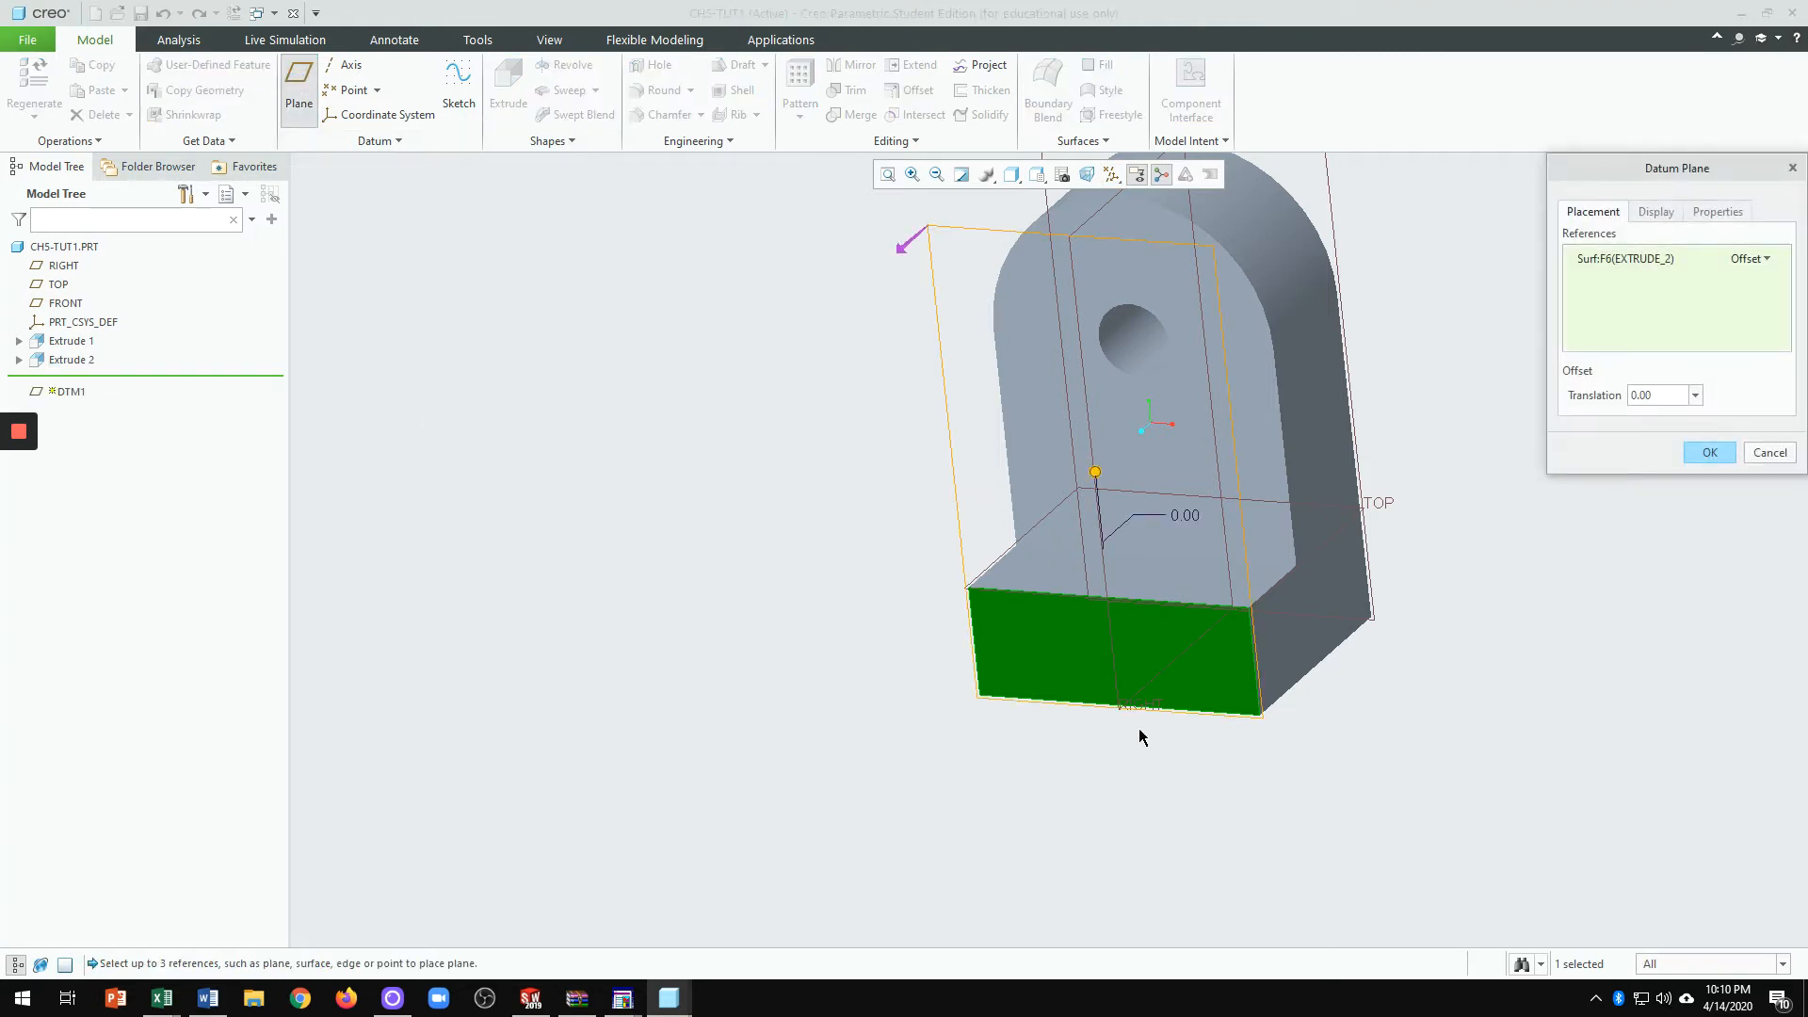
middle_click_drag(1139, 733, 1090, 771)
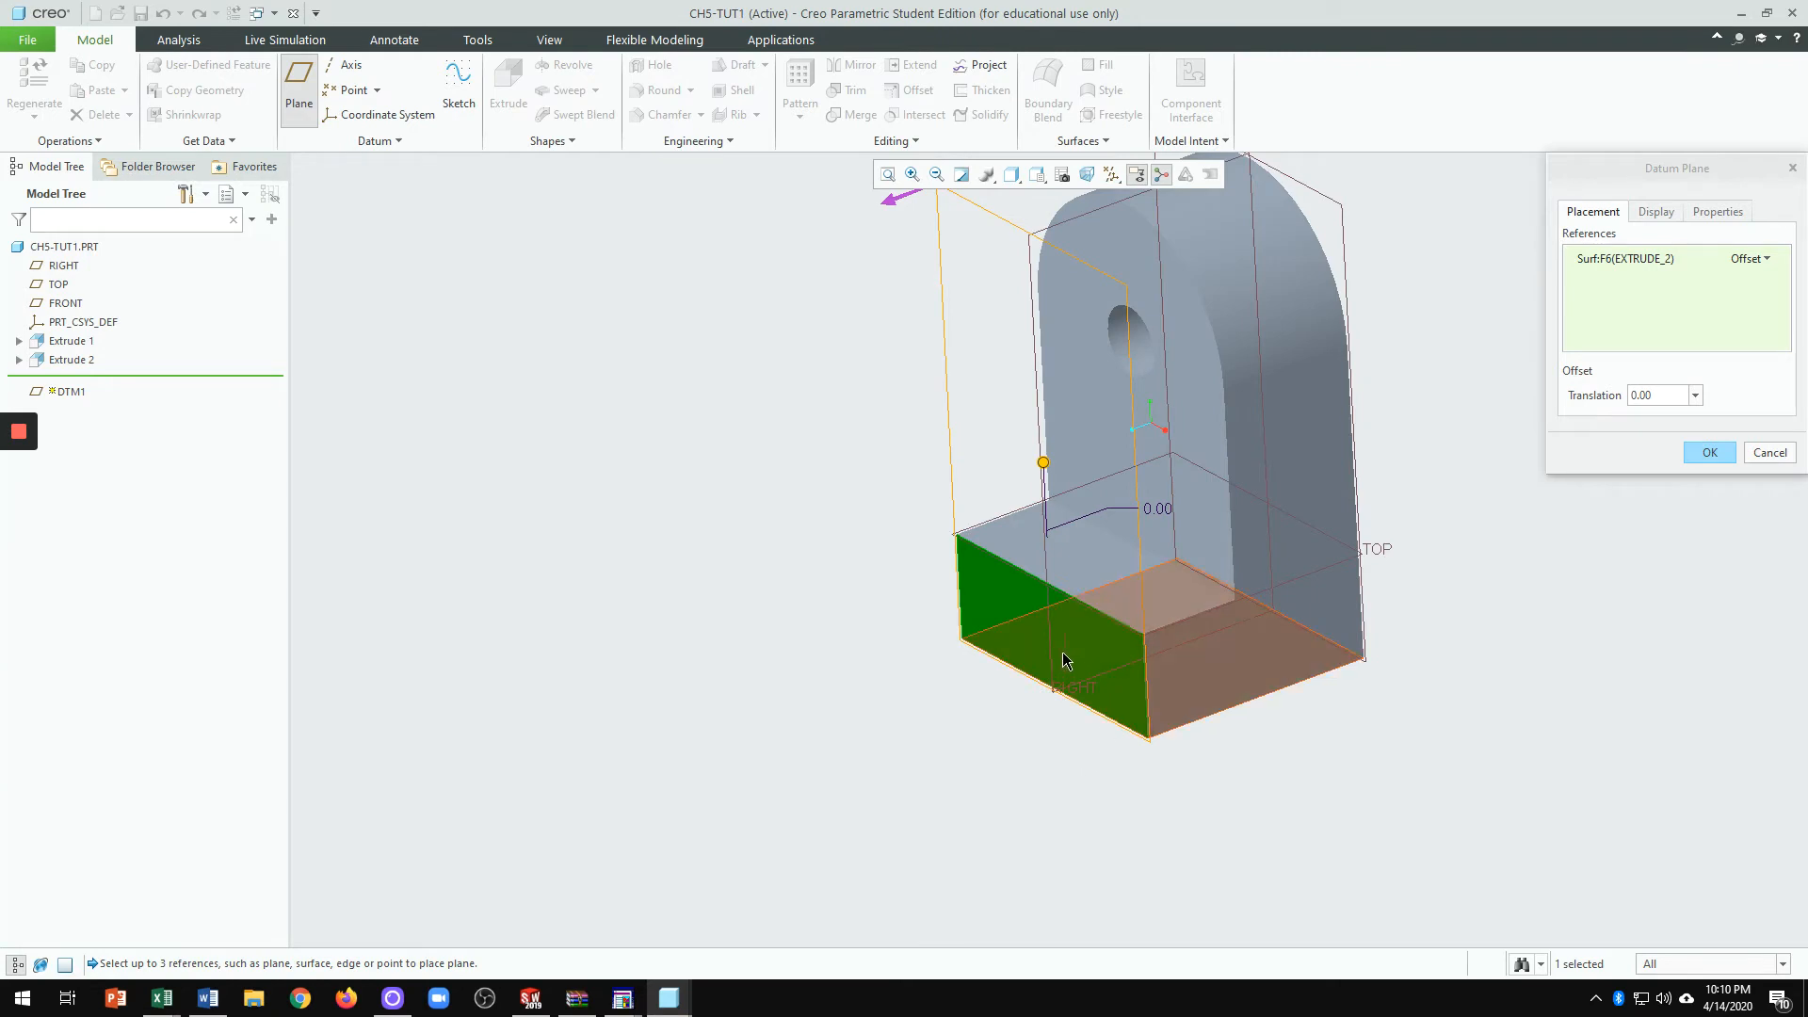
scroll(1167, 810, "up", 1)
scroll(1175, 523, "down", 2)
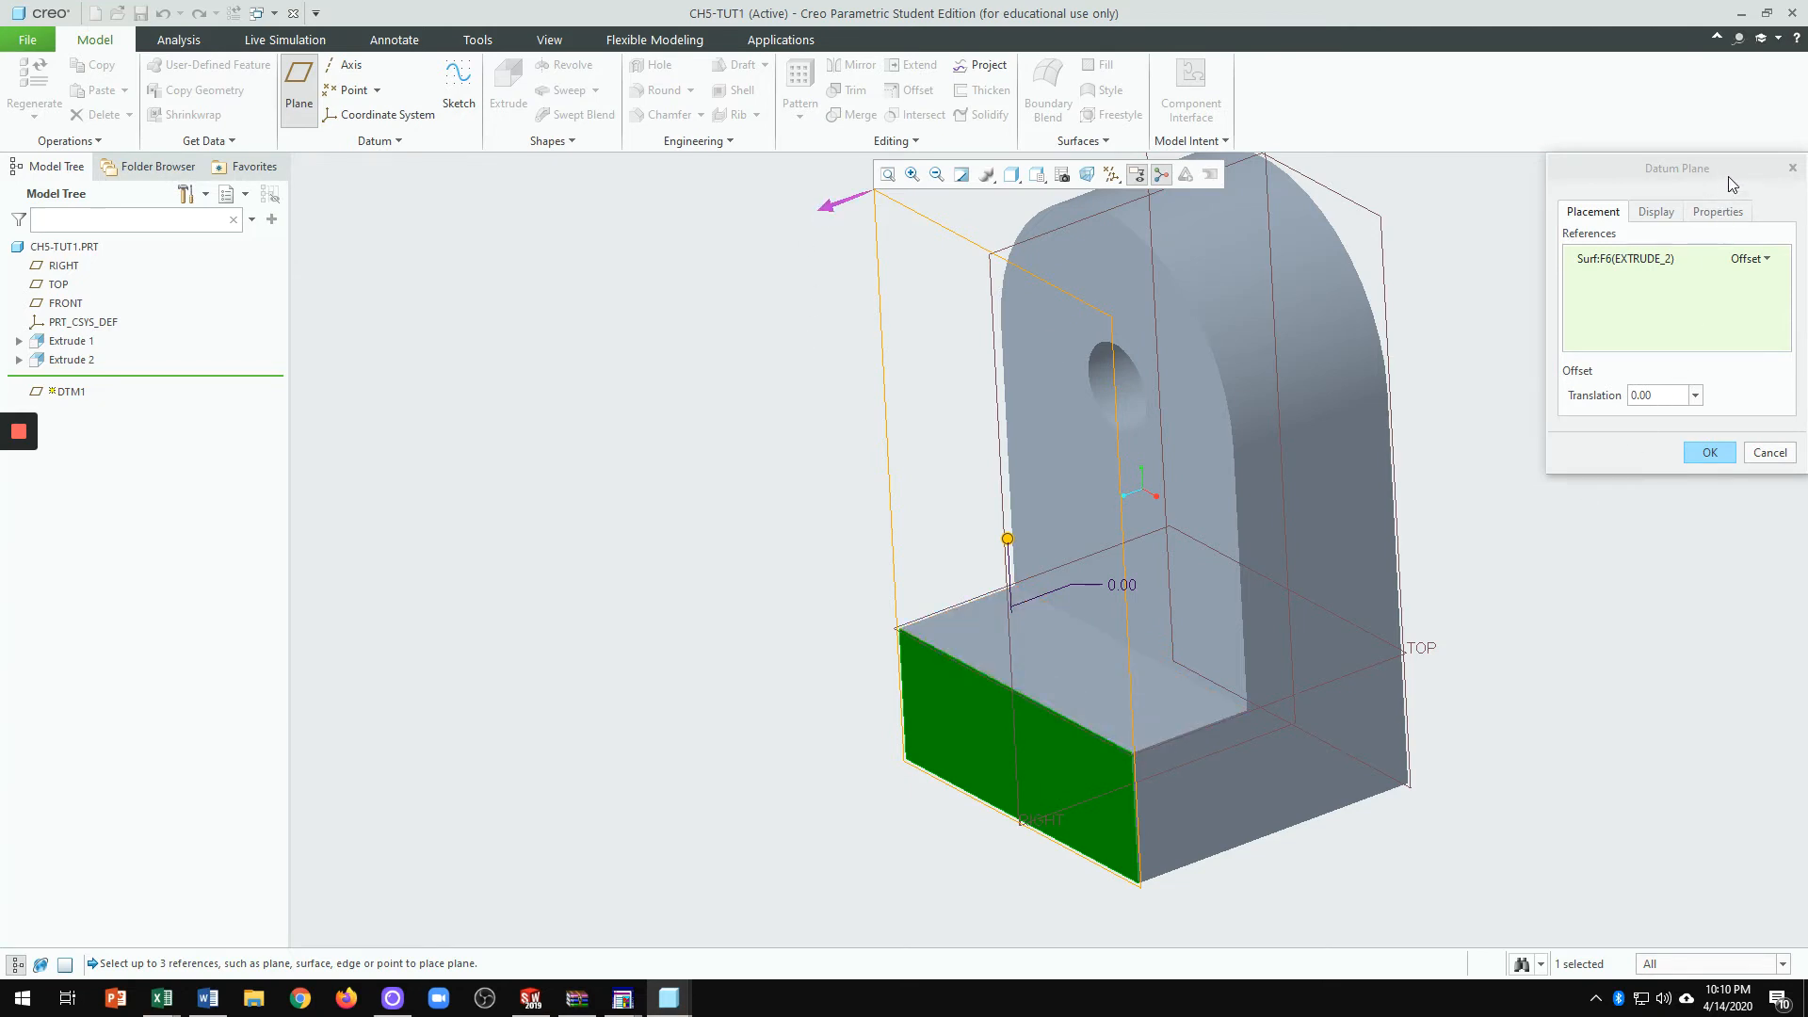
left_click_drag(1731, 182, 1603, 138)
Step: Set the plane's offset to 2.00 and confirm DTM1
left_click_drag(1534, 346, 1470, 346)
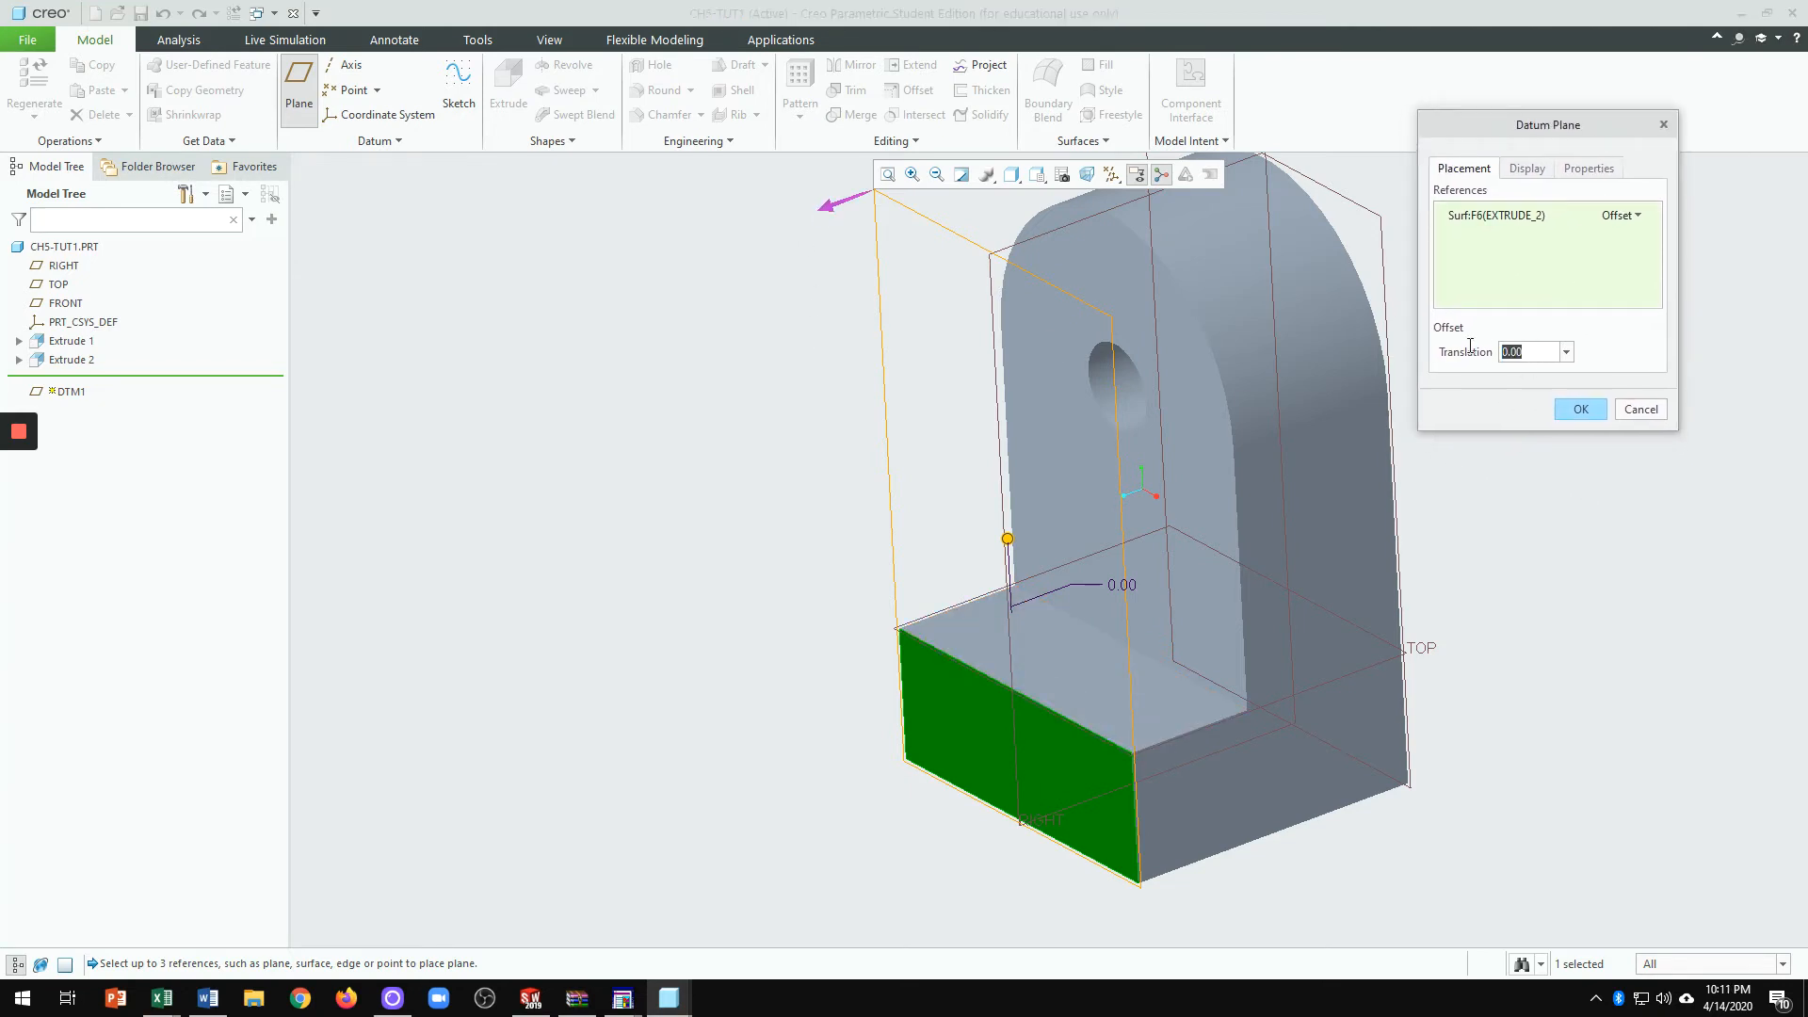
type("-2")
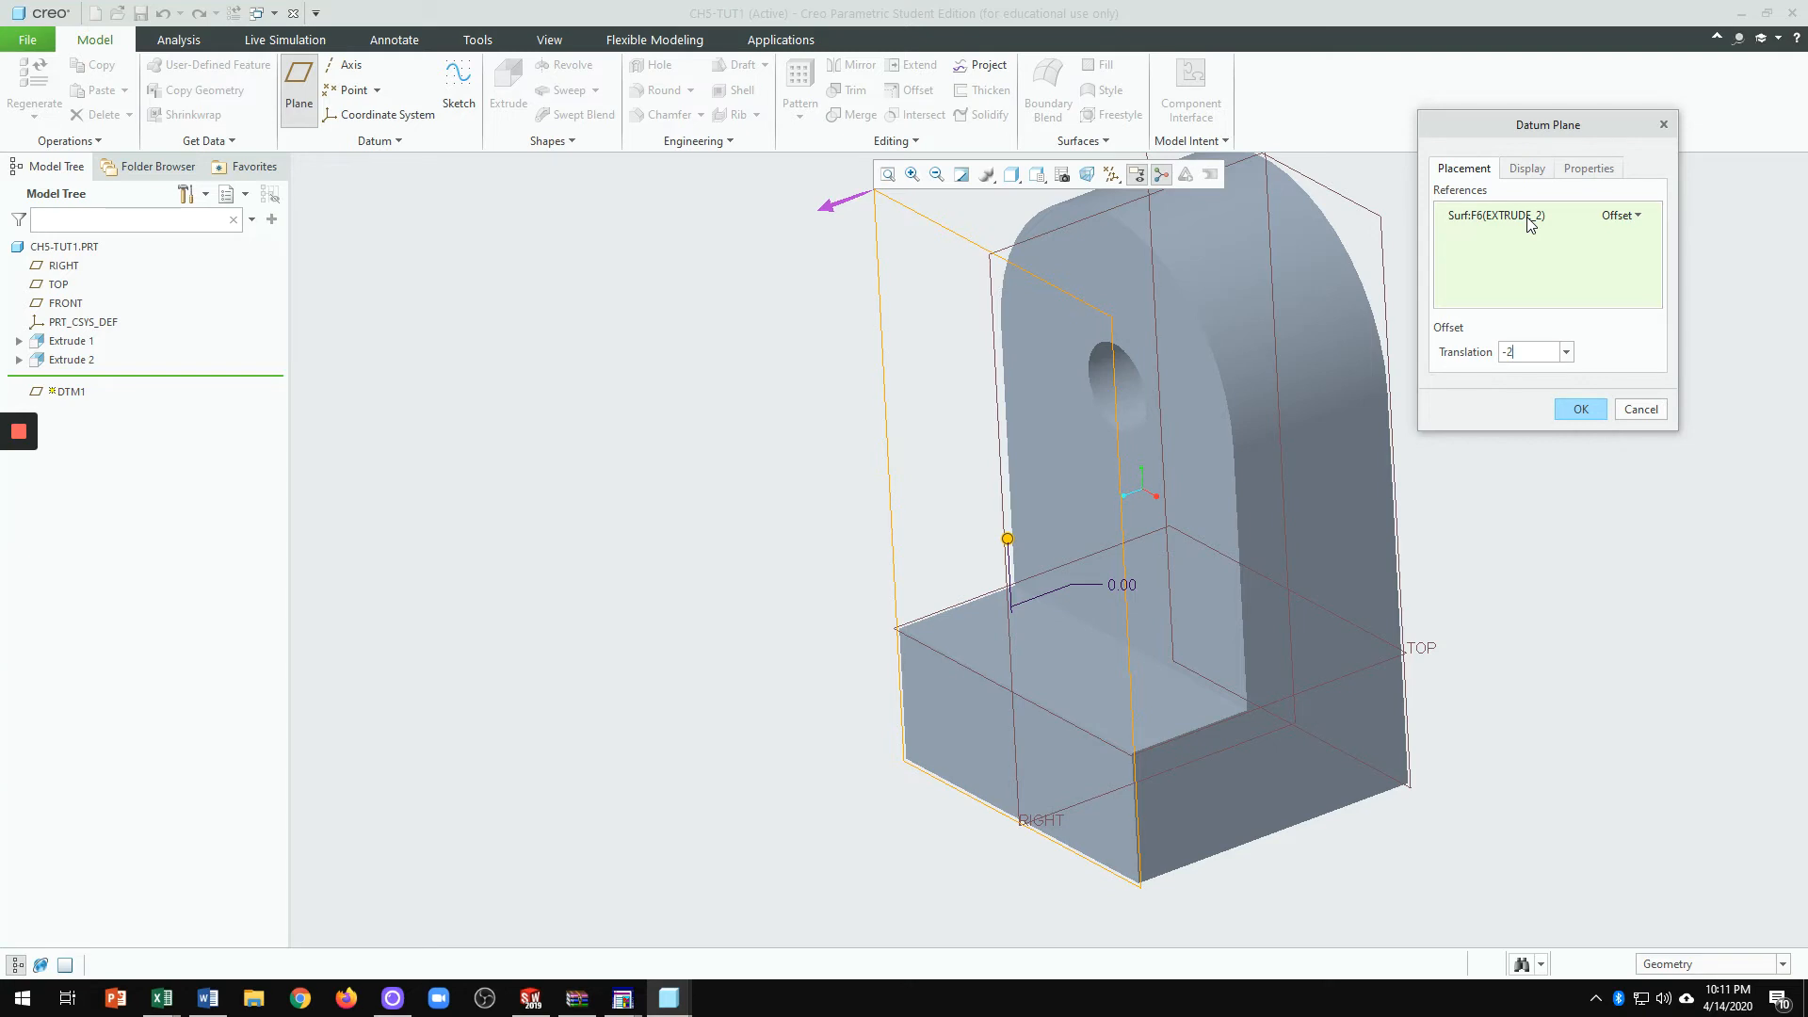
key("Return")
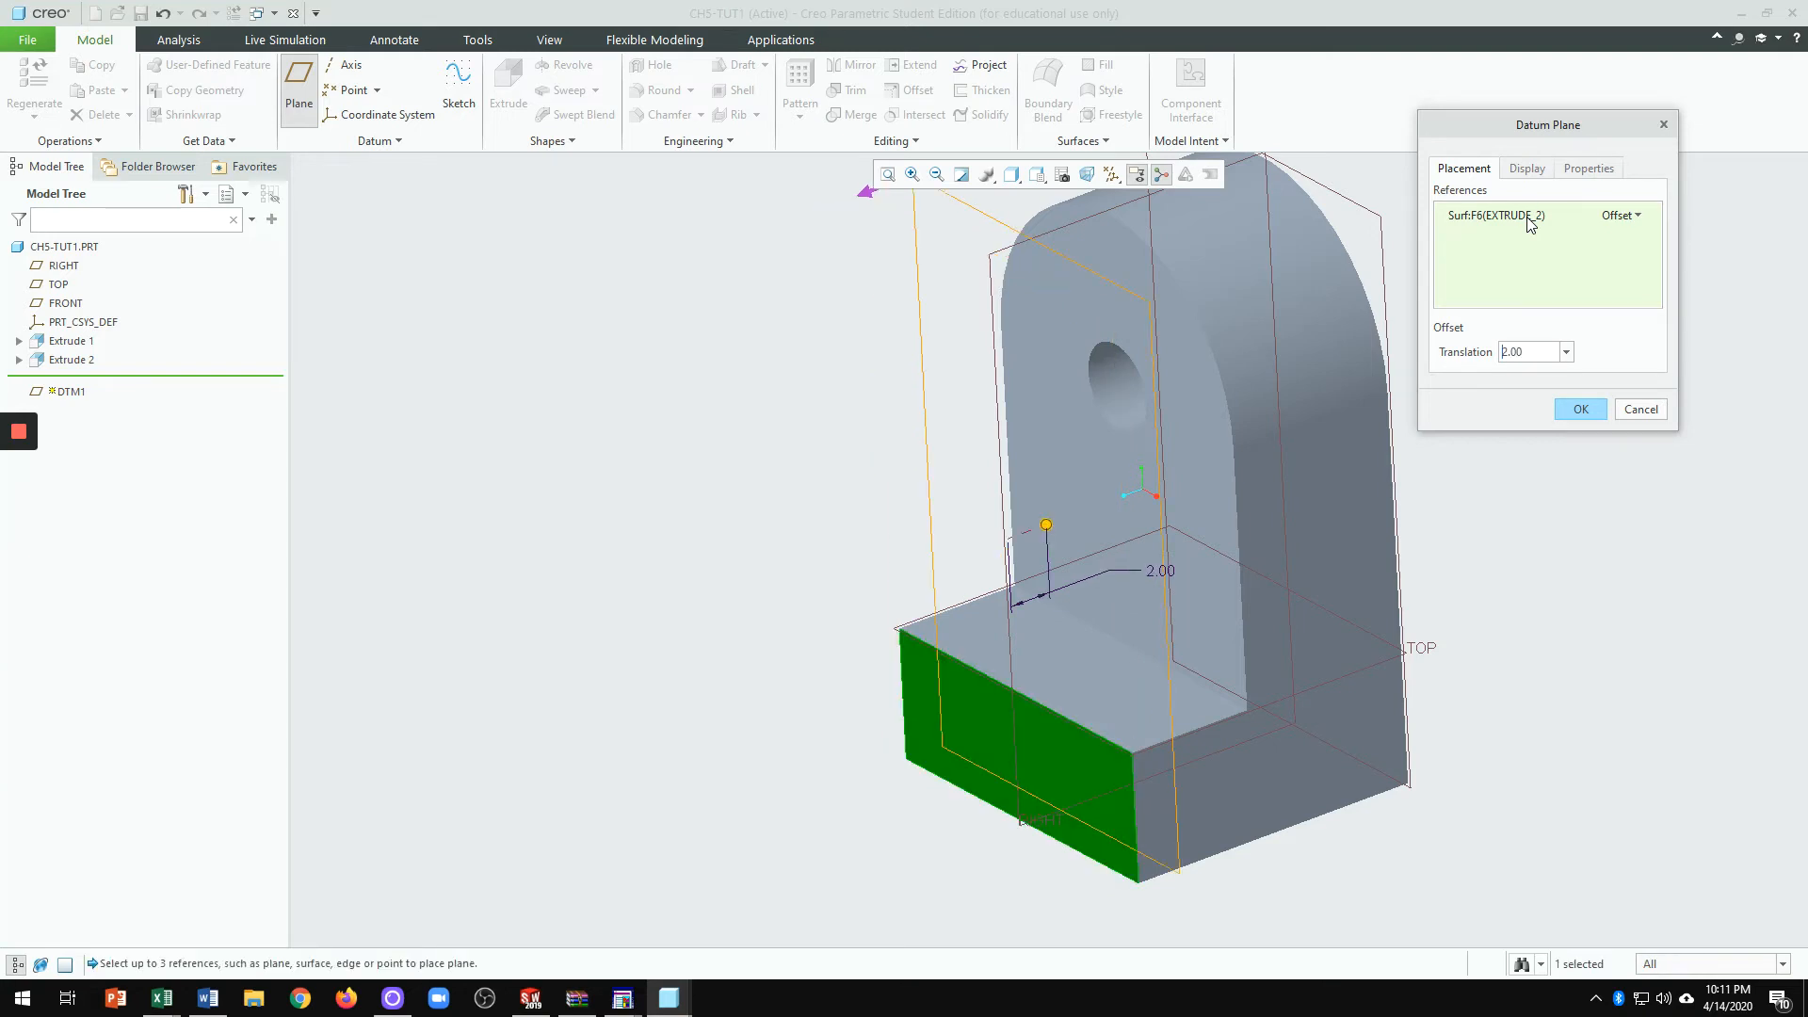
scroll(852, 495, "down", 2)
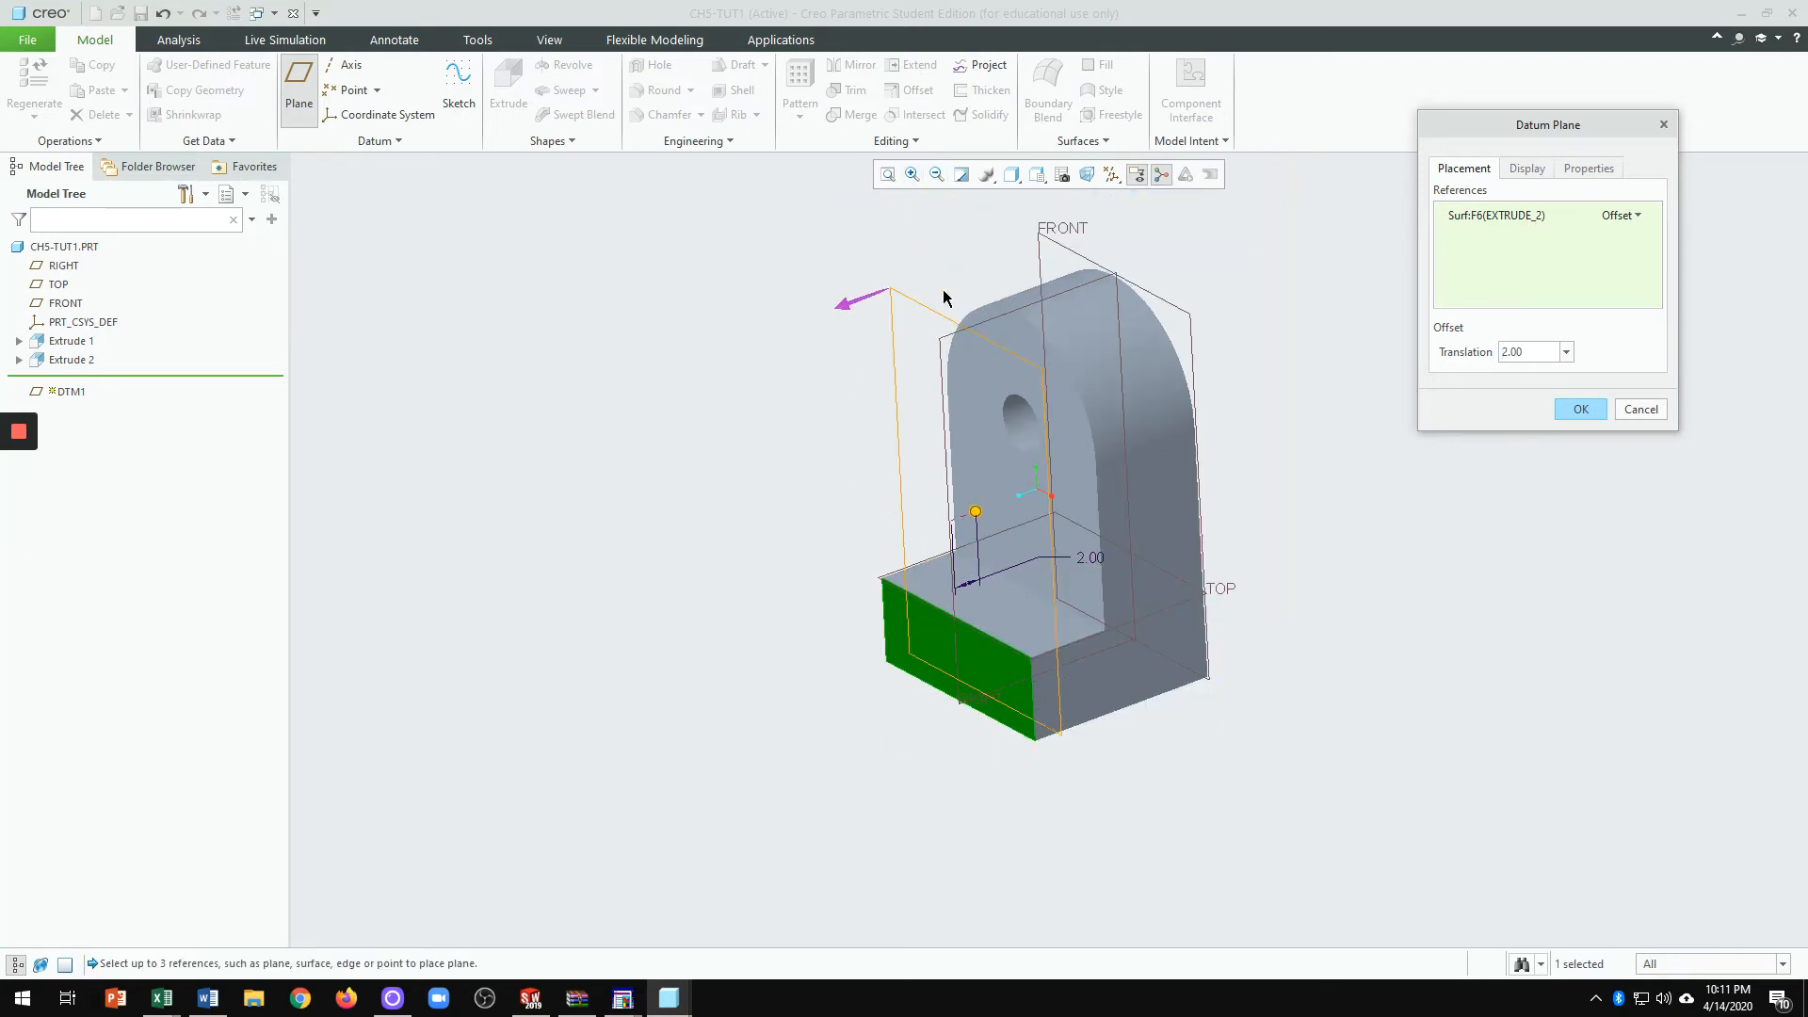
scroll(837, 452, "up", 3)
scroll(1131, 425, "down", 3)
scroll(942, 626, "up", 2)
scroll(929, 656, "down", 1)
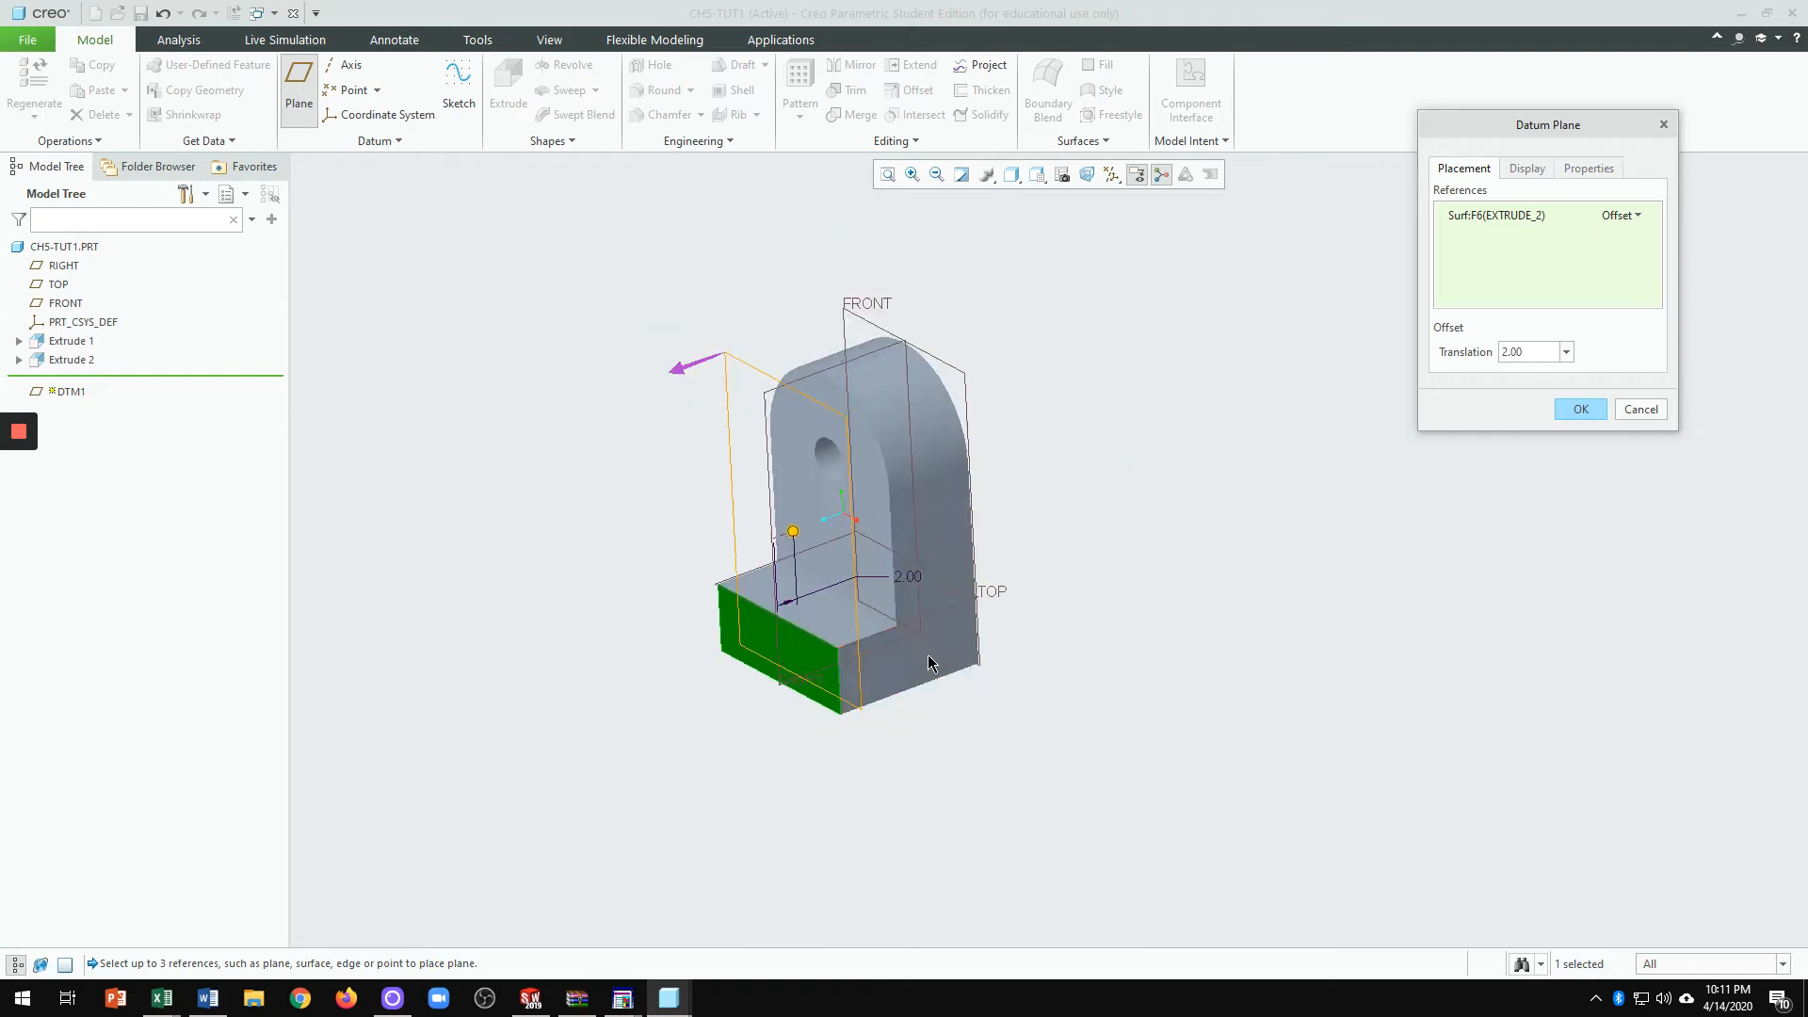
scroll(928, 659, "up", 1)
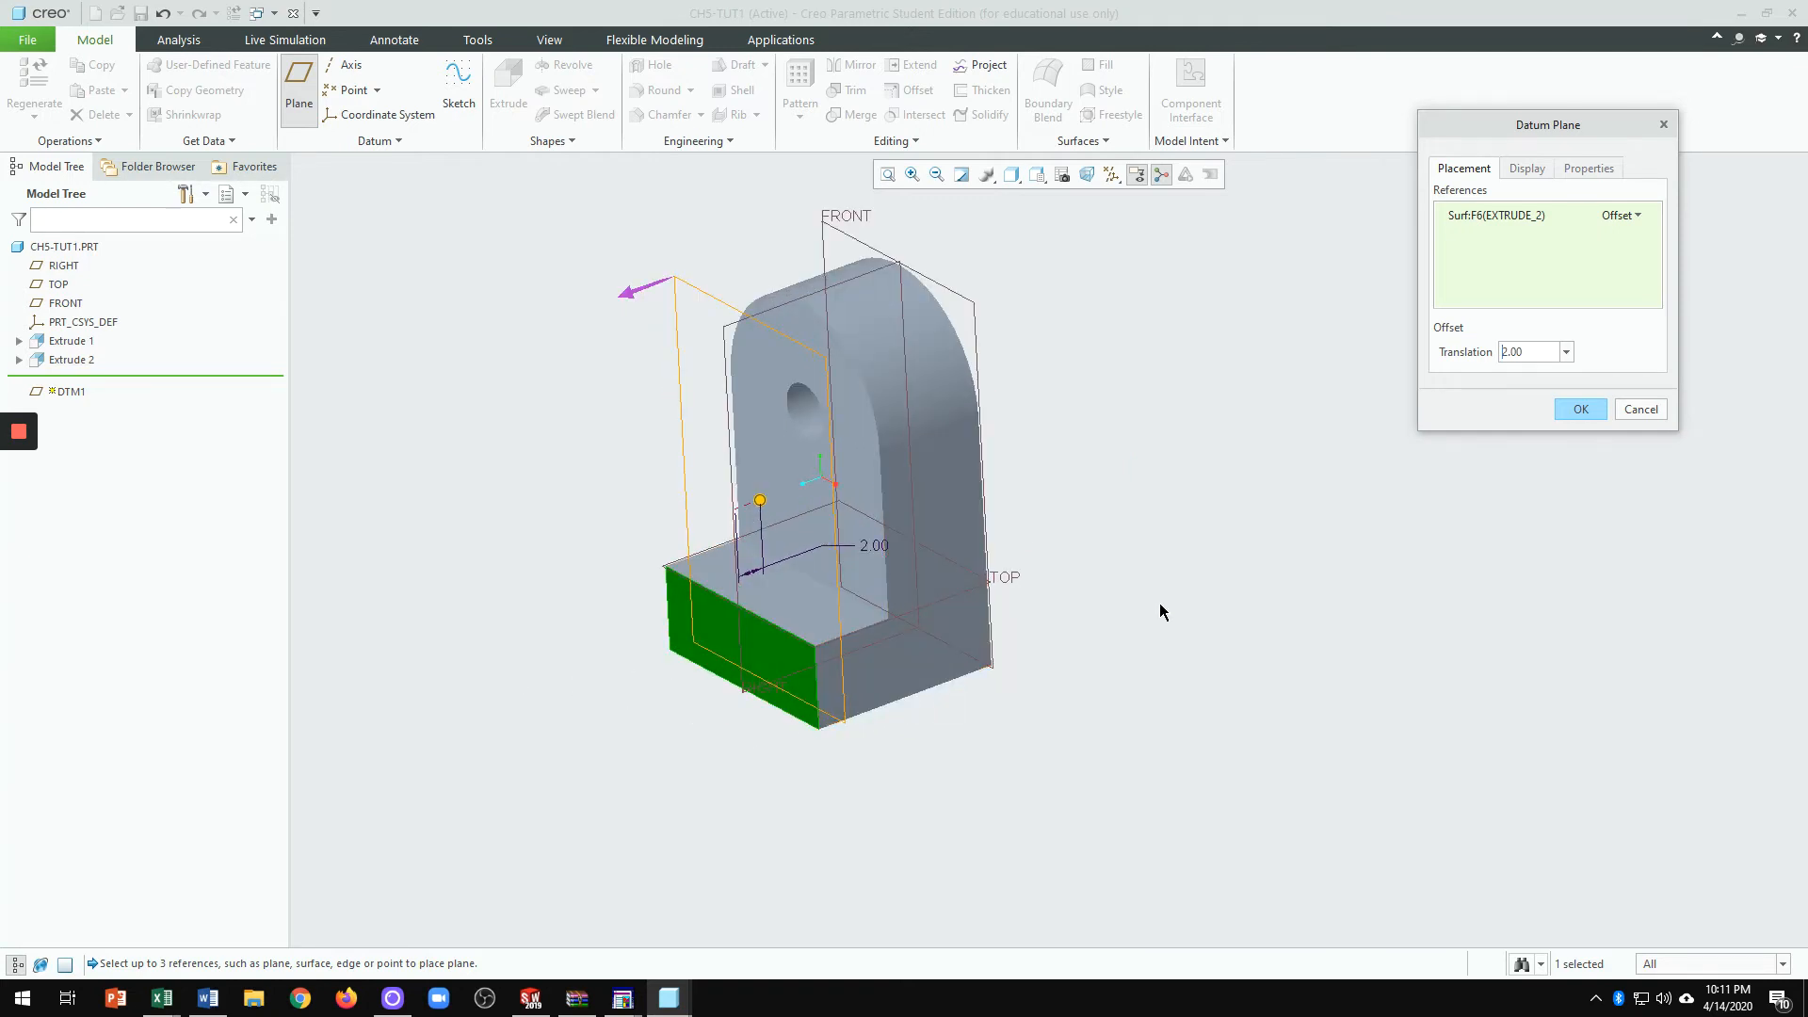
left_click(1583, 410)
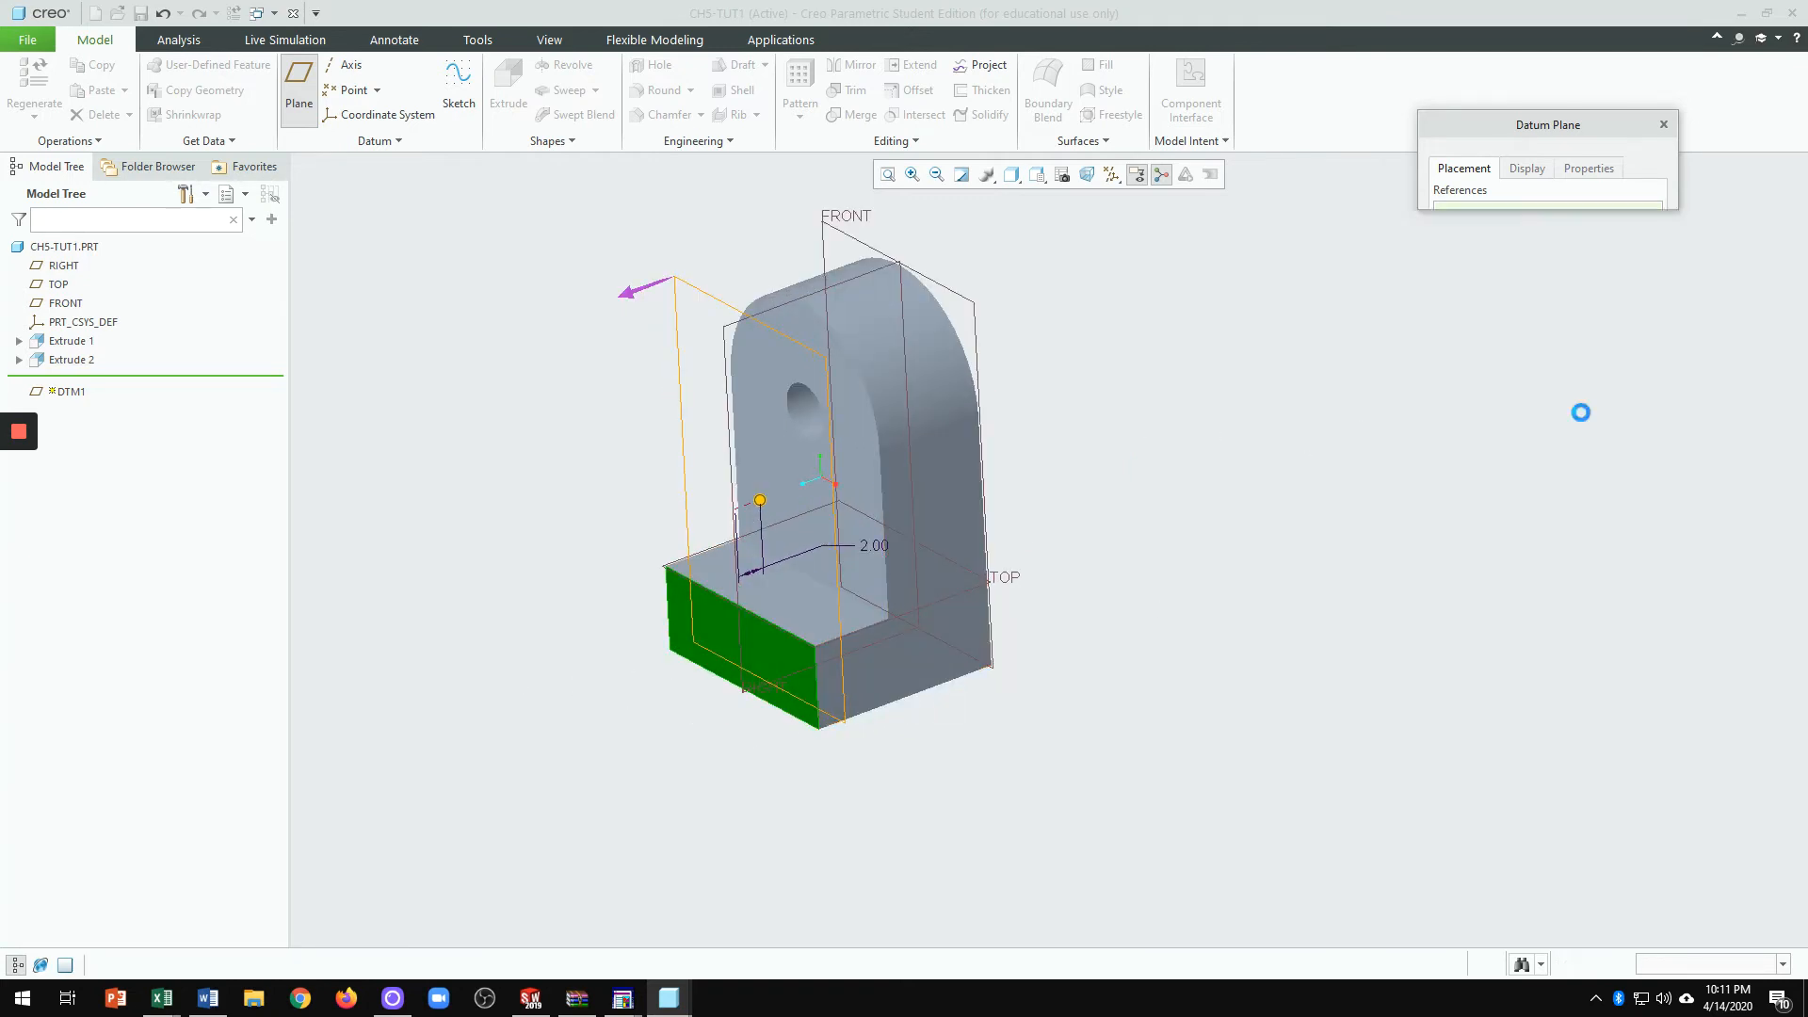
middle_click_drag(1336, 561, 1444, 557)
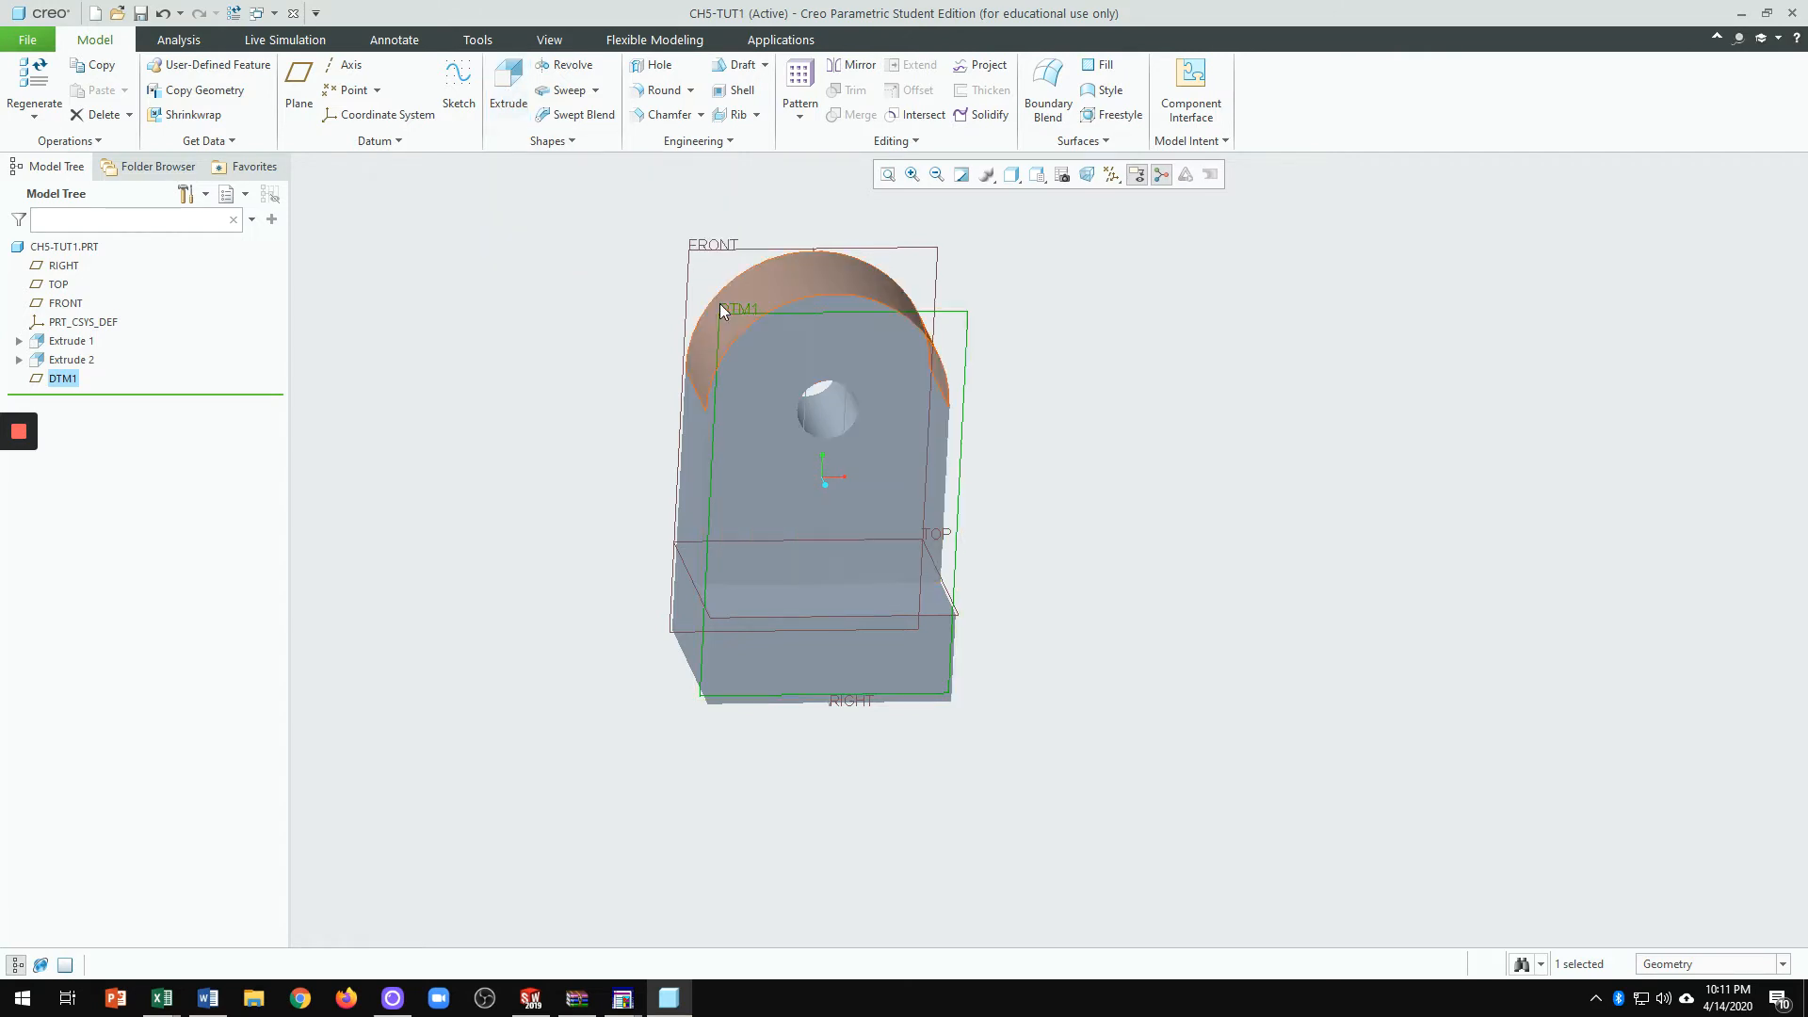
Step: Start an extrude sketched face-on on DTM1 with datum planes hidden
left_click(508, 83)
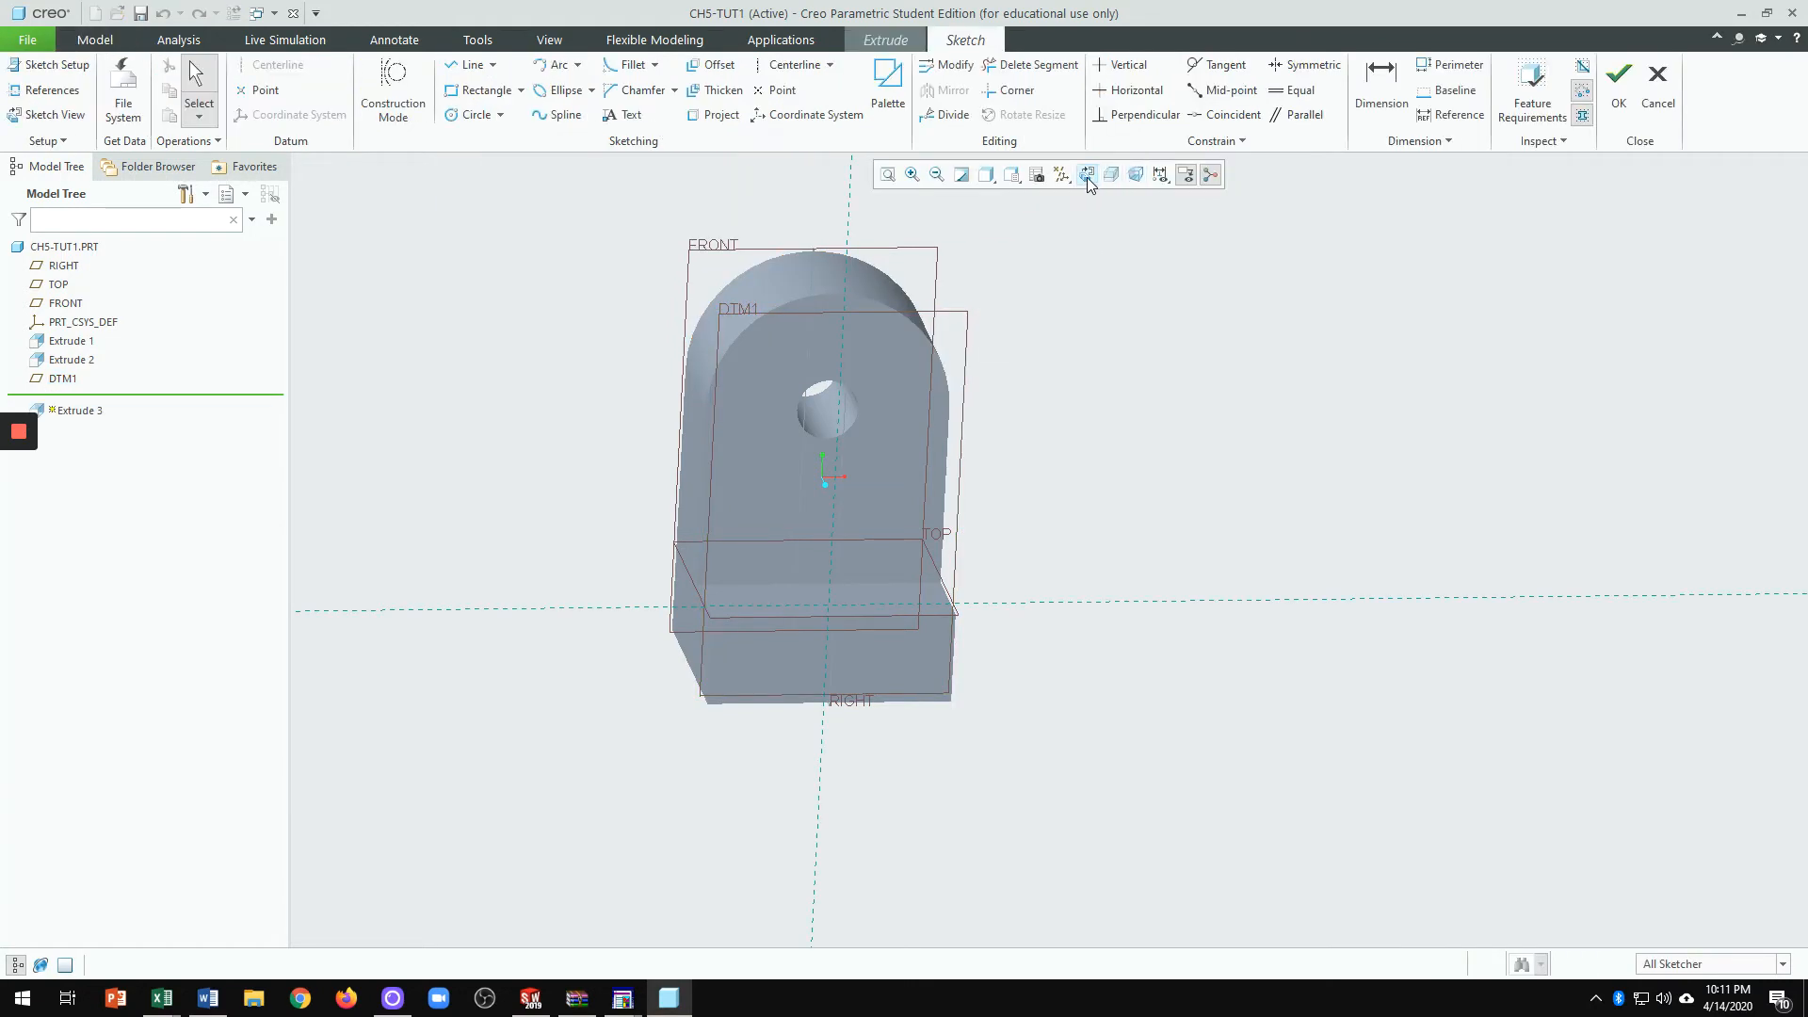
left_click(1087, 175)
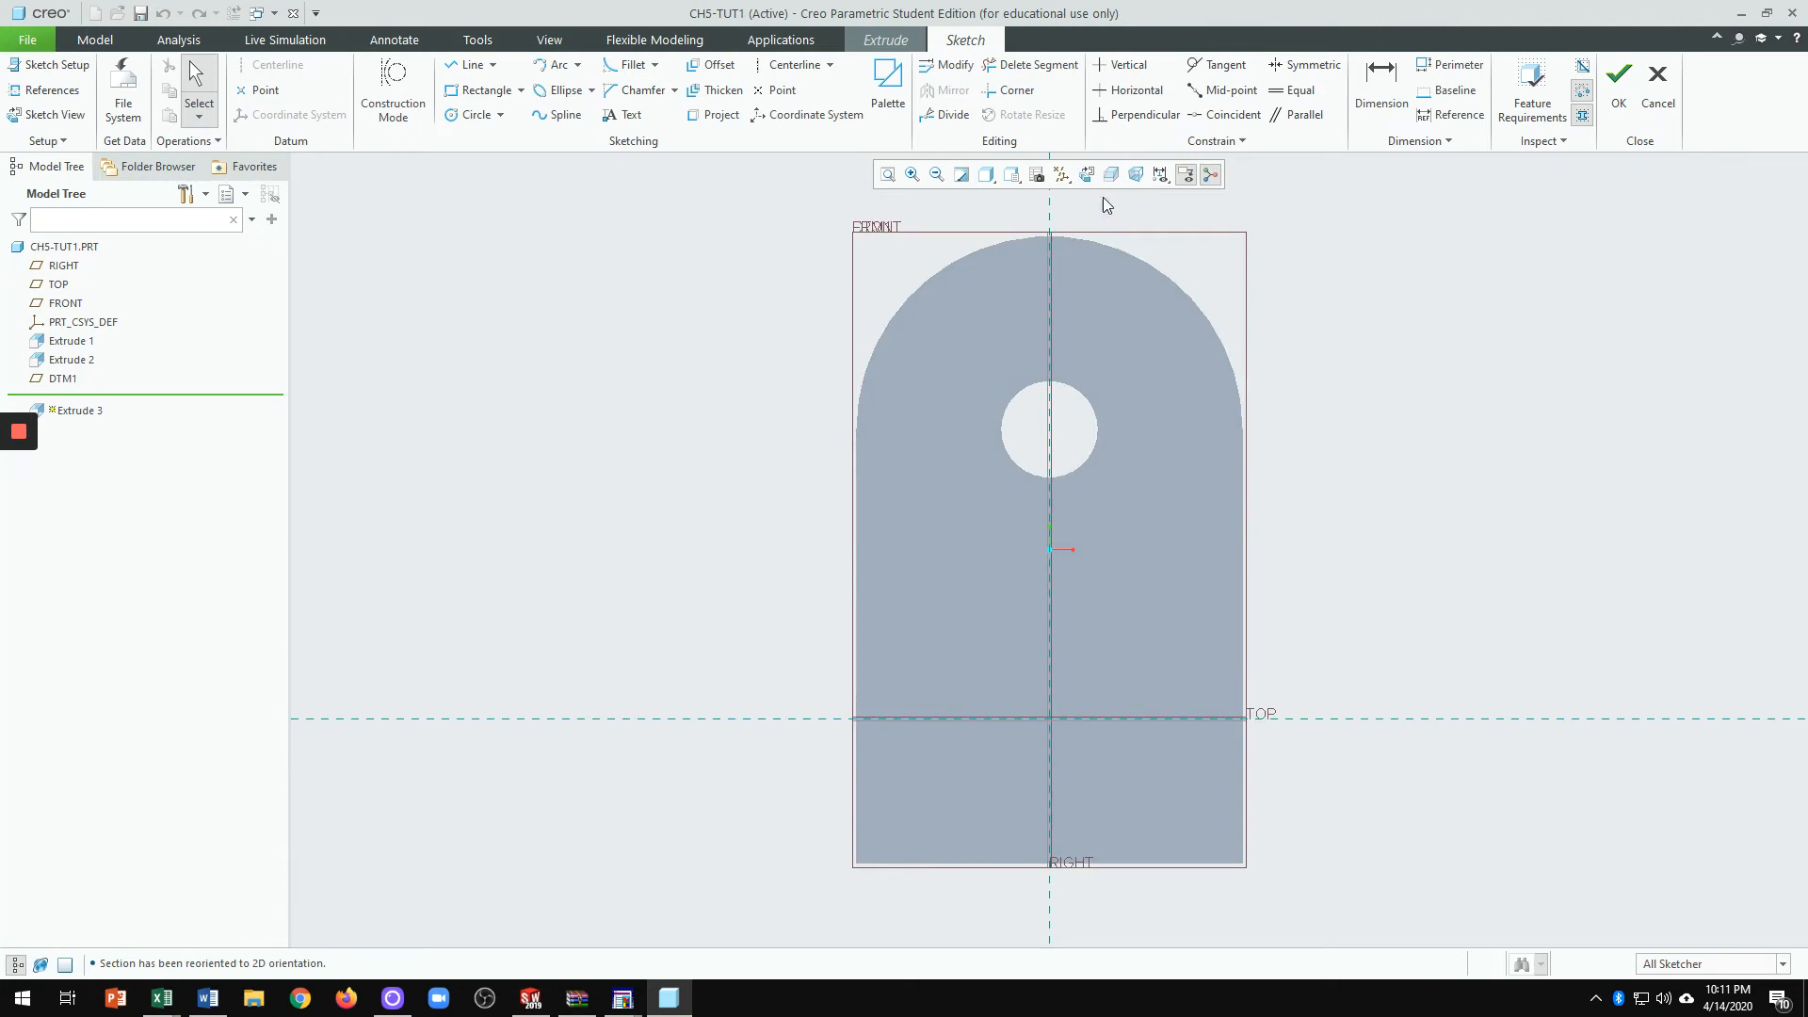
left_click(1061, 174)
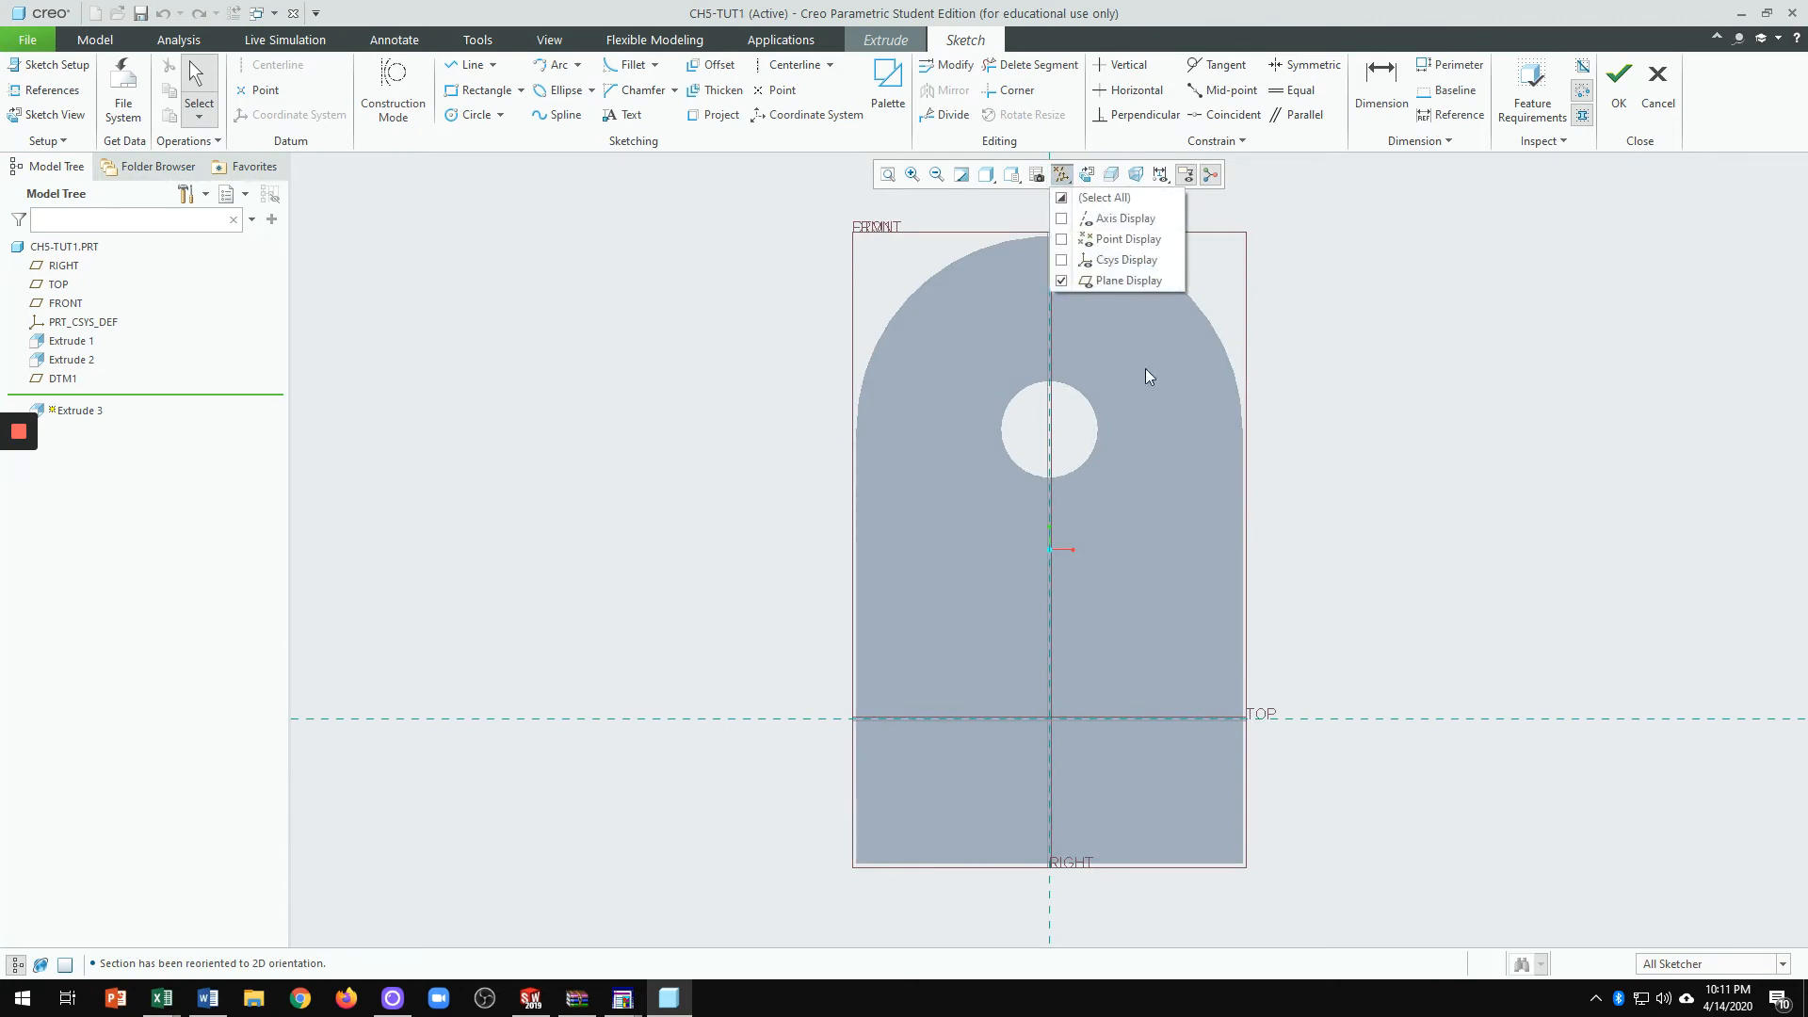
left_click(1129, 281)
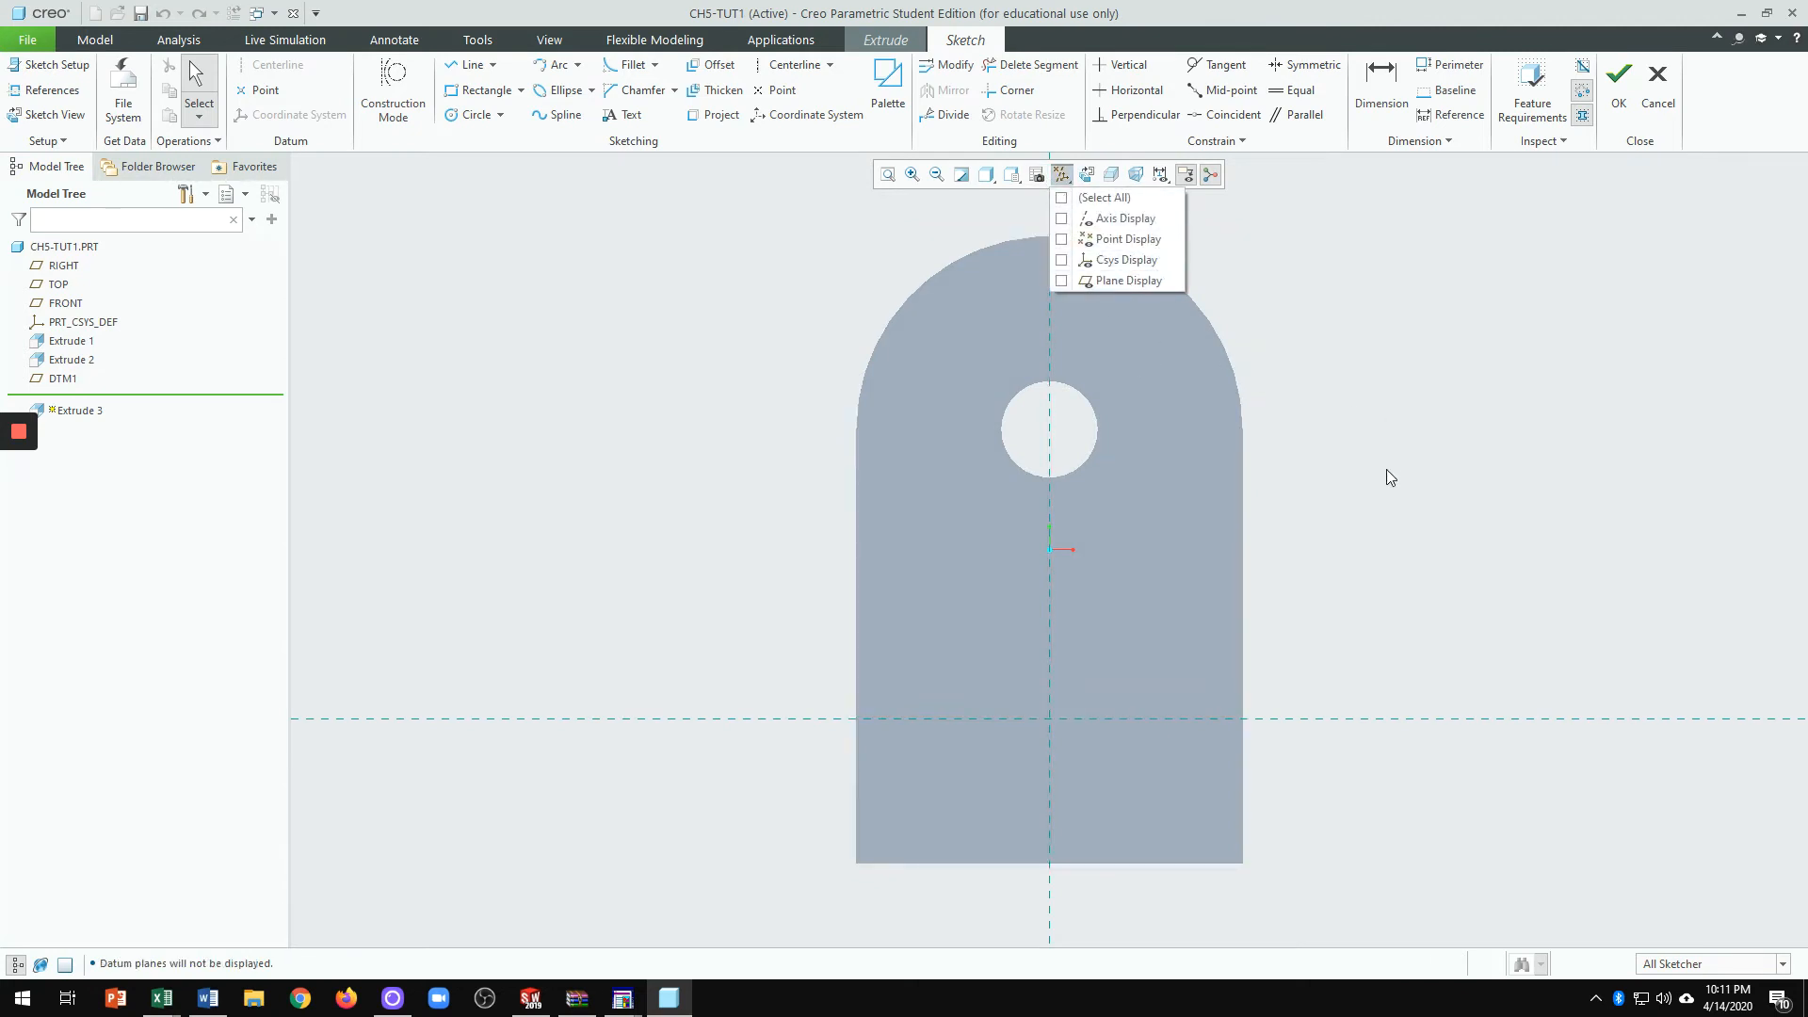
left_click(1427, 508)
scroll(1290, 537, "up", 4)
scroll(1381, 595, "down", 5)
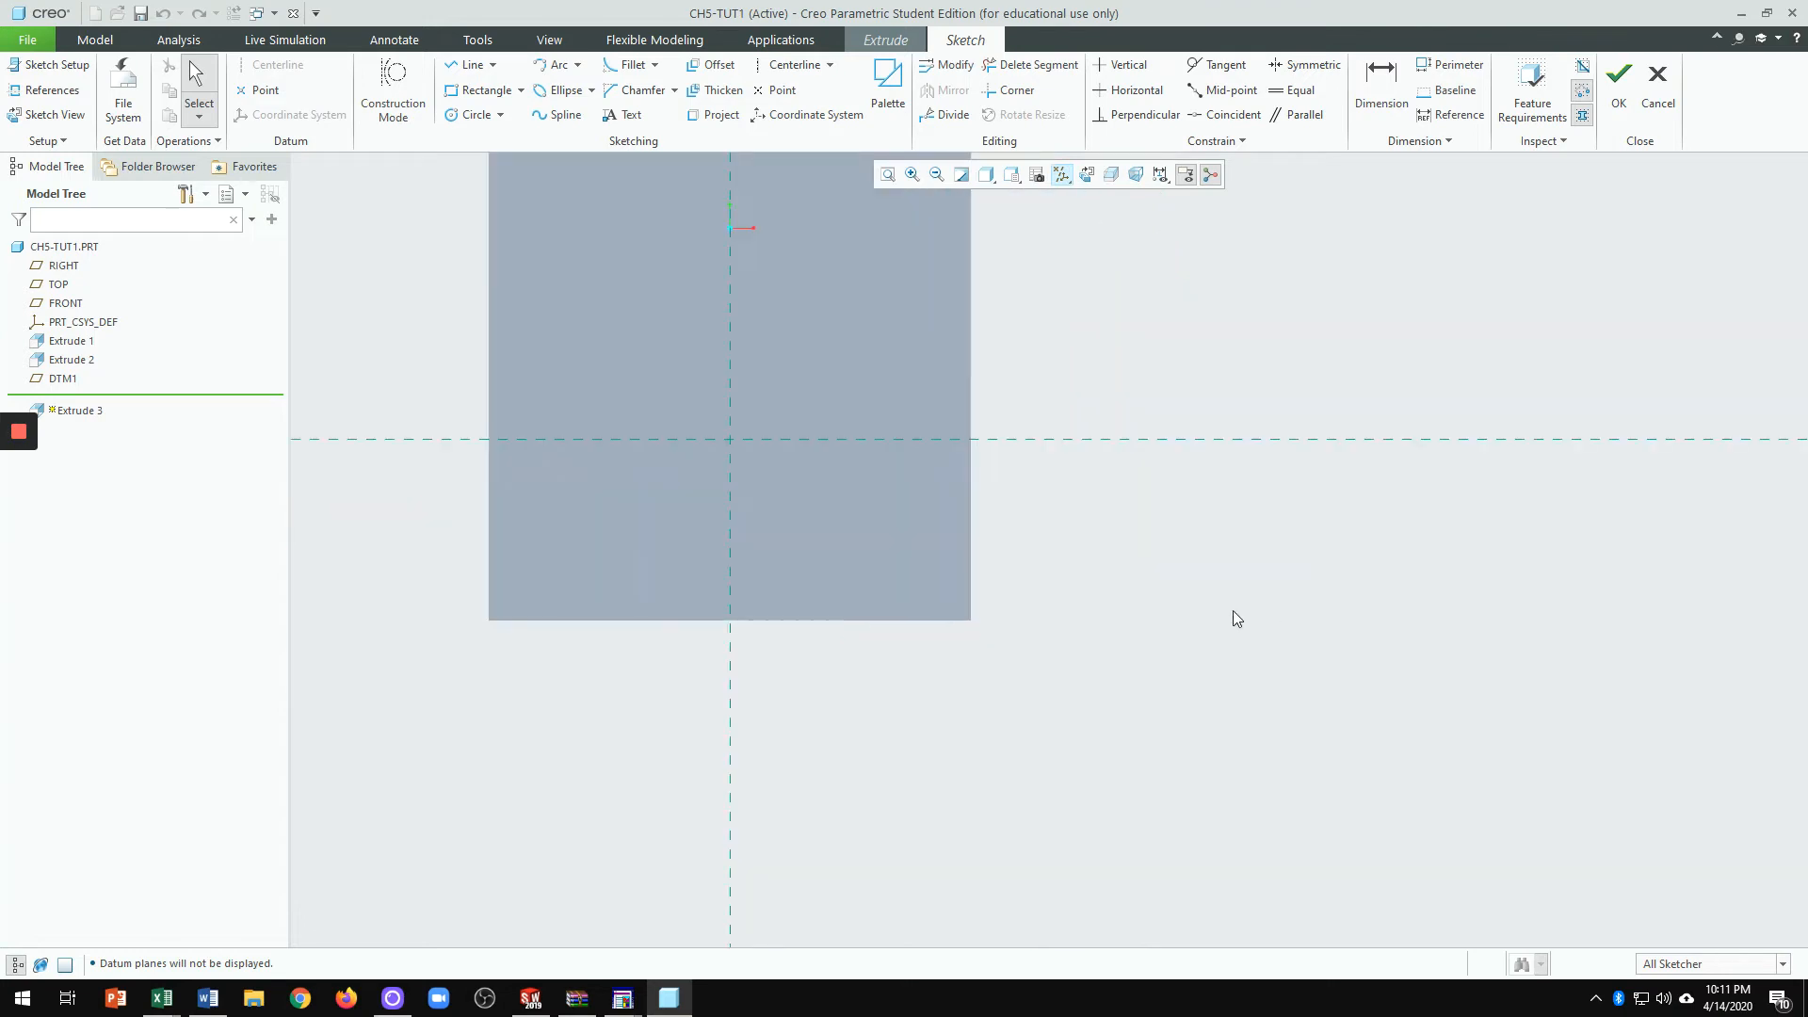
scroll(1236, 612, "up", 2)
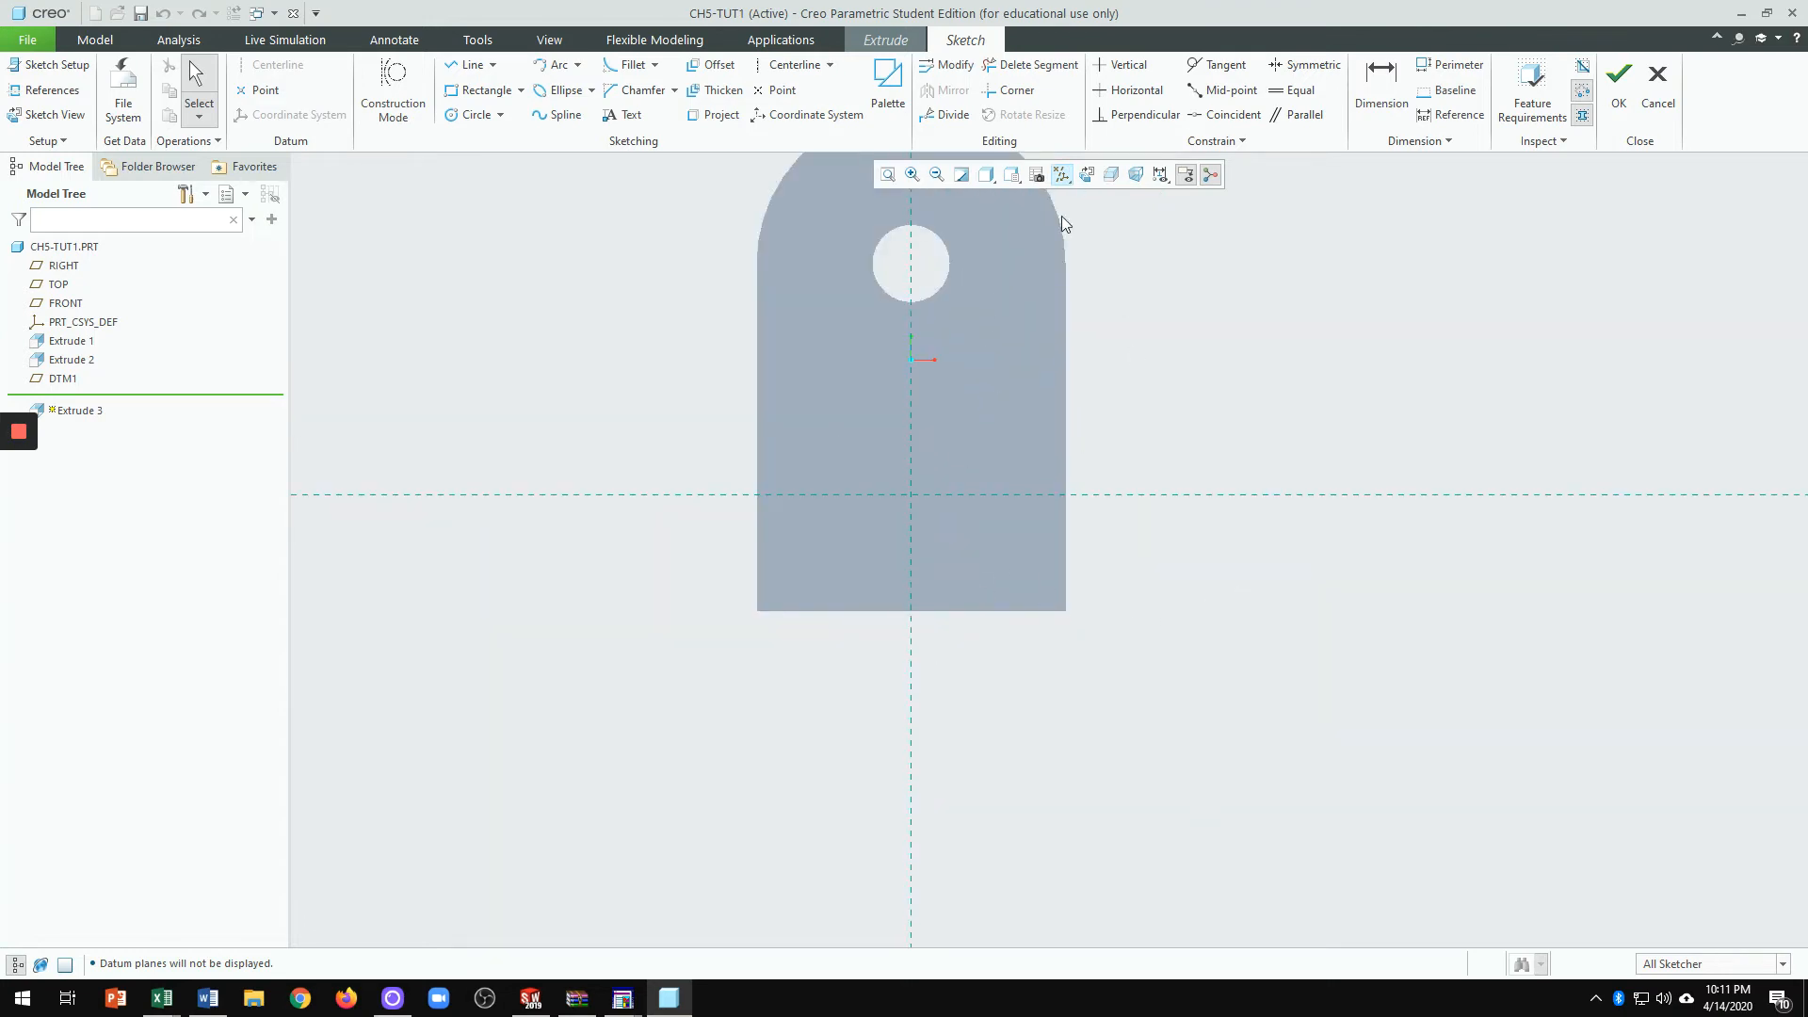
Step: Switch to No Hidden display and add the part's edges as sketch references
left_click(995, 174)
left_click(1036, 263)
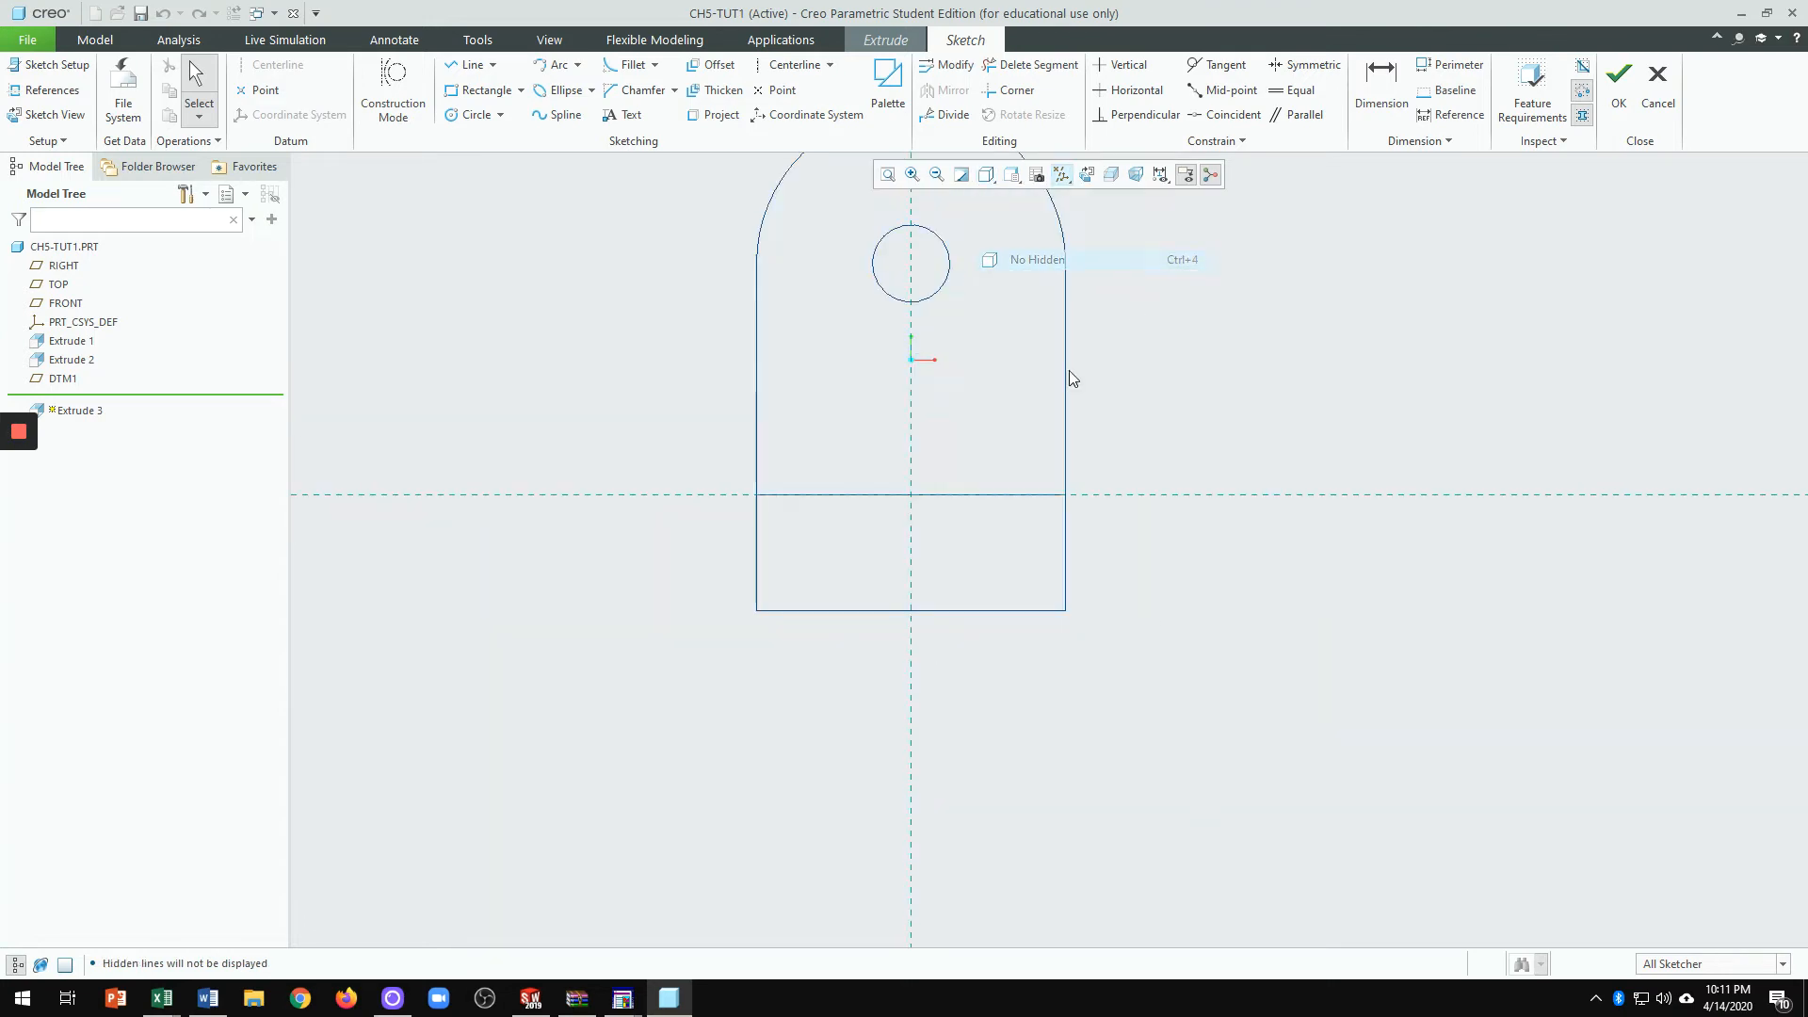
right_click(1347, 376)
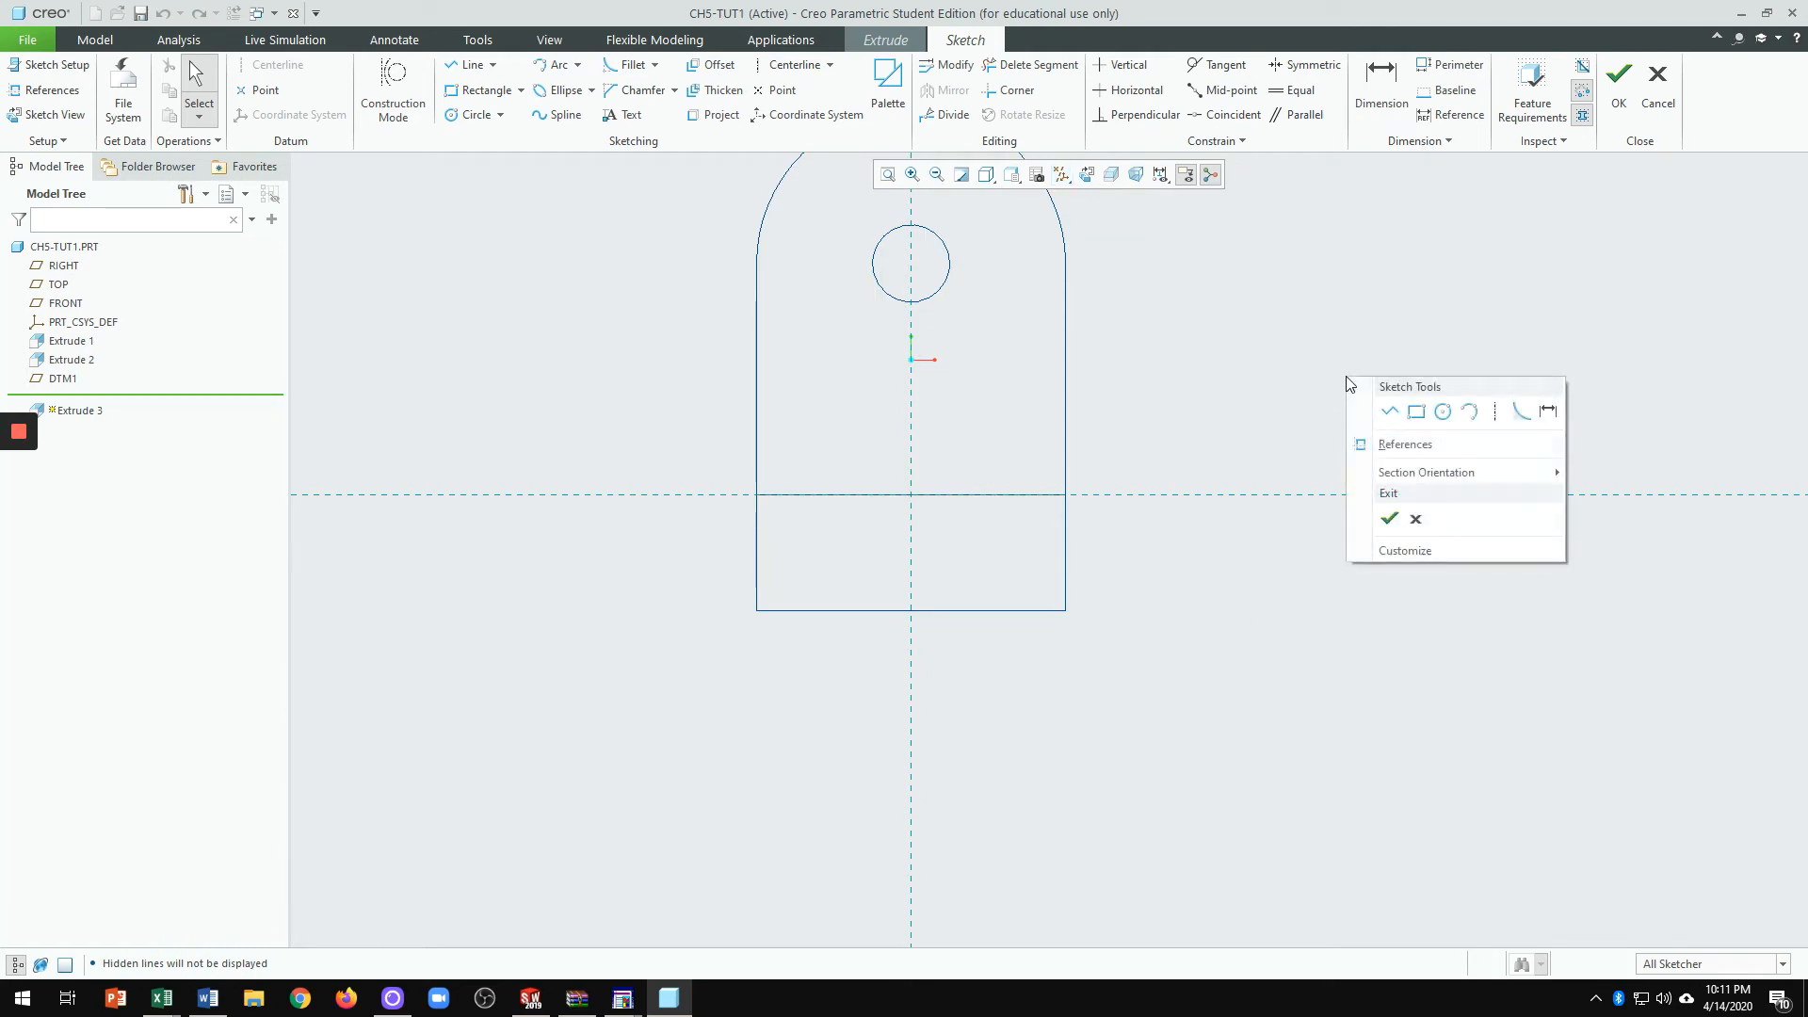
left_click(1420, 450)
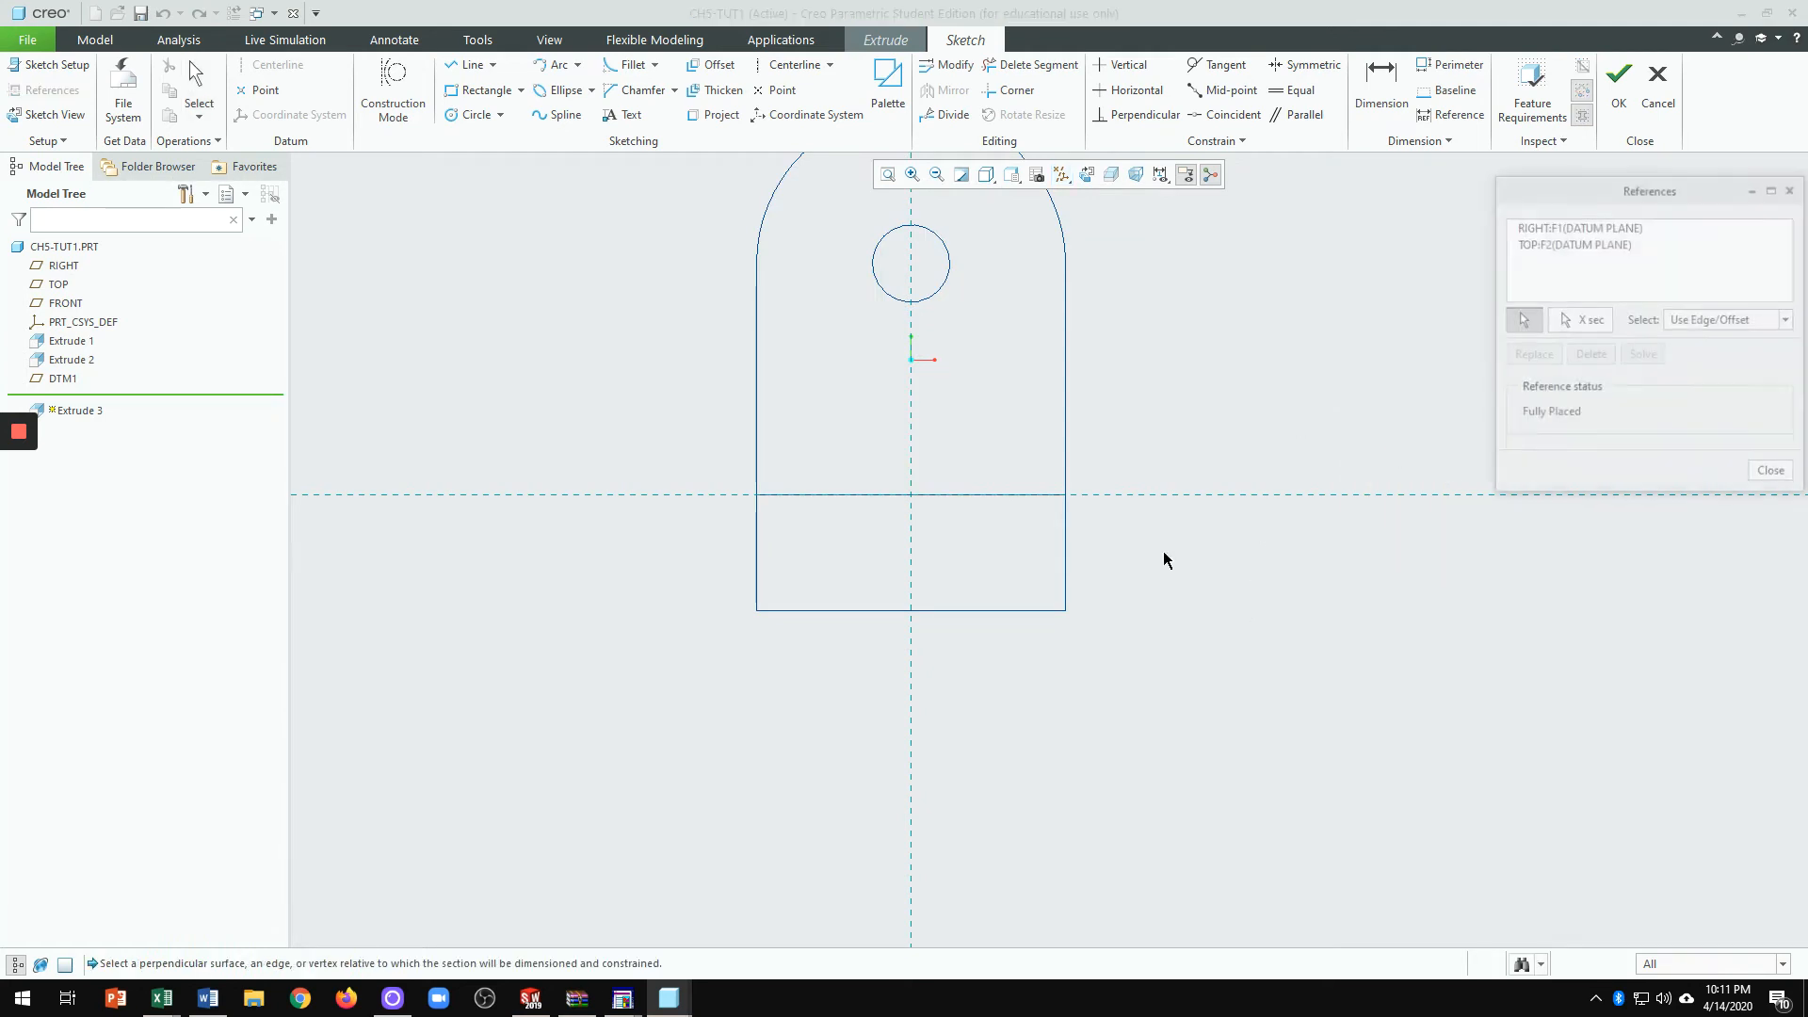
left_click(1065, 559)
left_click(955, 611)
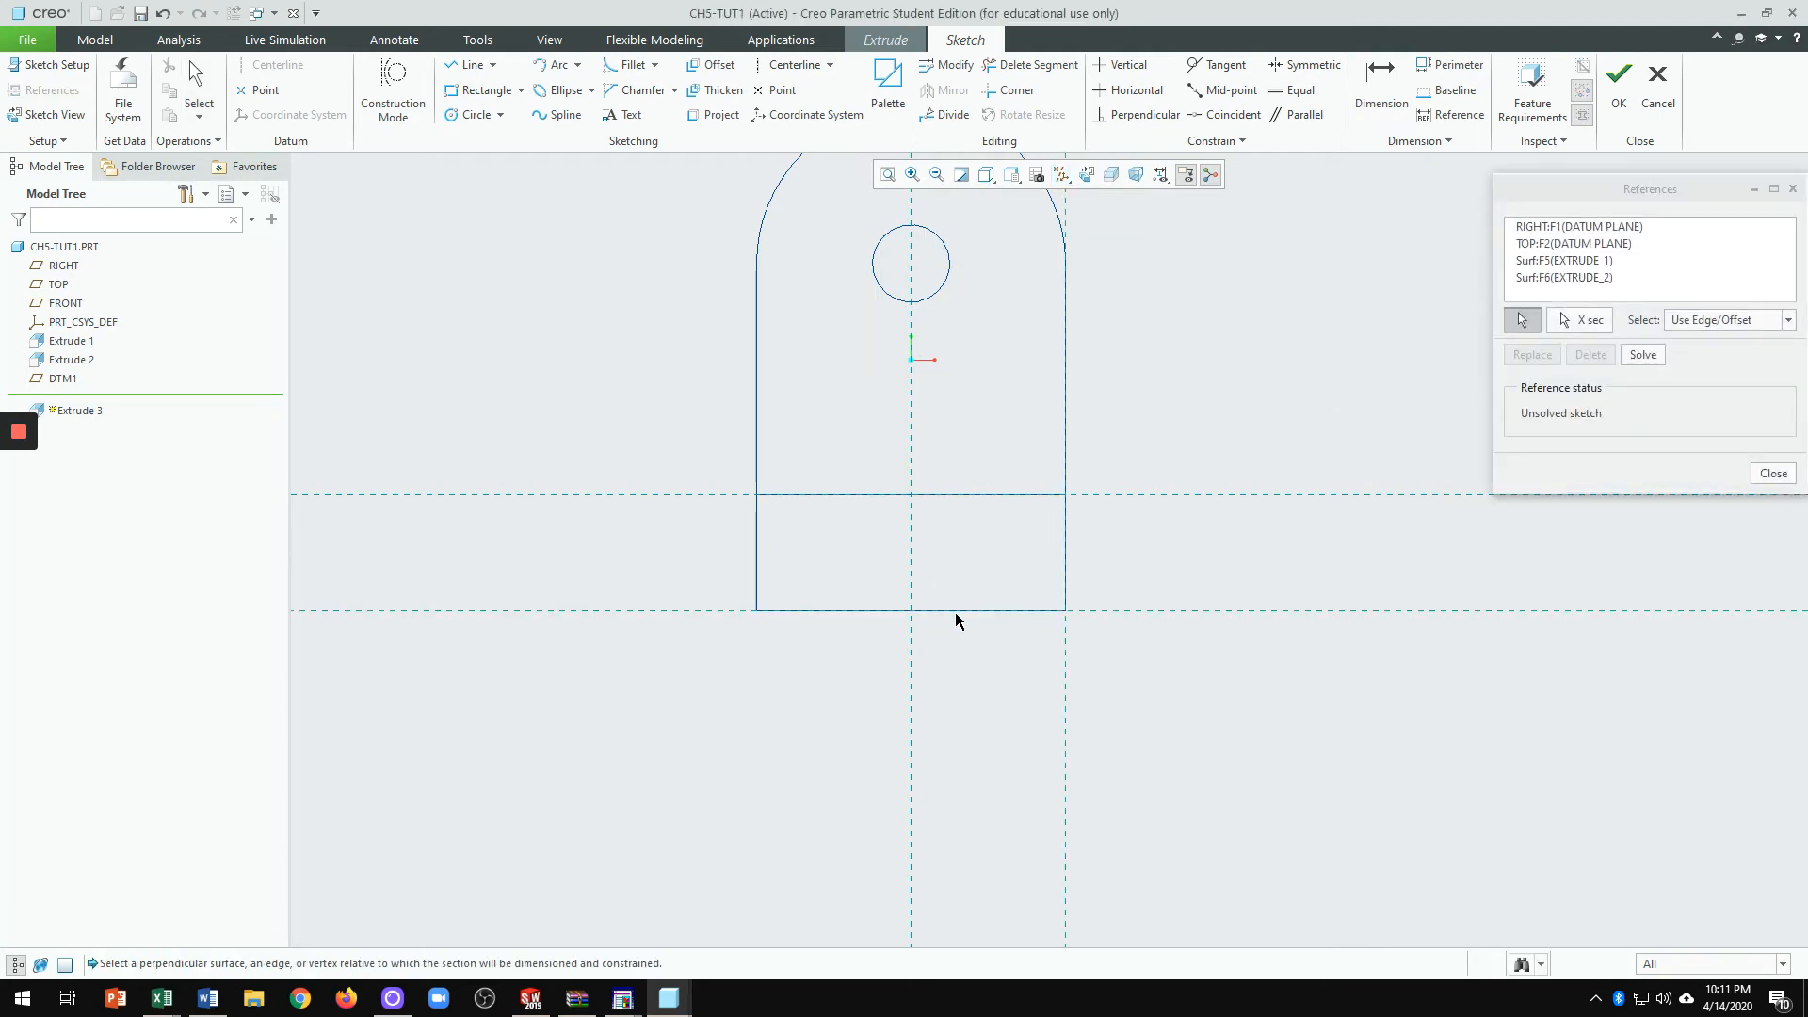
left_click(762, 575)
scroll(1188, 556, "up", 3)
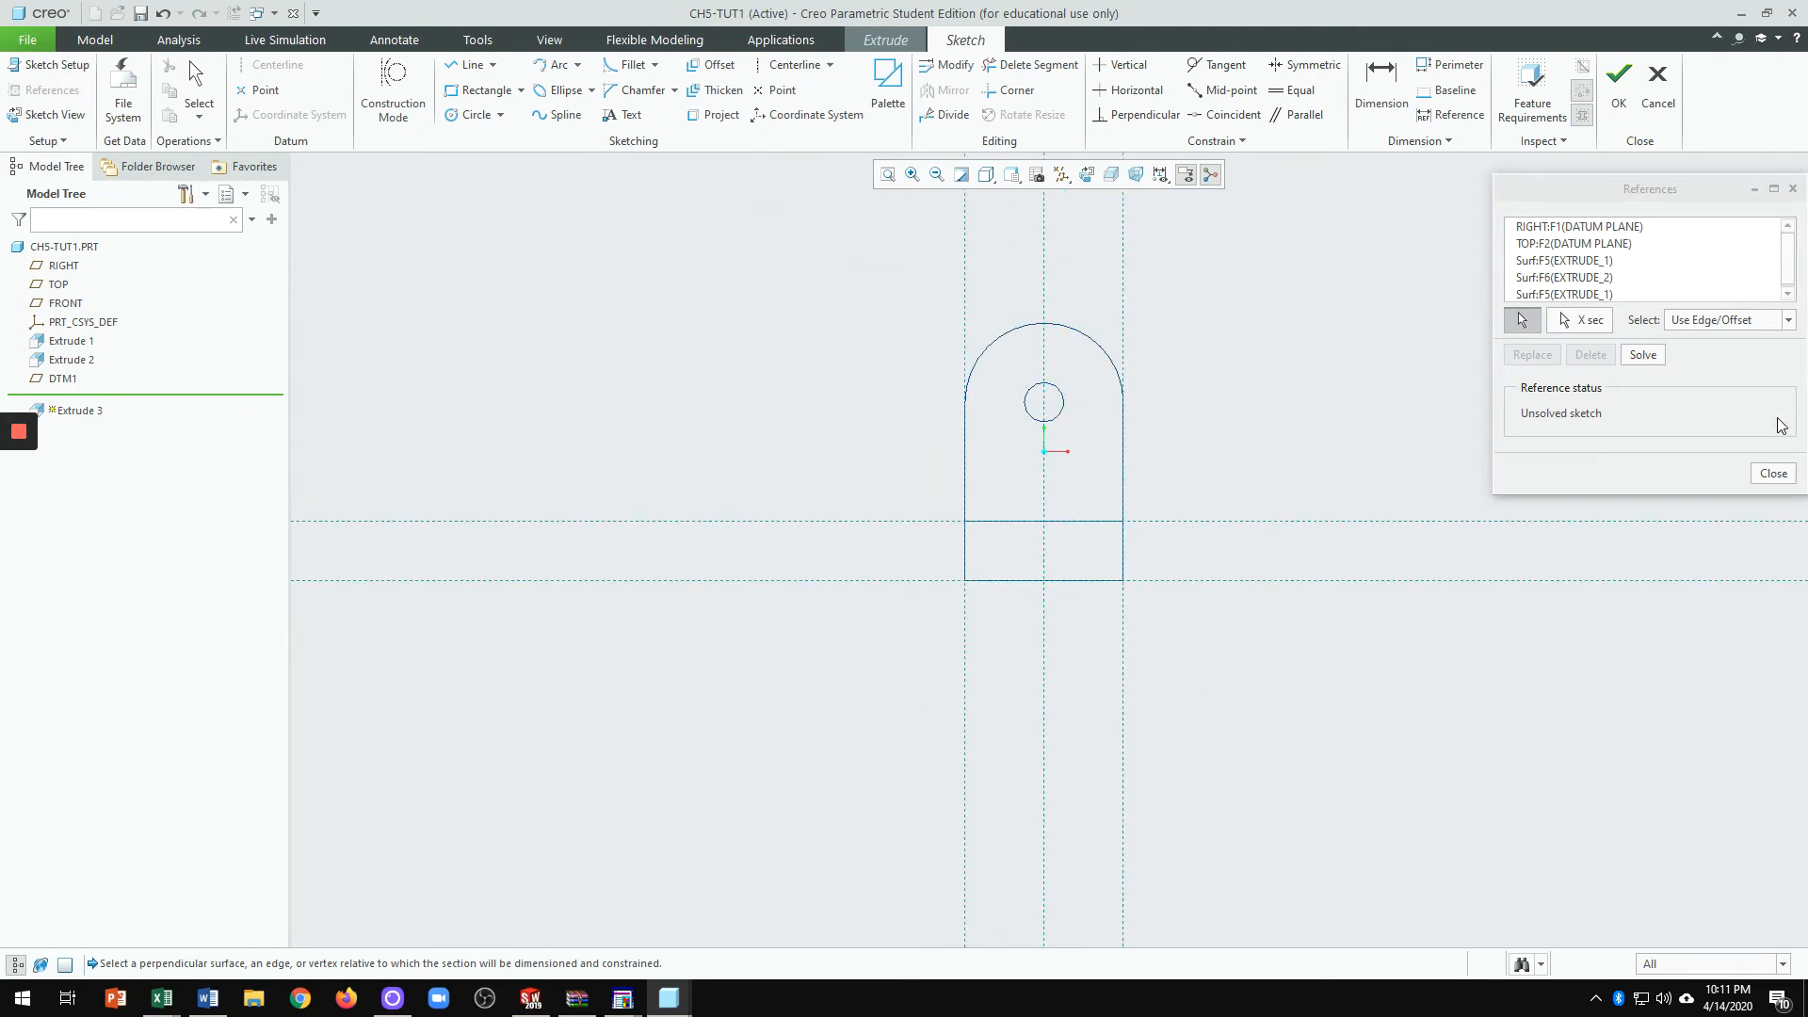
left_click(1659, 361)
left_click(1784, 473)
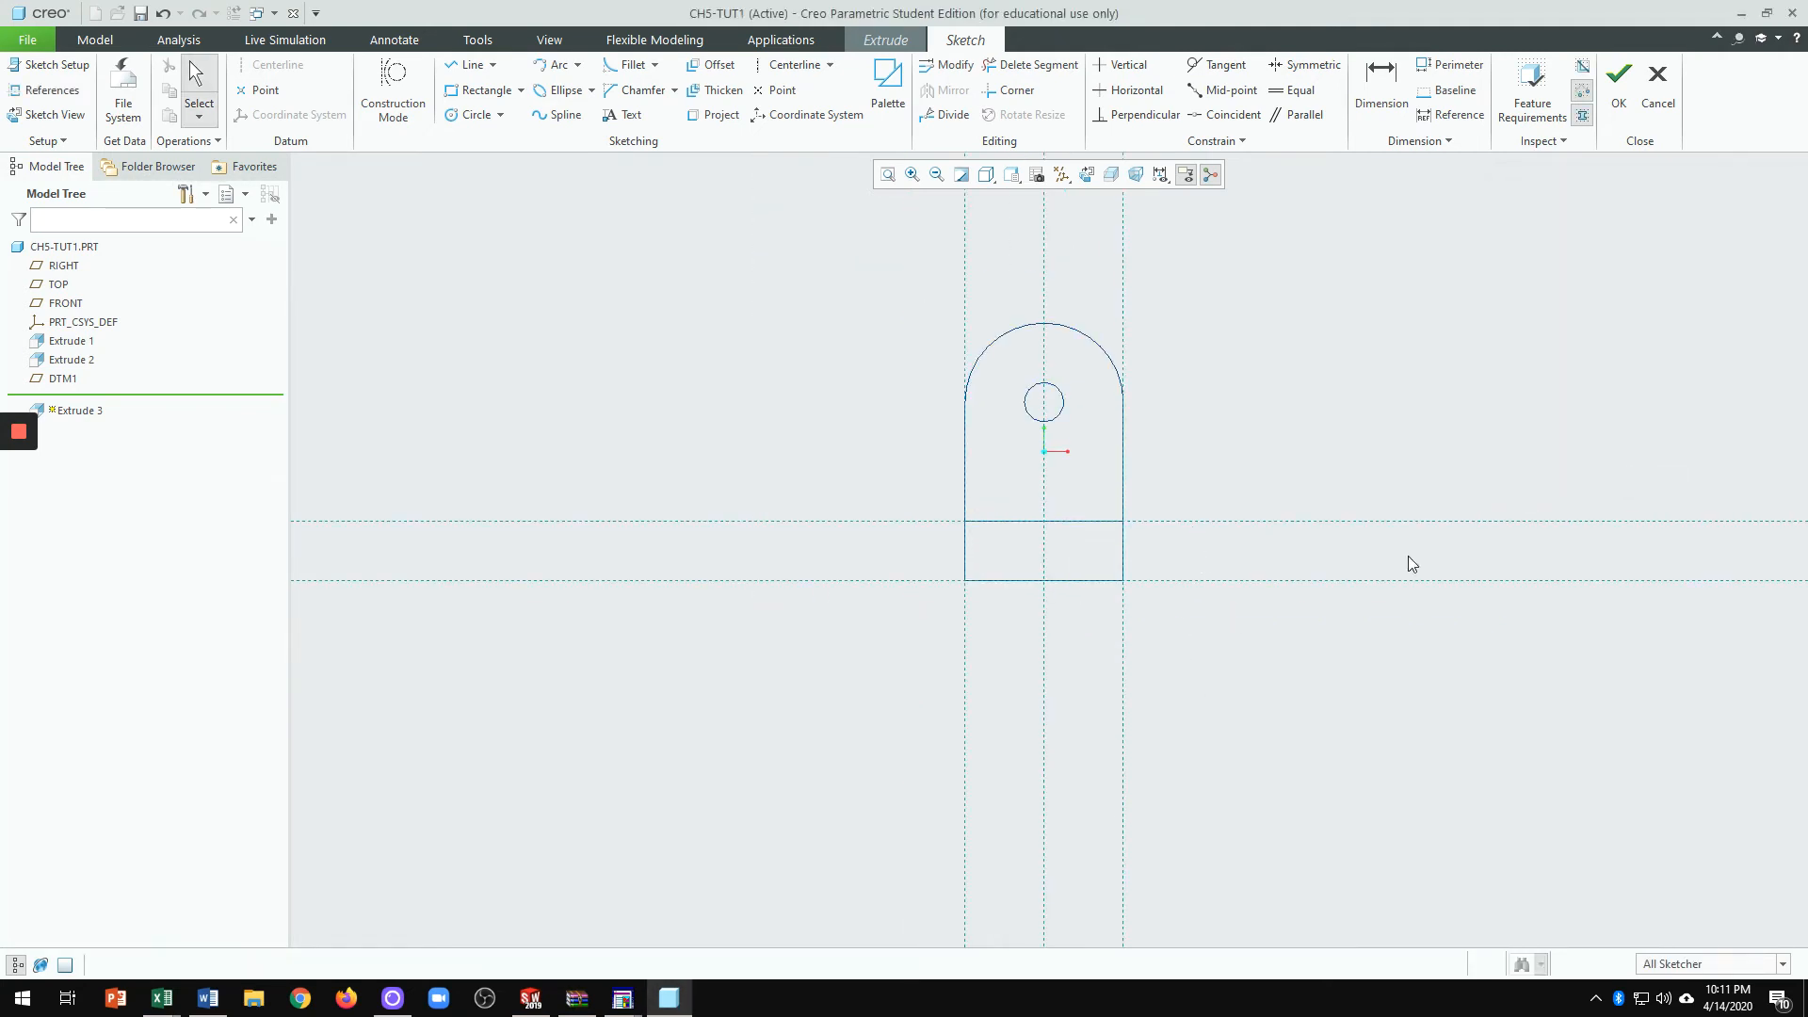
scroll(1356, 493, "down", 2)
Step: Draw a 25-long vertical line below the block, offset 2 from its edge
left_click(468, 64)
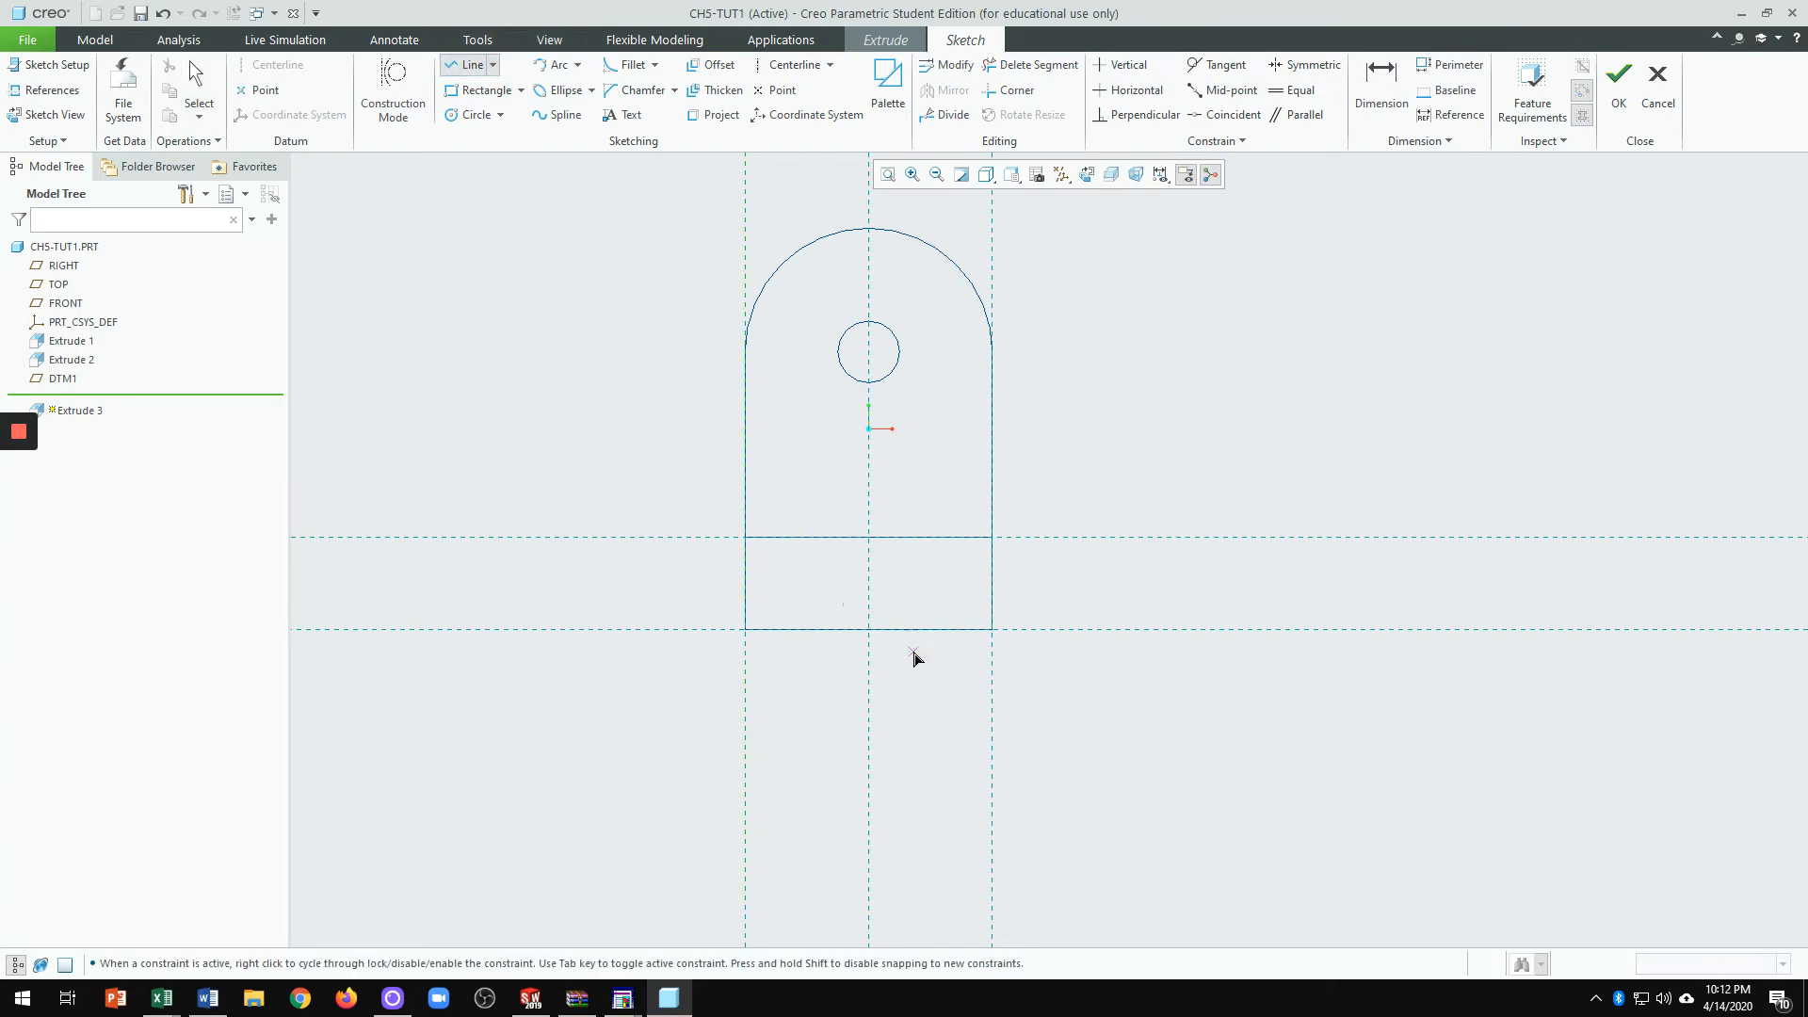
left_click(967, 629)
left_click(965, 807)
middle_click(1117, 756)
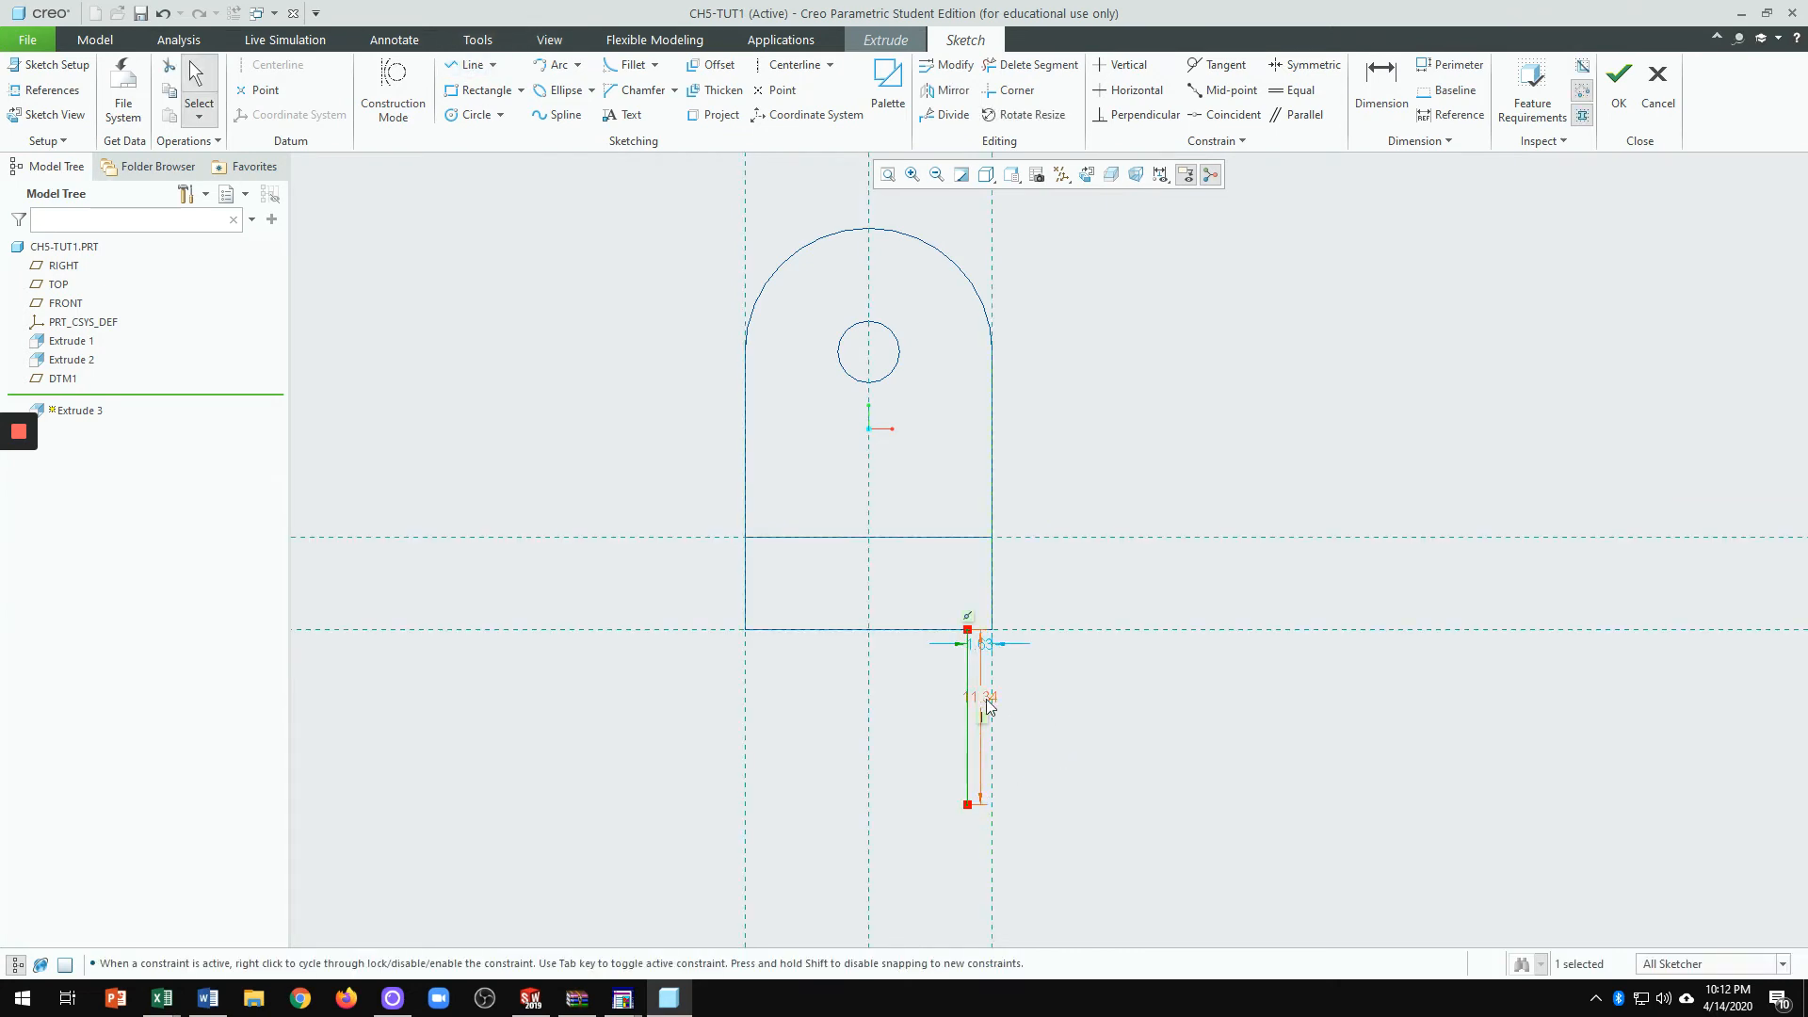
left_click_drag(989, 706, 1109, 712)
double_click(1109, 708)
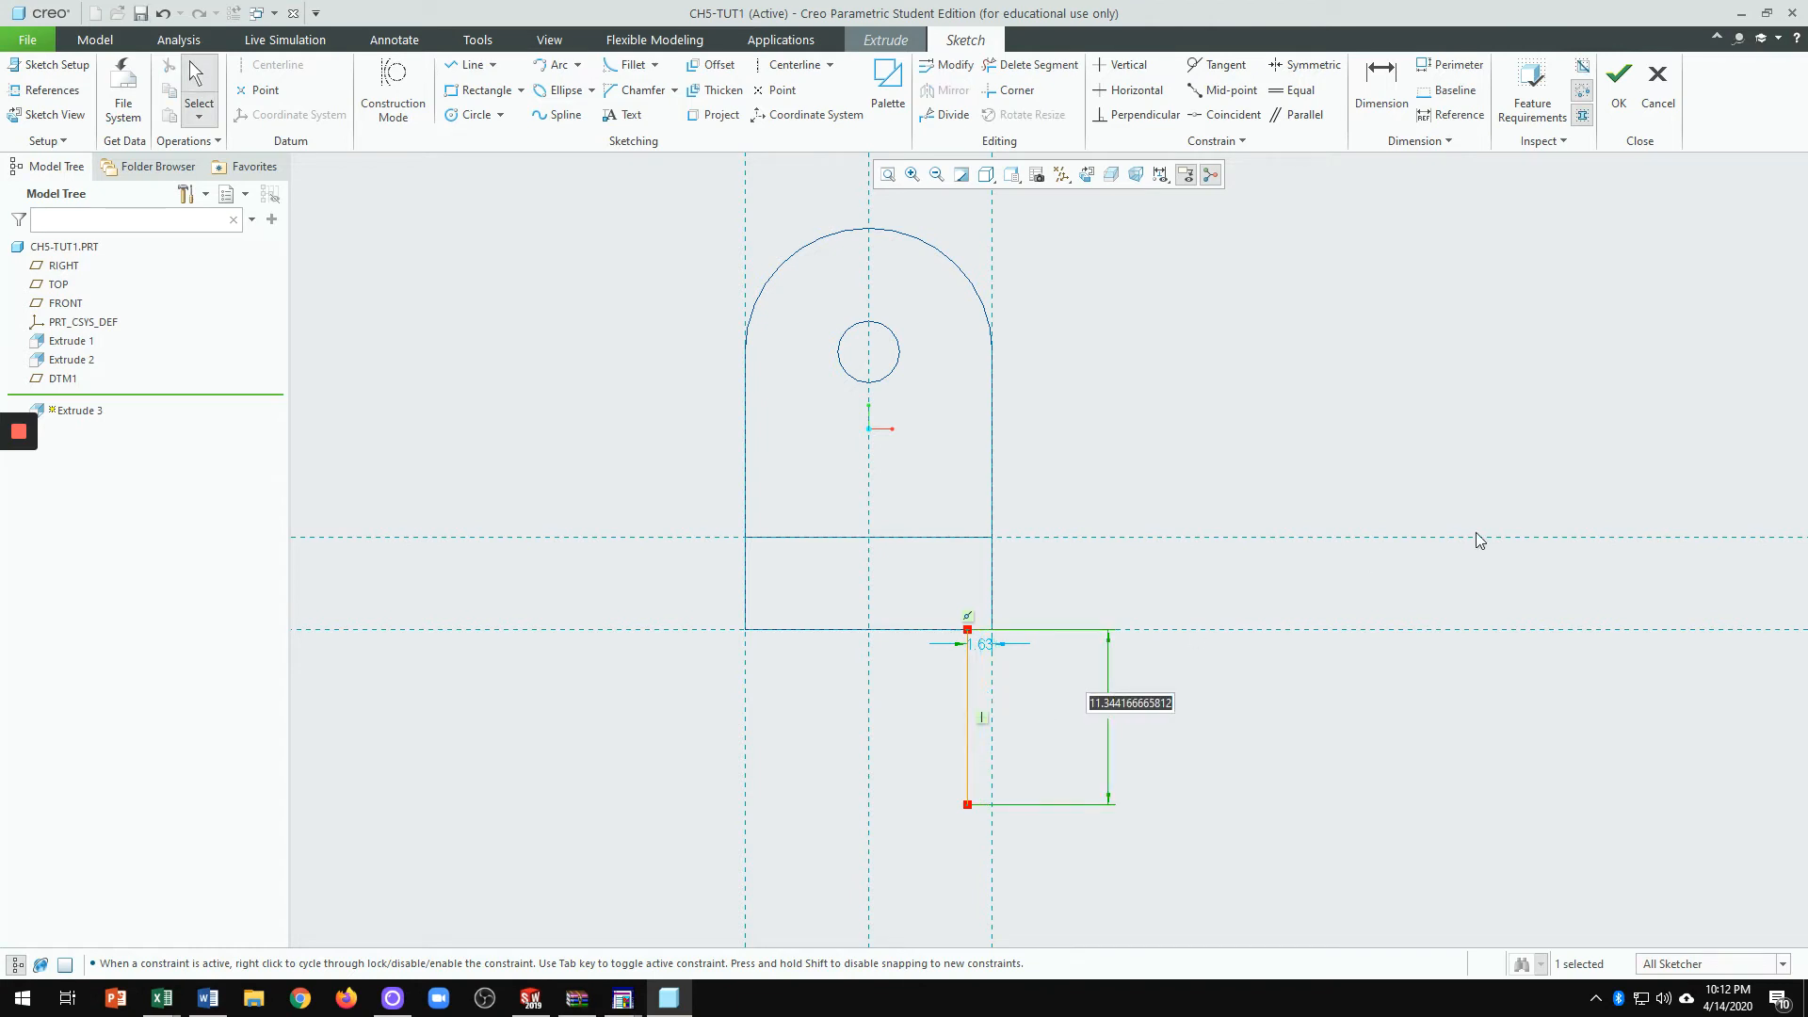
type("25")
key("Return")
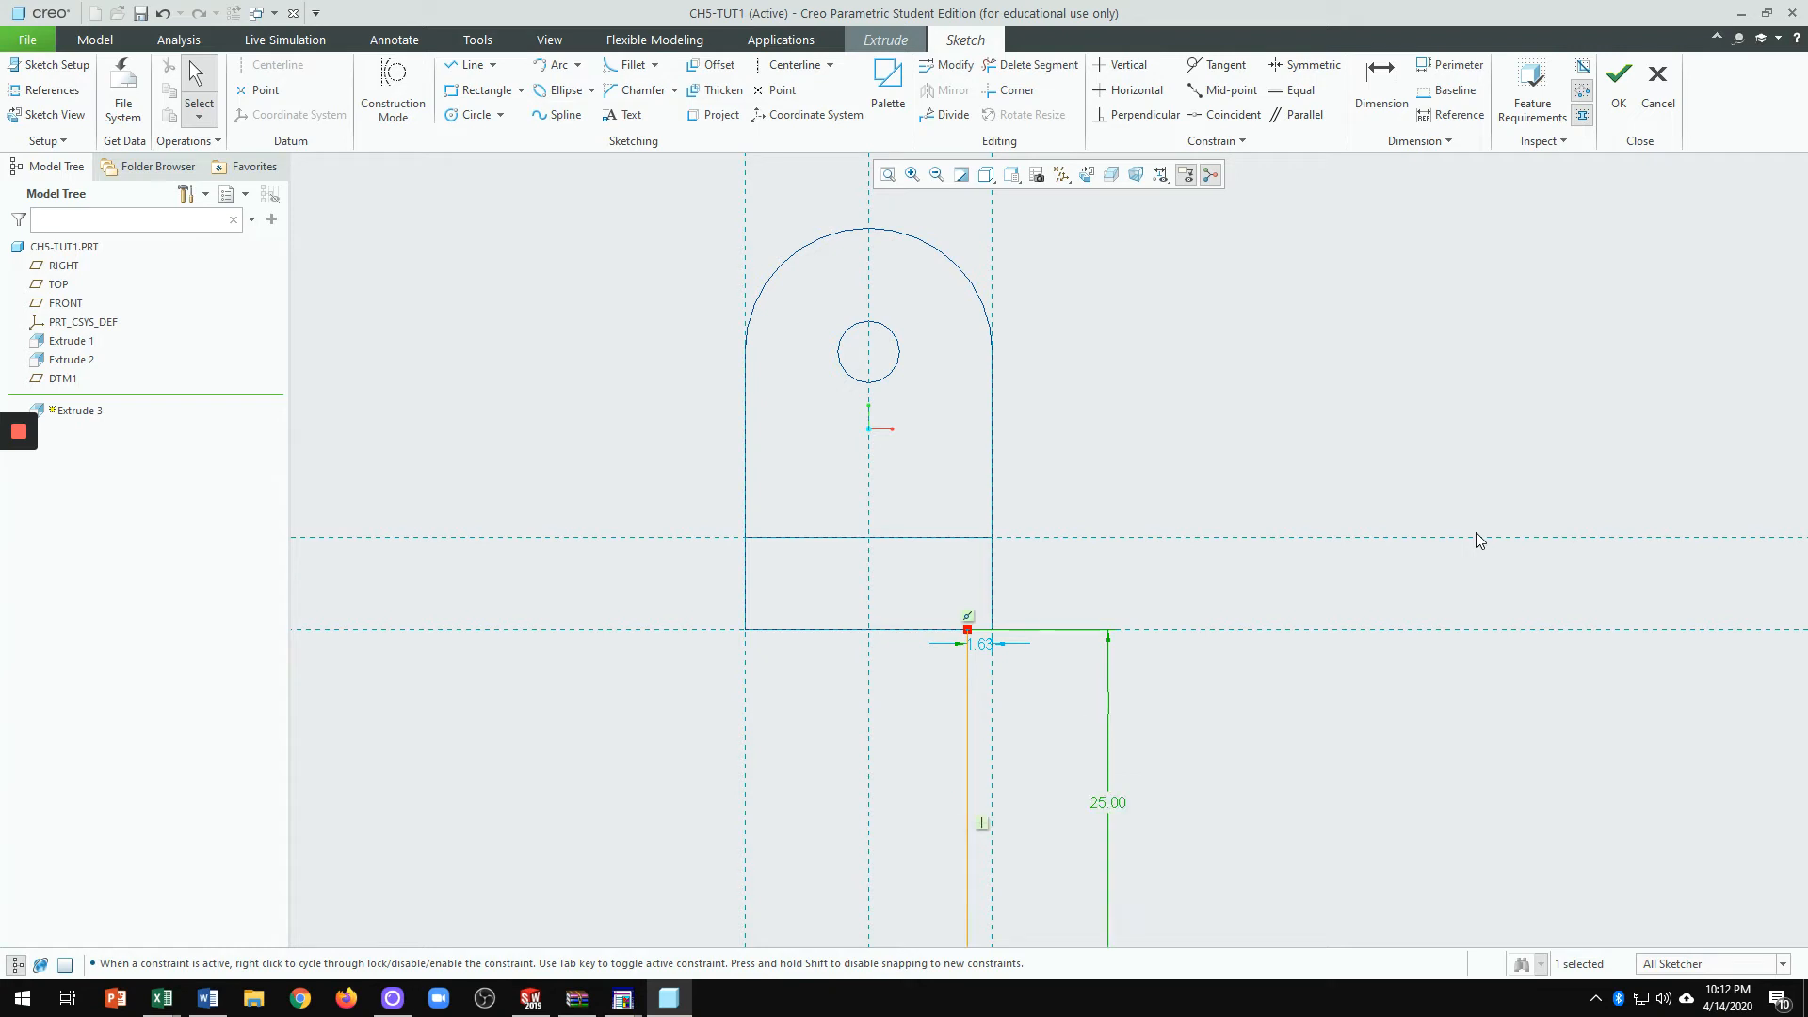
scroll(1073, 481, "up", 2)
scroll(1026, 584, "down", 5)
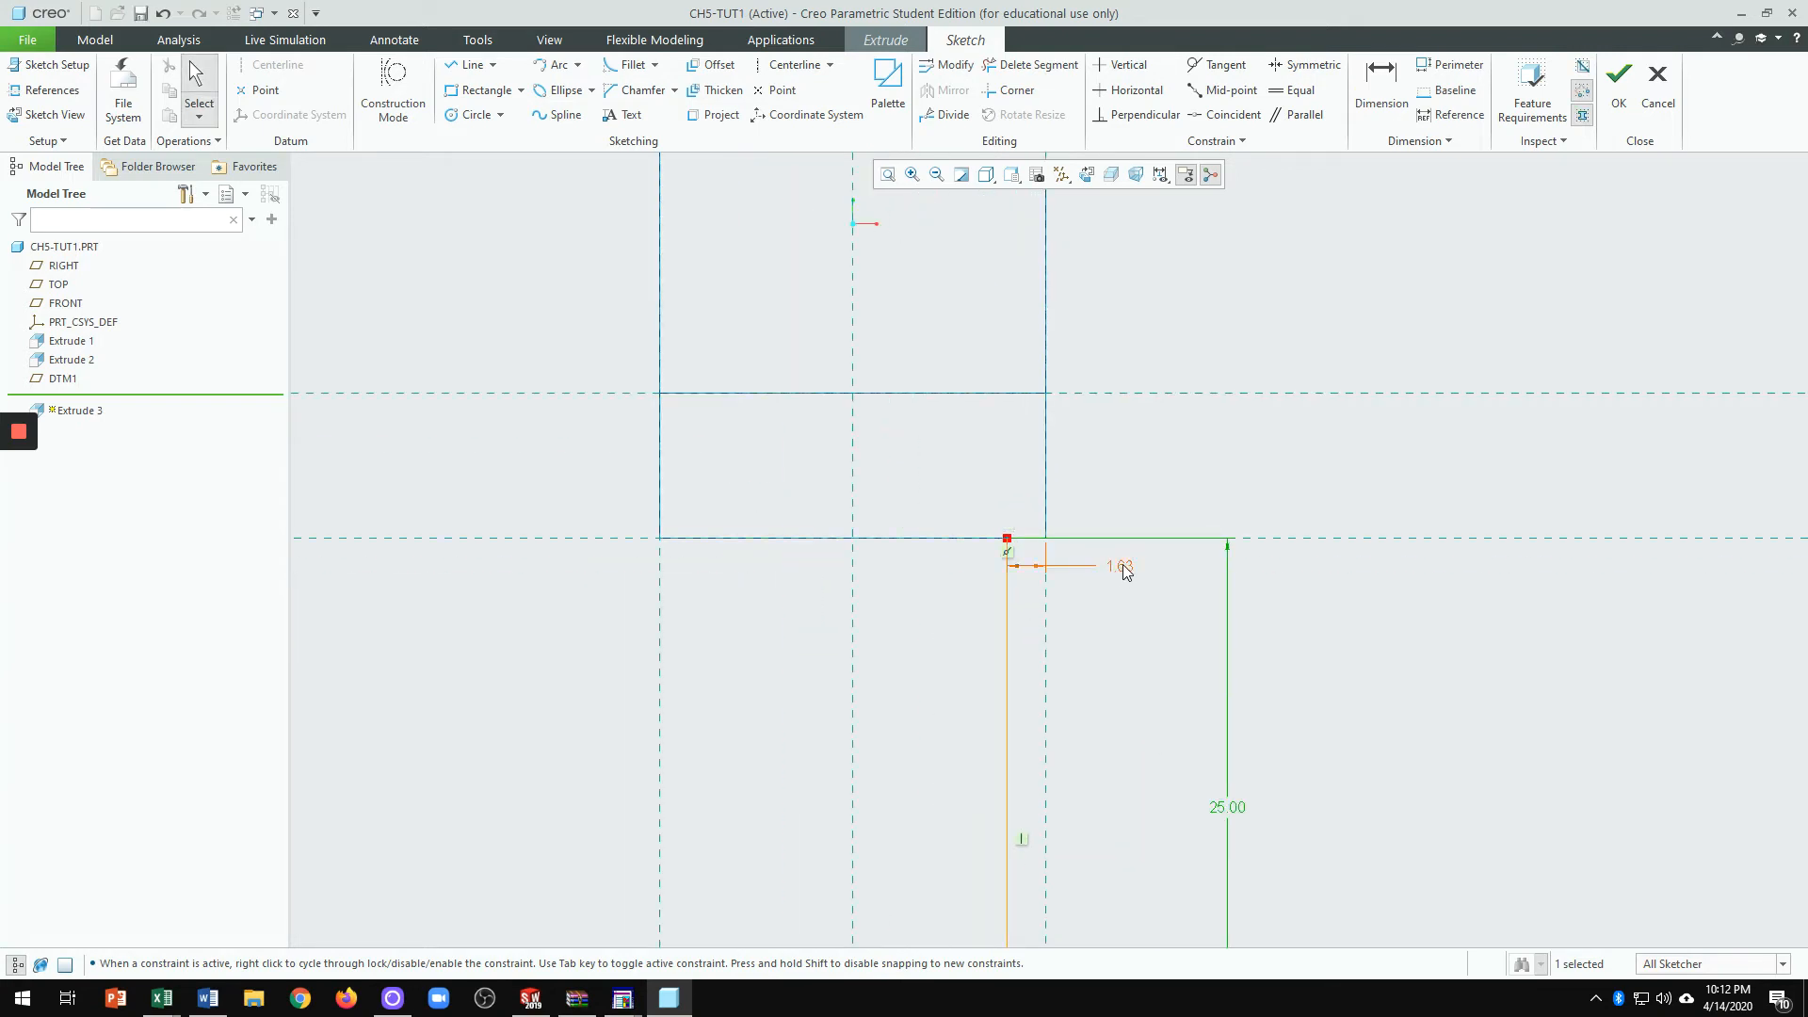
middle_click(1128, 578)
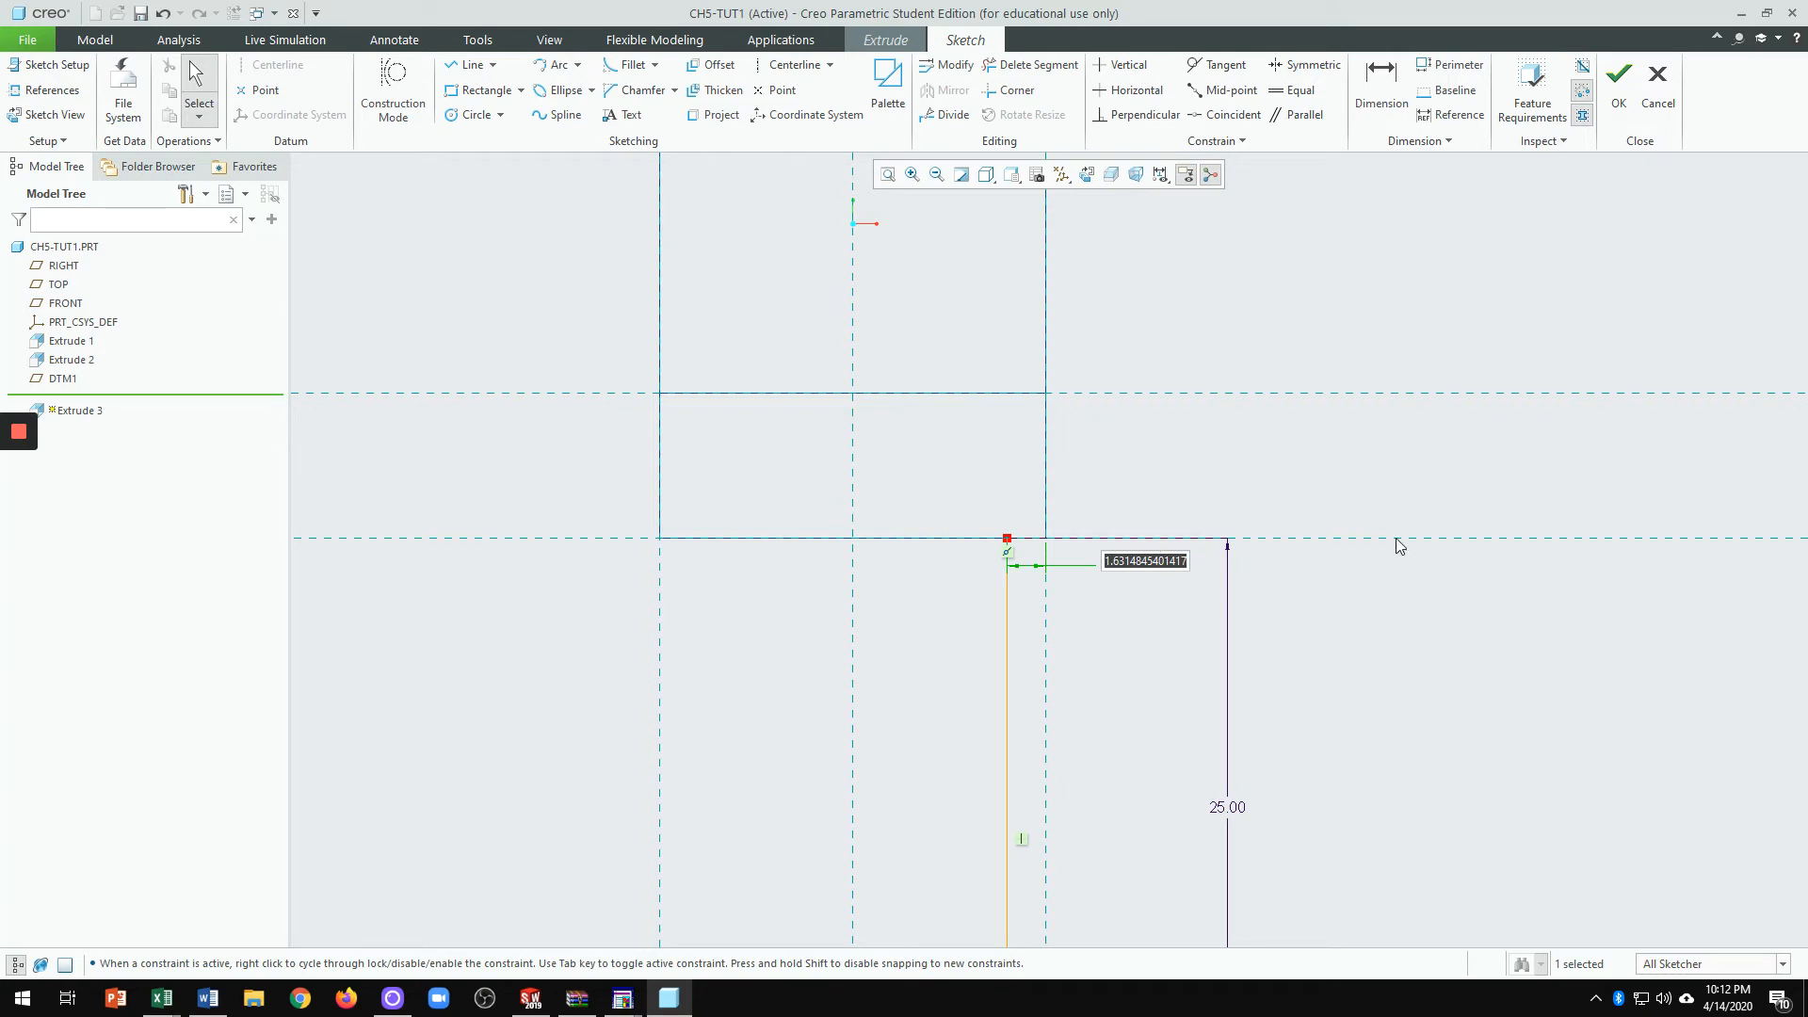
type("2")
key("Return")
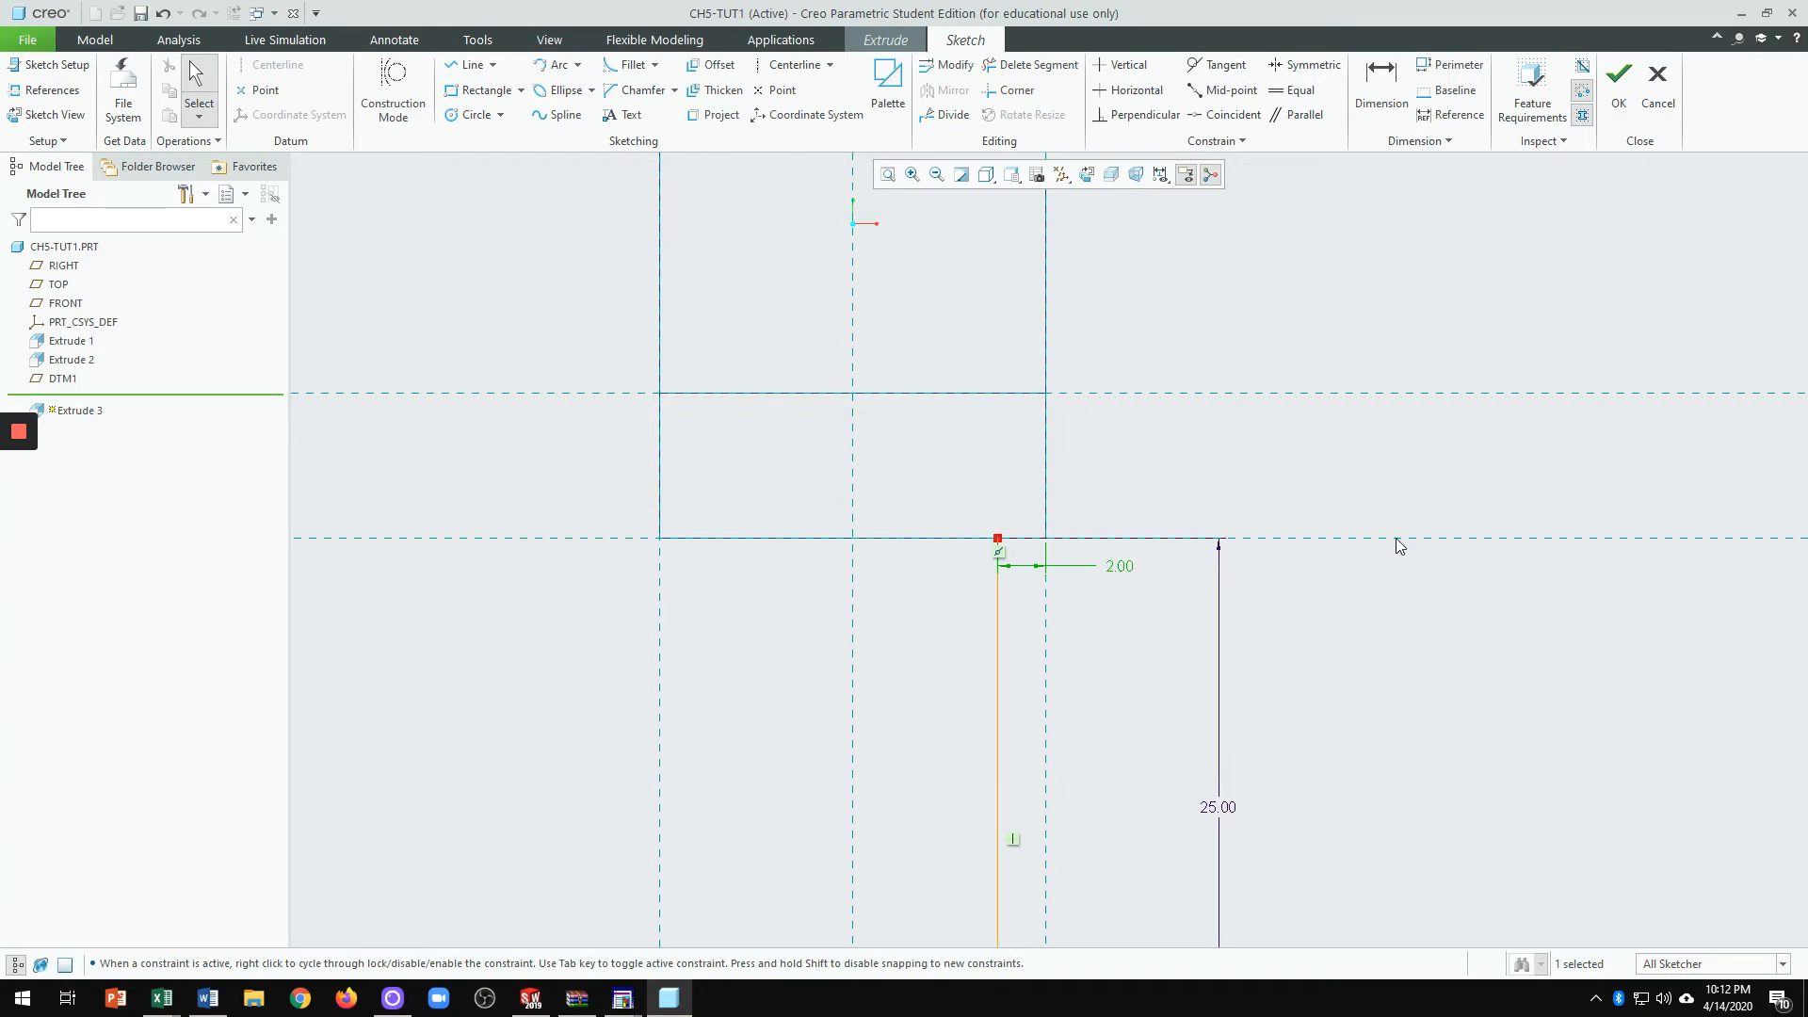
scroll(1109, 539, "up", 2)
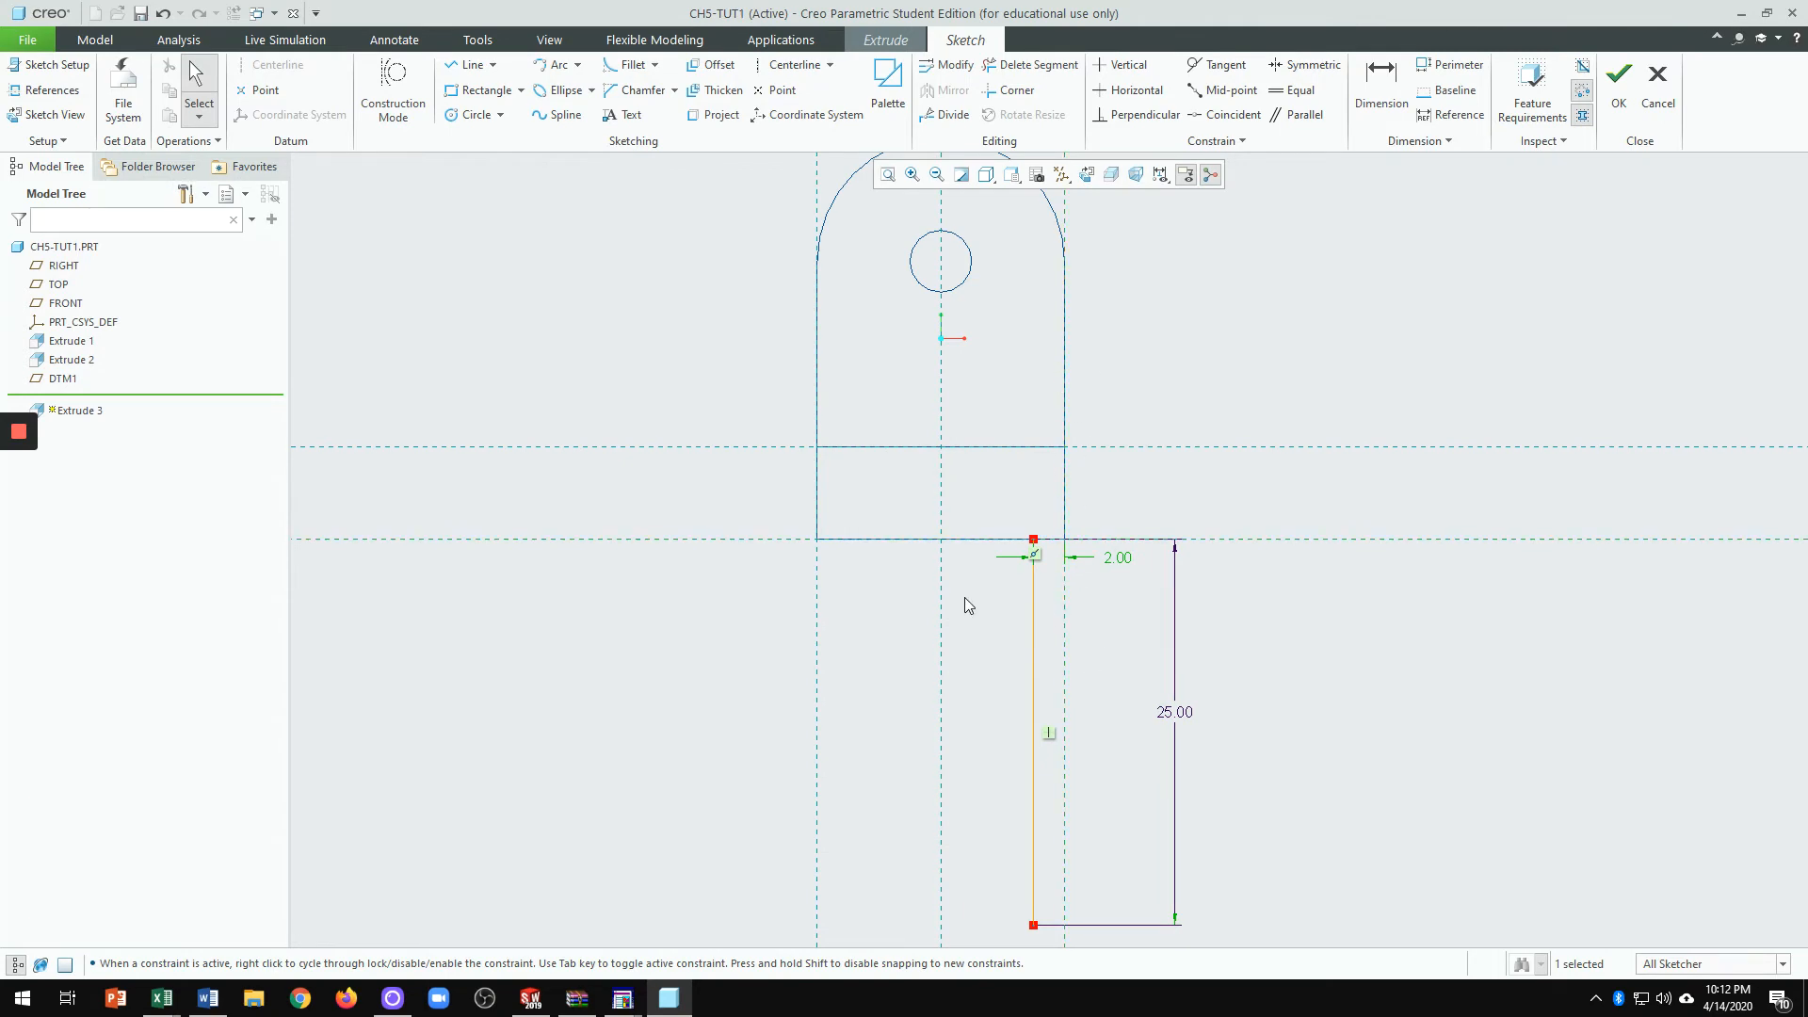
scroll(1102, 553, "up", 2)
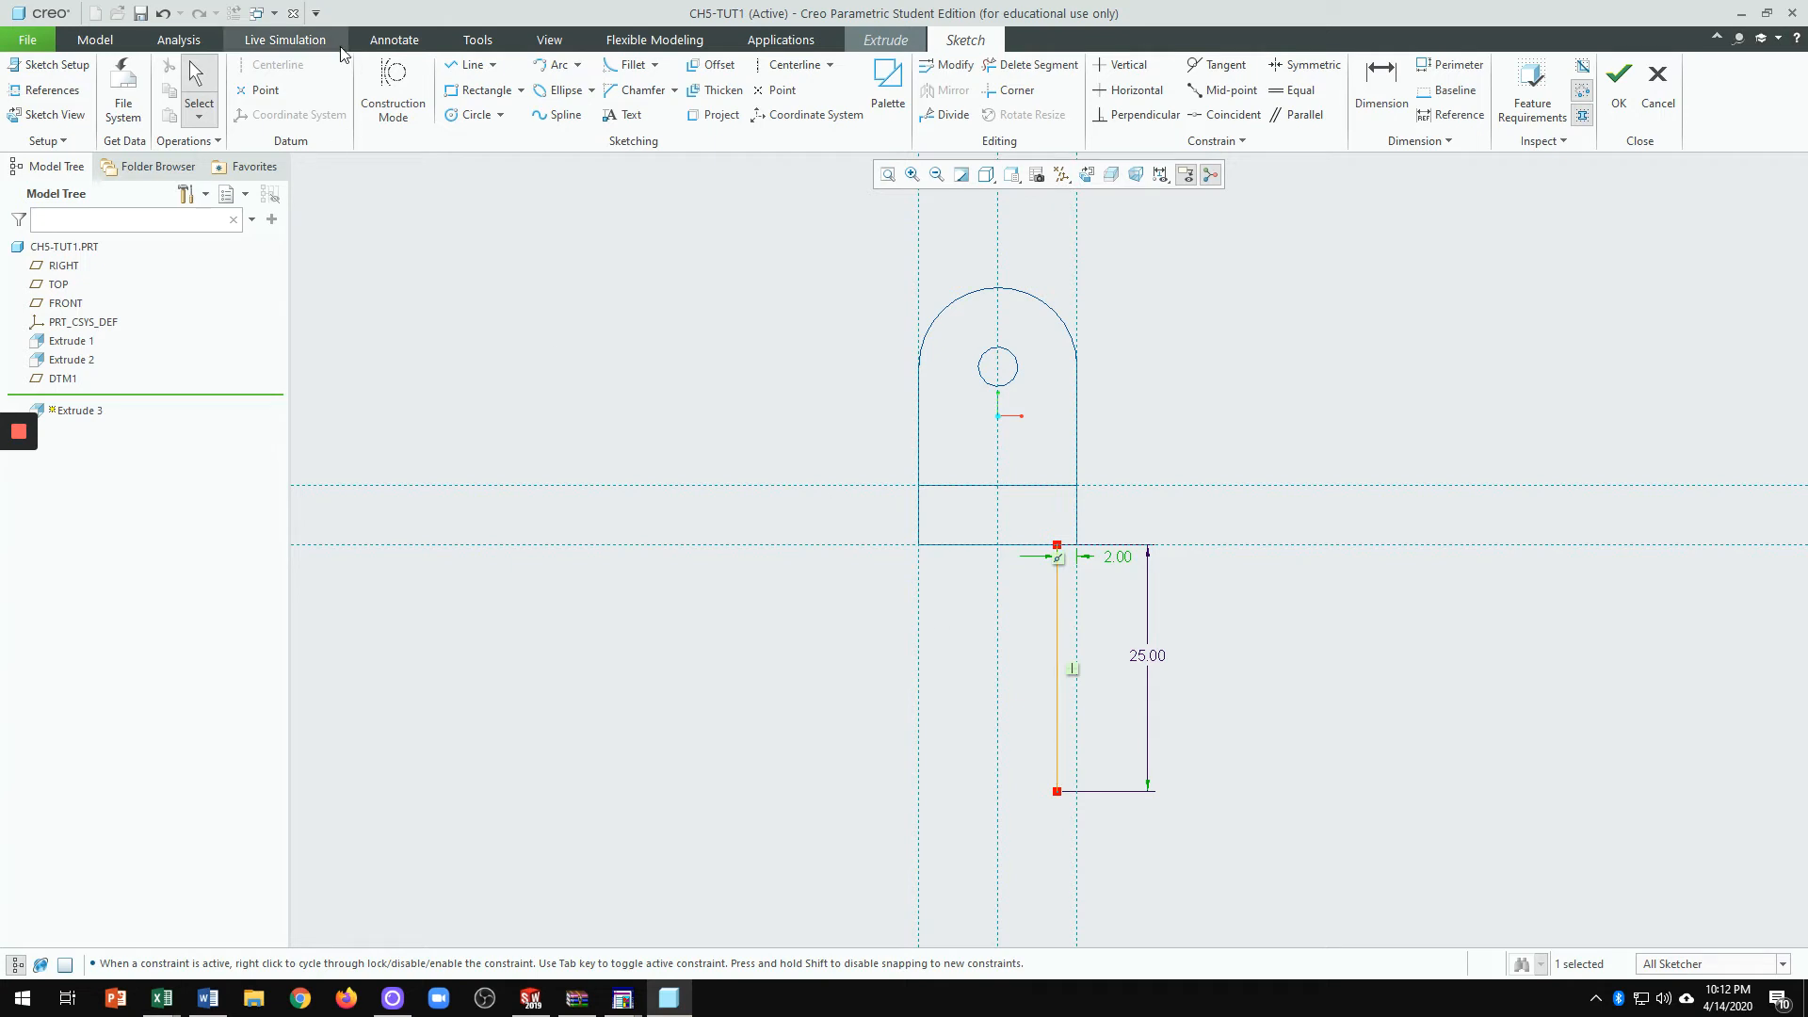
Step: Add a 4-long horizontal segment at the line's bottom end
left_click(462, 75)
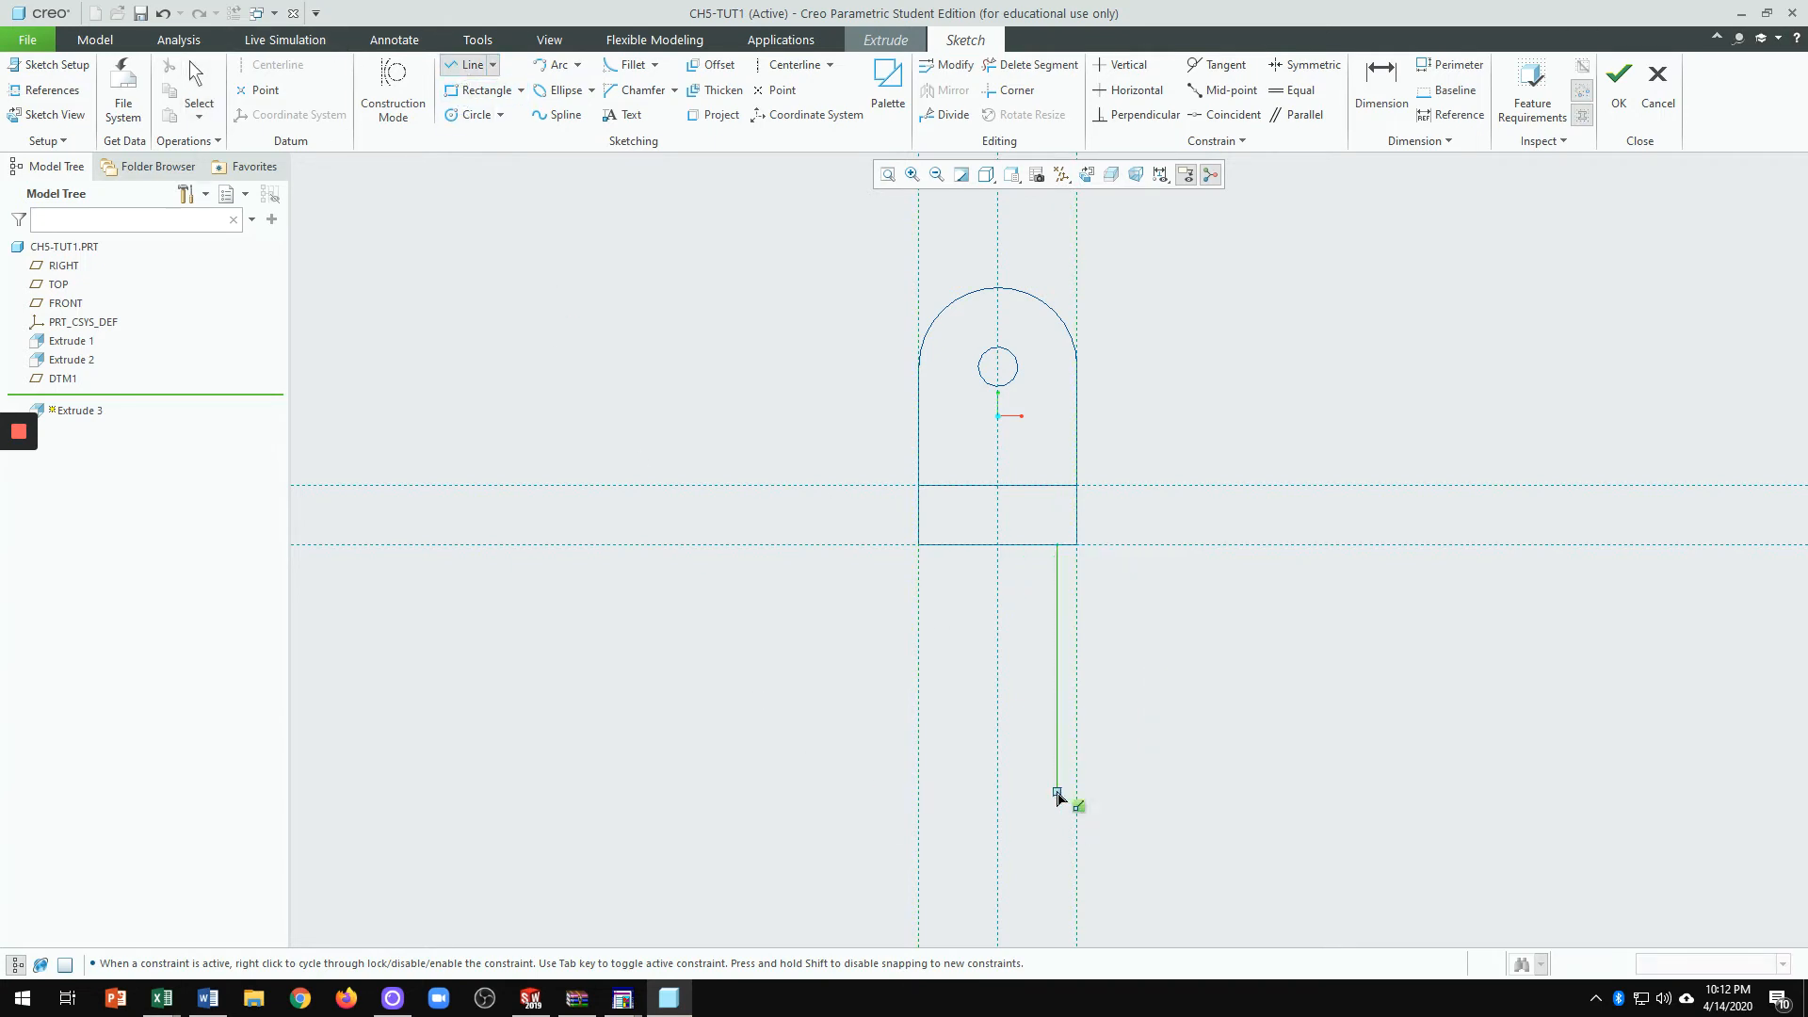
left_click(1043, 799)
middle_click(1031, 808)
middle_click(1033, 807)
scroll(1039, 806, "down", 3)
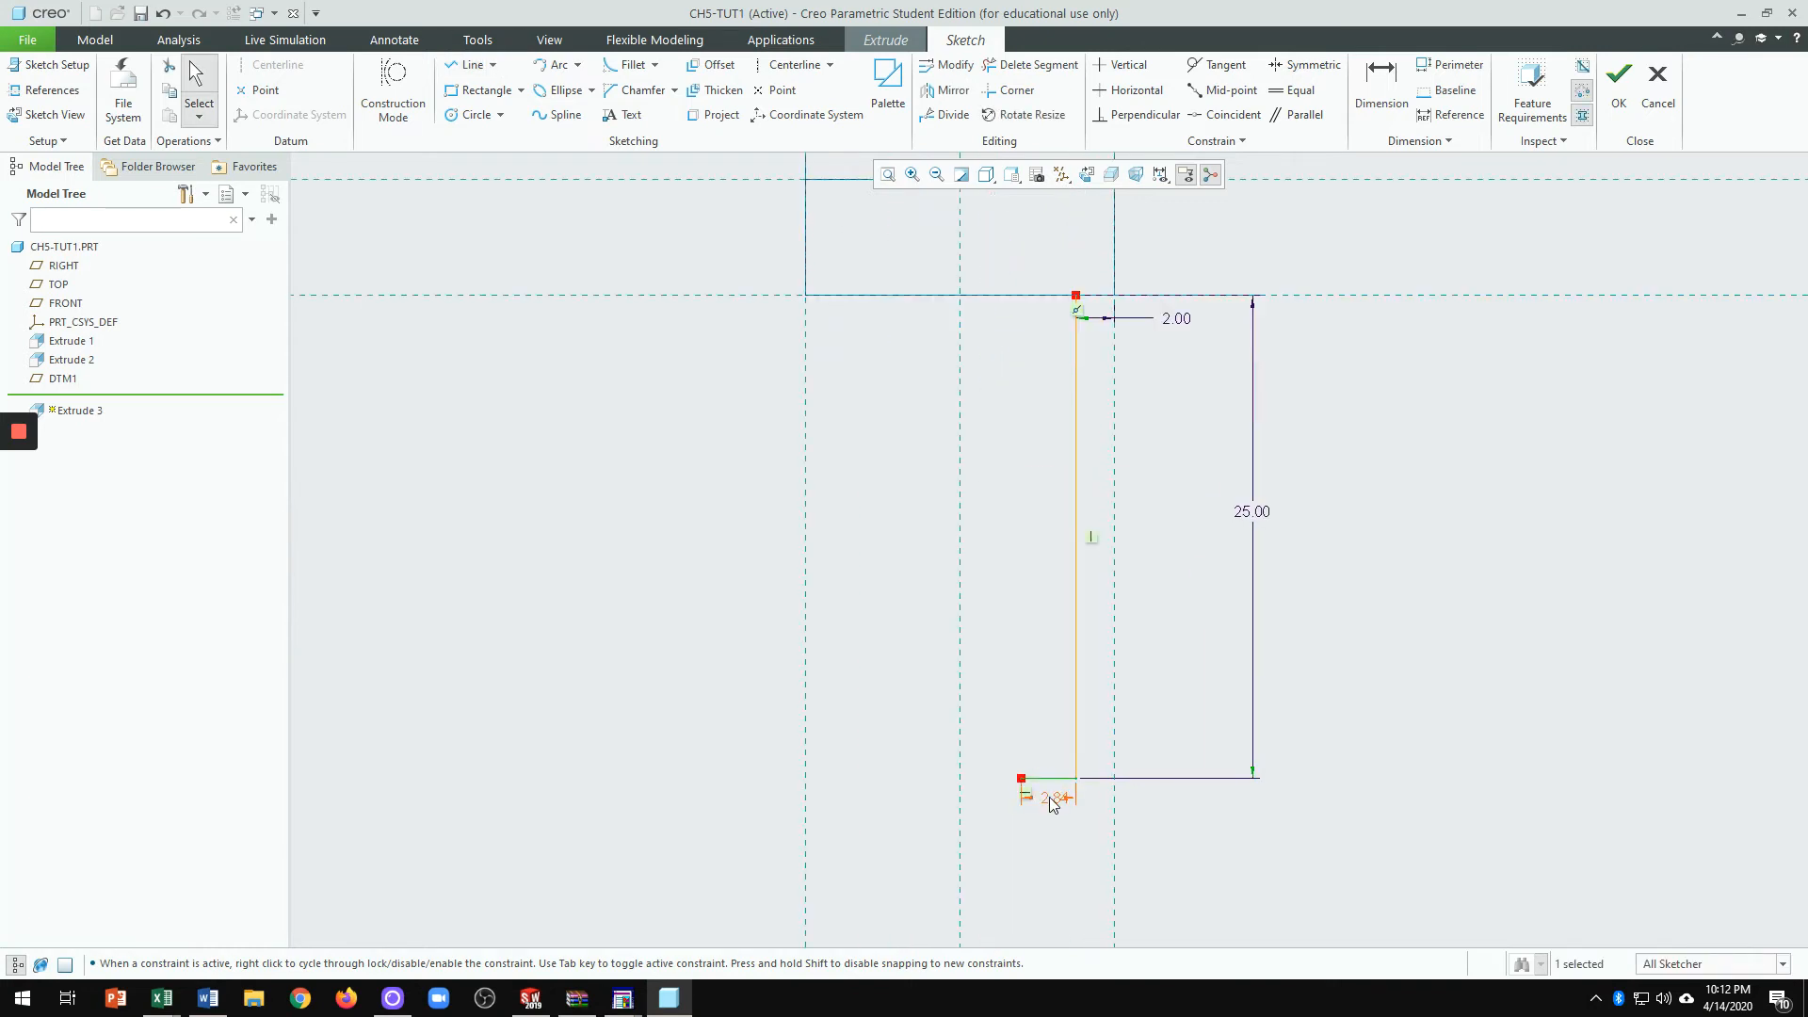
double_click(1049, 801)
type("4")
key("Return")
Step: Draw a 21-tall vertical slot side up from the bottom-left corner
left_click(471, 64)
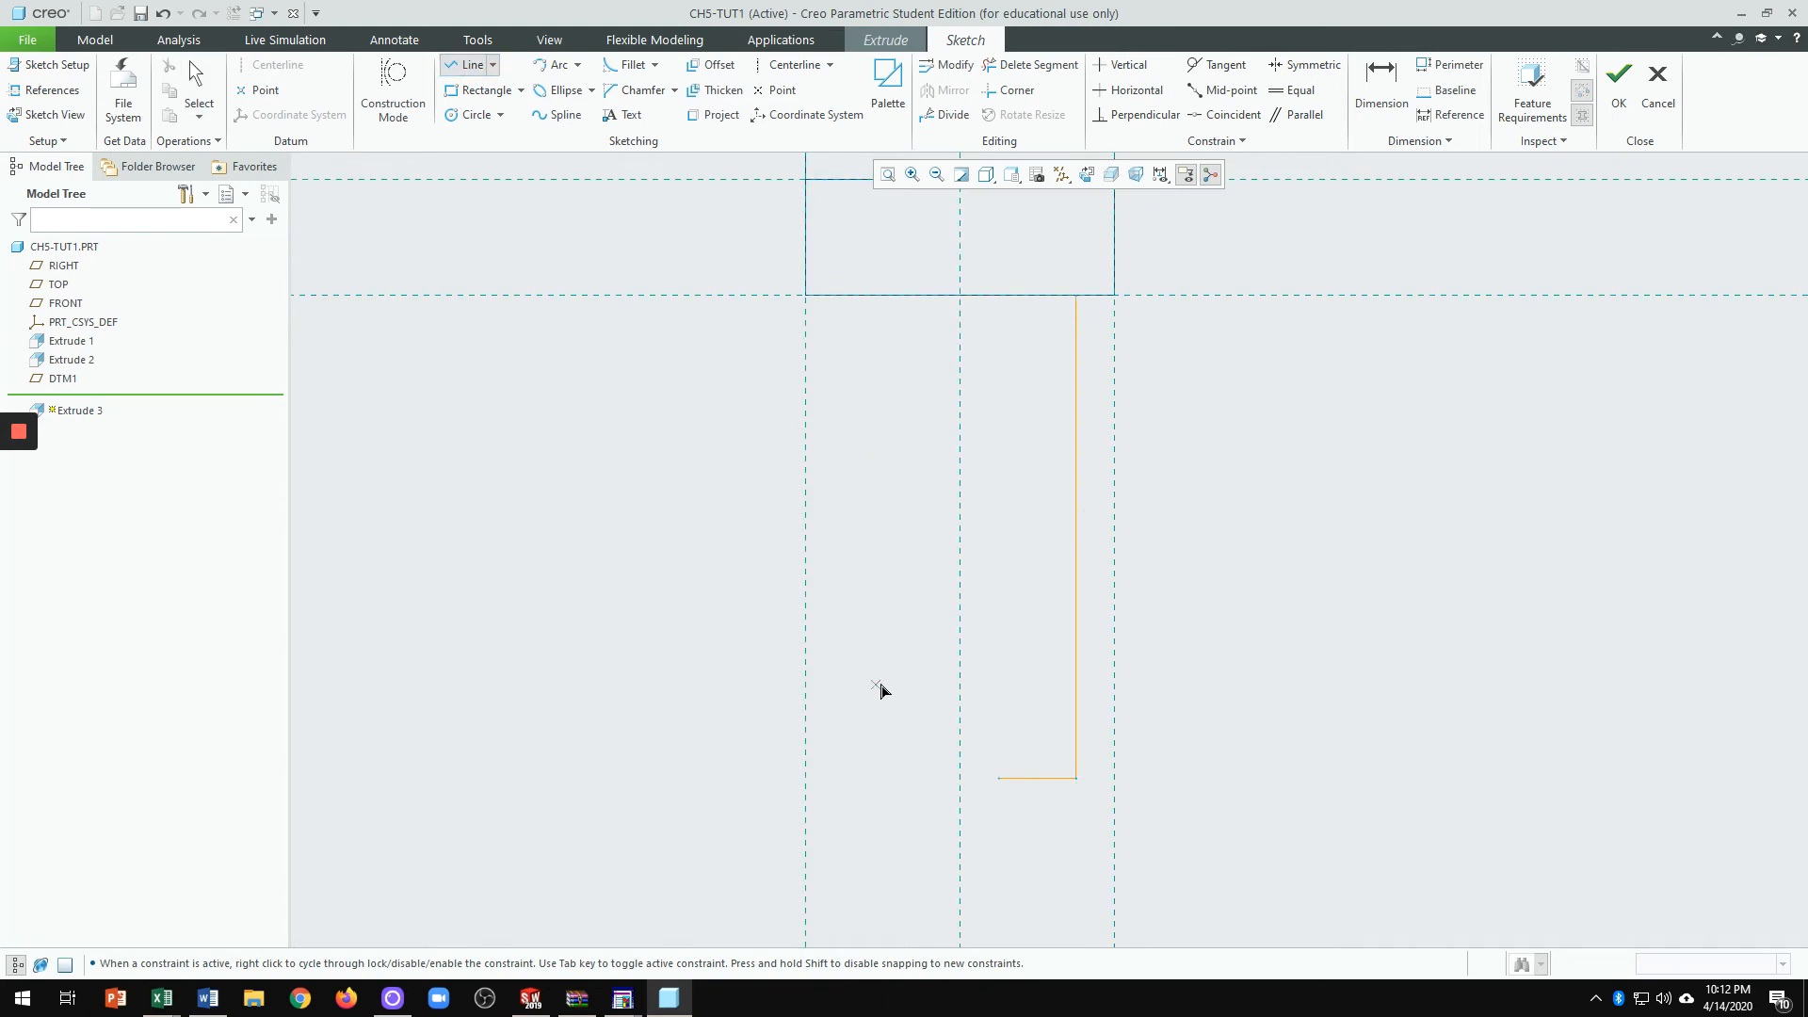
left_click(1004, 780)
left_click(998, 476)
middle_click(1215, 475)
middle_click(1198, 508)
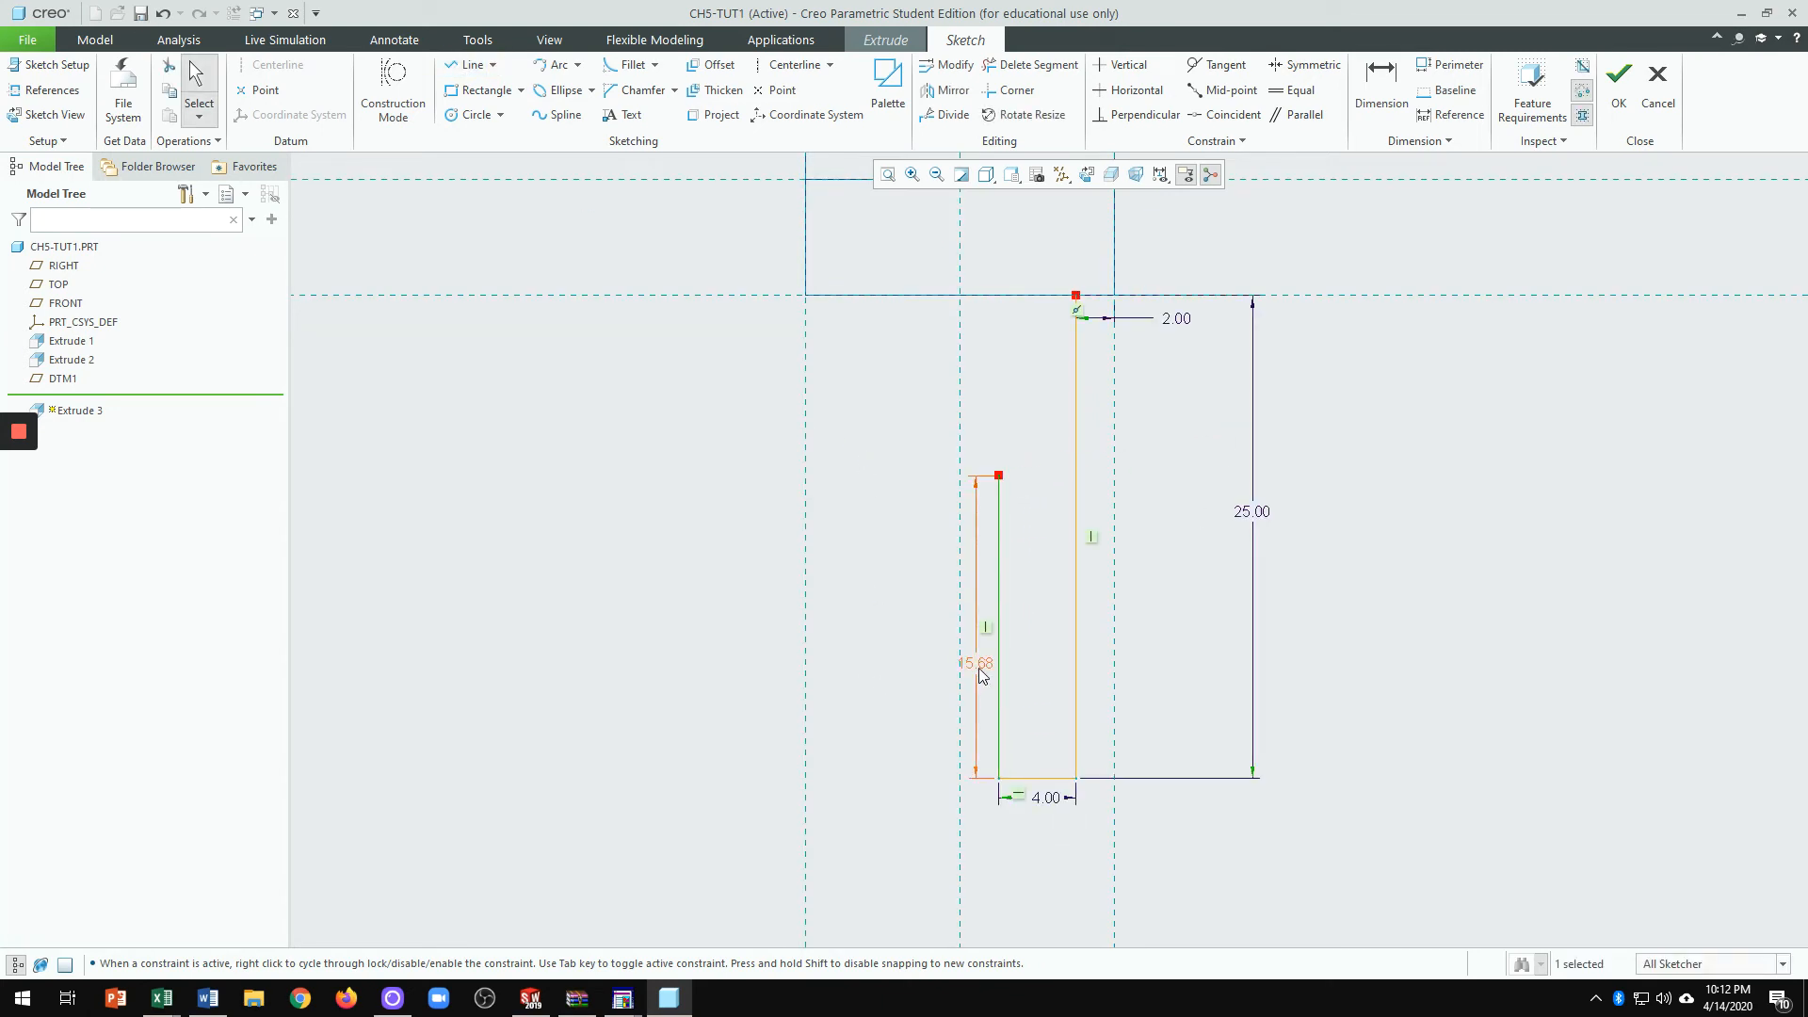
left_click_drag(979, 668, 1185, 640)
double_click(1188, 639)
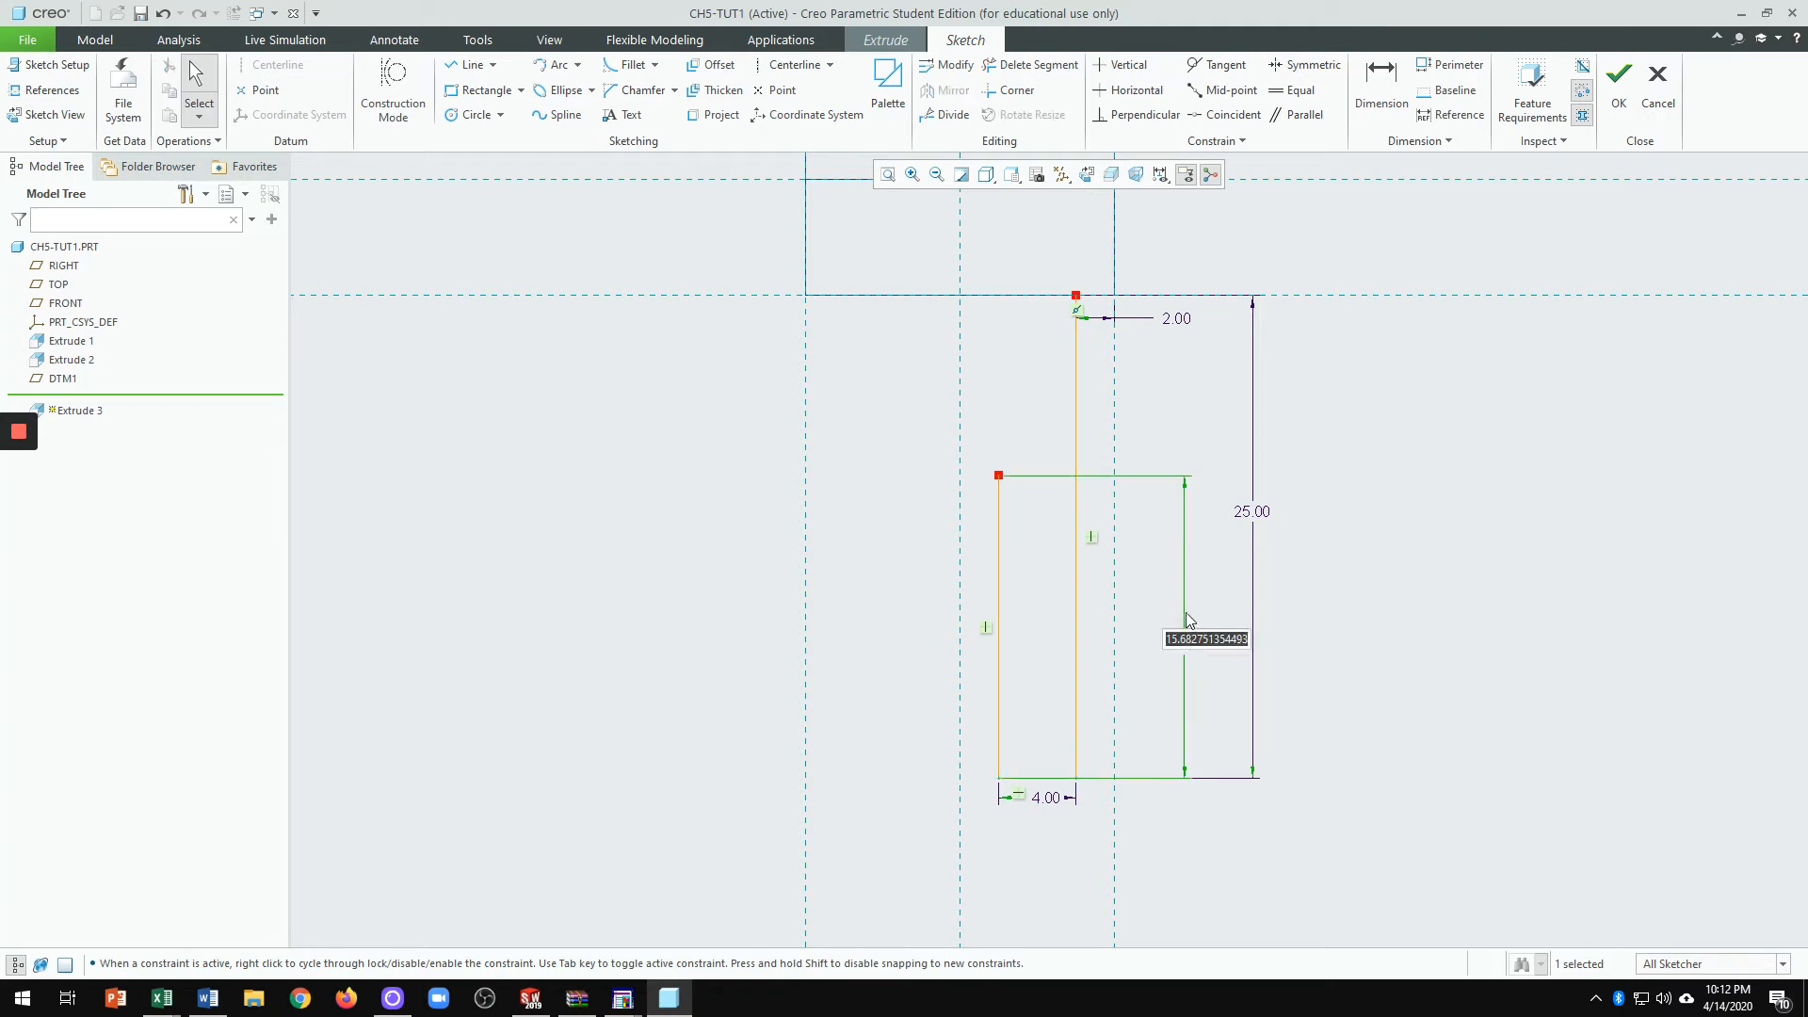
type("21")
key("Return")
Step: Draw the slot top, left prong and outer edges to close the U profile
left_click(468, 65)
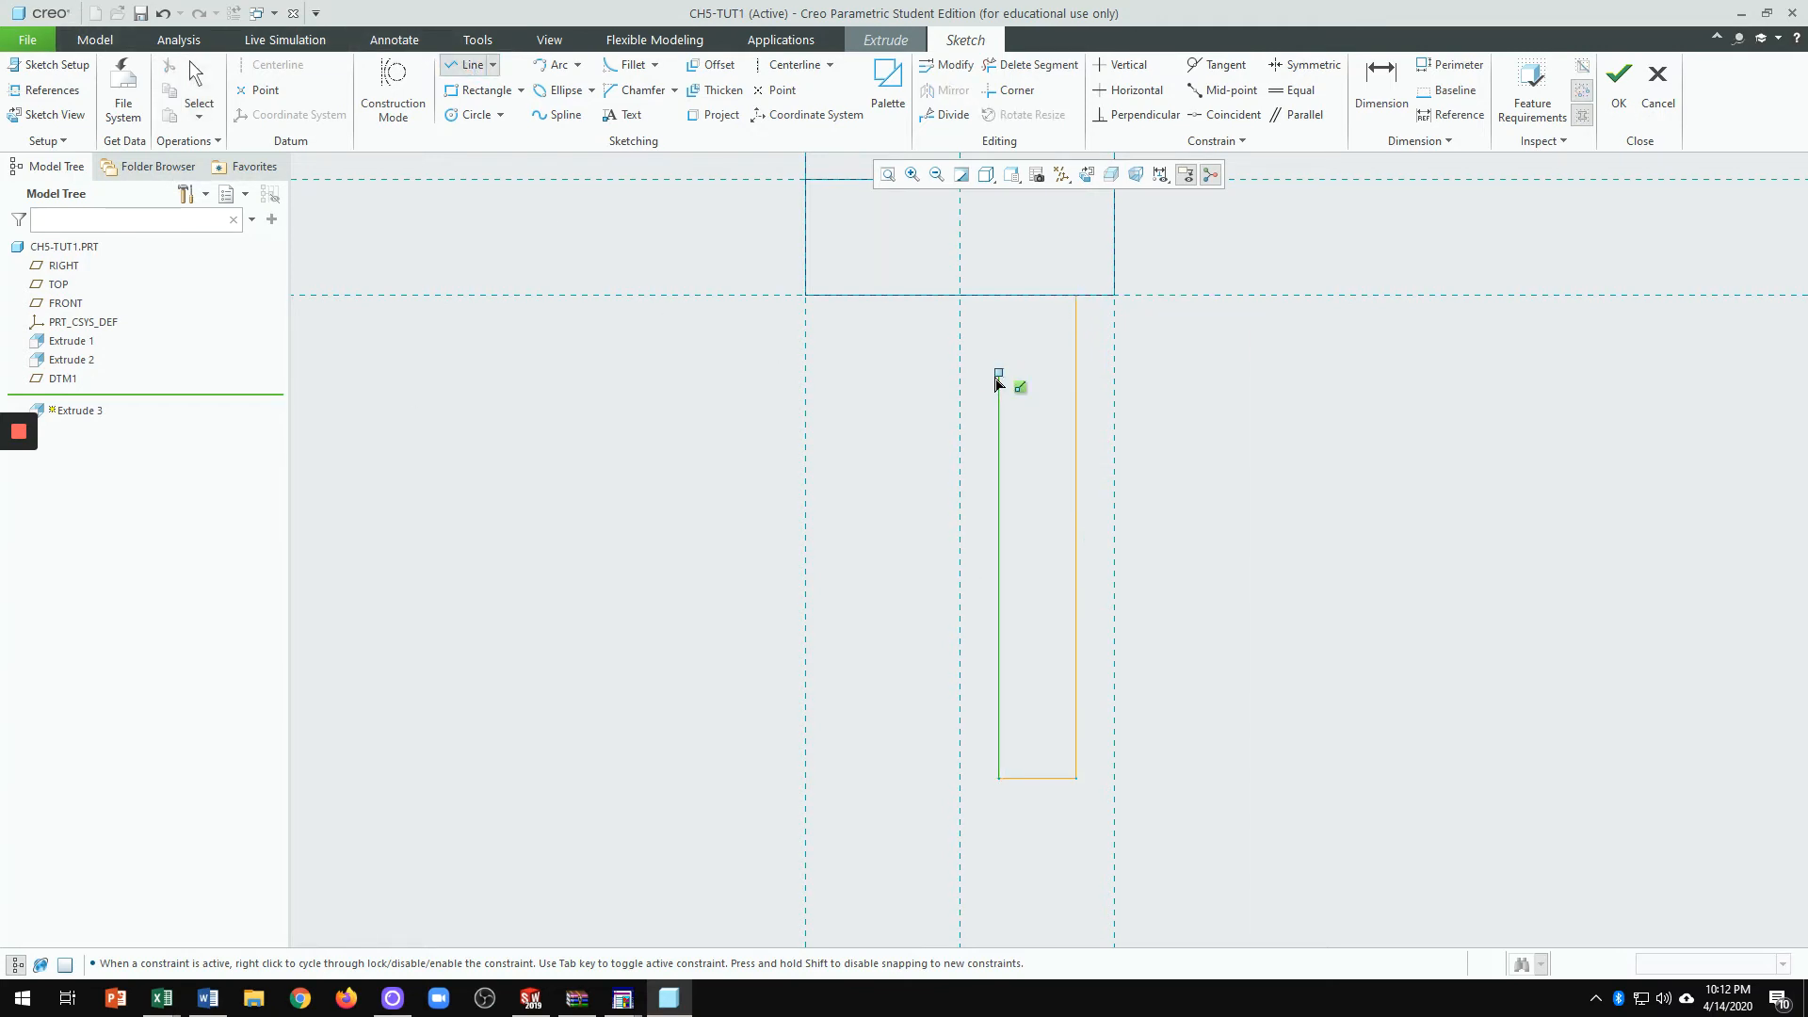
left_click(1000, 375)
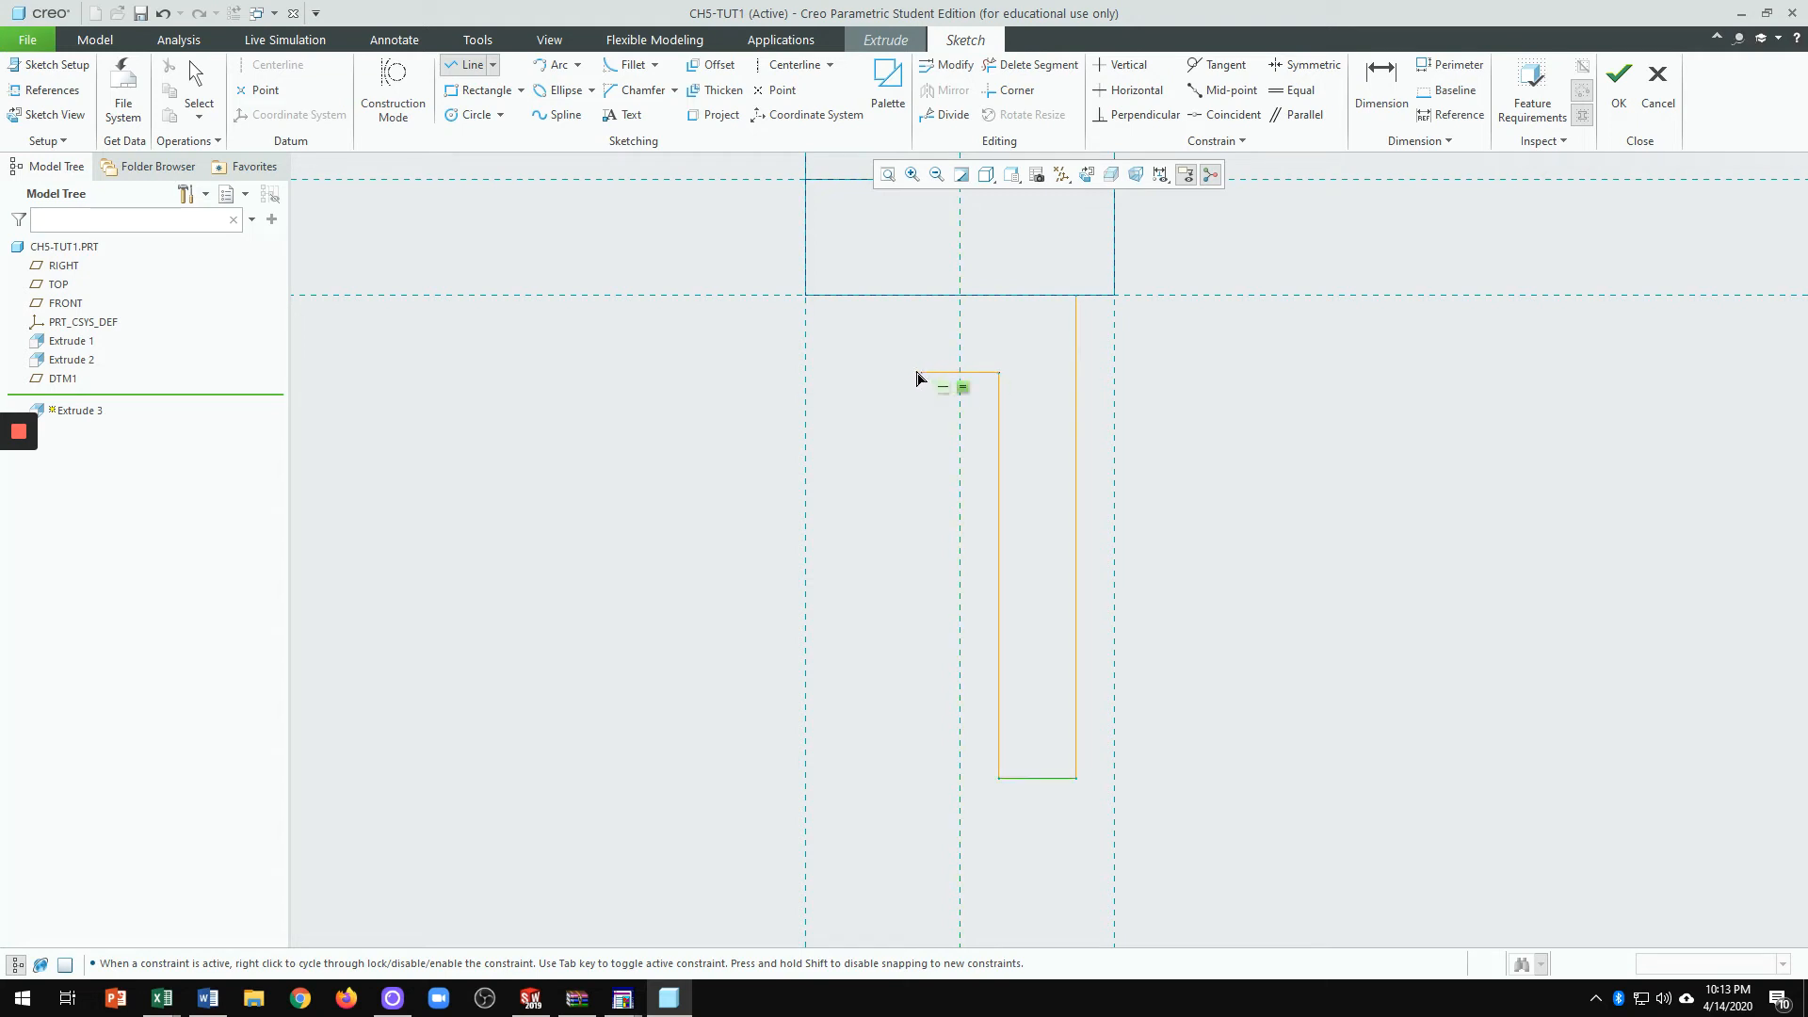
left_click(921, 374)
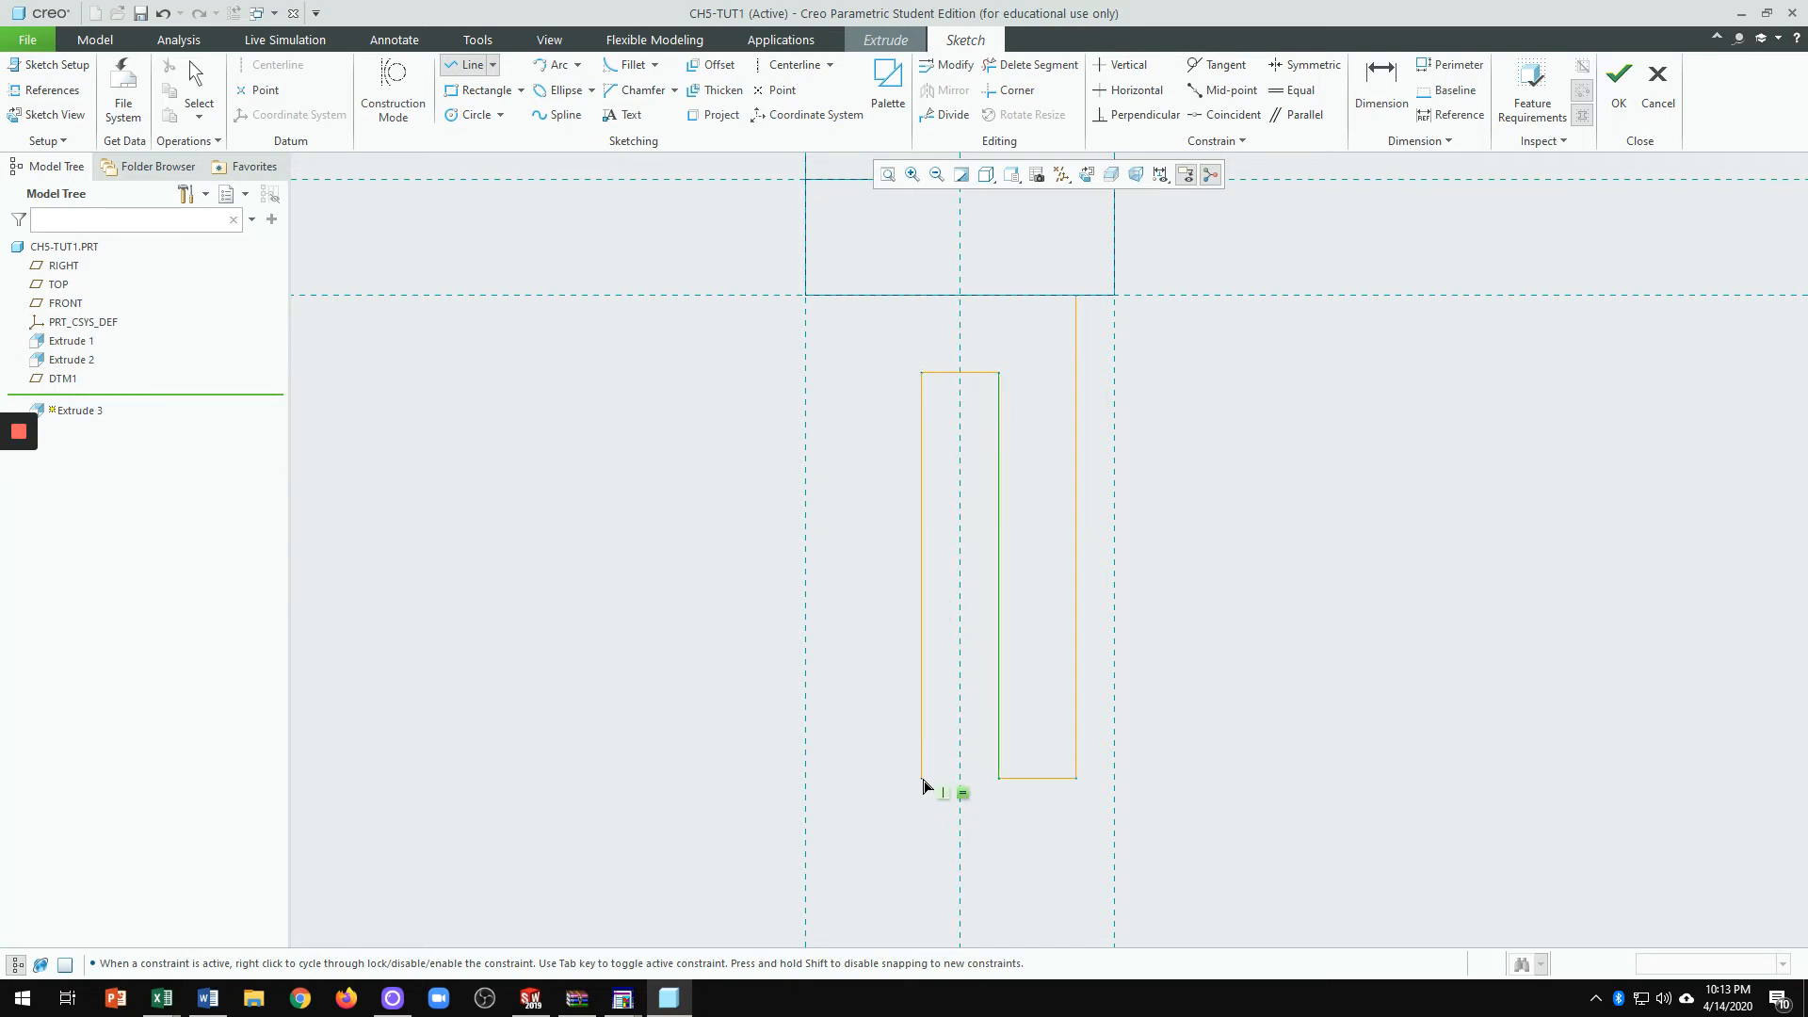
left_click(922, 780)
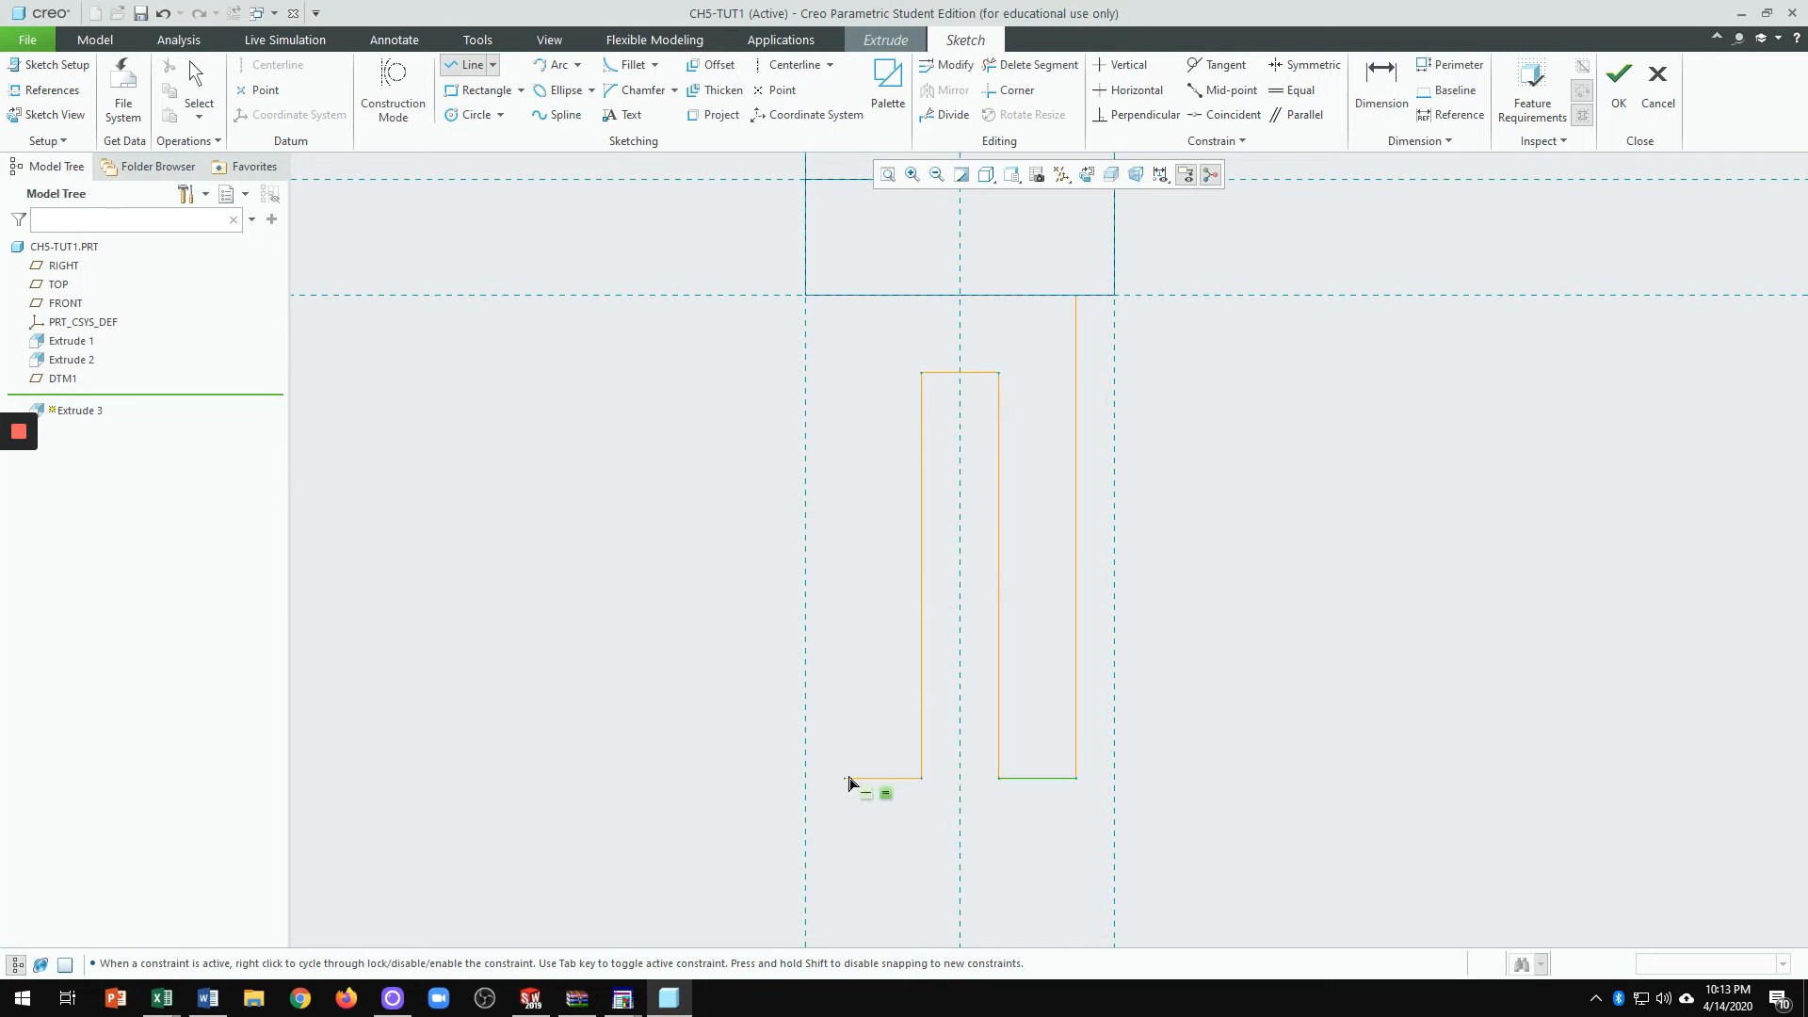
left_click(846, 779)
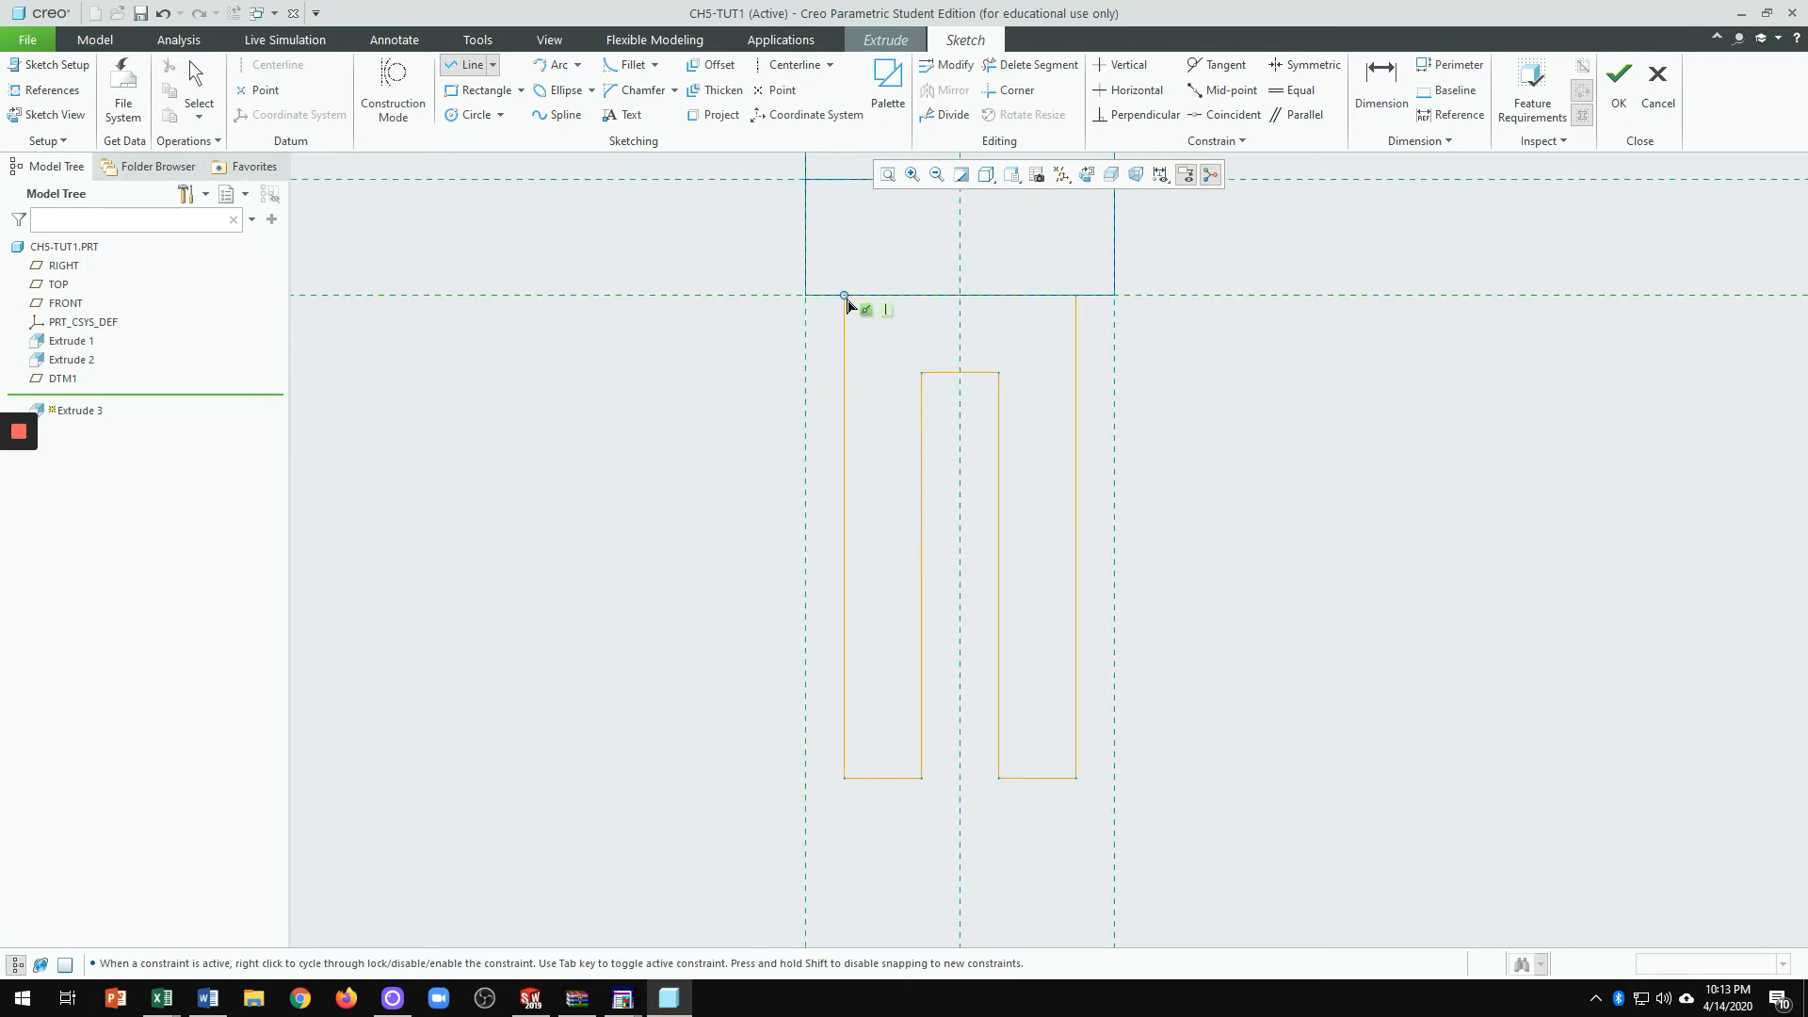
left_click(847, 303)
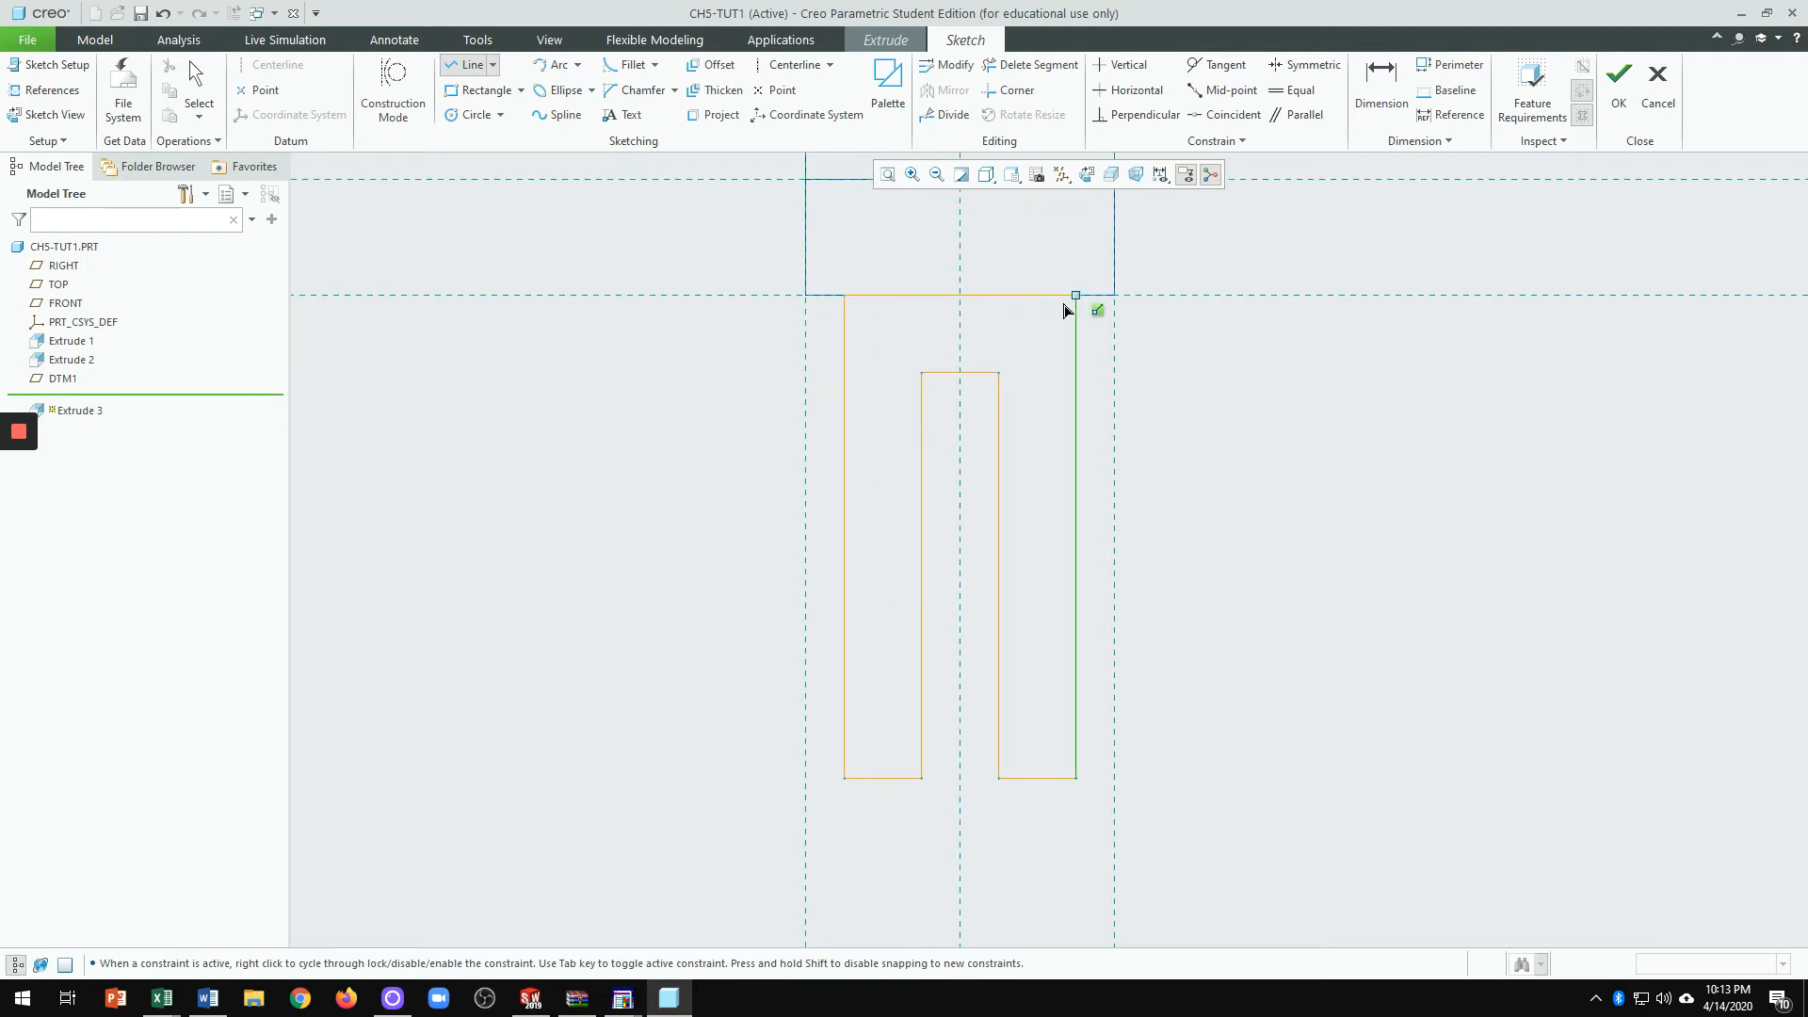
left_click(1065, 310)
middle_click(1247, 387)
middle_click(1184, 429)
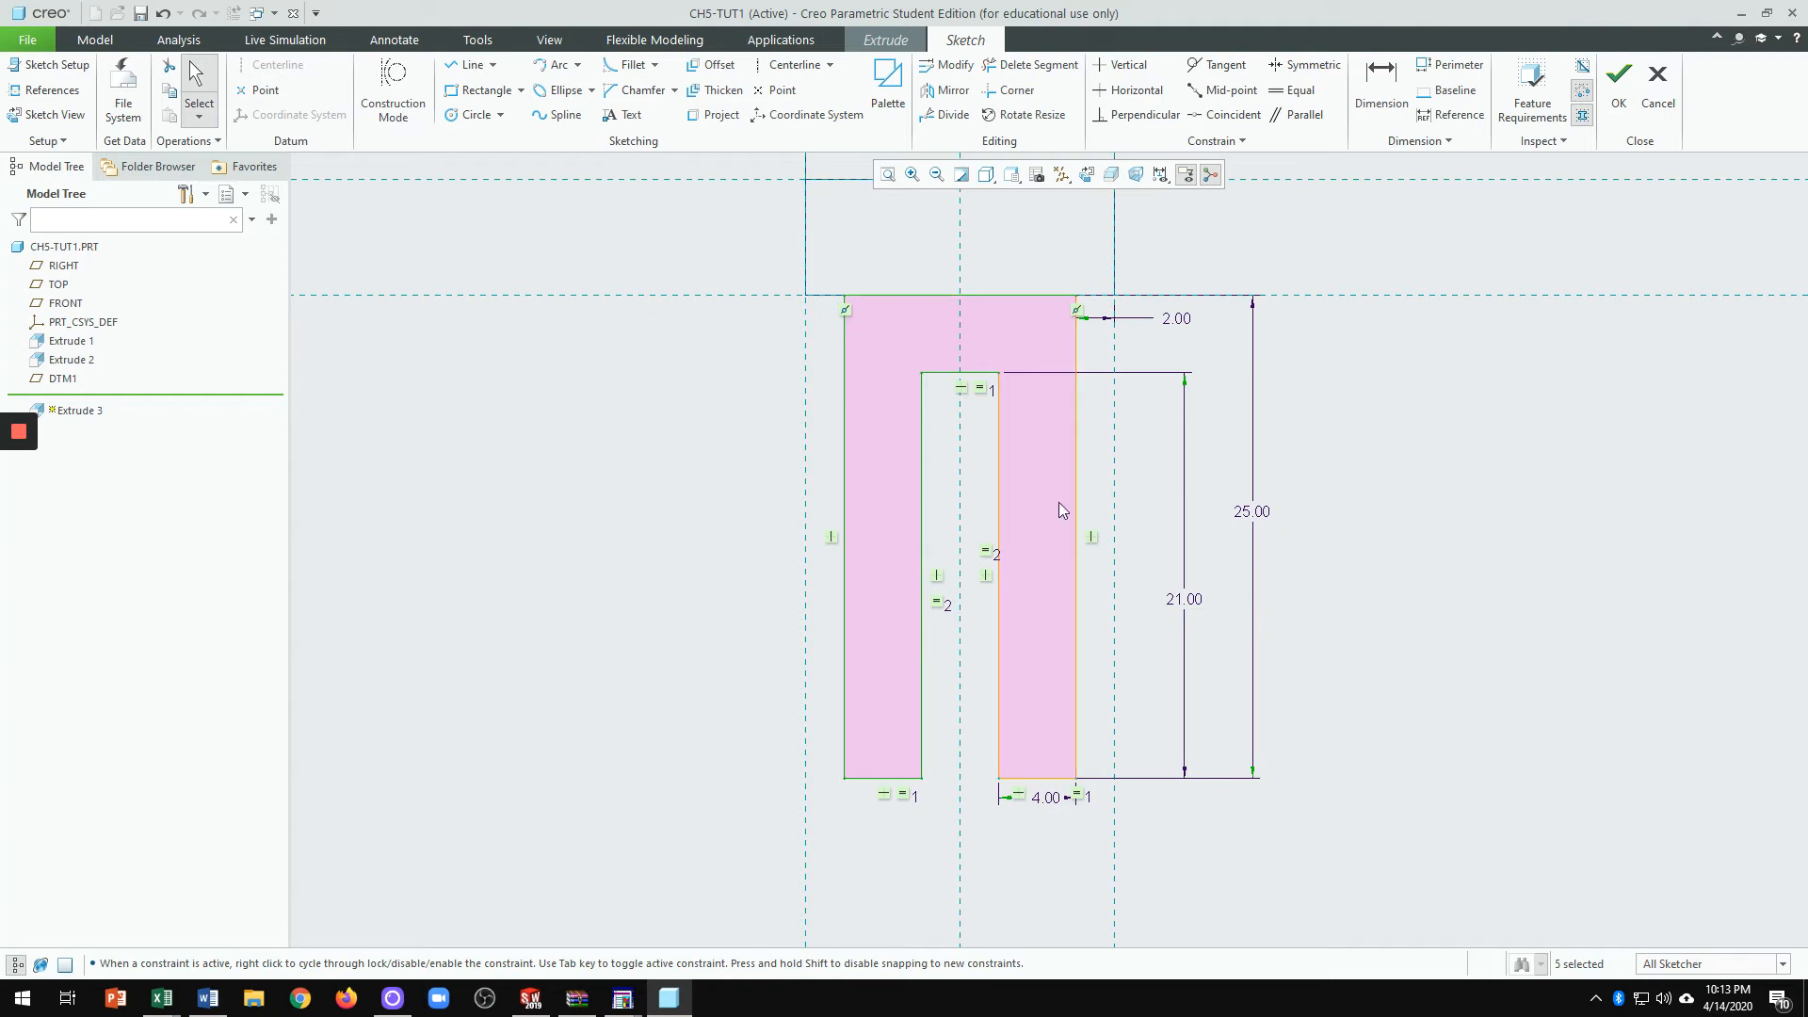
Step: Switch to Shading With Edges and accept the leg sketch, previewing an 18.50-deep extrusion
mouse_move(1042, 556)
middle_mouse_down()
mouse_move(973, 569)
mouse_move(975, 584)
middle_mouse_up()
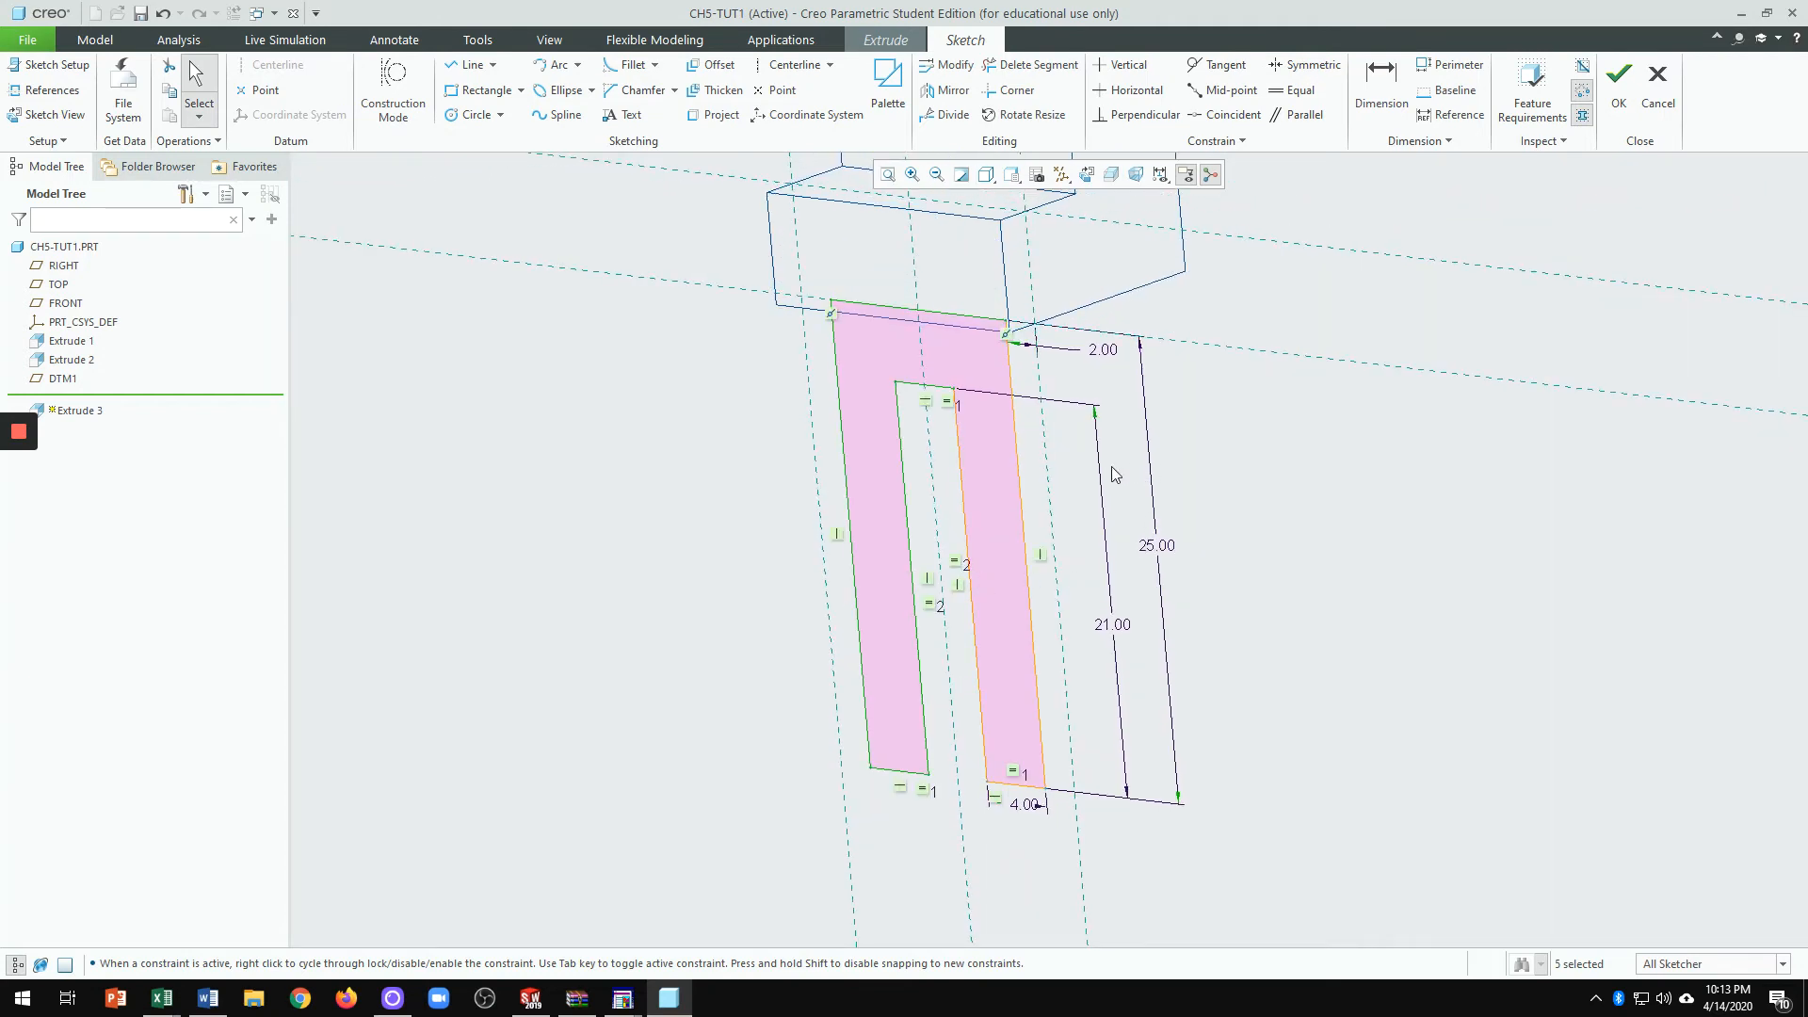
scroll(1027, 405, "up", 5)
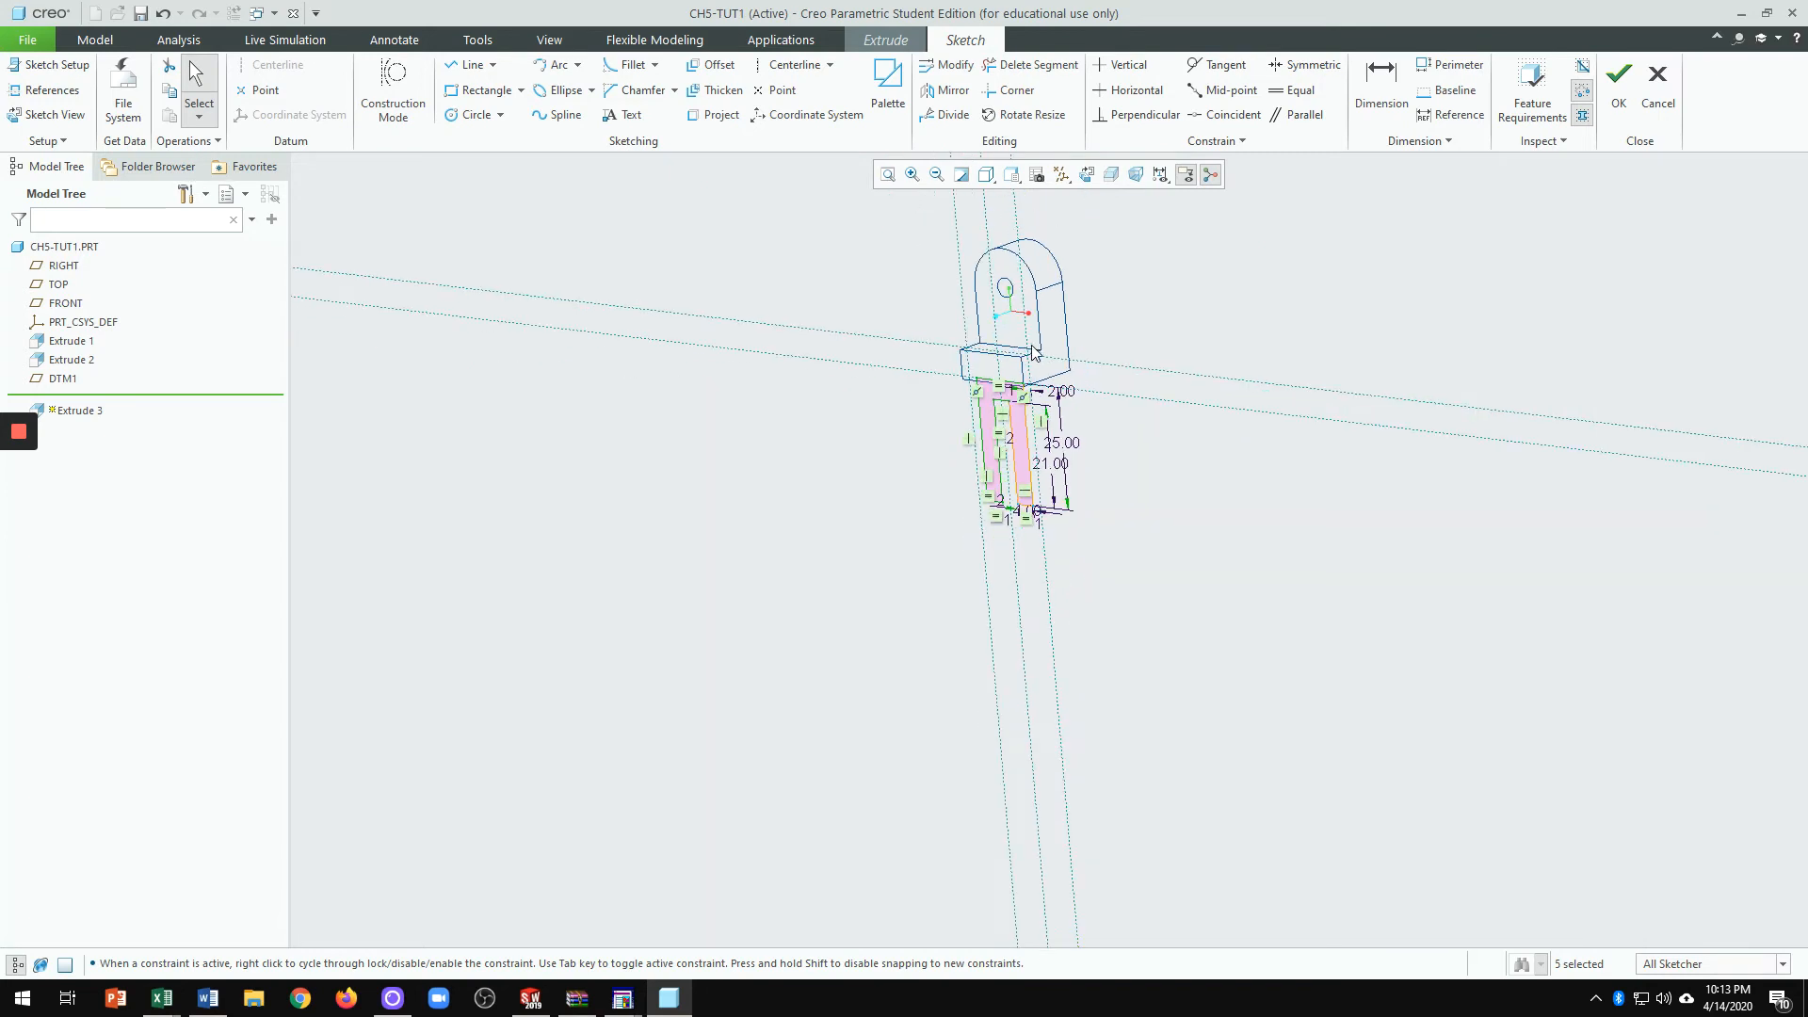
left_click(988, 176)
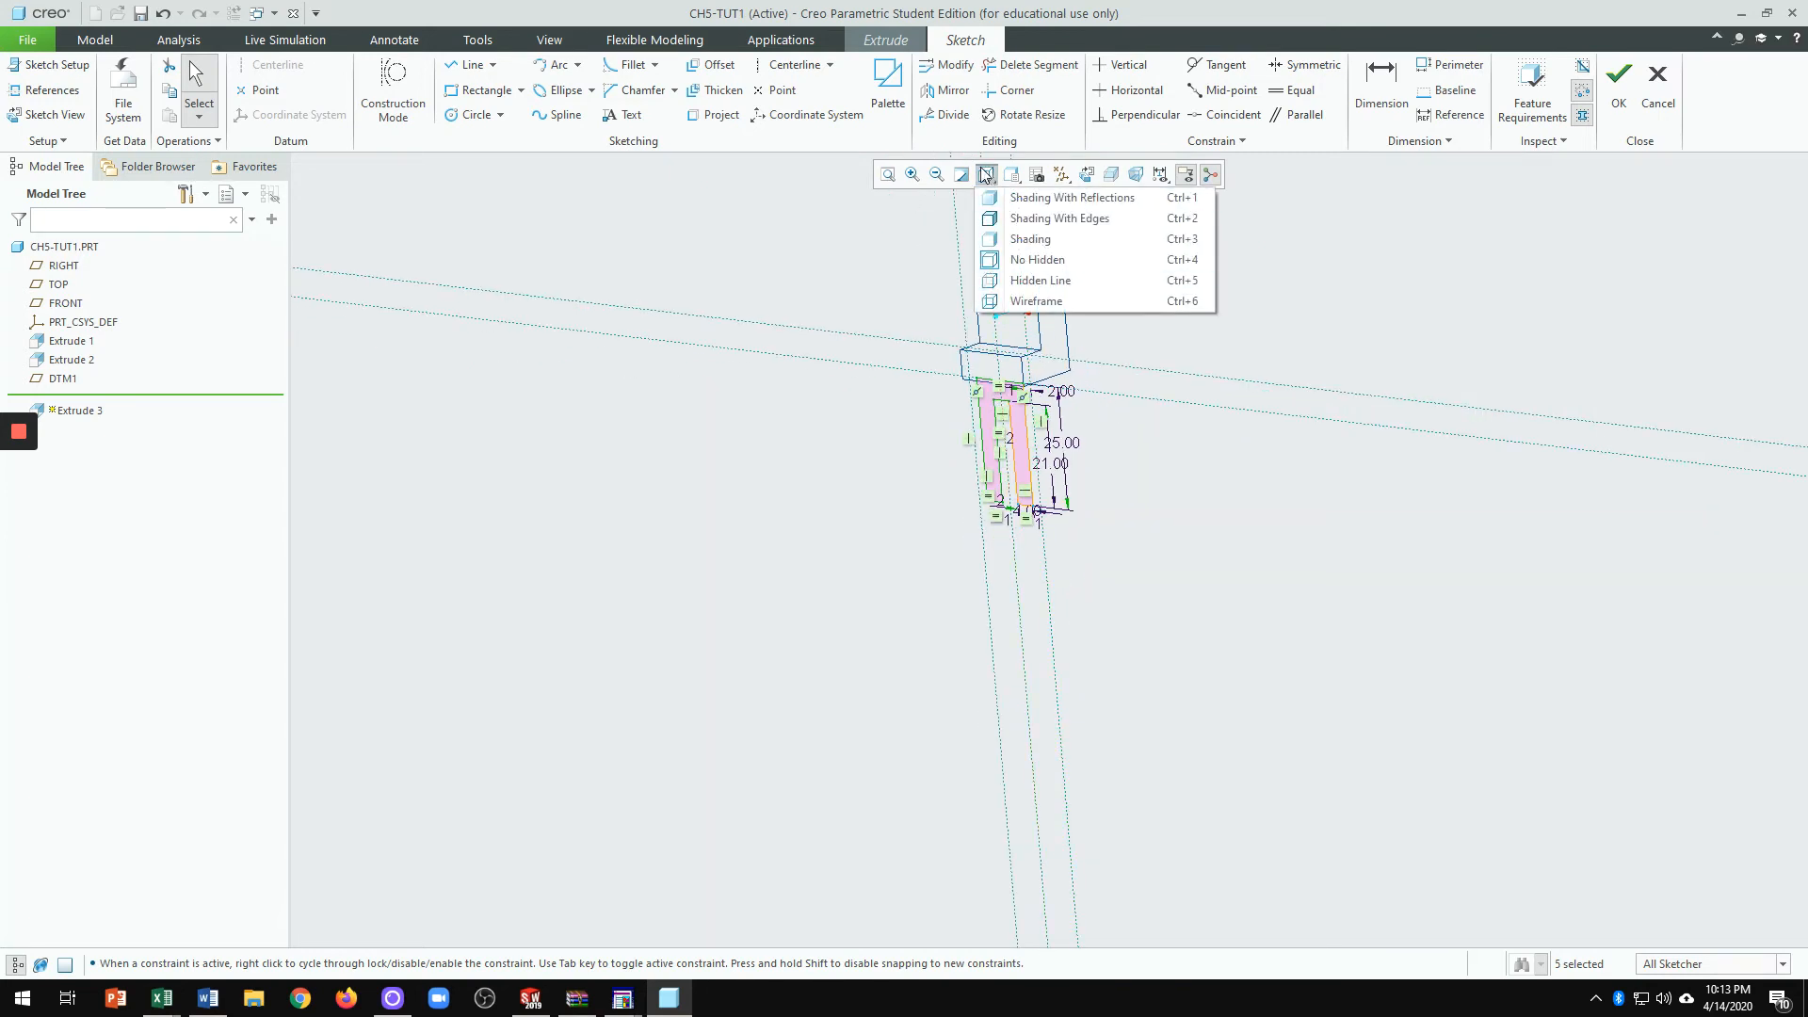
left_click(994, 220)
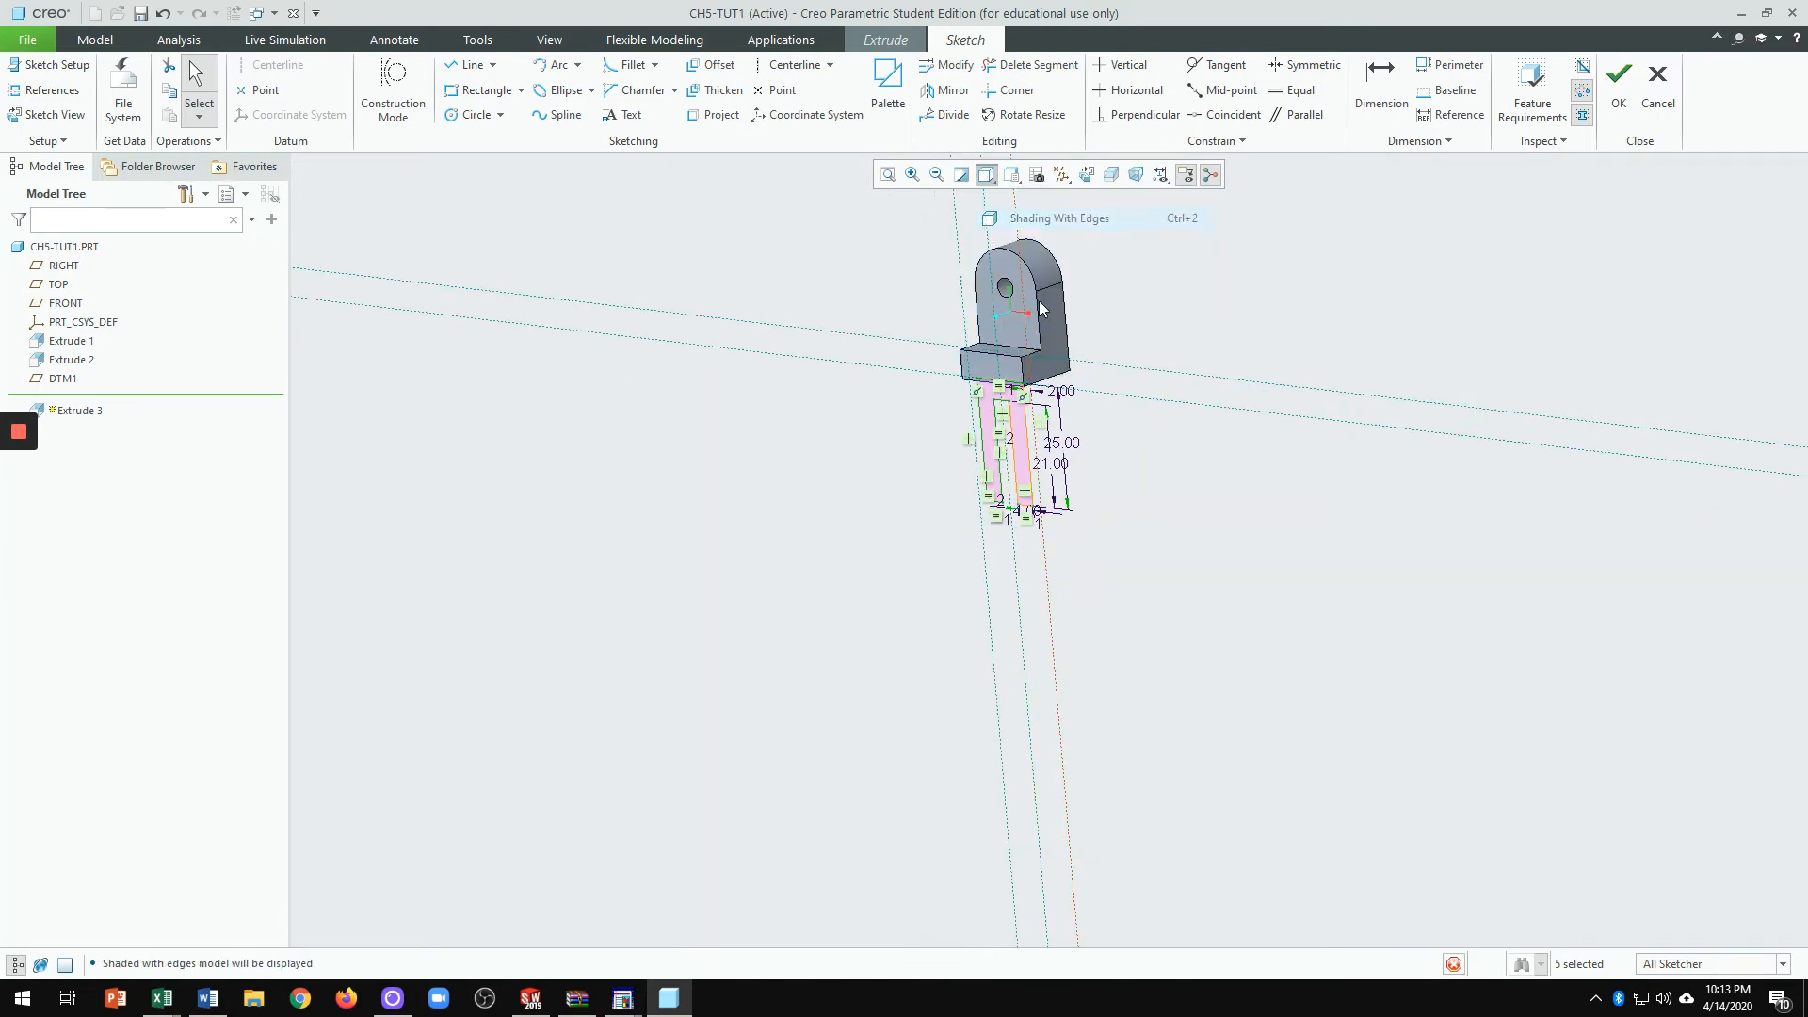
scroll(1116, 460, "down", 3)
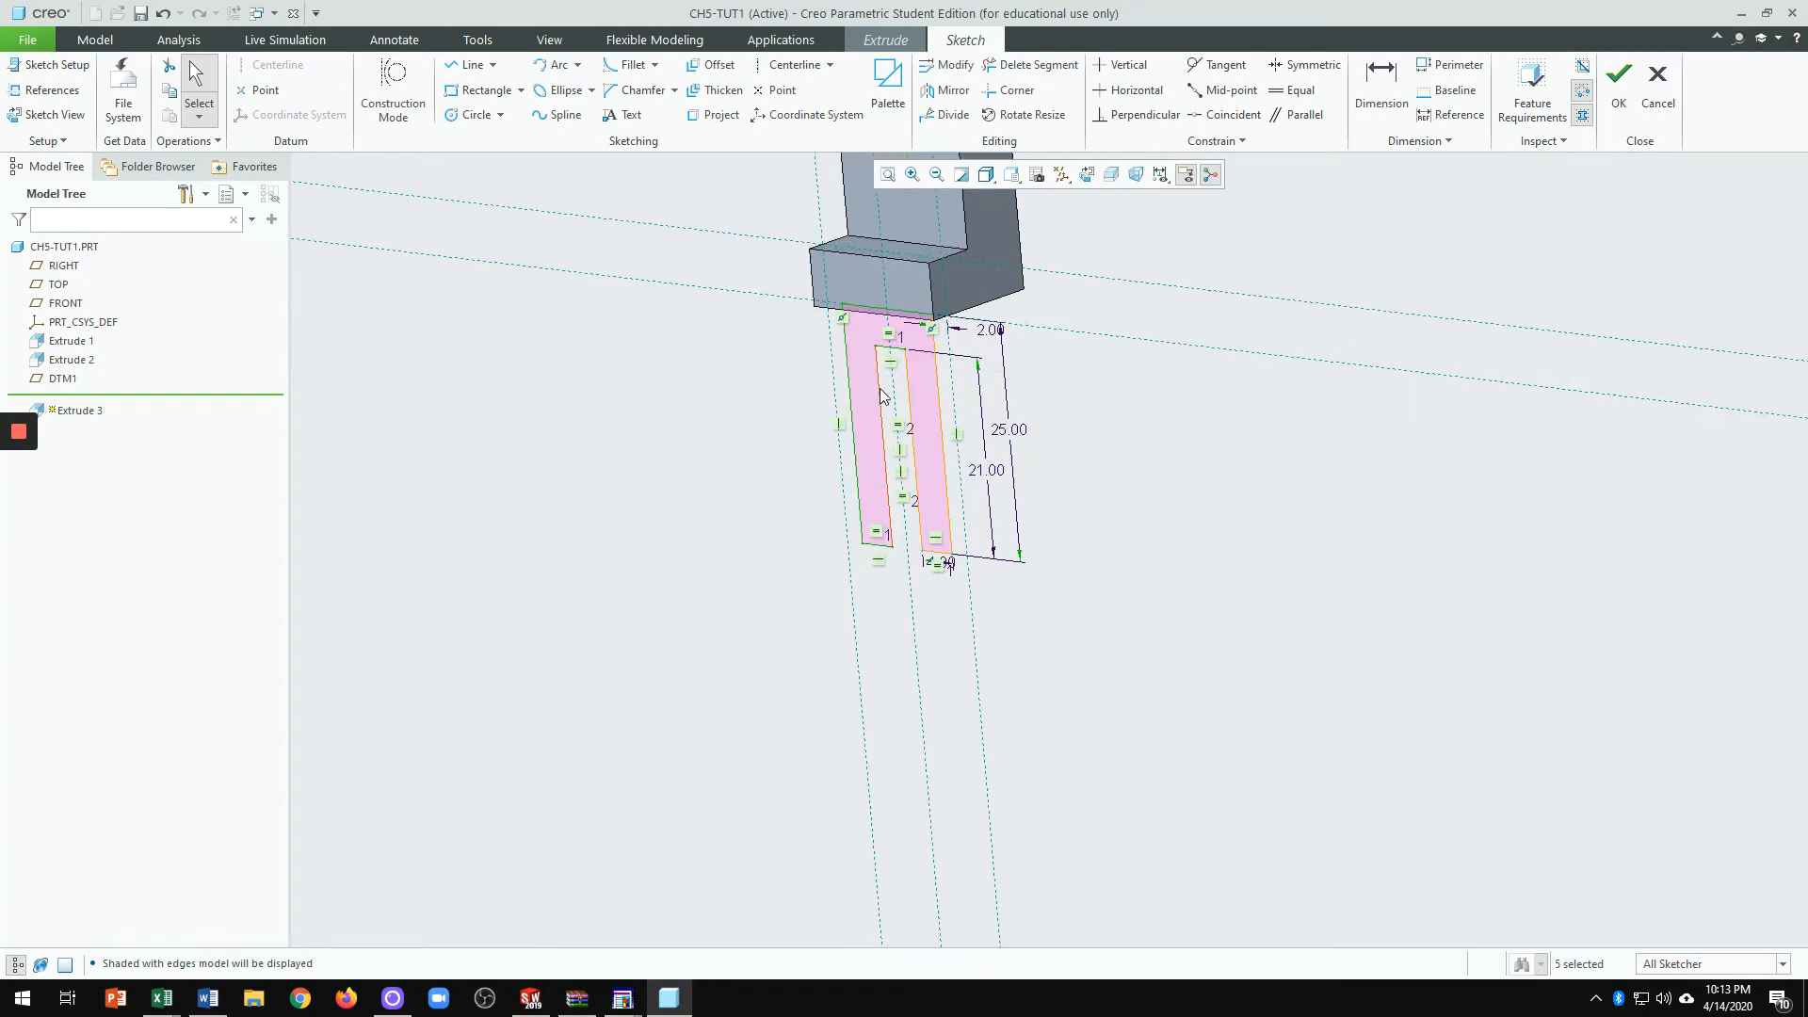
left_click(1620, 86)
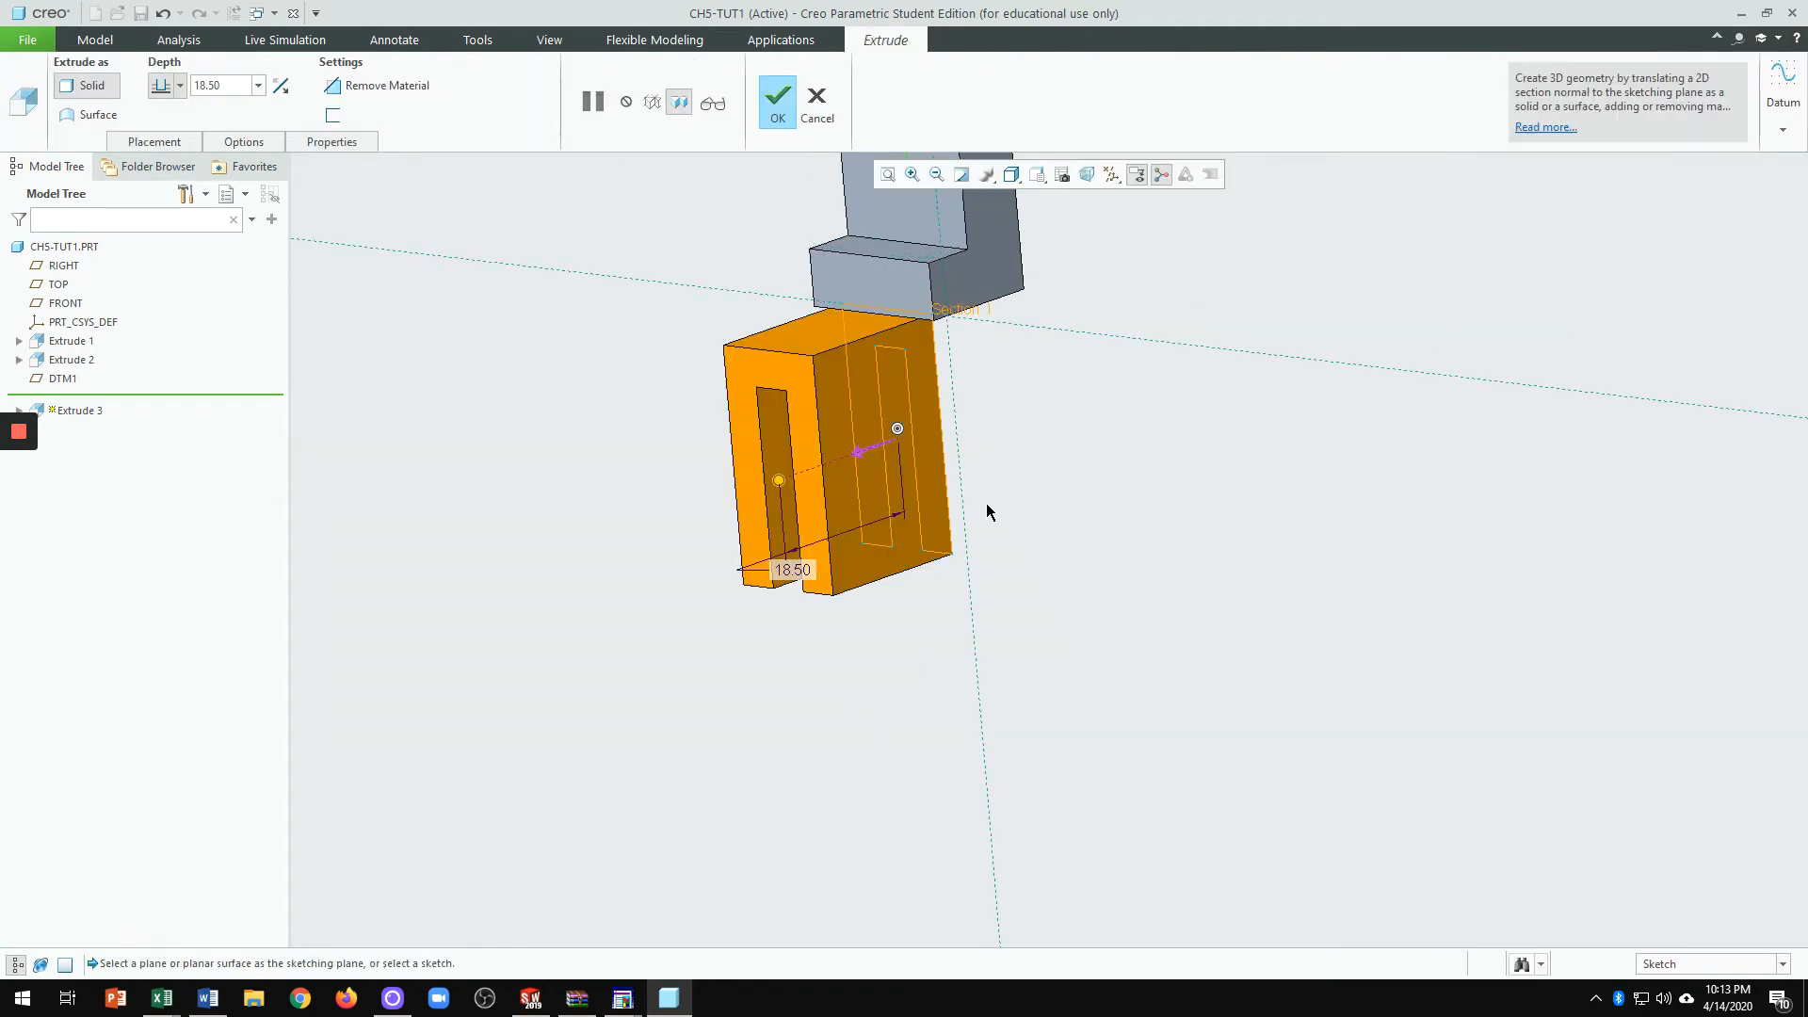
Step: Flip the leg extrusion to the other side, set its depth to 10, and inspect it
left_click(855, 453)
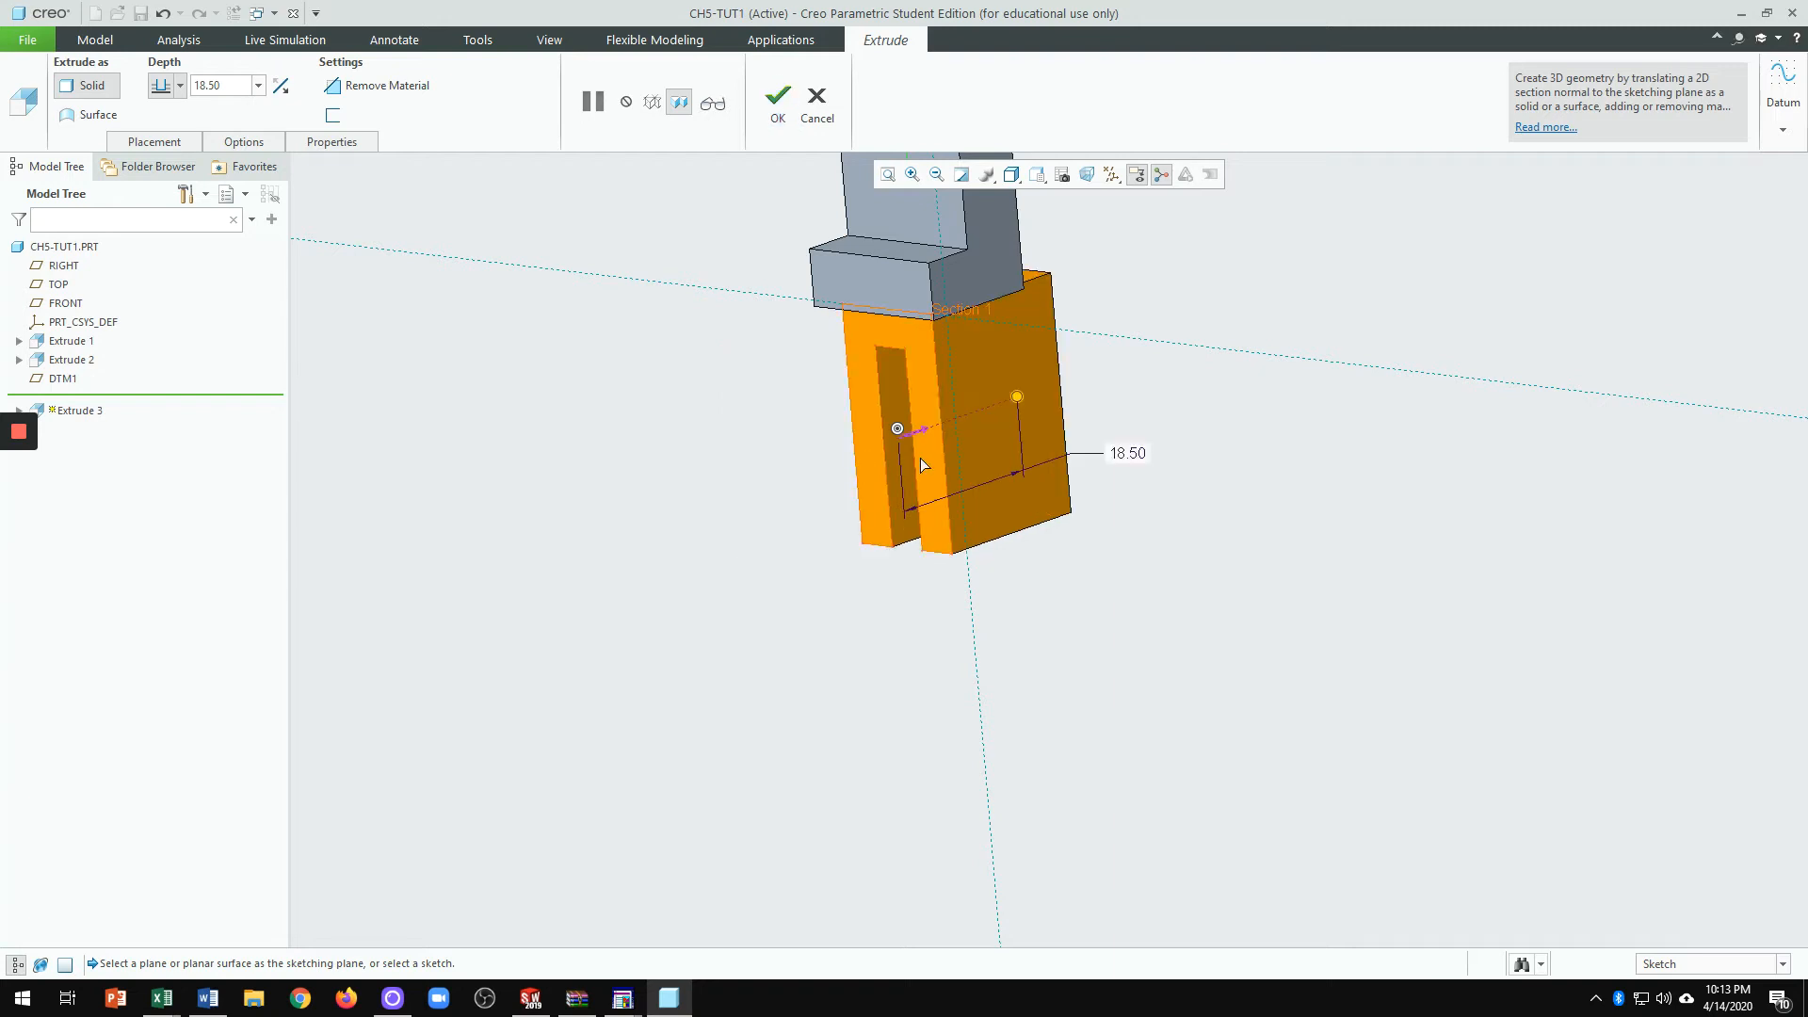
double_click(1126, 448)
type("10")
key("Return")
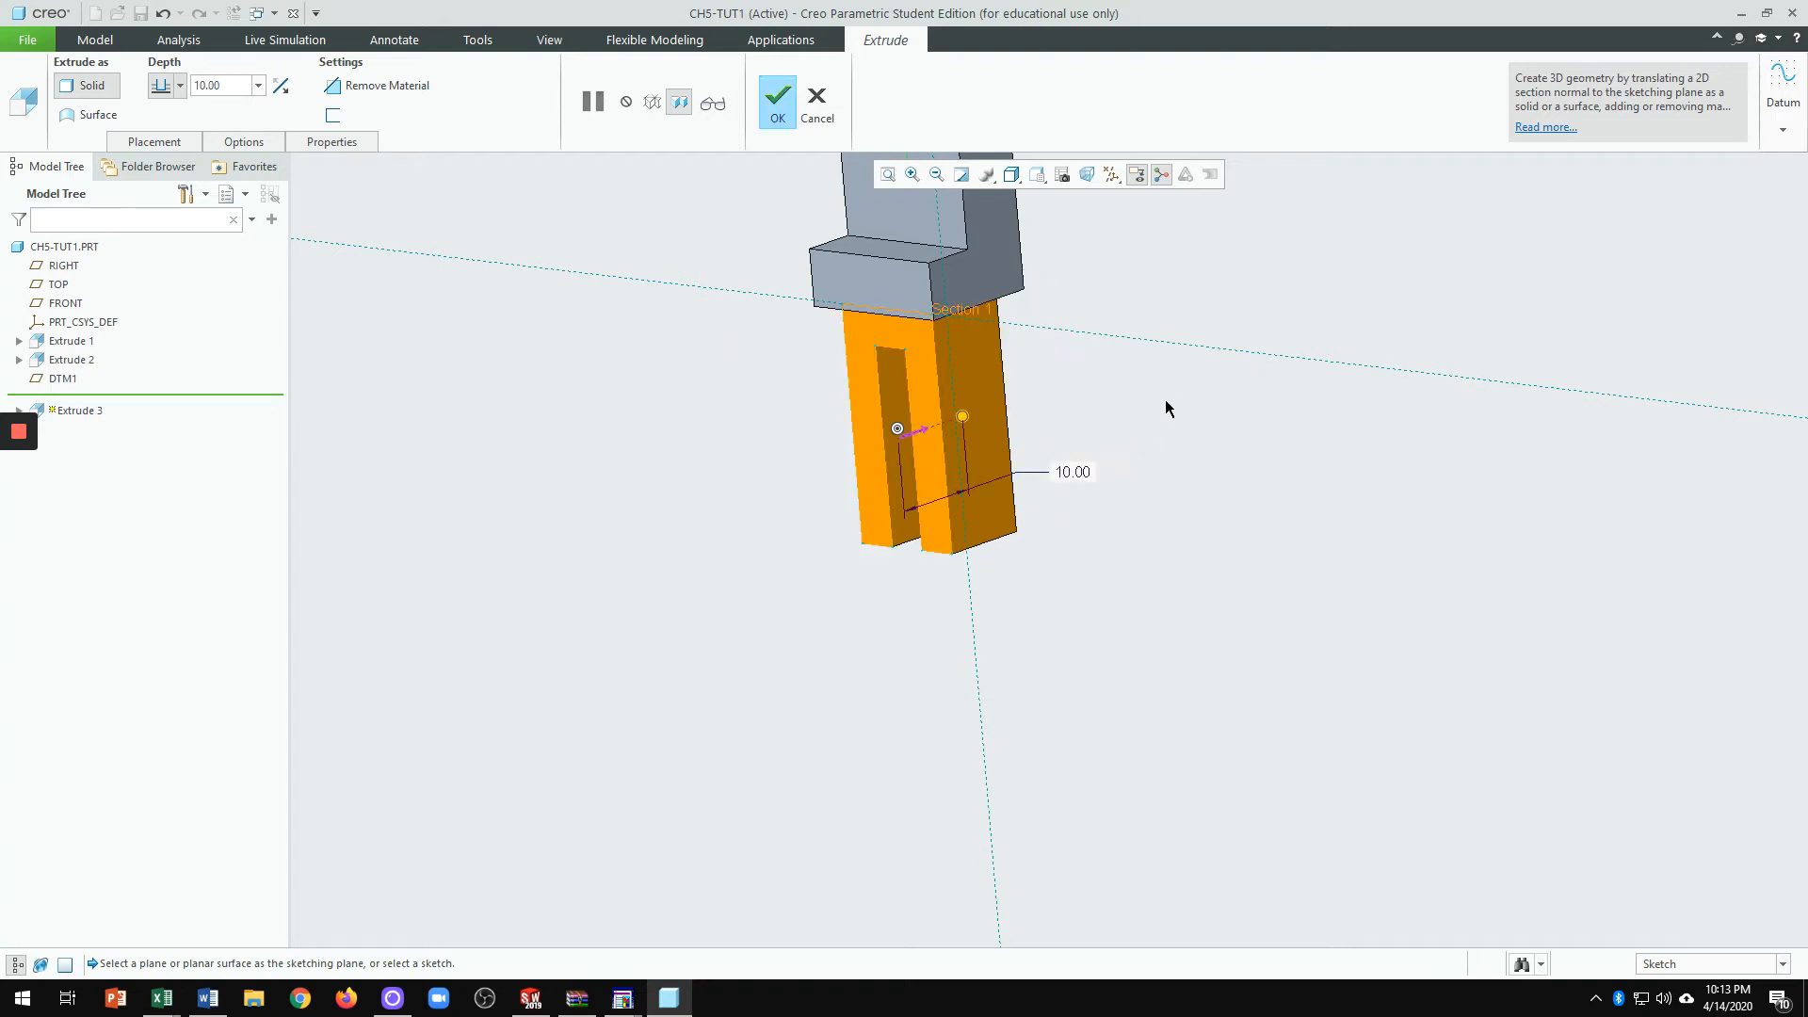
scroll(845, 653, "up", 3)
middle_click_drag(847, 649, 855, 504)
scroll(862, 415, "down", 3)
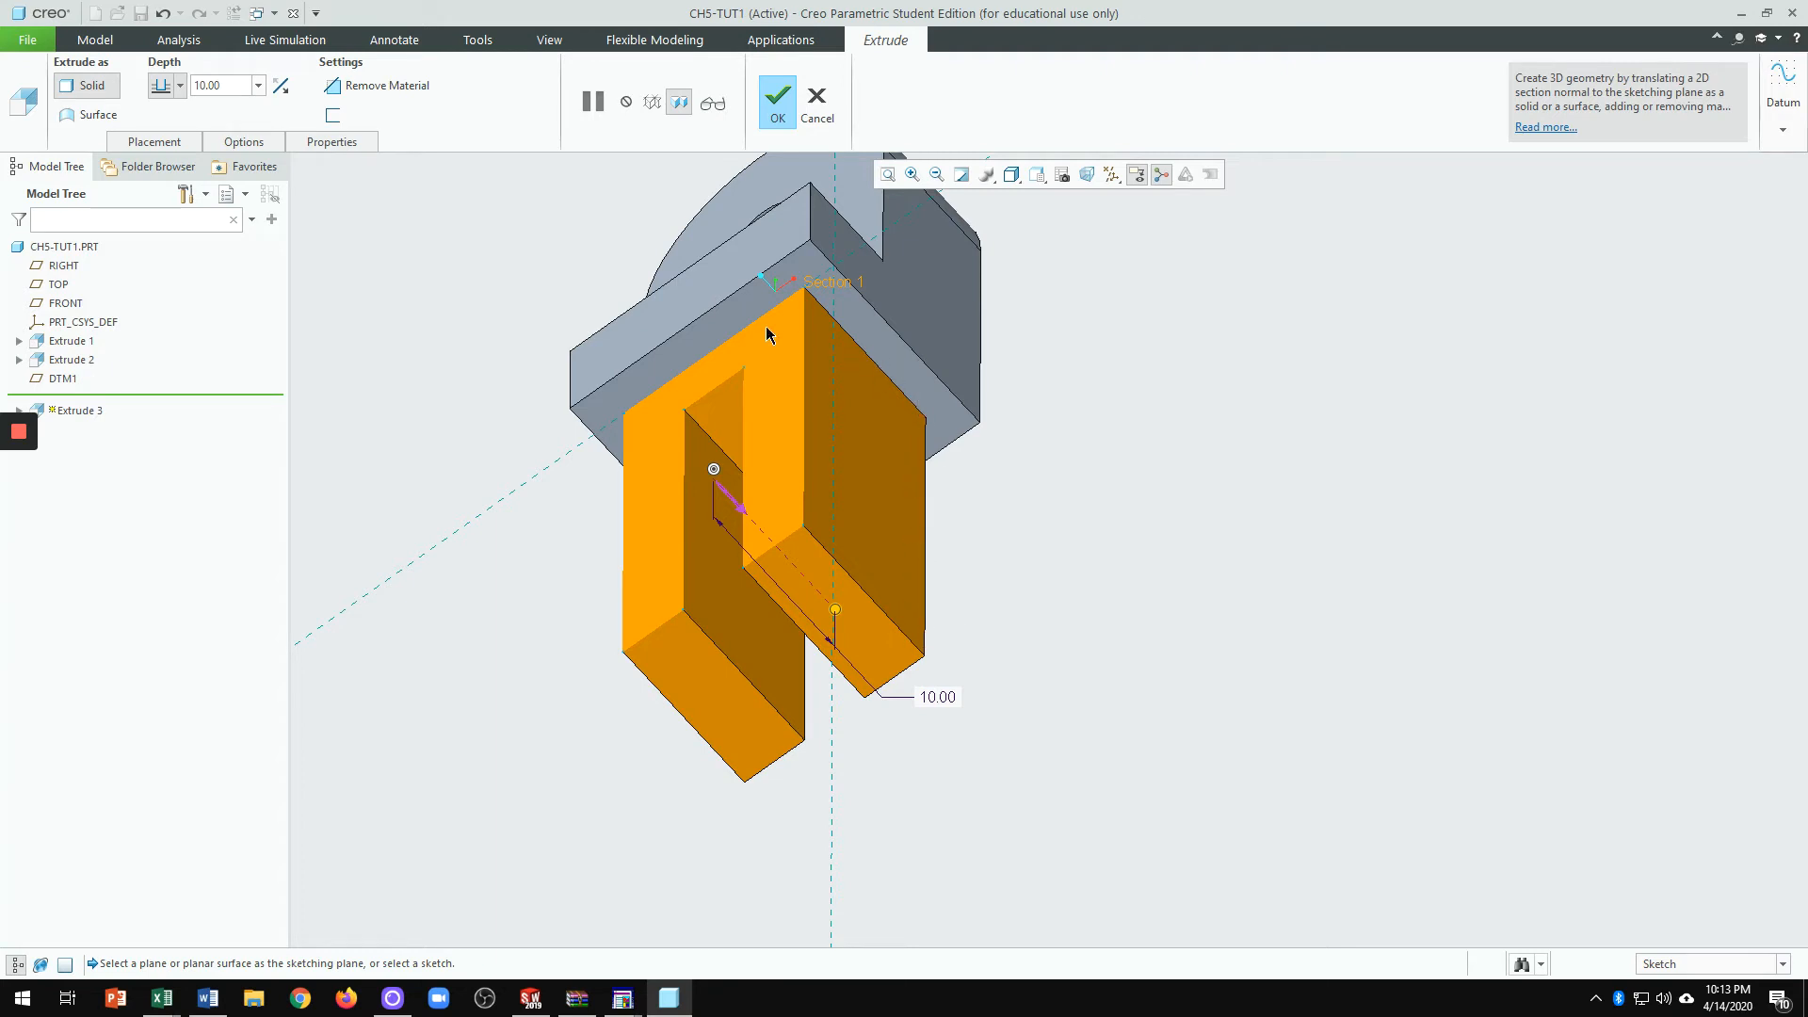
middle_click_drag(1036, 532, 1006, 676)
scroll(965, 541, "down", 2)
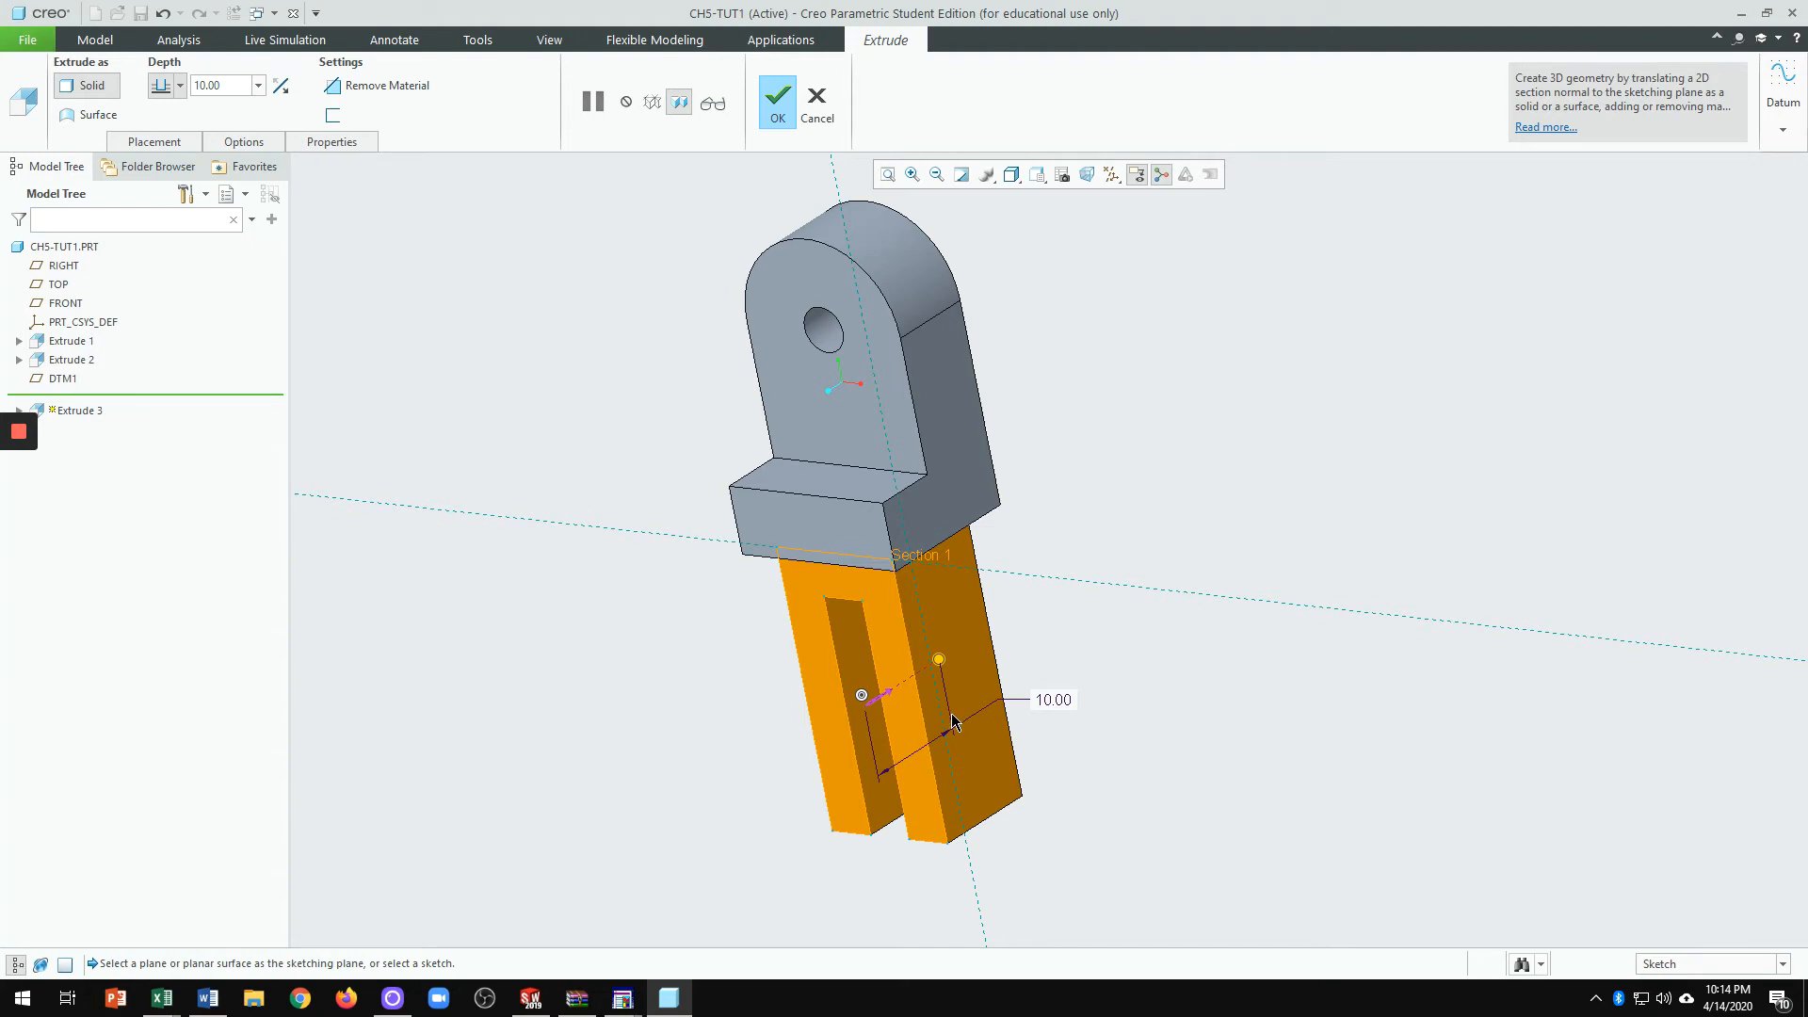
middle_click_drag(953, 723, 914, 668)
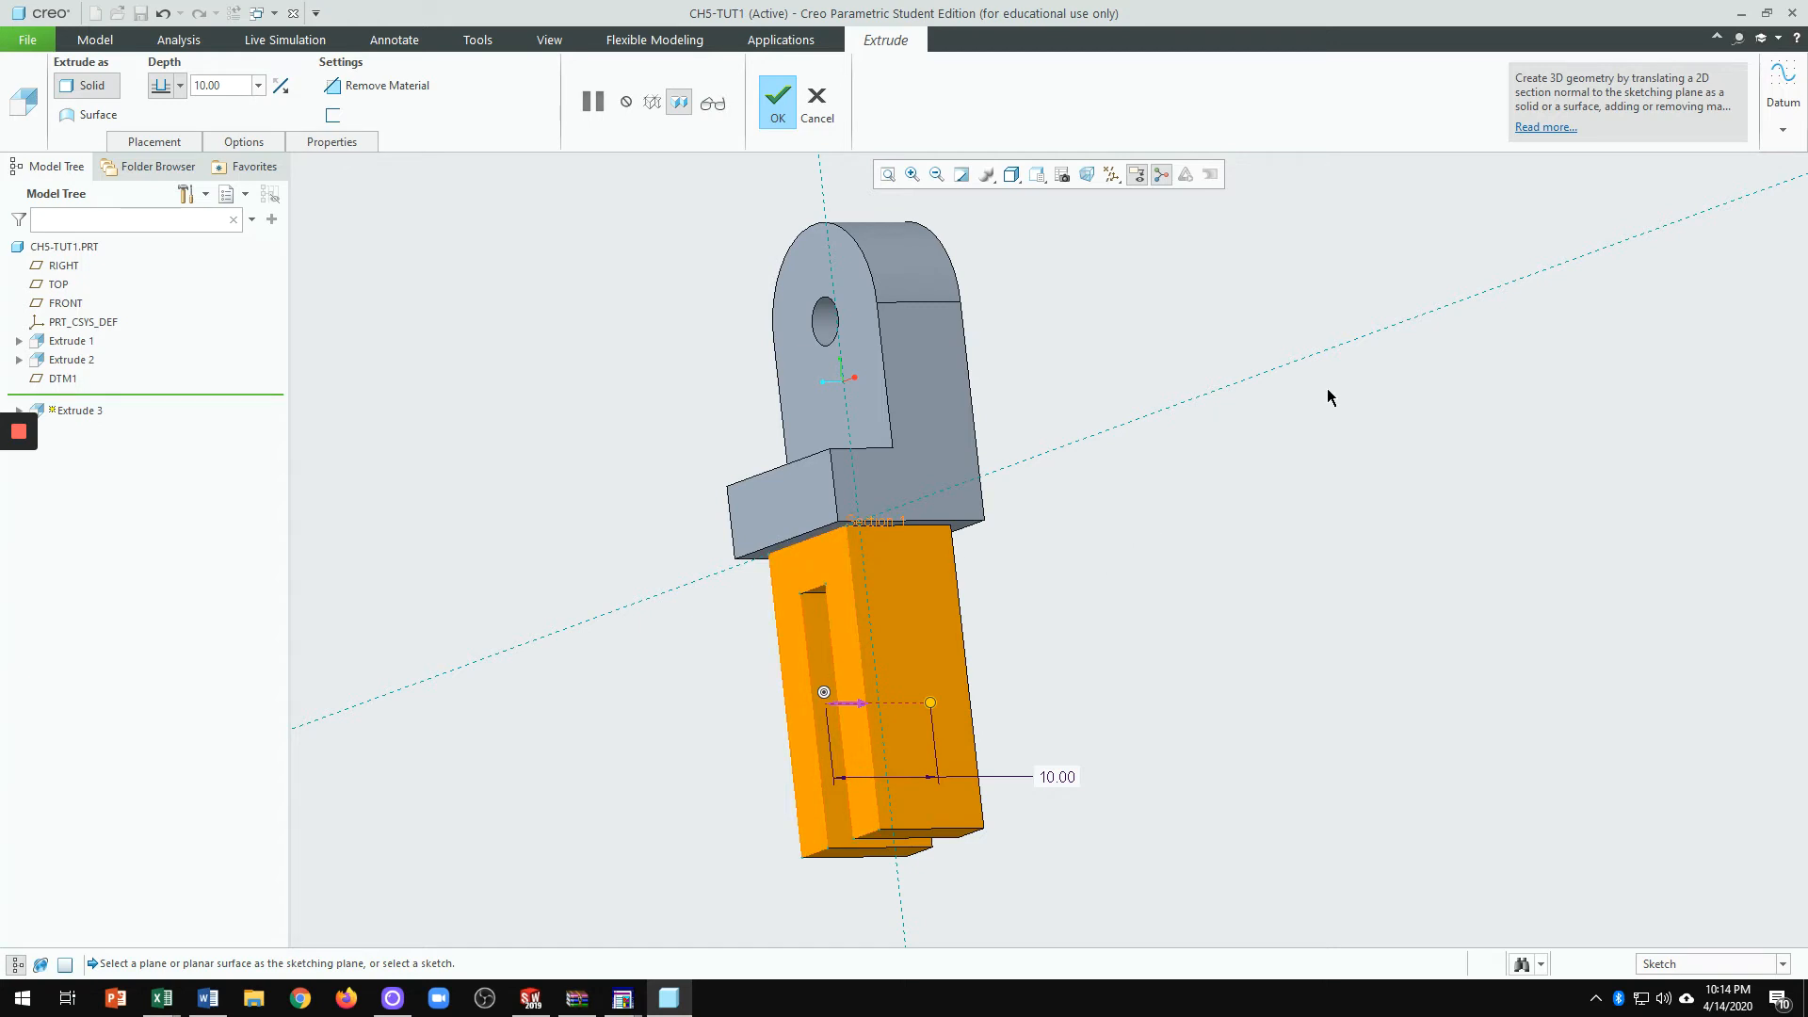
mouse_move(703, 393)
middle_mouse_down()
mouse_move(754, 407)
mouse_move(723, 360)
middle_mouse_up()
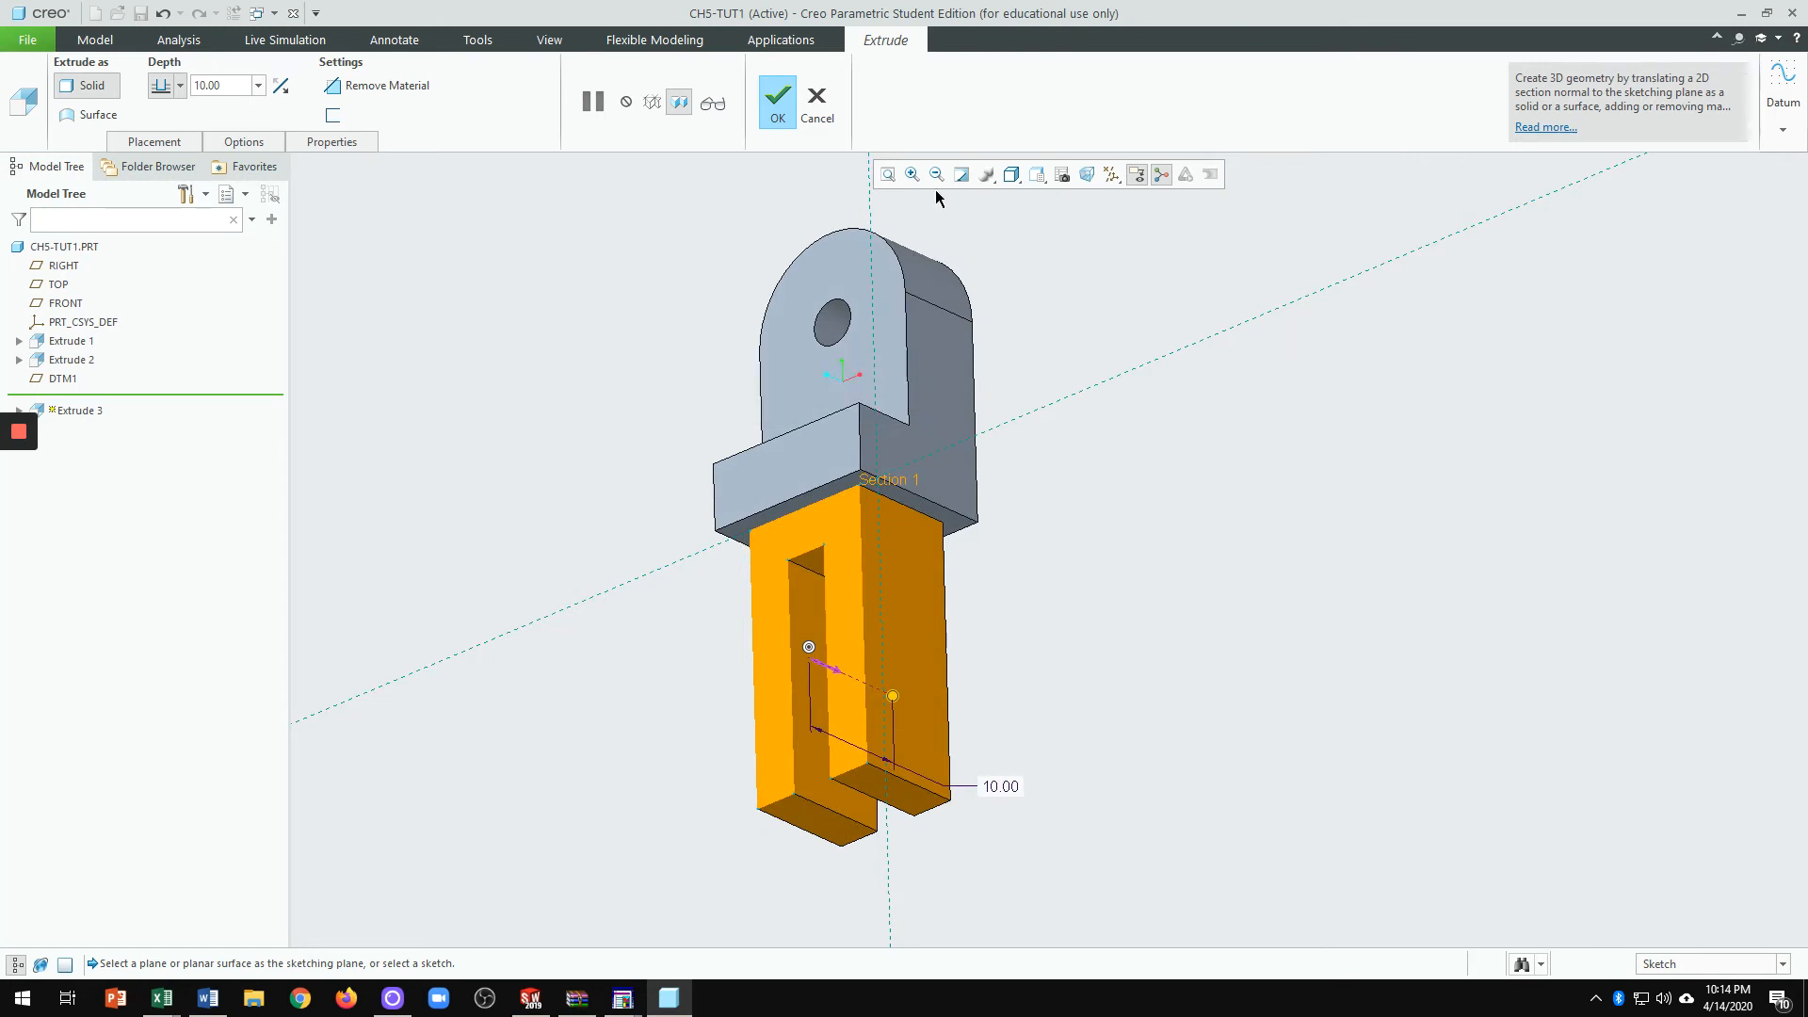
Step: Finish Extrude 3 and orbit the completed part
left_click(774, 105)
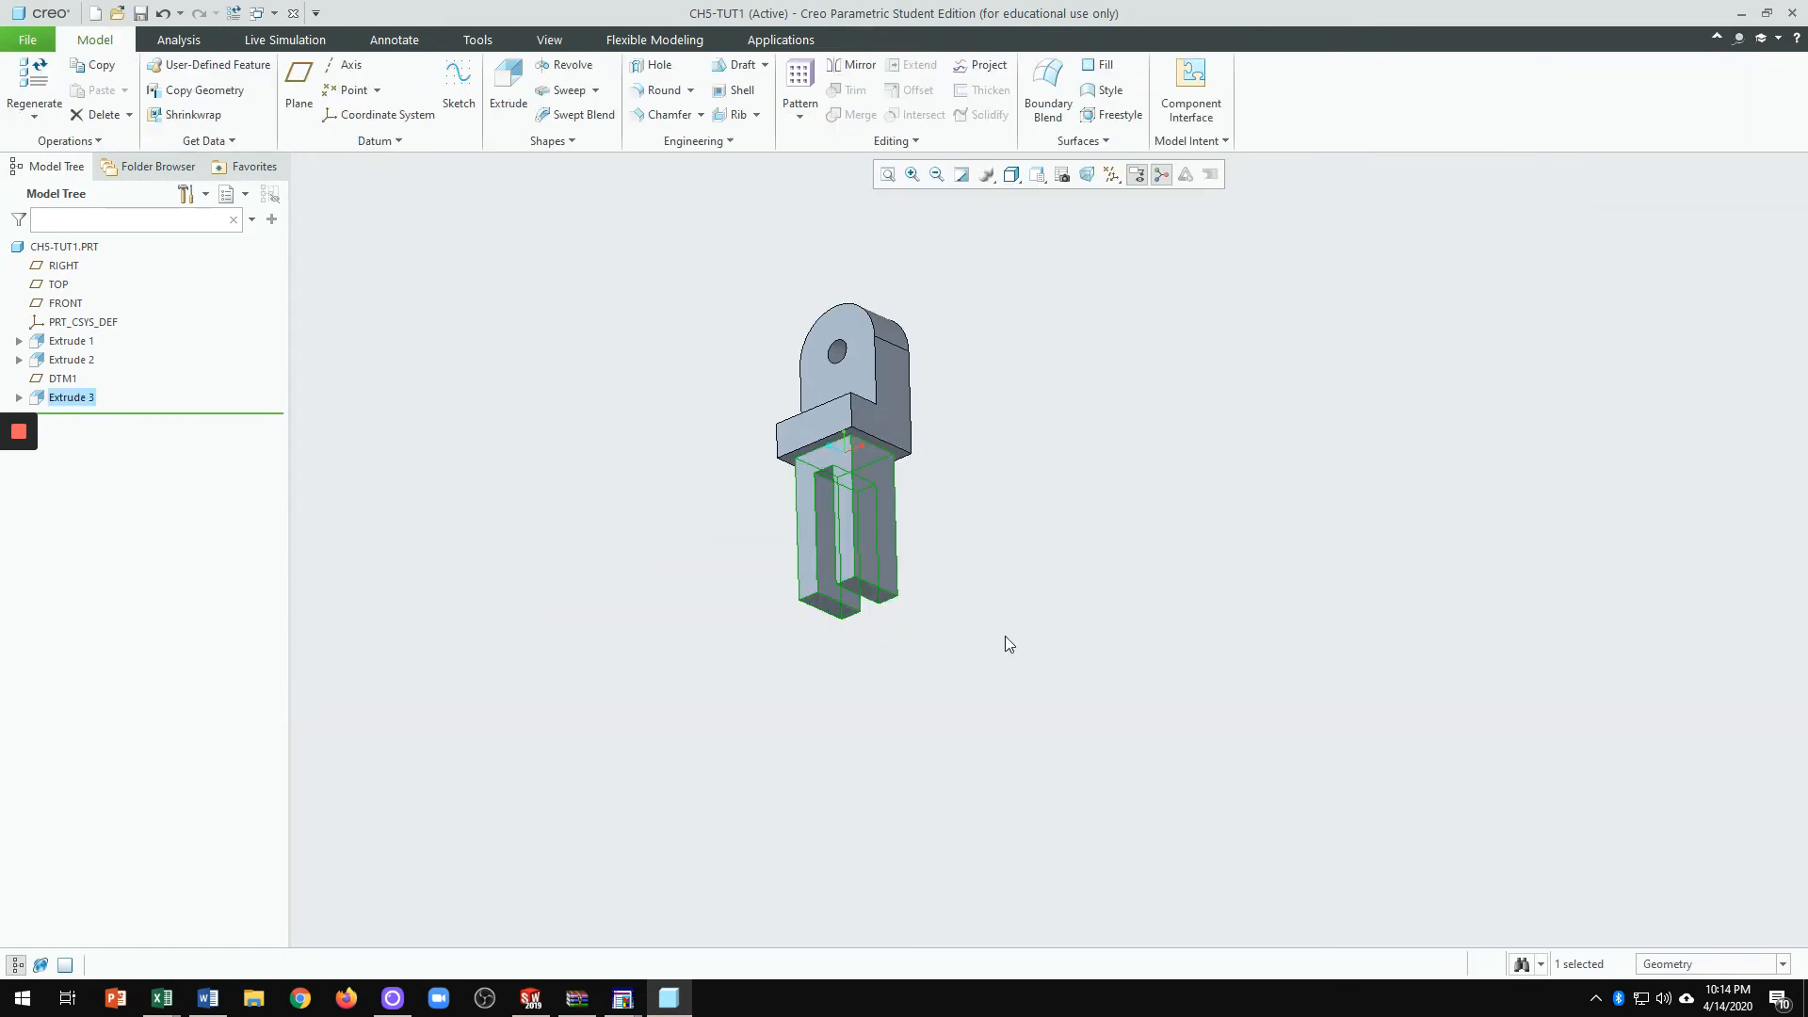
scroll(972, 569, "up", 2)
mouse_move(972, 569)
middle_mouse_down()
mouse_move(895, 509)
mouse_move(1001, 549)
mouse_move(995, 641)
middle_mouse_up()
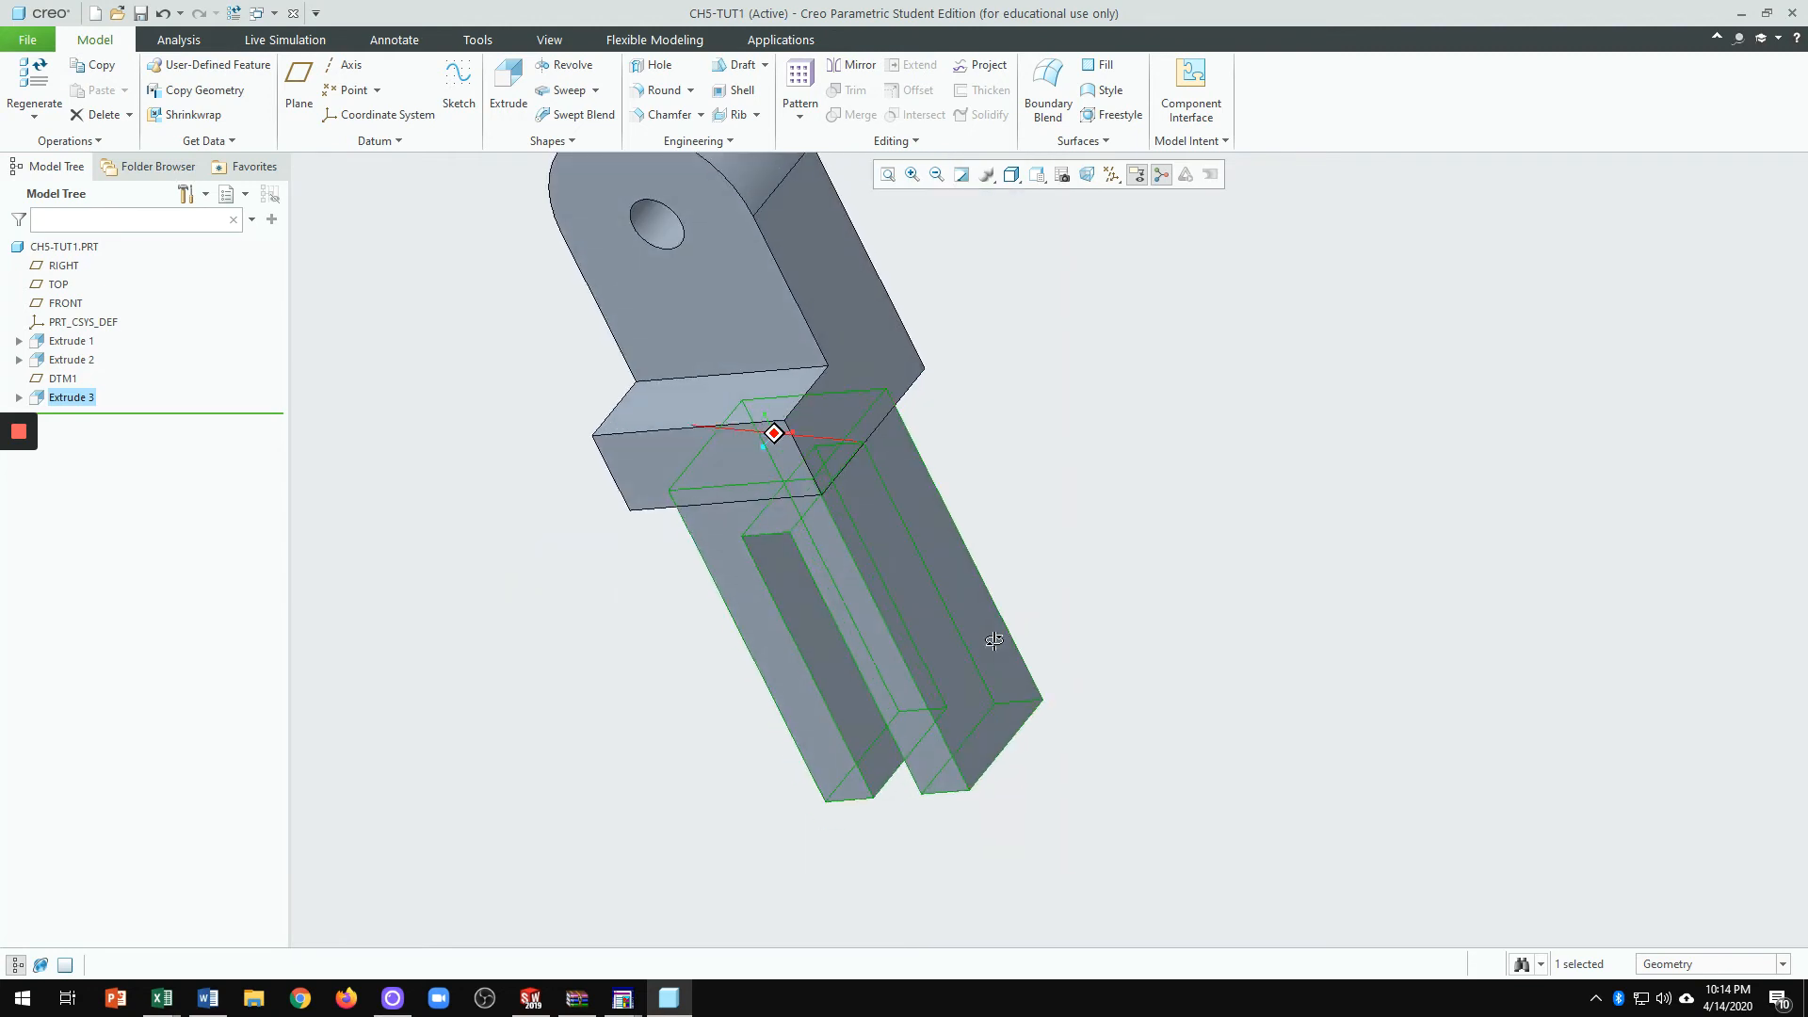
Step: Highlight Extrude 1, 2 and 3 in the Model Tree, then start a new extrude
left_click(72, 341)
left_click(71, 359)
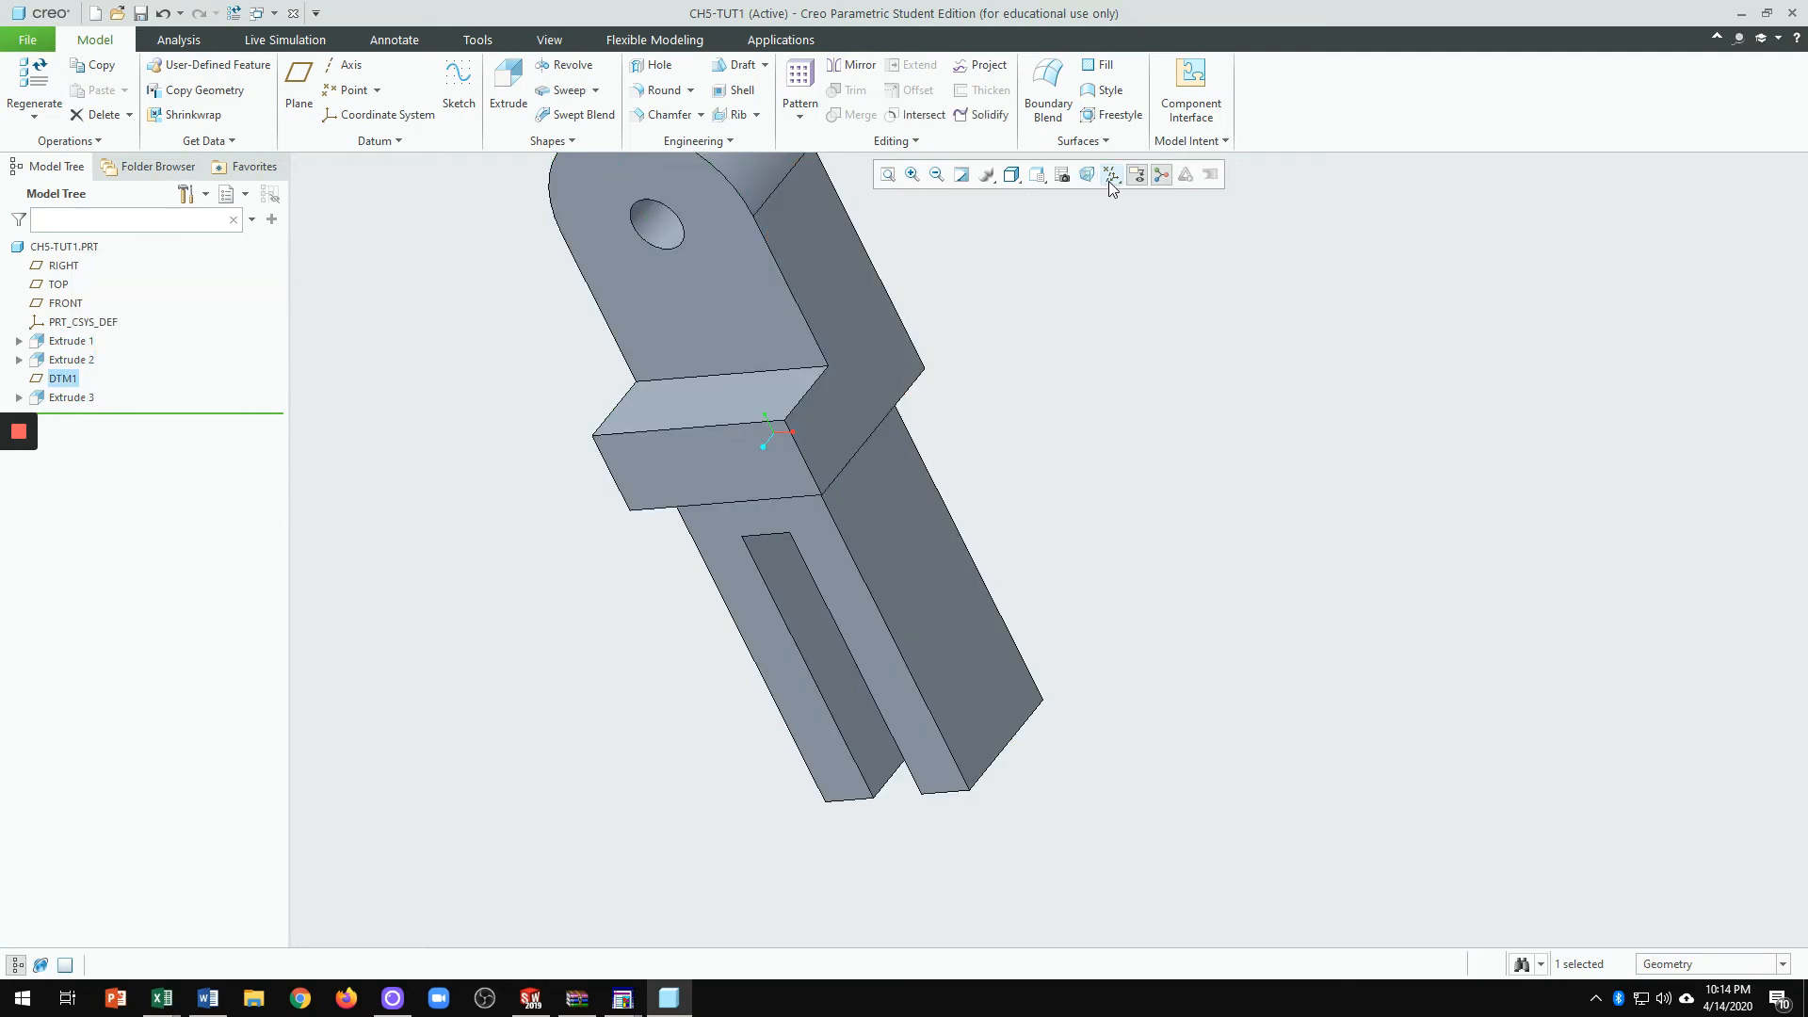
left_click(72, 397)
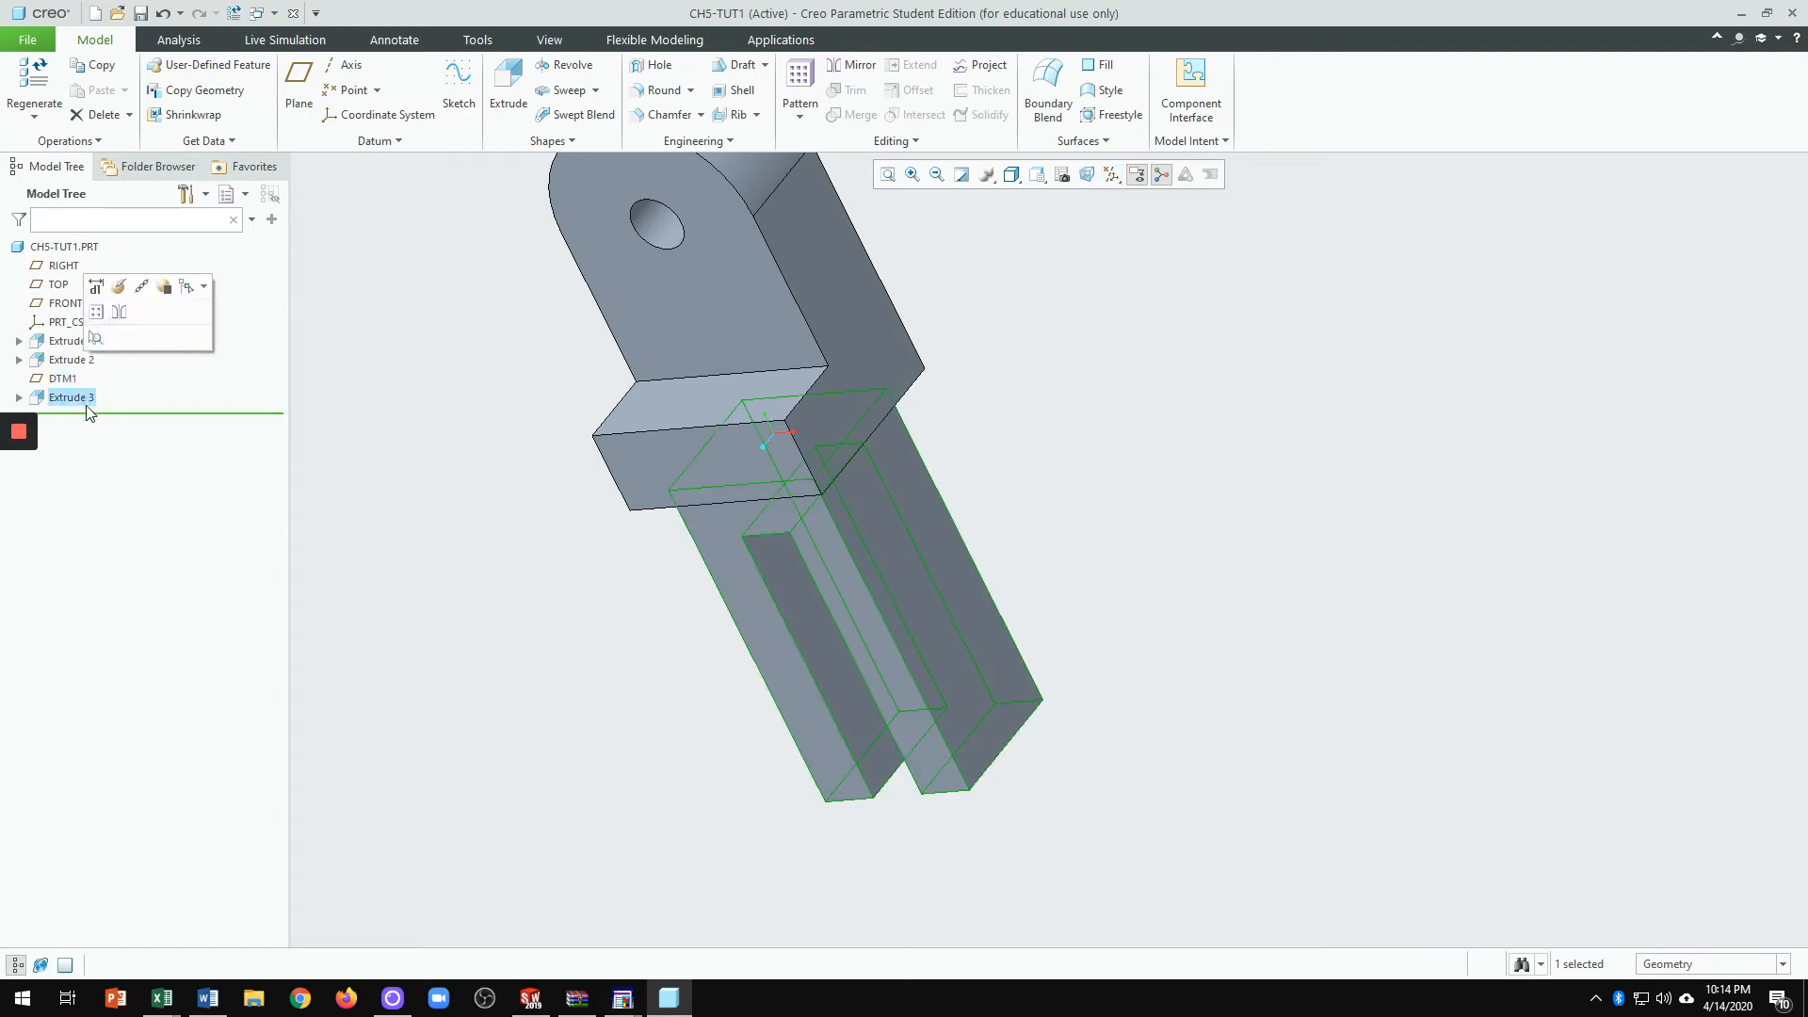
left_click(1196, 573)
scroll(1173, 624, "down", 3)
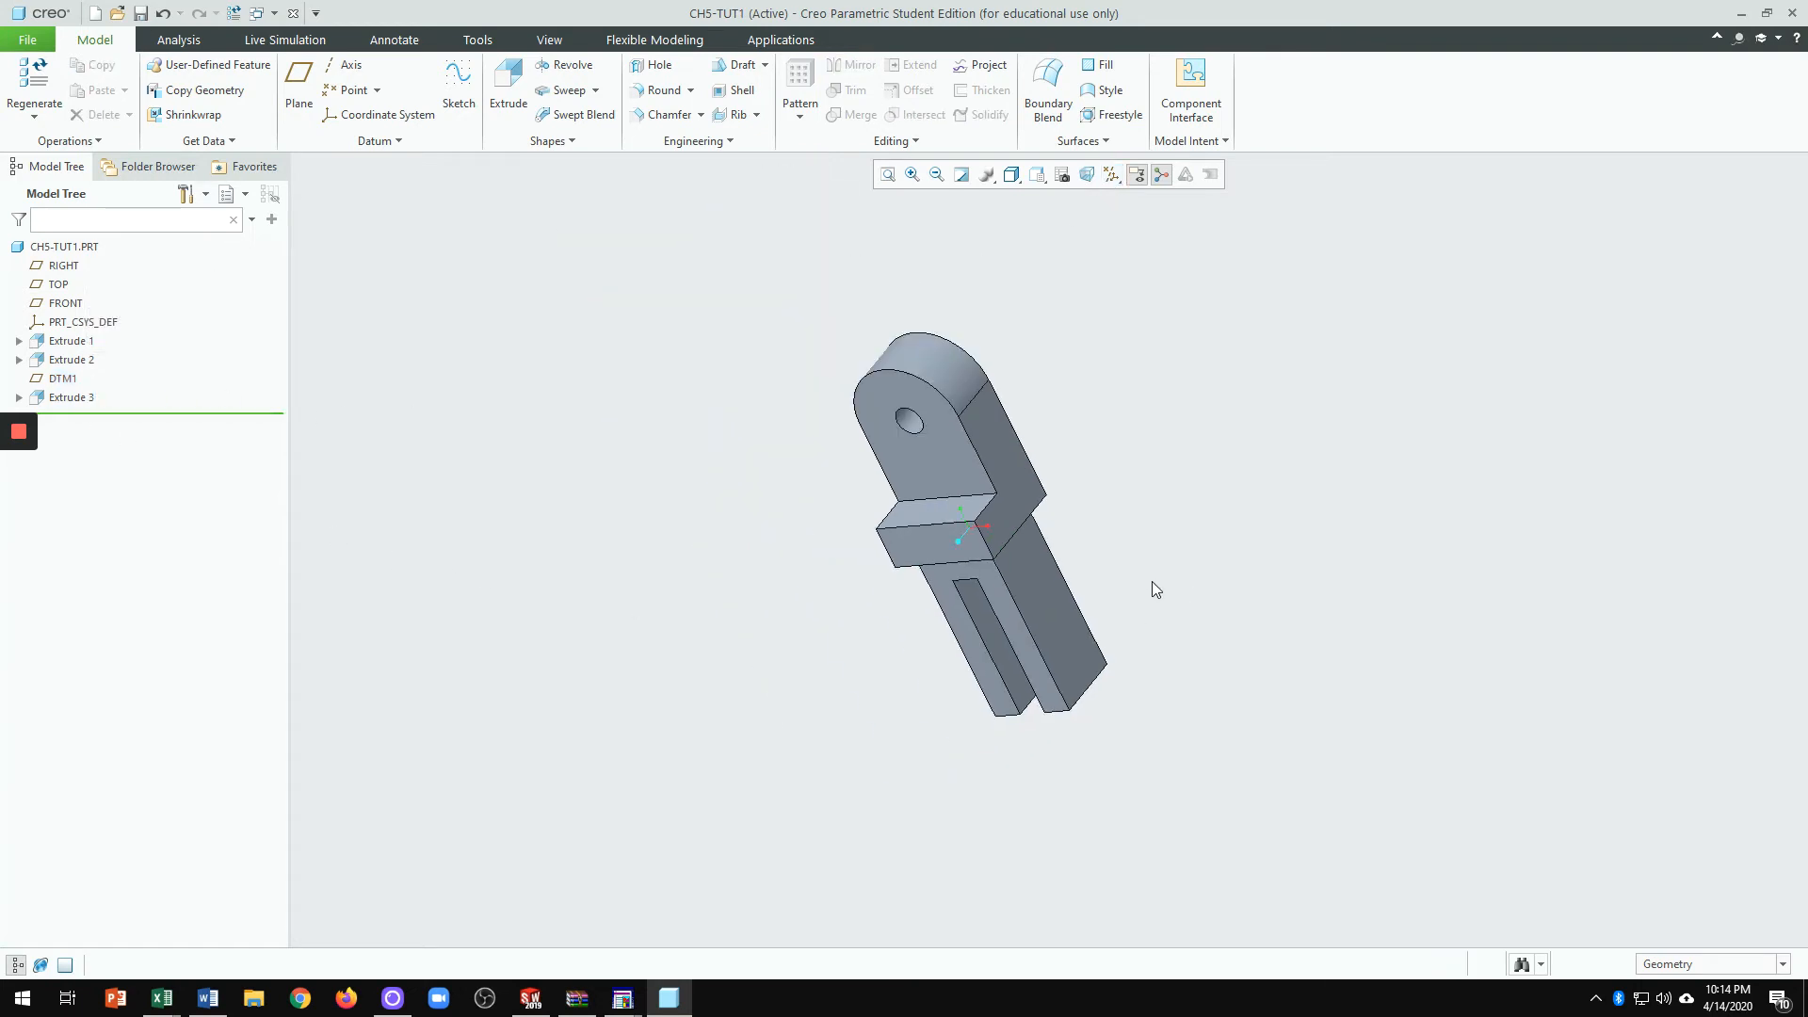
middle_click_drag(1152, 581, 1003, 563)
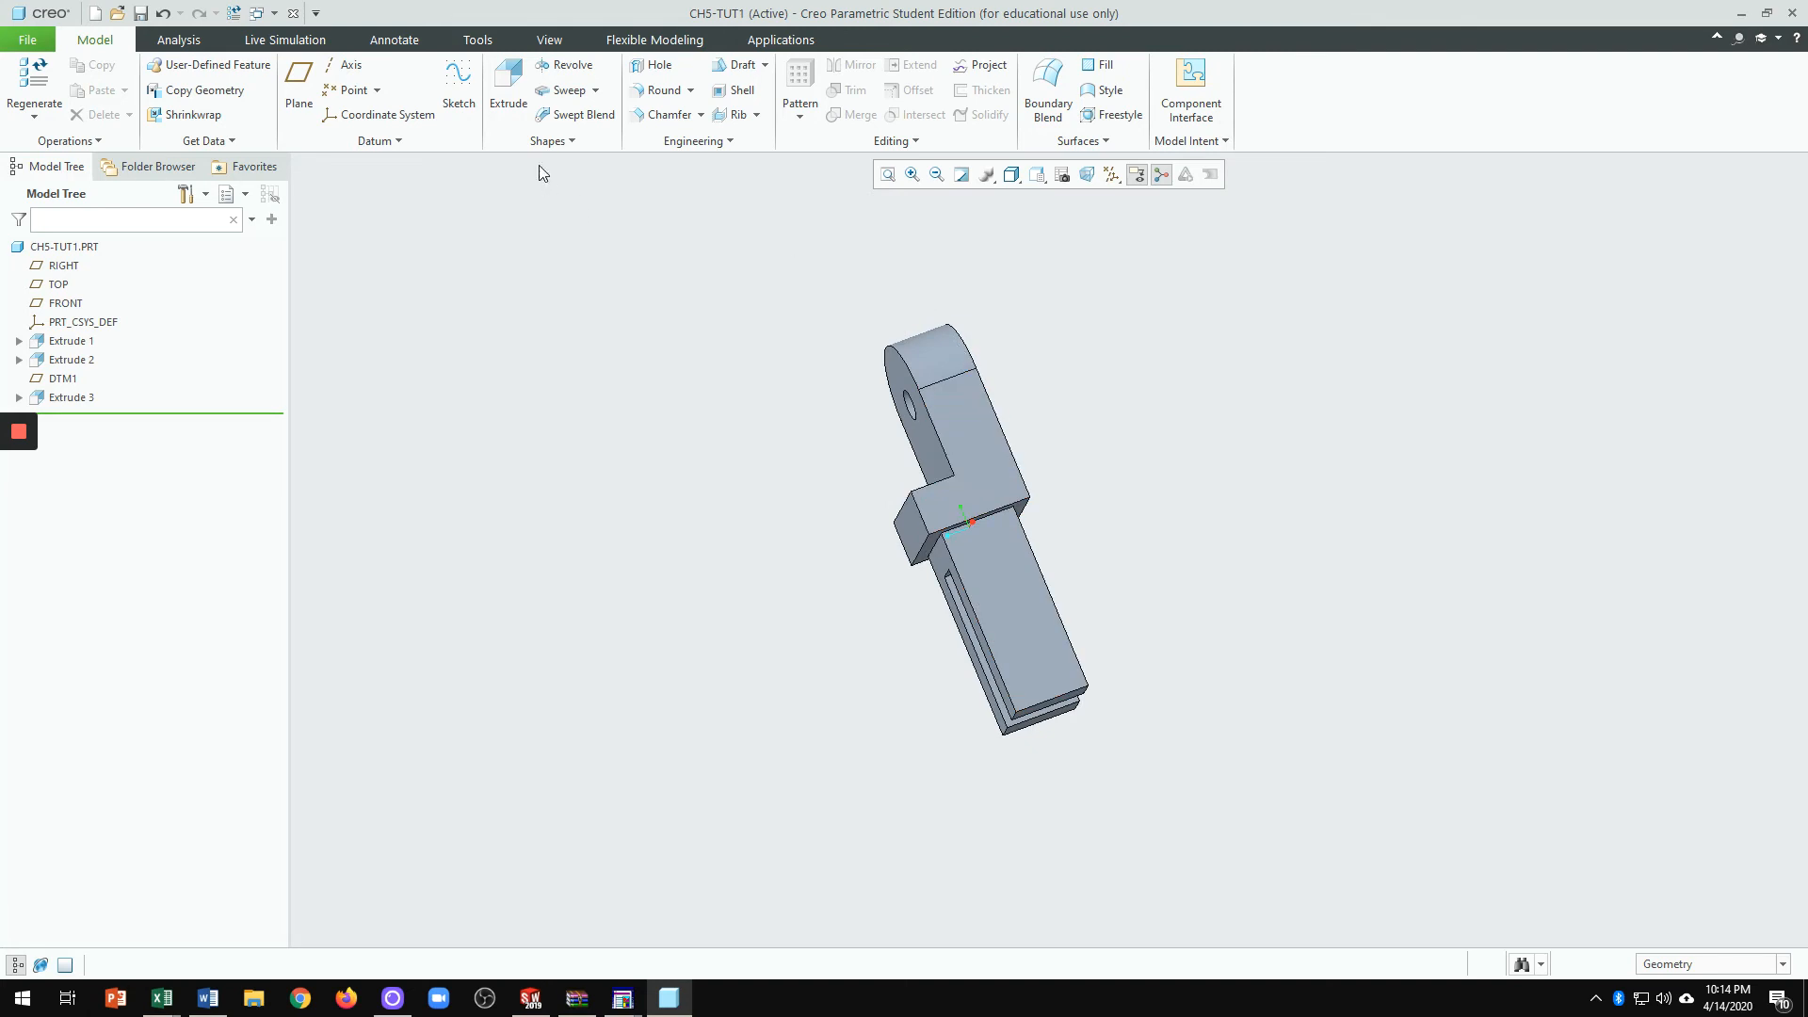
left_click(509, 85)
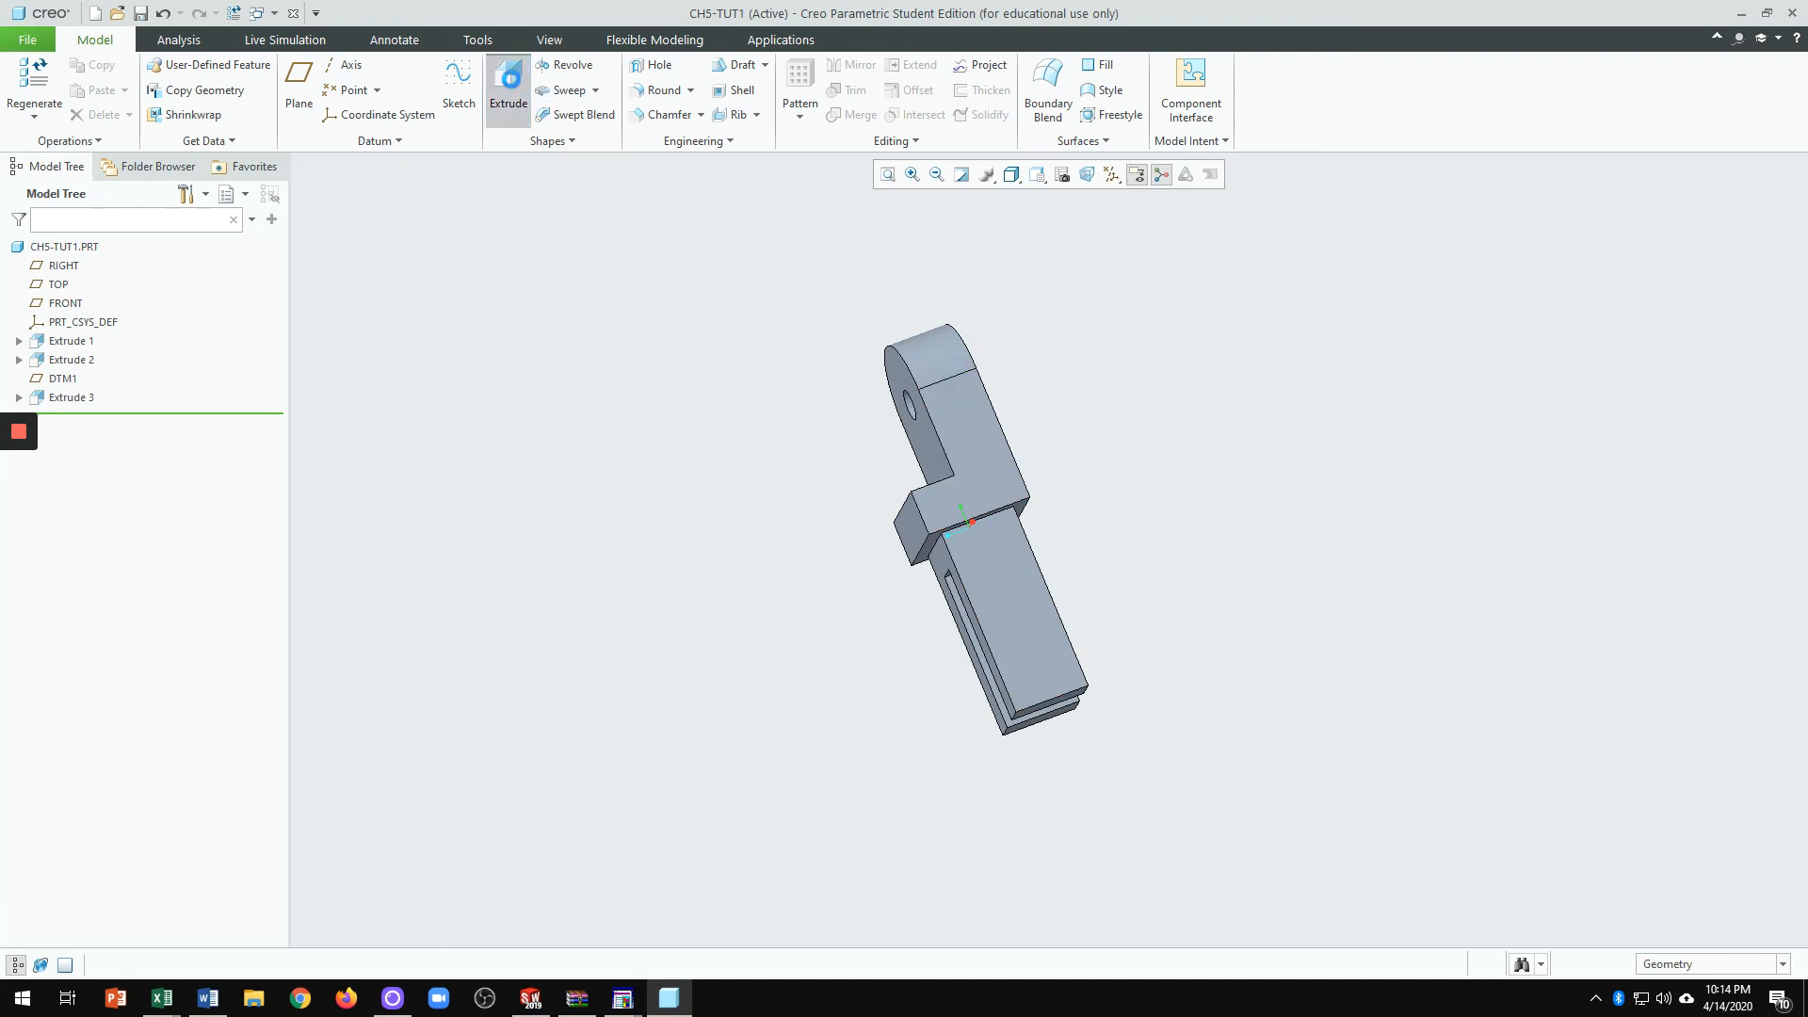
Step: Sketch on the leg's front face, oriented flat to the screen with hidden lines hidden
left_click(1043, 610)
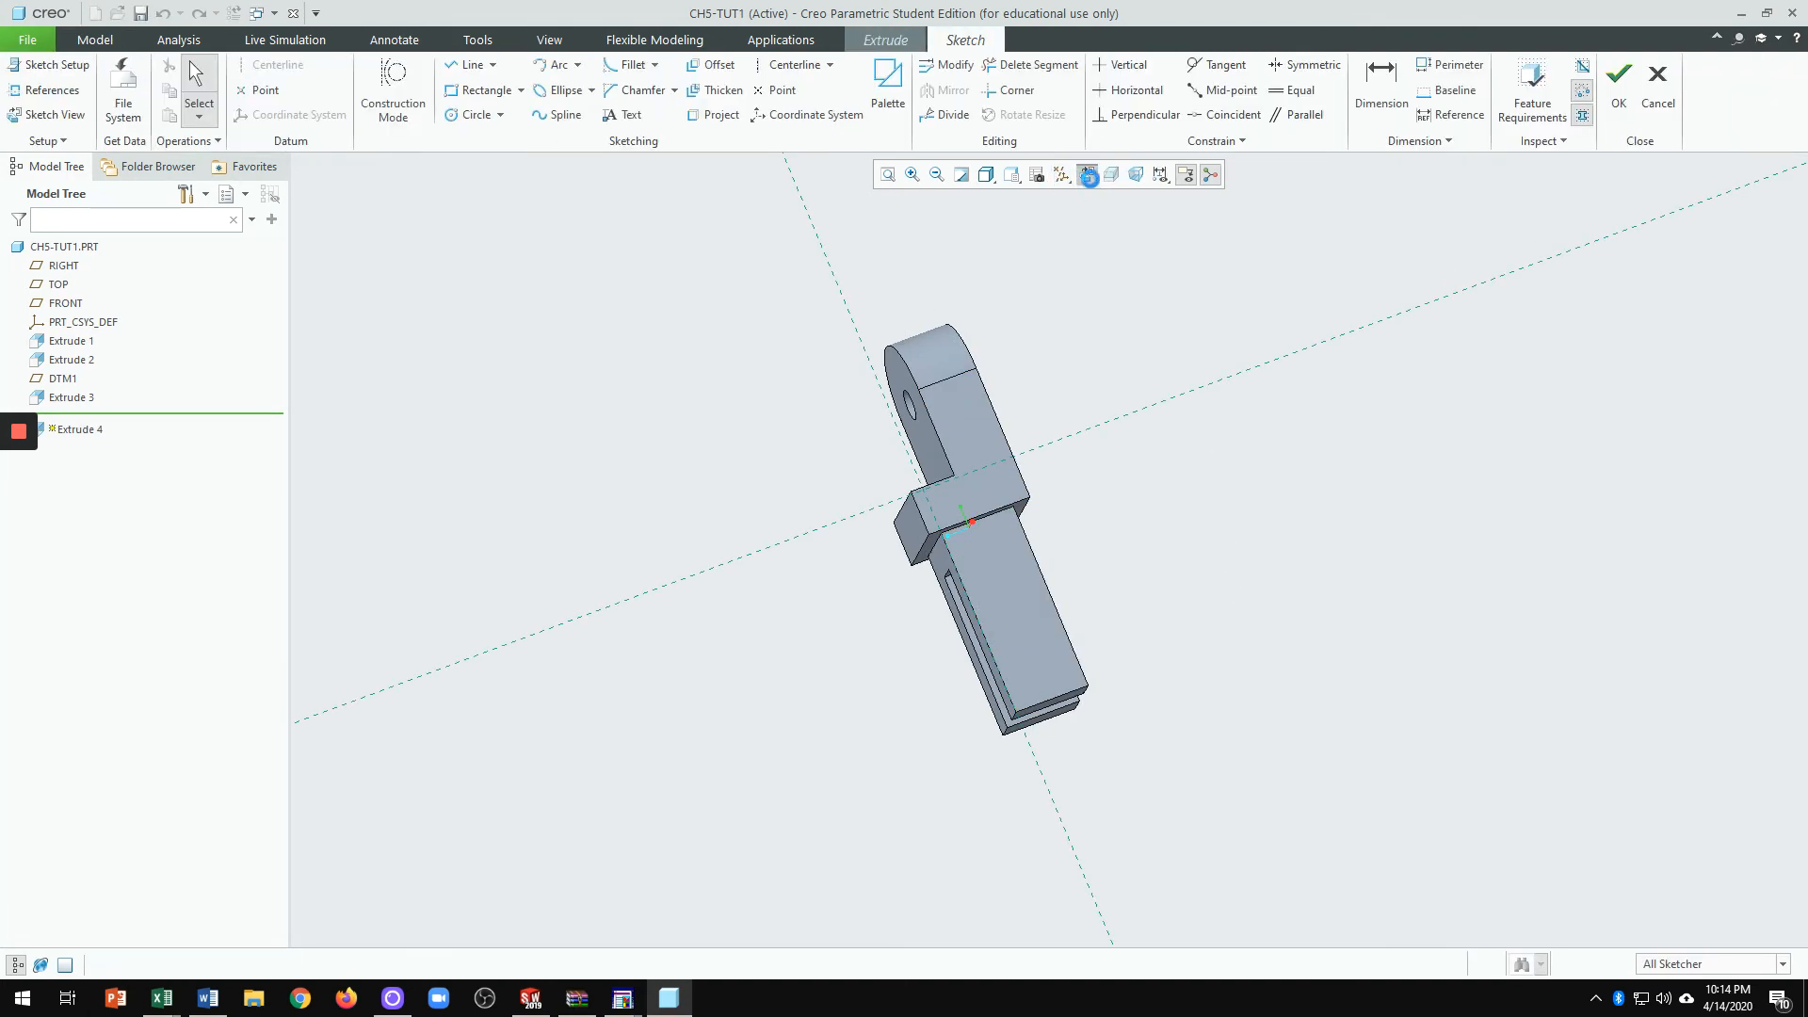
left_click(1087, 176)
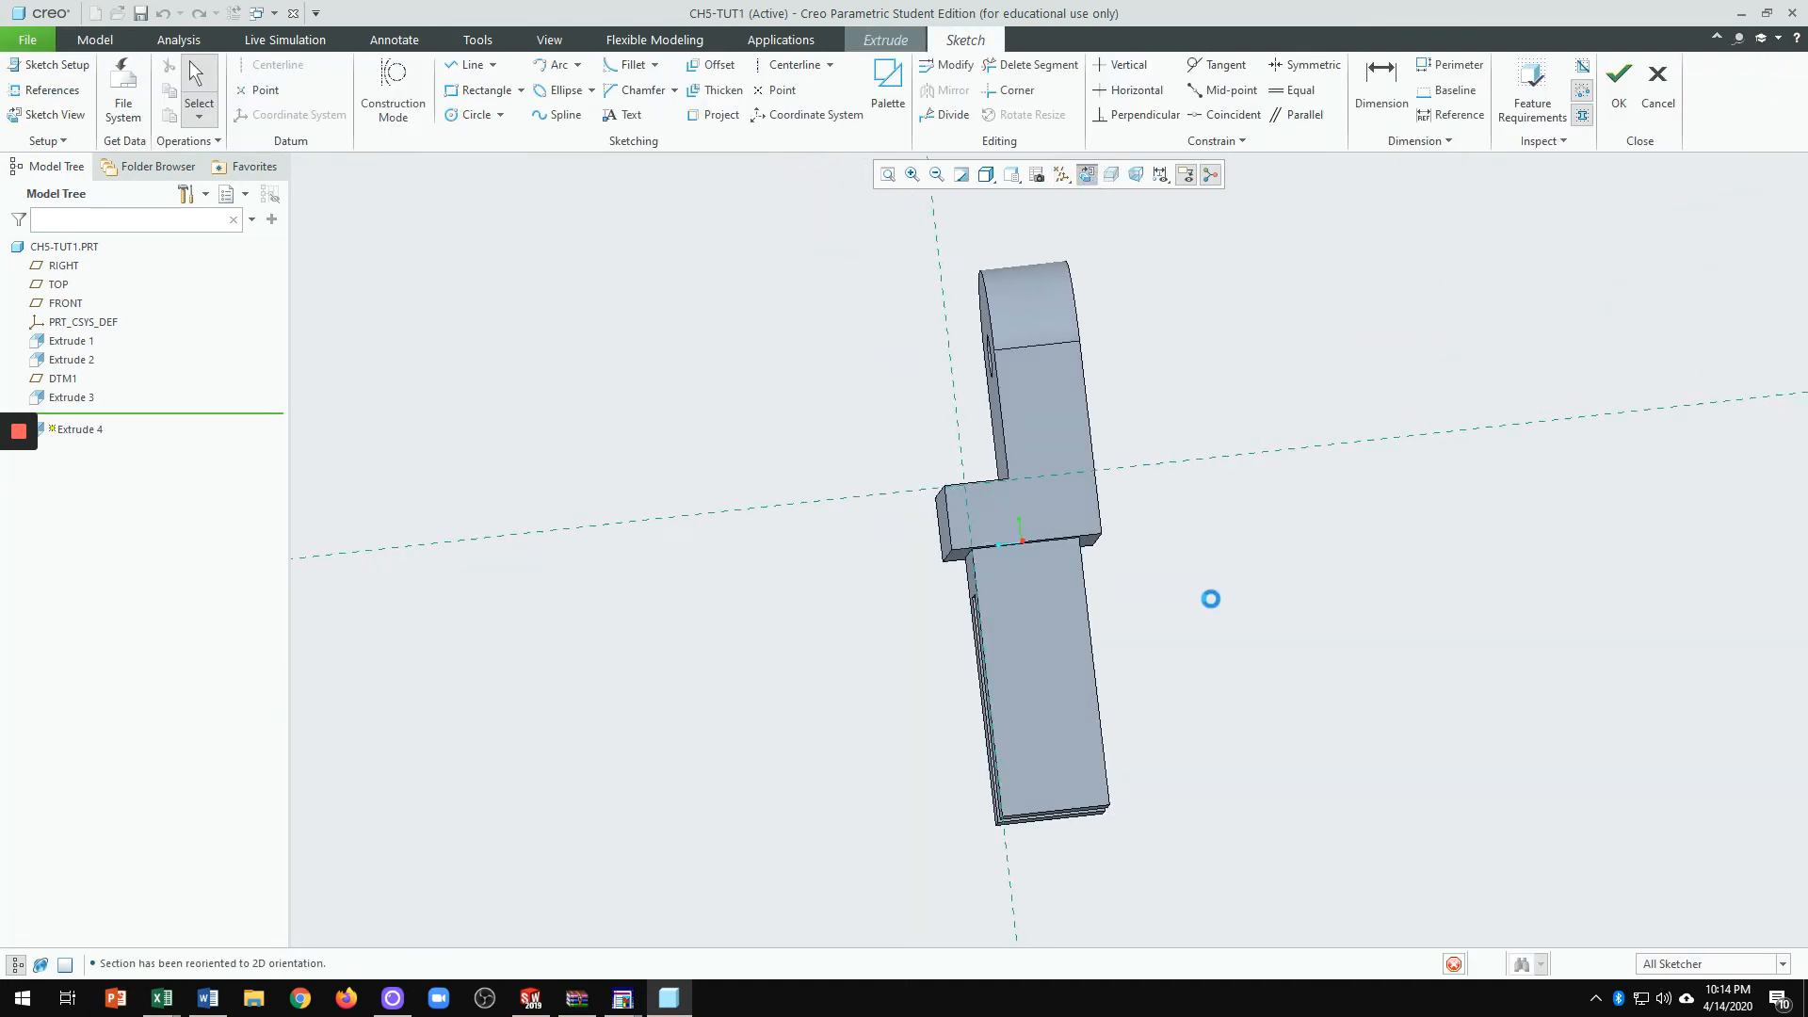
left_click(986, 175)
left_click(1008, 259)
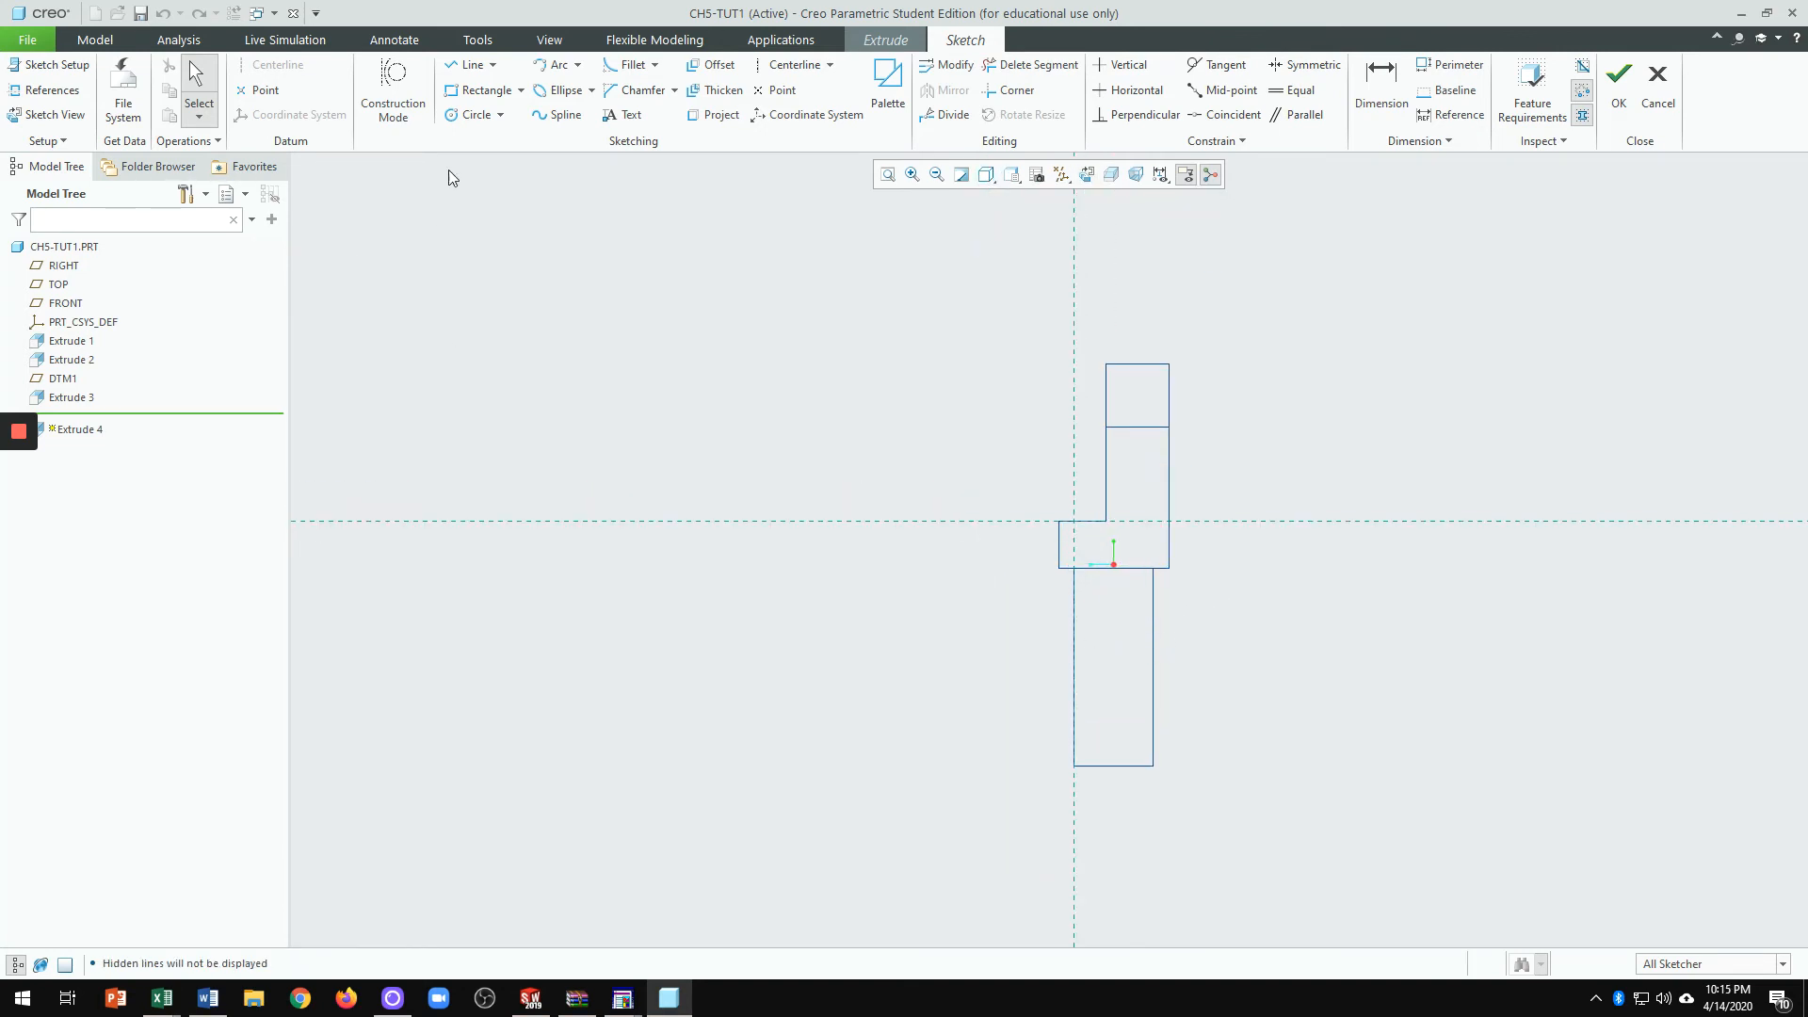
Step: Draw a small circle on the slotted leg
left_click(471, 114)
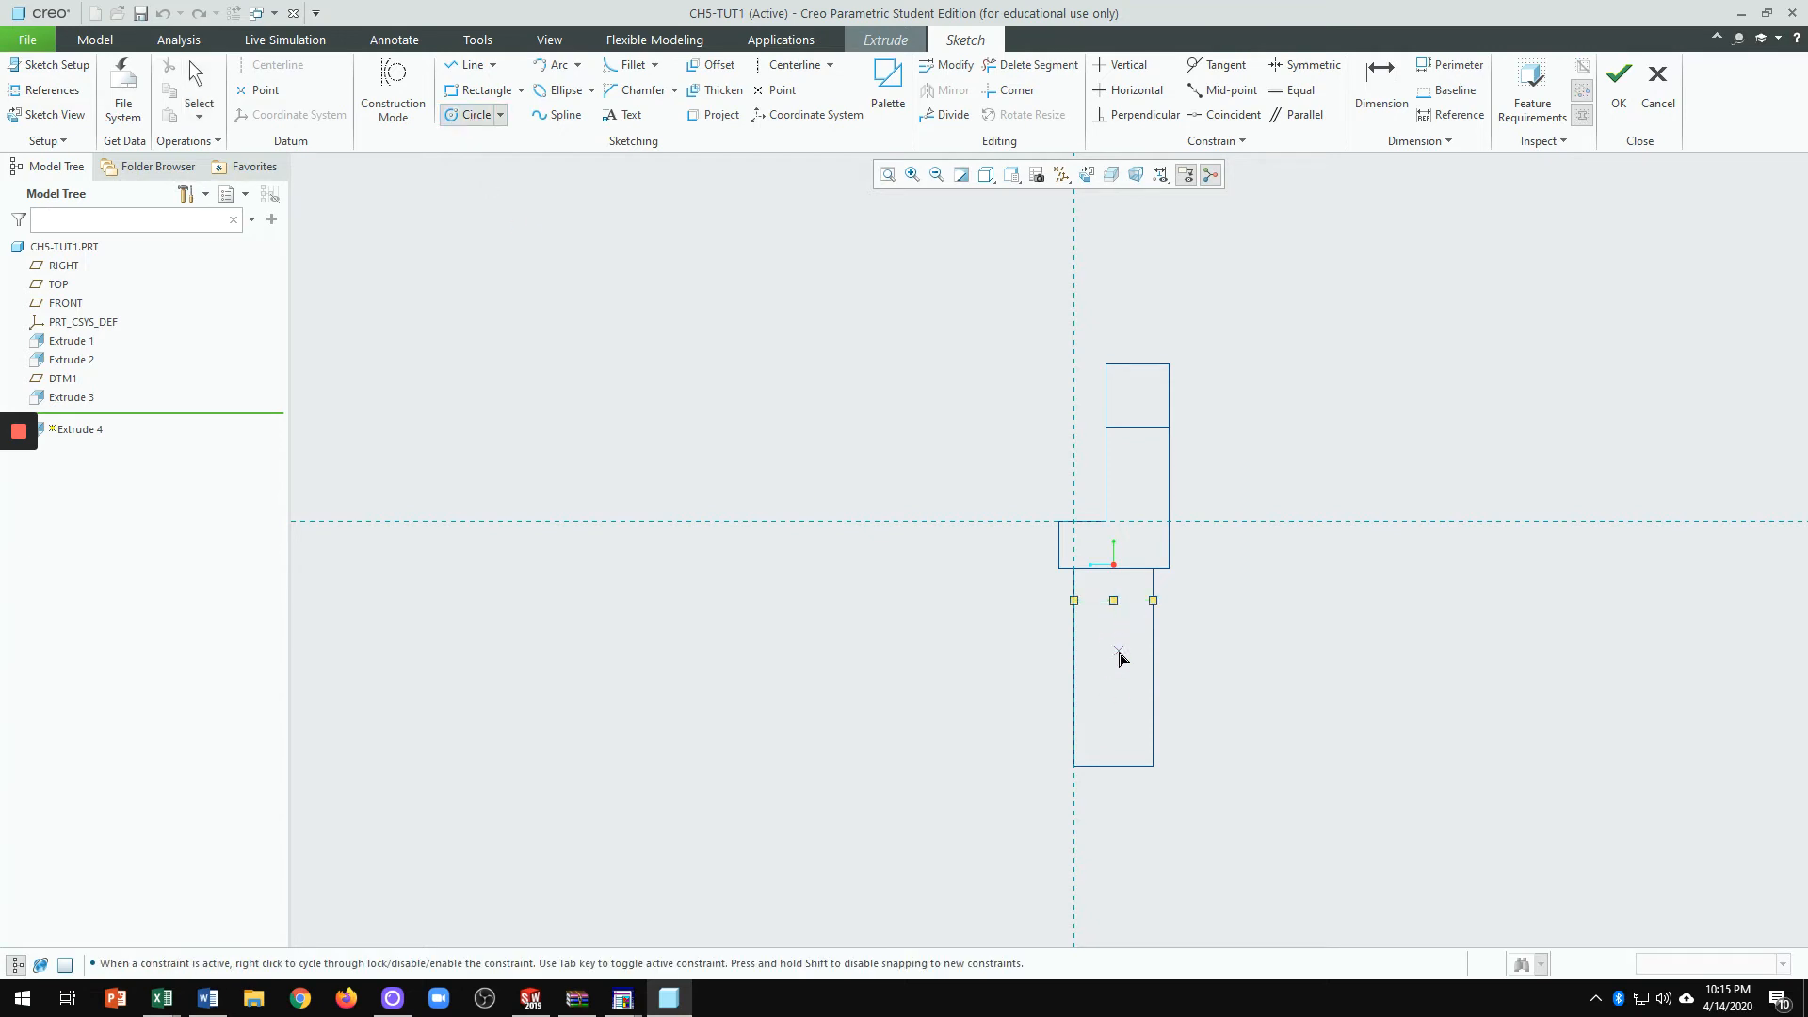
left_click(1114, 622)
left_click(1131, 630)
middle_click(1201, 648)
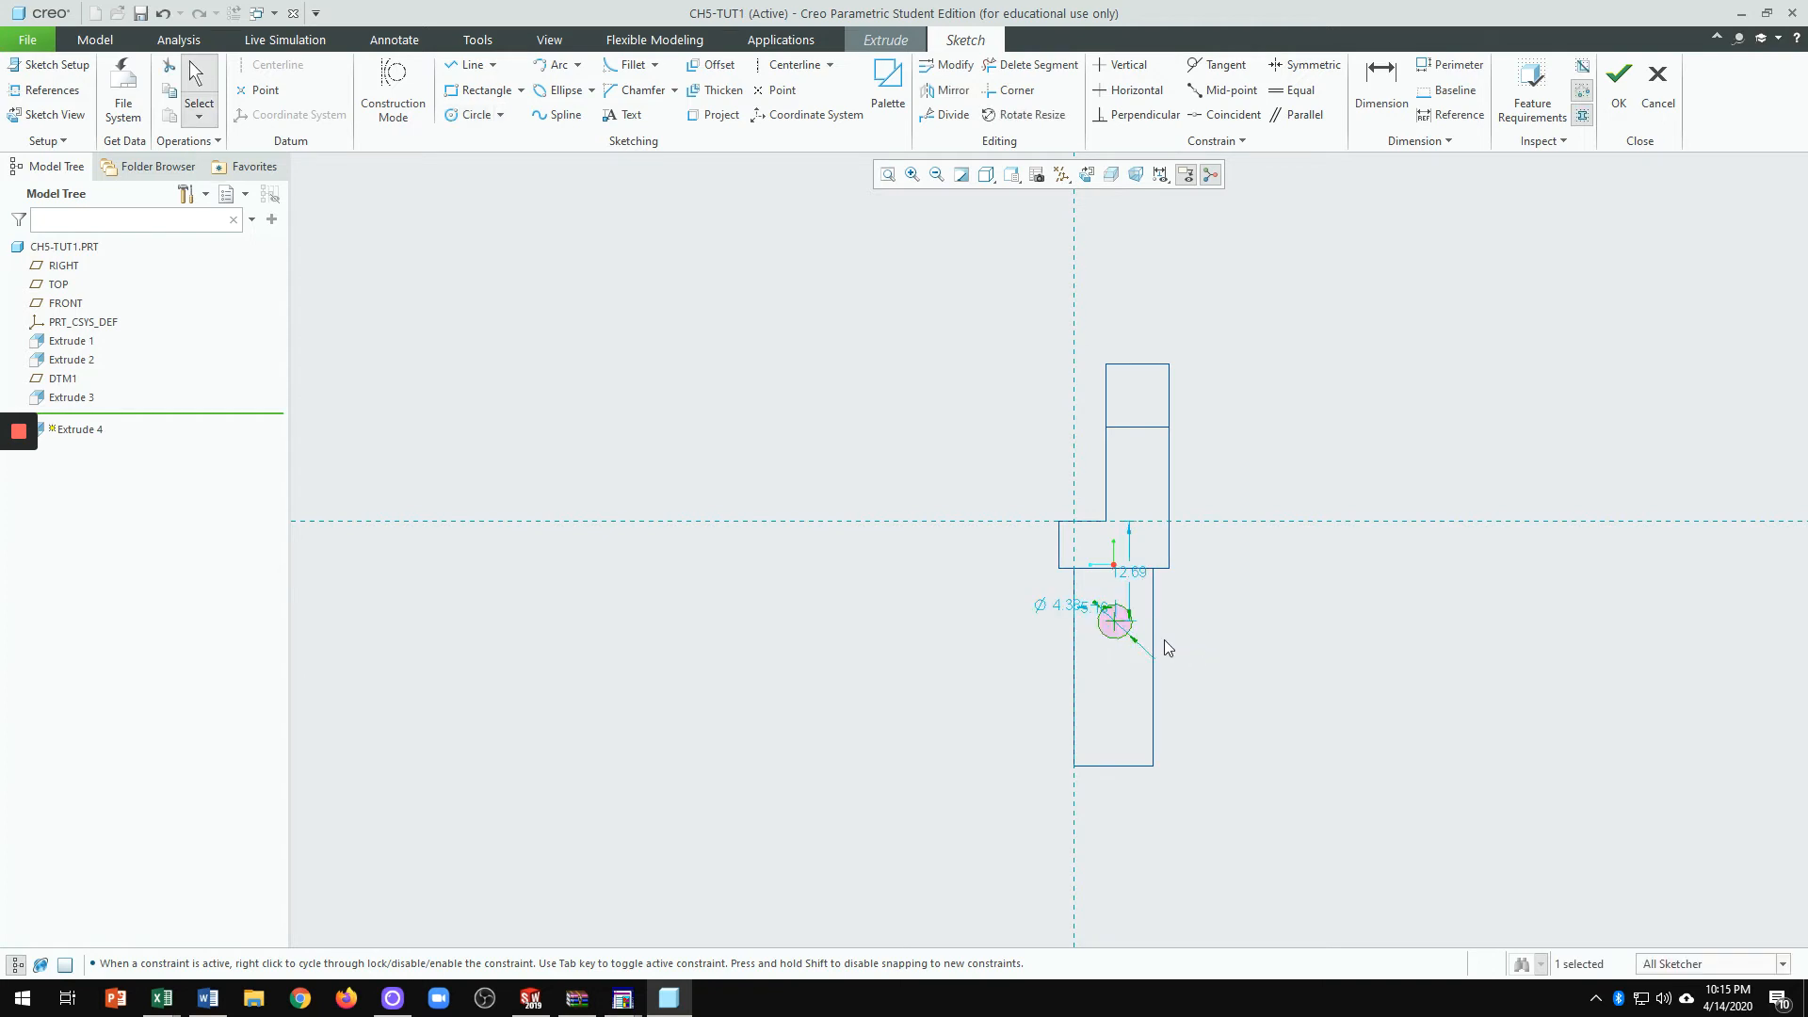
scroll(1164, 641, "up", 4)
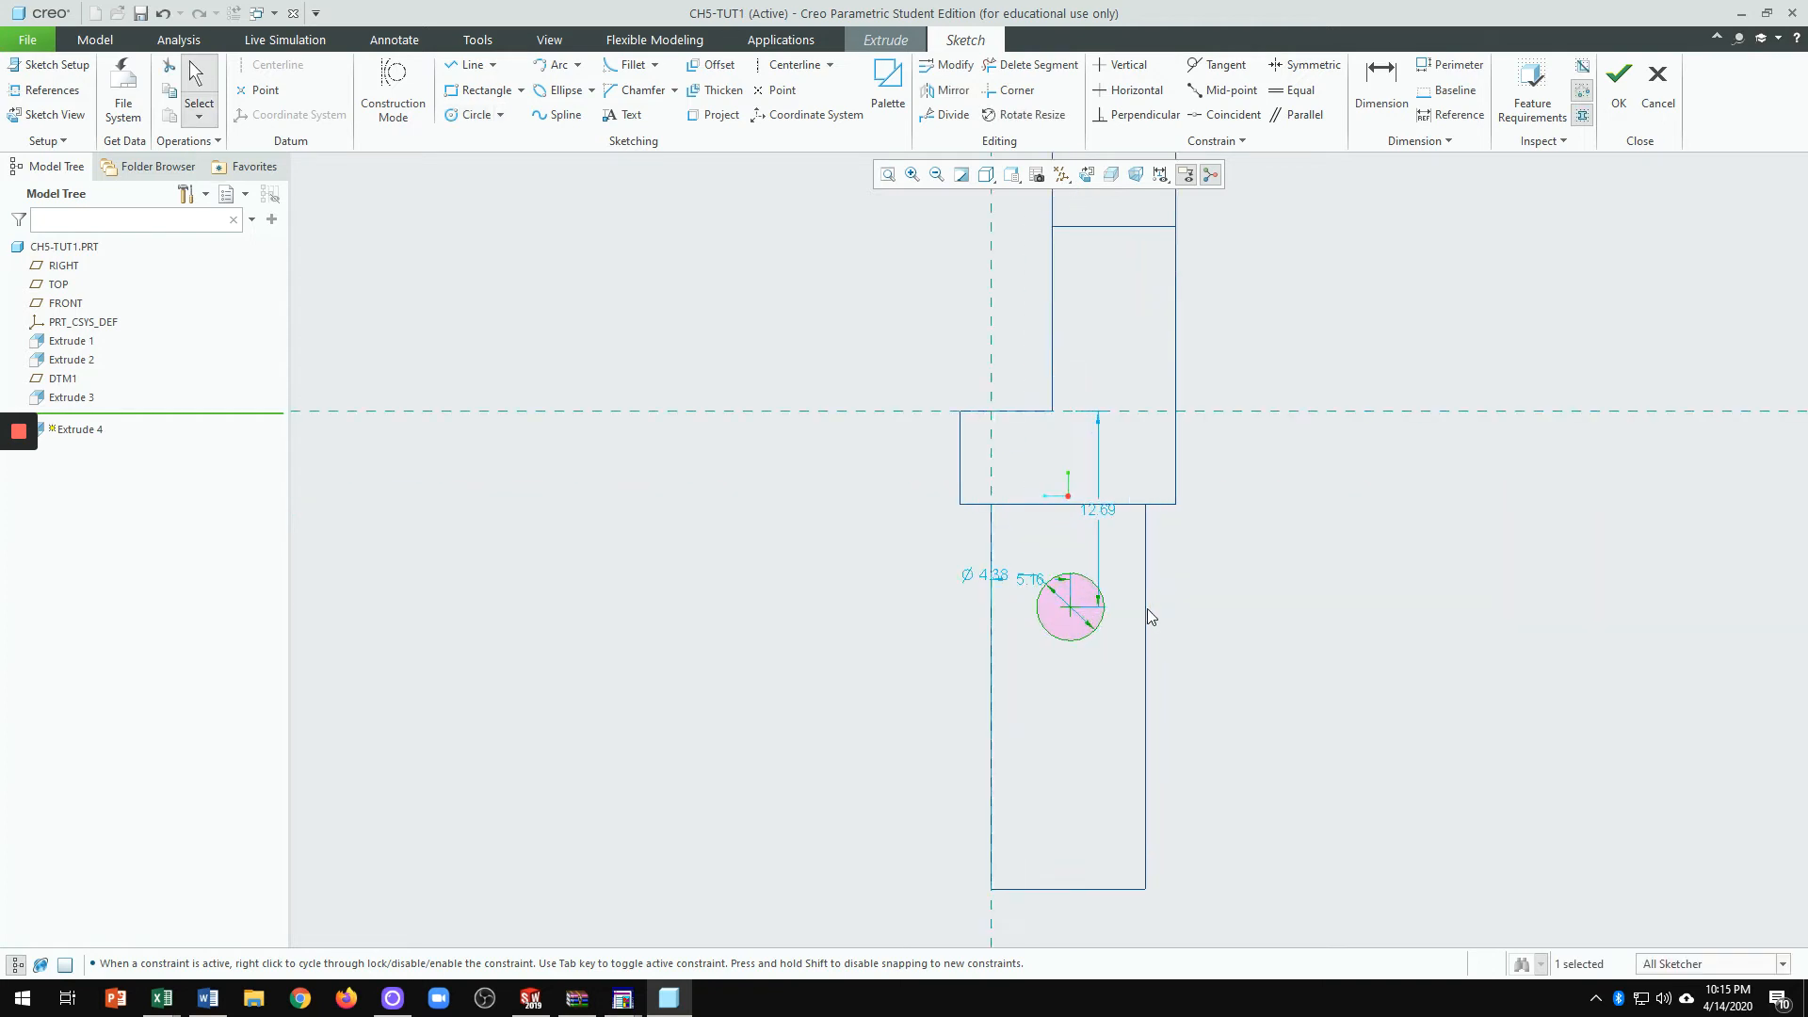
Step: Dimension the circle's centre 19 above the leg's bottom edge
left_click(1380, 106)
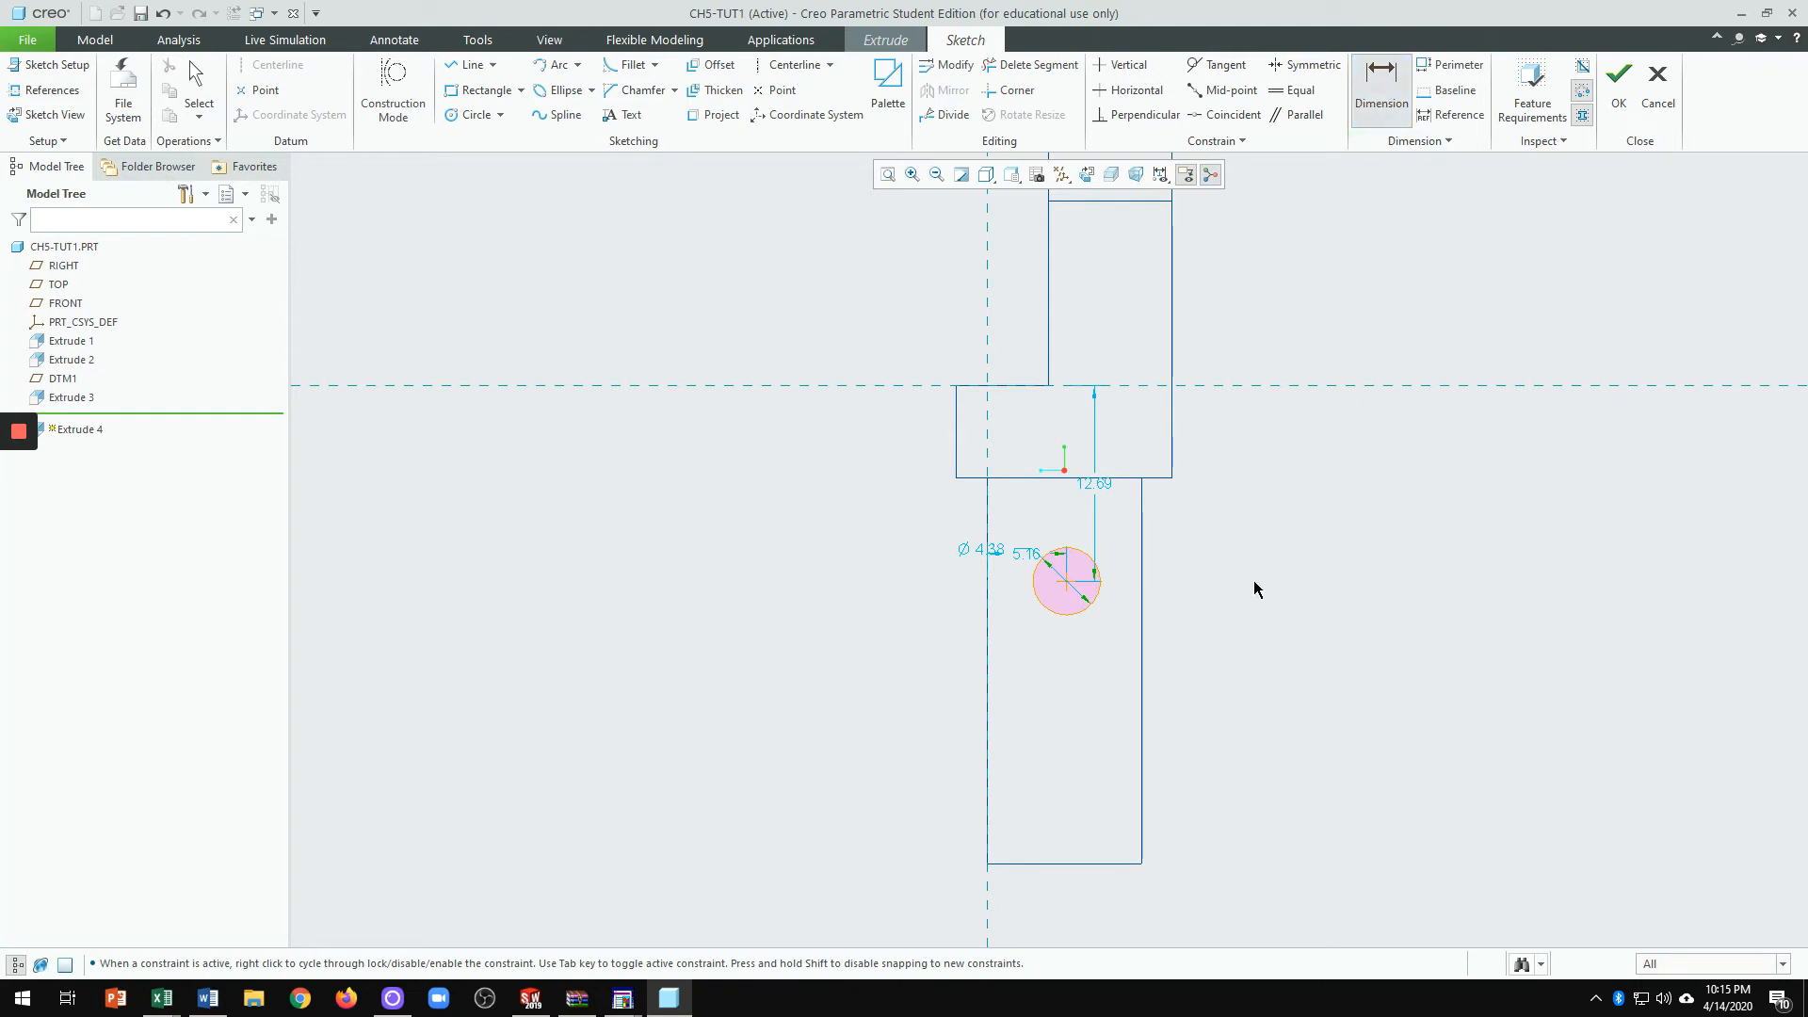
left_click(1067, 580)
left_click(1114, 864)
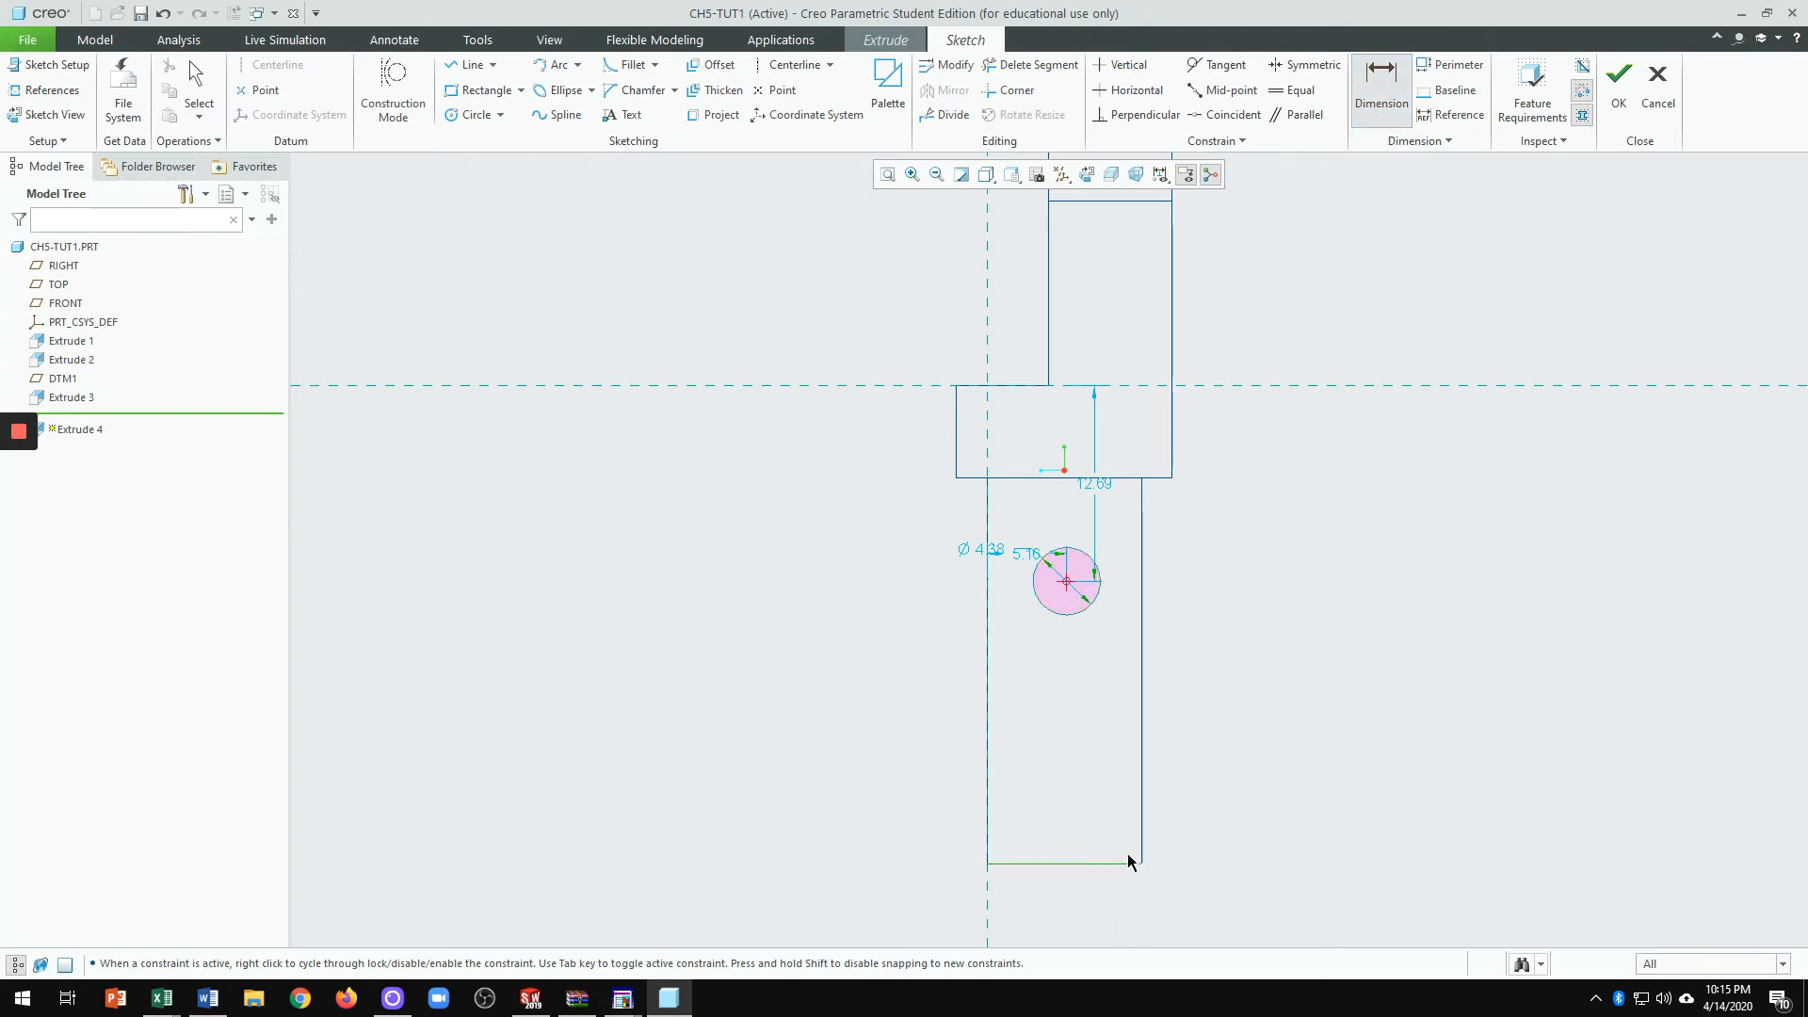
middle_click(1192, 759)
type("19")
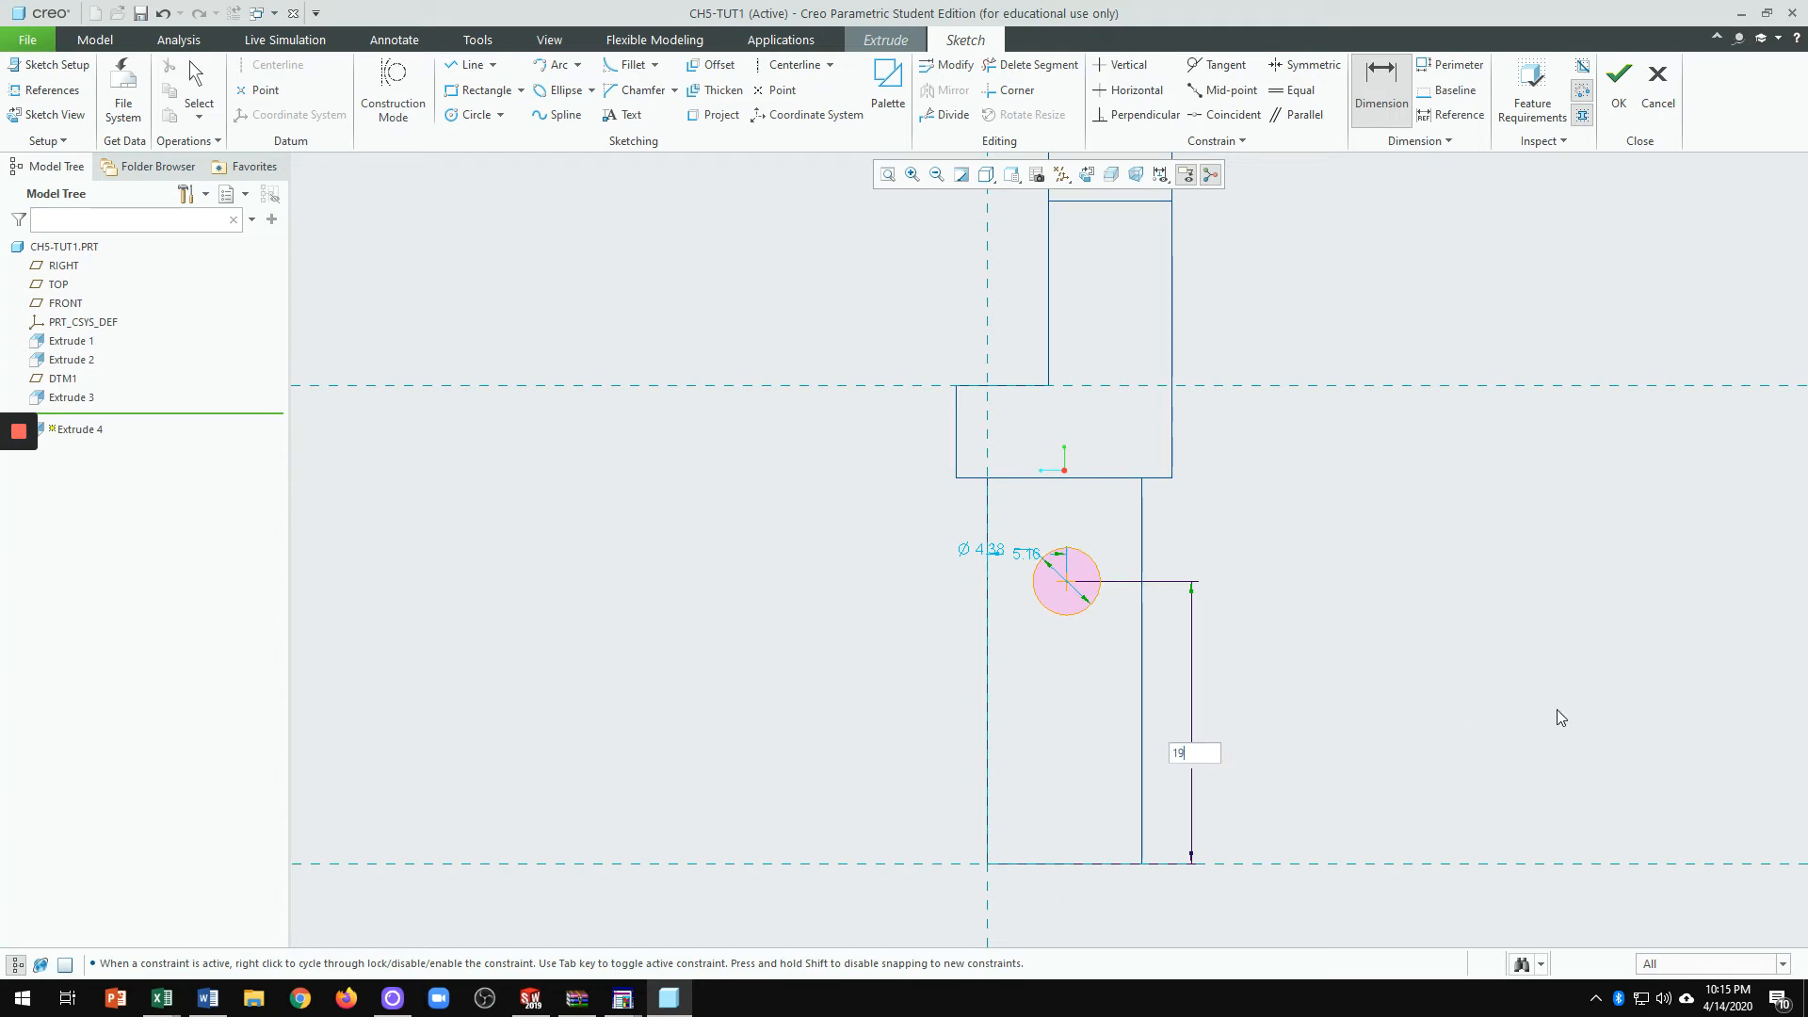
key("Return")
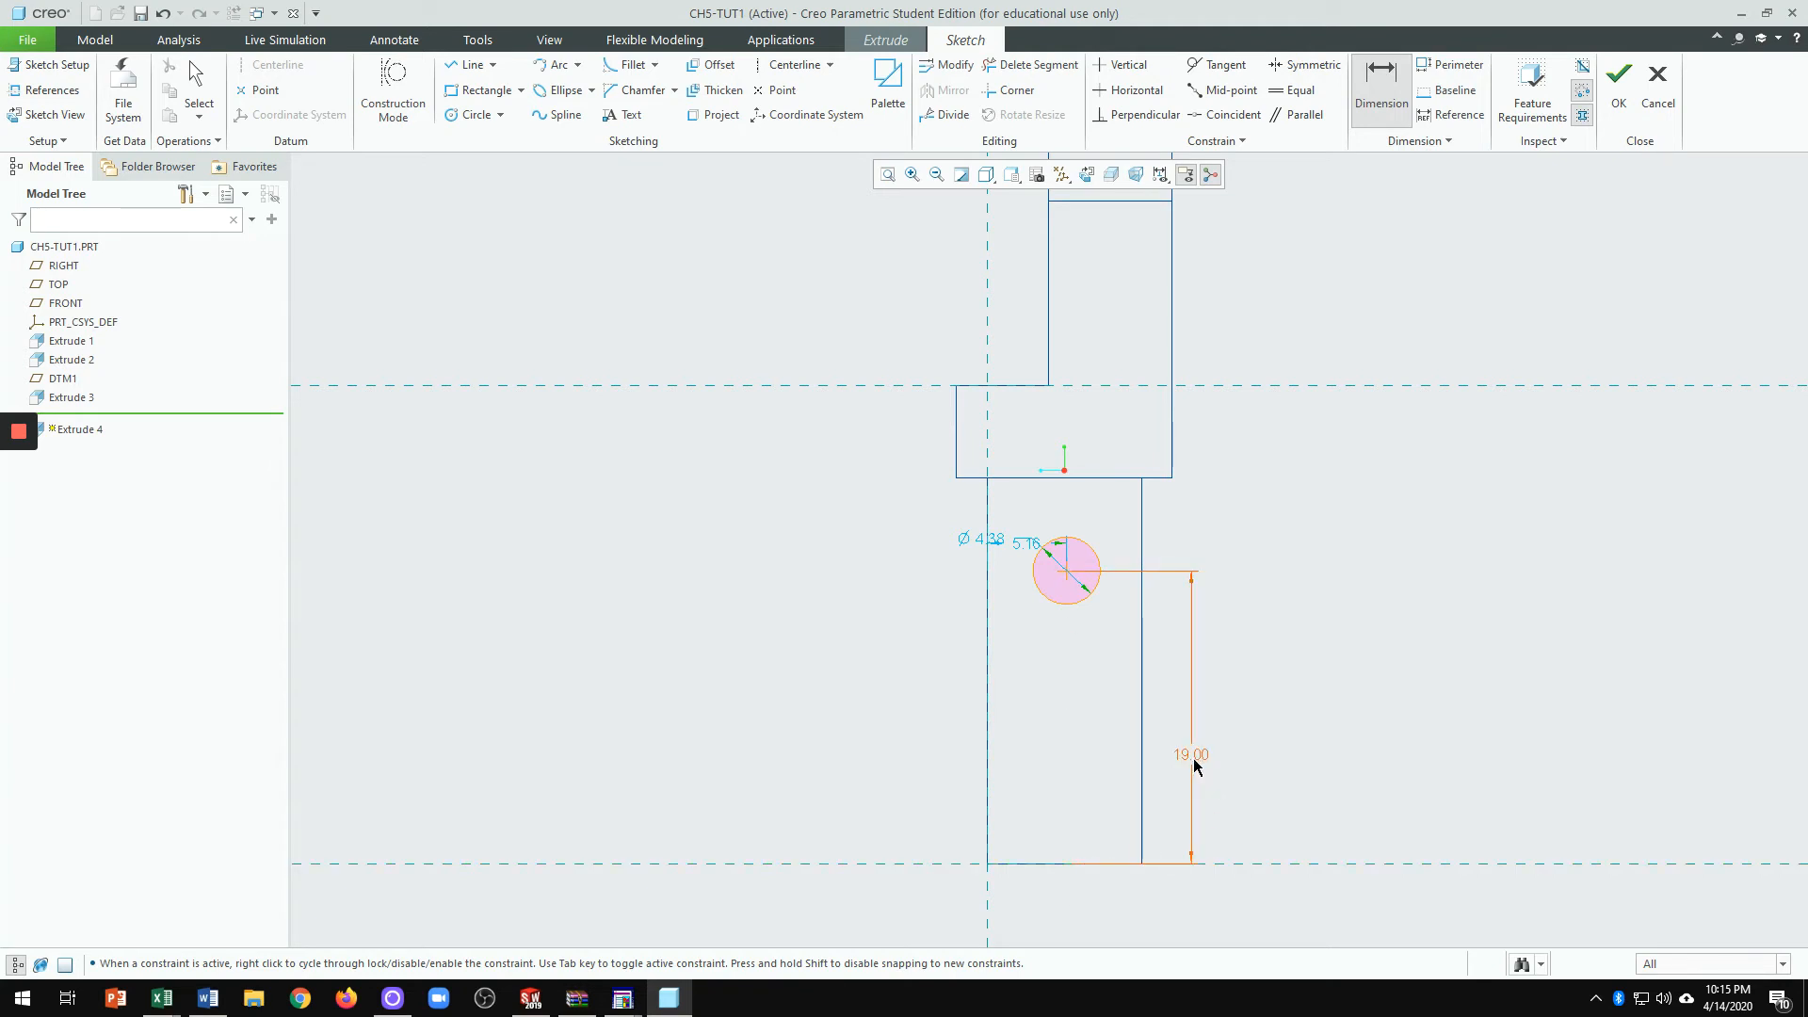
scroll(1071, 625, "up", 3)
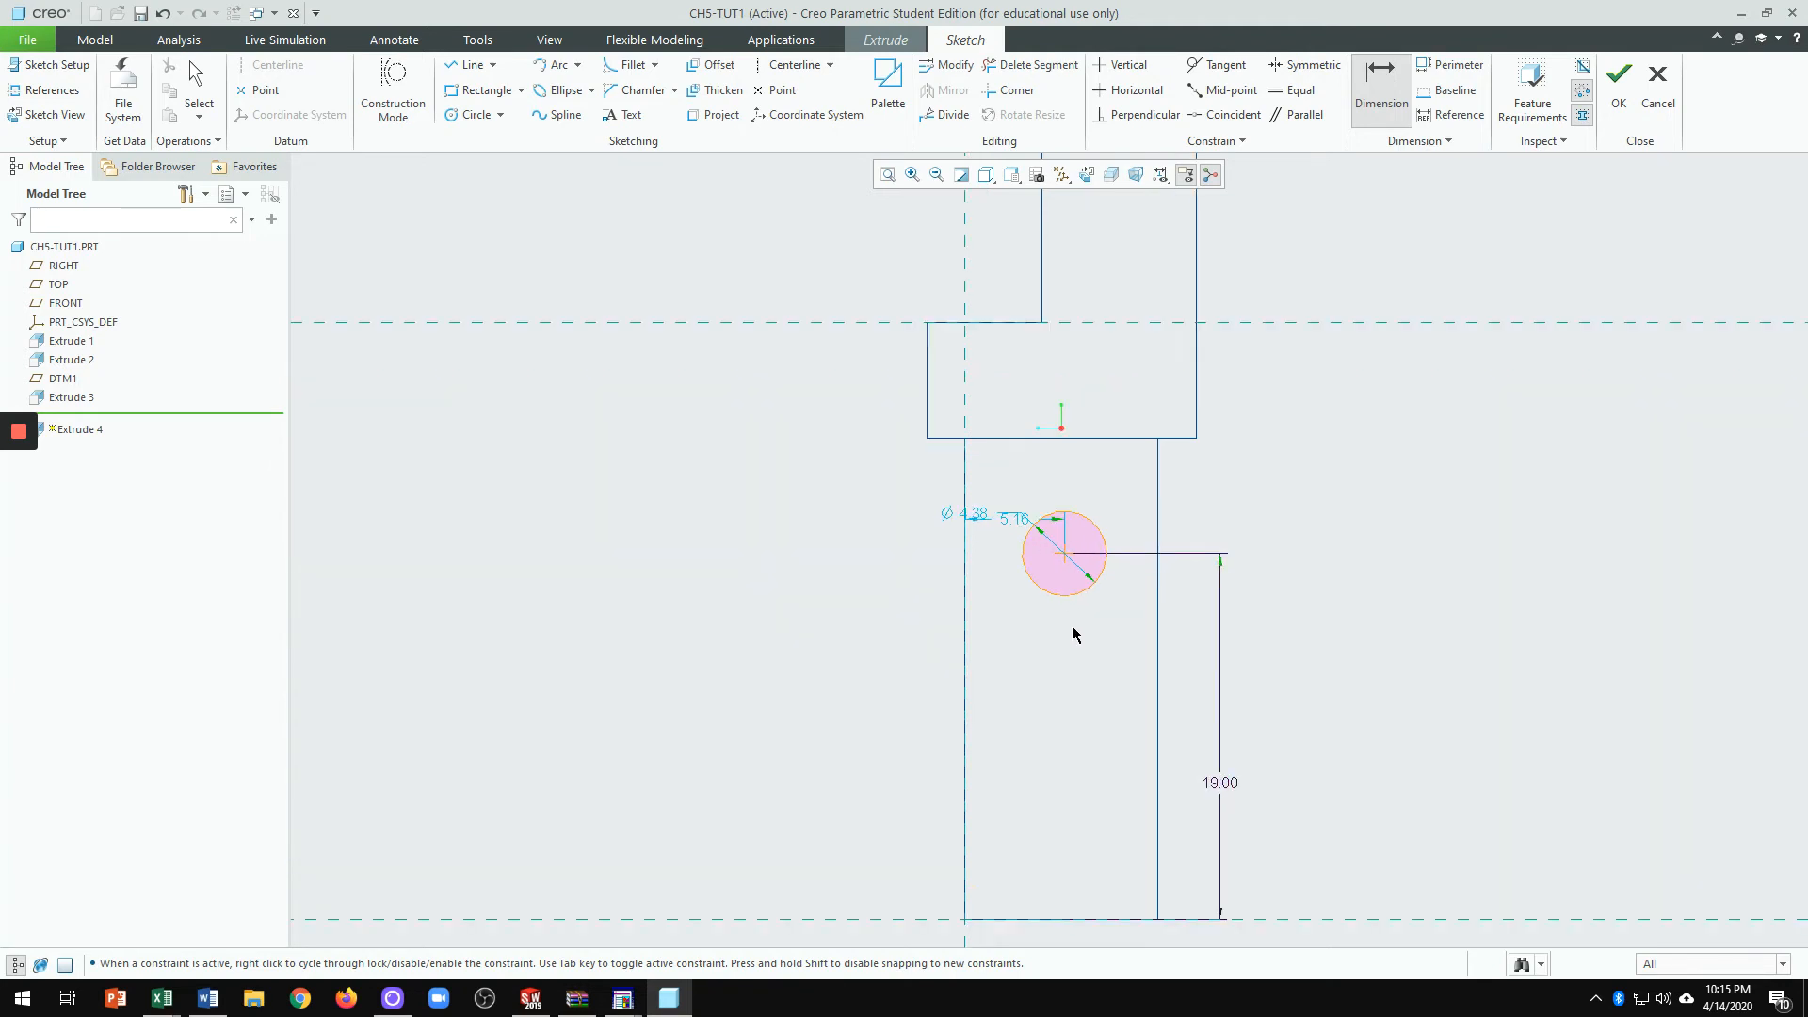
middle_click(1001, 582)
Step: Move the dimensions clear of the circle and set its diameter to 2
left_click_drag(1011, 510, 1000, 623)
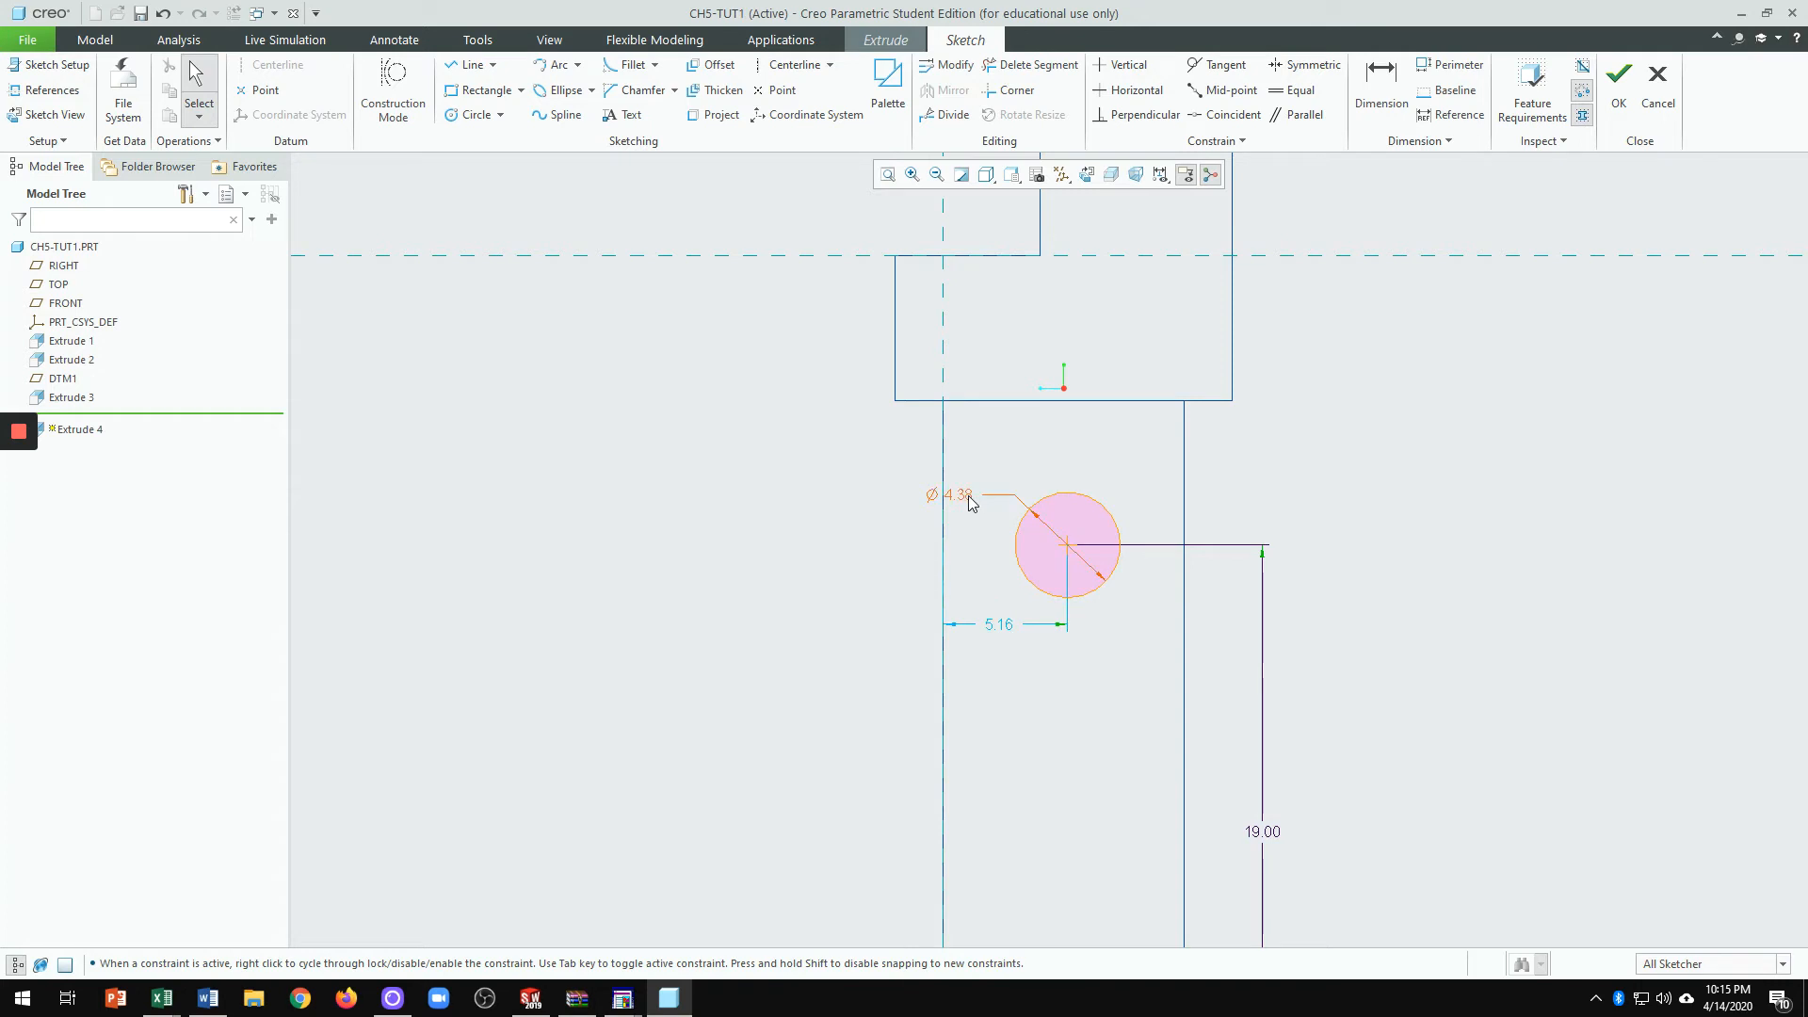
left_click_drag(969, 497, 1190, 482)
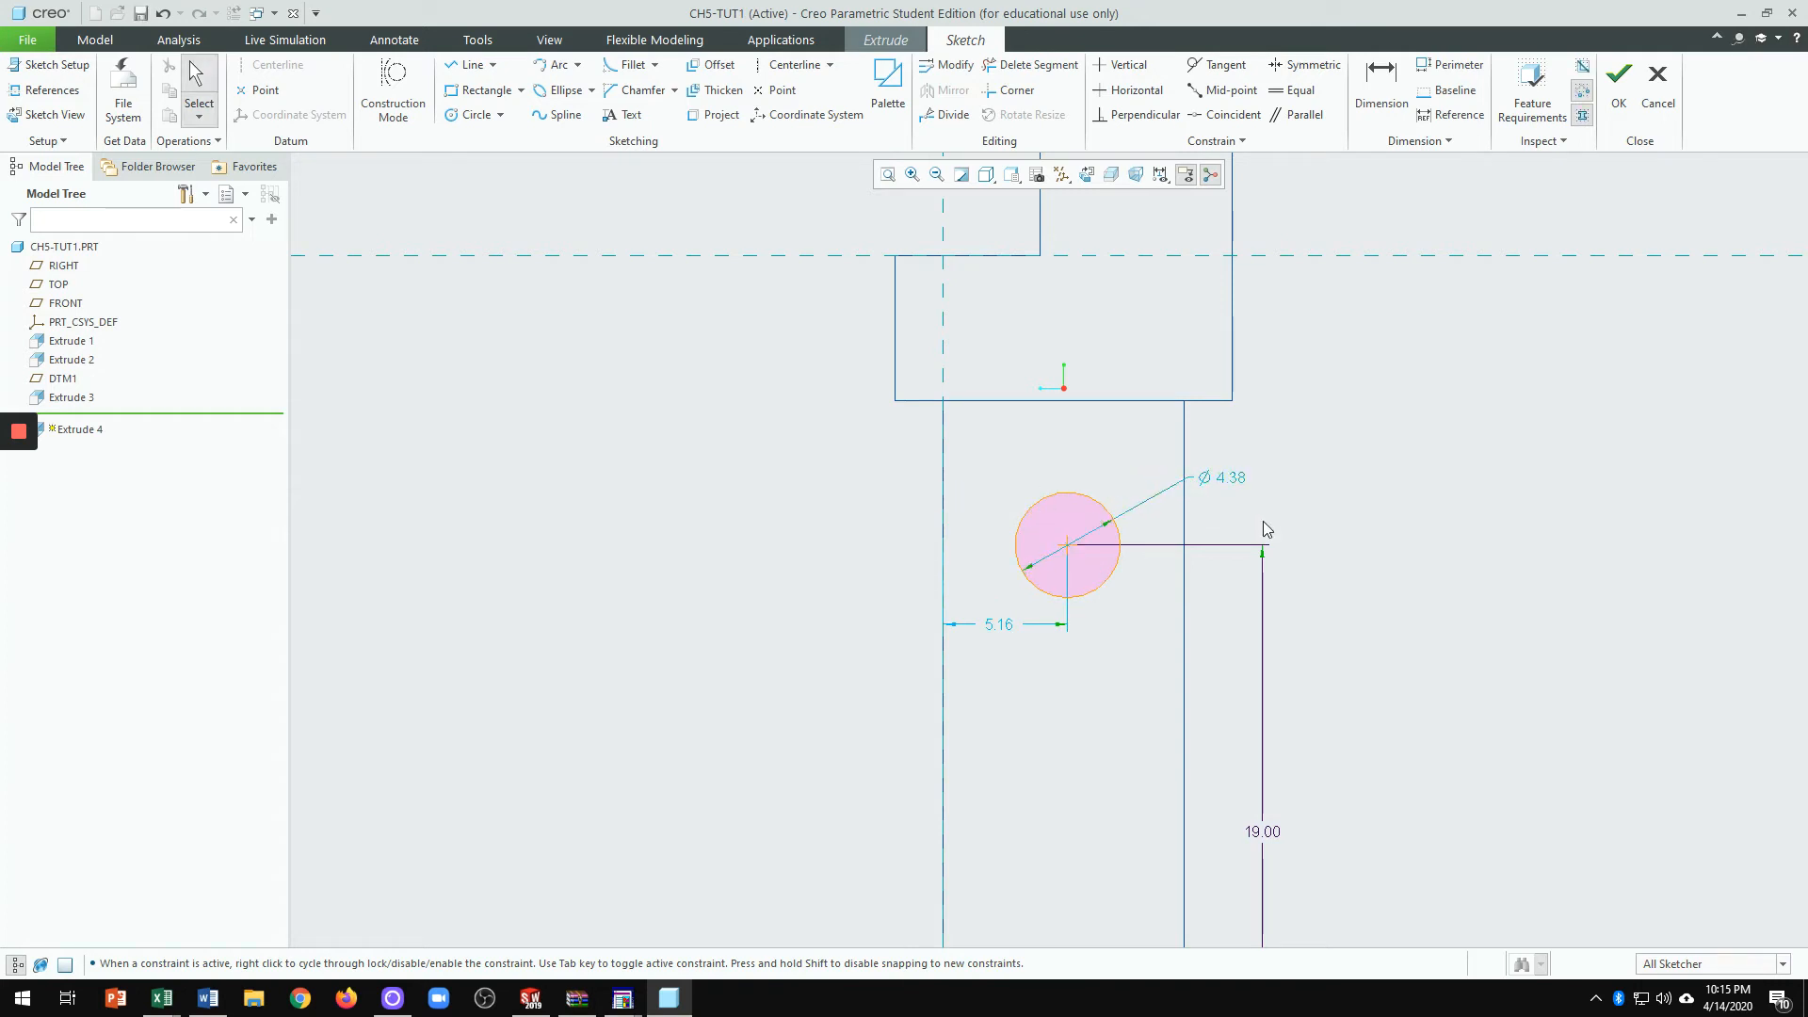
double_click(1219, 482)
type("2")
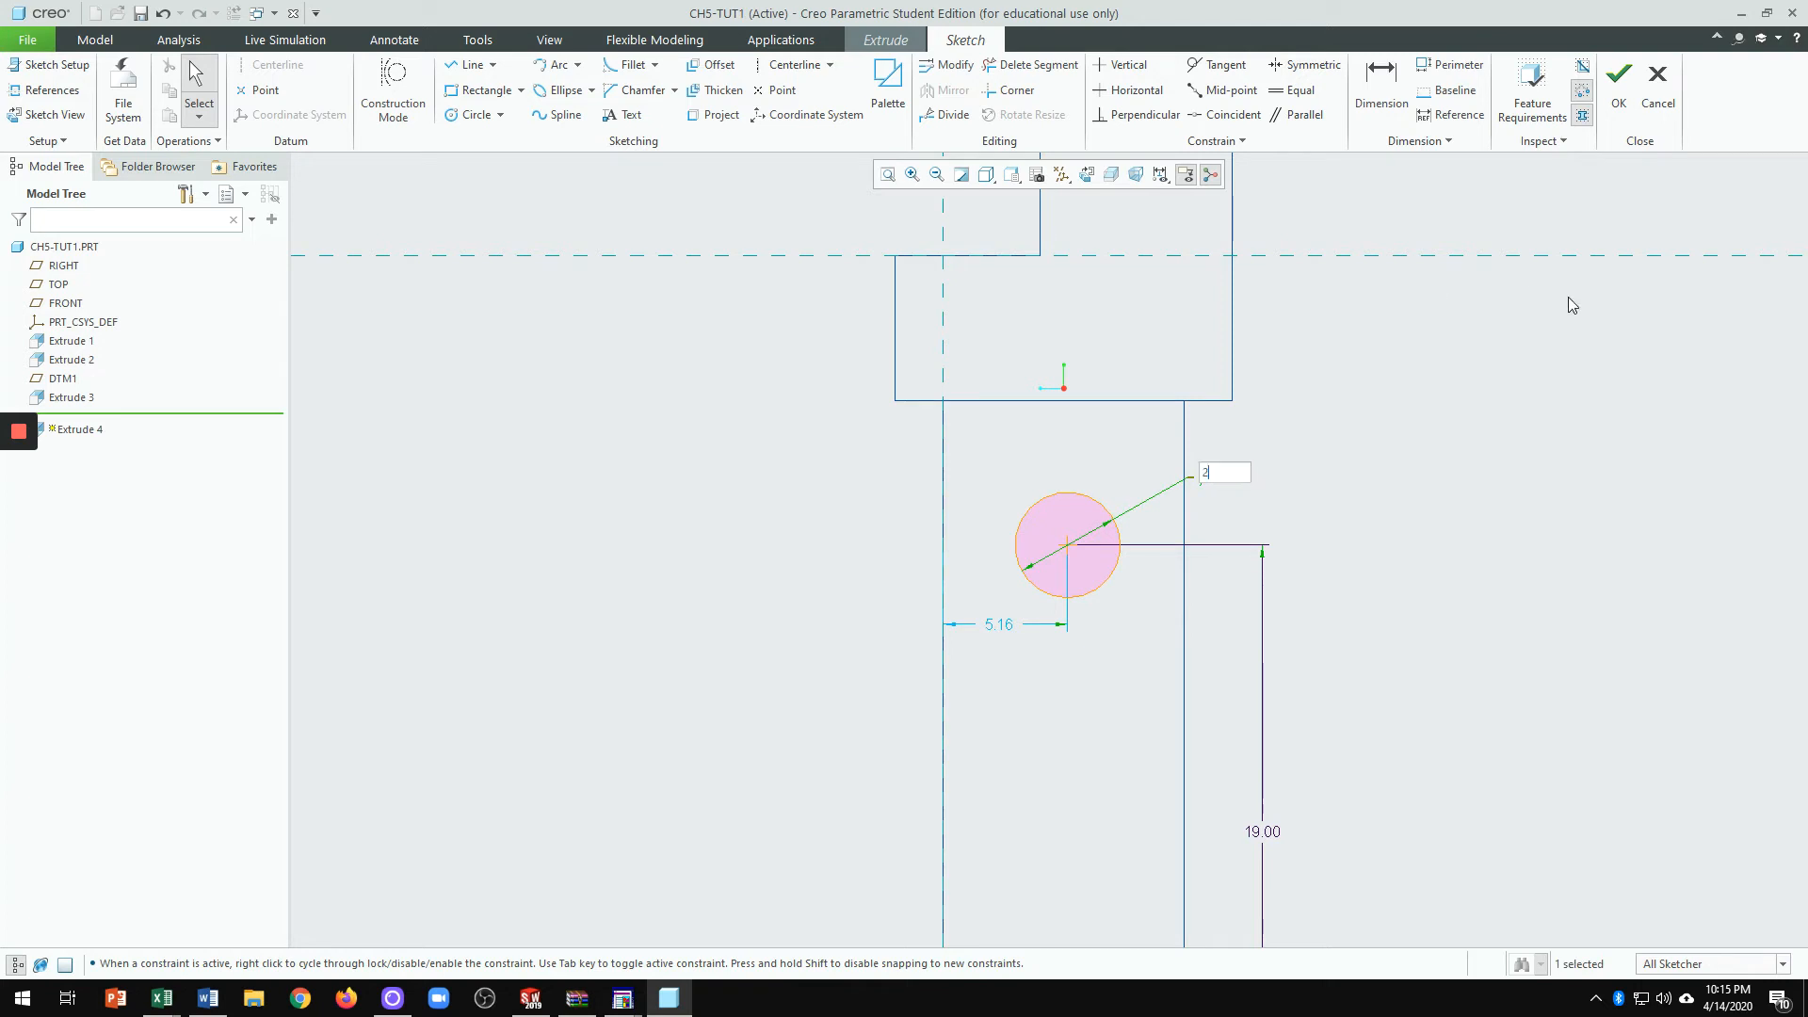
key("Return")
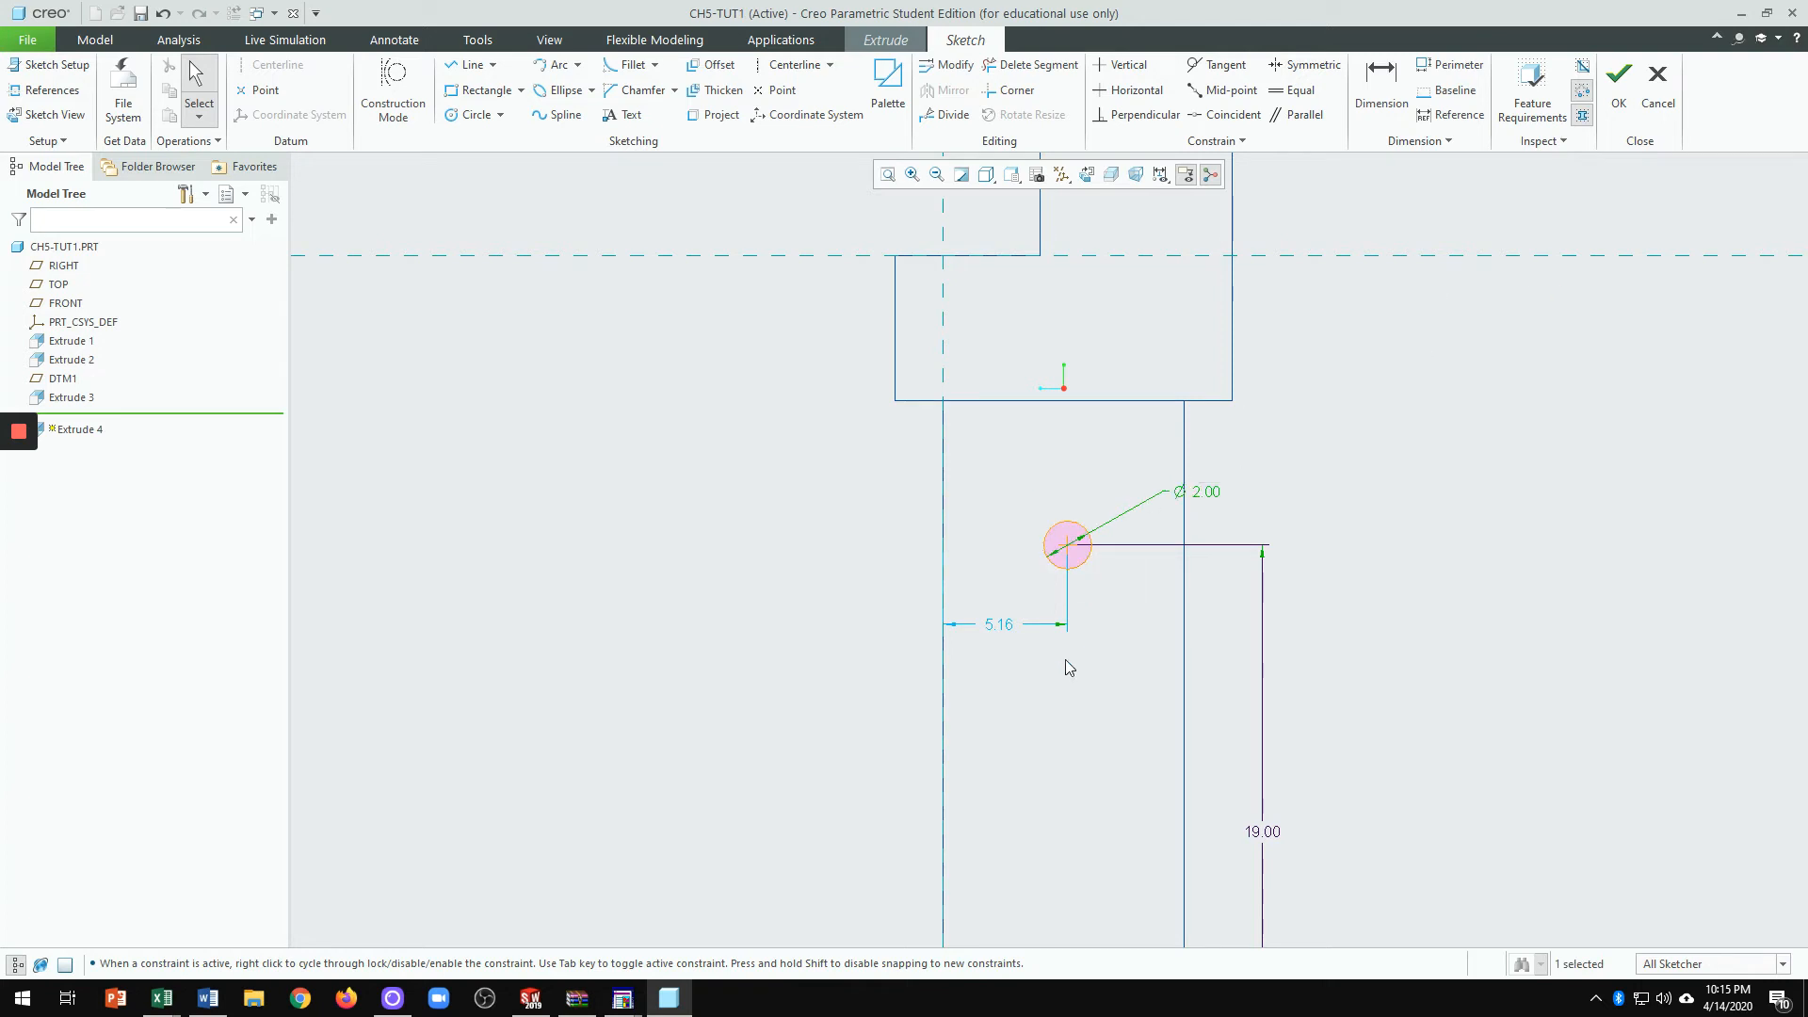
Step: Change the 5.16 horizontal distance from the leg's edge to 5
double_click(999, 625)
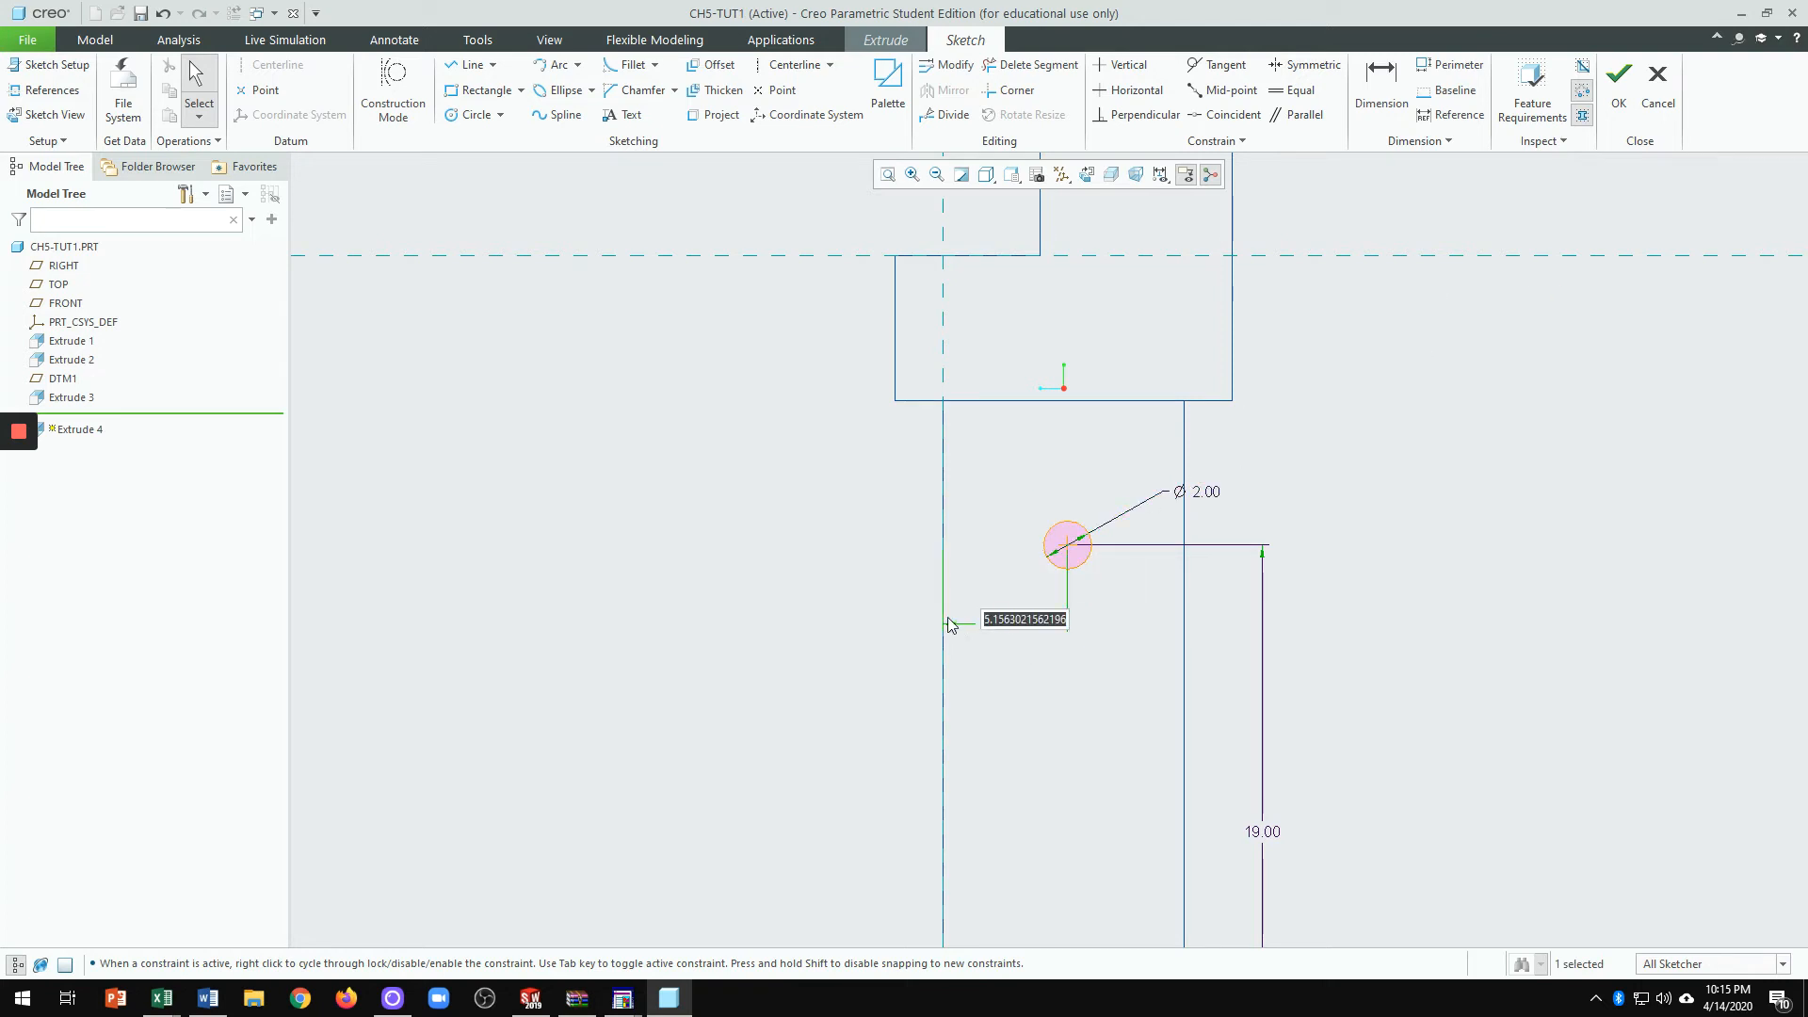
type("5")
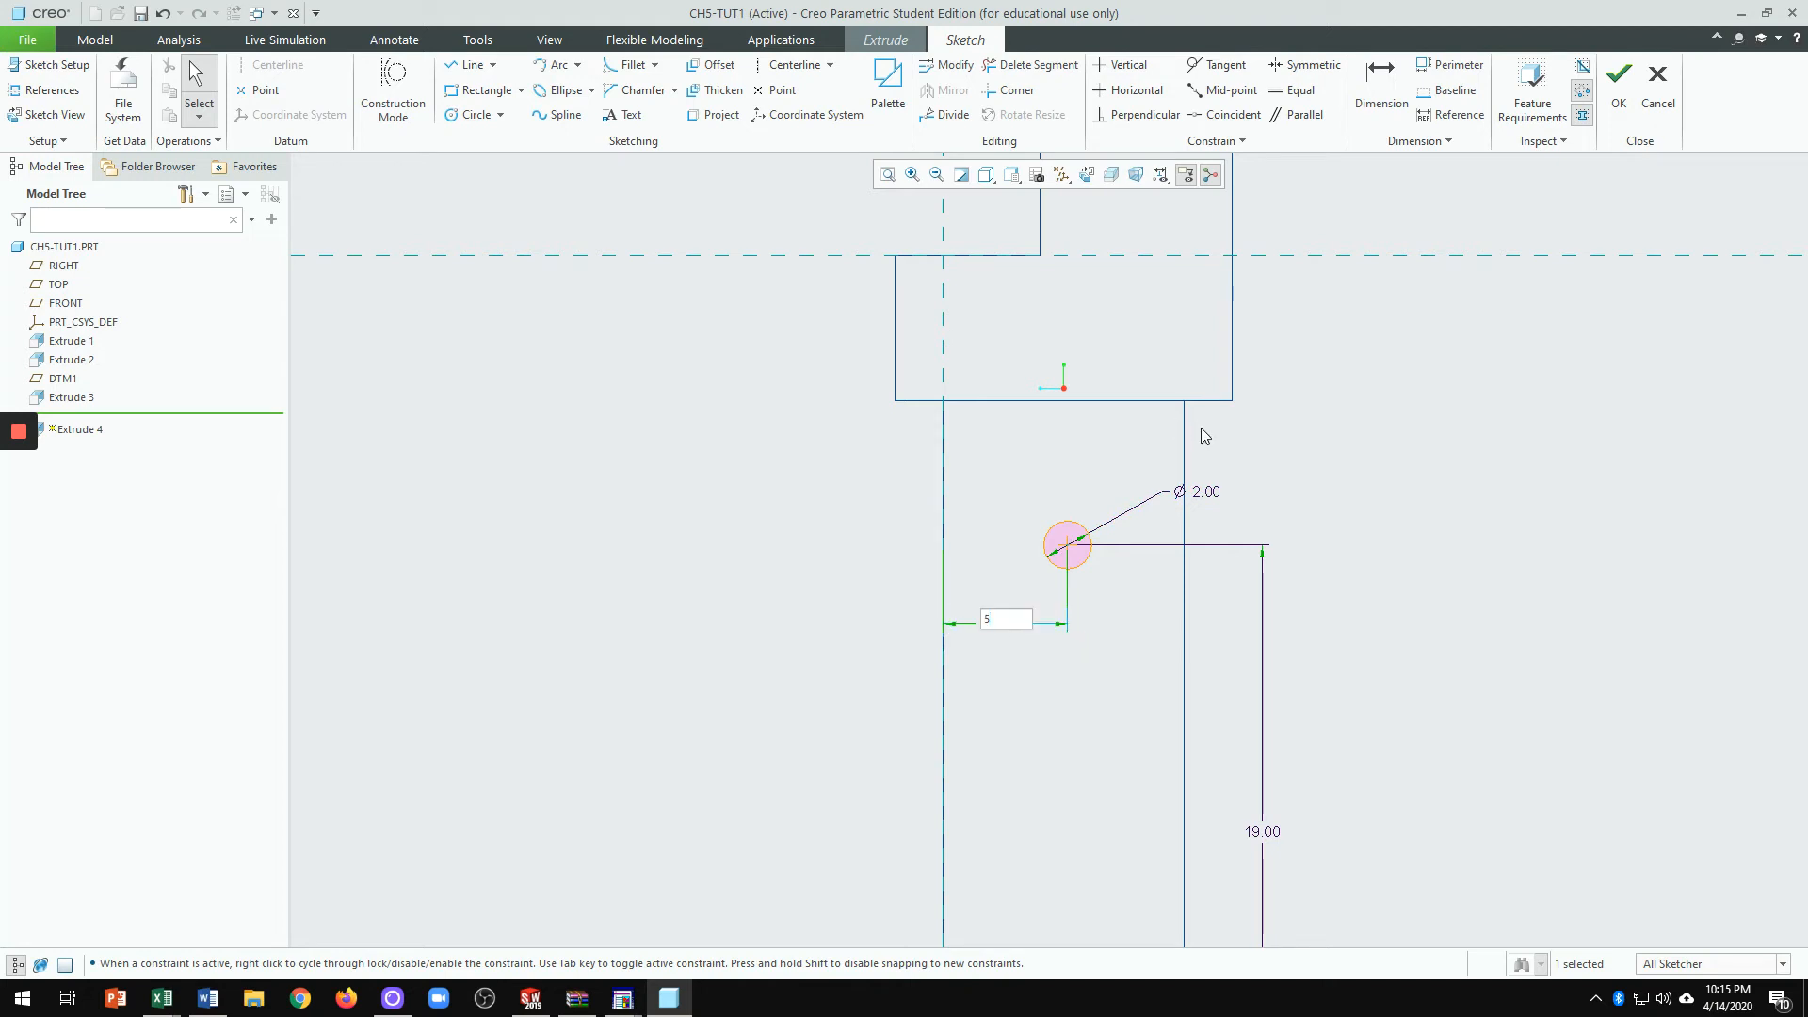
key("Return")
scroll(1184, 308, "down", 3)
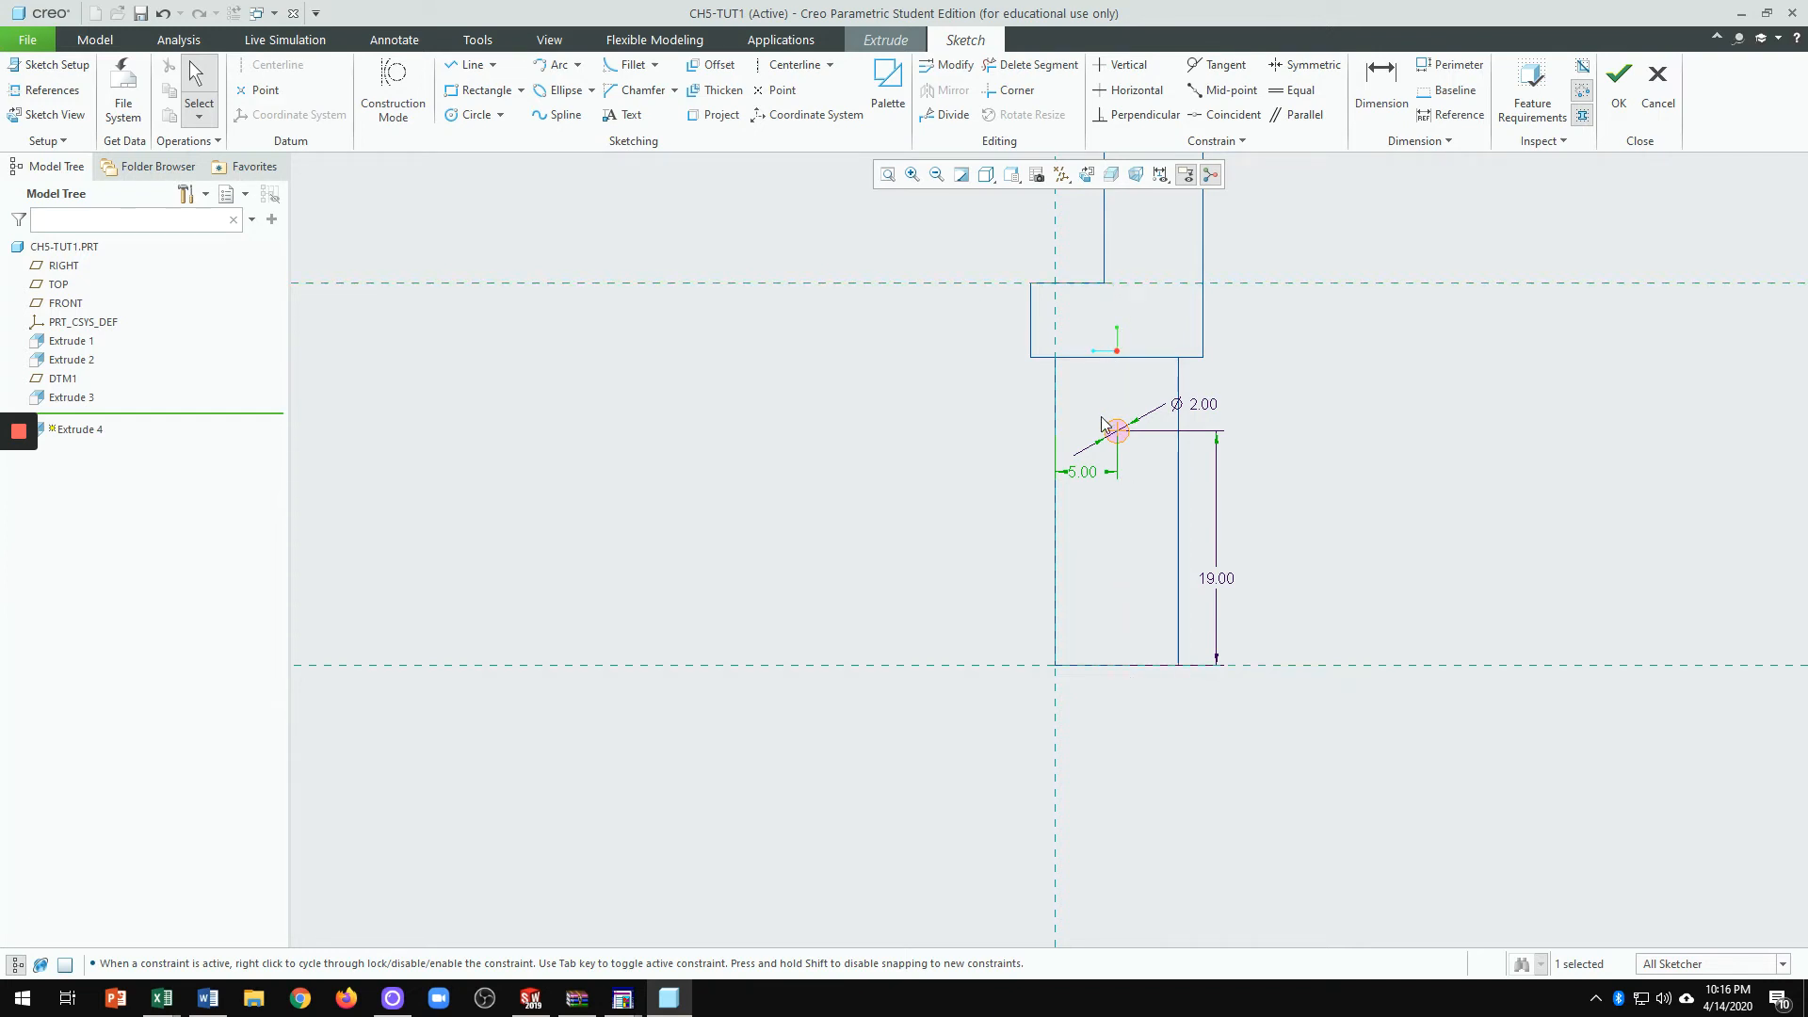
Step: Pull the Ø2.00 diameter label closer to the circle
scroll(1121, 438, "down", 5)
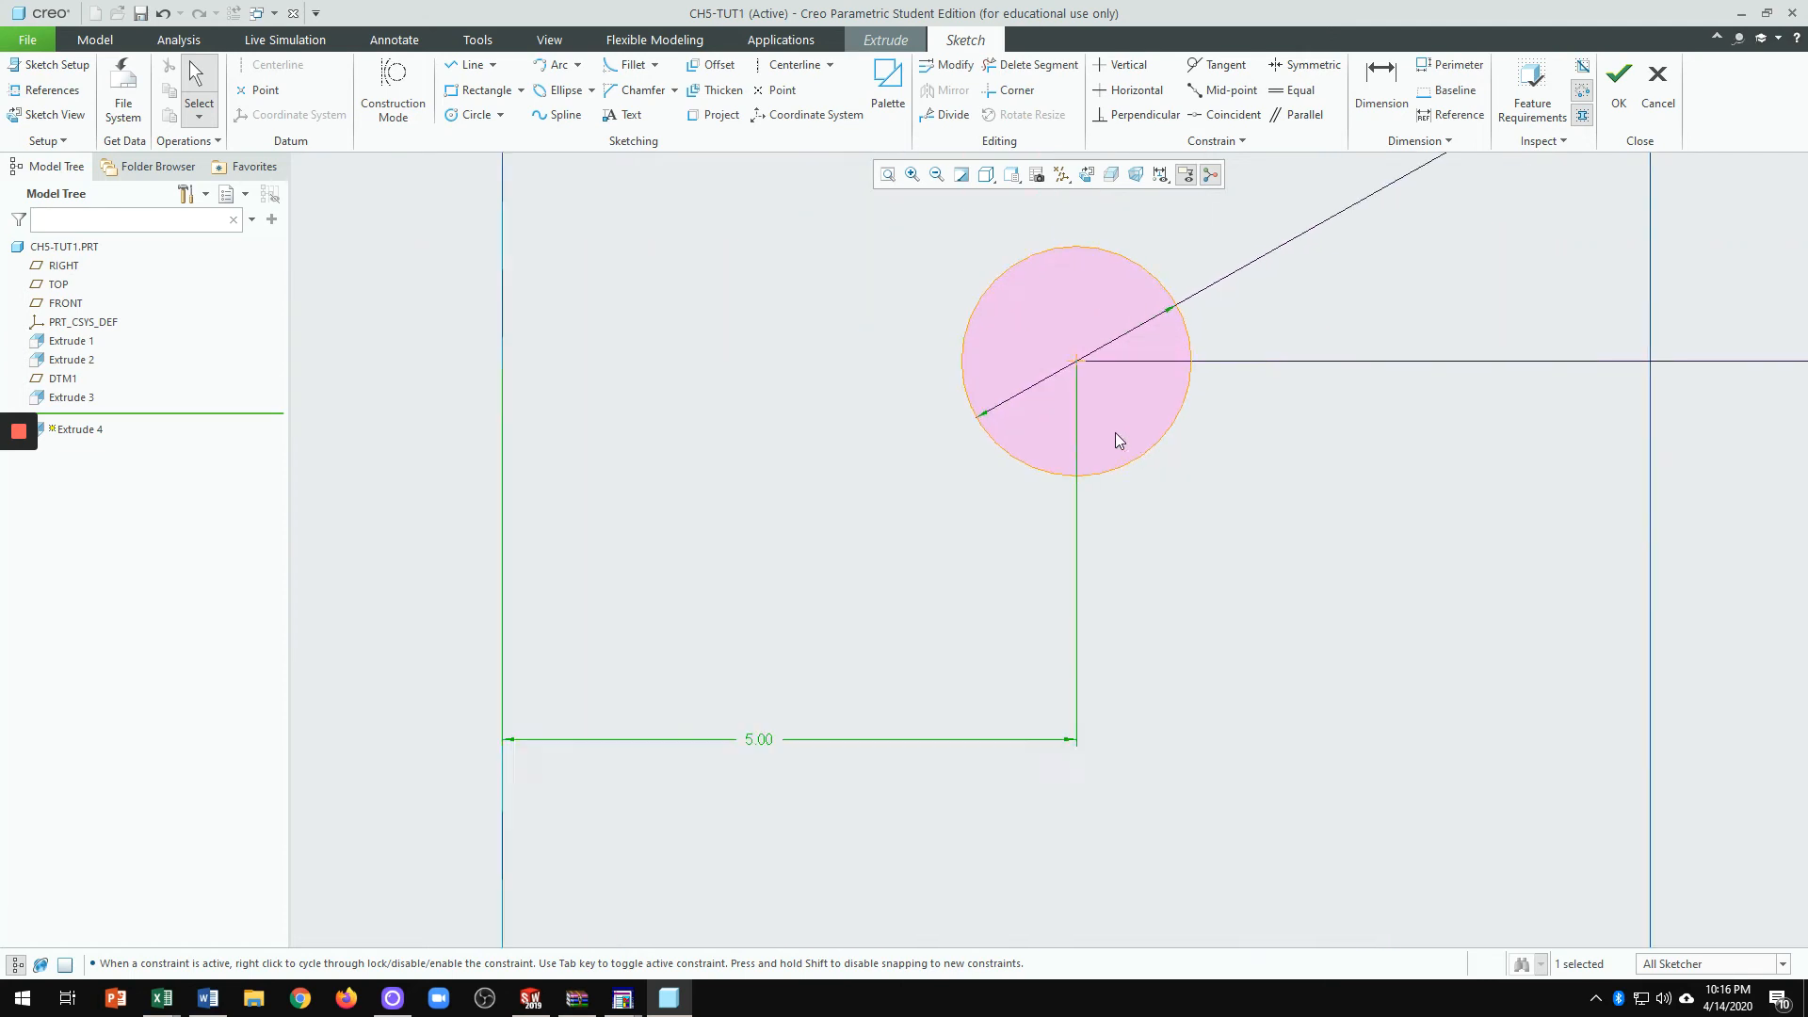
scroll(1126, 461, "down", 2)
scroll(1149, 514, "up", 4)
left_click(947, 701)
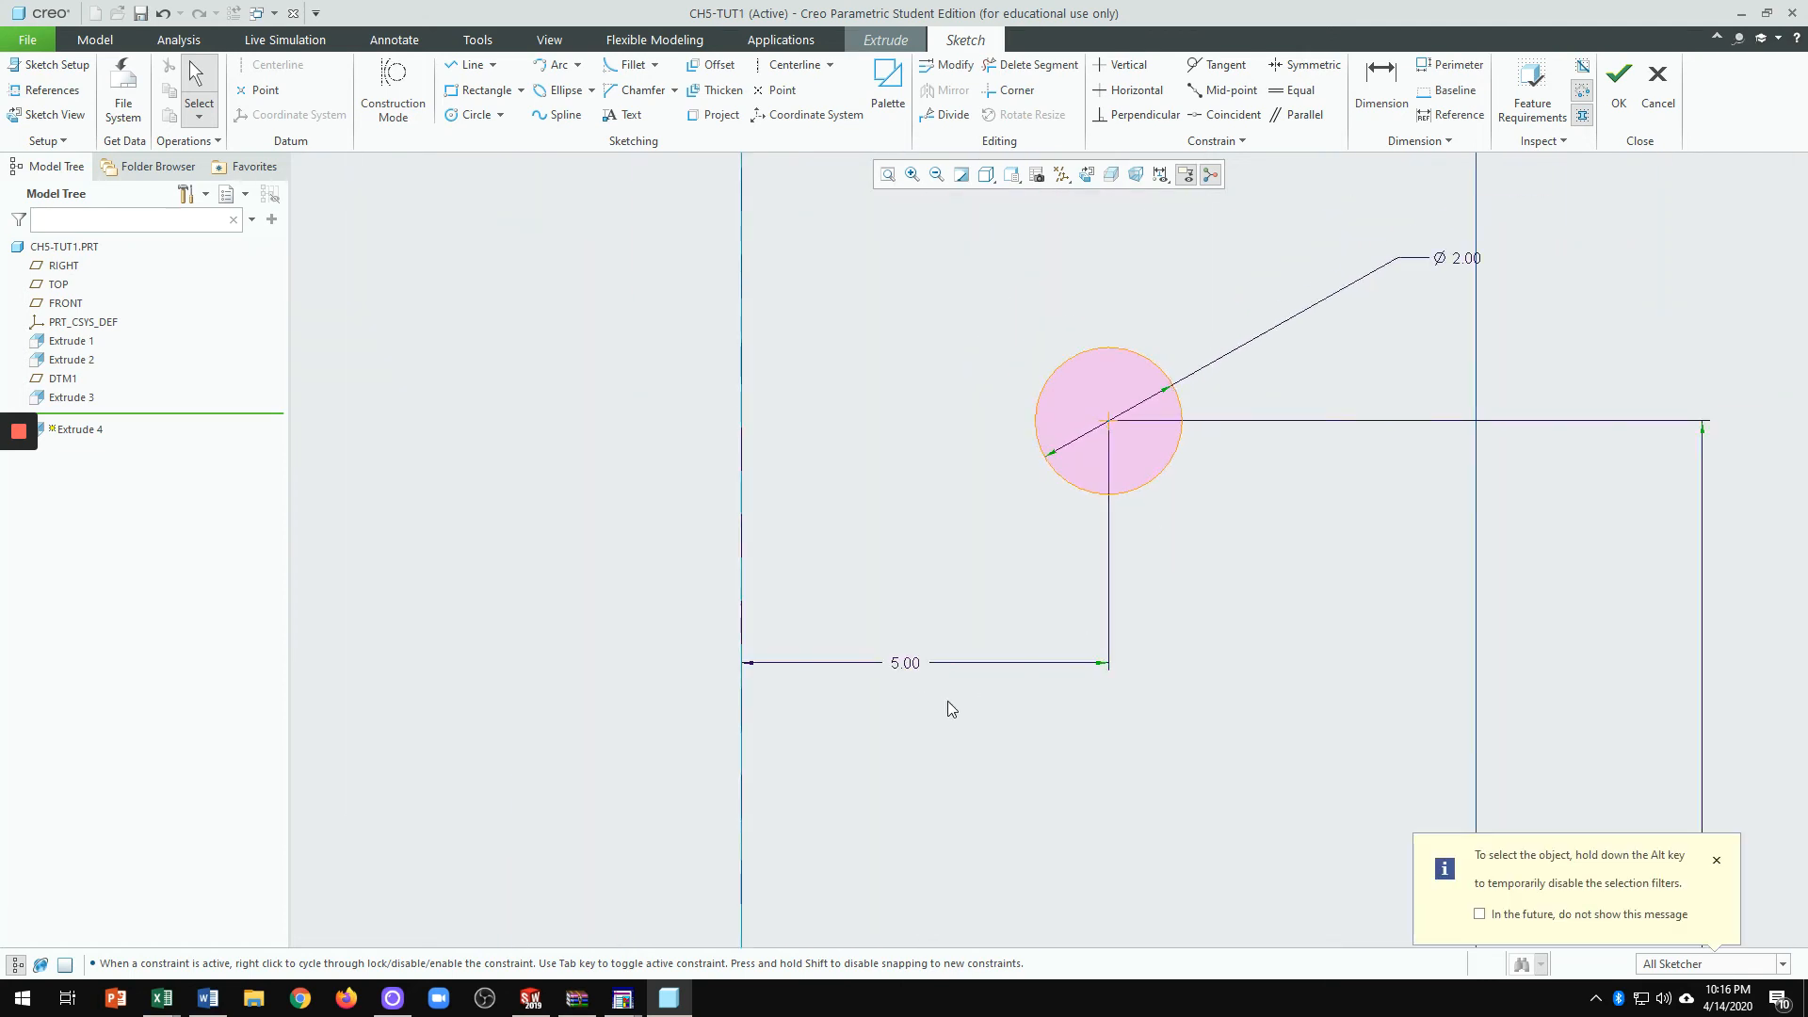
scroll(1007, 664, "up", 3)
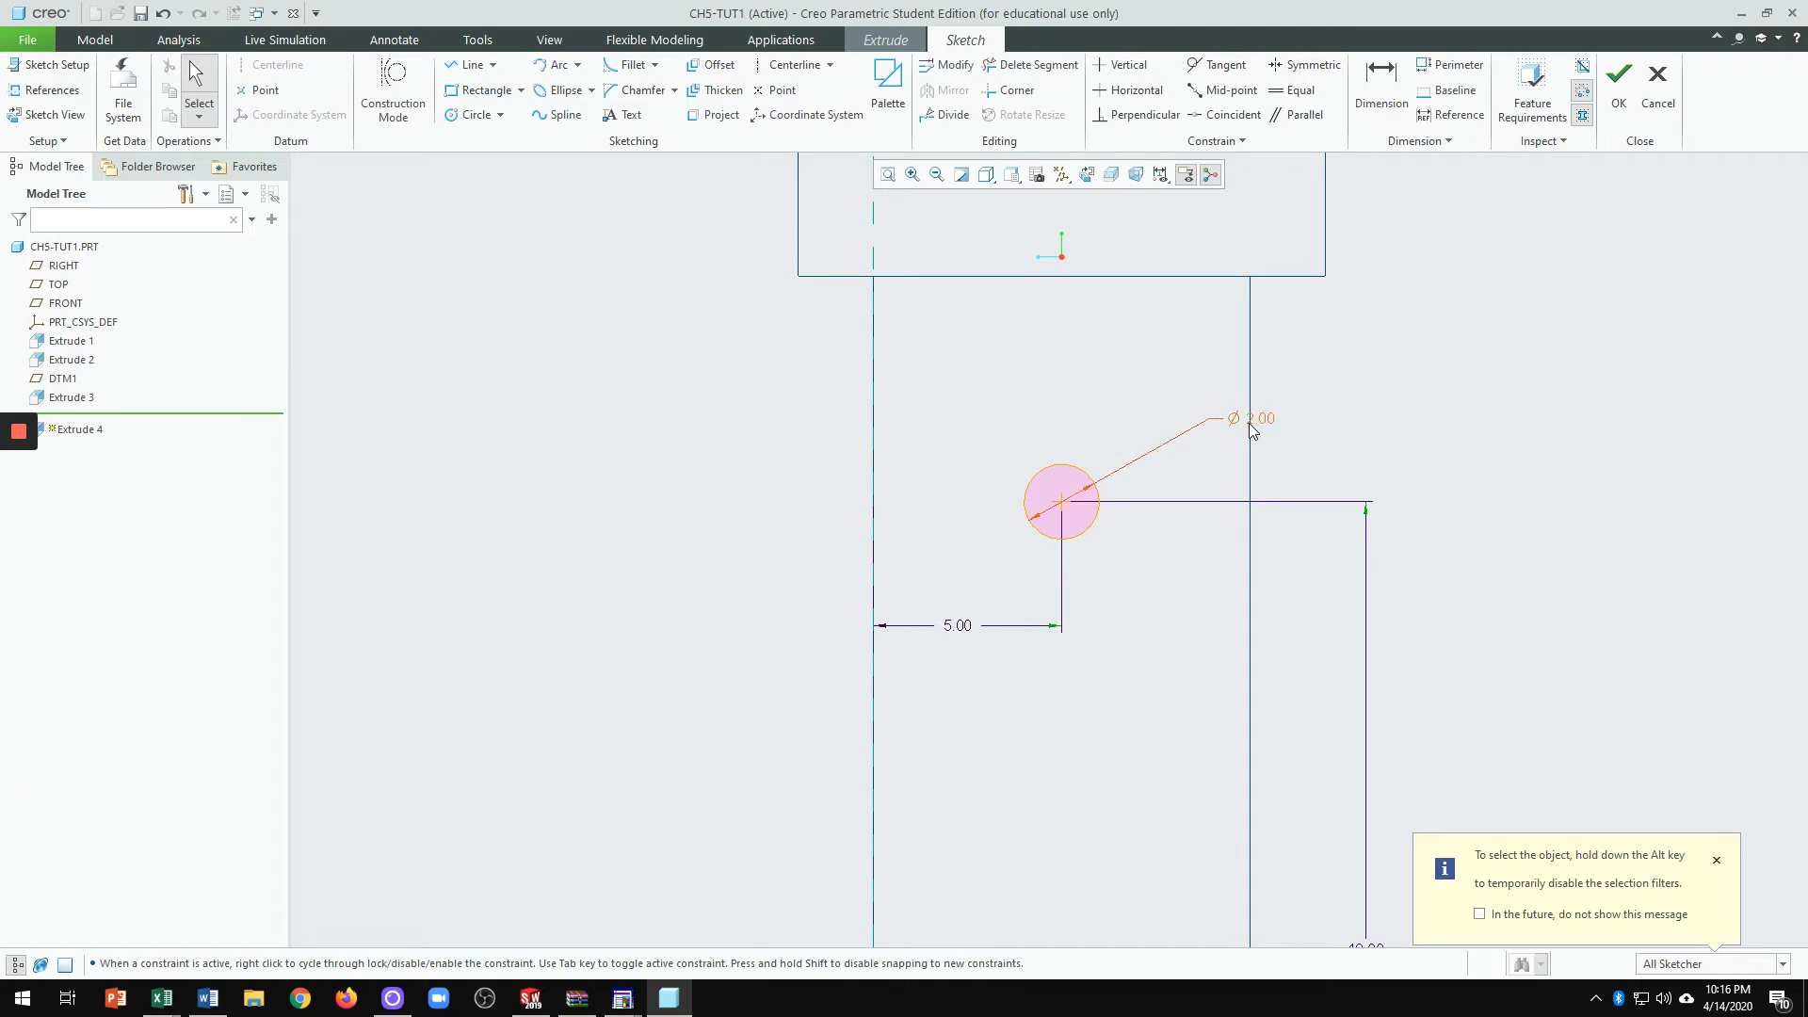
left_click_drag(1266, 427, 1192, 438)
Step: Rotate the sketch view into a 3D view of the part
scroll(1243, 669, "down", 3)
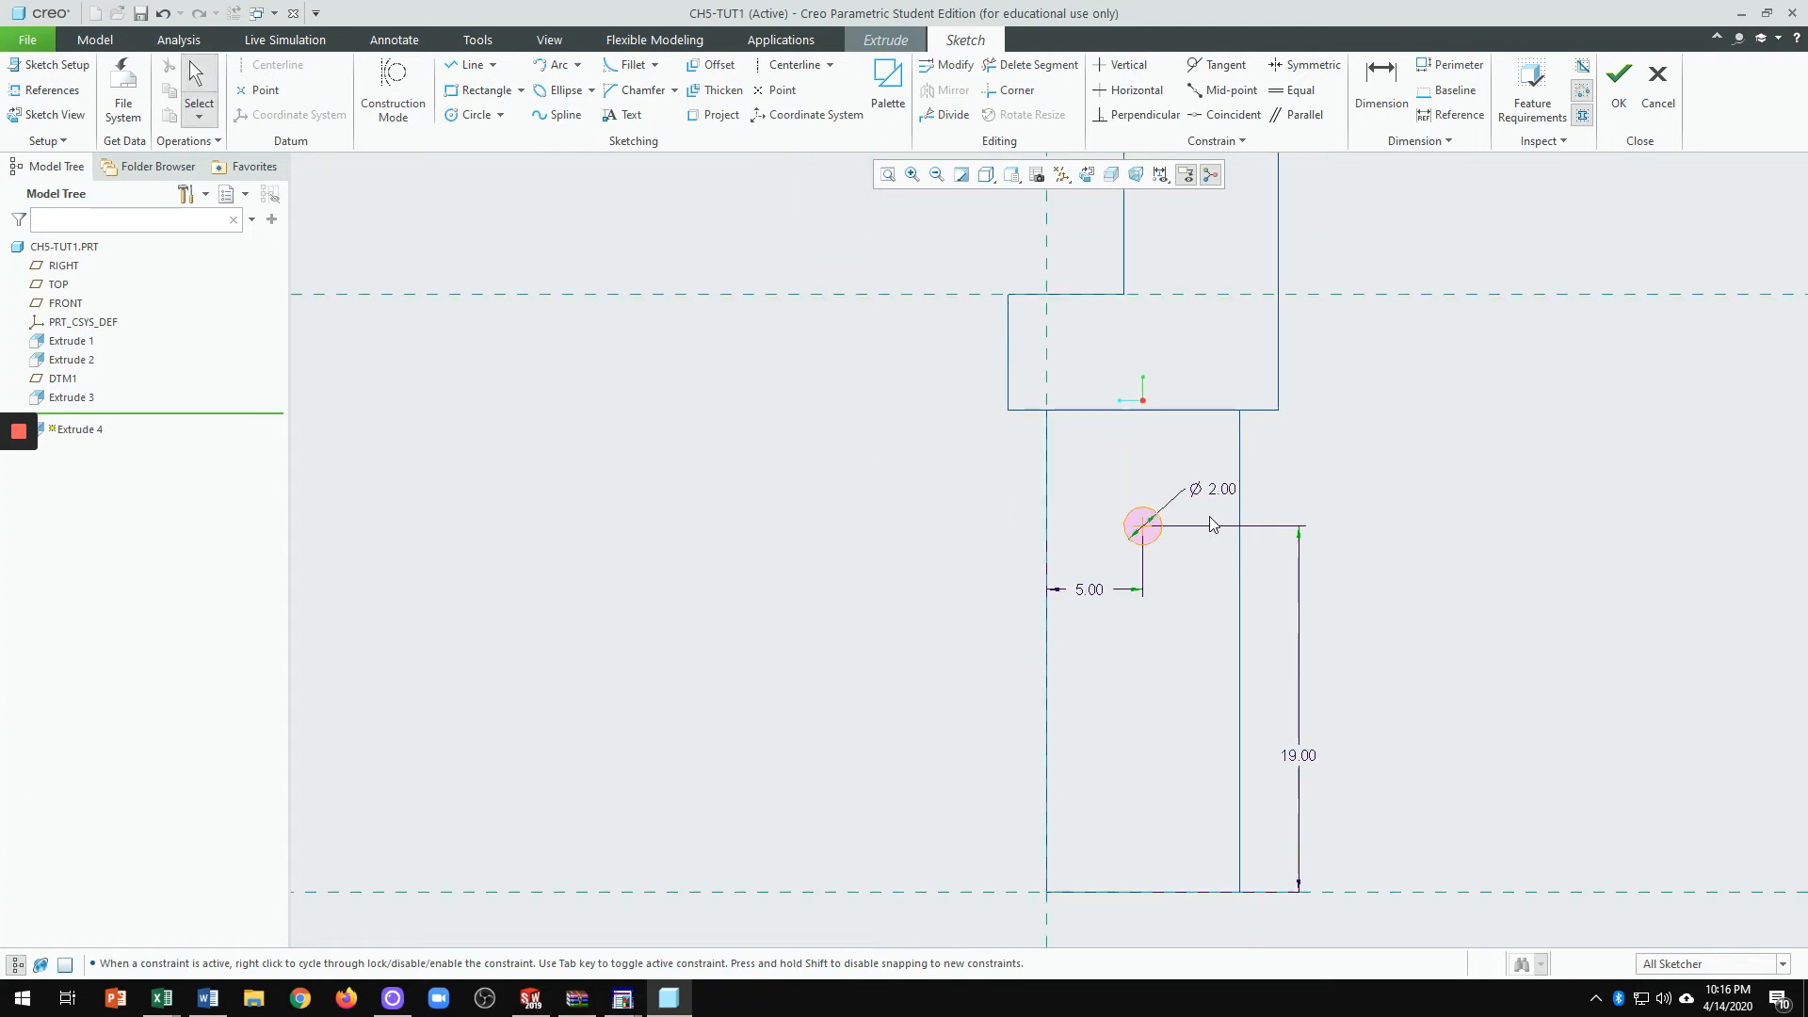
scroll(1224, 657, "up", 1)
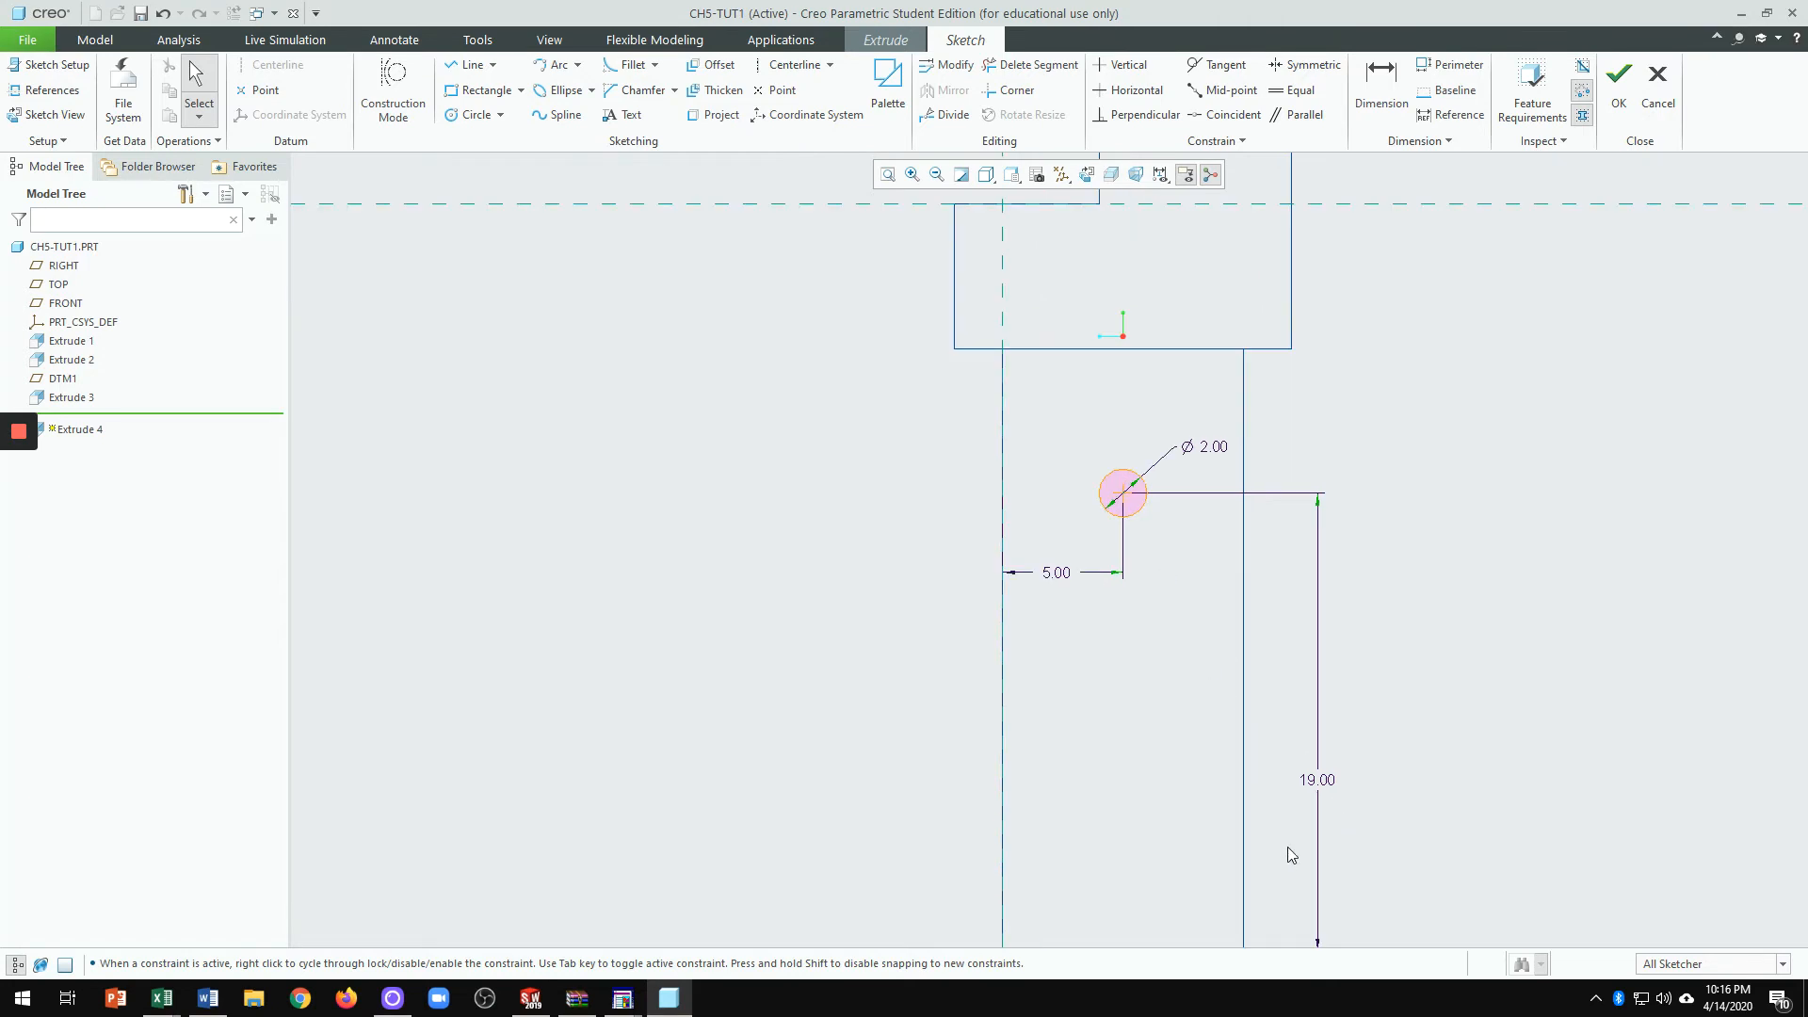
scroll(1185, 626, "down", 2)
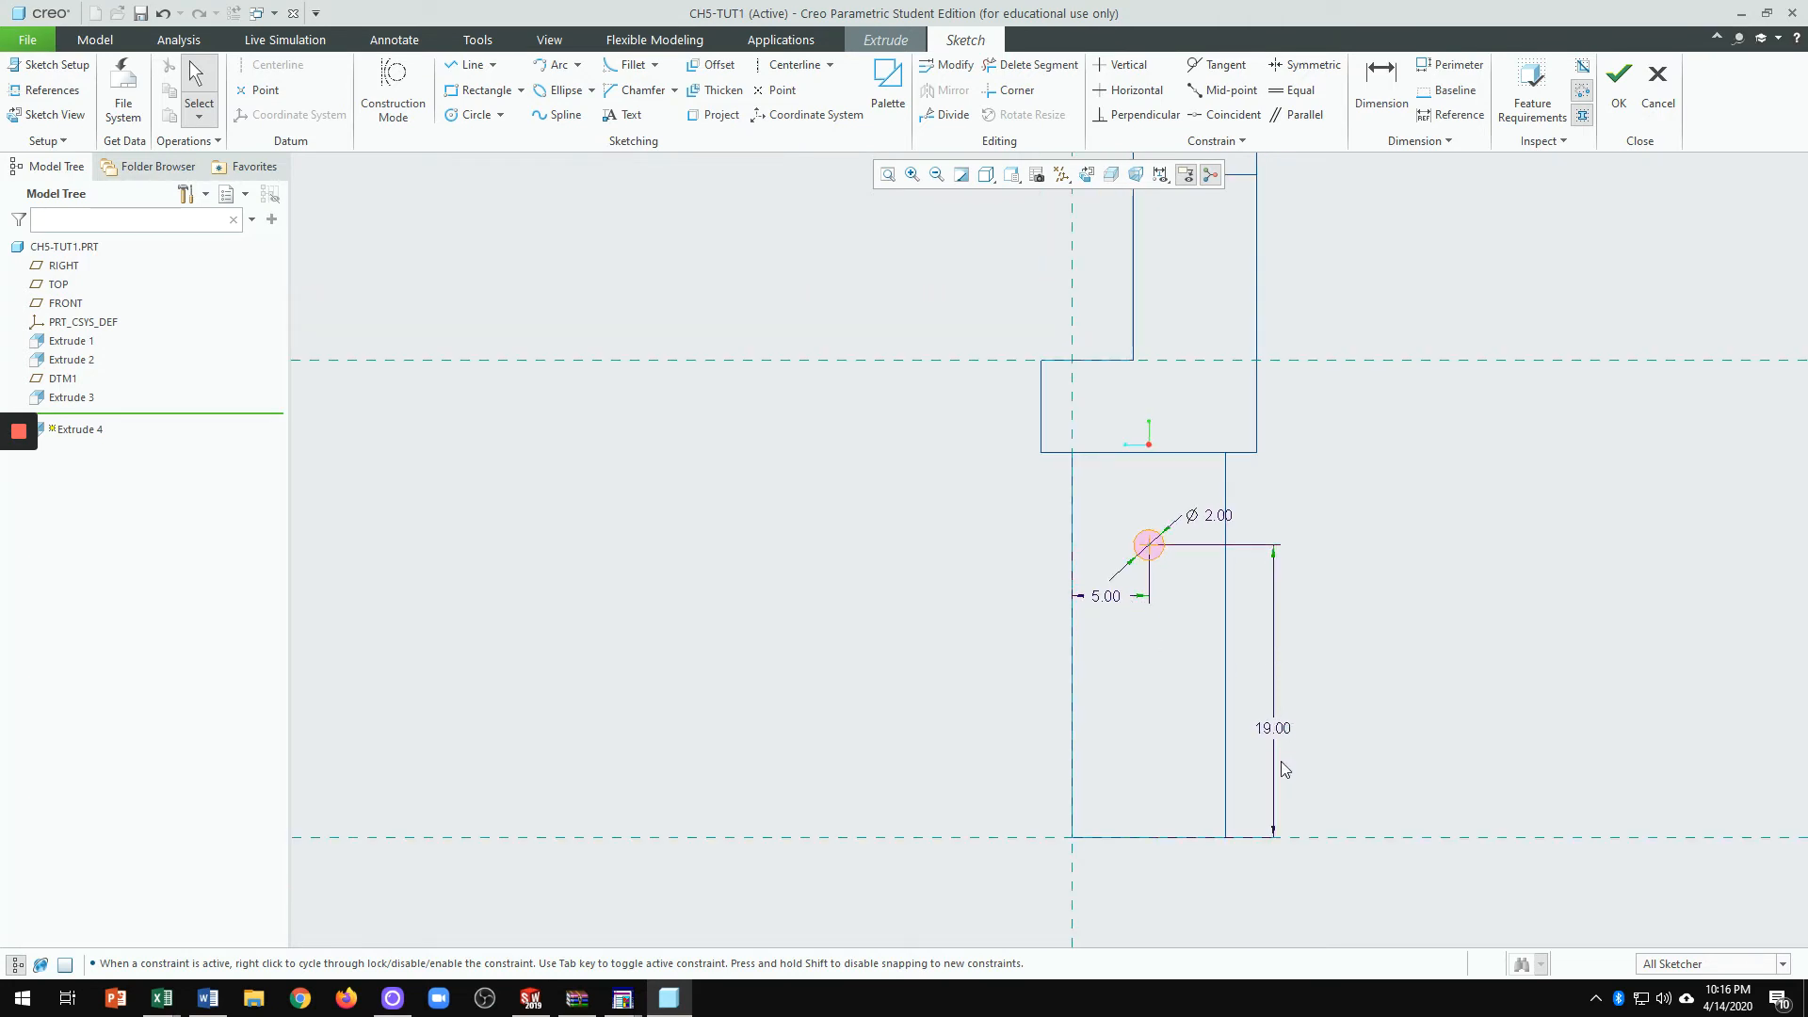
scroll(1156, 552, "up", 2)
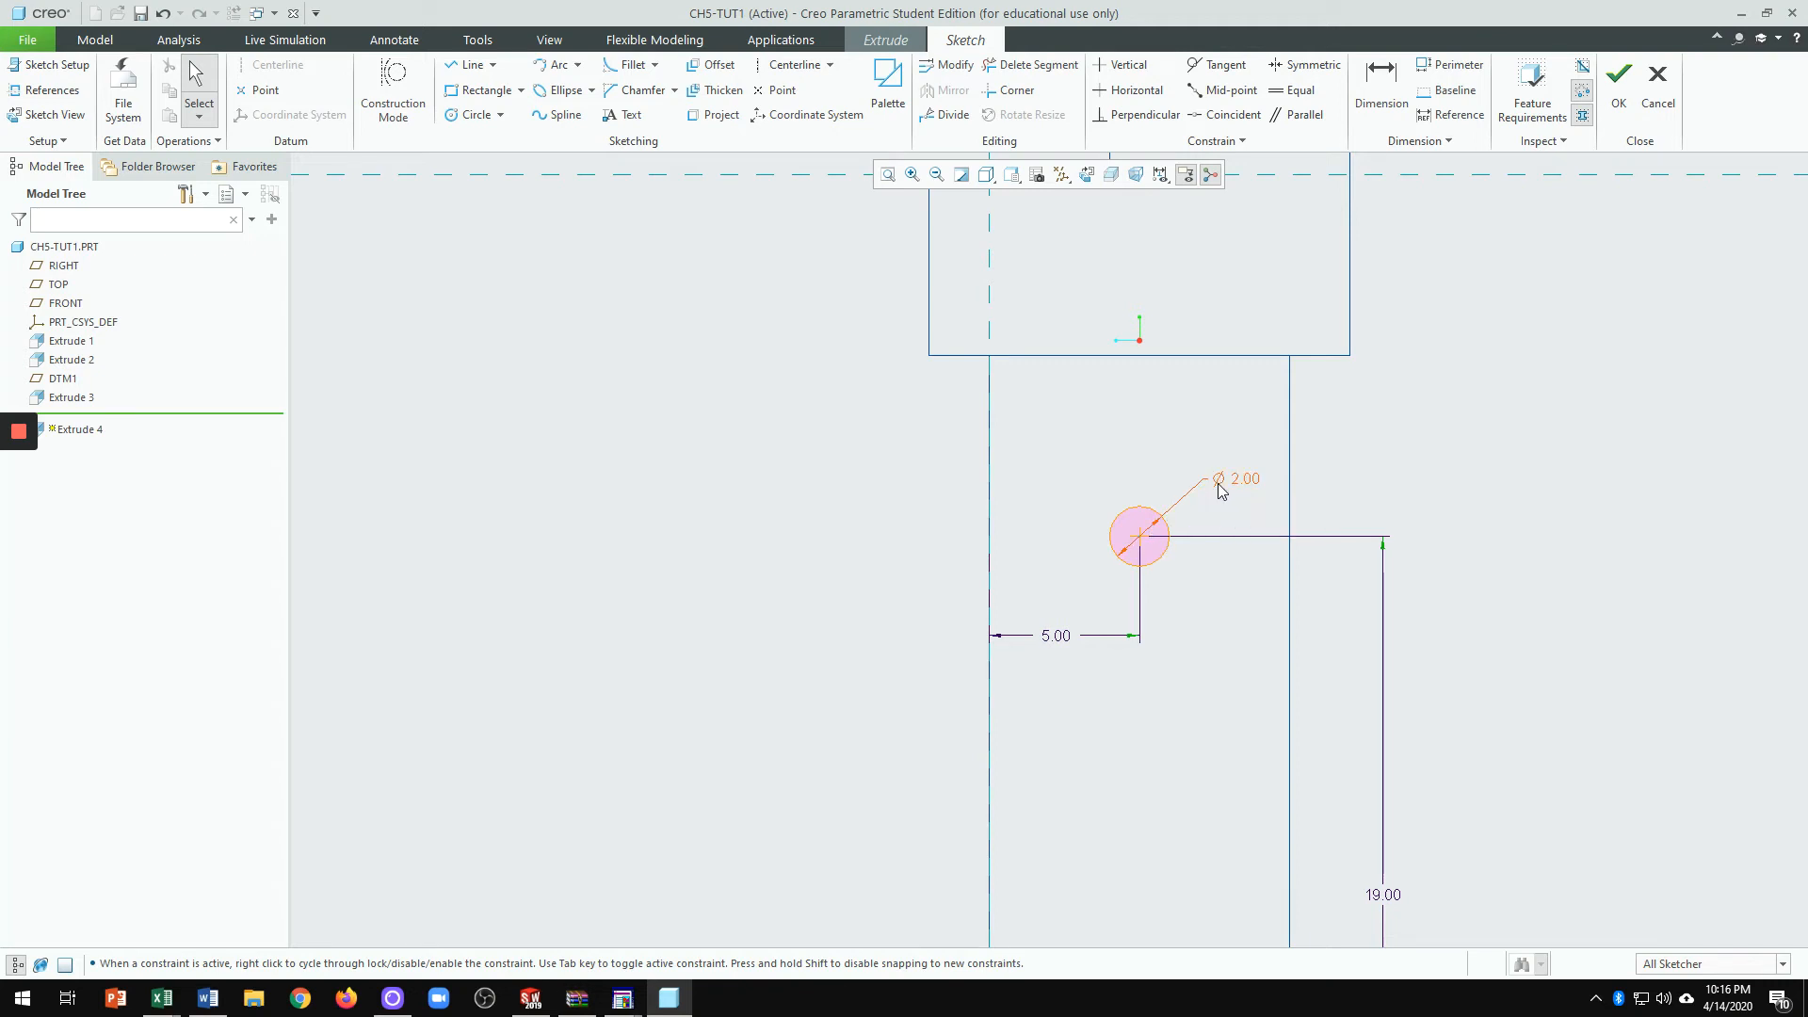
scroll(1262, 627, "up", 2)
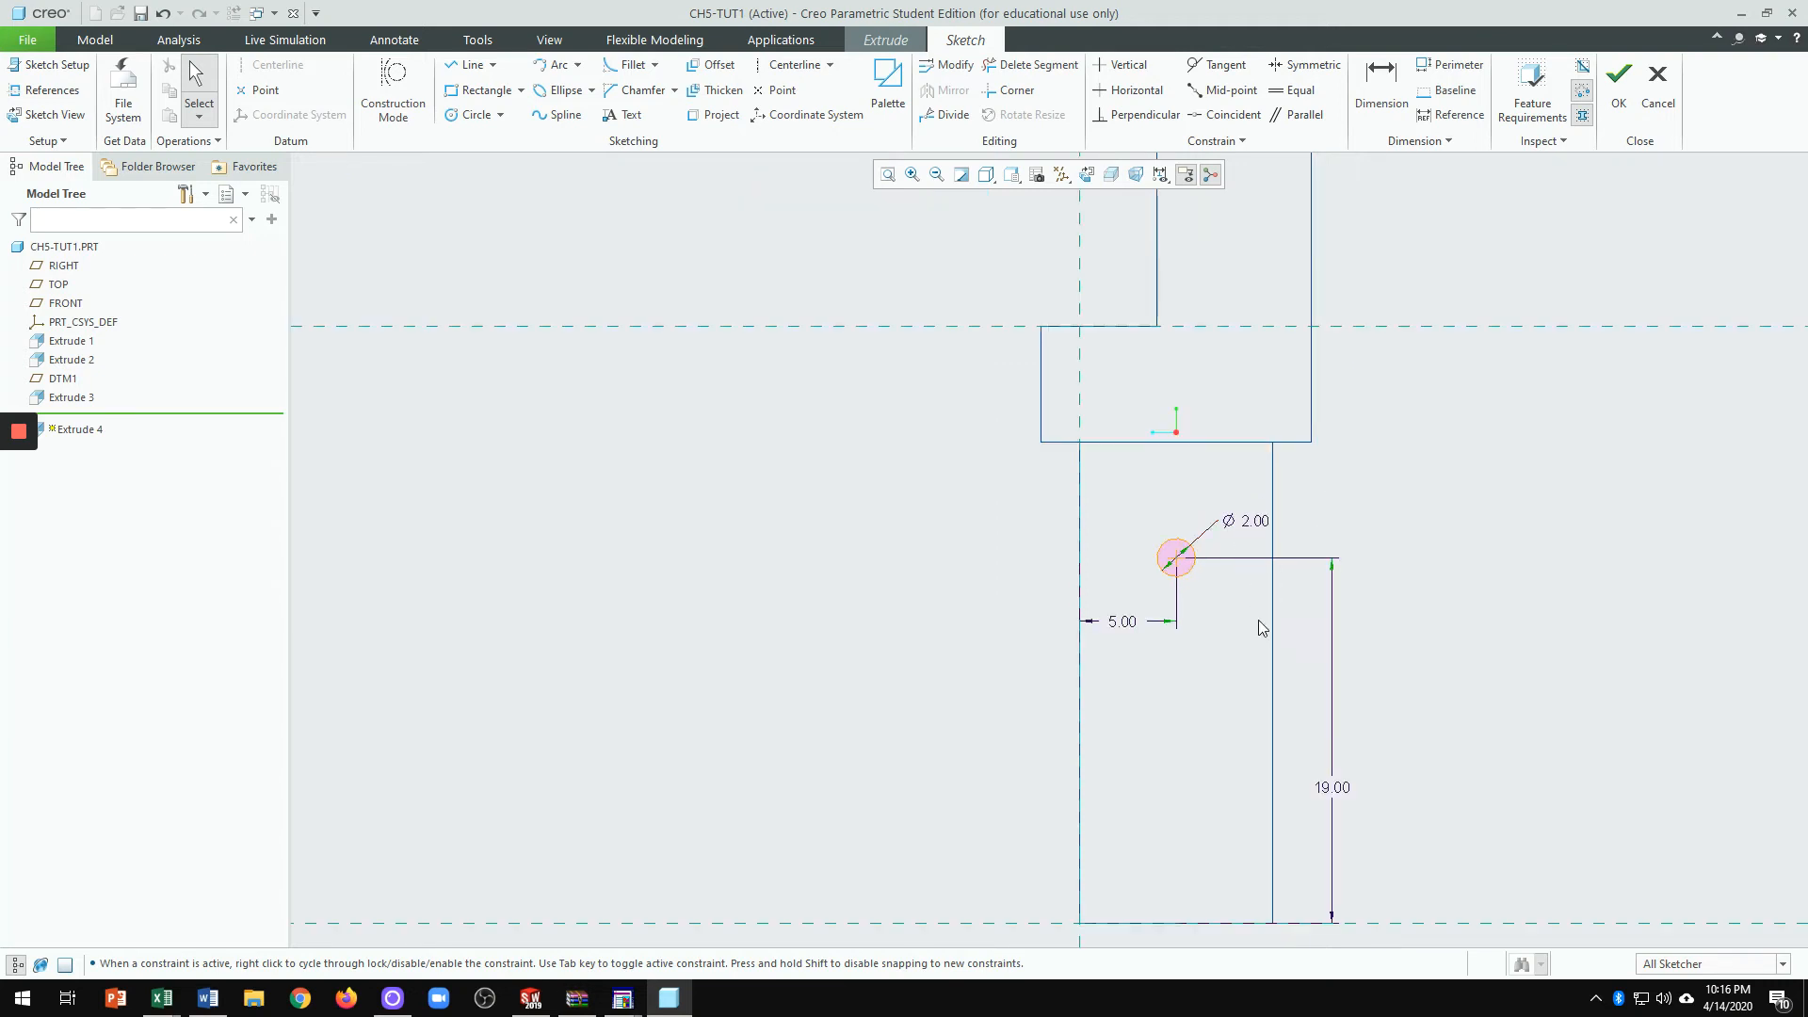
mouse_move(1250, 652)
middle_mouse_down()
mouse_move(1303, 638)
mouse_move(1352, 678)
middle_mouse_up()
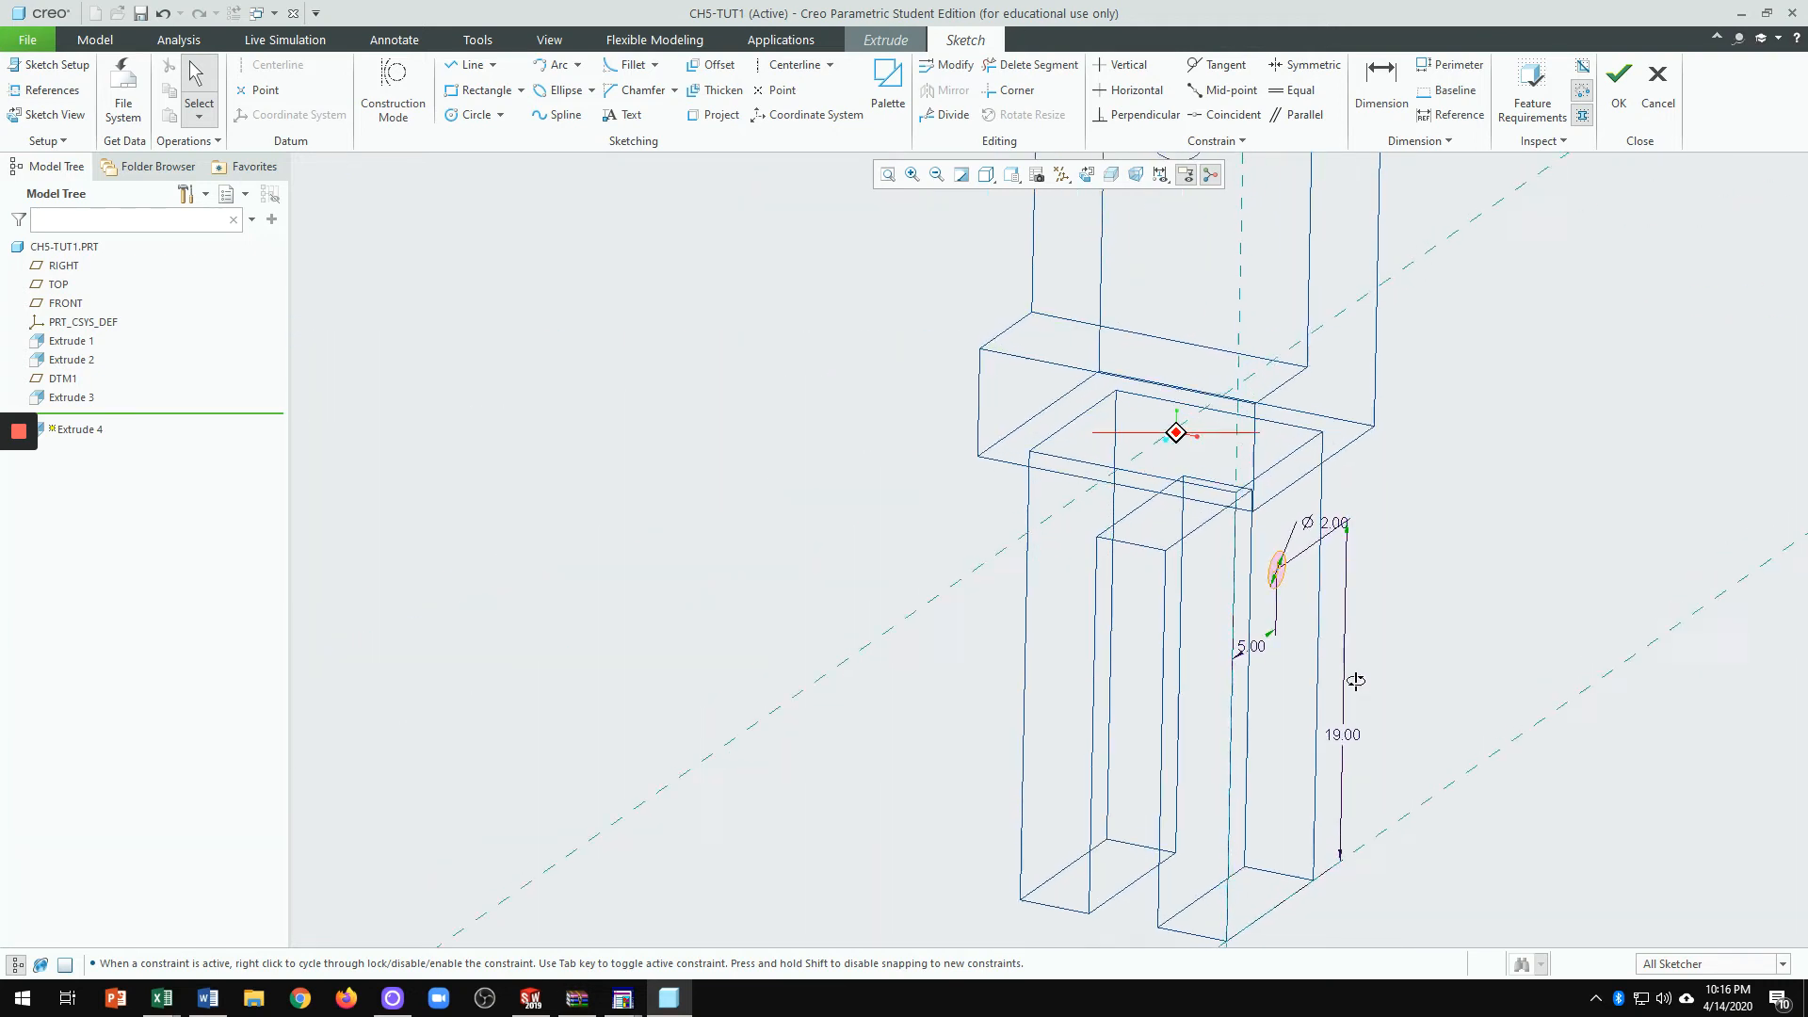
Step: Switch the display style to Shading With Edges
left_click(986, 174)
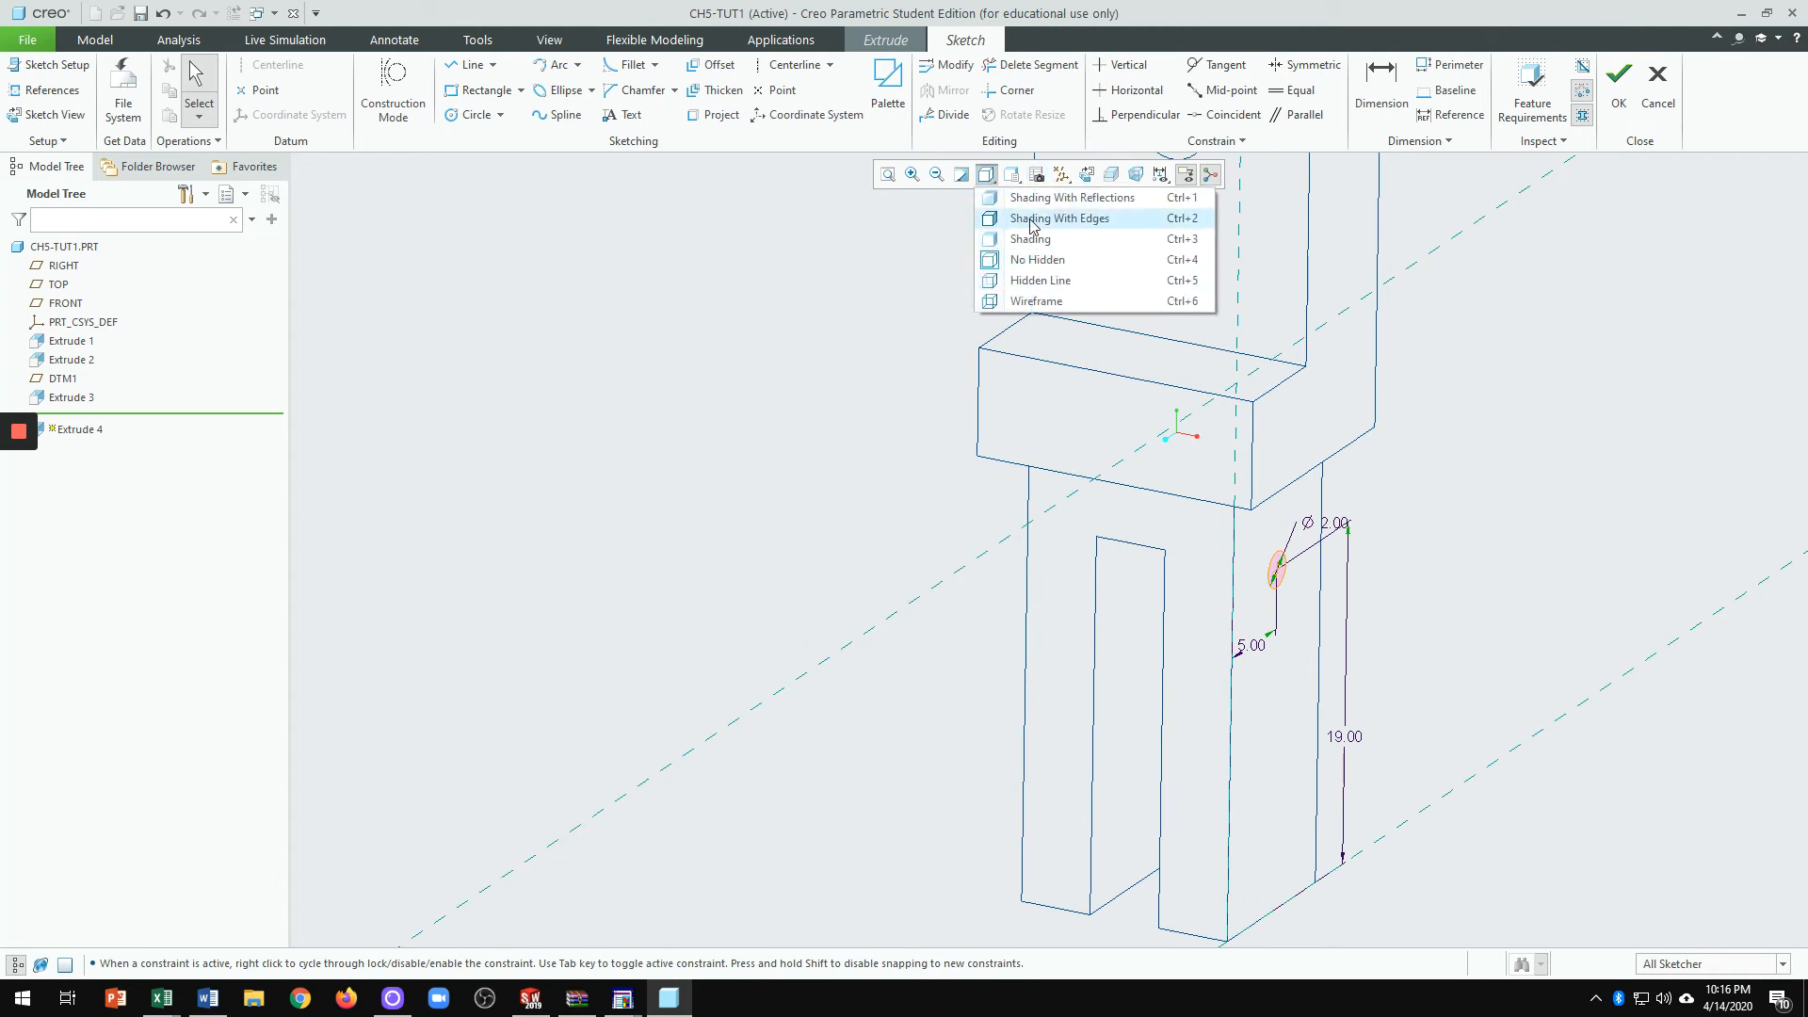
left_click(1031, 219)
scroll(1262, 580, "down", 3)
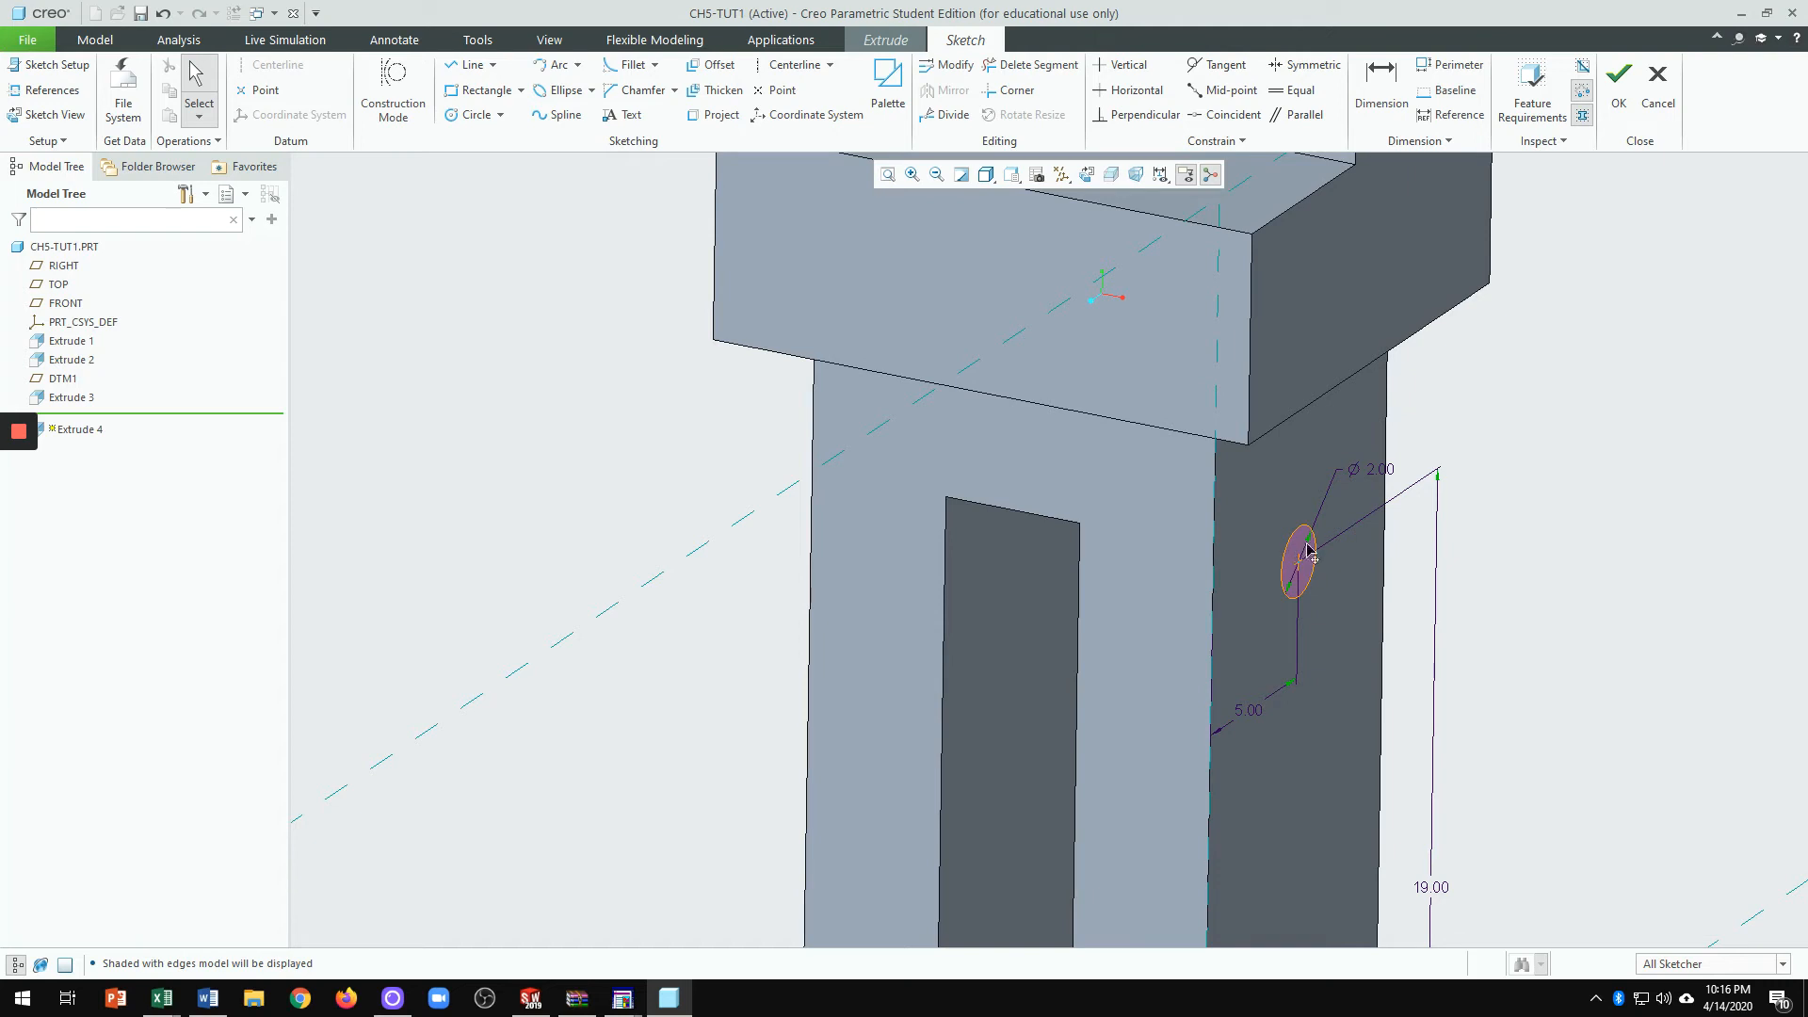
scroll(1322, 635, "up", 1)
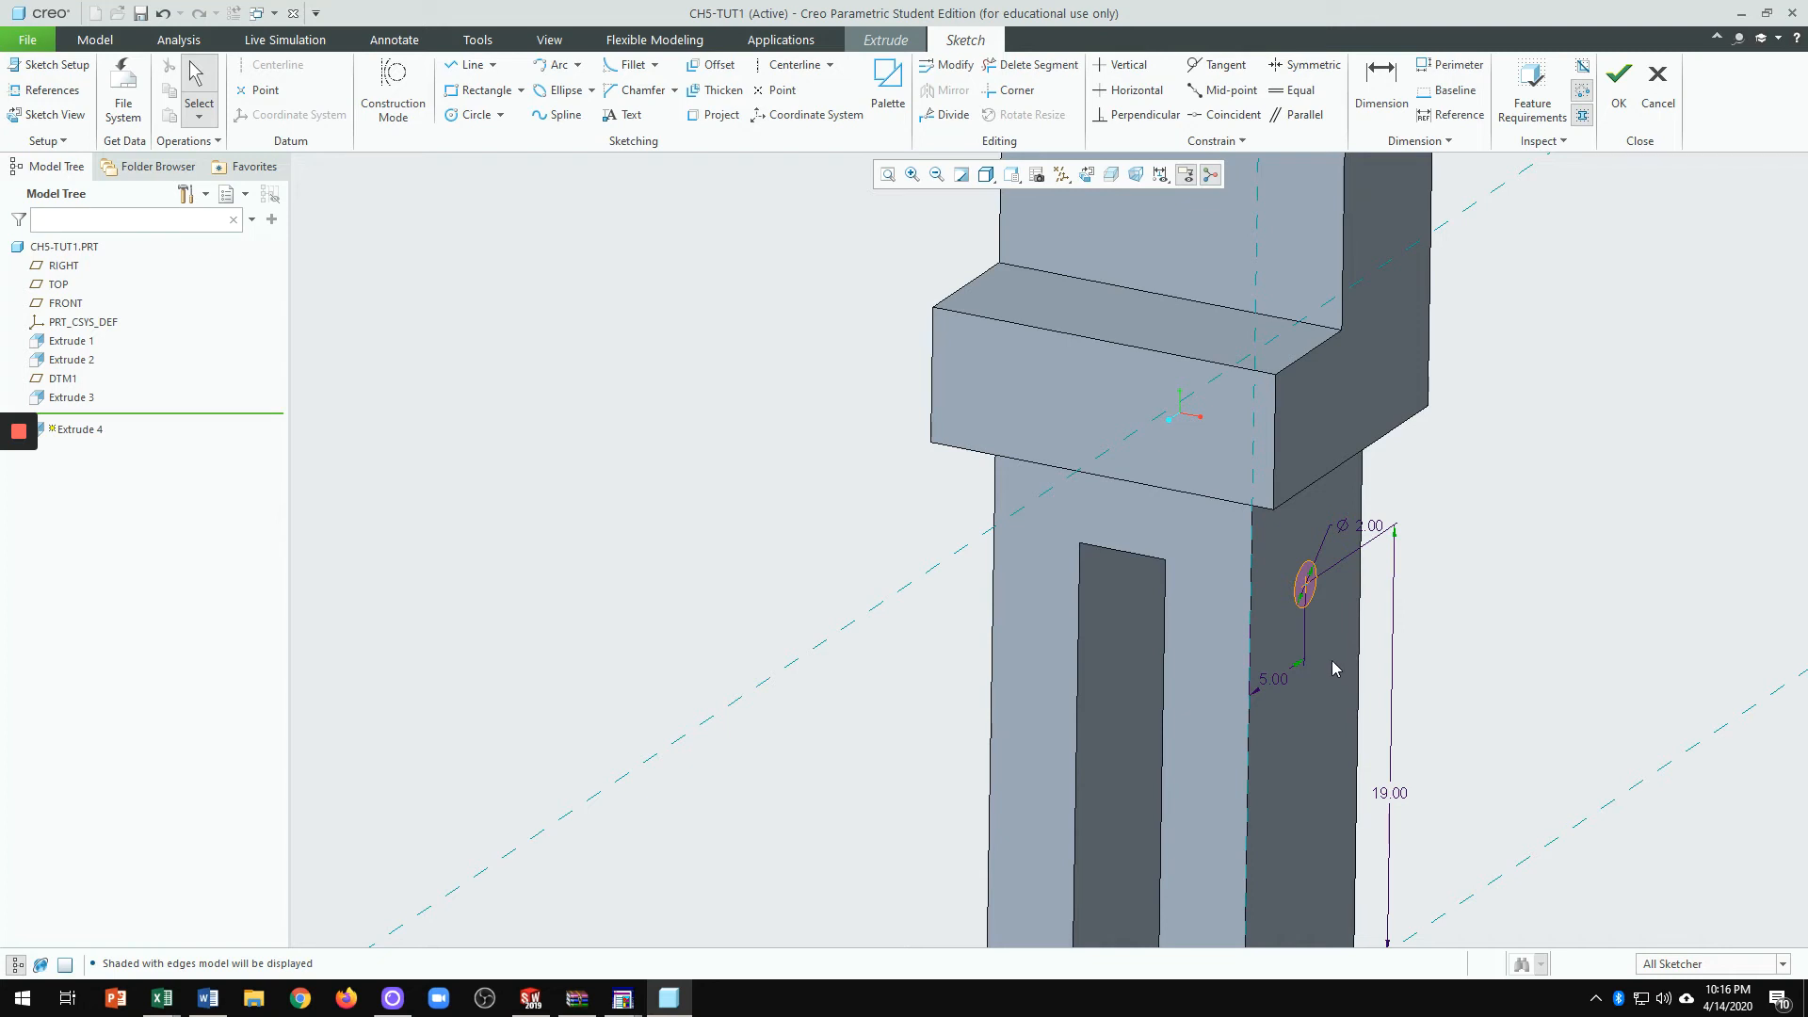
scroll(1307, 646, "up", 1)
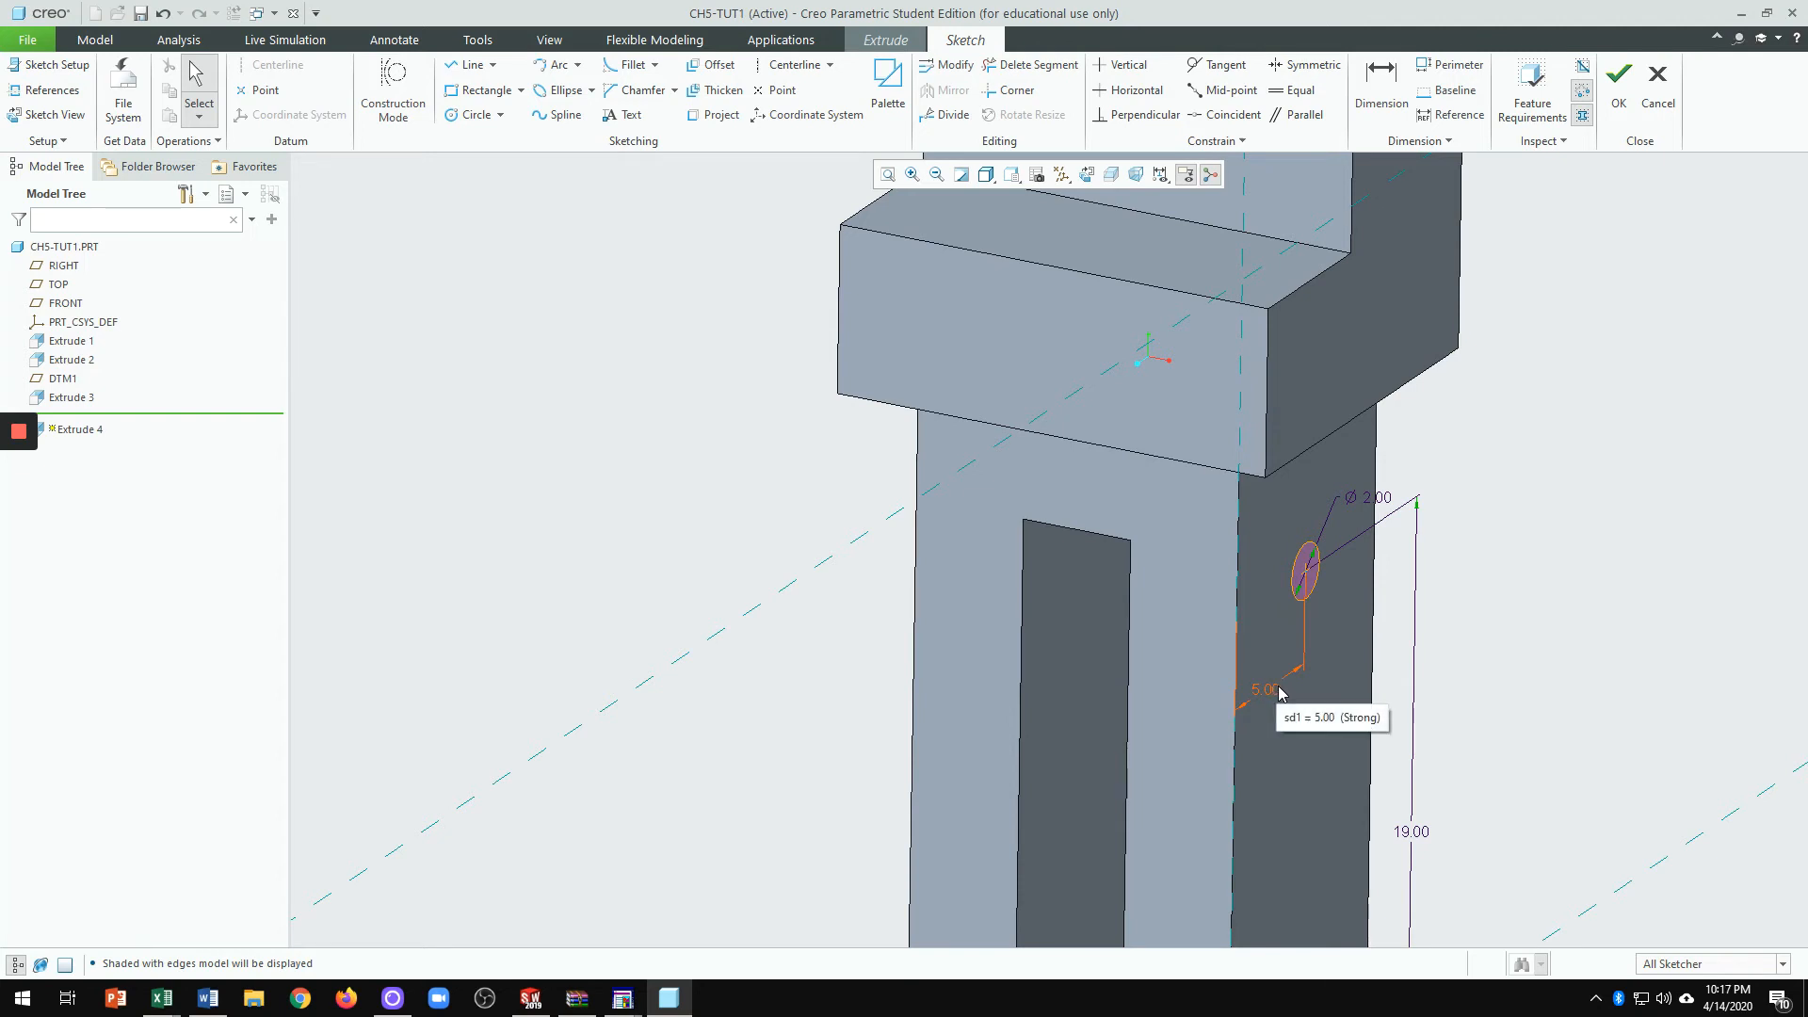
scroll(1304, 711, "down", 2)
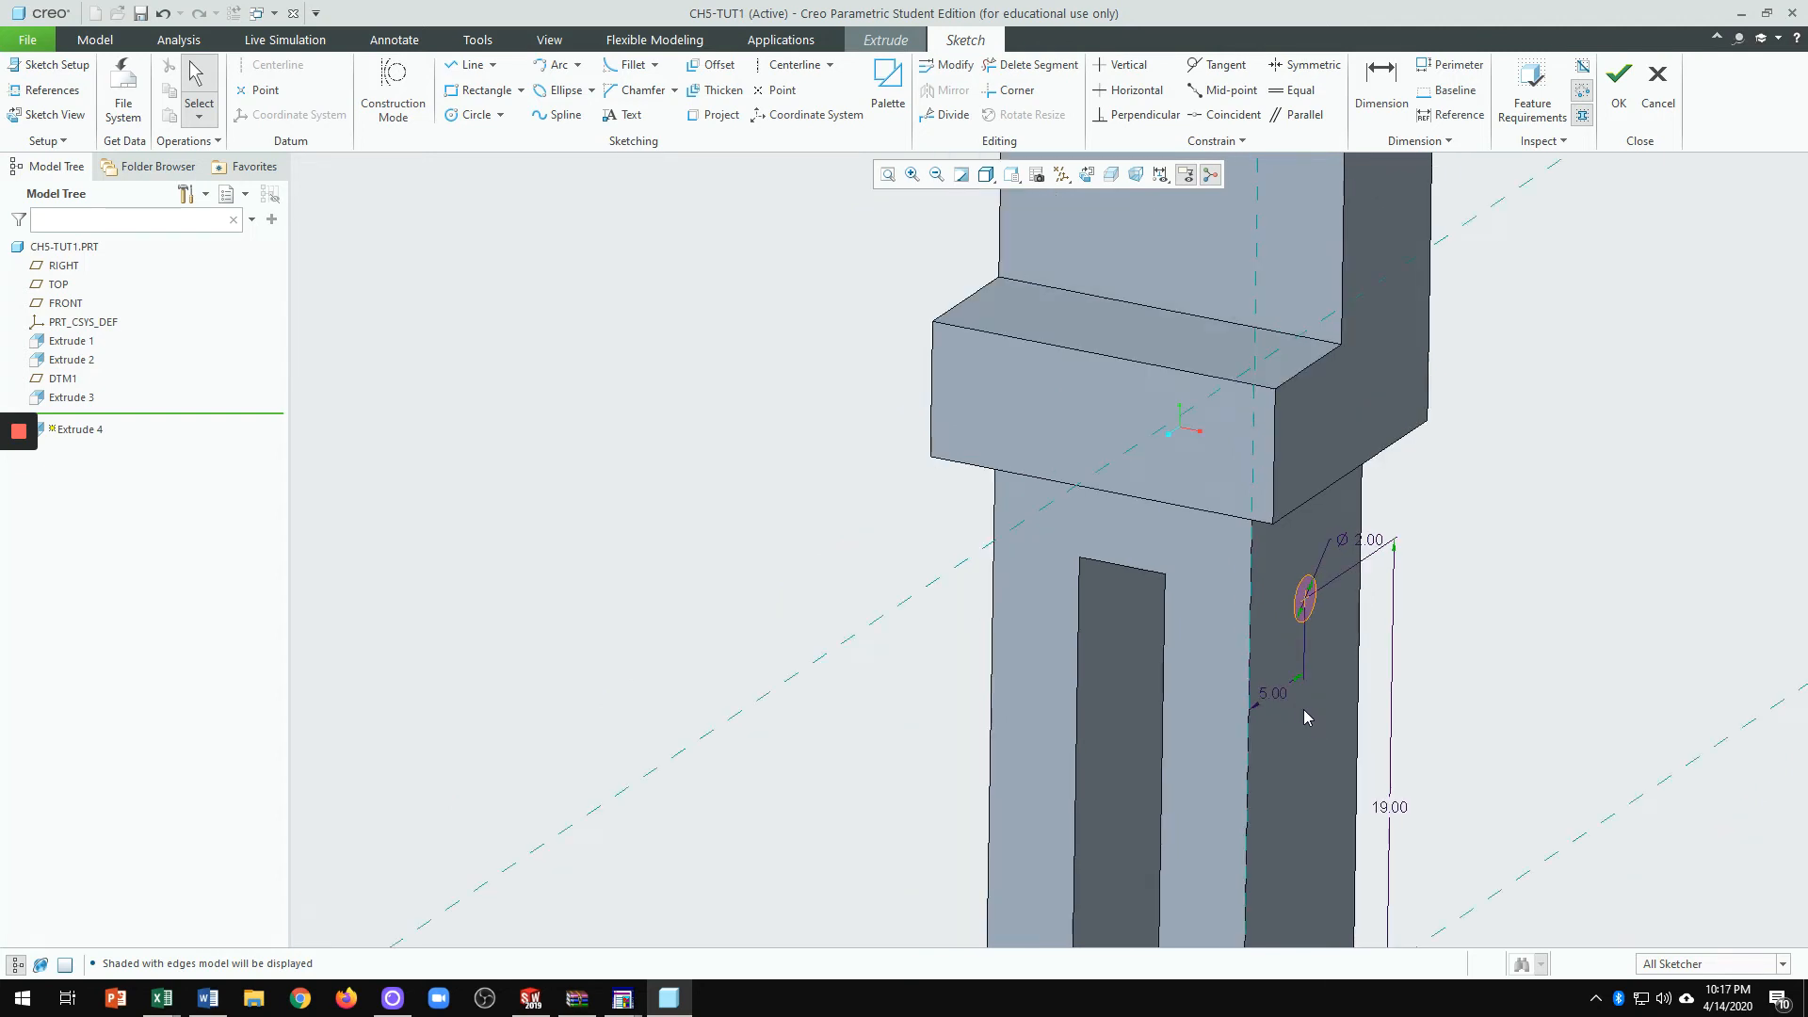
scroll(1314, 706, "down", 2)
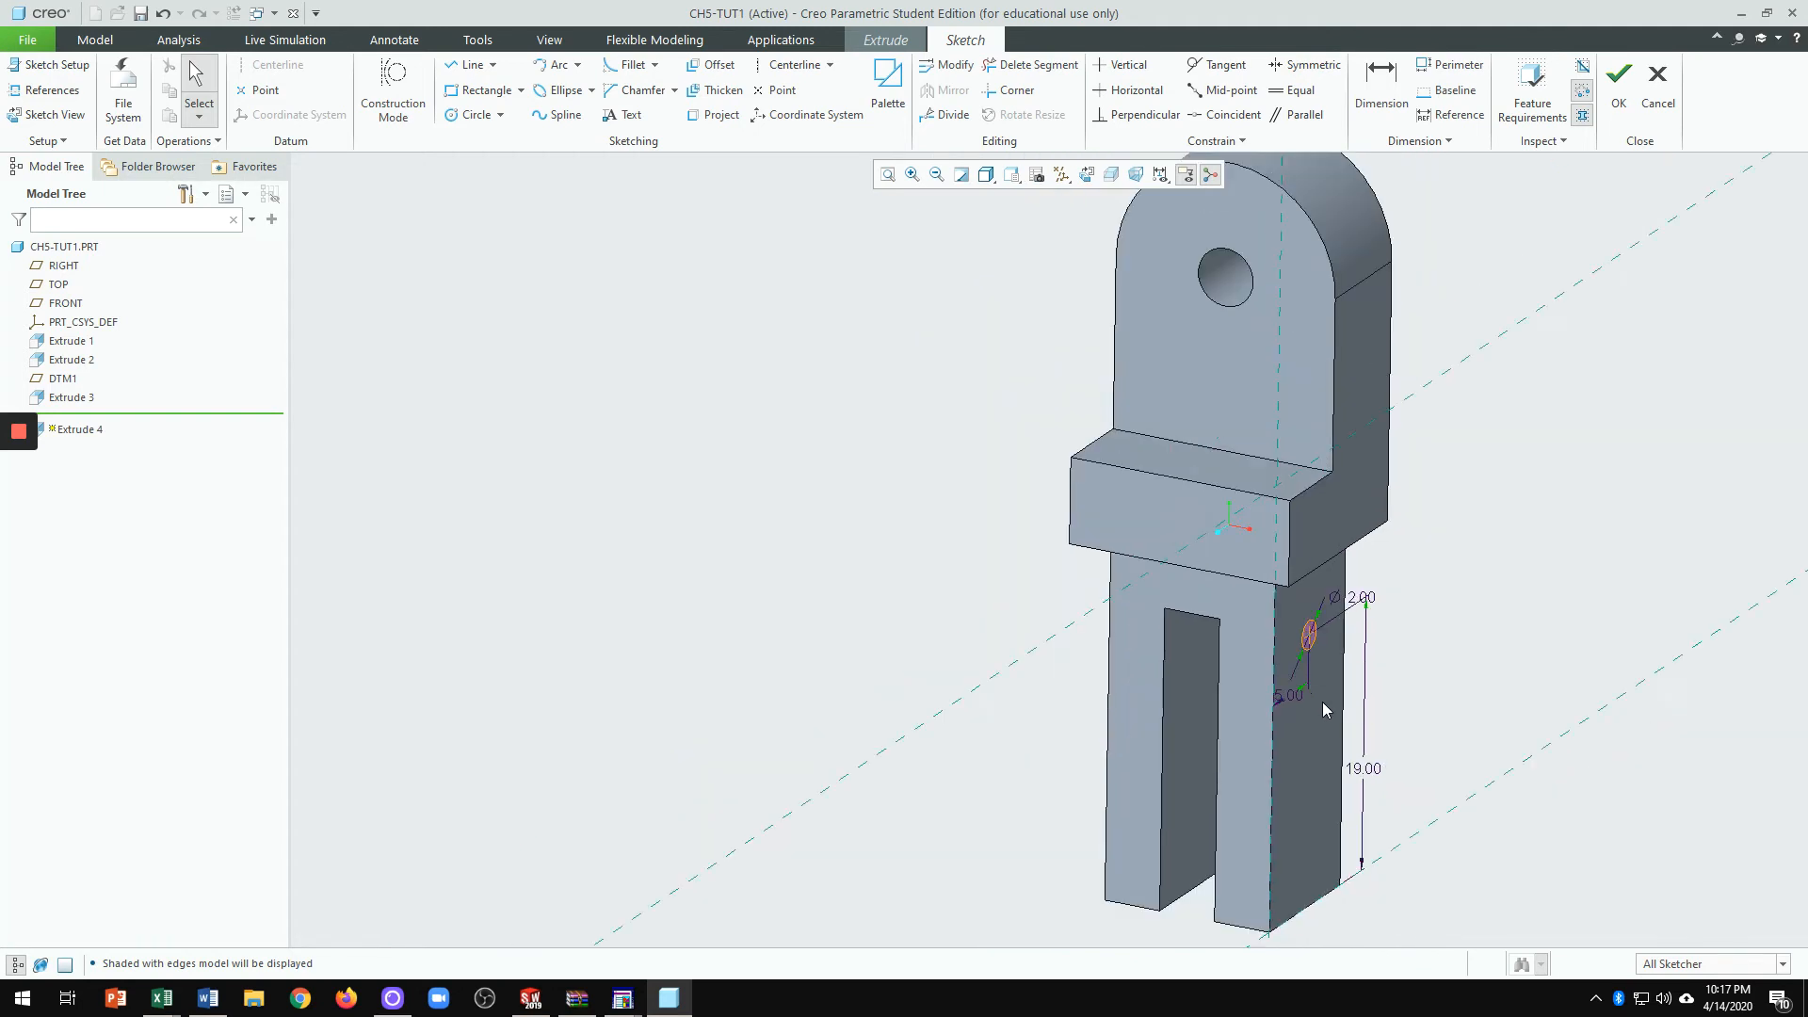
scroll(1329, 715, "up", 2)
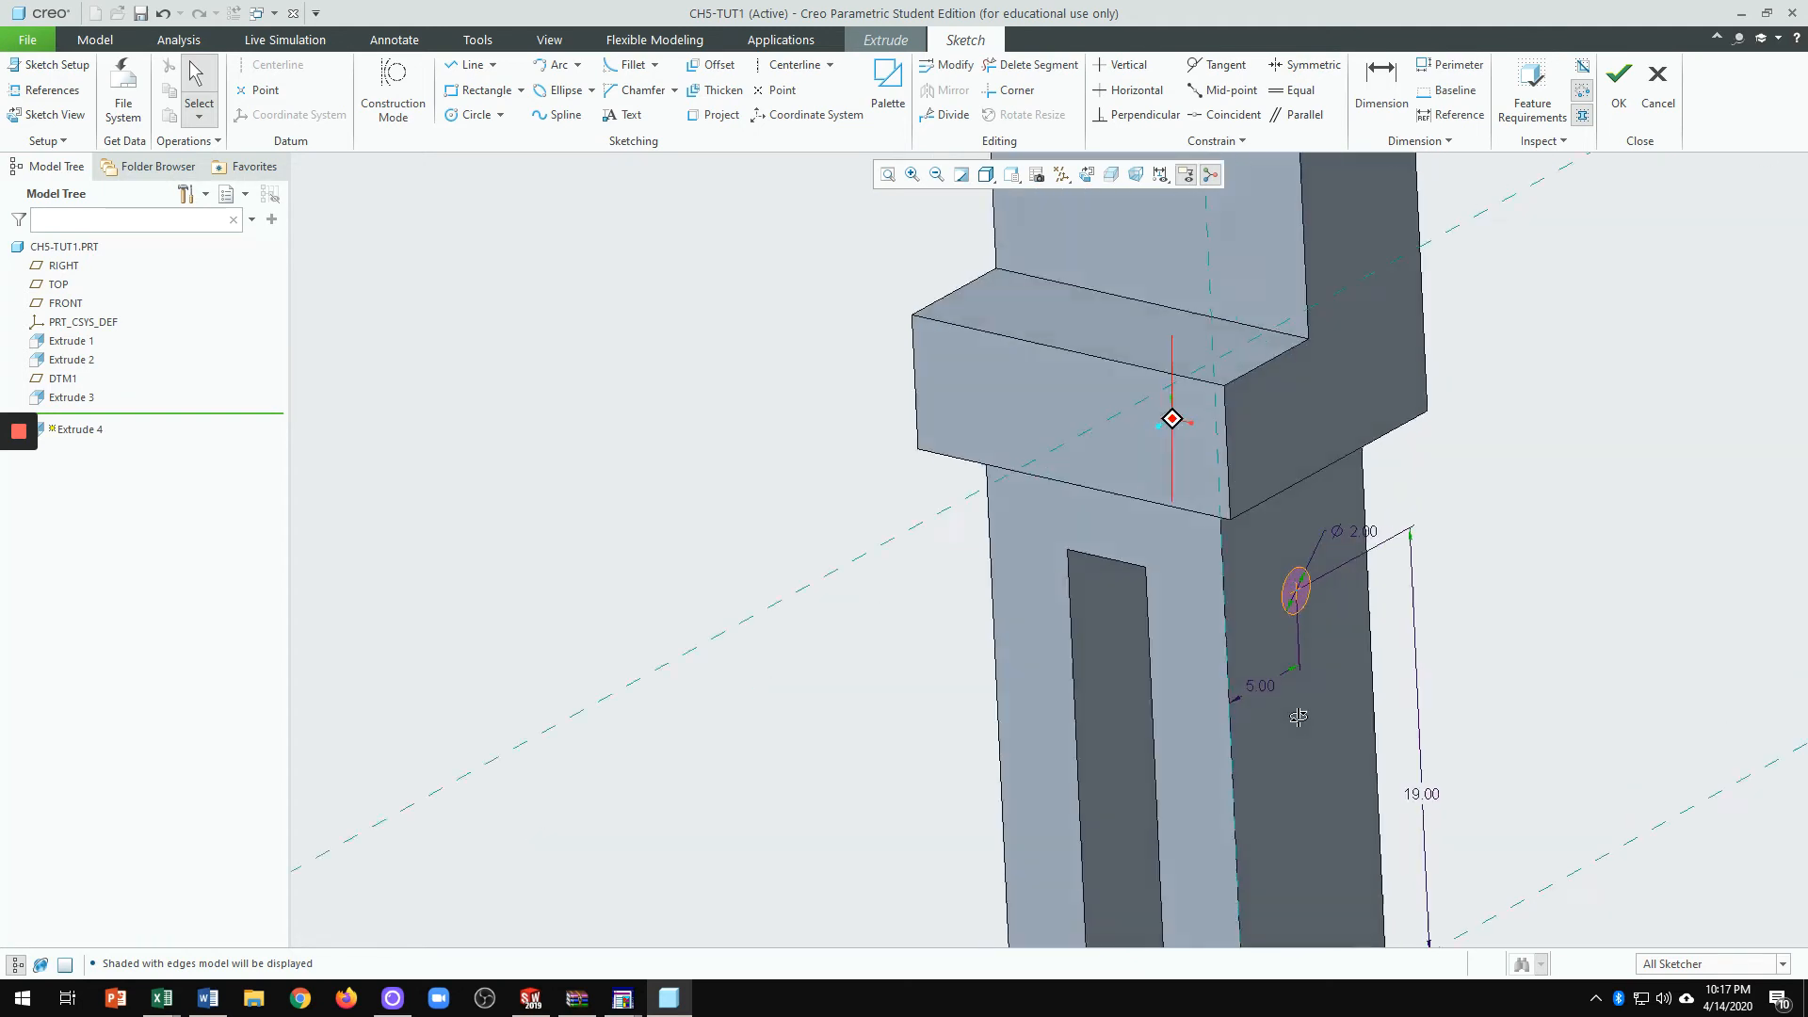
scroll(1316, 714, "up", 2)
scroll(1309, 603, "up", 2)
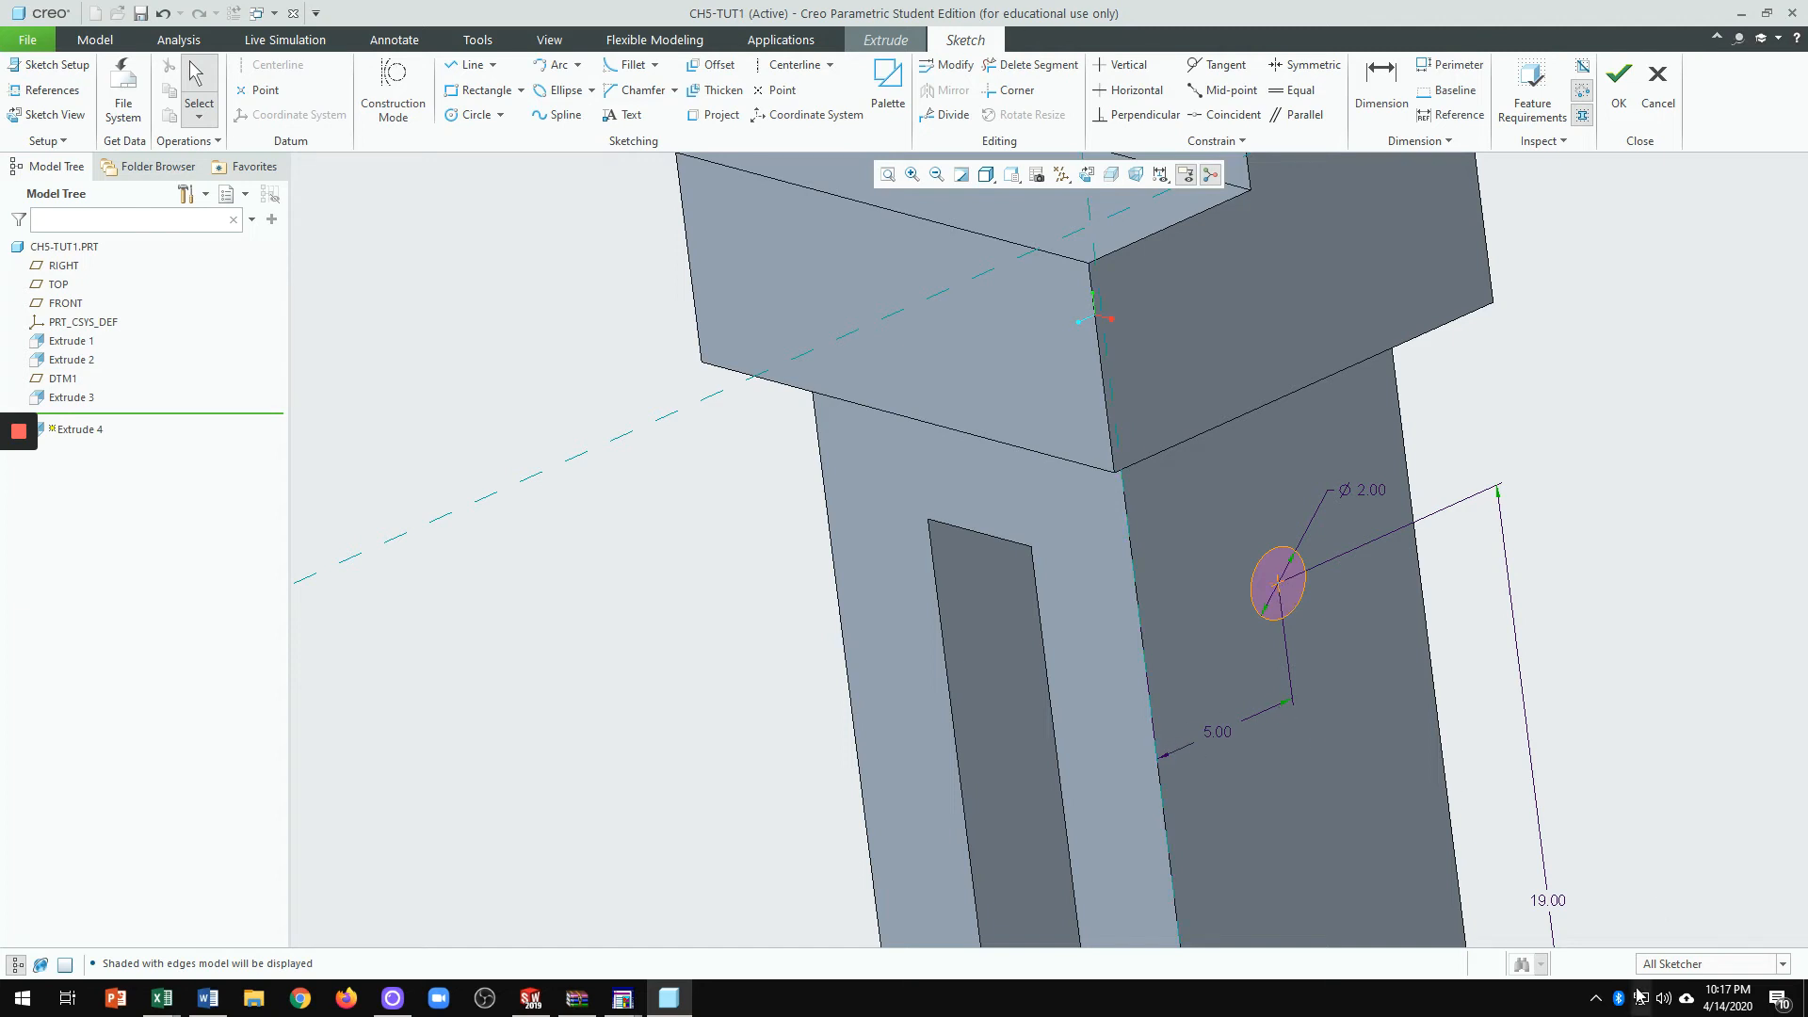
scroll(1450, 650, "down", 3)
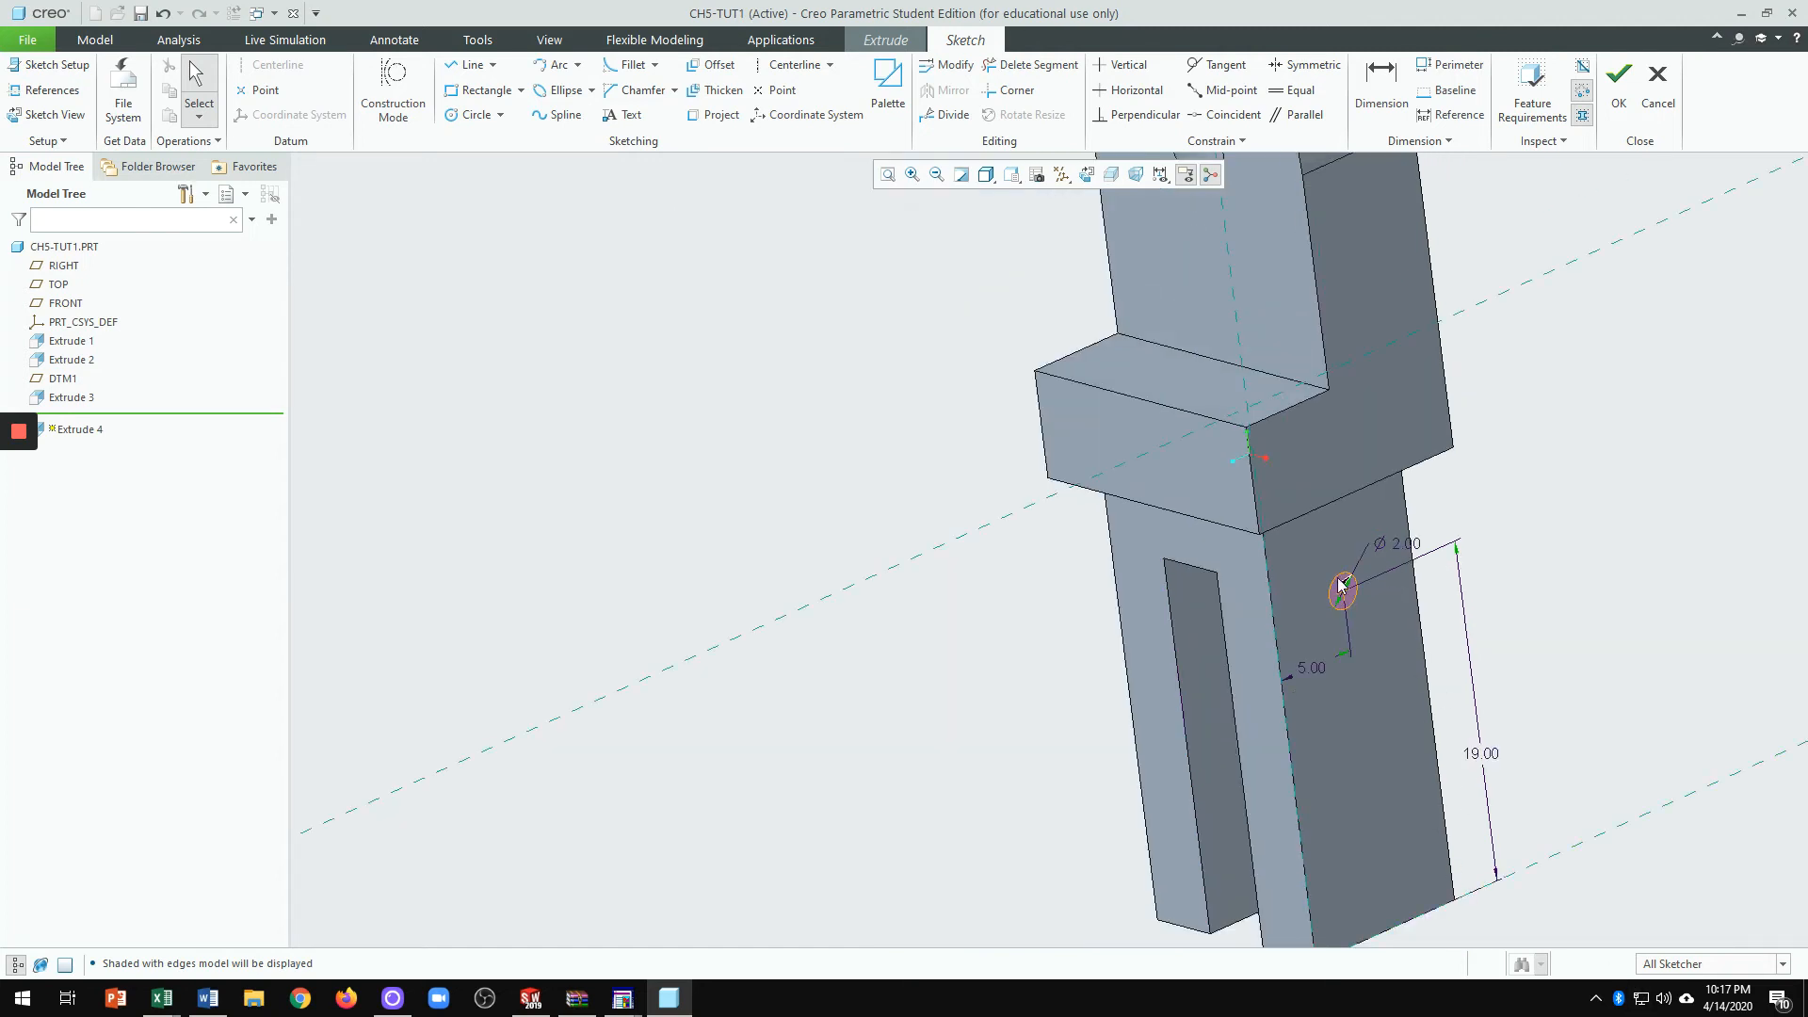
scroll(1347, 602, "up", 3)
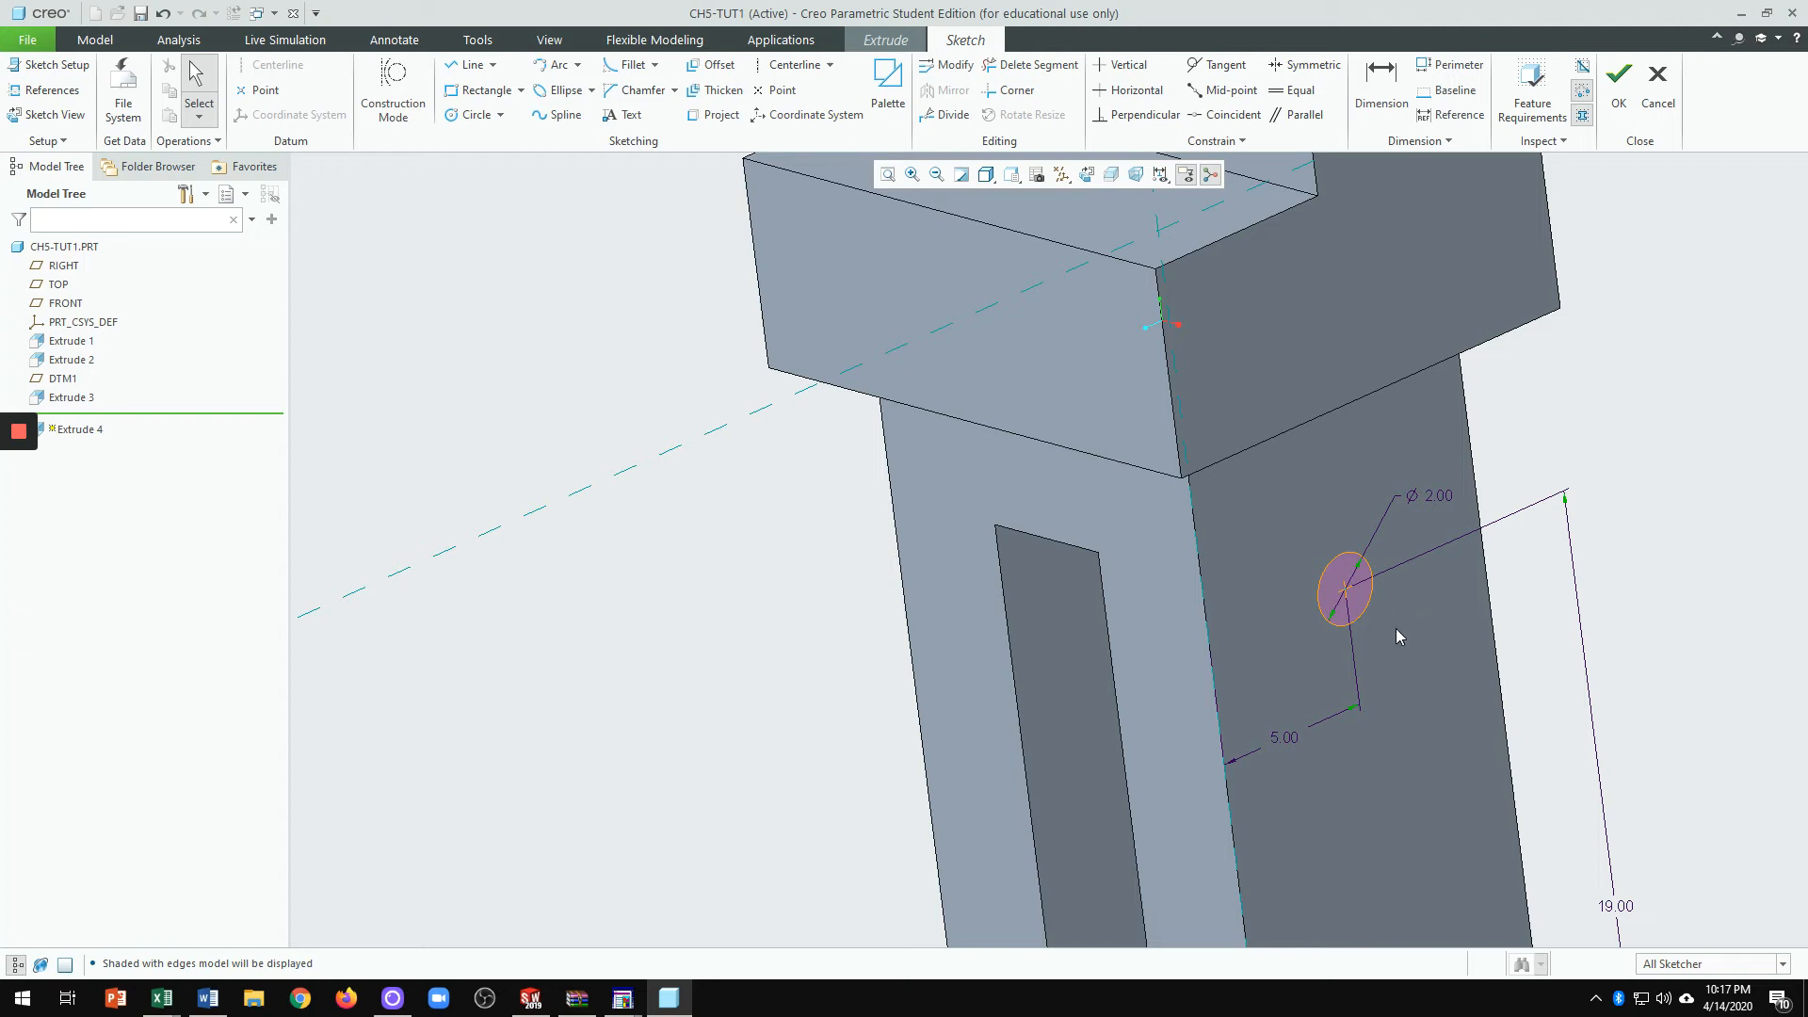
middle_click_drag(1325, 665, 1296, 670)
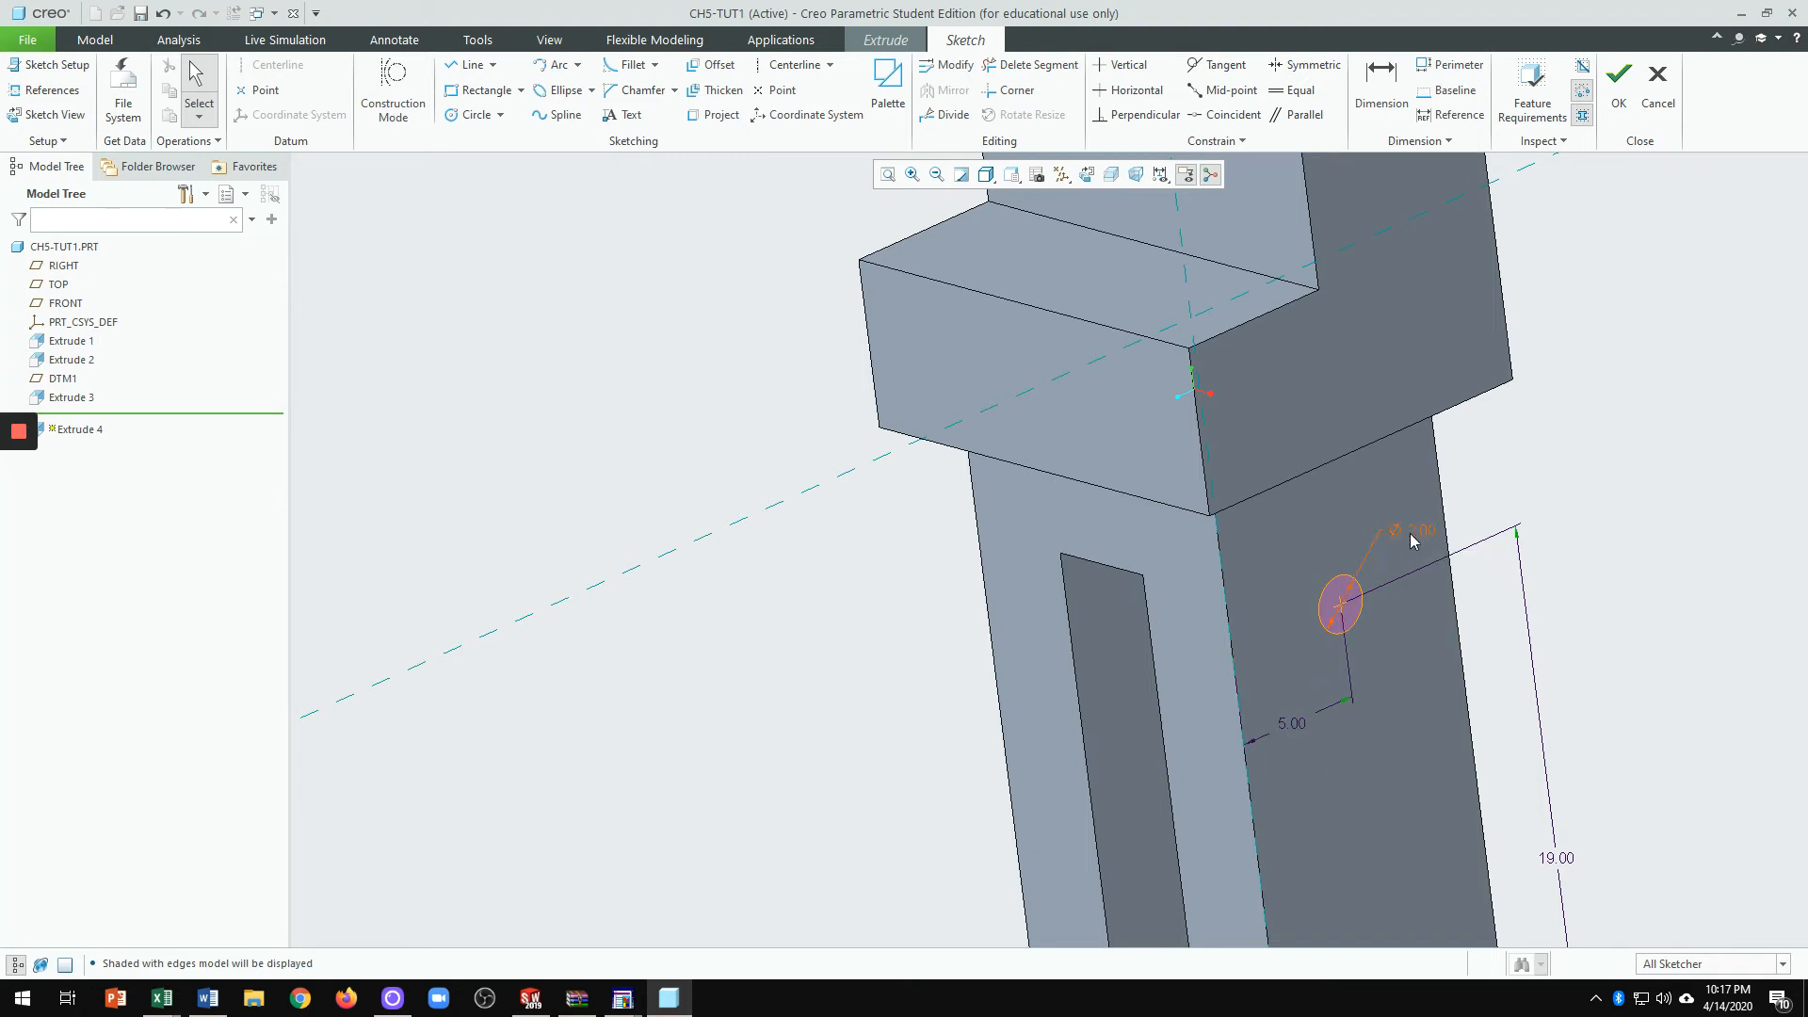
scroll(1354, 663, "up", 1)
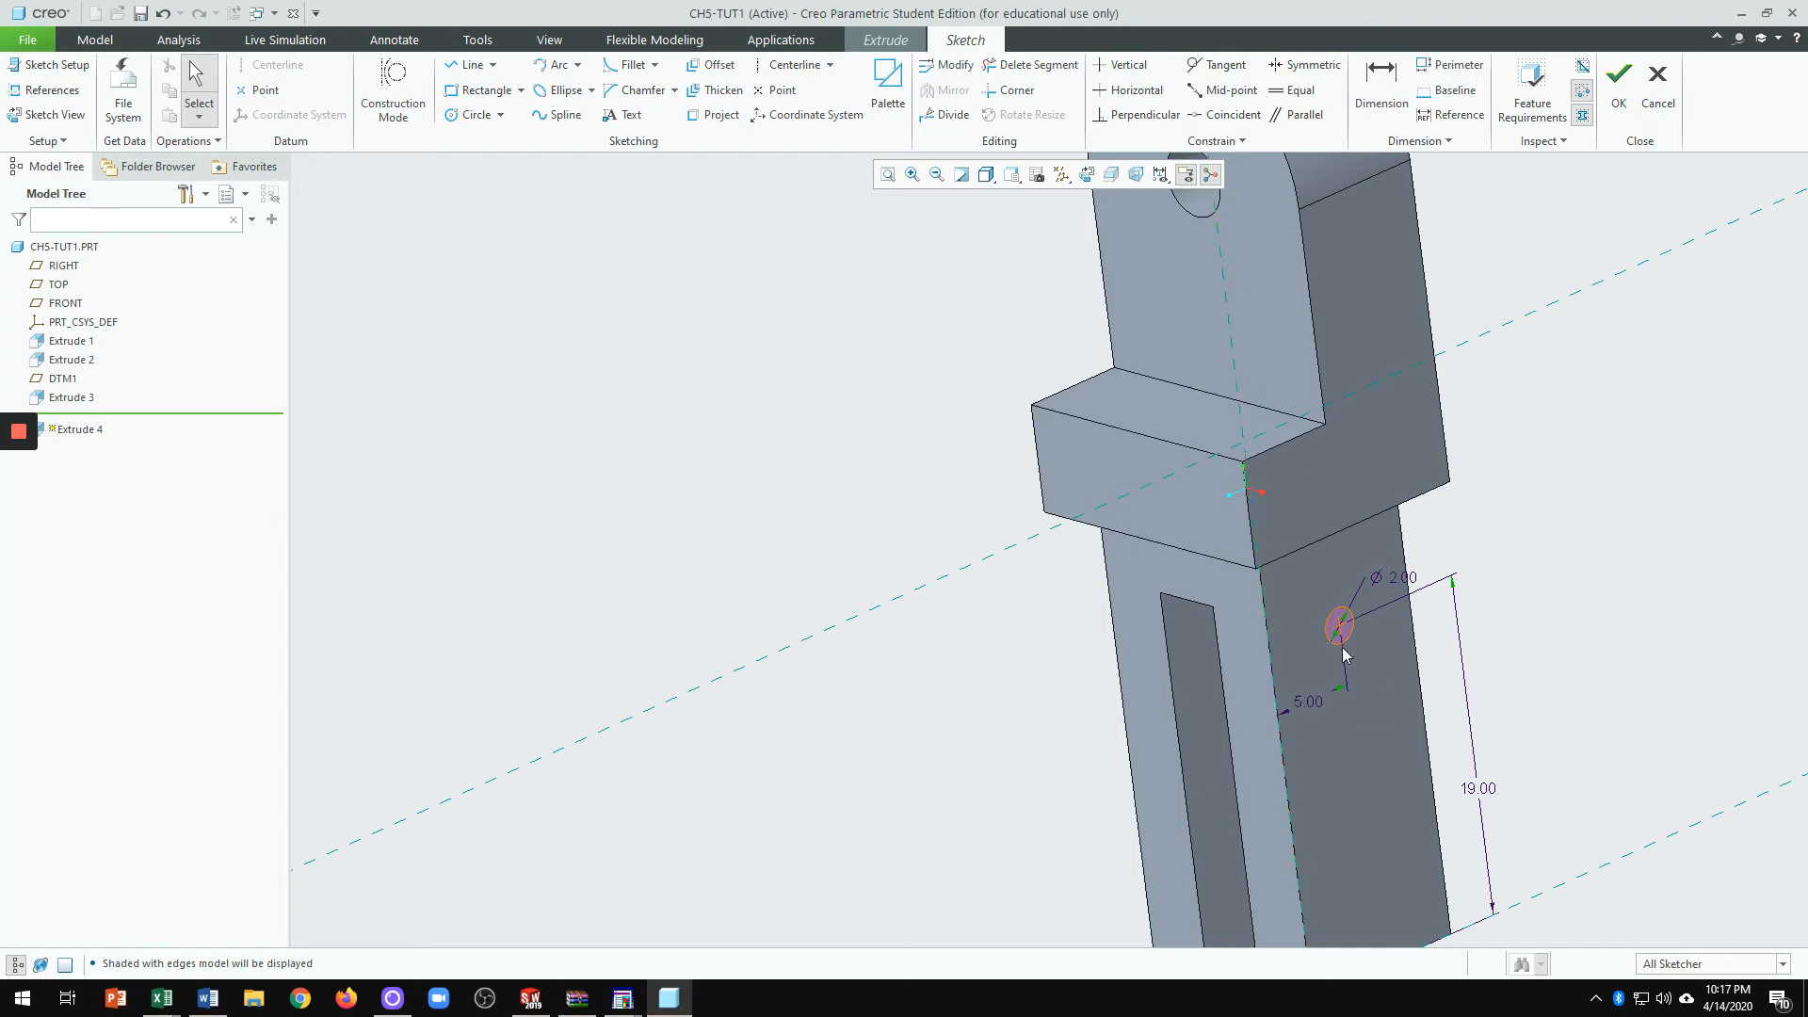
middle_click_drag(1315, 712, 1301, 607)
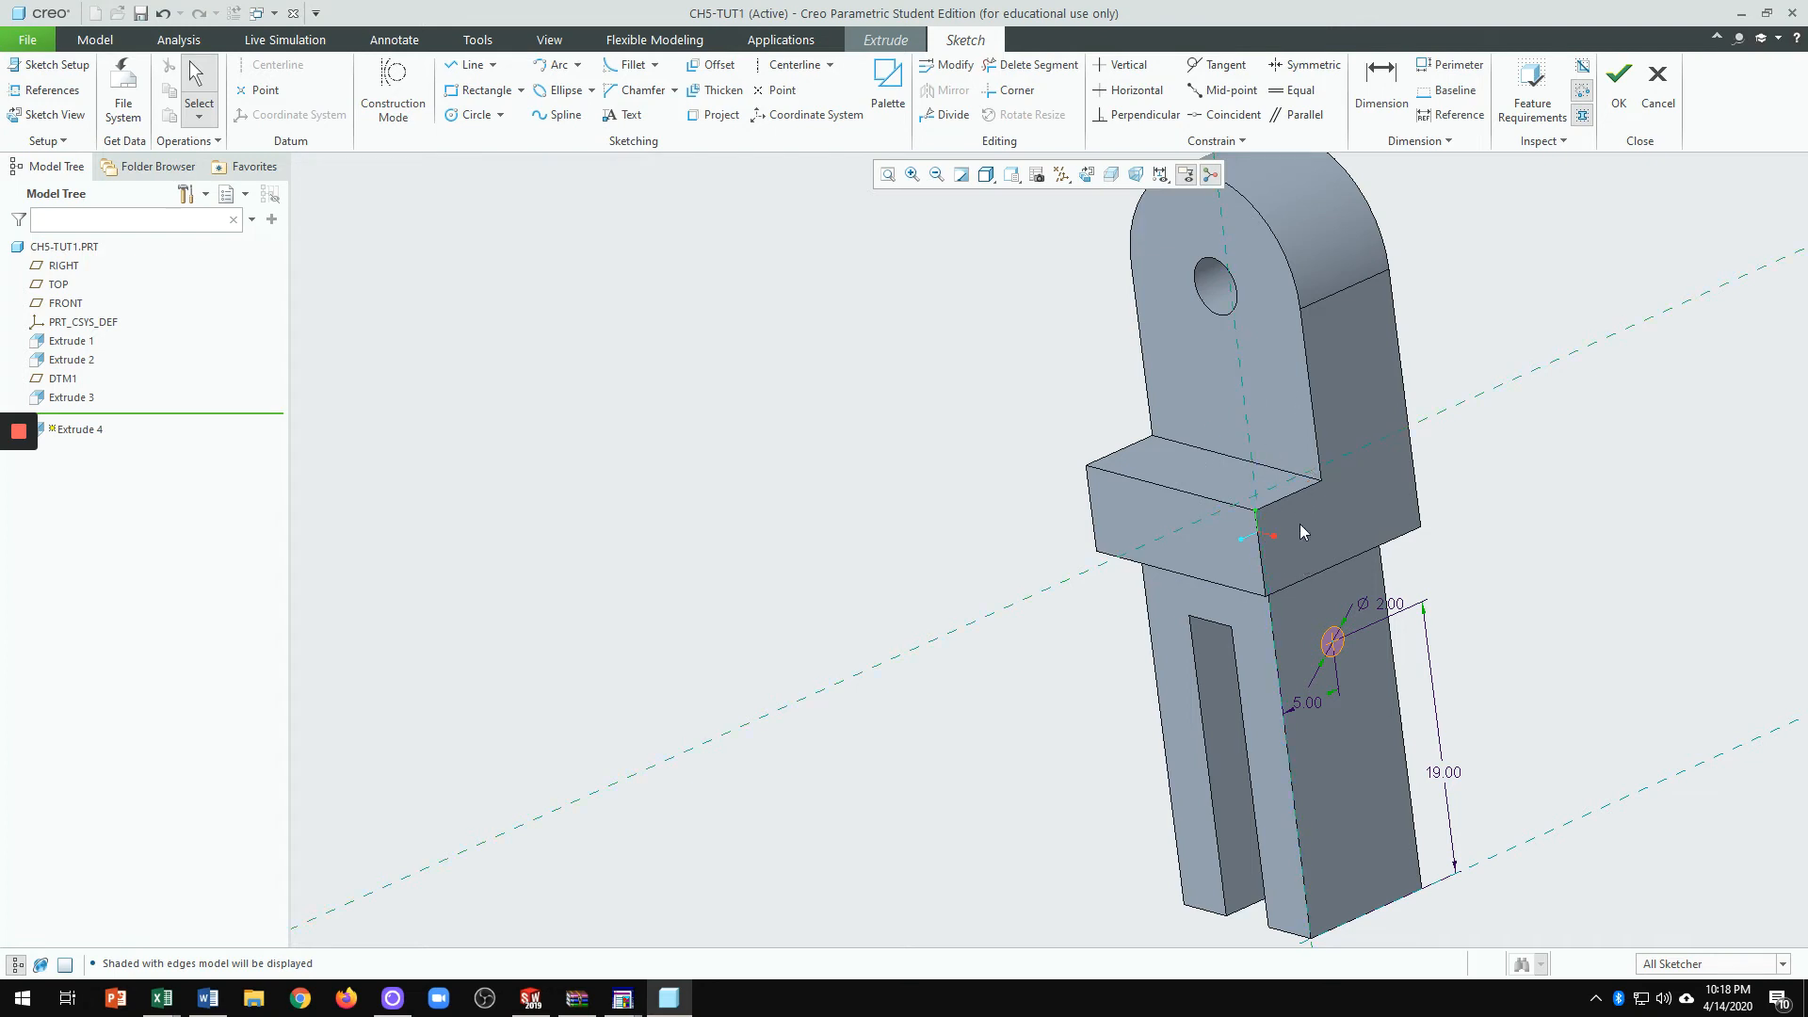
Step: Orbit to inspect the Ø2.00 circle sketch, then accept it to return to the extrude preview
scroll(1304, 537, "up", 1)
scroll(1277, 570, "down", 2)
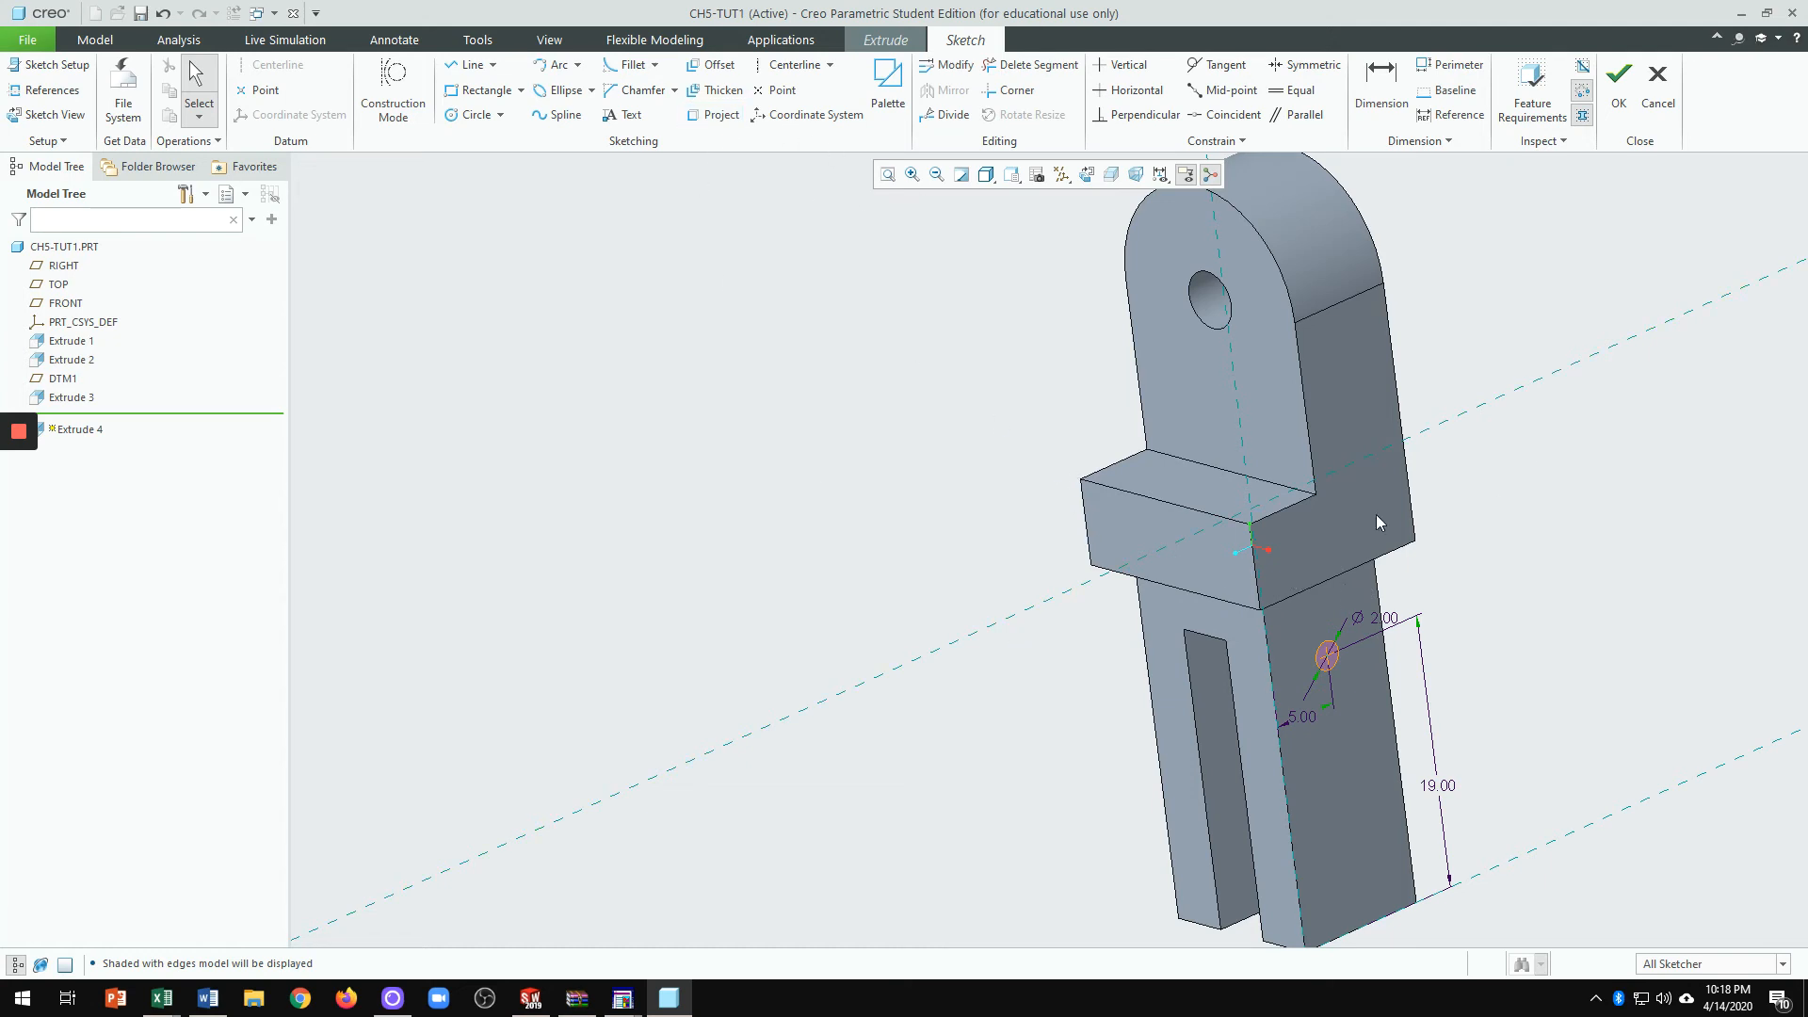
mouse_move(1009, 618)
middle_mouse_down()
mouse_move(1033, 565)
mouse_move(1029, 605)
middle_mouse_up()
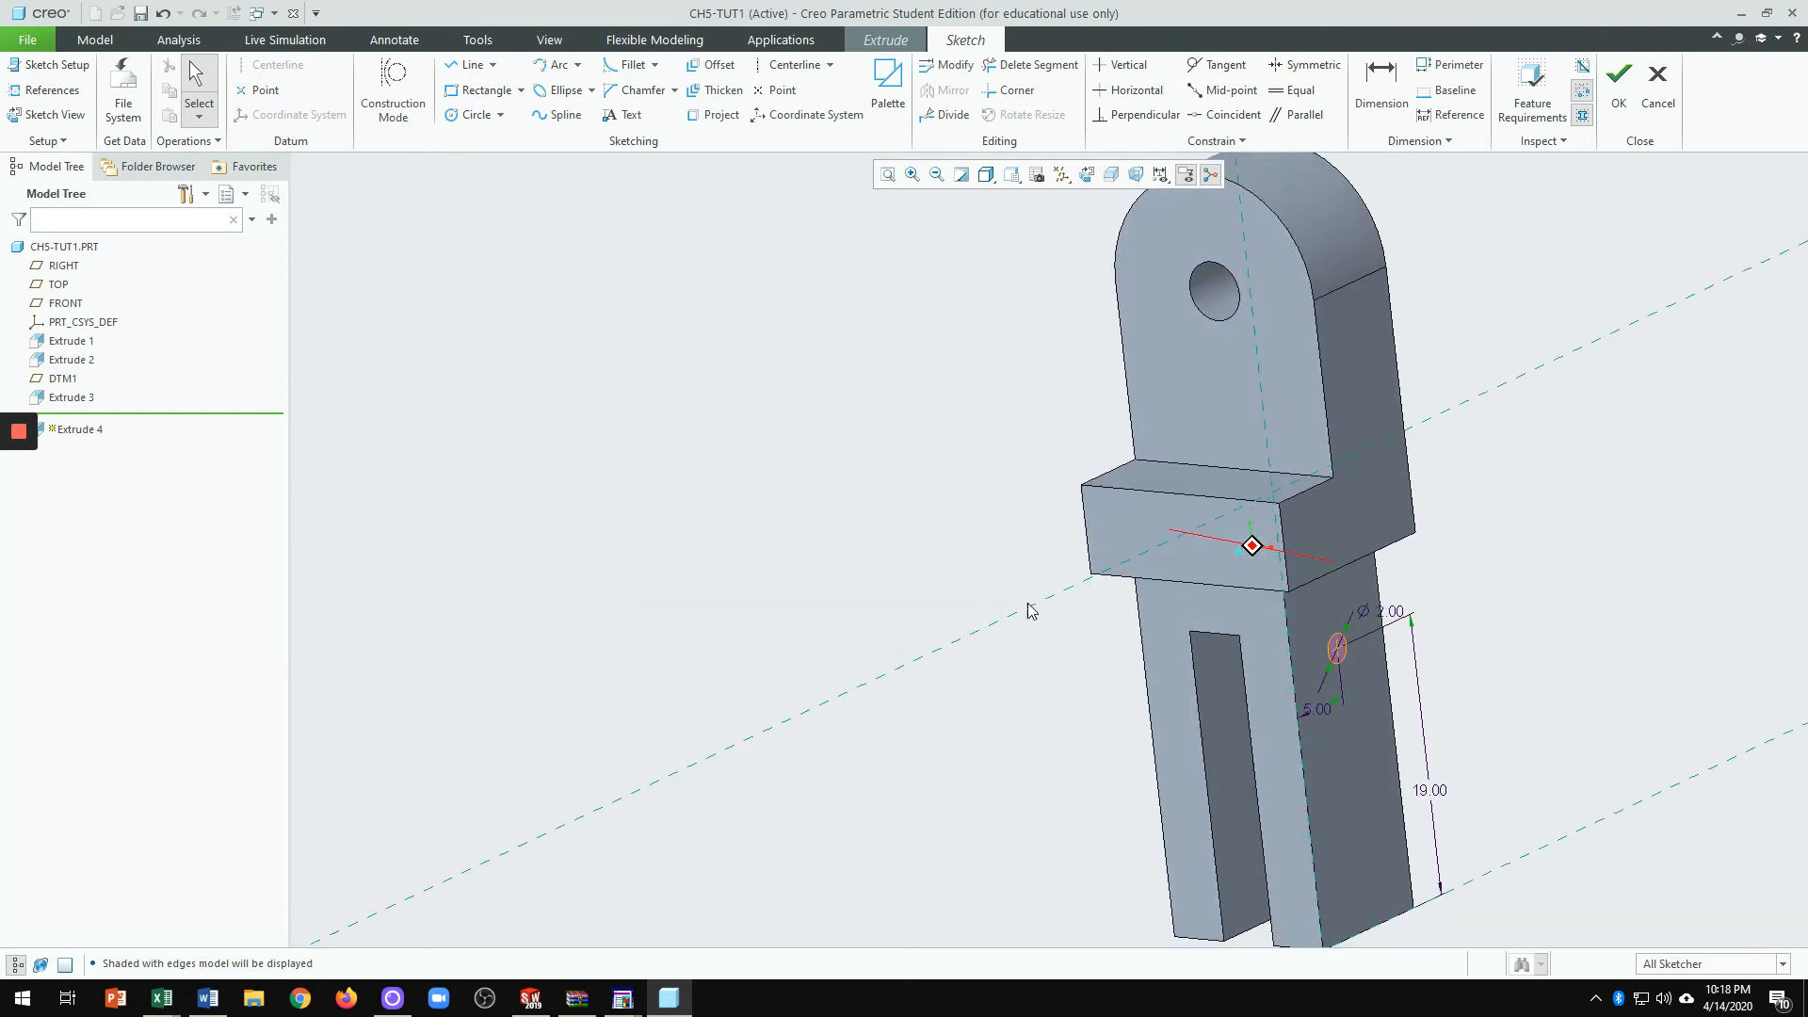
middle_click_drag(1453, 430, 1309, 699)
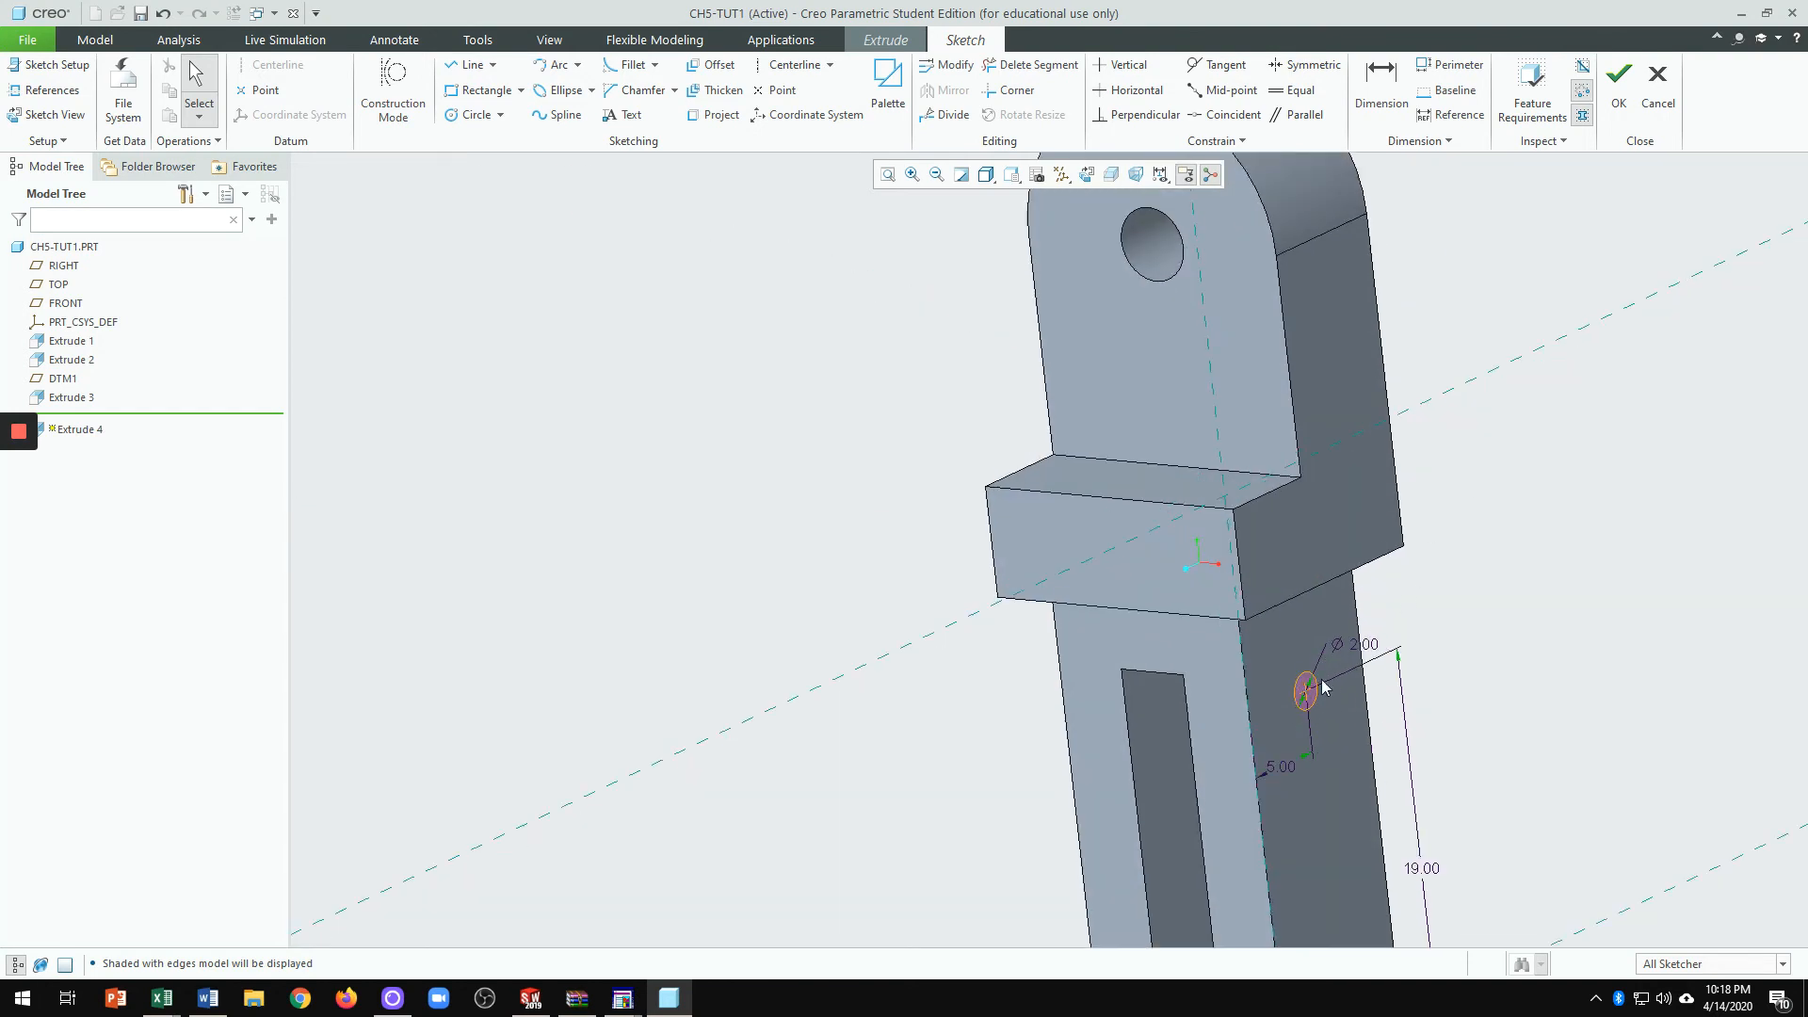
left_click(1627, 87)
Step: Toggle Remove Material on and off and drag the extrusion depth through 2.34, 9.38 and 14.25
scroll(1601, 565, "down", 3)
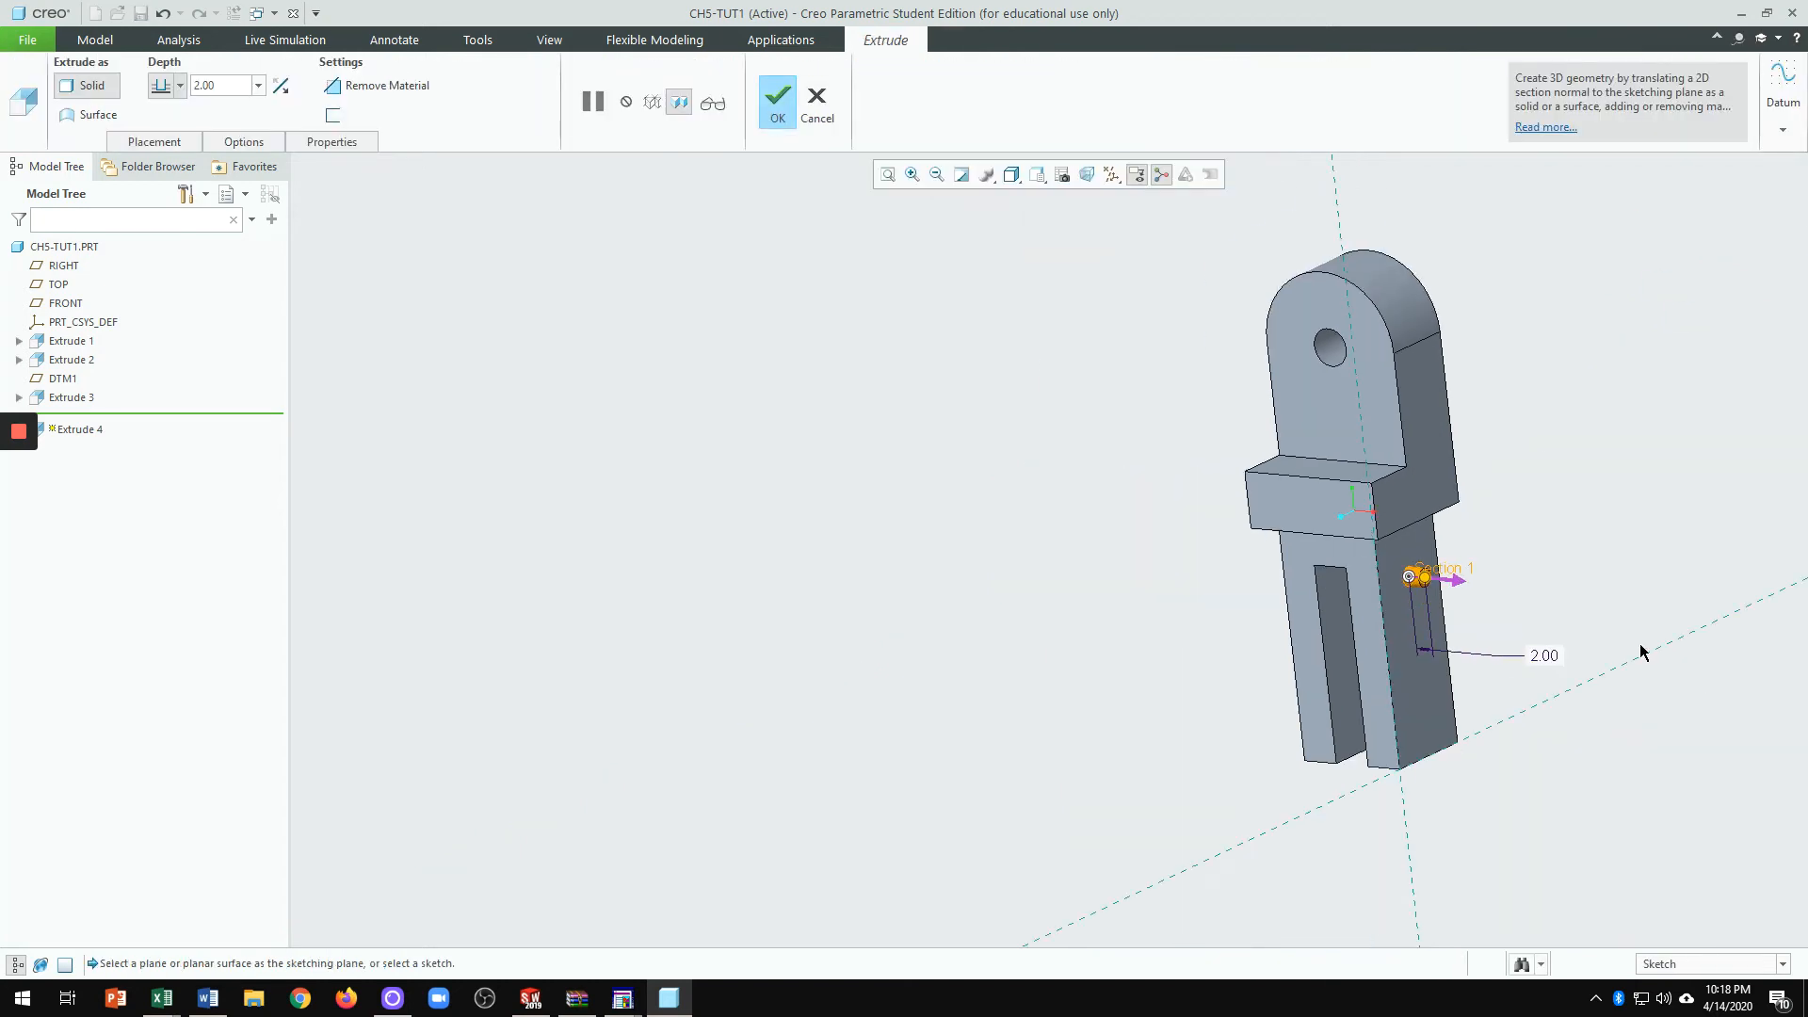
scroll(1525, 612, "up", 2)
scroll(1450, 591, "up", 3)
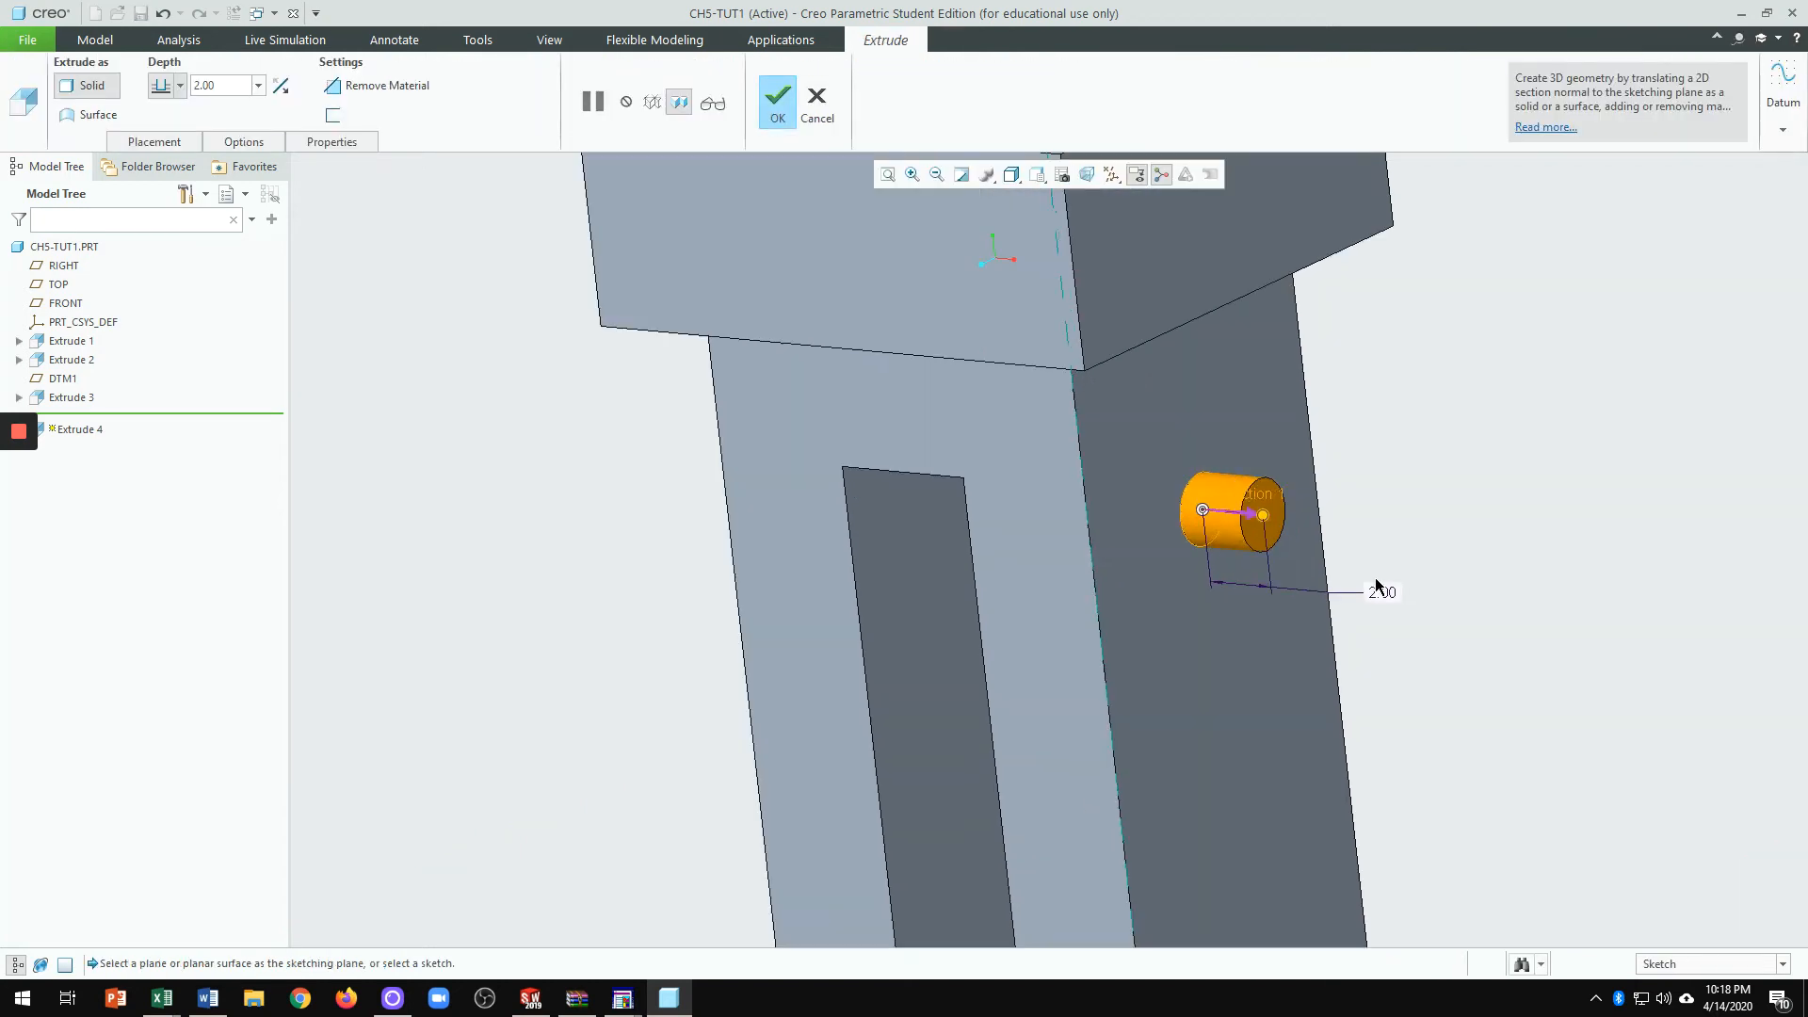
left_click(1251, 513)
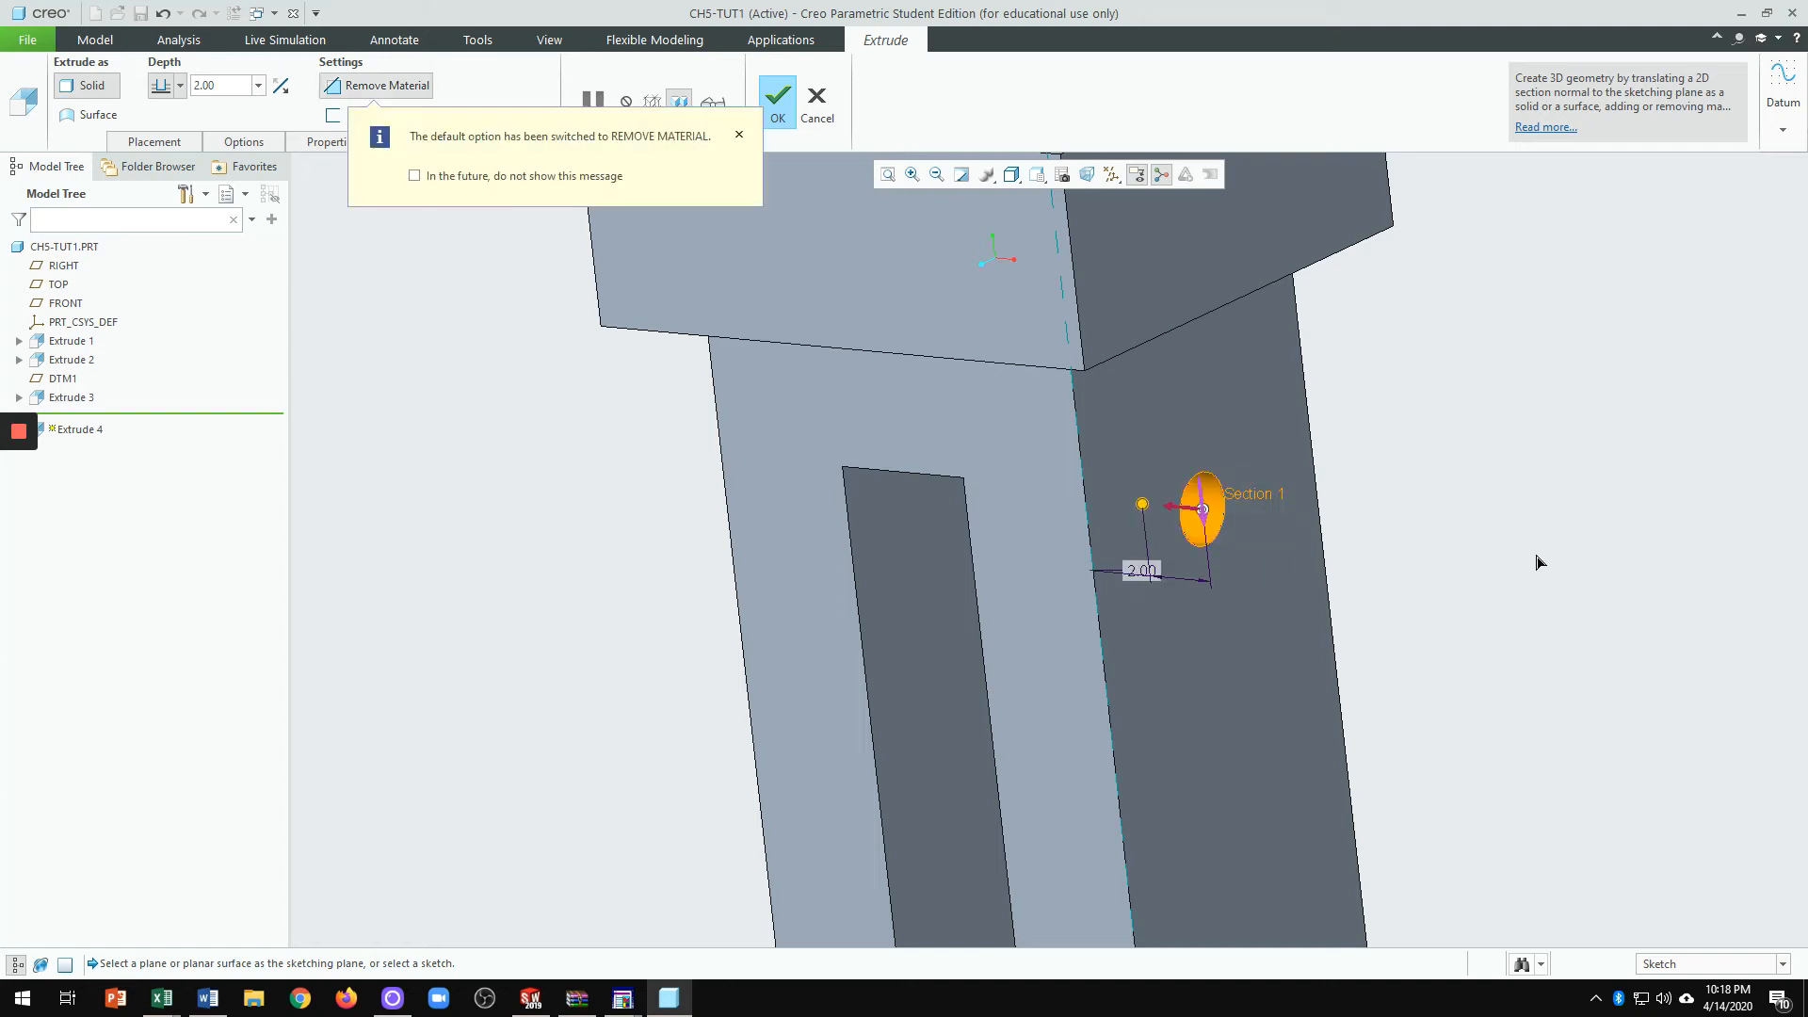
left_click(739, 134)
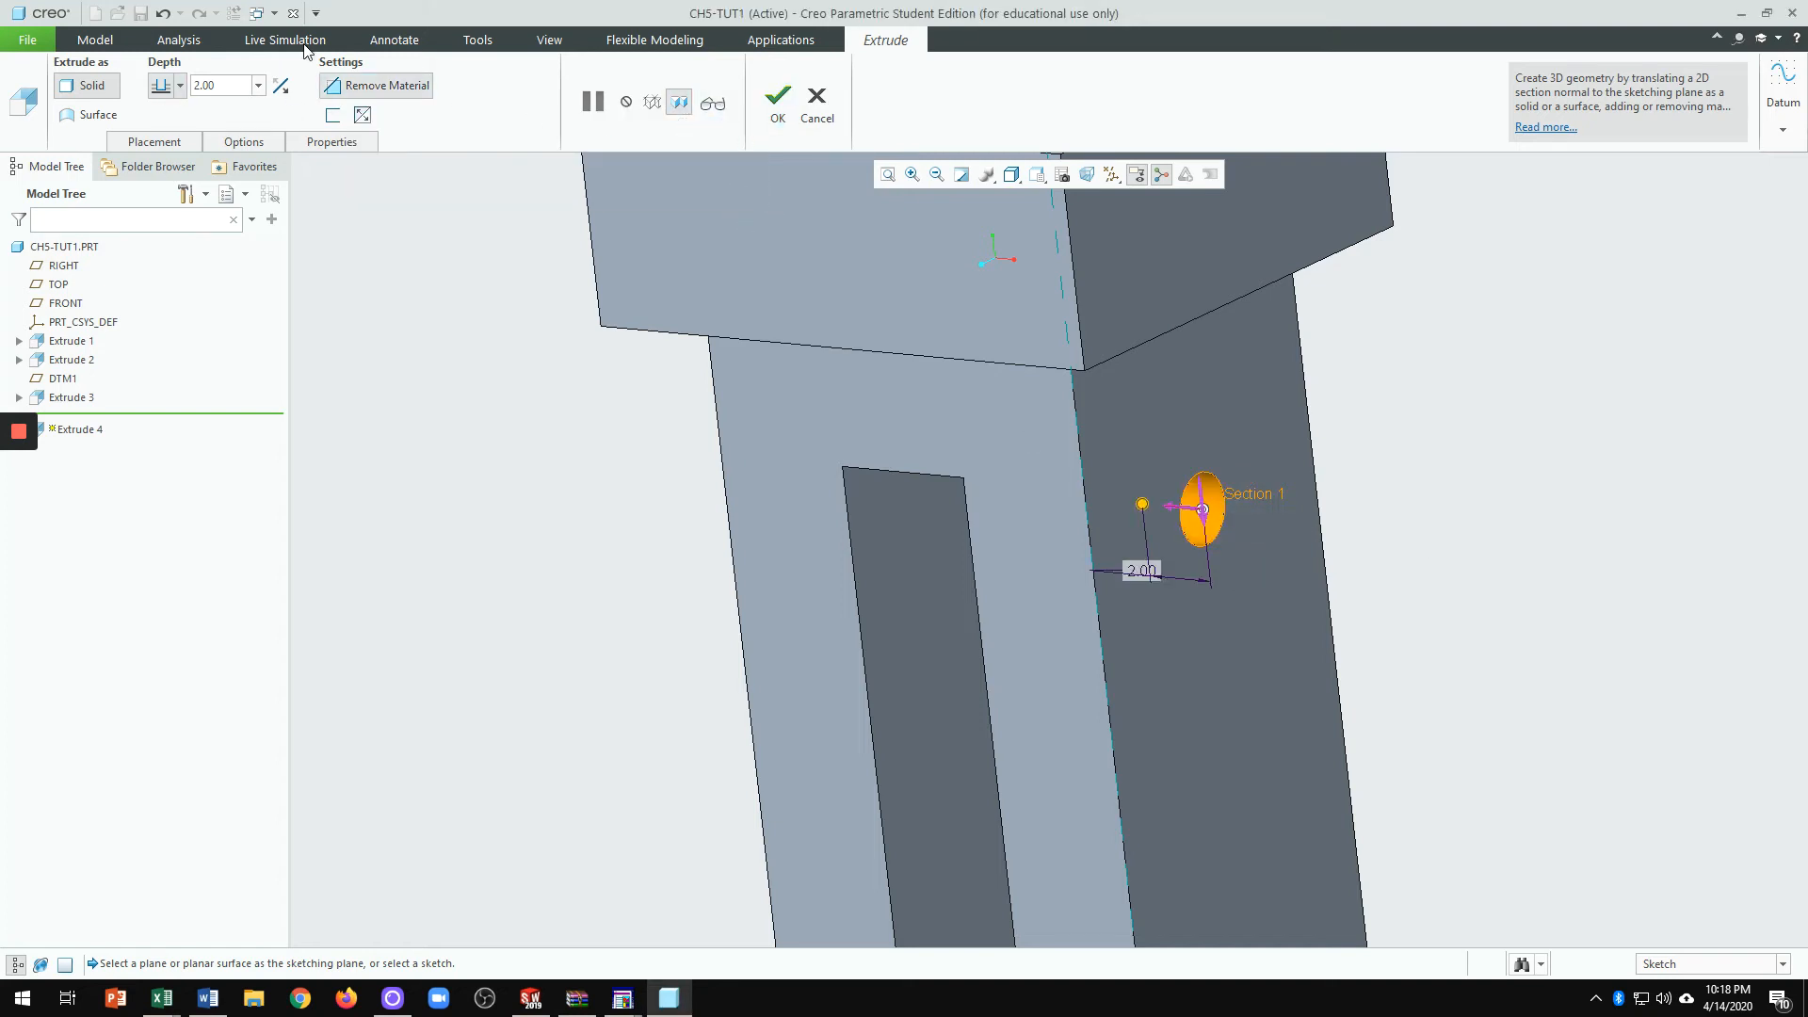
left_click(164, 13)
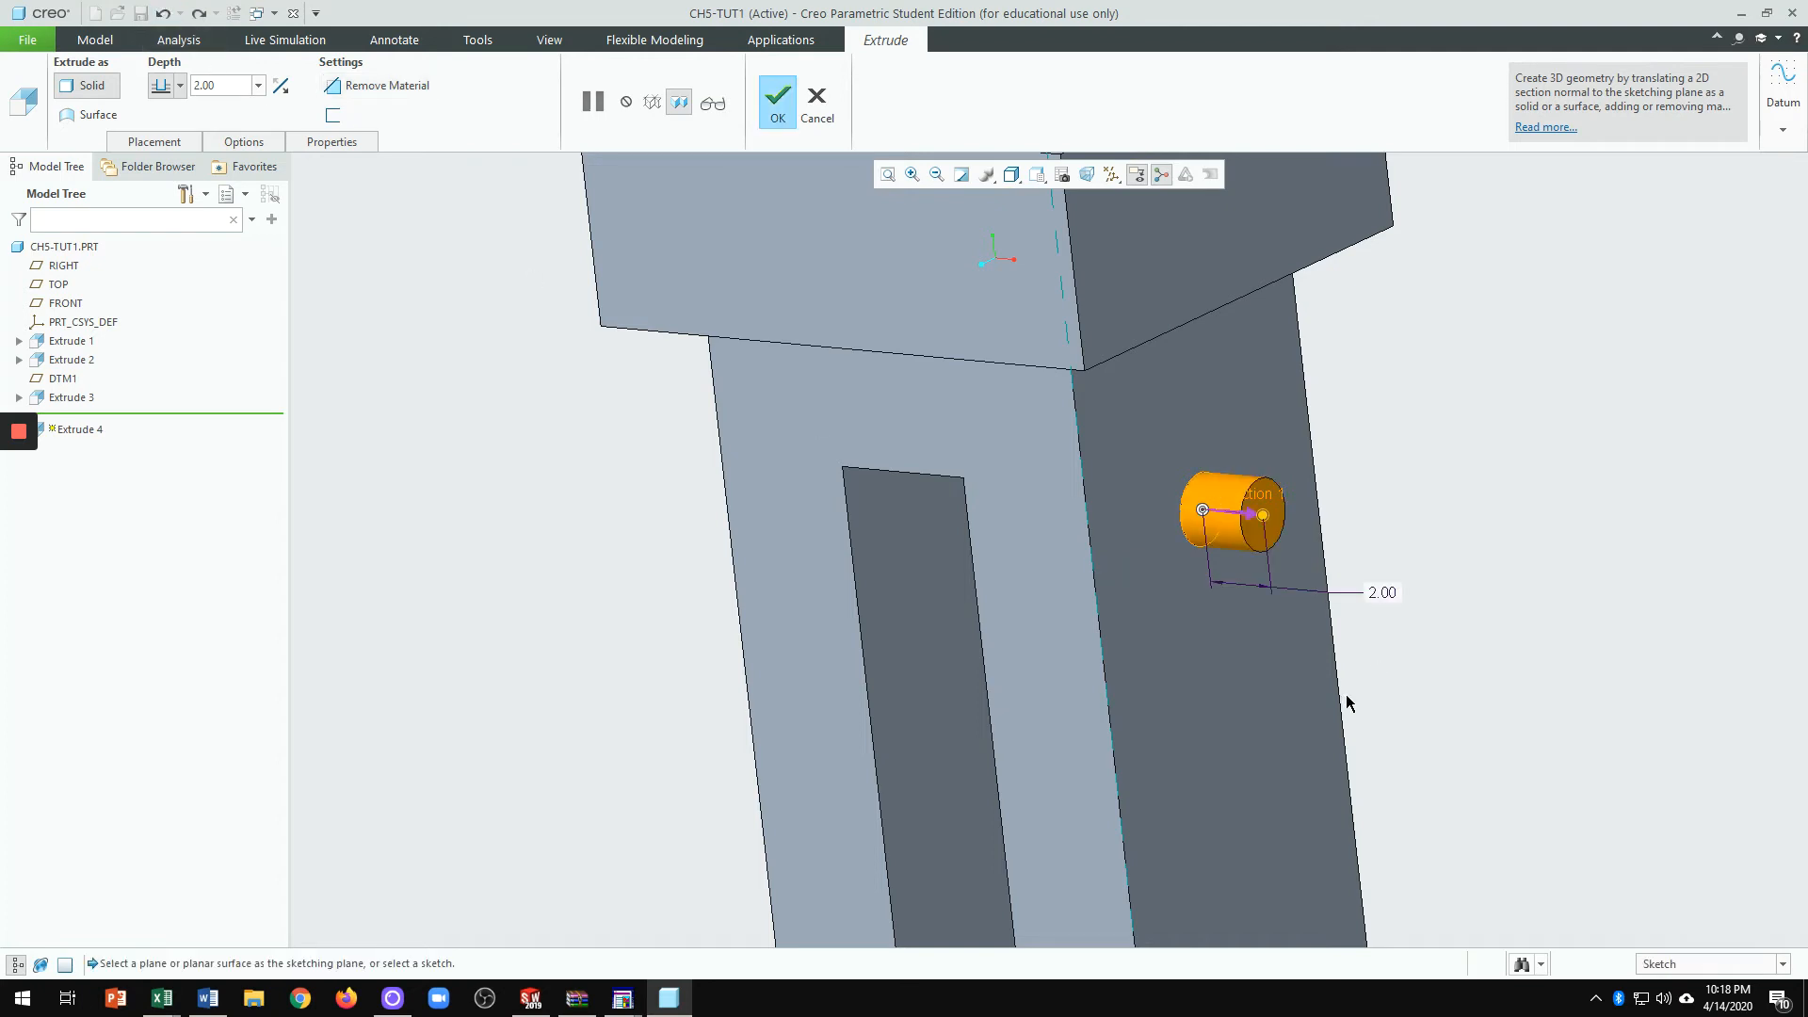
scroll(1132, 555, "up", 4)
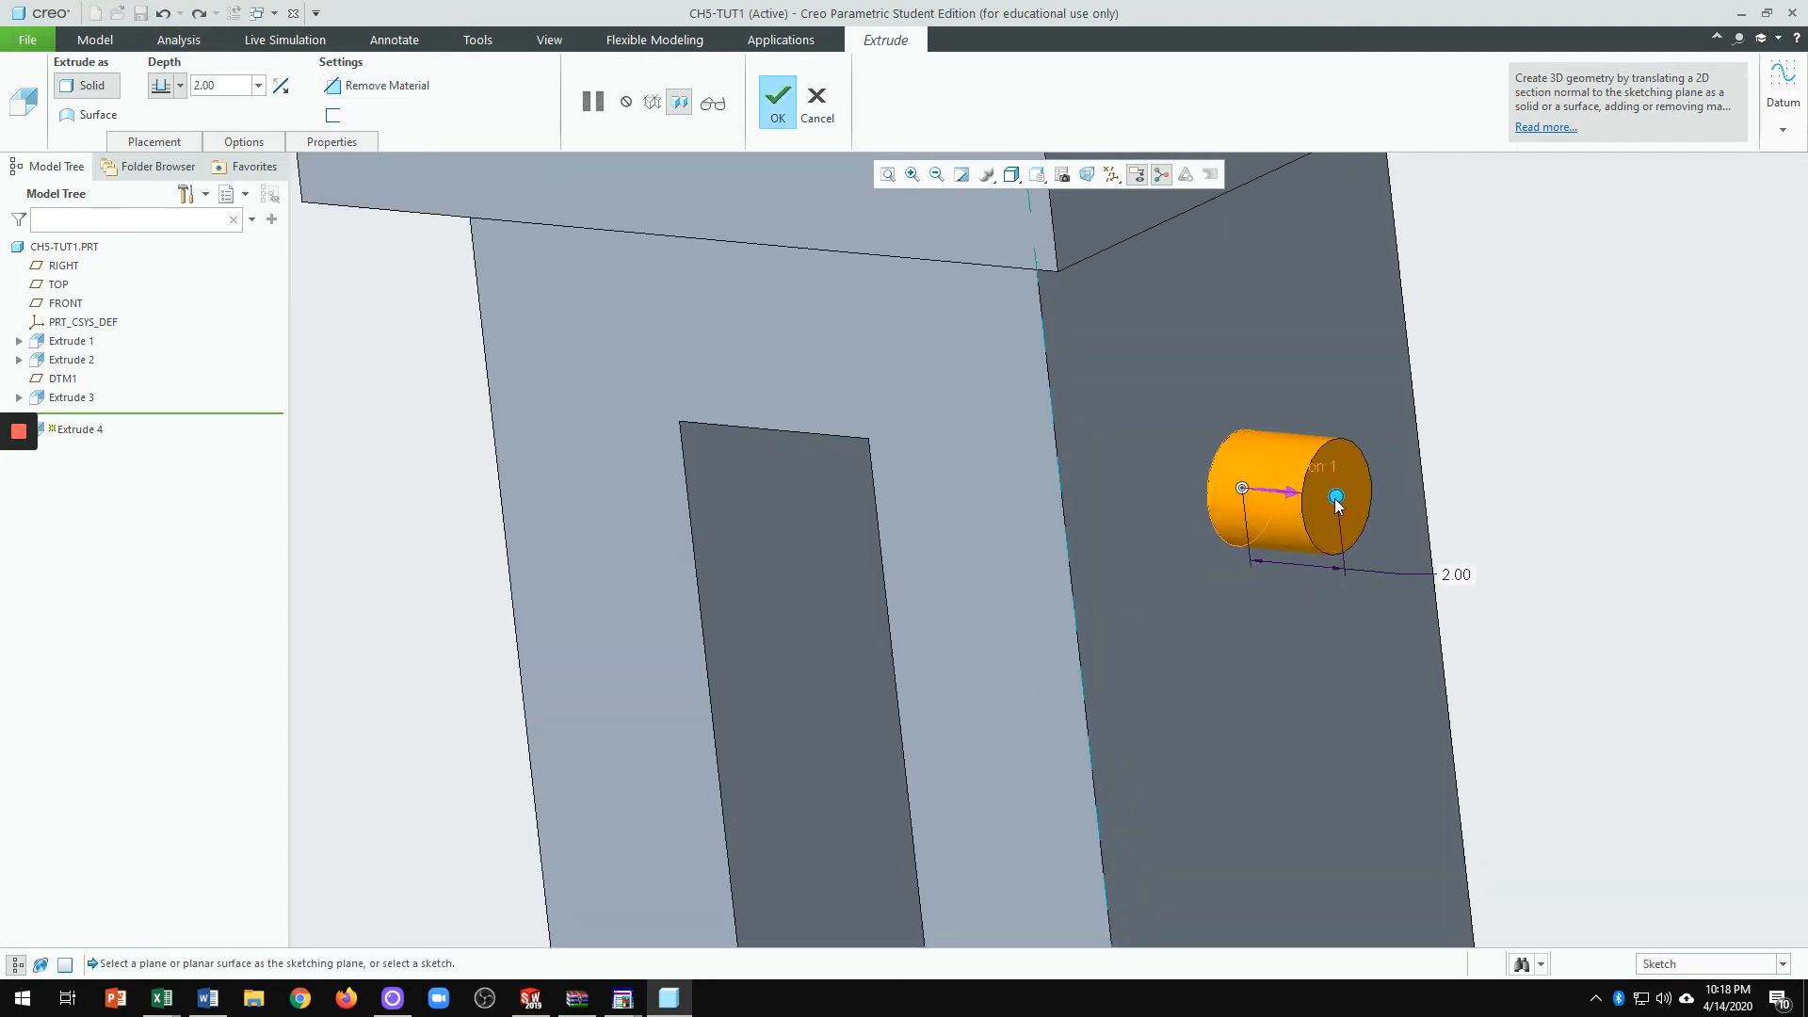
mouse_move(1337, 497)
left_mouse_down()
mouse_move(1794, 575)
mouse_move(1353, 498)
left_mouse_up()
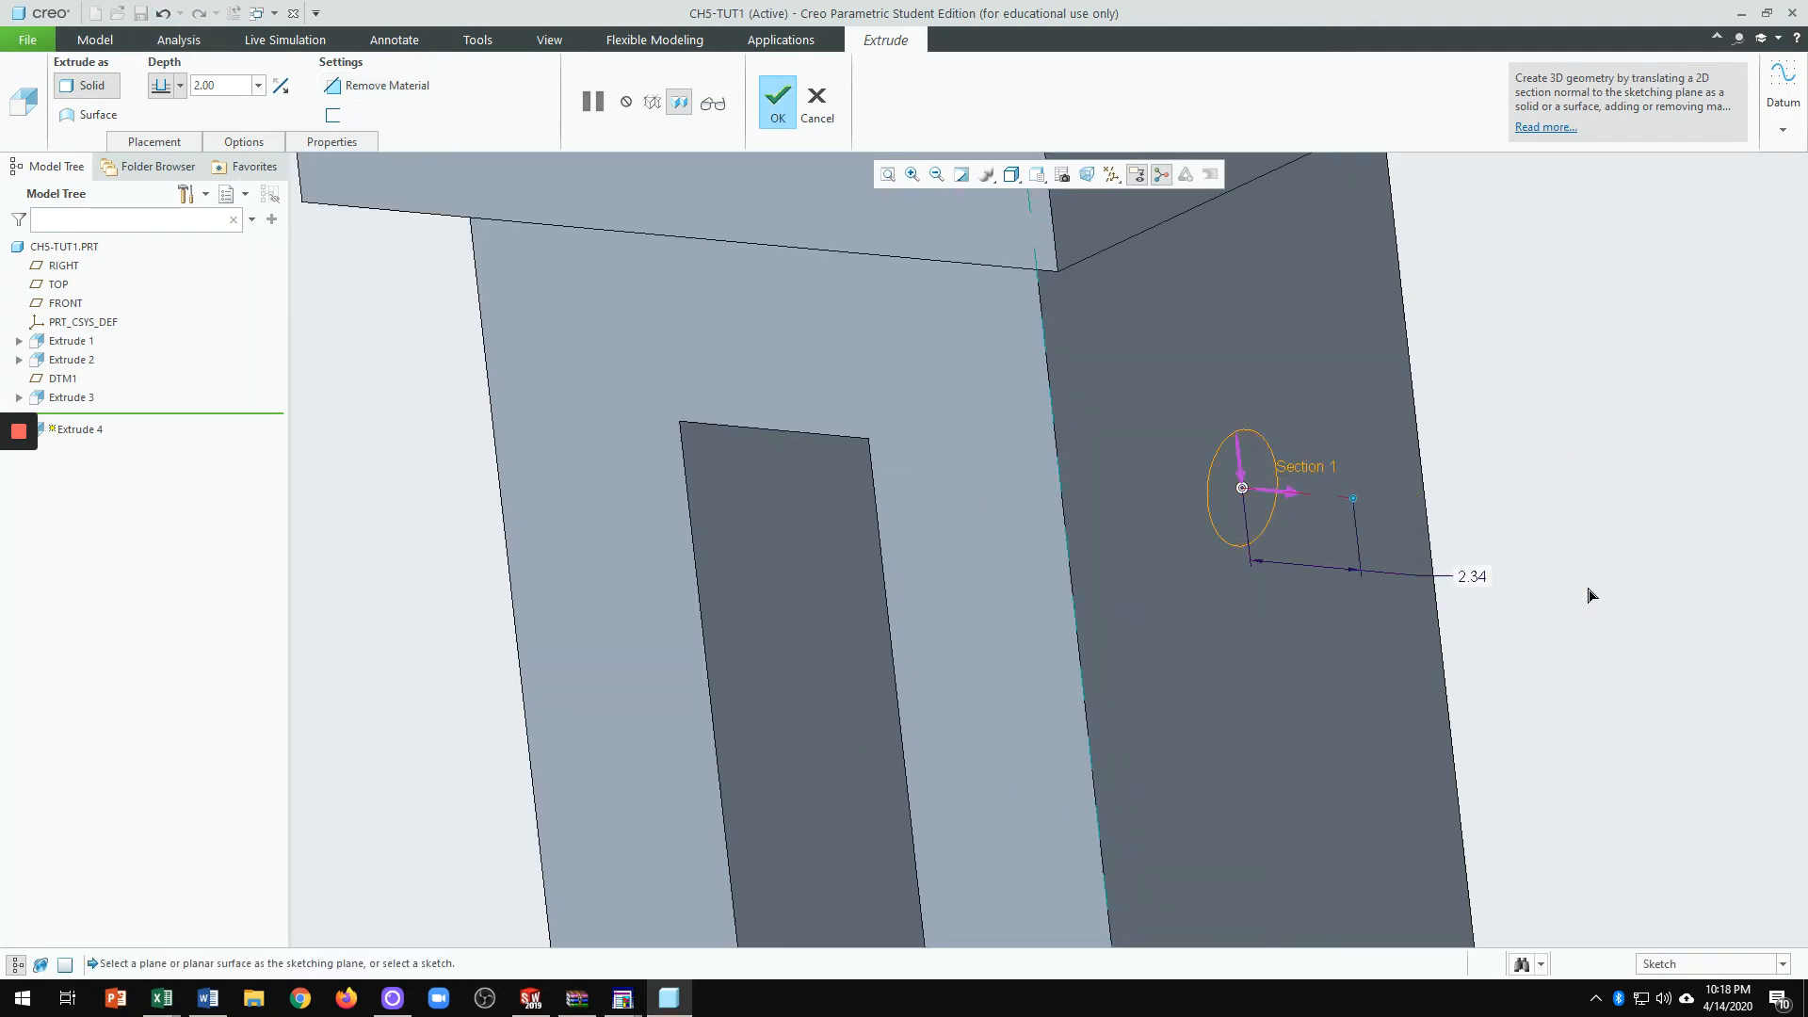
left_click_drag(1589, 595, 1683, 605)
scroll(1284, 602, "down", 6)
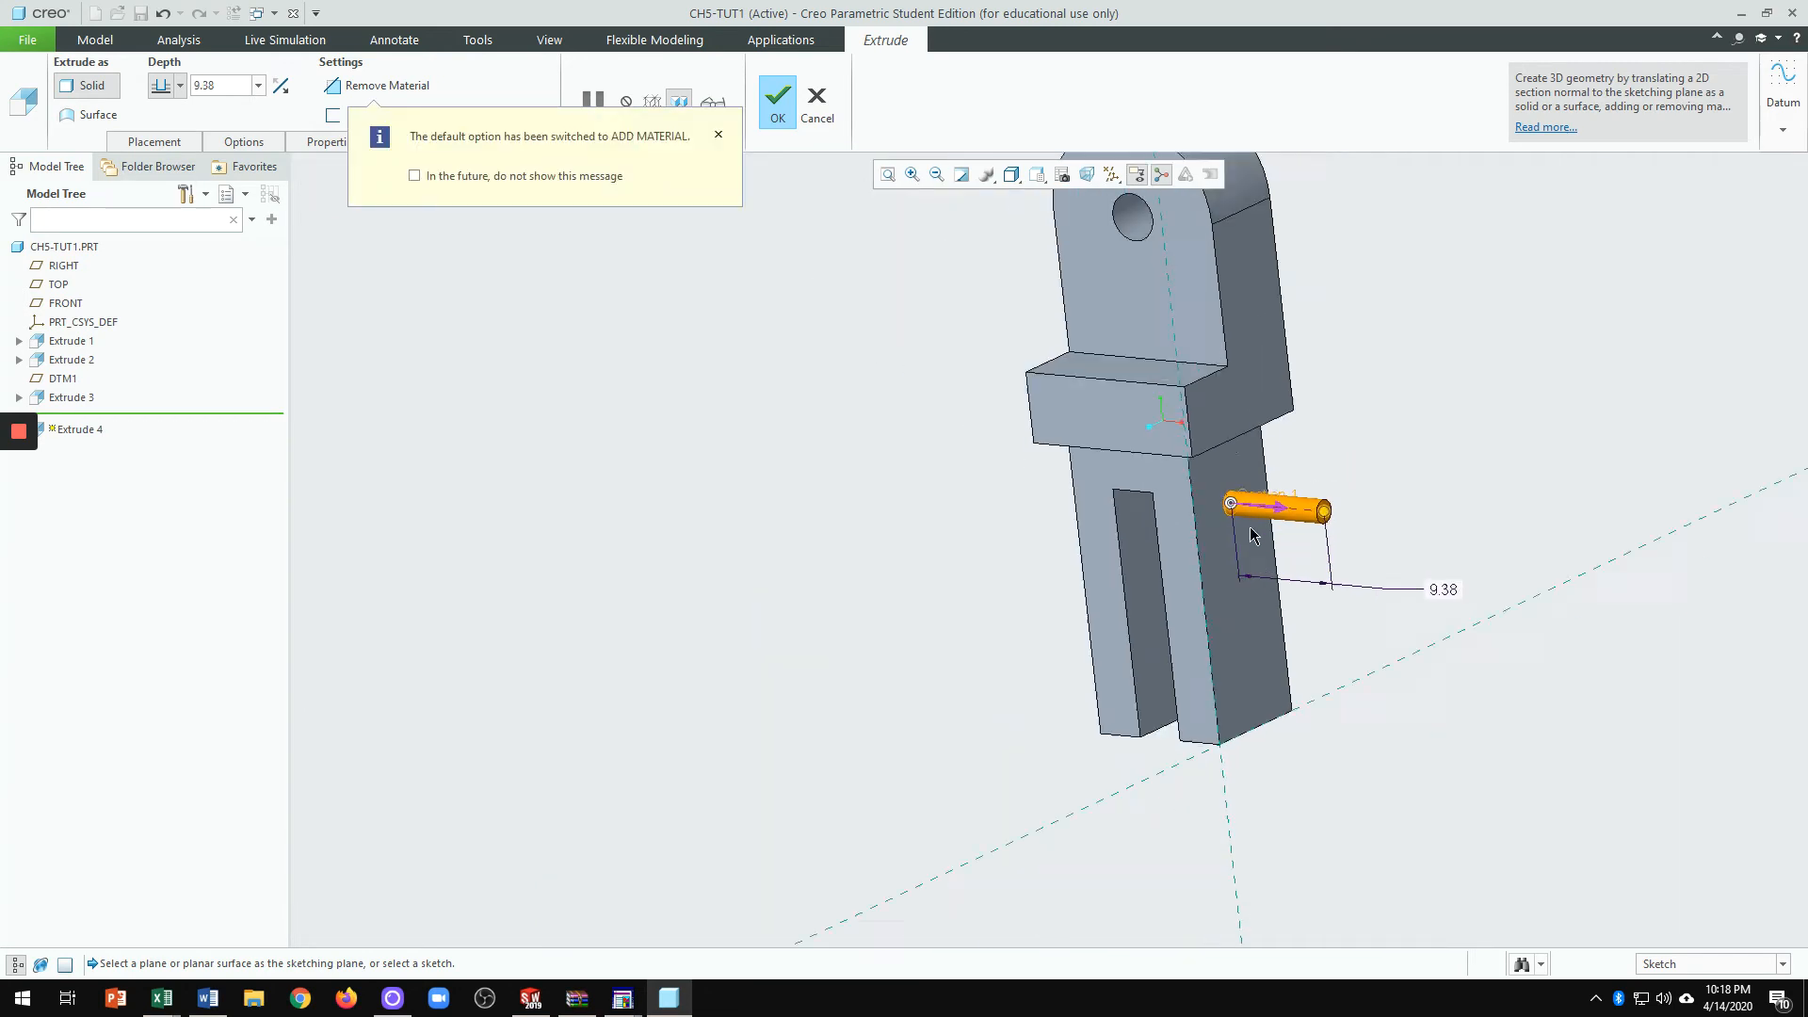
scroll(1302, 510, "up", 8)
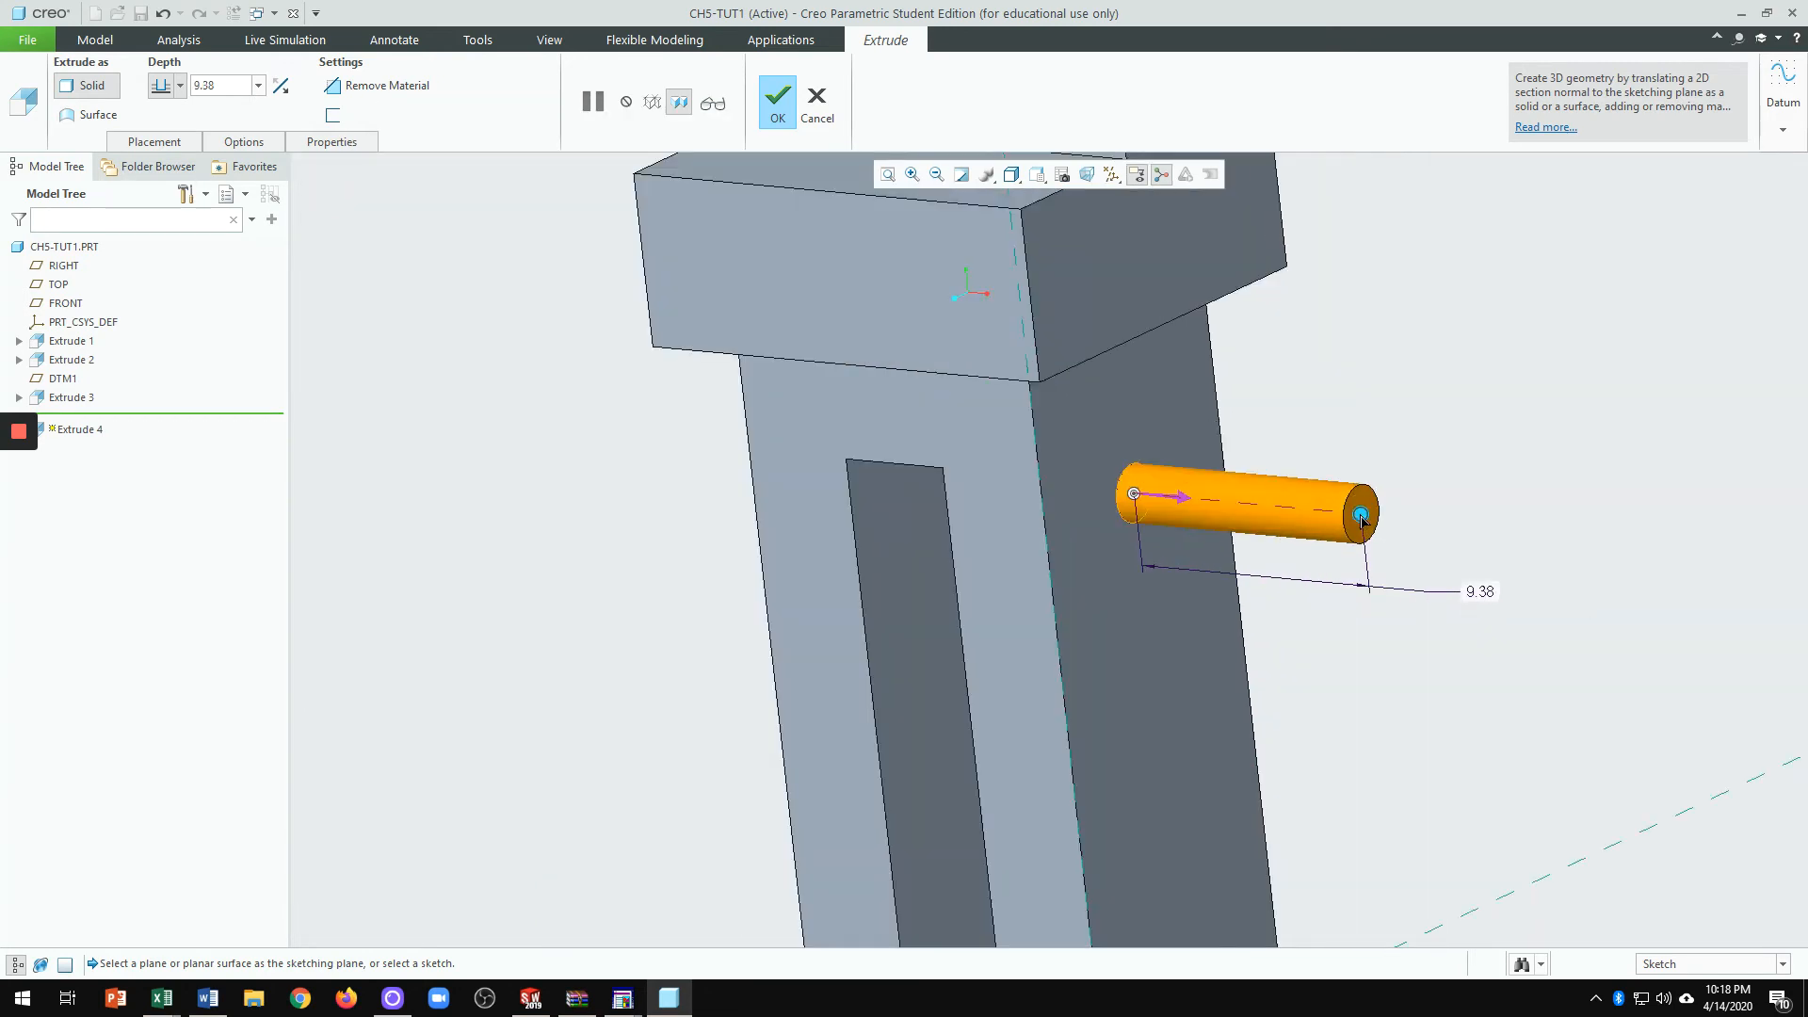
left_click_drag(1361, 519, 1475, 575)
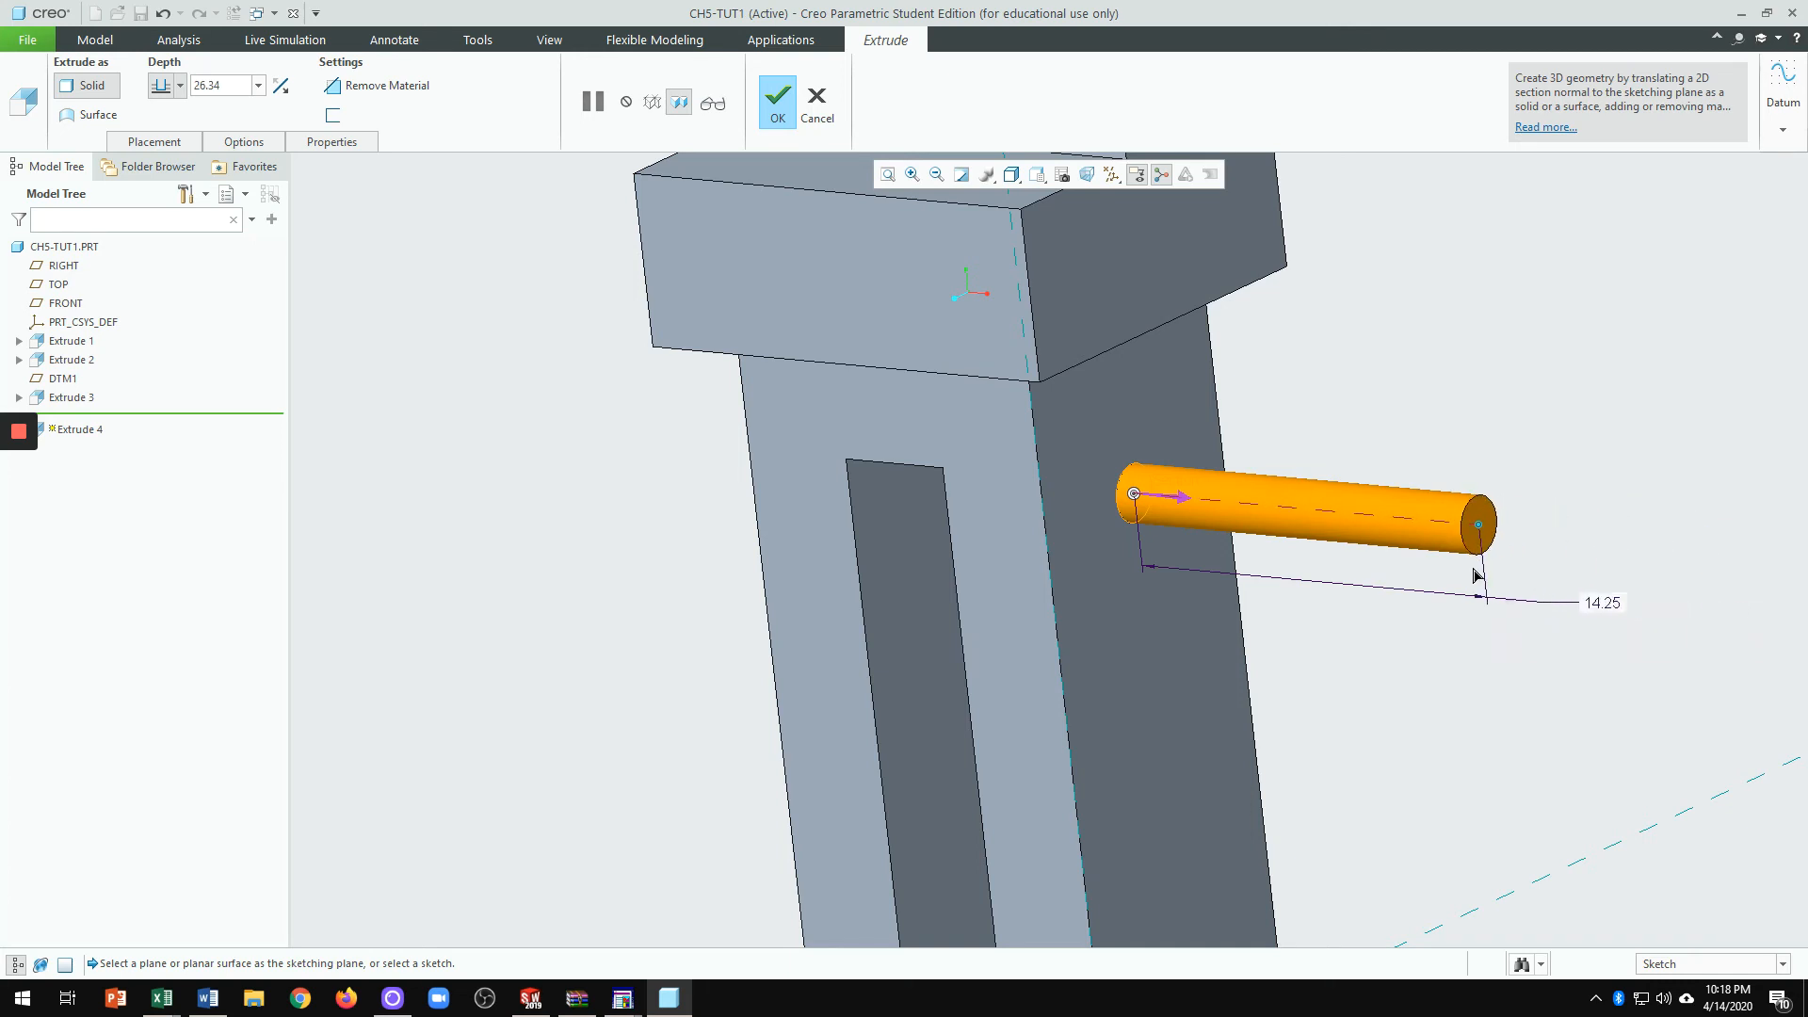
Step: Flip the extrusion into the part so the cut crosses both prongs
scroll(1477, 565, "up", 4)
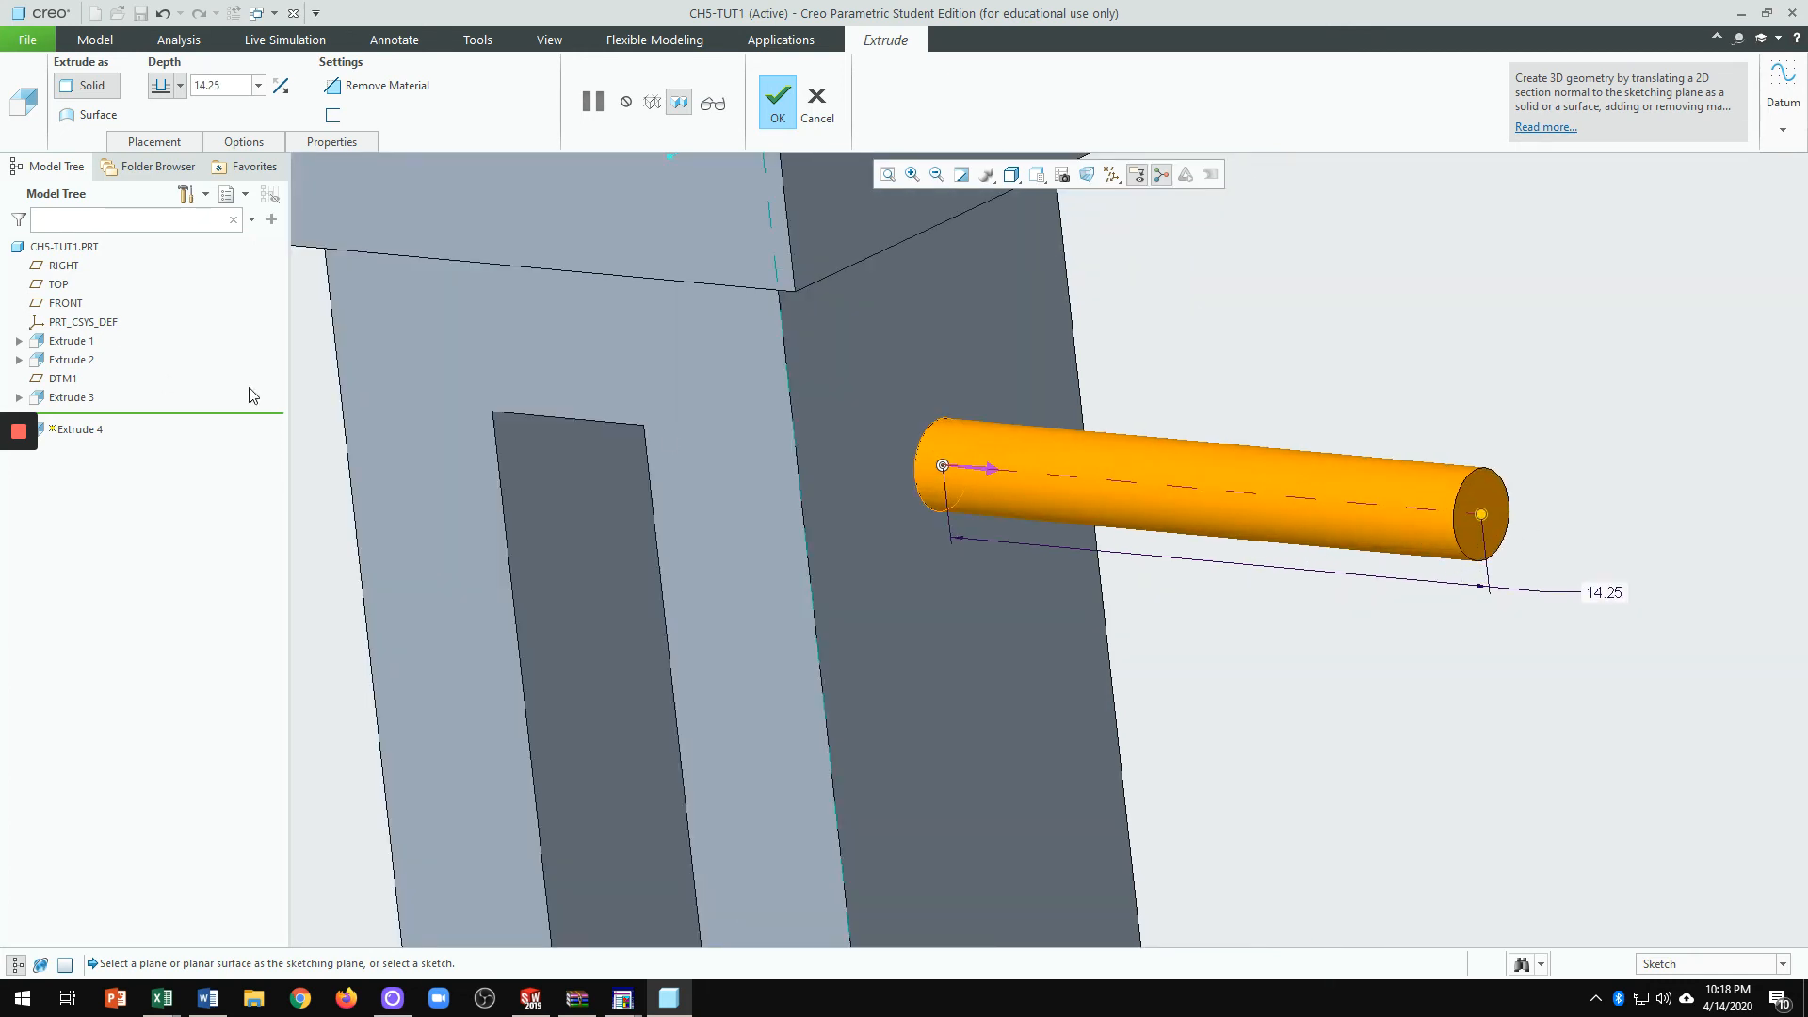
scroll(742, 602, "down", 3)
mouse_move(742, 603)
middle_mouse_down()
mouse_move(917, 585)
mouse_move(755, 614)
mouse_move(784, 610)
middle_mouse_up()
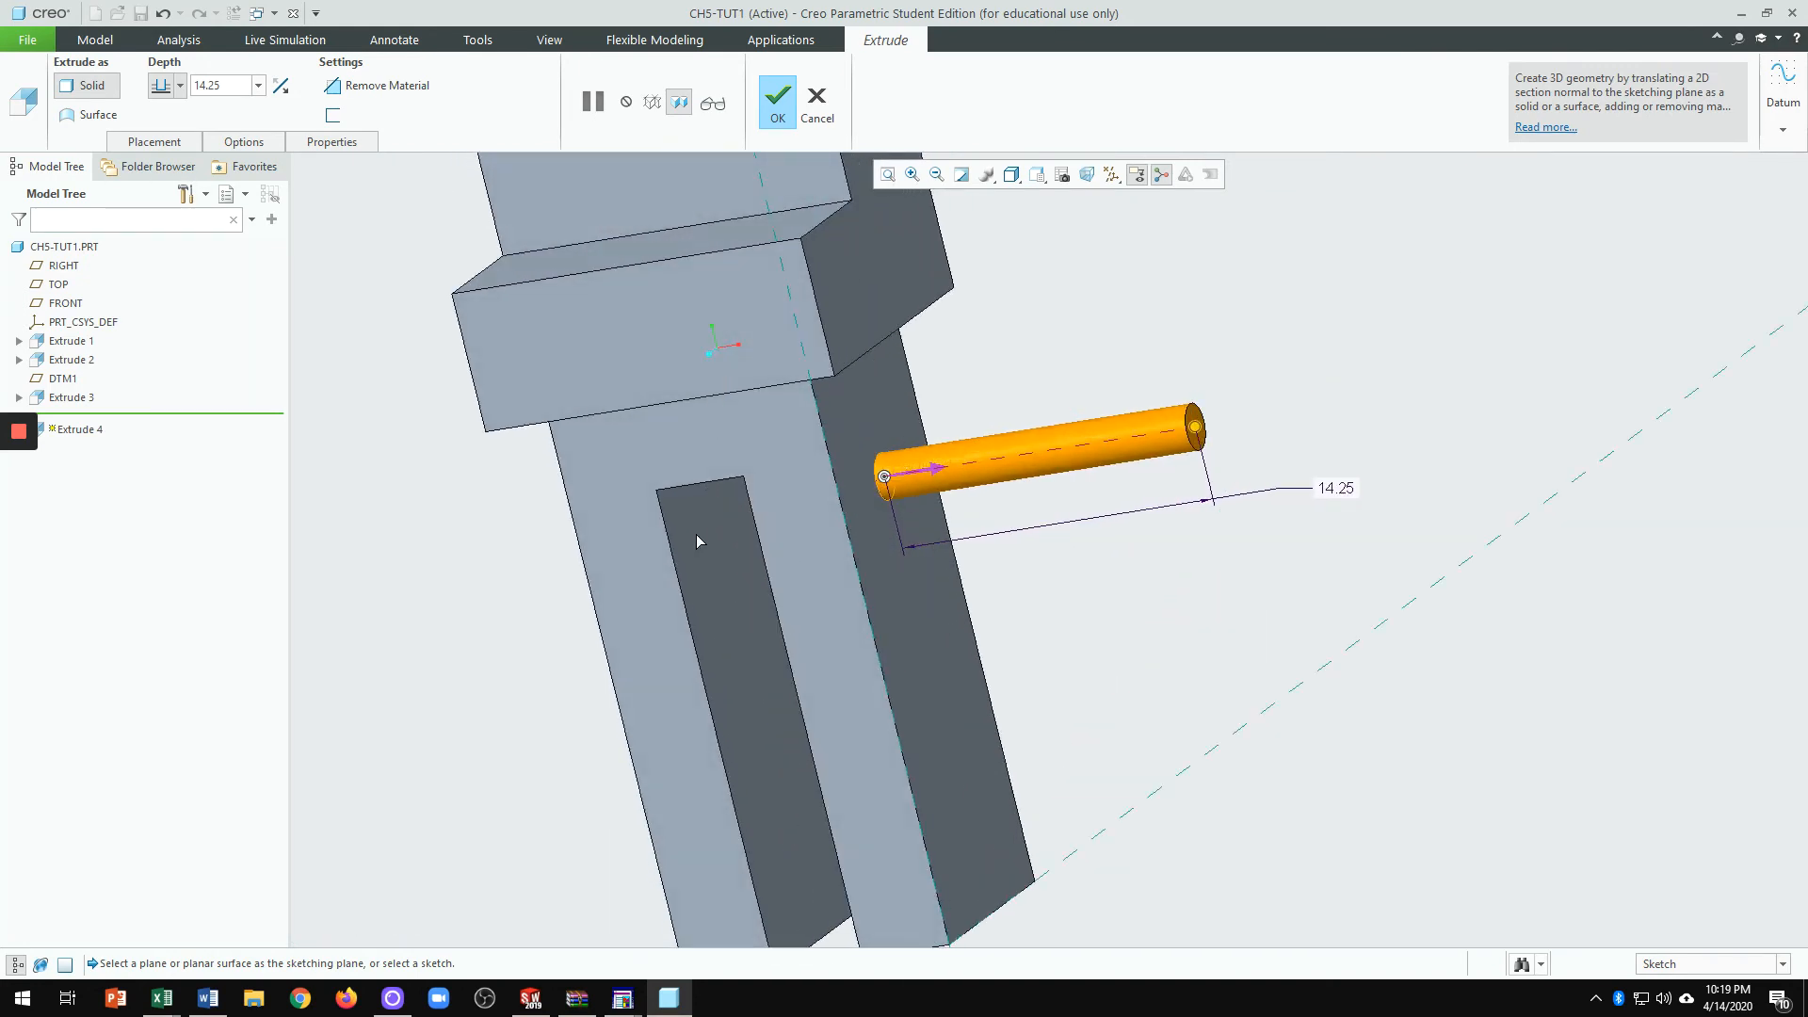
middle_click_drag(586, 549, 687, 549)
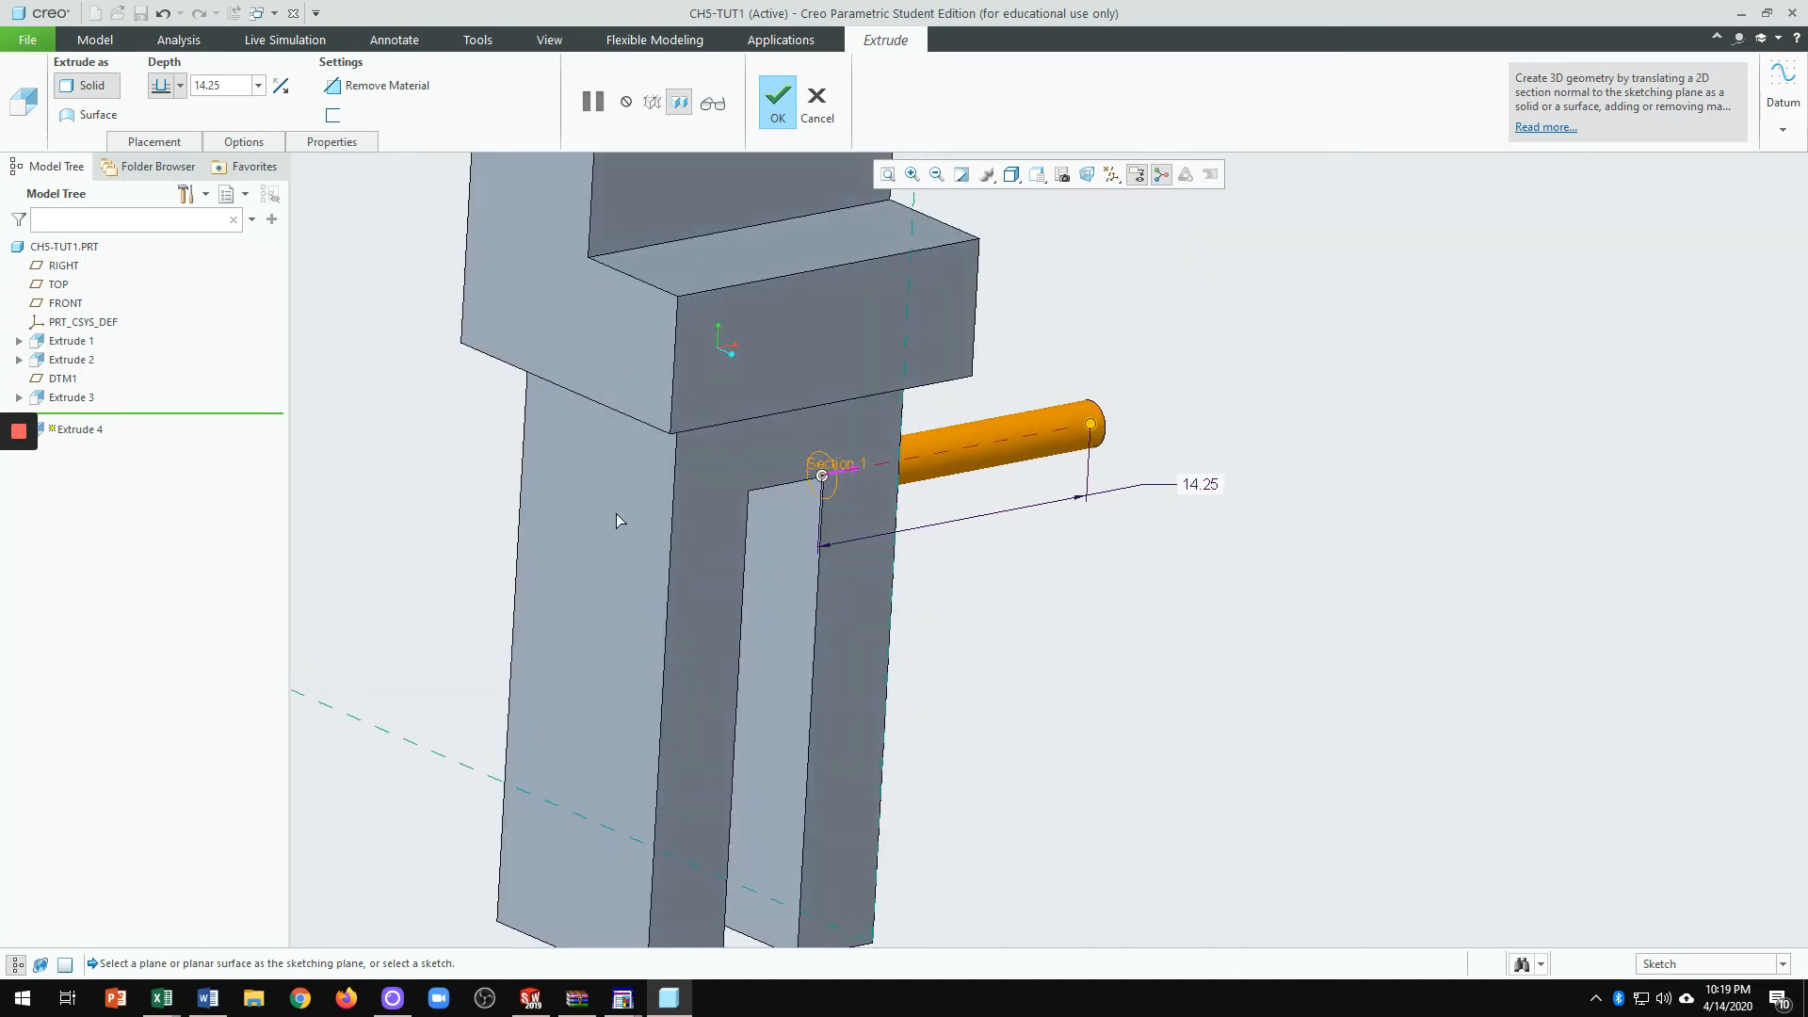
scroll(1014, 592, "down", 2)
middle_click_drag(1107, 598, 1008, 571)
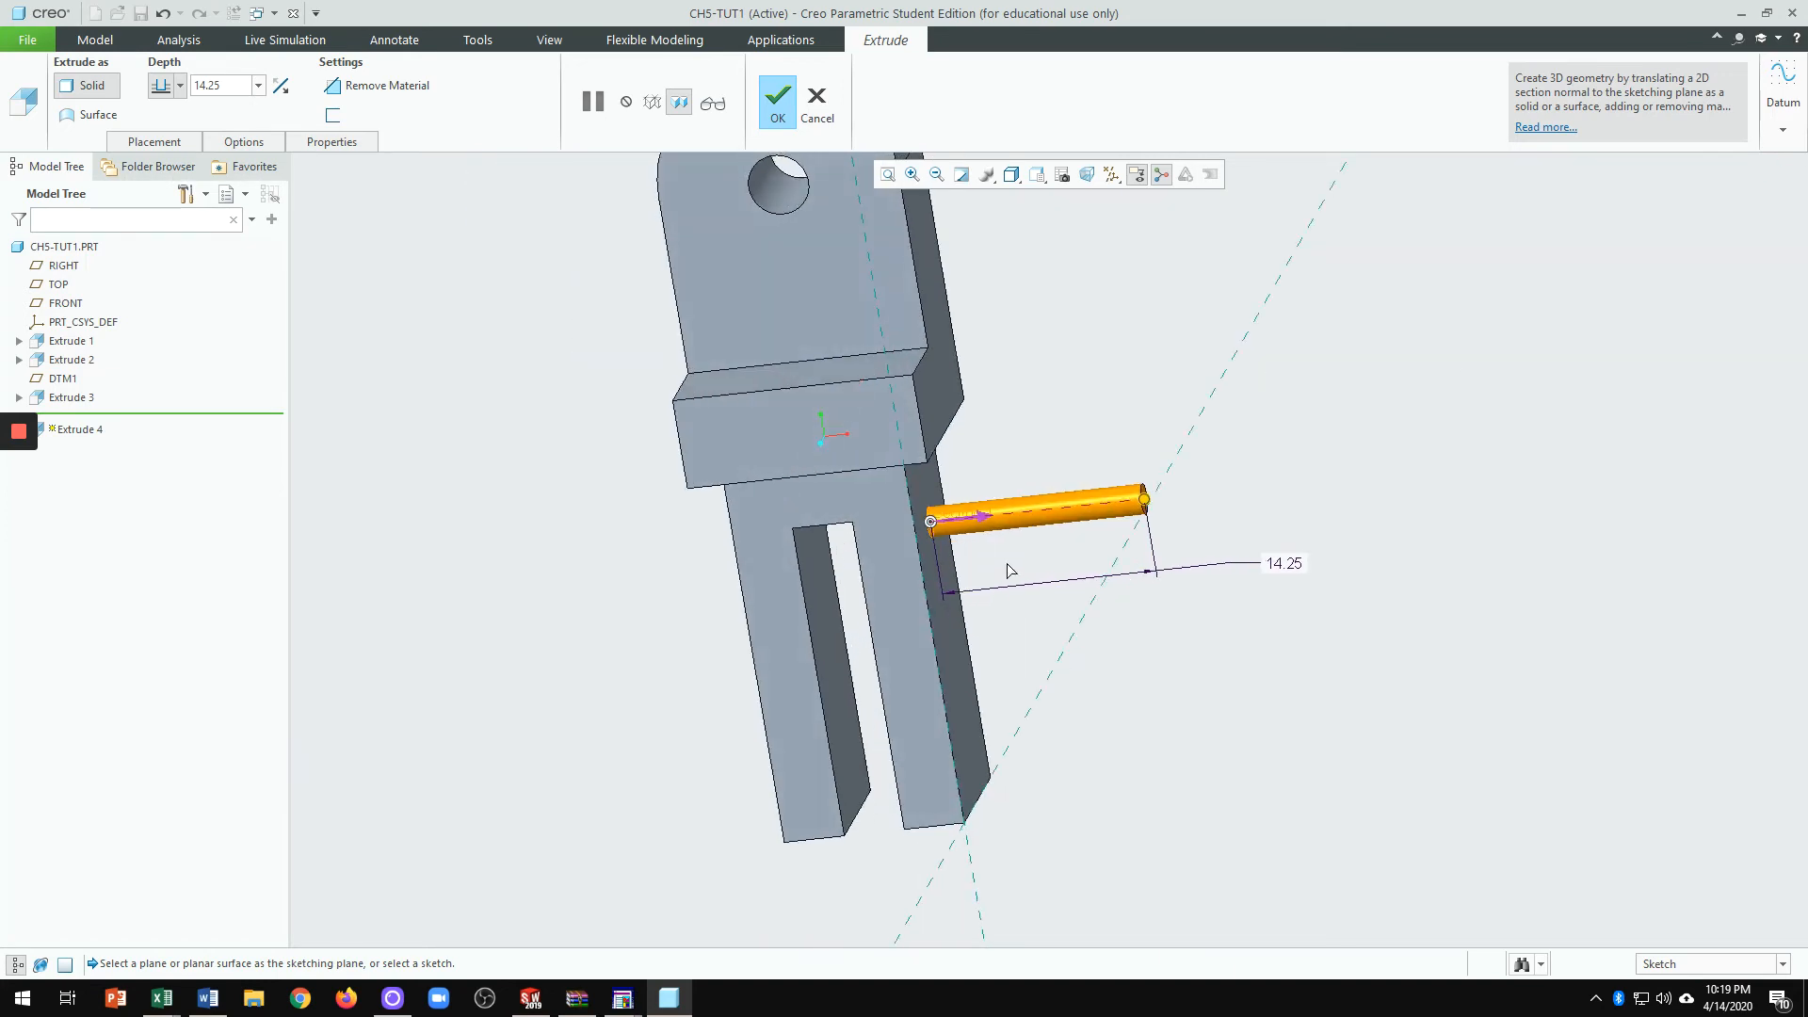
left_click(982, 517)
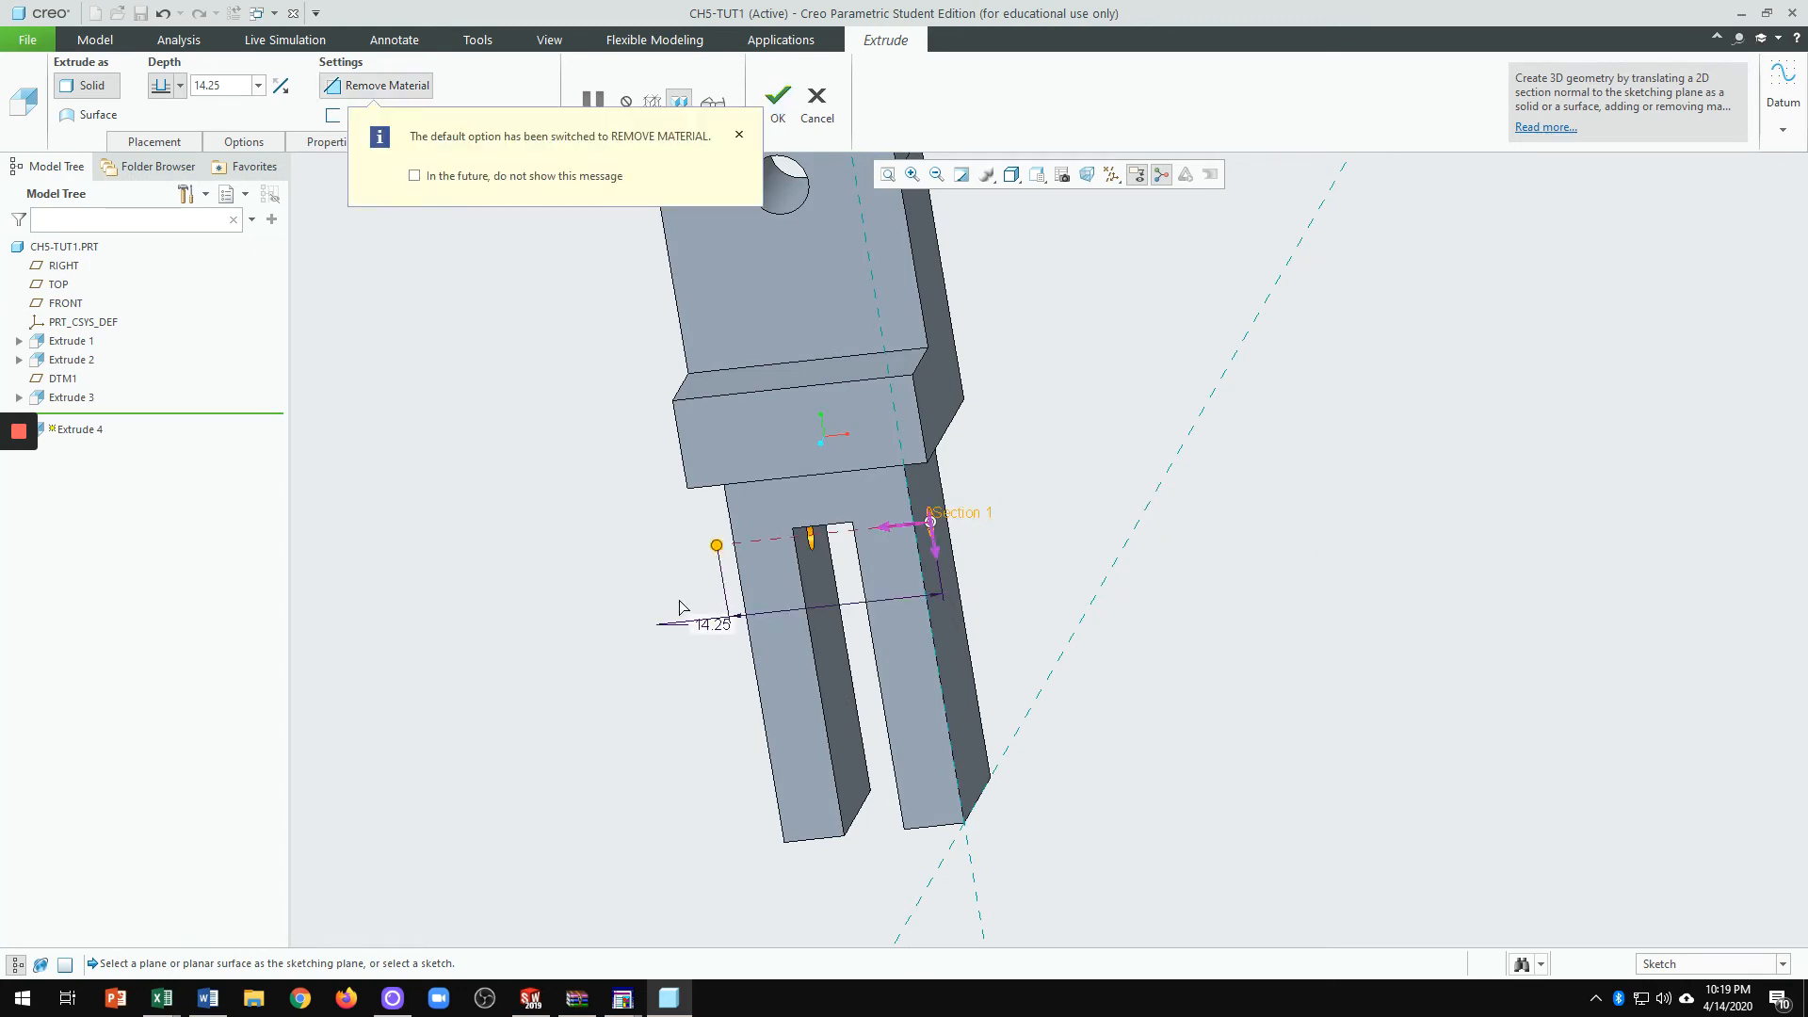
middle_click_drag(616, 590, 716, 562)
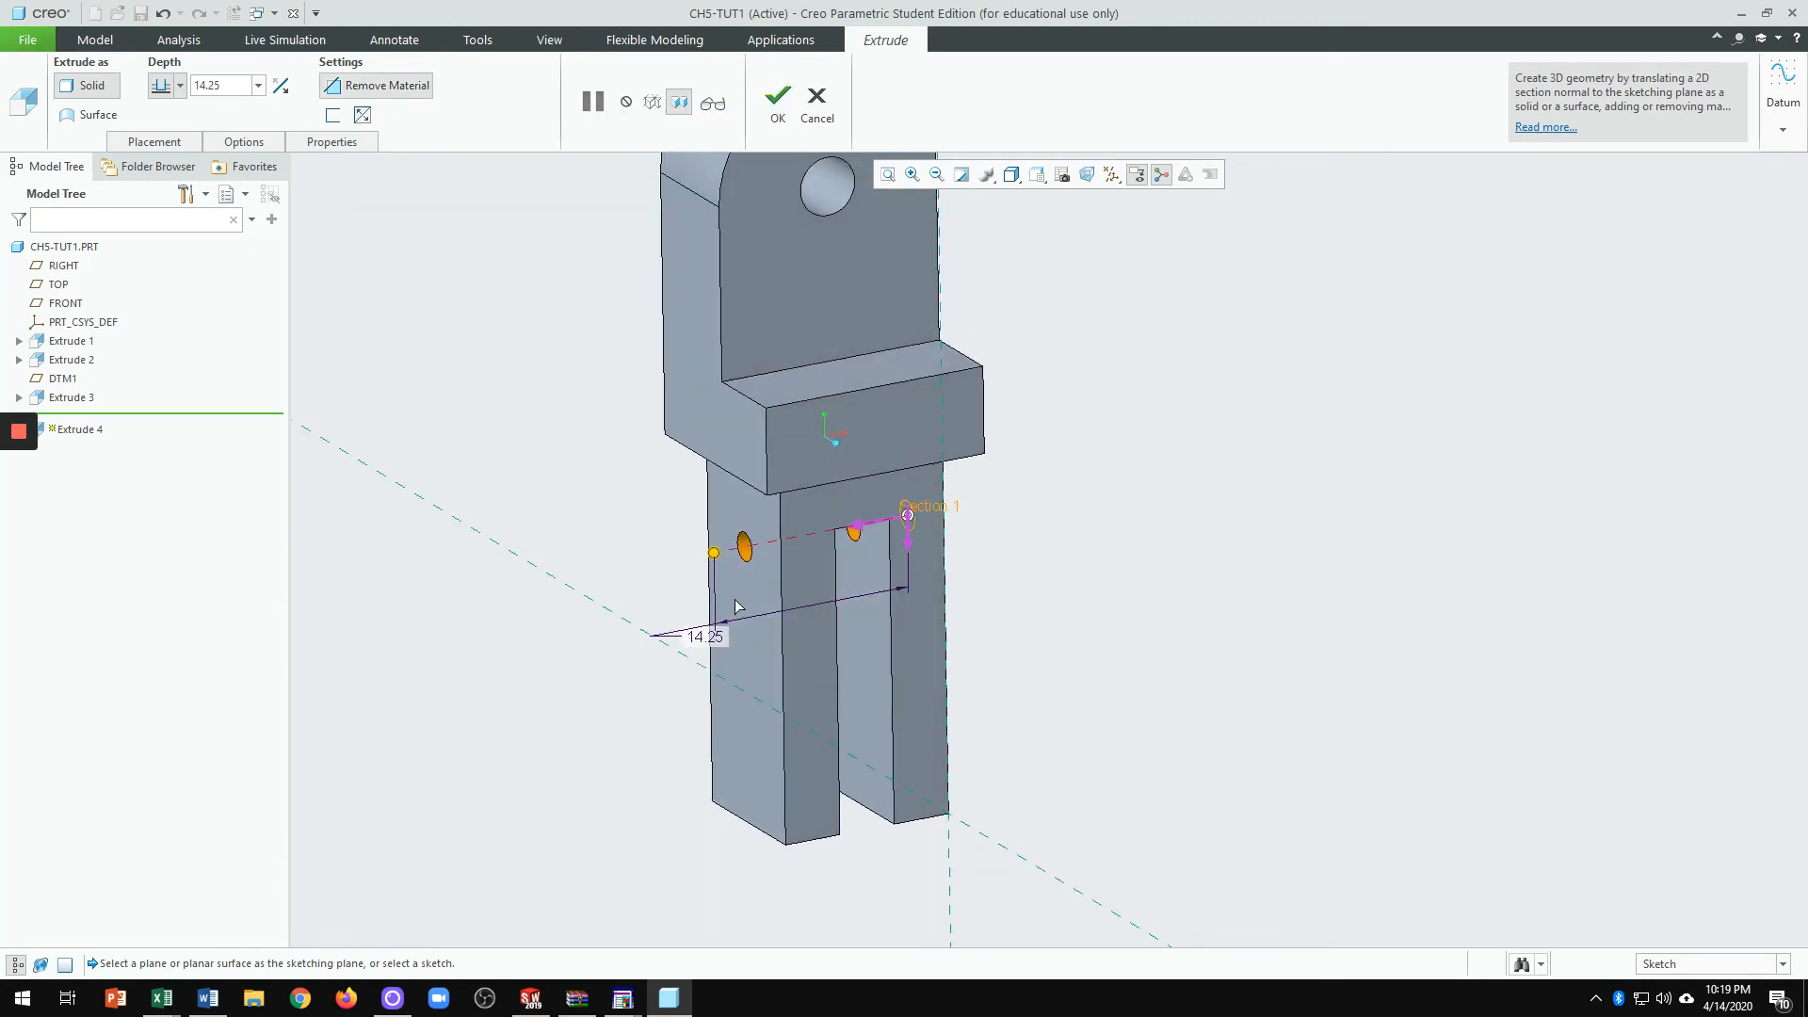
left_click_drag(716, 563, 560, 581)
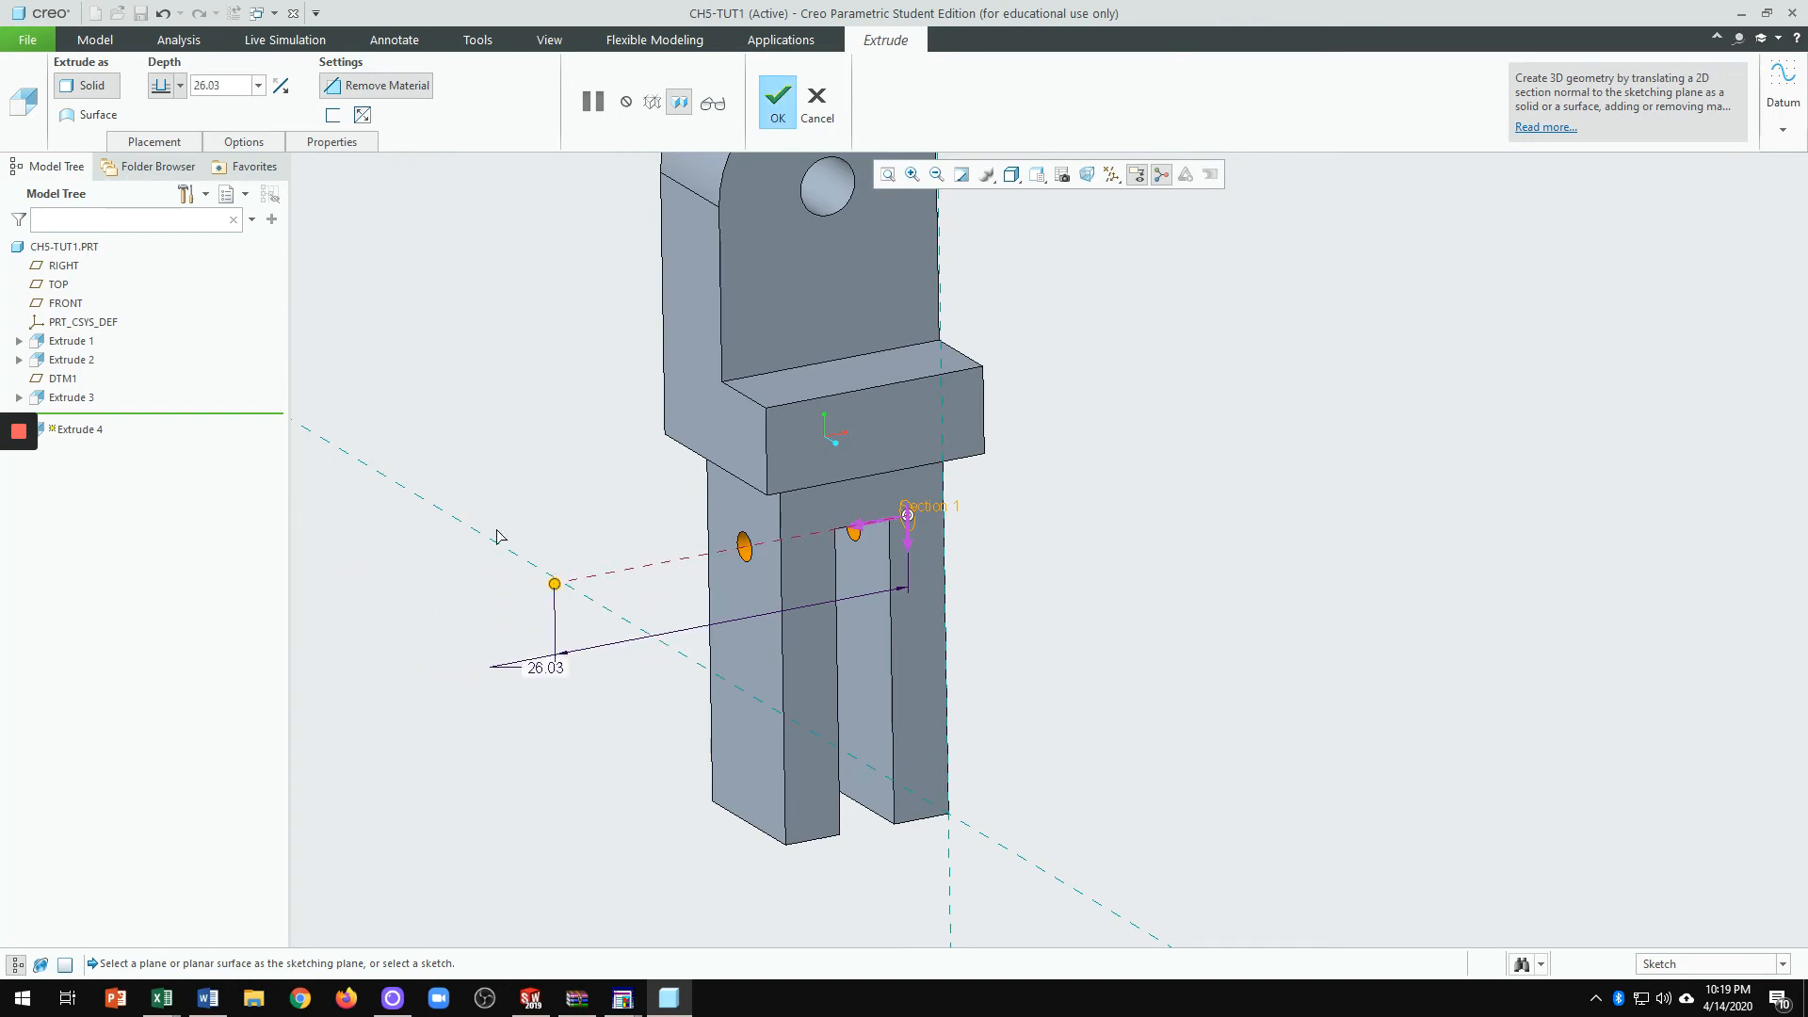
Step: Set the depth to Through All and complete Extrude 4 as a through-hole
left_click(181, 86)
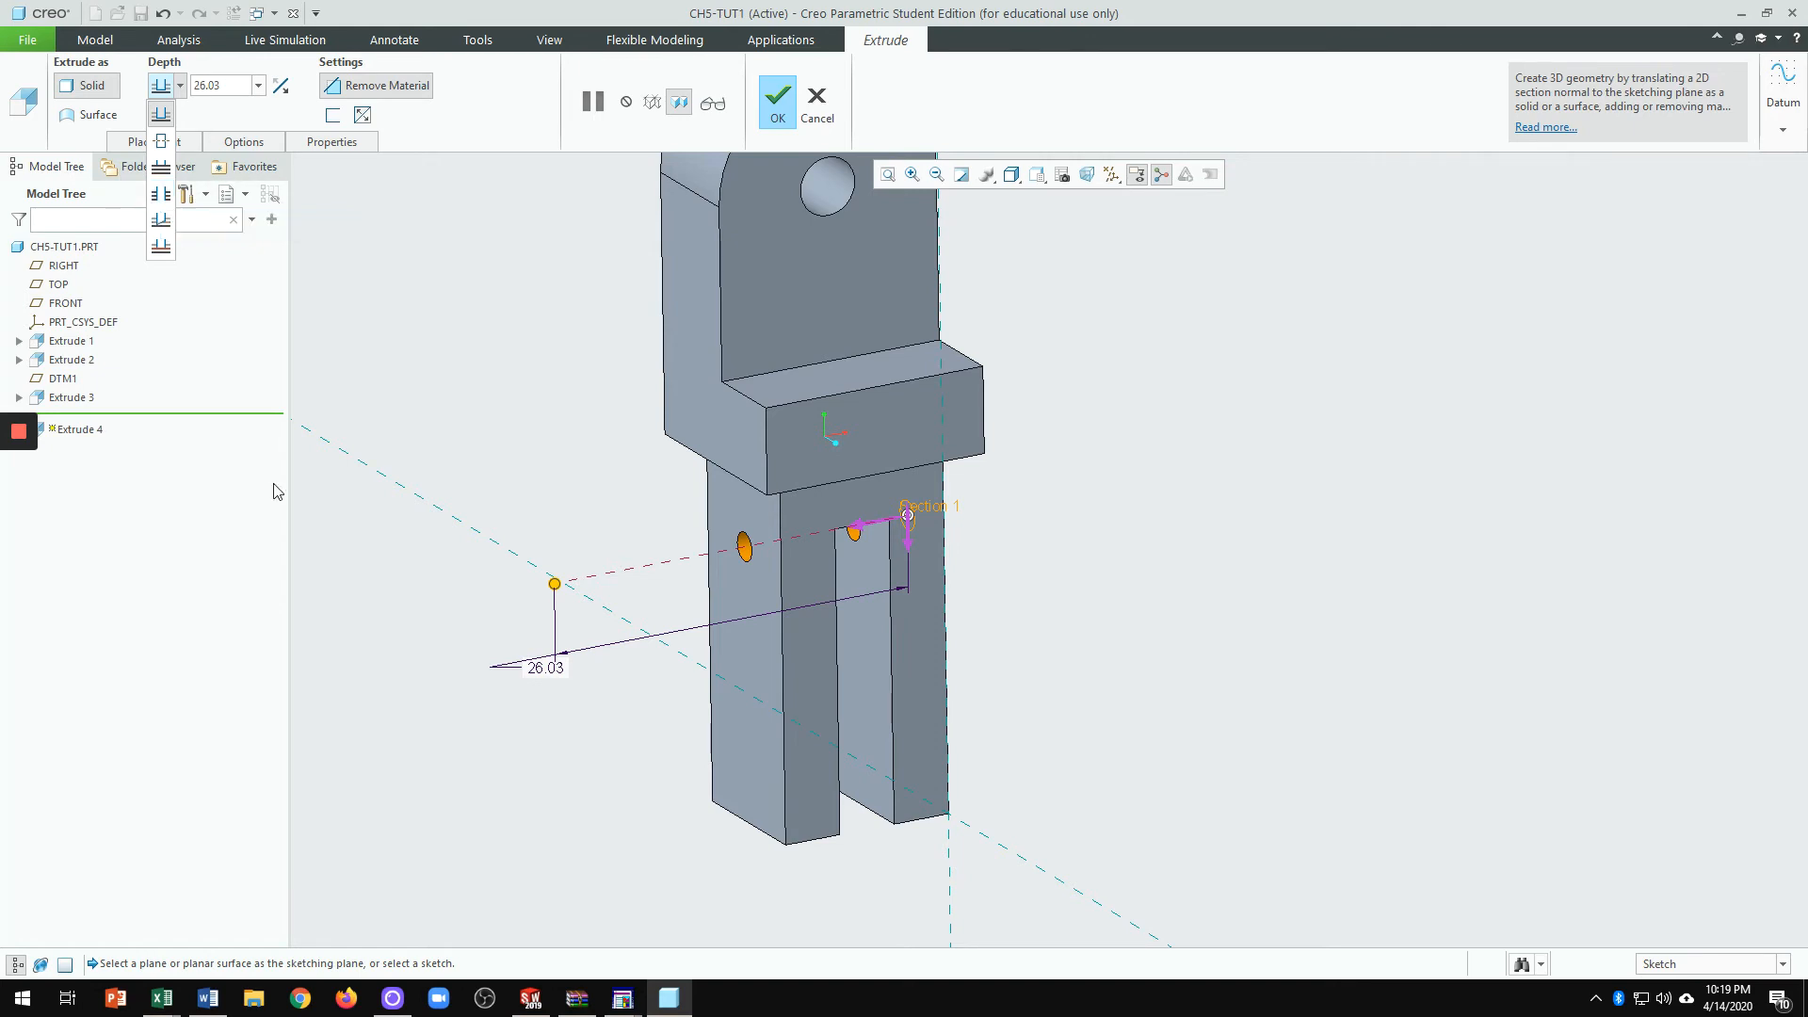
left_click(161, 194)
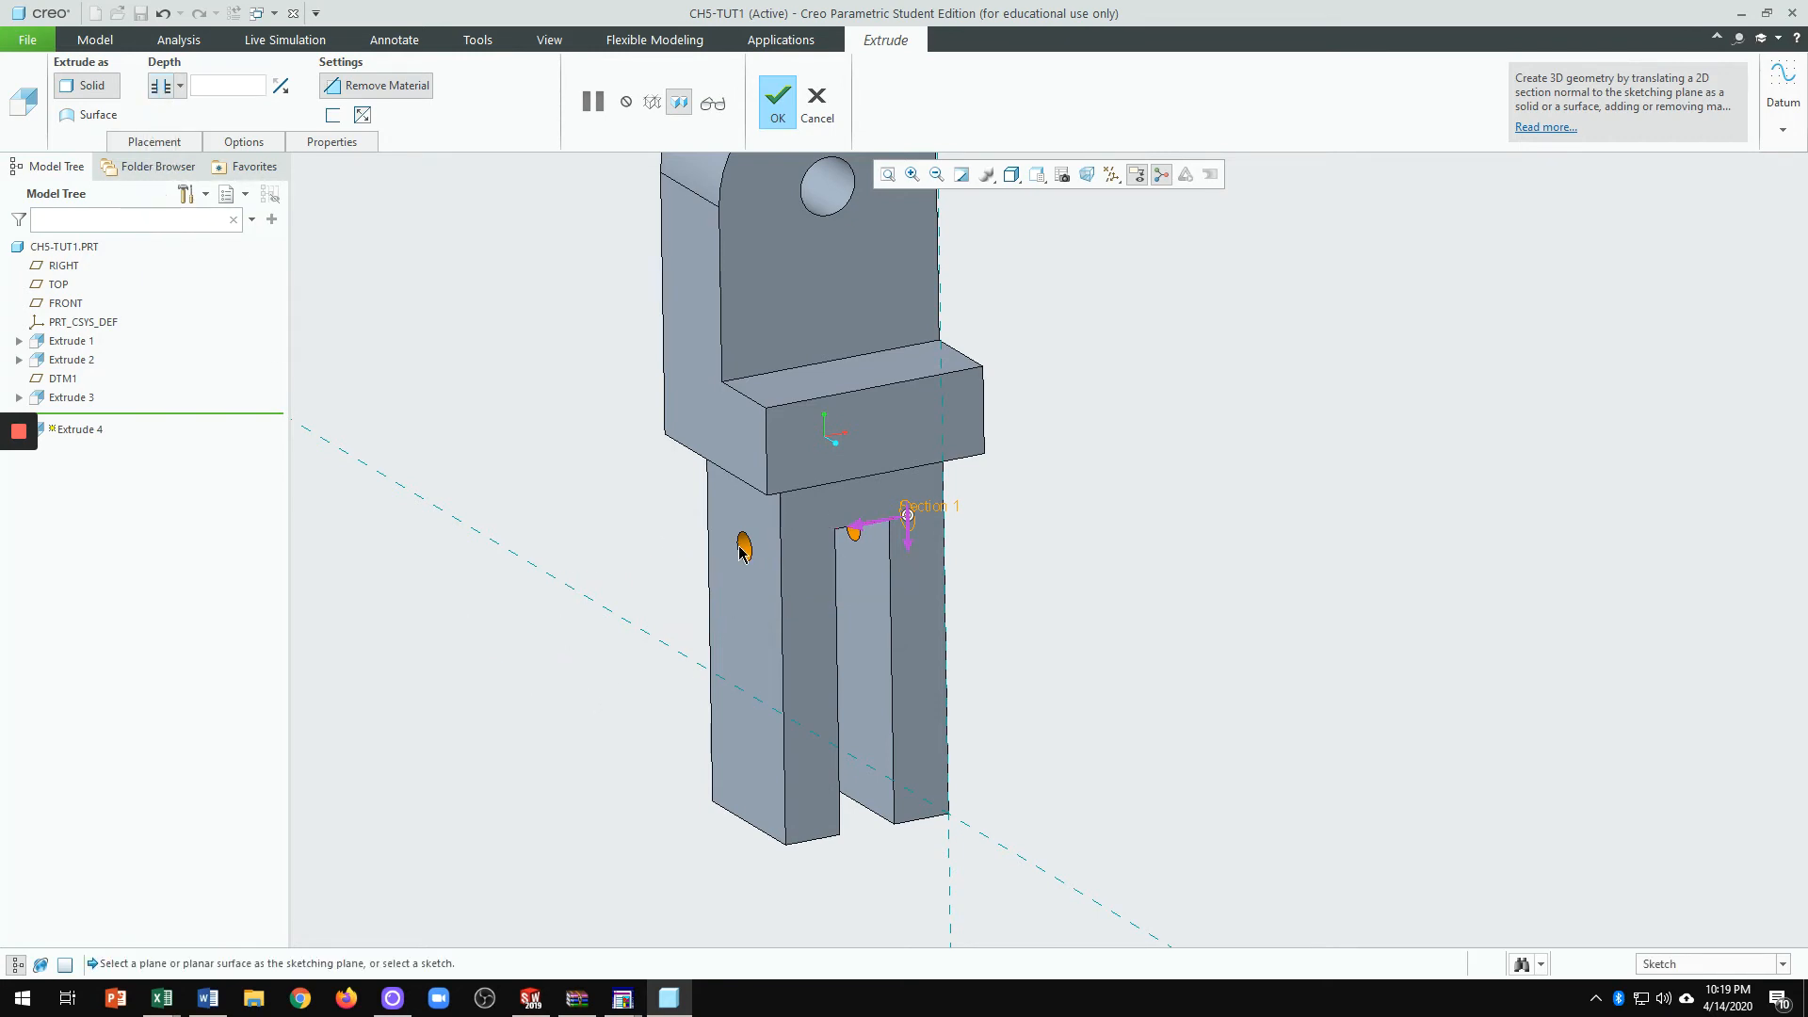
scroll(765, 556, "up", 1)
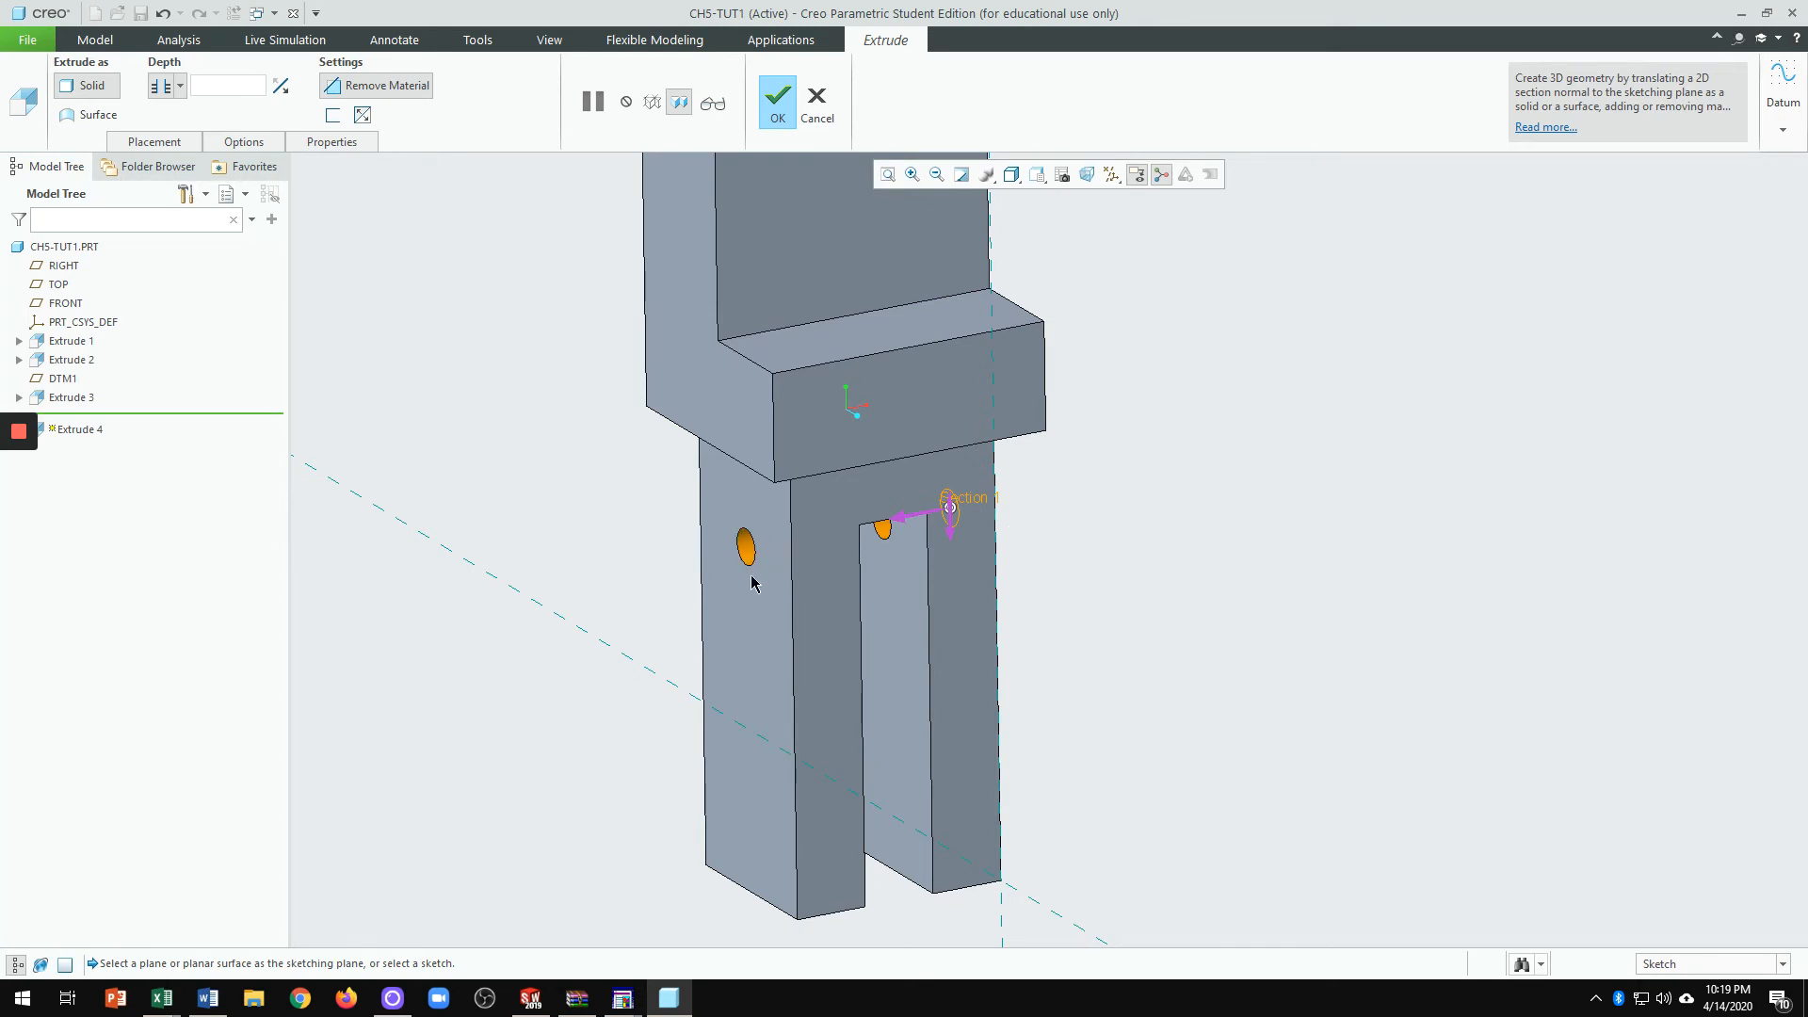
middle_click_drag(1067, 665, 1013, 658)
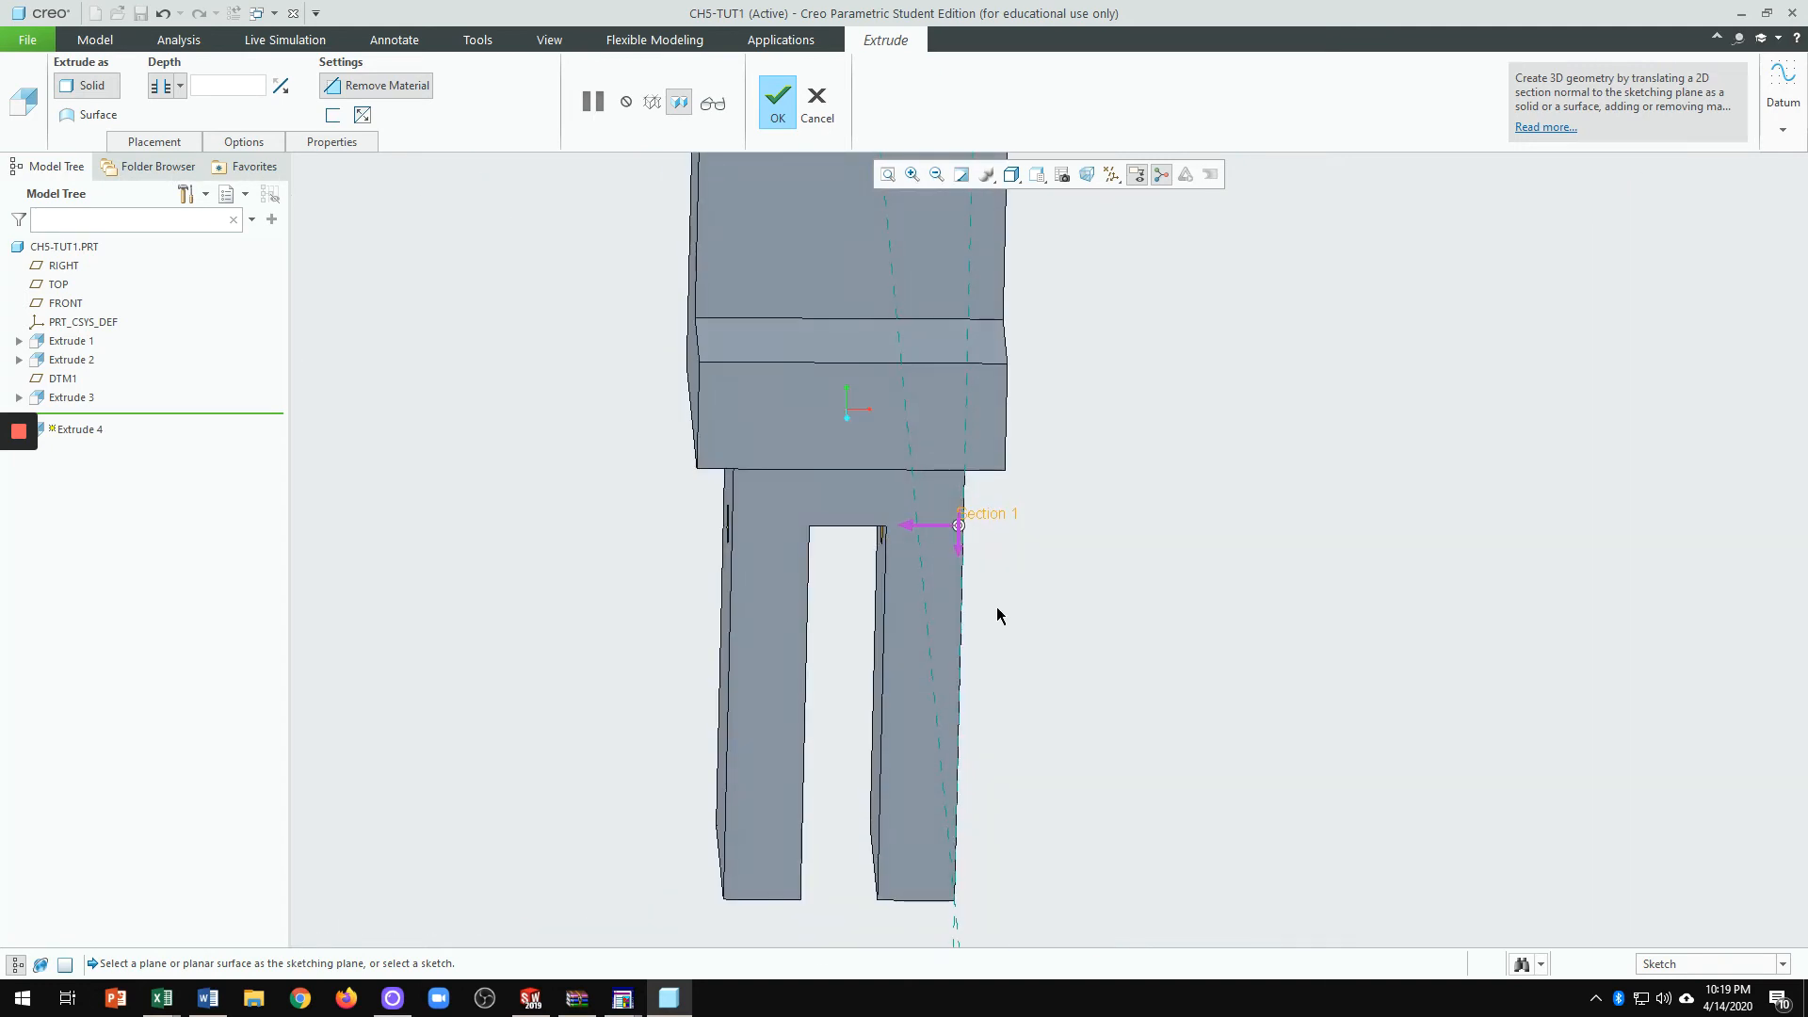
left_click(776, 113)
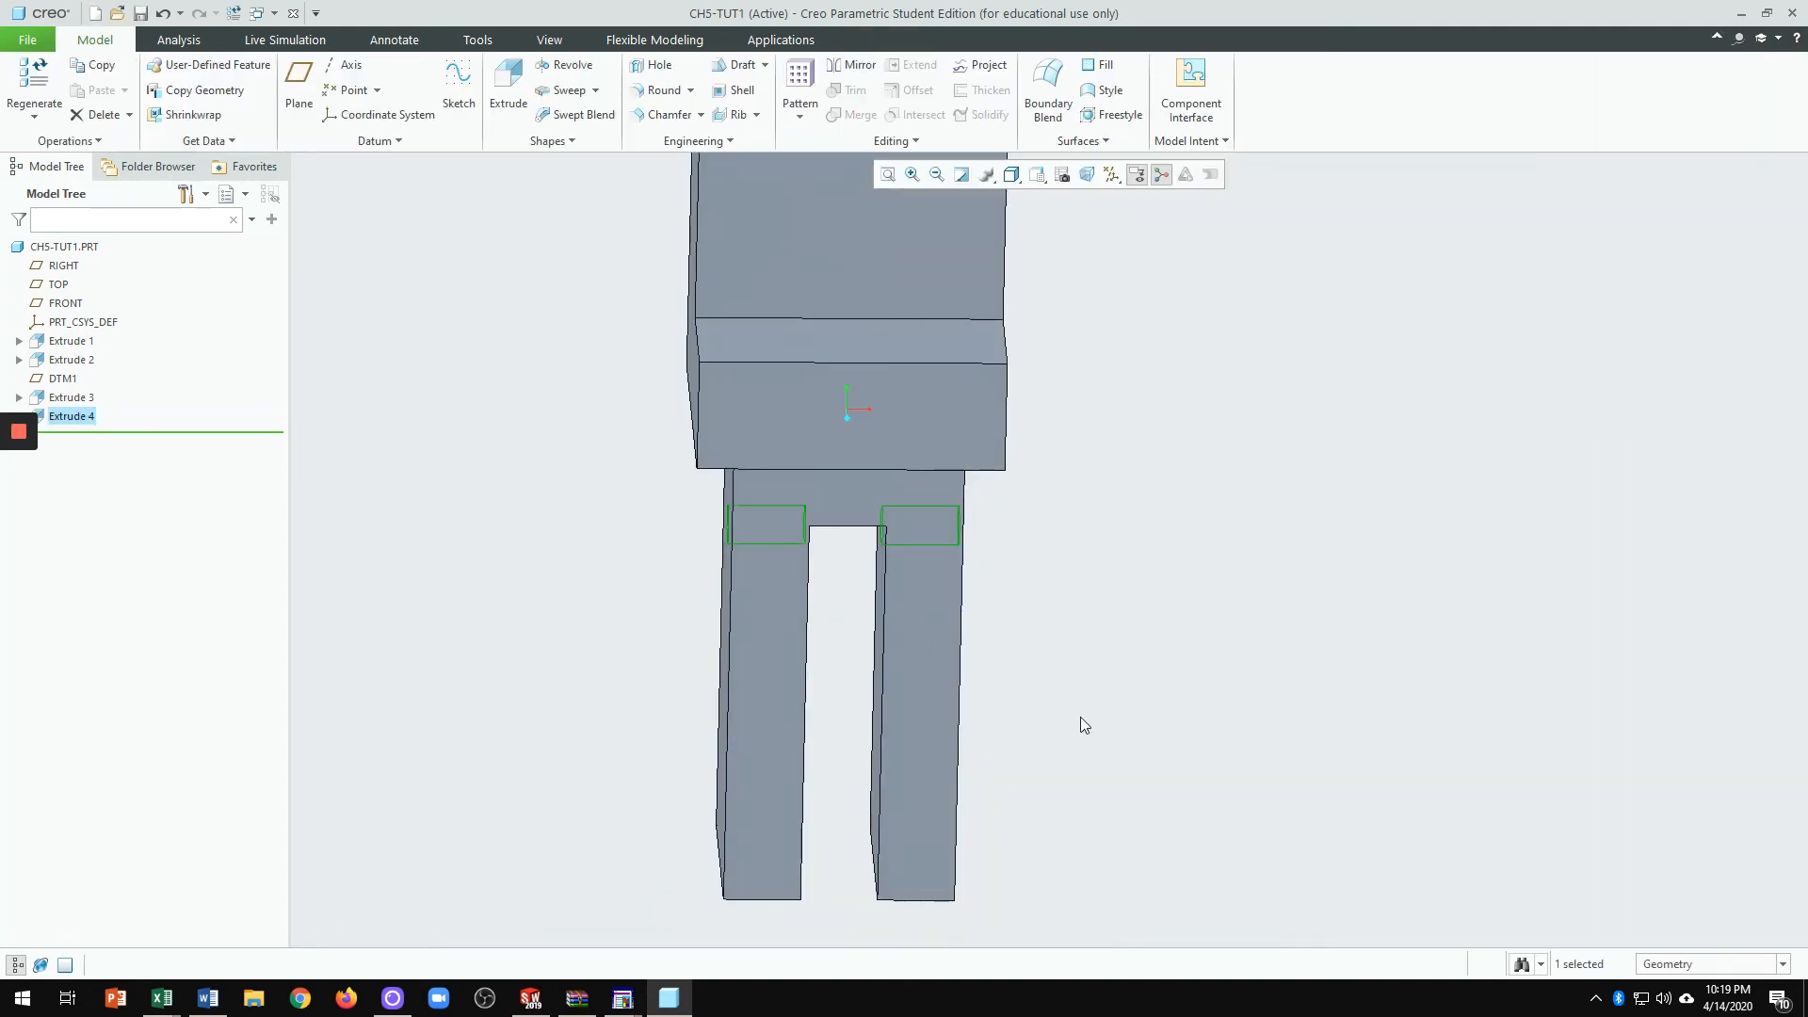
Step: View the part from the FRONT, TOP and RIGHT saved orientations, then restore the default orientation
scroll(1081, 715, "down", 4)
mouse_move(1148, 685)
middle_mouse_down()
mouse_move(1159, 540)
mouse_move(1223, 424)
mouse_move(1155, 693)
middle_mouse_up()
scroll(1127, 618, "up", 2)
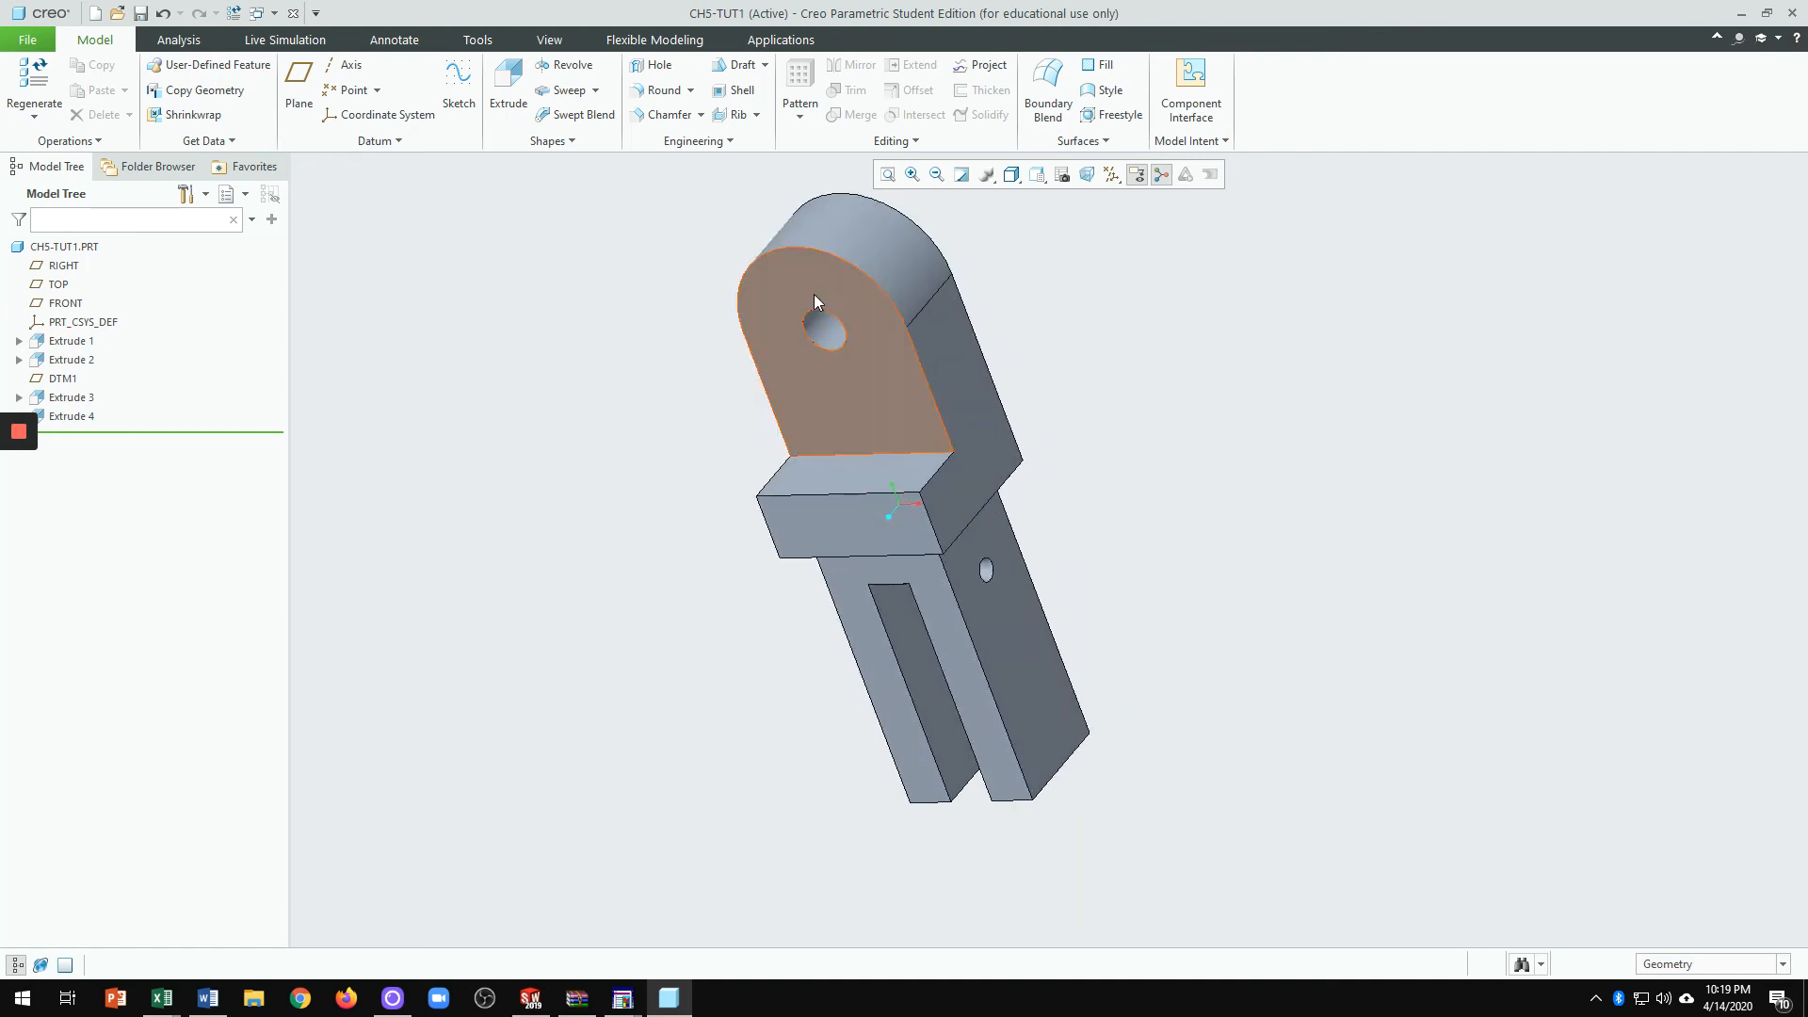
left_click(1039, 175)
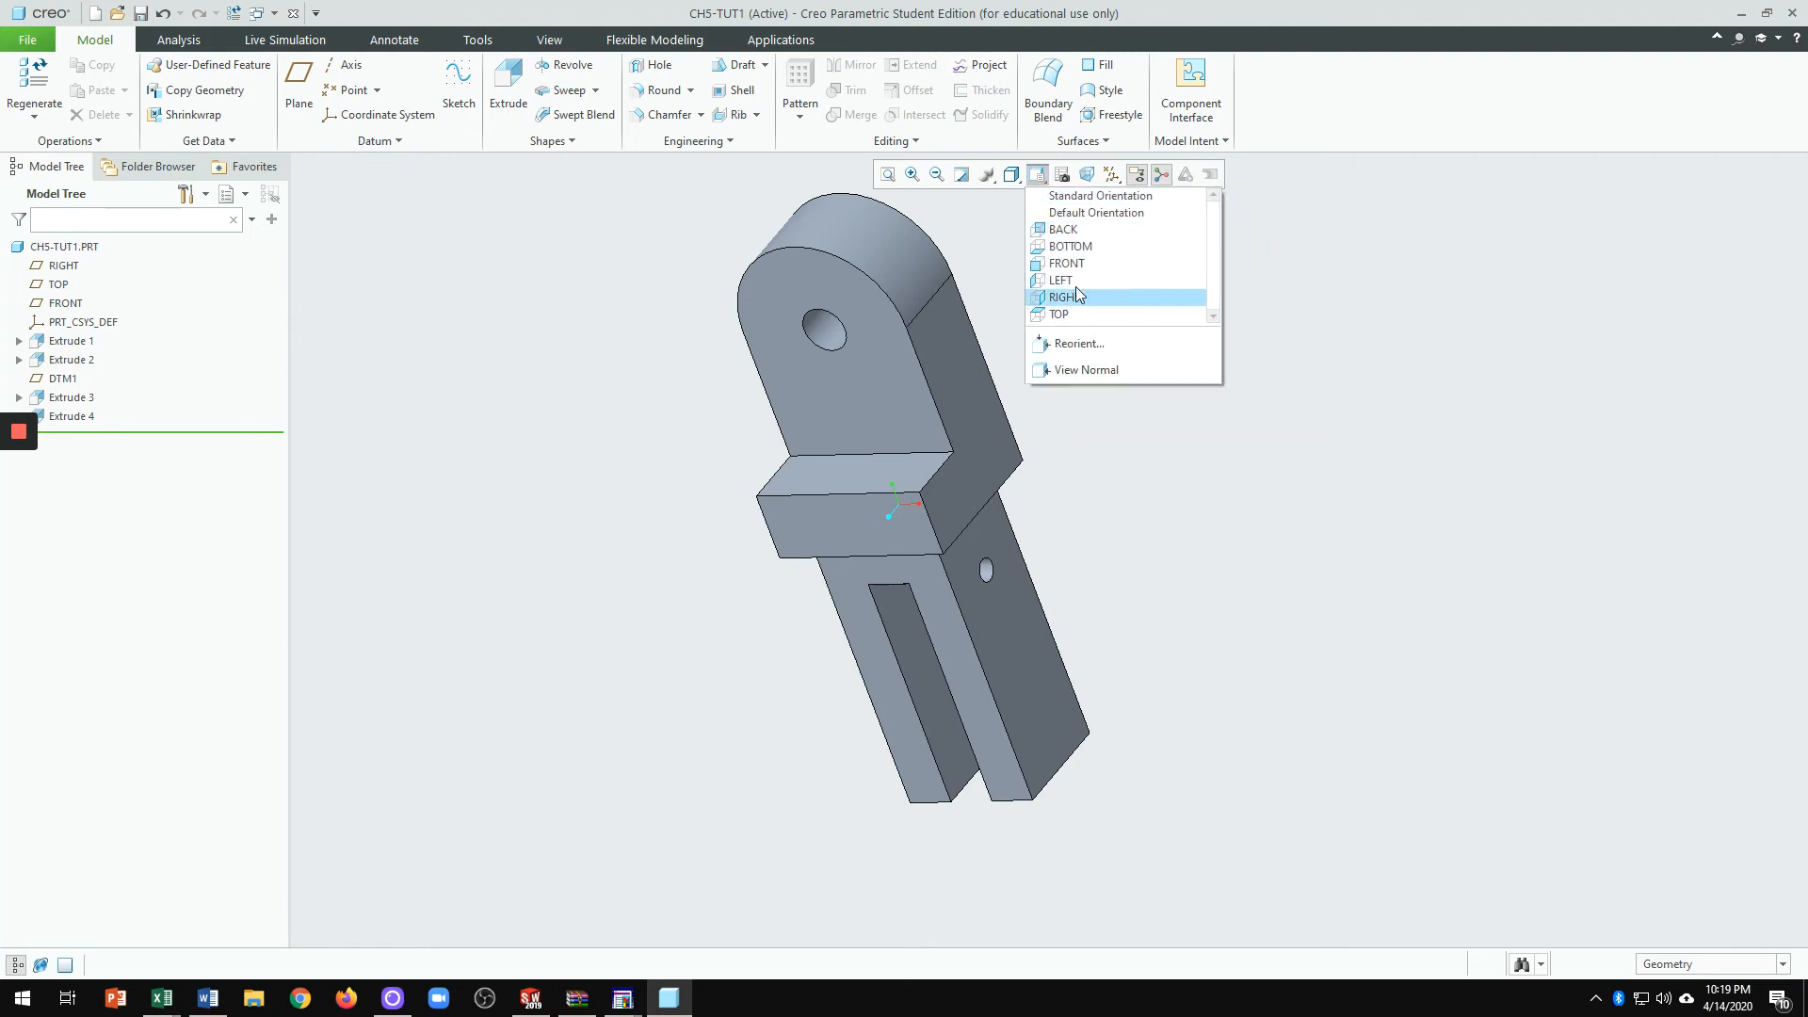
left_click(1072, 263)
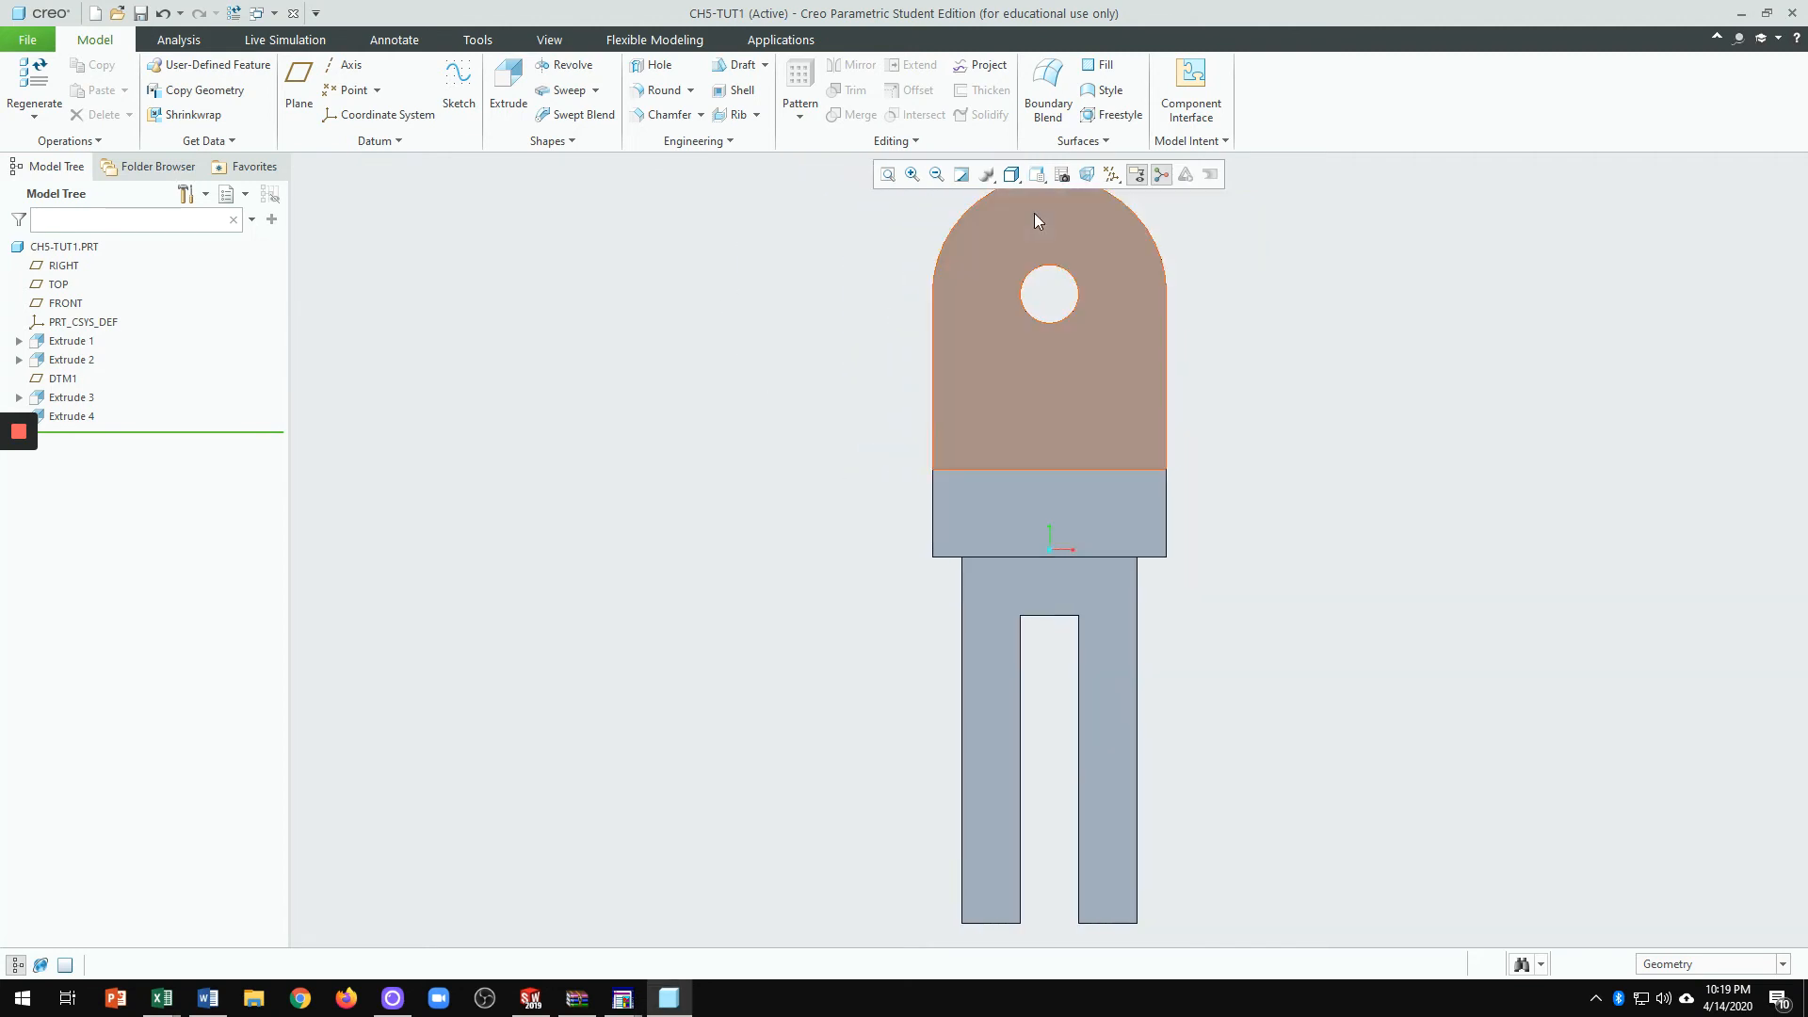
left_click(1035, 177)
left_click(1079, 316)
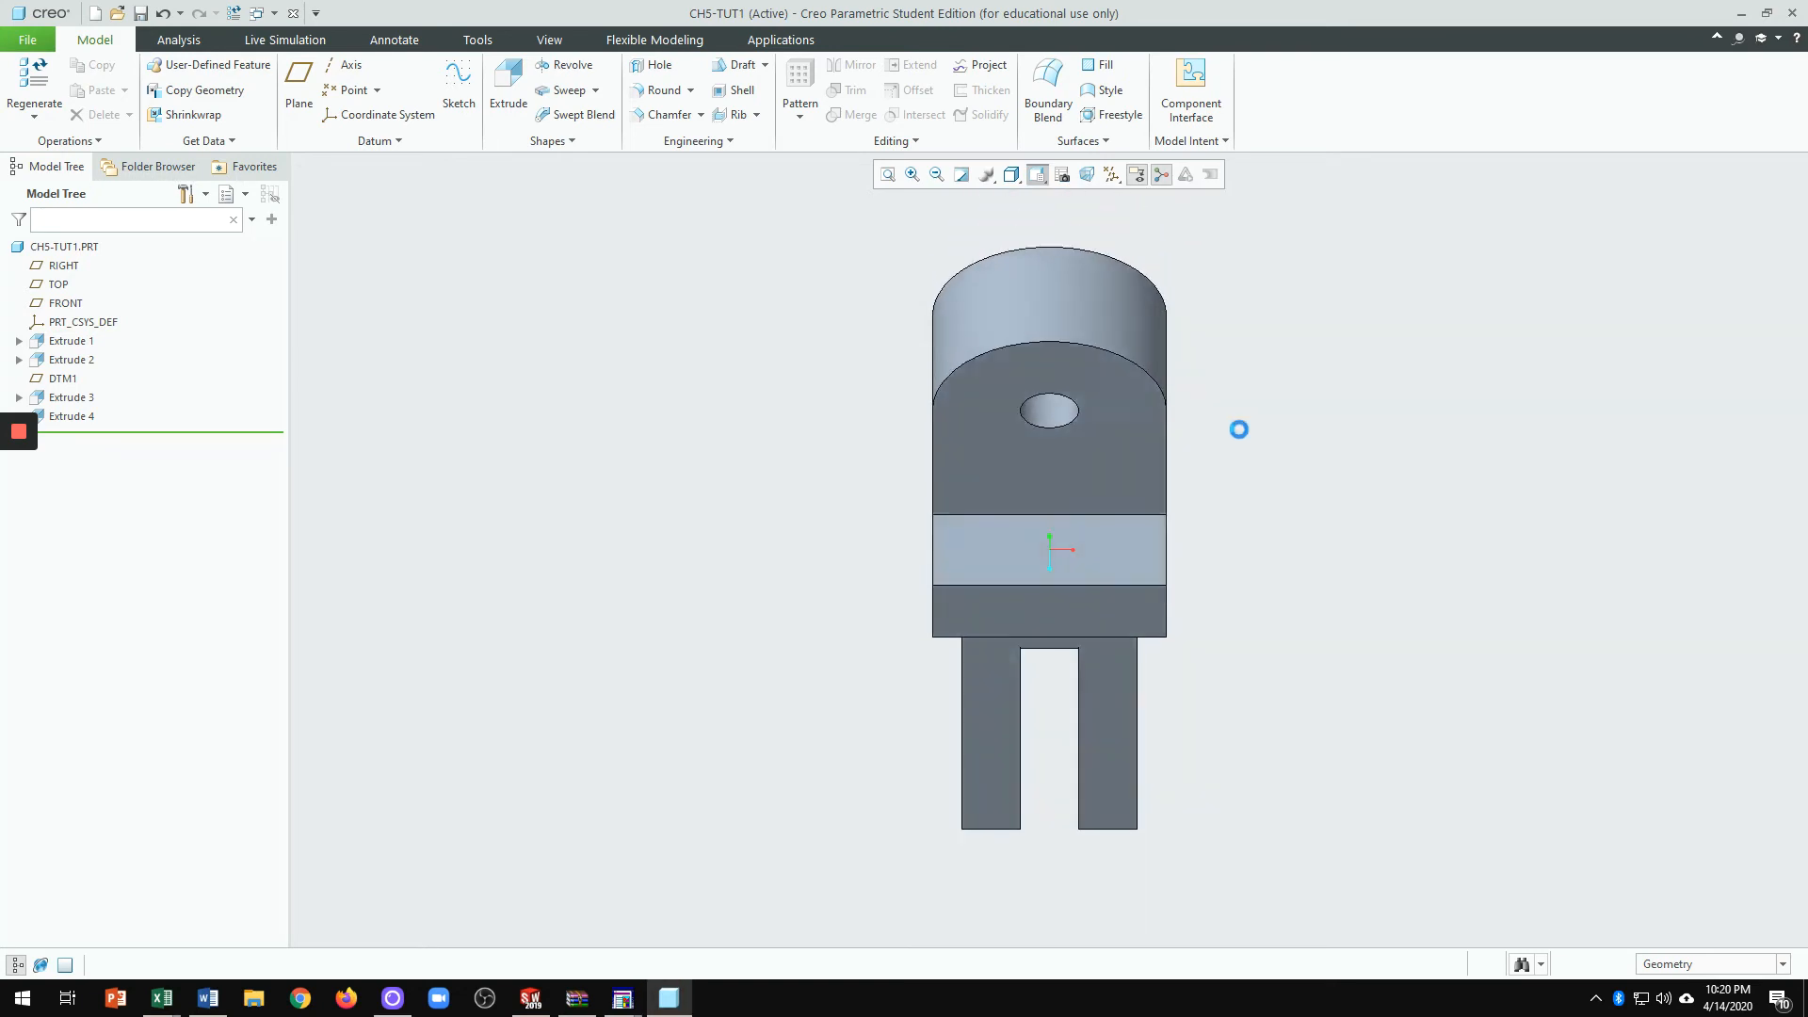
left_click(1036, 175)
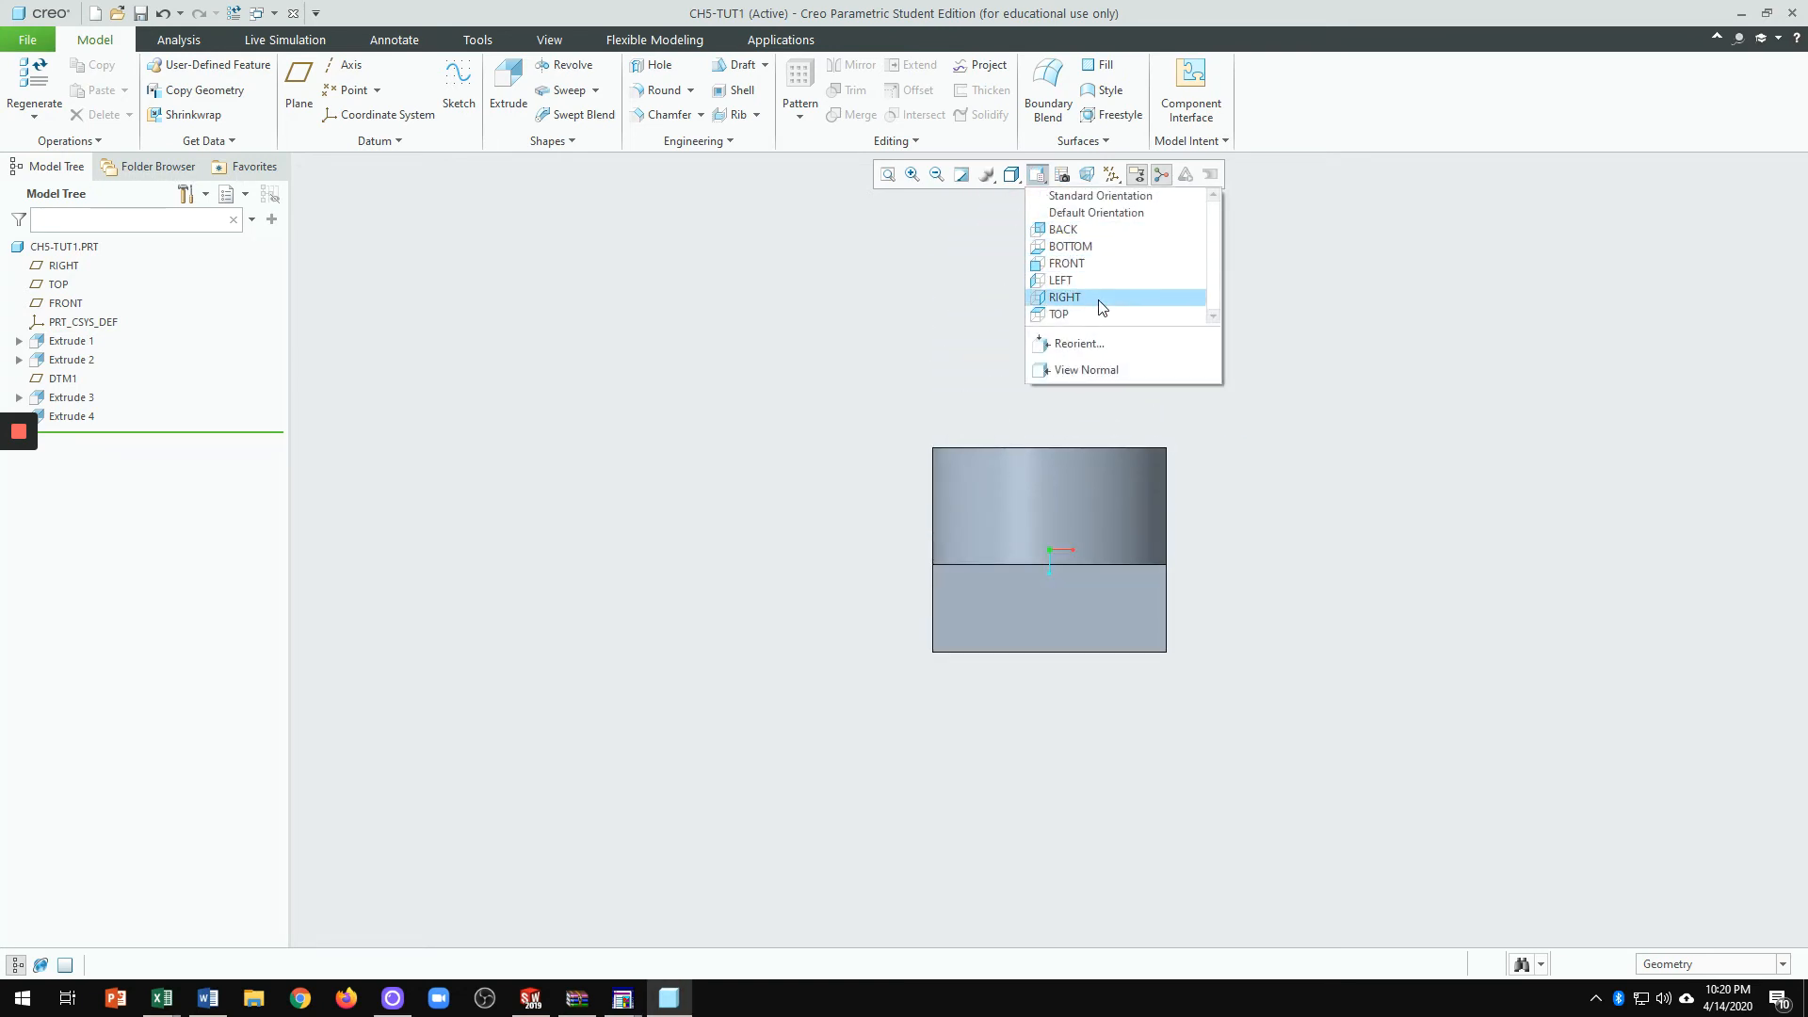
left_click(1099, 299)
key("ctrl+d")
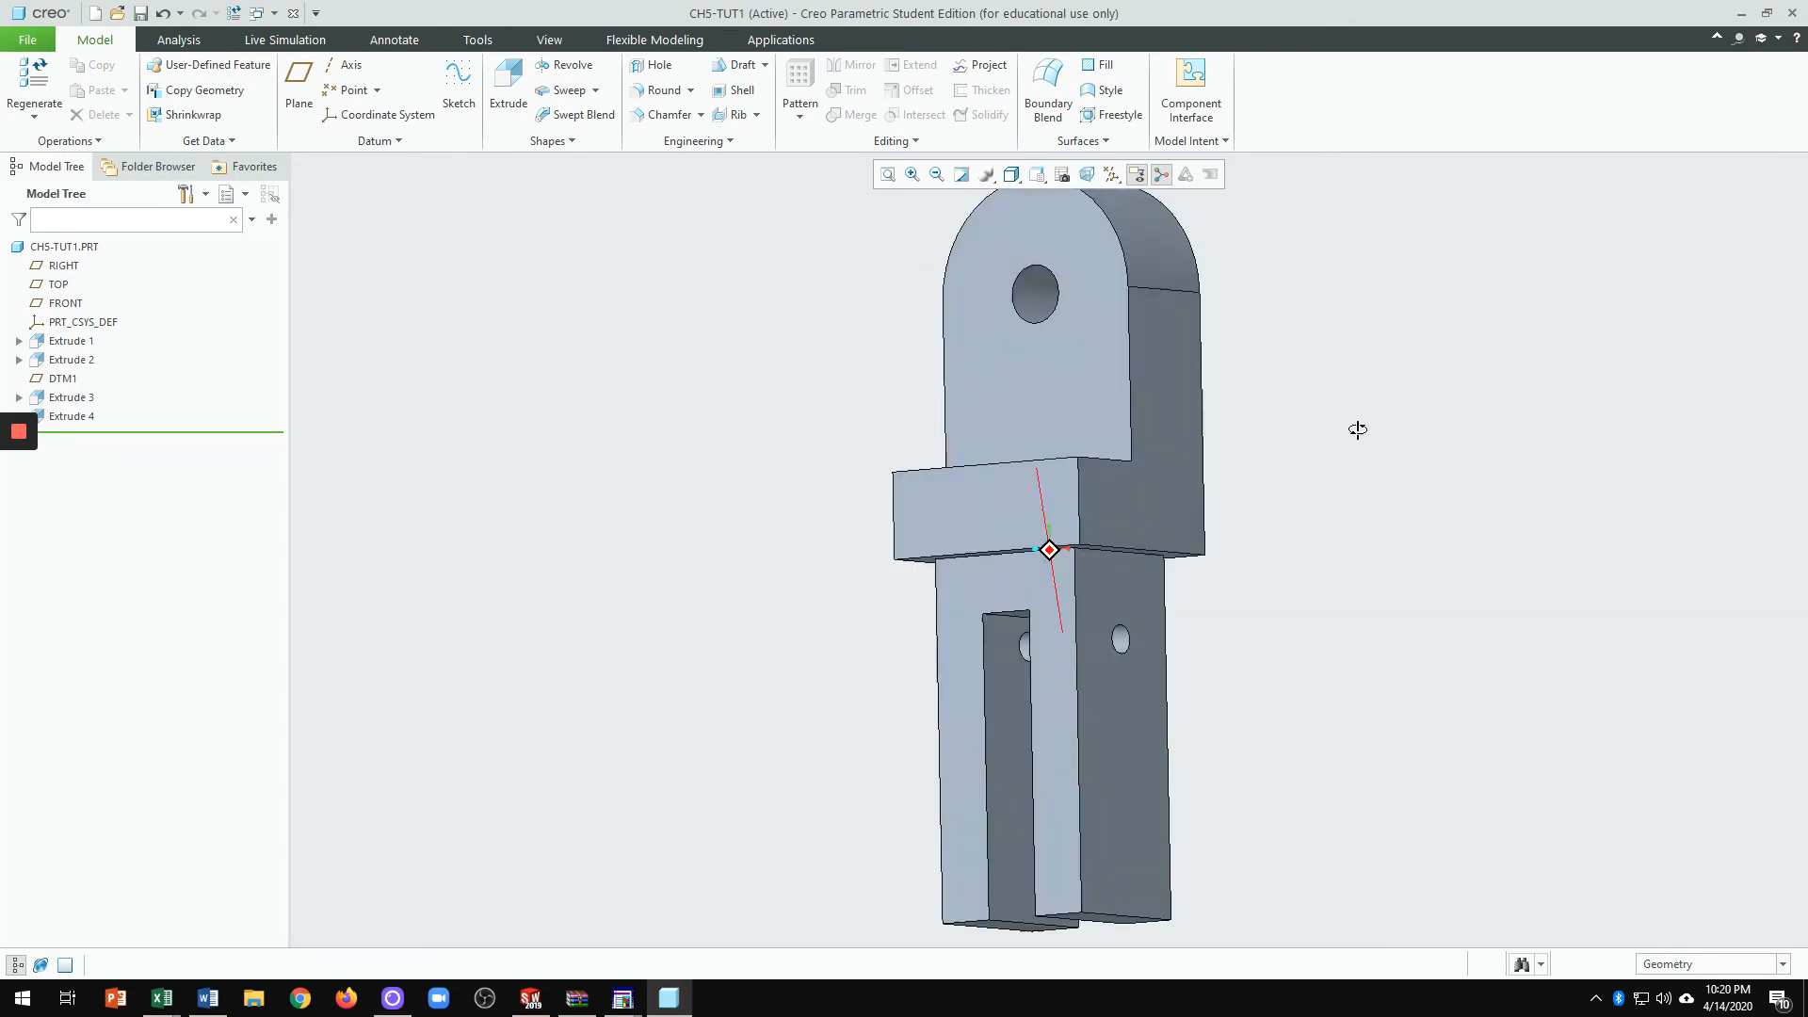
left_click(546, 42)
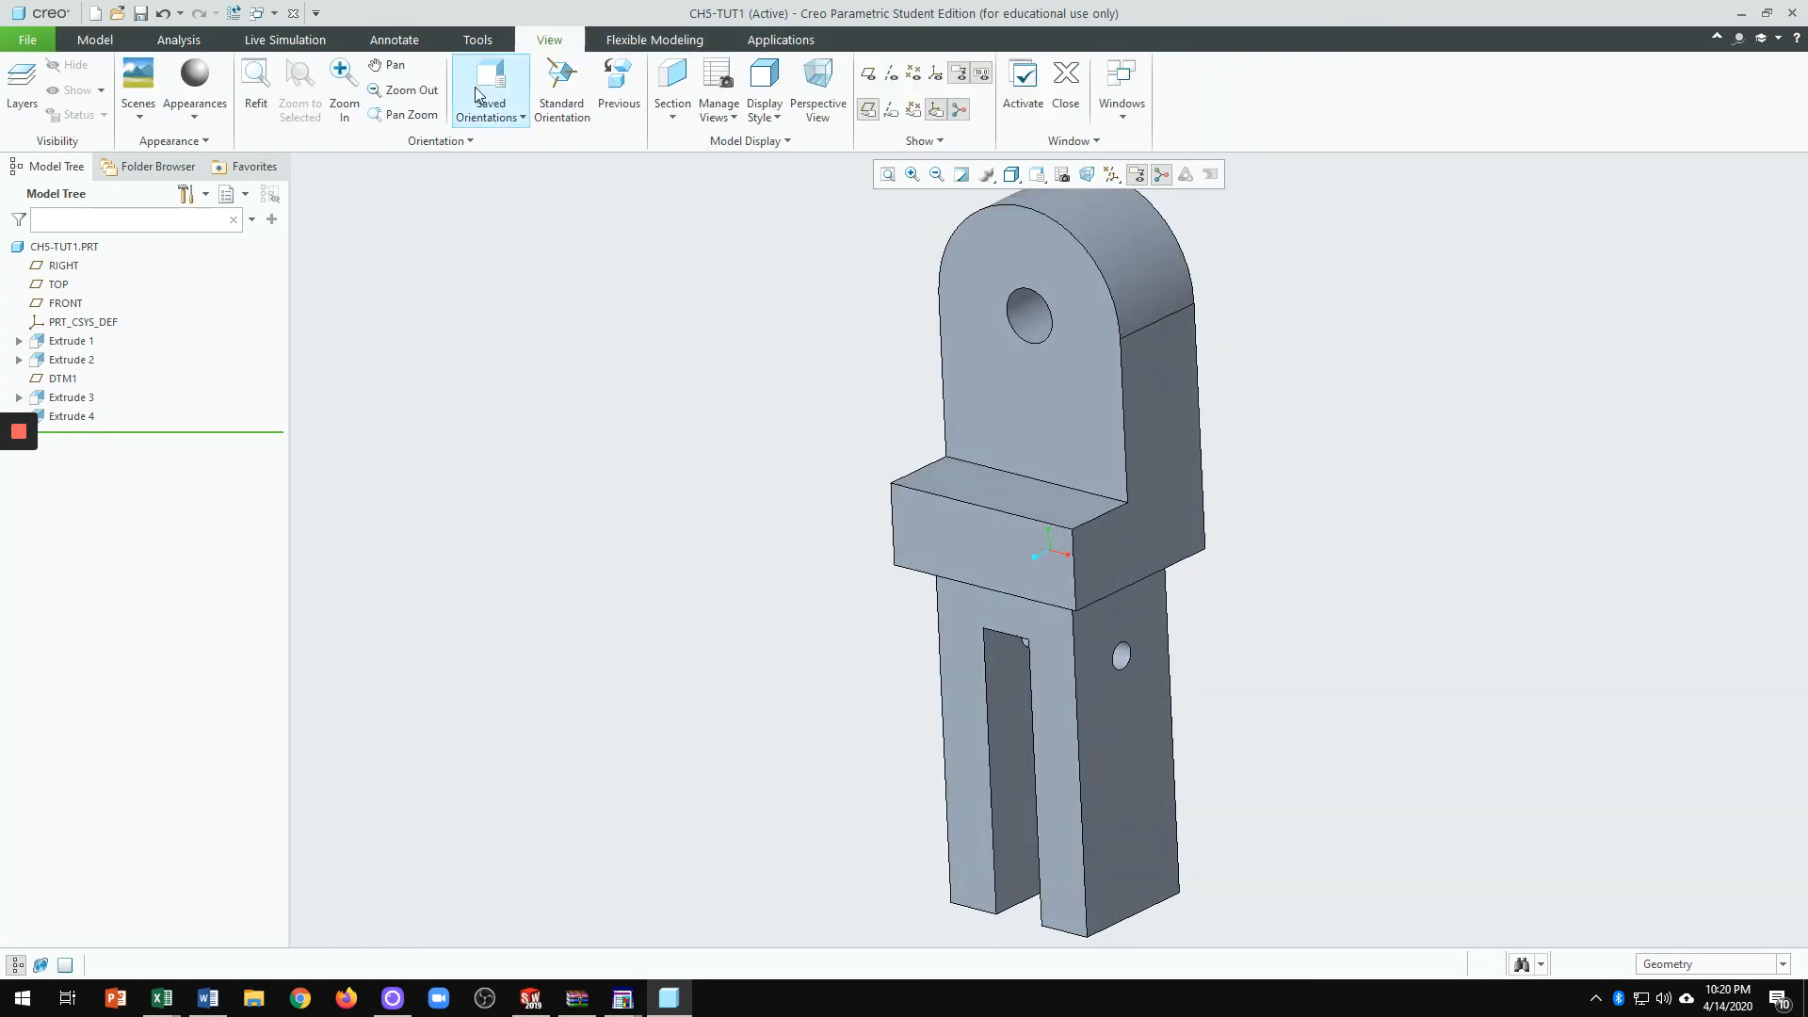
Step: Apply a red appearance to the three front faces of the part
left_click(200, 119)
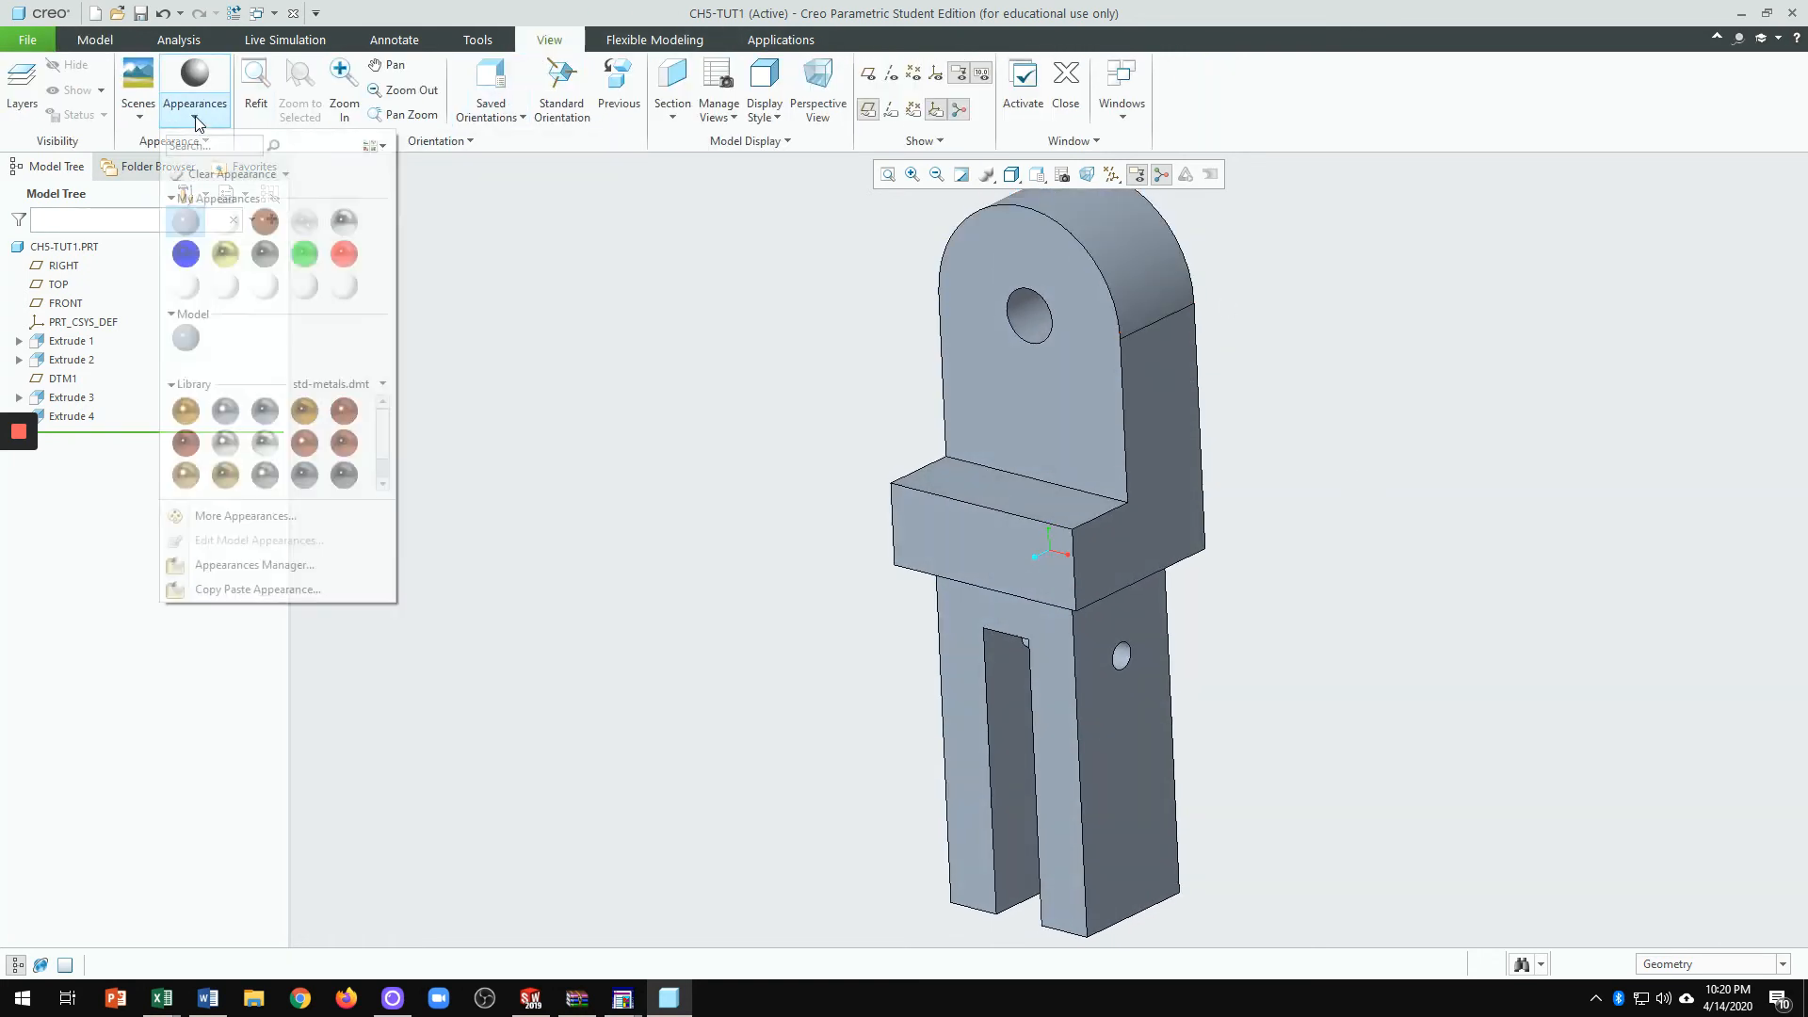
left_click(200, 118)
left_click(199, 117)
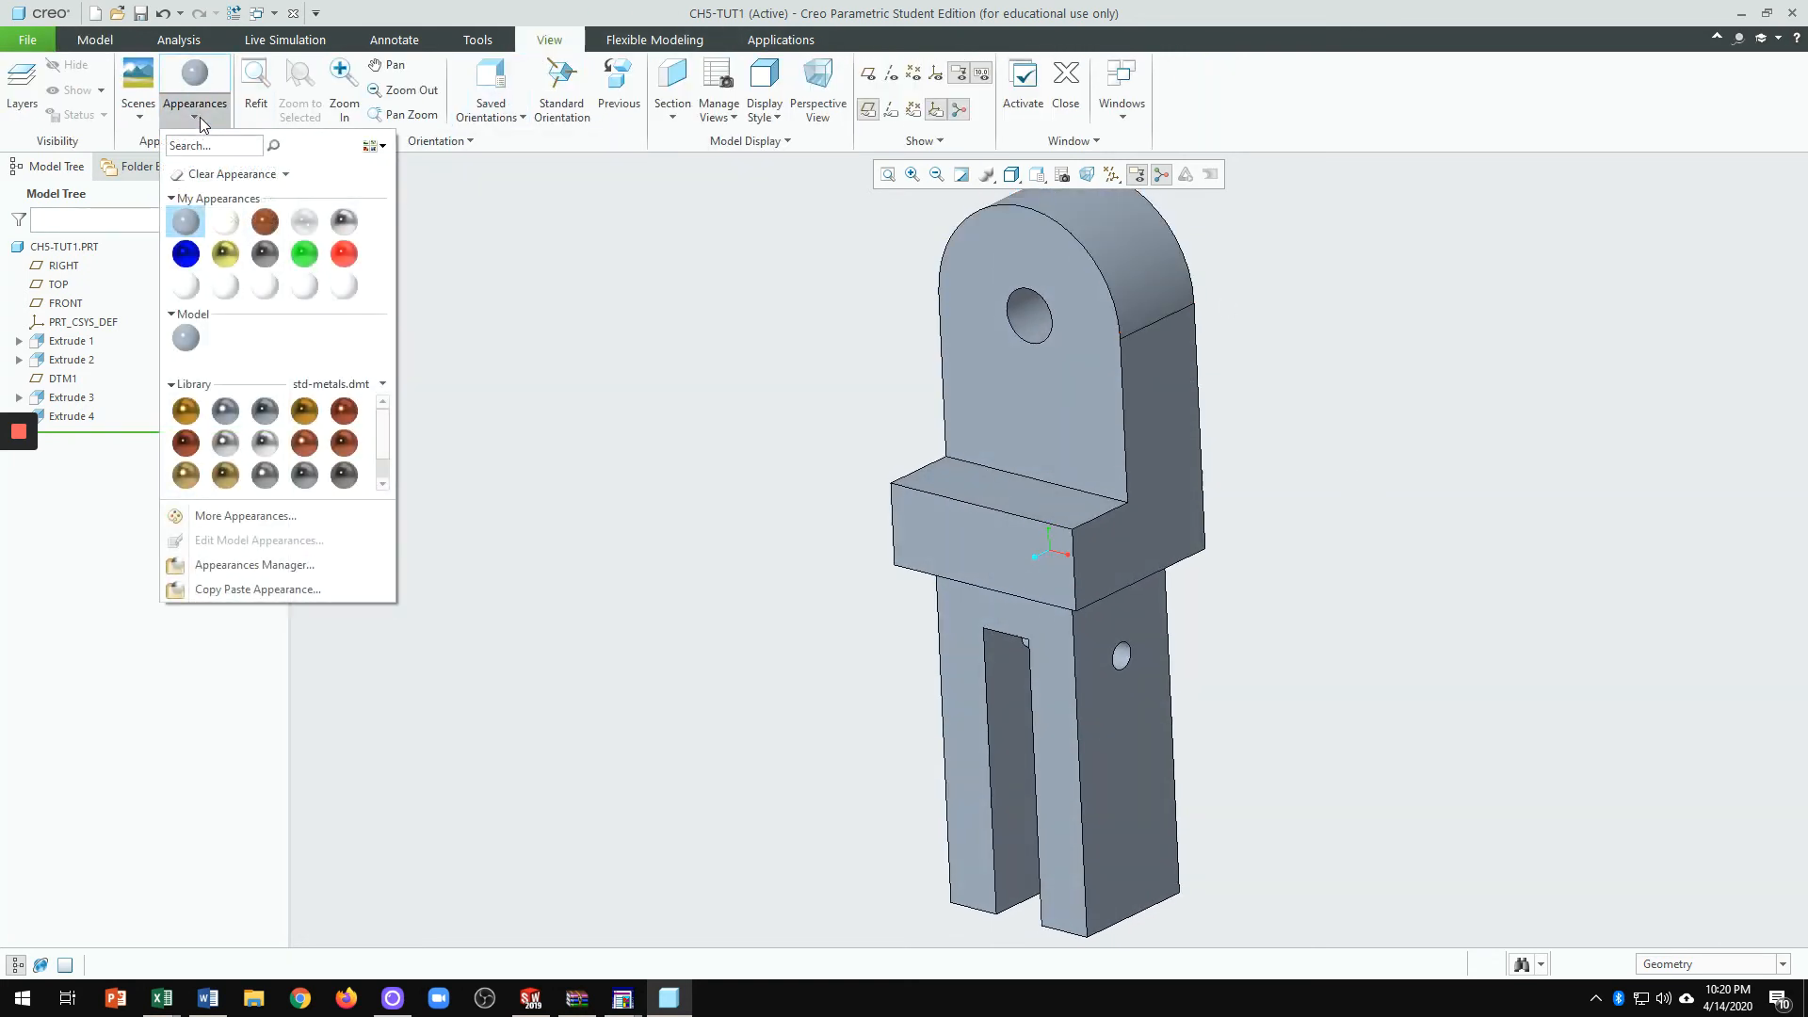
left_click(346, 253)
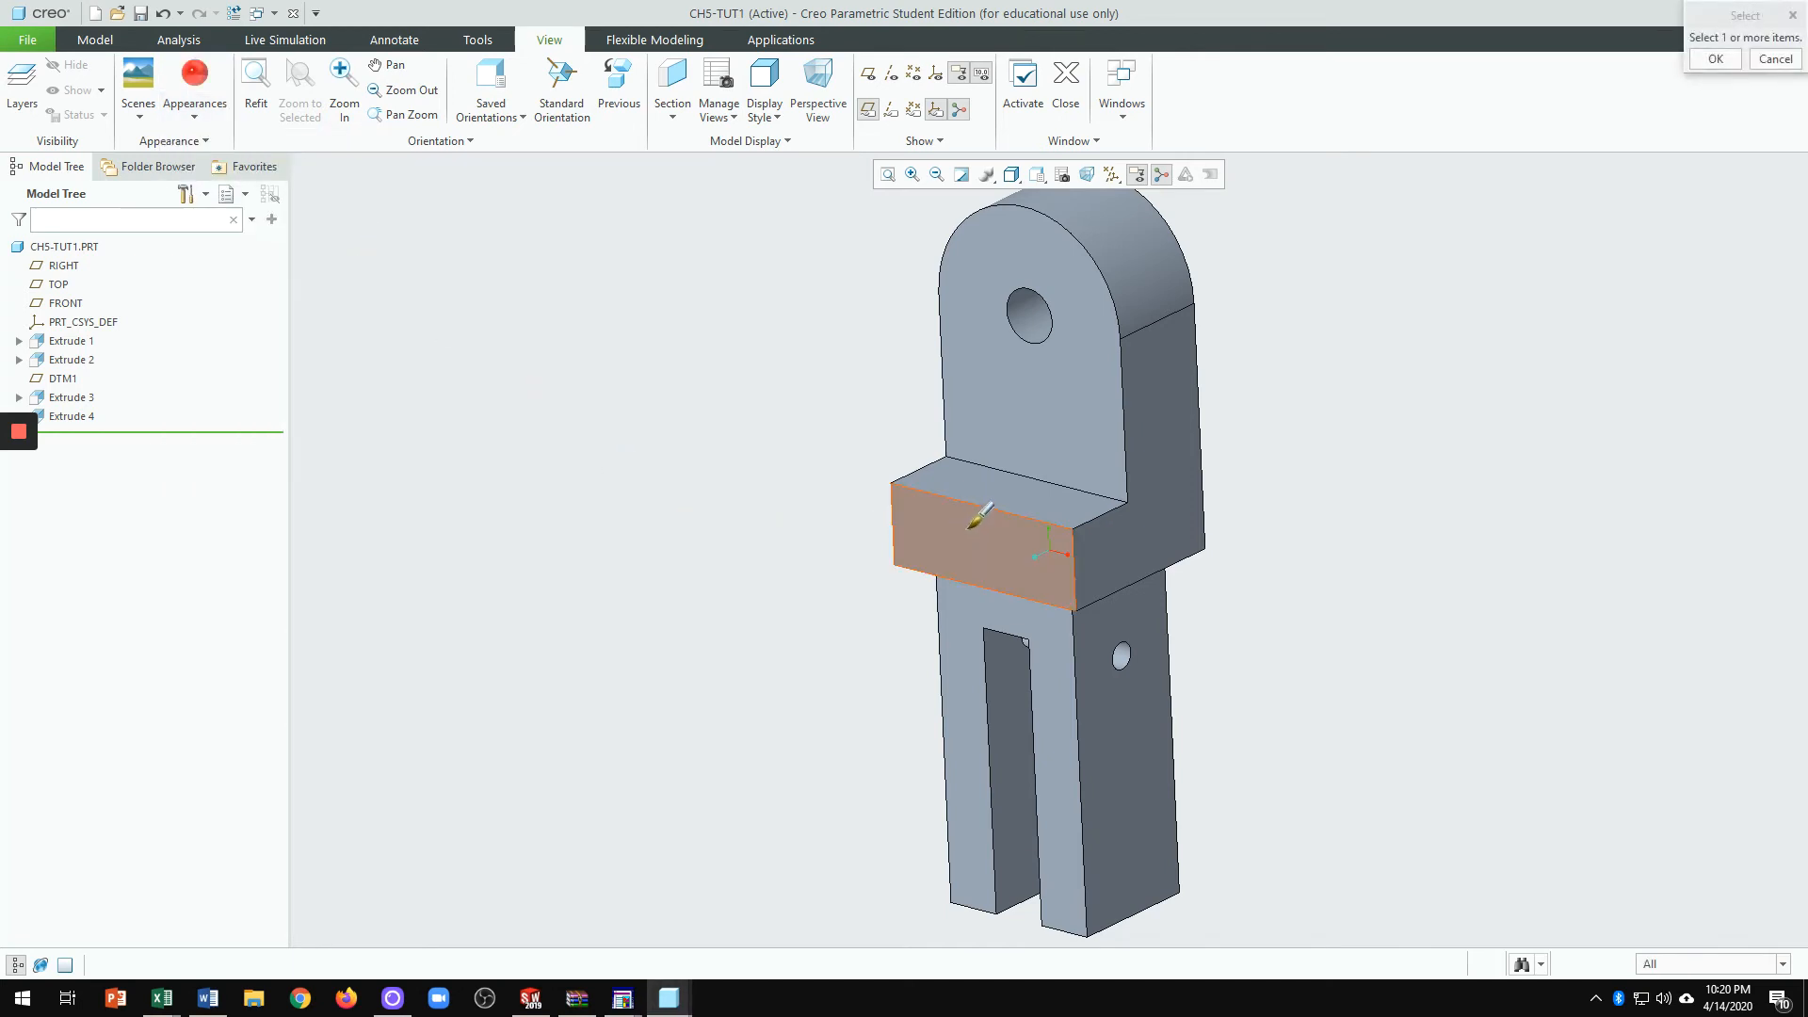
left_click(970, 530)
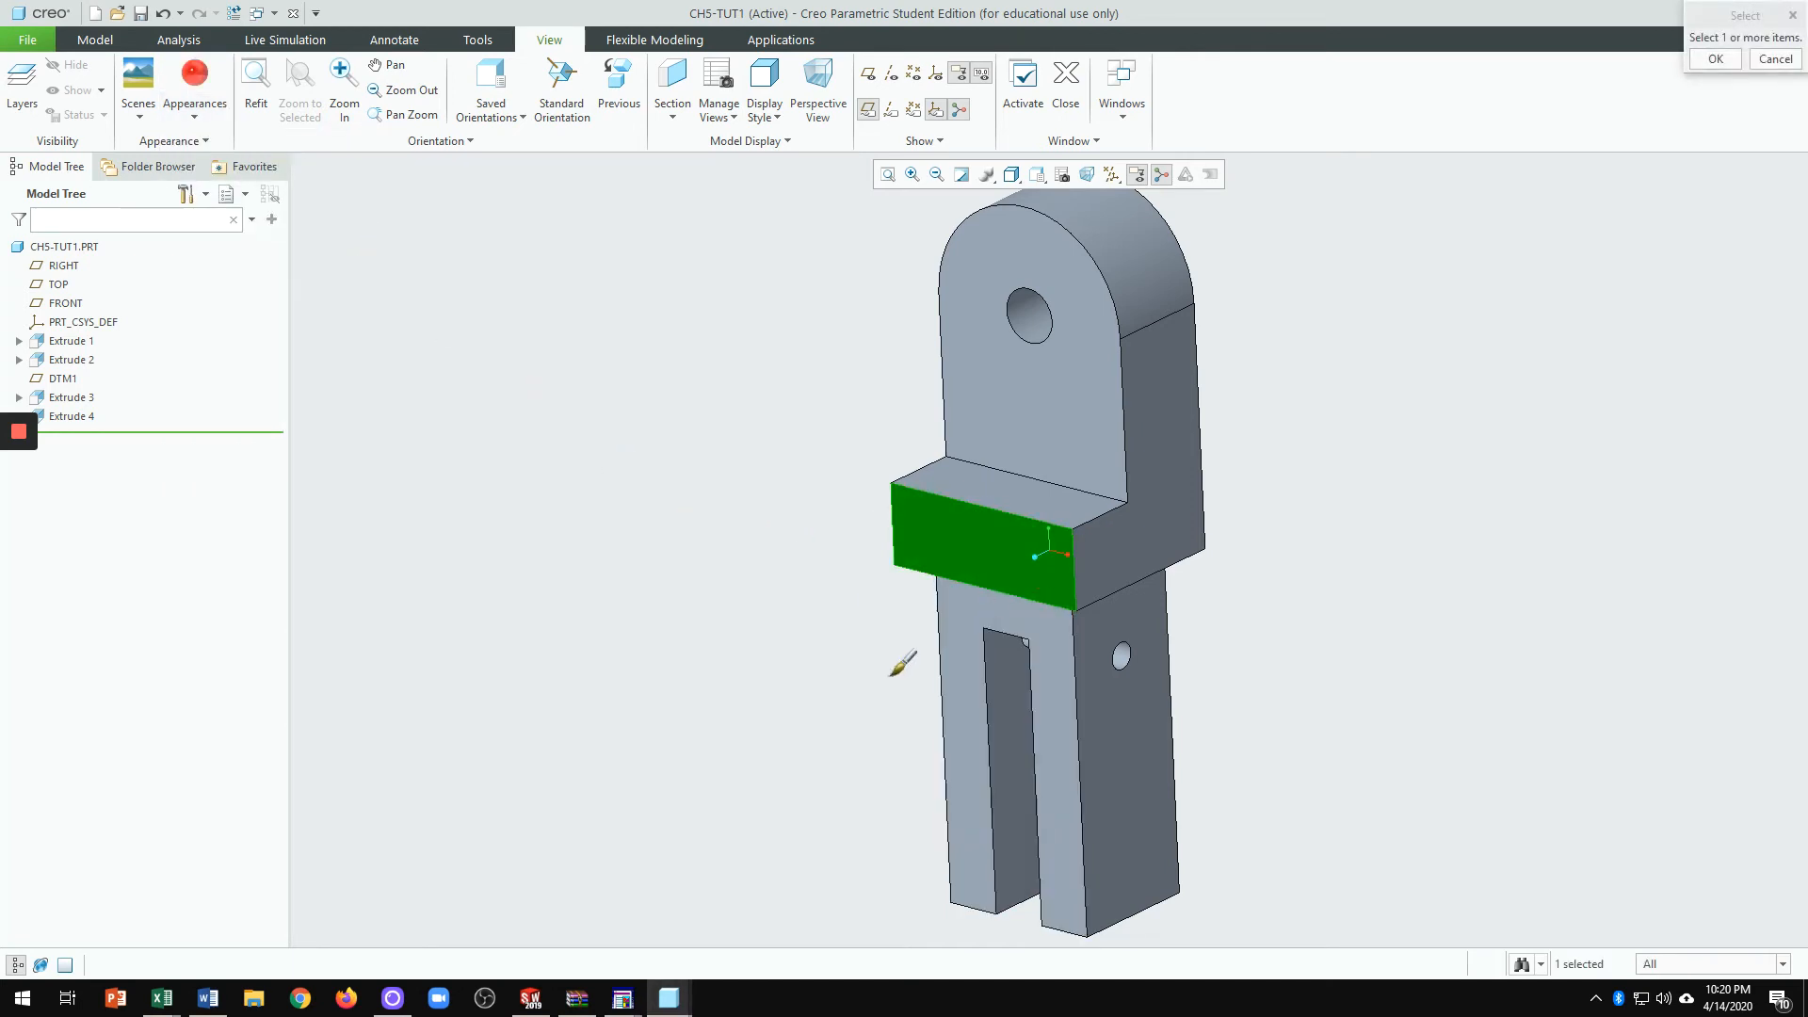
left_click(1066, 756, "ctrl")
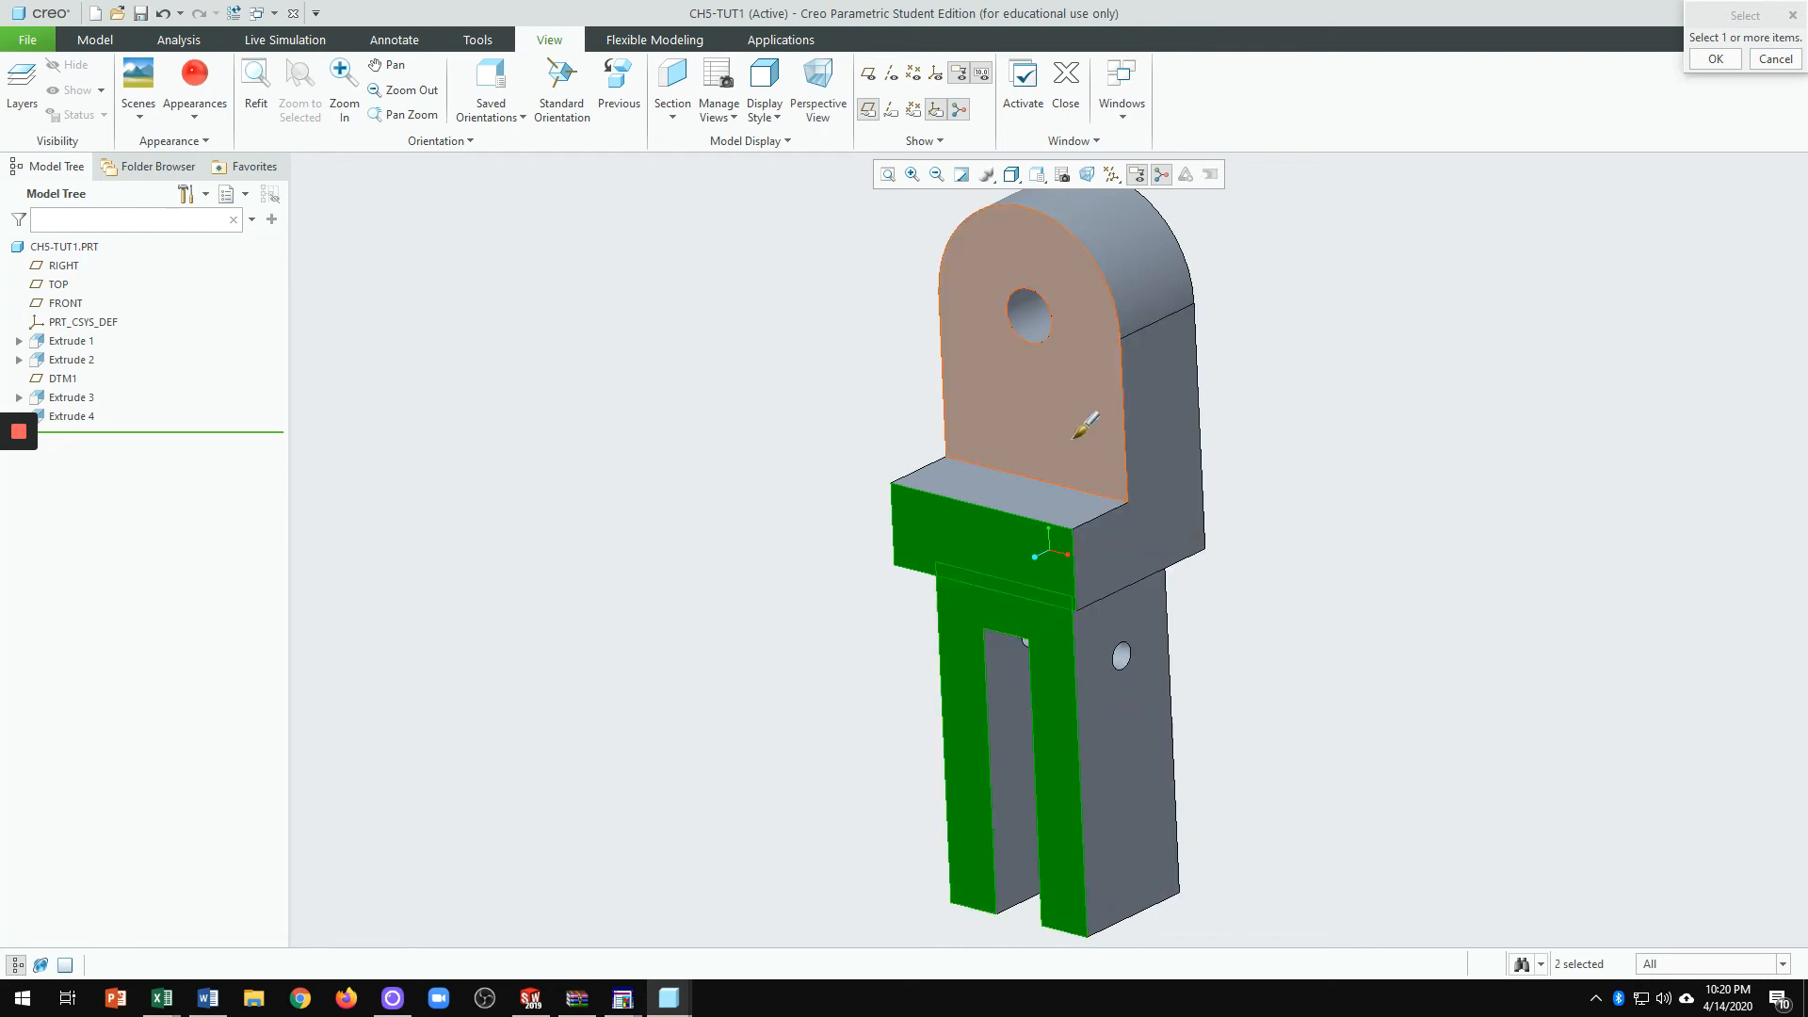
left_click(1092, 419, "ctrl")
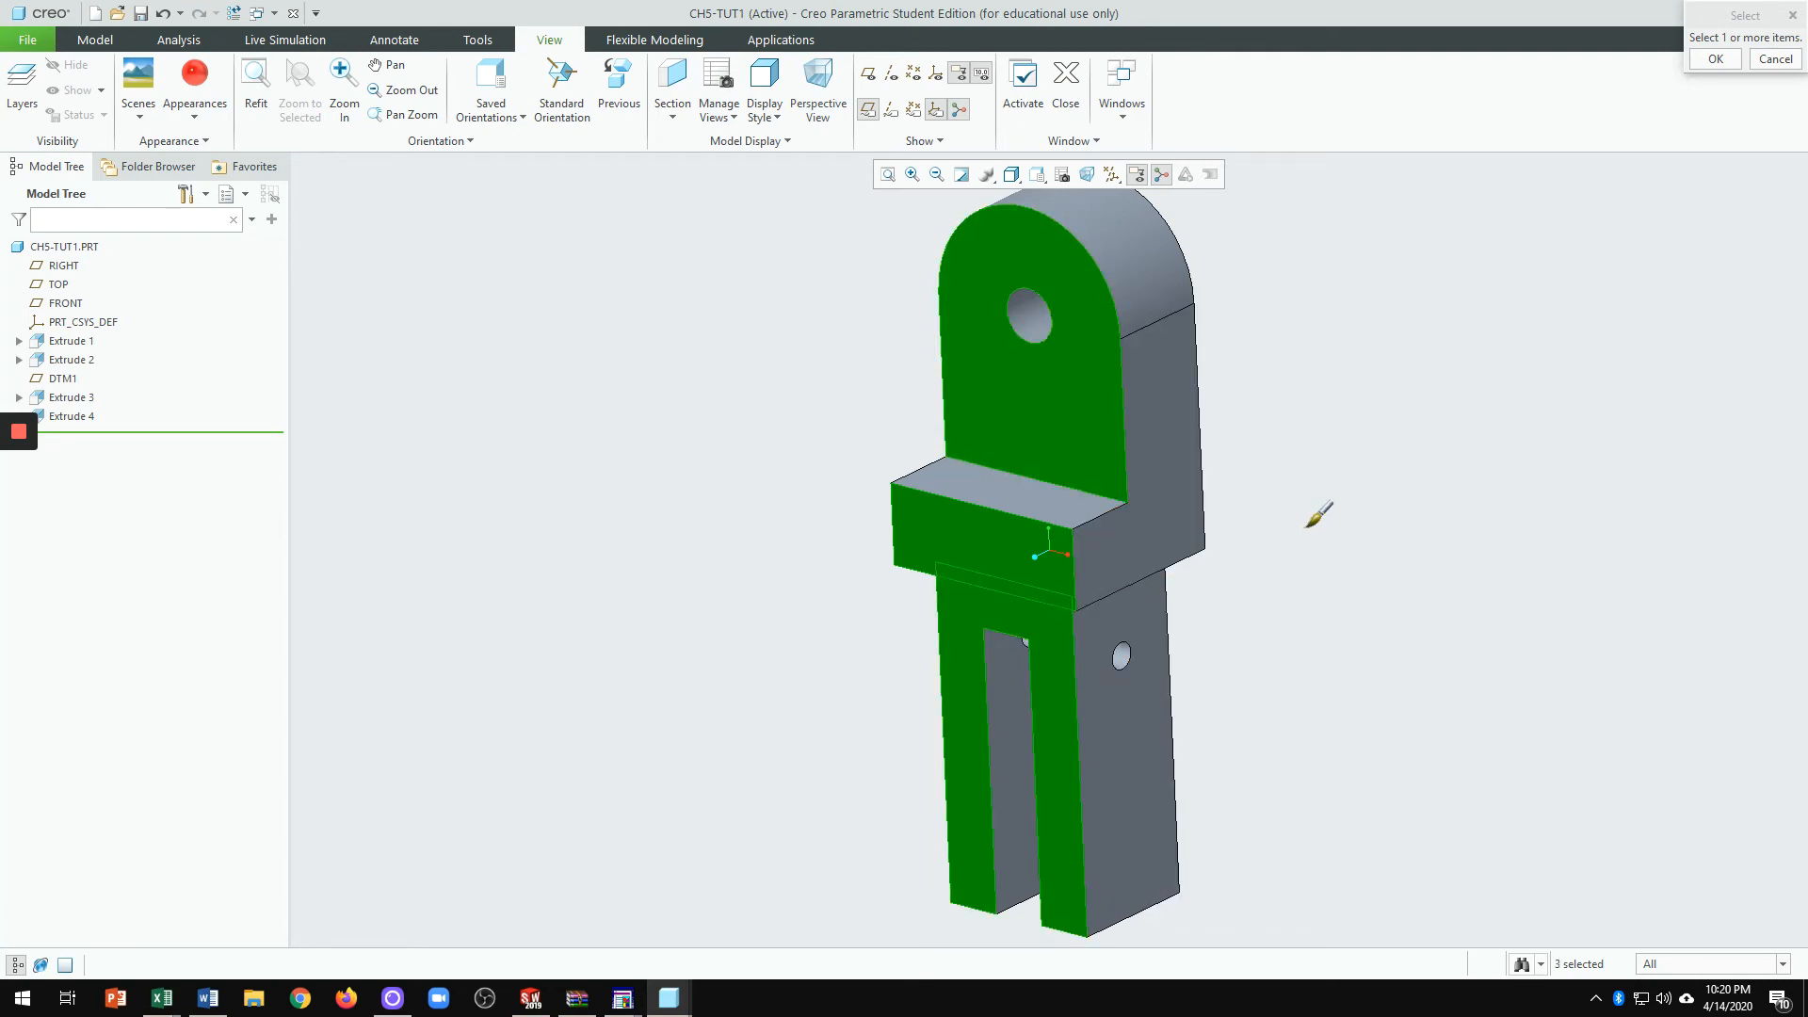
middle_click_drag(1346, 518, 1345, 499)
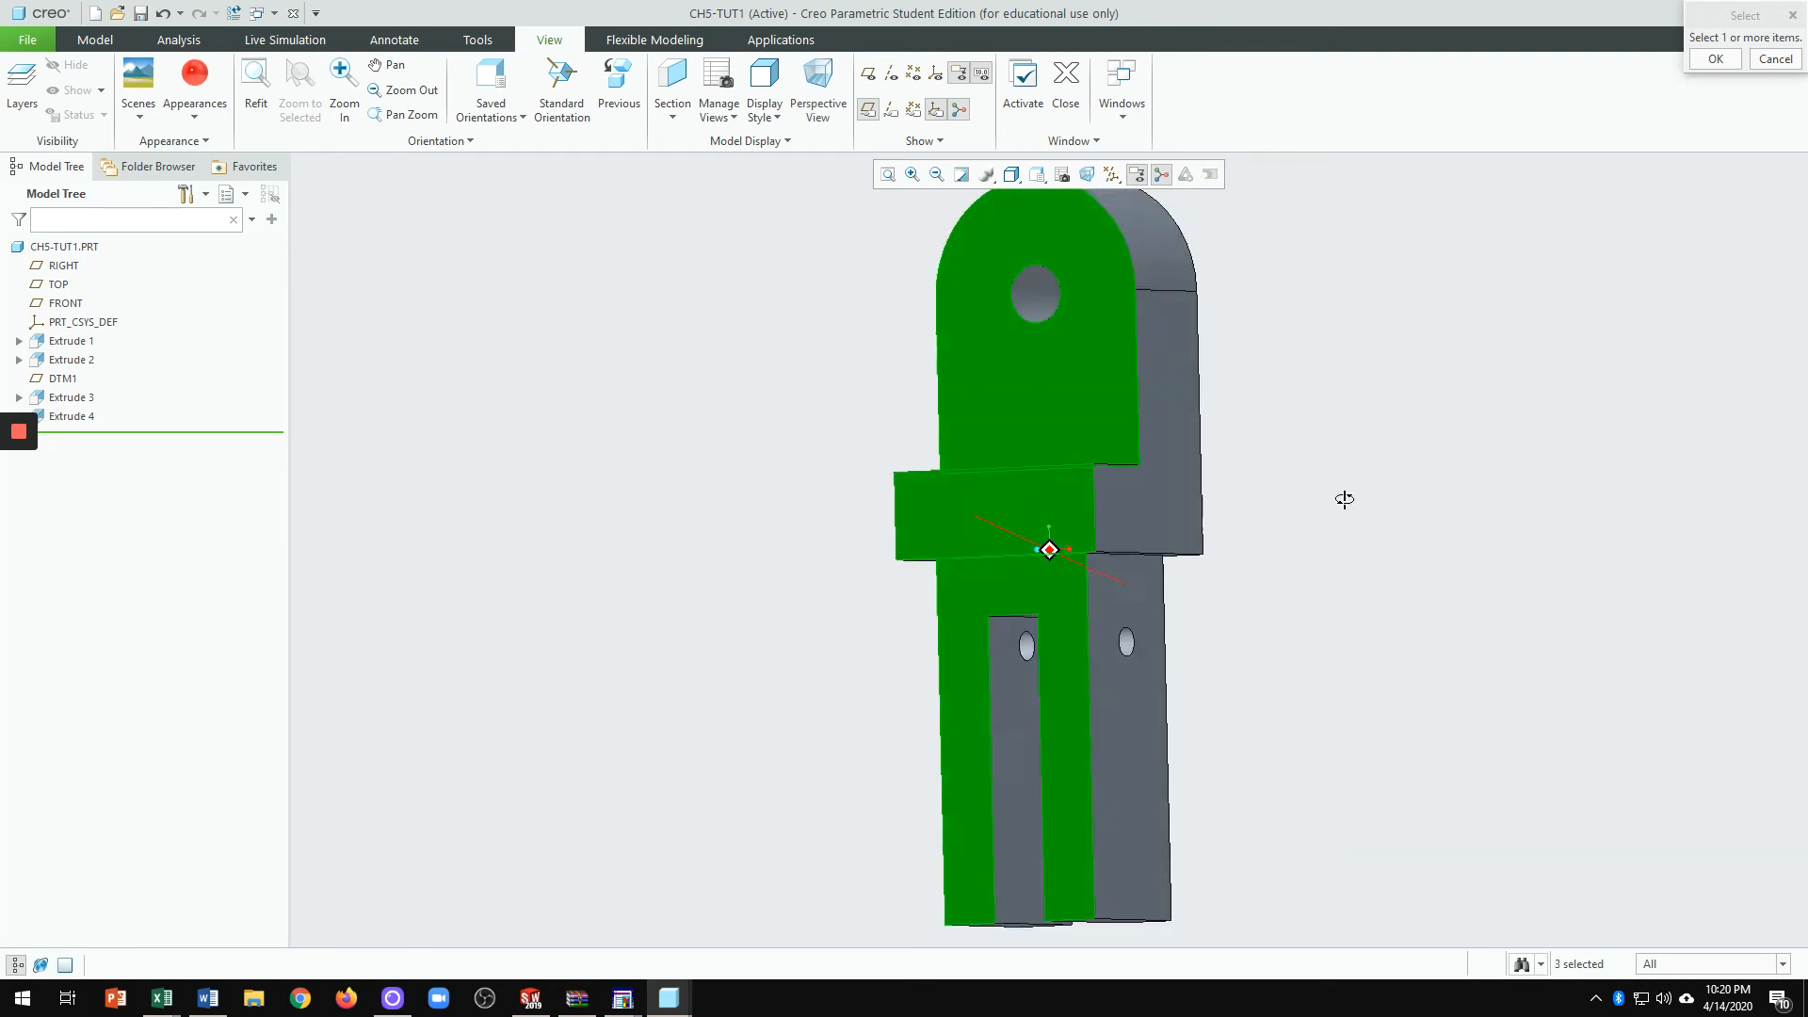
left_click(1707, 61)
Step: Apply a blue appearance to the upper and lower side faces
key("ctrl+d")
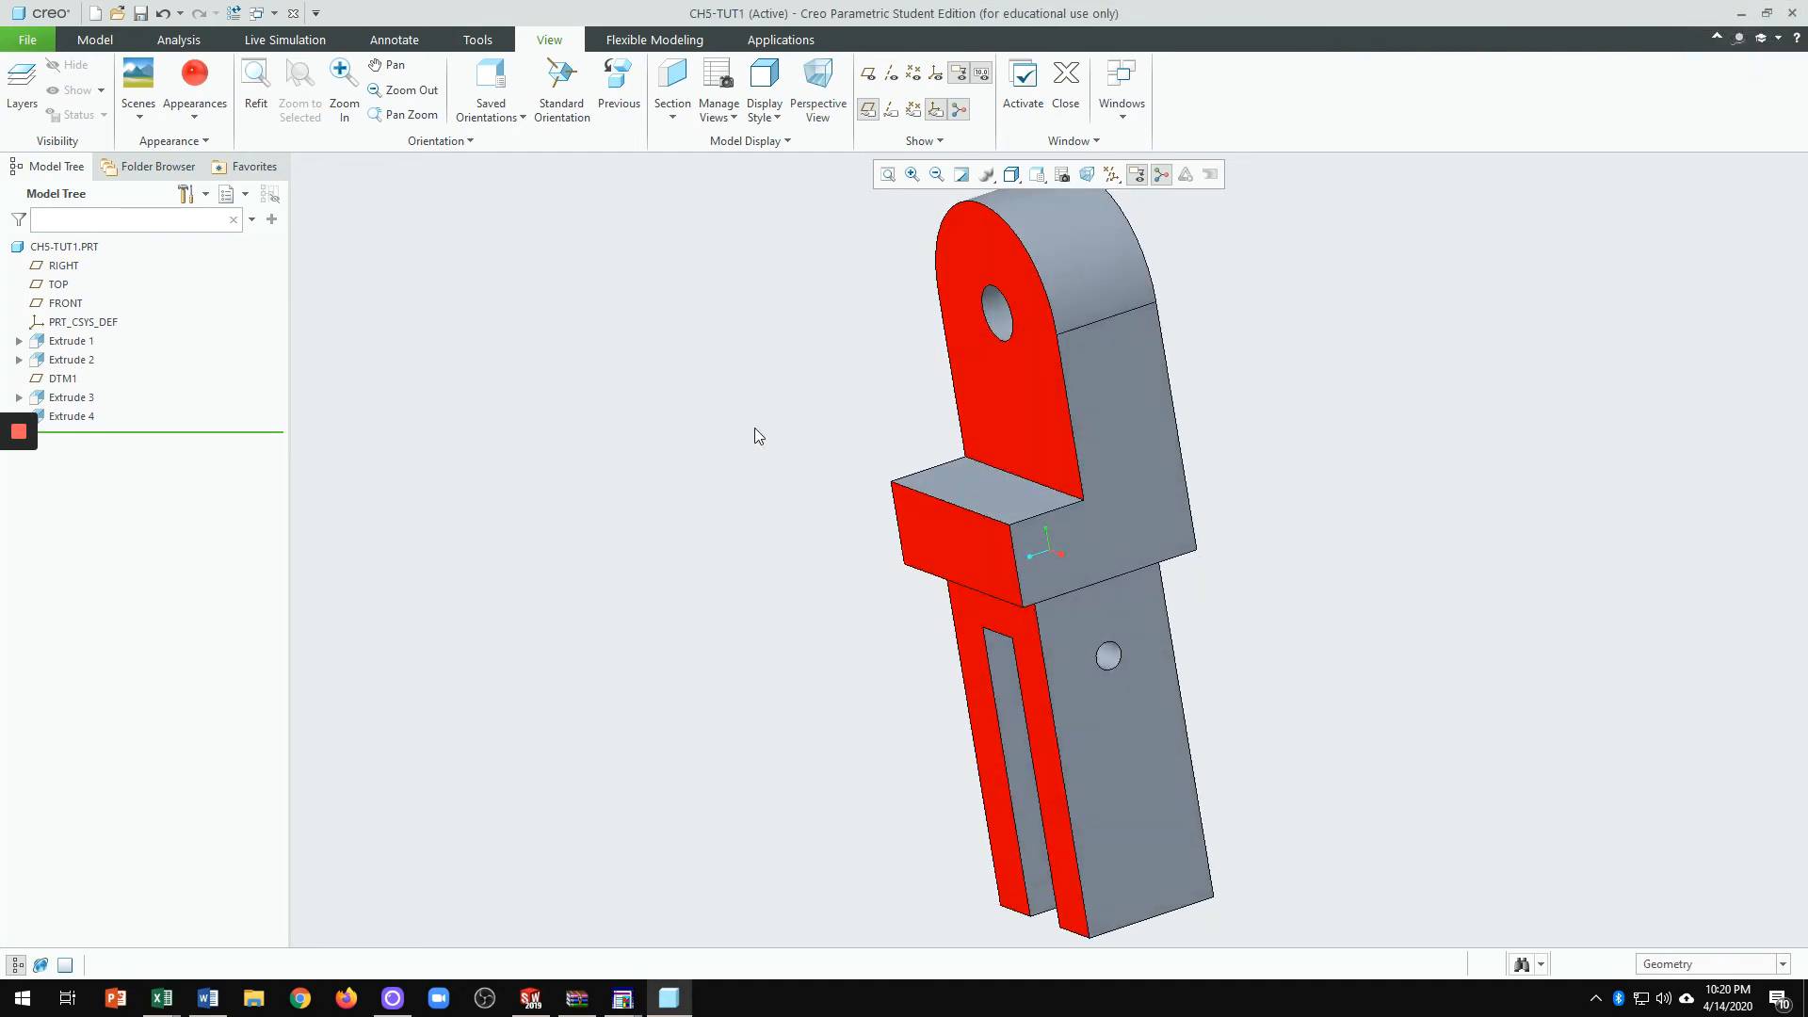
left_click(194, 113)
left_click(186, 254)
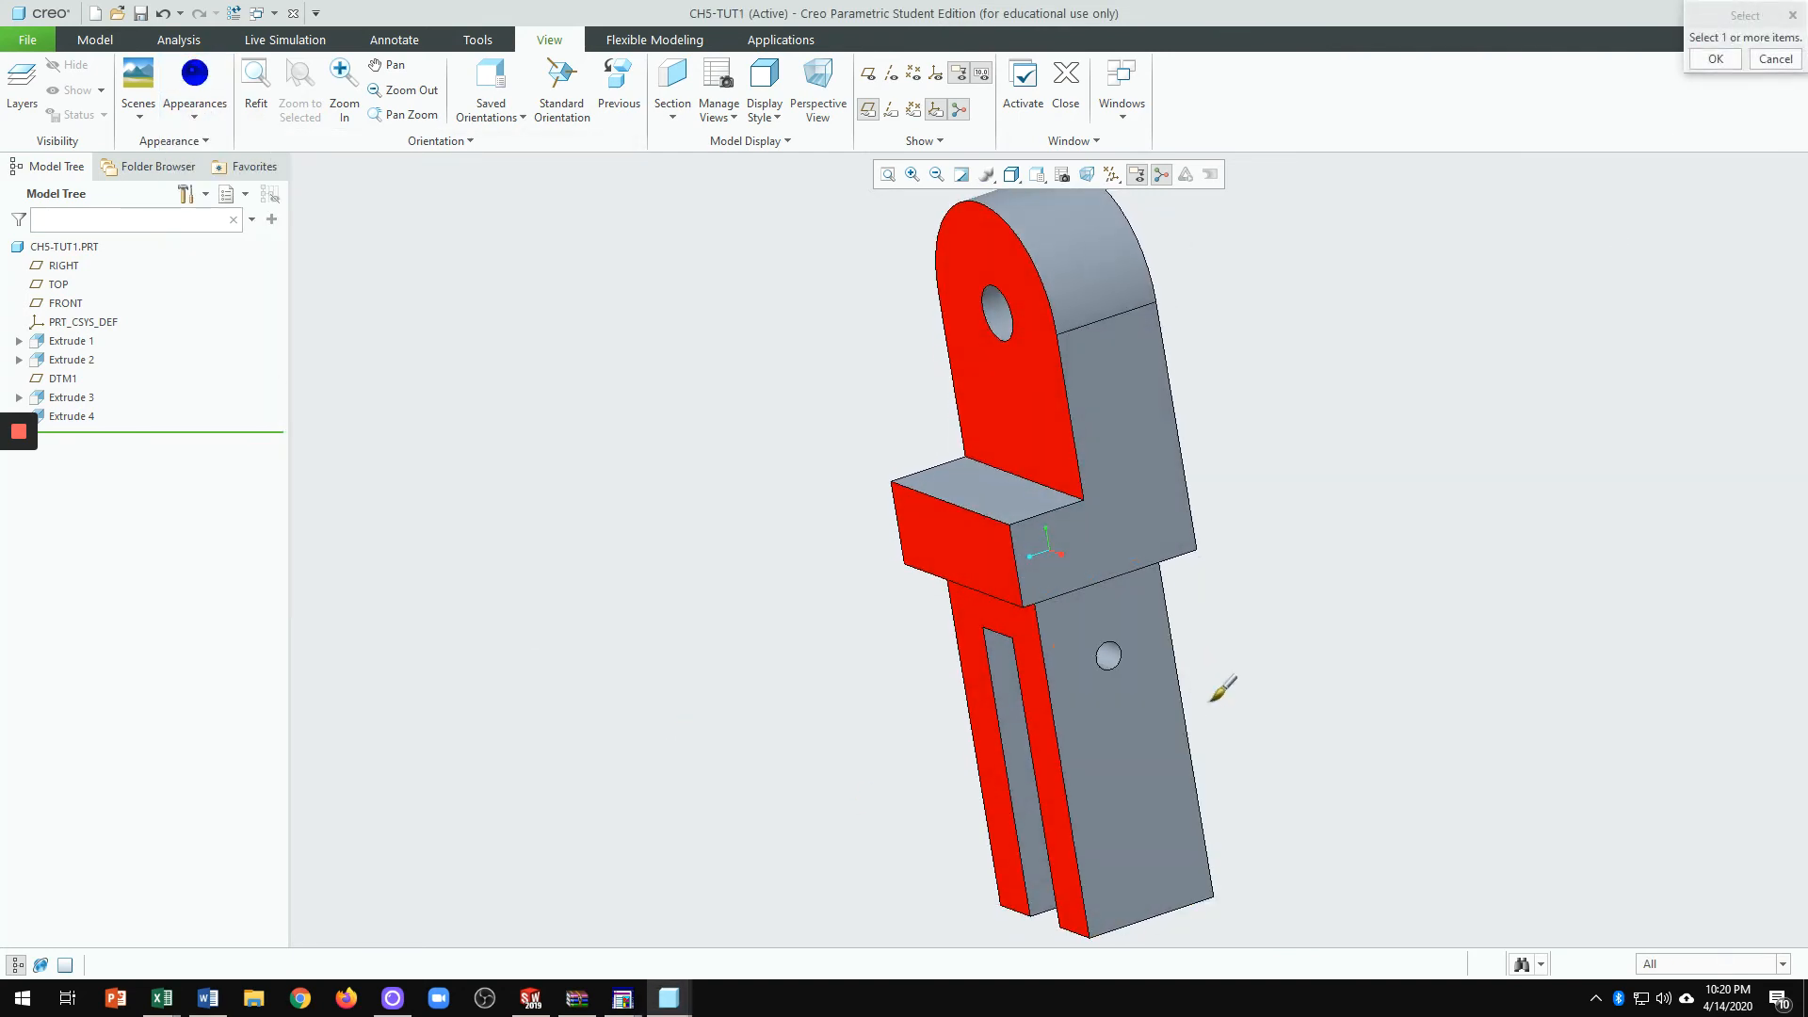
left_click(1146, 753)
left_click(1175, 474, "ctrl")
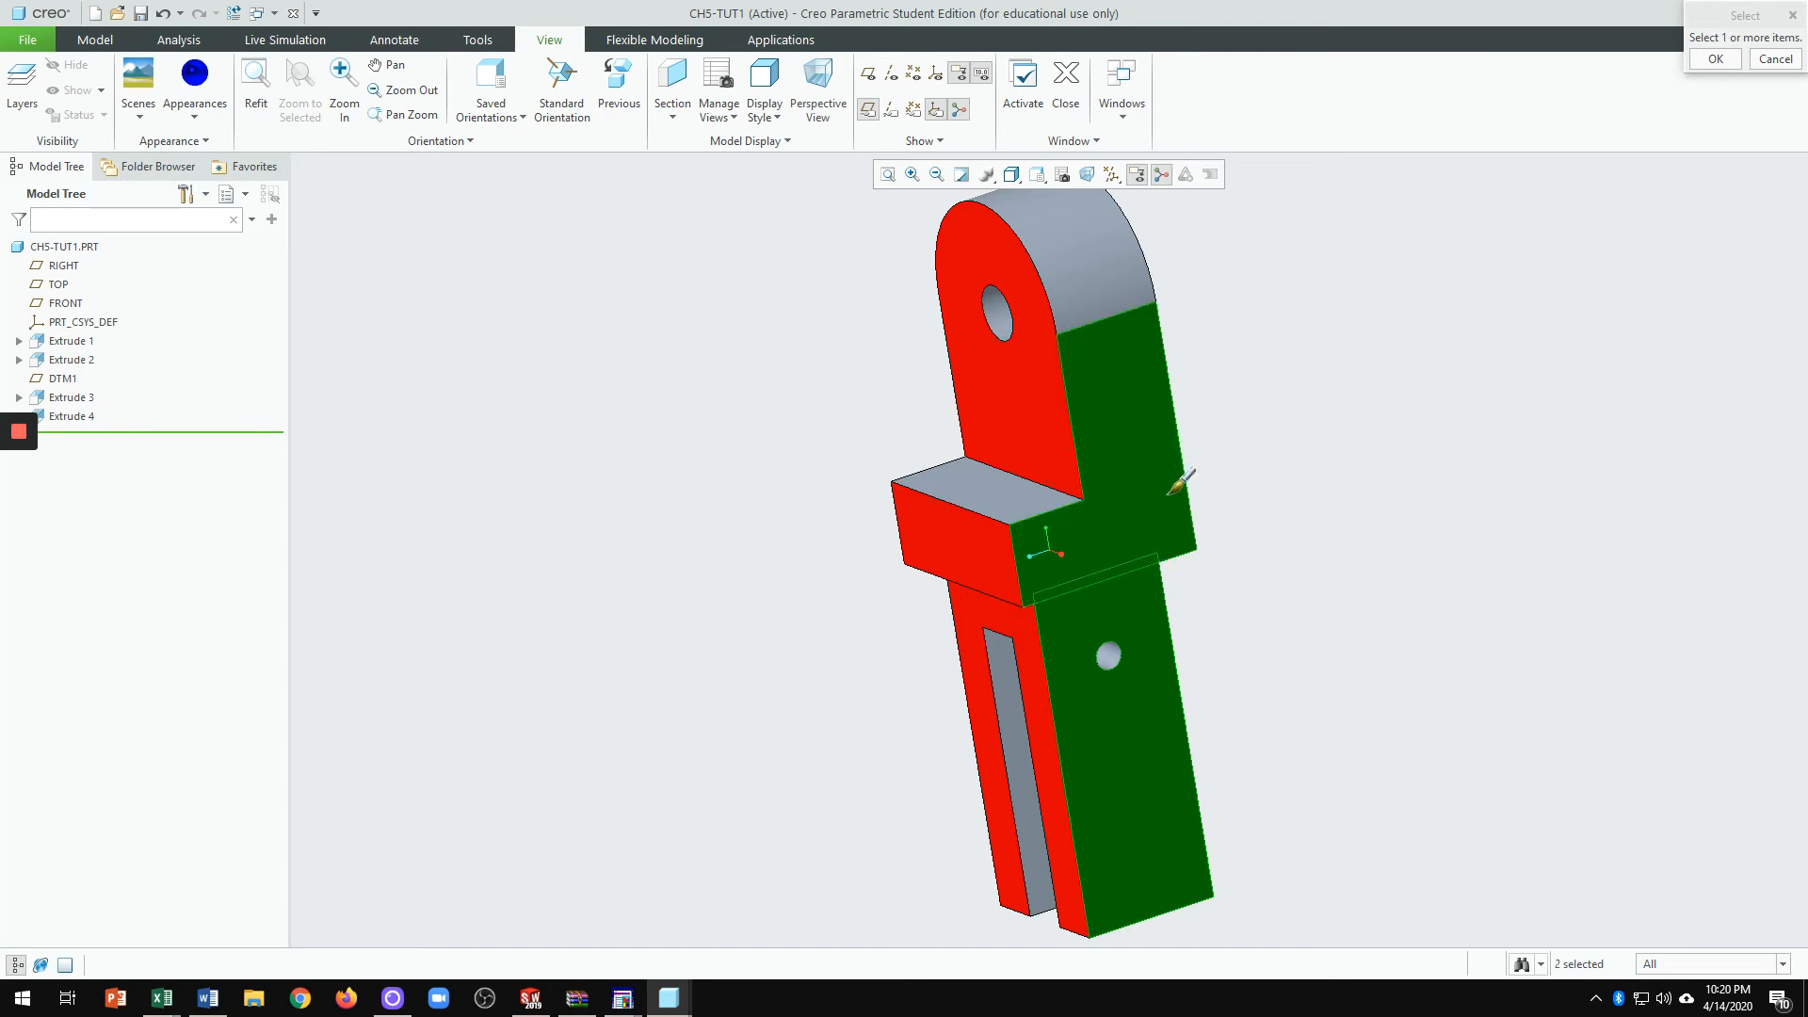
left_click(1709, 64)
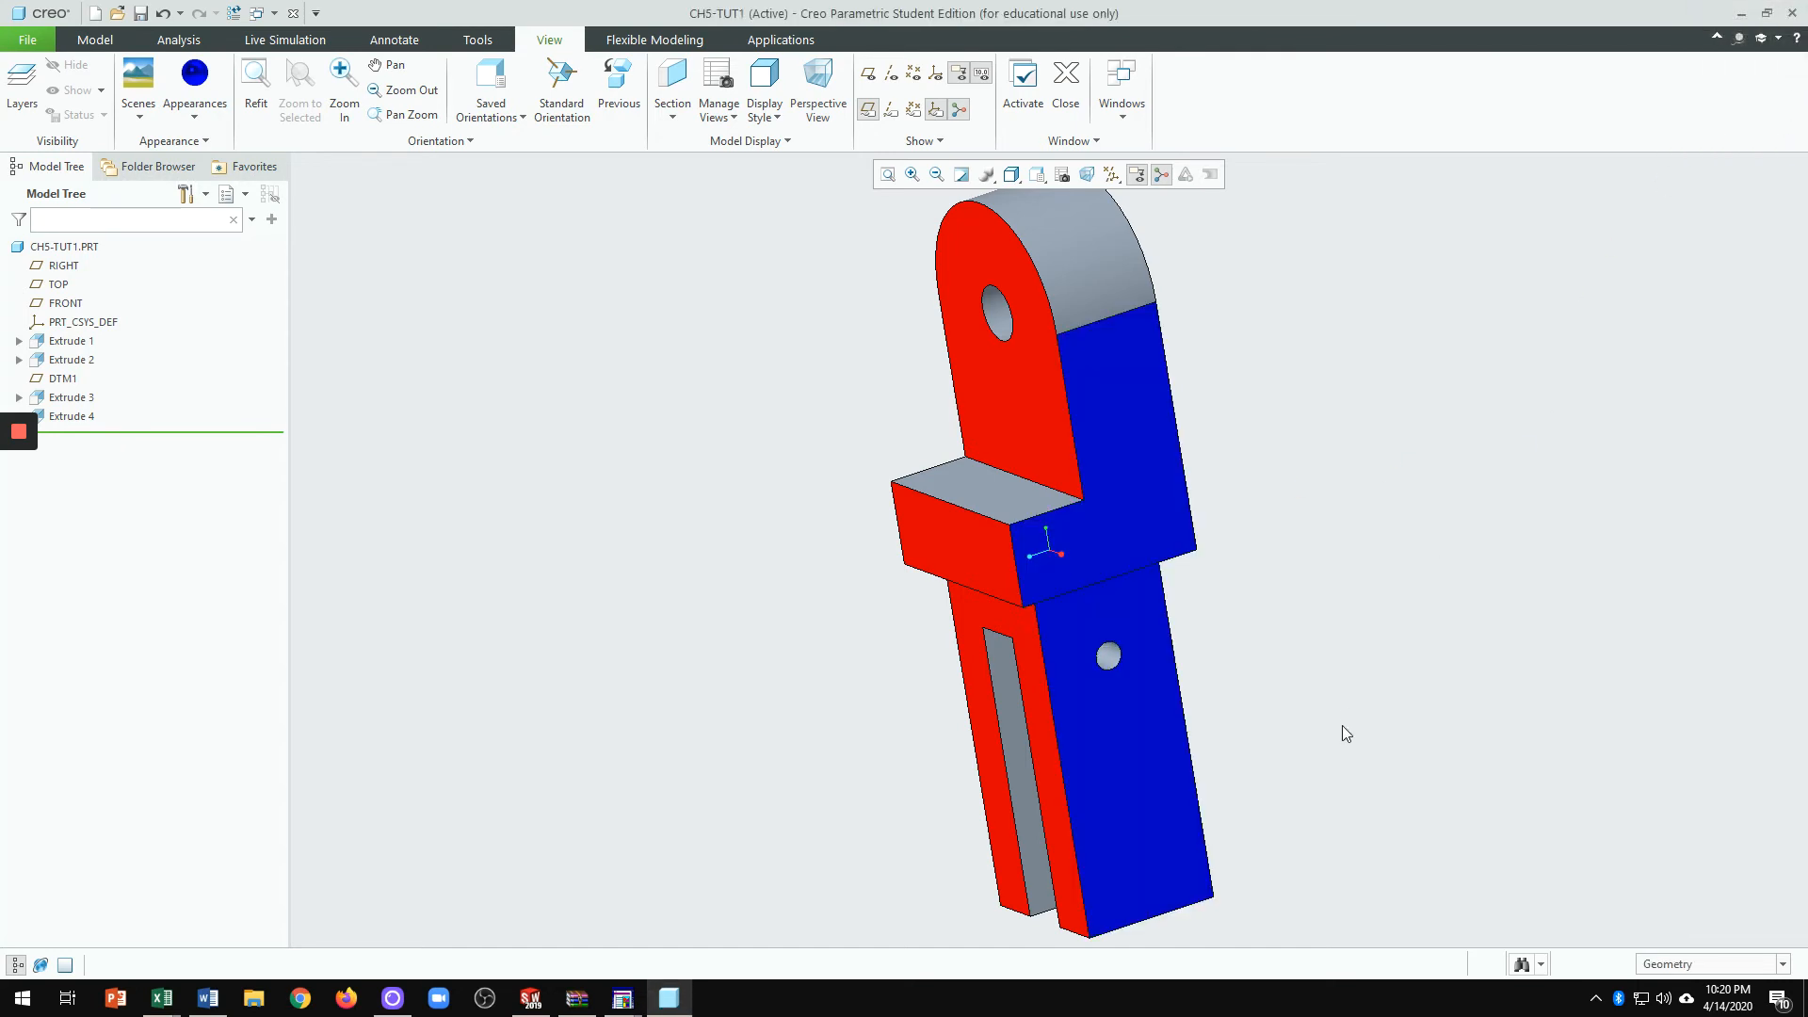
middle_click_drag(1345, 731, 1444, 740)
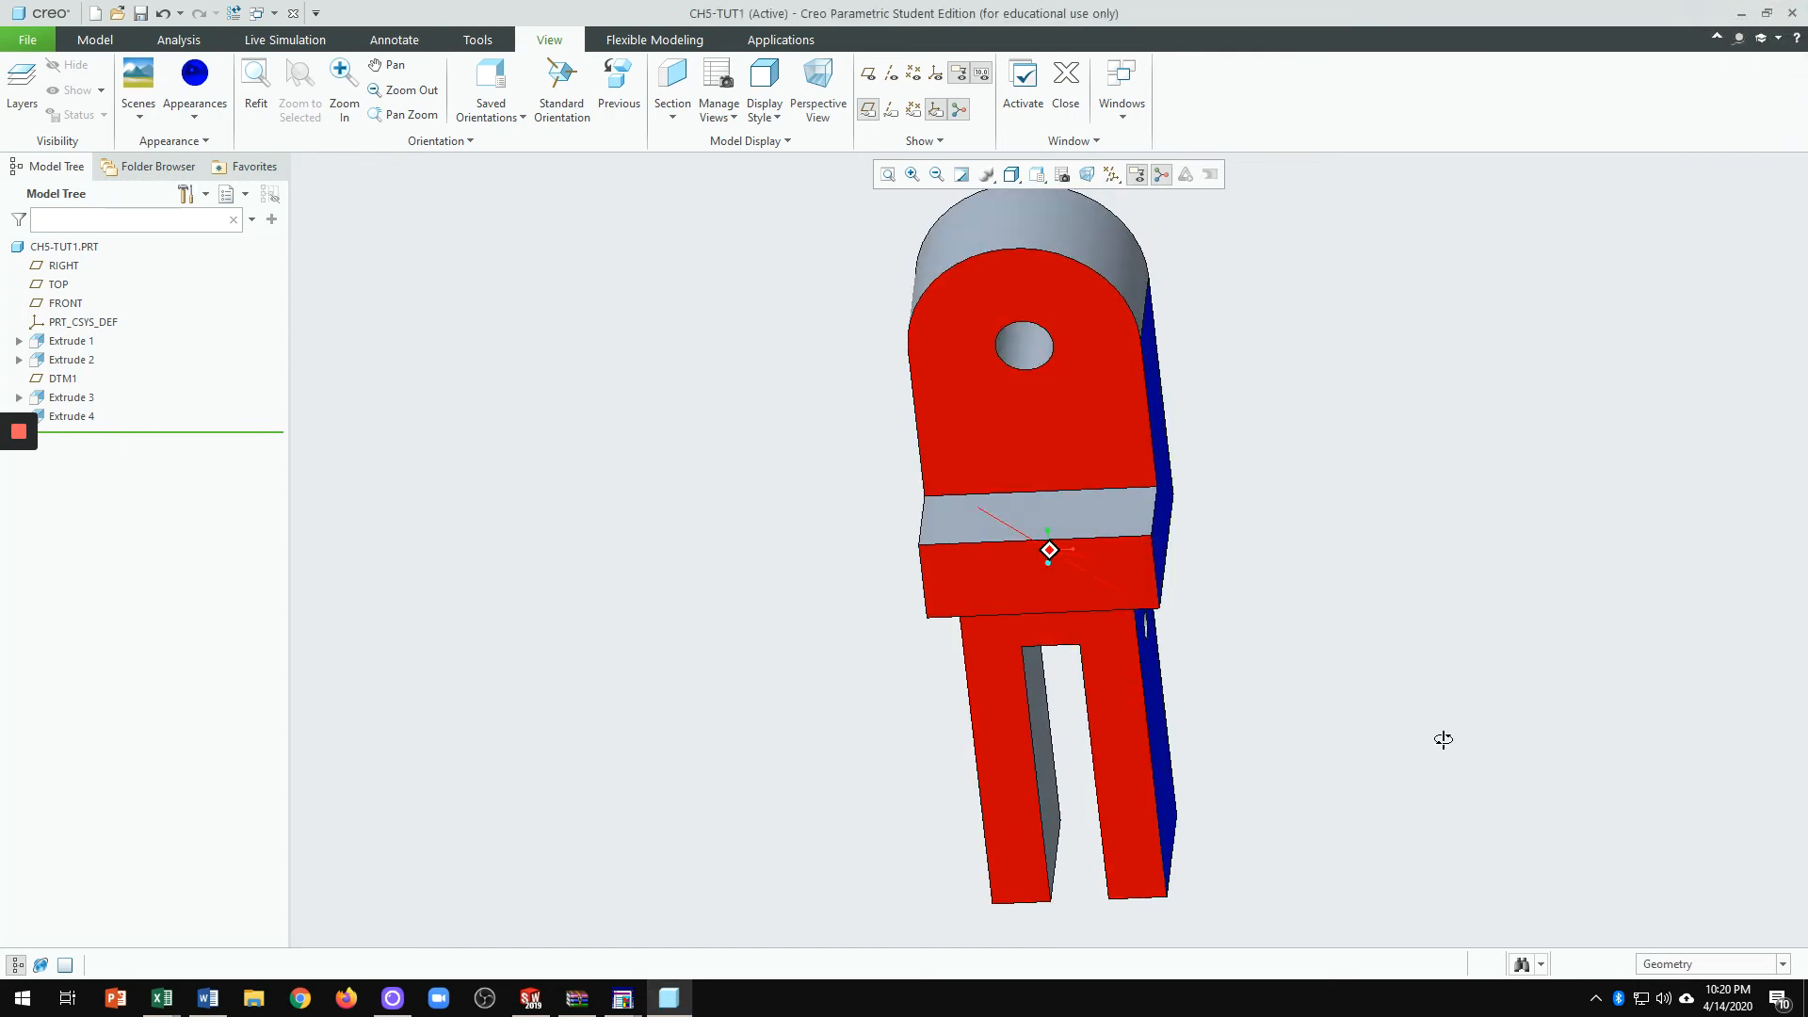
Step: Apply a green appearance to the rounded top surface and the middle block's top face
left_click(195, 111)
left_click(304, 252)
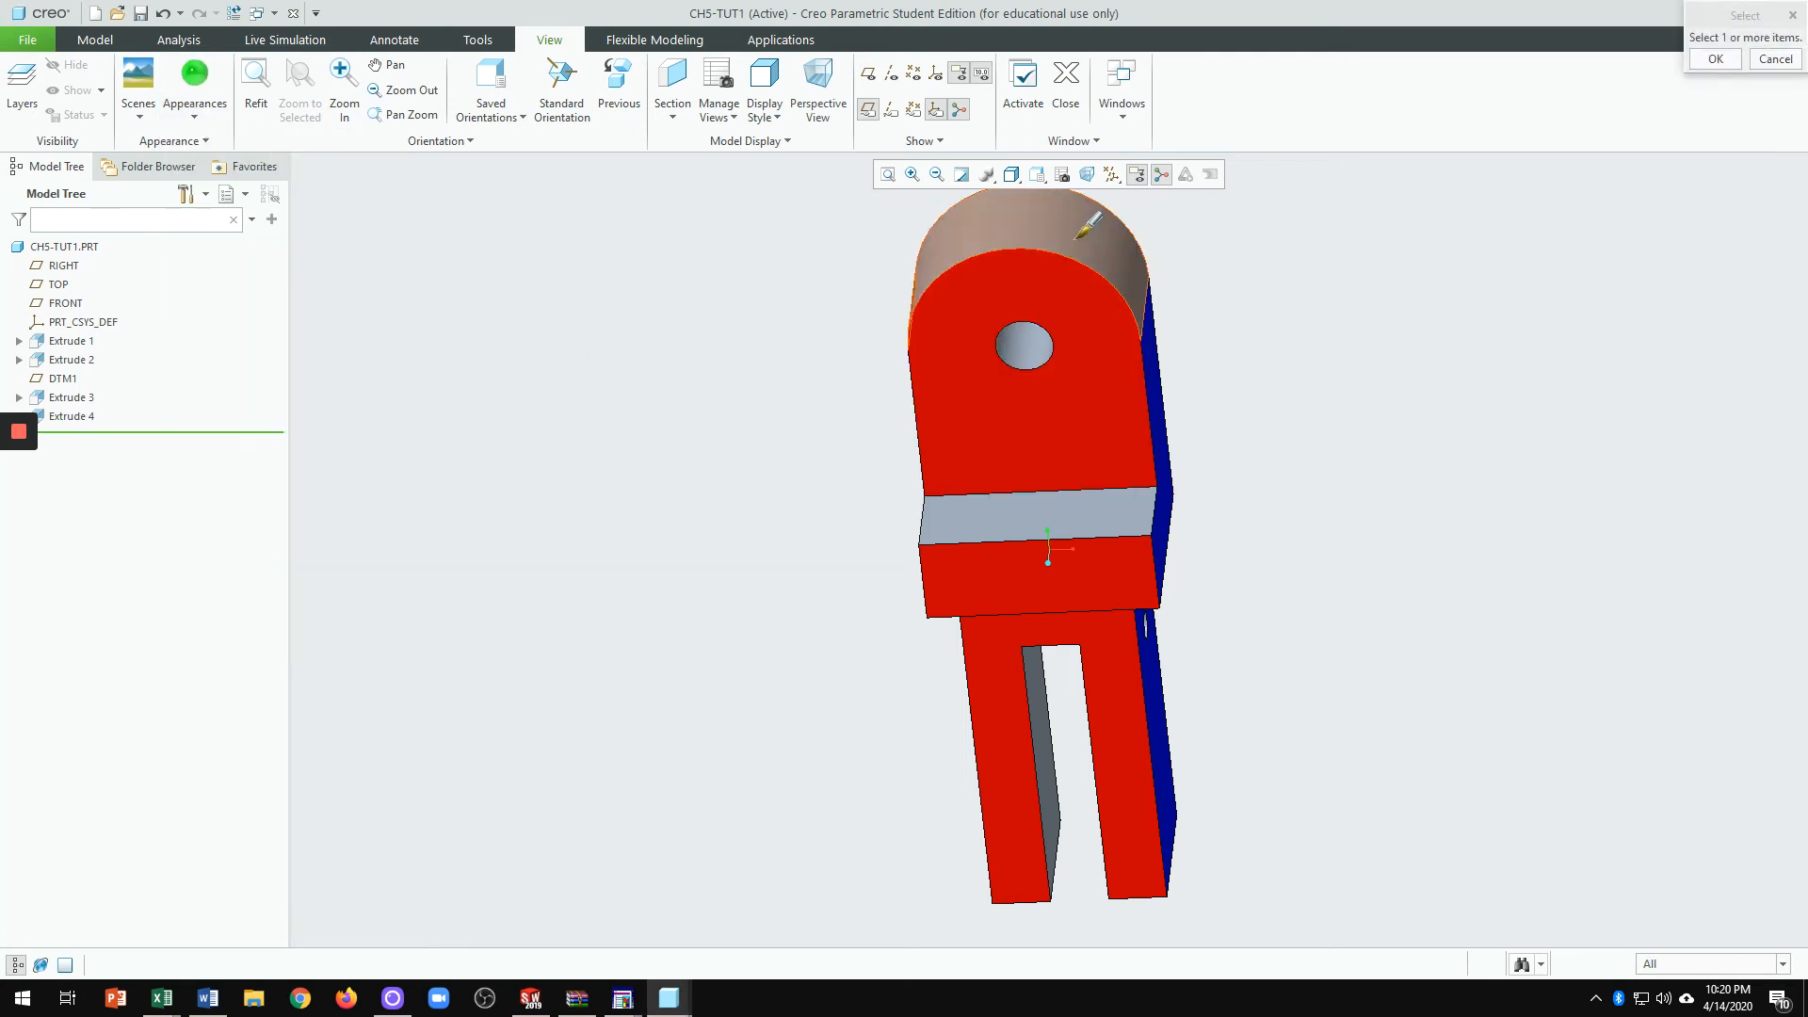
left_click(1093, 221)
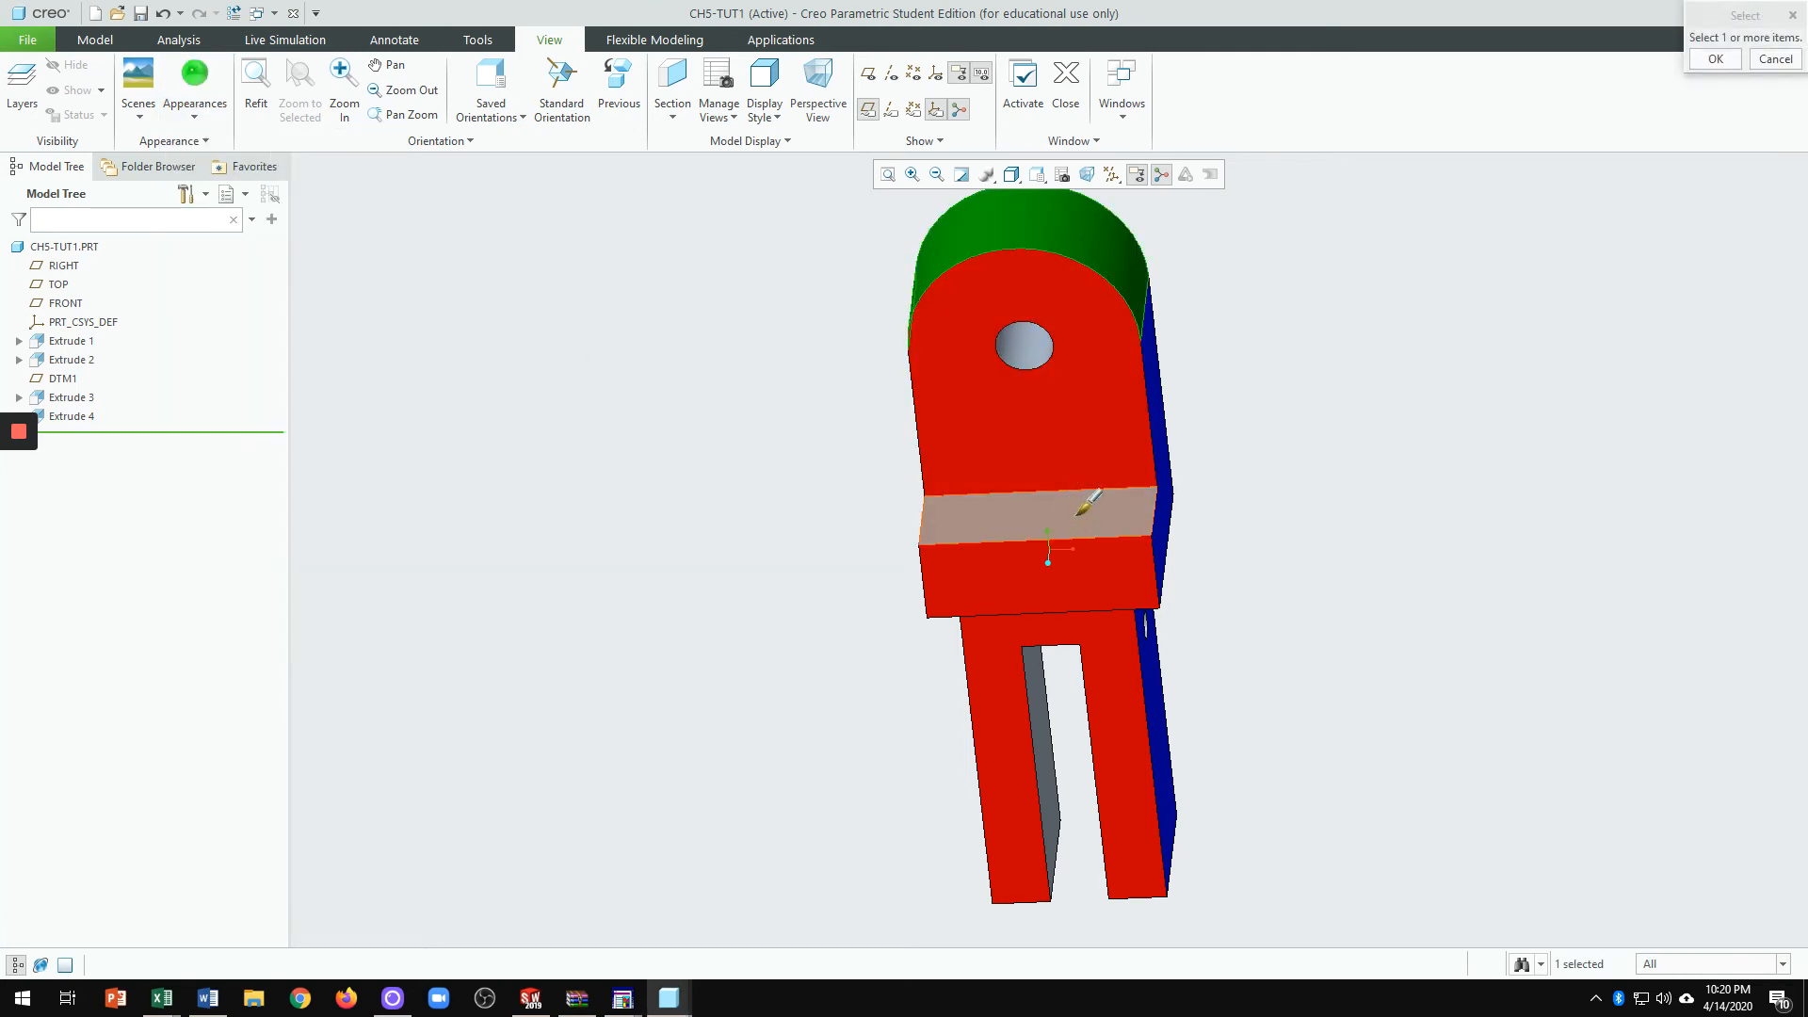
left_click(1089, 508)
left_click(1715, 59)
middle_click_drag(1390, 590, 1273, 650)
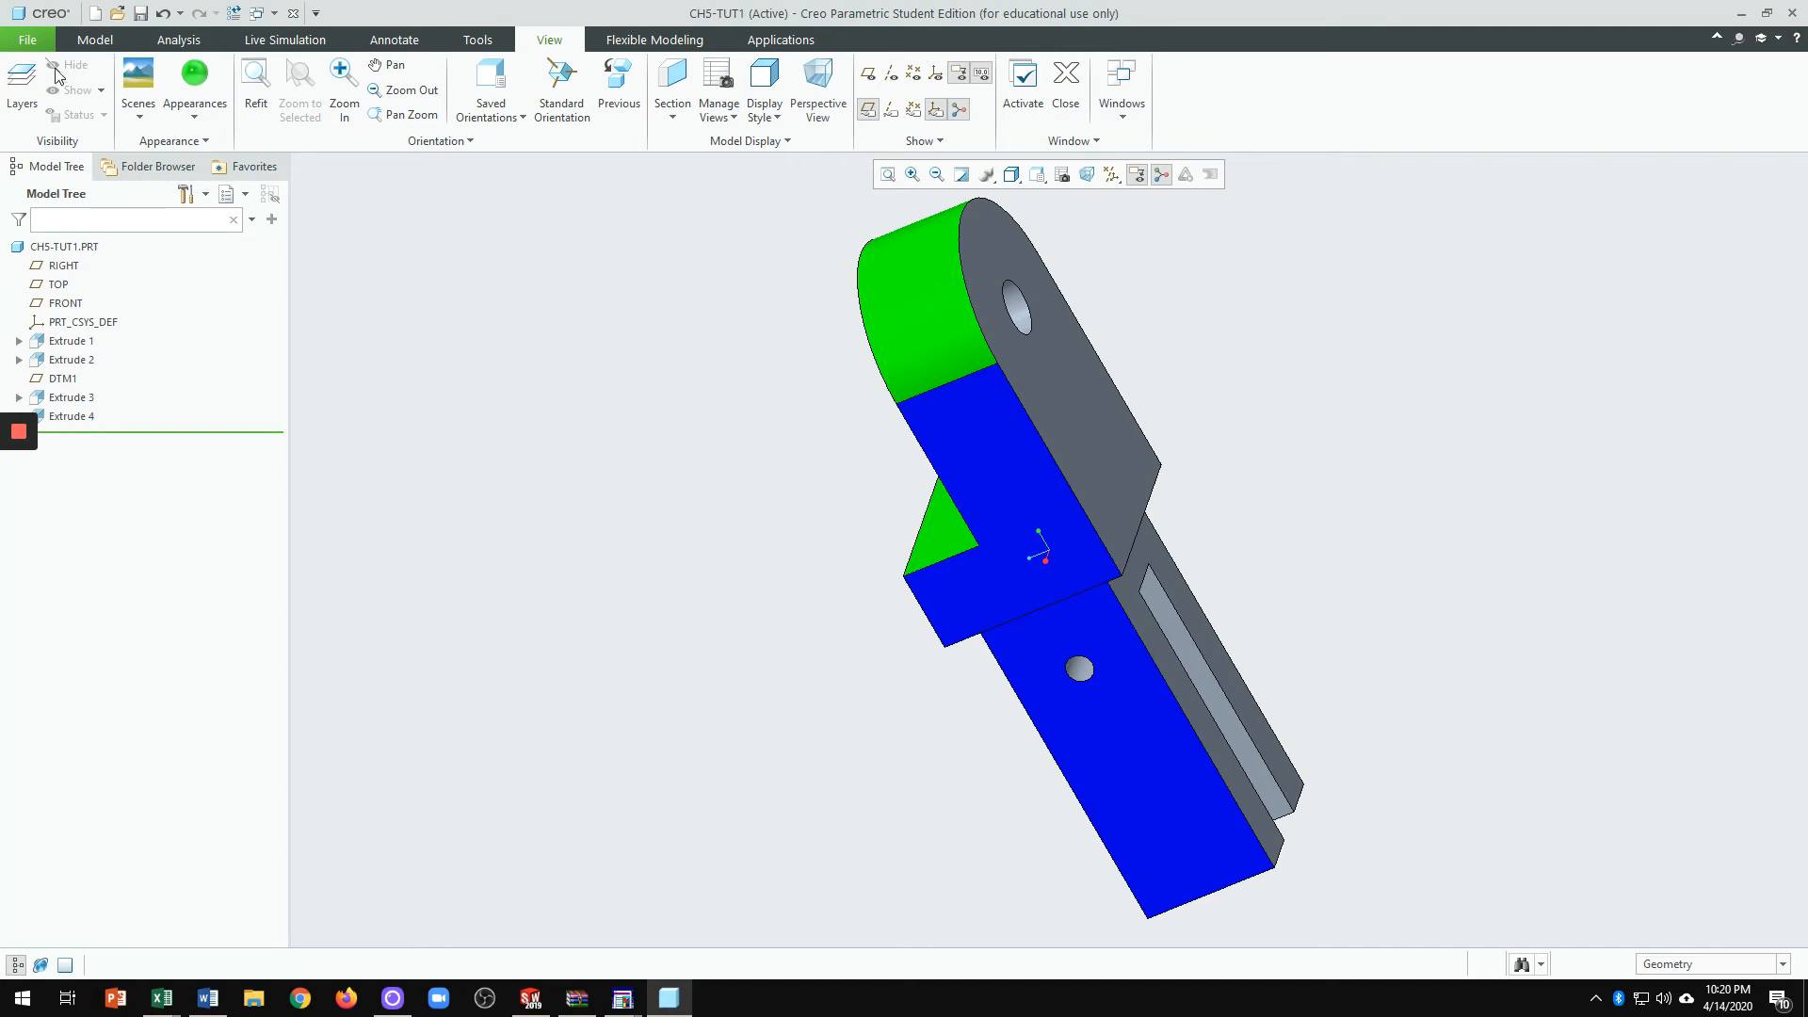
left_click(31, 42)
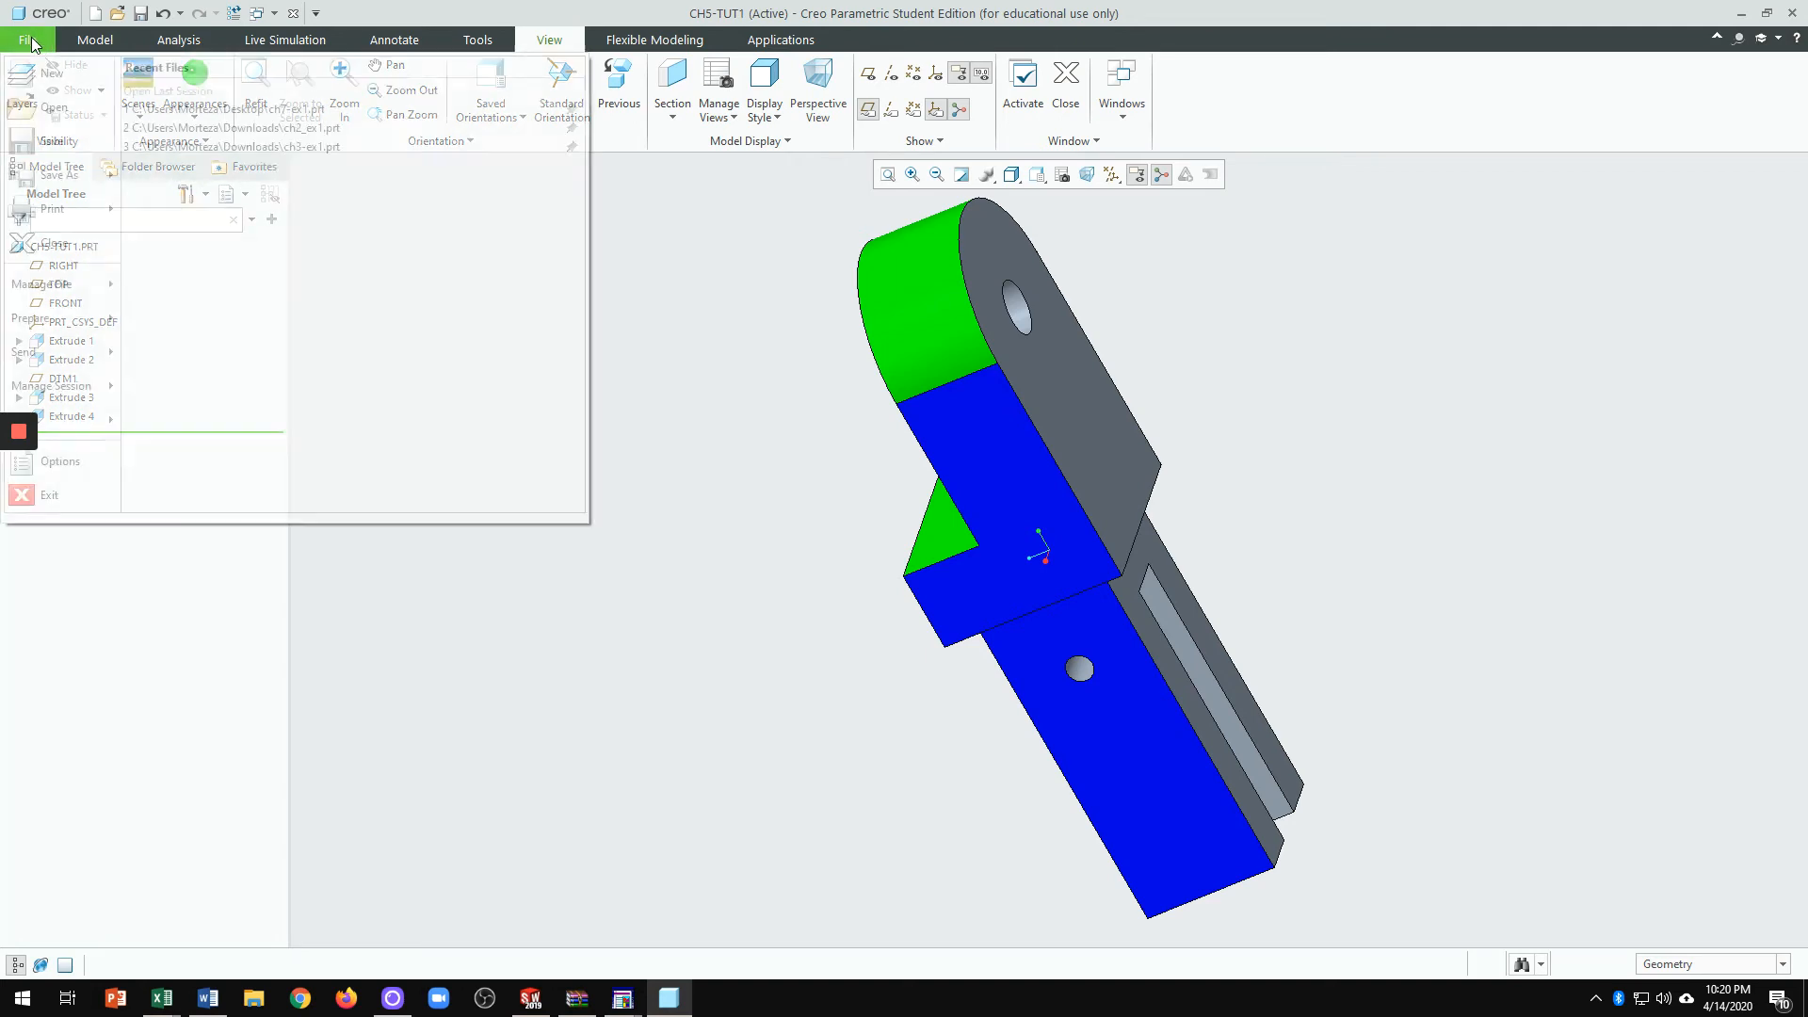
Step: Begin a Save a Copy to the Desktop, then cancel it
left_click(53, 175)
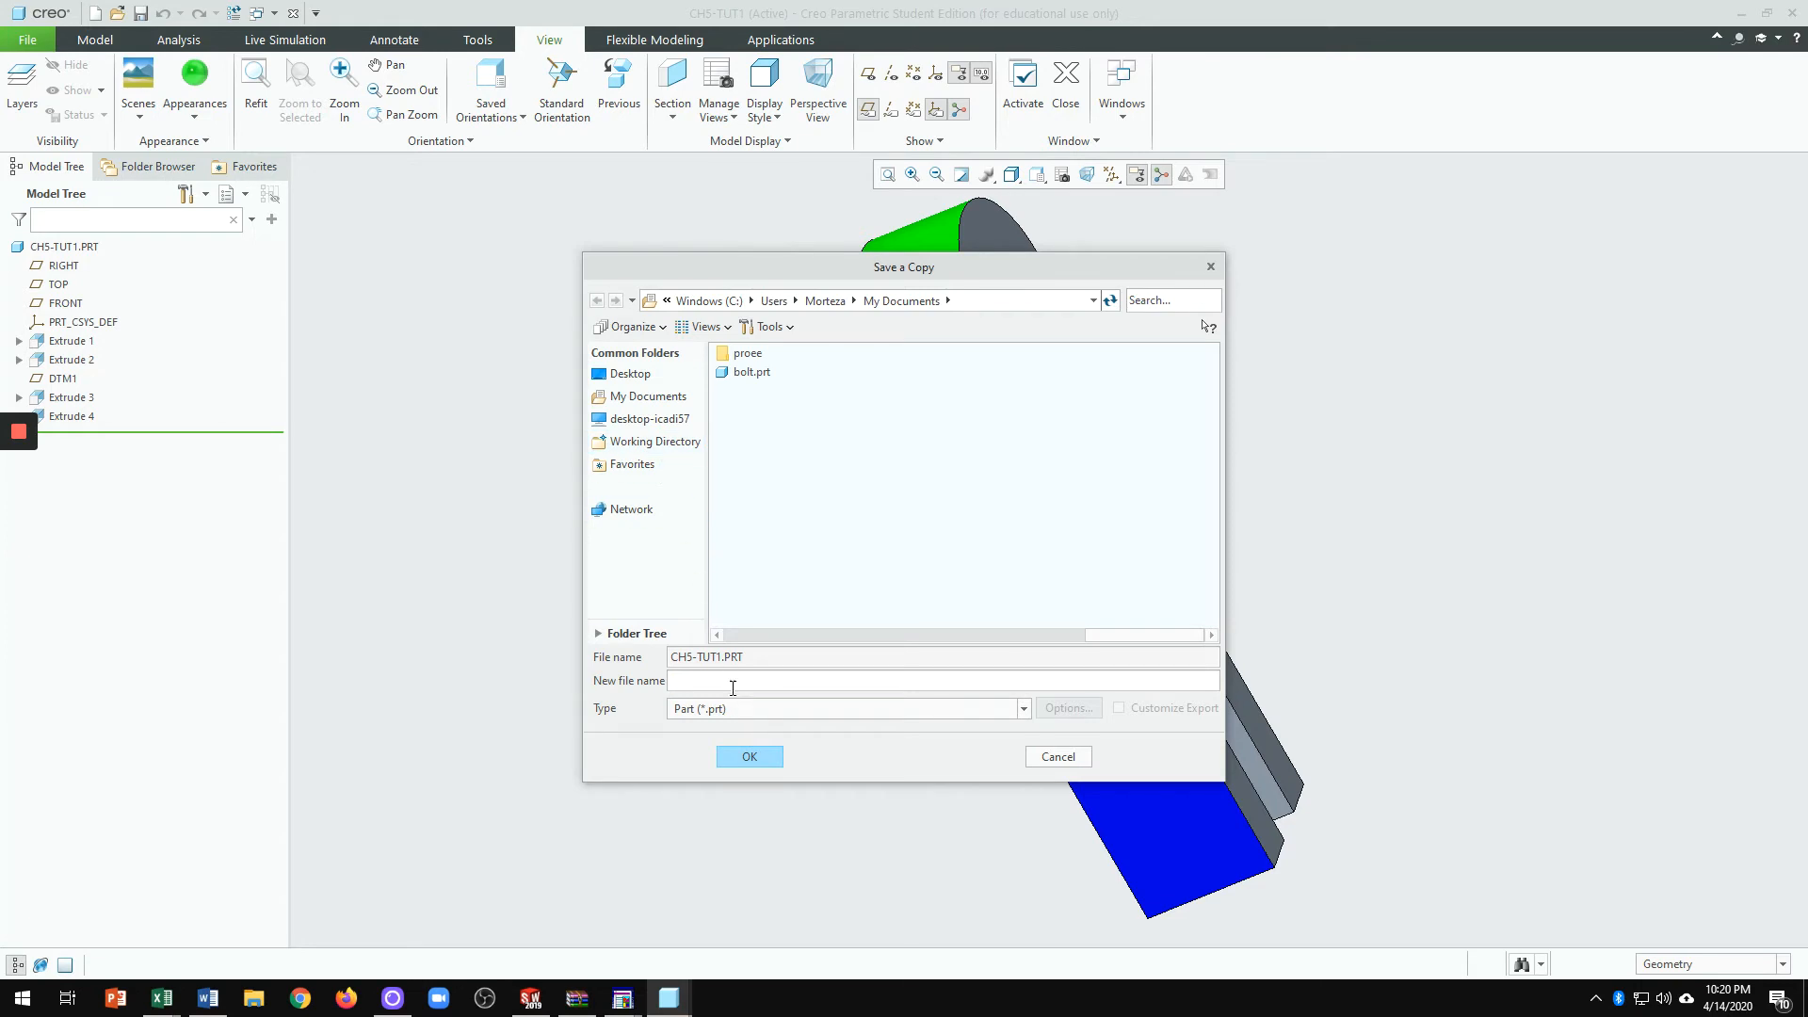
left_click(644, 377)
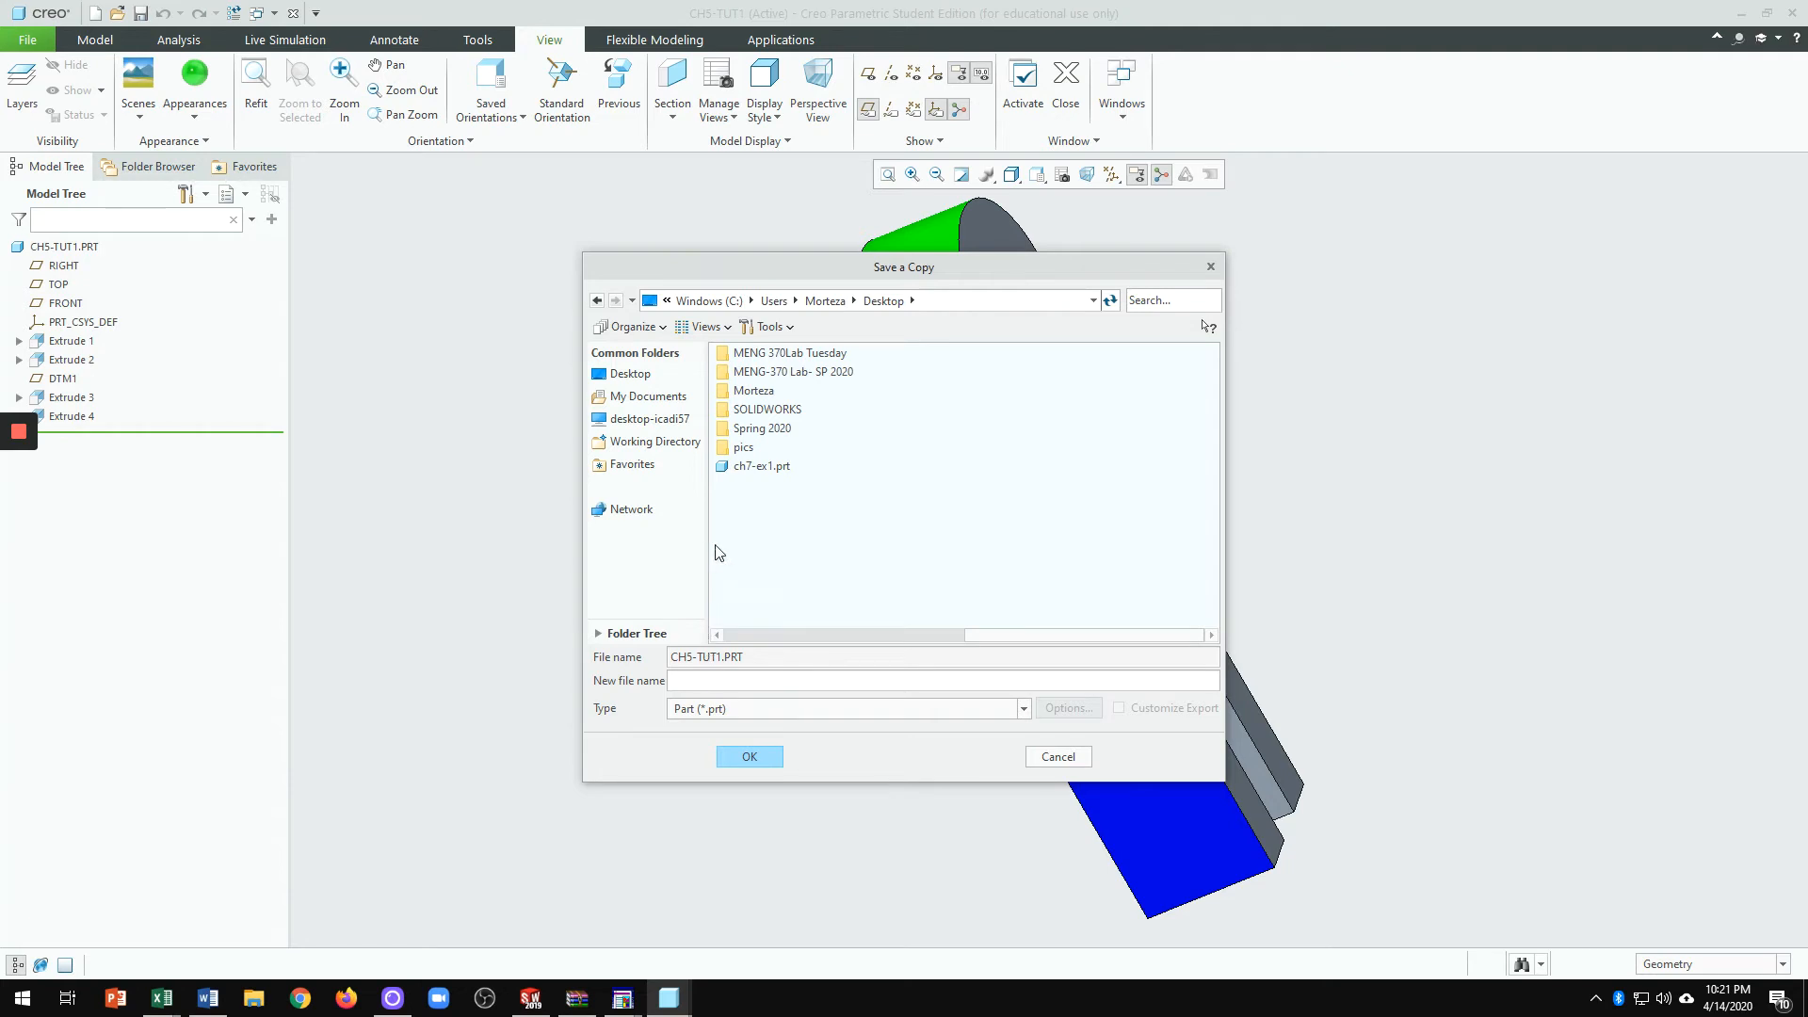
left_click(1211, 267)
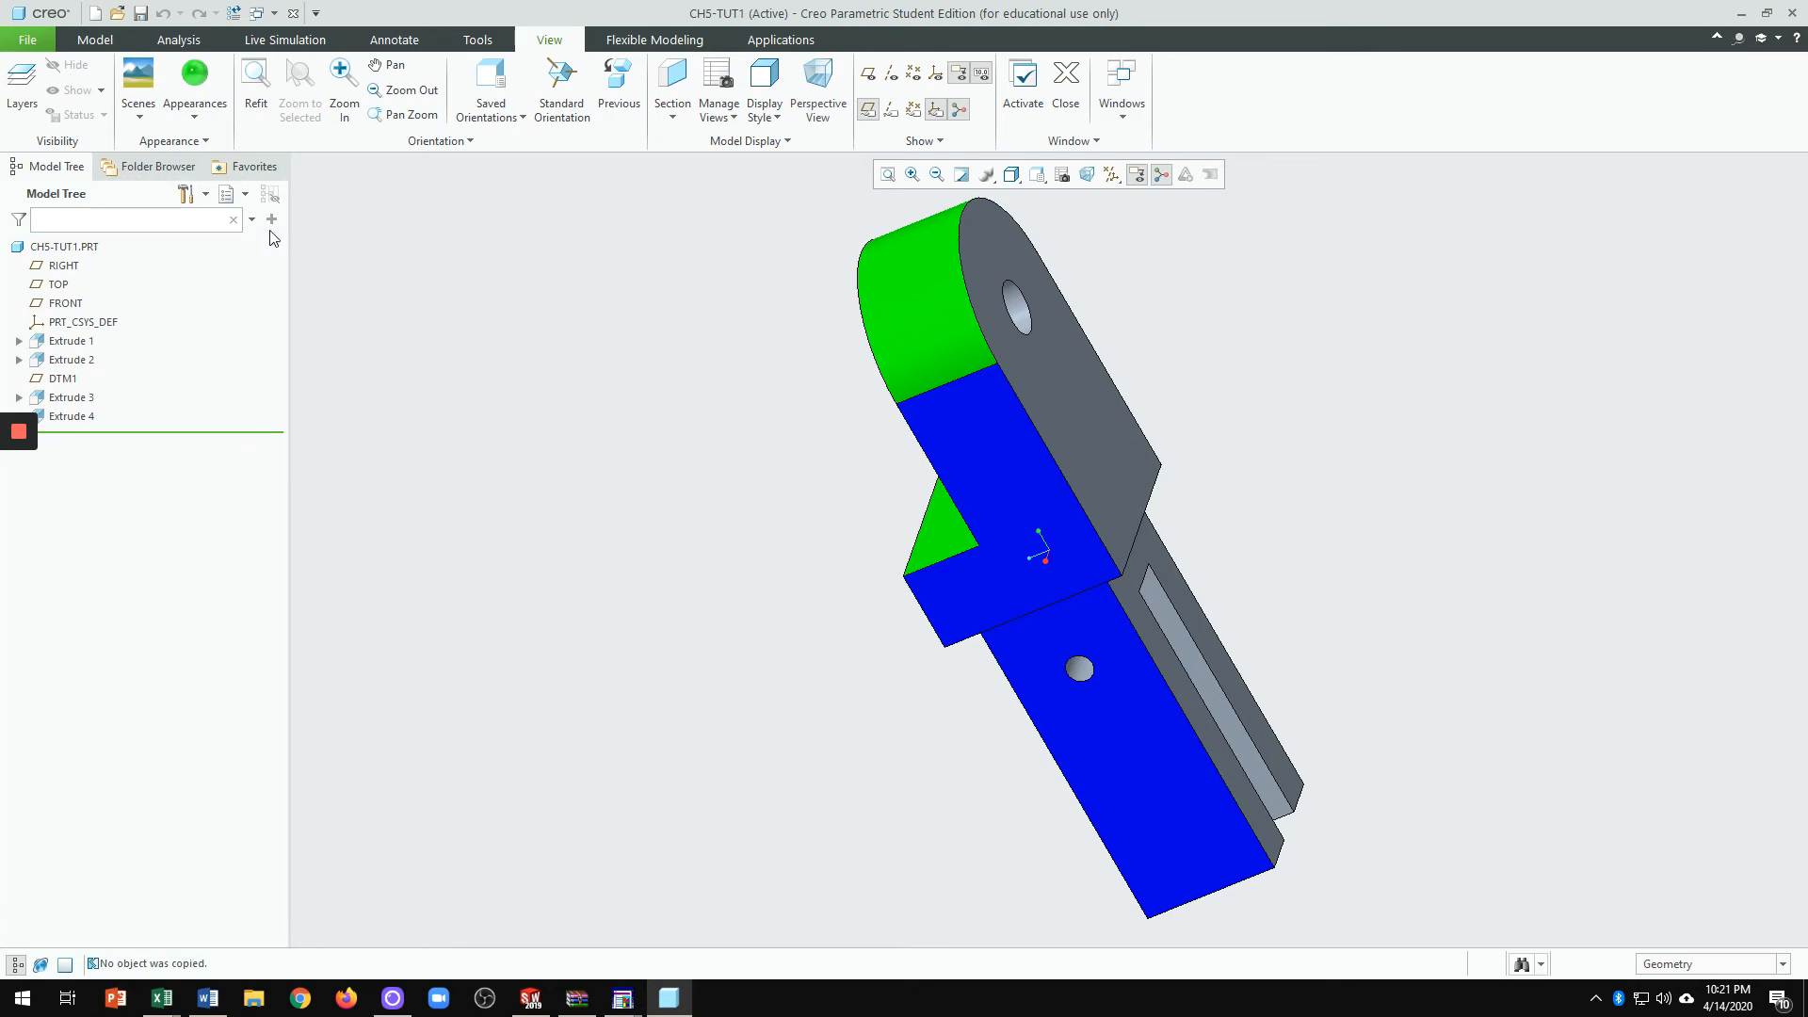
Step: Save CH5-TUT1 from the Quick Access toolbar and confirm with OK
left_click(140, 14)
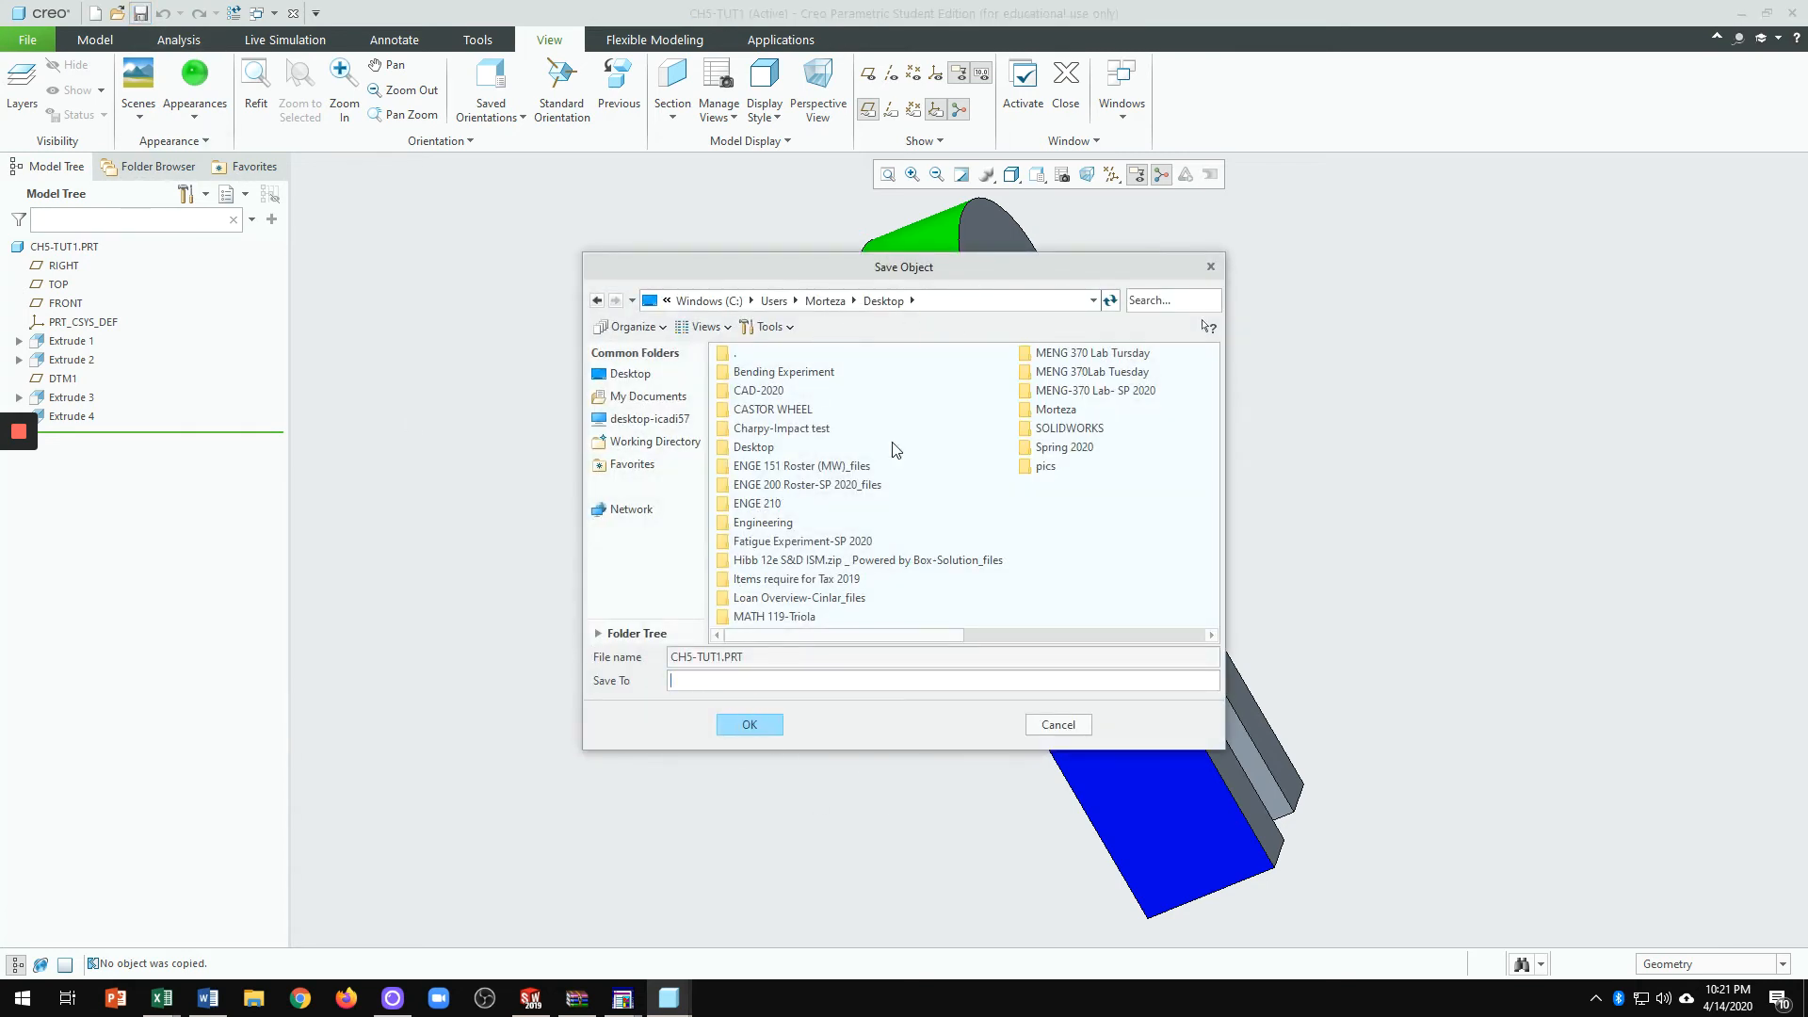
left_click(752, 725)
middle_click_drag(882, 836, 941, 817)
scroll(394, 538, "up", 3)
scroll(755, 582, "down", 2)
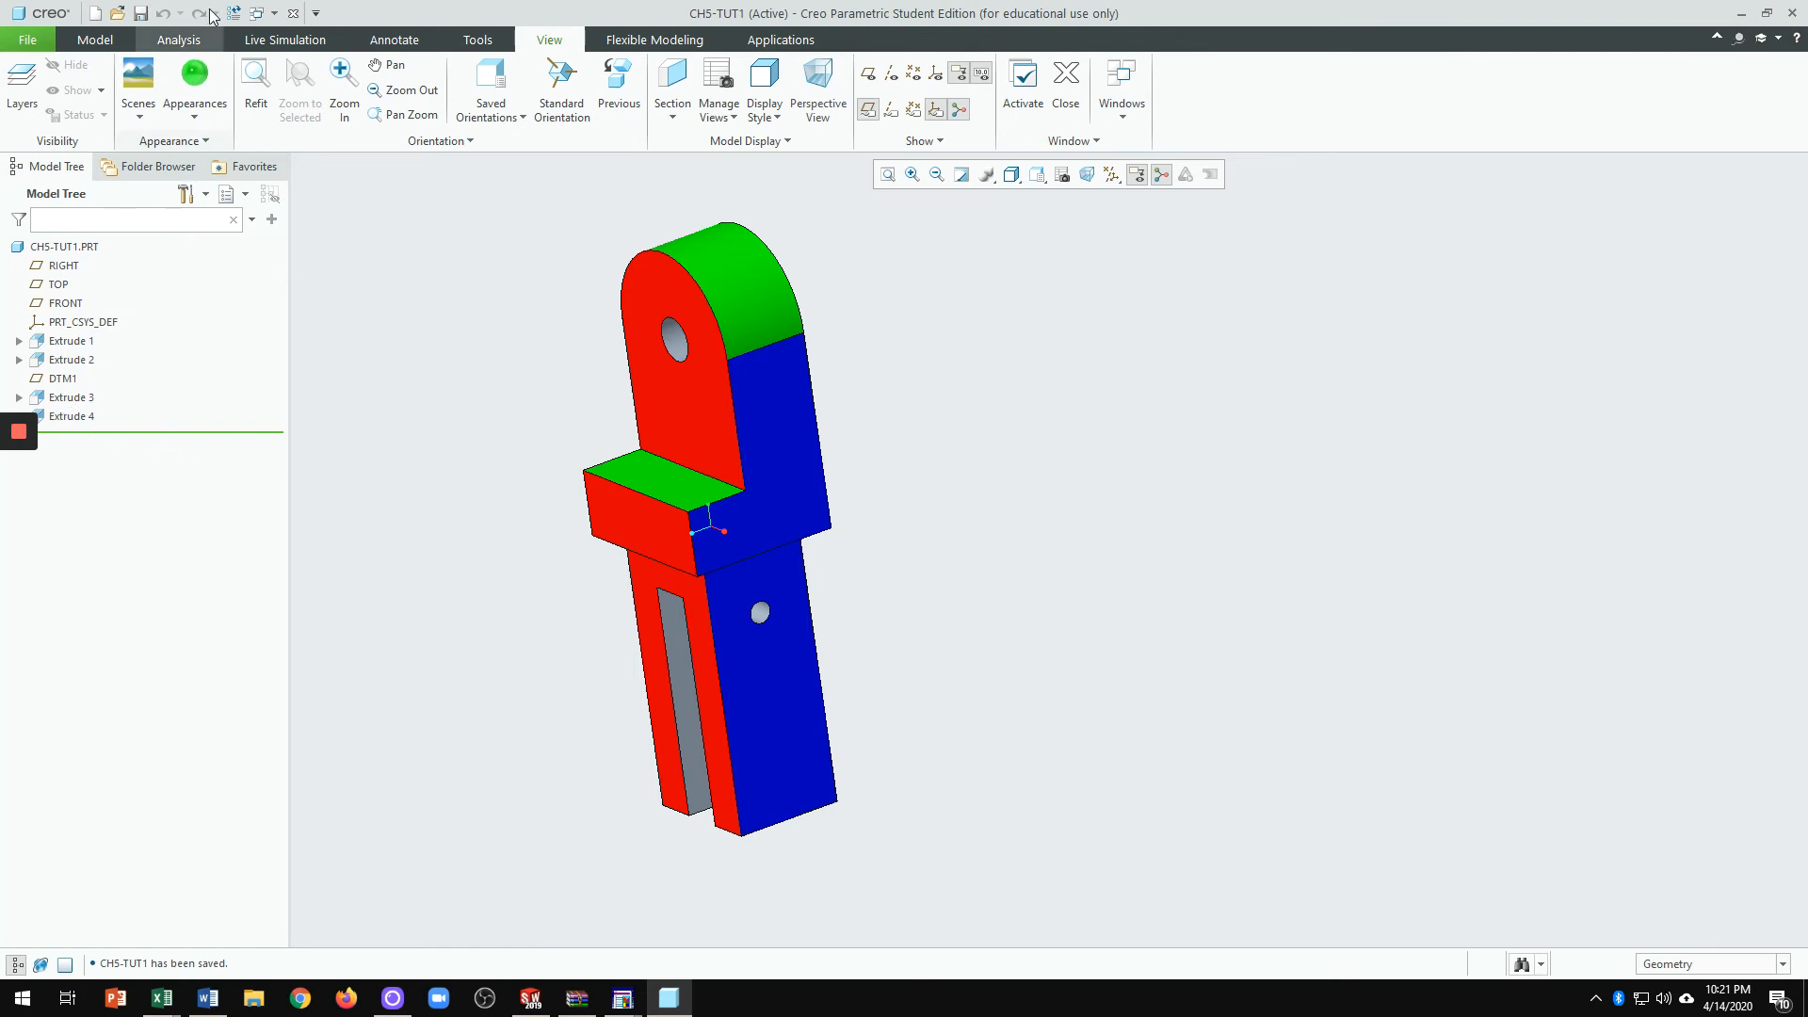
left_click(26, 43)
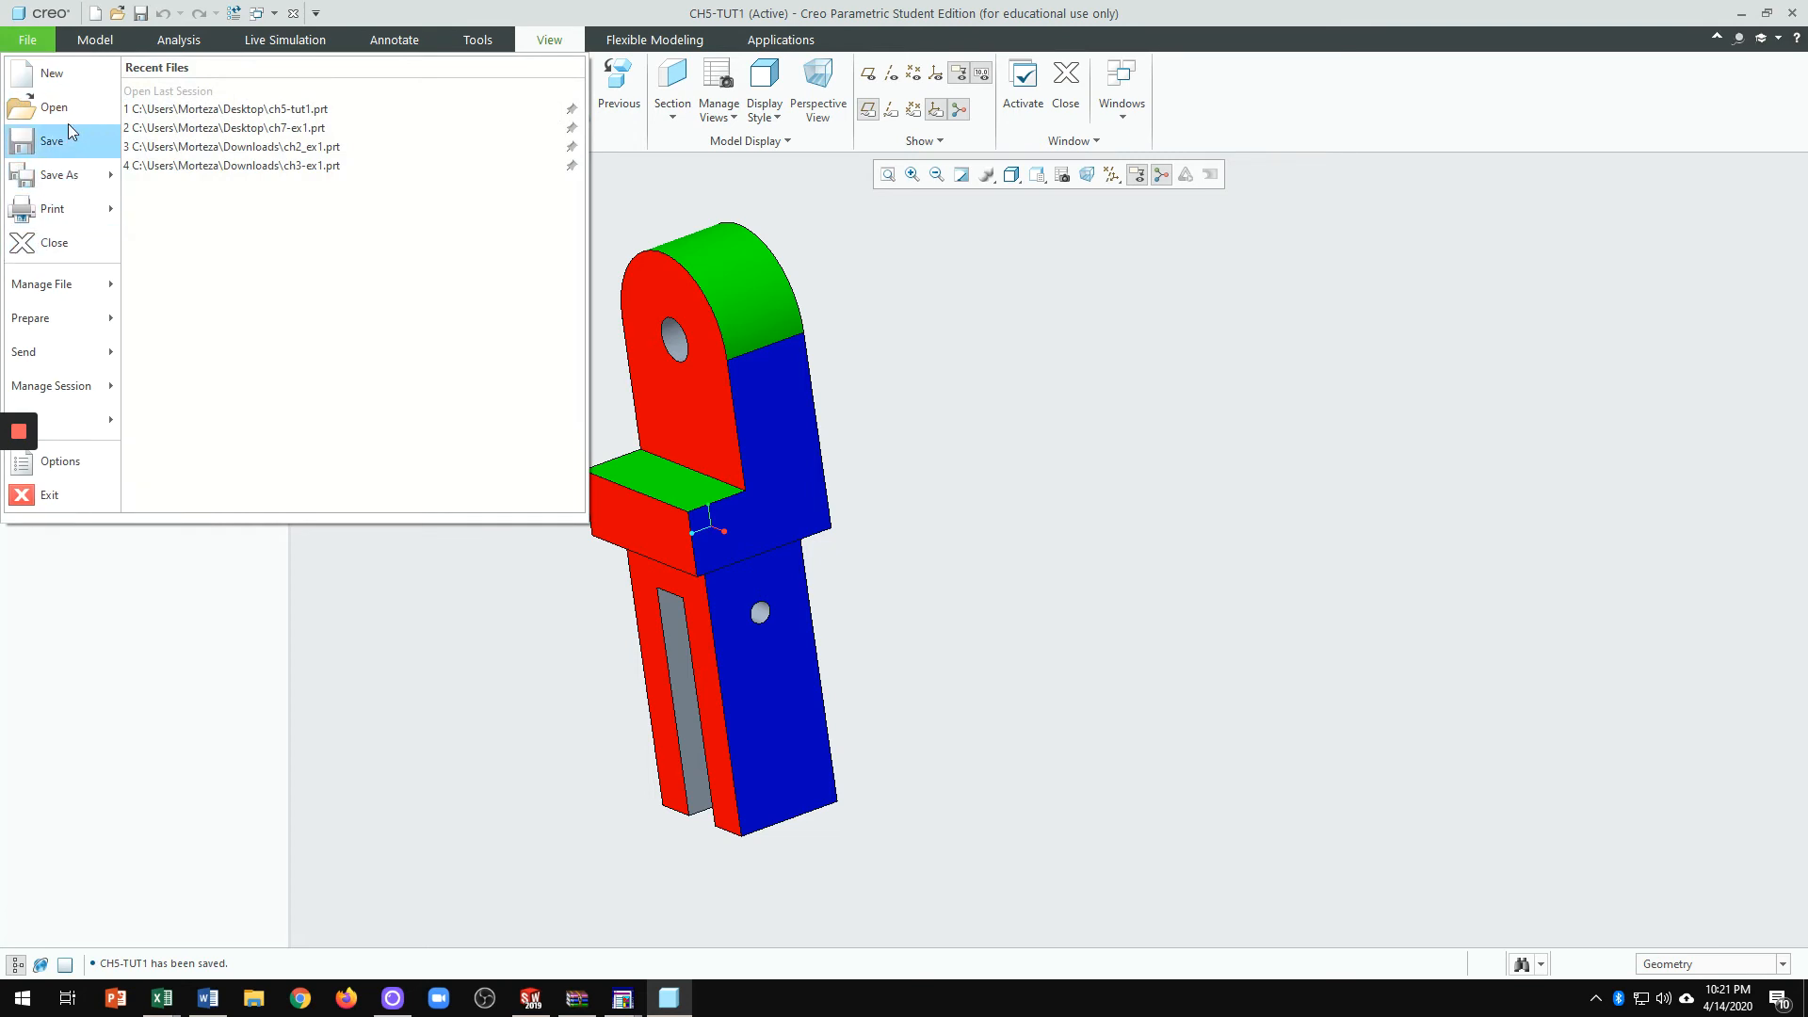
Step: Create drawing ch5-tut1 as Empty with format, using the a.frm A-size sheet
left_click(60, 77)
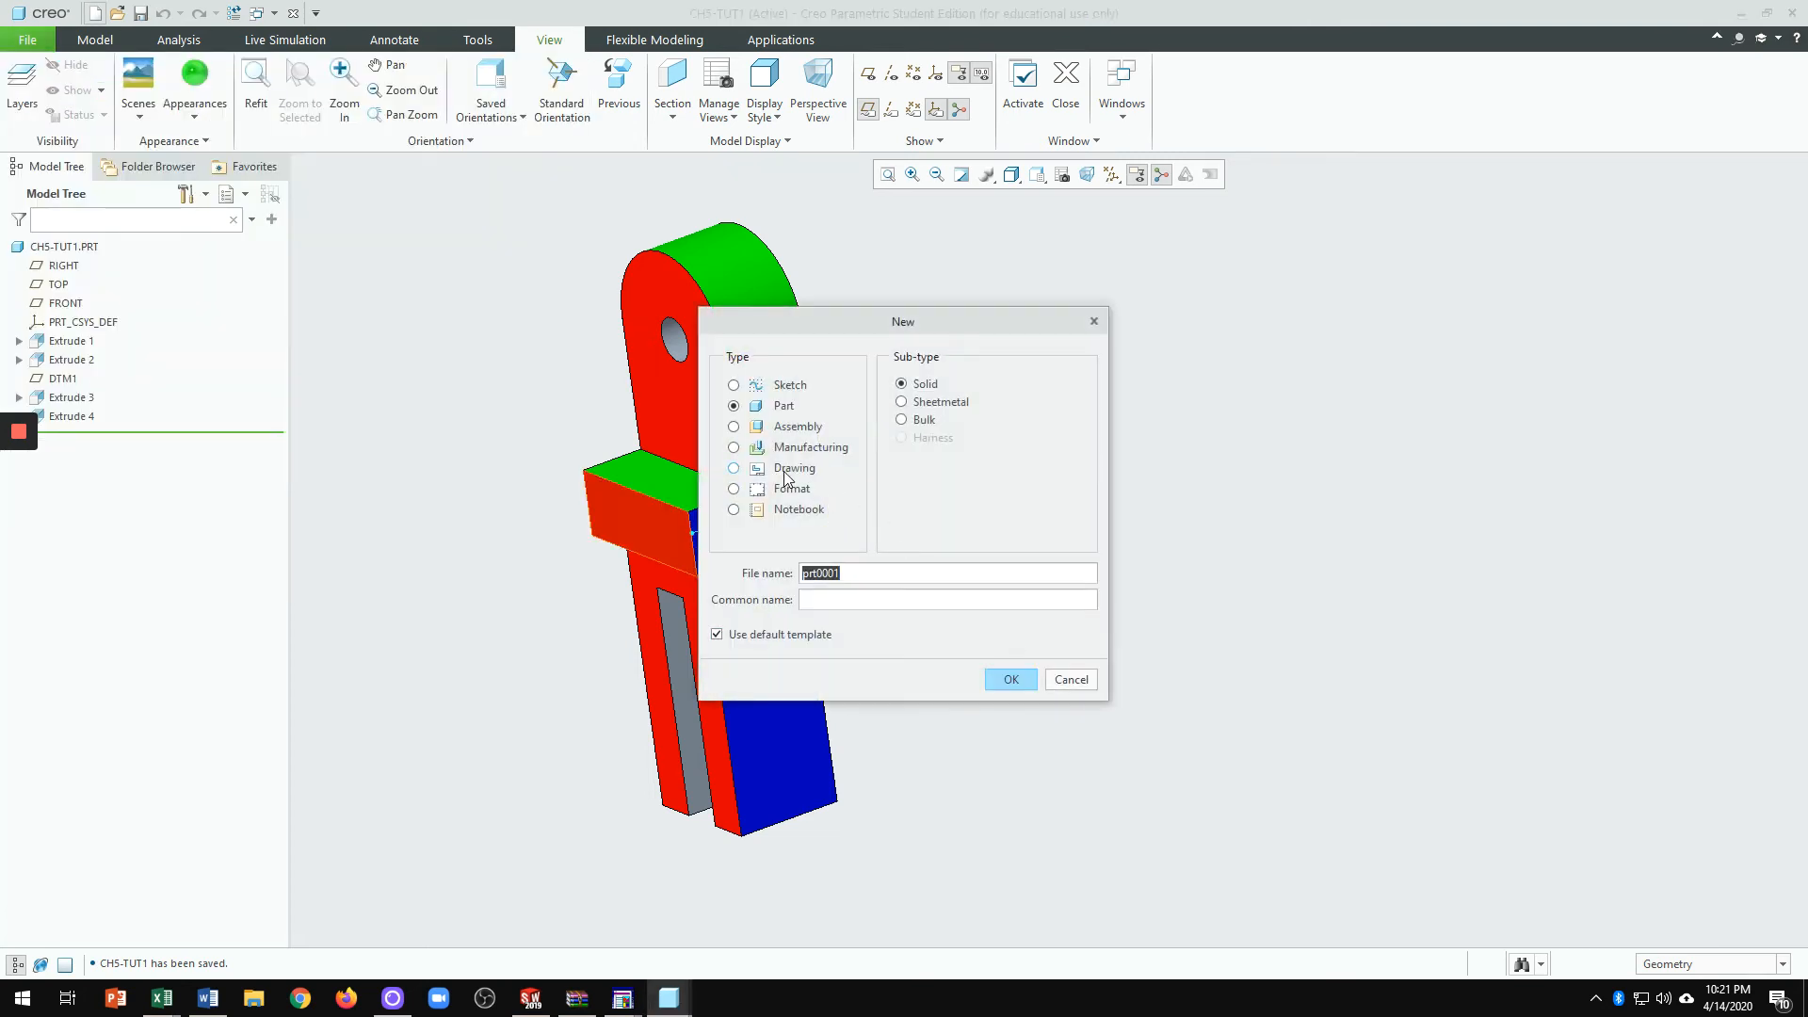
left_click(787, 469)
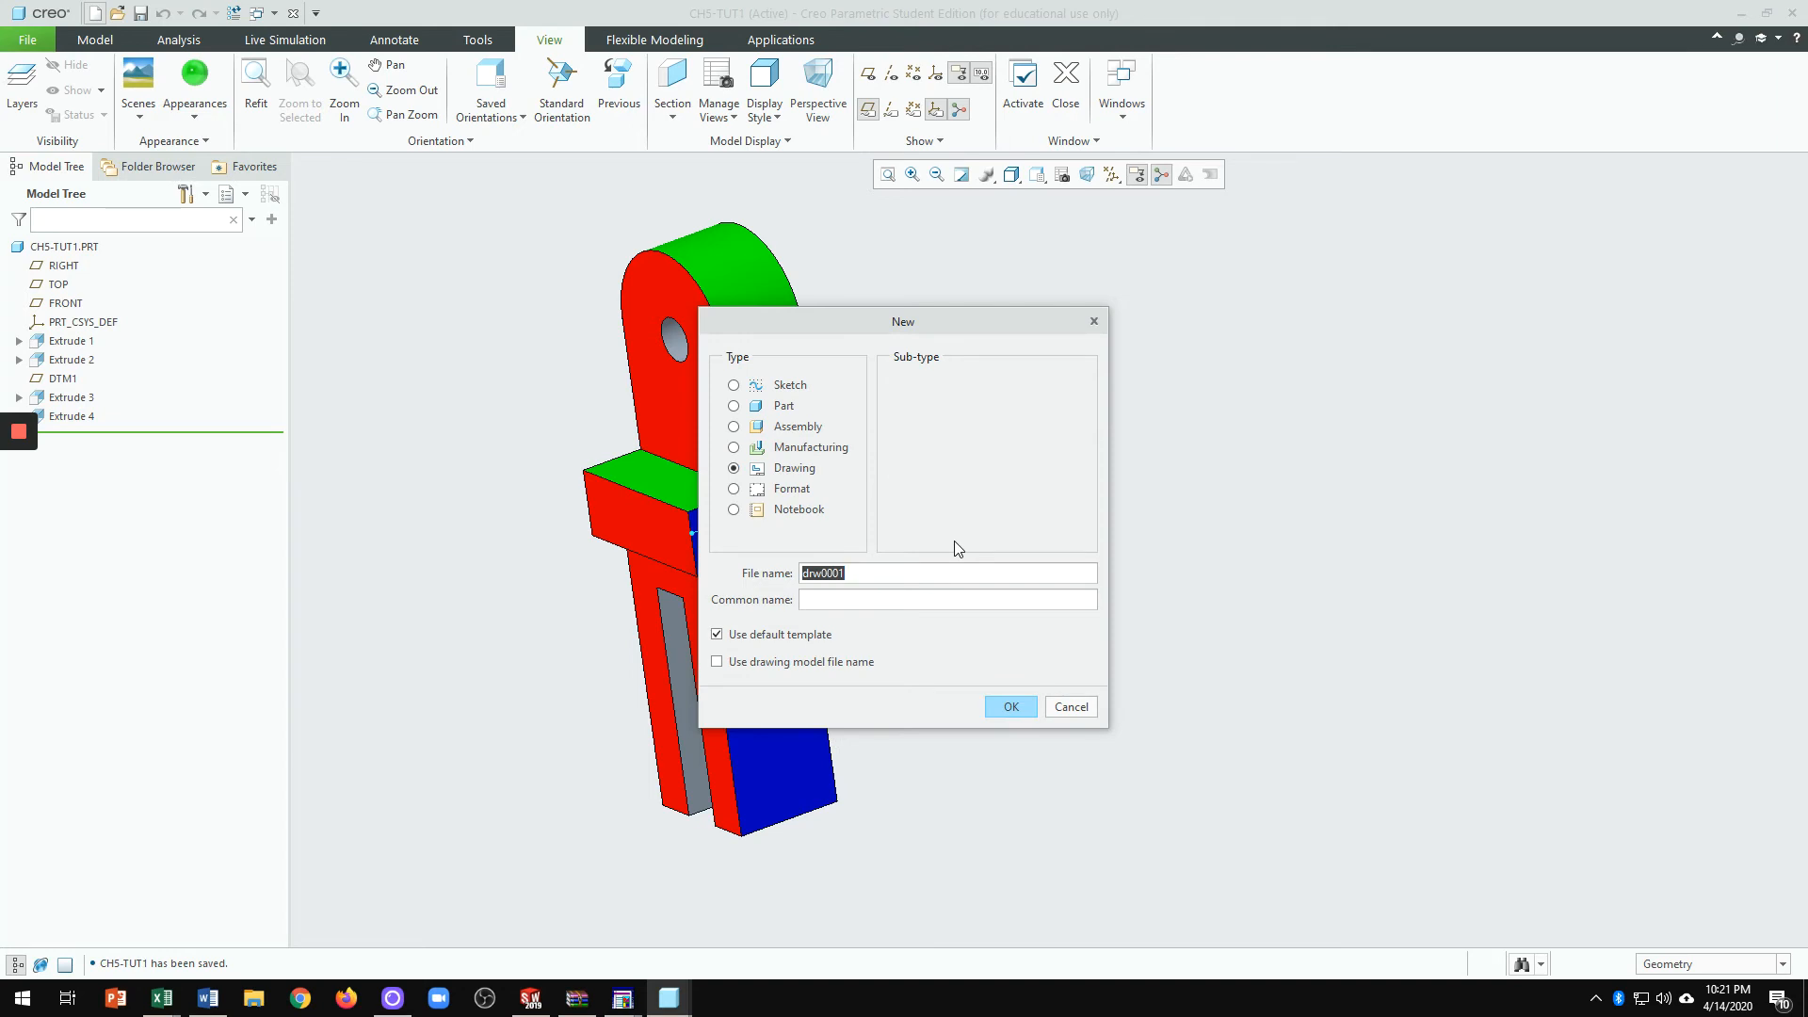
type("ch5-tut1")
left_click(1011, 708)
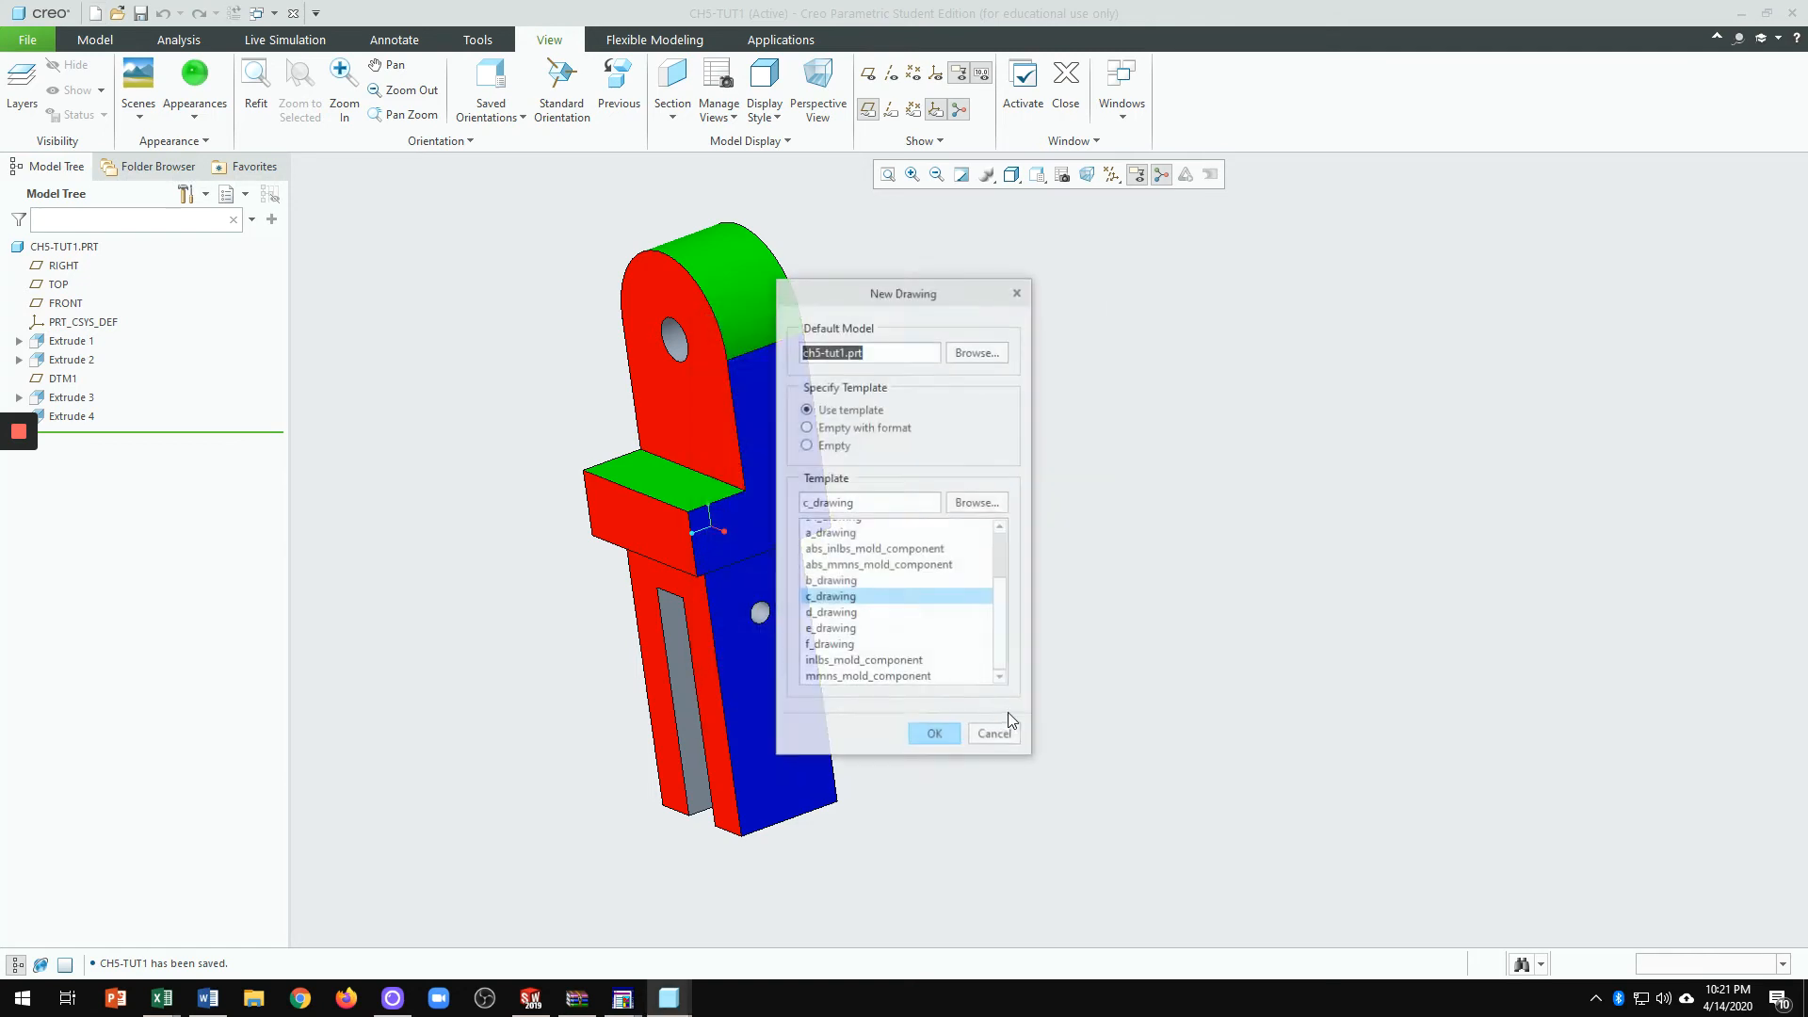
left_click(886, 430)
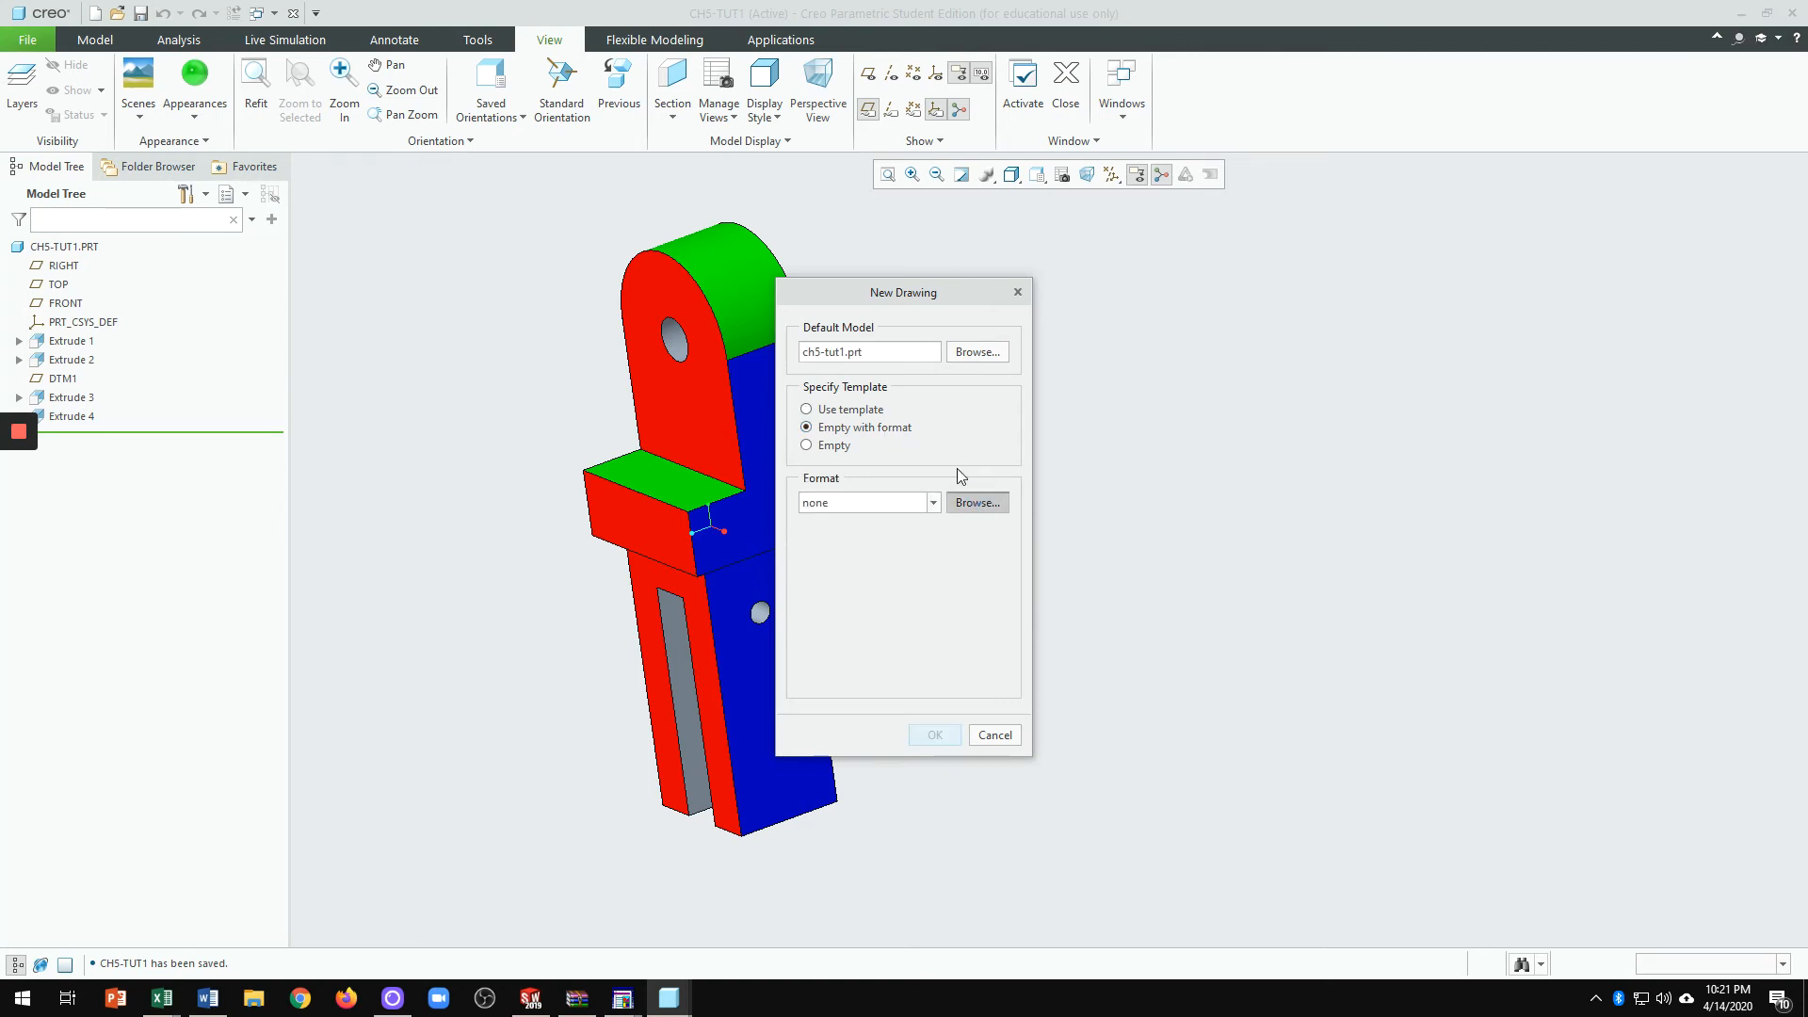
double_click(756, 377)
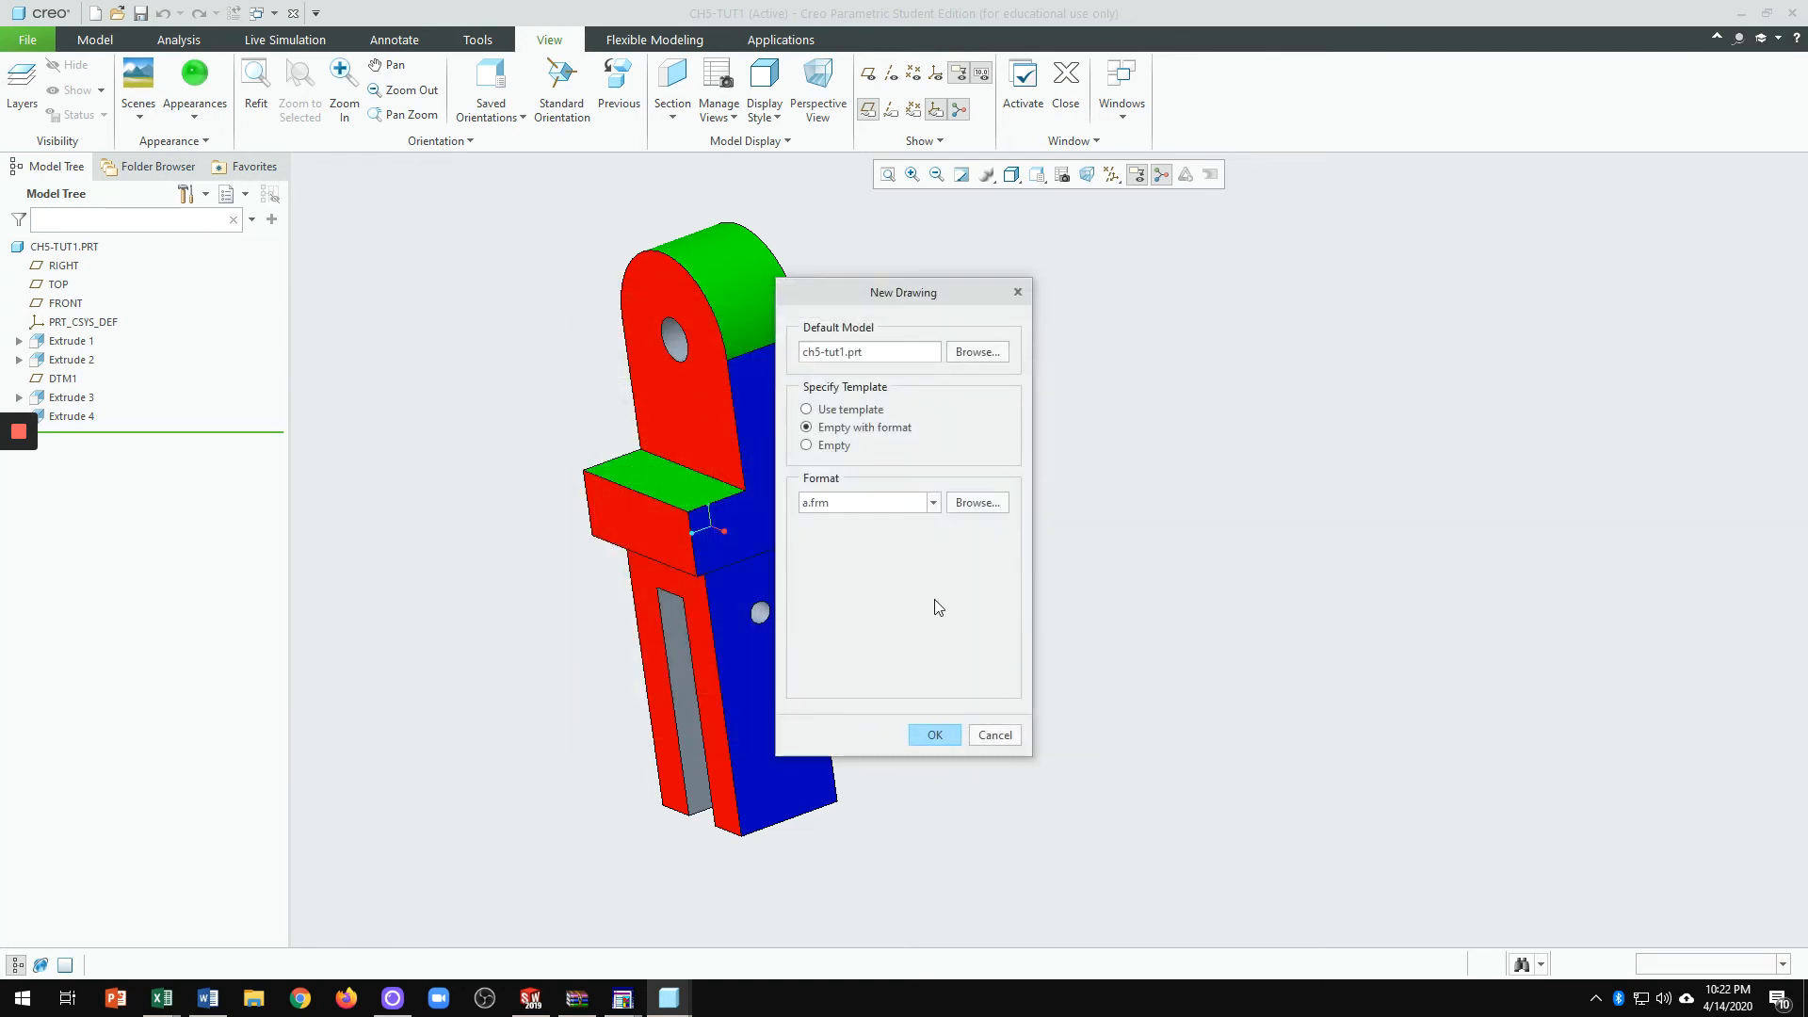
left_click(936, 736)
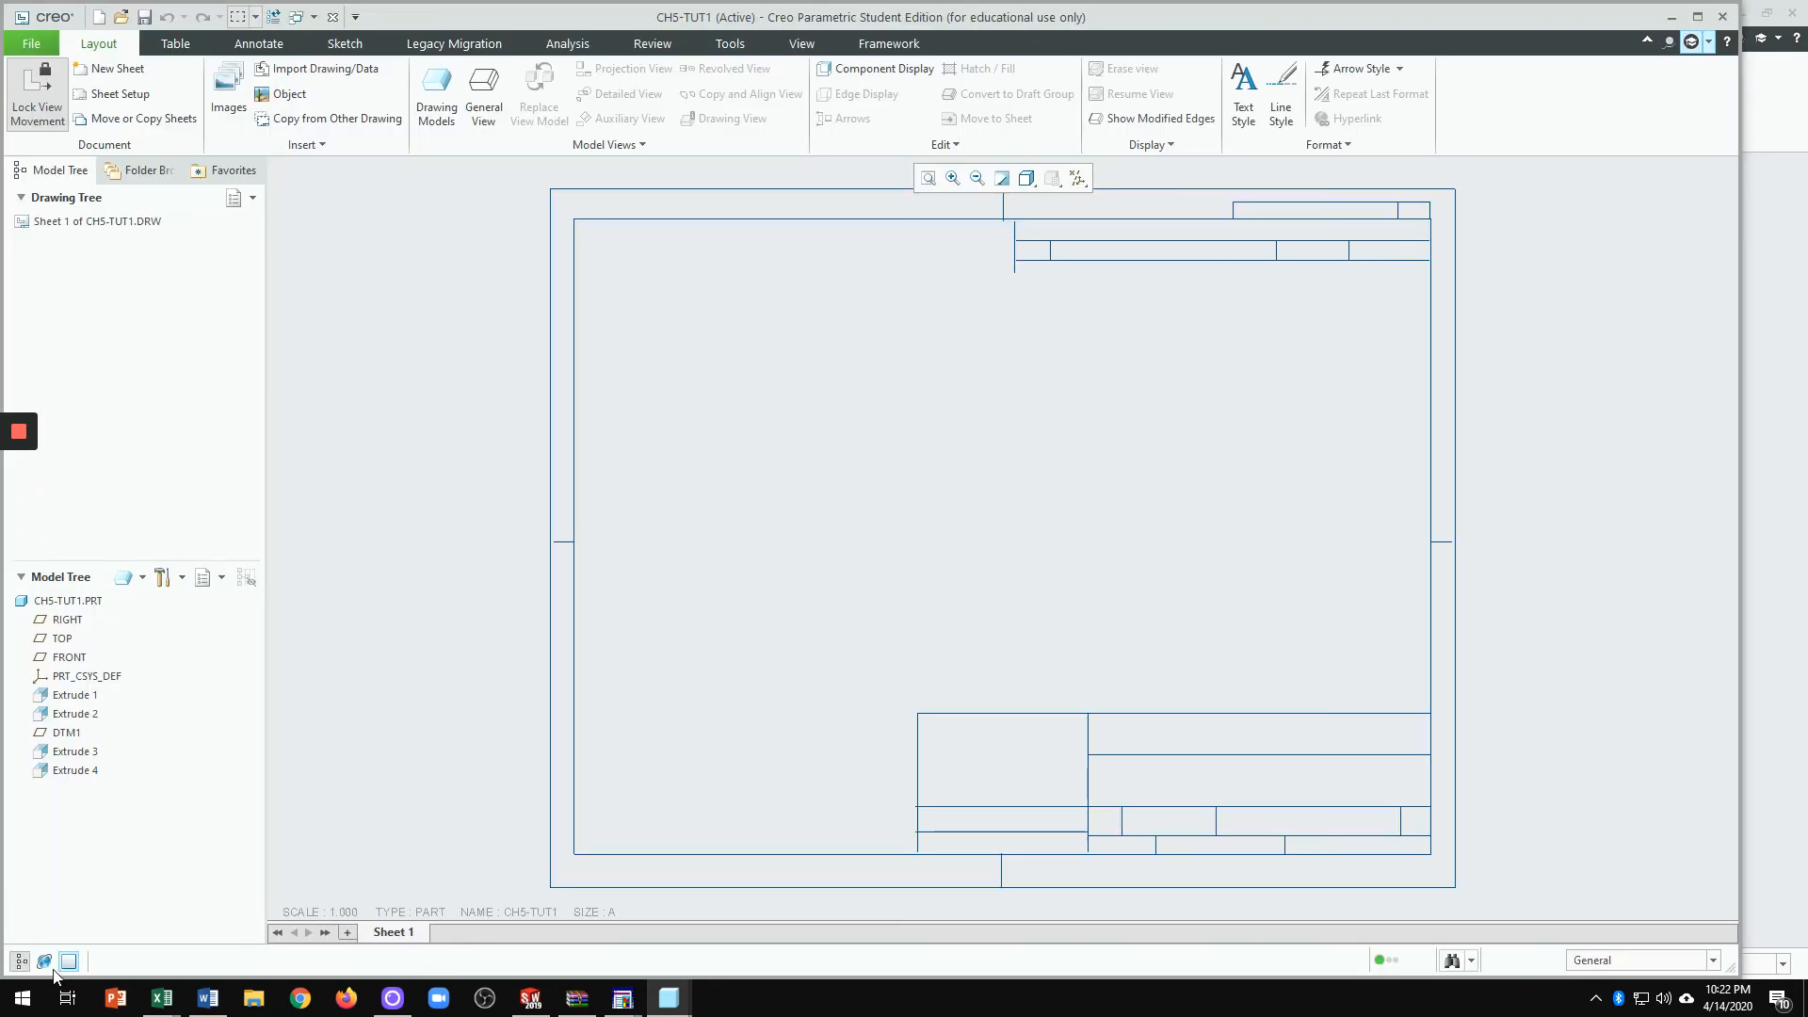
Step: Hide the navigator and place a FRONT general view near the sheet centre
left_click(23, 961)
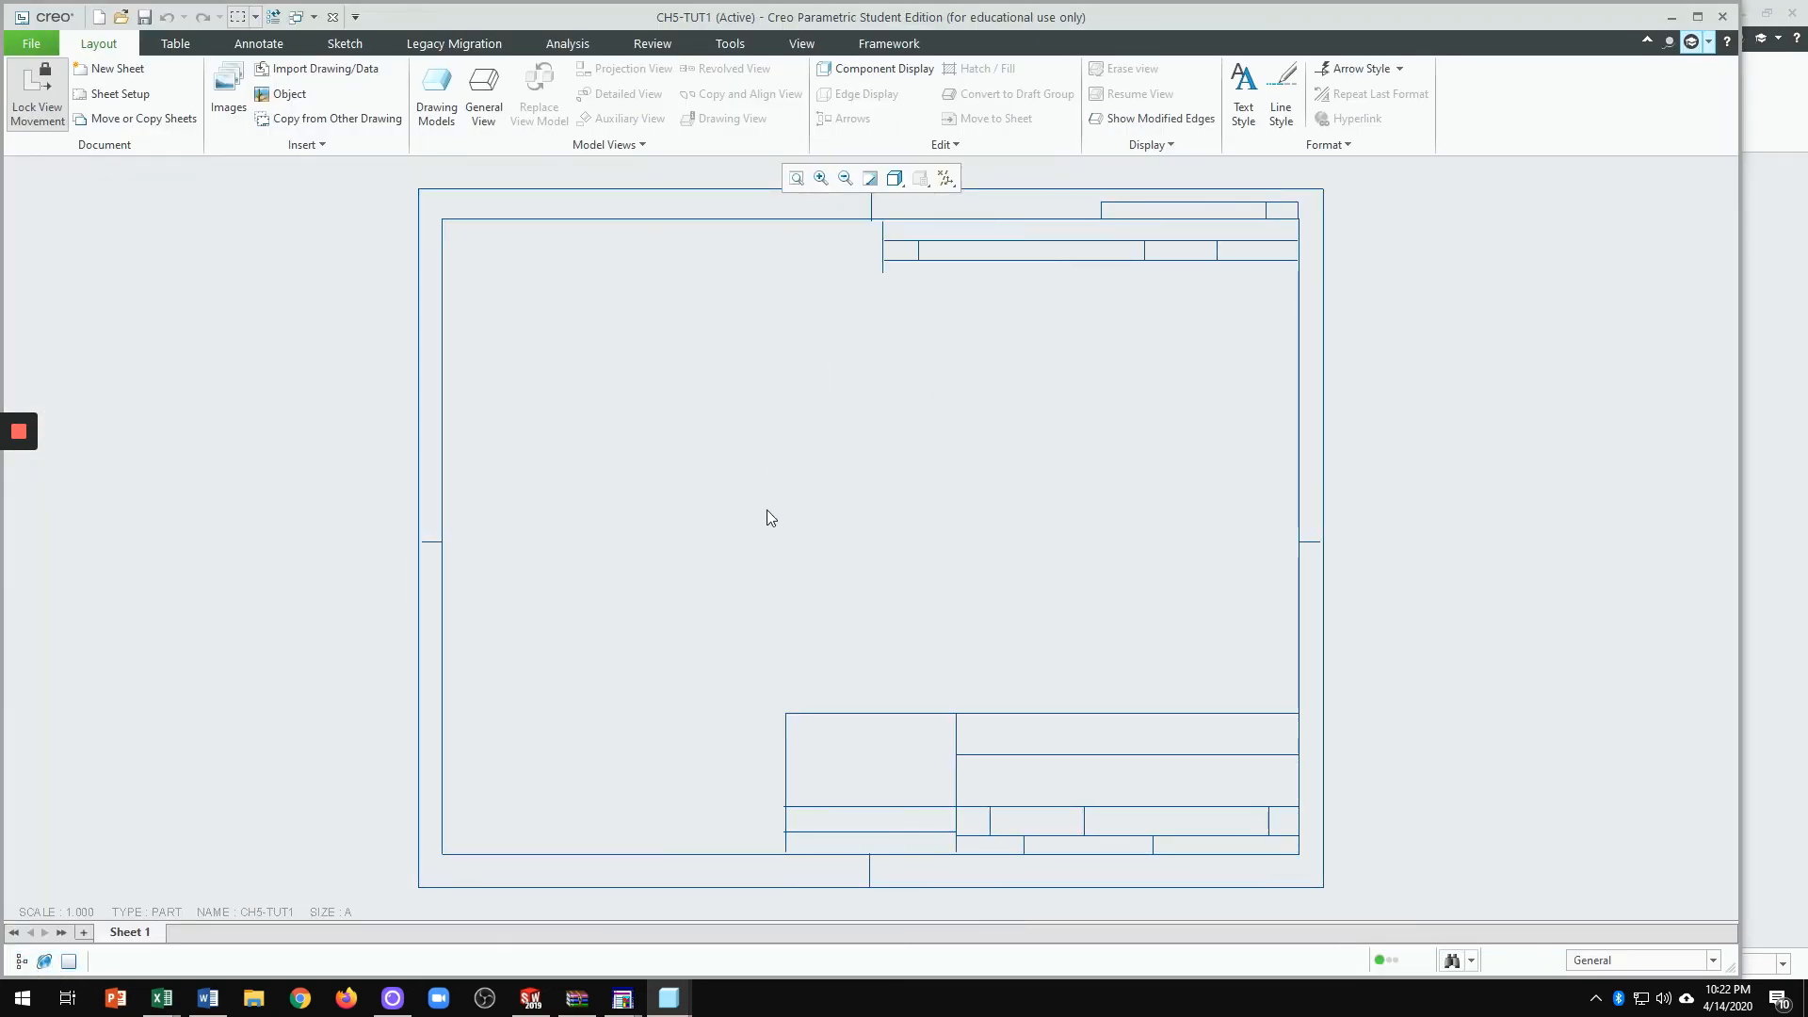
left_click(490, 105)
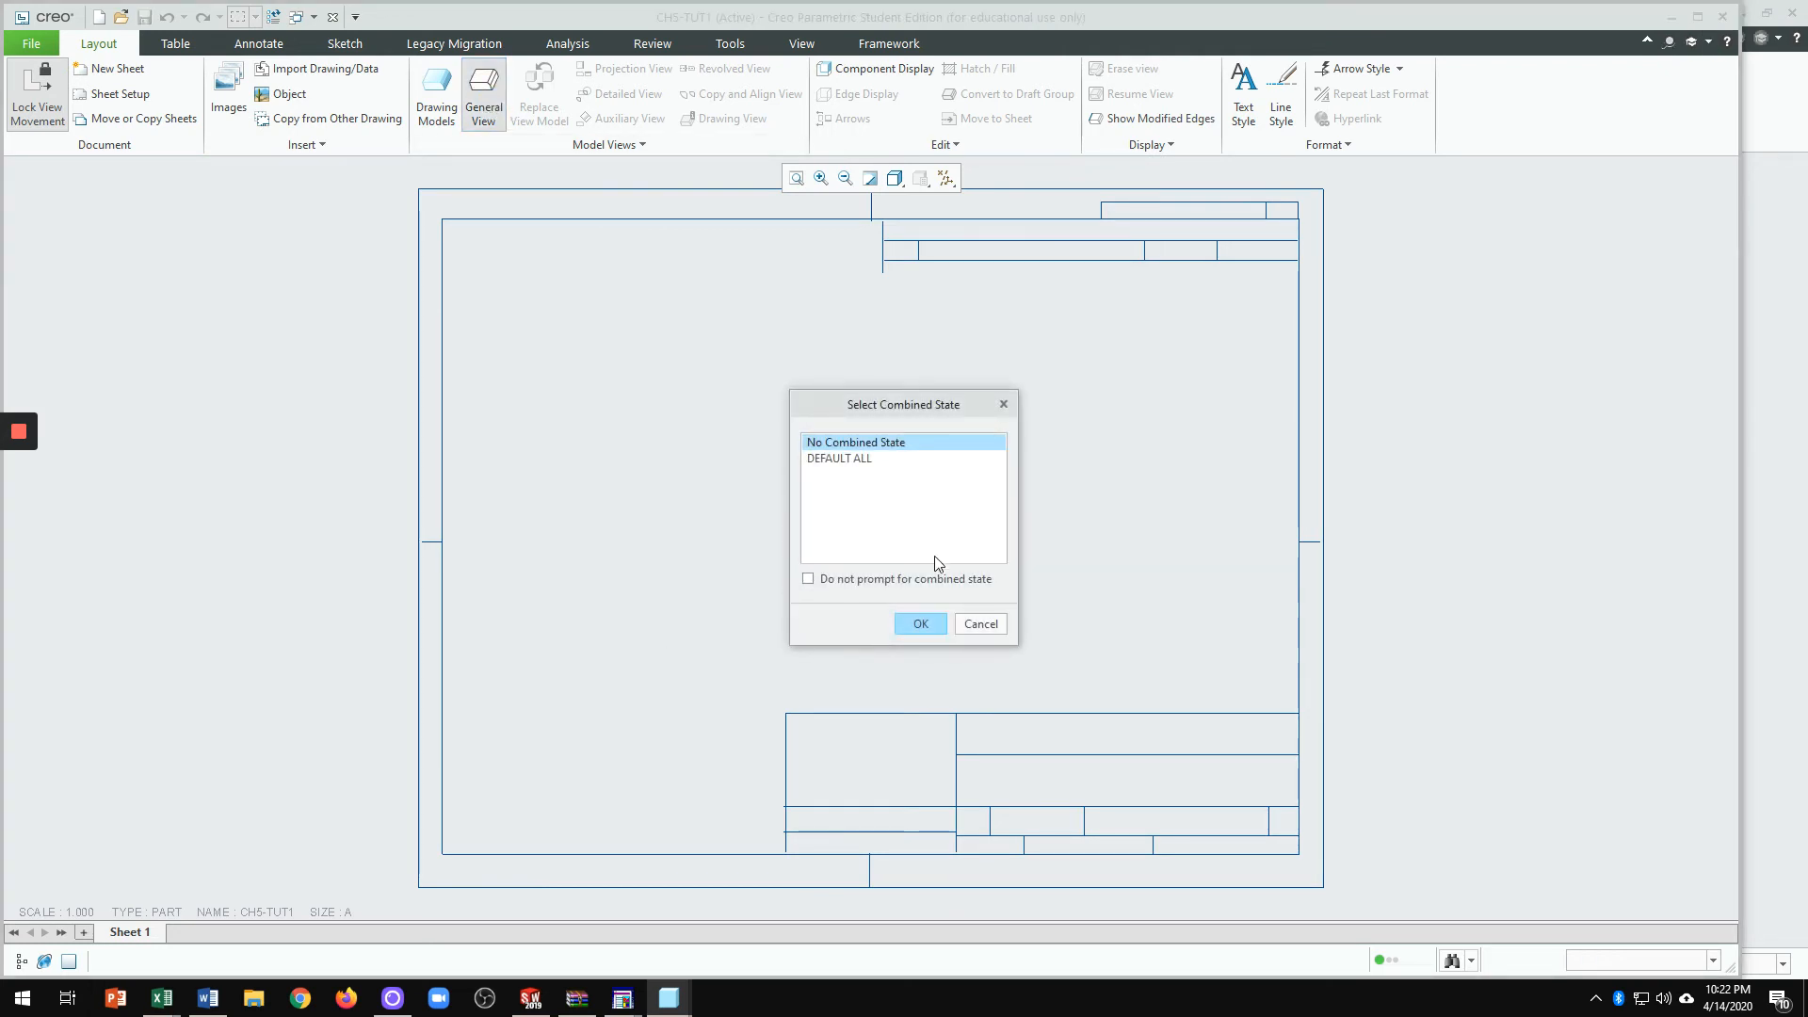
left_click(930, 626)
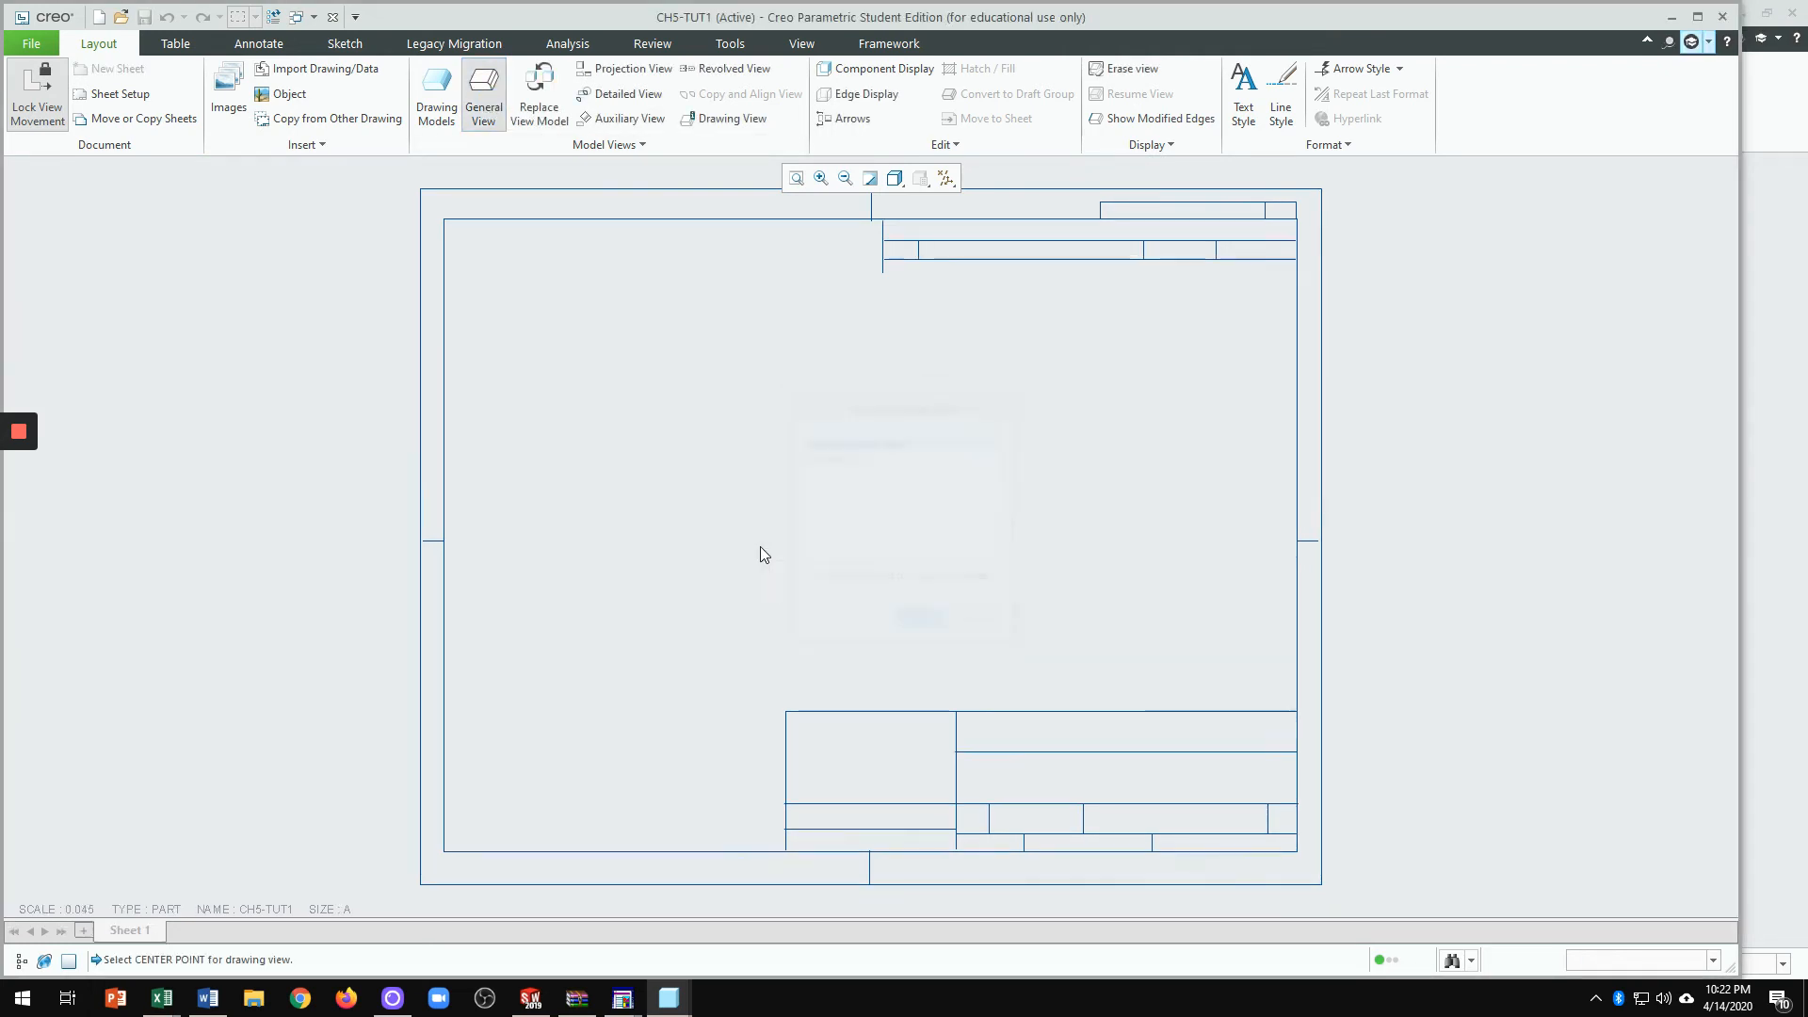
left_click(749, 534)
left_click(1443, 494)
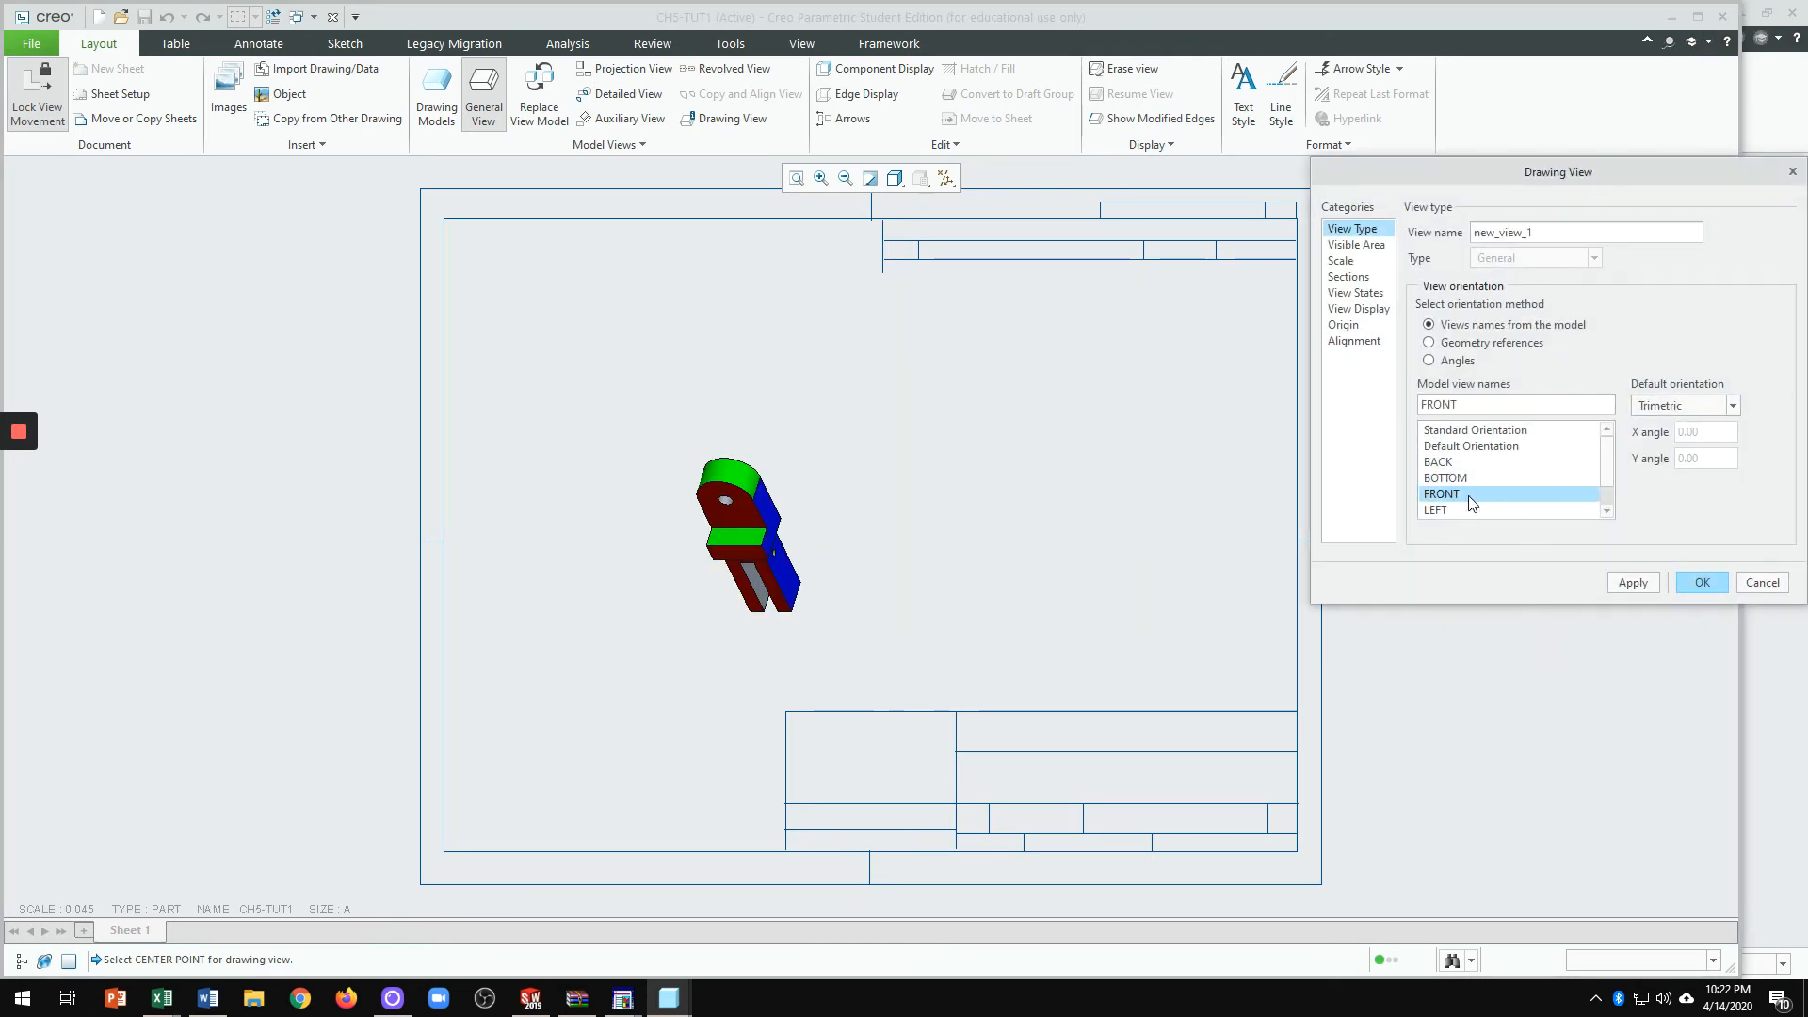
left_click(1703, 582)
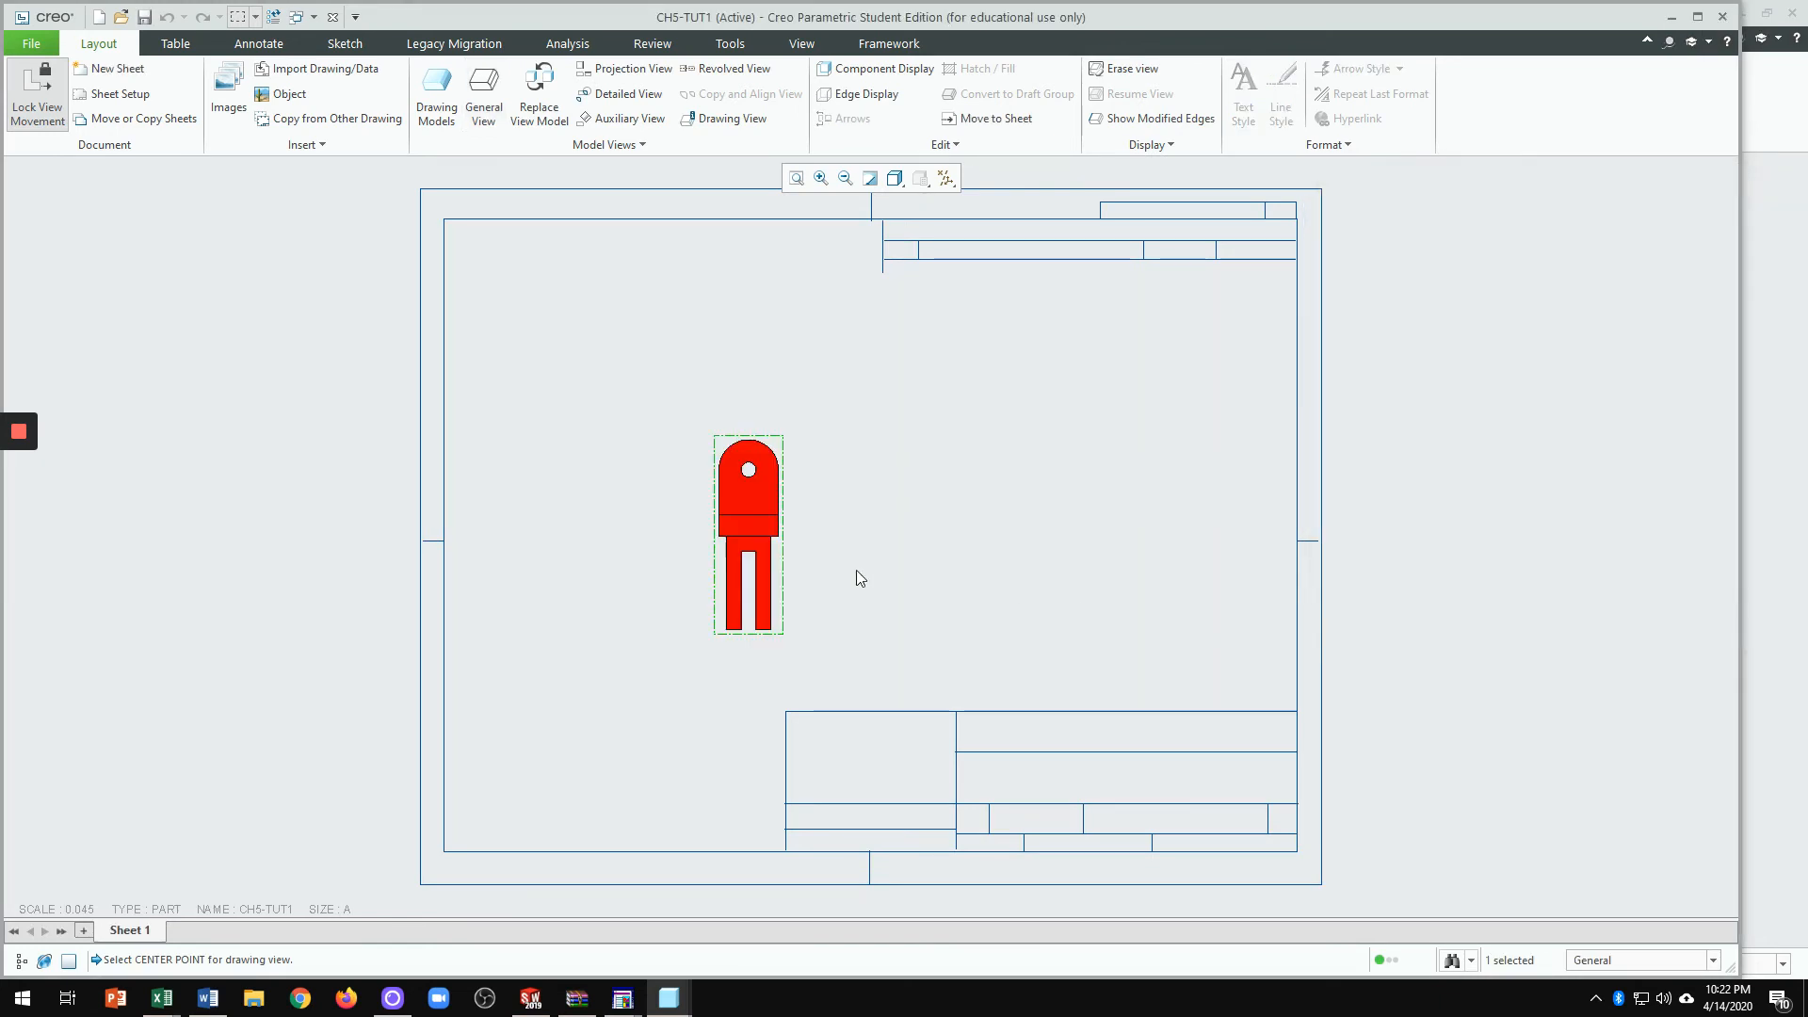
Step: Project a side view from the front view, placed to its right
left_click(762, 510)
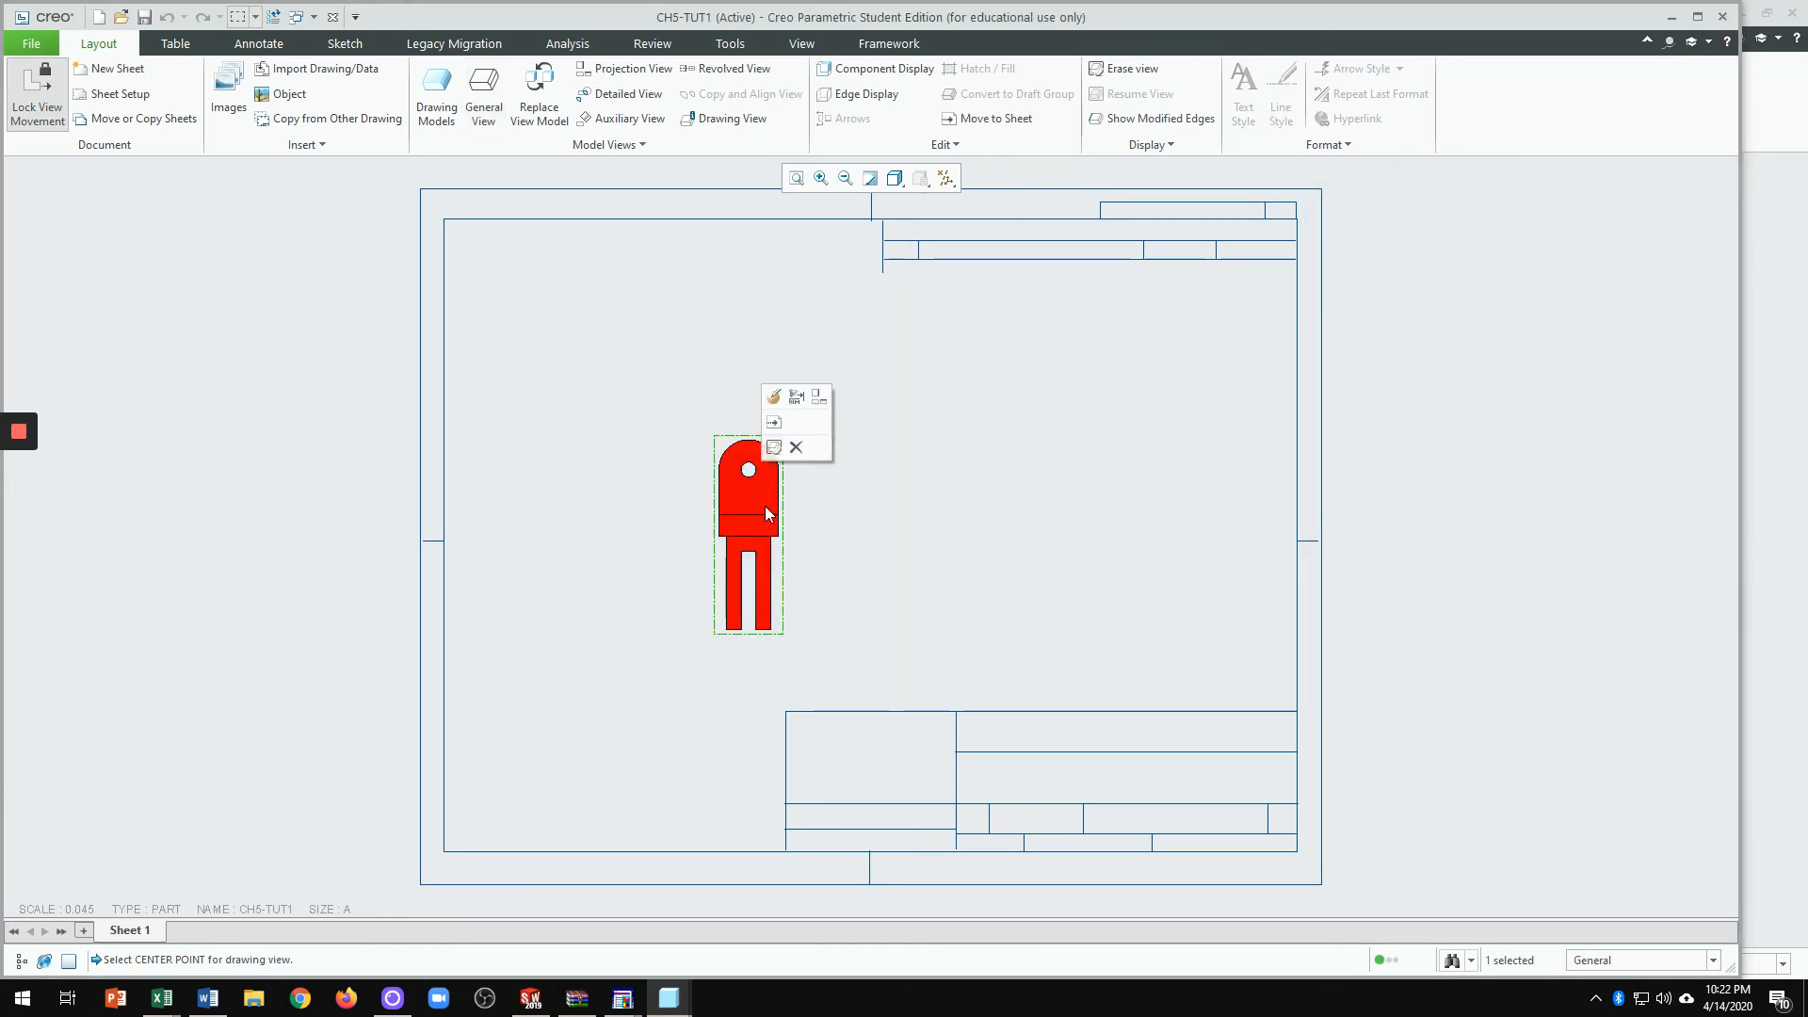
left_click(819, 399)
left_click(1014, 568)
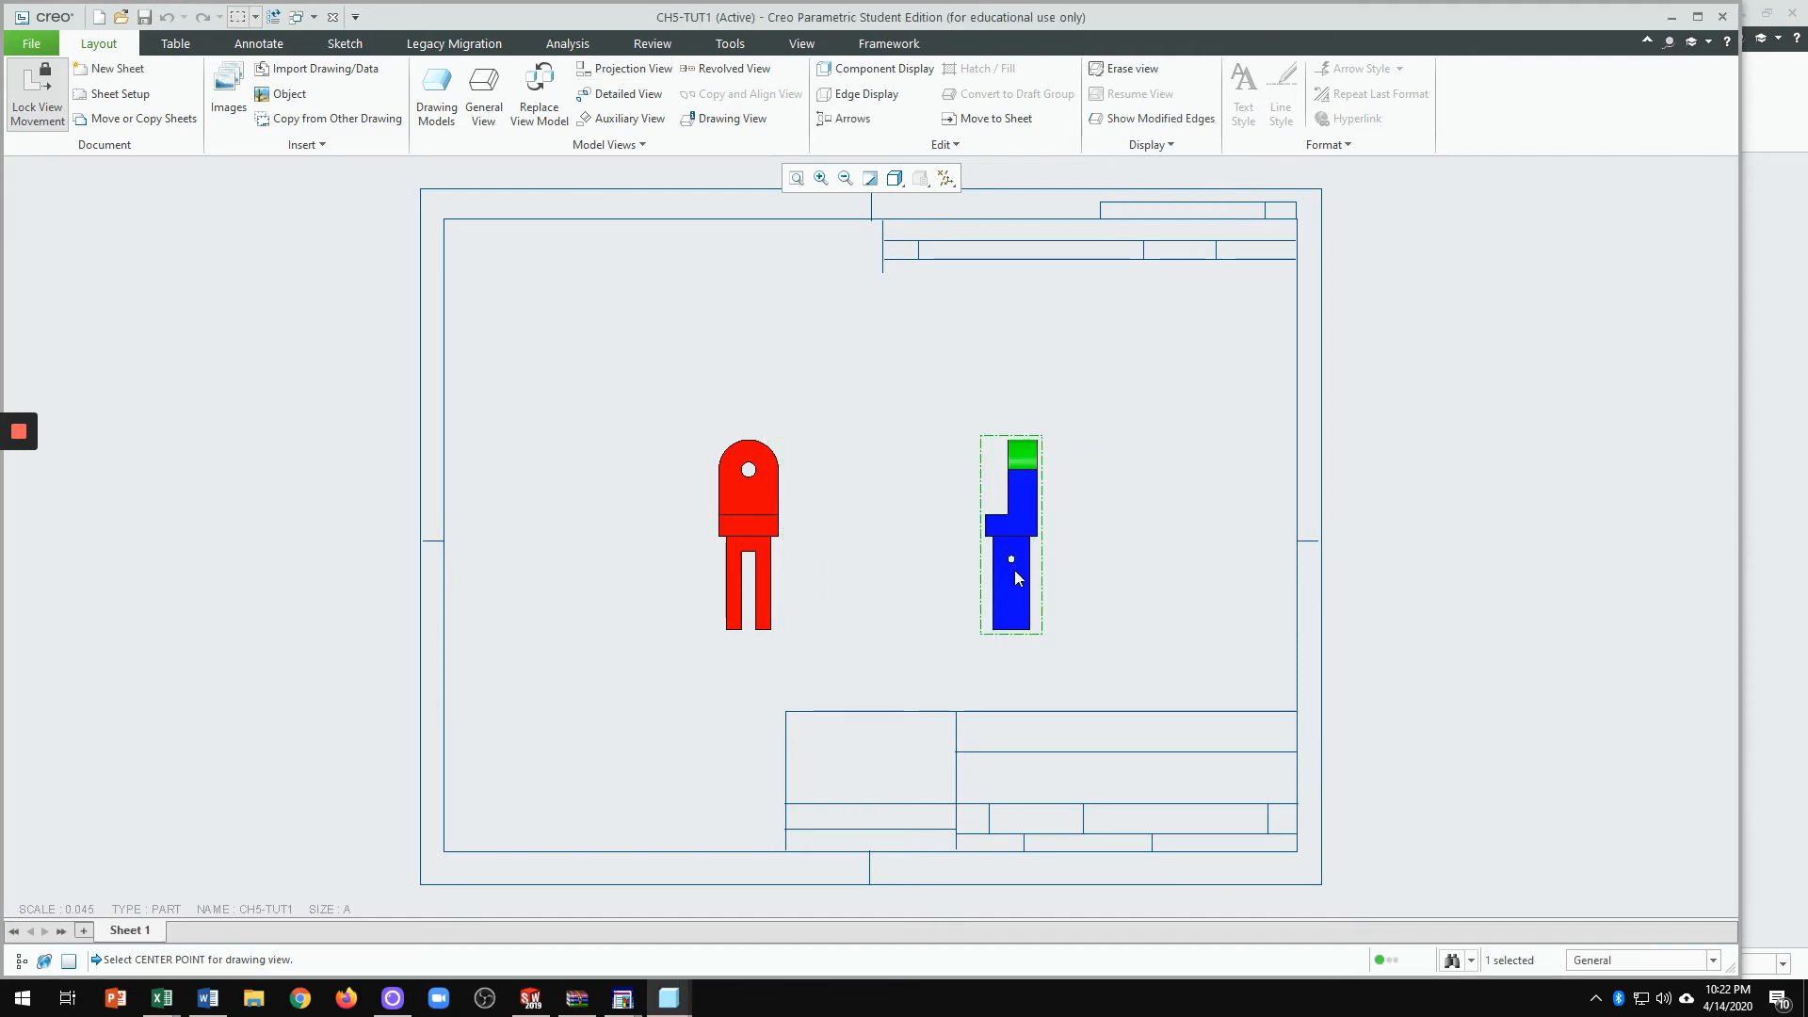
Step: Start another general view at the sheet's upper right
left_click(483, 94)
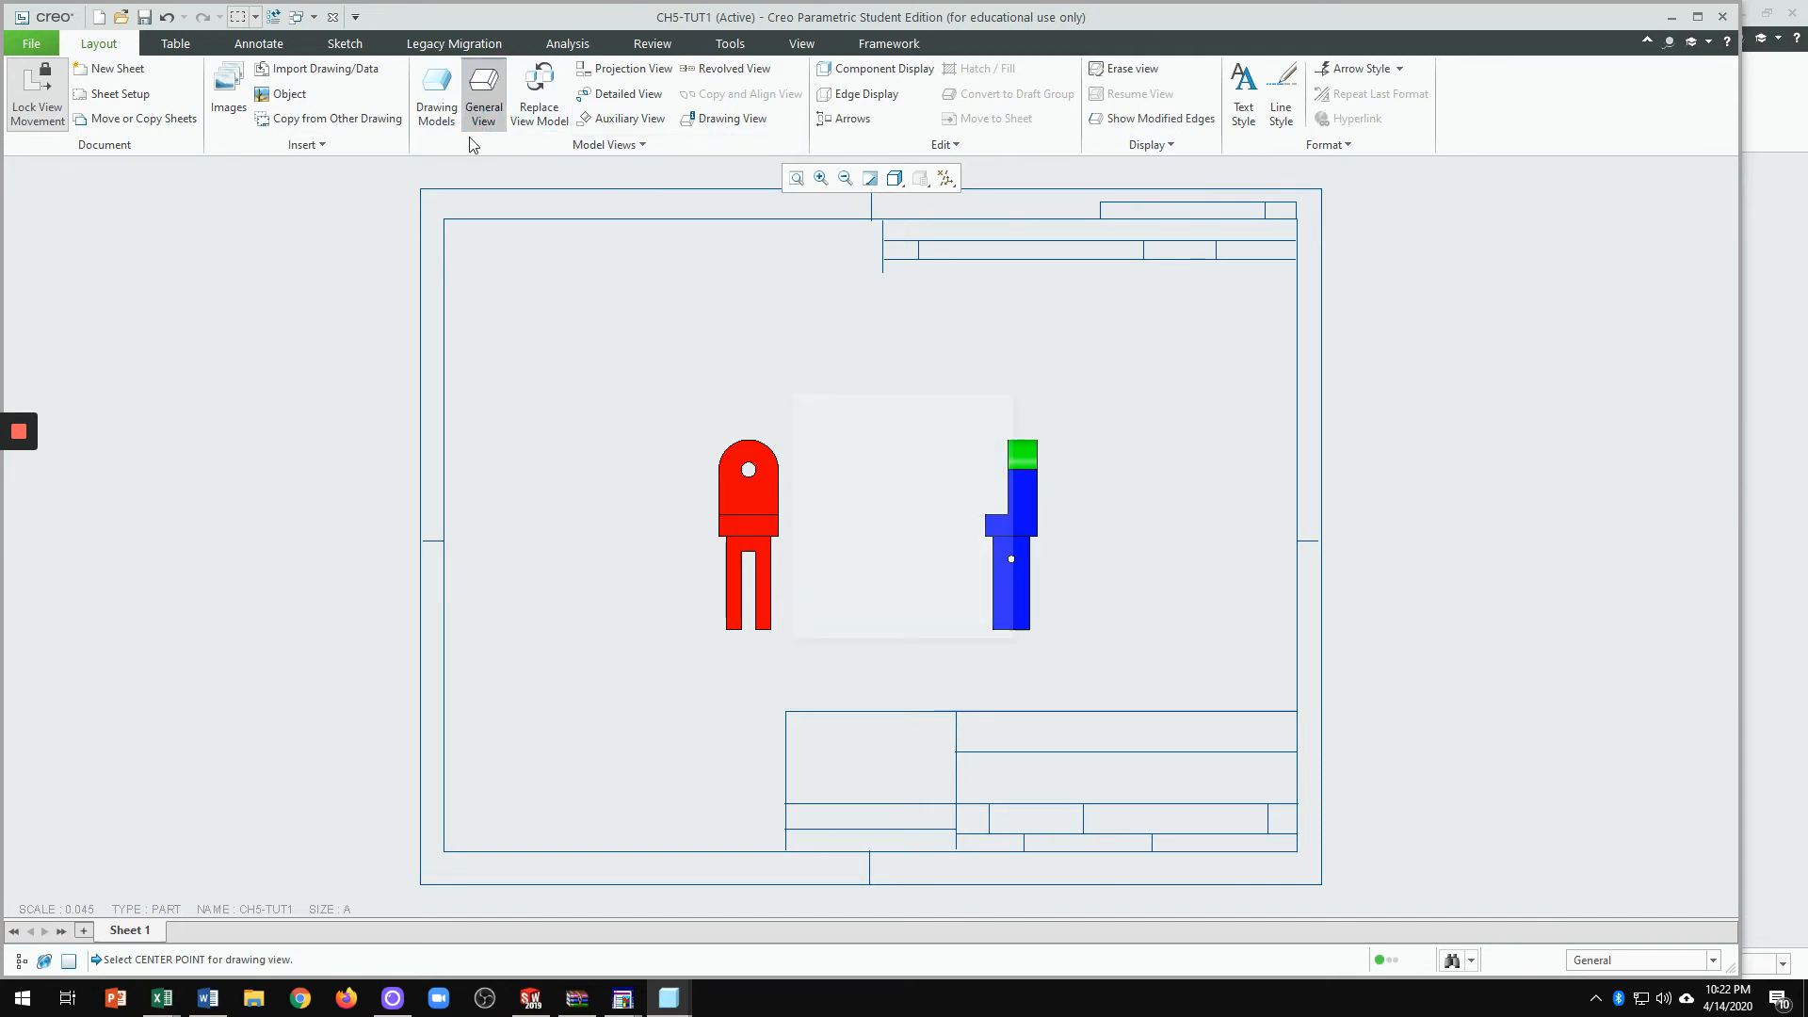
left_click(921, 623)
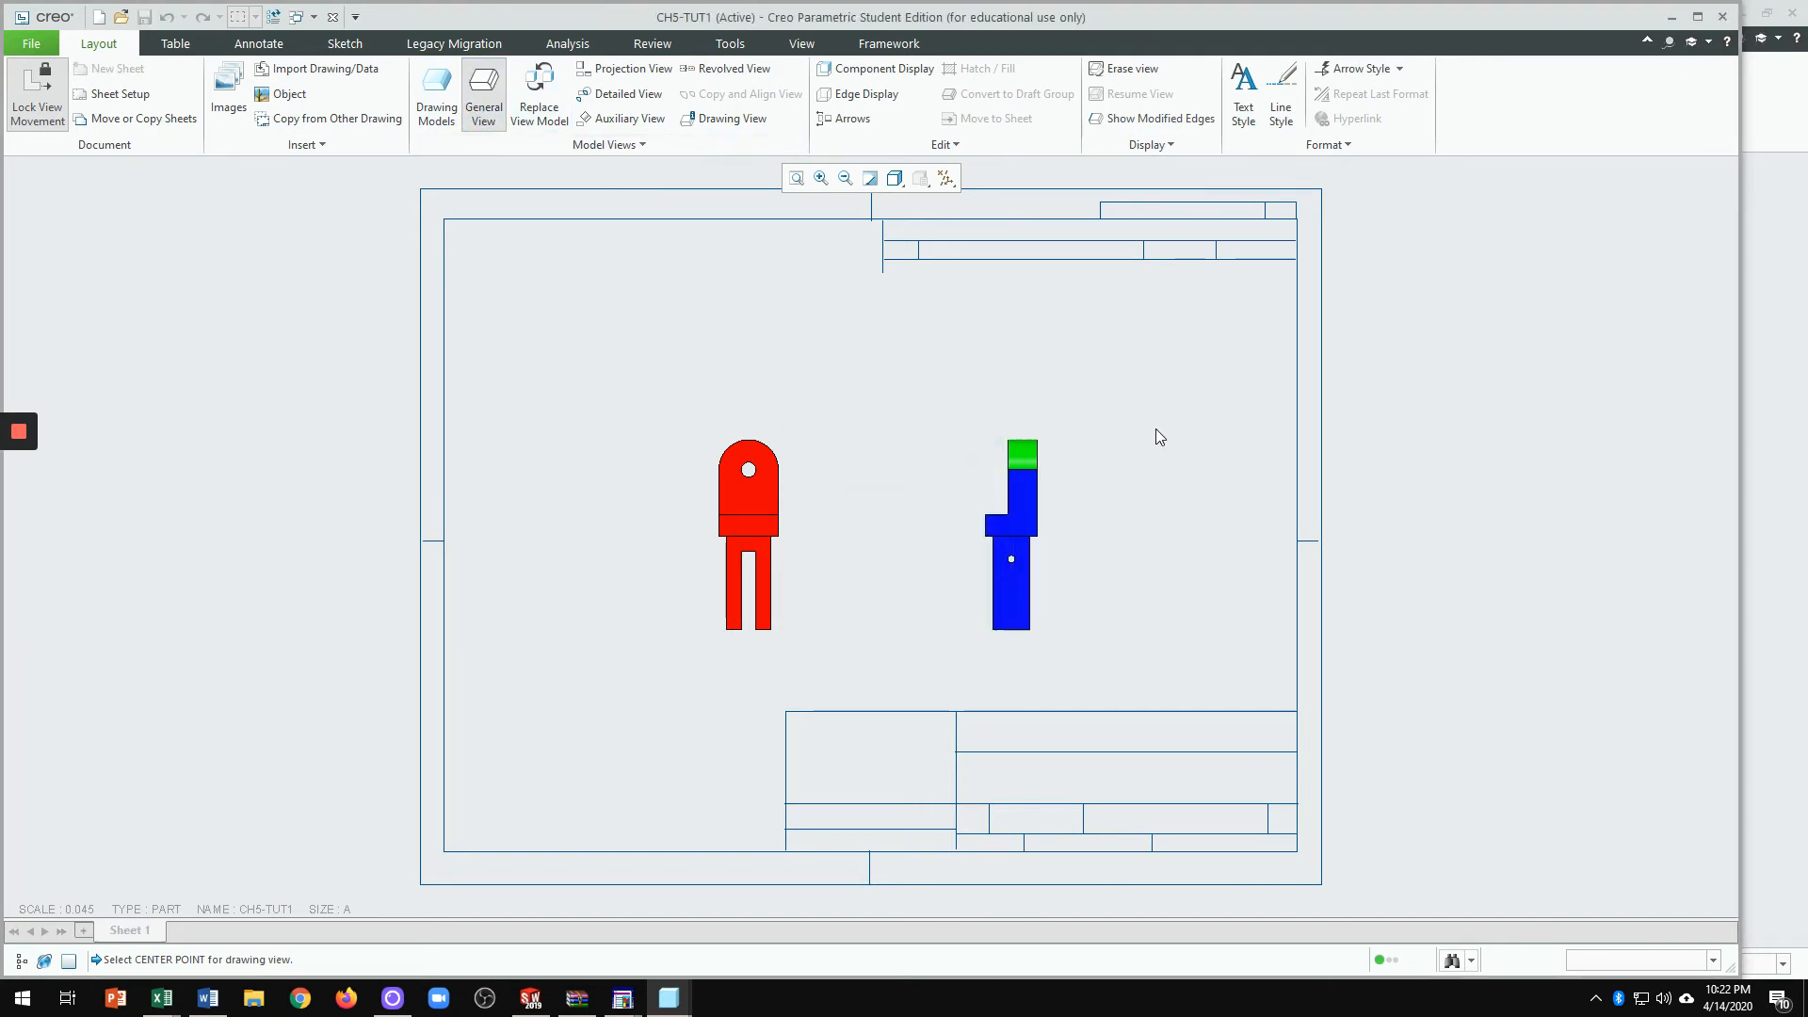
left_click(1154, 371)
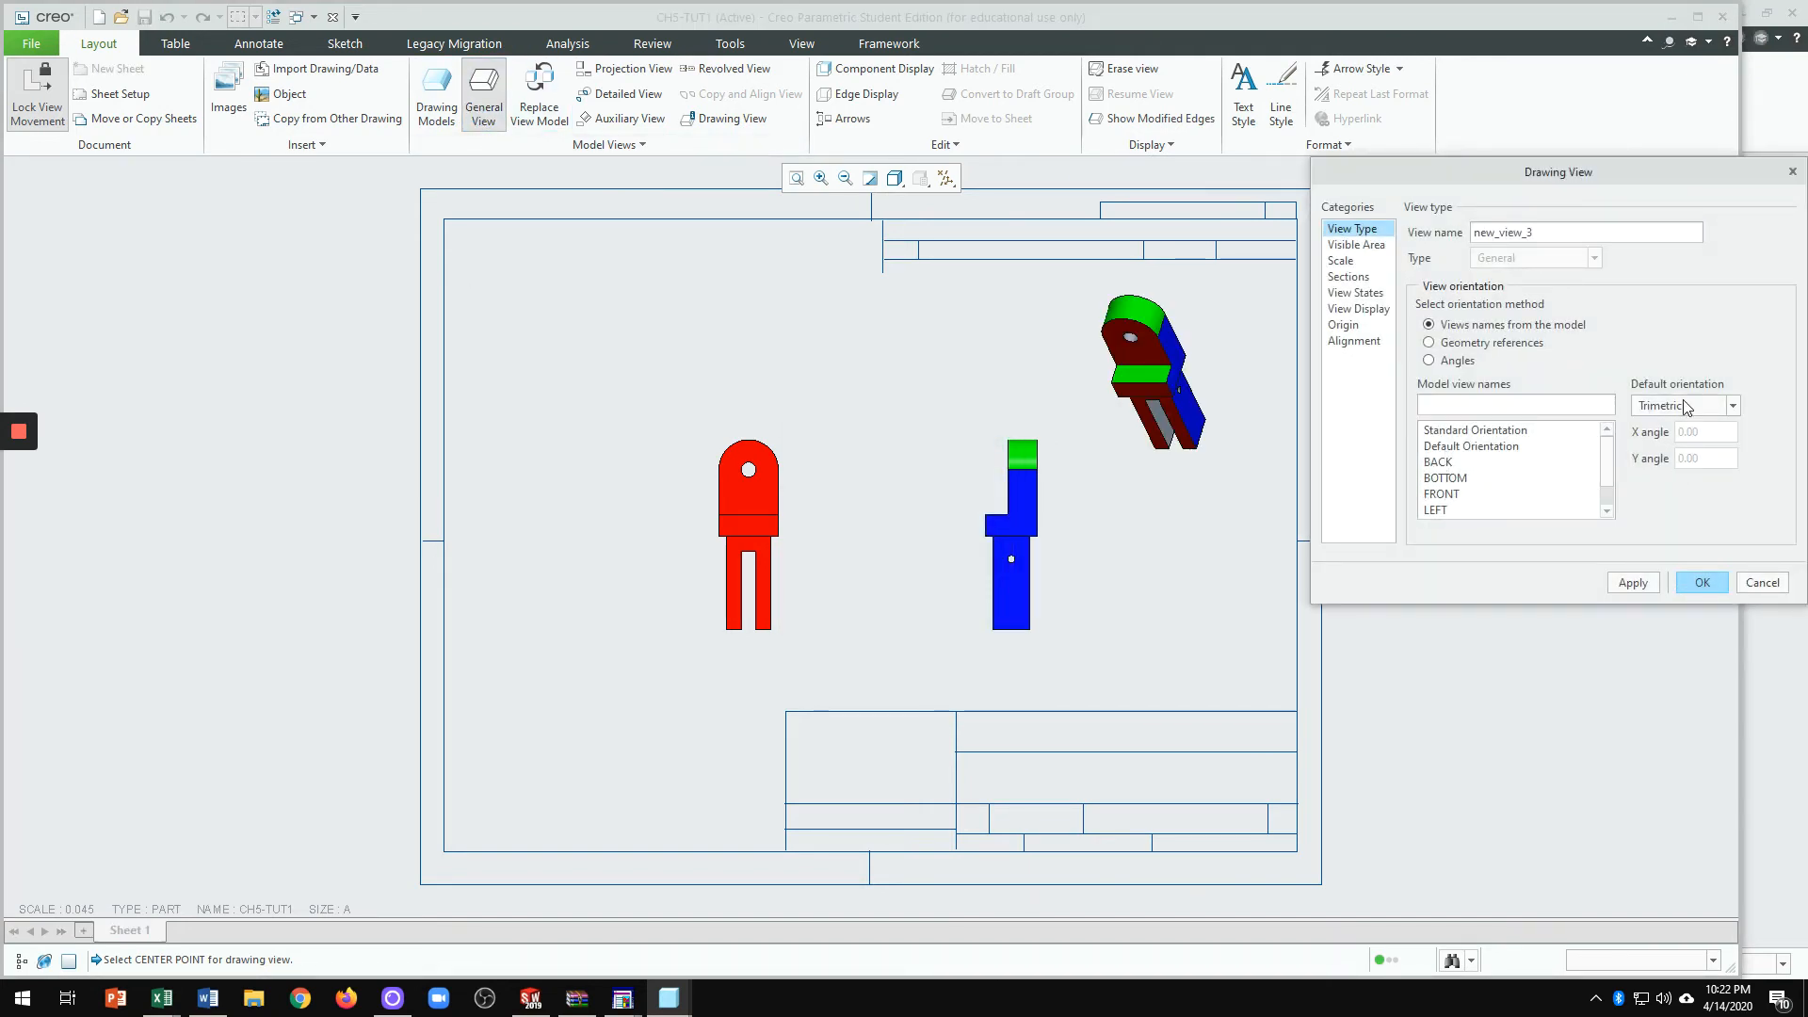
Step: Set the upper-right view's default orientation to Isometric and accept it
left_click_drag(1693, 177, 1612, 136)
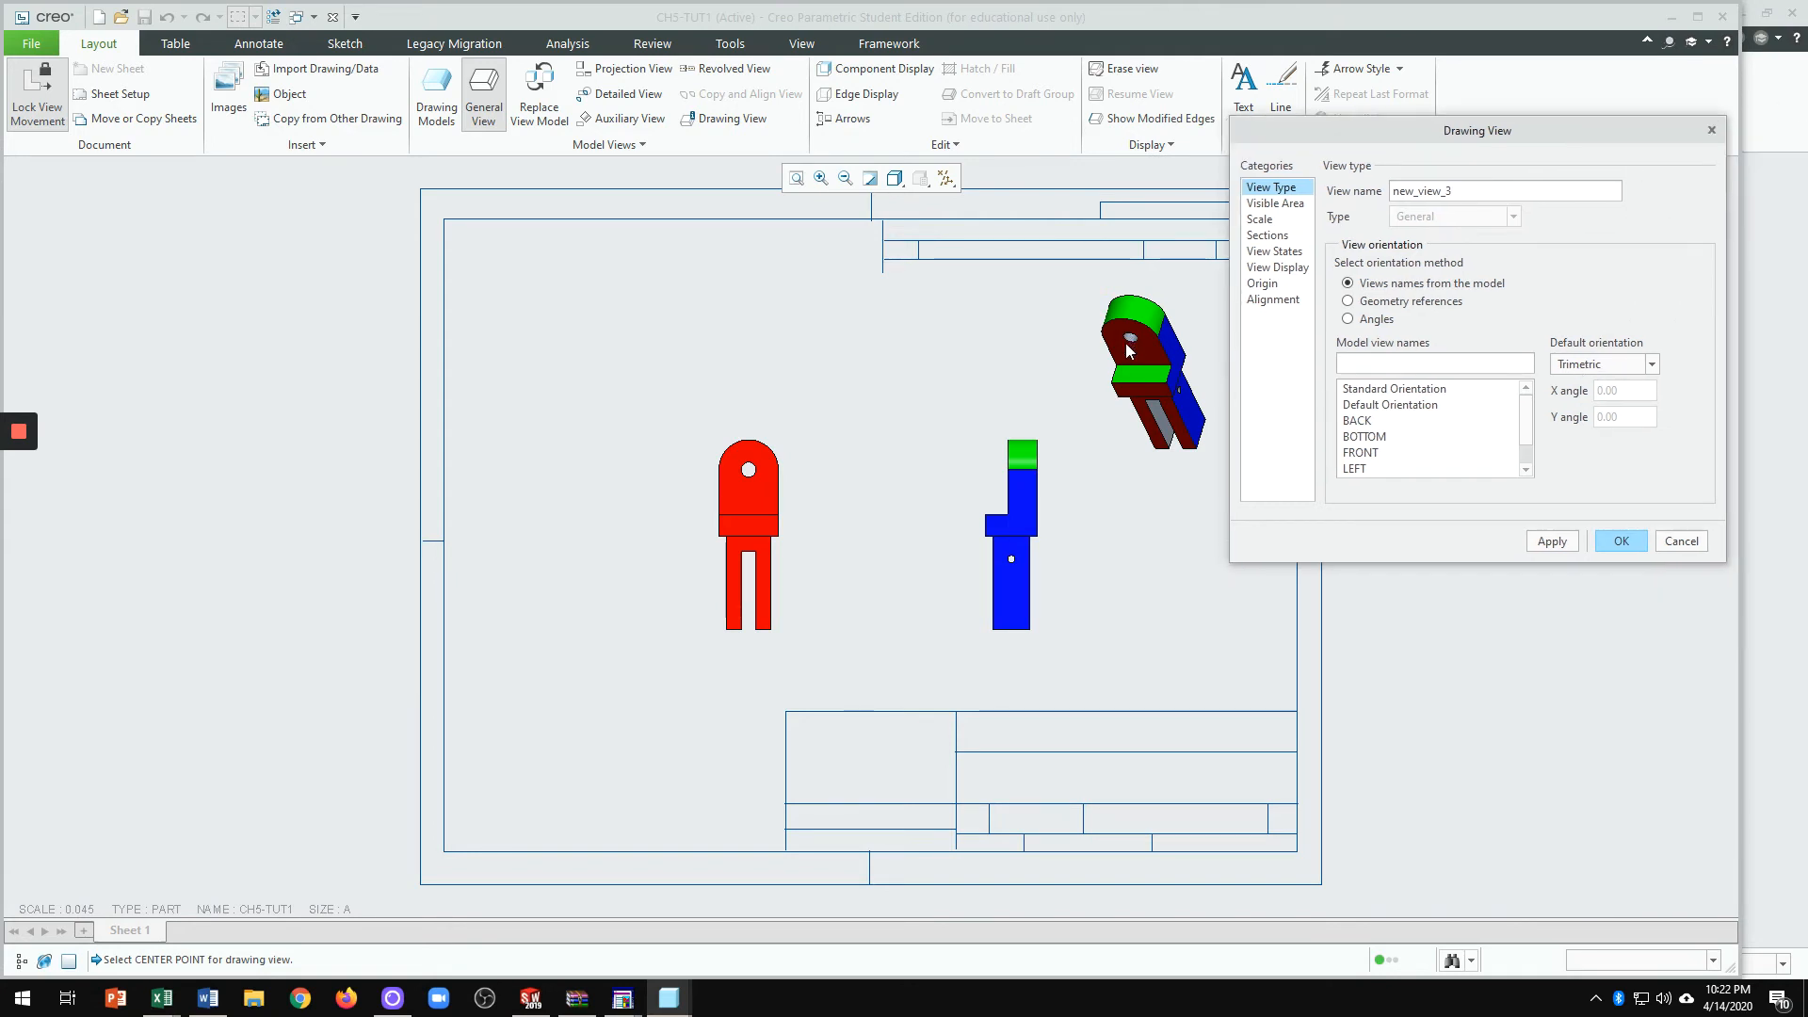
left_click(1611, 367)
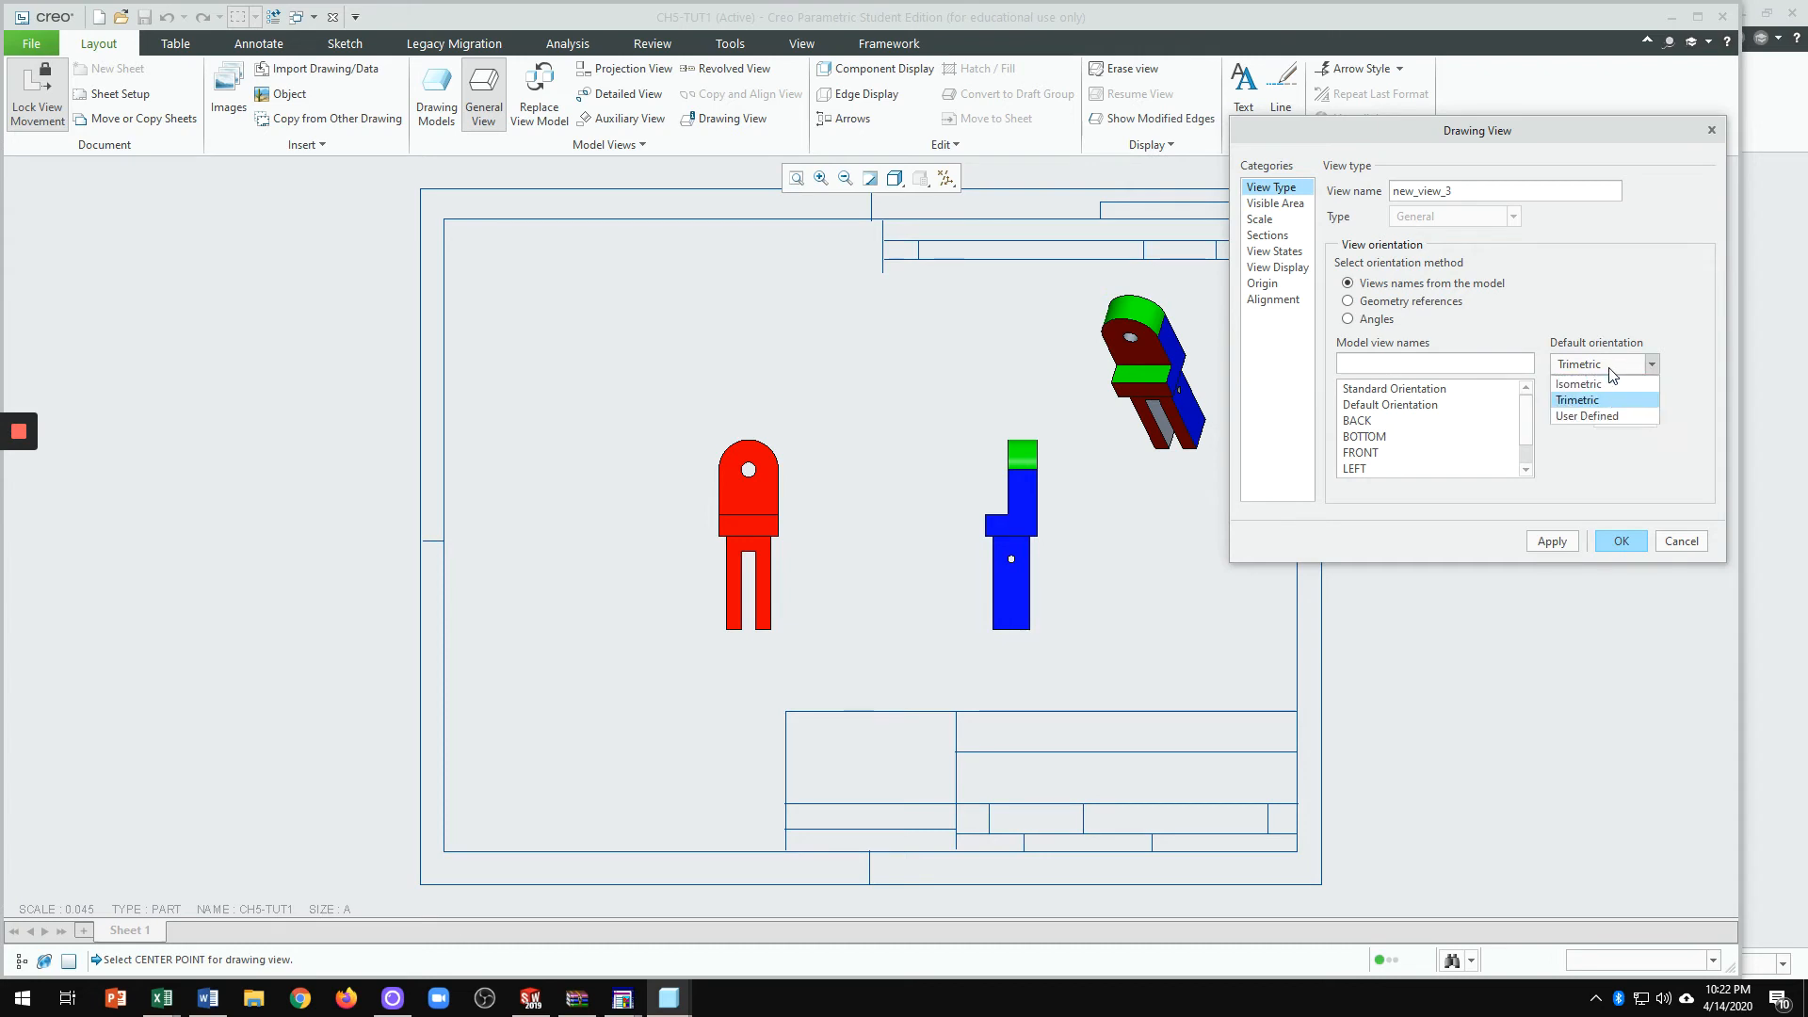
left_click(1599, 386)
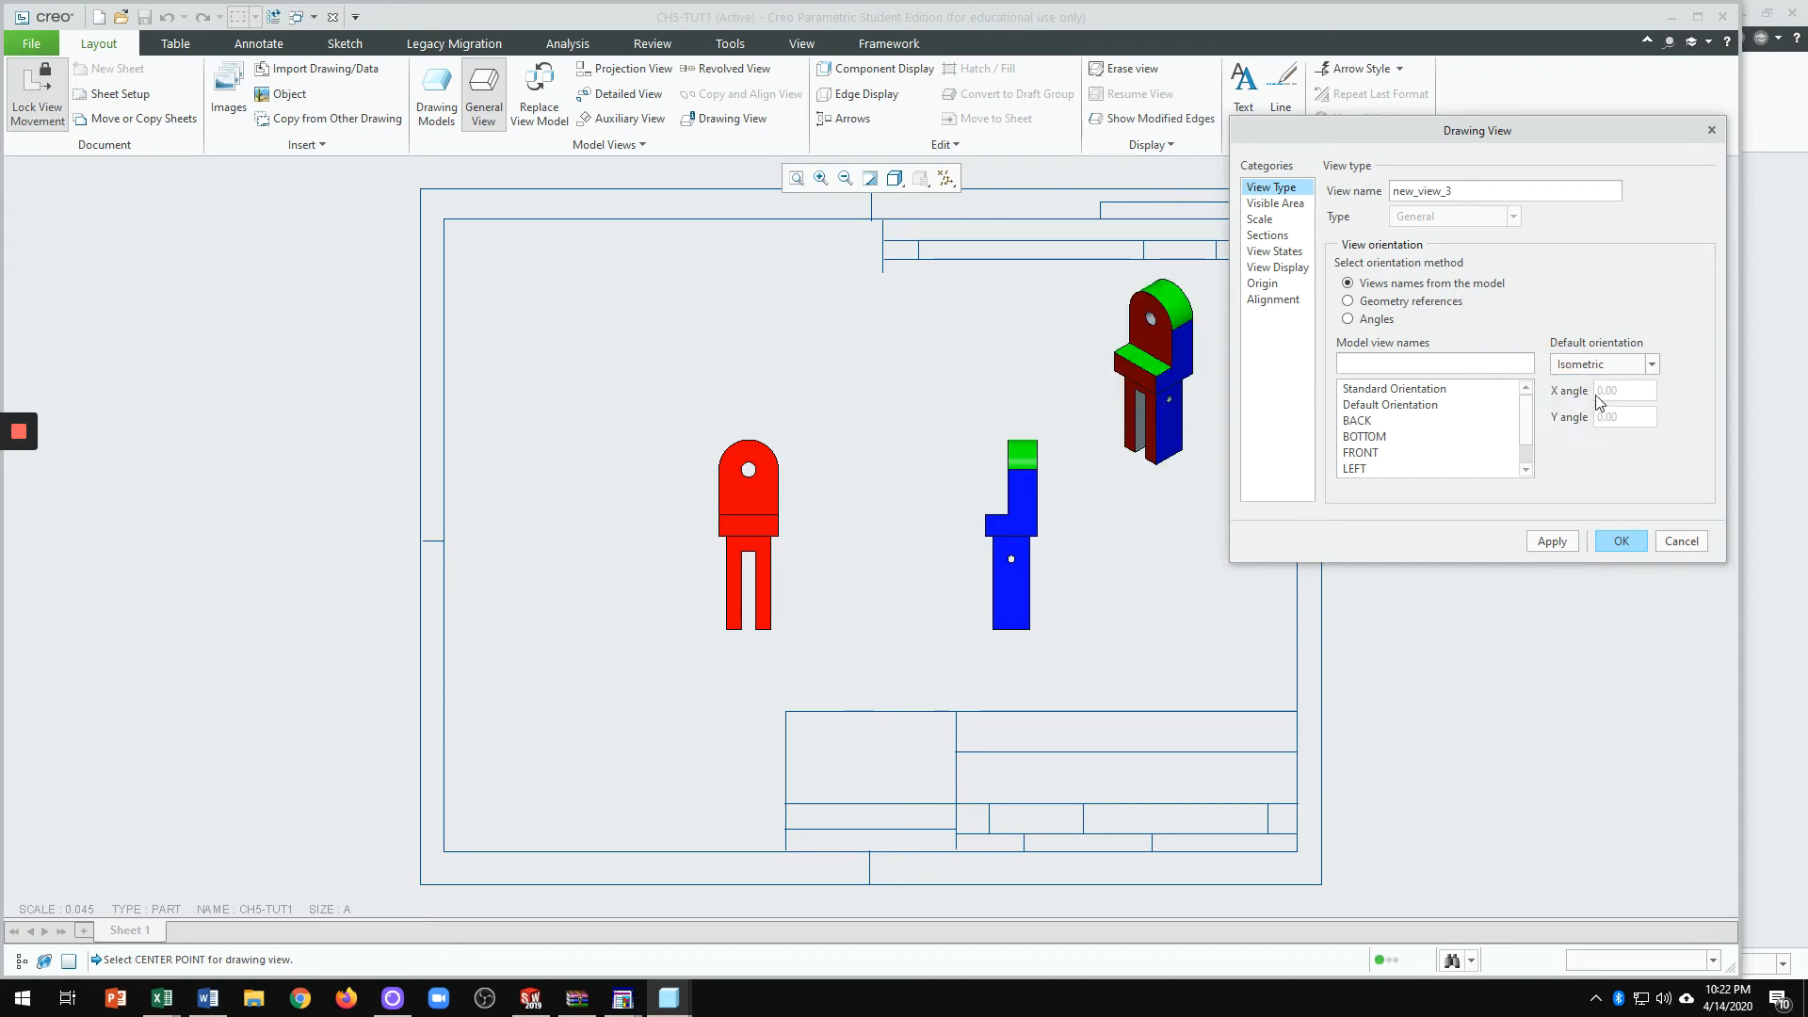
left_click(1614, 543)
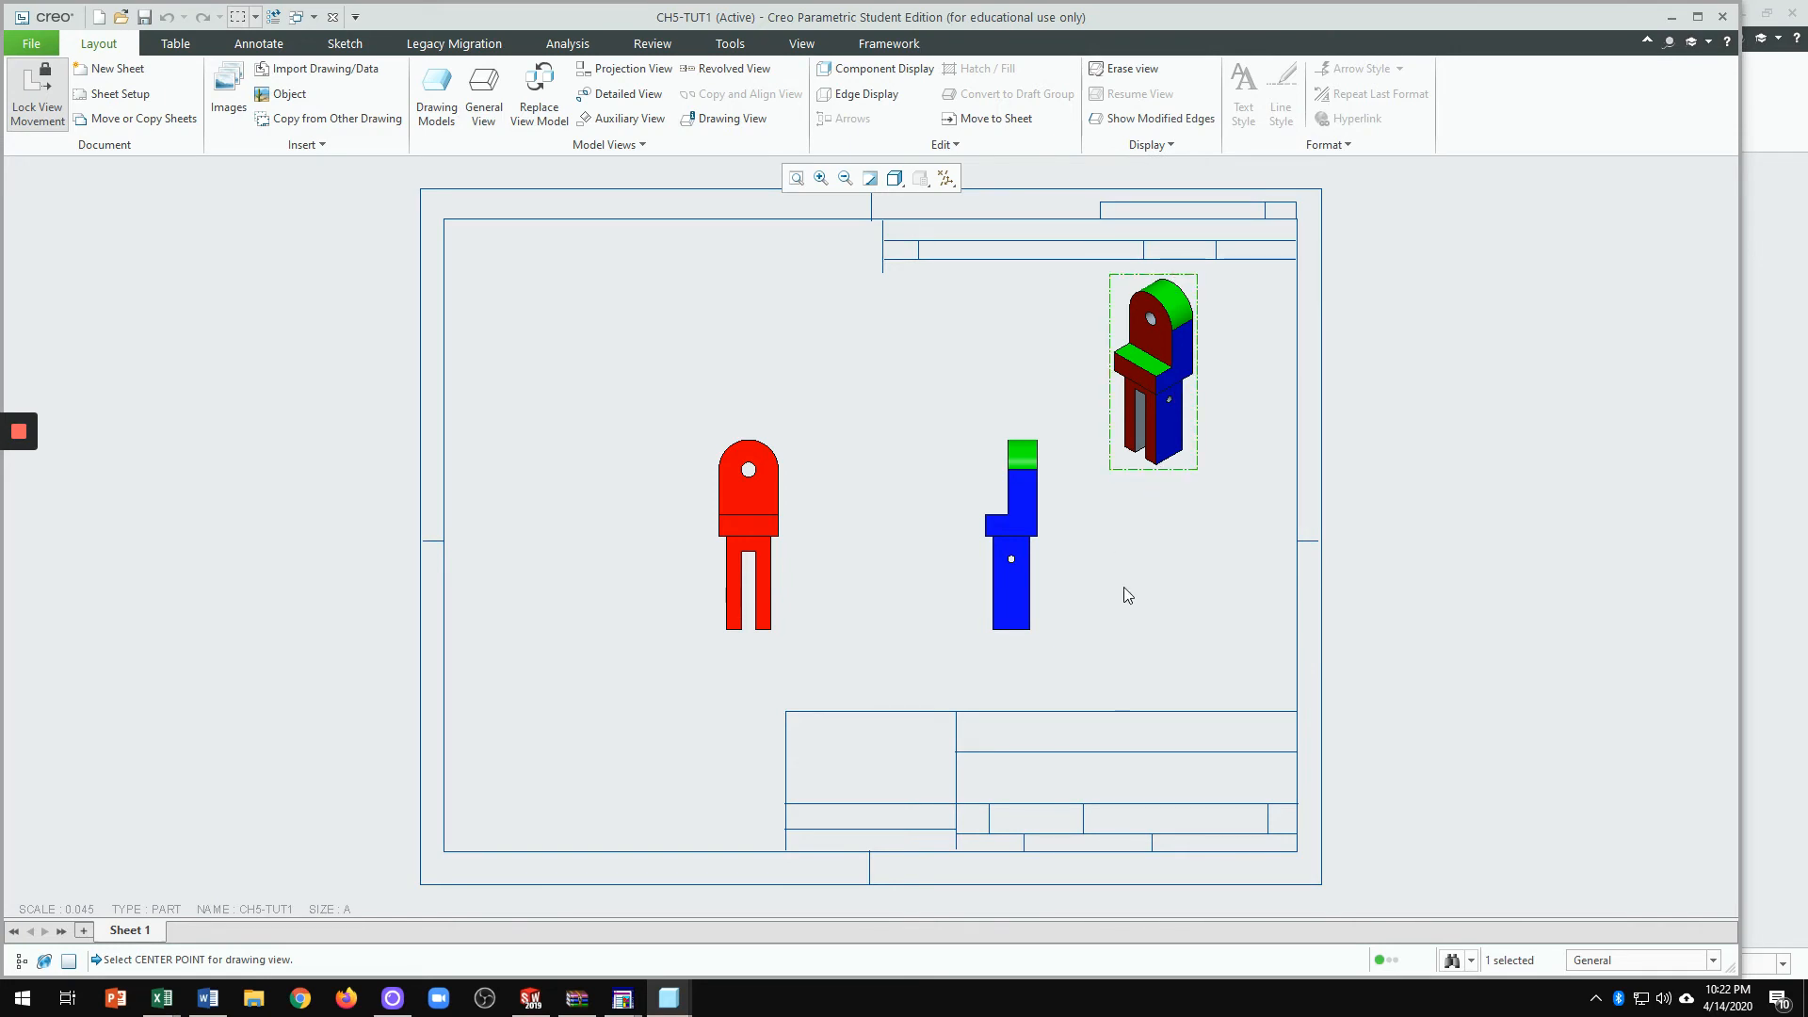
scroll(1126, 580, "down", 1)
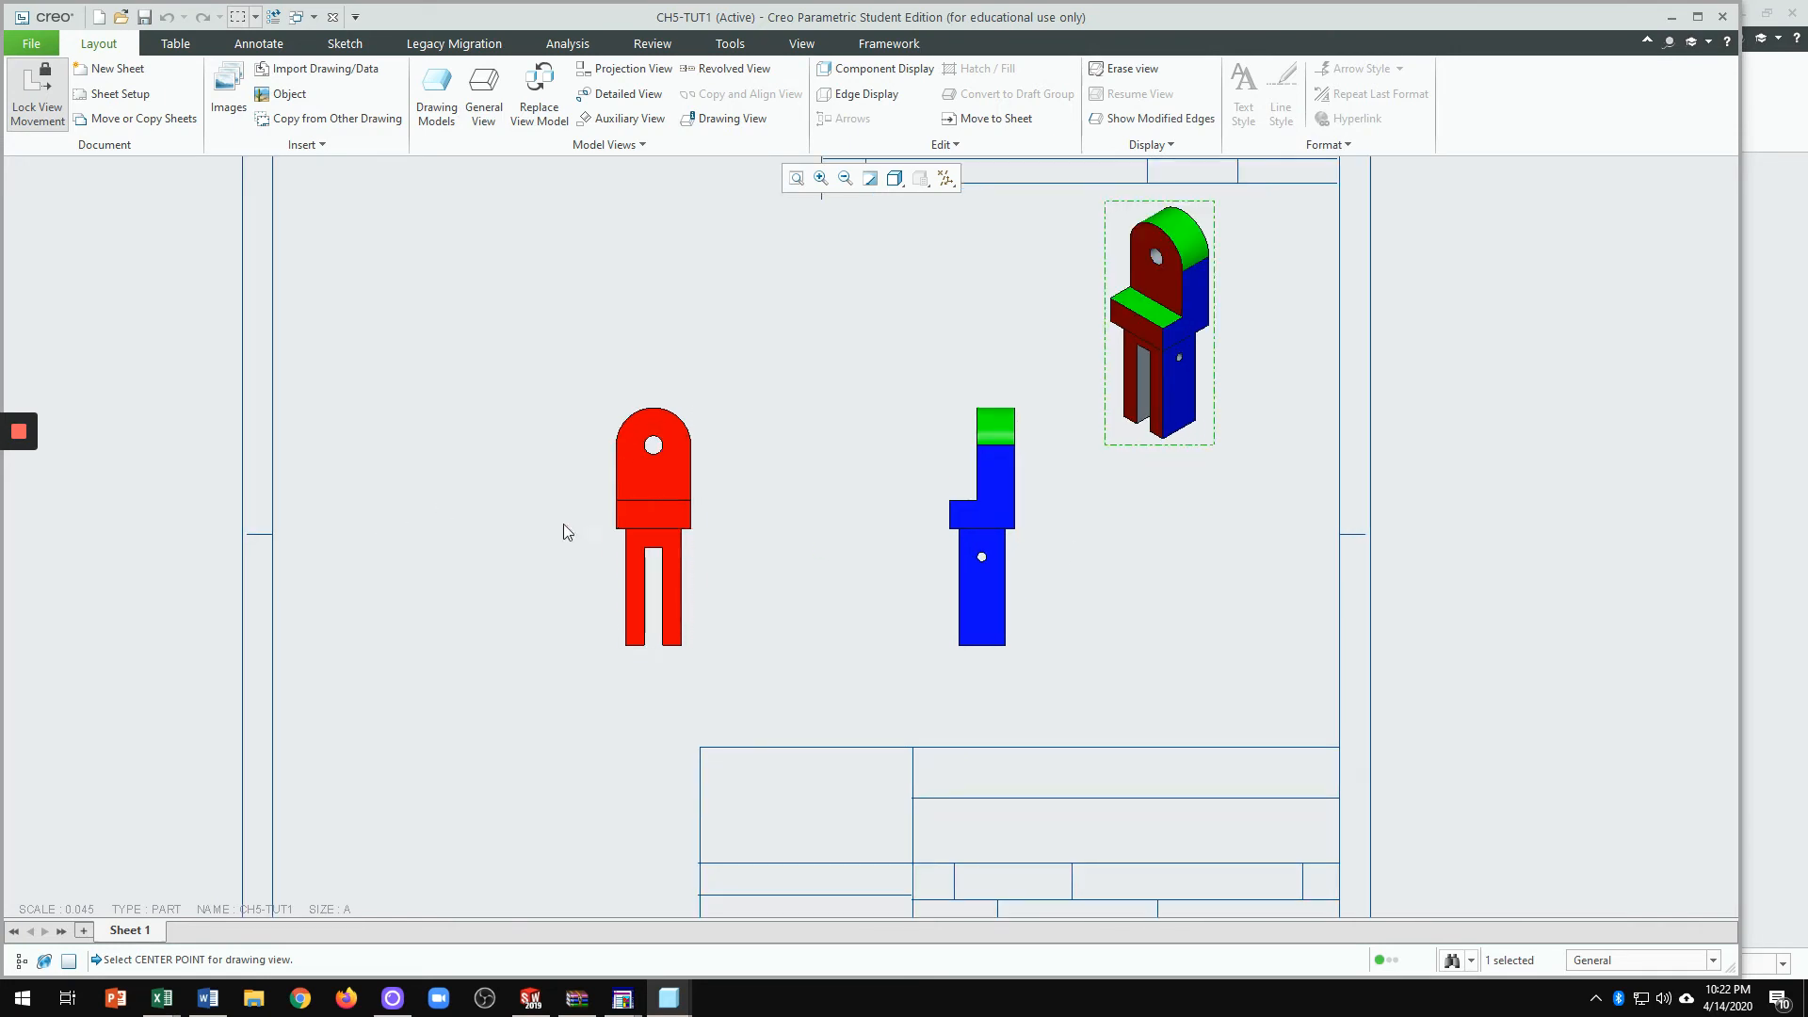
Step: Unlock view movement, then shift the front view left and the isometric view right
left_click(869, 563)
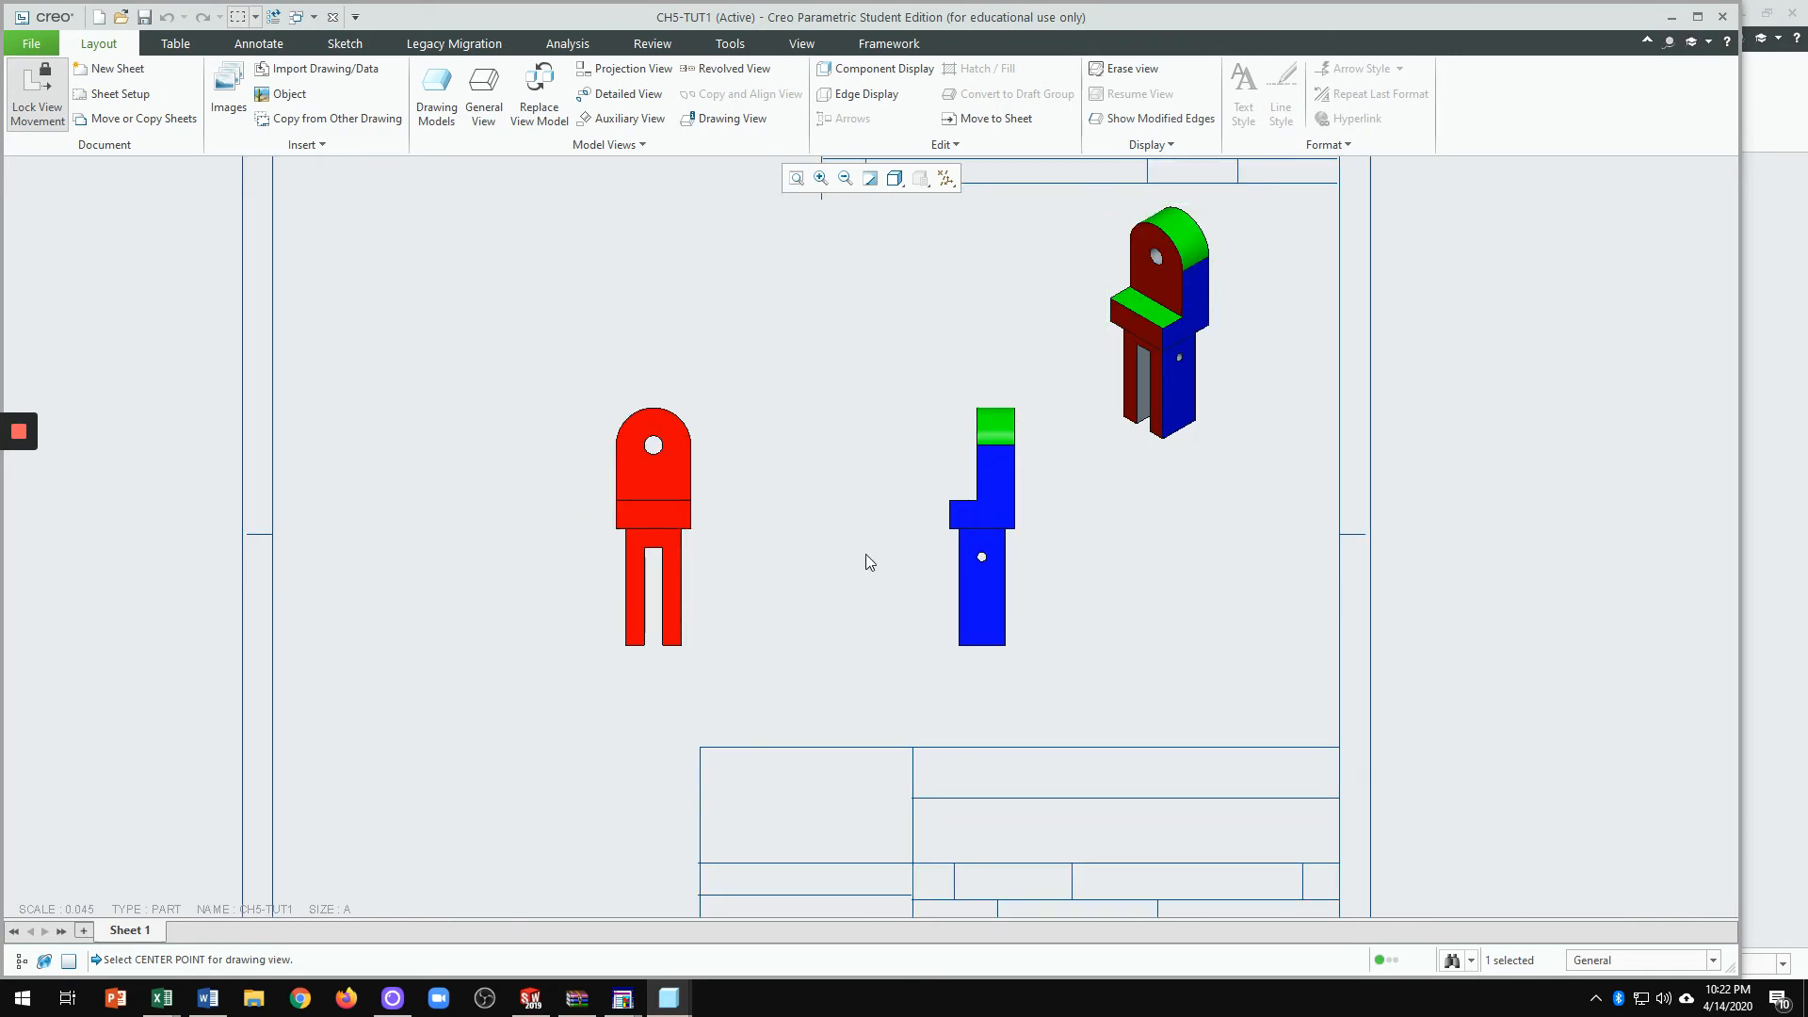
left_click(665, 474)
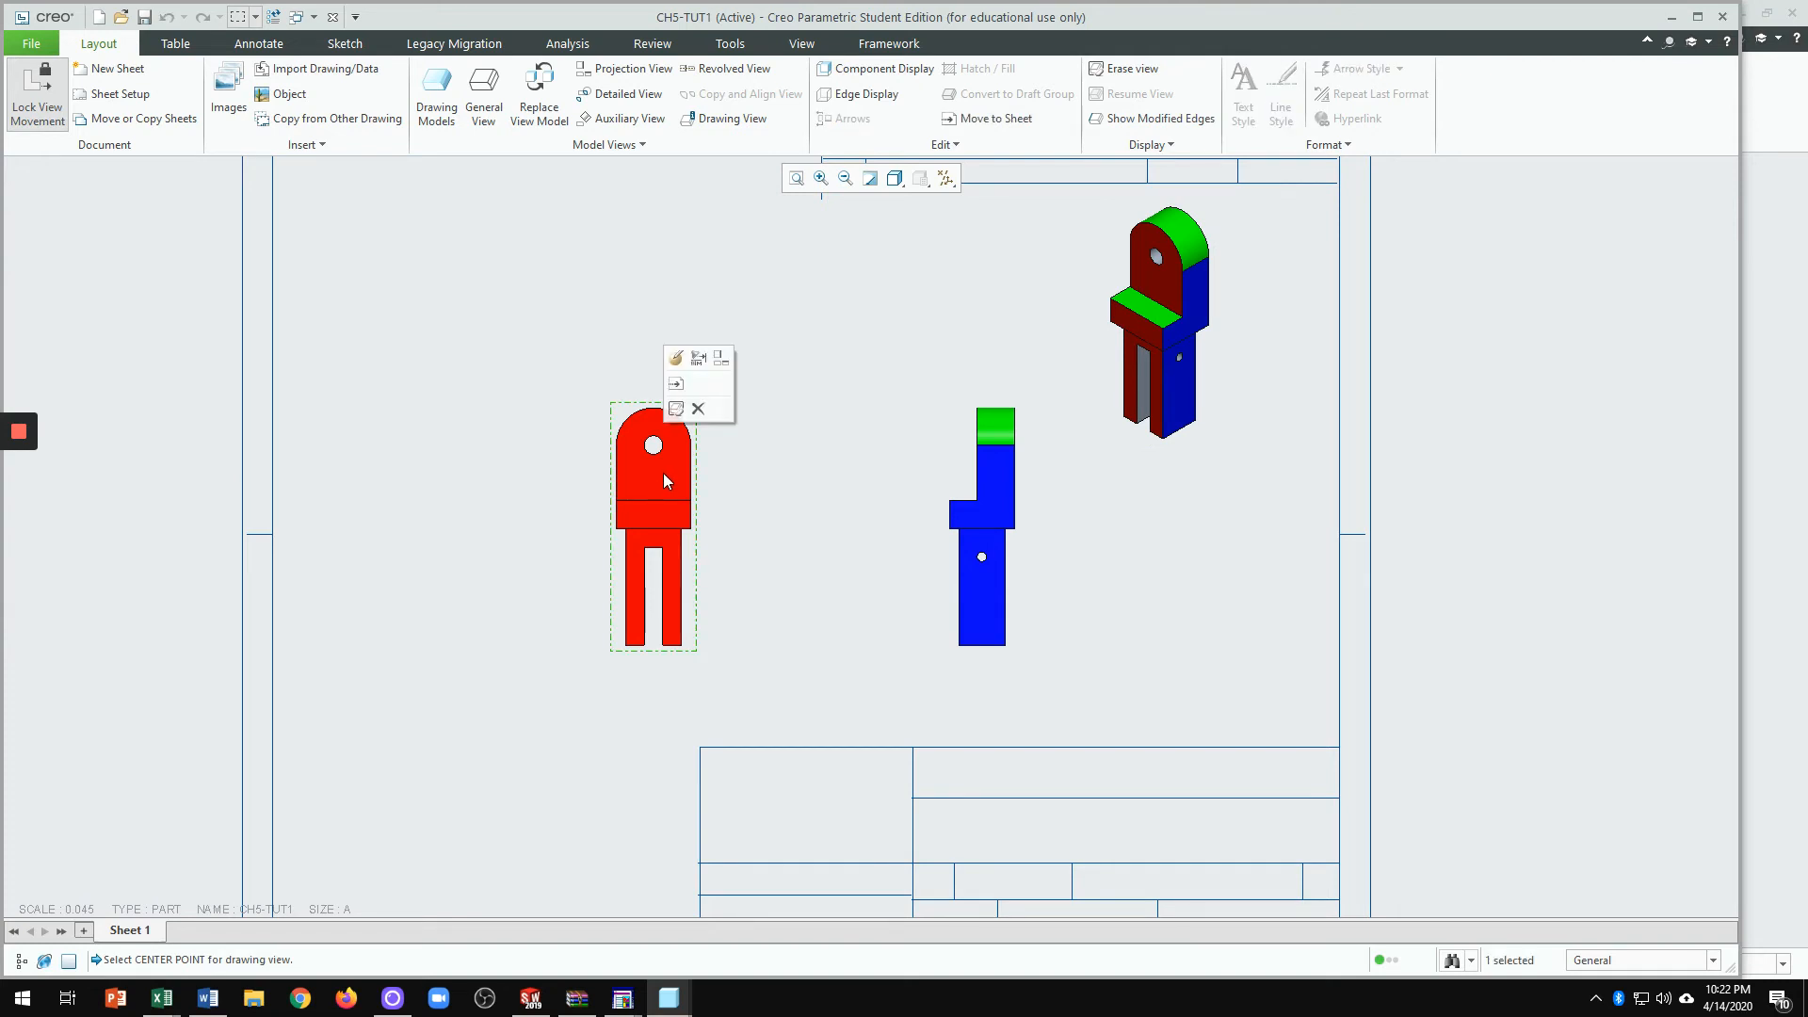
right_click(663, 474)
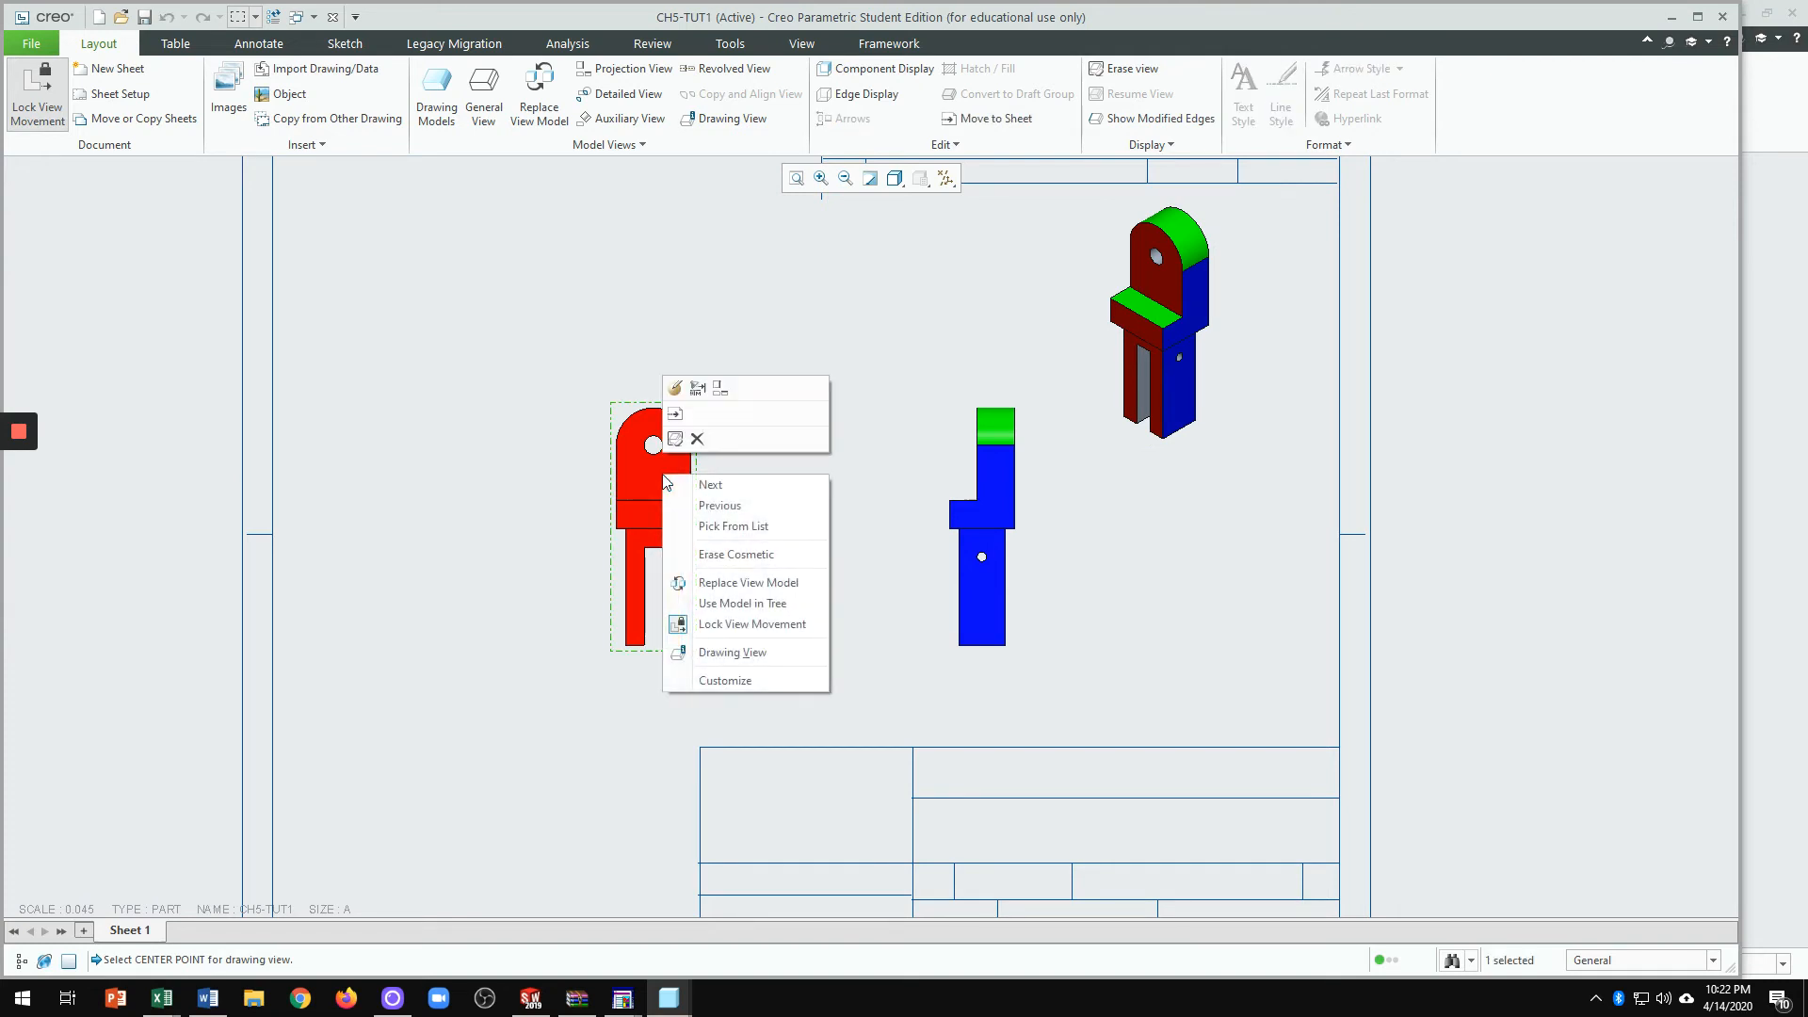
left_click(718, 624)
left_click_drag(681, 490, 630, 498)
left_click(1170, 358)
left_click_drag(1170, 359, 1269, 356)
left_click(1069, 501)
scroll(1056, 508, "down", 1)
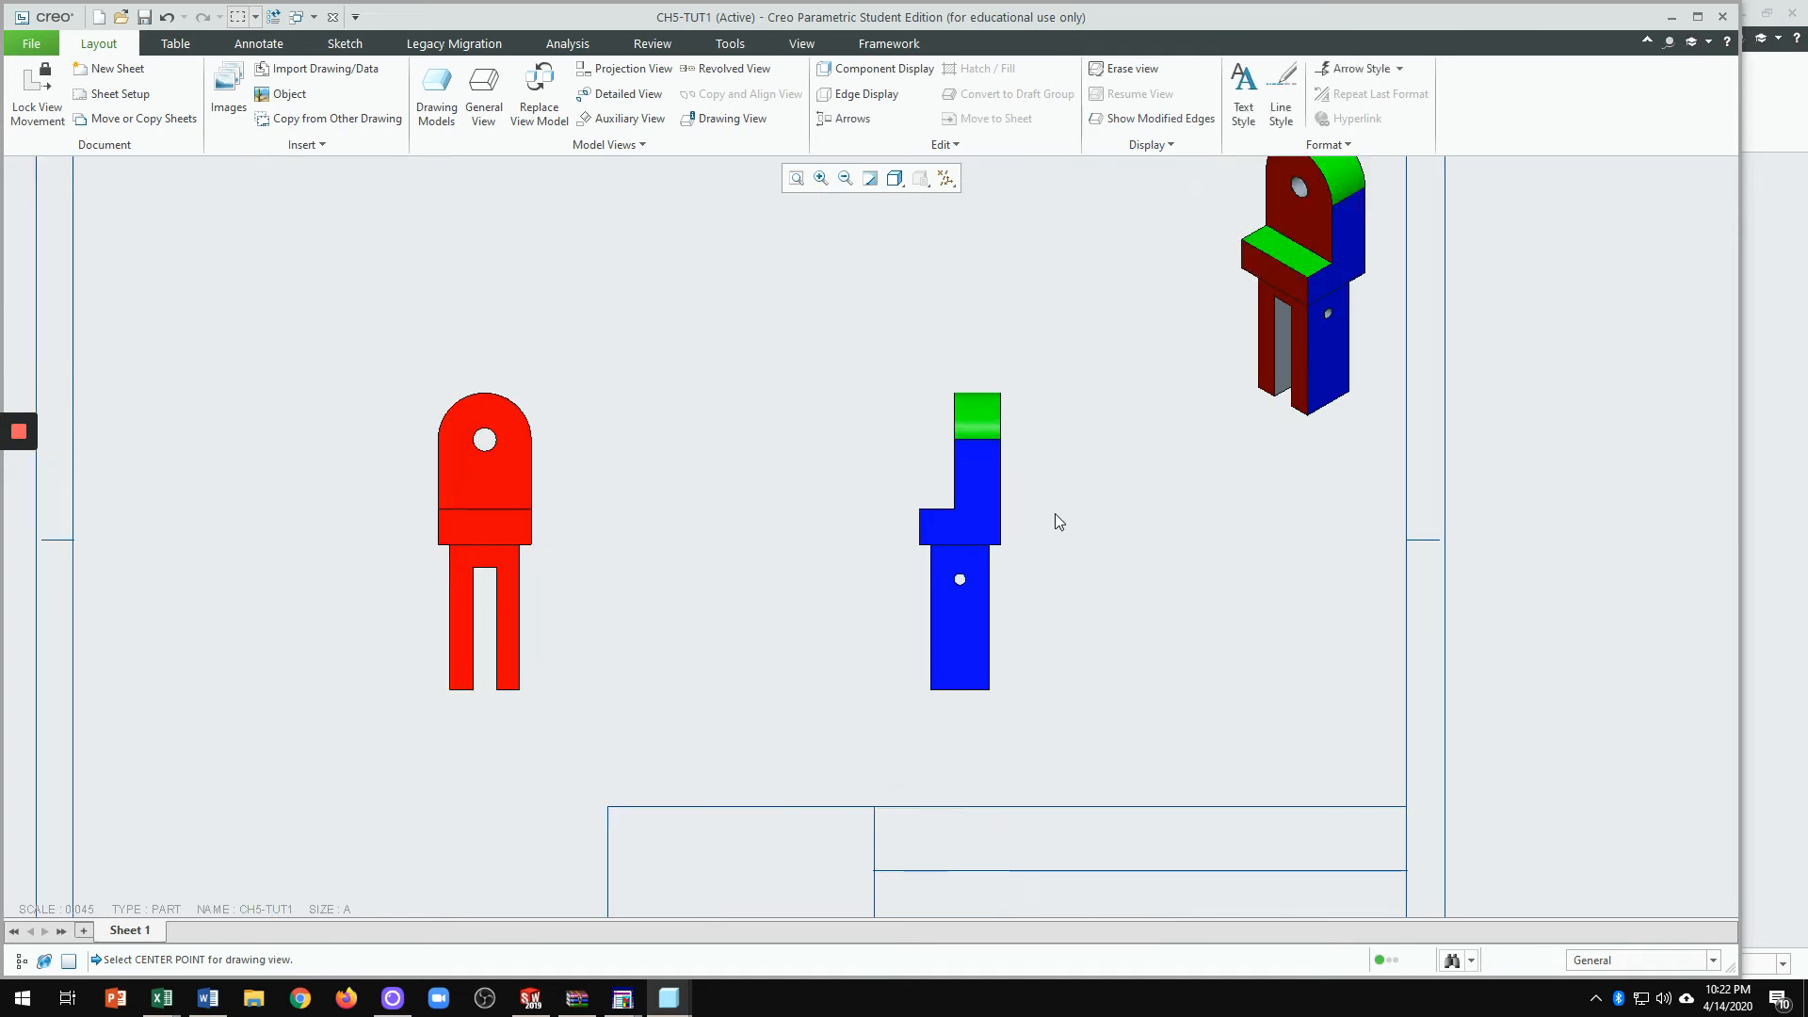
scroll(805, 512, "up", 1)
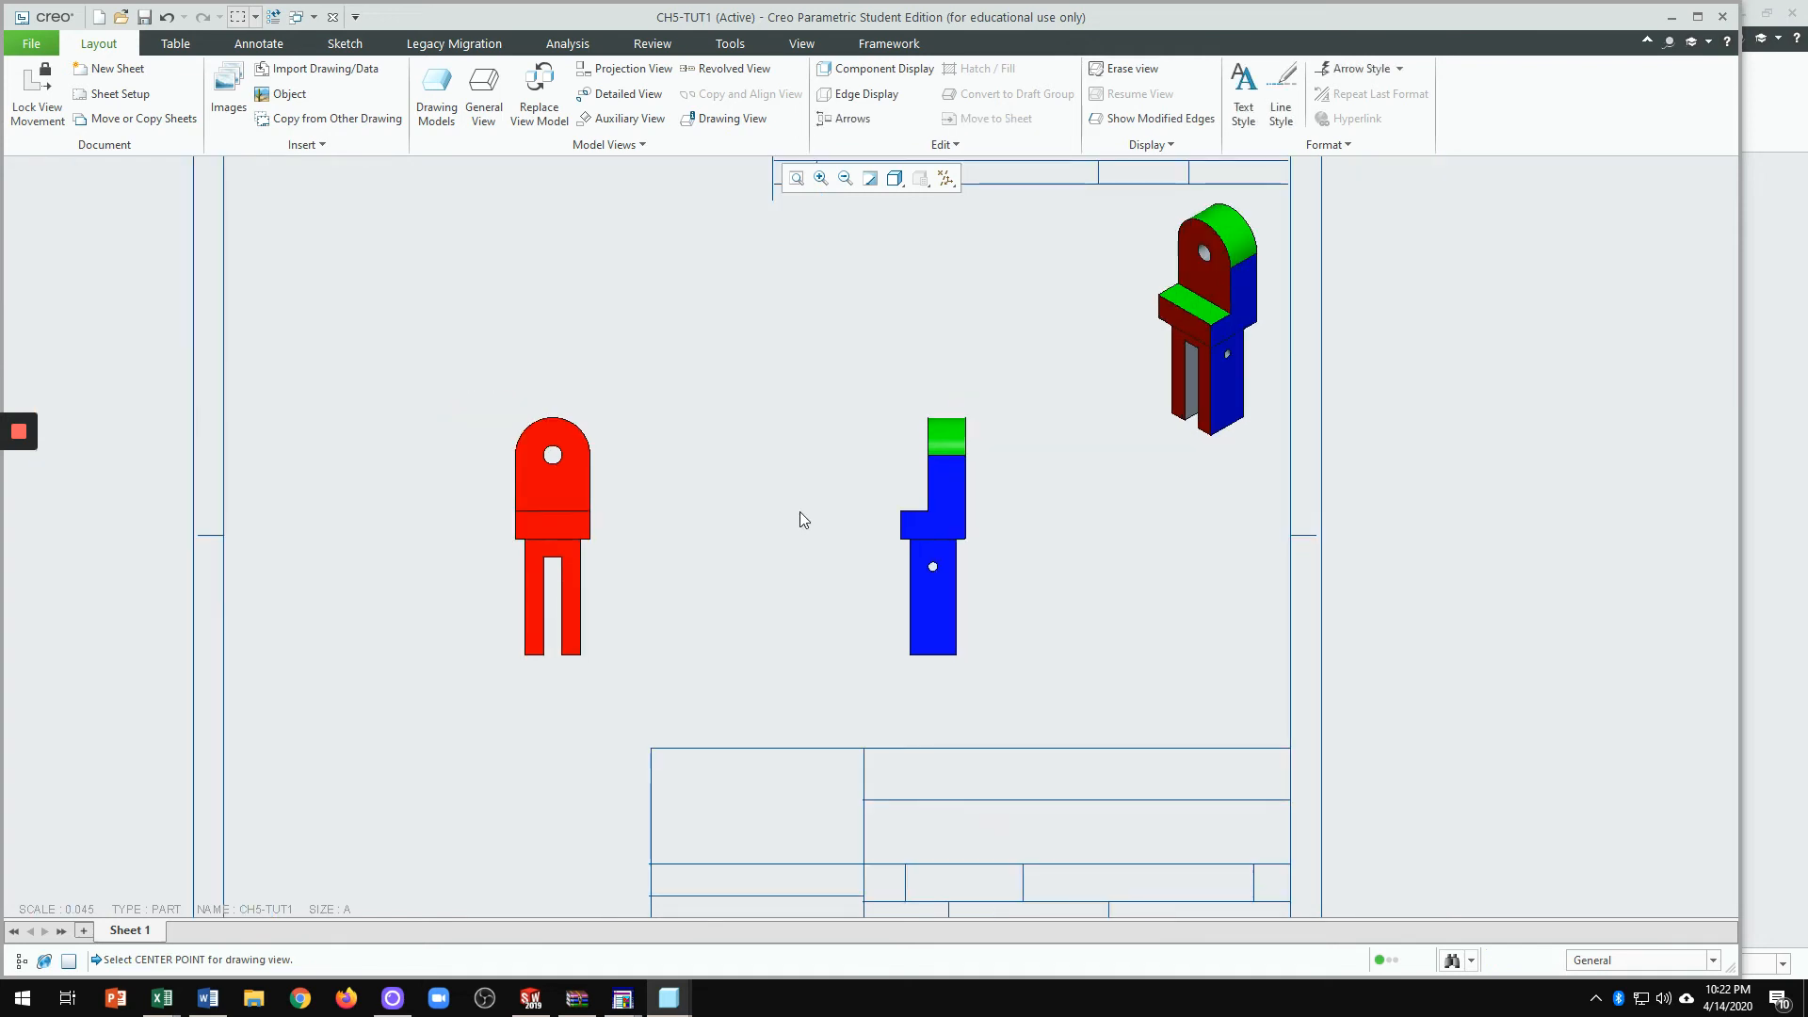
Step: Give the front view Hidden display style with tangent edges set to None
double_click(550, 488)
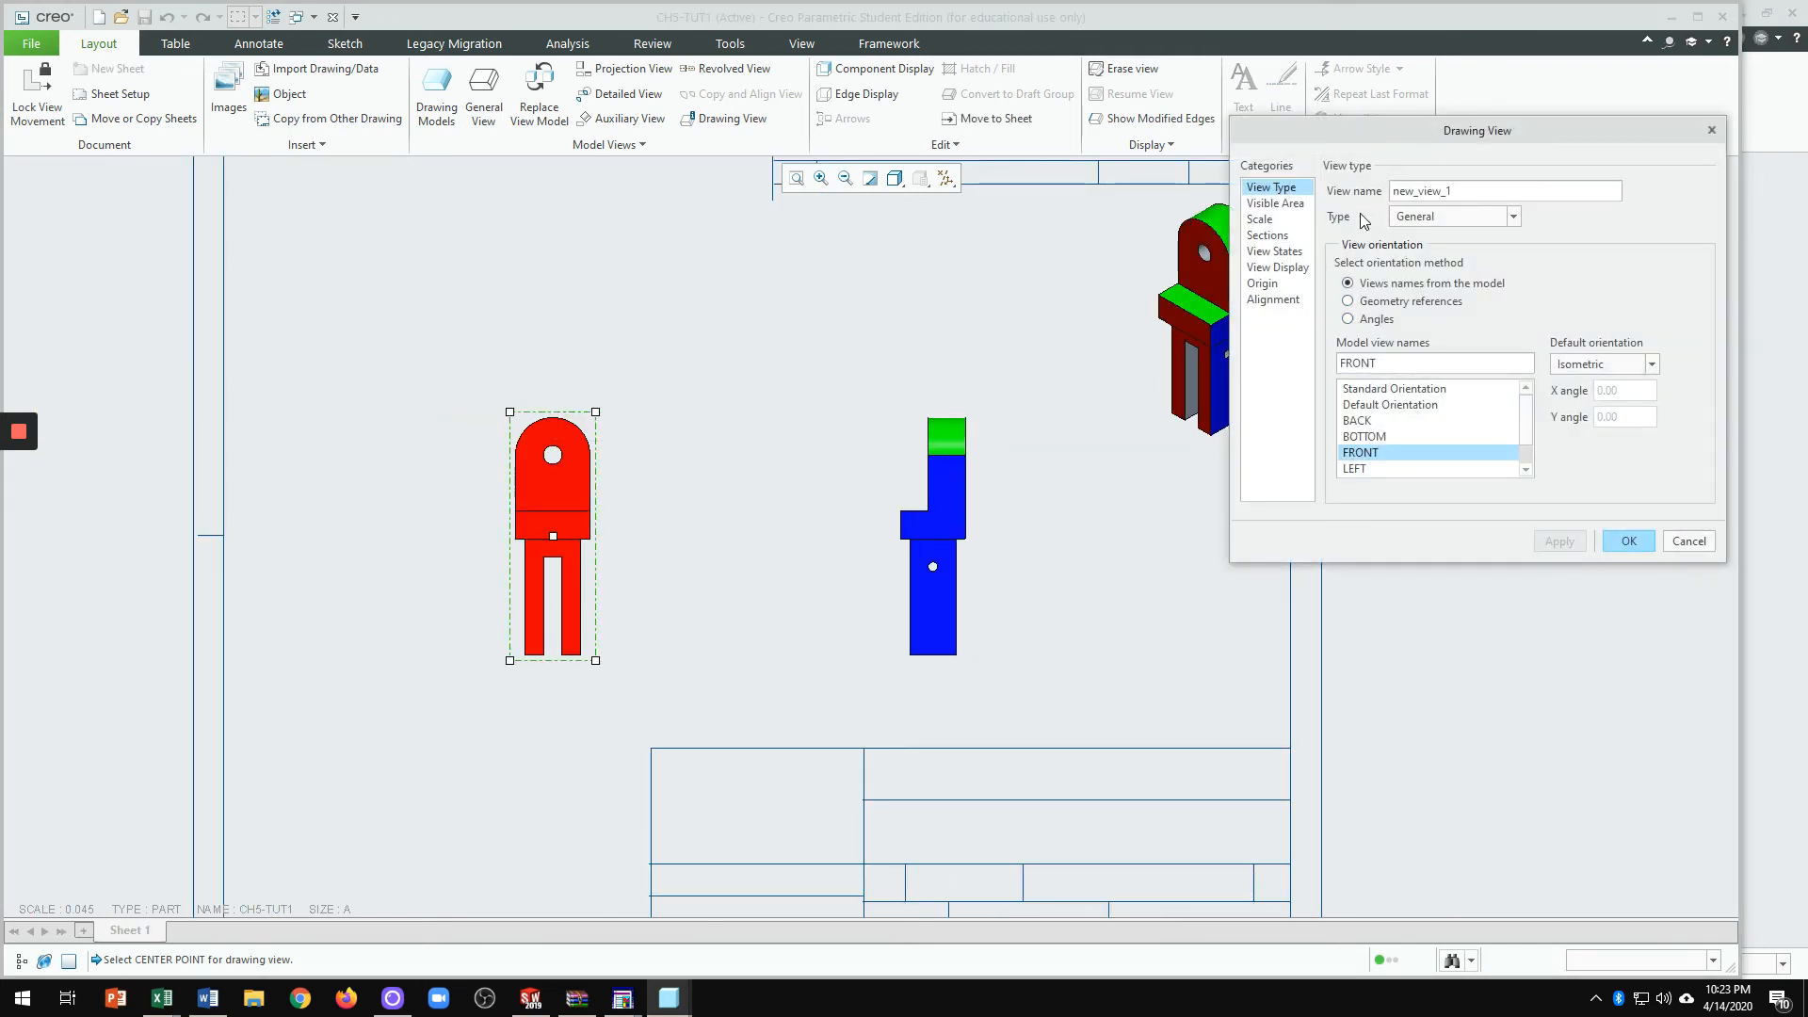
left_click(1279, 267)
left_click(1417, 216)
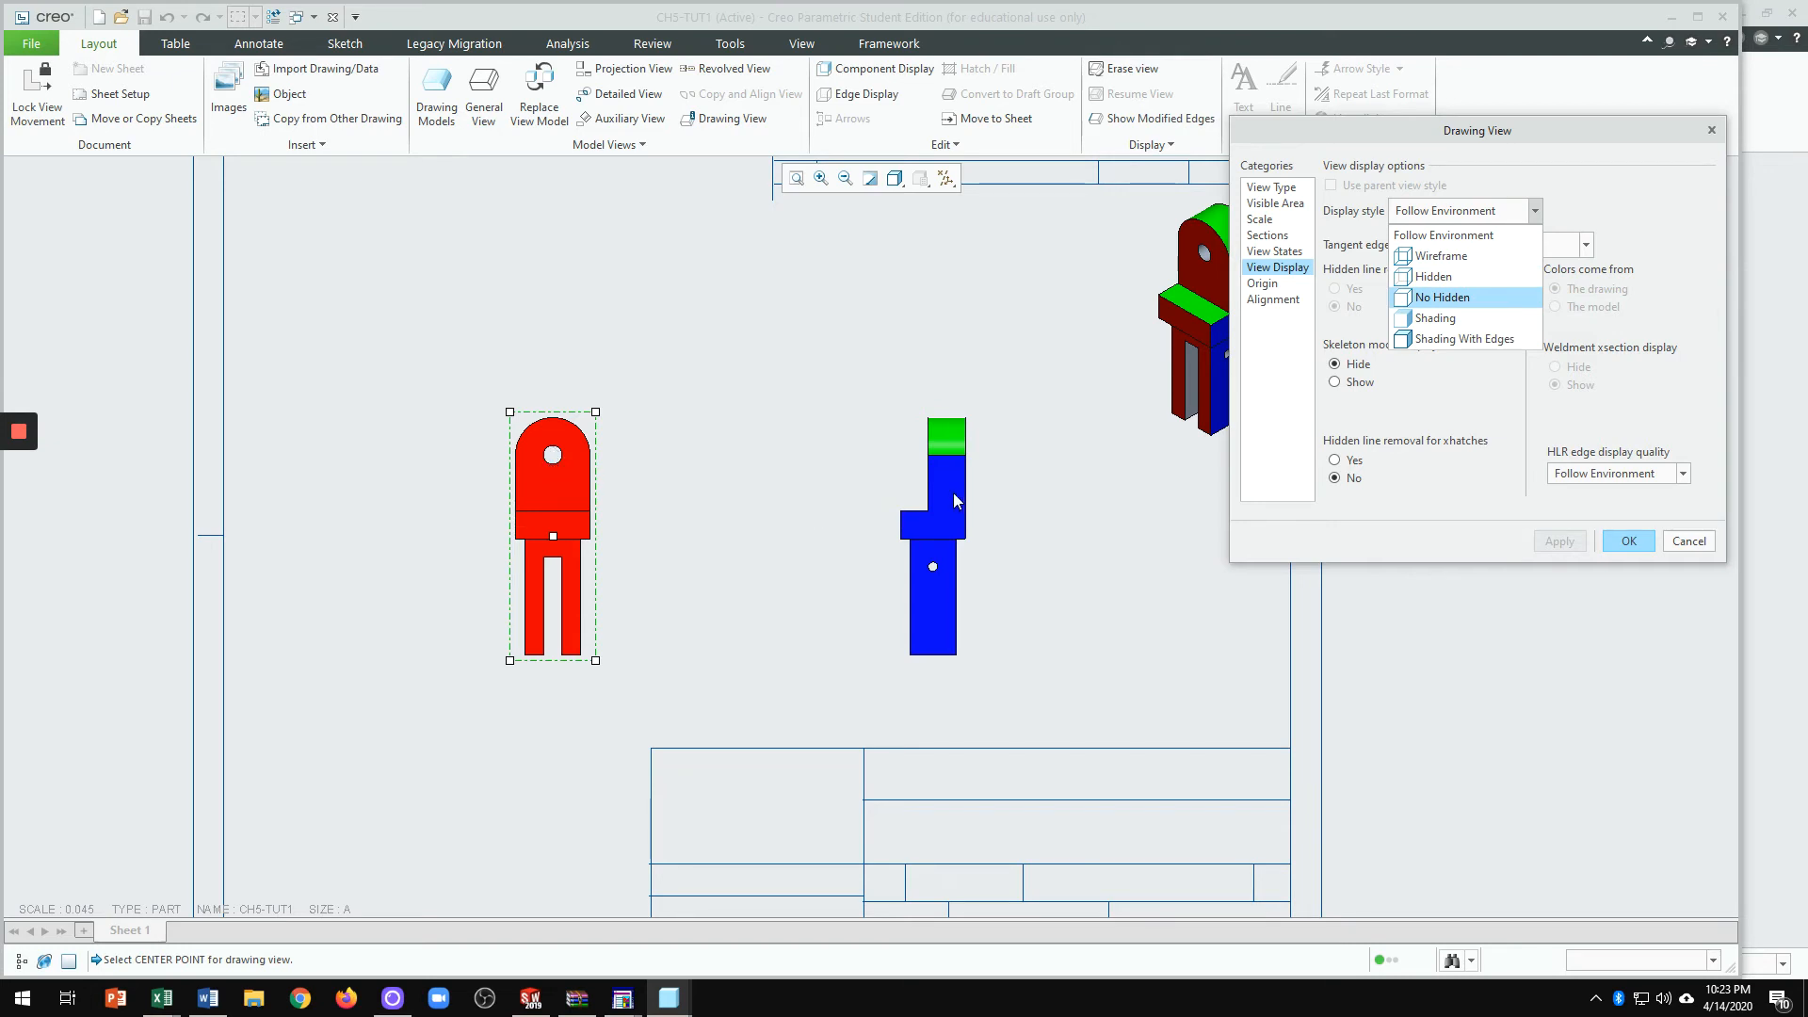
left_click(1429, 277)
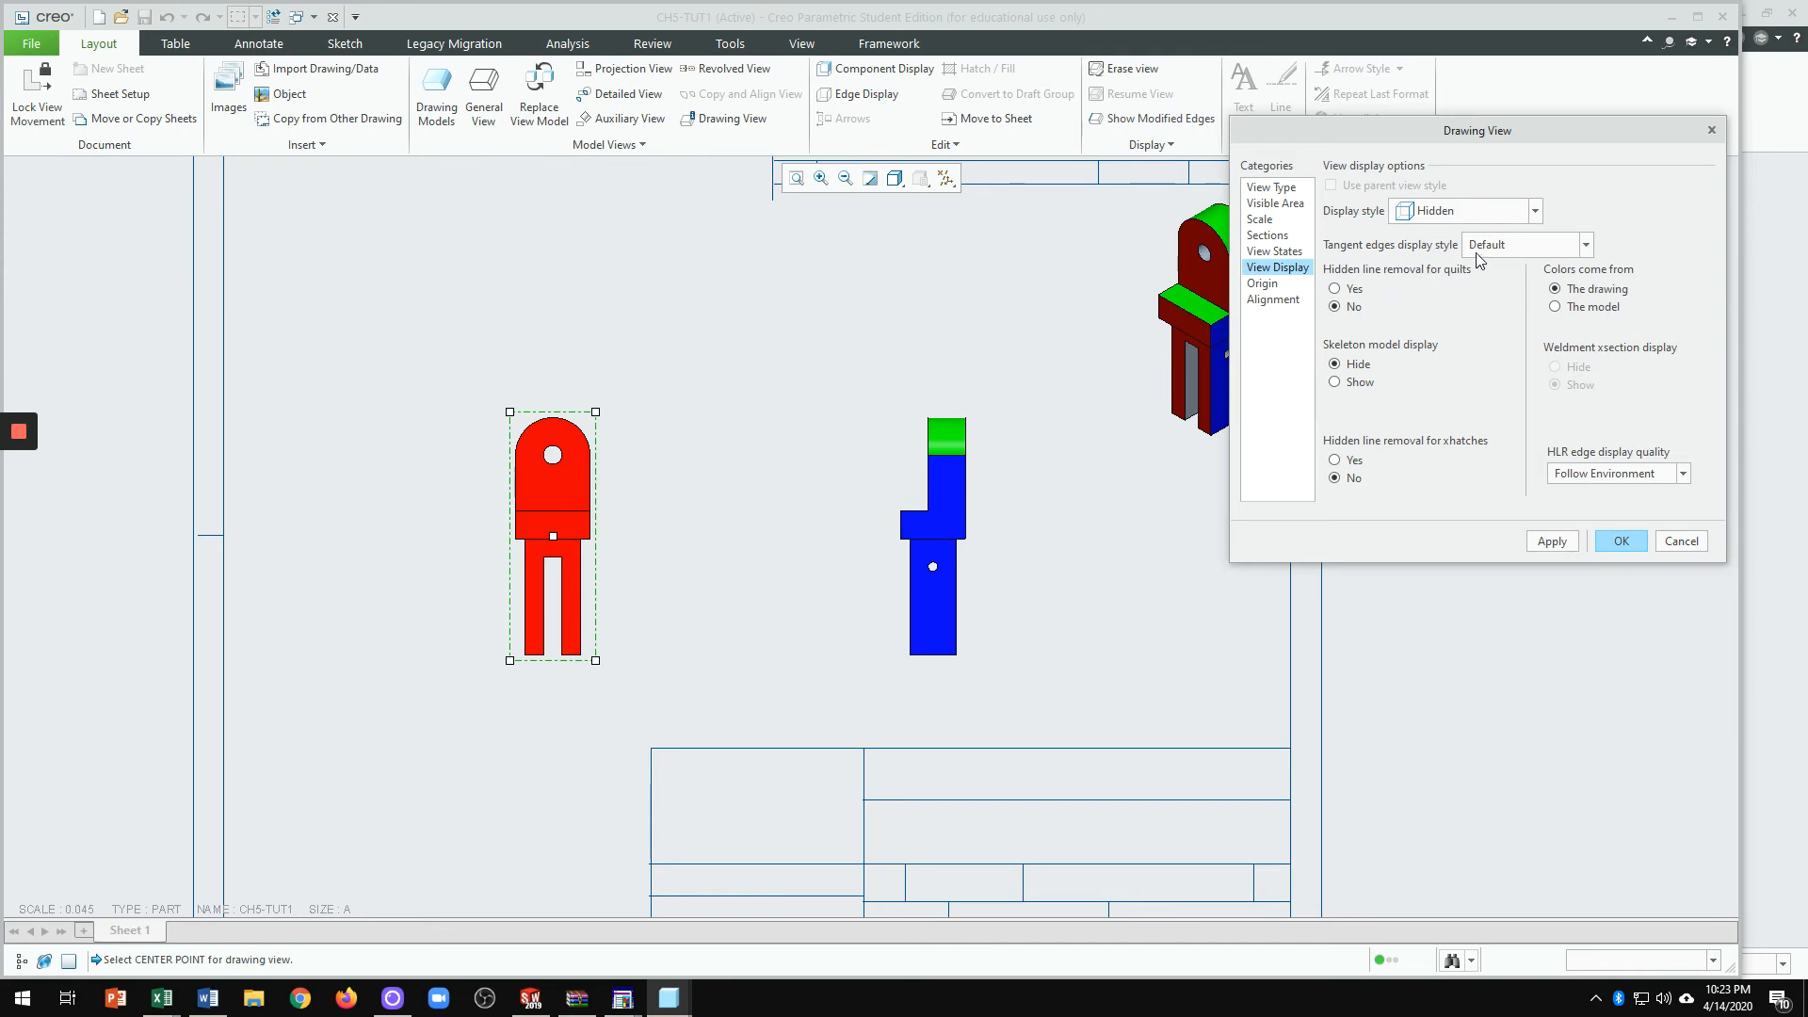
left_click(1518, 253)
left_click(1504, 291)
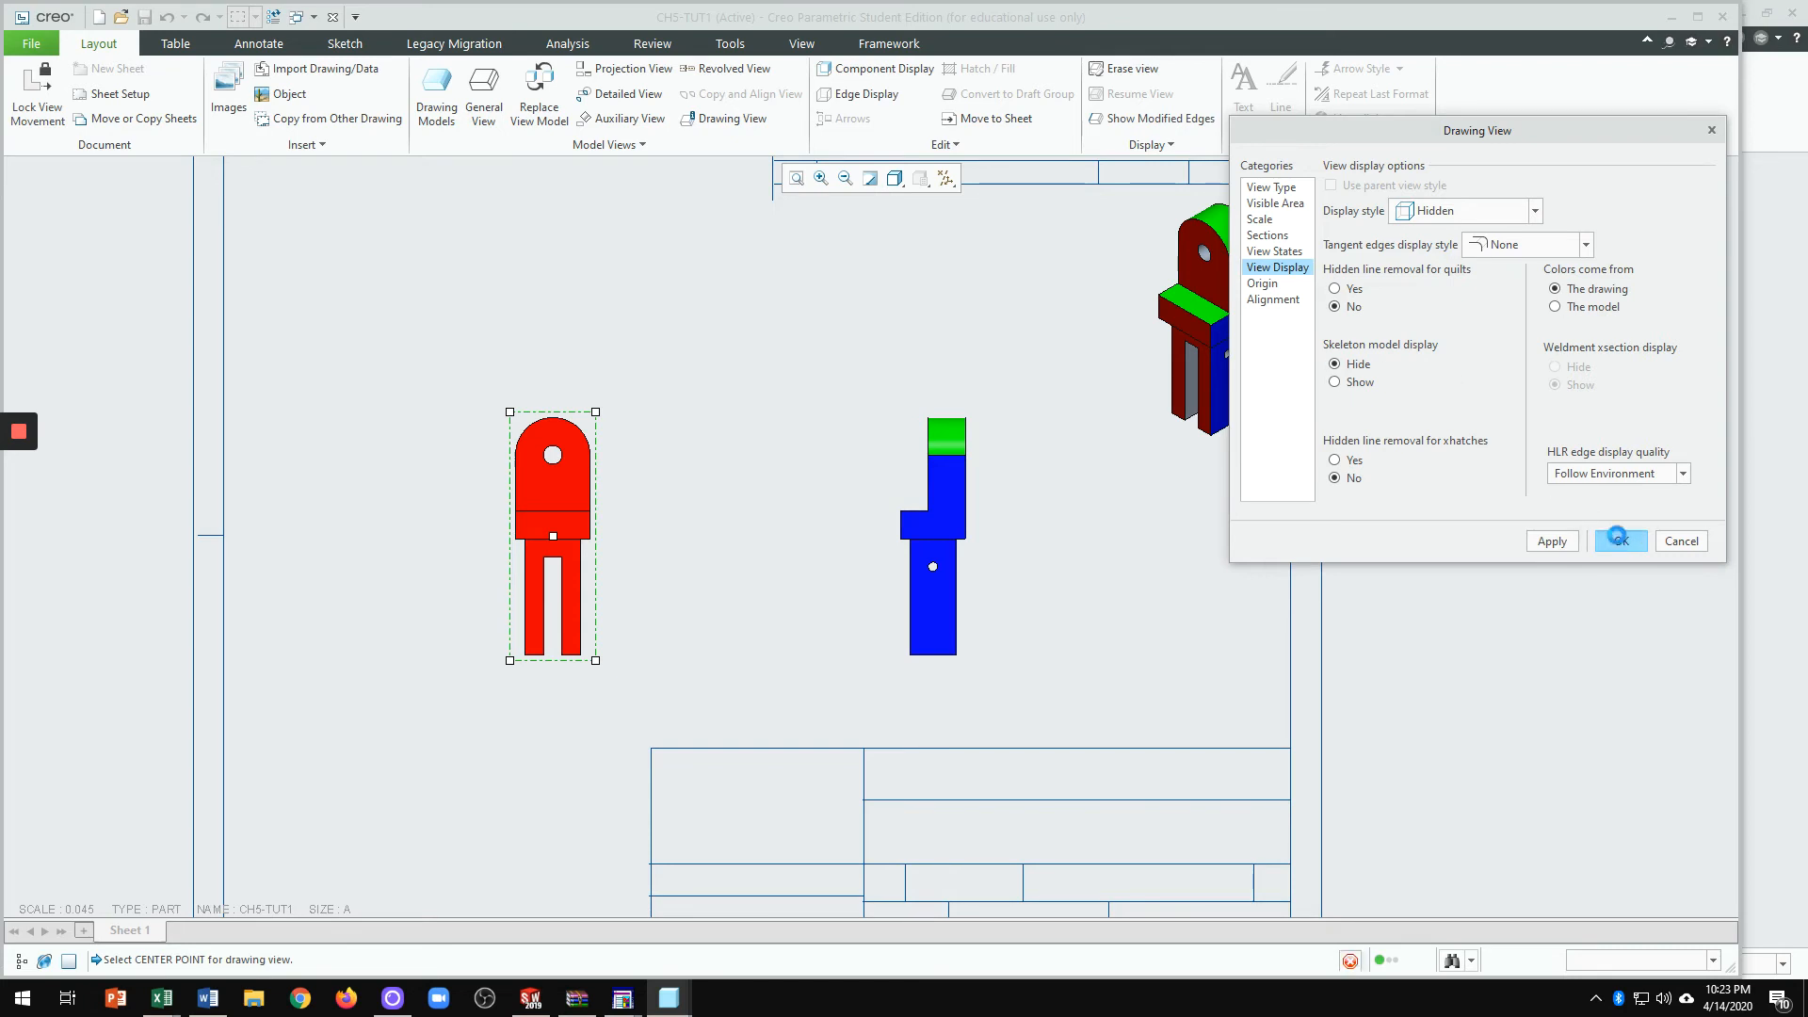
left_click(1621, 541)
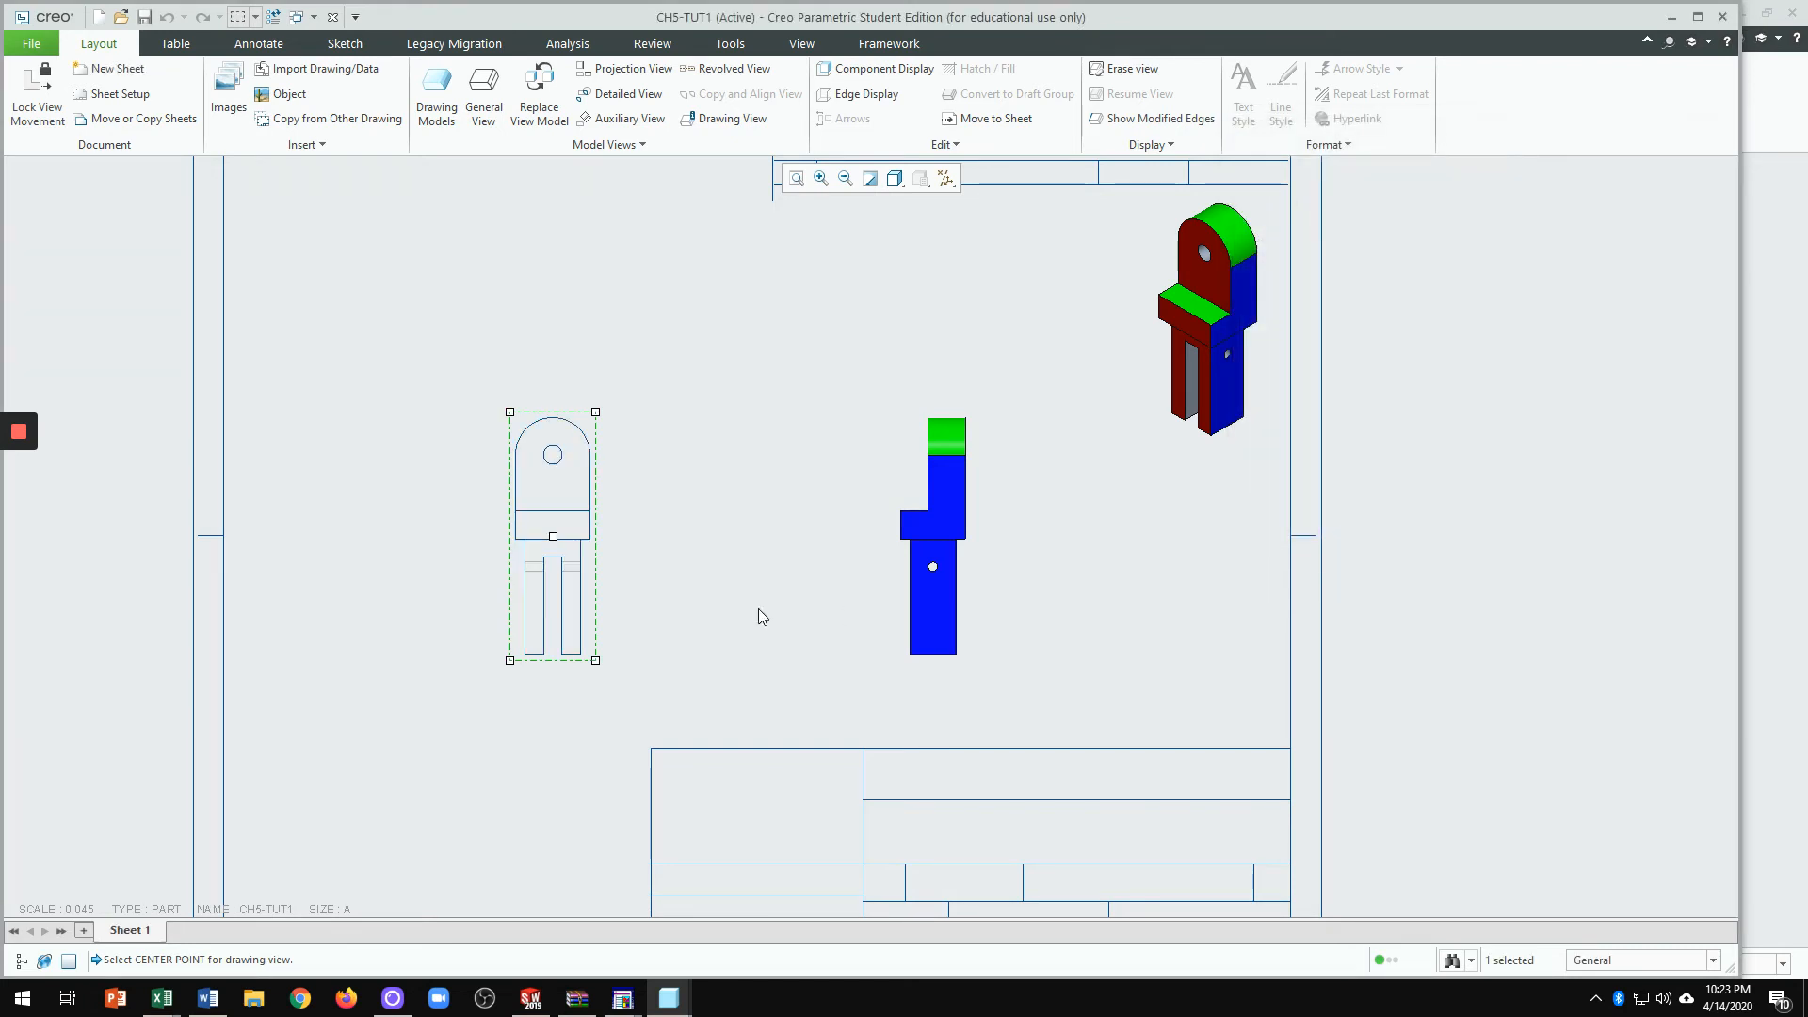
double_click(955, 537)
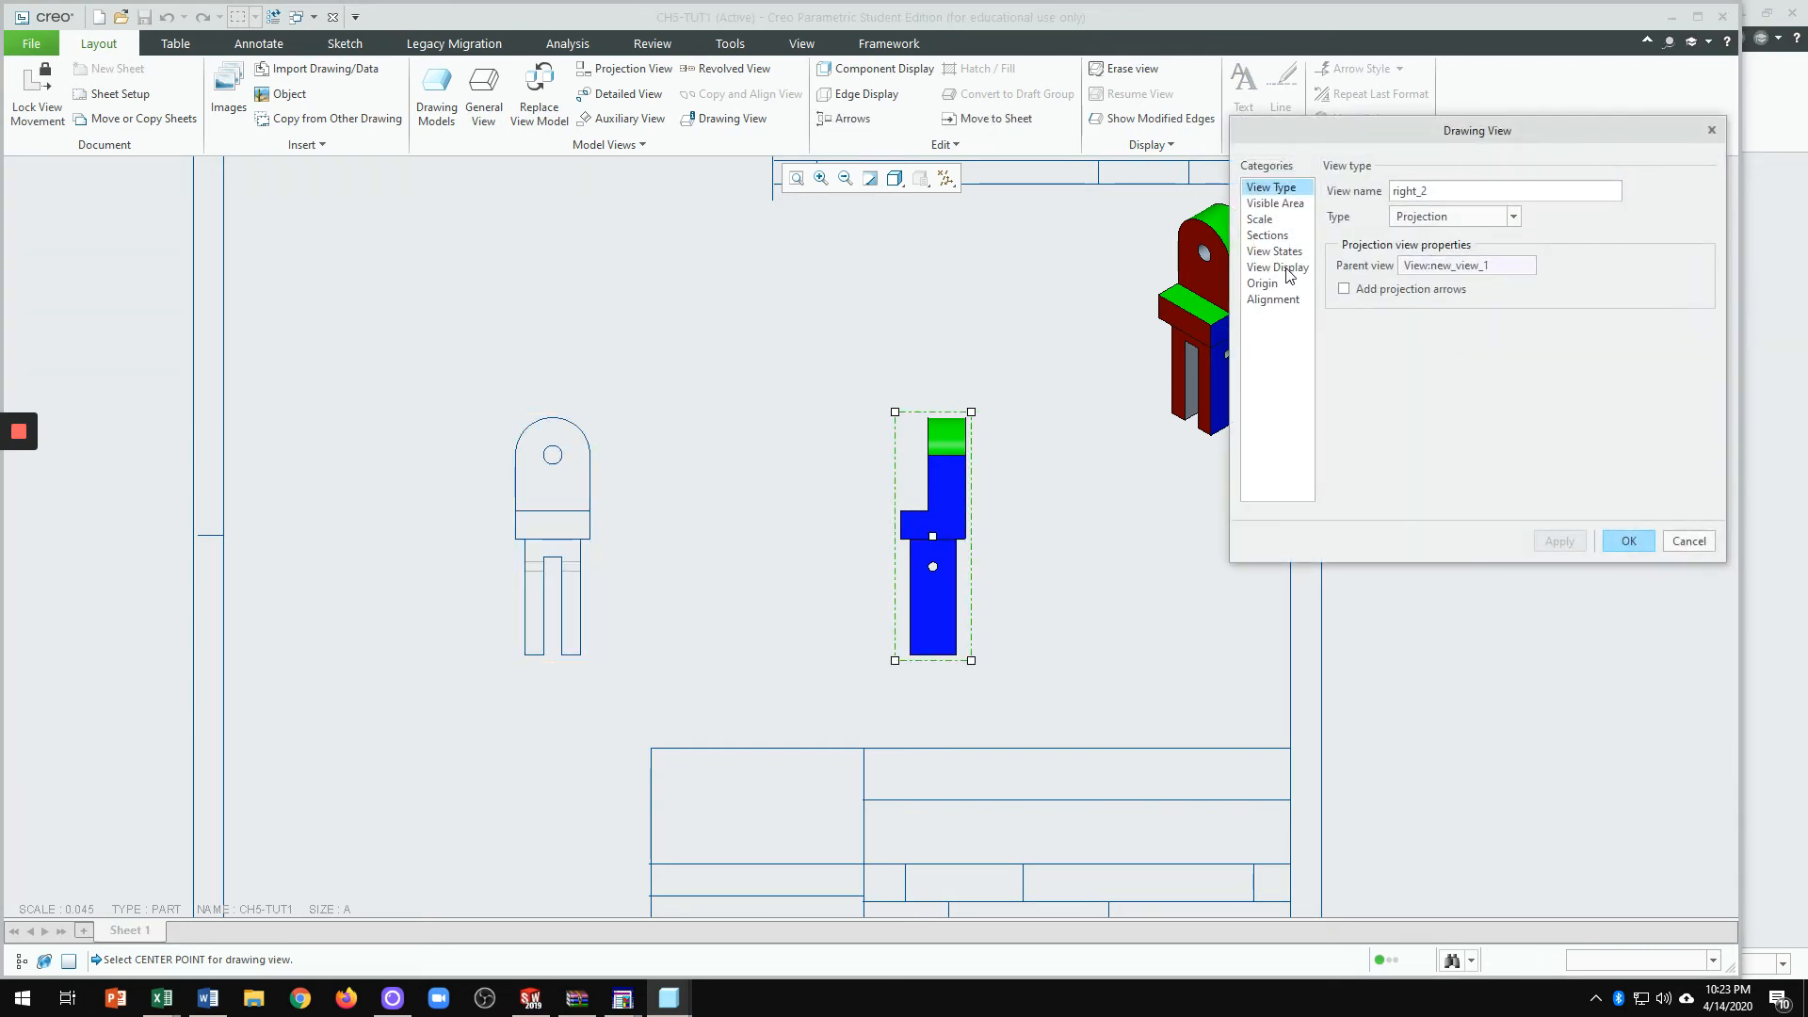
left_click(1287, 269)
left_click(1423, 218)
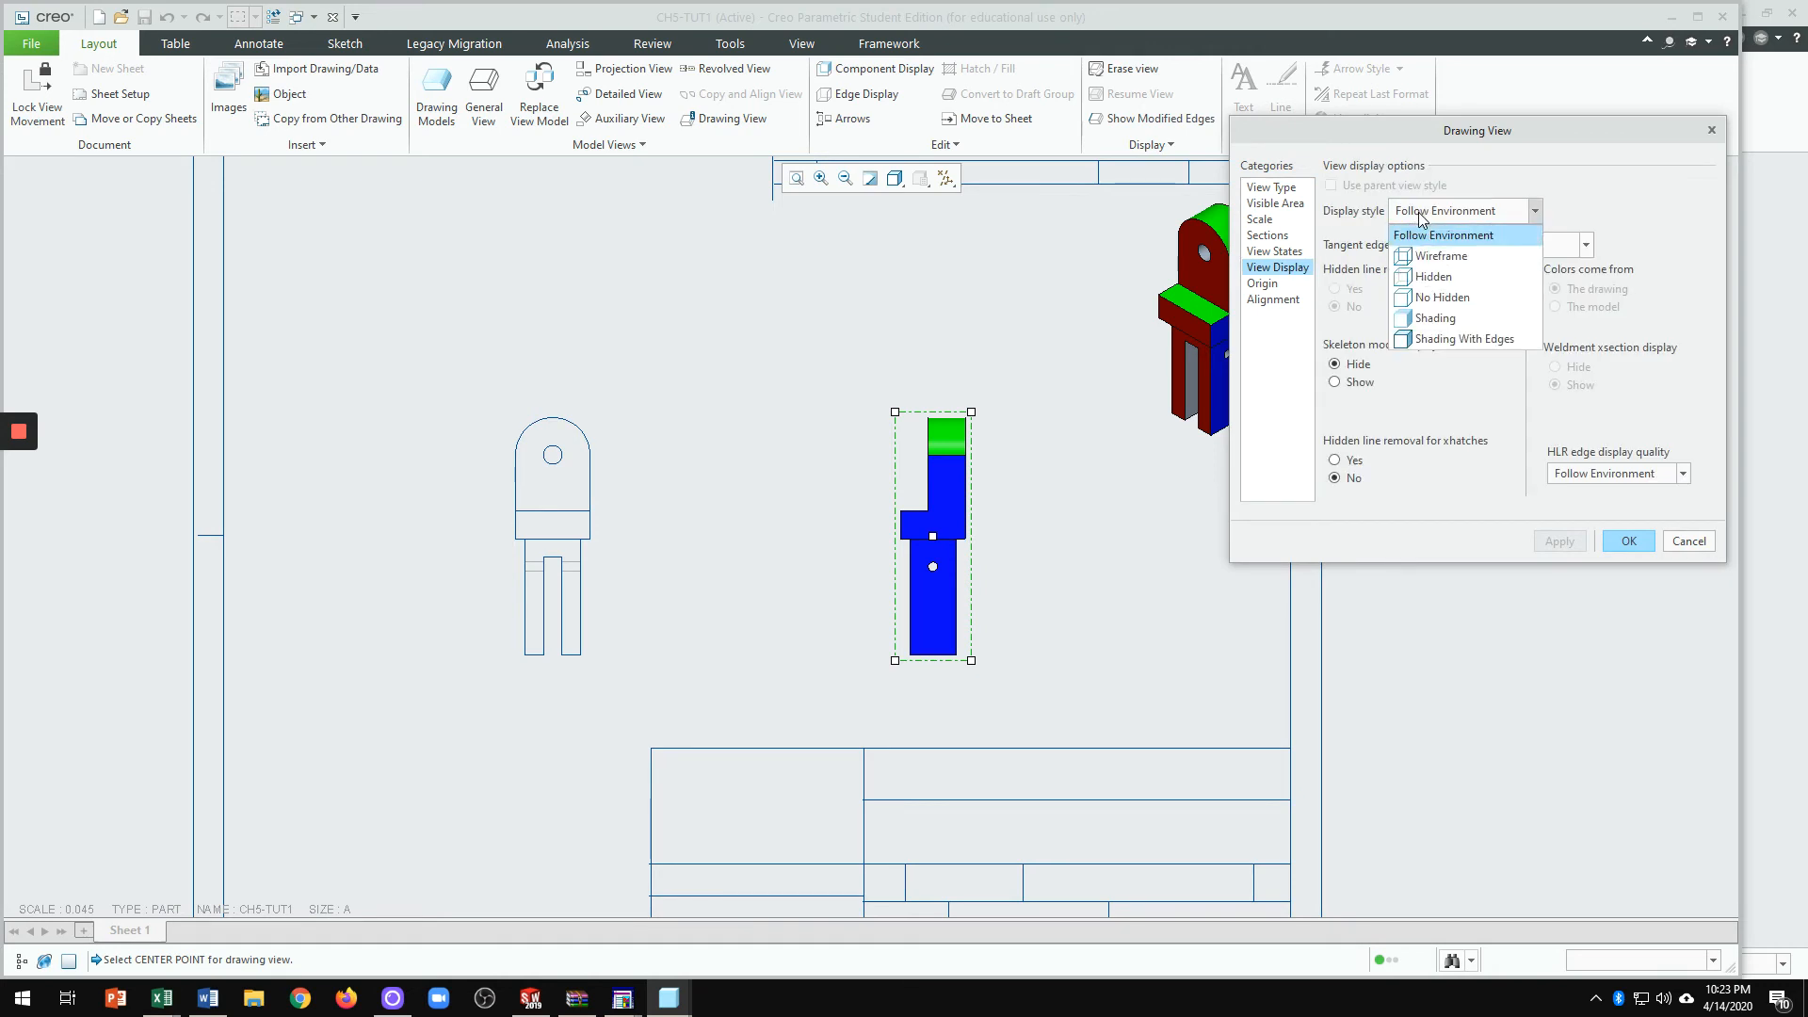
left_click(1425, 277)
left_click(1490, 252)
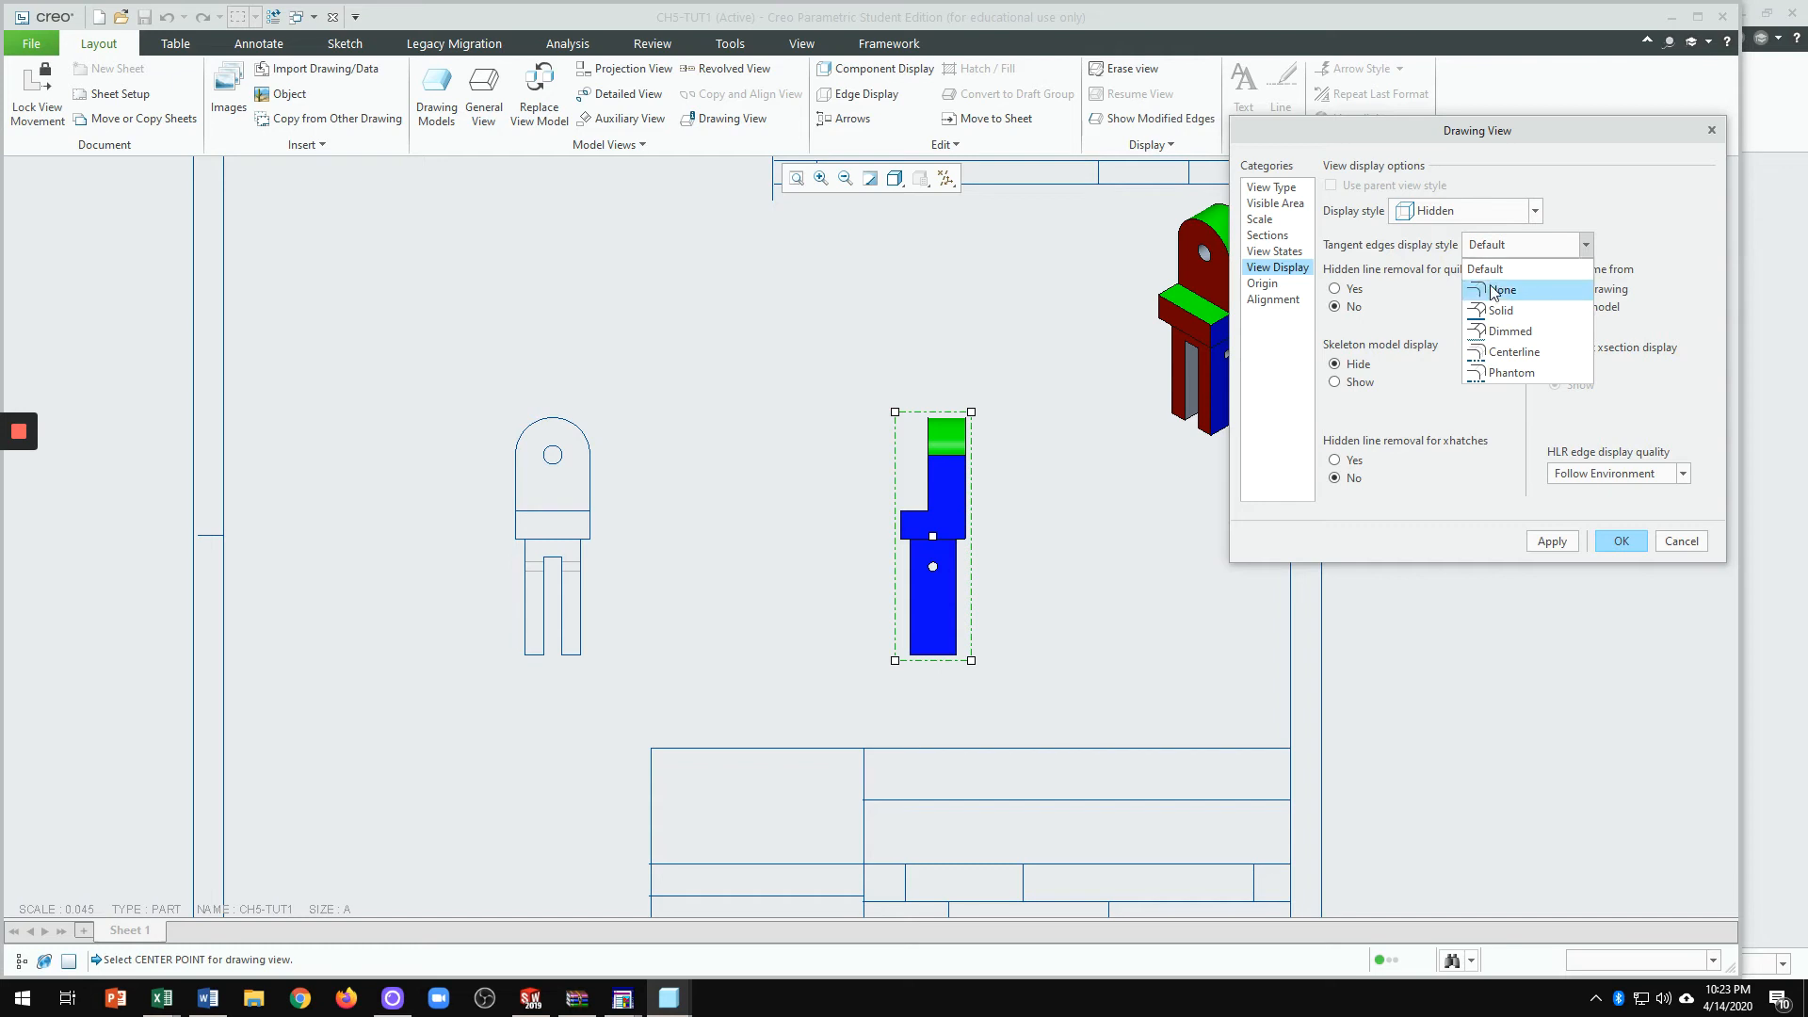
left_click(1498, 290)
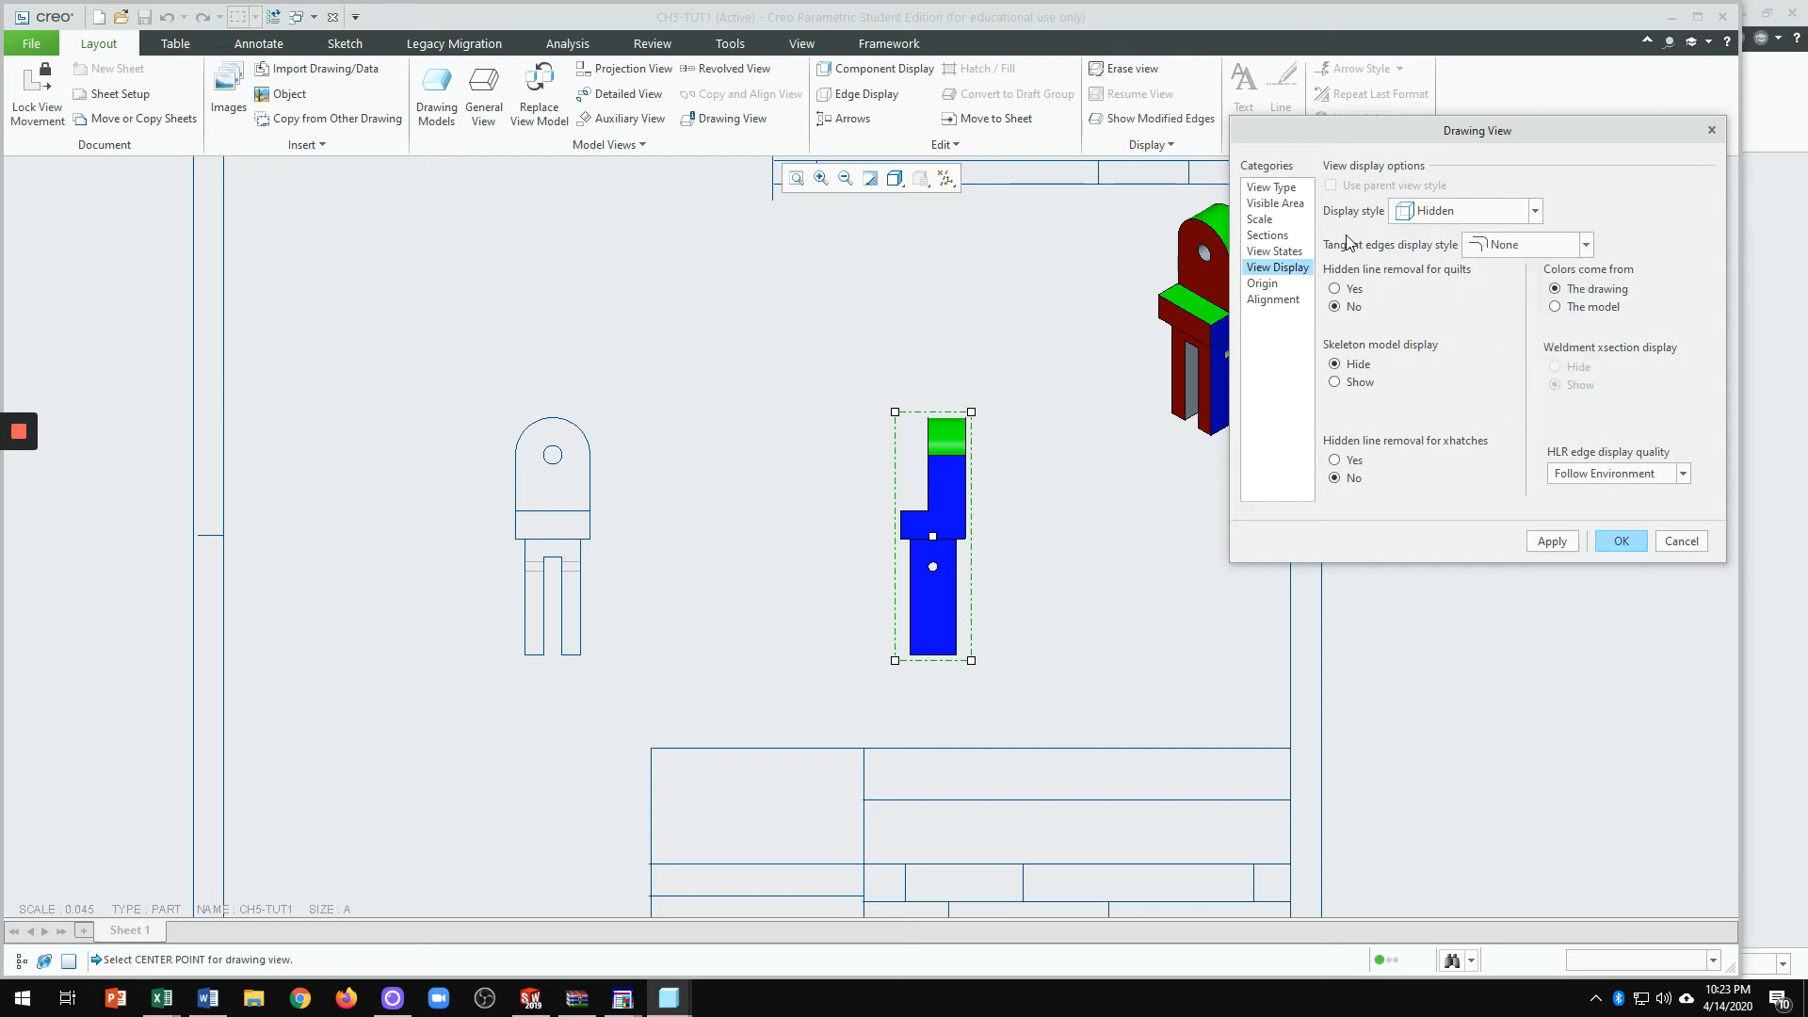
left_click(1621, 542)
left_click(1096, 548)
scroll(952, 497, "down", 1)
scroll(947, 452, "up", 1)
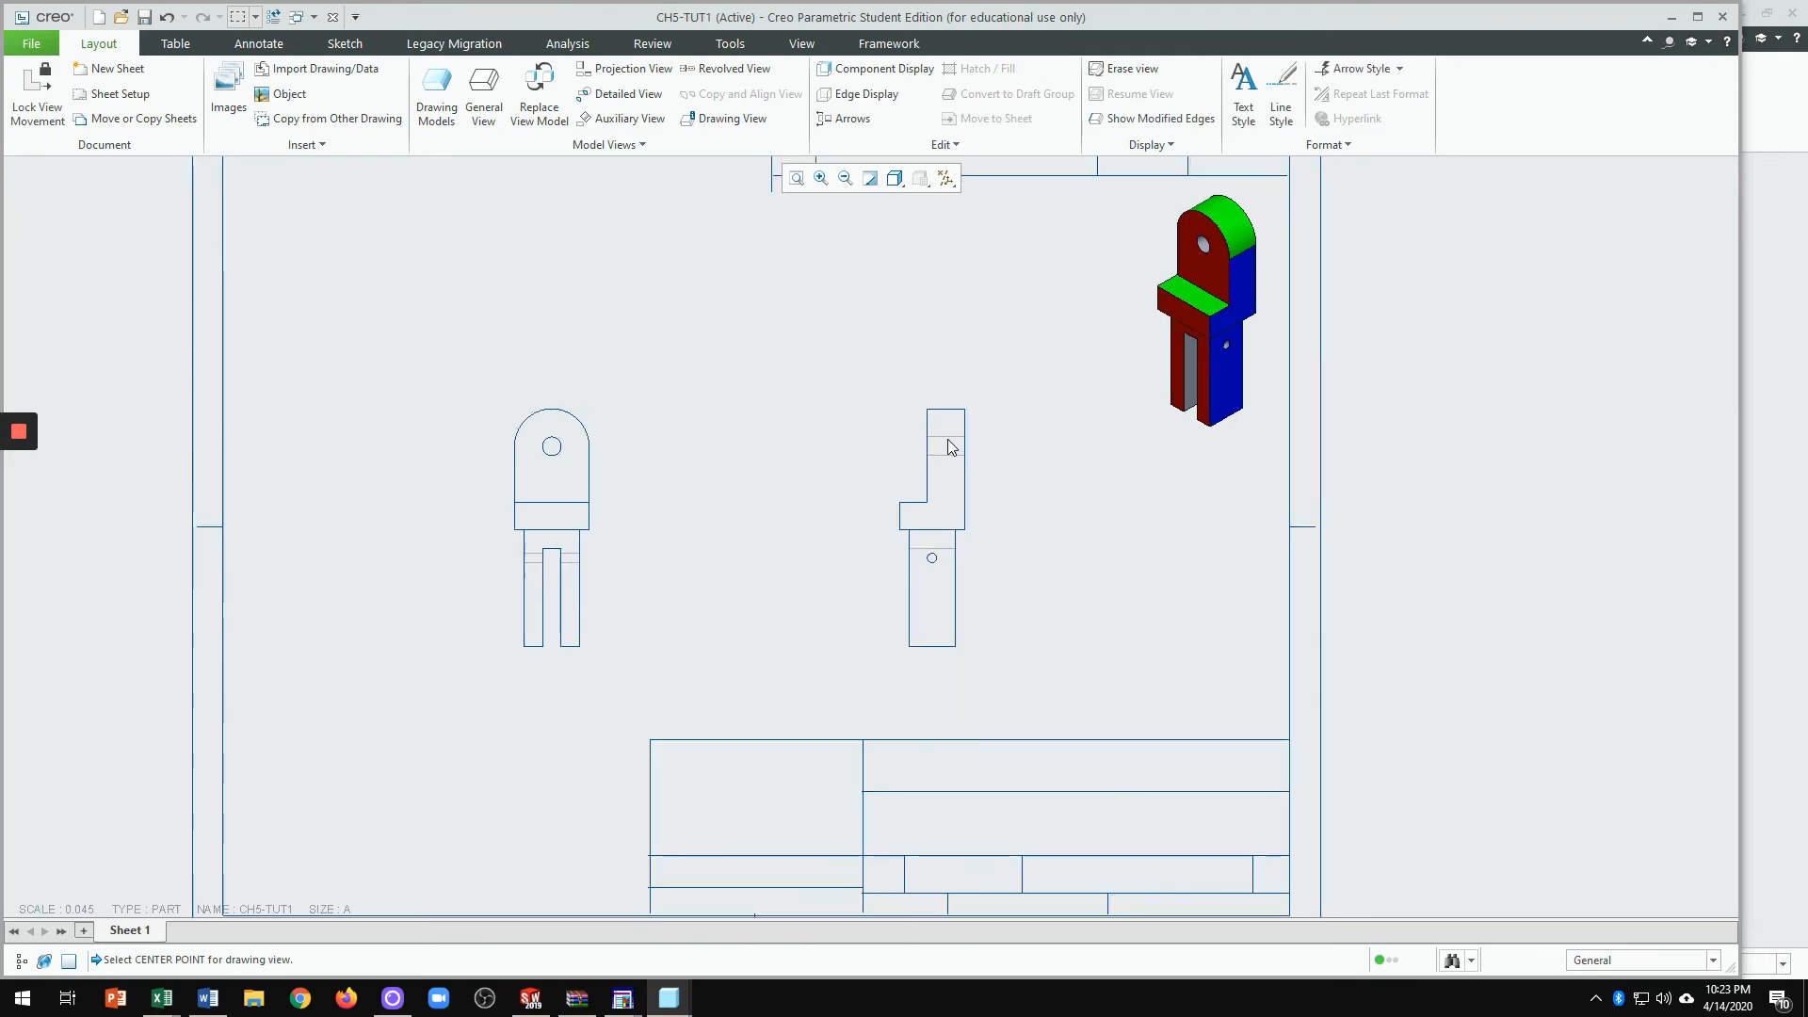
scroll(938, 613, "down", 1)
scroll(799, 503, "up", 1)
scroll(751, 548, "up", 1)
scroll(748, 550, "down", 1)
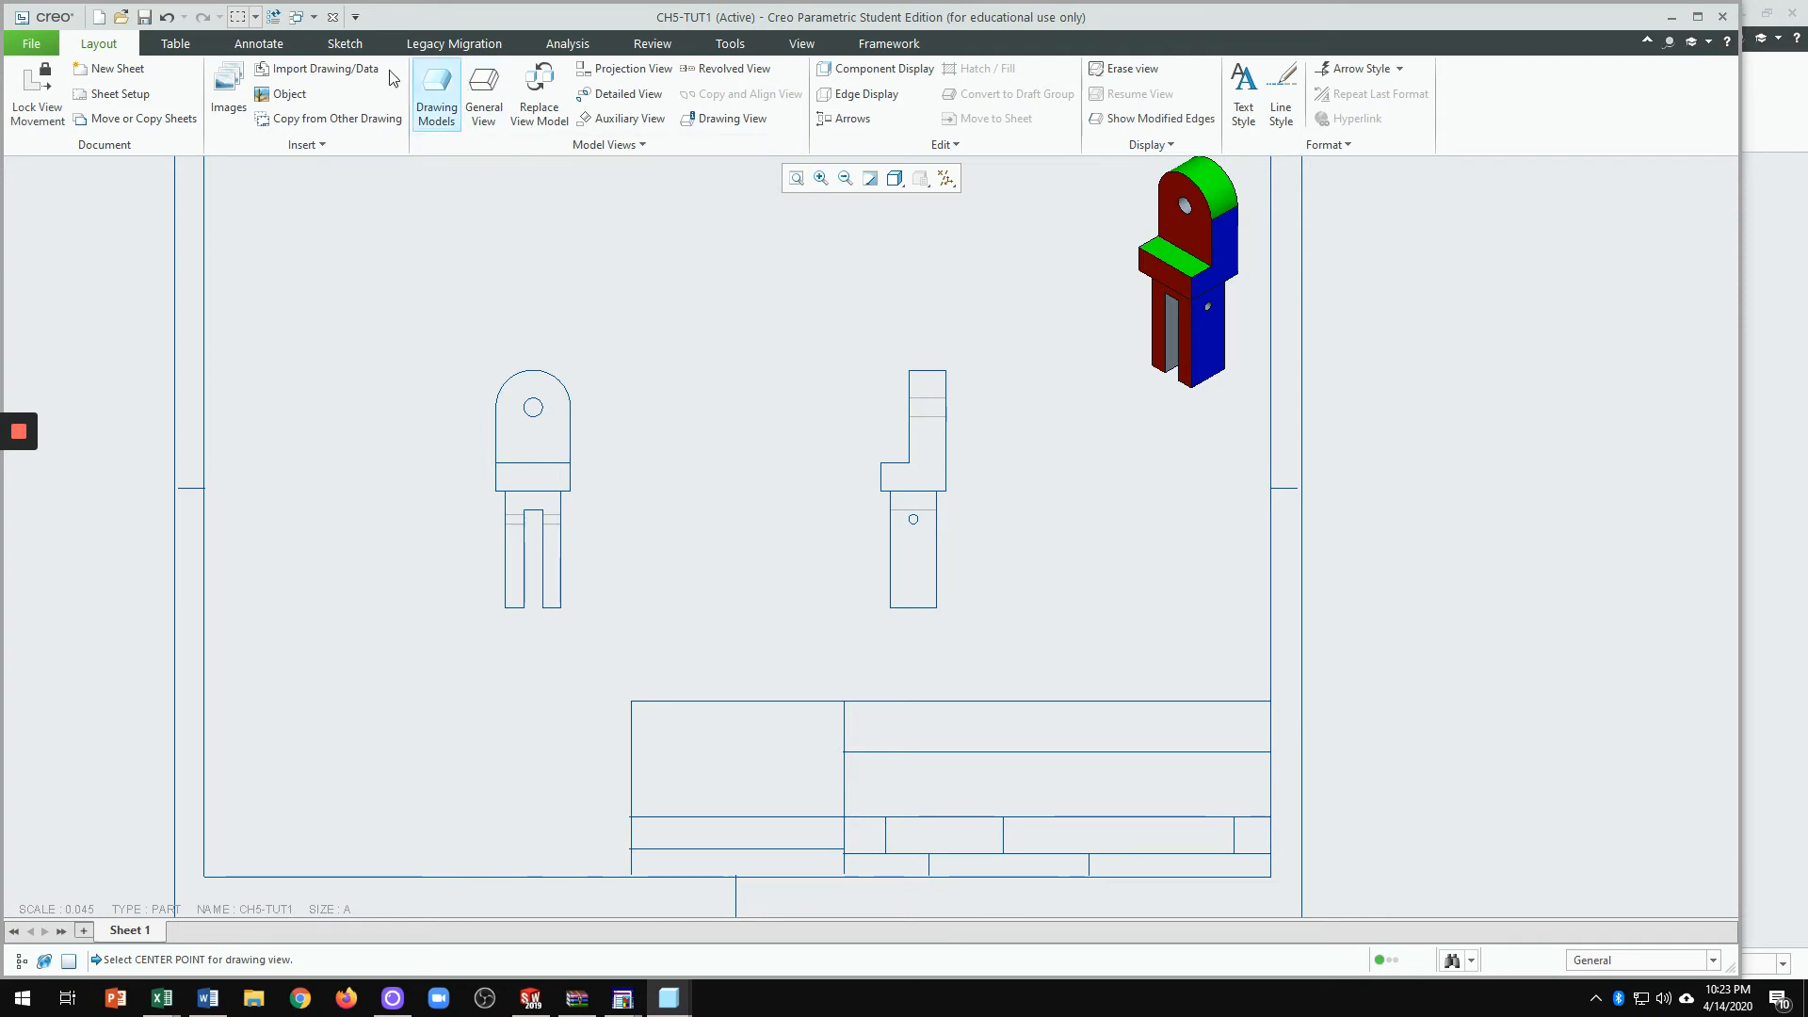
Step: Show the front view's axis centerline via Show Model Annotations on the Datum tab
left_click(259, 43)
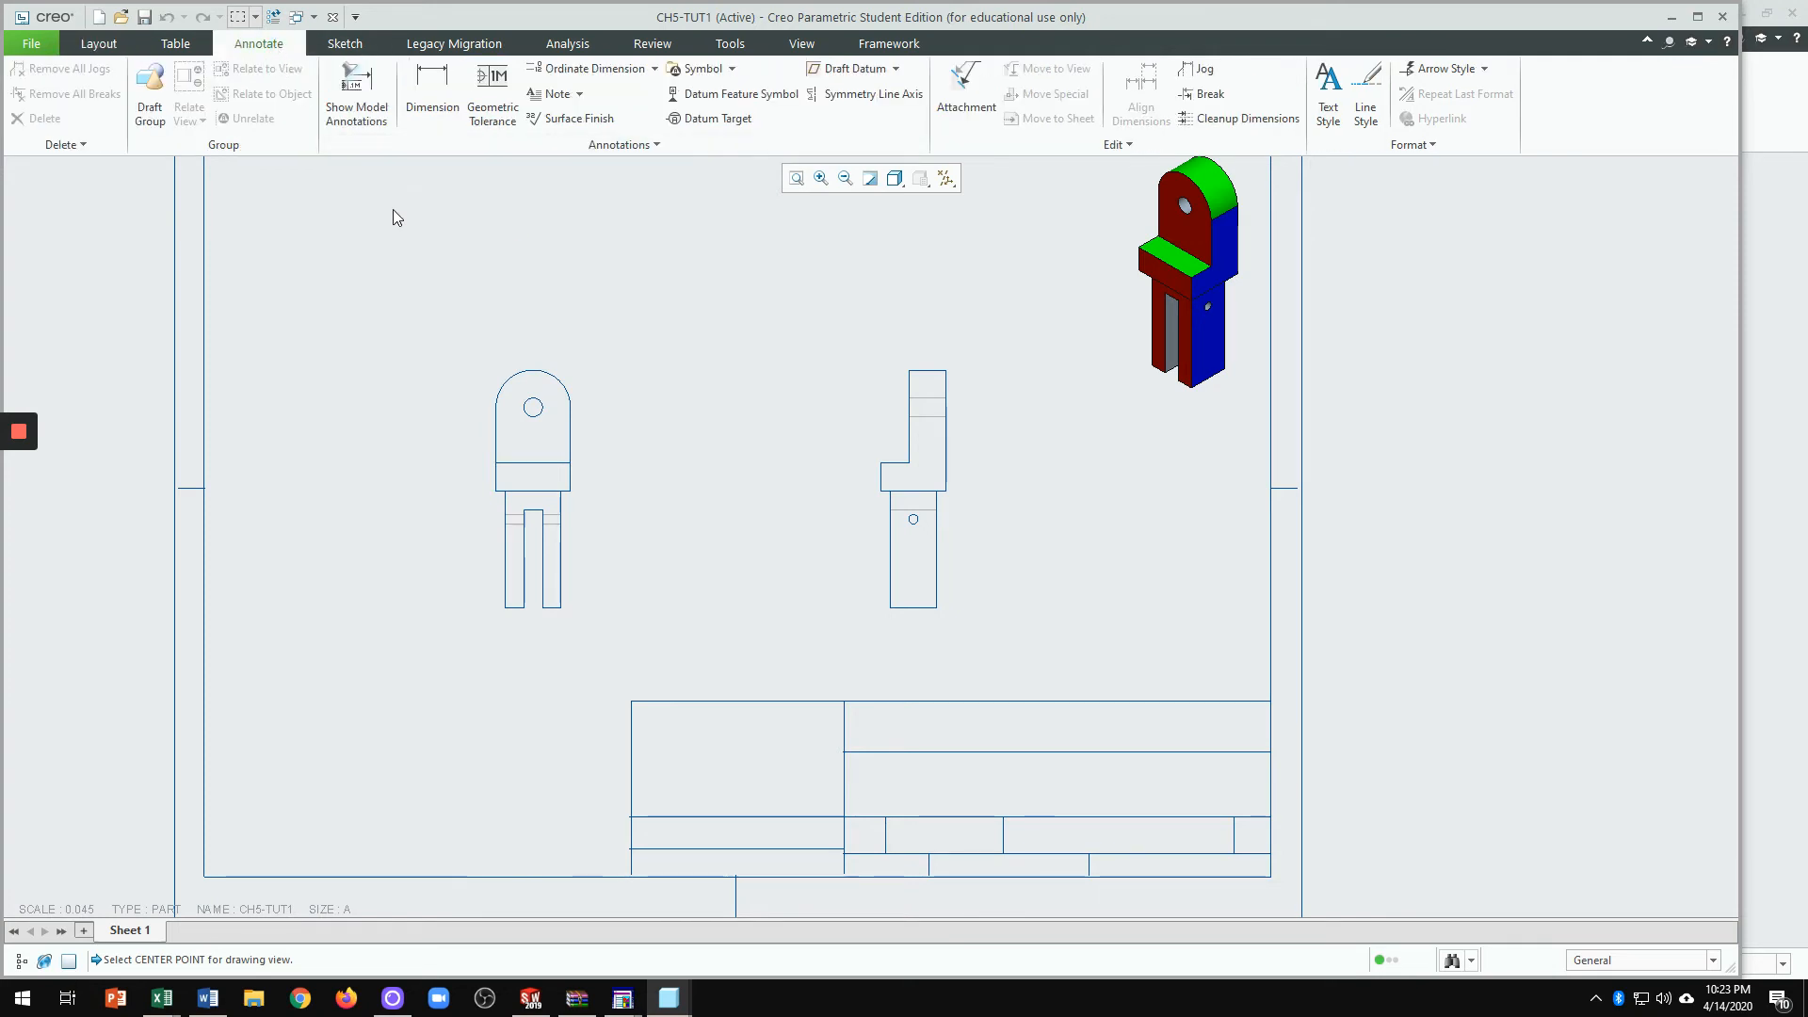
left_click(368, 104)
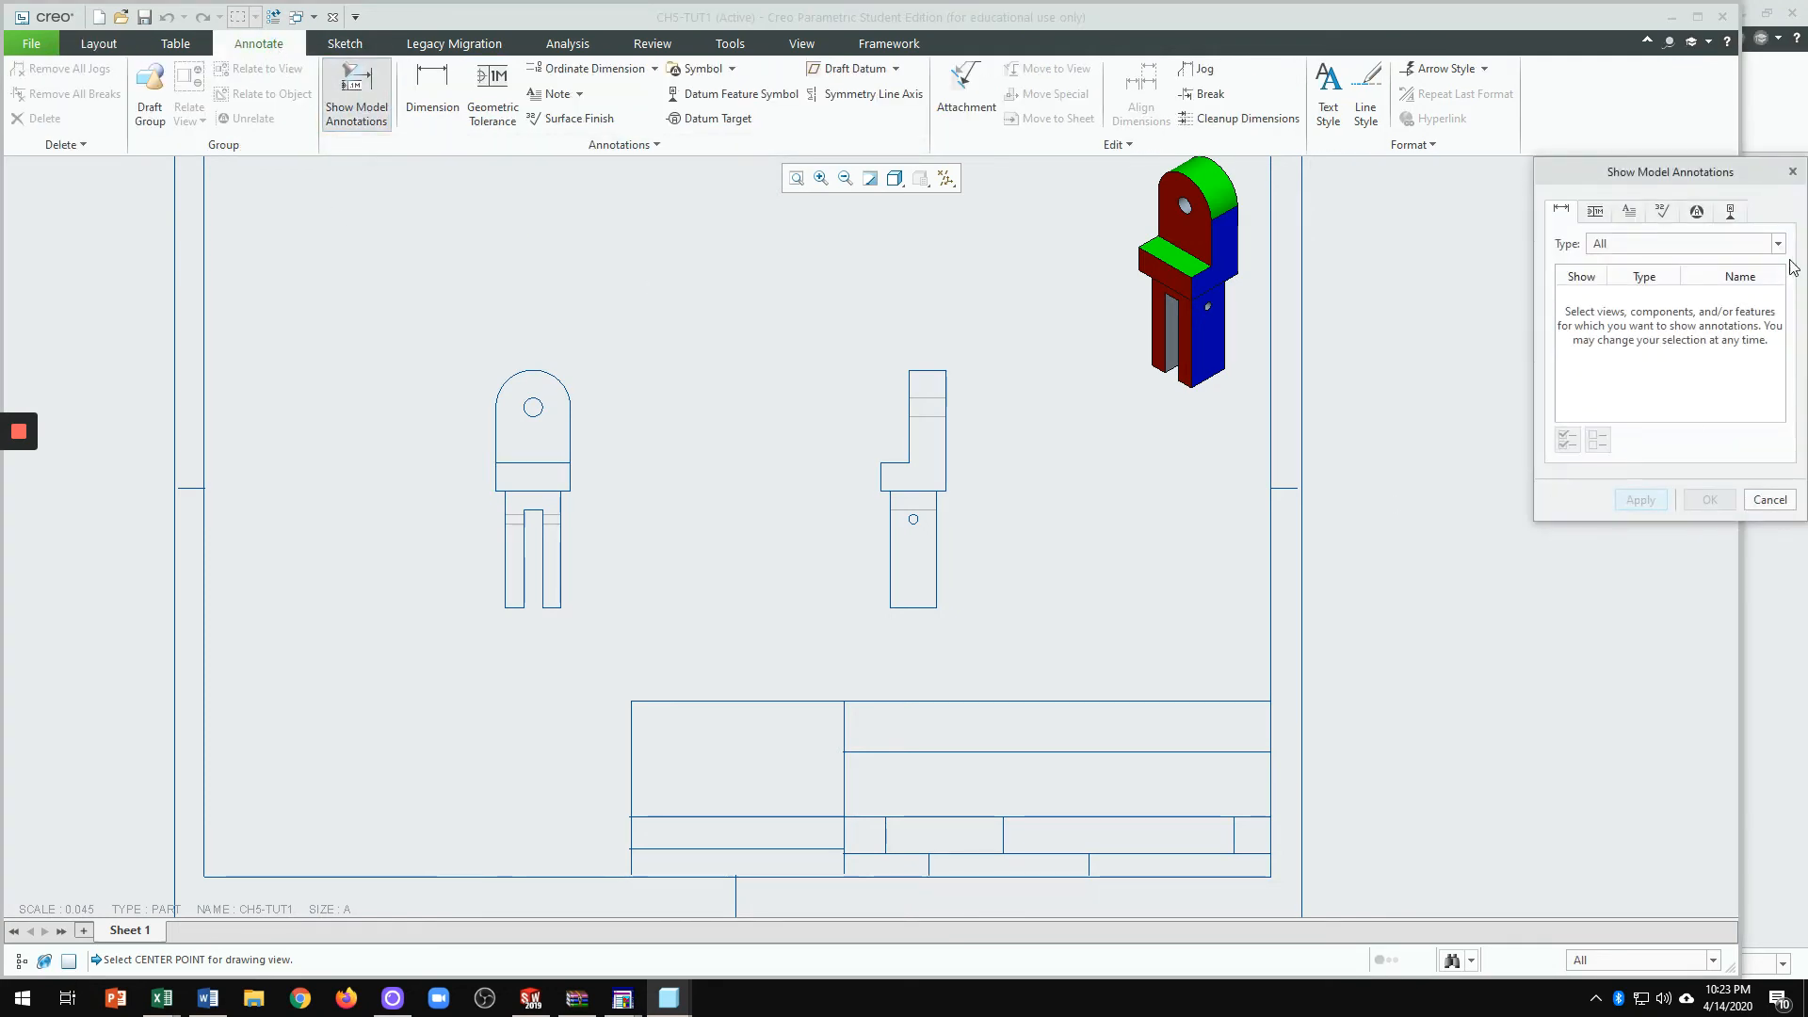
left_click_drag(1759, 177, 1567, 144)
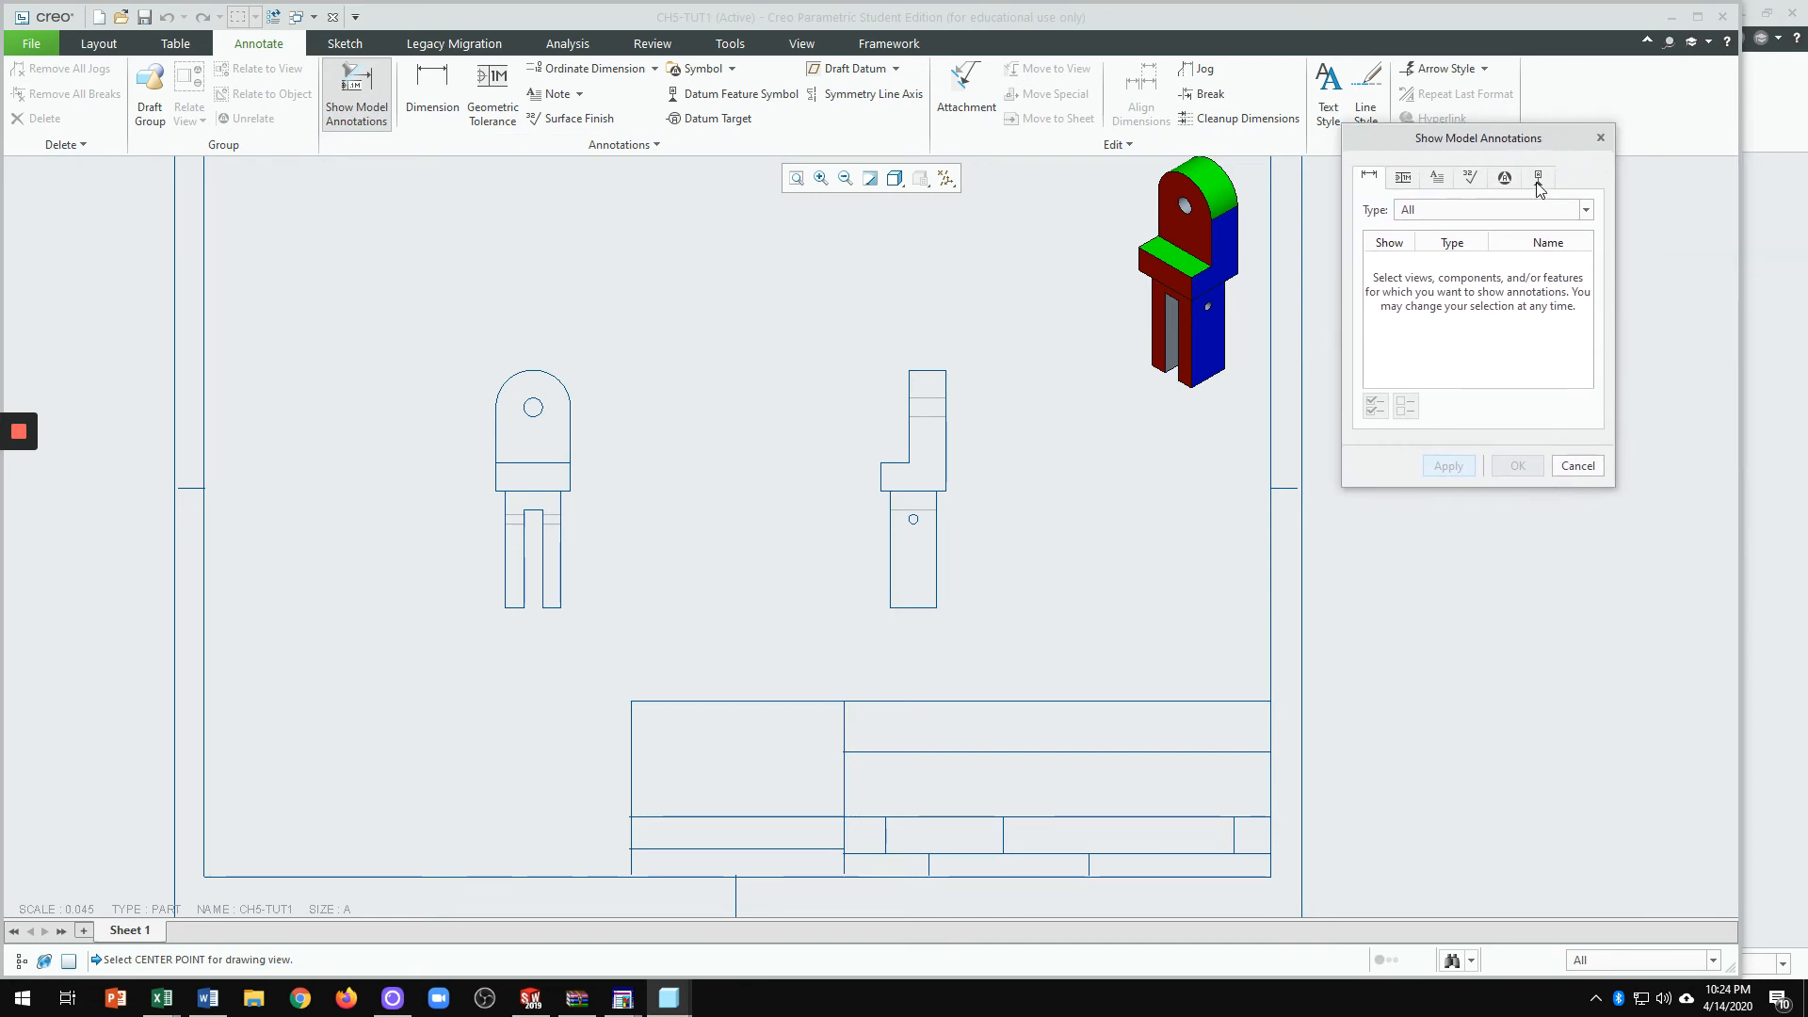
left_click(1539, 179)
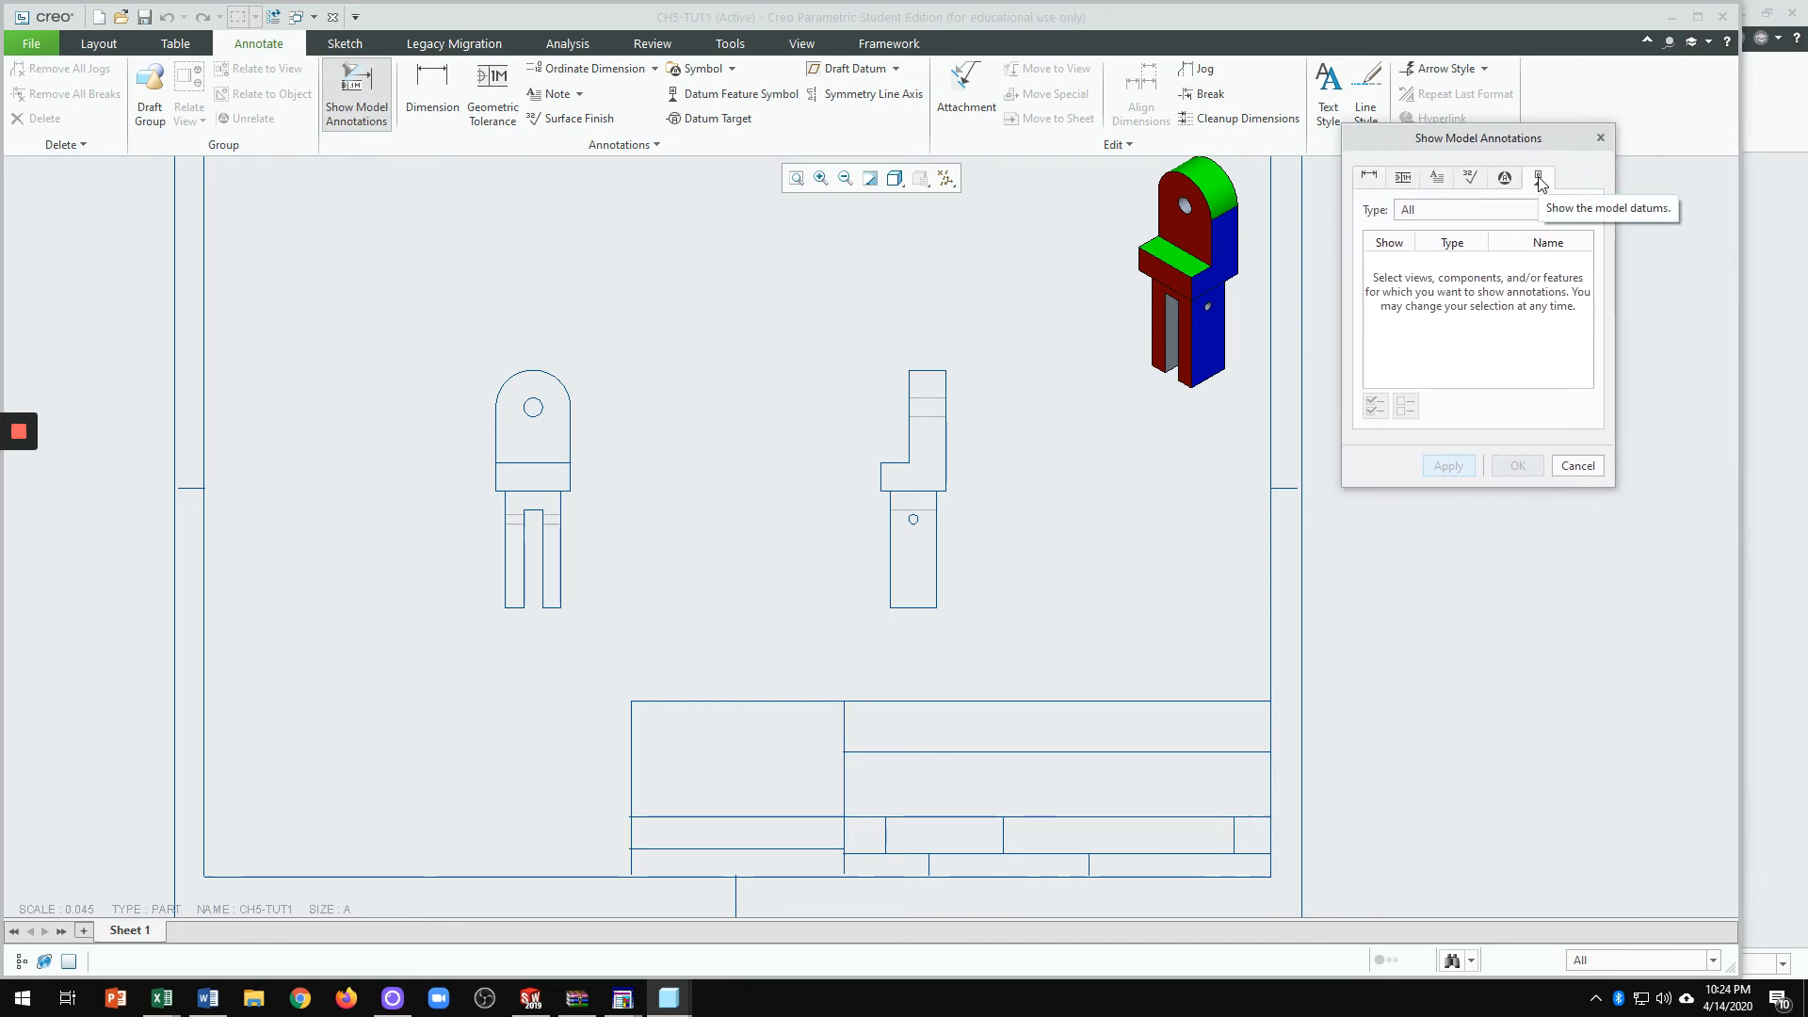
scroll(577, 420, "up", 5)
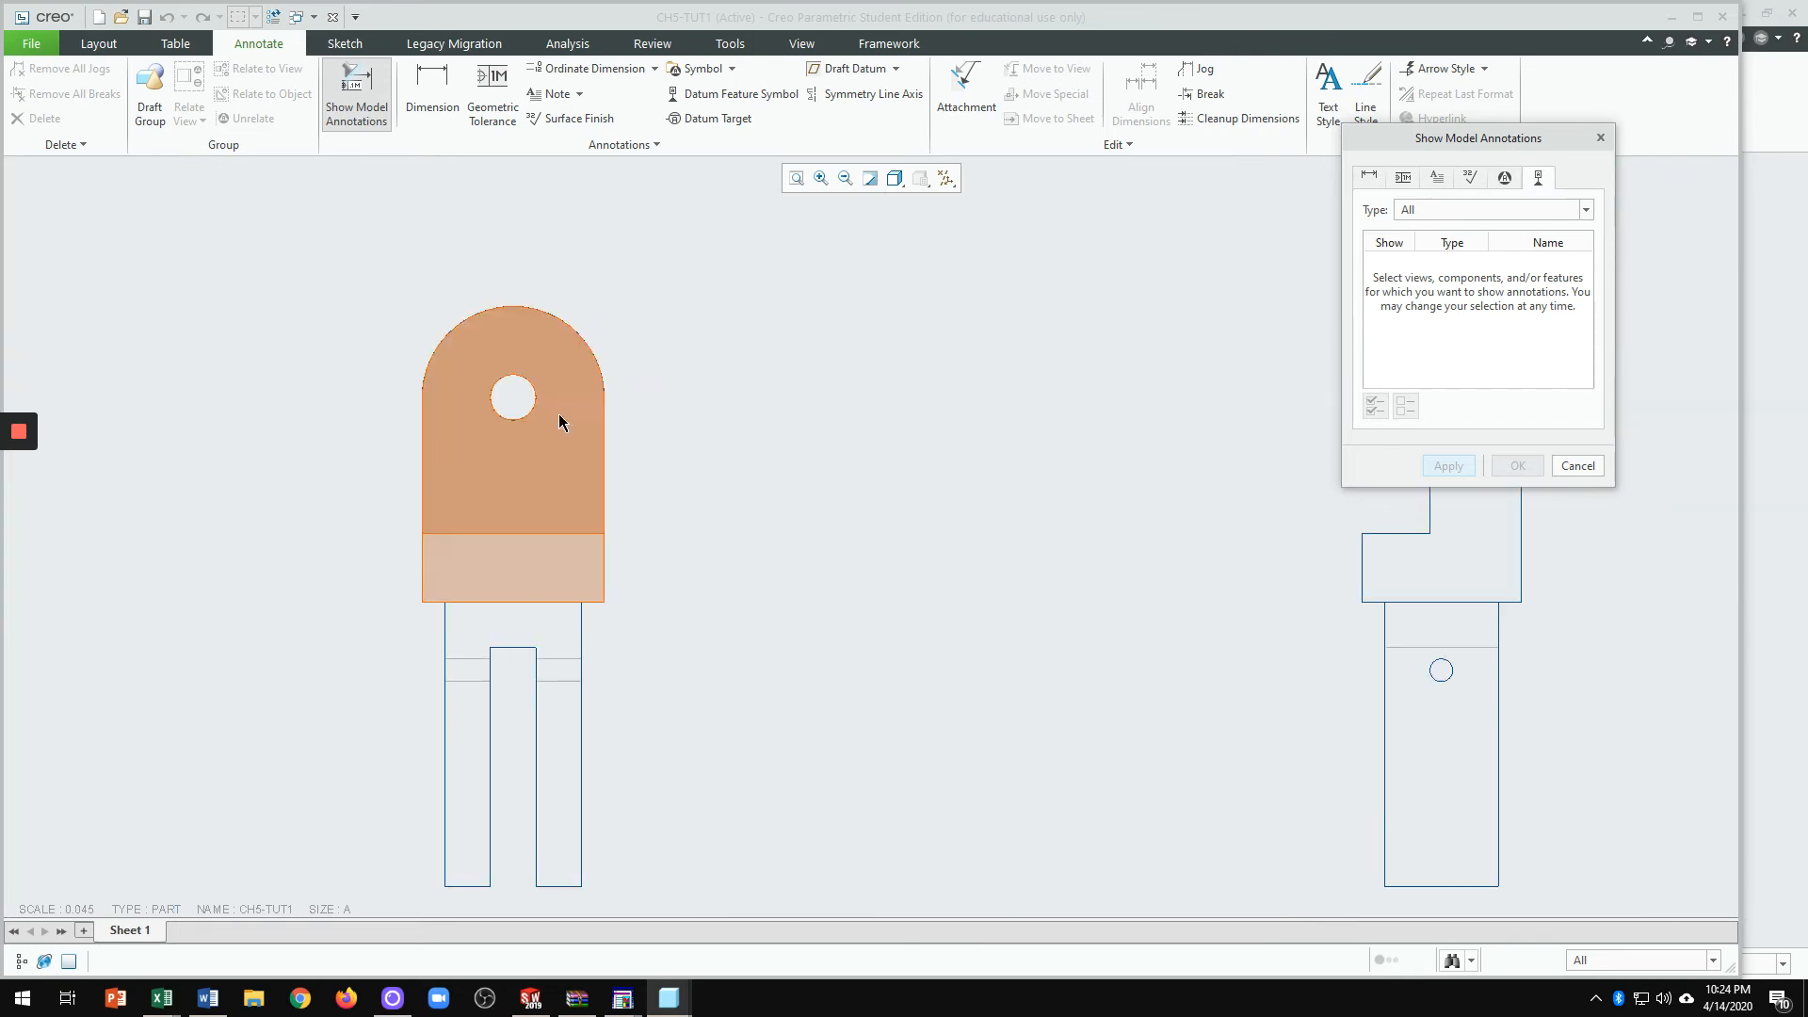
left_click(613, 323)
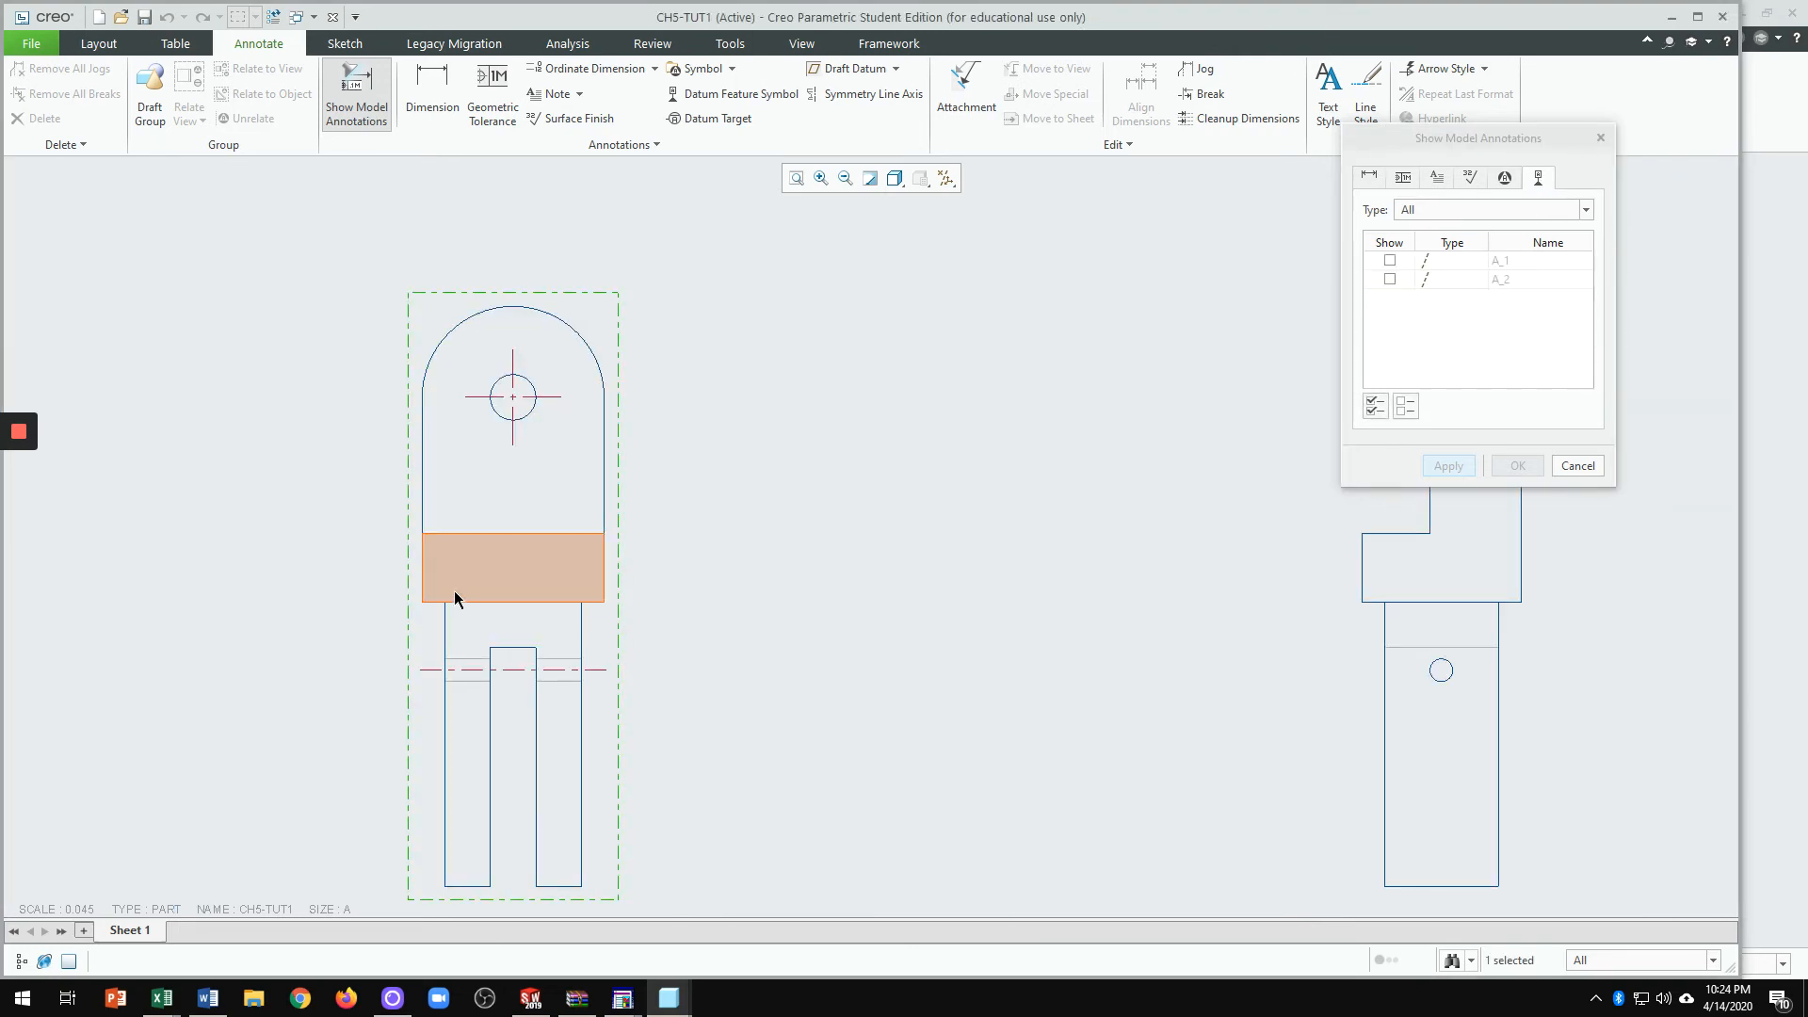
left_click(1391, 262)
left_click(1441, 464)
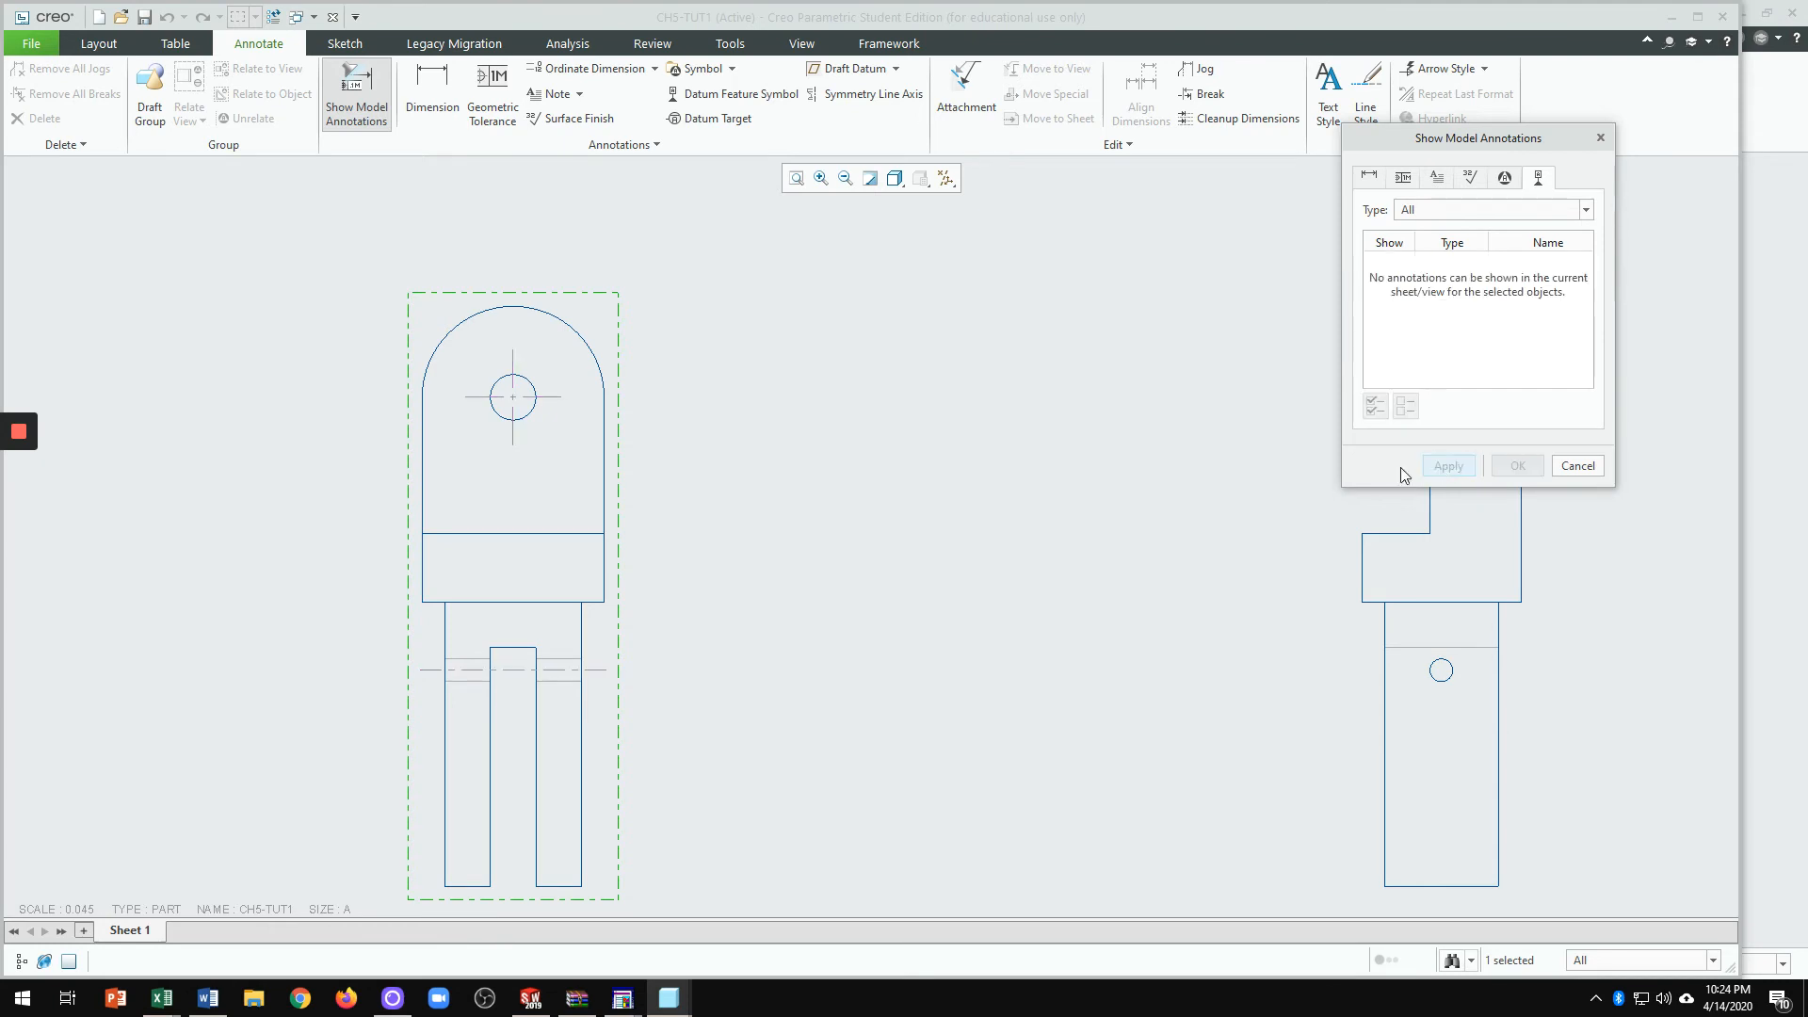
Step: Show the side view's axis centerline as well, then close the annotations dialog
scroll(673, 560, "down", 4)
left_click(1014, 468)
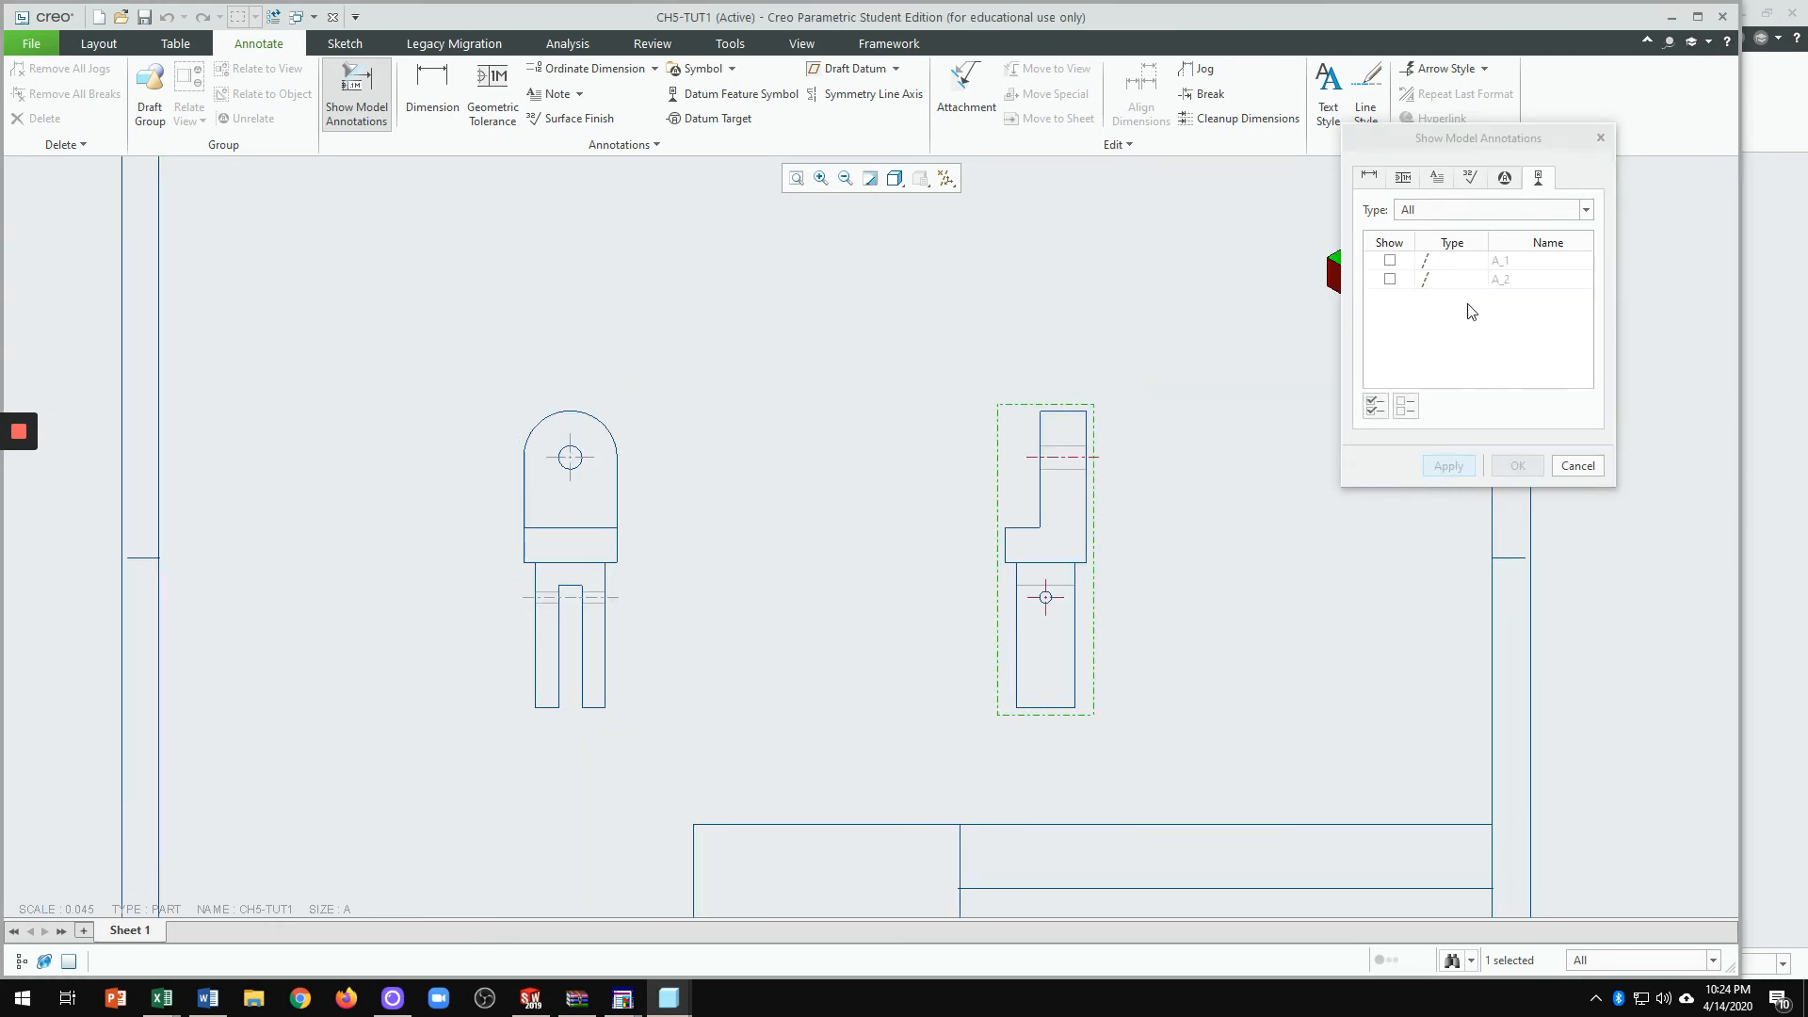
left_click(1389, 264)
left_click(1449, 466)
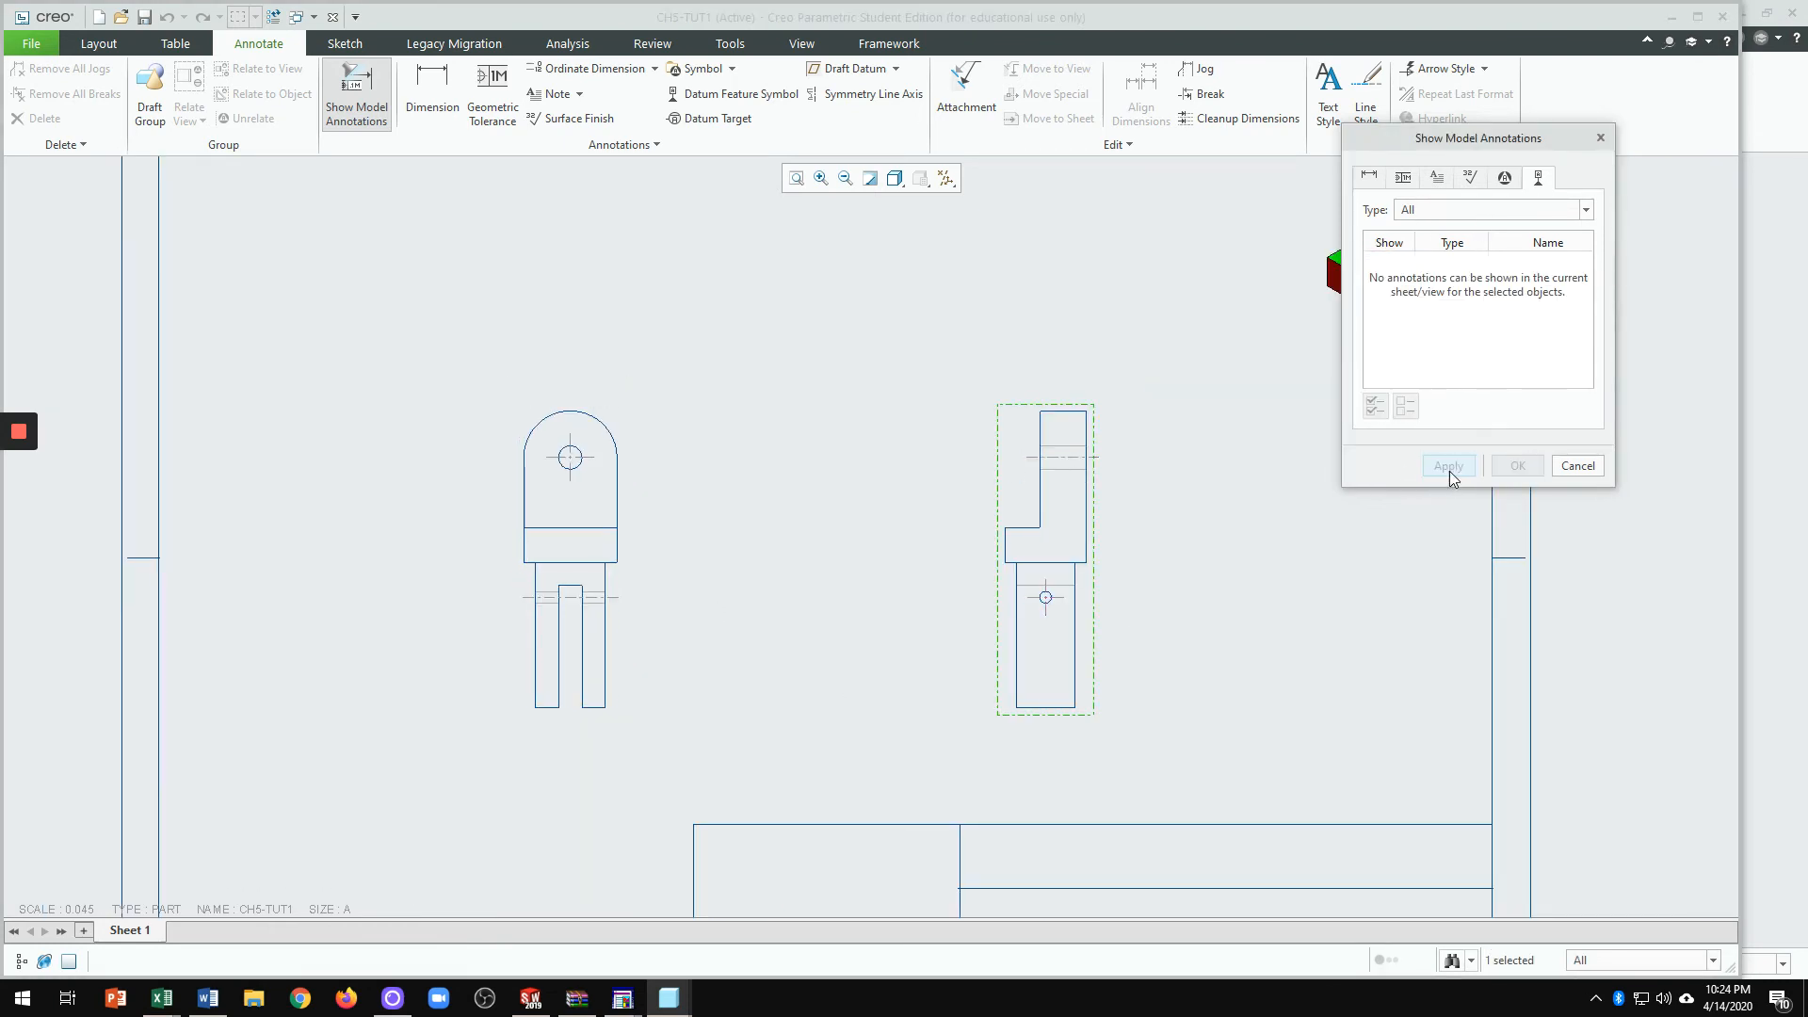
left_click(1576, 466)
scroll(1167, 521, "down", 2)
scroll(1019, 602, "up", 1)
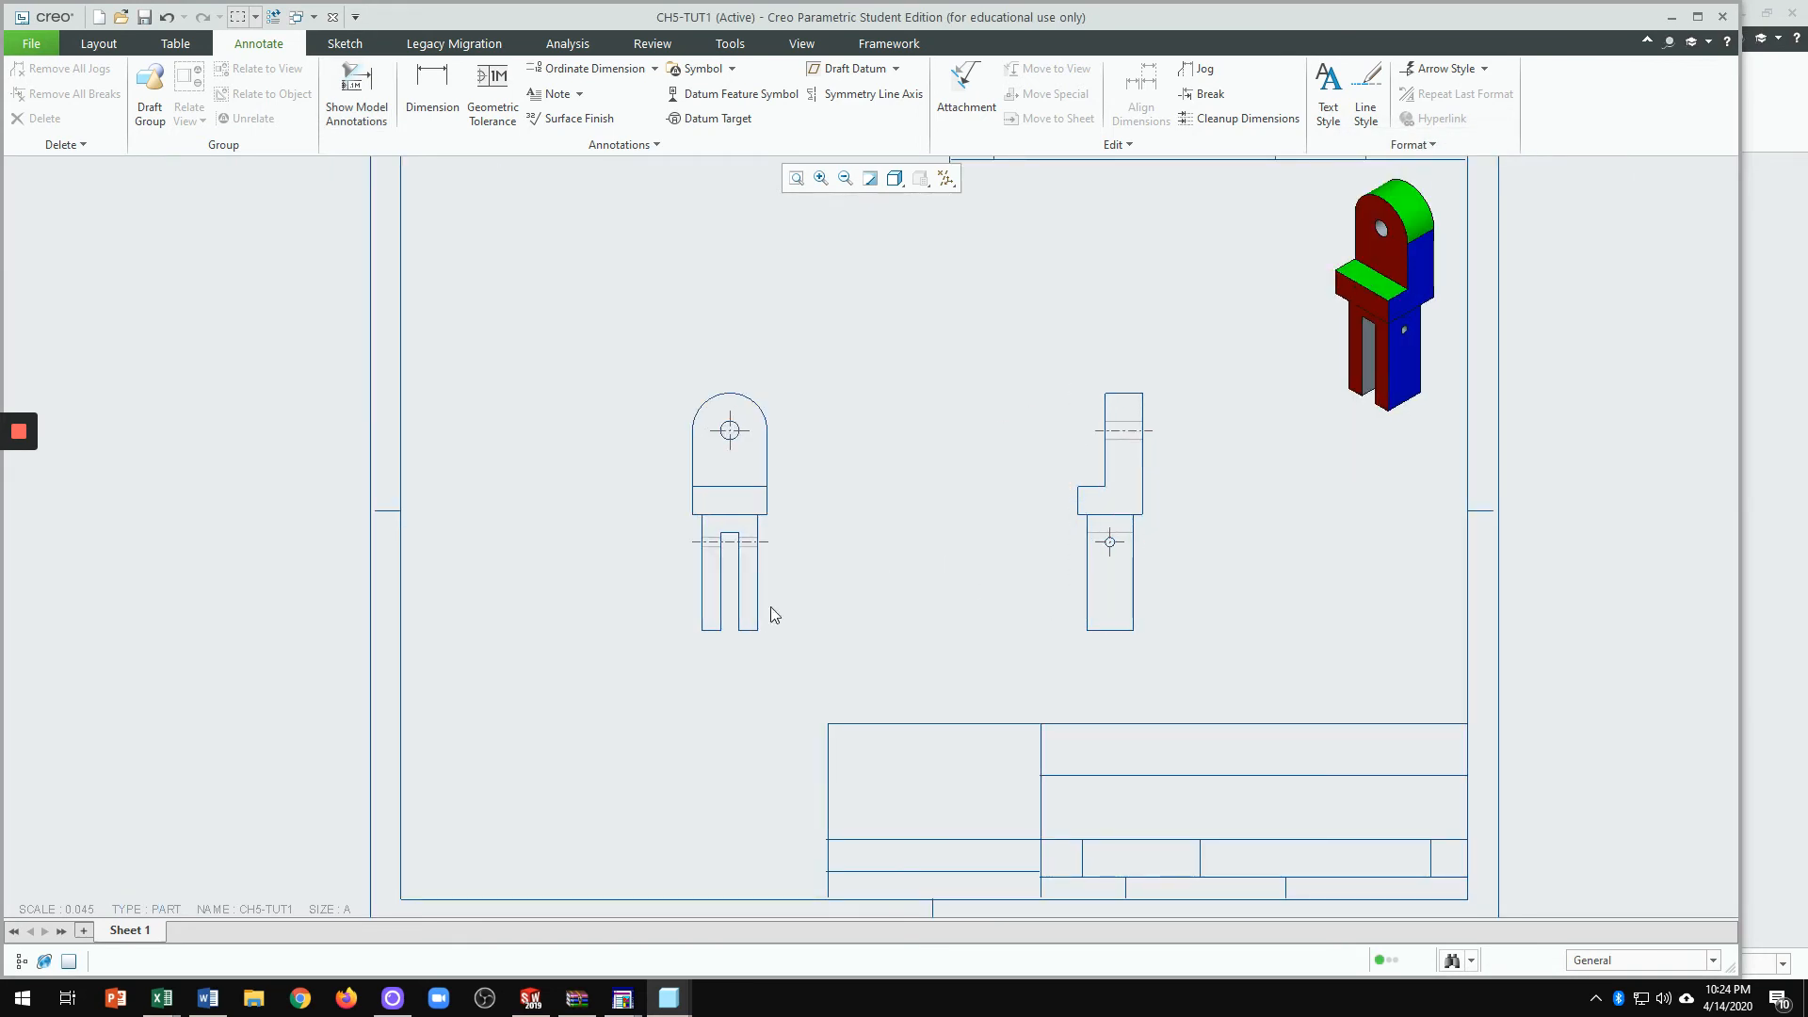
scroll(872, 565, "down", 2)
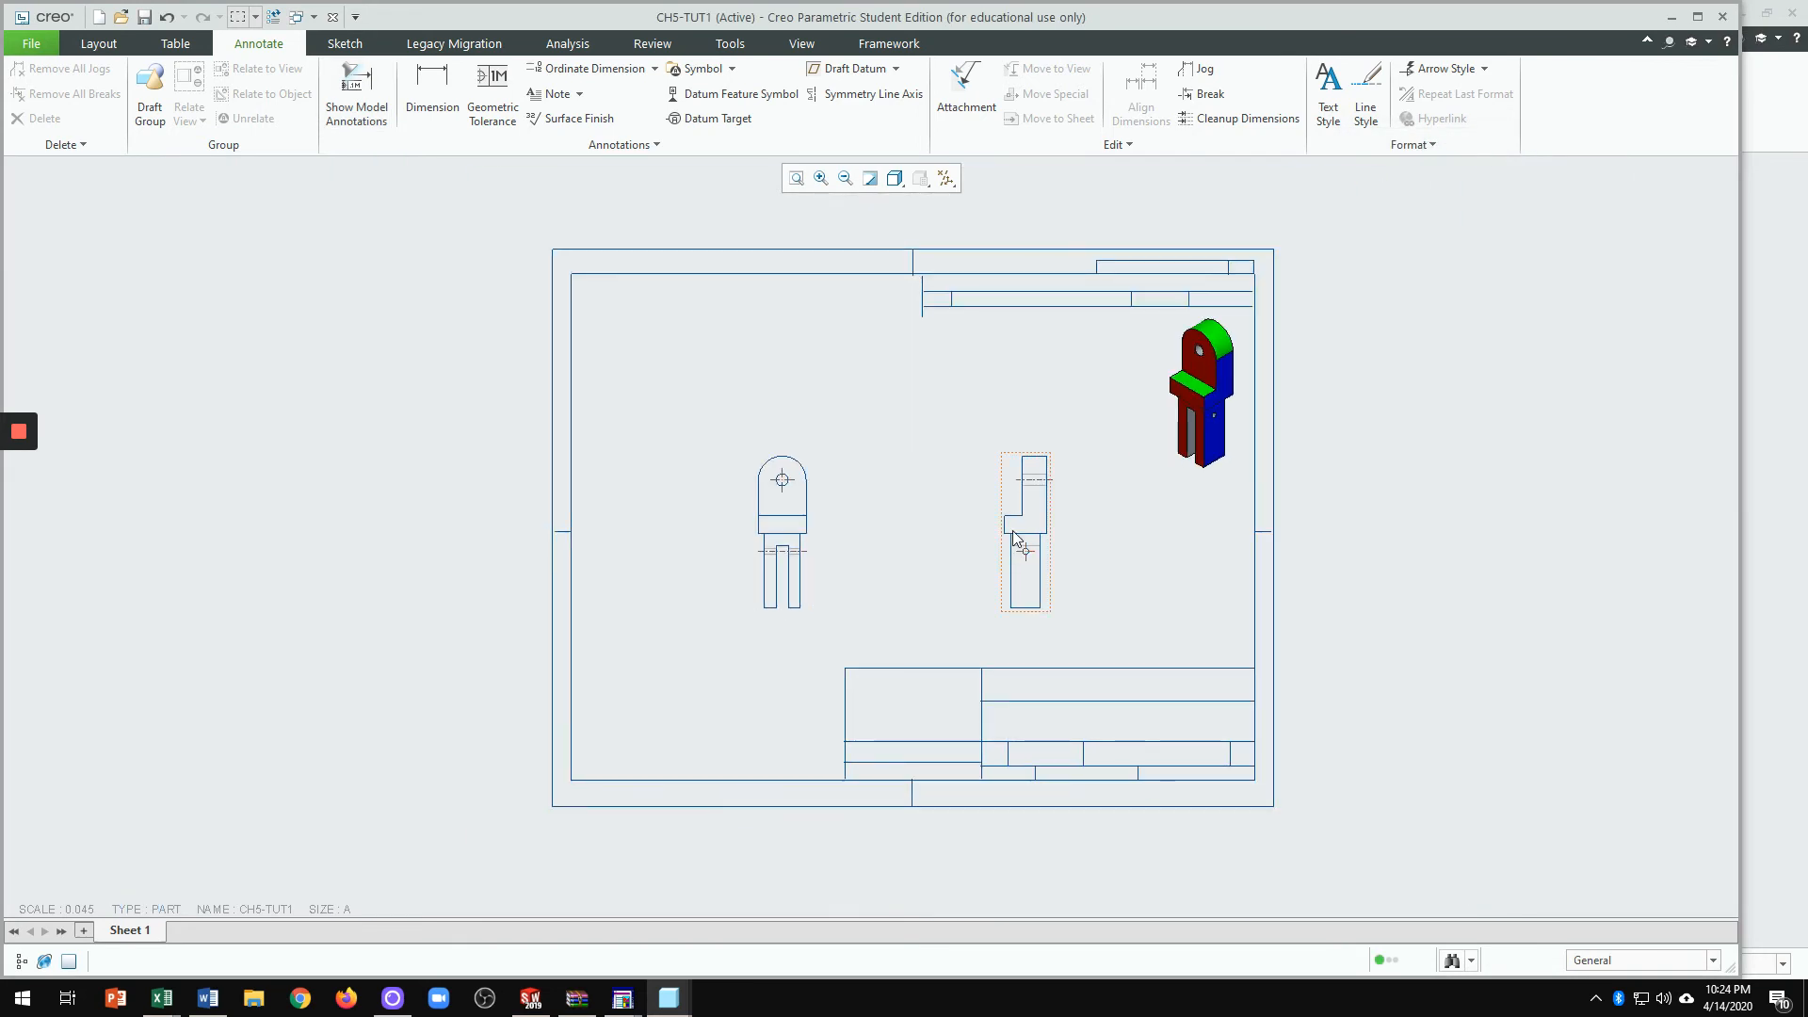
scroll(1021, 519, "up", 3)
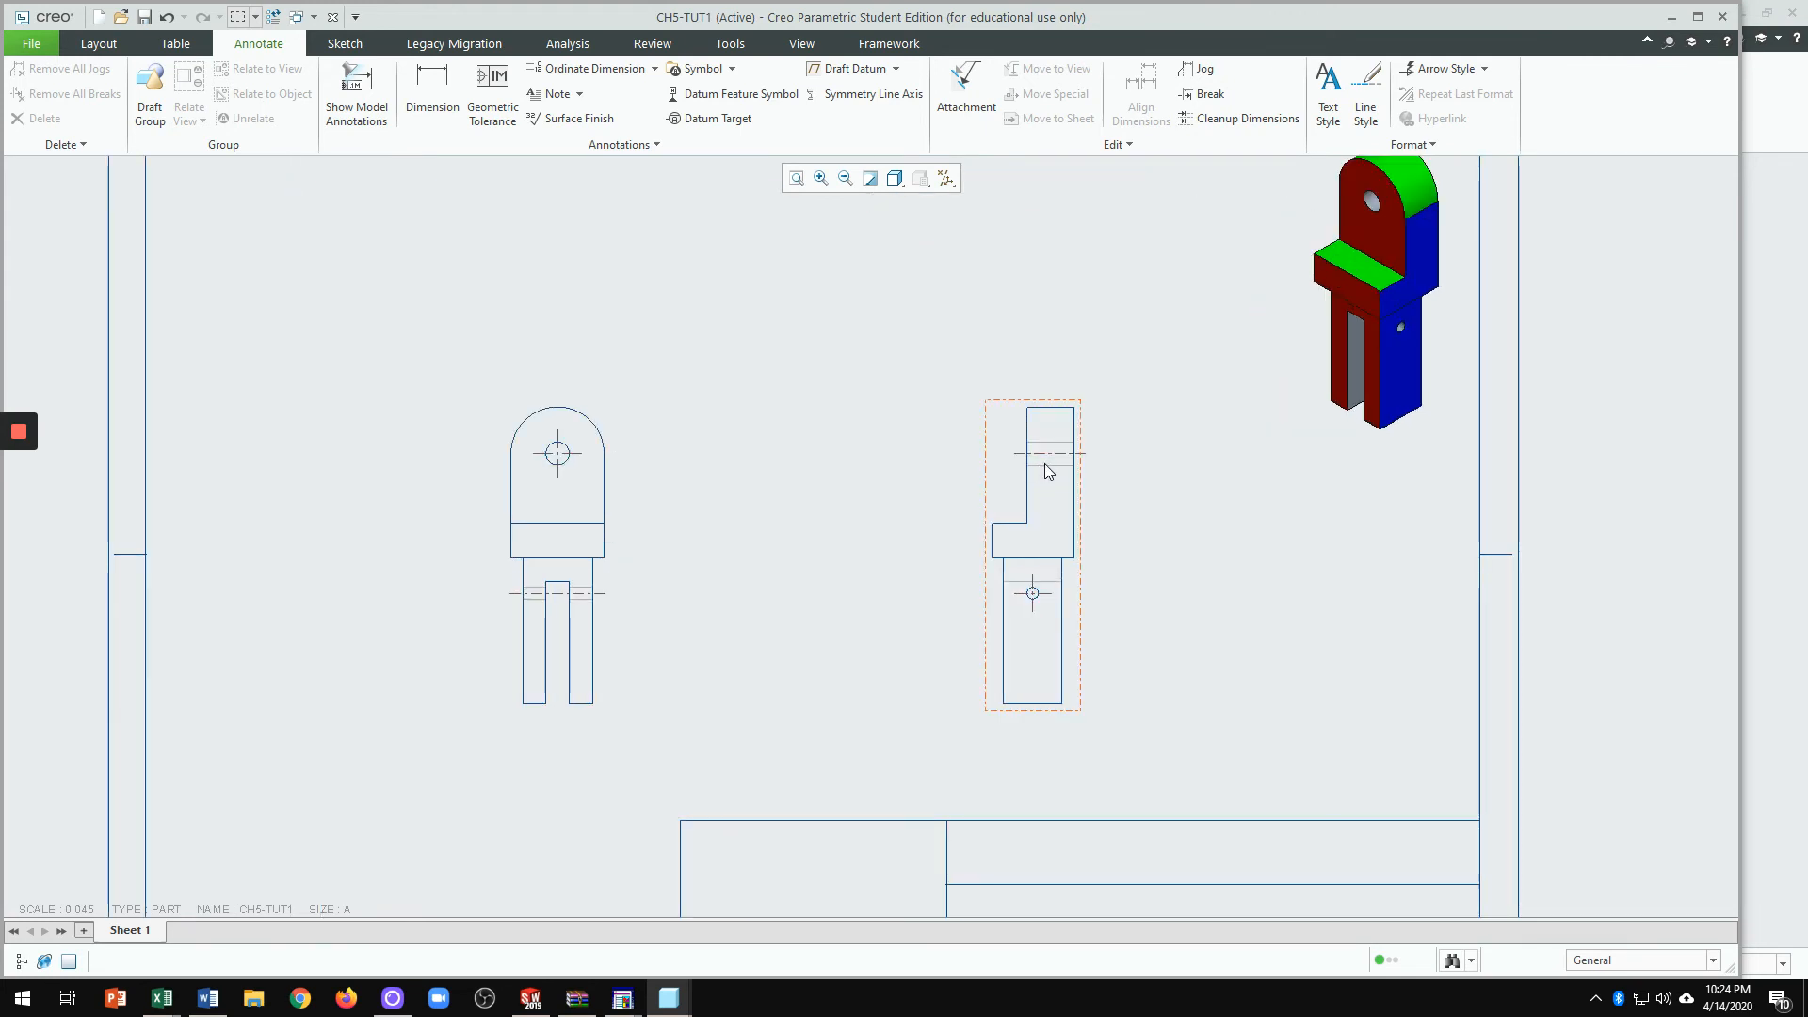
scroll(1034, 471, "down", 1)
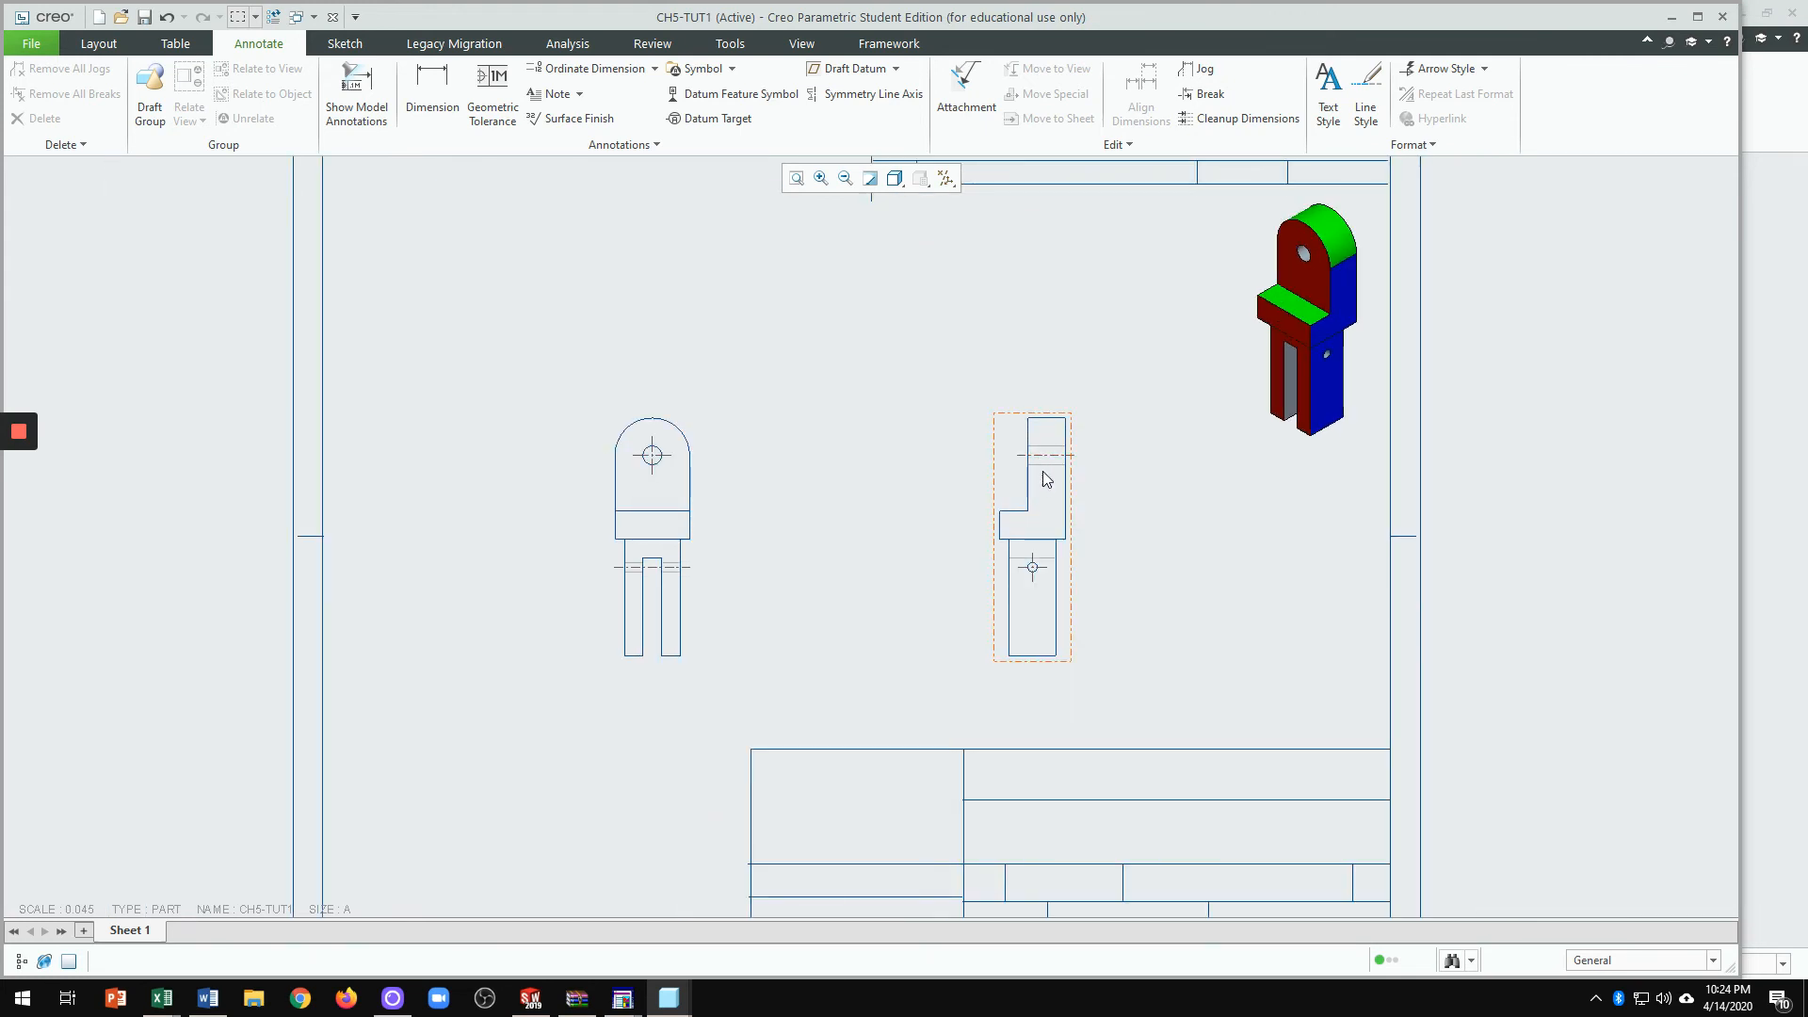
scroll(1042, 471, "up", 2)
scroll(1048, 467, "down", 3)
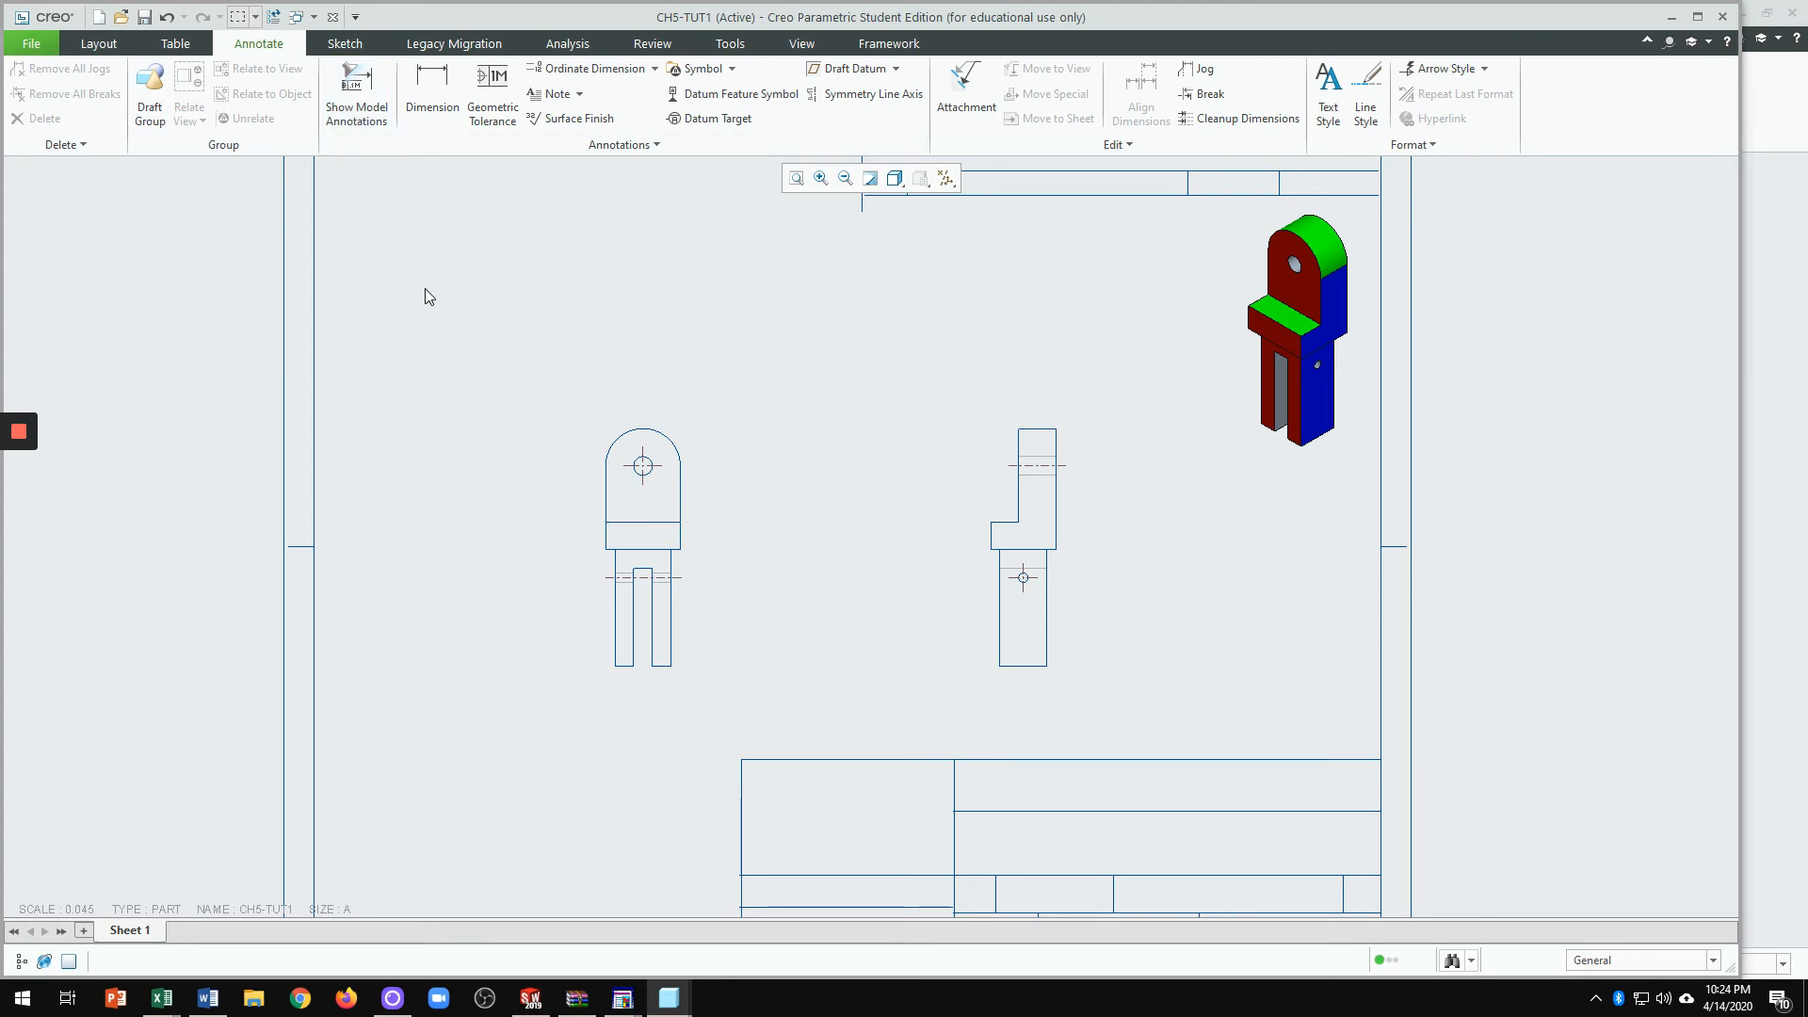
scroll(558, 418, "down", 2)
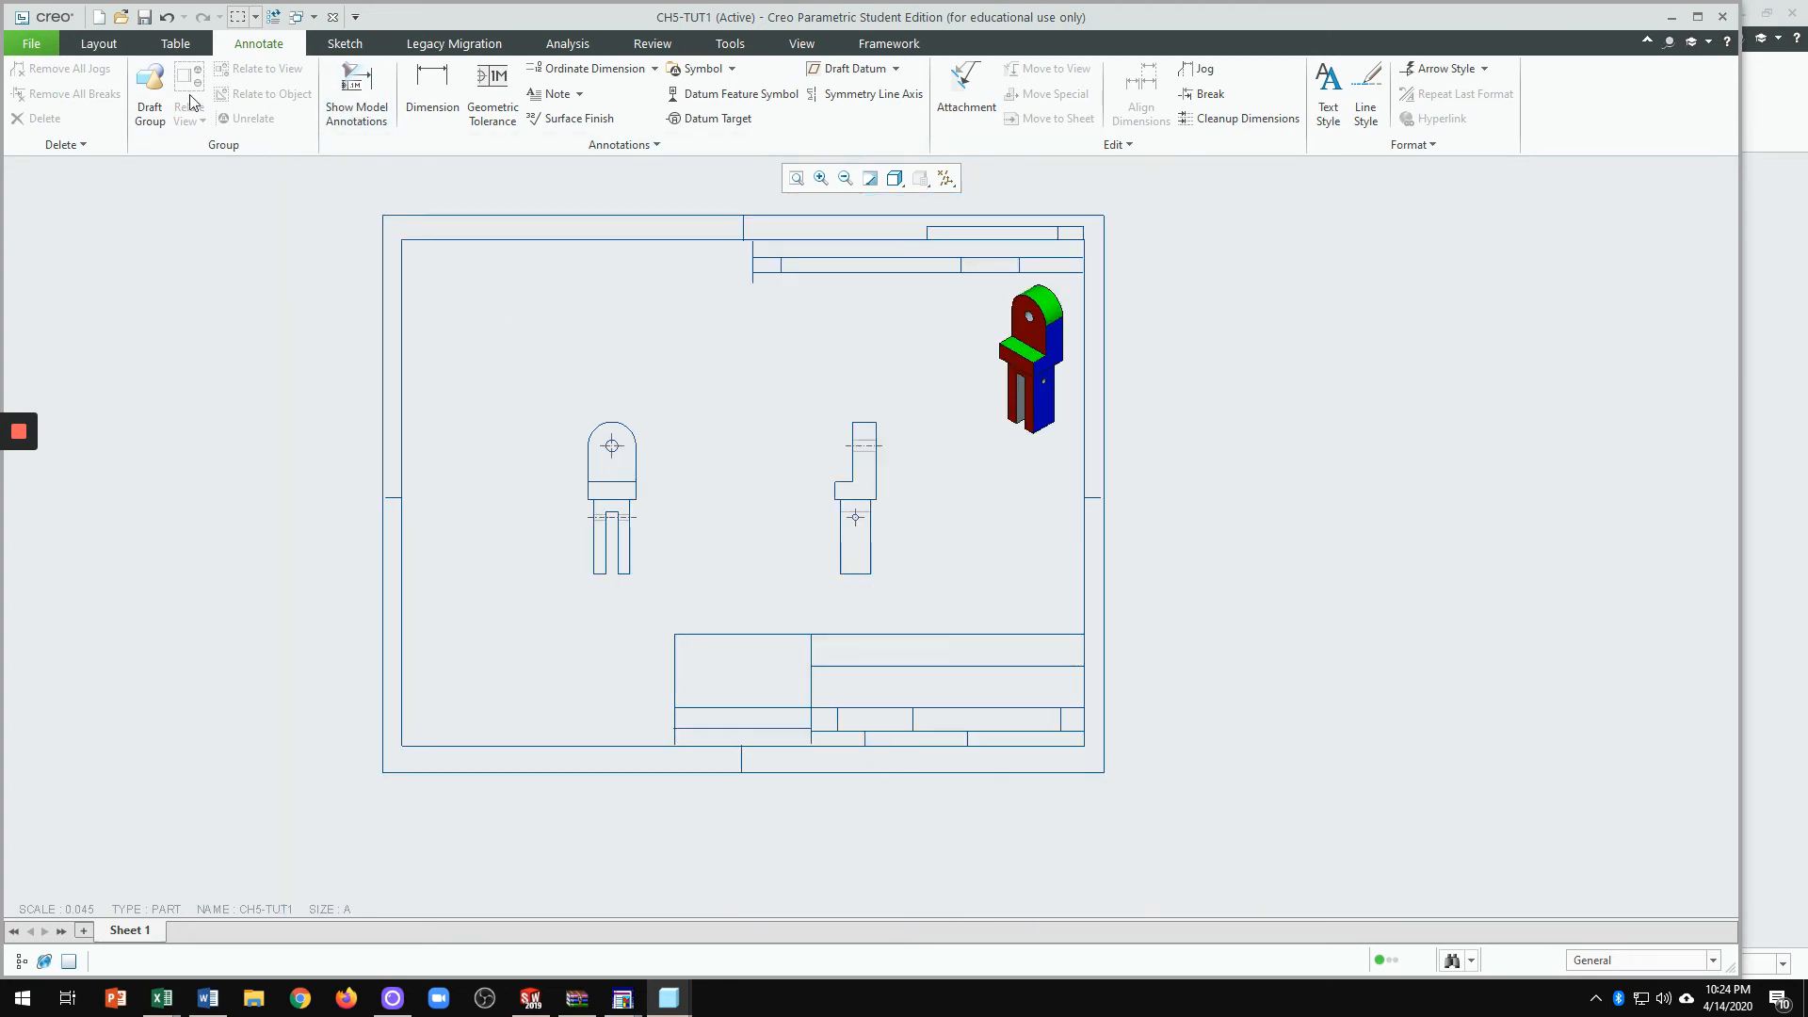
Step: Open a print preview of the CH5-TUT1 drawing and zoom around the A-size sheet
left_click(31, 44)
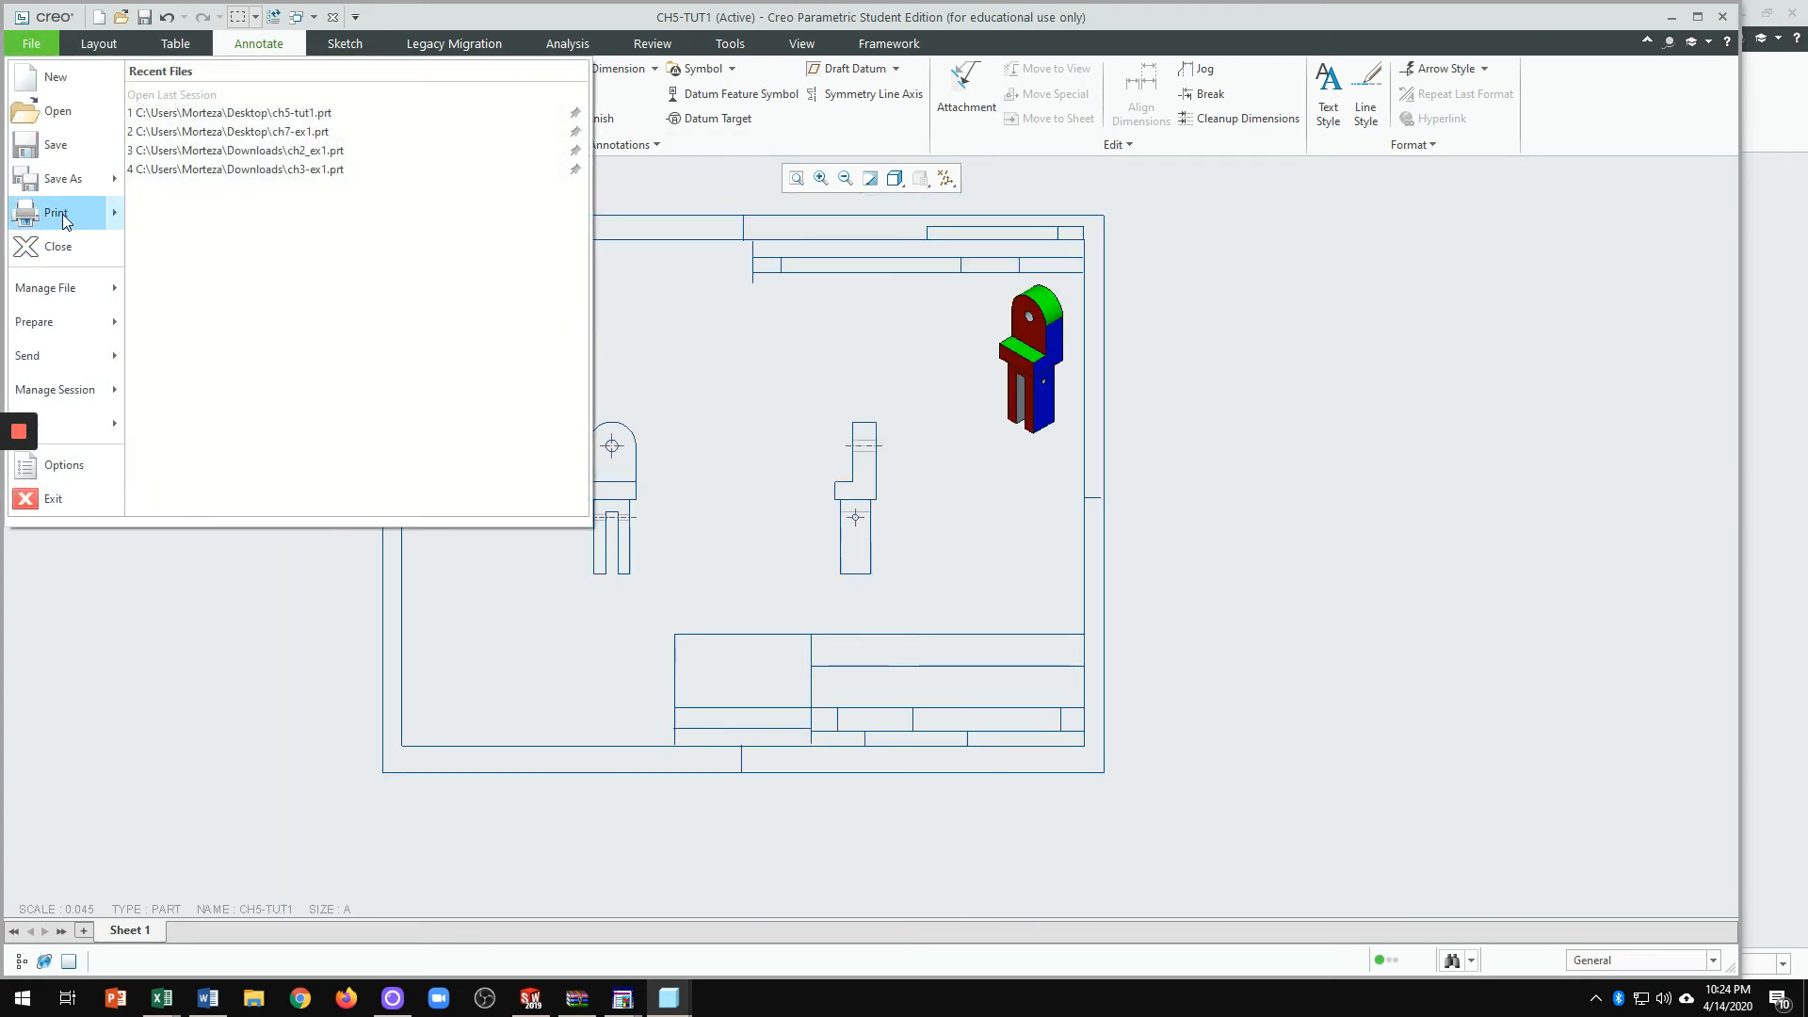
mouse_move(67, 221)
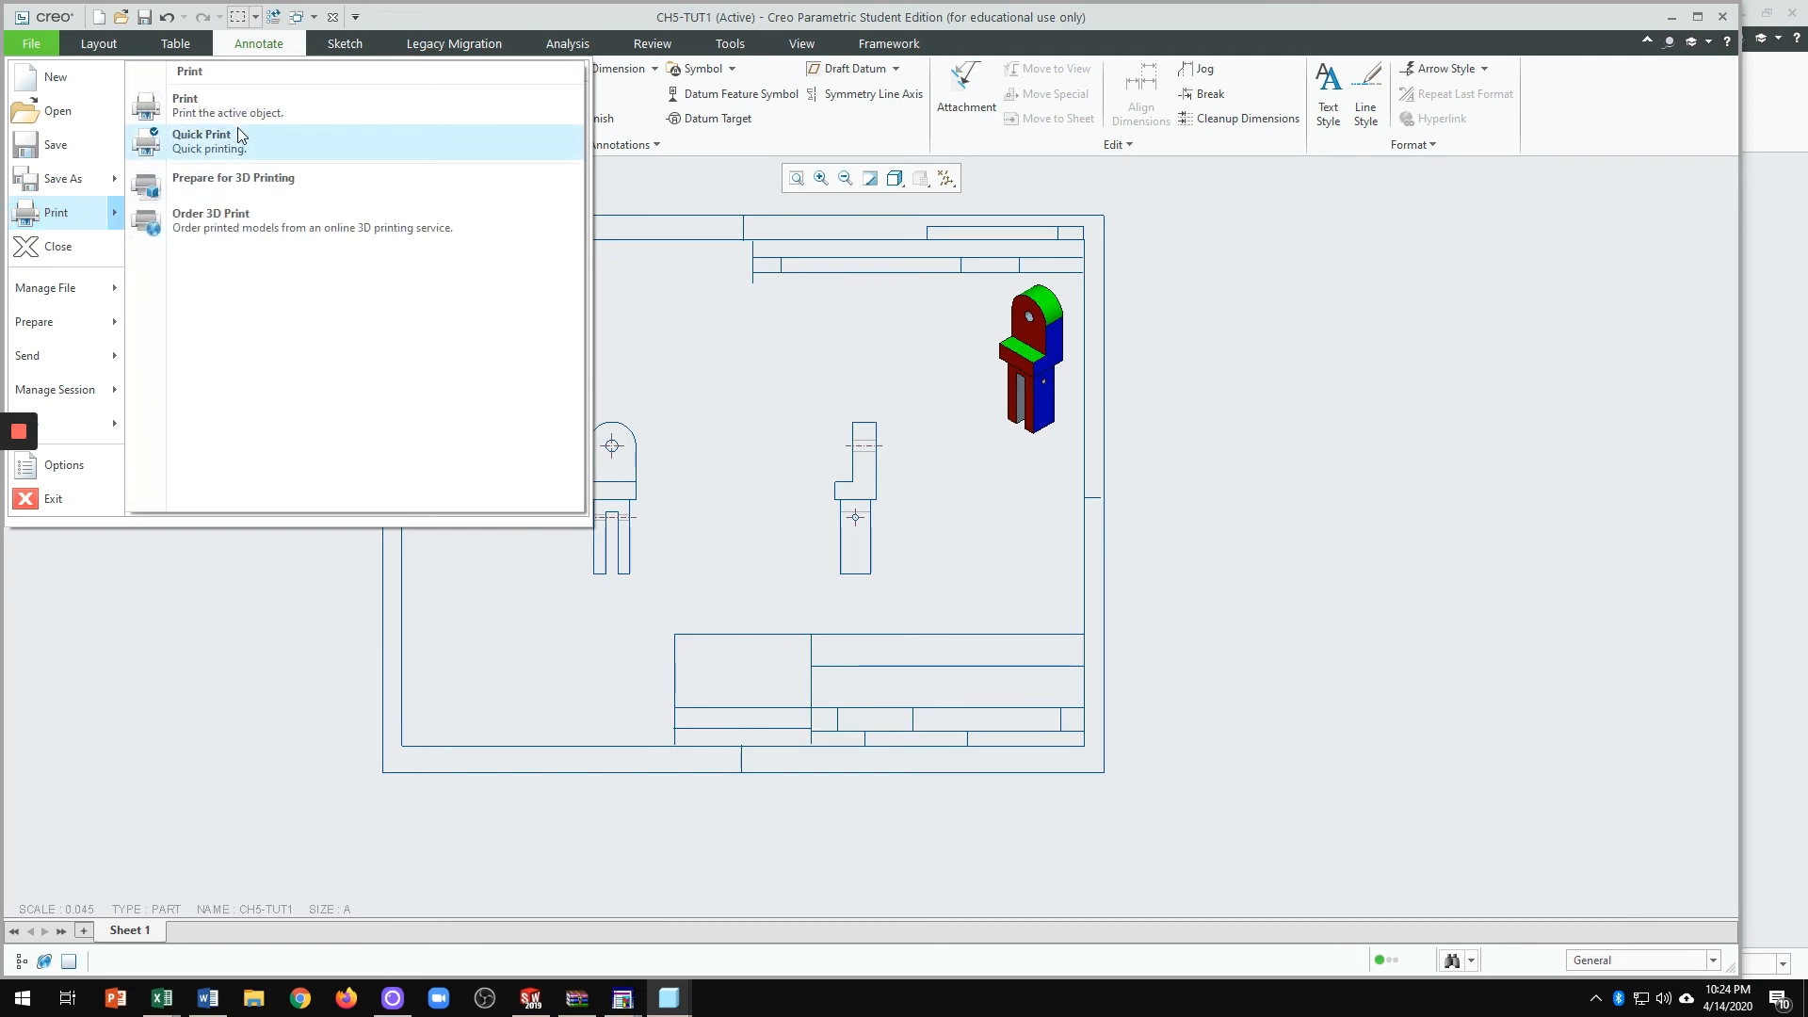
left_click(71, 211)
left_click(737, 103)
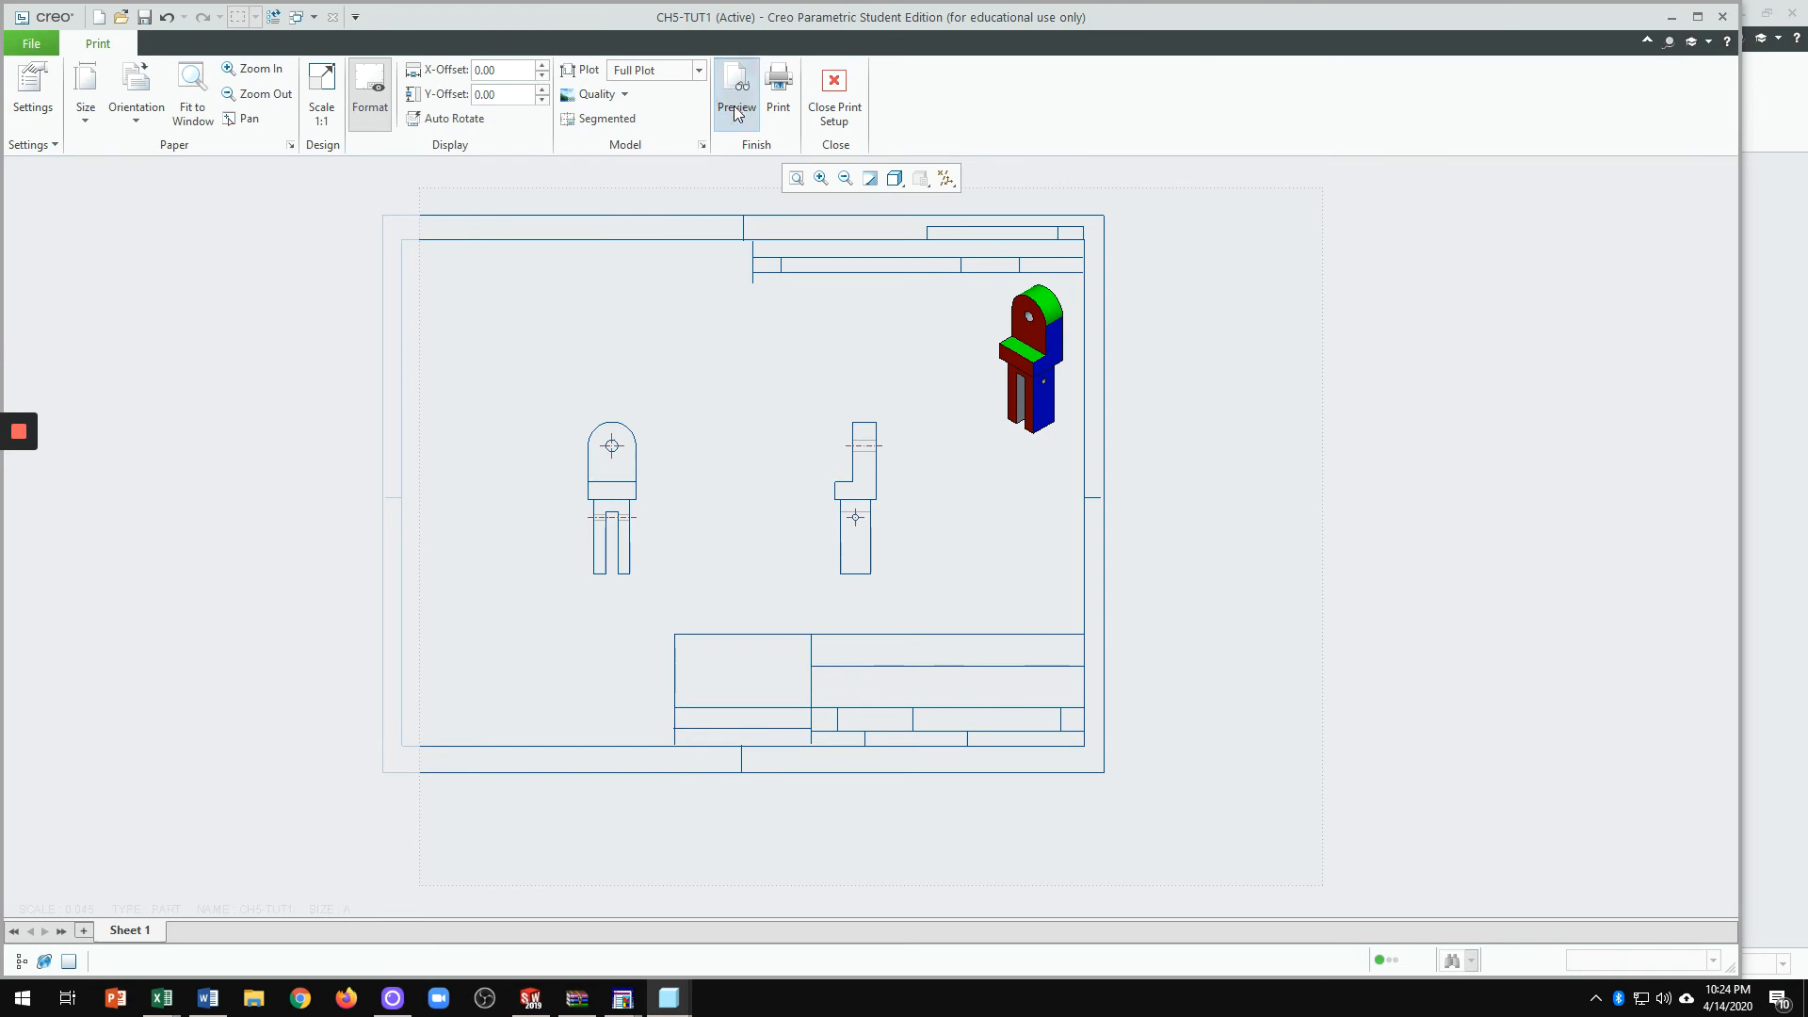
scroll(779, 440, "up", 1)
scroll(767, 585, "up", 1)
scroll(685, 591, "up", 1)
scroll(711, 556, "down", 1)
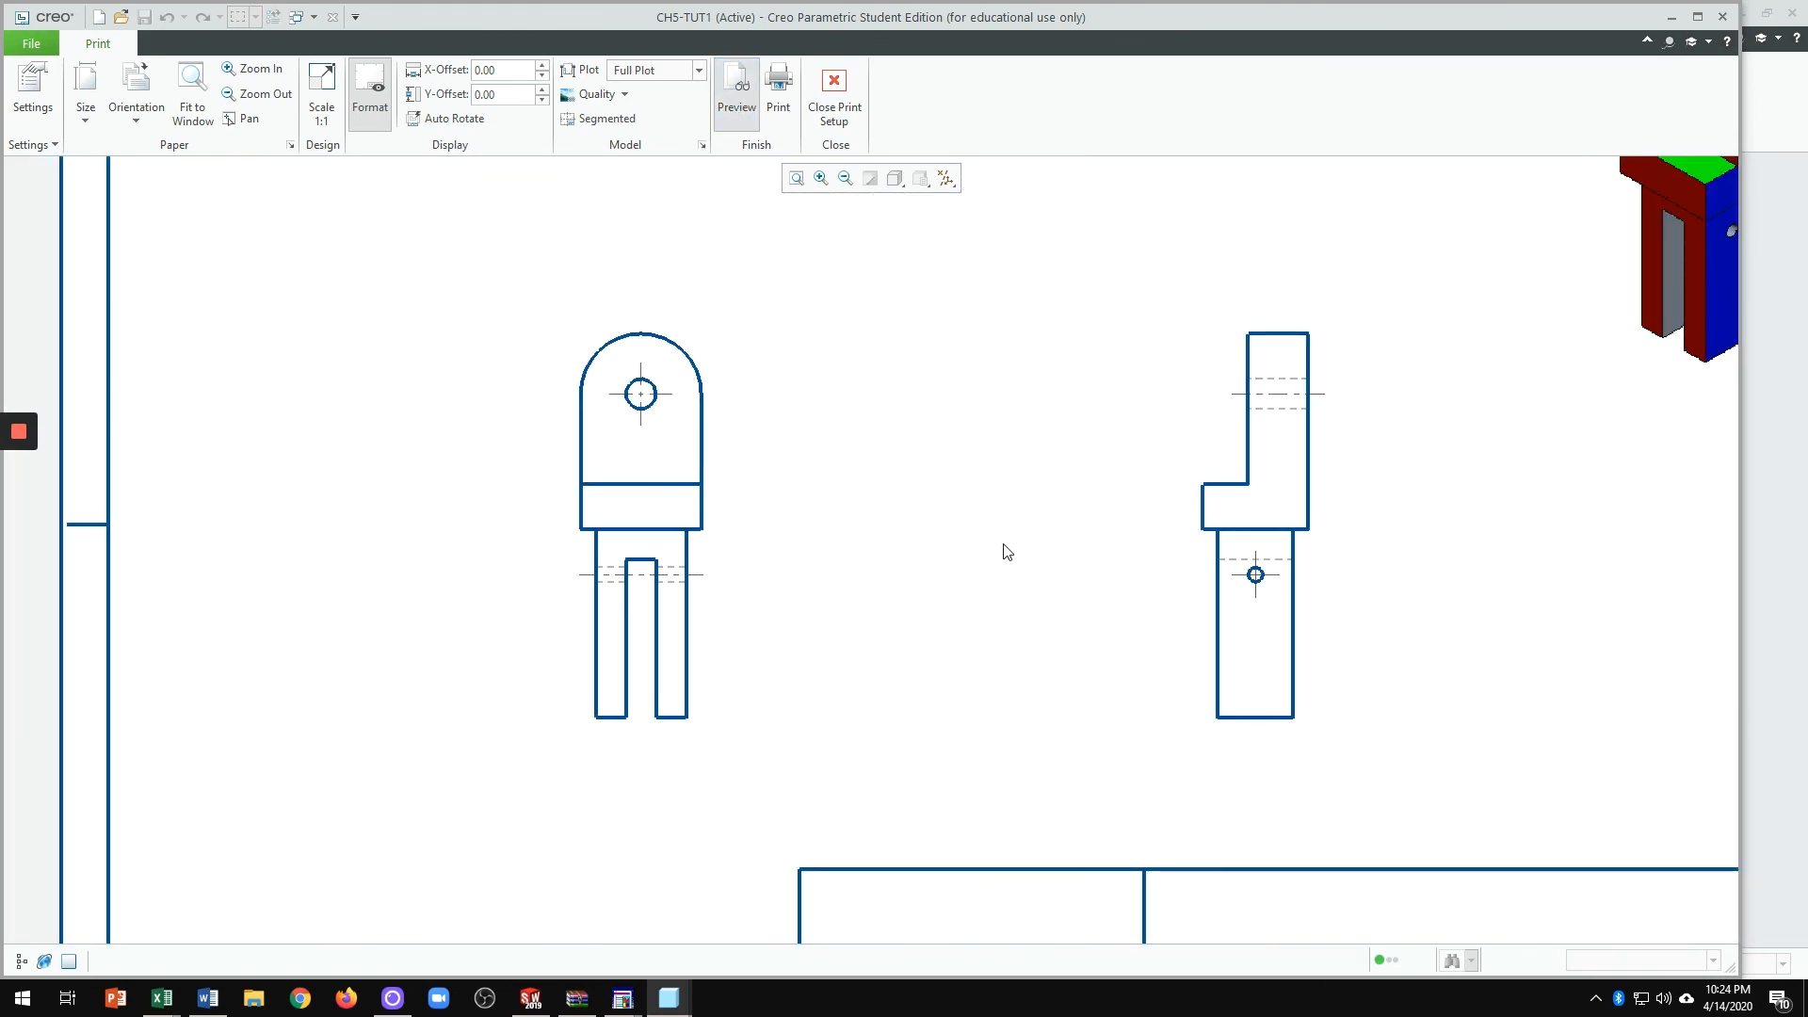
scroll(864, 432, "down", 2)
scroll(881, 495, "up", 2)
scroll(689, 479, "up", 2)
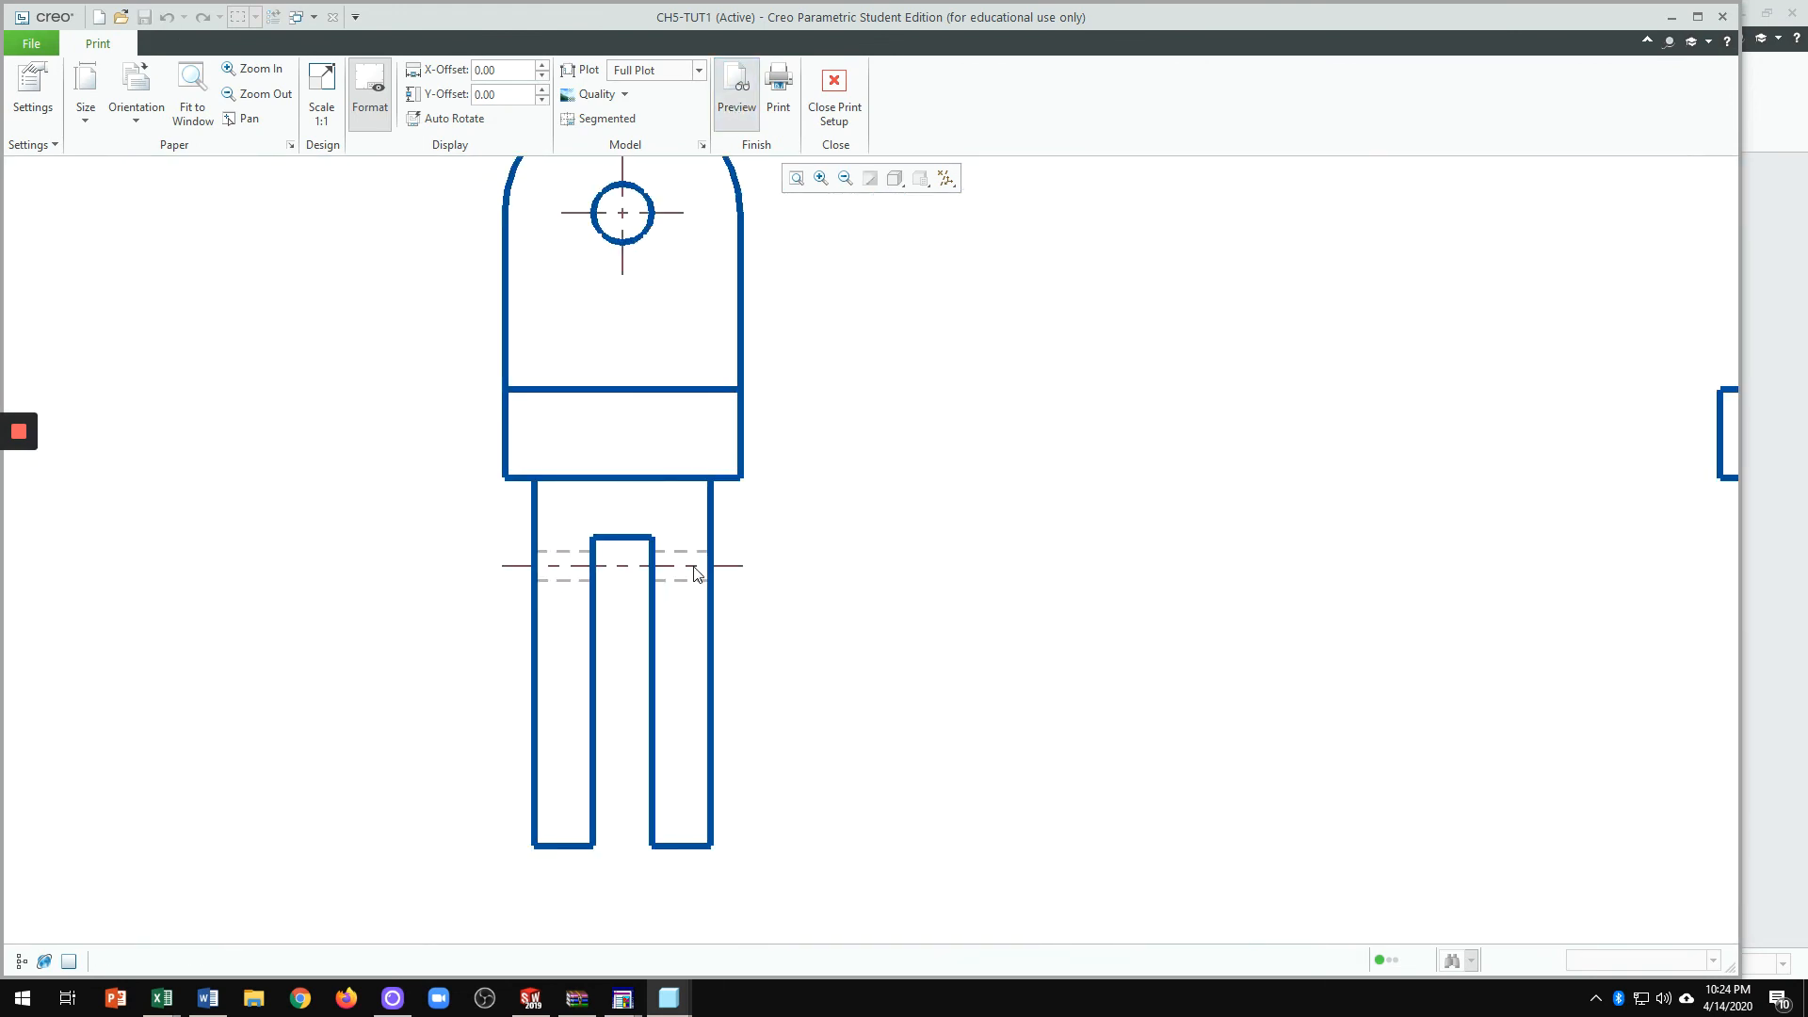
scroll(692, 468, "down", 1)
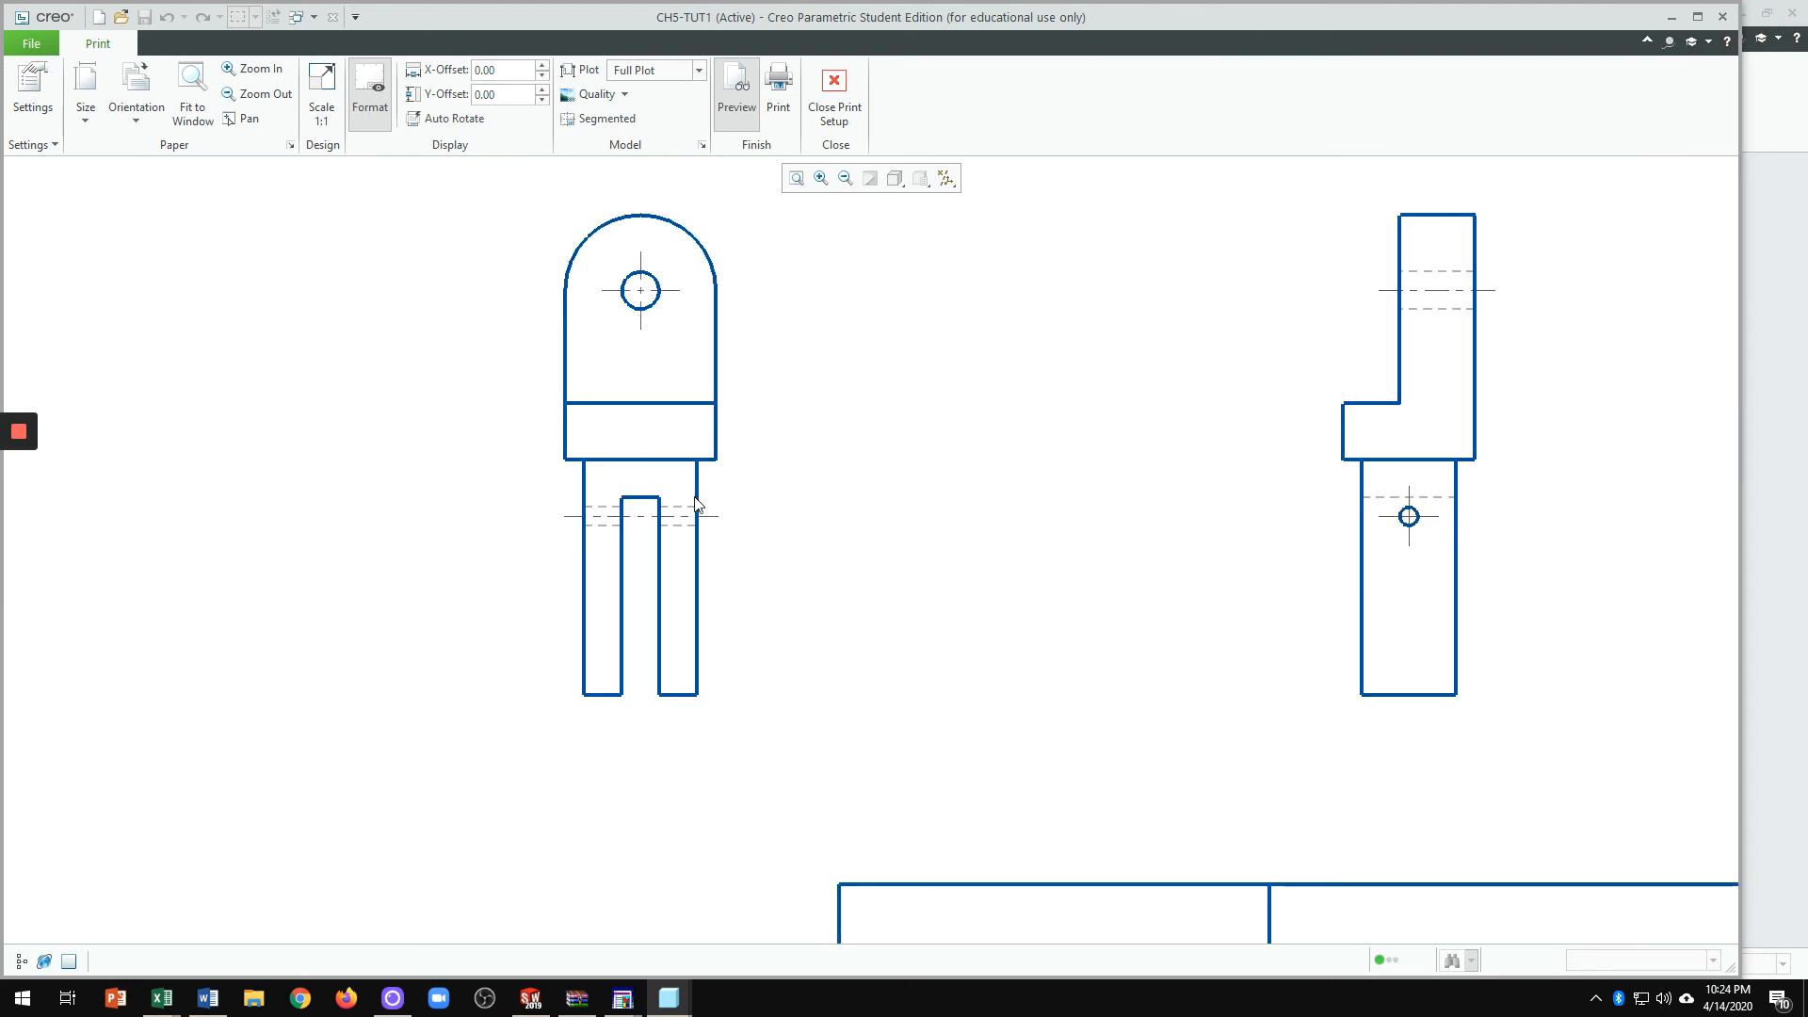
scroll(573, 324, "up", 1)
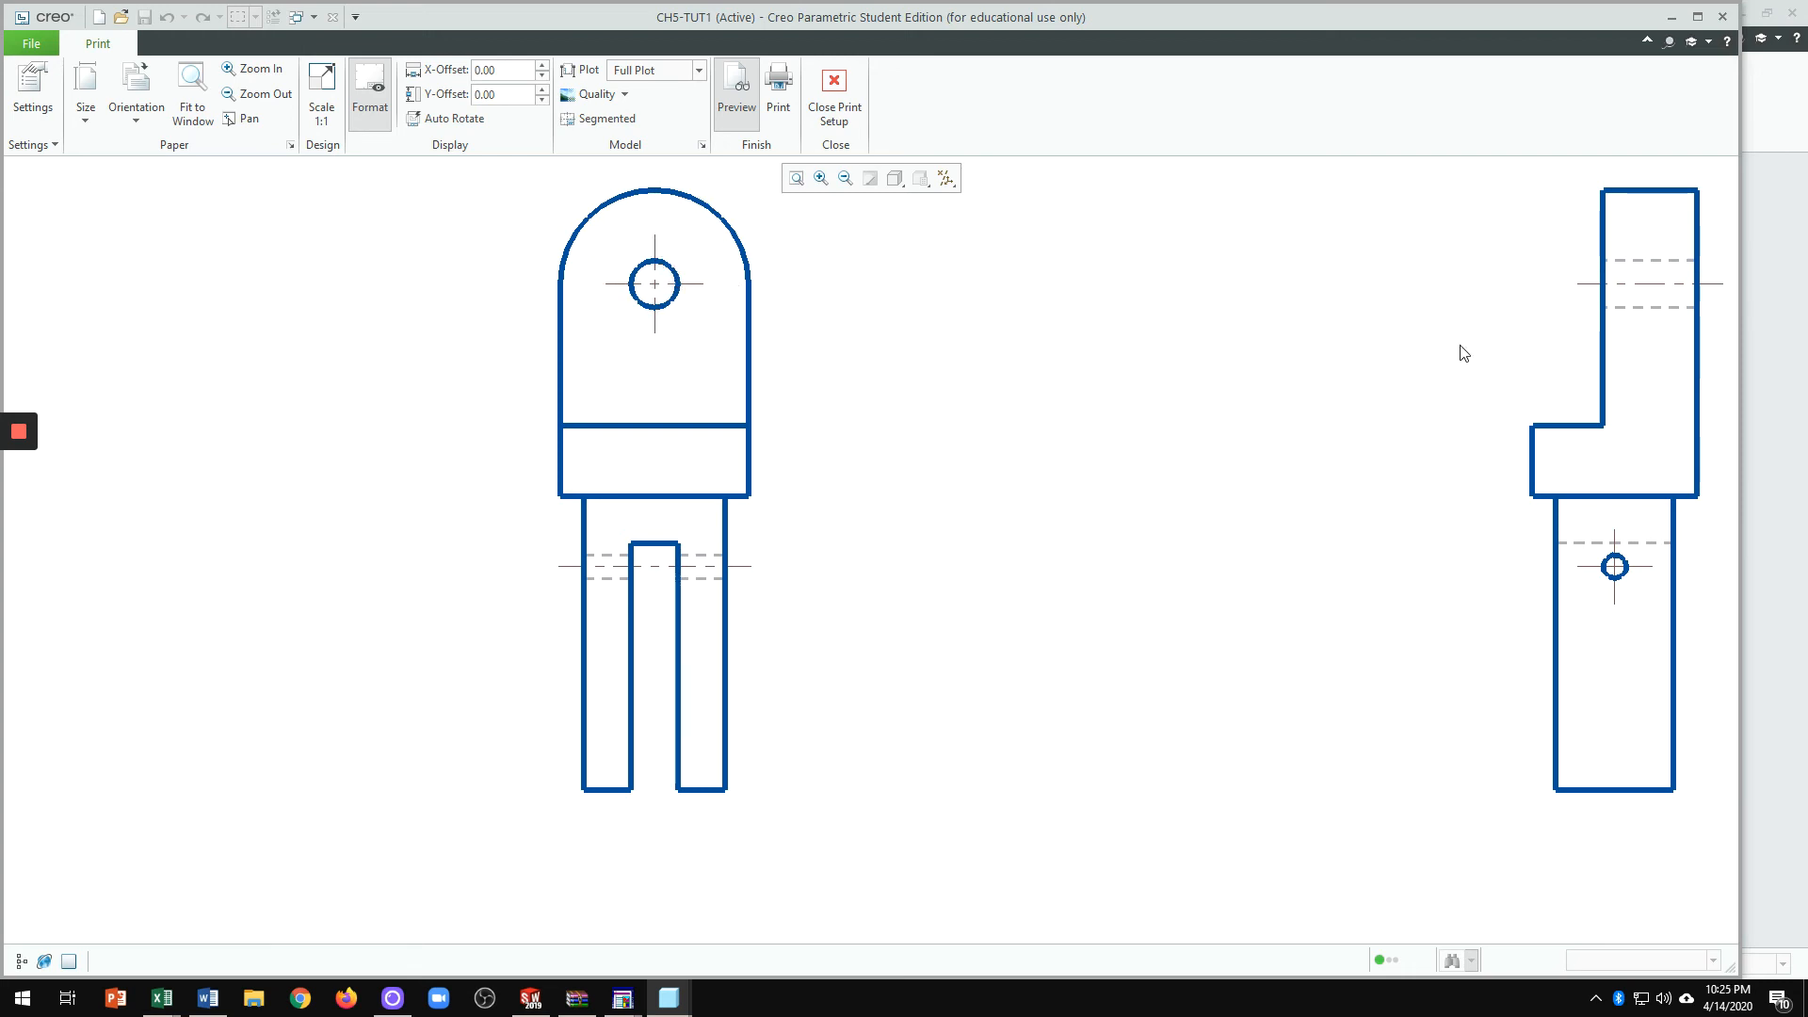
scroll(1251, 396, "down", 1)
scroll(1234, 419, "down", 4)
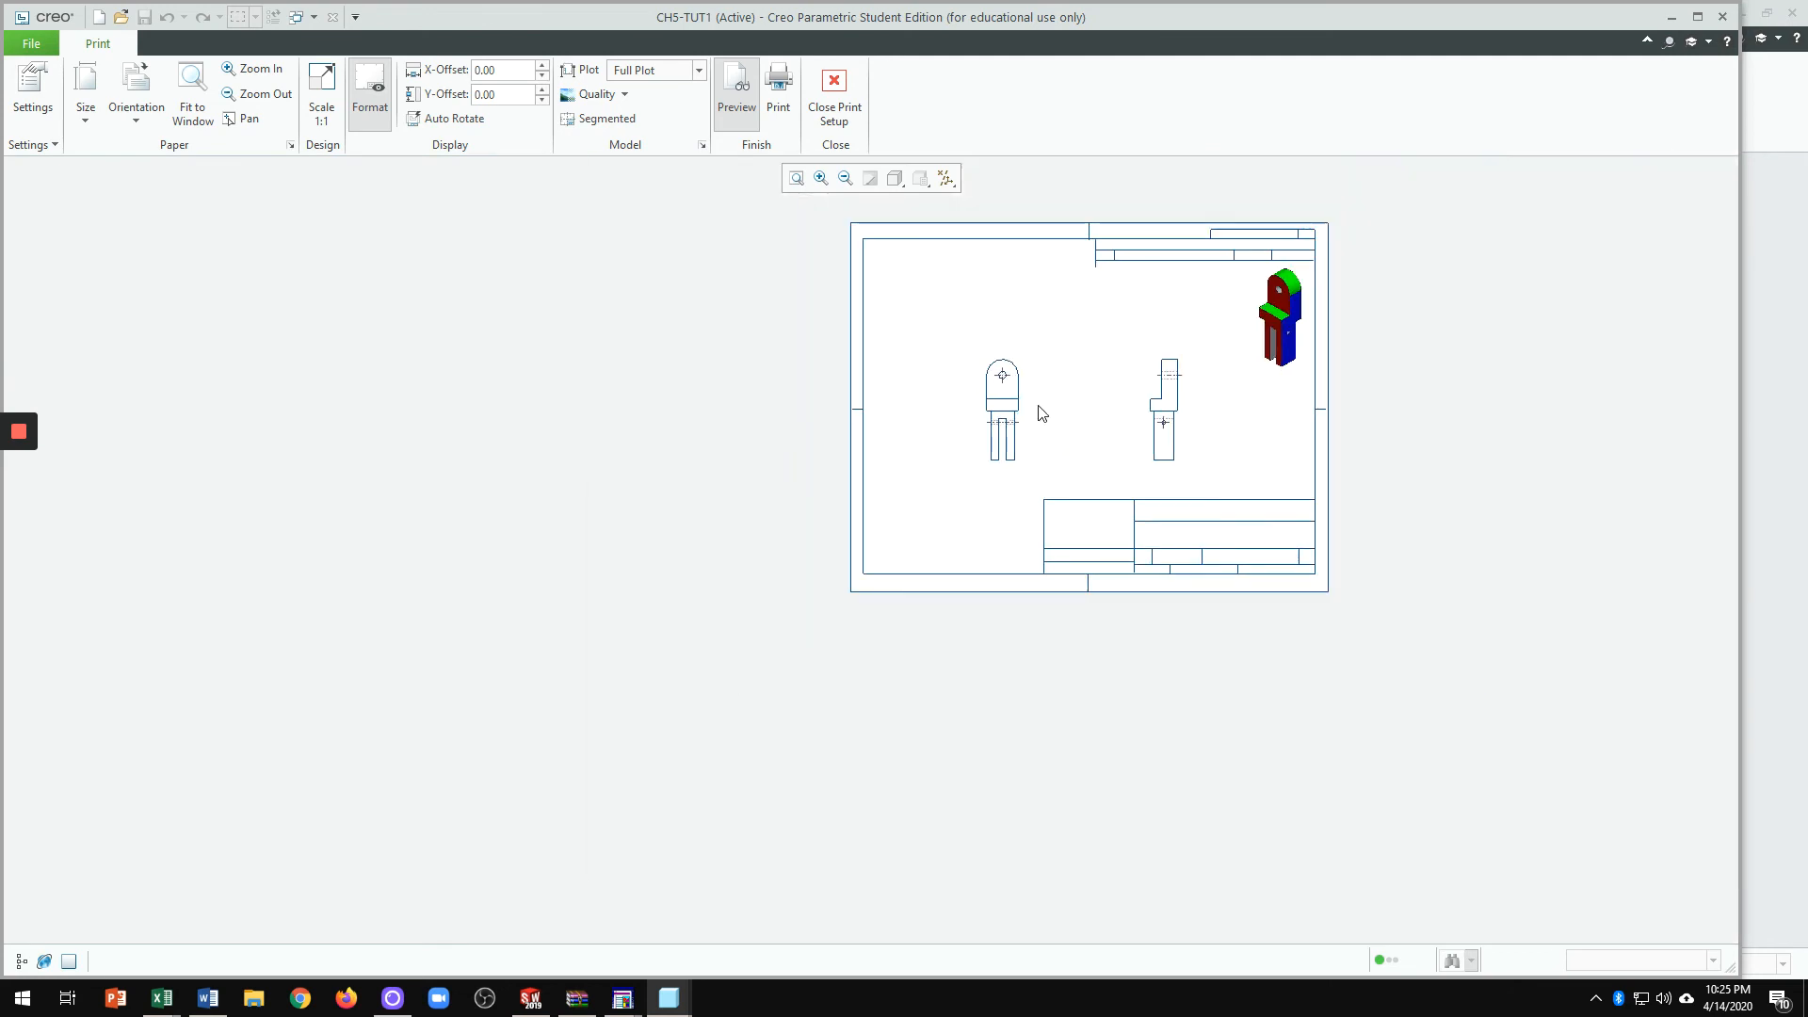
scroll(1206, 455, "up", 2)
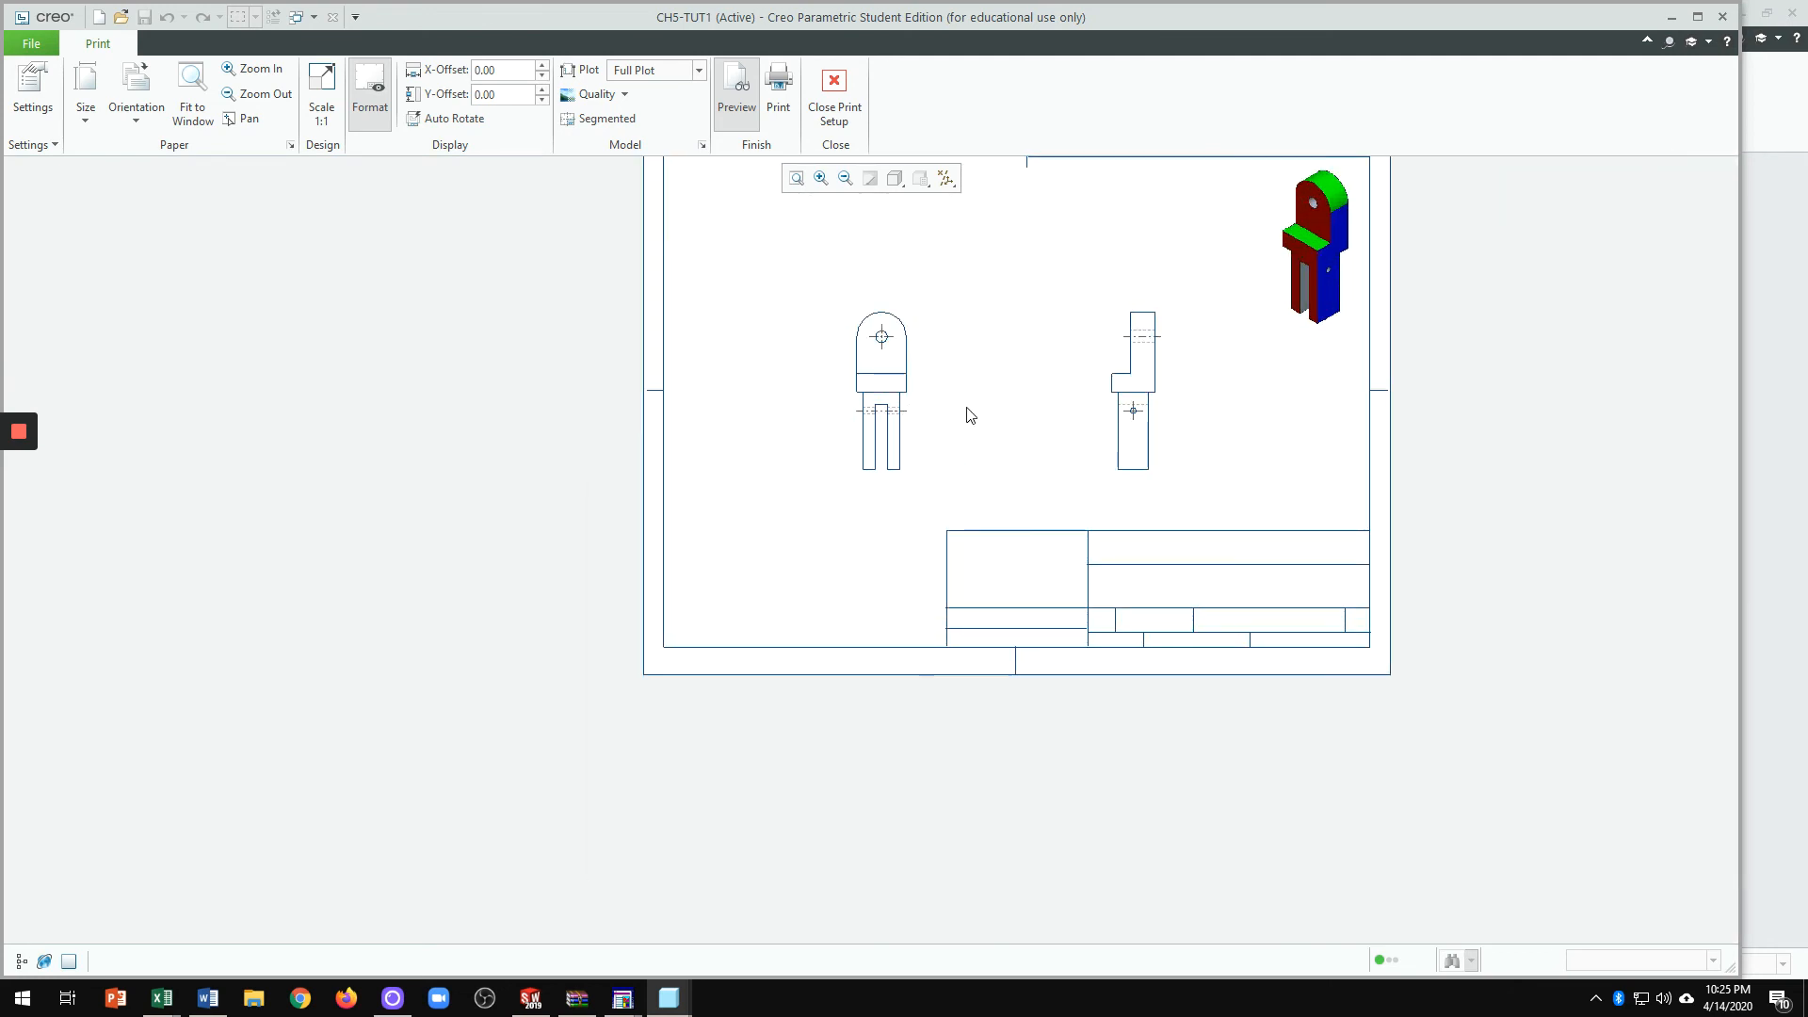
scroll(962, 408, "up", 1)
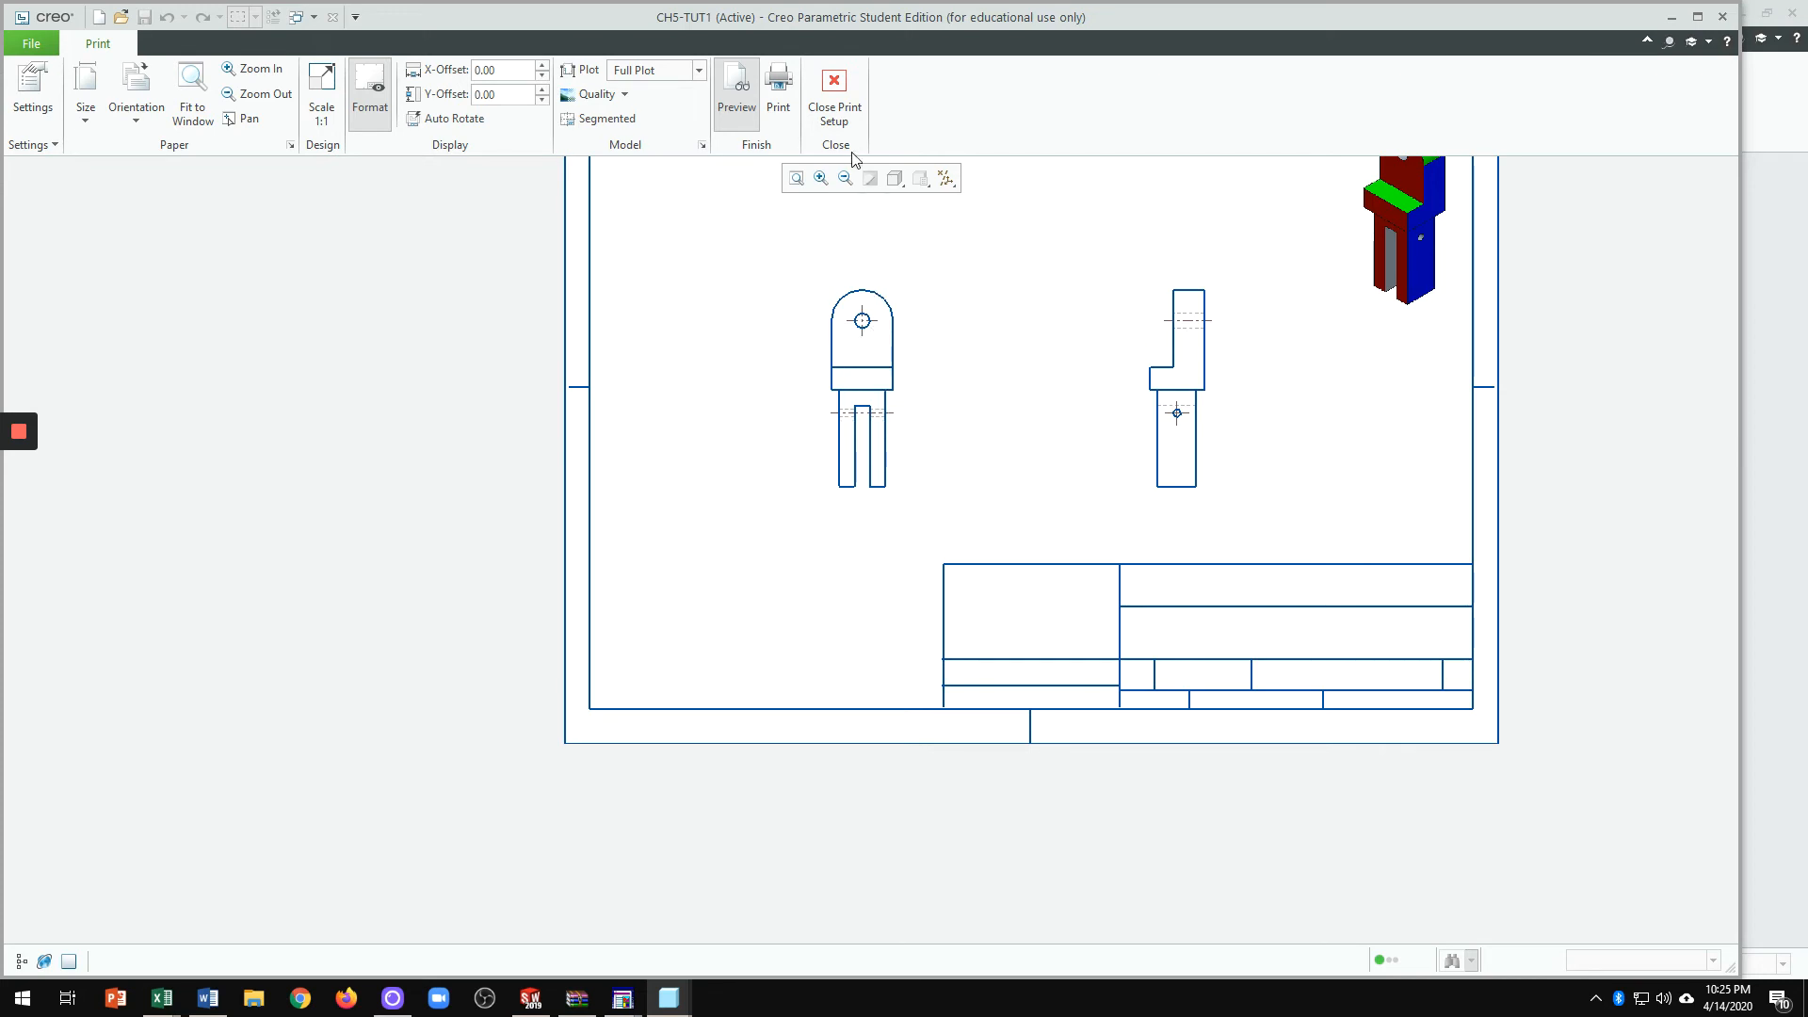
Step: Close the print preview and return to the drawing sheet
left_click(836, 87)
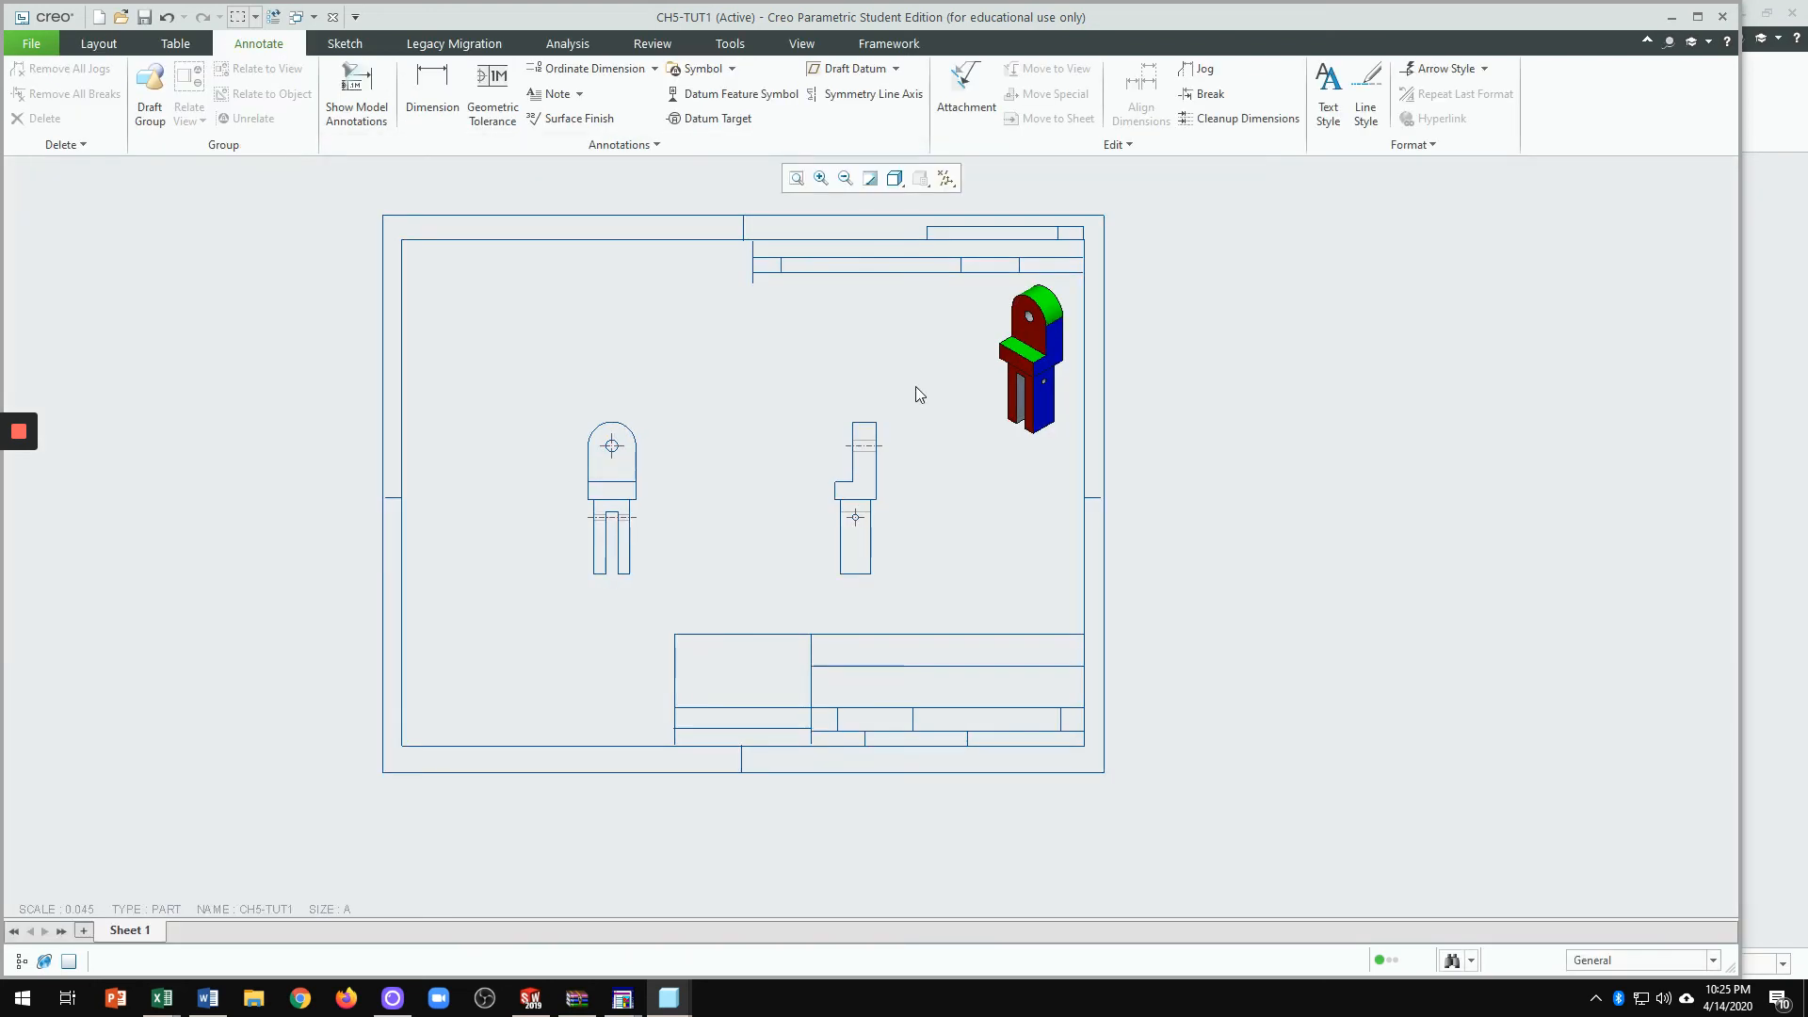
scroll(680, 504, "up", 1)
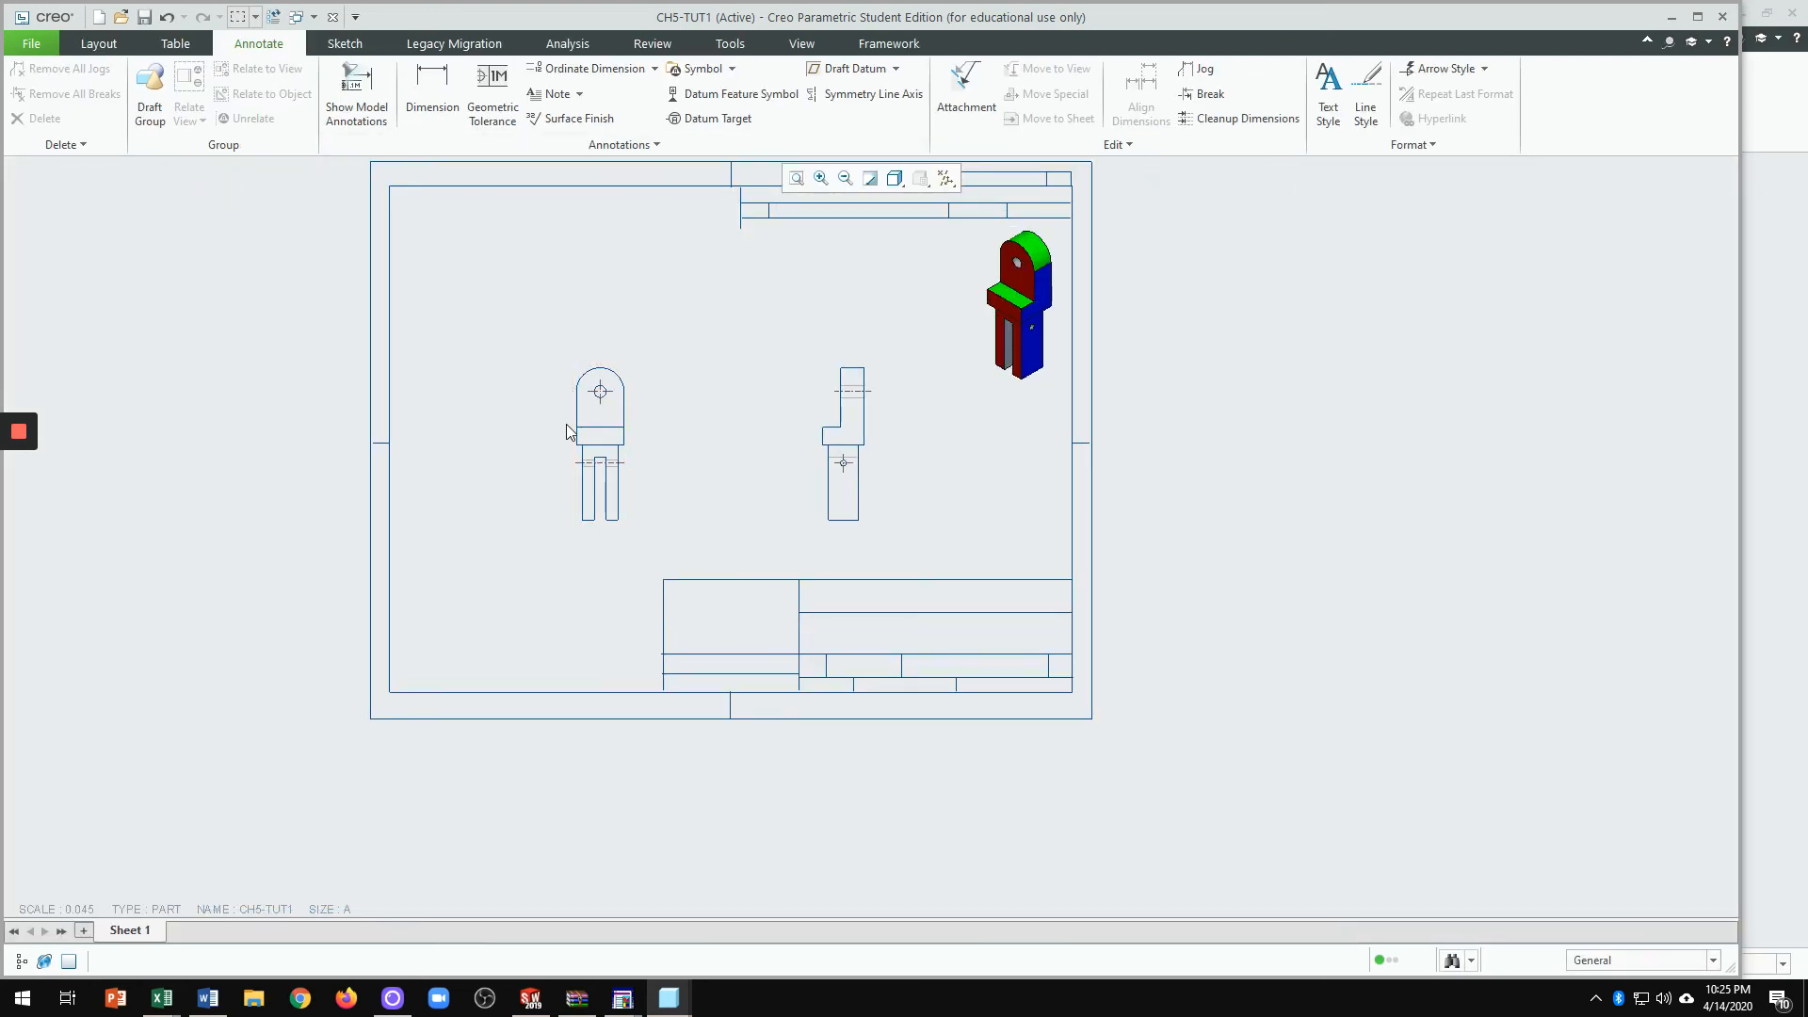
scroll(566, 432, "up", 6)
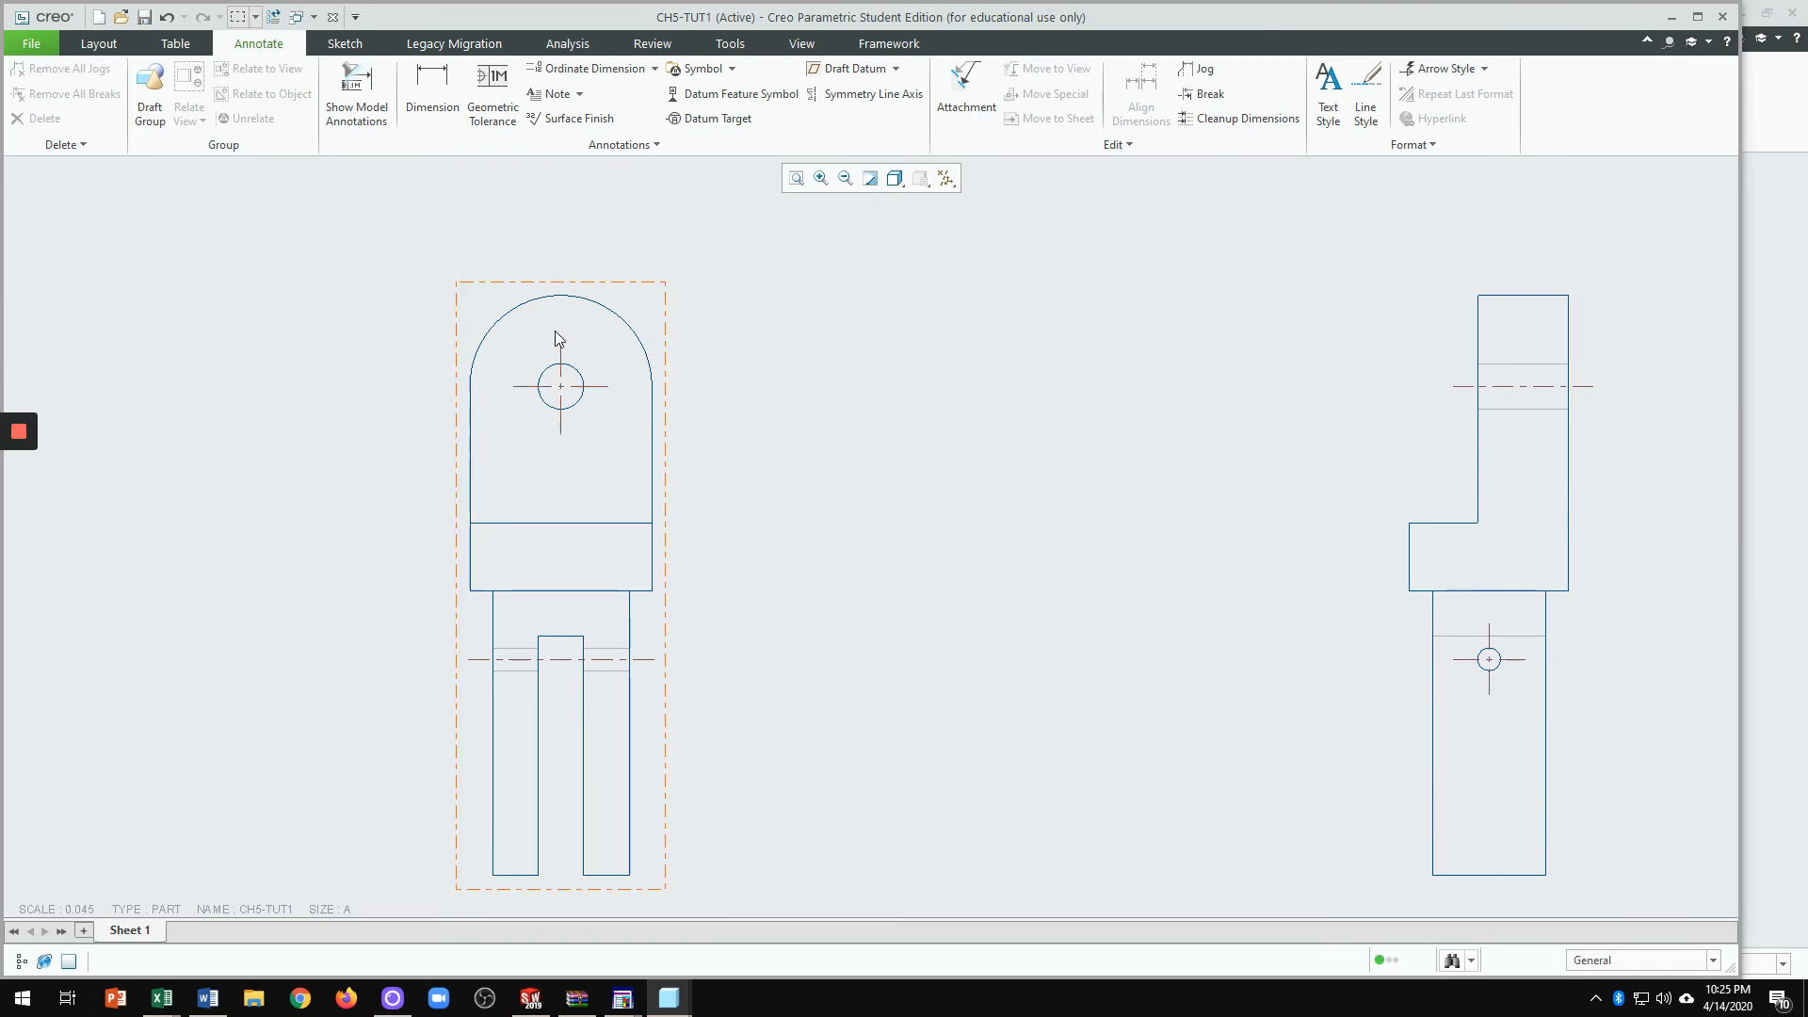
Step: Drag the end of the hole's centre line in the front view to extend it past the rounded top
left_click(563, 392)
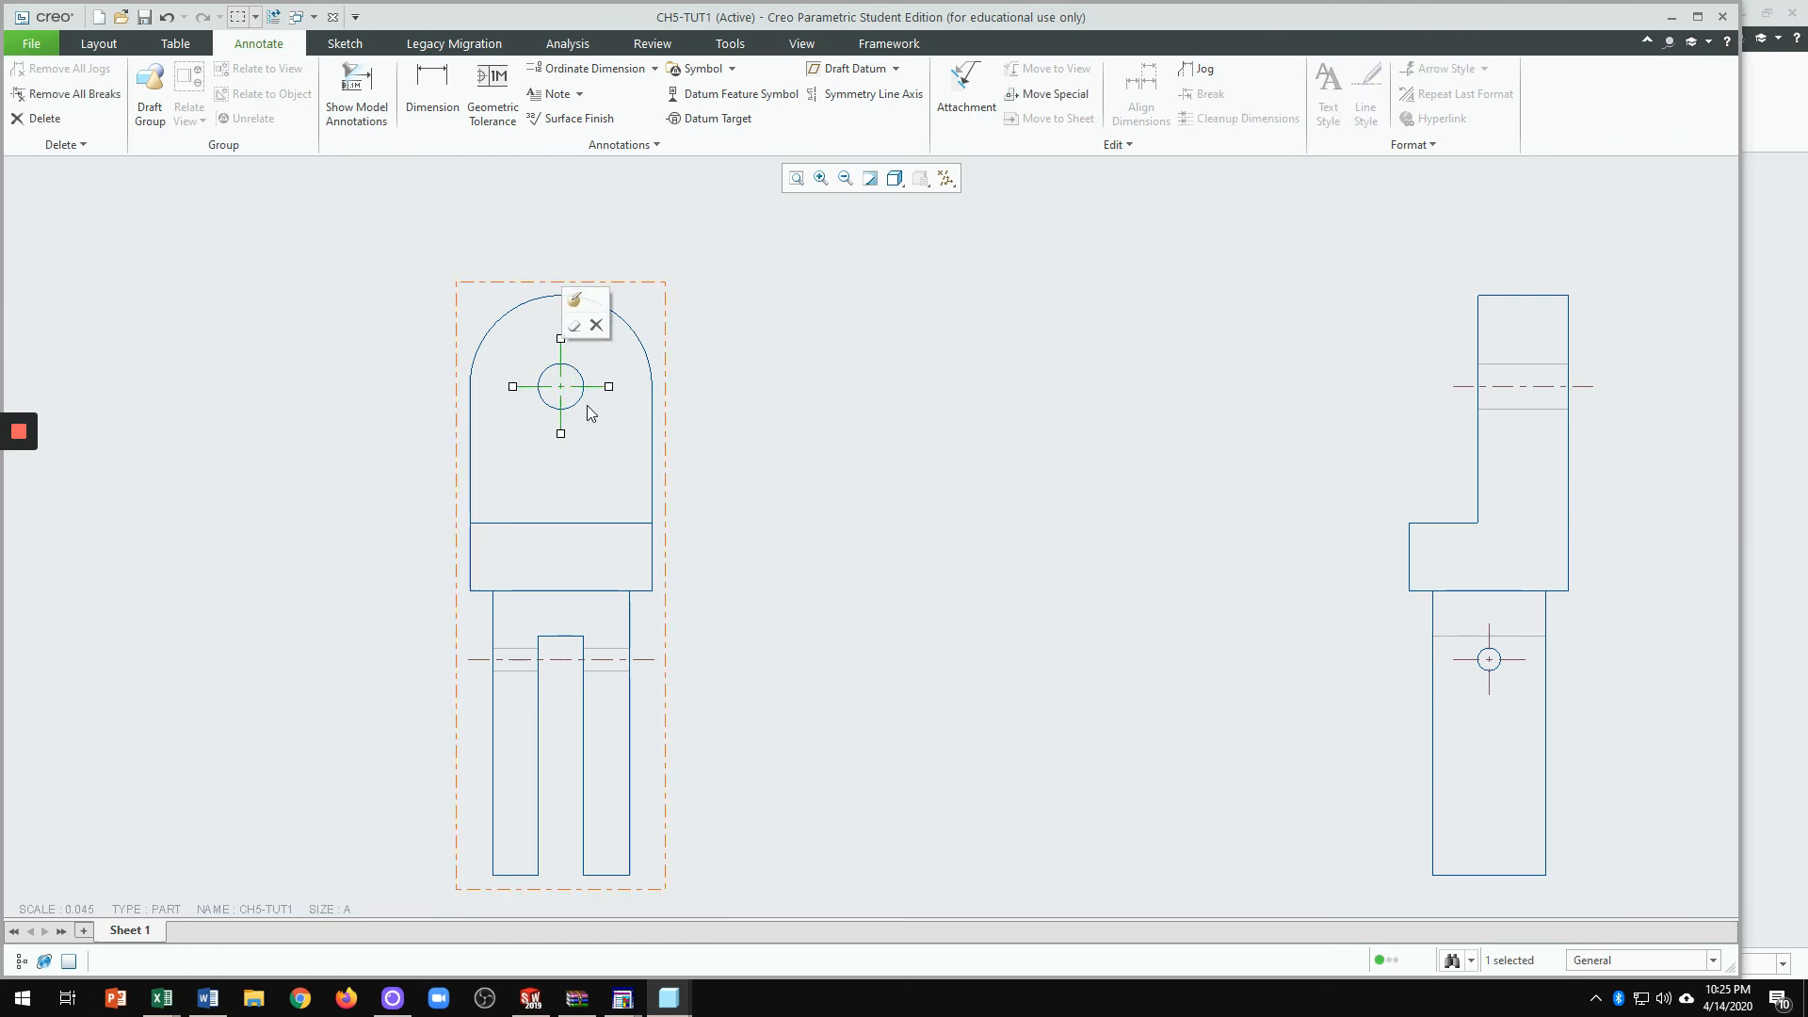
left_click_drag(580, 404, 621, 419)
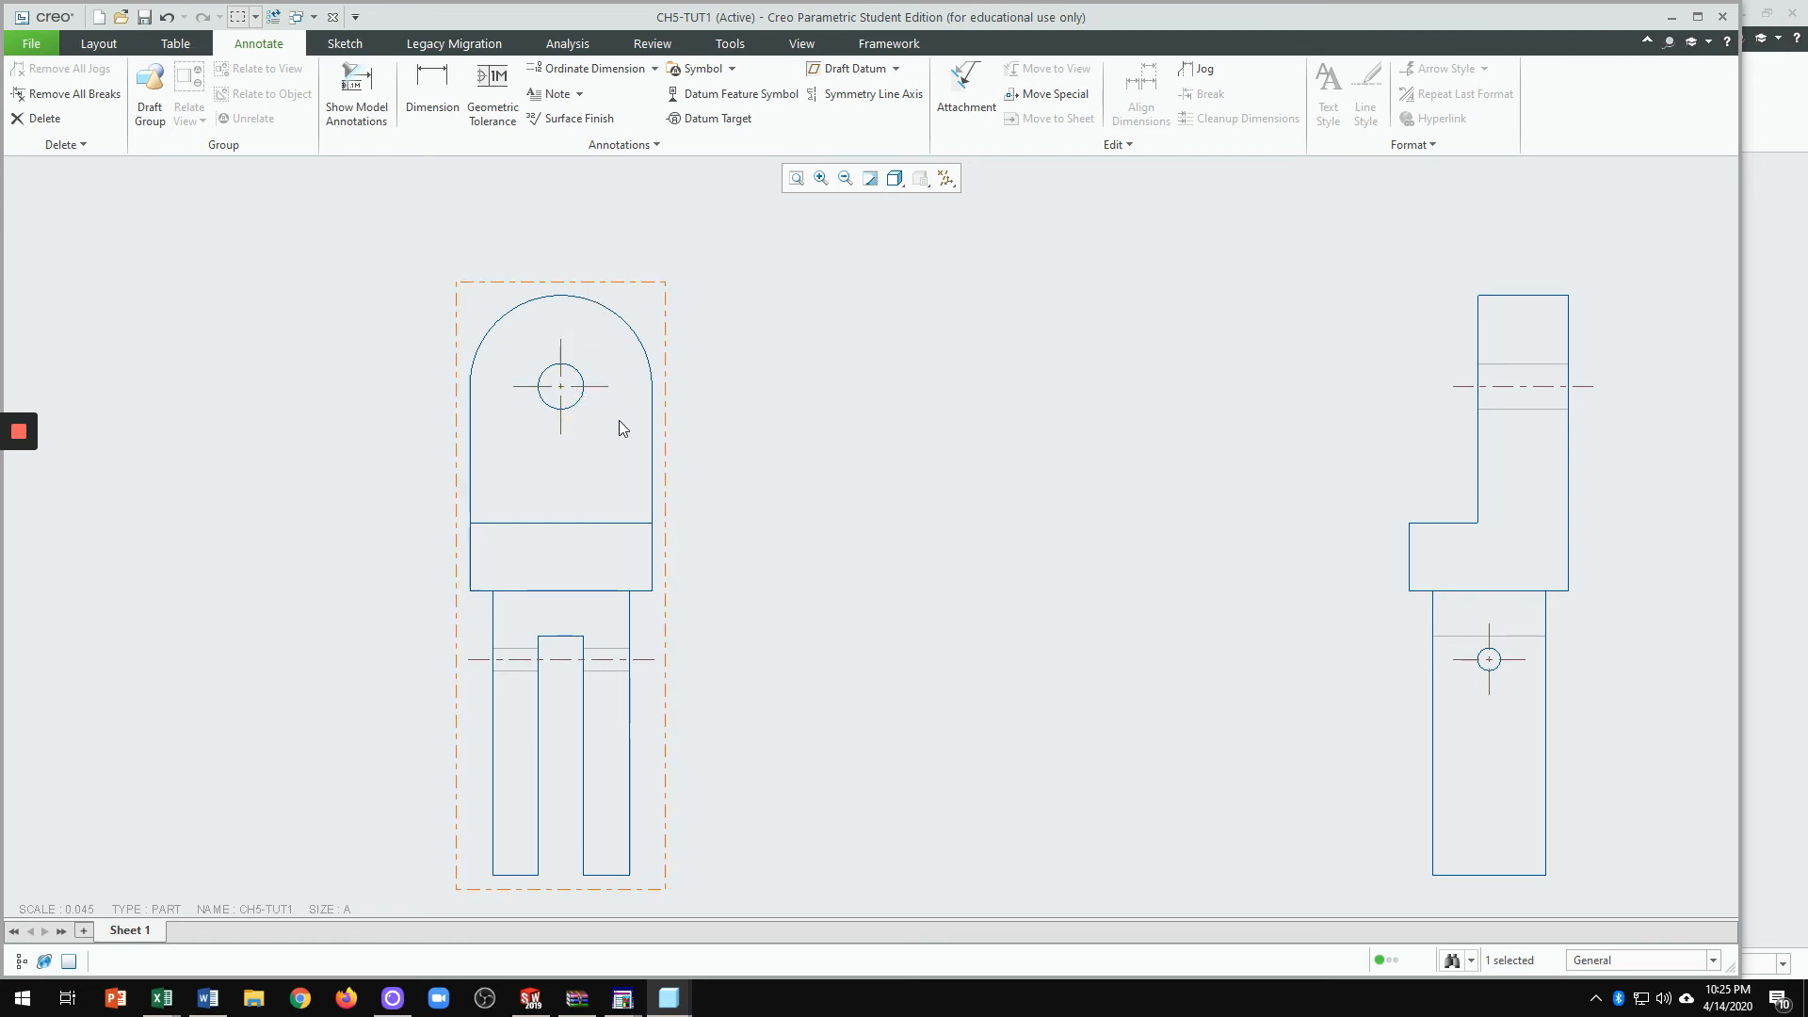
left_click(564, 394)
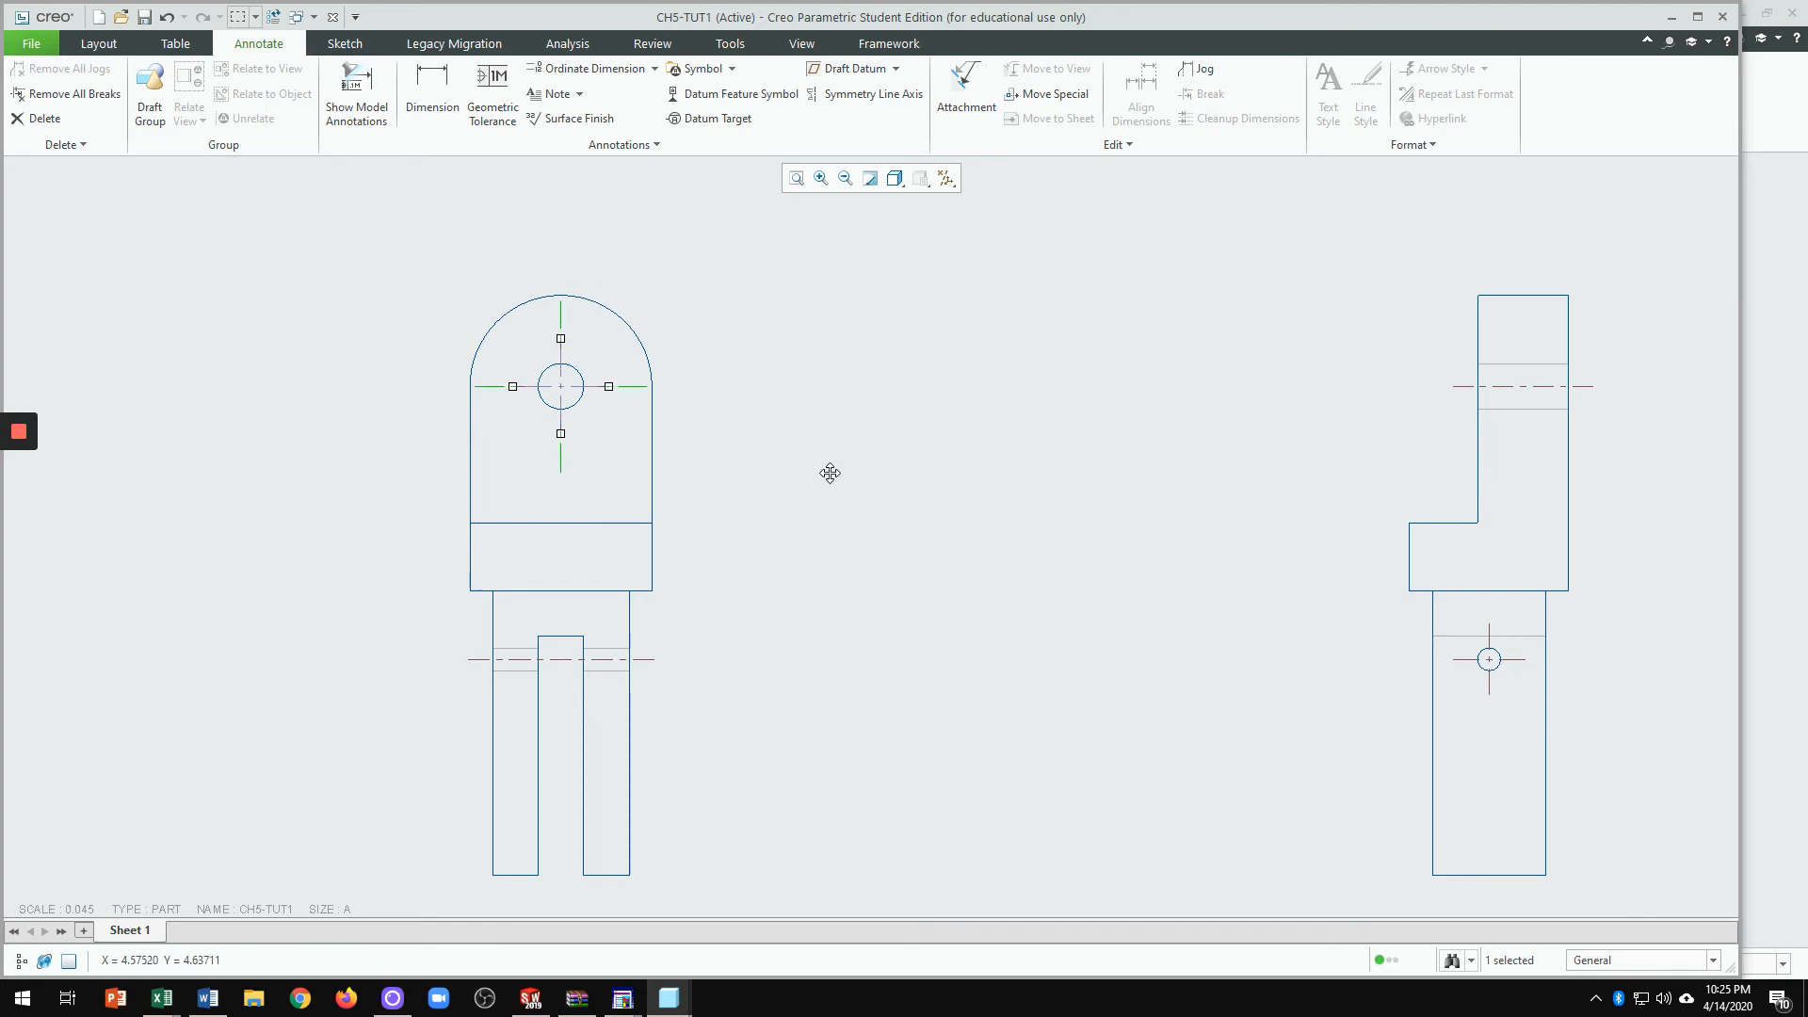
left_click(897, 488)
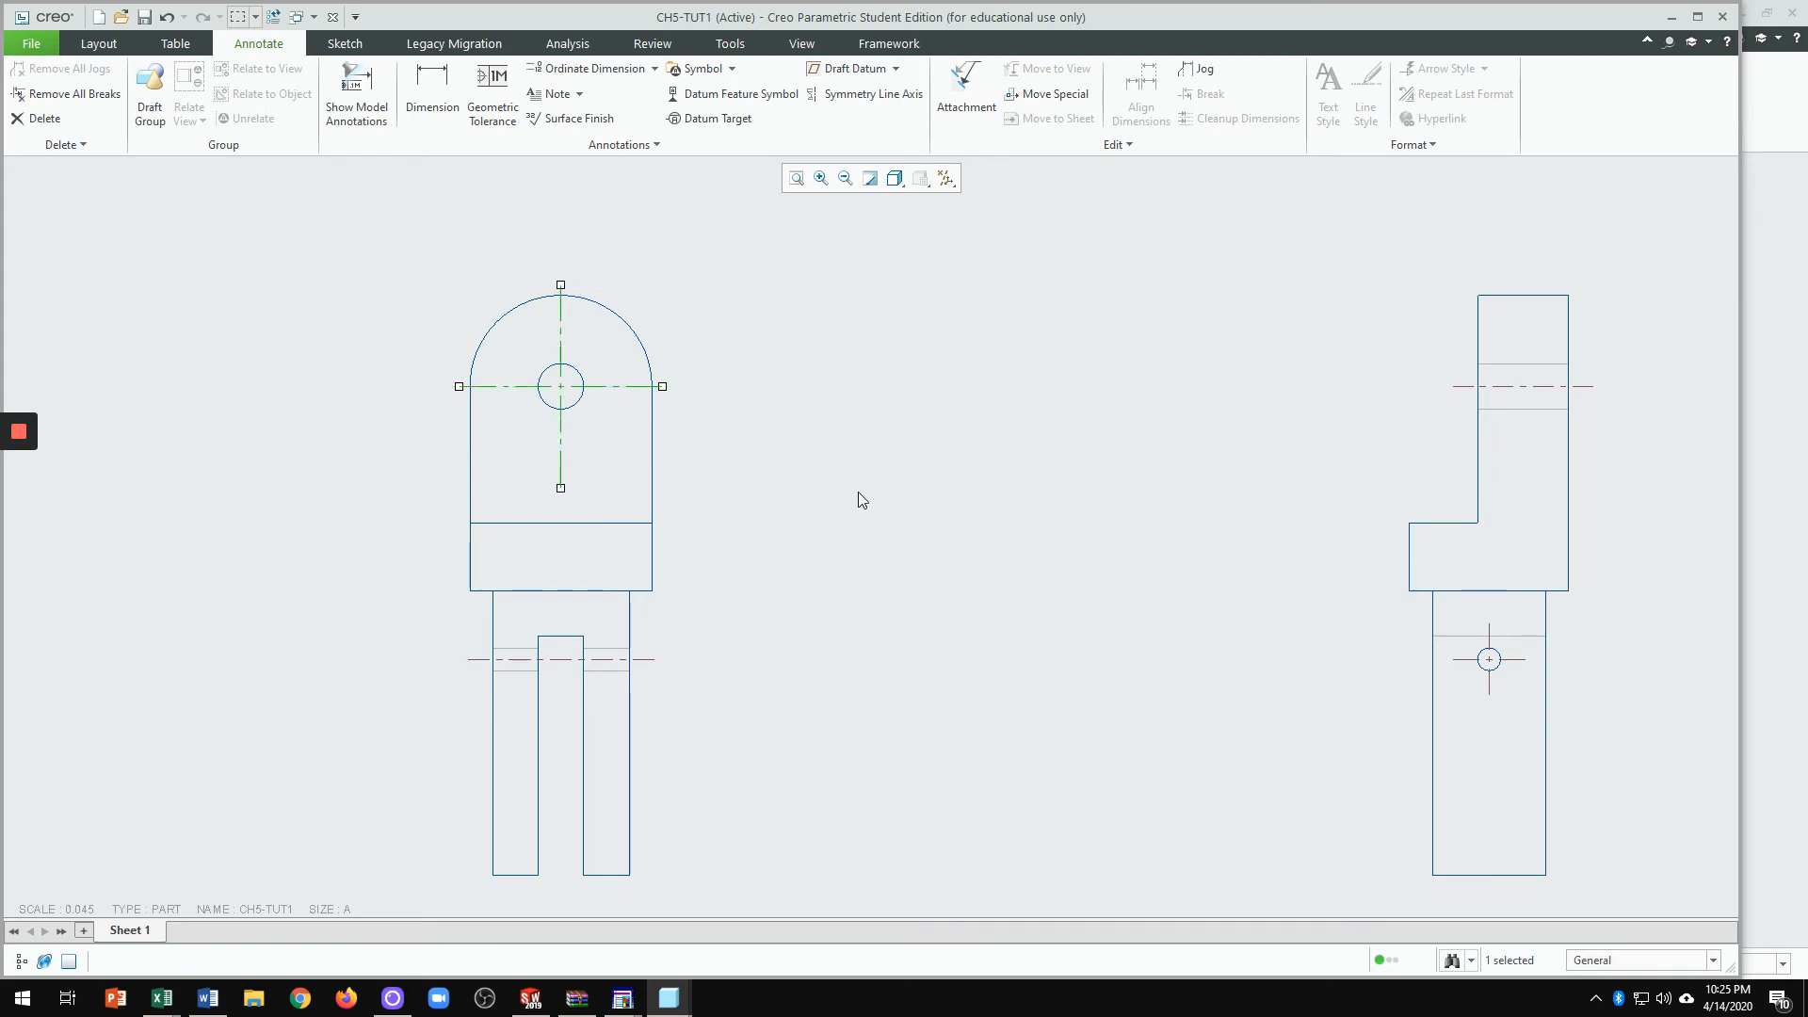
scroll(579, 389, "up", 2)
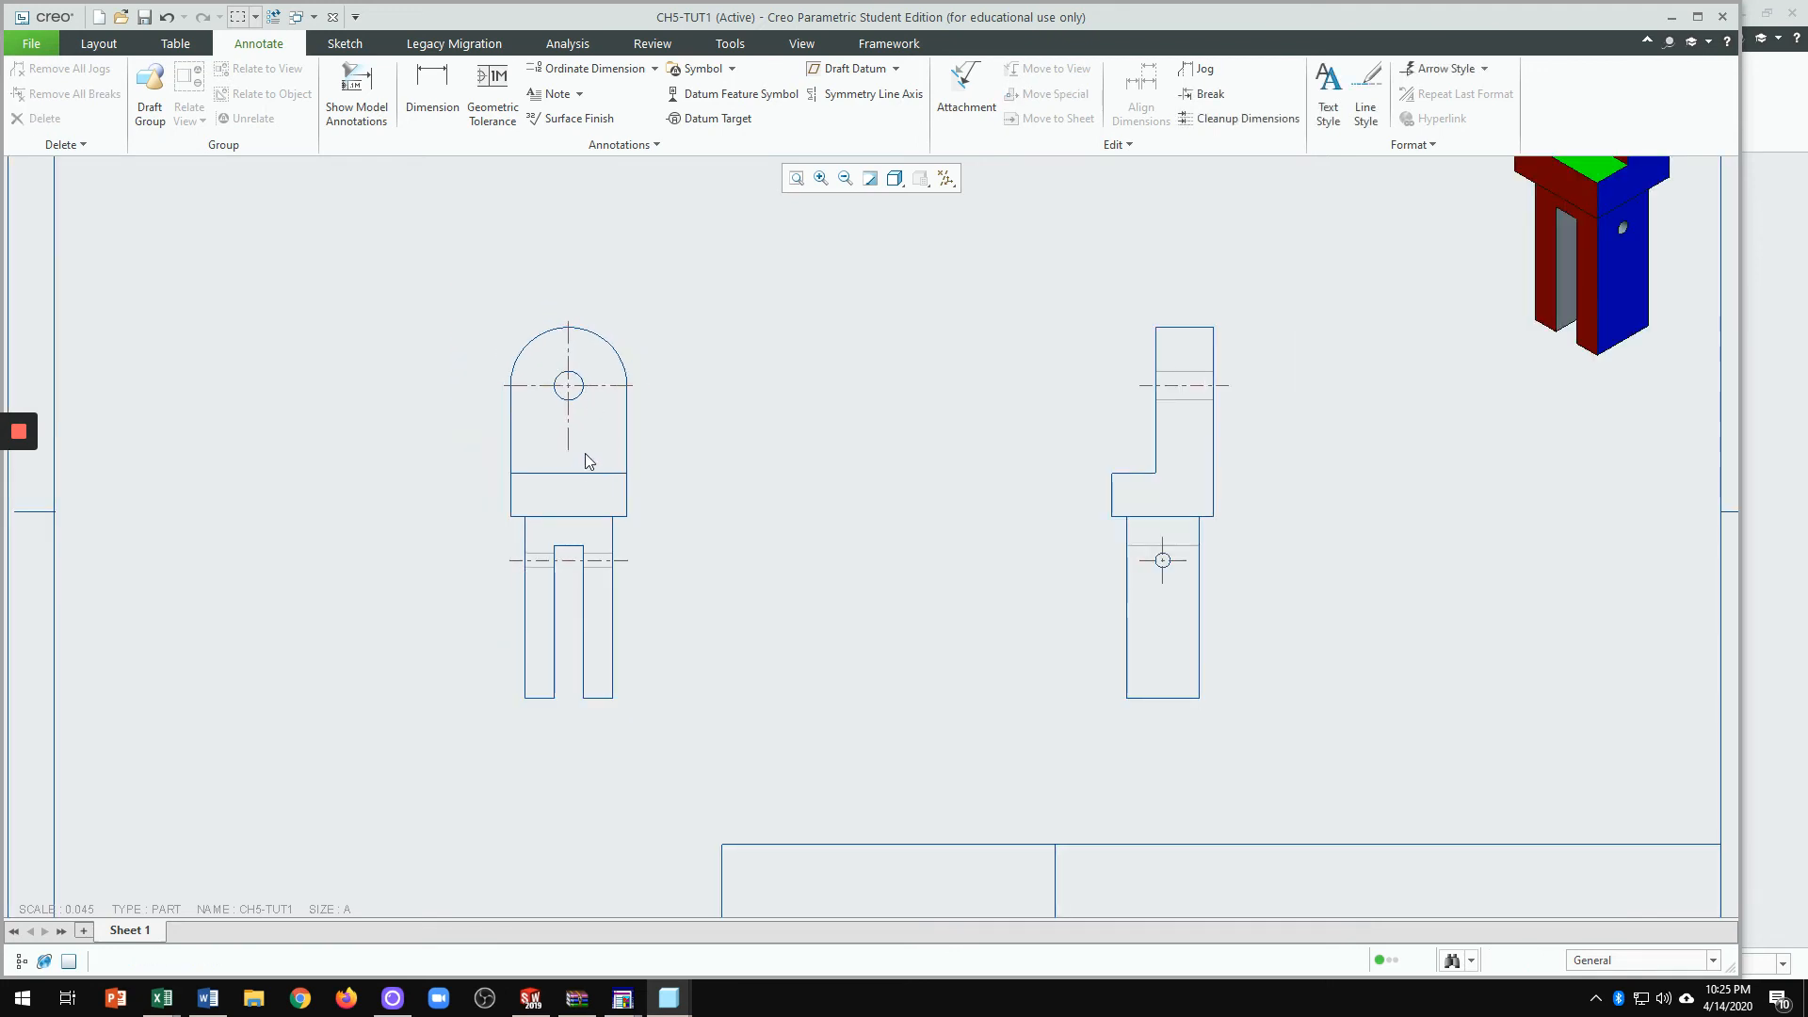
scroll(582, 458, "down", 1)
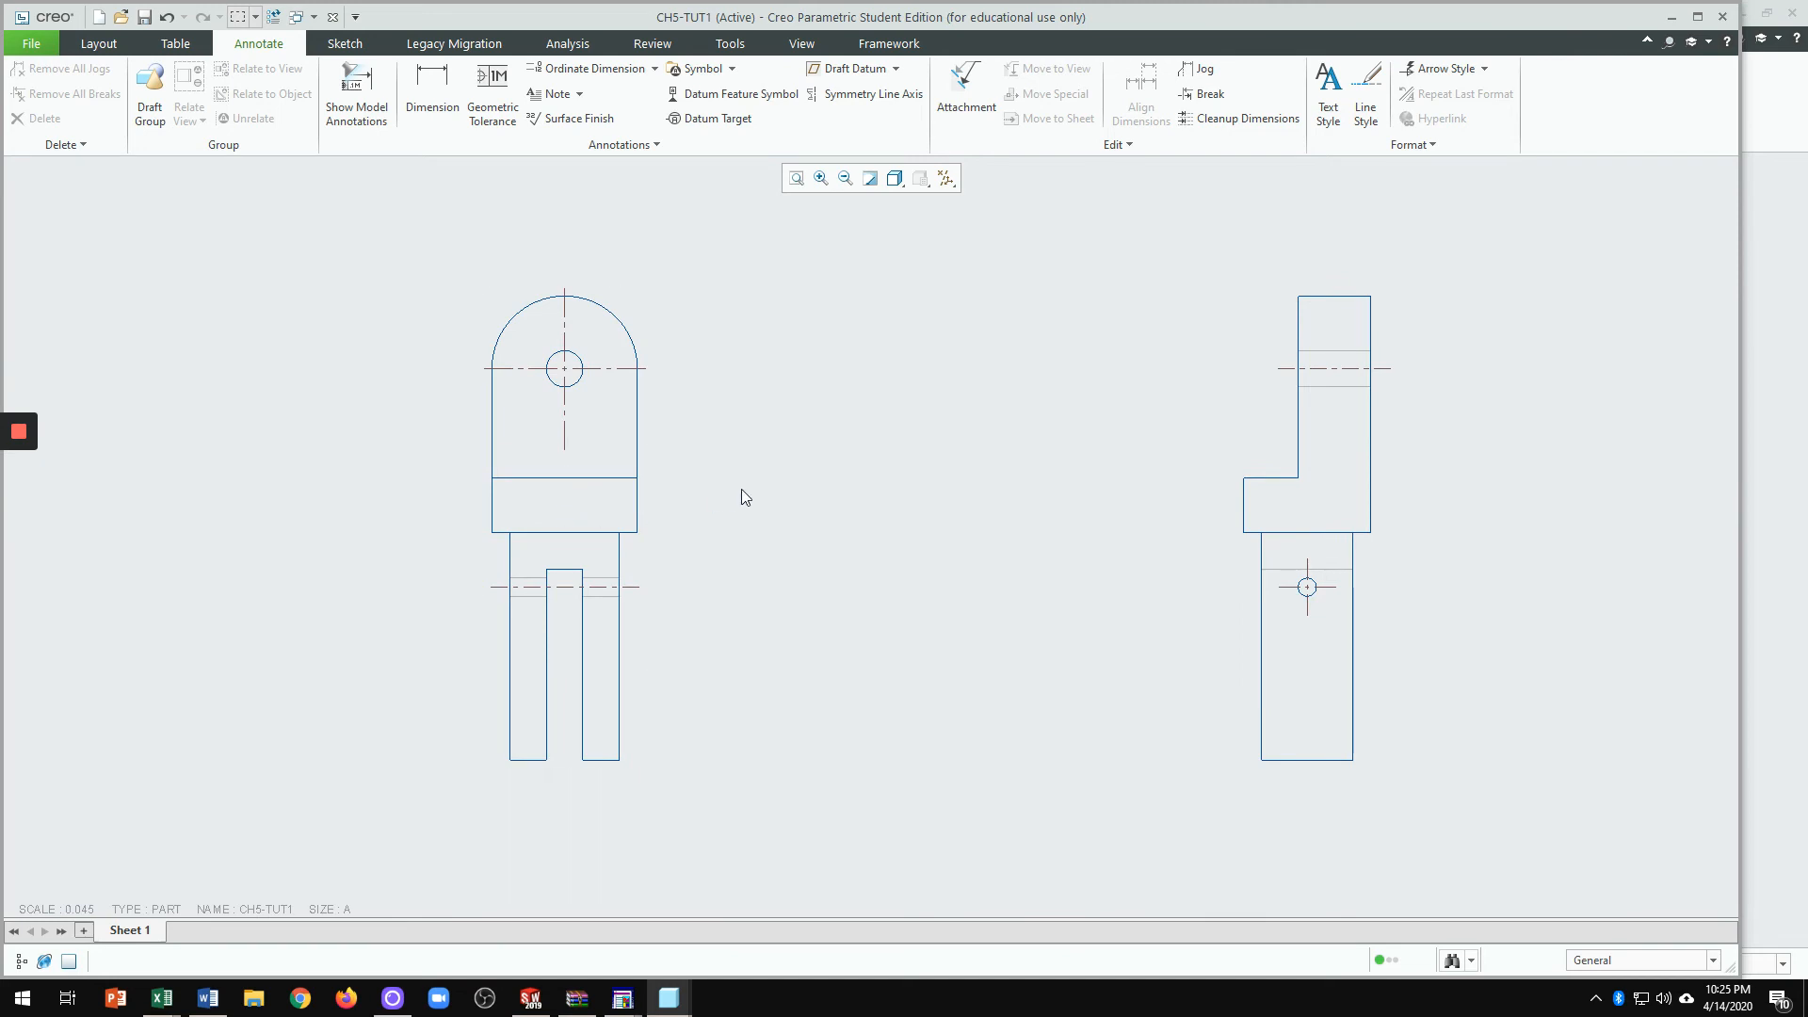
scroll(614, 361, "down", 3)
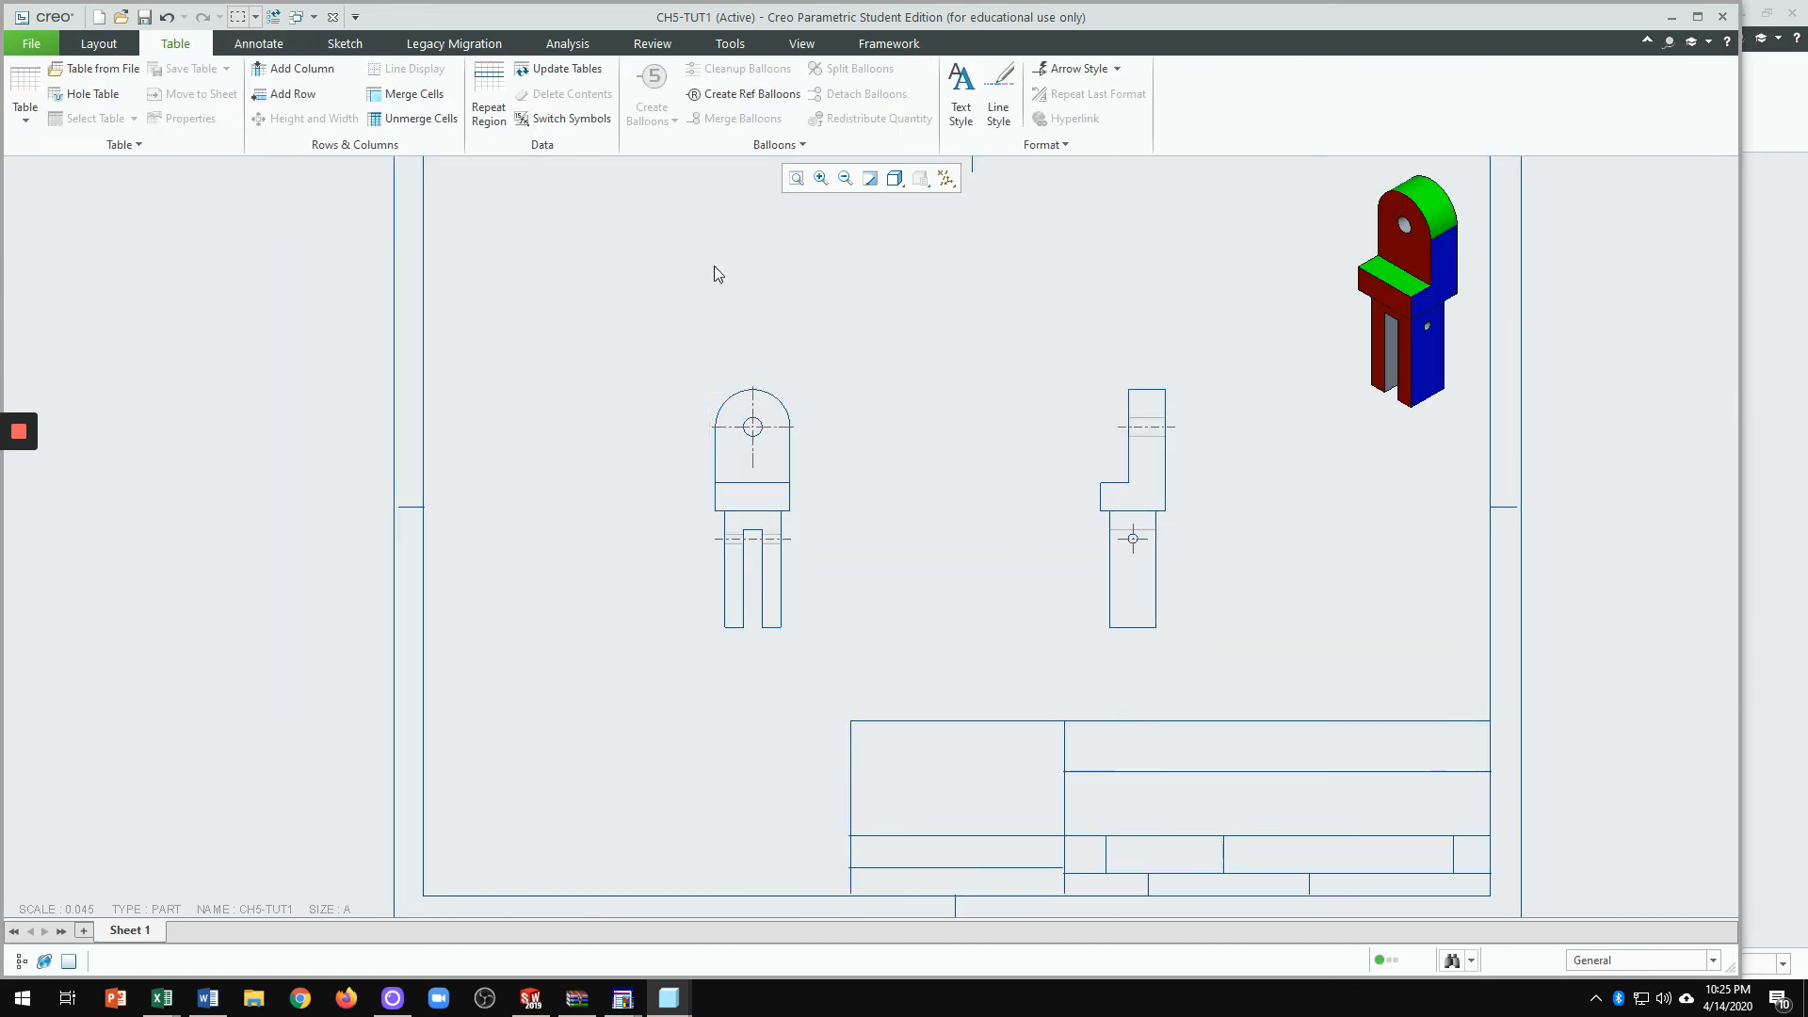
Step: From Show Model Annotations, show the rounded top feature's three dimensions d1–d3 on the front view
left_click(270, 50)
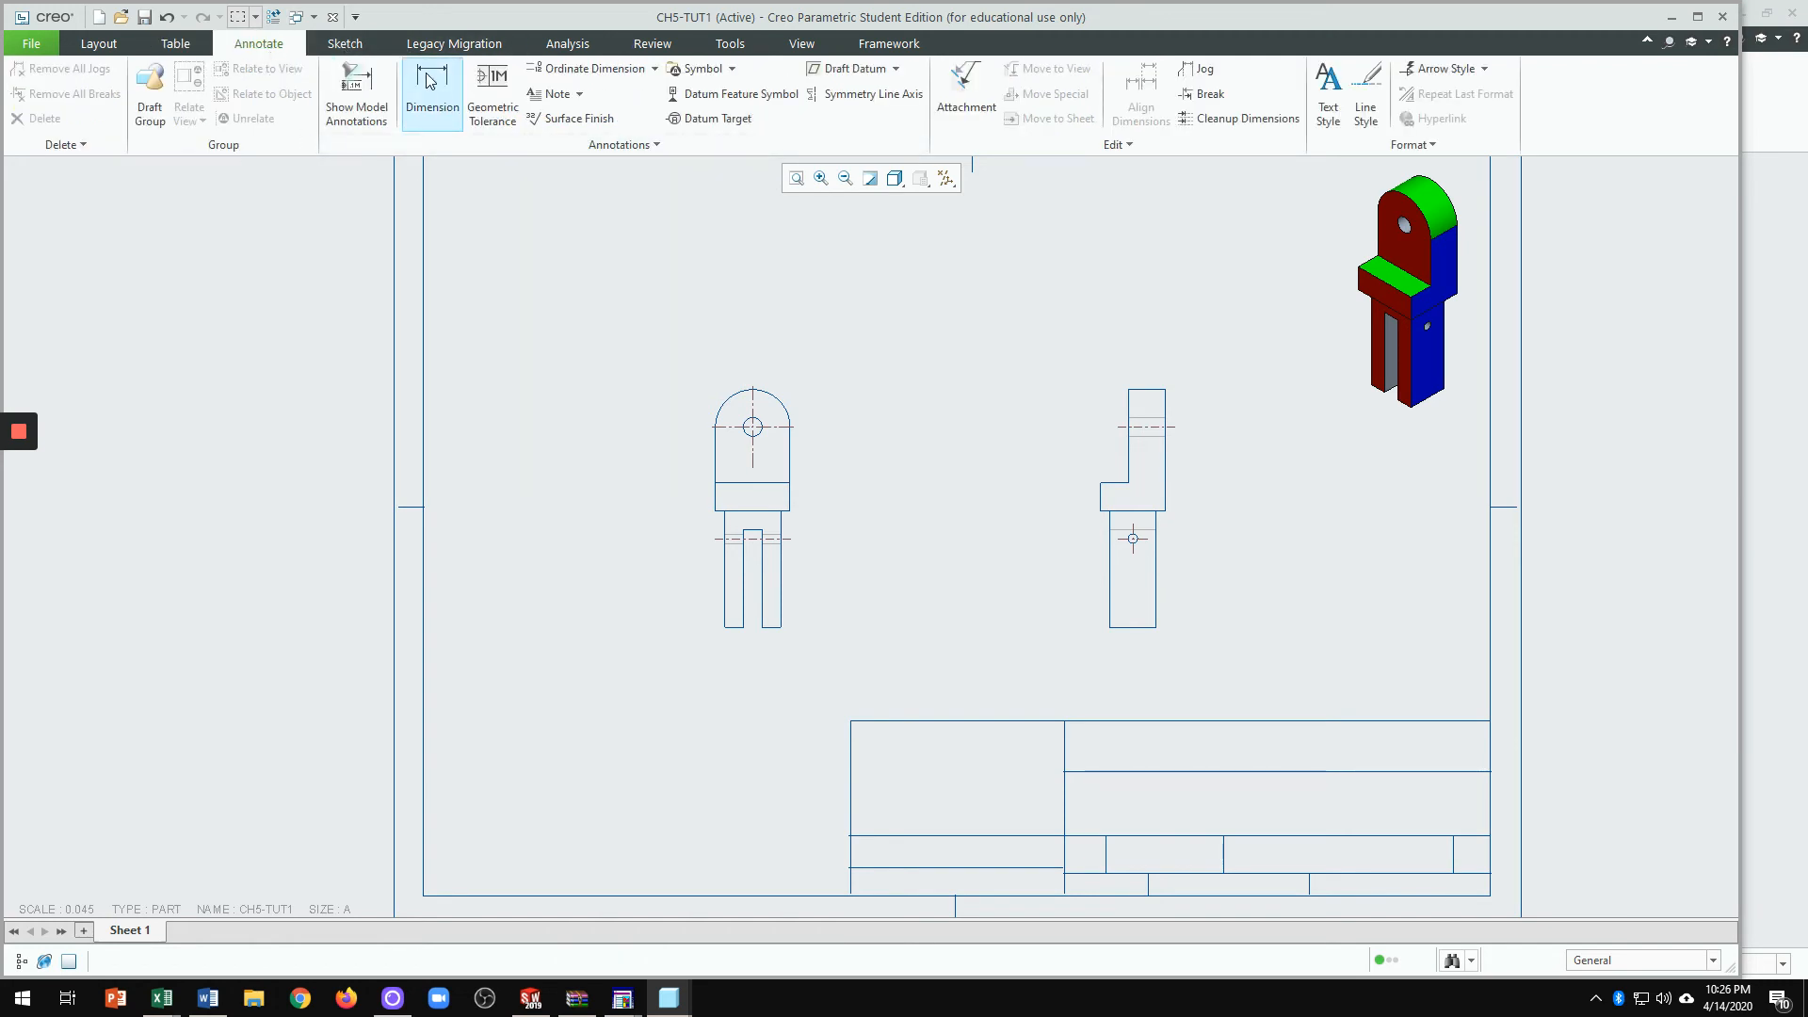
scroll(557, 283, "down", 5)
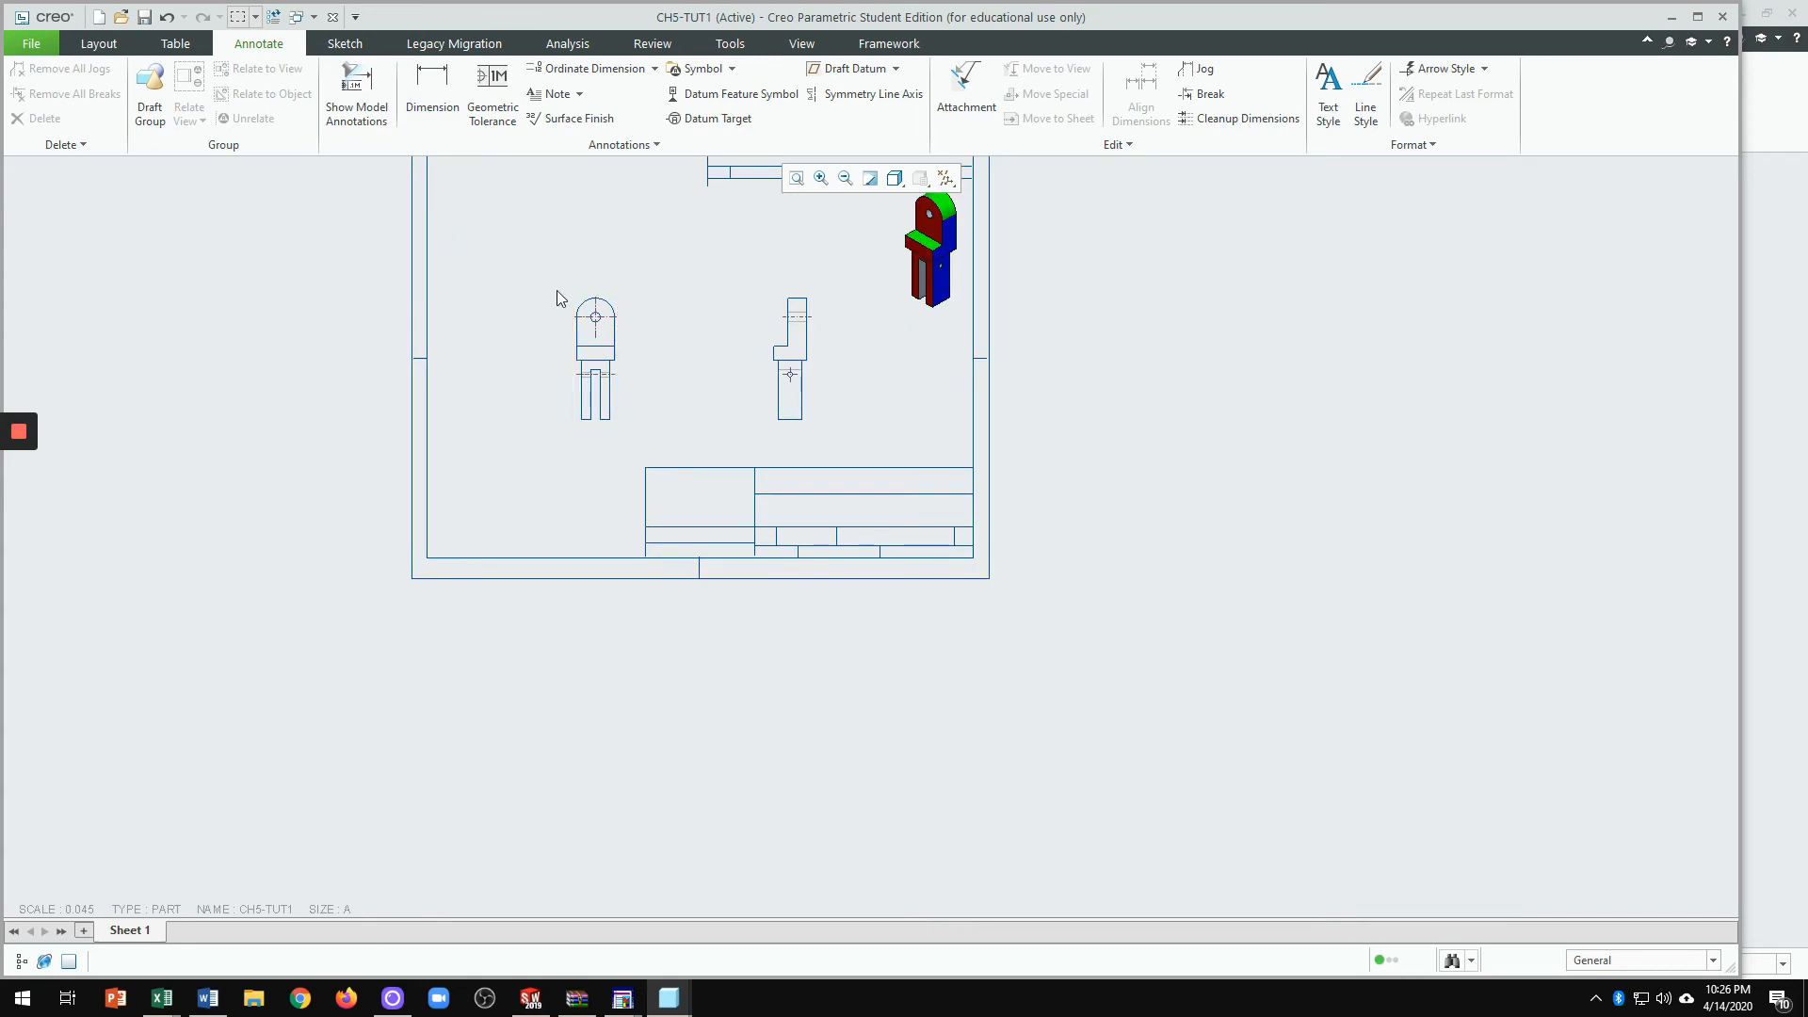
scroll(617, 287, "up", 3)
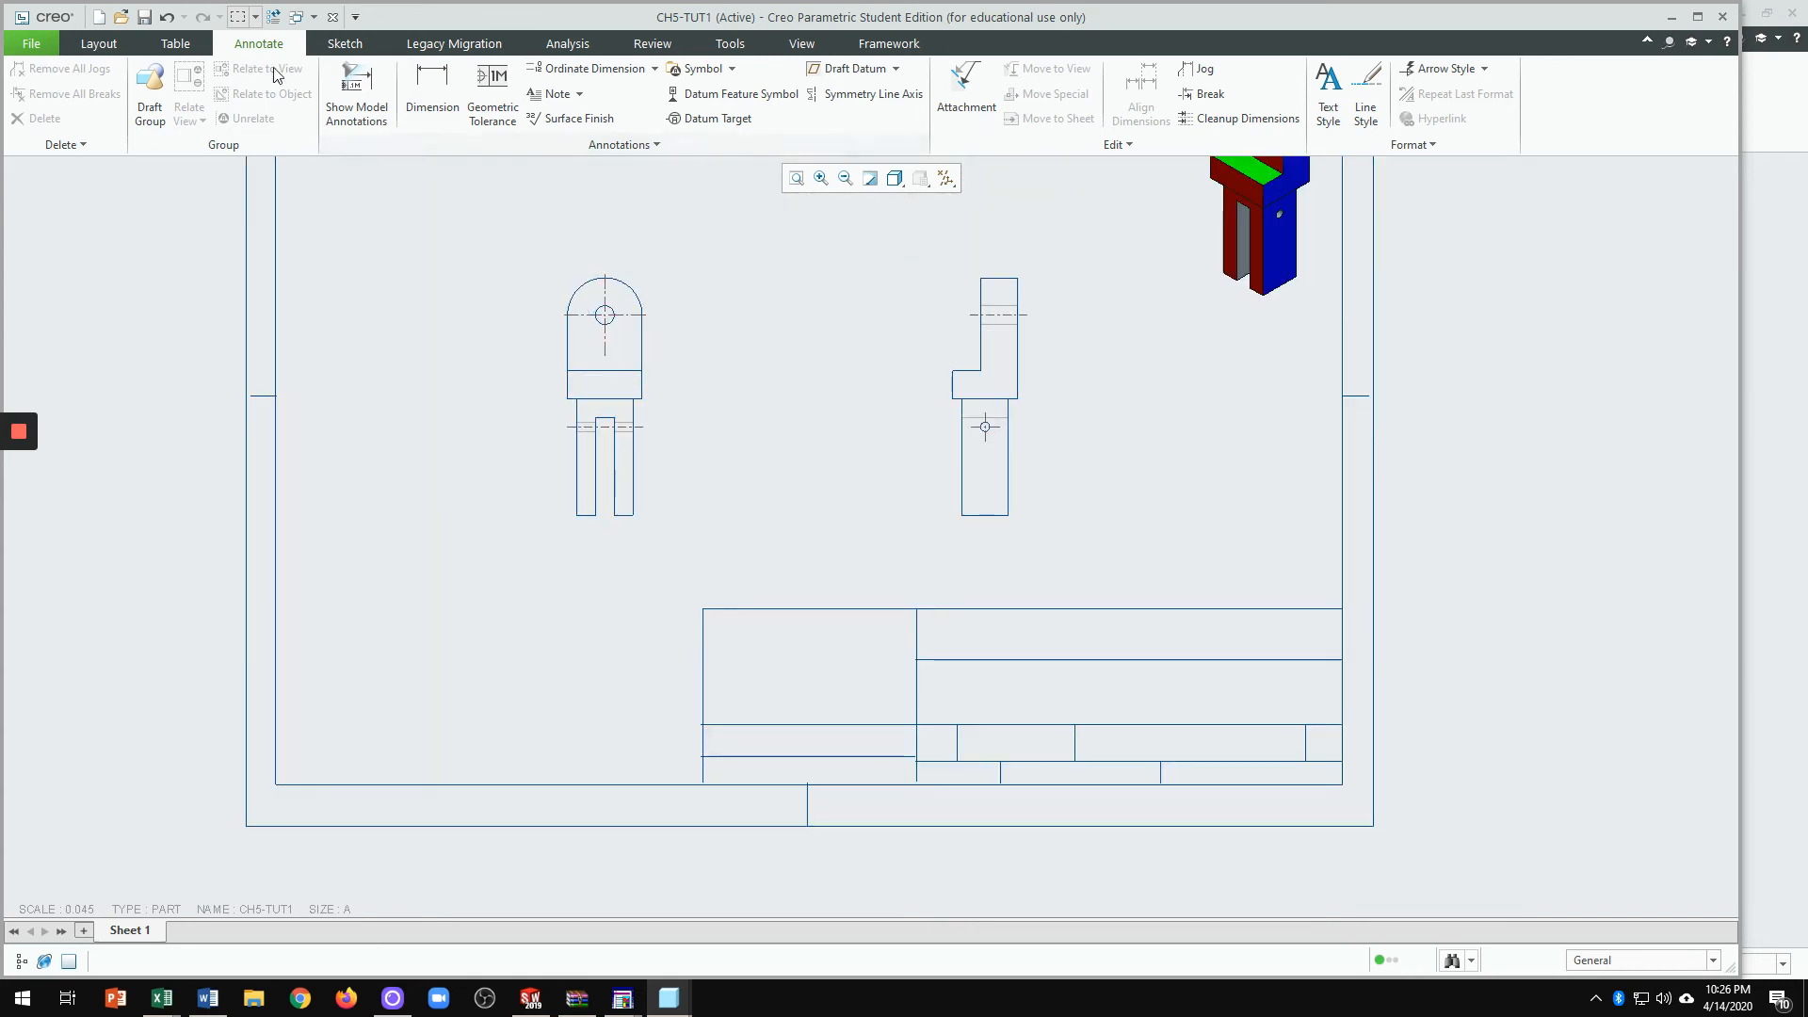
left_click(367, 111)
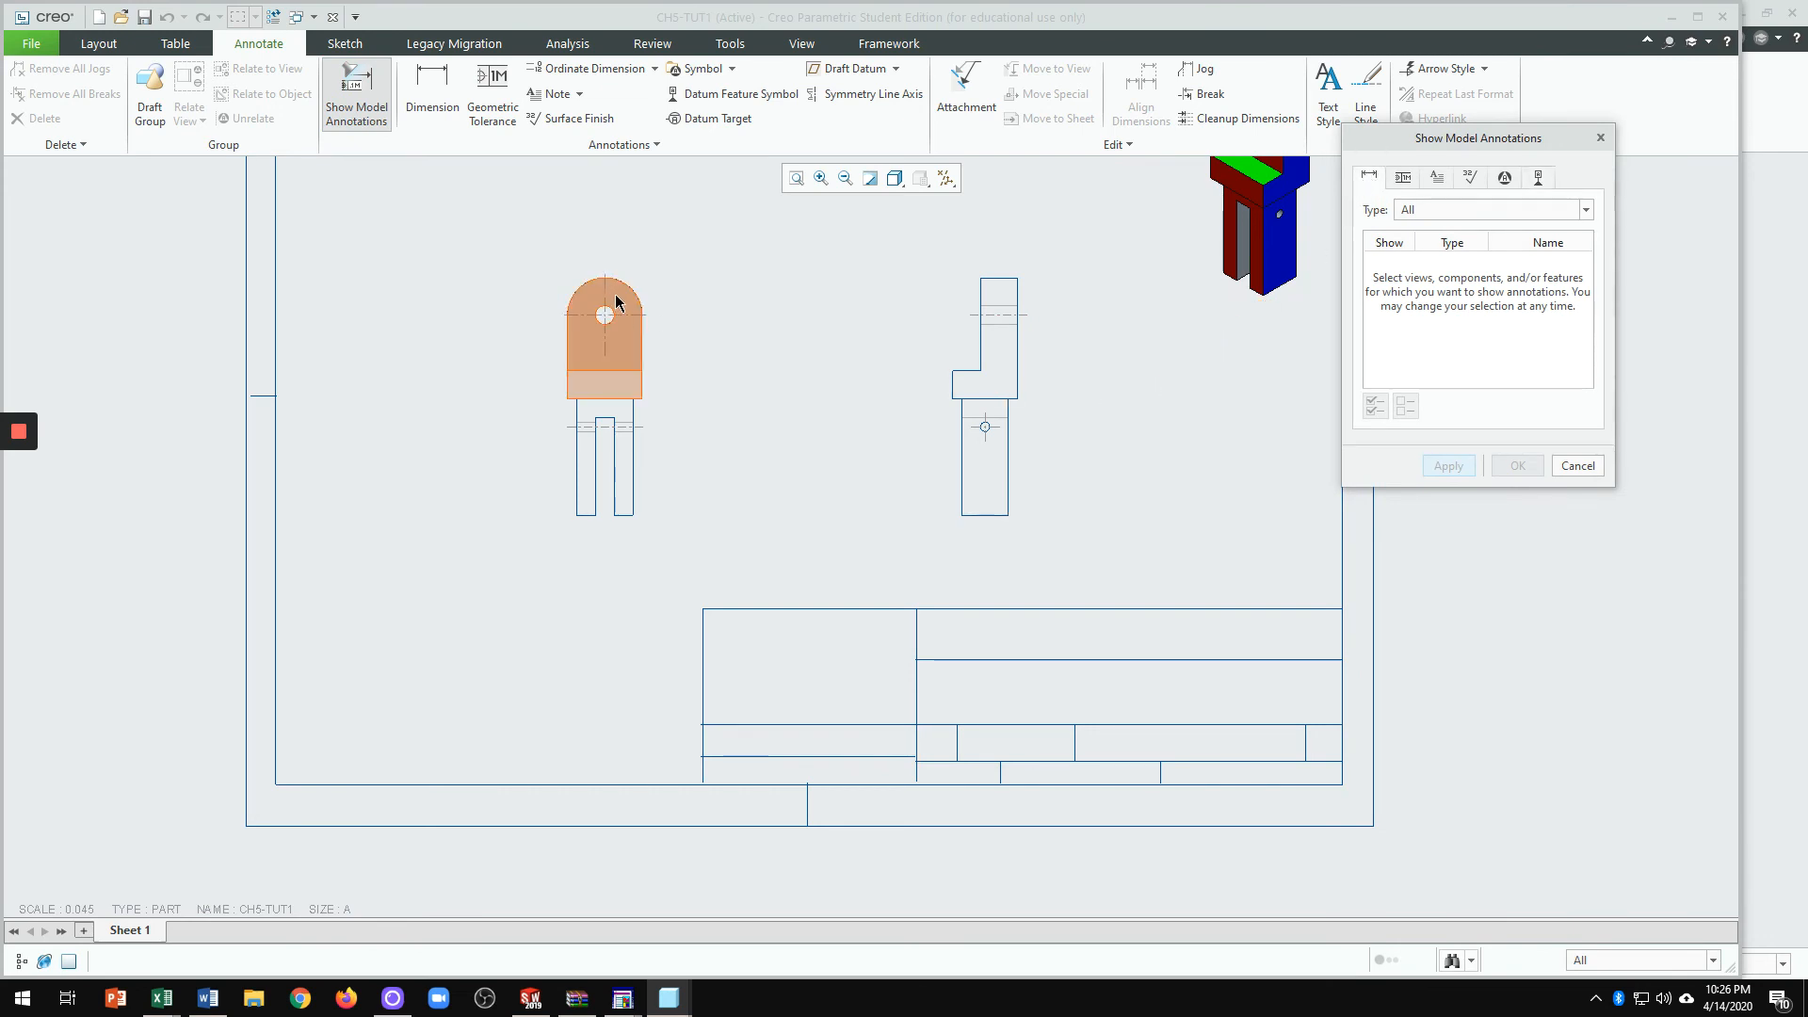
left_click(637, 316)
left_click(1391, 261)
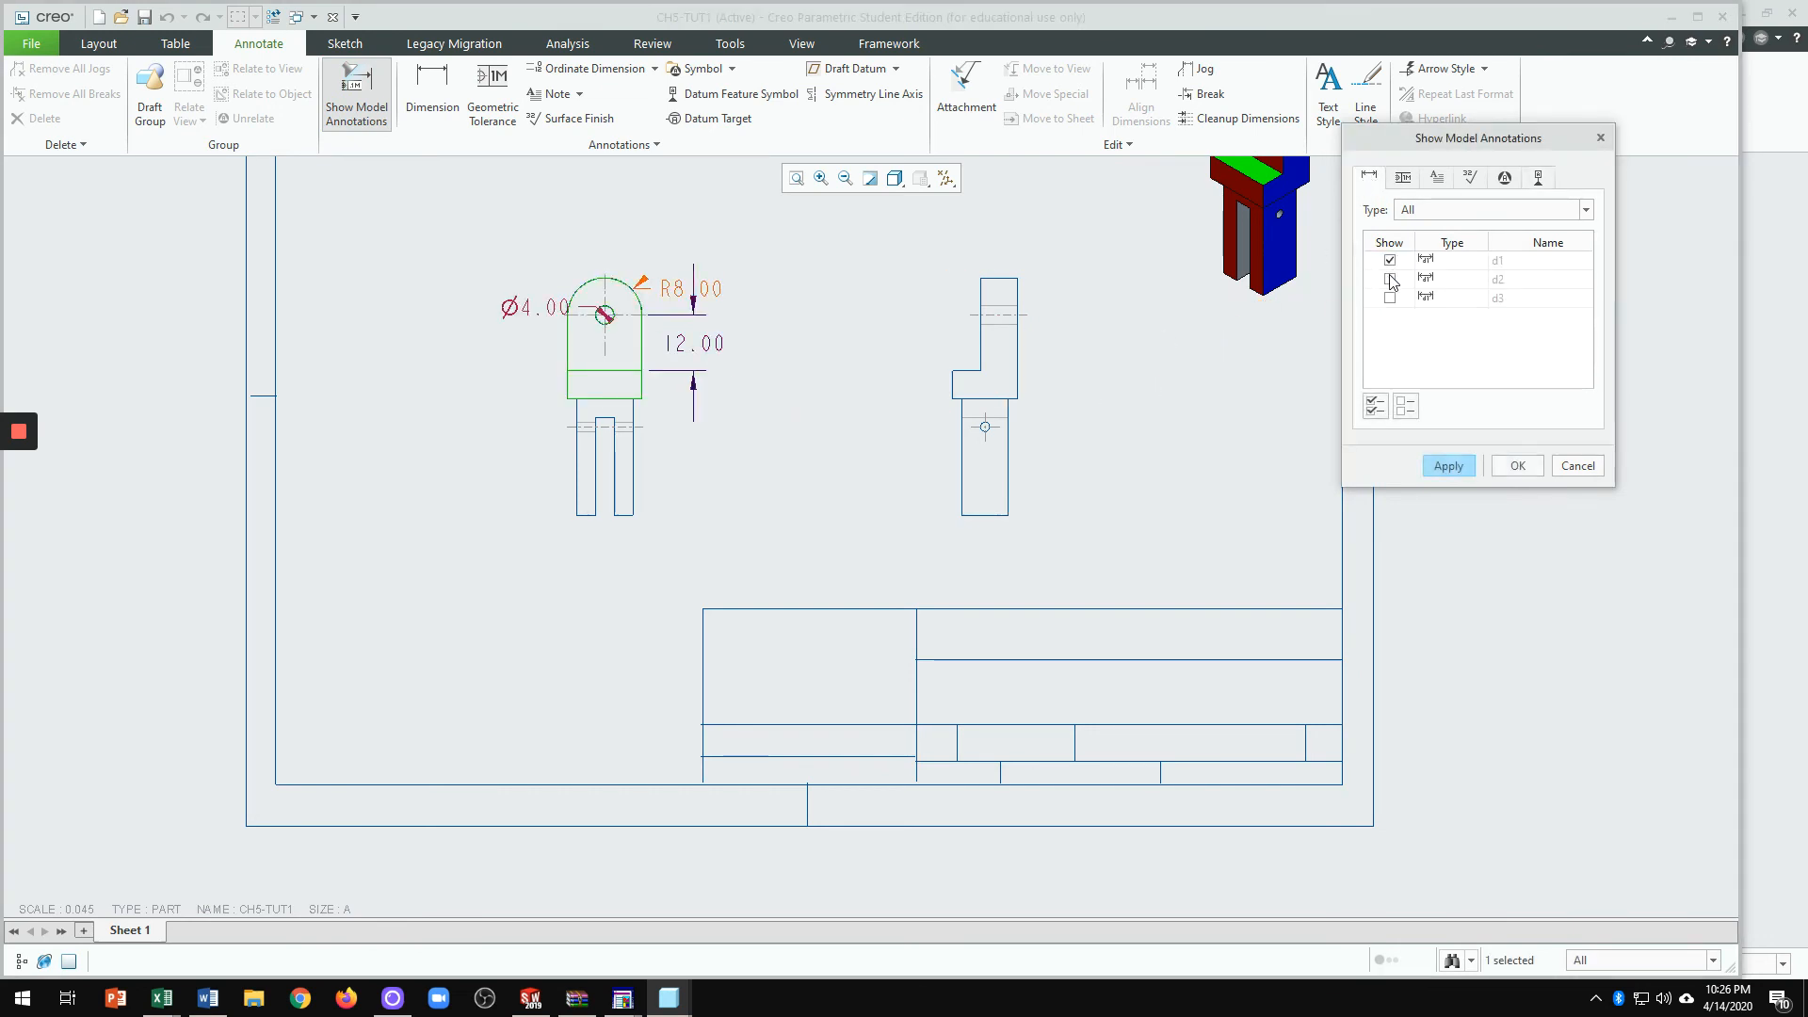
left_click(1391, 280)
left_click(1391, 297)
left_click(1469, 475)
Step: Show the 6.00 dimension and the slotted lower feature's dimensions d10–d13, then close the panel
left_click(612, 405)
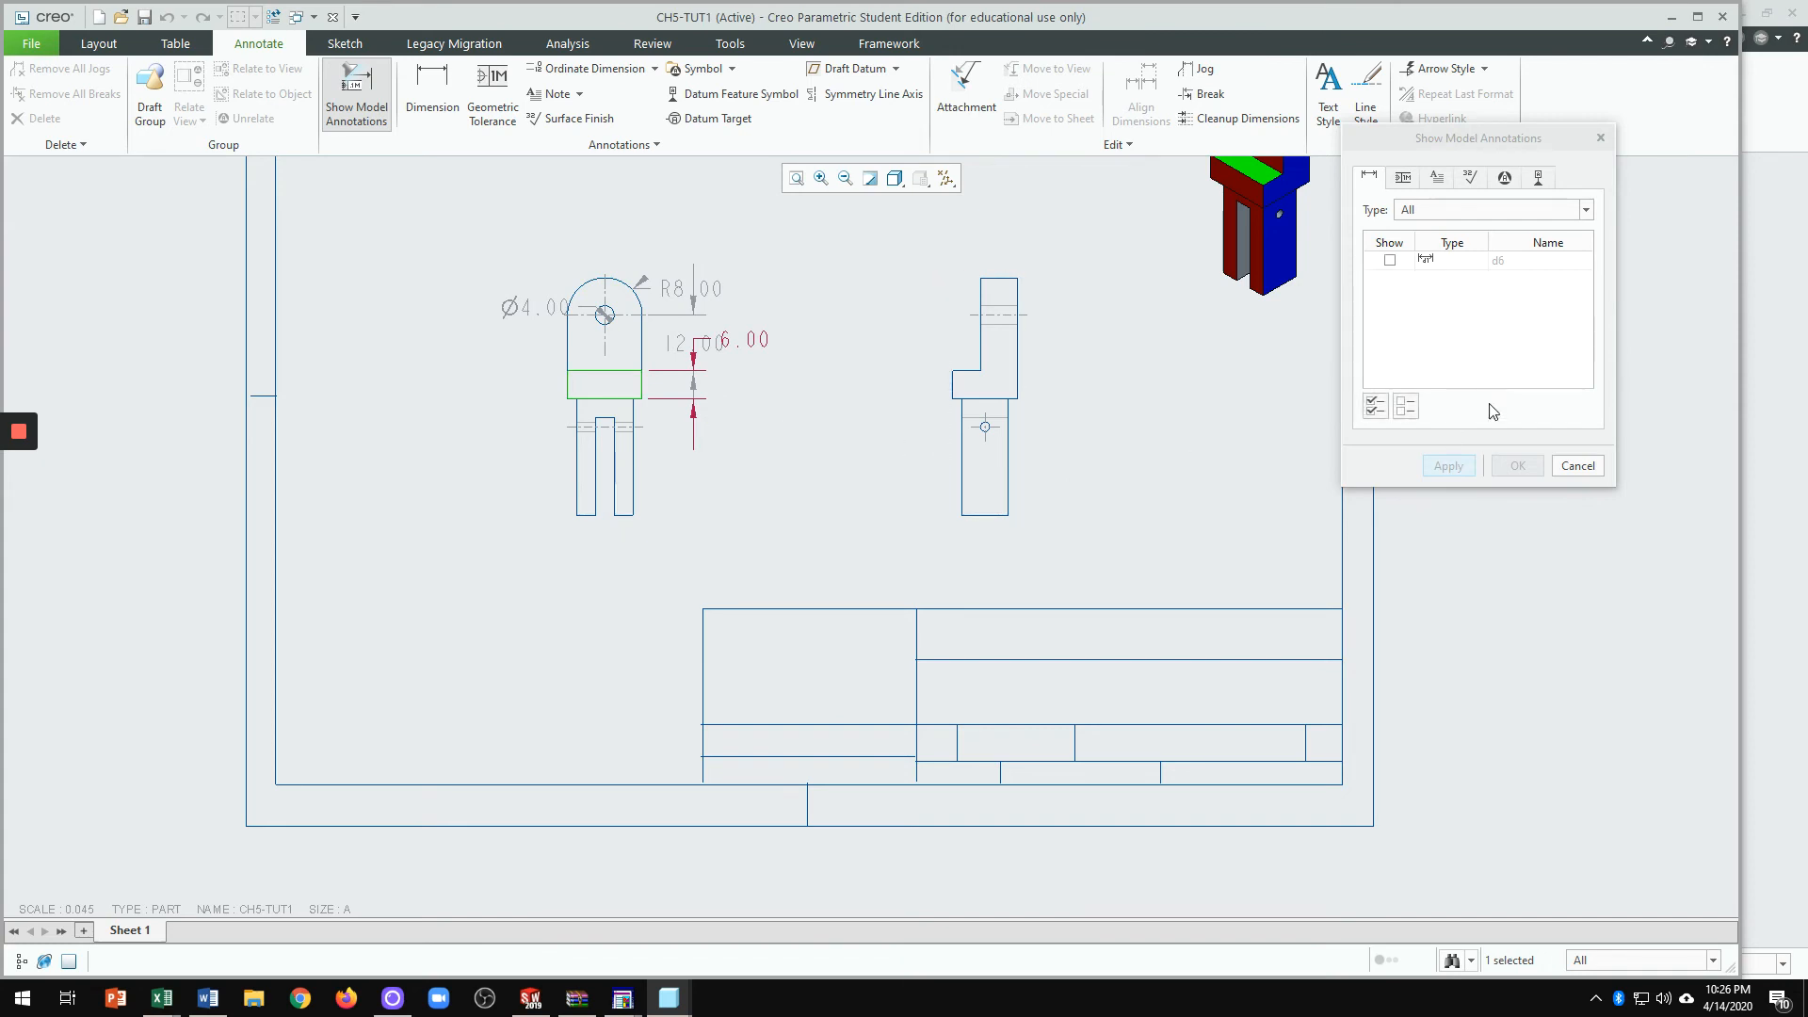
left_click(1448, 465)
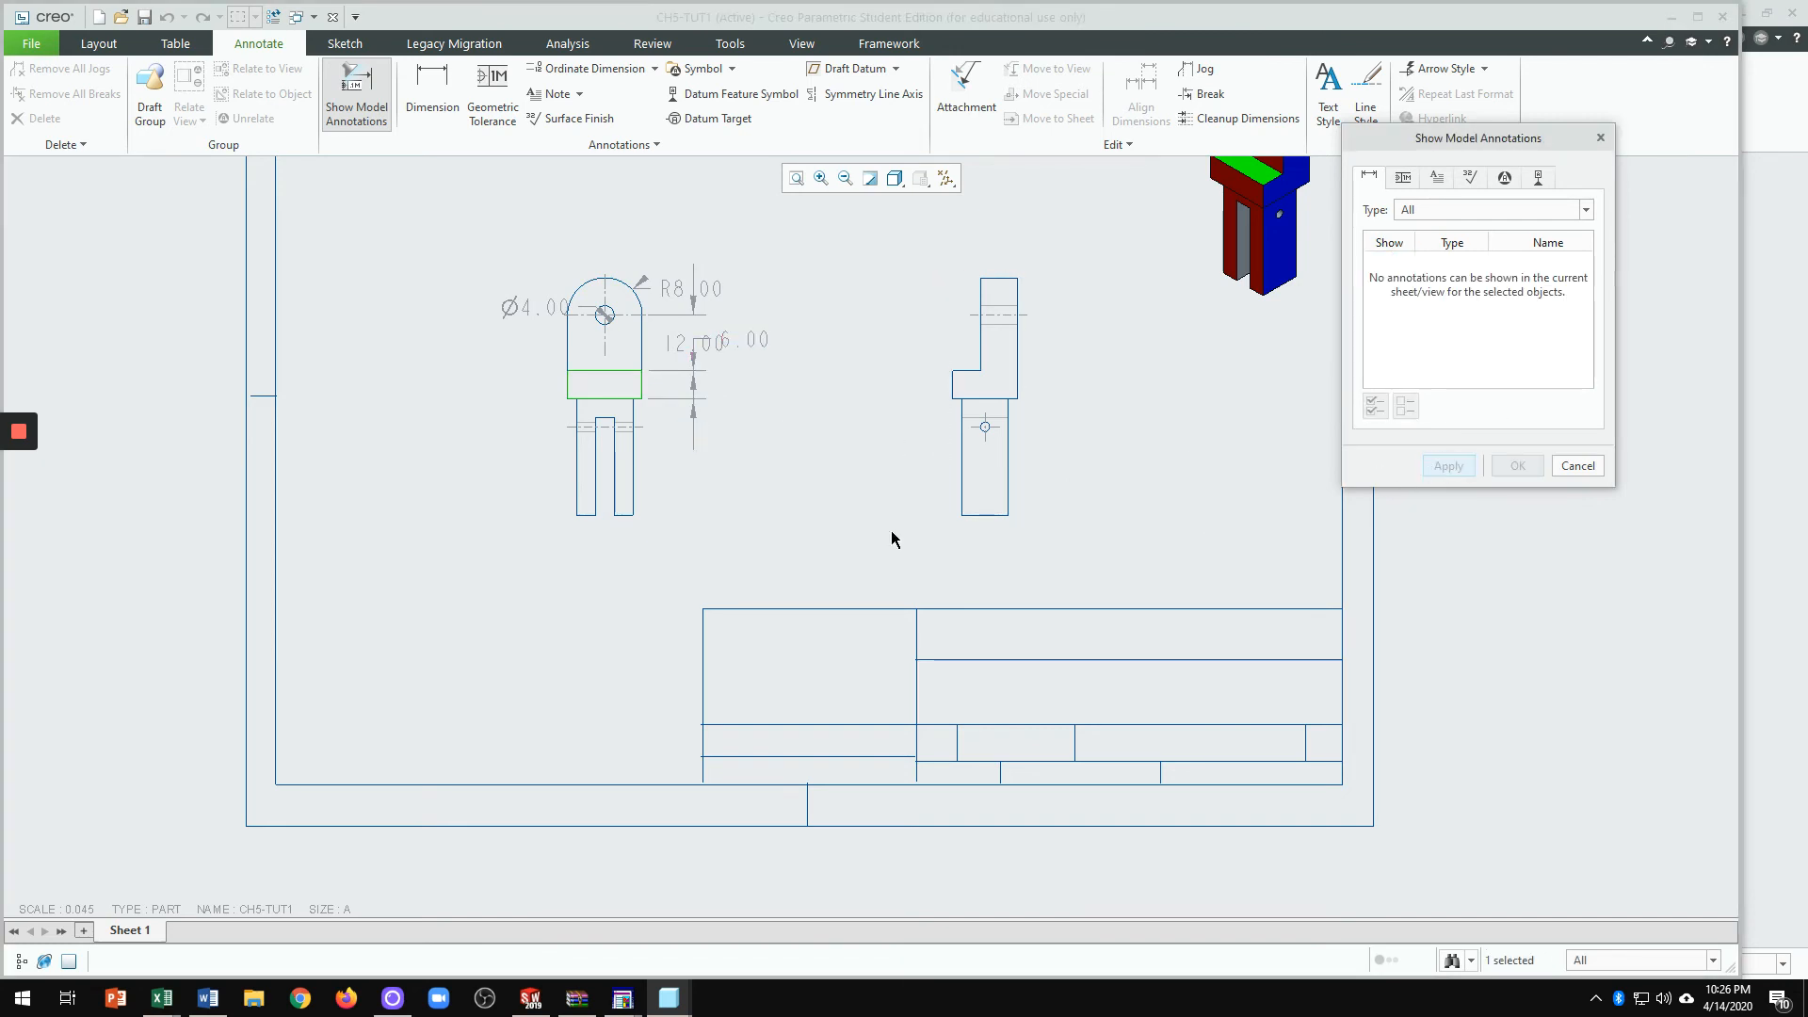
left_click(618, 472)
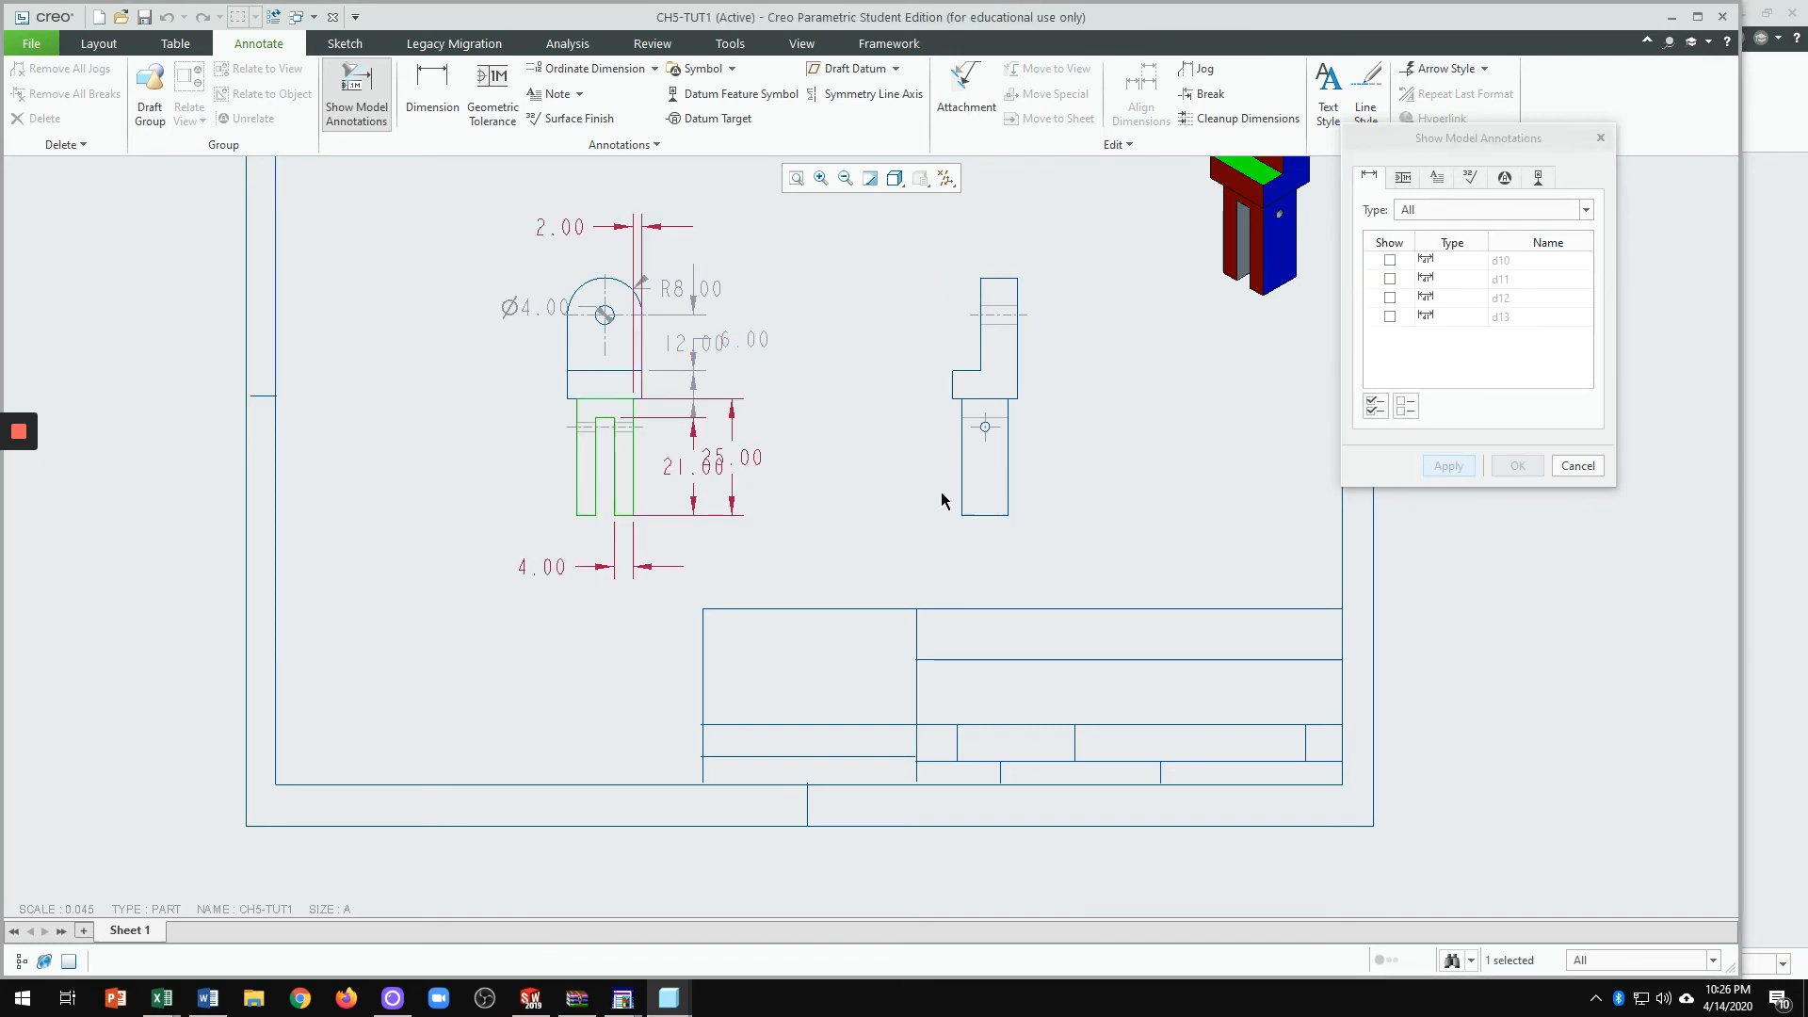
left_click(1390, 317)
left_click(1390, 298)
left_click(1390, 279)
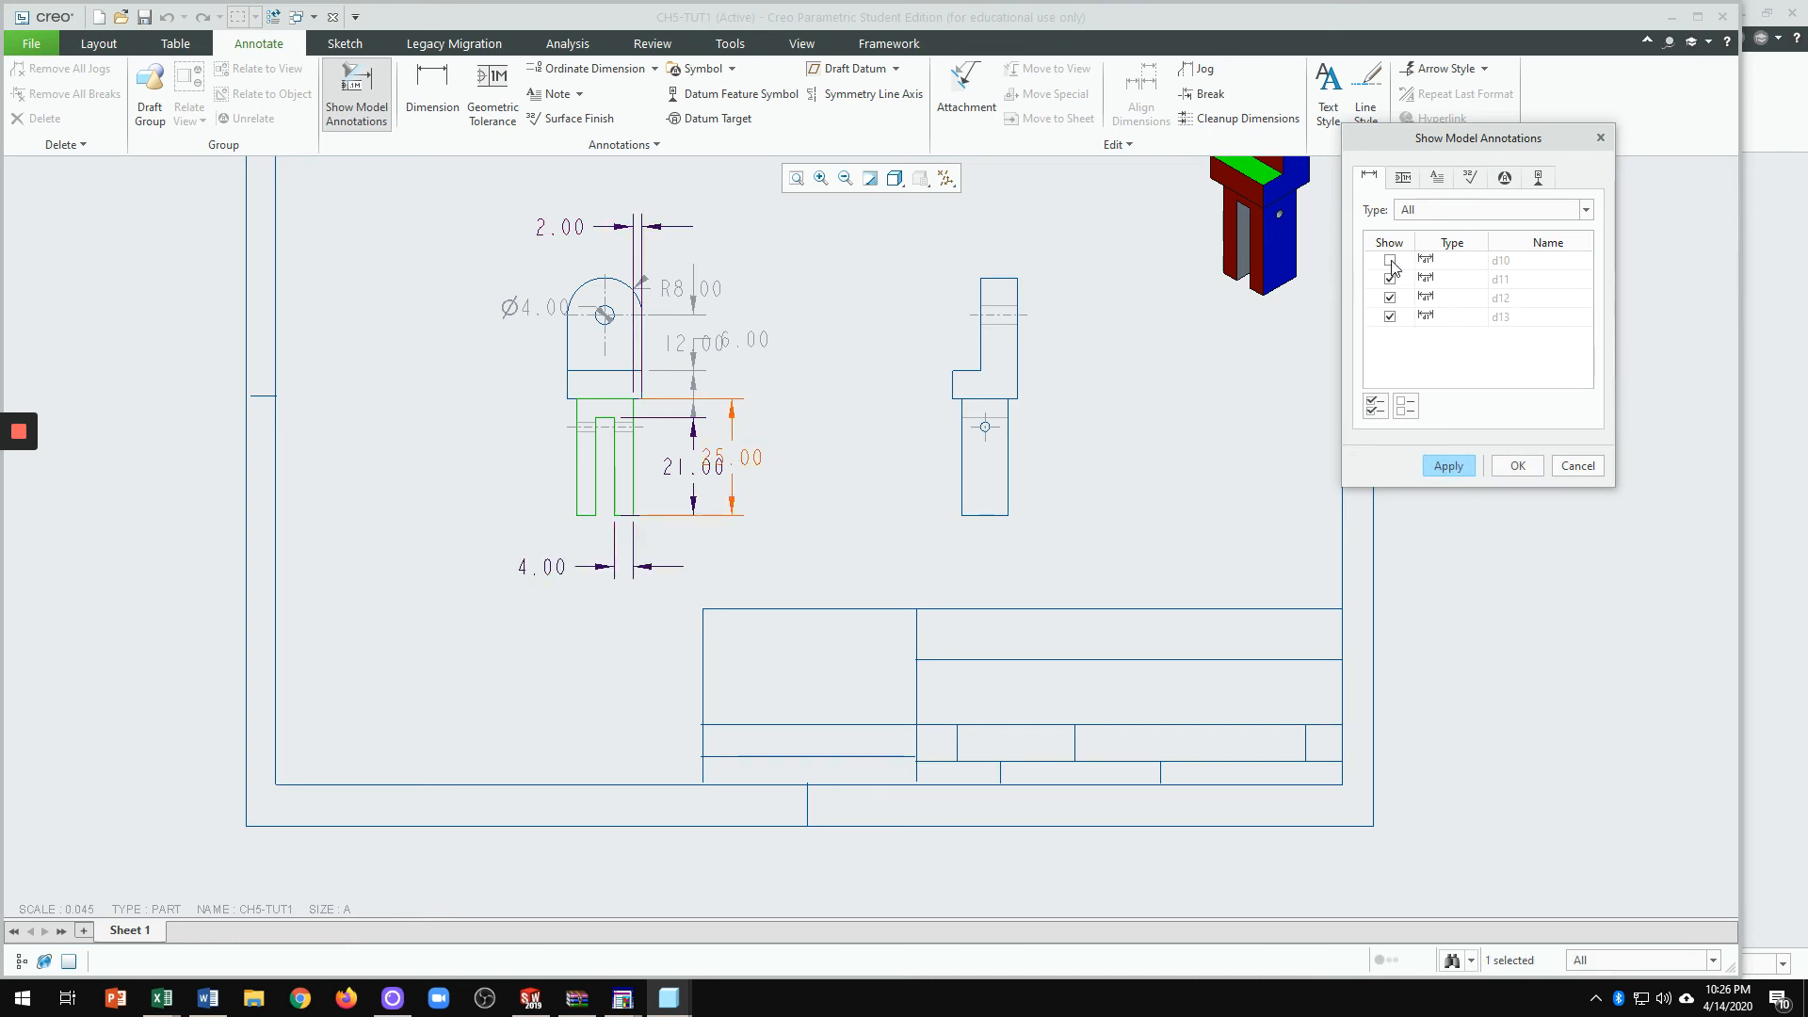
left_click(1390, 261)
left_click(1449, 466)
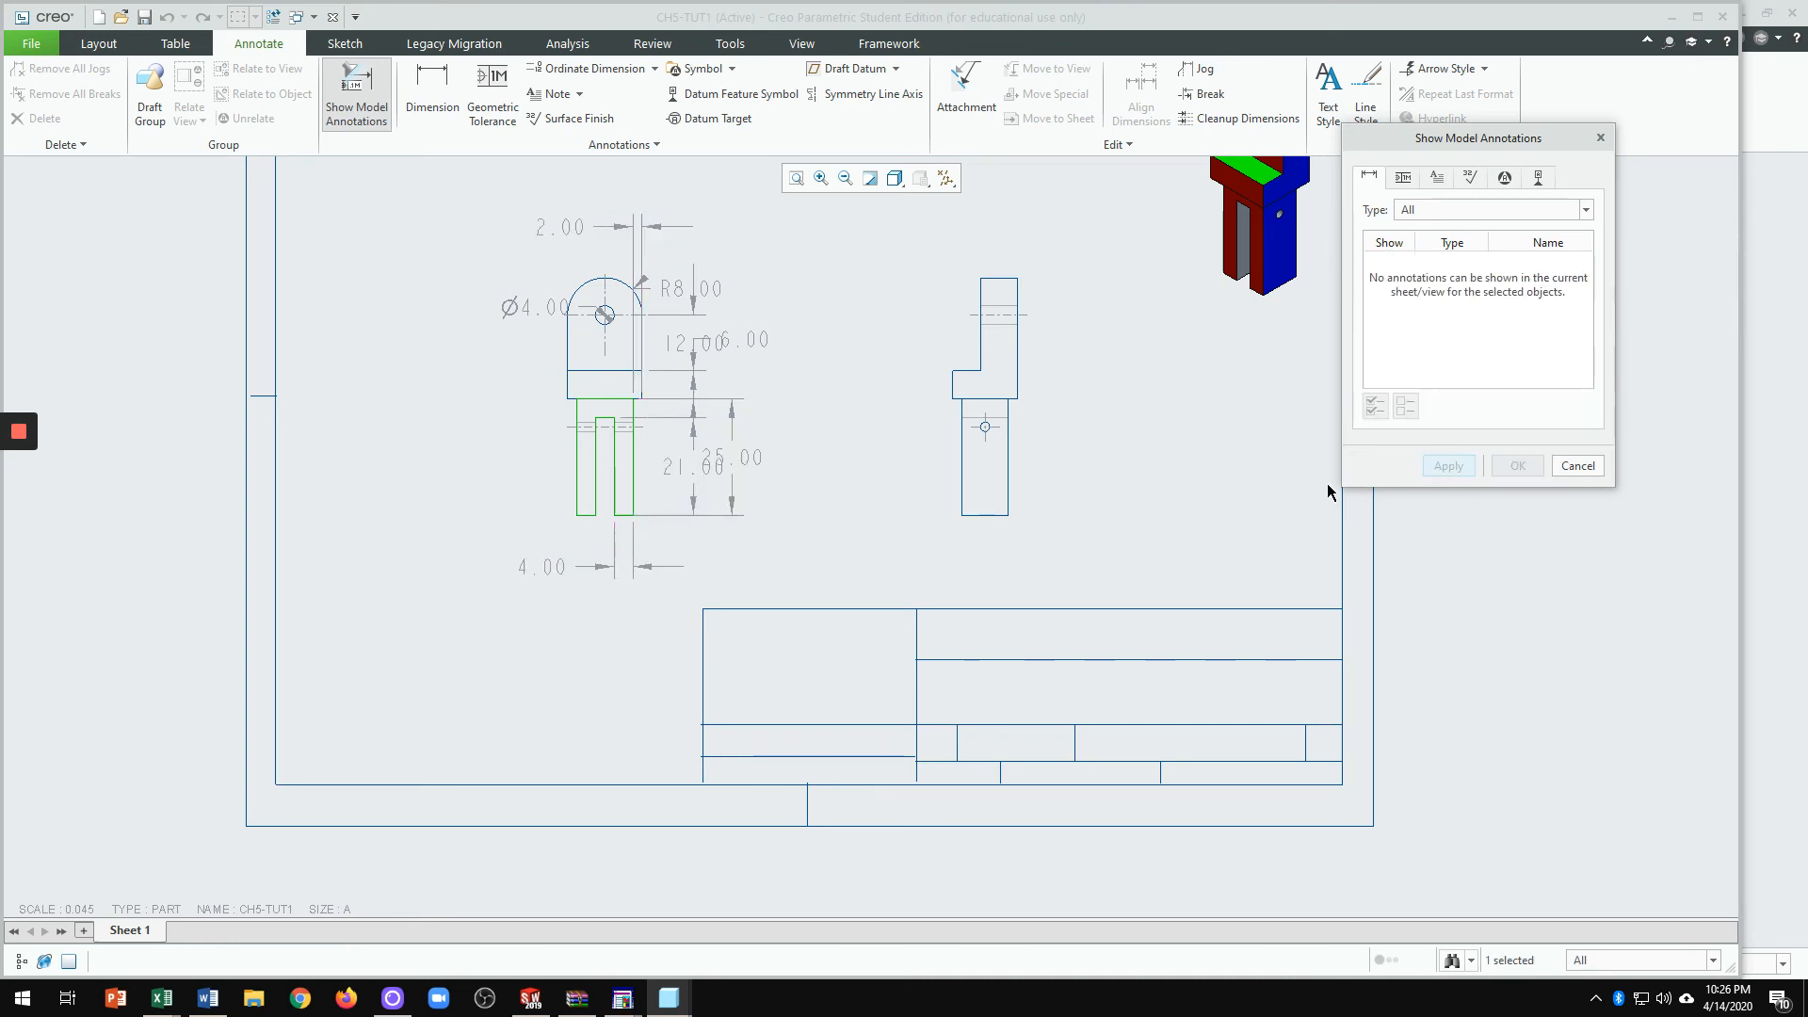
left_click(1577, 466)
scroll(759, 447, "down", 2)
Step: Move the 25.00 dimension further right and the Ø4.00 dimension above the hole
scroll(800, 490, "up", 4)
scroll(844, 540, "down", 1)
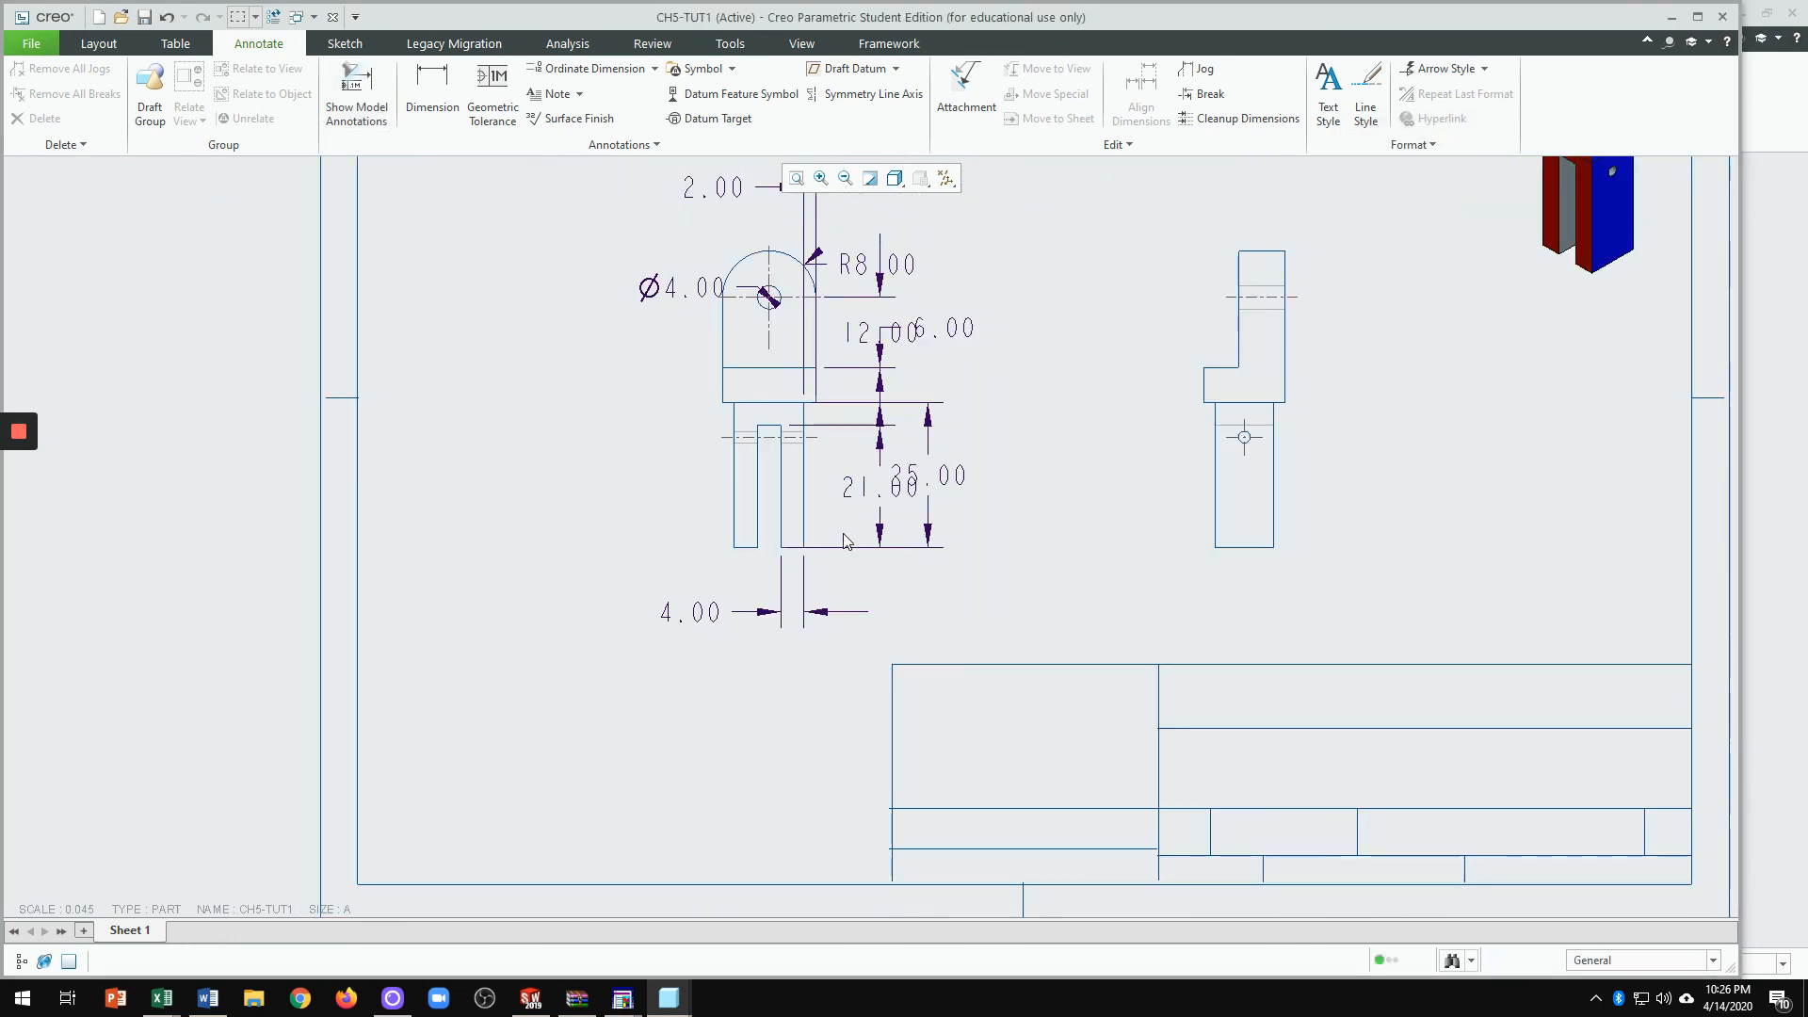
scroll(833, 546, "down", 1)
scroll(932, 508, "up", 3)
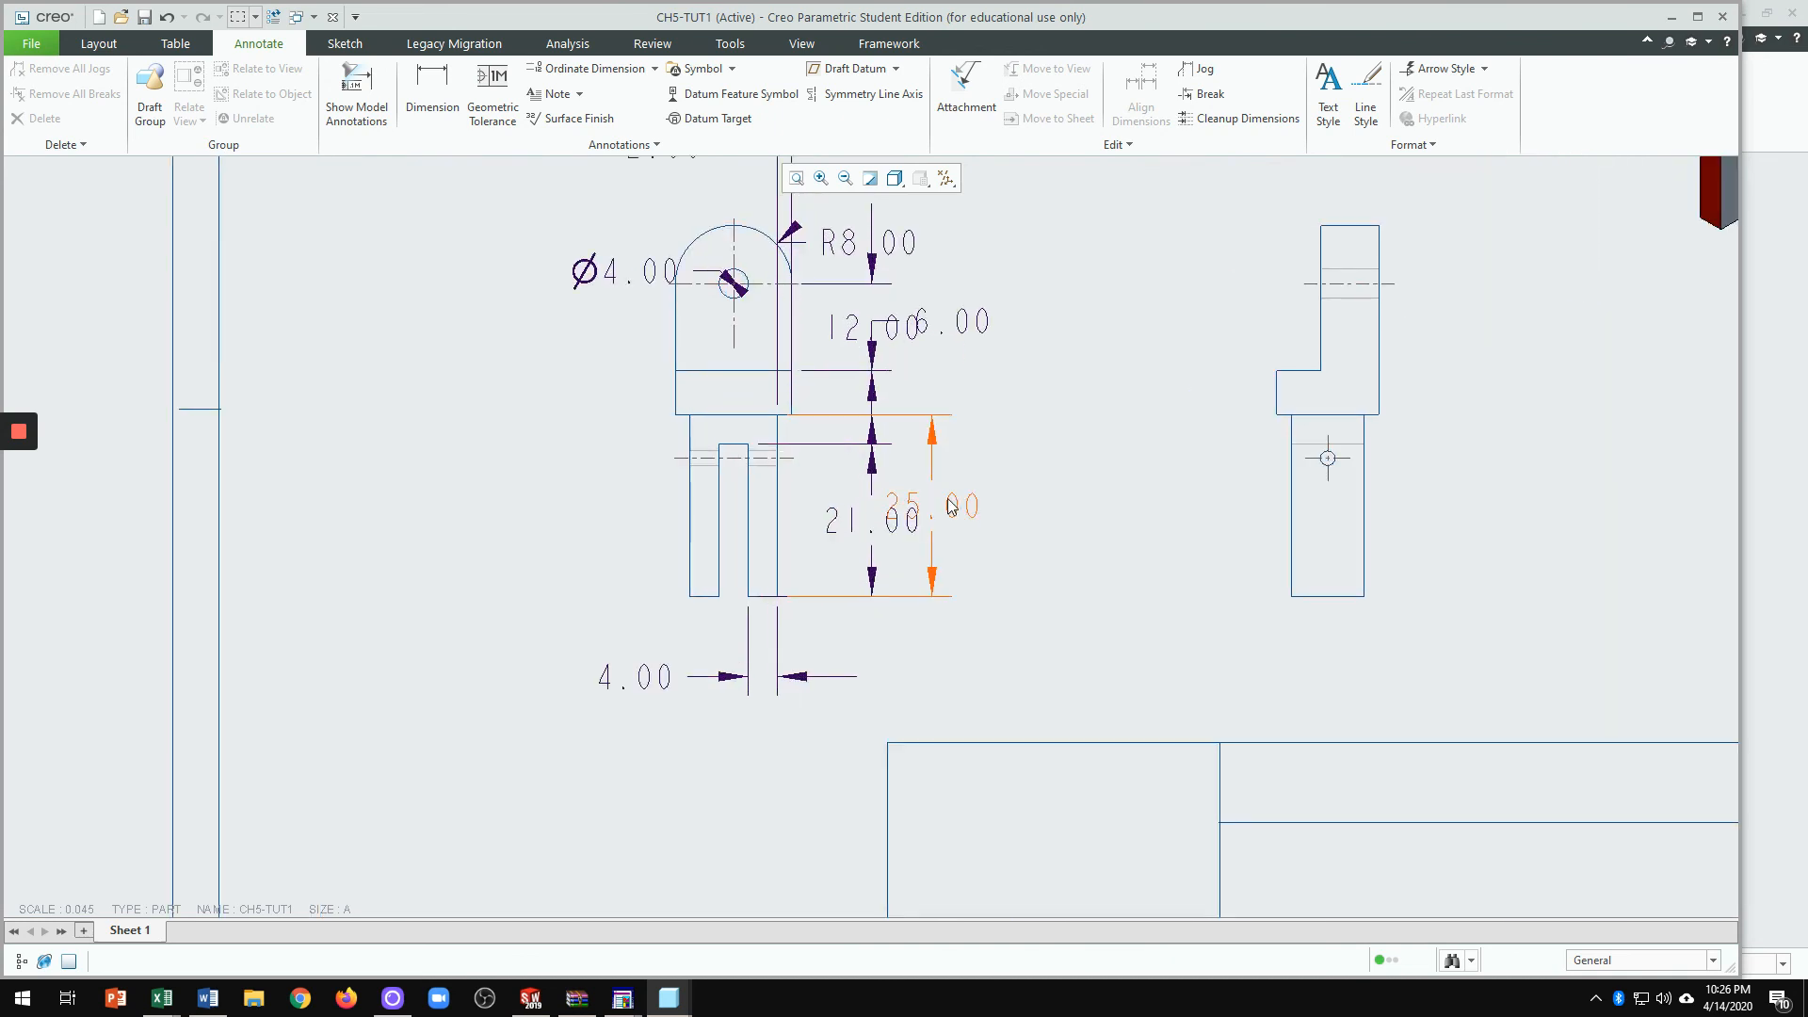
left_click_drag(954, 509, 1036, 506)
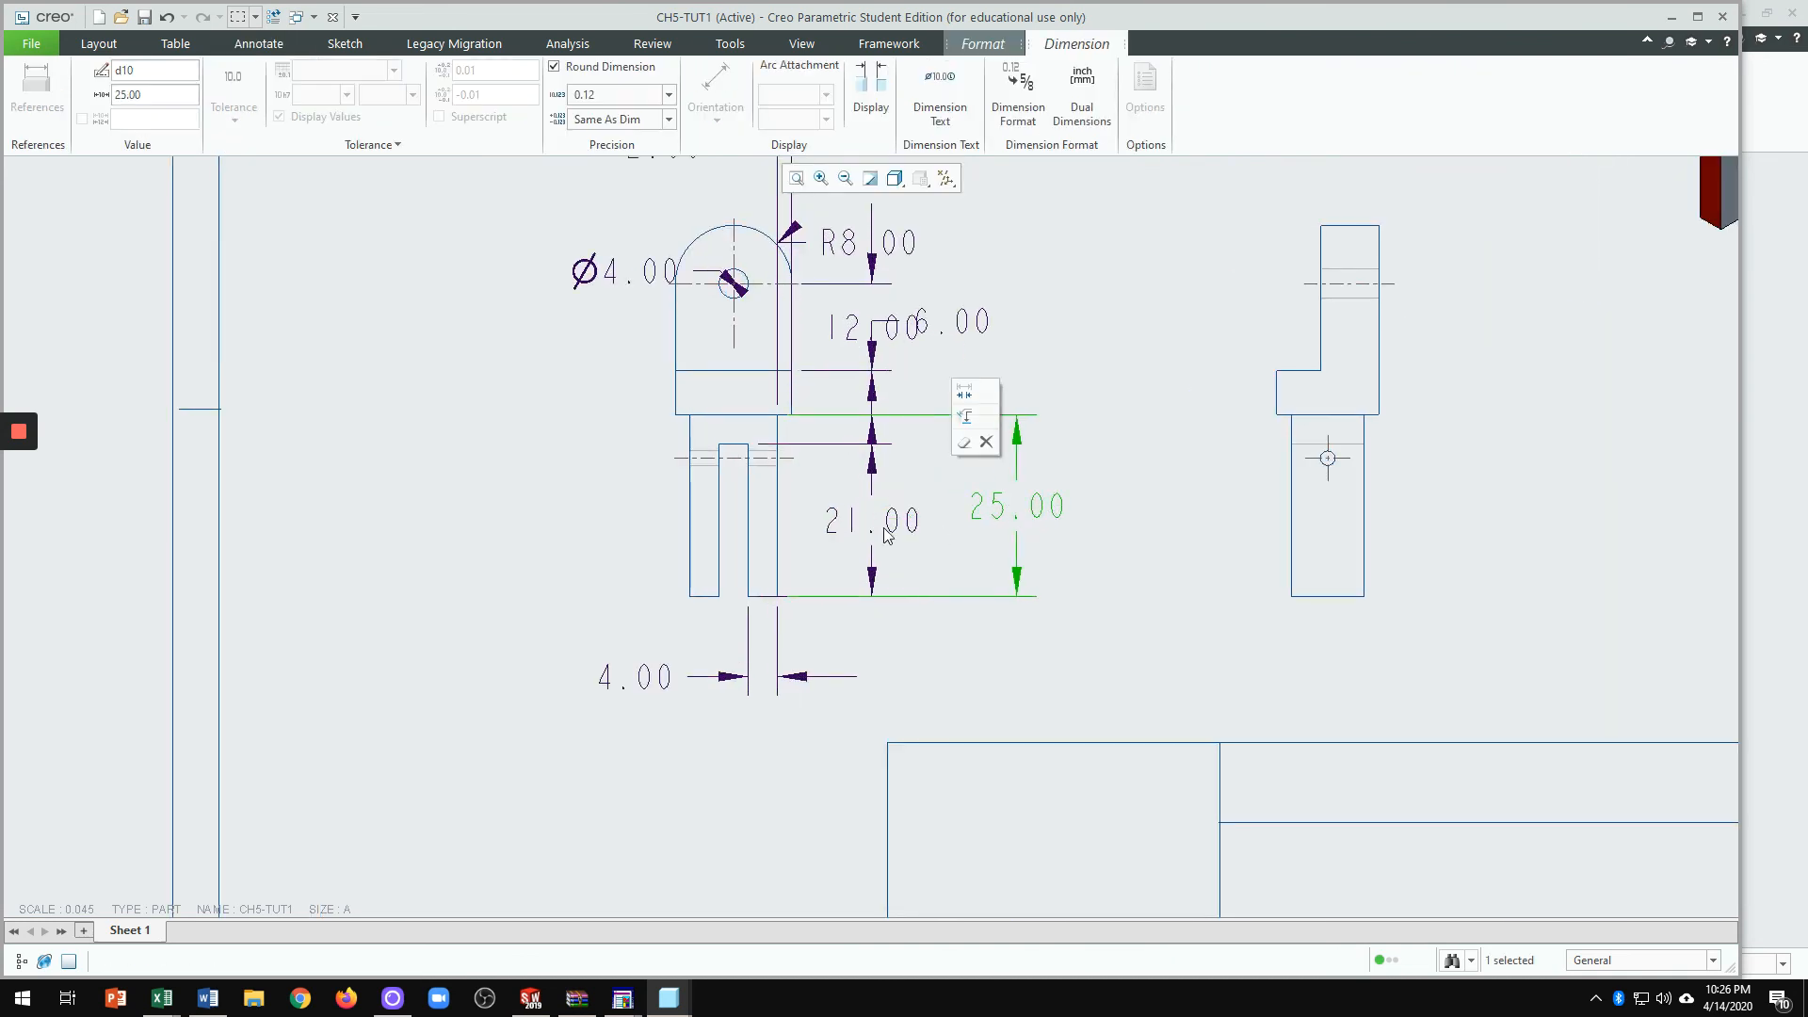
scroll(857, 576, "down", 1)
scroll(740, 354, "up", 3)
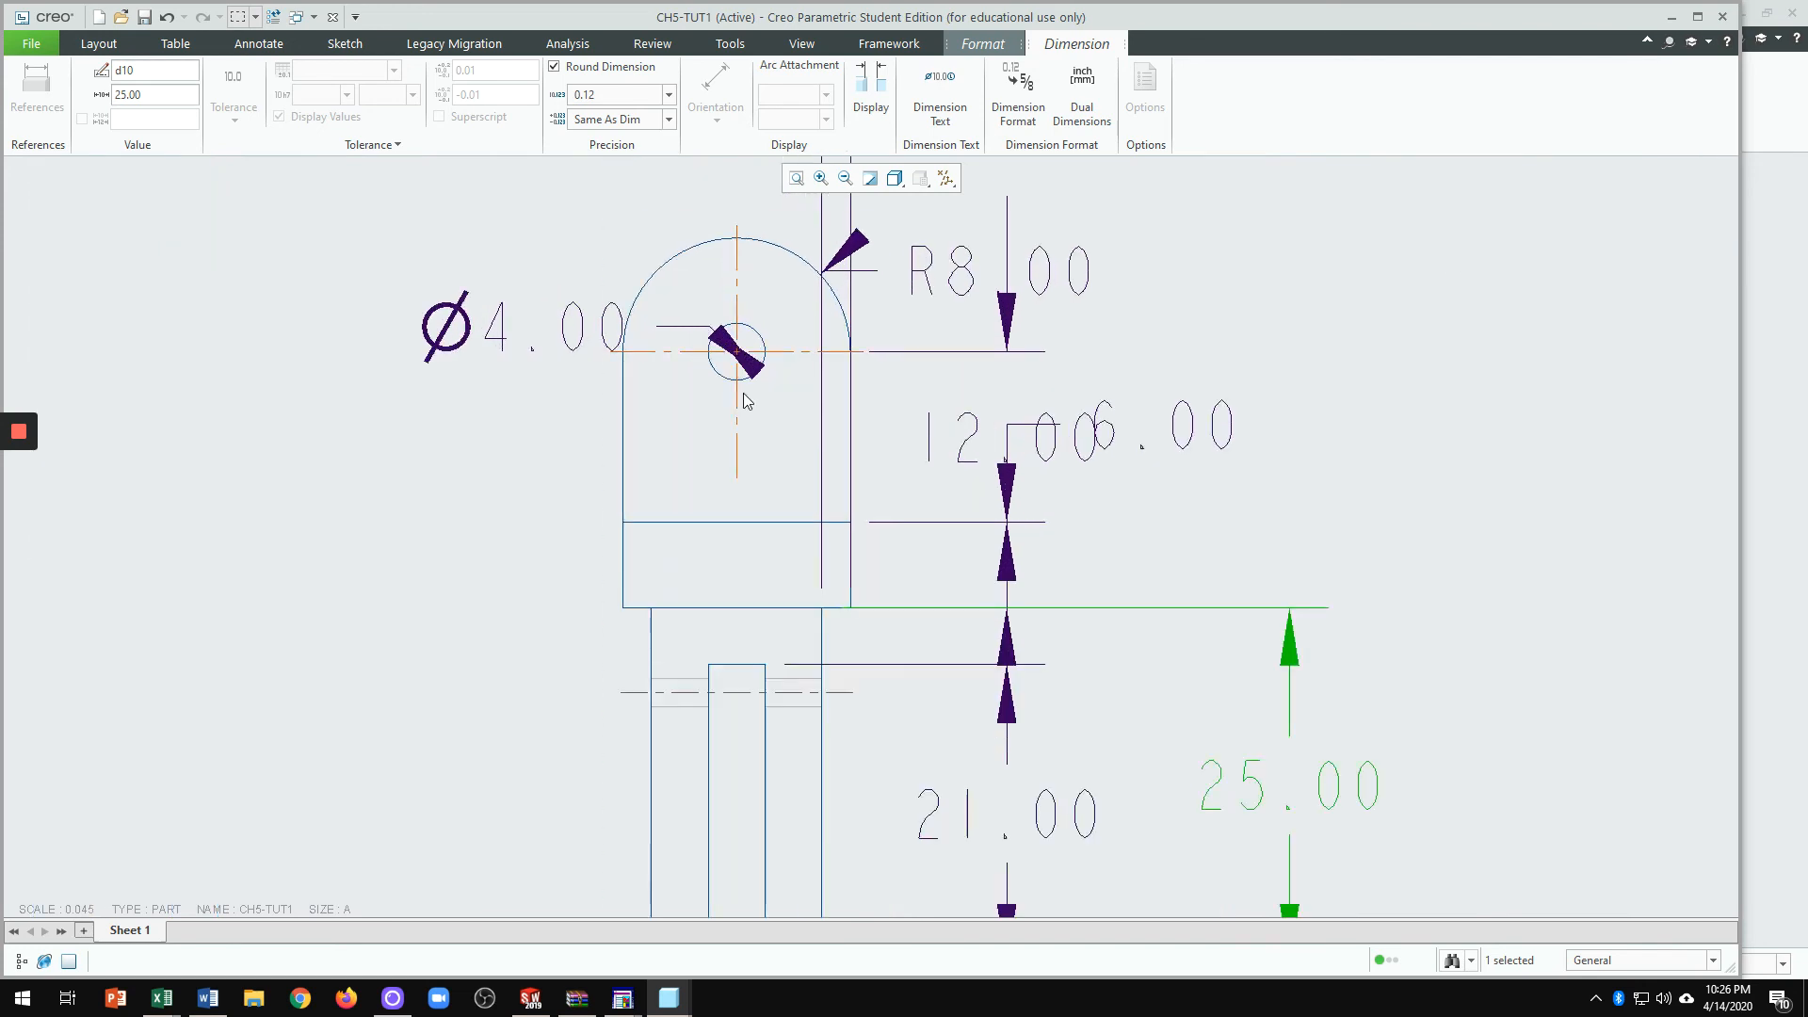
left_click(497, 338)
left_click_drag(493, 328, 468, 230)
left_click(464, 432)
Step: Delete the 2.00 dimension from the front view
scroll(714, 490, "down", 2)
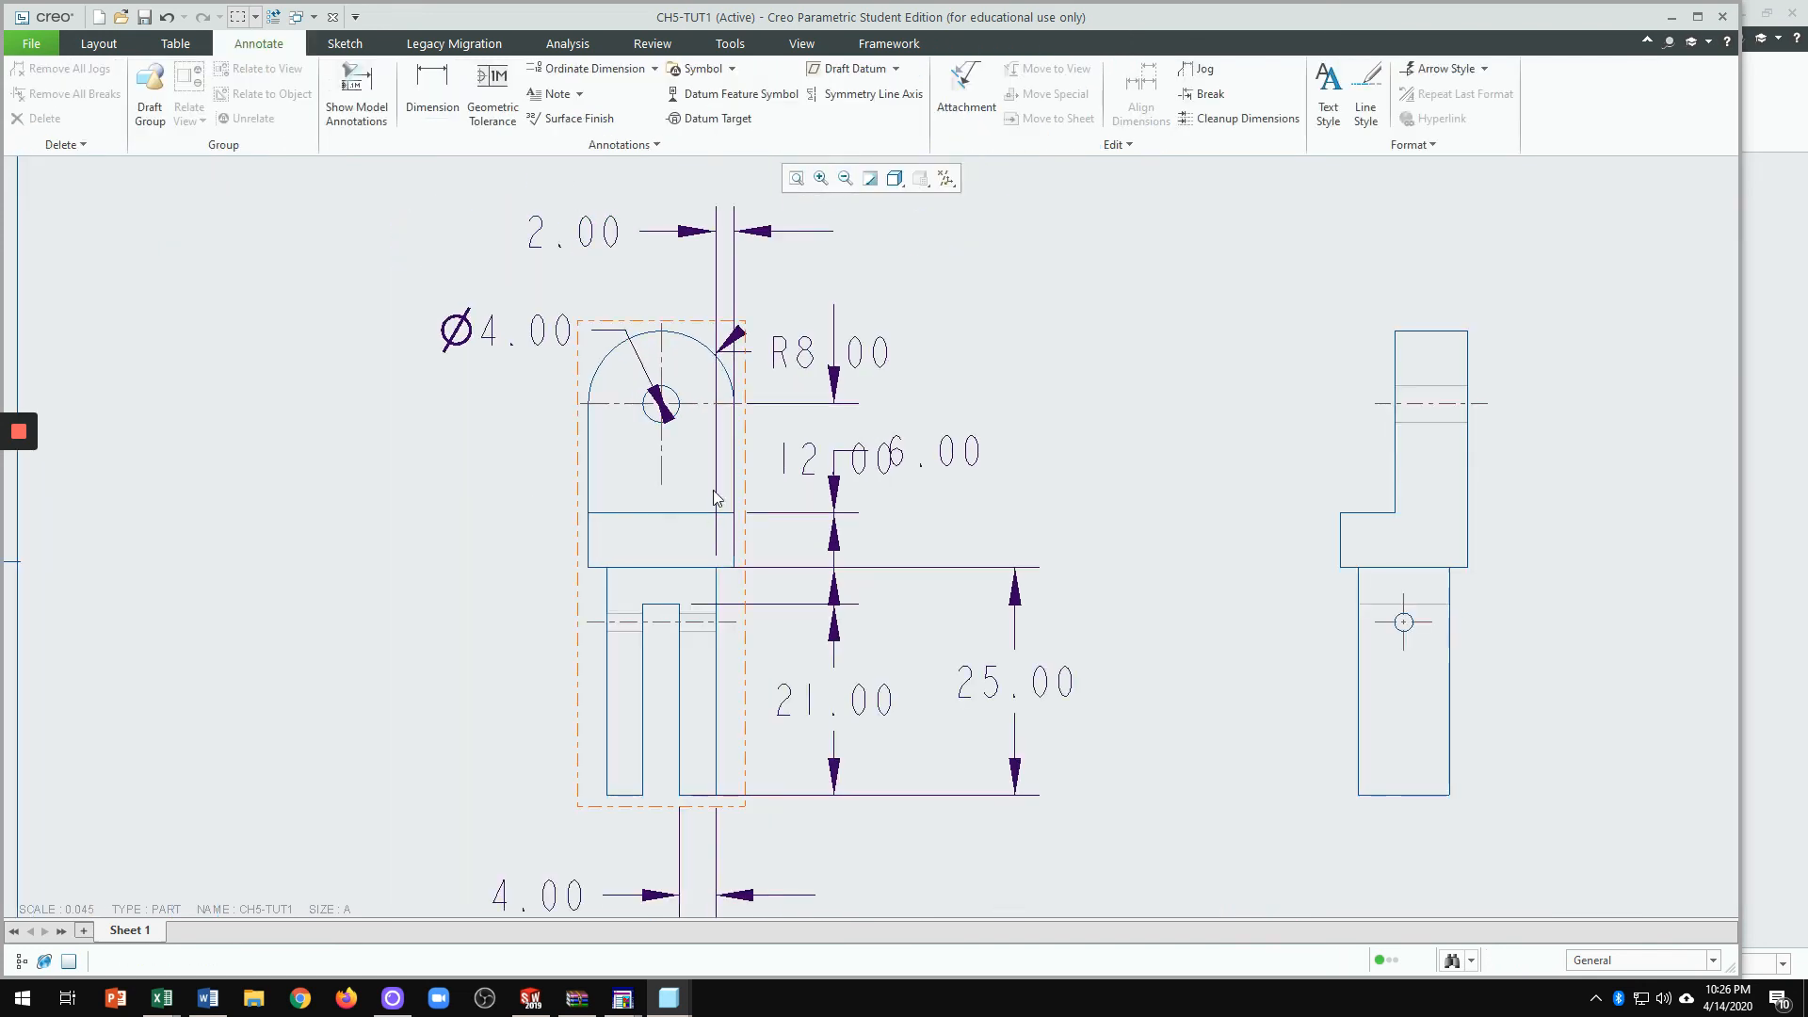
scroll(789, 444, "up", 3)
scroll(806, 412, "down", 2)
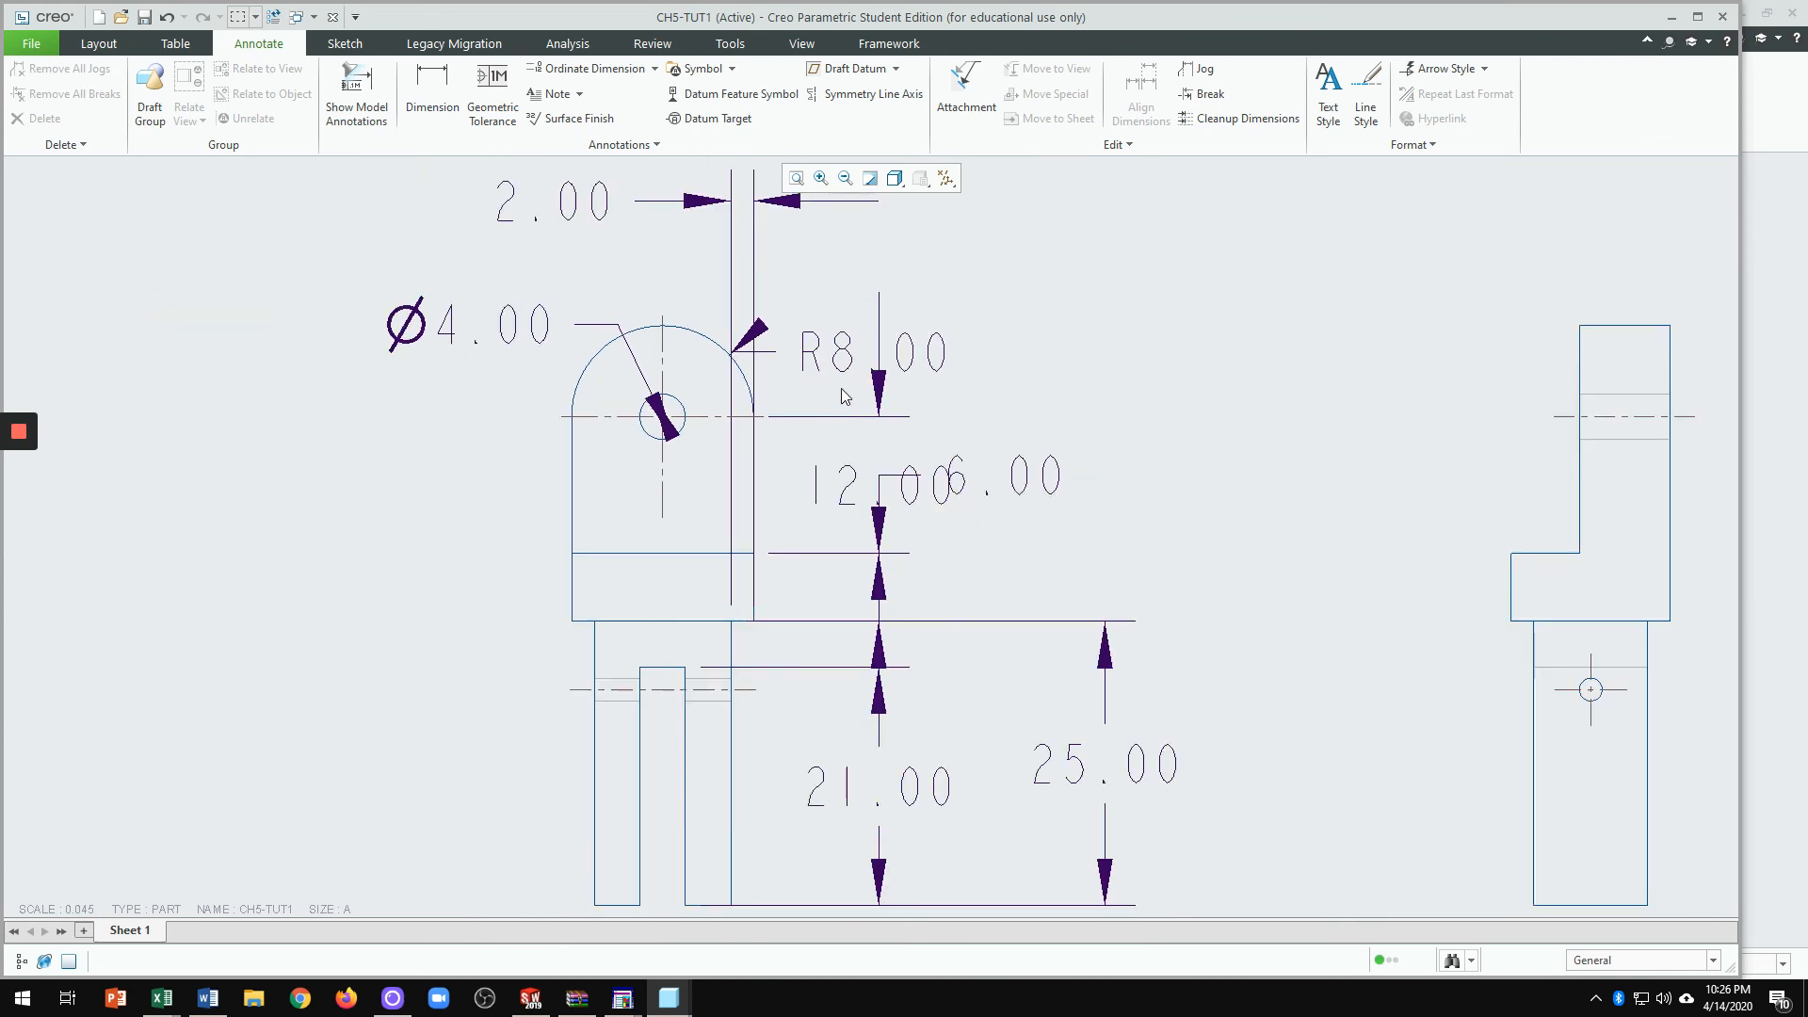
left_click(586, 226)
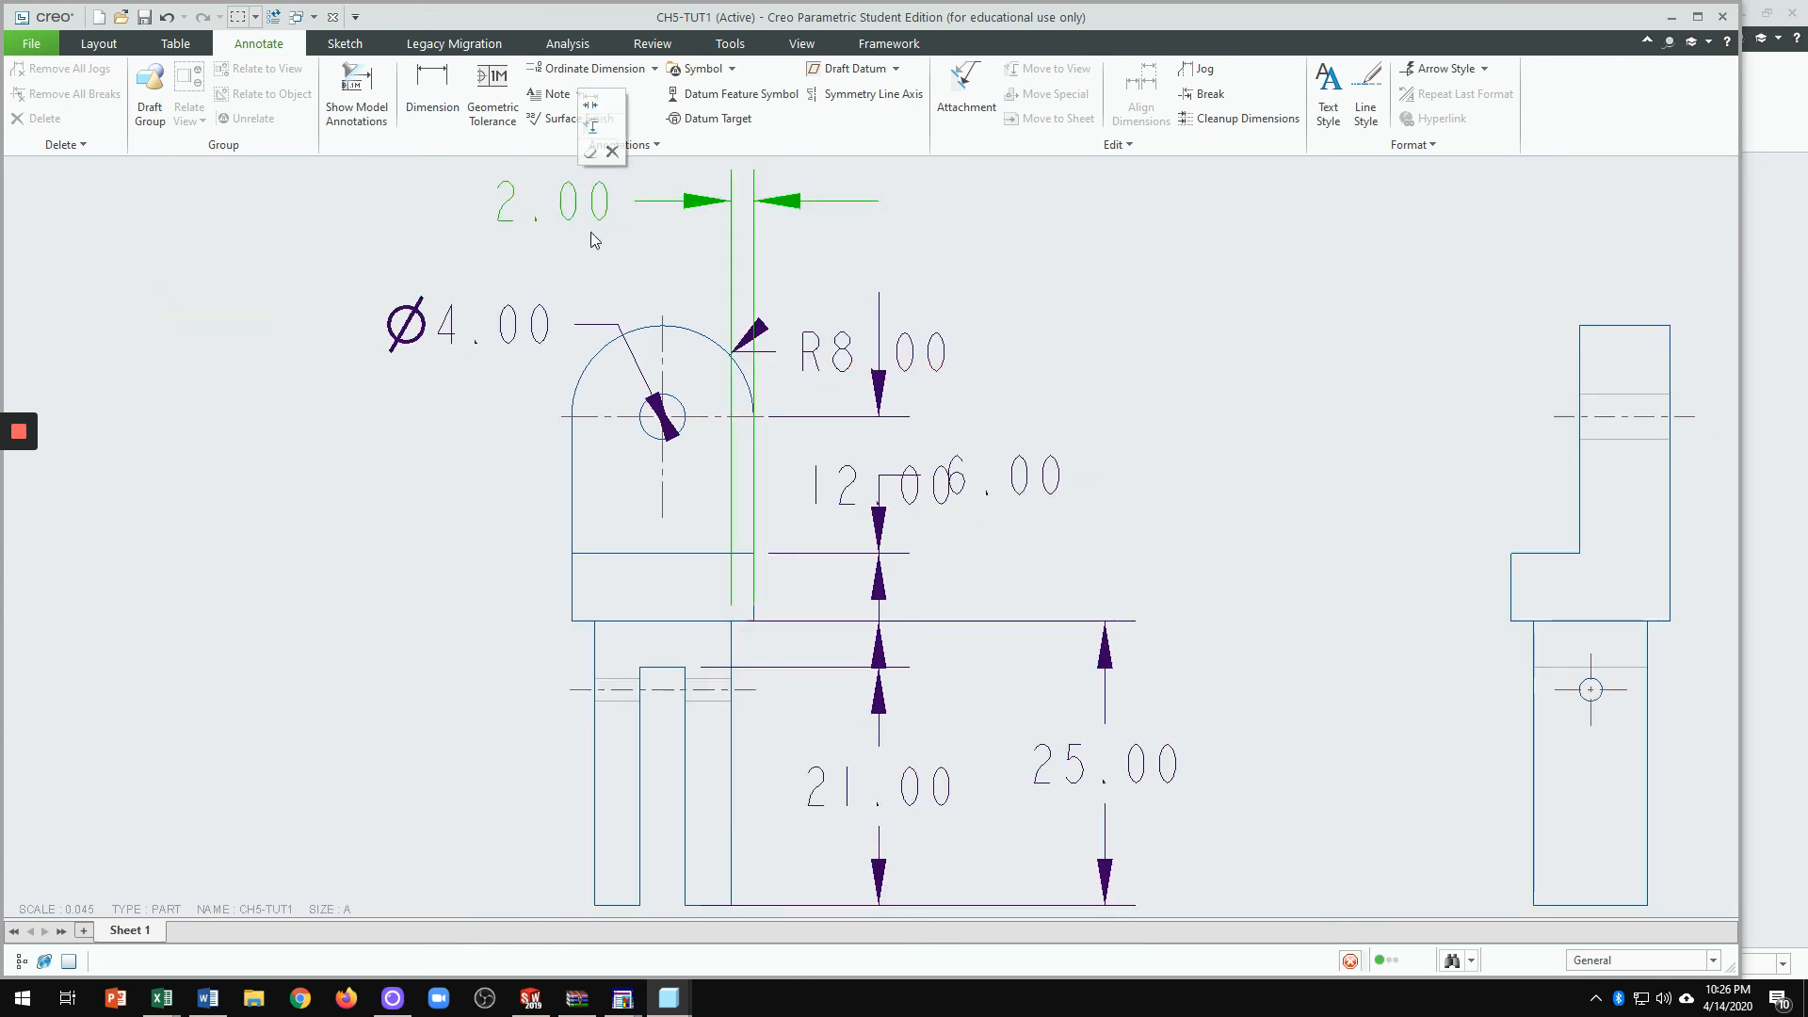
key("Delete")
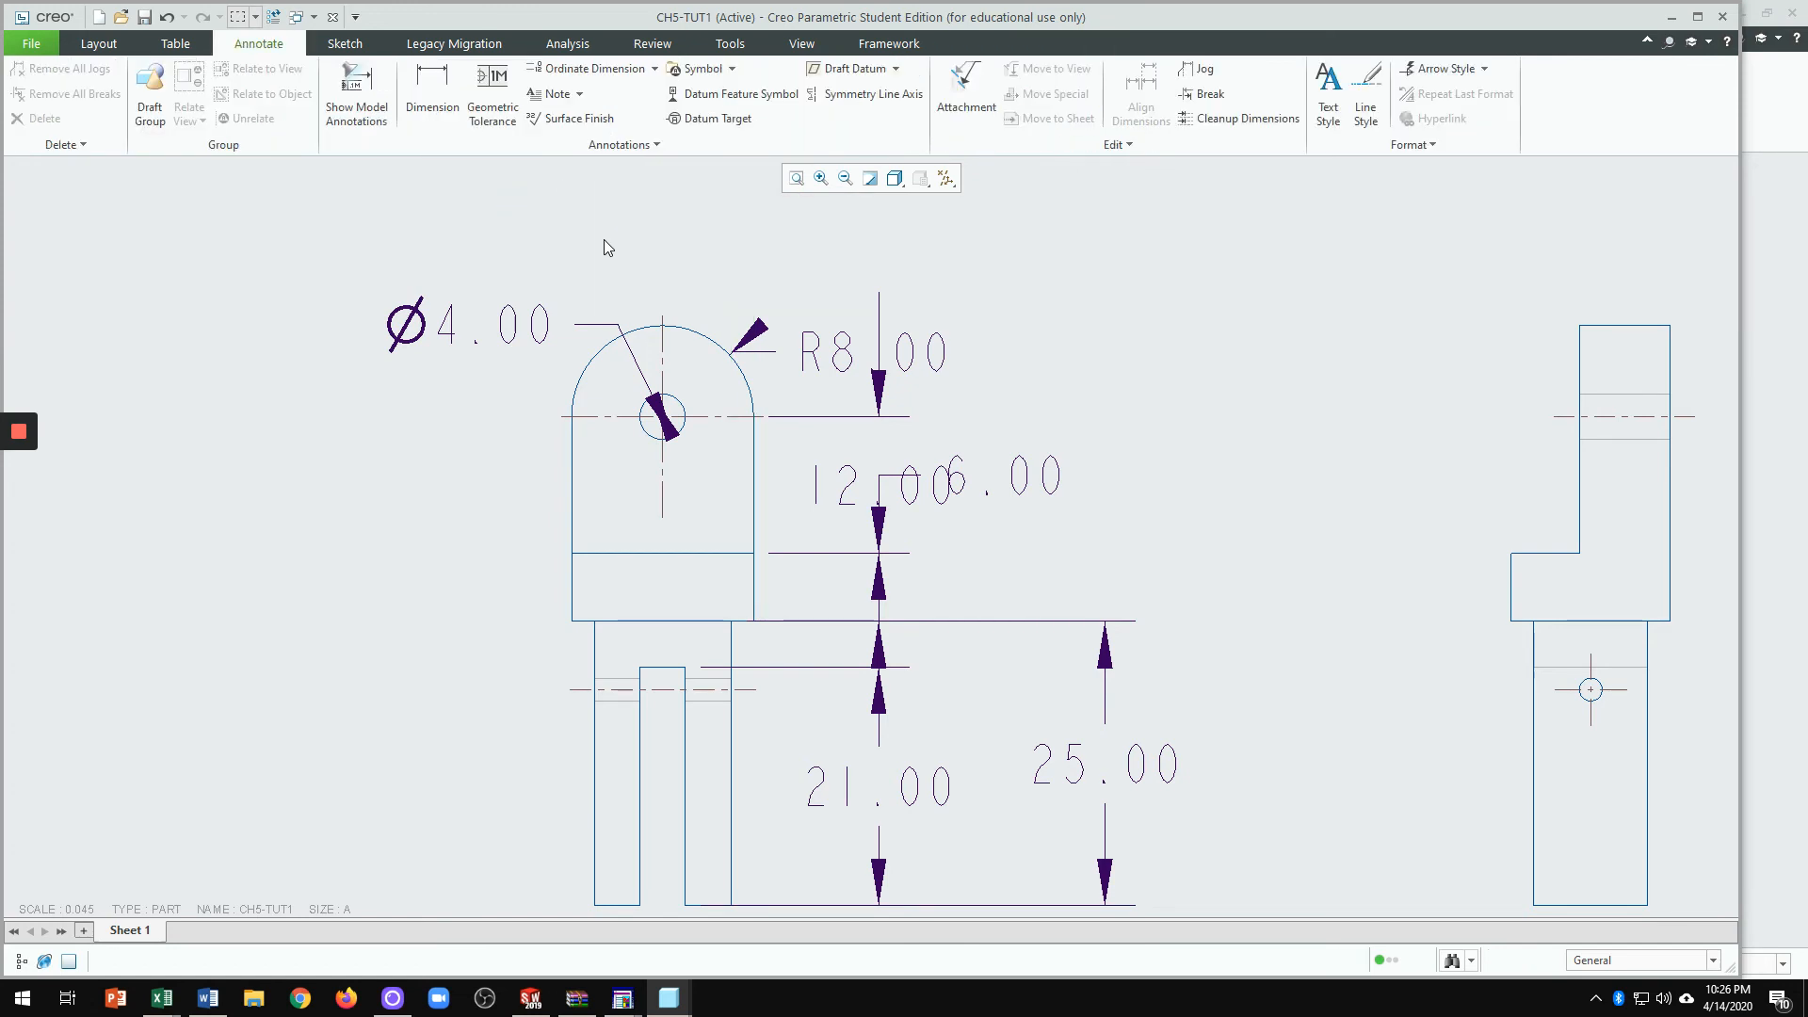
scroll(732, 226, "up", 2)
Step: Reposition the R8.00 dimension text up and to the right of the rounded top
scroll(752, 290, "down", 2)
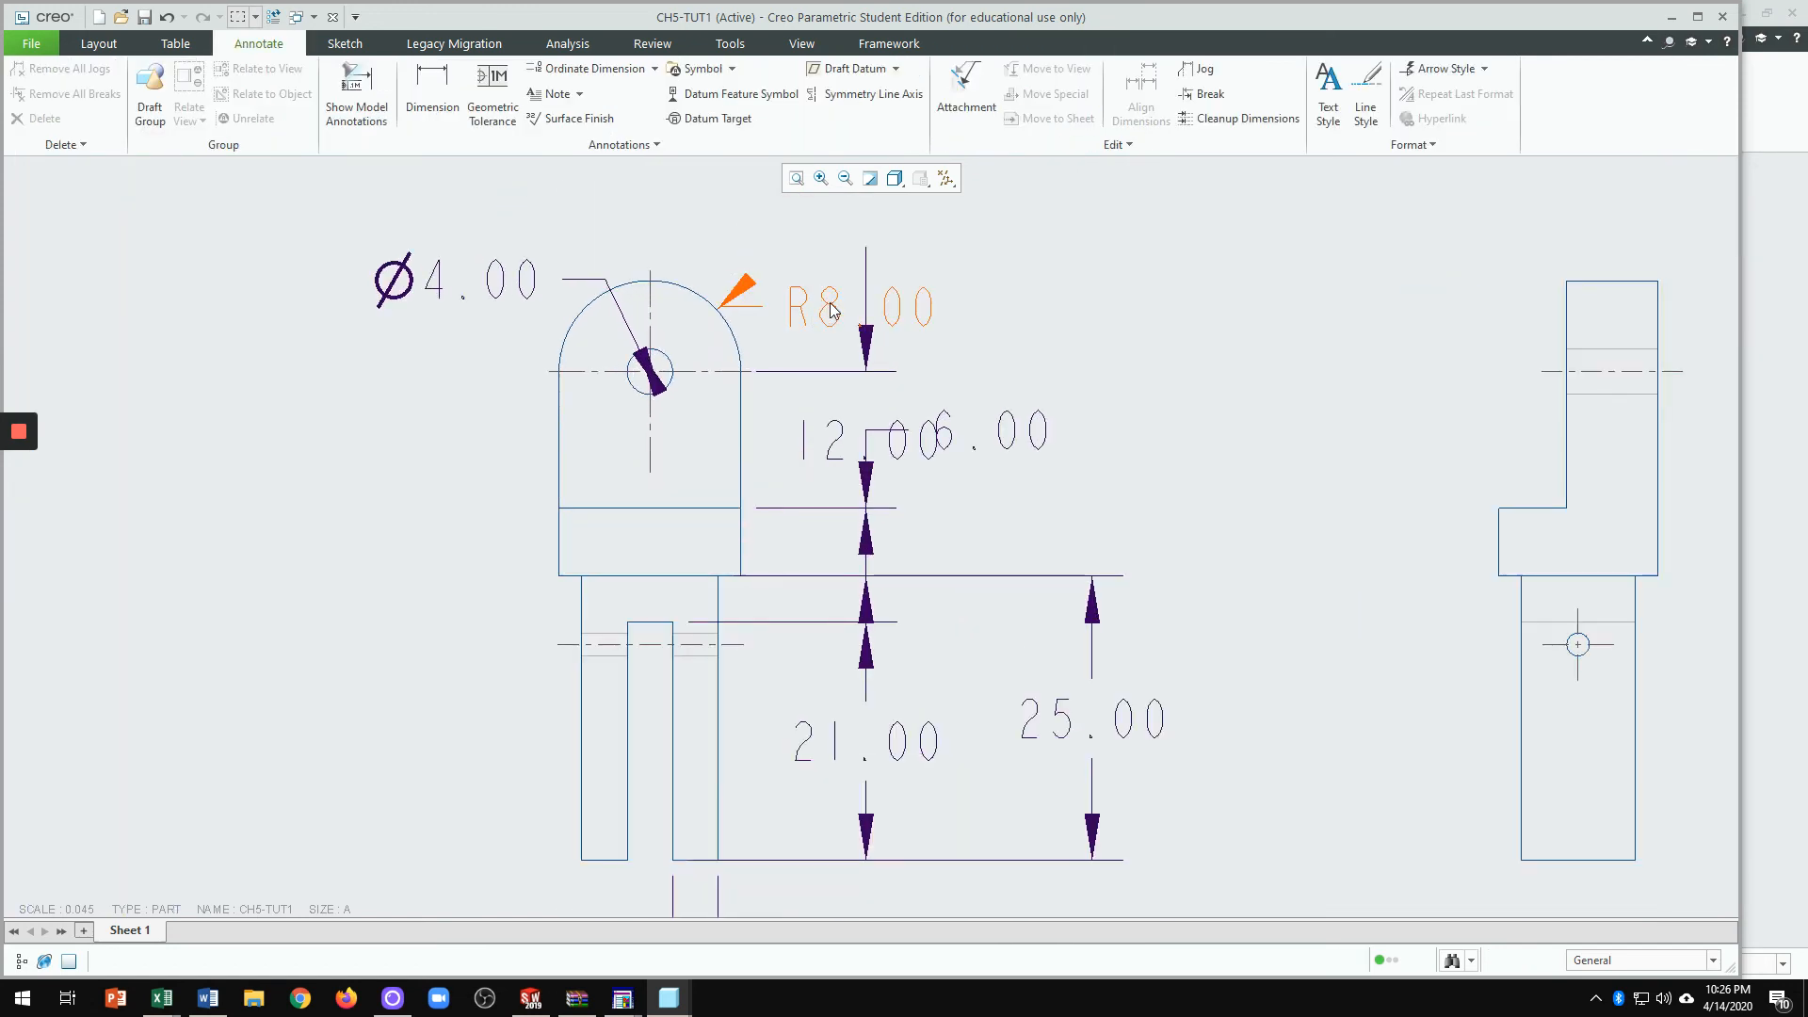
left_click(832, 311)
left_click_drag(833, 311, 911, 229)
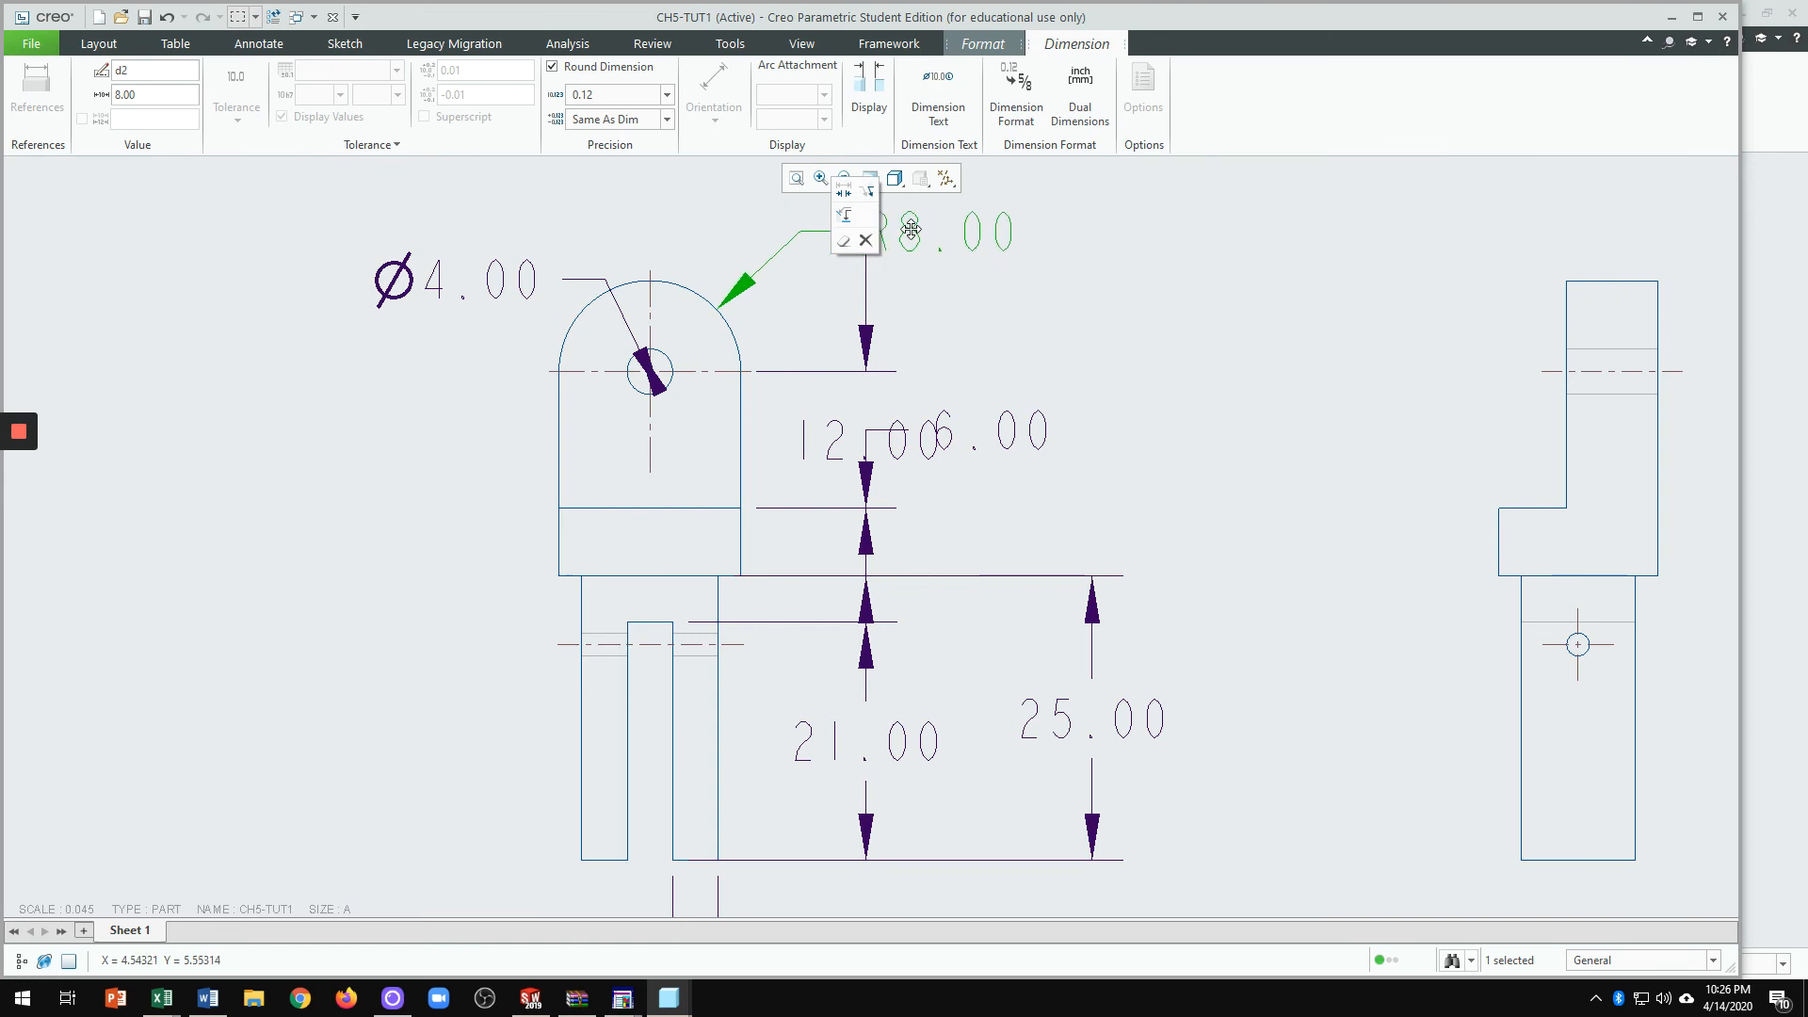
left_click(920, 302)
scroll(883, 450, "up", 2)
scroll(901, 319, "down", 2)
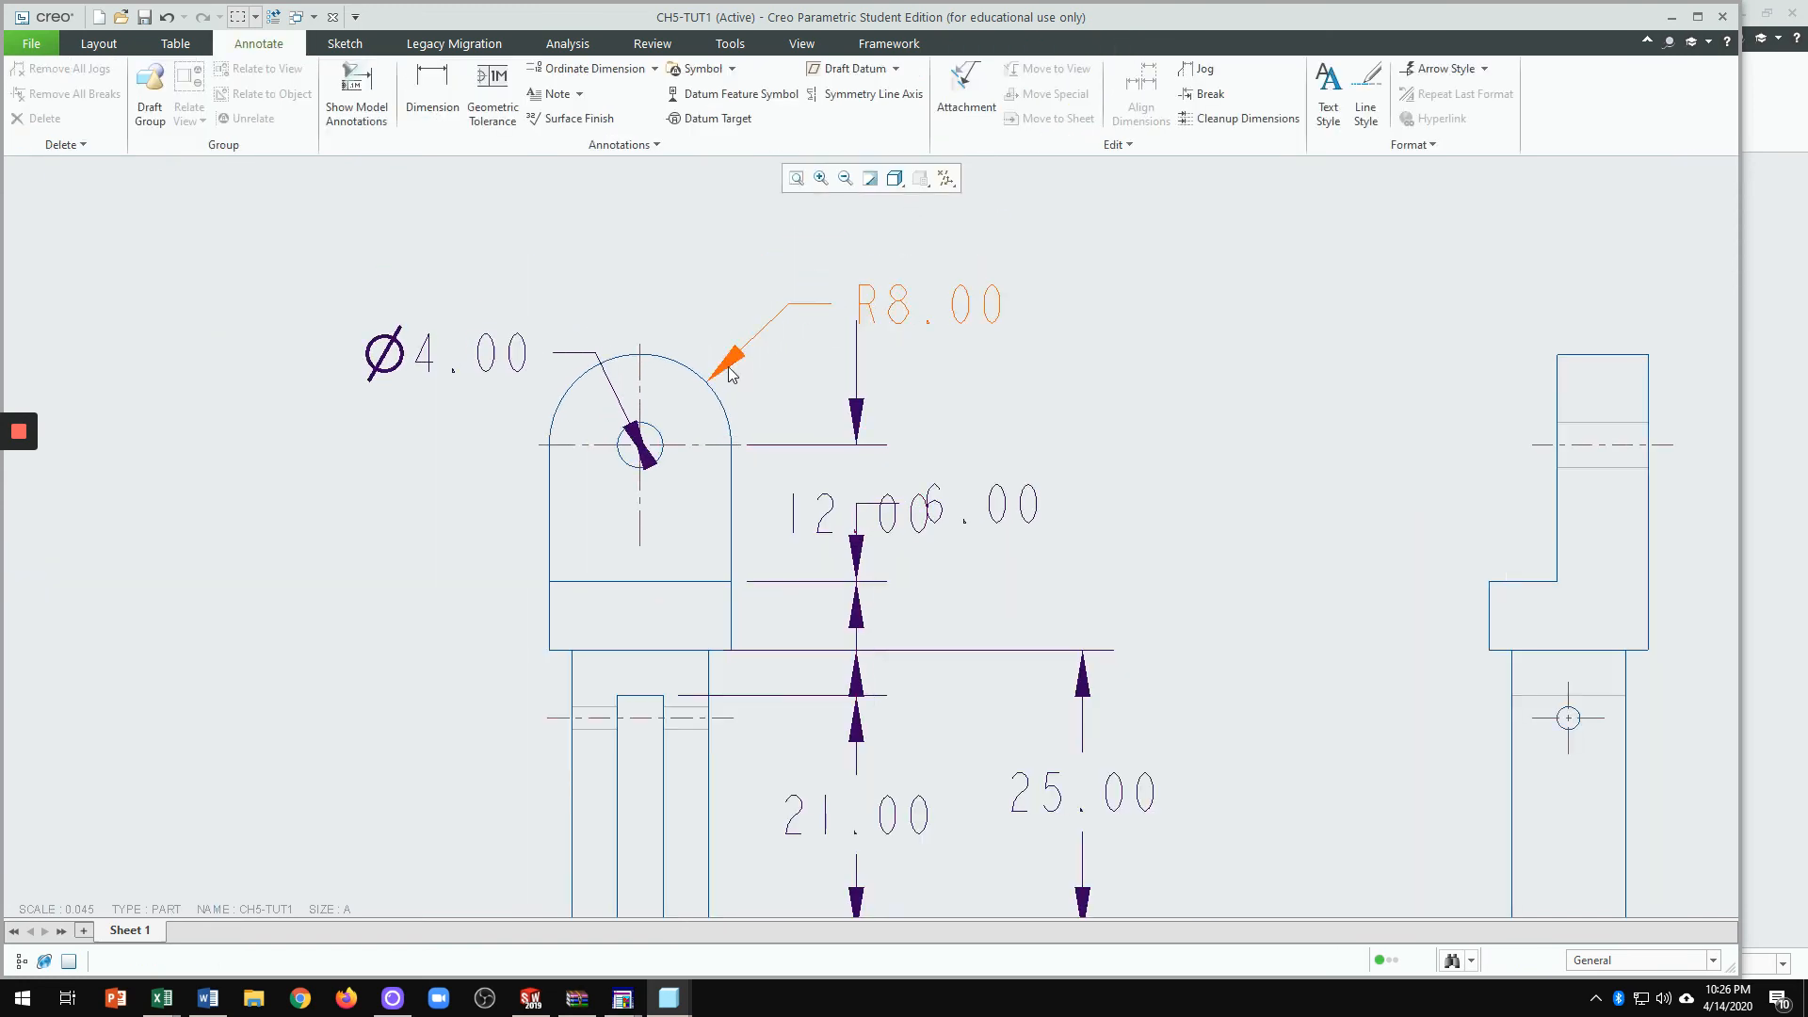
left_click(904, 317)
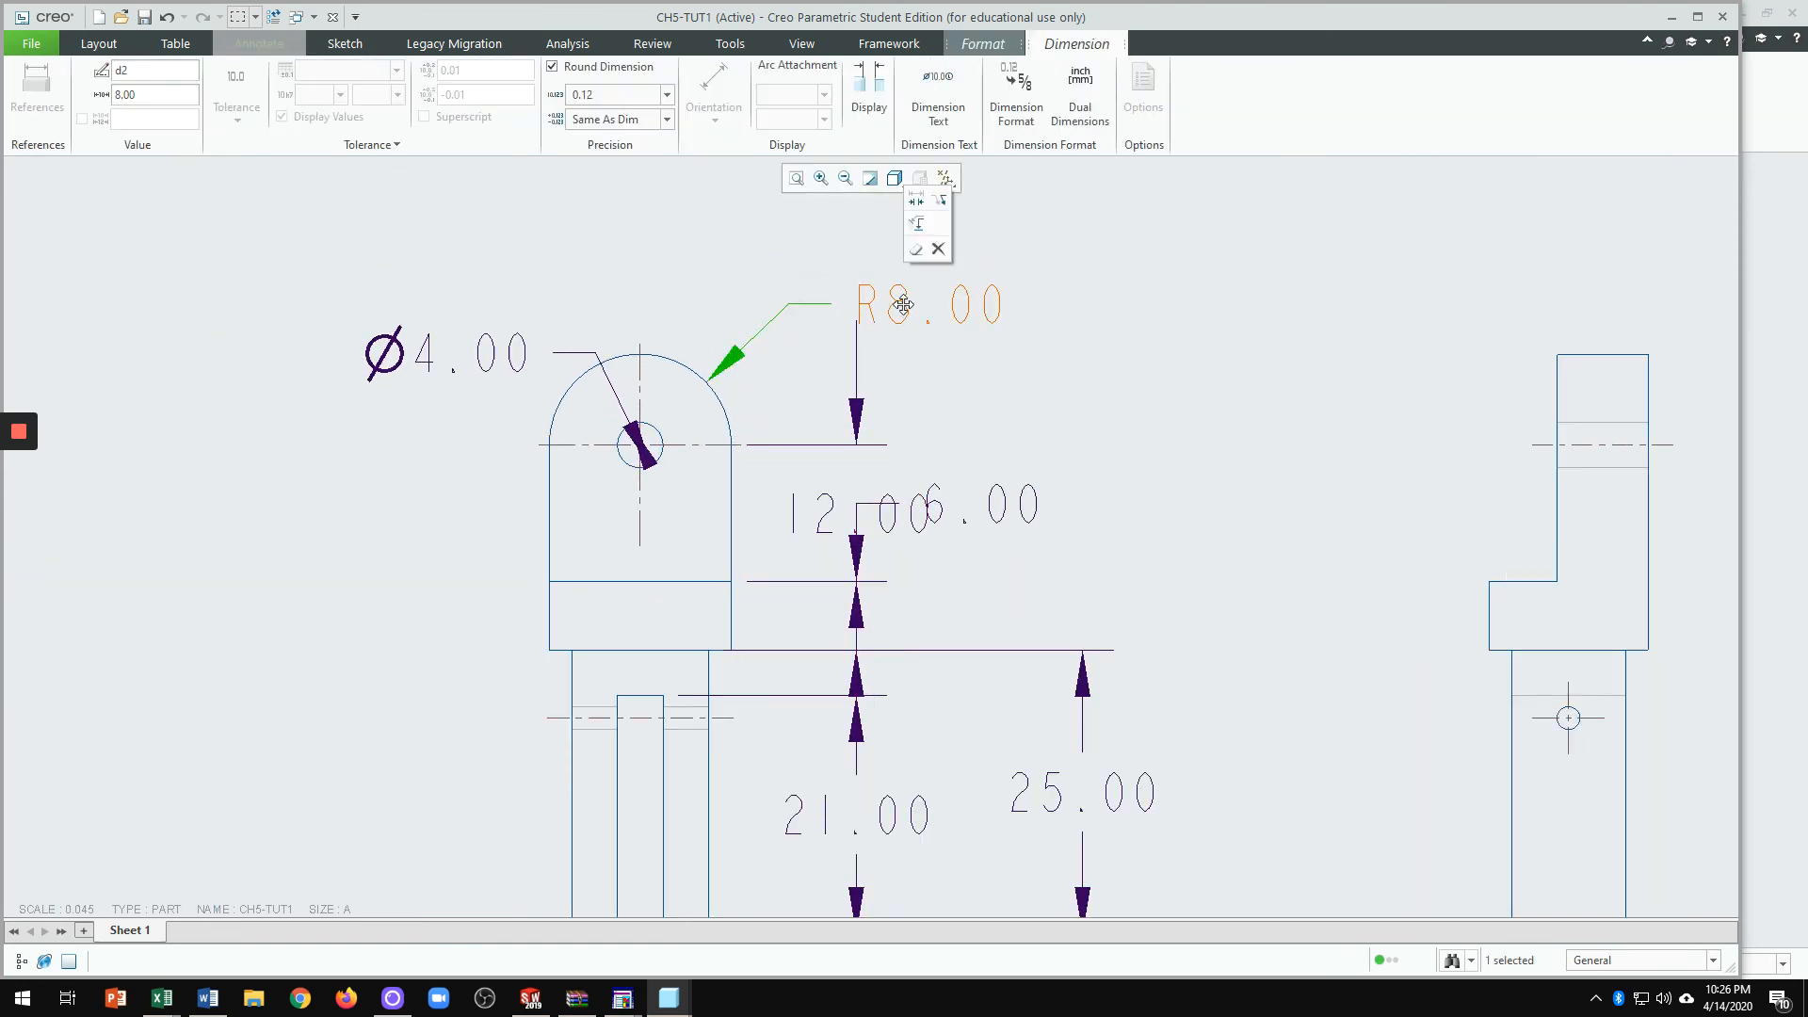
left_click_drag(904, 317, 876, 278)
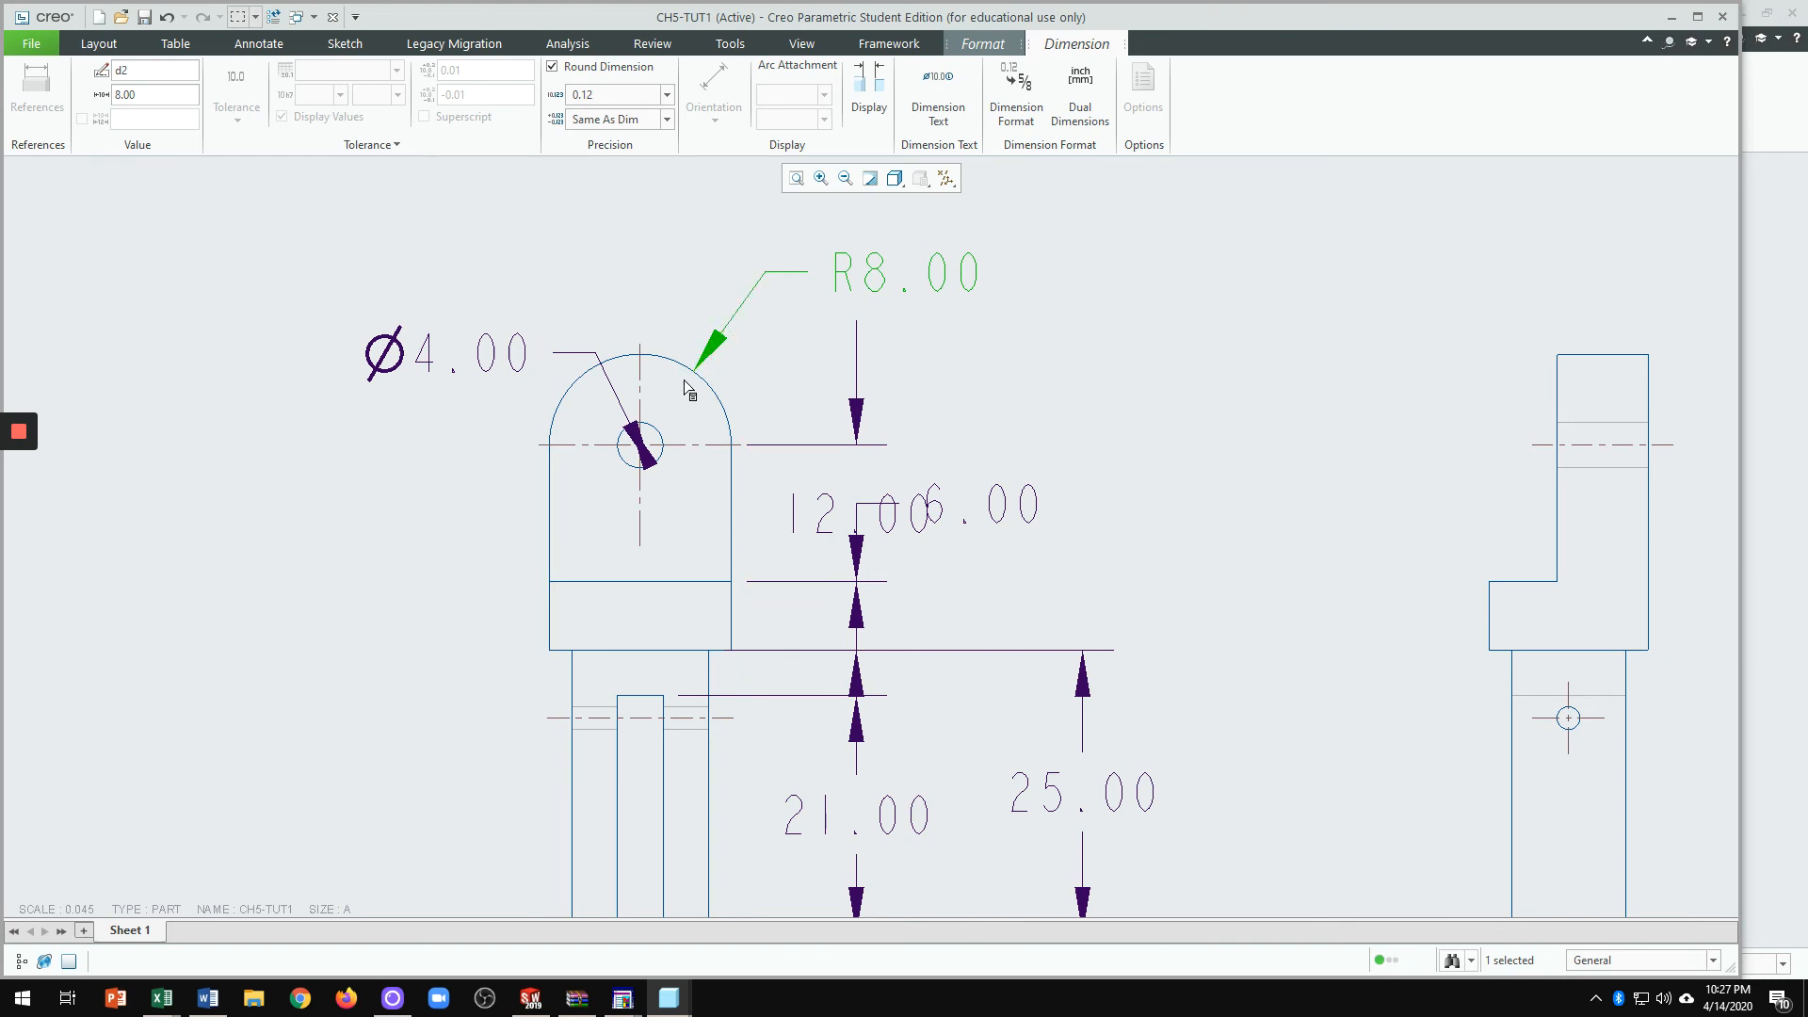
Step: Move the Ø4.00 dimension up-left and flip its arrows to point into the hole
scroll(902, 277, "up", 2)
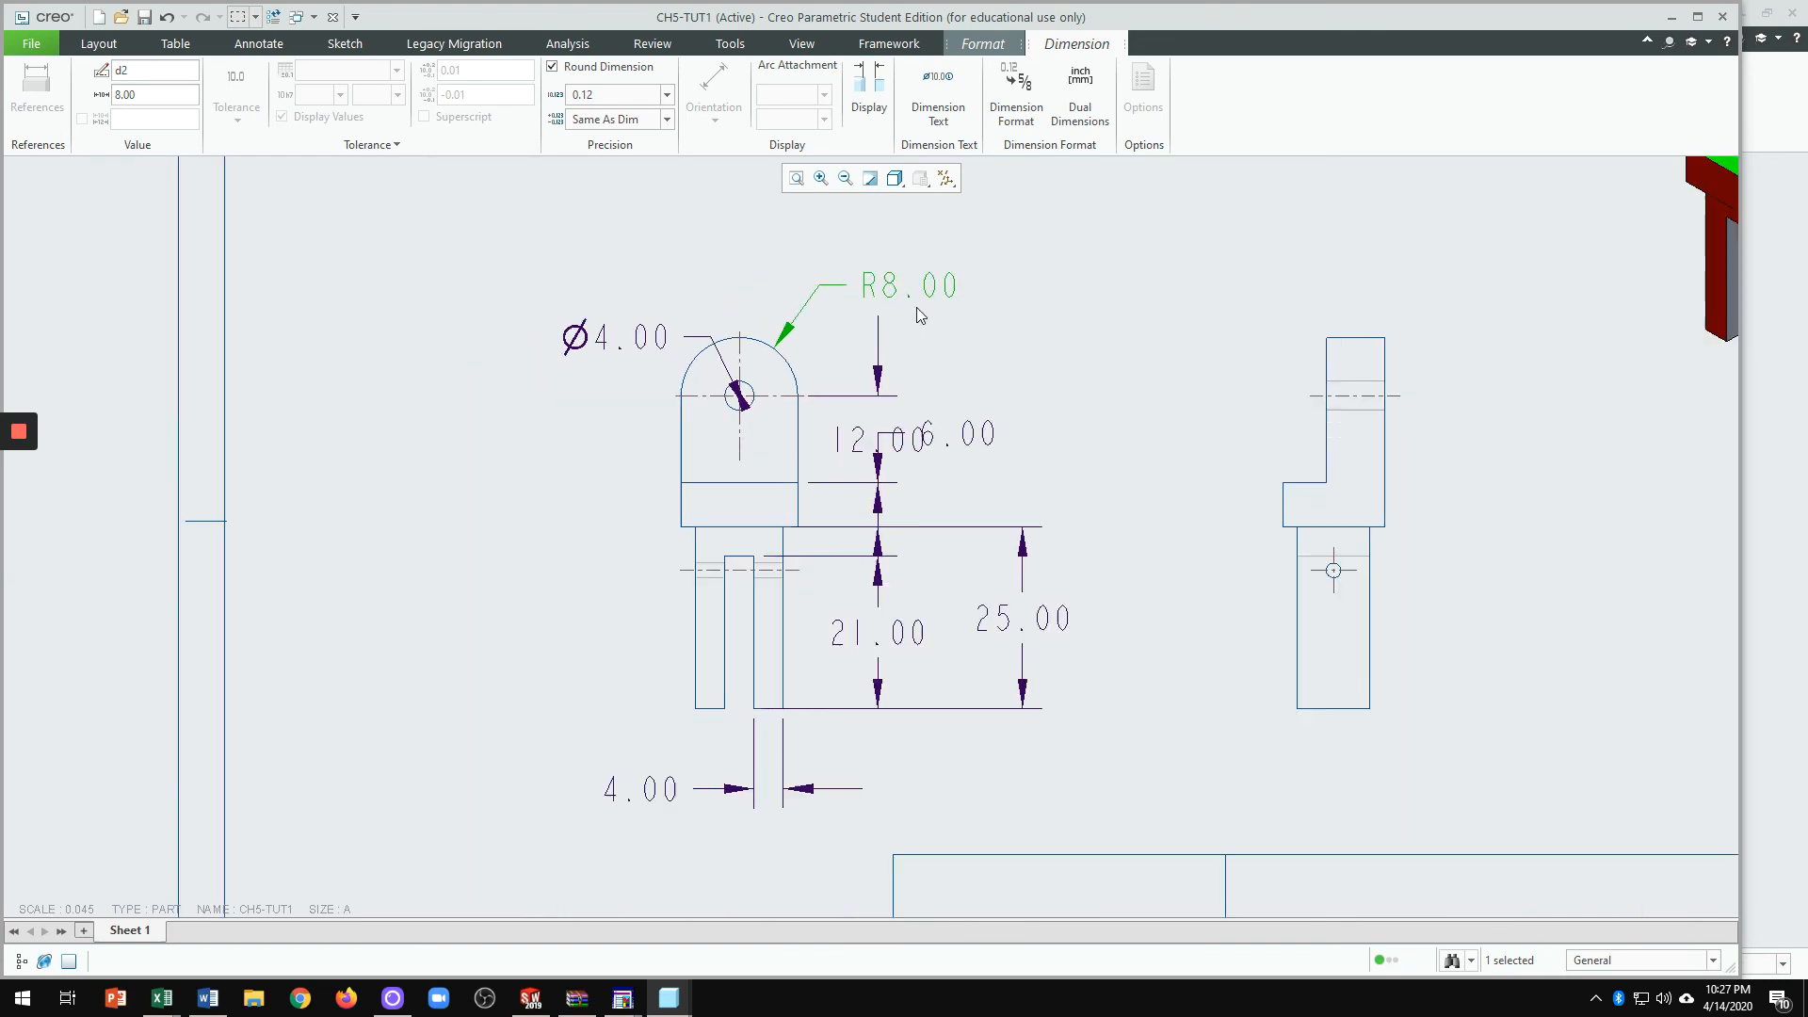
left_click(641, 337)
left_click_drag(641, 337, 586, 321)
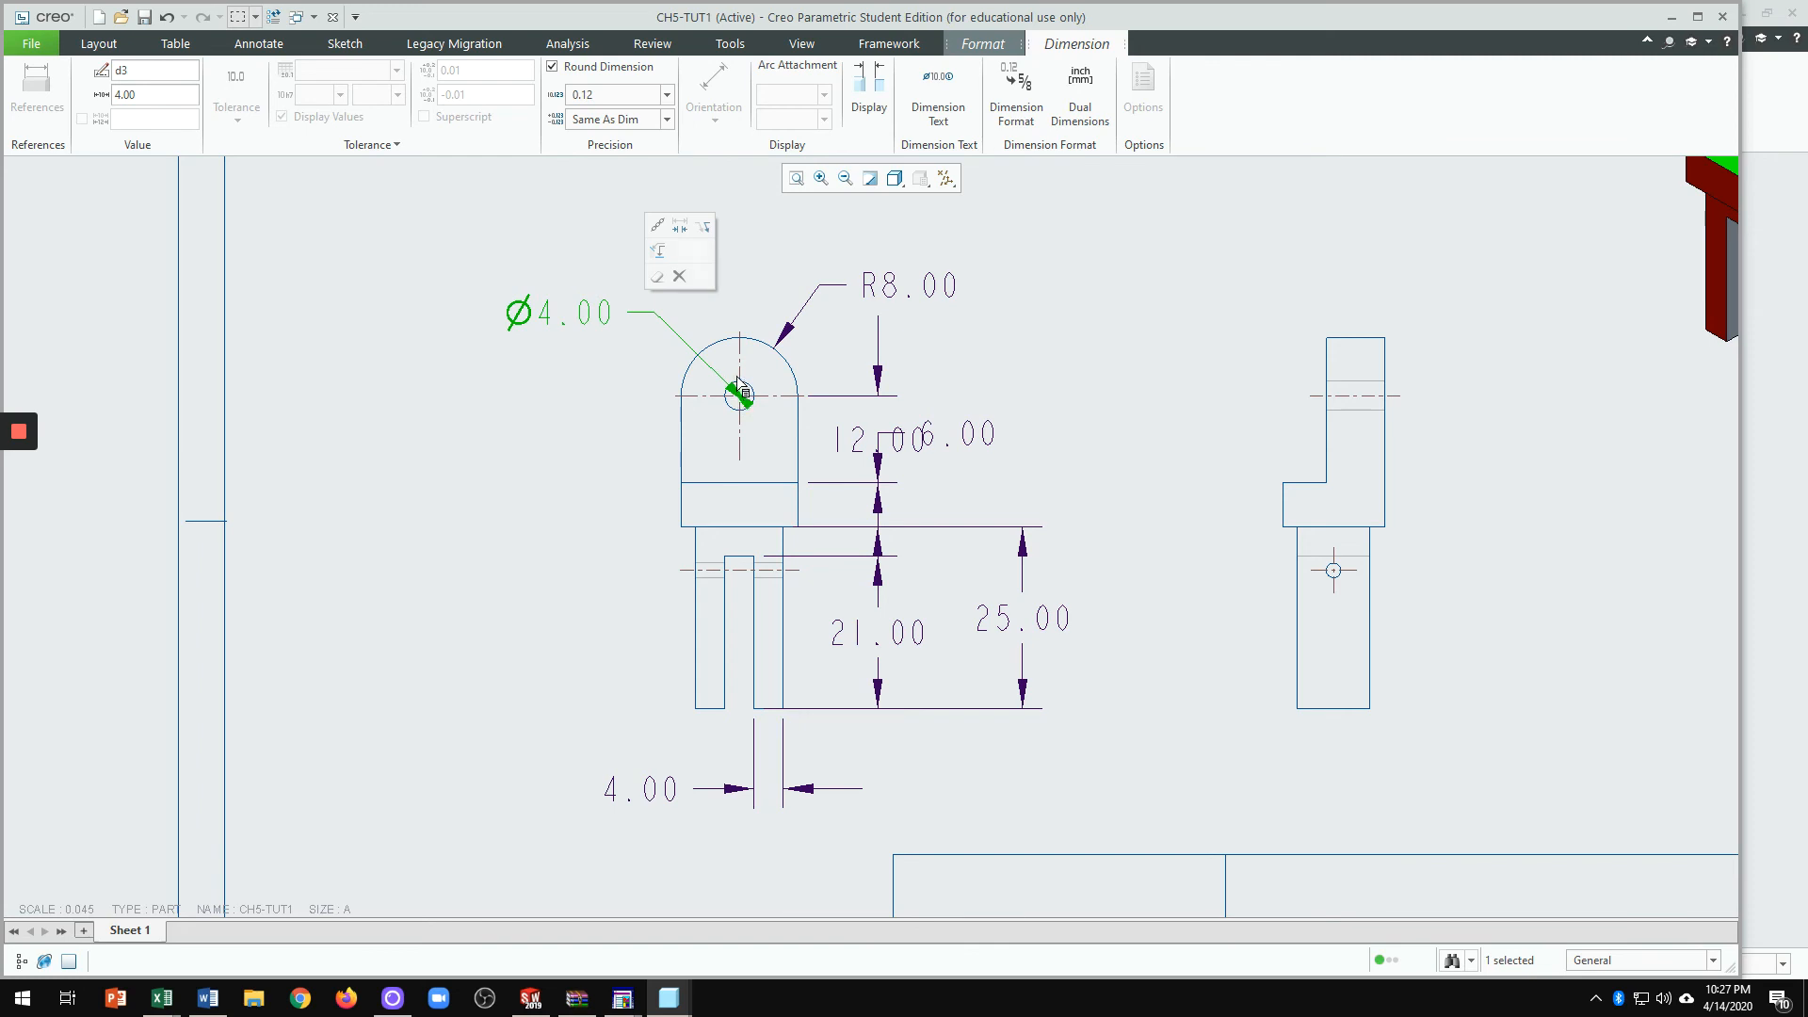
left_click(680, 228)
left_click(570, 431)
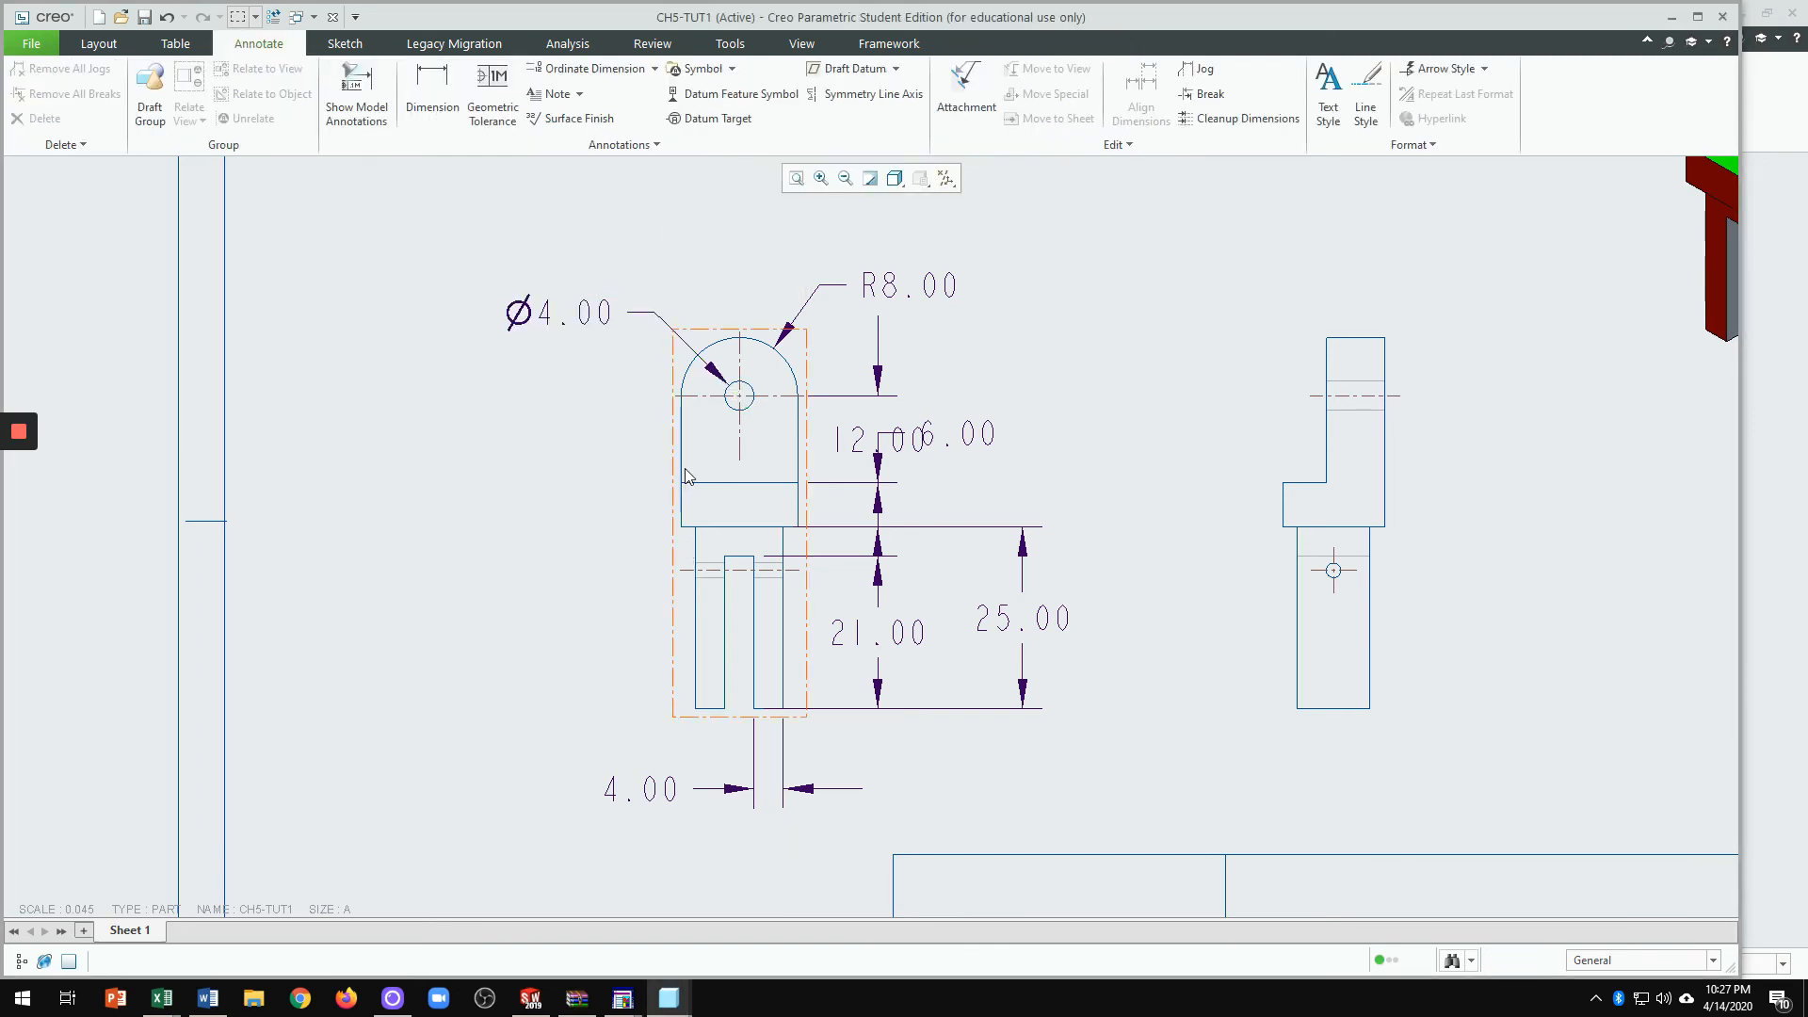
Step: Move the 6.00 dimension to the left of the part in the front view
scroll(693, 396, "up", 1)
scroll(791, 584, "down", 1)
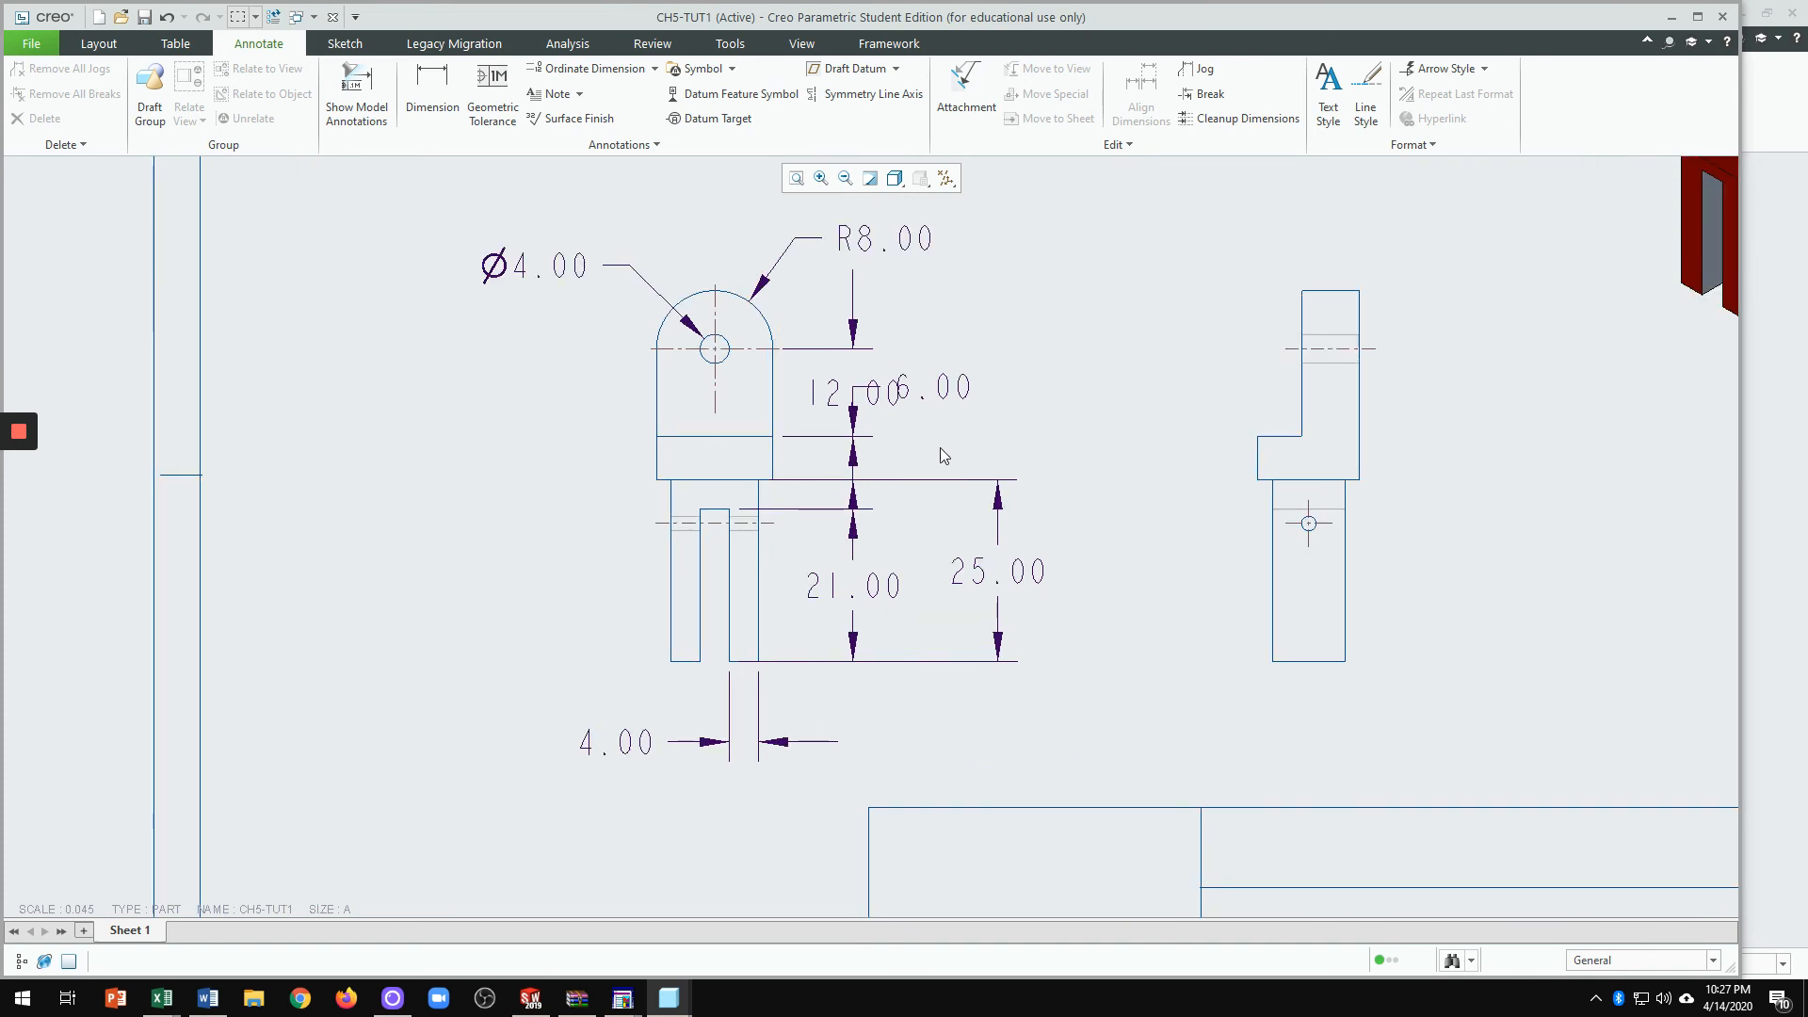
left_click(943, 391)
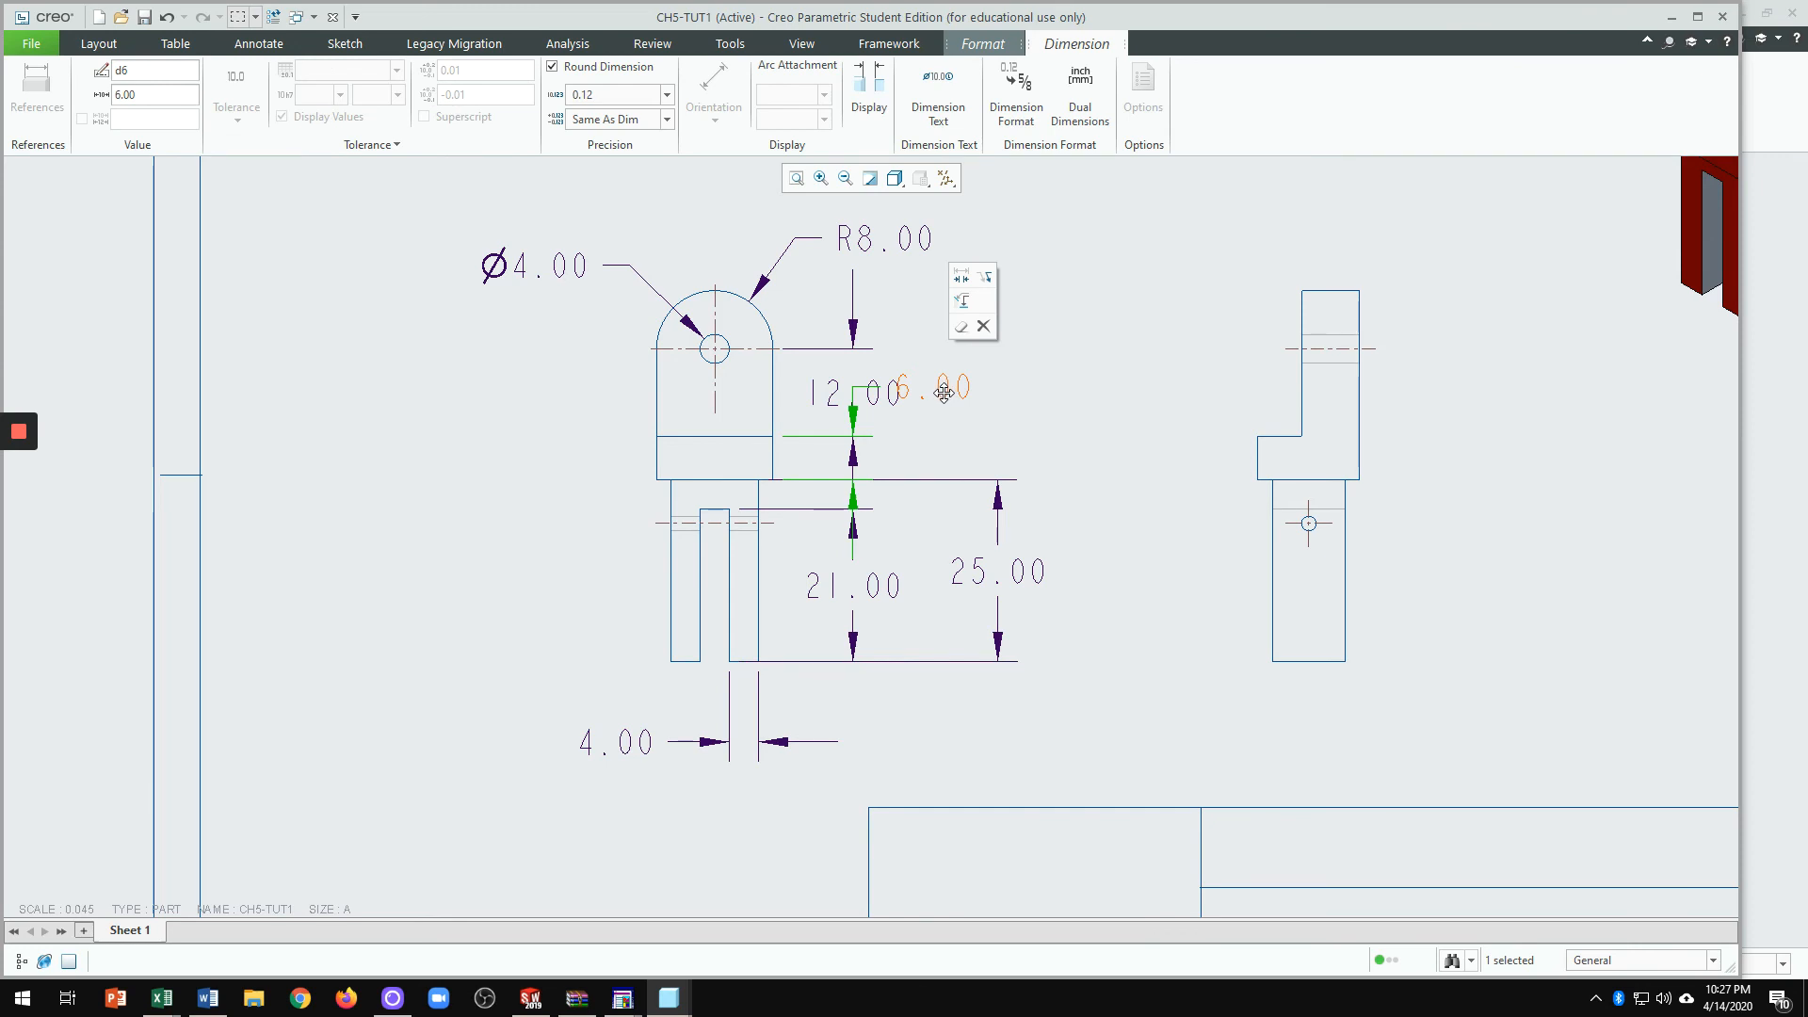
left_click_drag(943, 391, 596, 561)
left_click(587, 646)
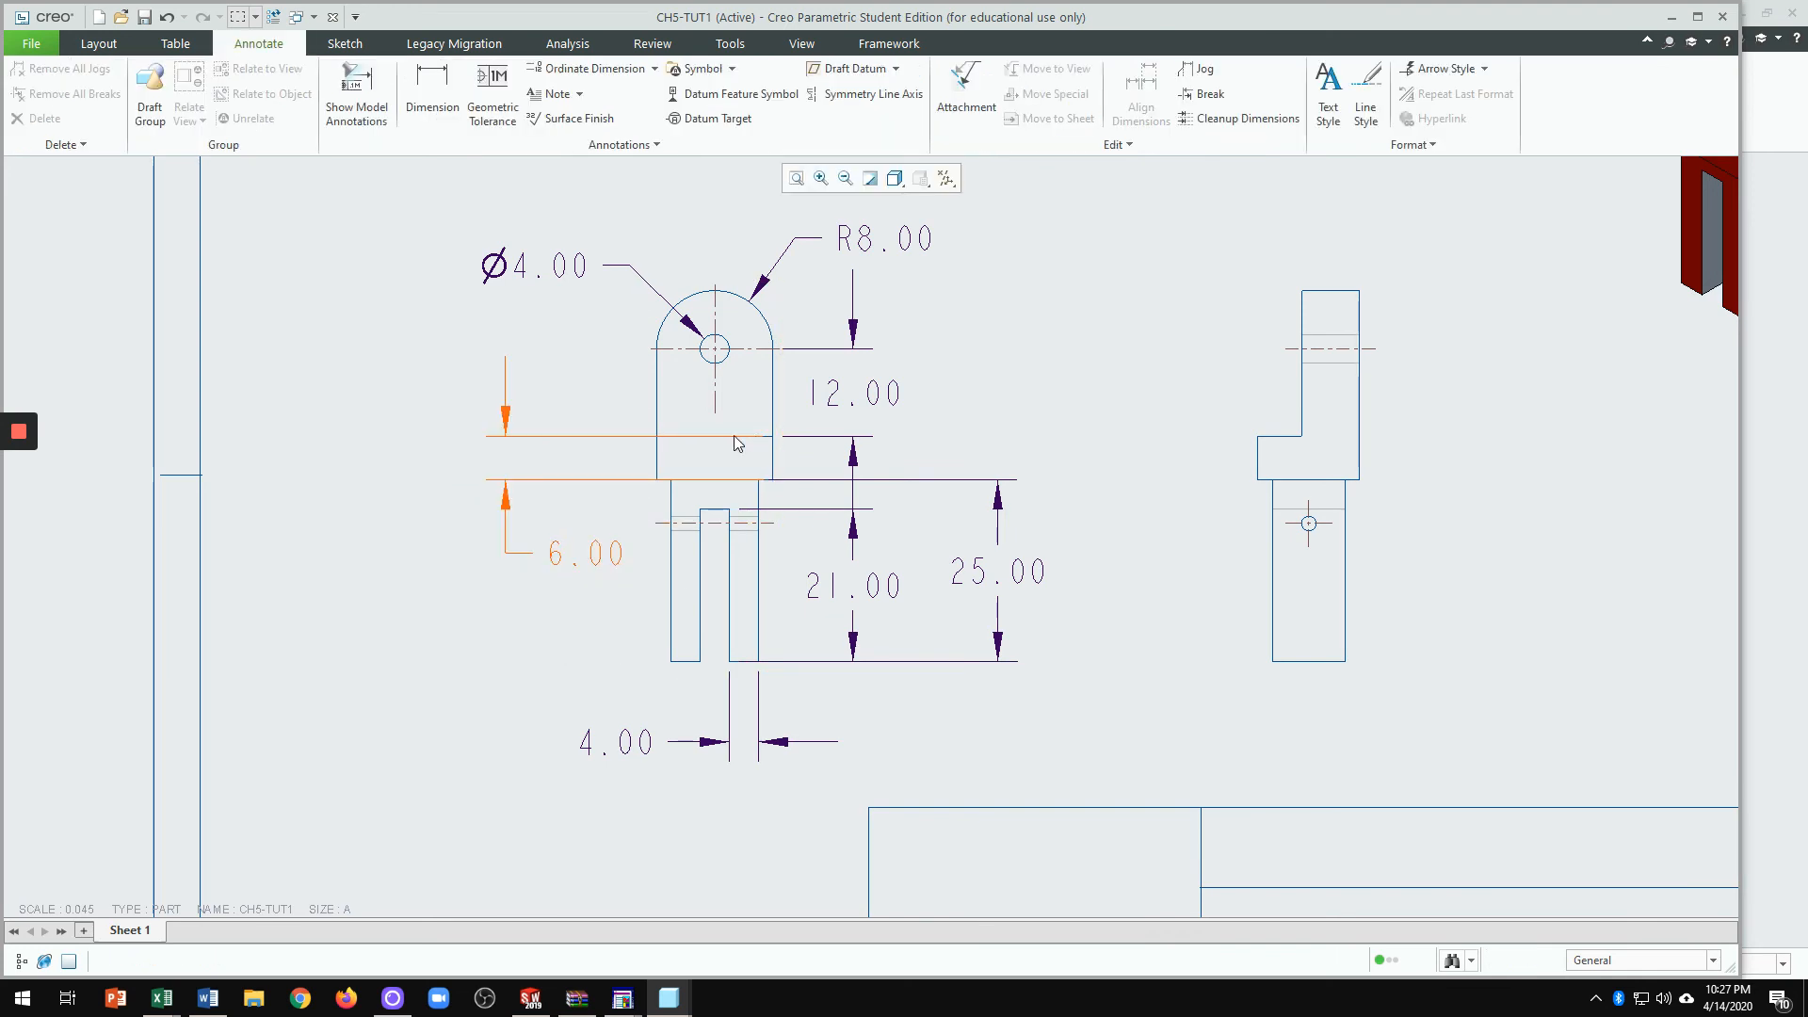
Step: Shorten the upper and lower extension lines of the 6.00 dimension
left_click(740, 440)
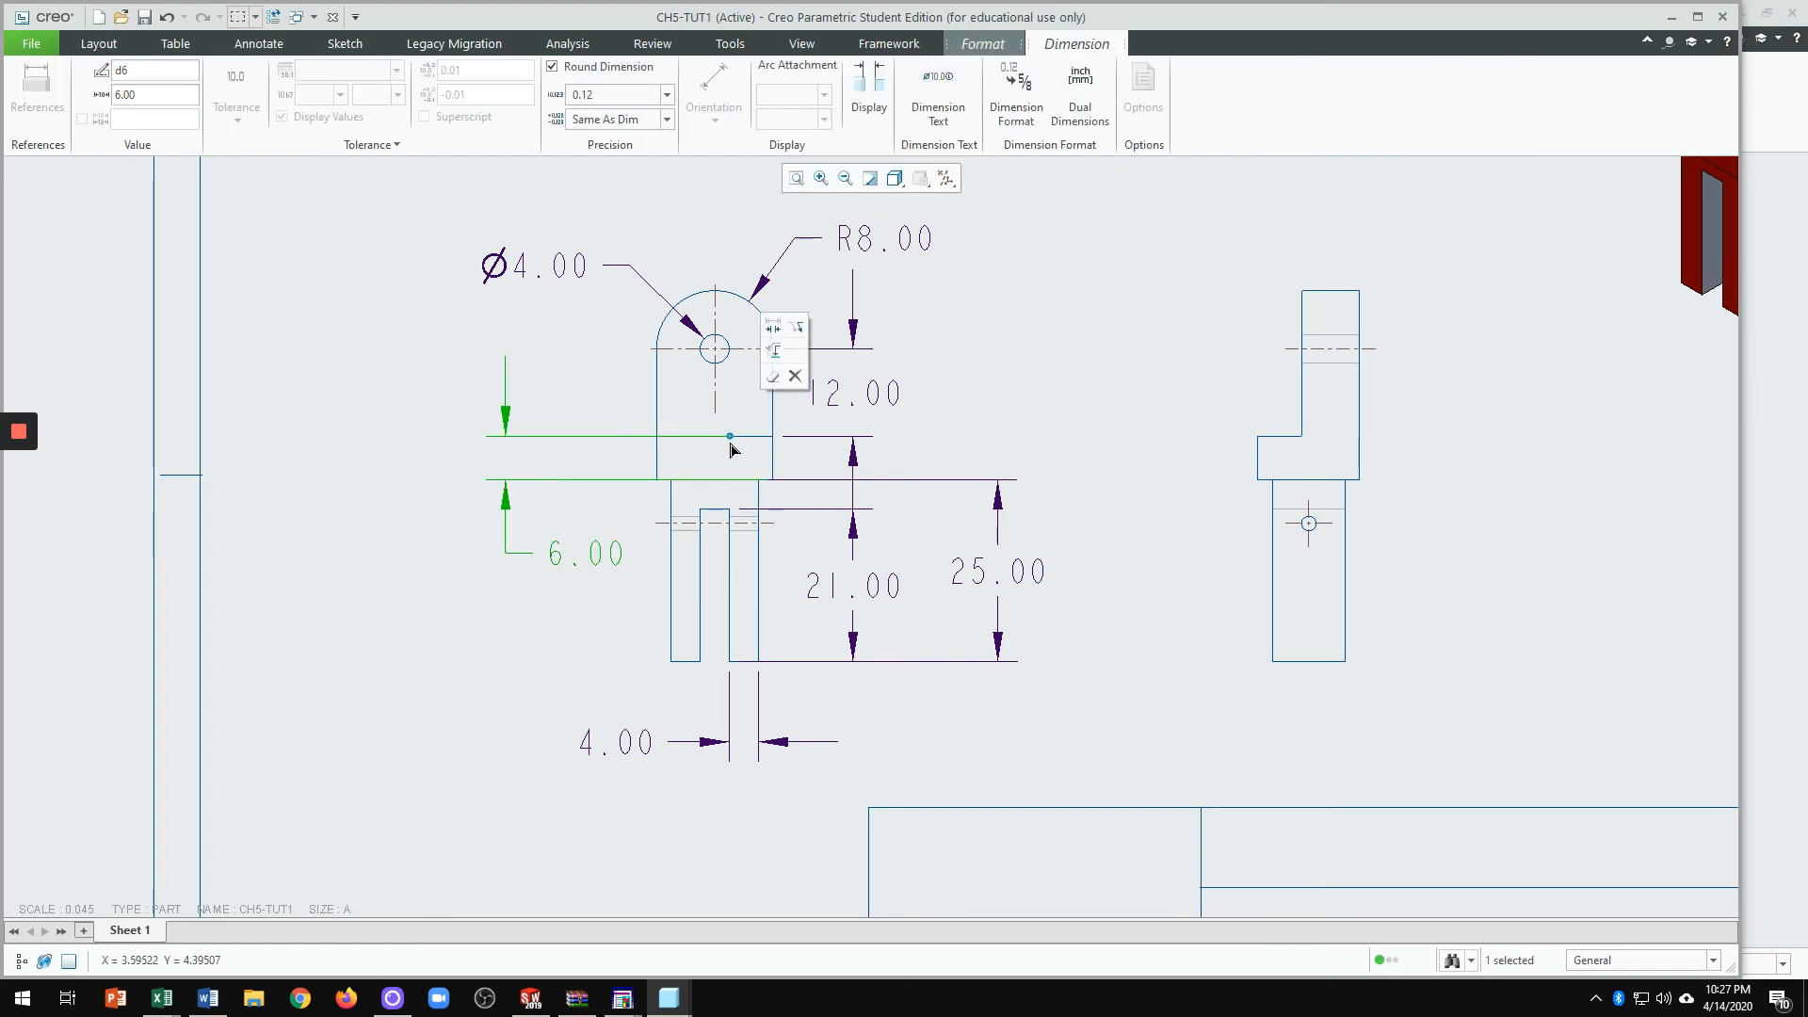
left_click_drag(734, 450, 651, 448)
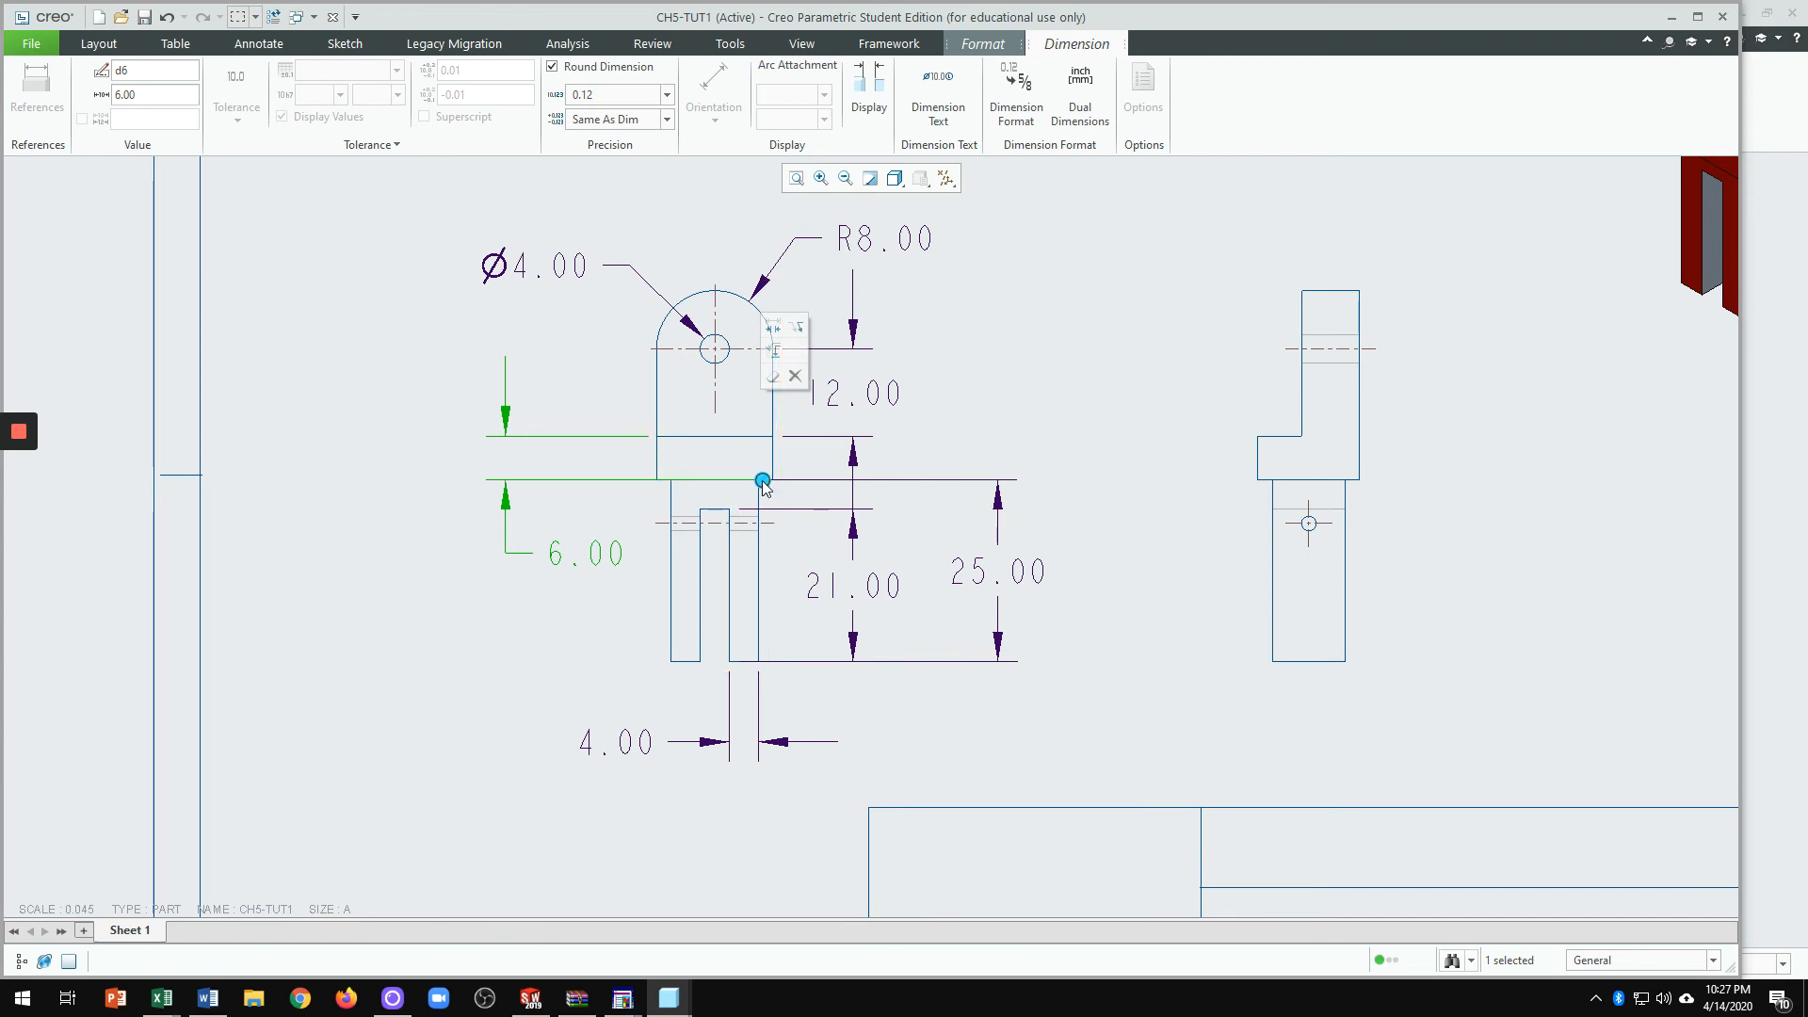
left_click_drag(763, 483, 657, 485)
left_click(657, 523)
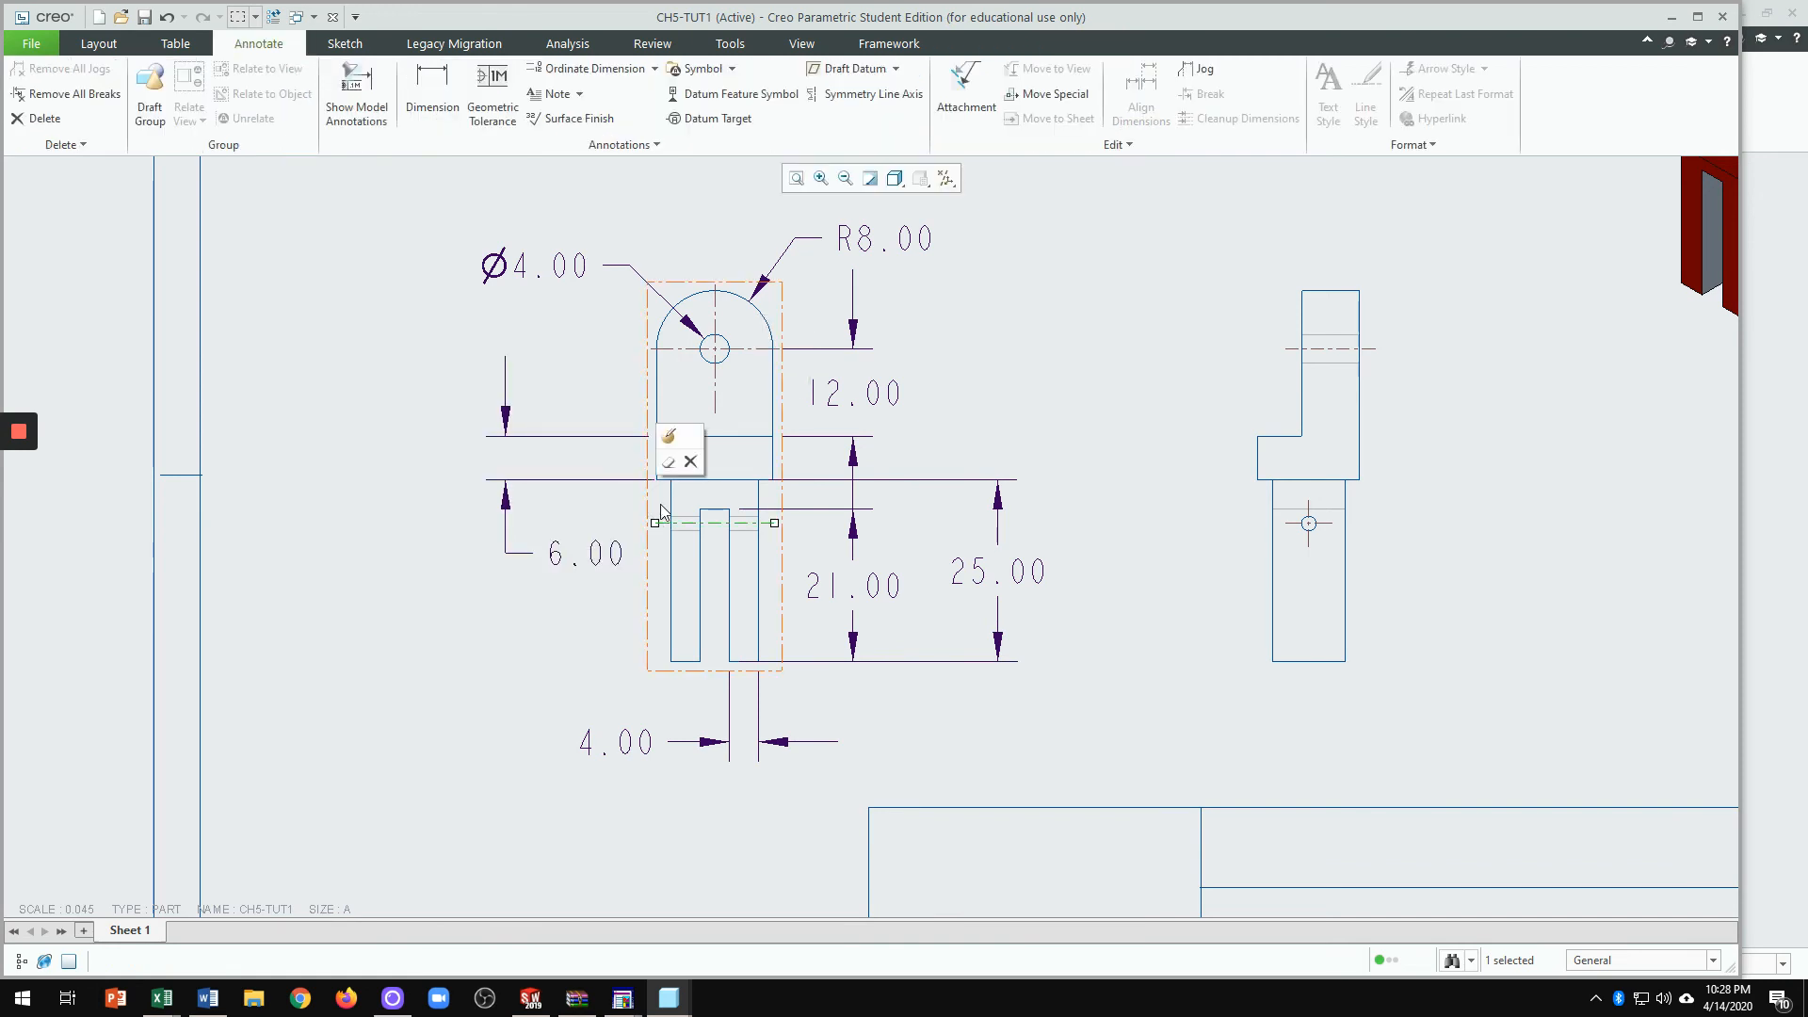
scroll(659, 499, "up", 2)
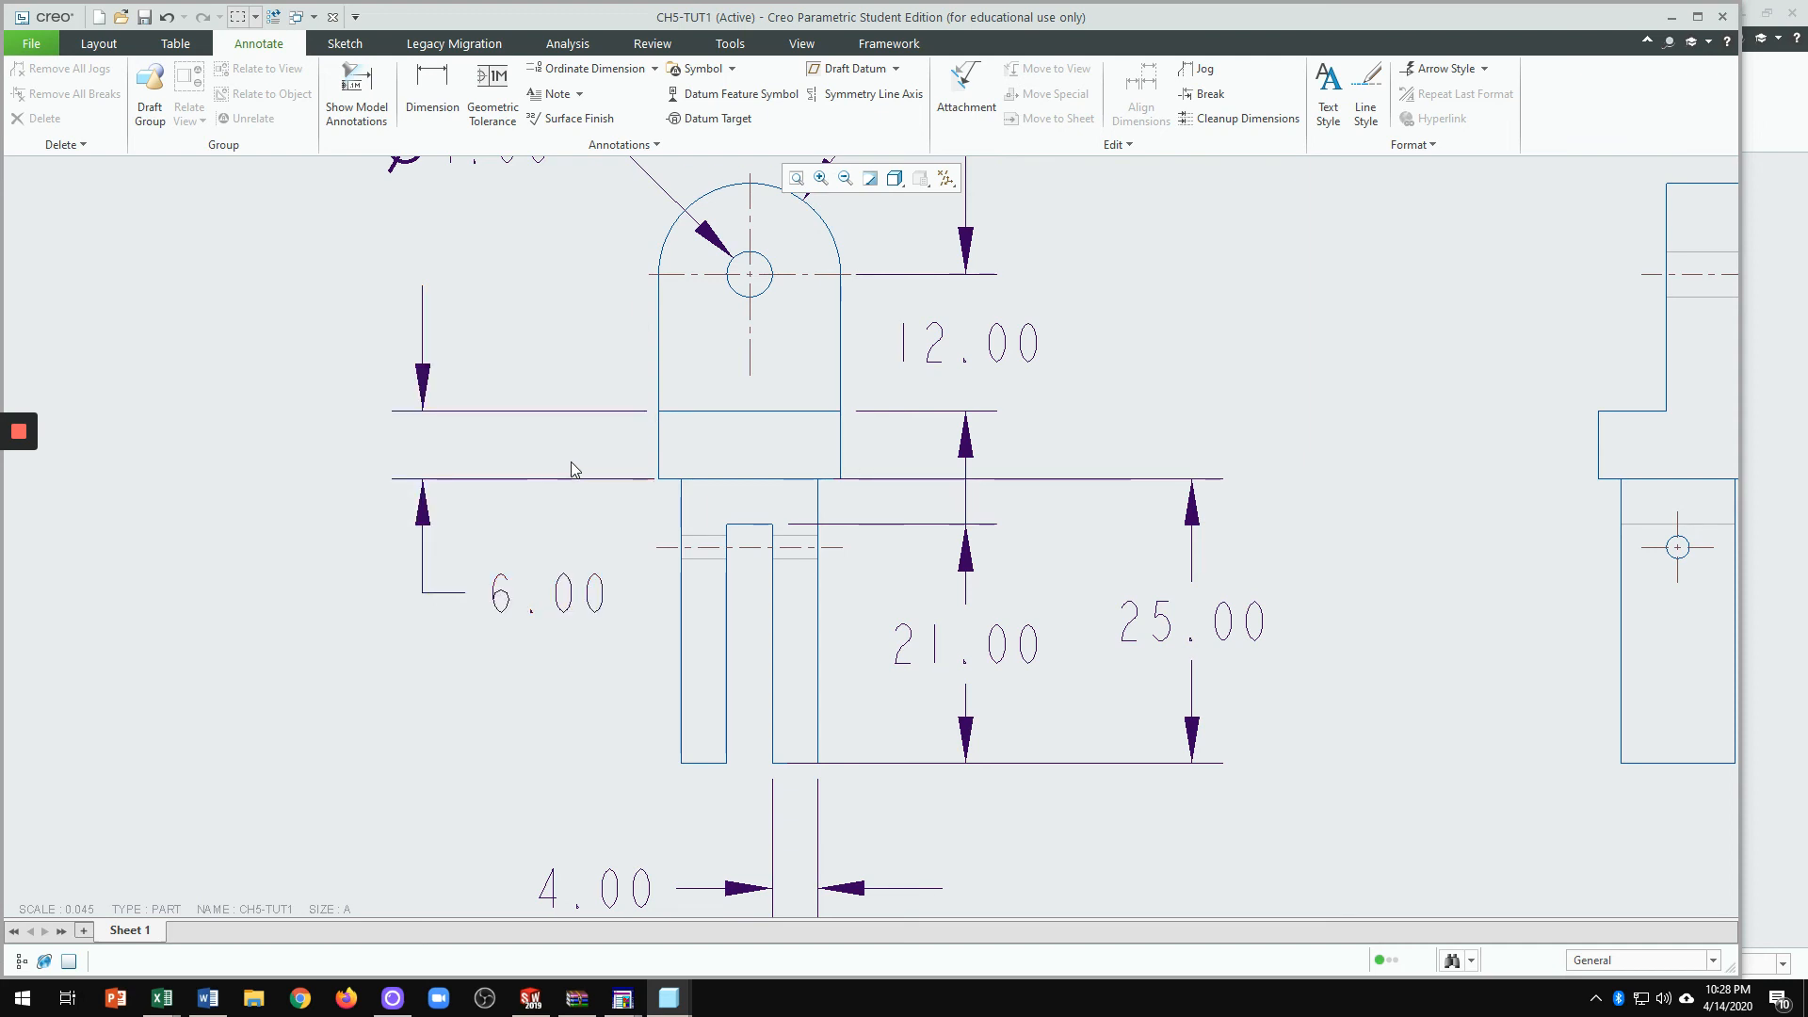
scroll(584, 461, "down", 2)
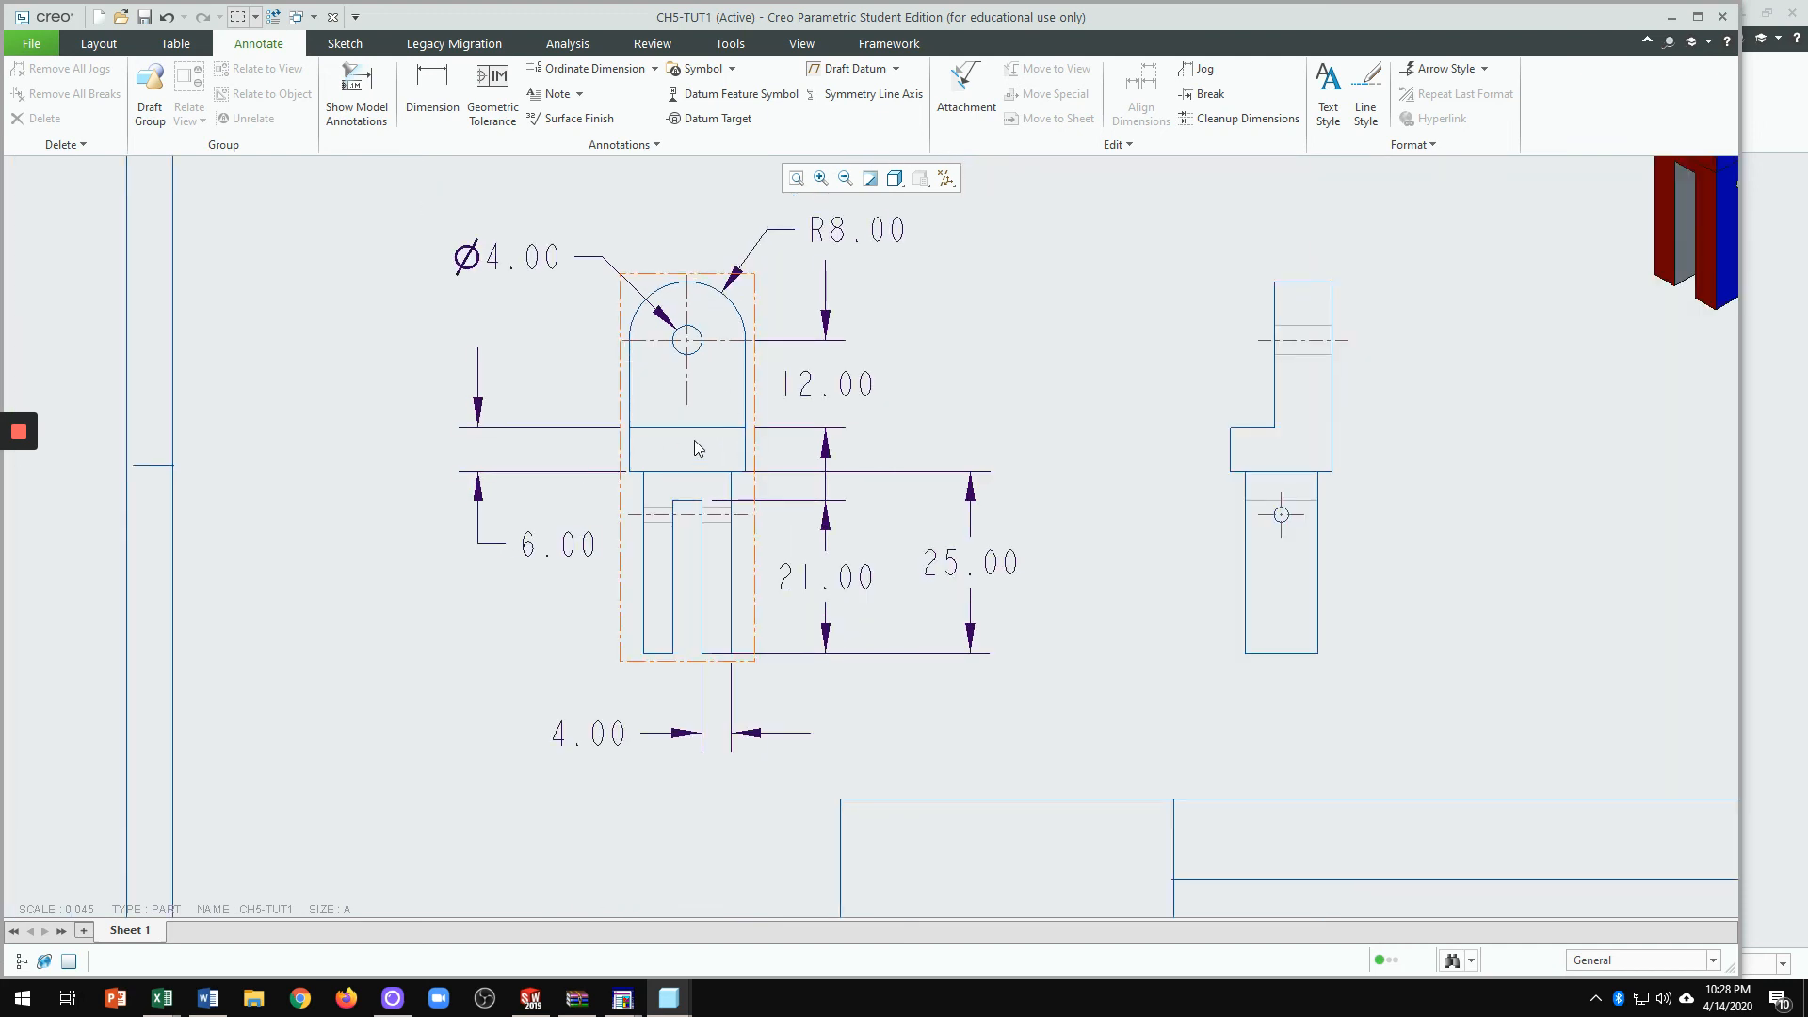
left_click(621, 431)
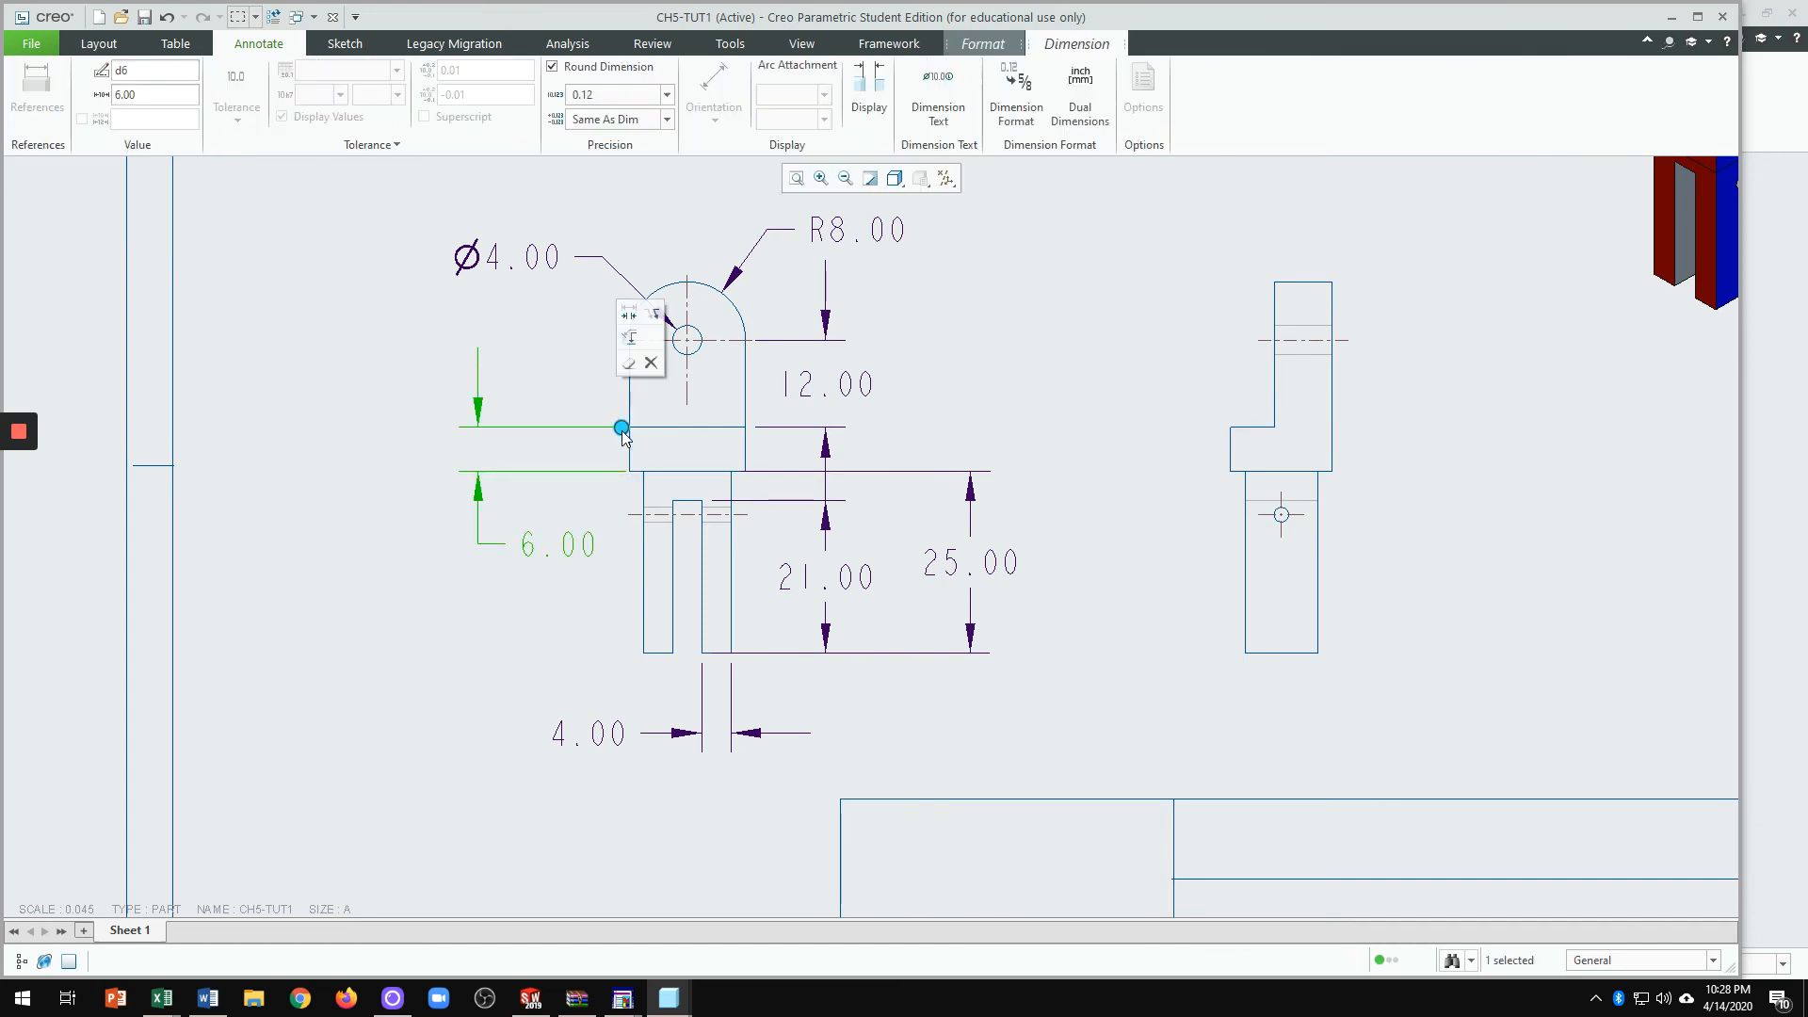
left_click(620, 516)
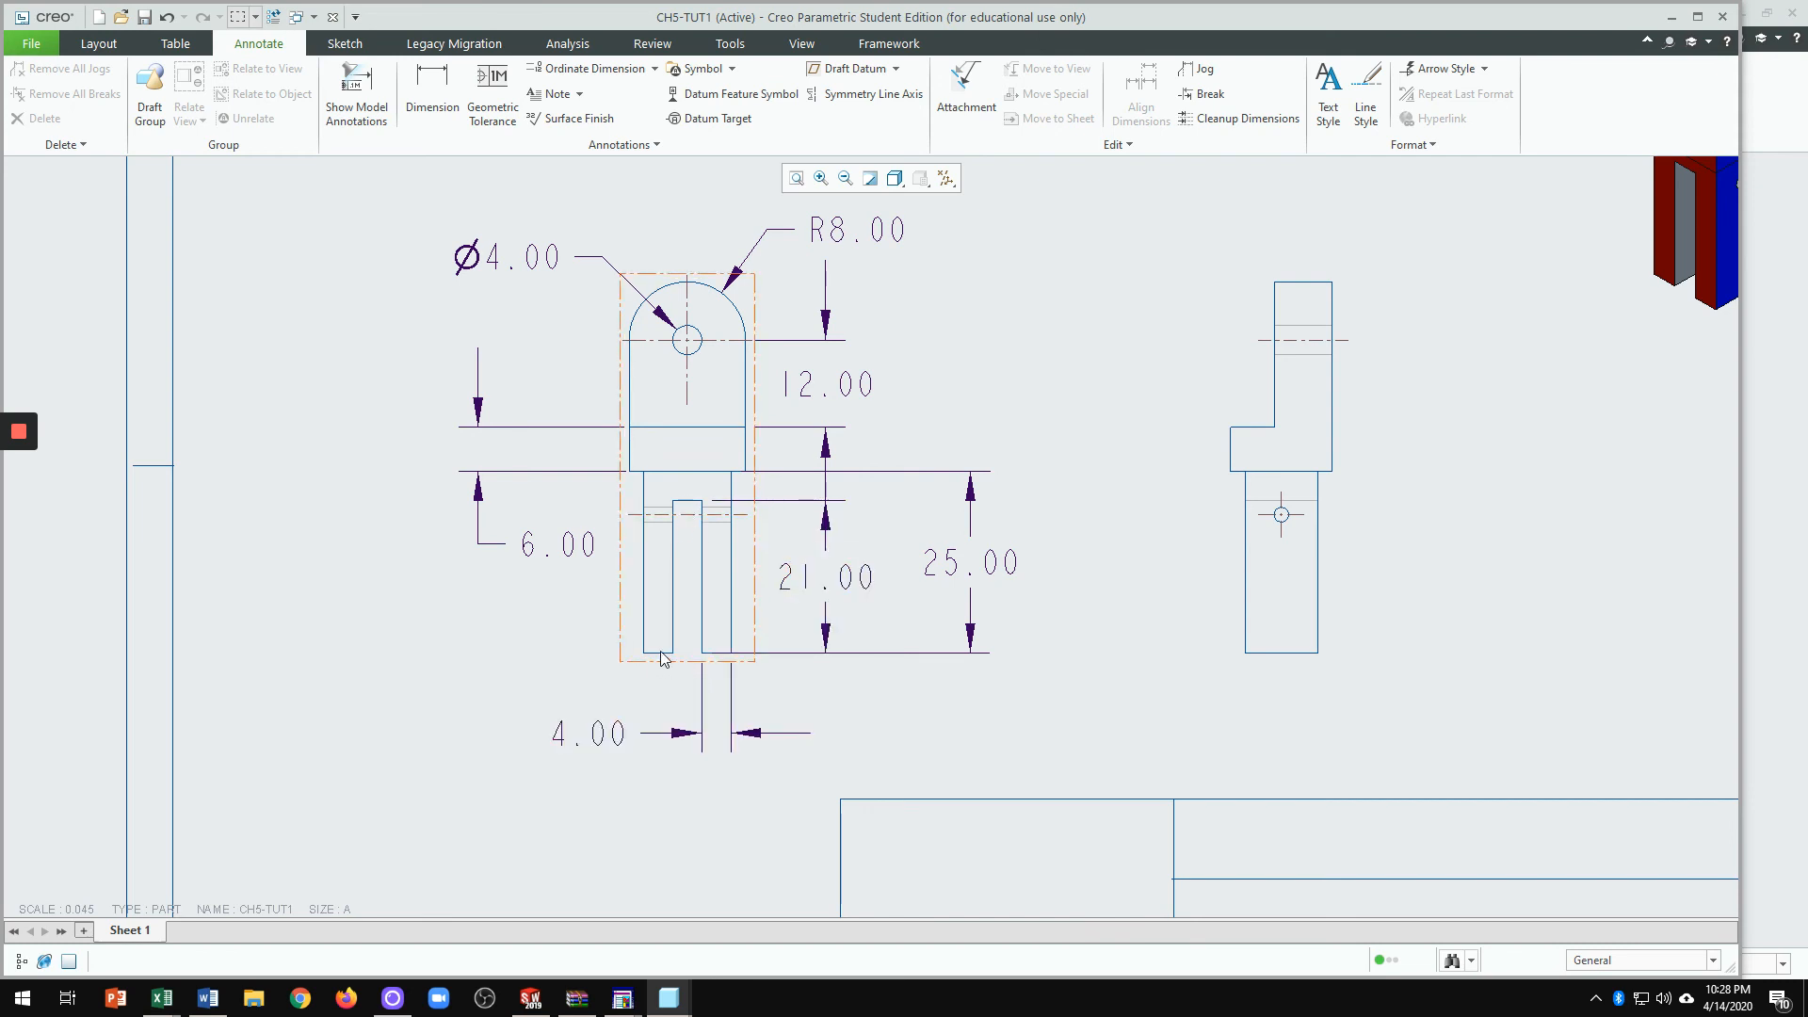
Step: Add the note 4PLCS to the 4.00 dimension's text
left_click(613, 742)
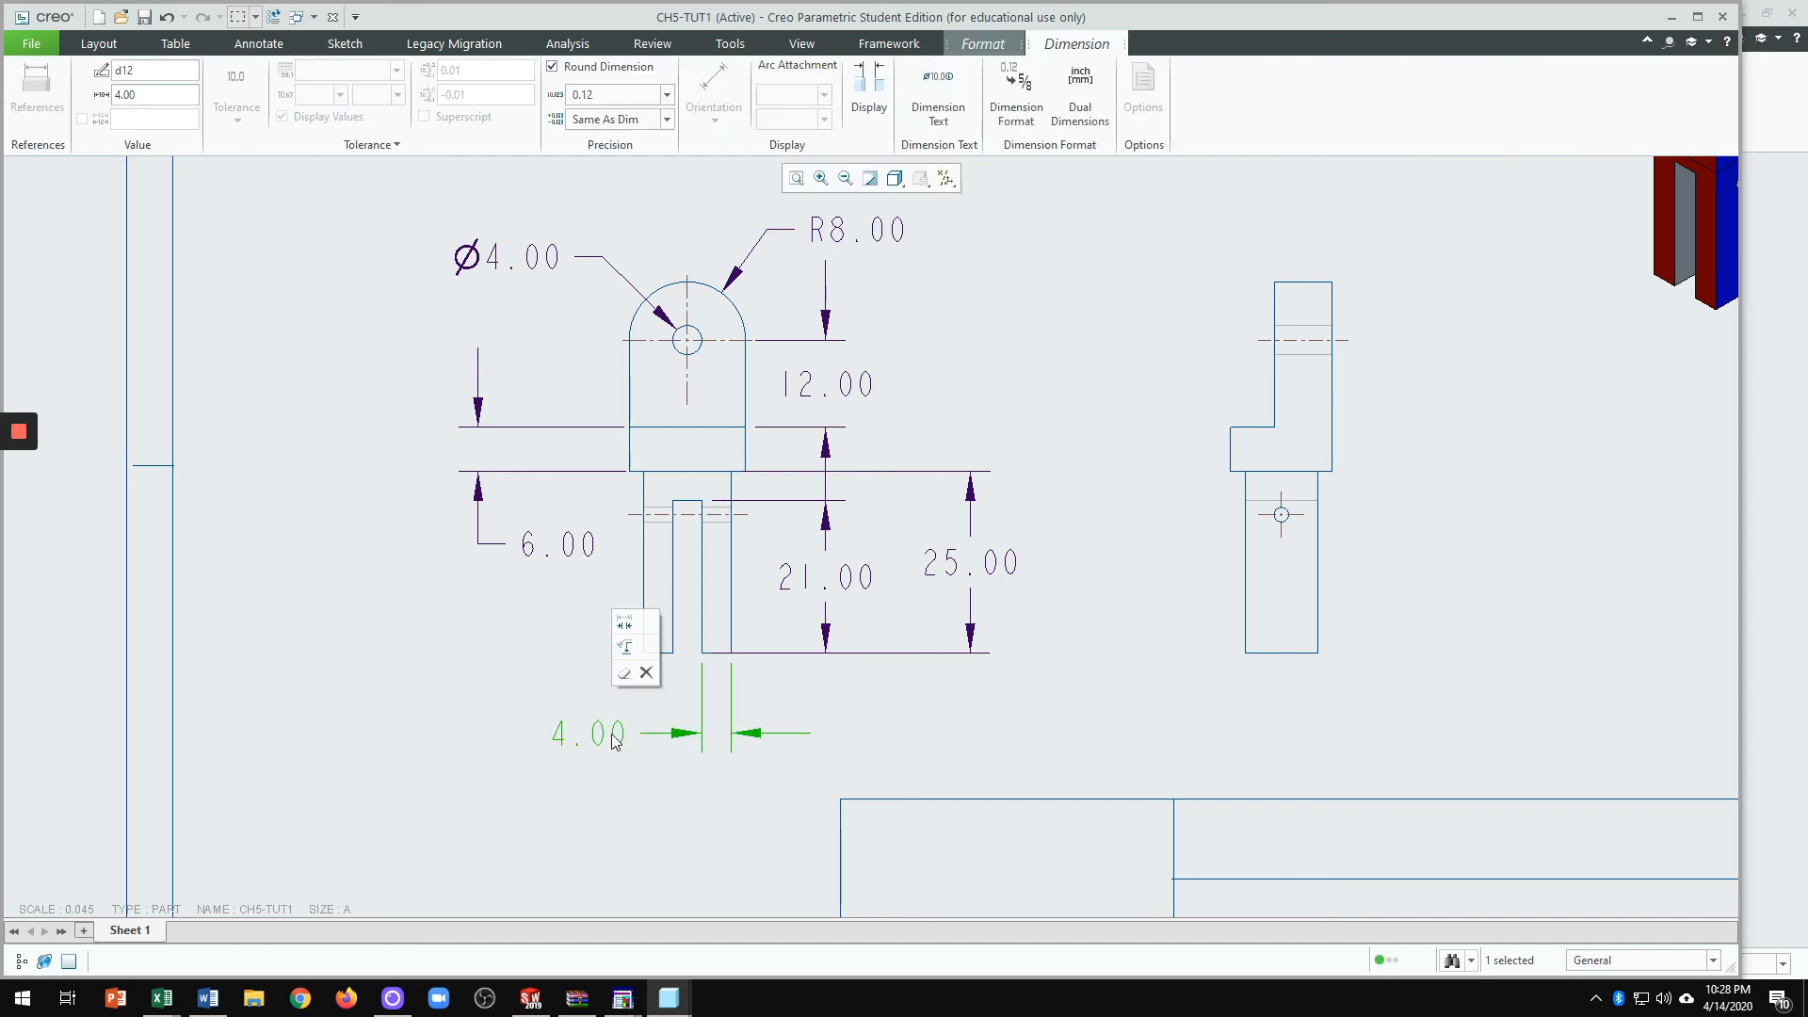
left_click(937, 124)
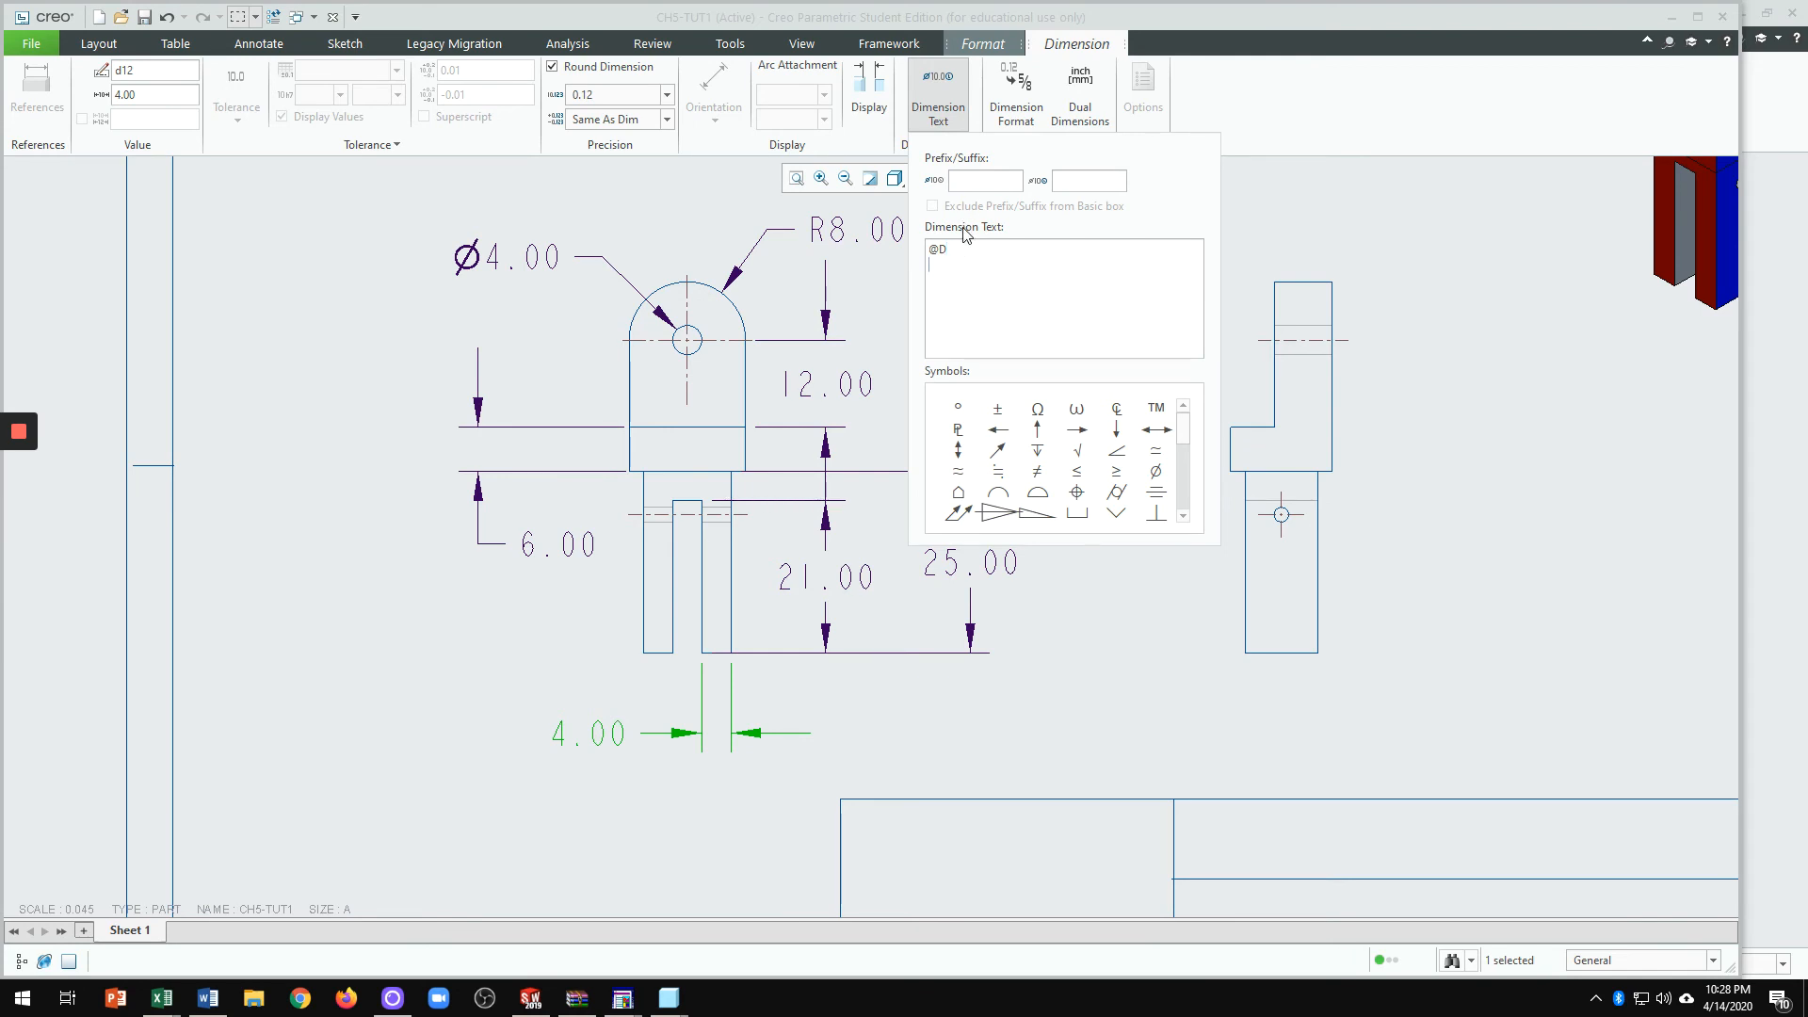
type("4PLCS")
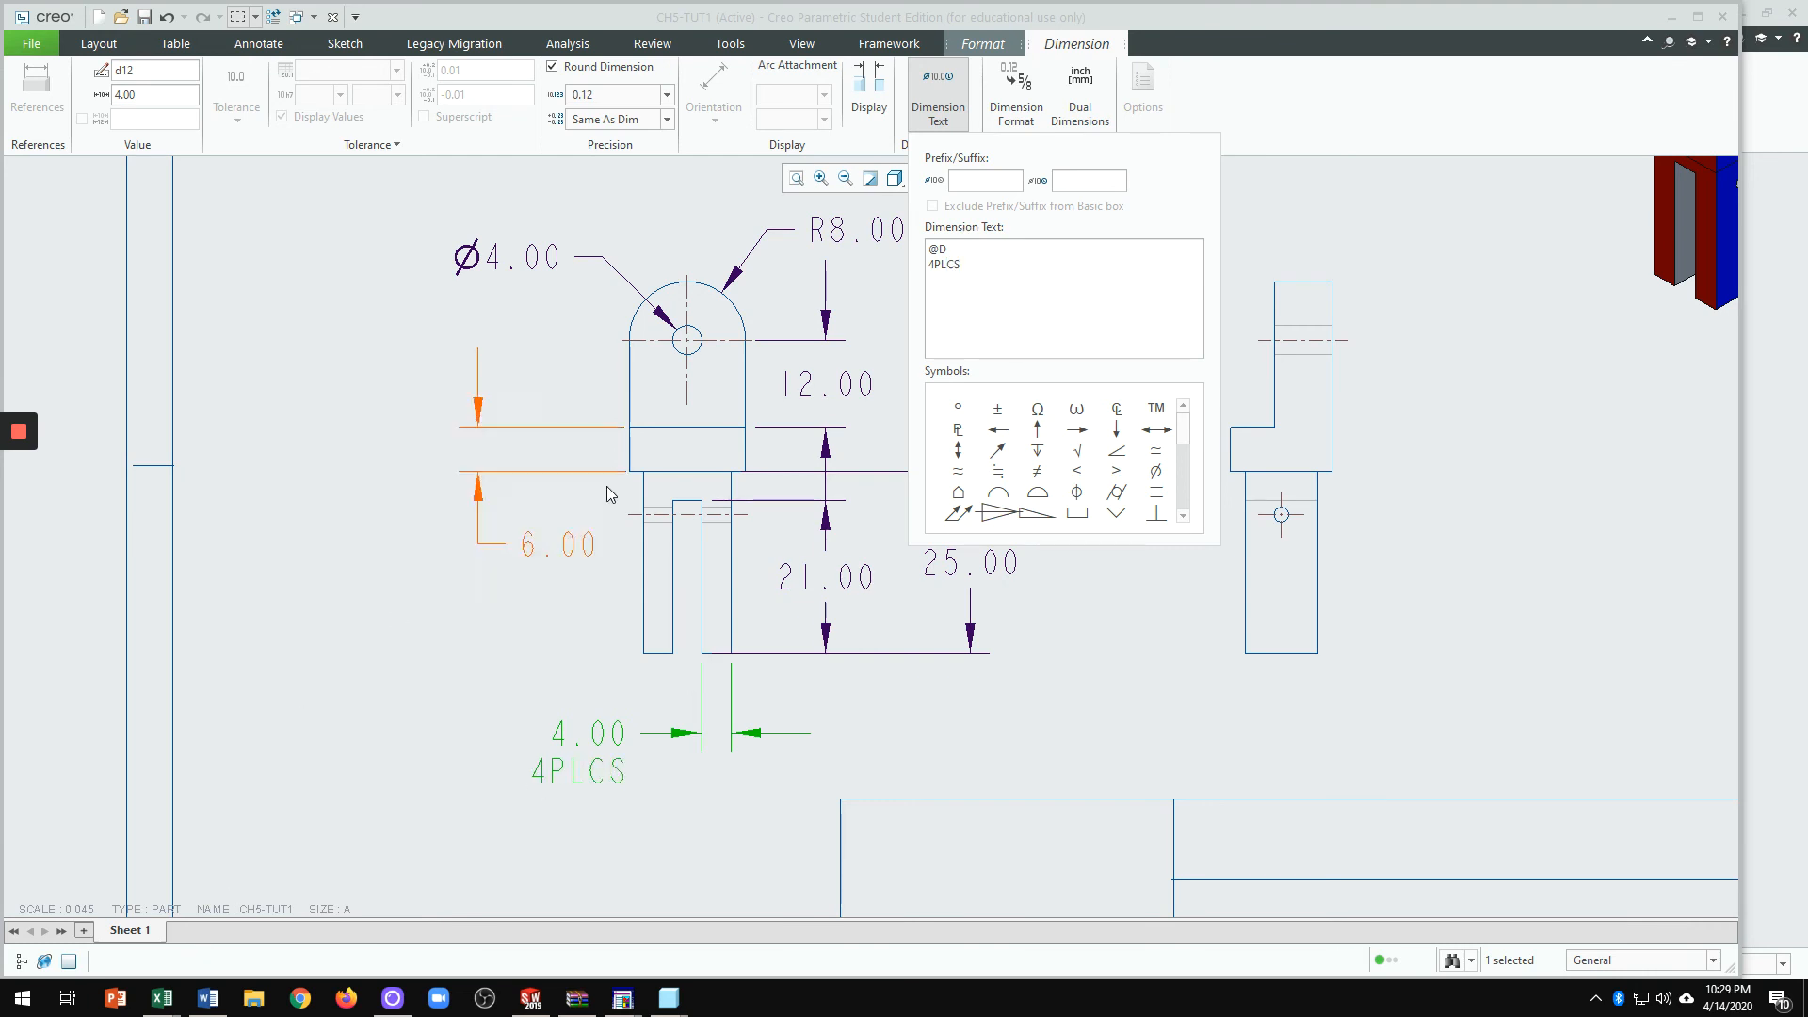
left_click(687, 821)
scroll(595, 631, "up", 2)
scroll(606, 738, "down", 2)
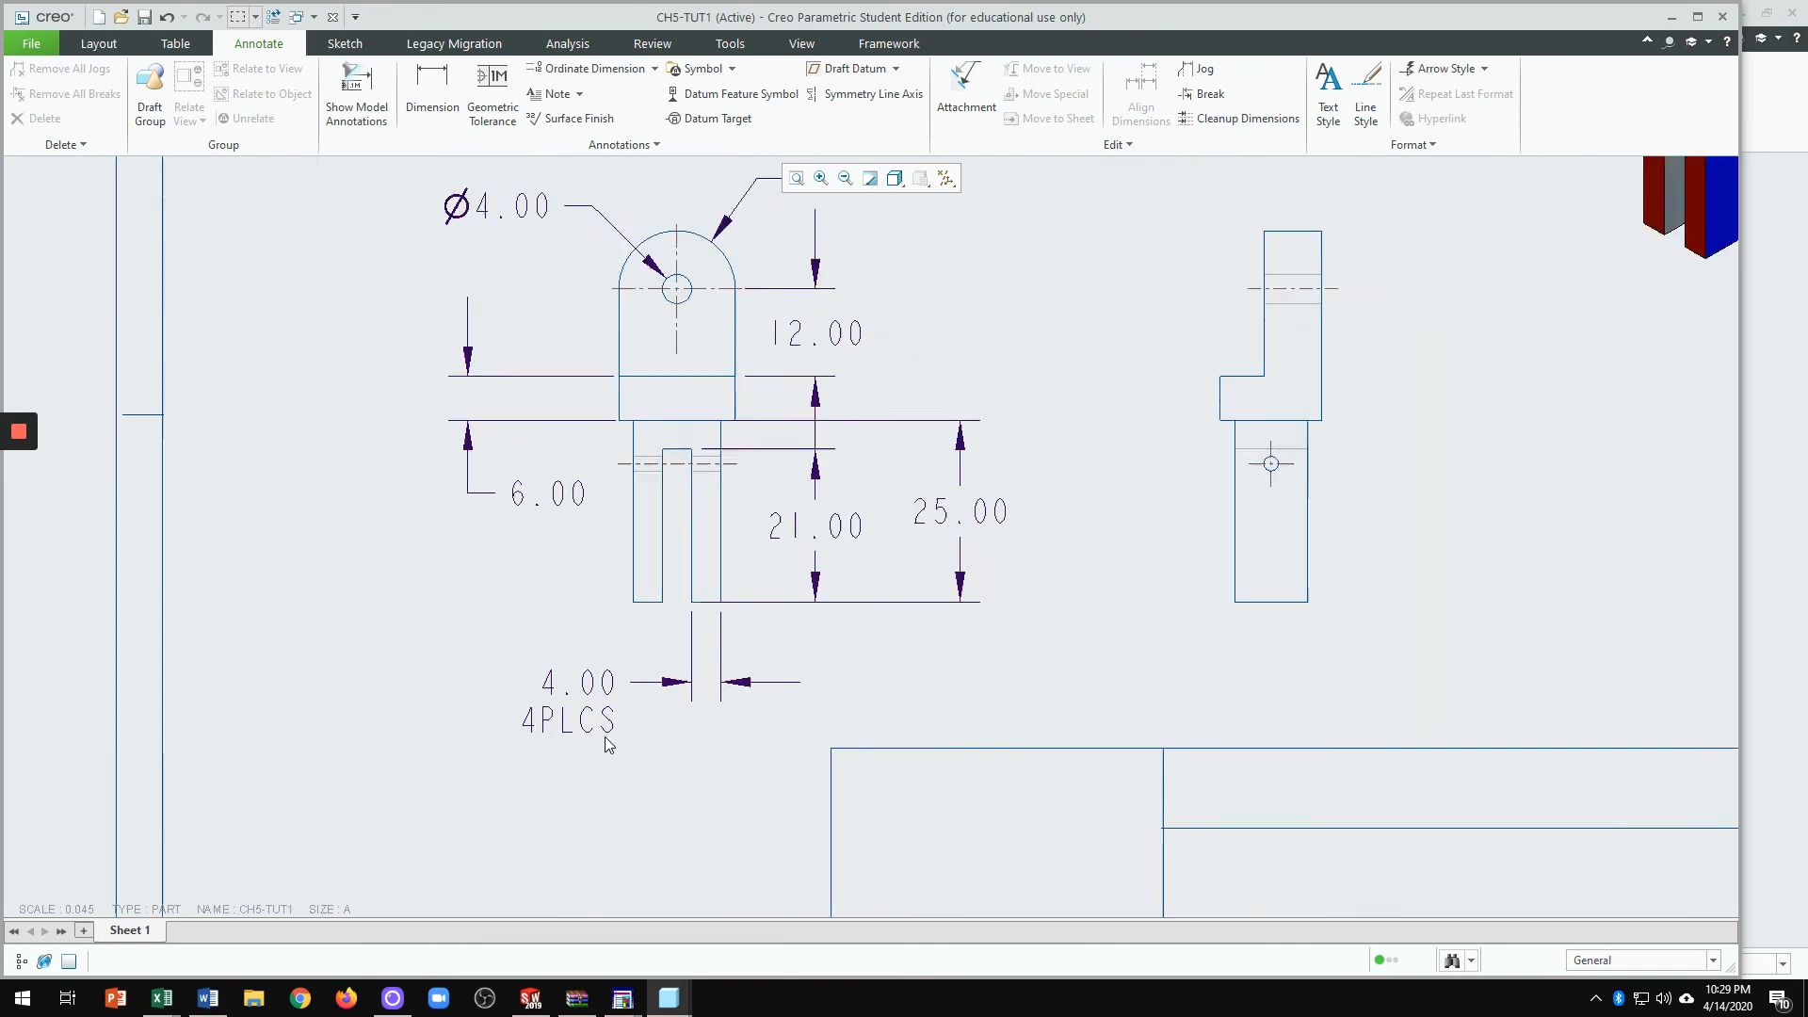
scroll(607, 744, "down", 3)
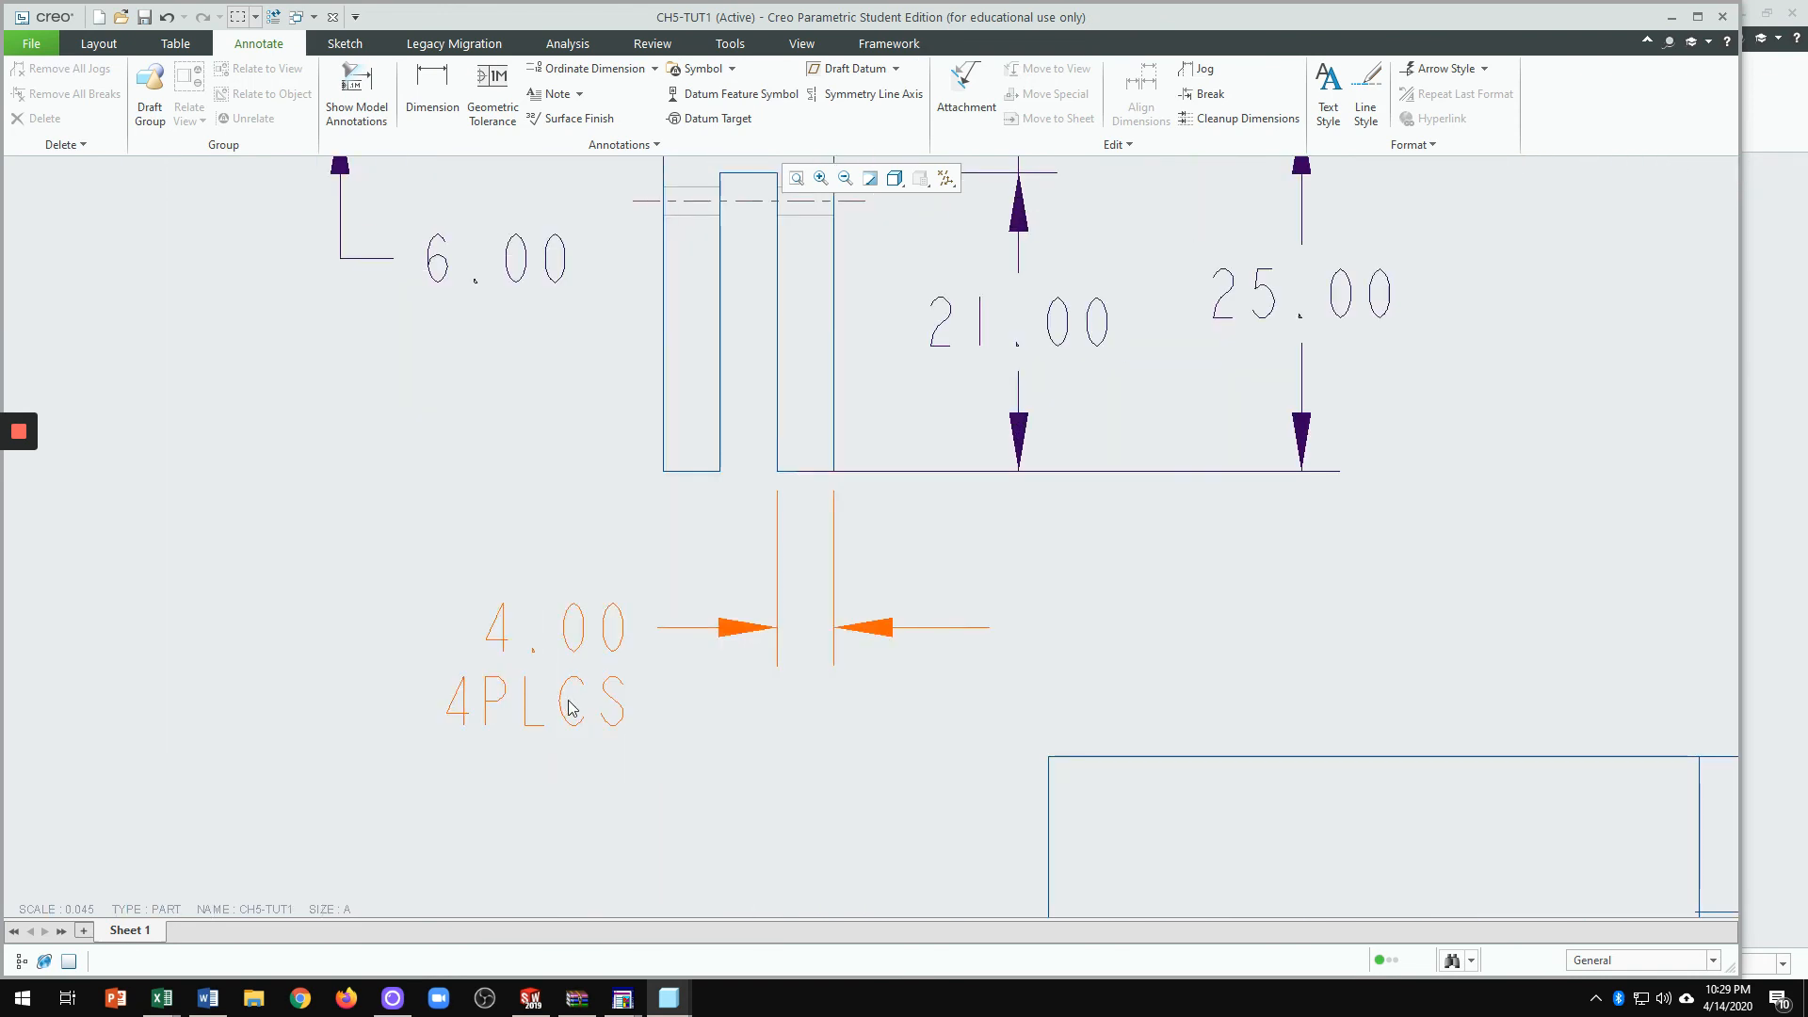
Step: Change the 4.00 dimension's note from 4PLCS to 3PLCS
left_click(569, 708)
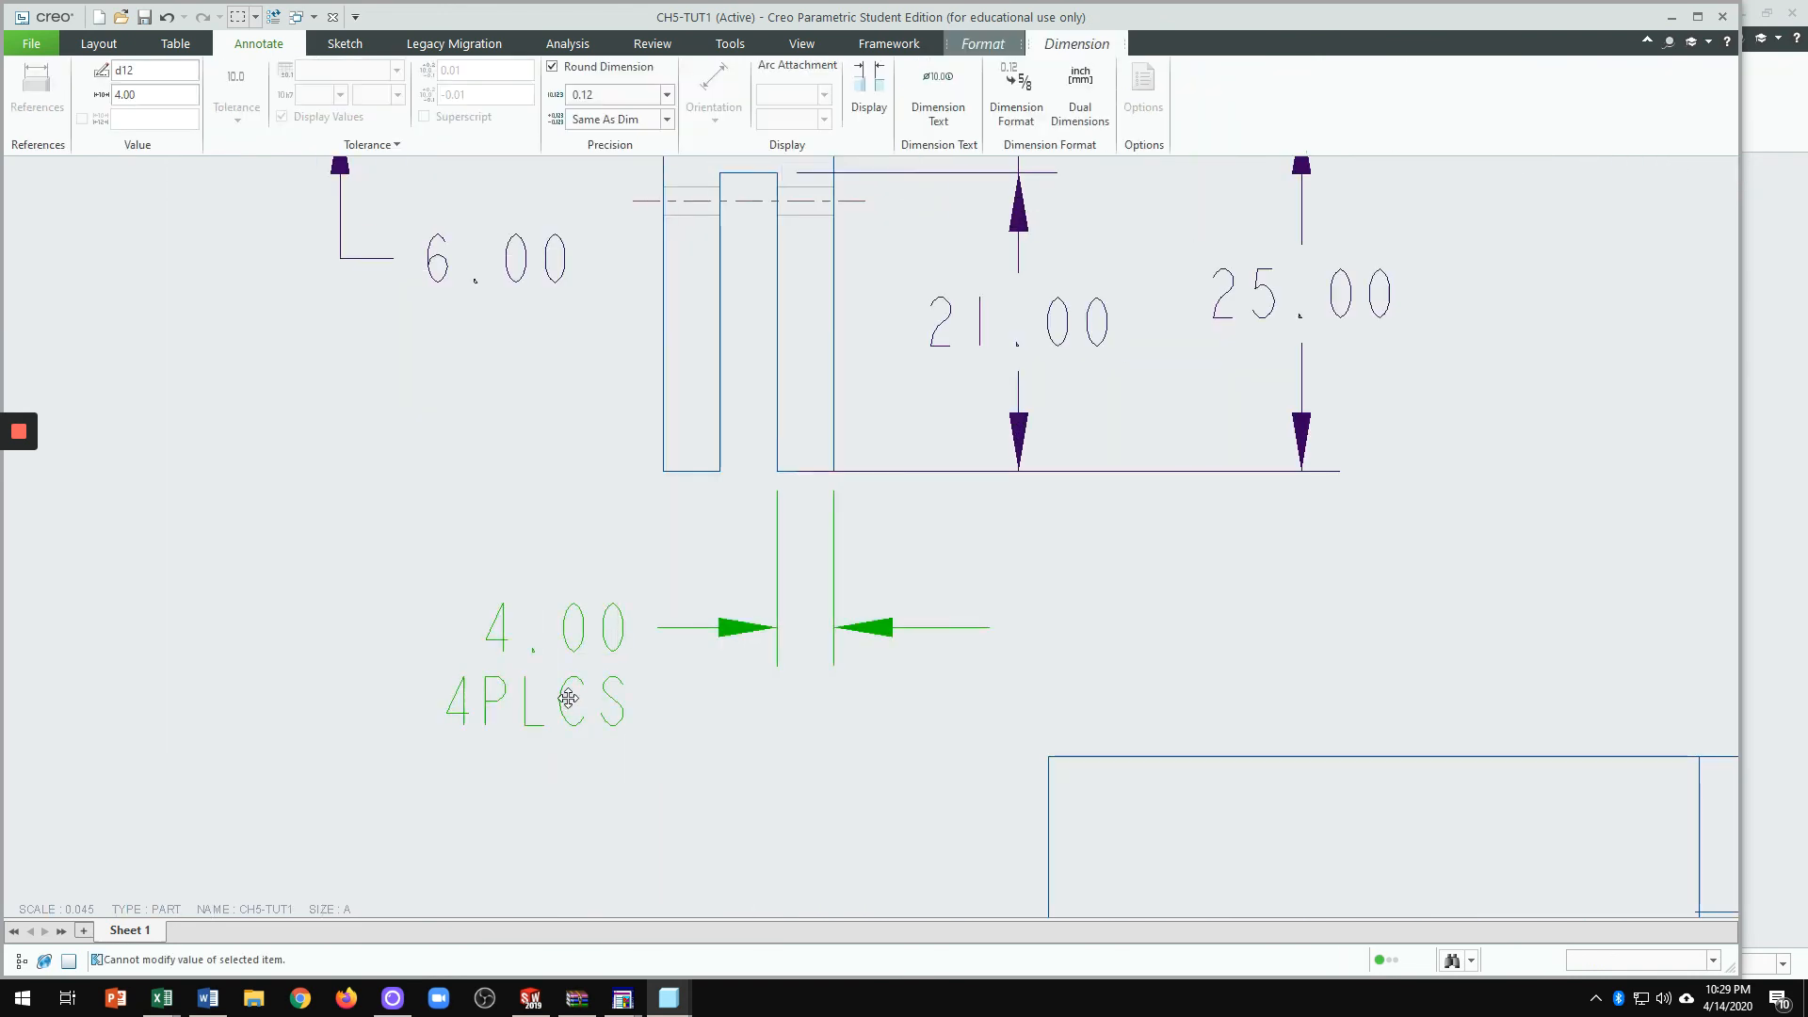
left_click(948, 115)
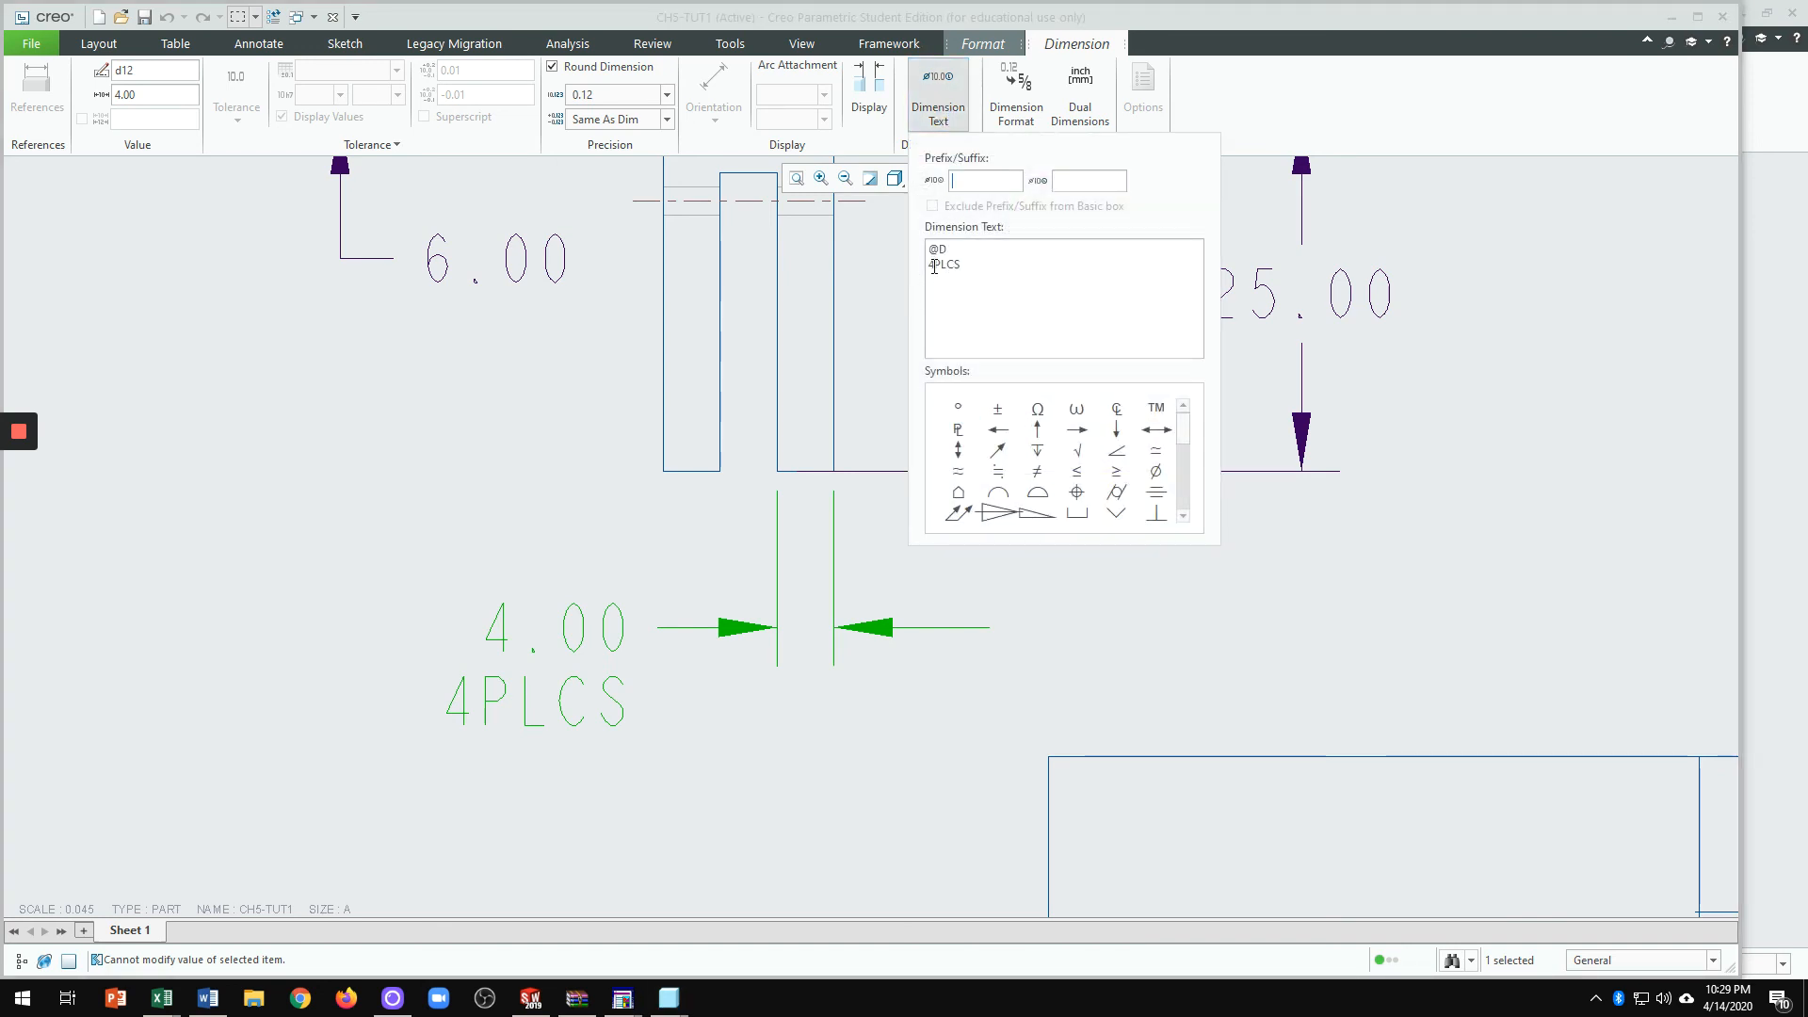
left_click_drag(931, 265, 984, 267)
type("3")
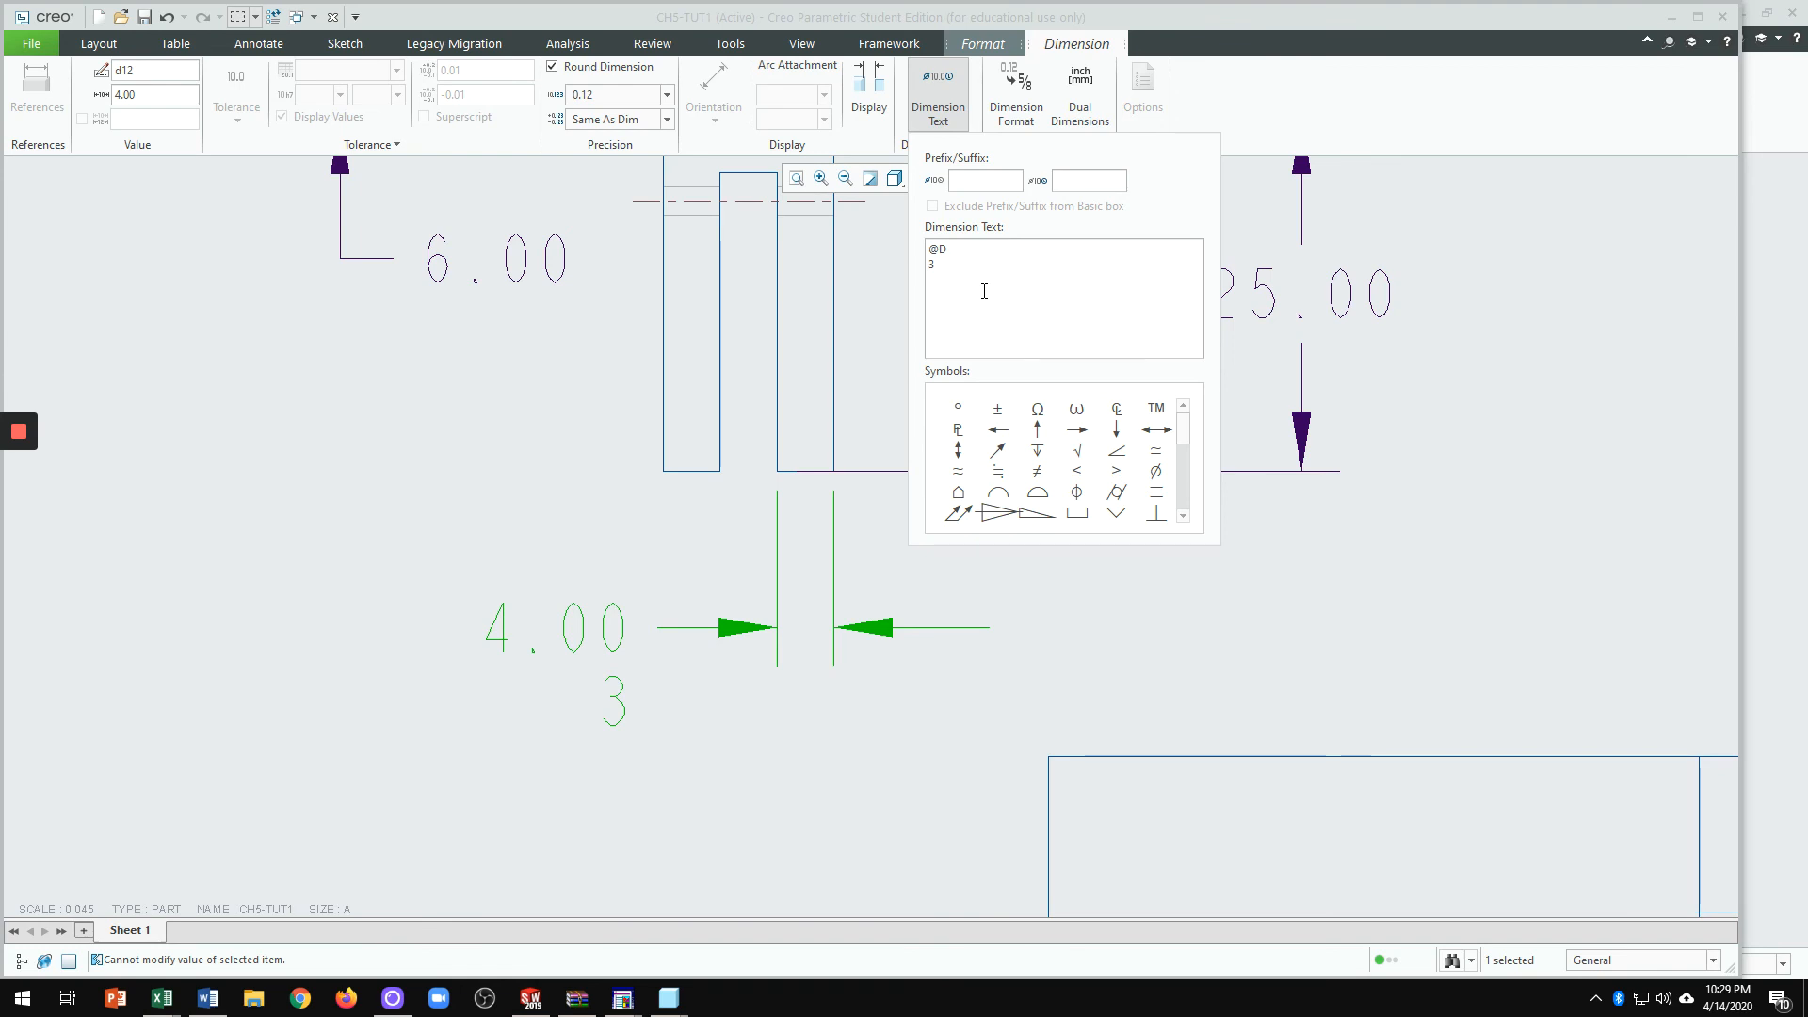
type("PLCS")
left_click(695, 780)
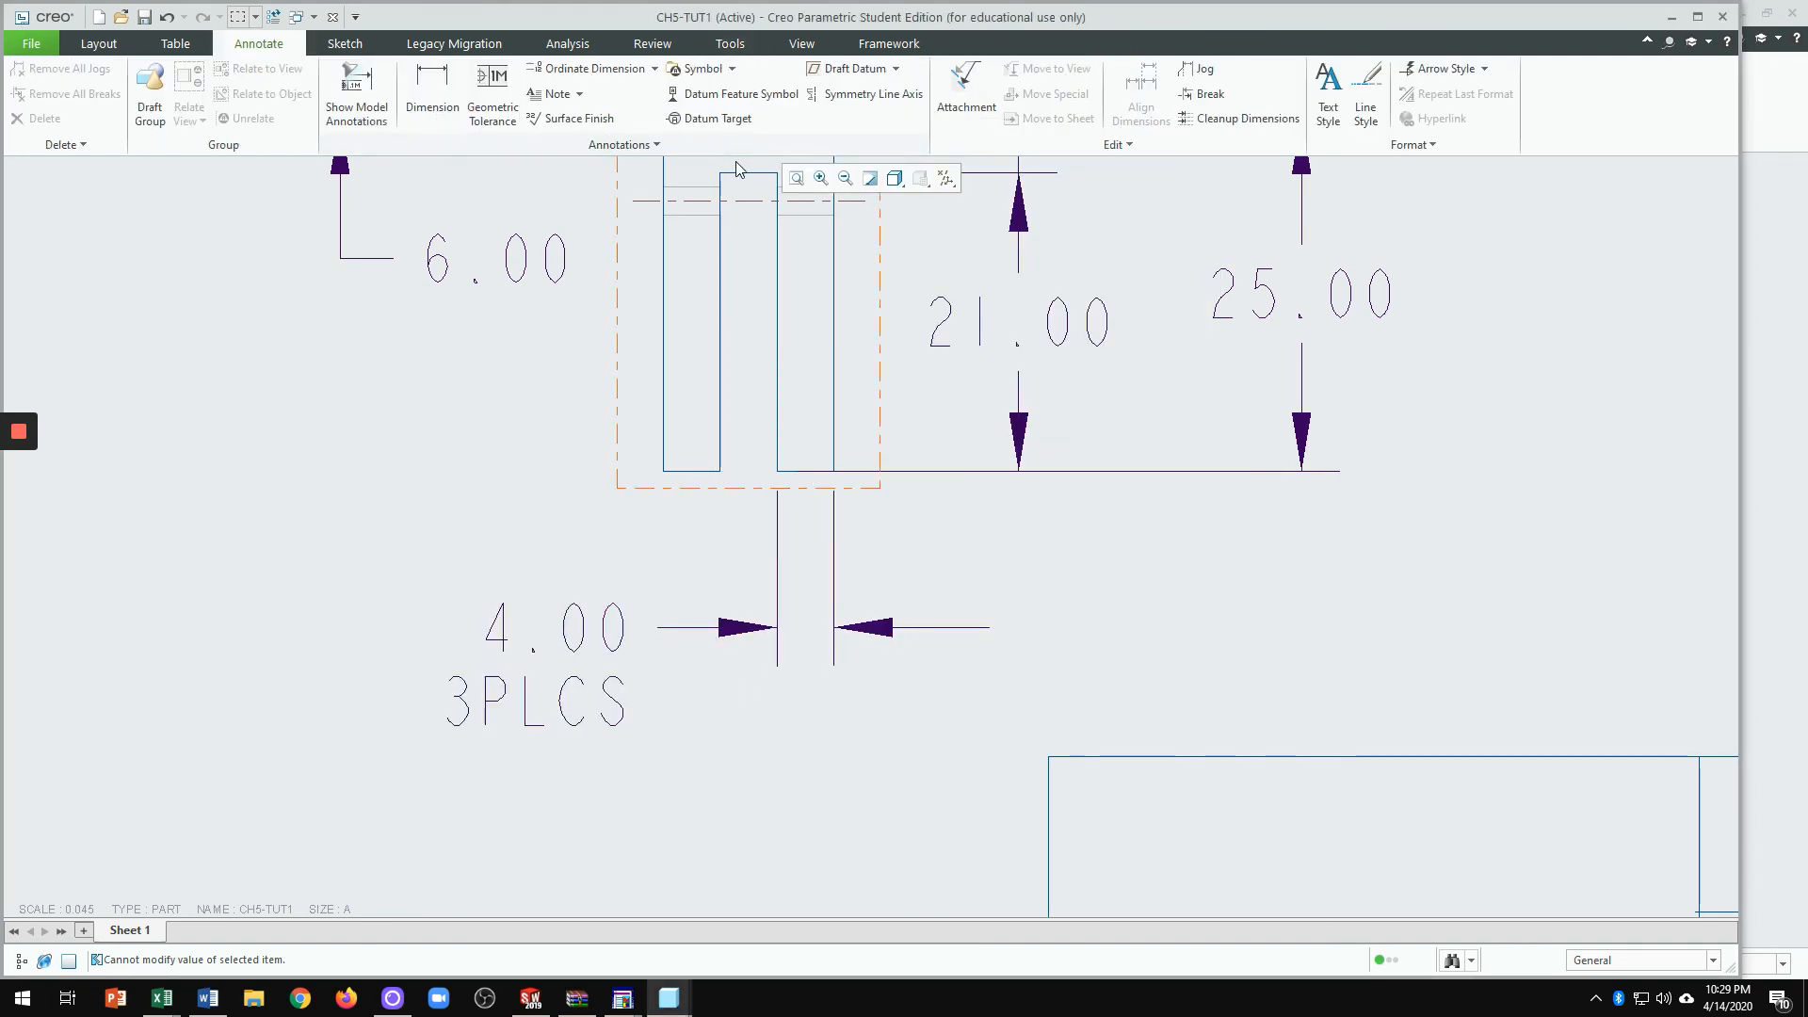
scroll(986, 756, "down", 3)
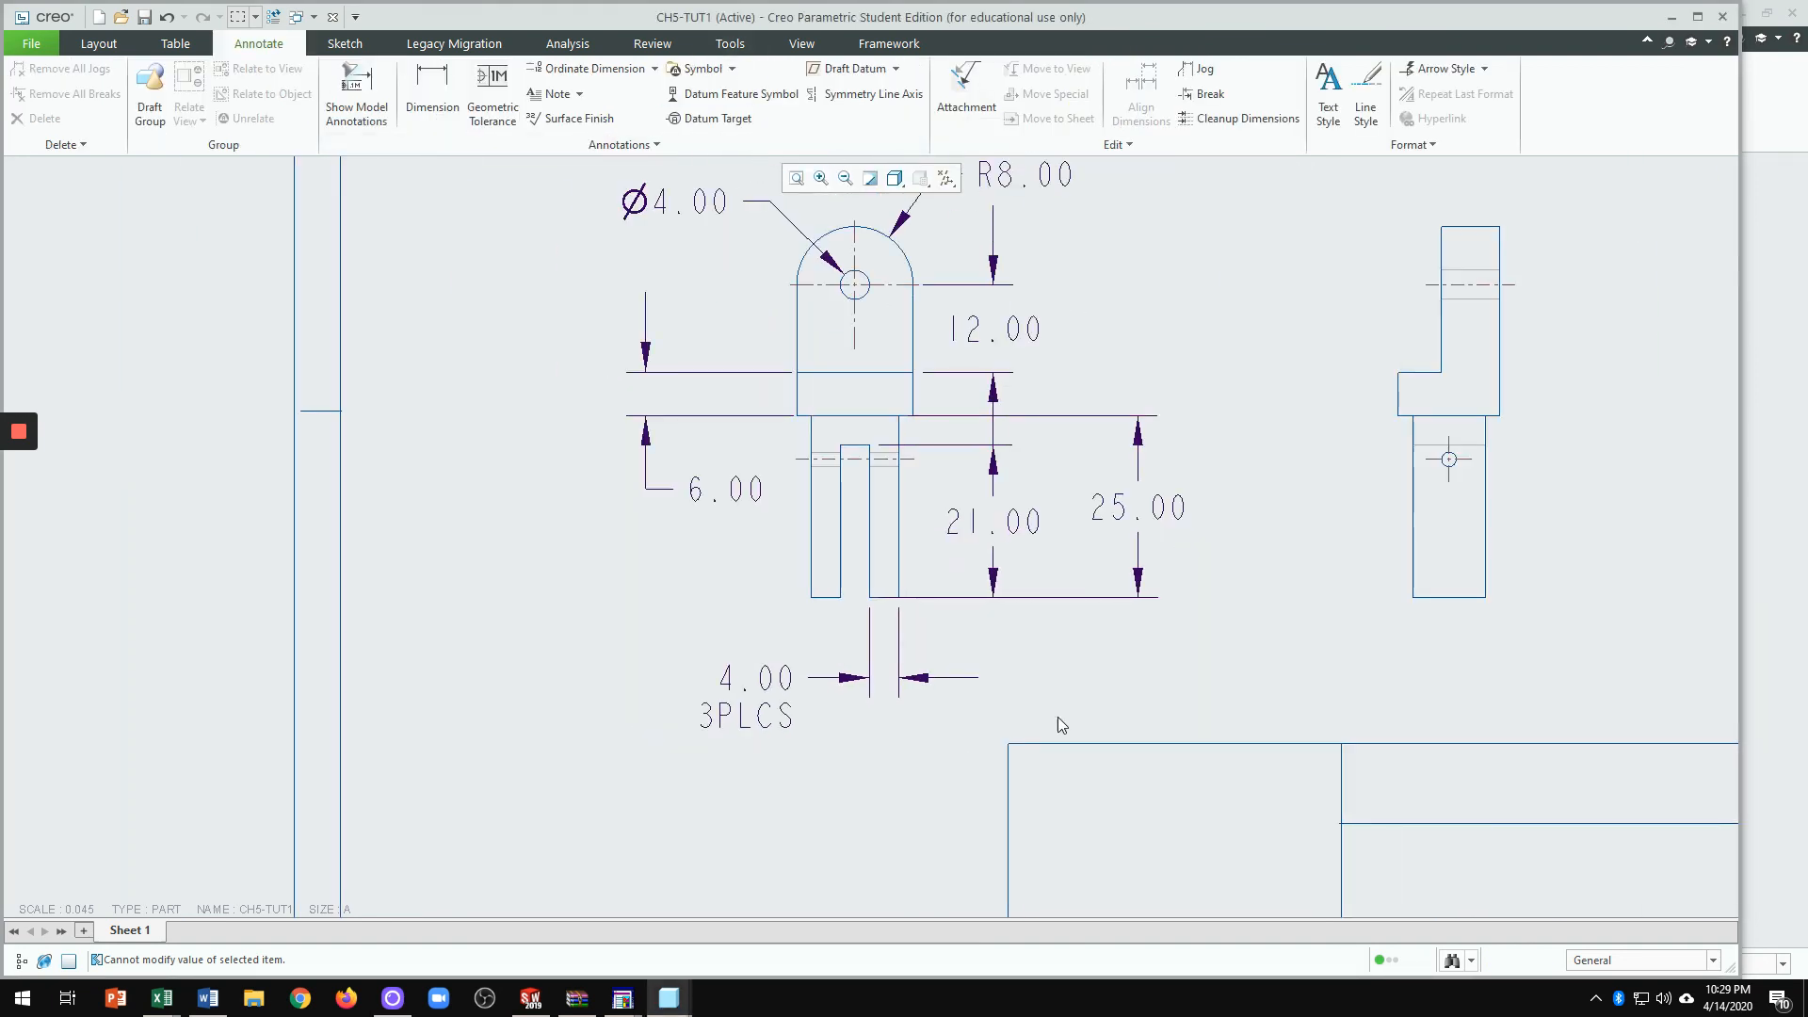
scroll(1663, 649, "up", 2)
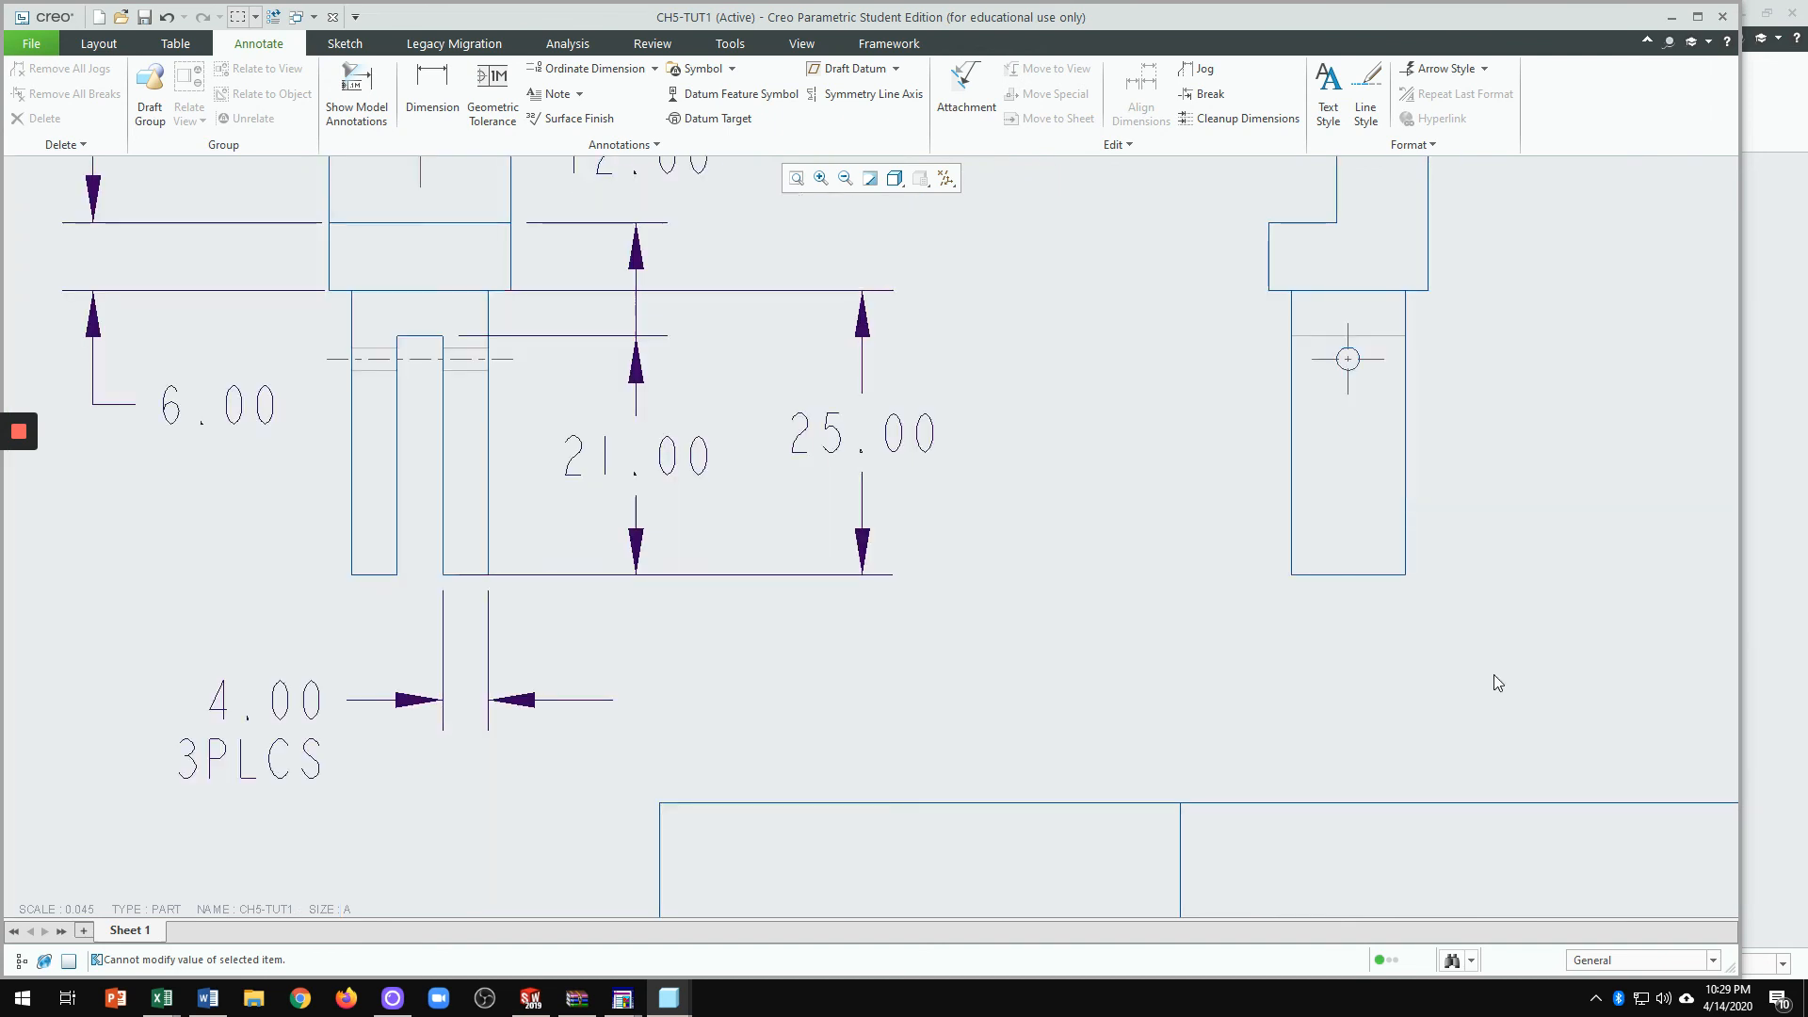
scroll(1469, 668, "down", 2)
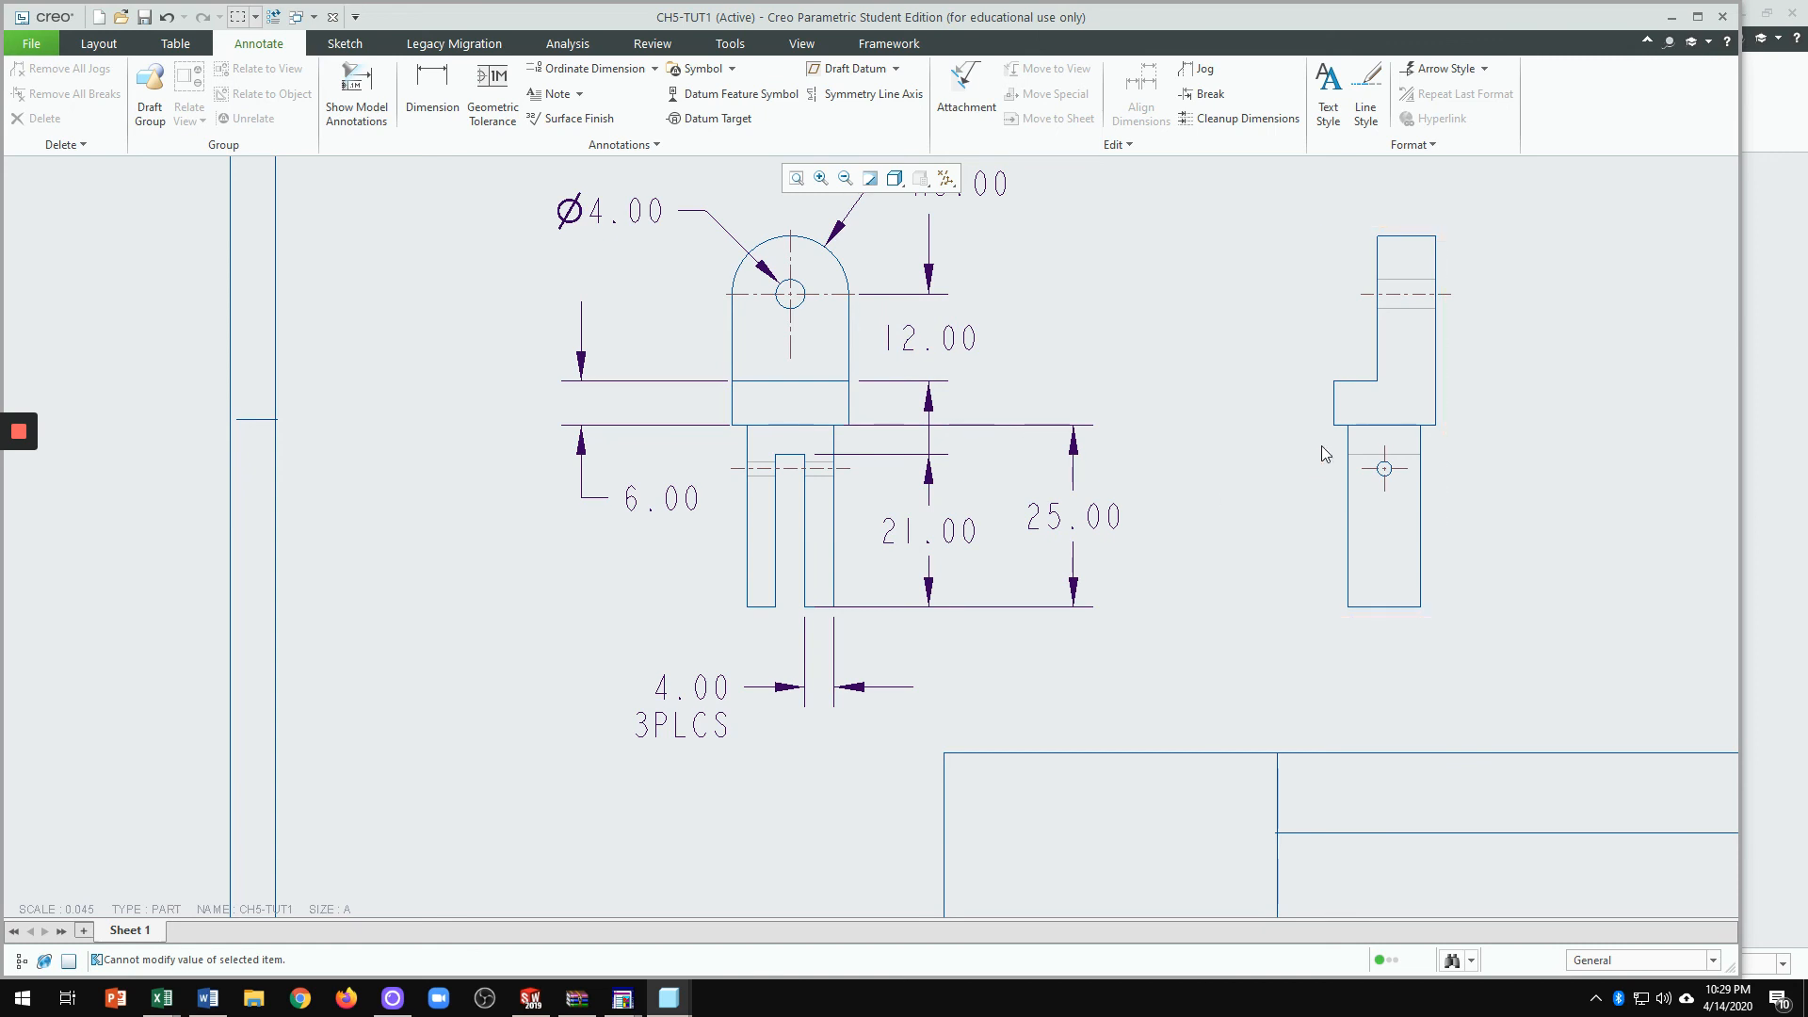
scroll(1325, 441, "up", 3)
scroll(1314, 445, "down", 2)
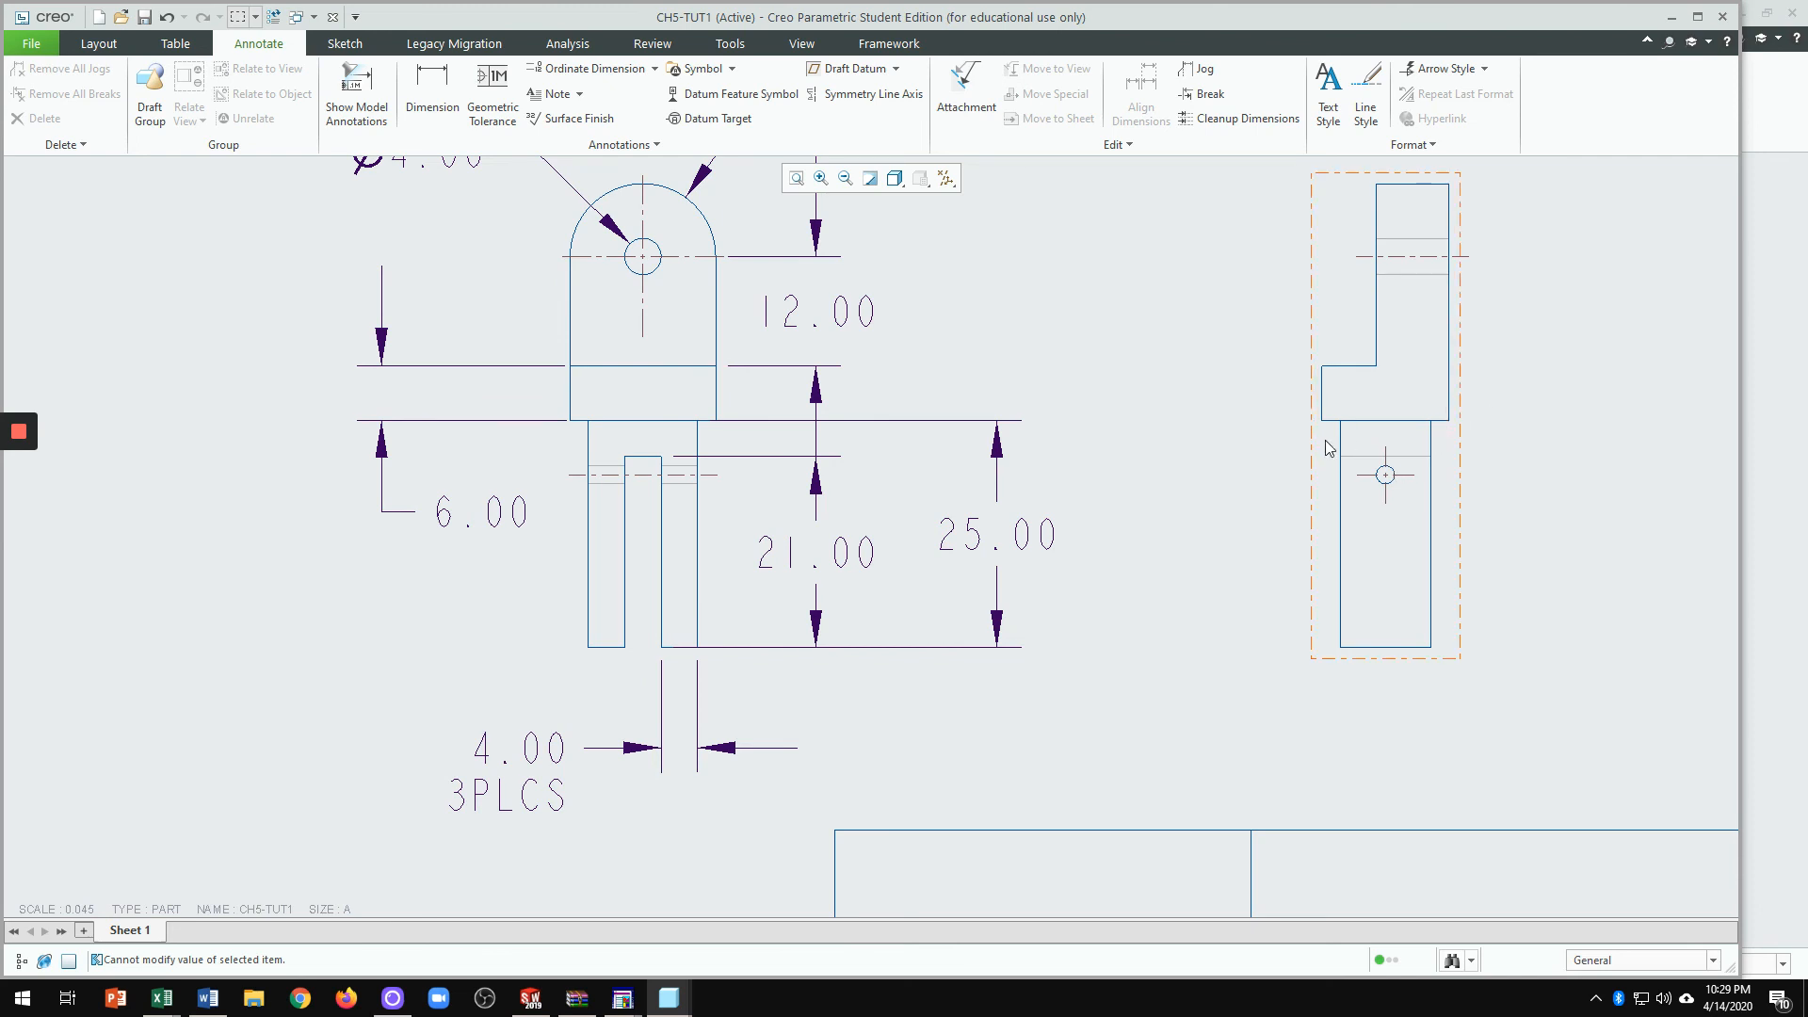
scroll(1329, 447, "up", 1)
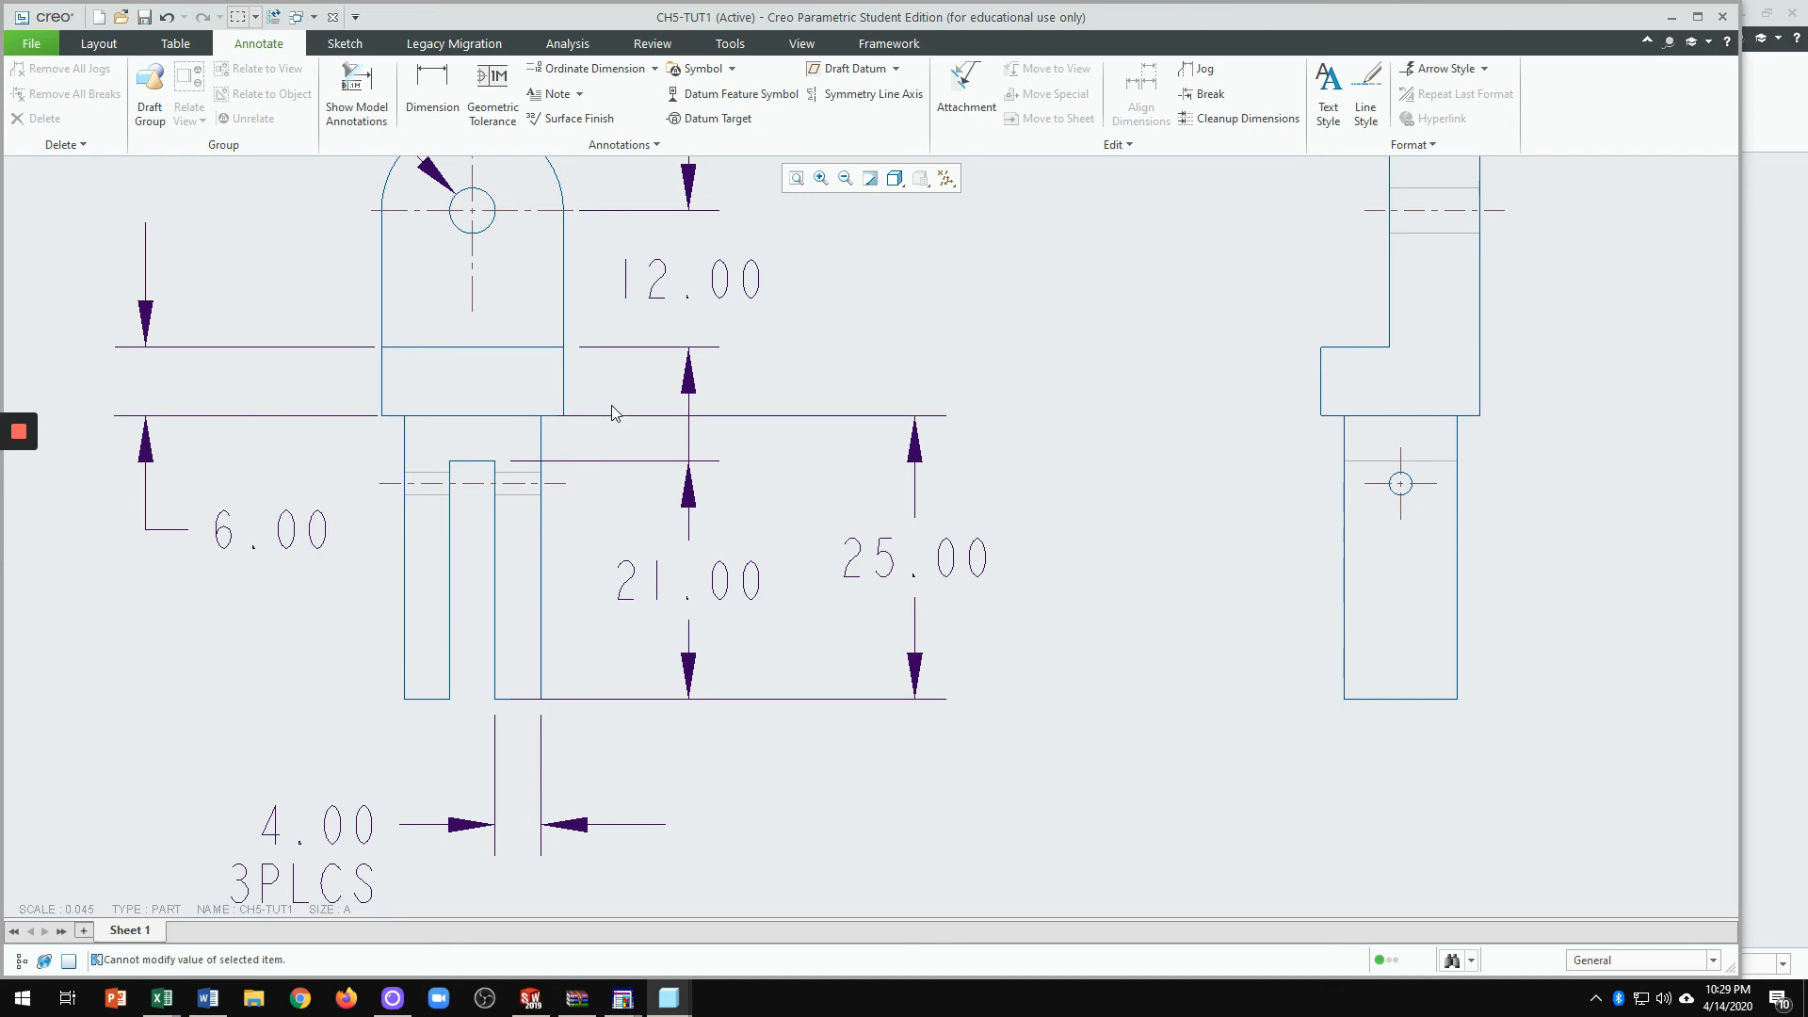
scroll(1336, 471, "up", 2)
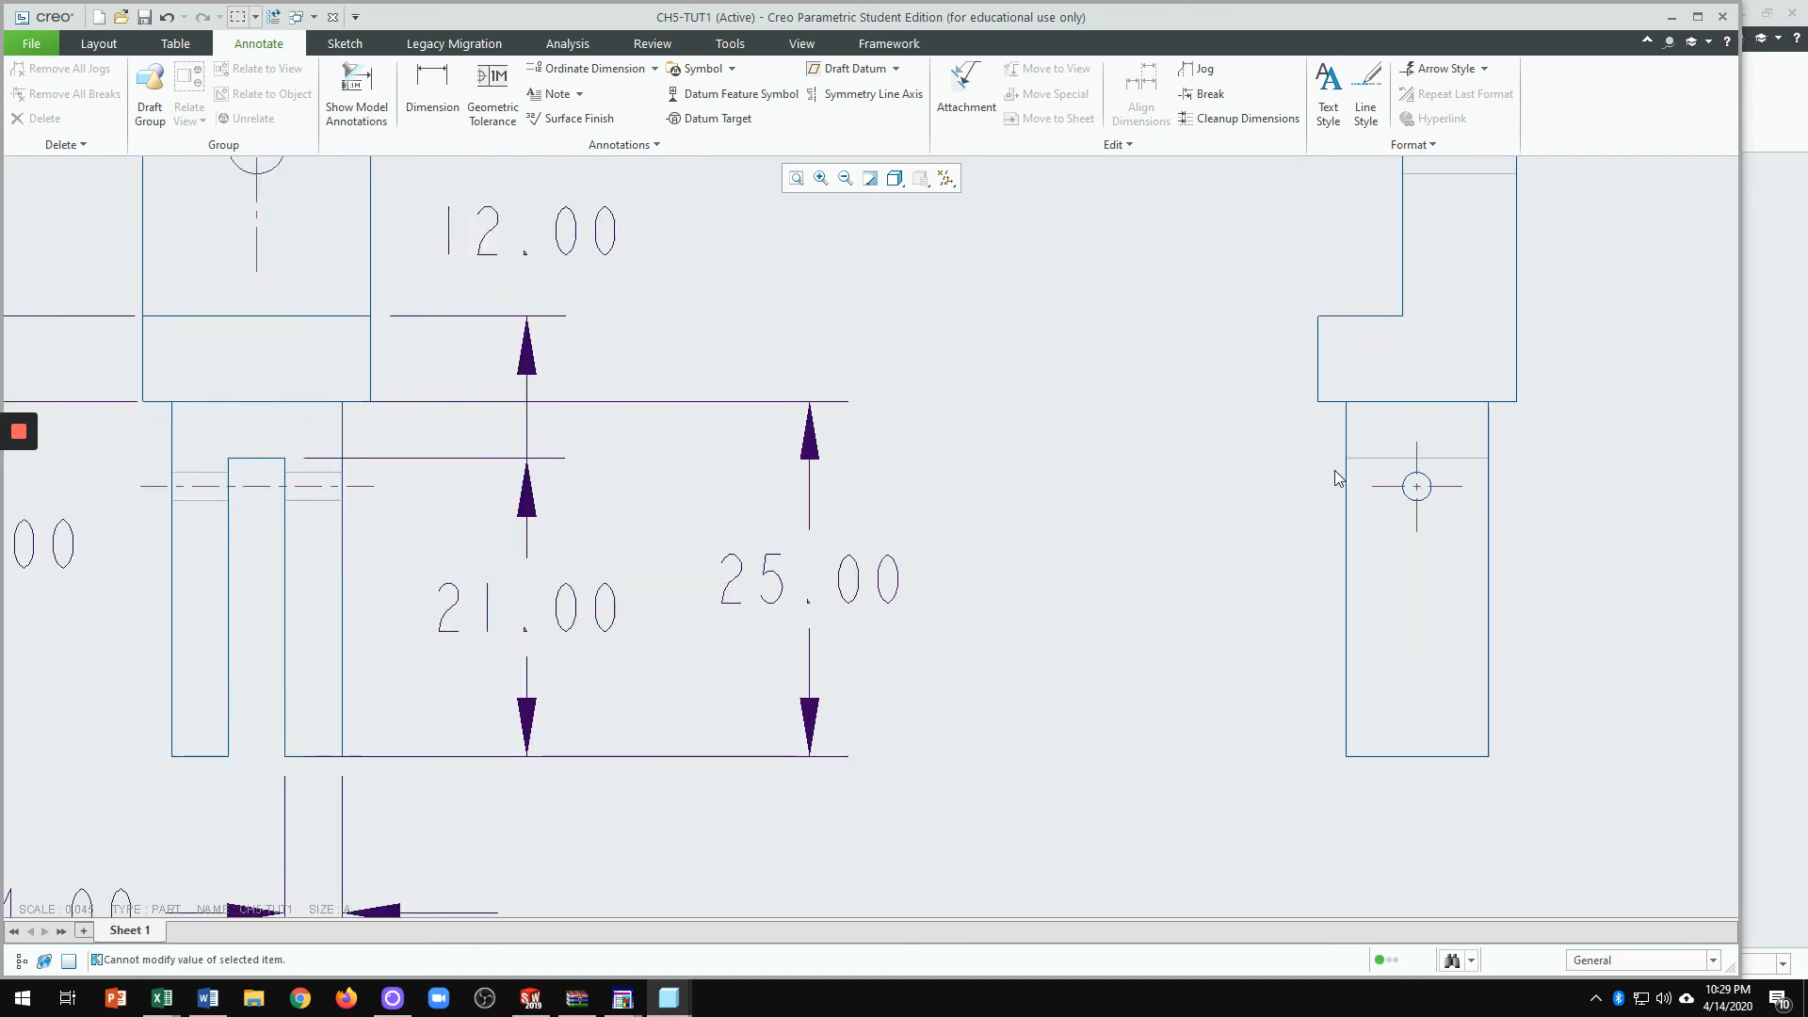
Step: Add a 2.00 dimension from the side view's lower edge to the step edge, placed left of the view
left_click(439, 87)
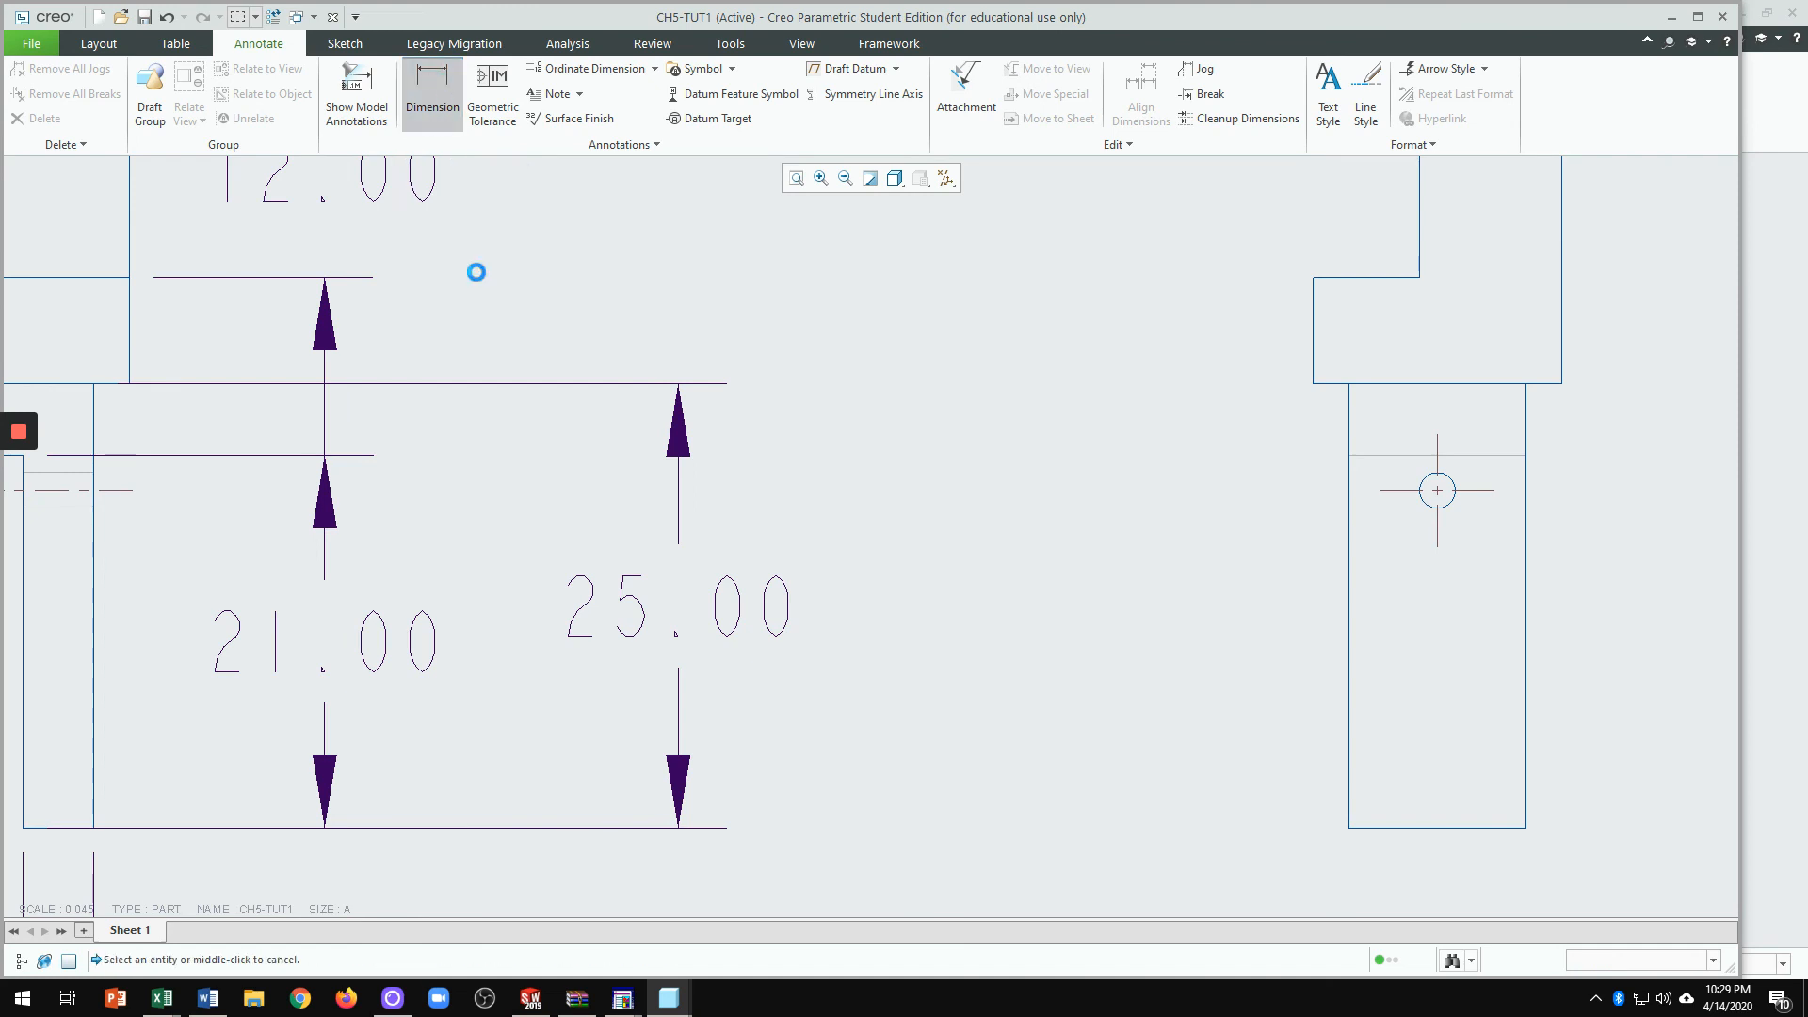
left_click(1350, 420)
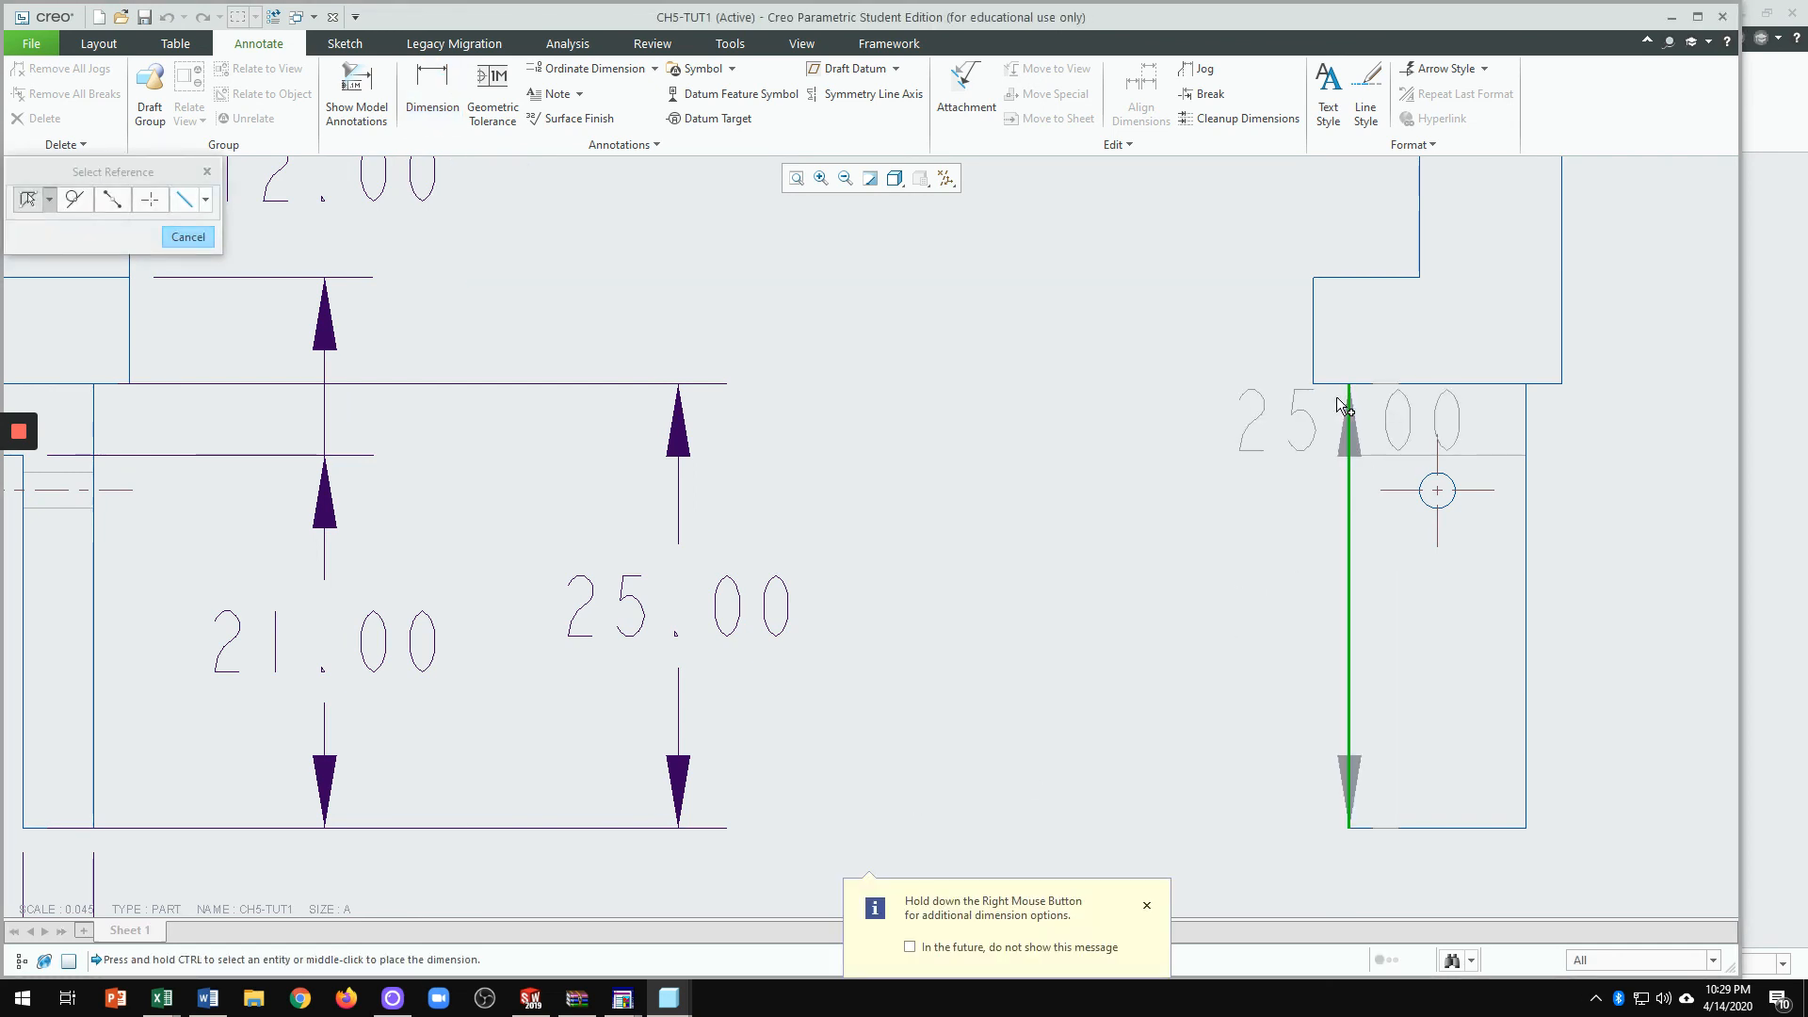
left_click(1313, 352, "ctrl")
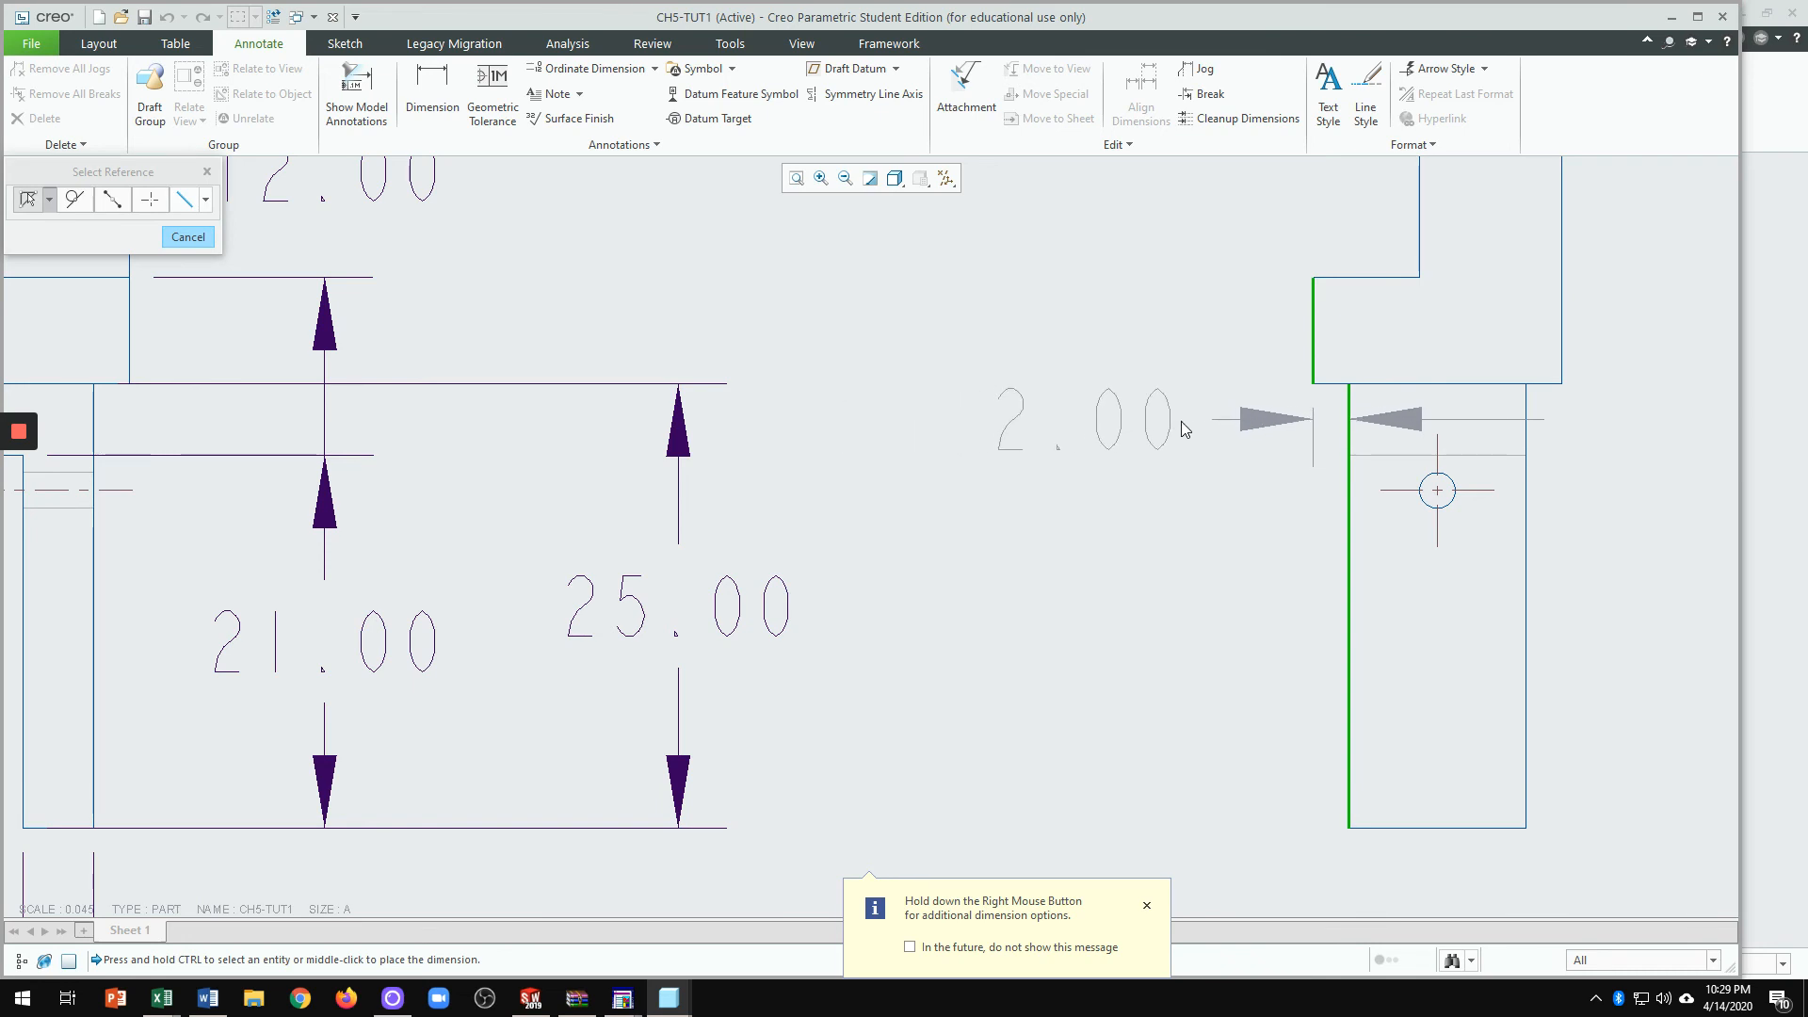
middle_click(1145, 427)
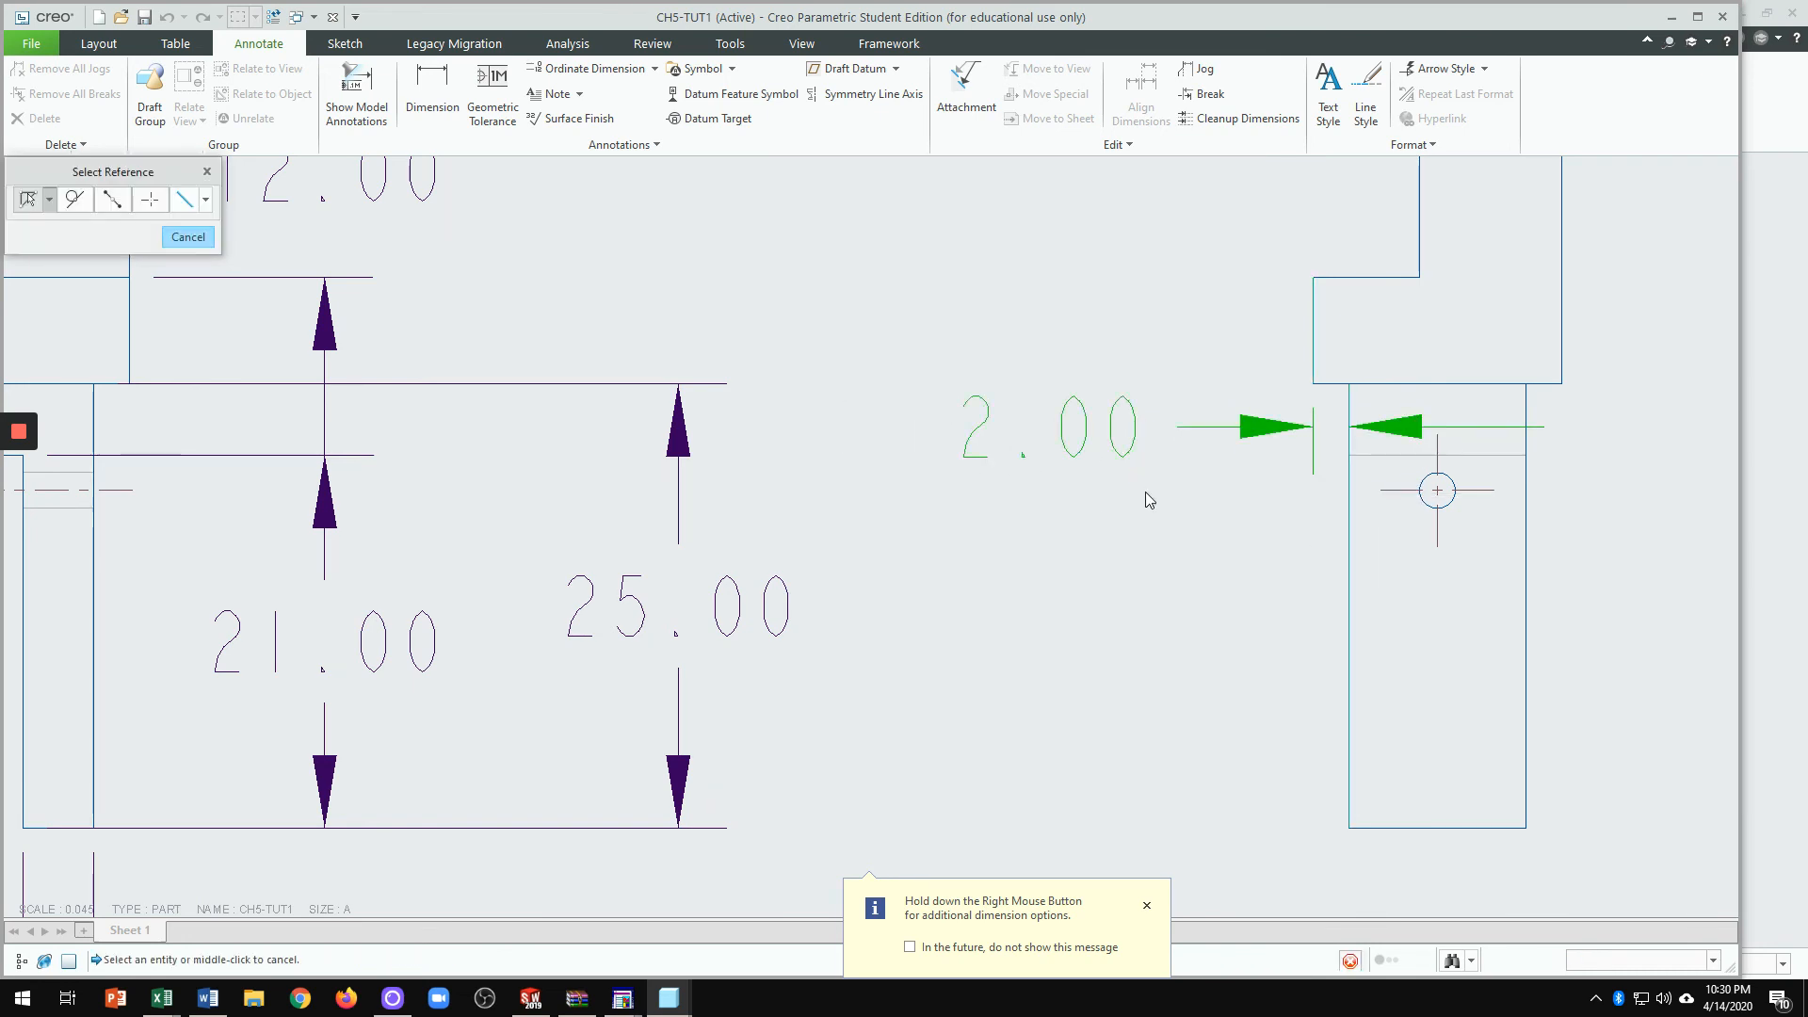
left_click(179, 239)
Step: Open the Show Model Annotations options
scroll(1043, 535, "up", 1)
scroll(1044, 535, "up", 1)
scroll(1183, 500, "down", 1)
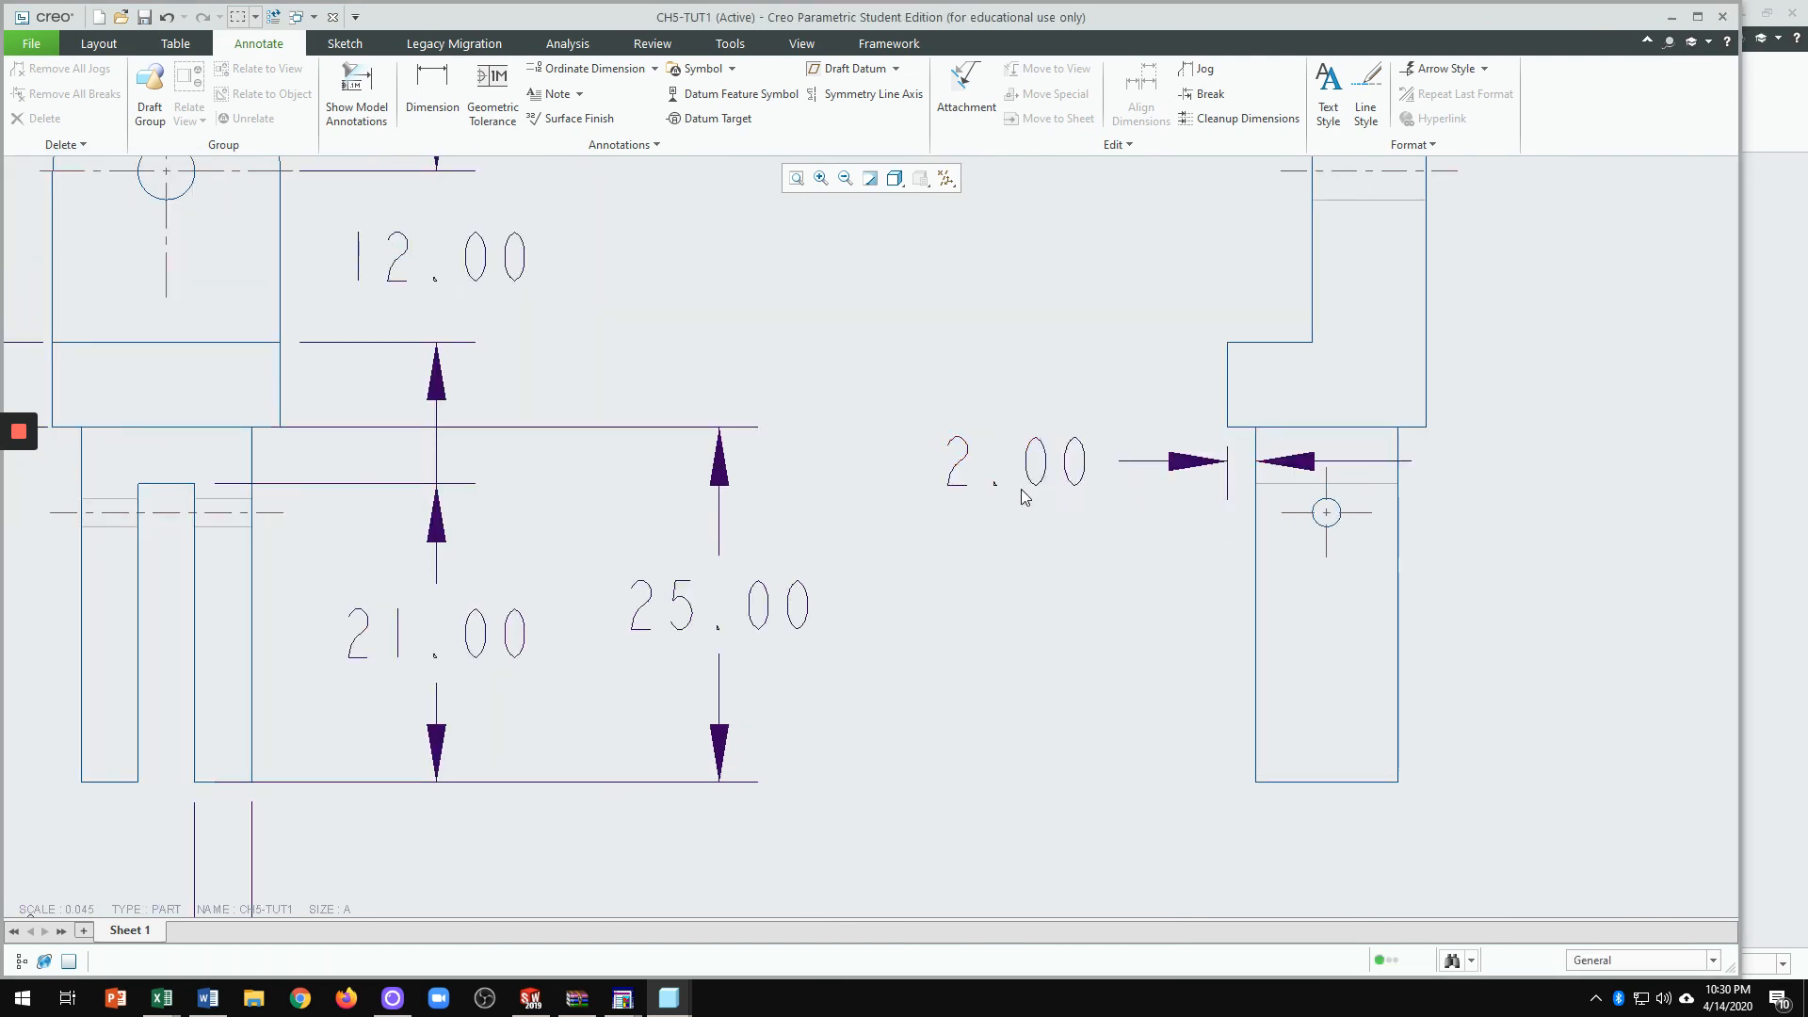
scroll(1325, 533, "down", 1)
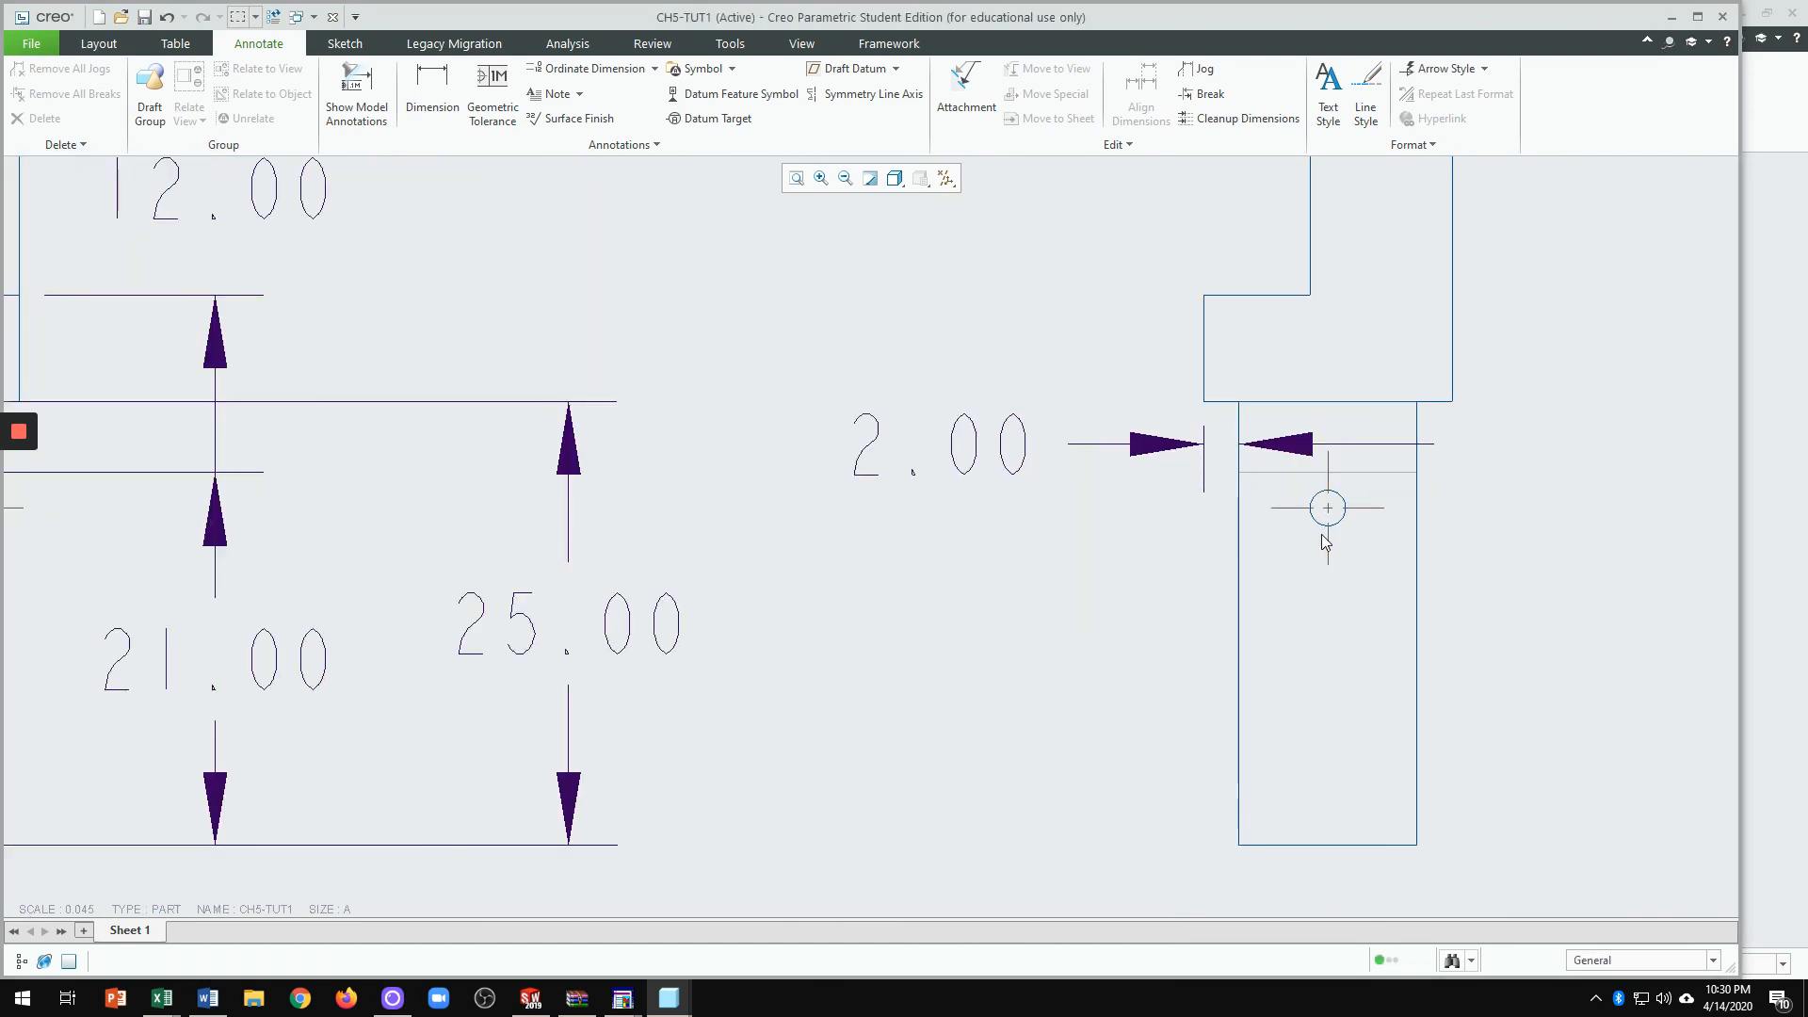
left_click(357, 94)
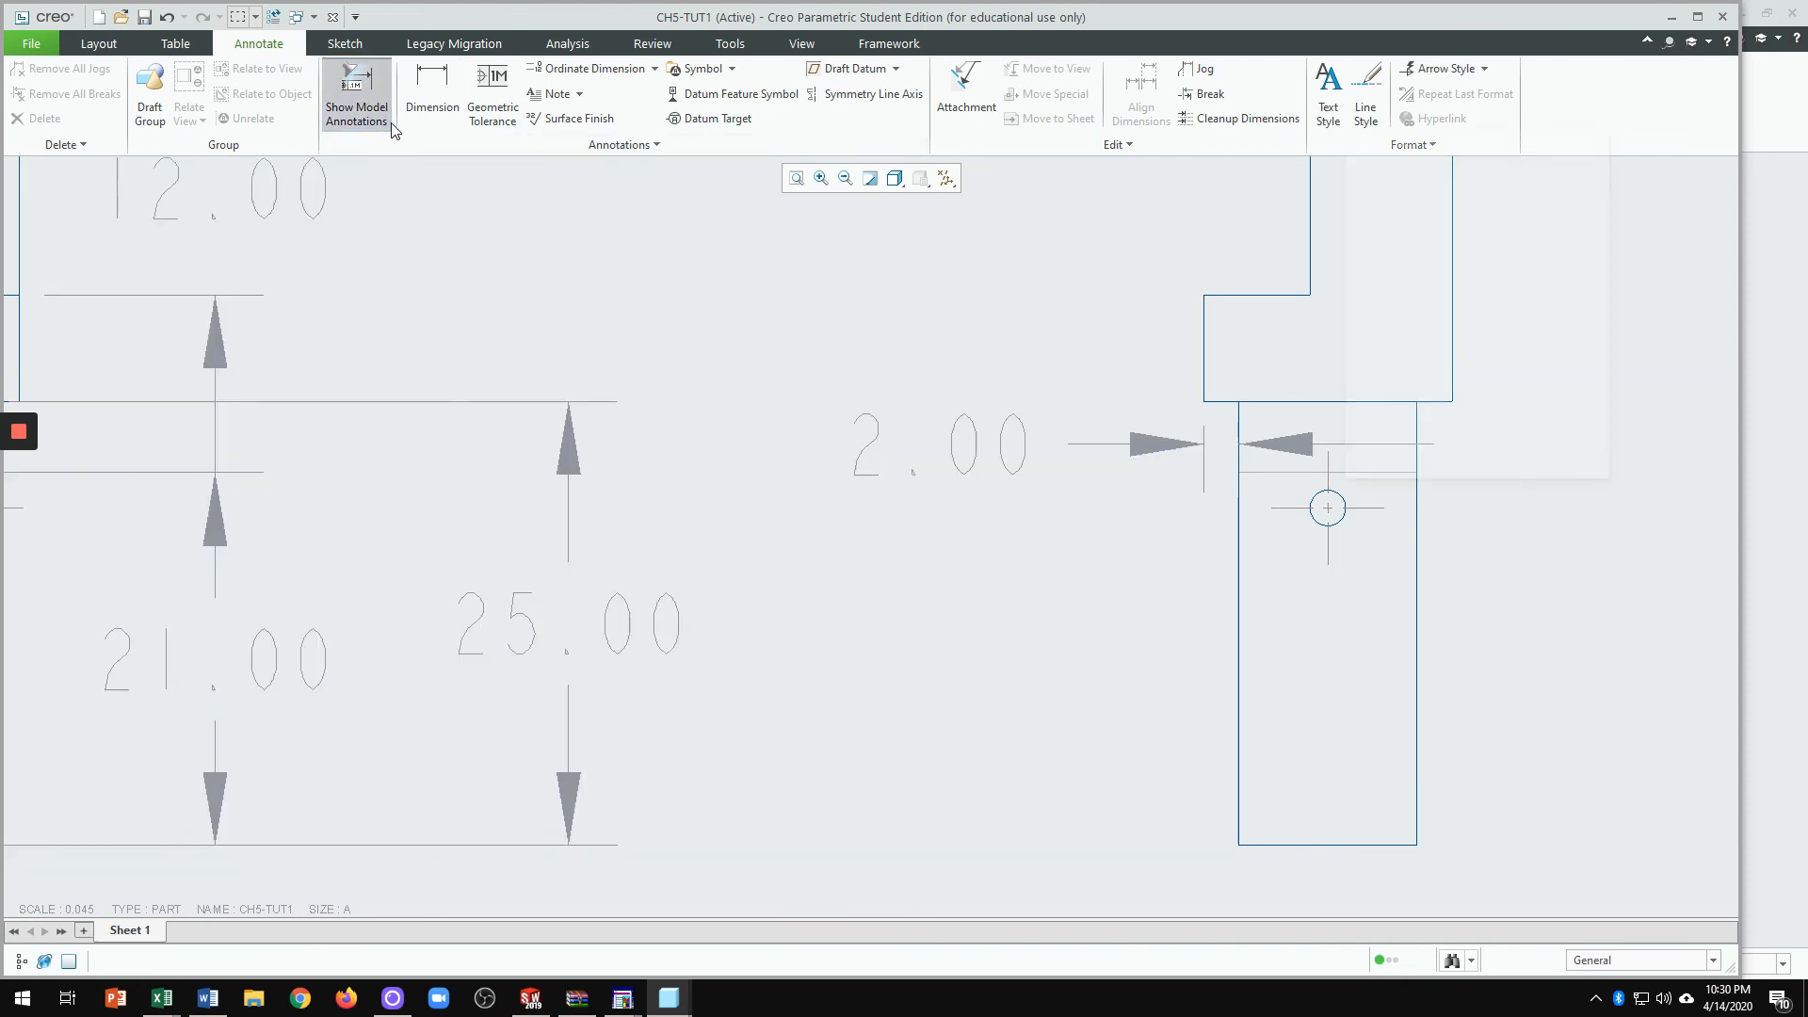
Step: Pick the side-view hole and show its d16–d18 dimensions (Ø2.00, 19.00, 5.00), then close the dialog
scroll(1187, 584, "up", 1)
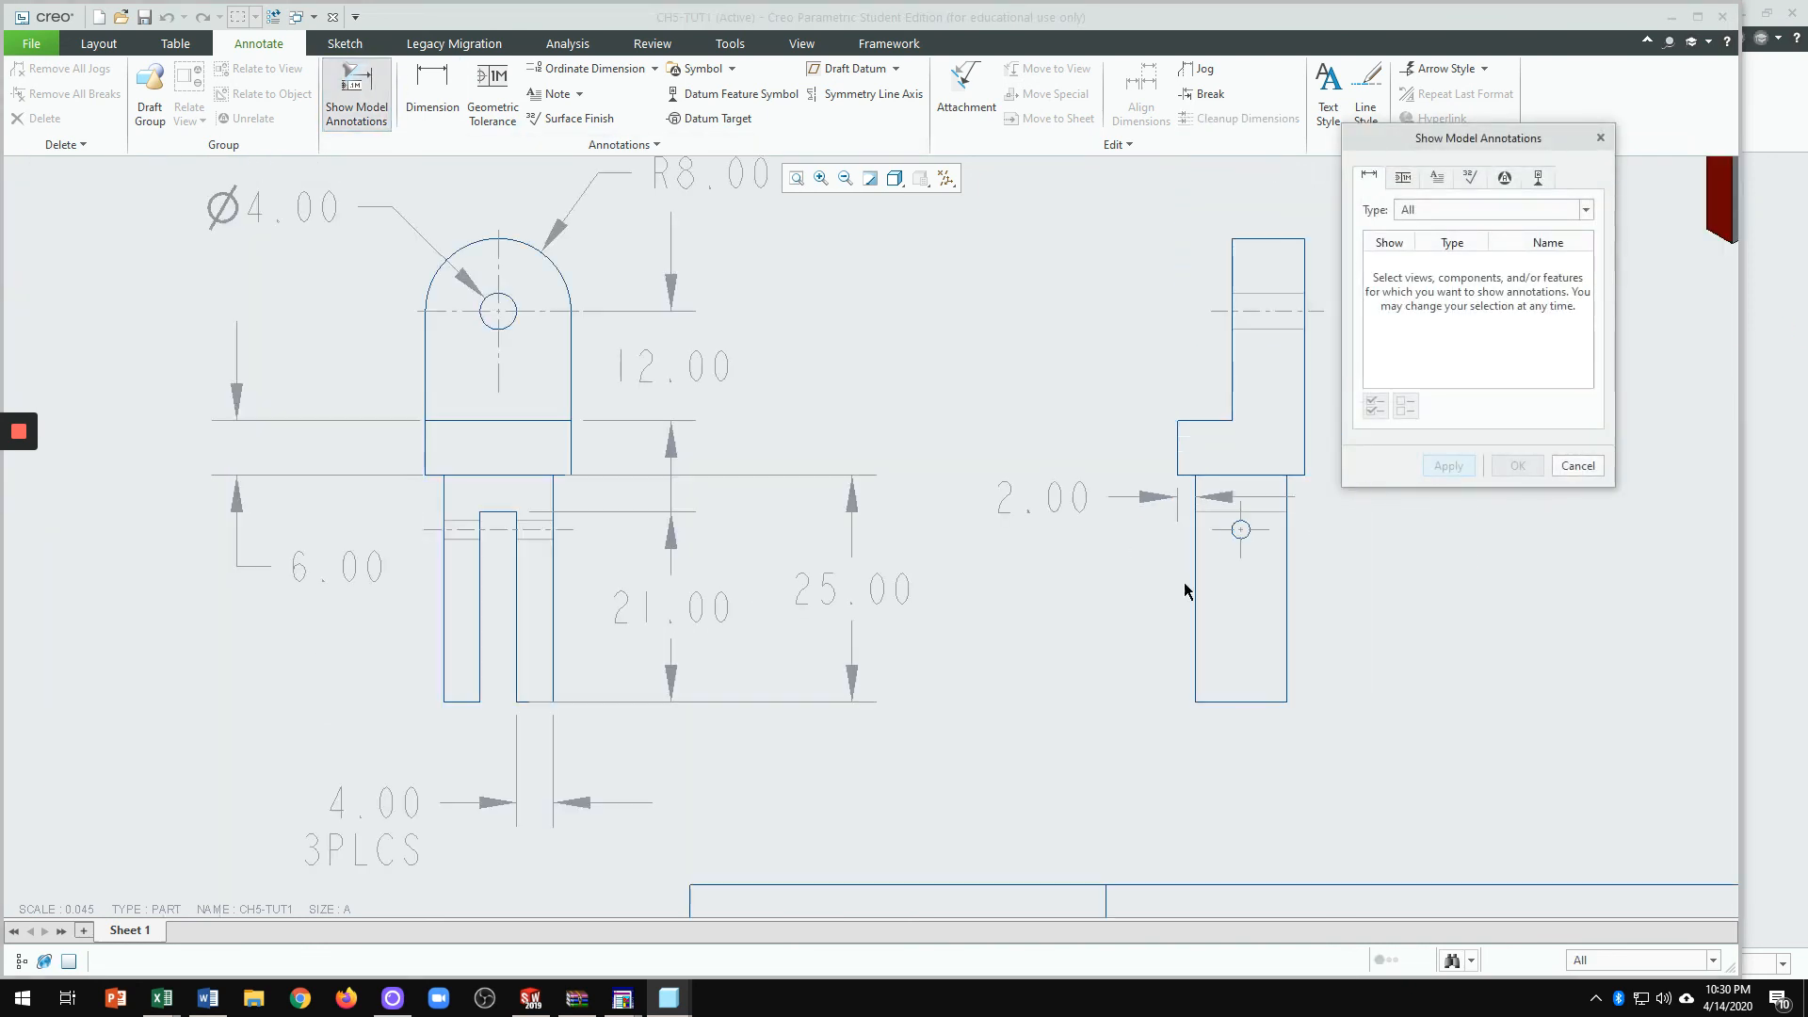
scroll(1228, 518, "down", 1)
left_click(1230, 521)
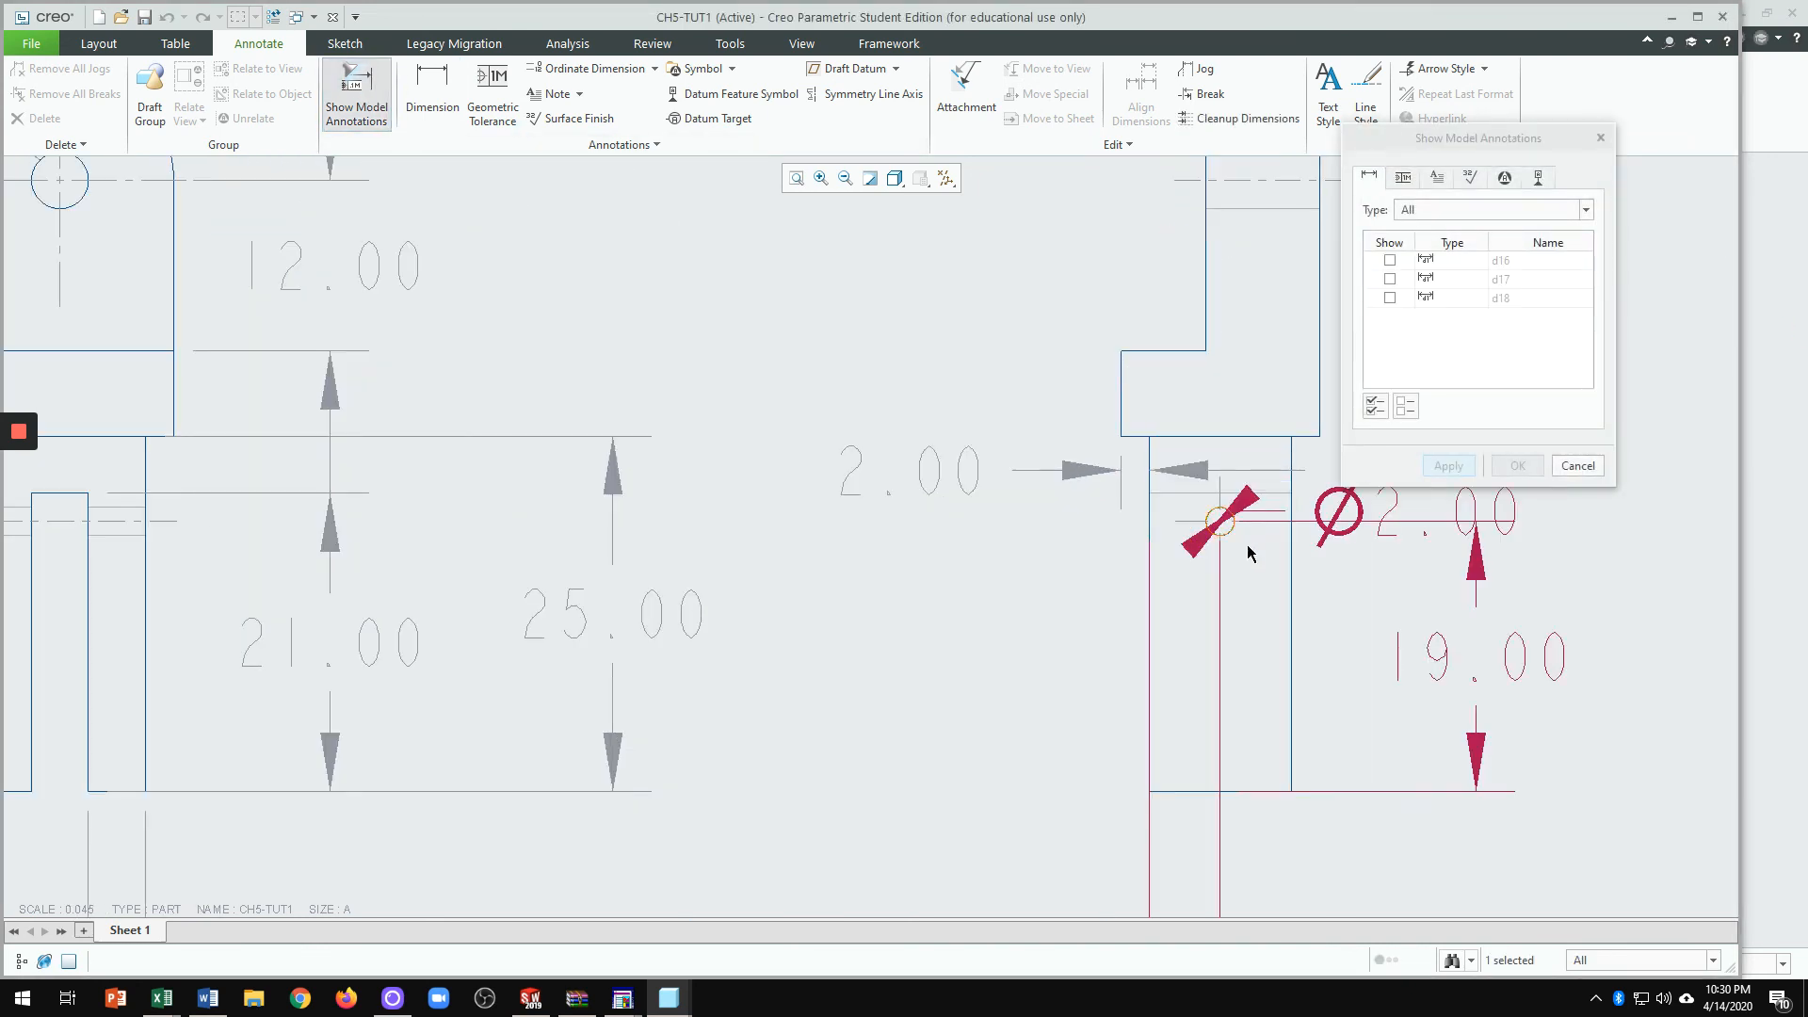
scroll(1278, 638, "up", 1)
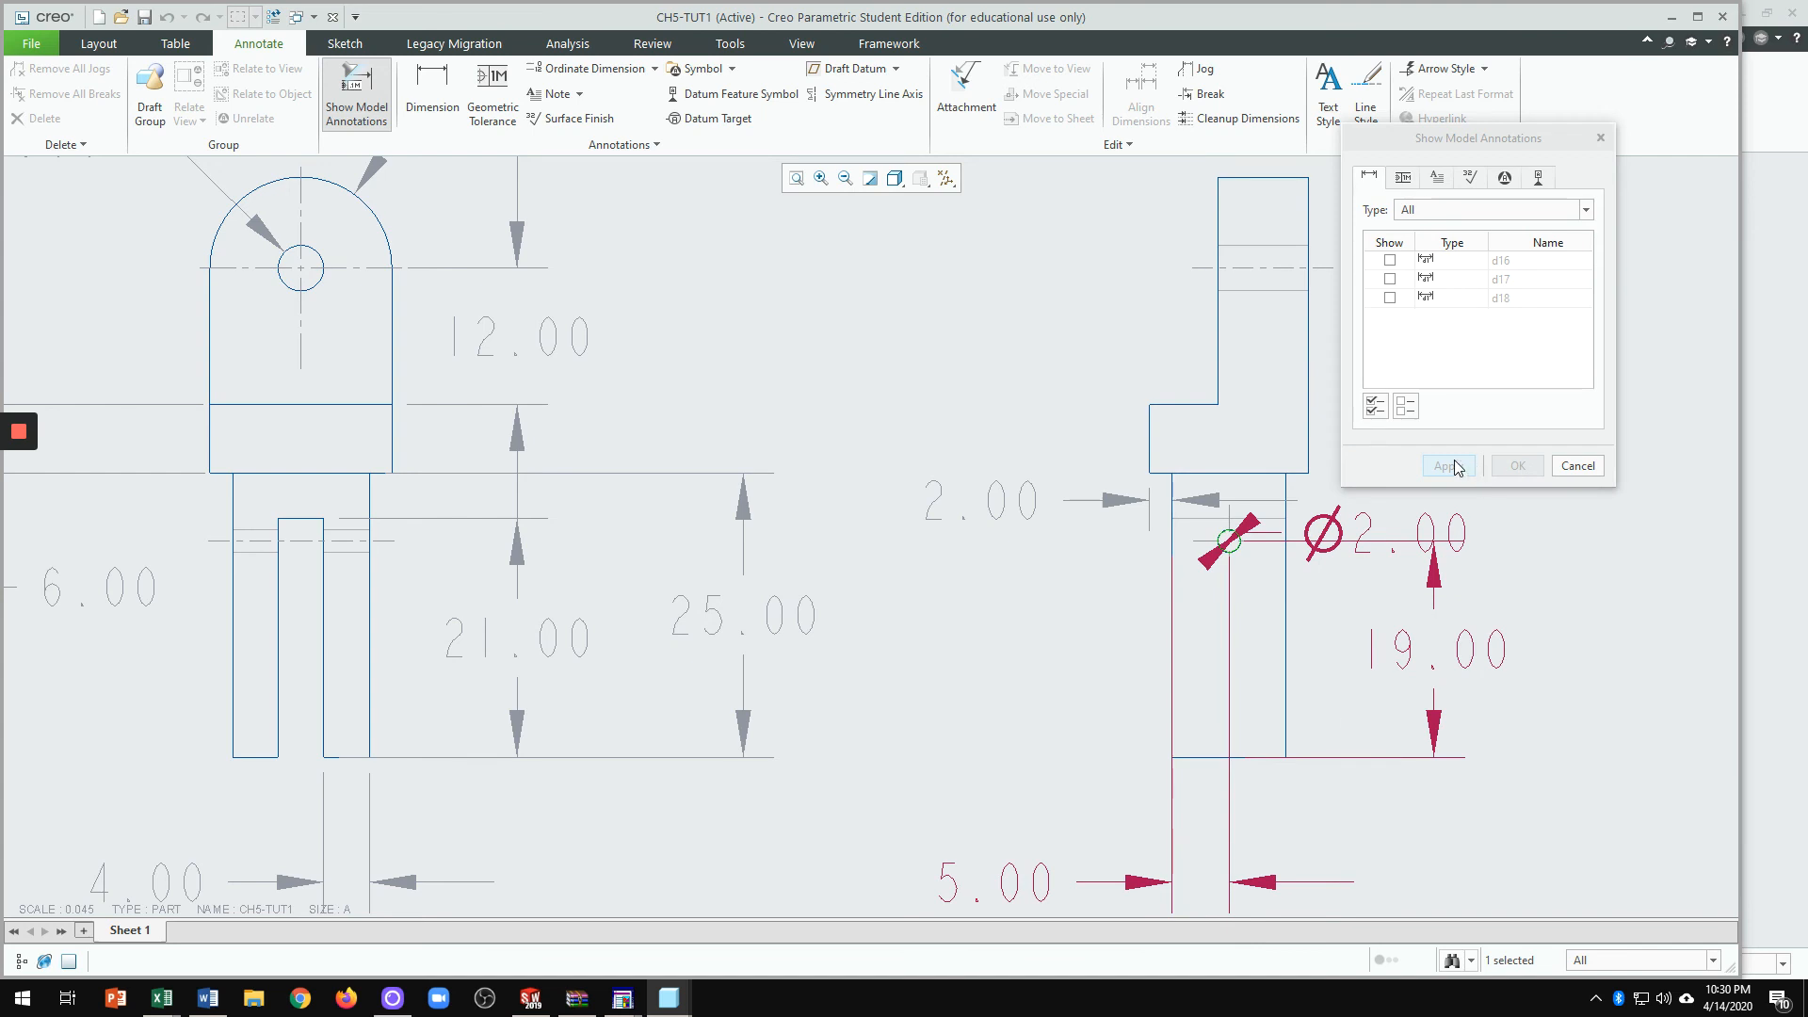
left_click(1390, 260)
left_click(1390, 279)
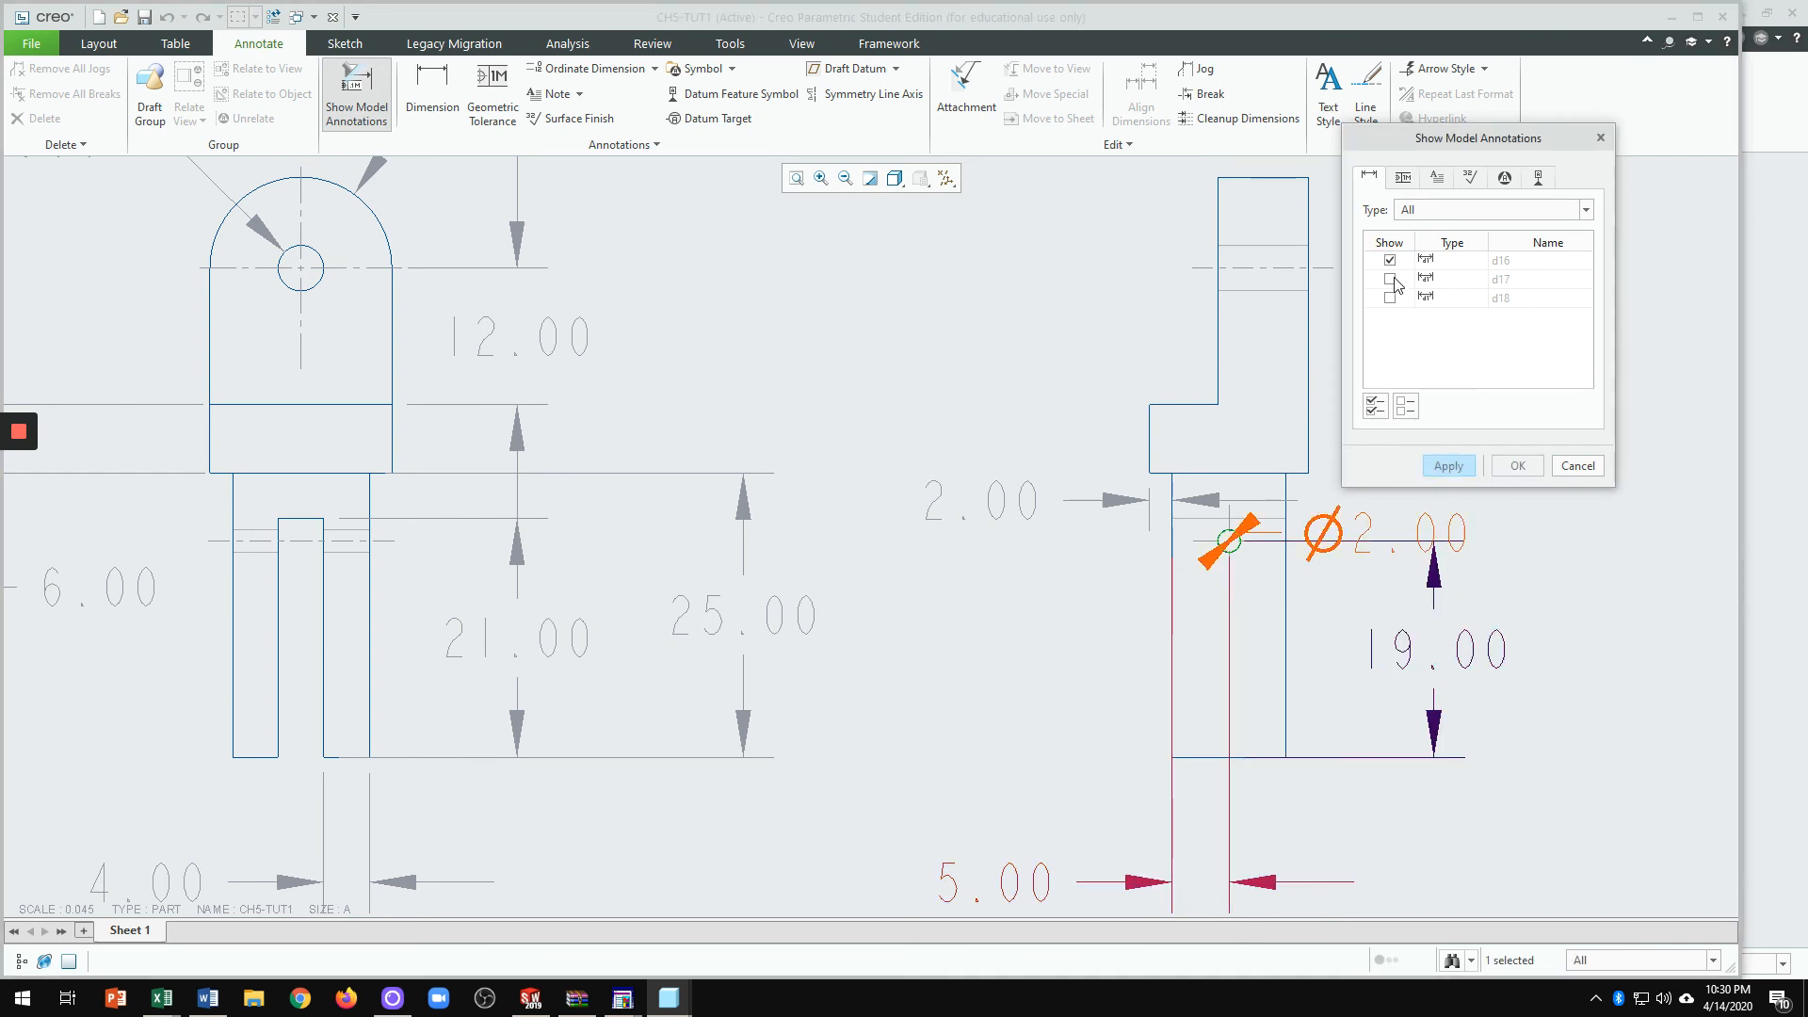
left_click(1390, 297)
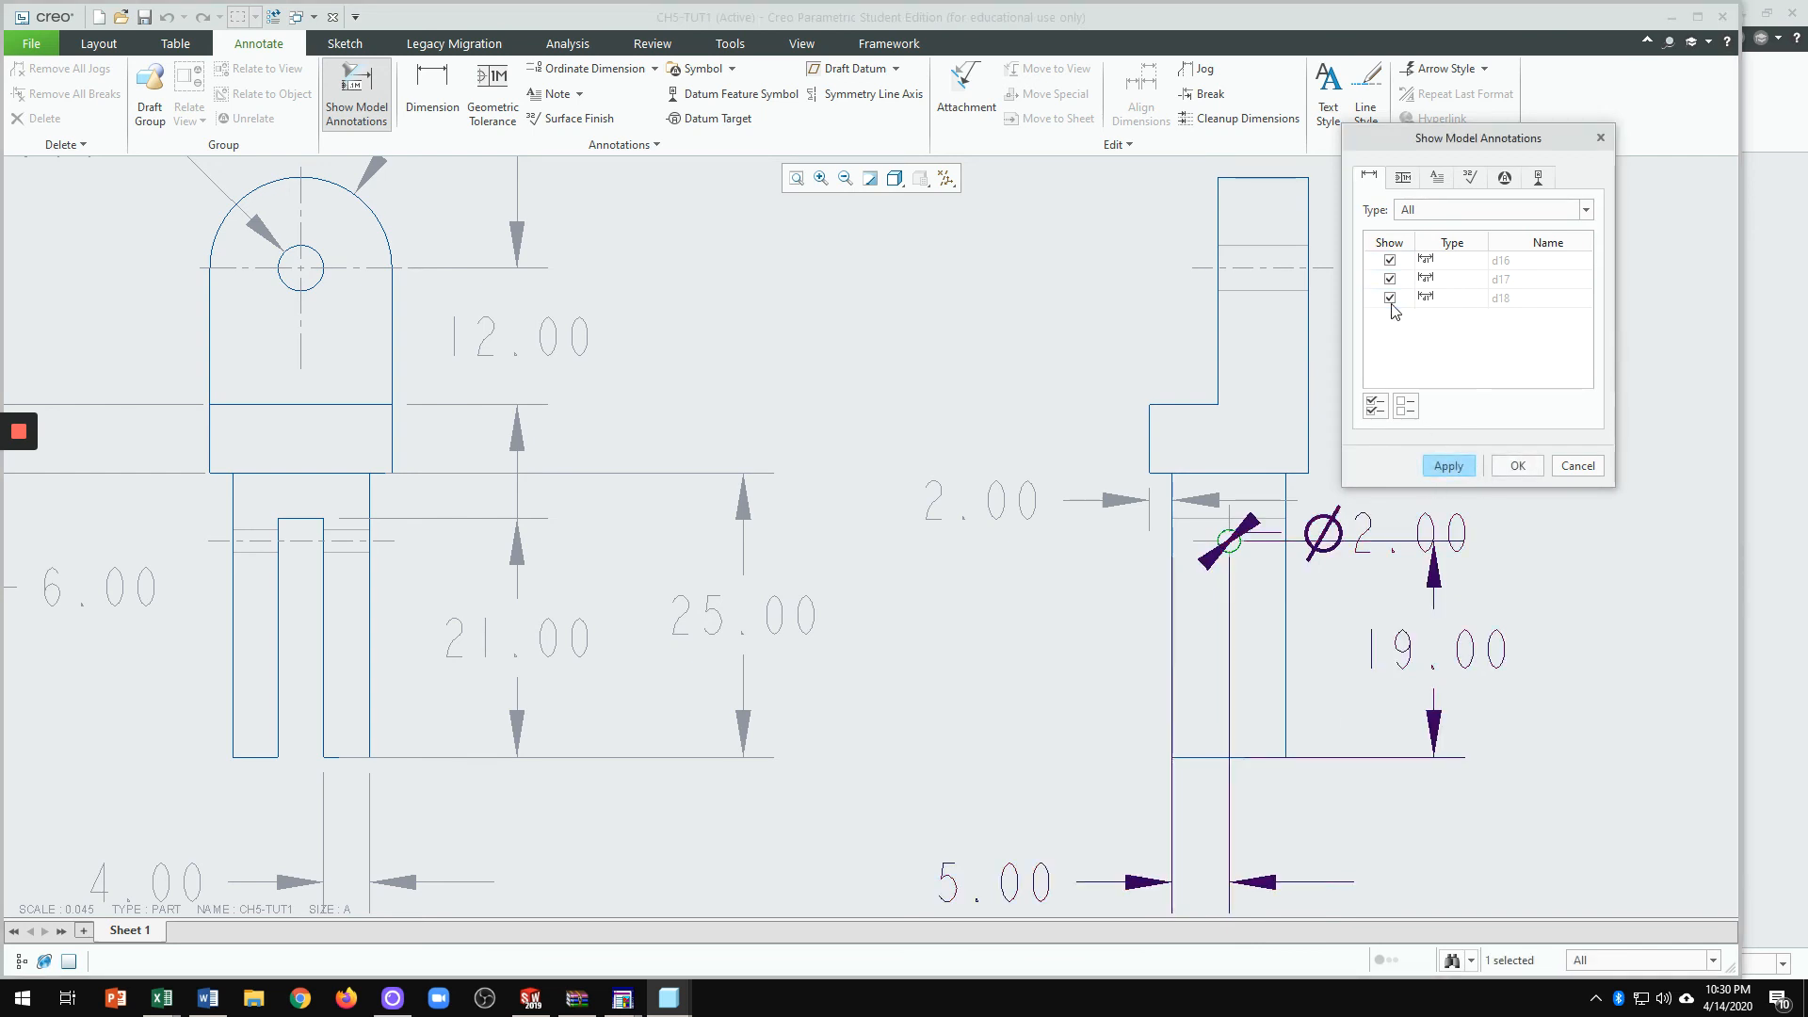
left_click(1451, 468)
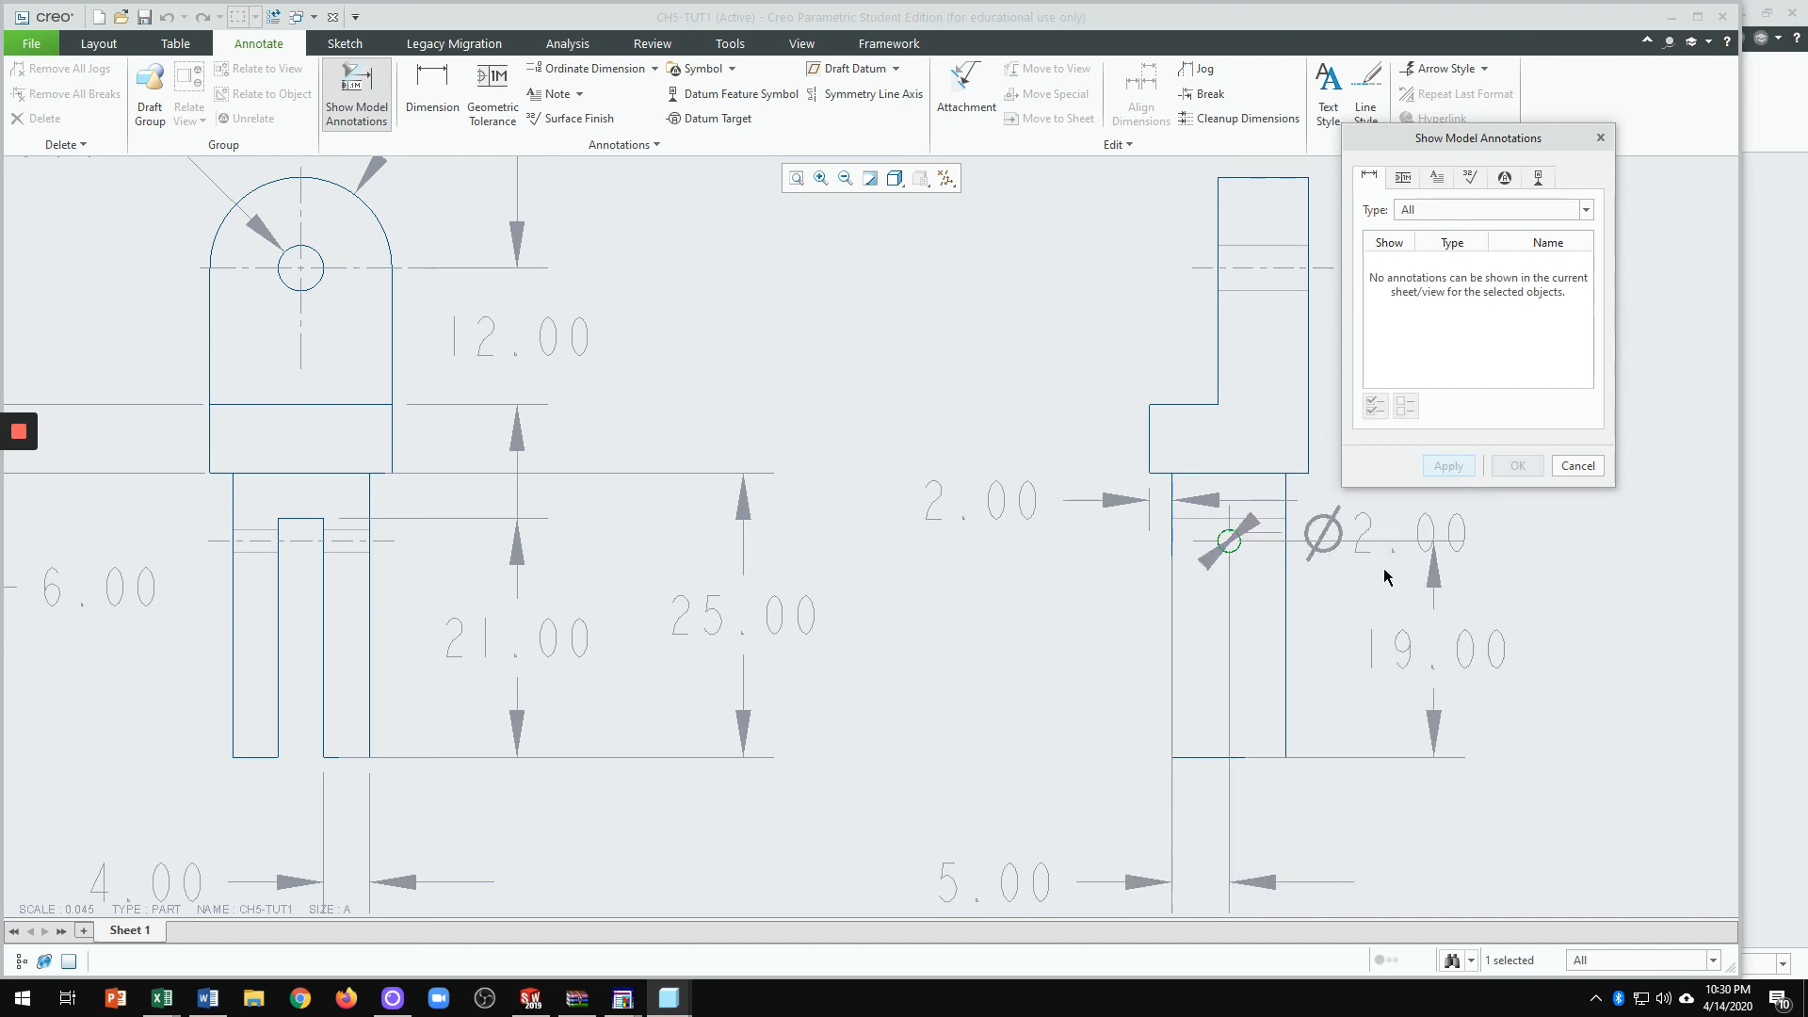
left_click(1579, 466)
scroll(1352, 557, "up", 2)
scroll(1389, 568, "down", 2)
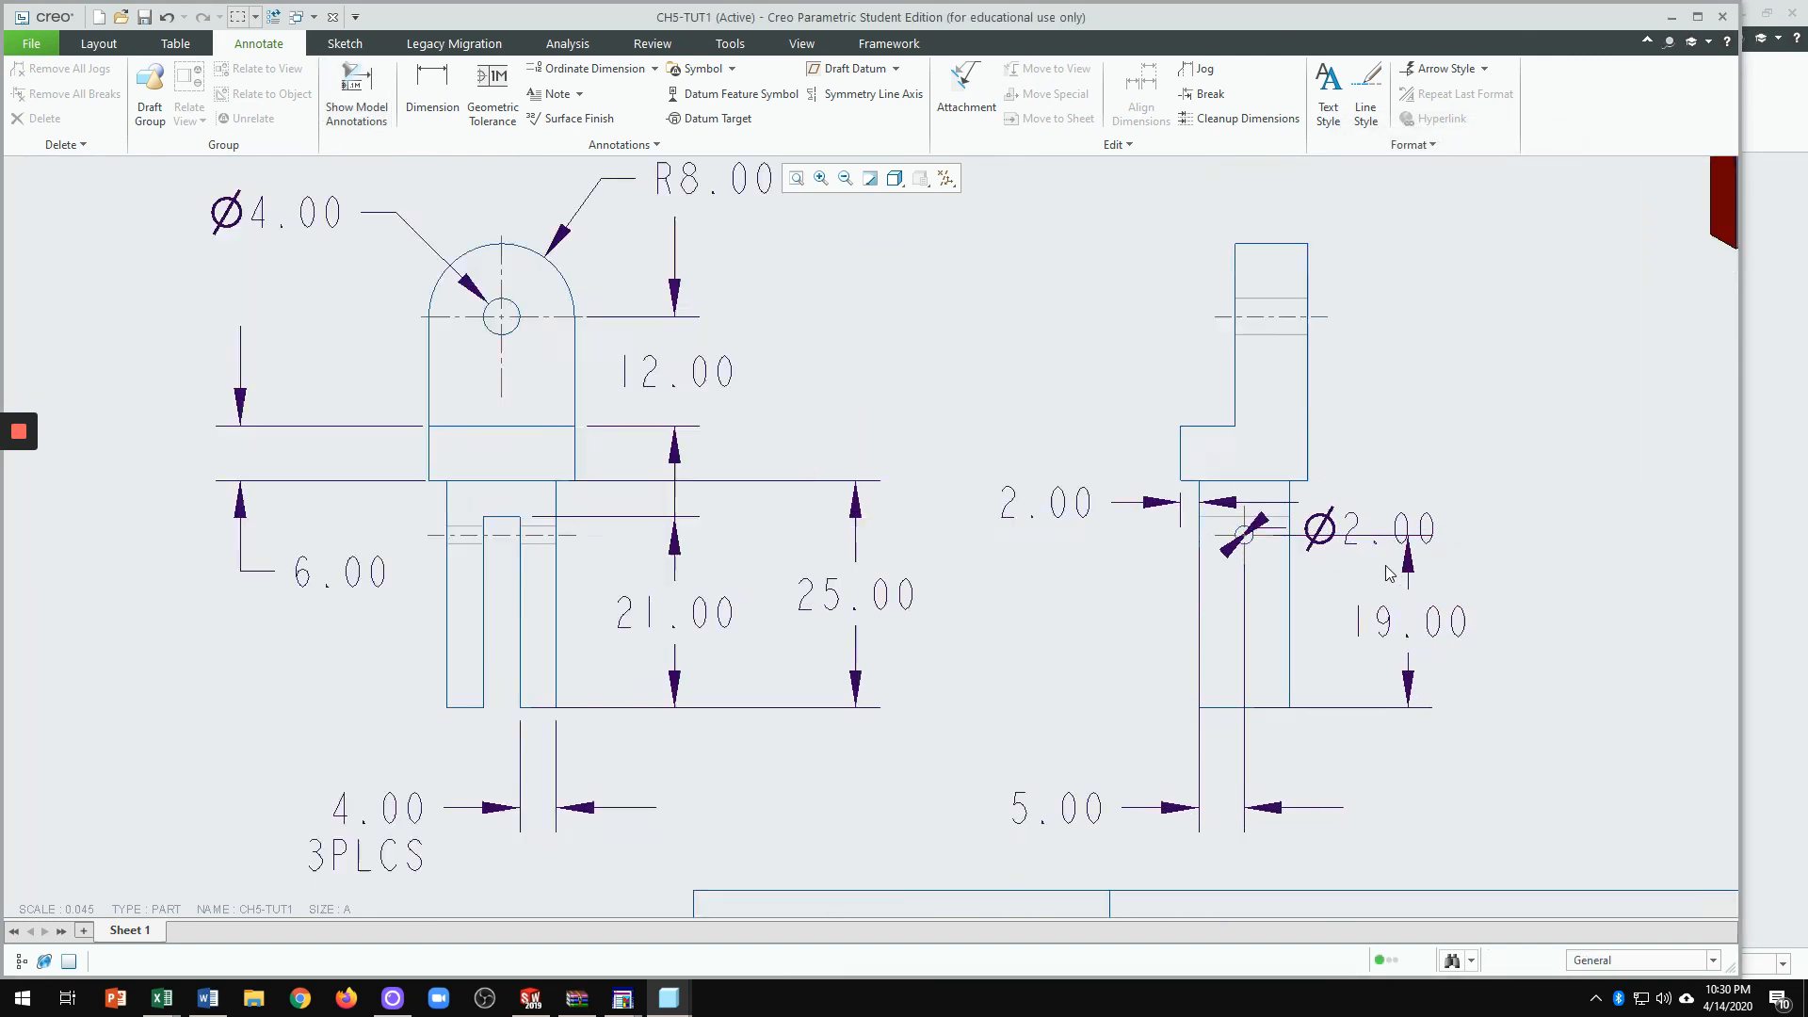
Step: Move the Ø2.00 note up and right and give its leader a filled arrowhead
left_click(1321, 516)
left_click_drag(1321, 515, 1394, 460)
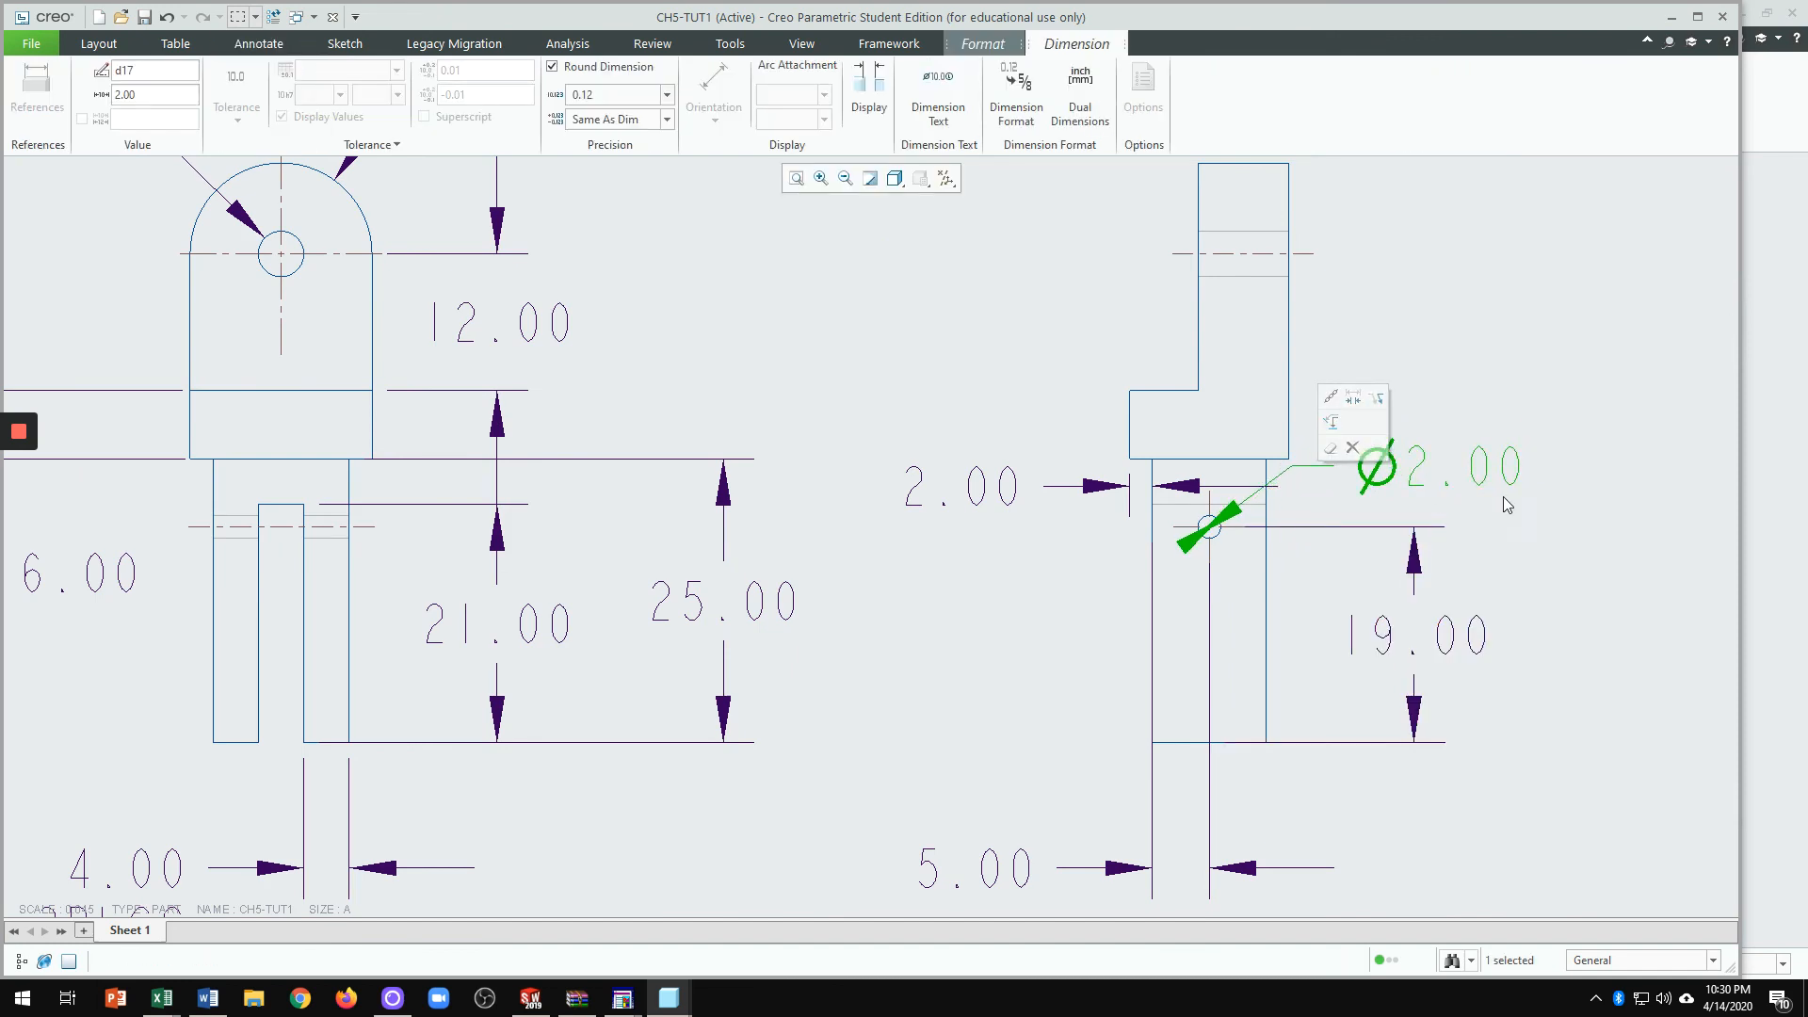
left_click(1374, 399)
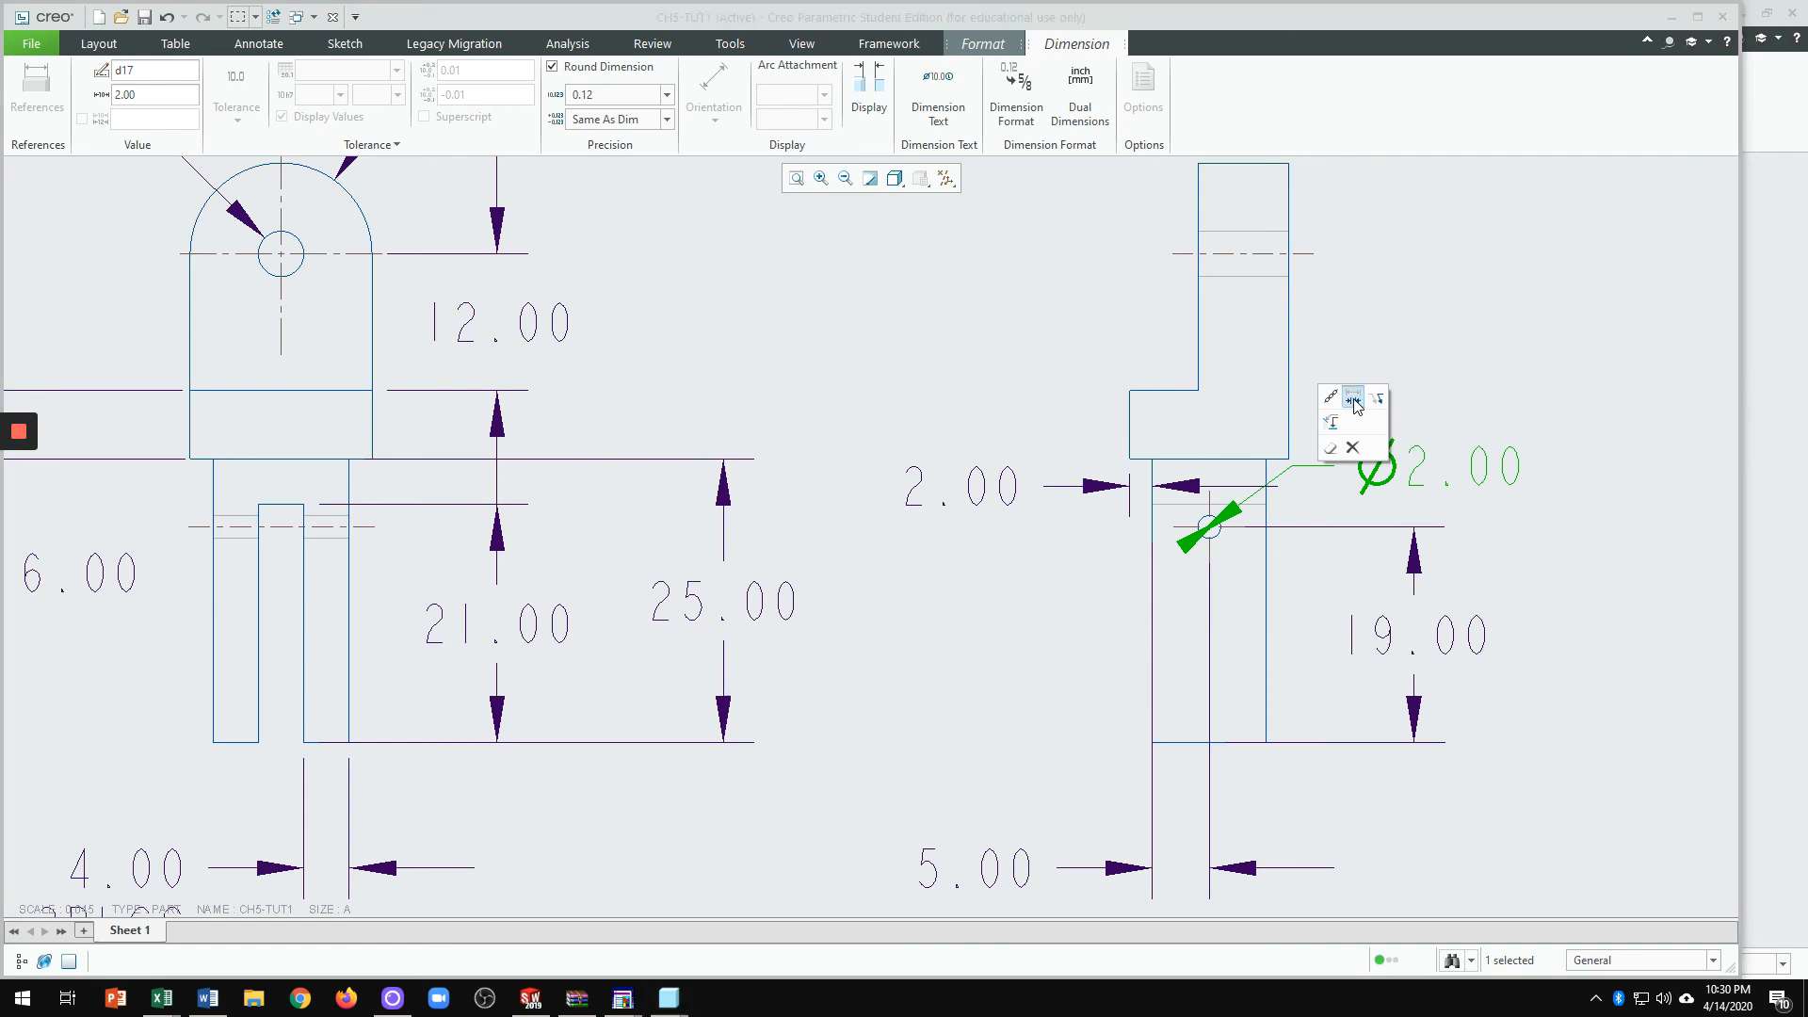
scroll(1358, 680, "up", 1)
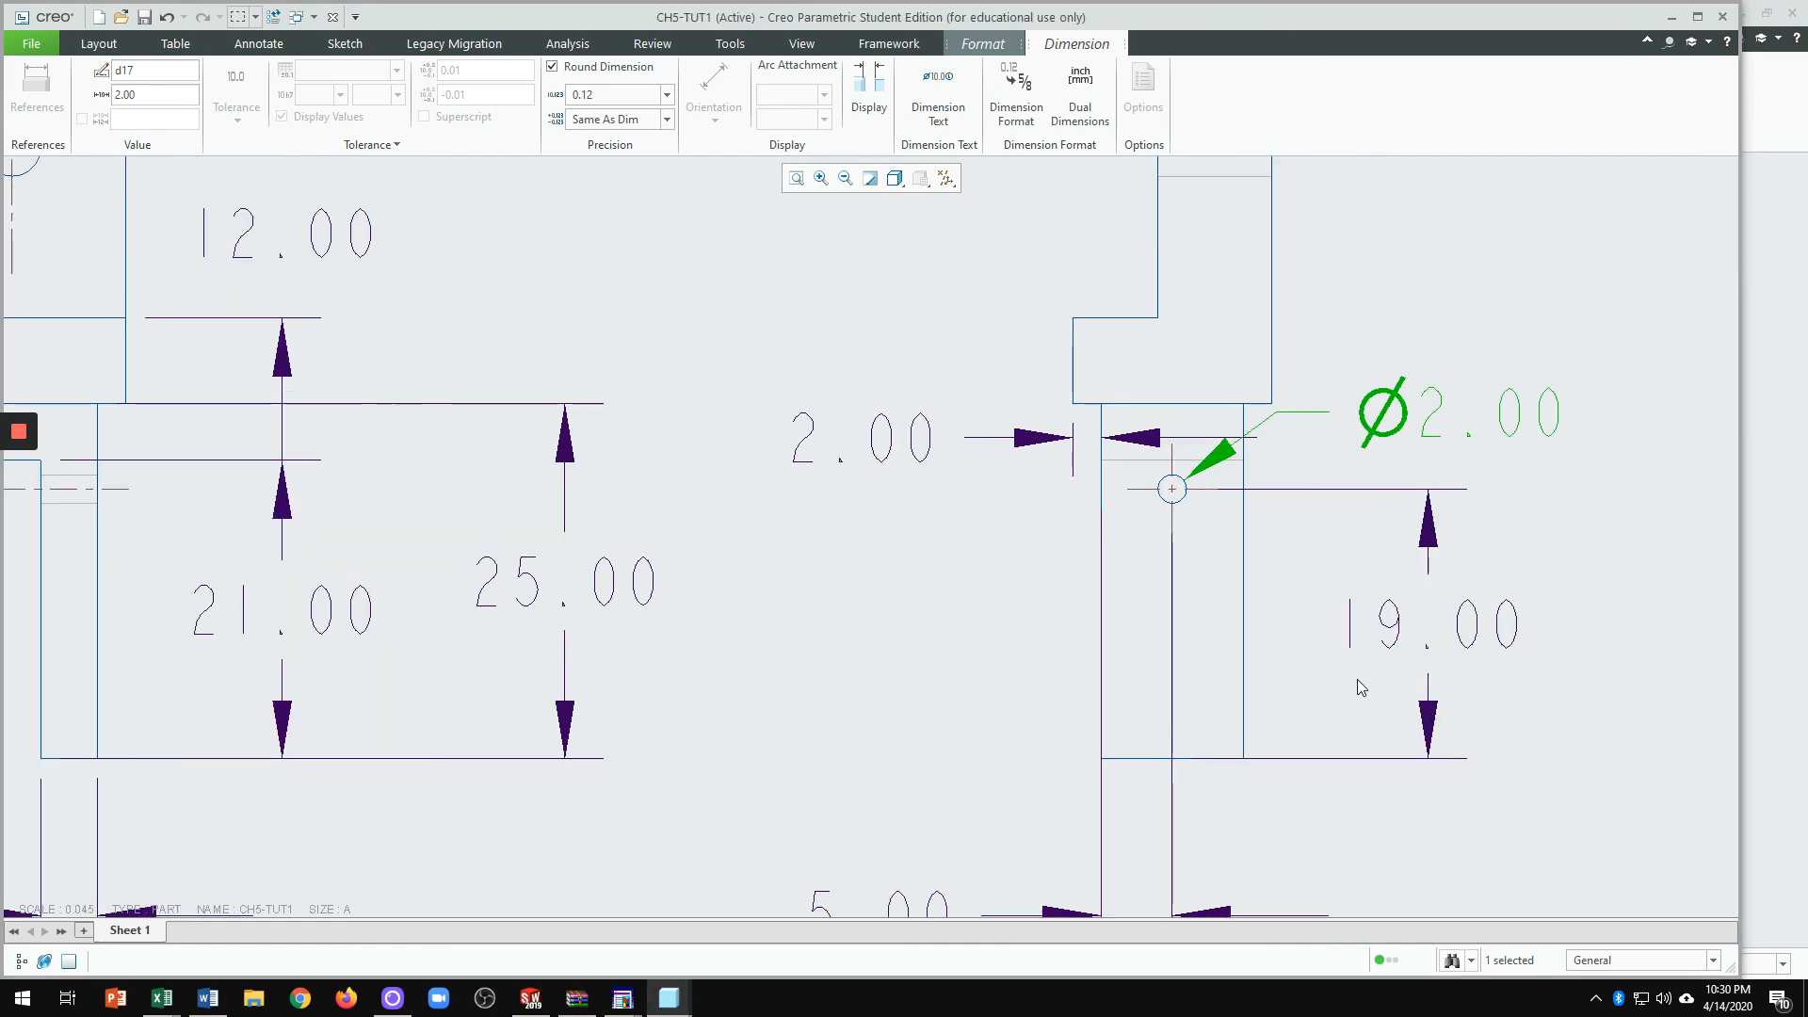
Step: Move the 19.00 dimension left, closer to the side view
left_click(1476, 636)
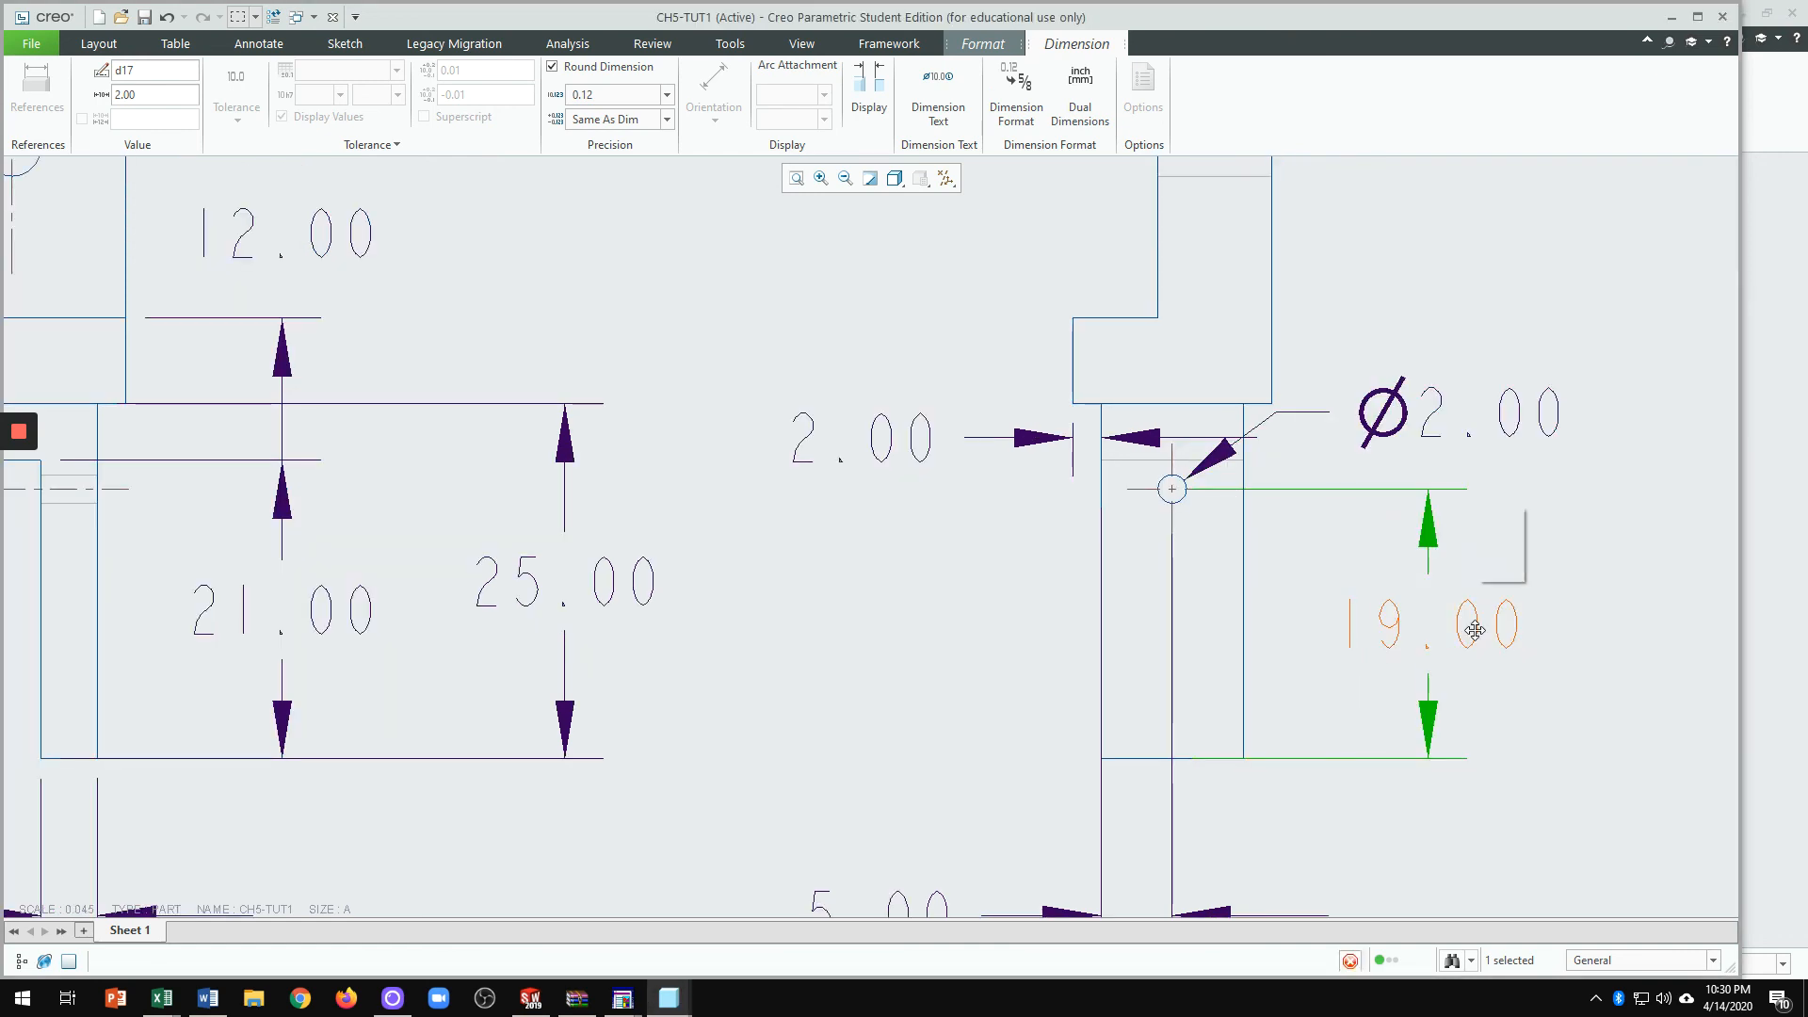
left_click_drag(1477, 636, 1390, 628)
left_click(1496, 653)
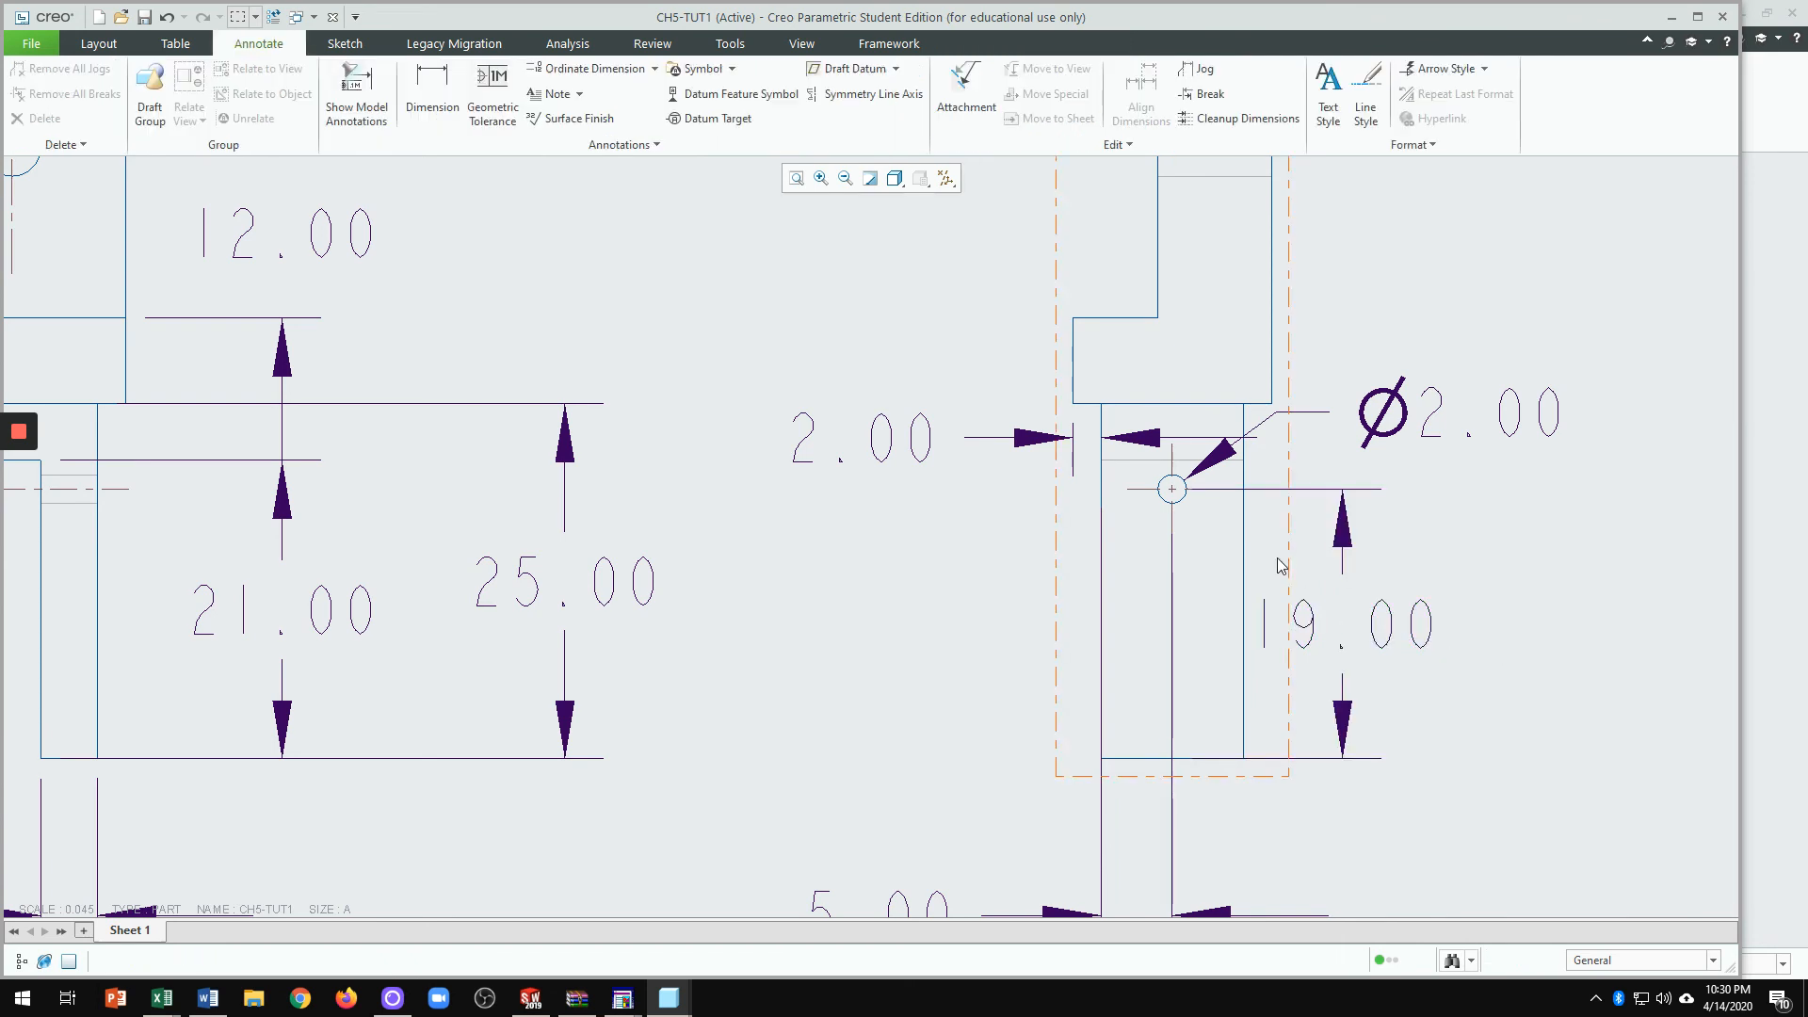
scroll(1320, 767, "down", 3)
scroll(1266, 710, "up", 2)
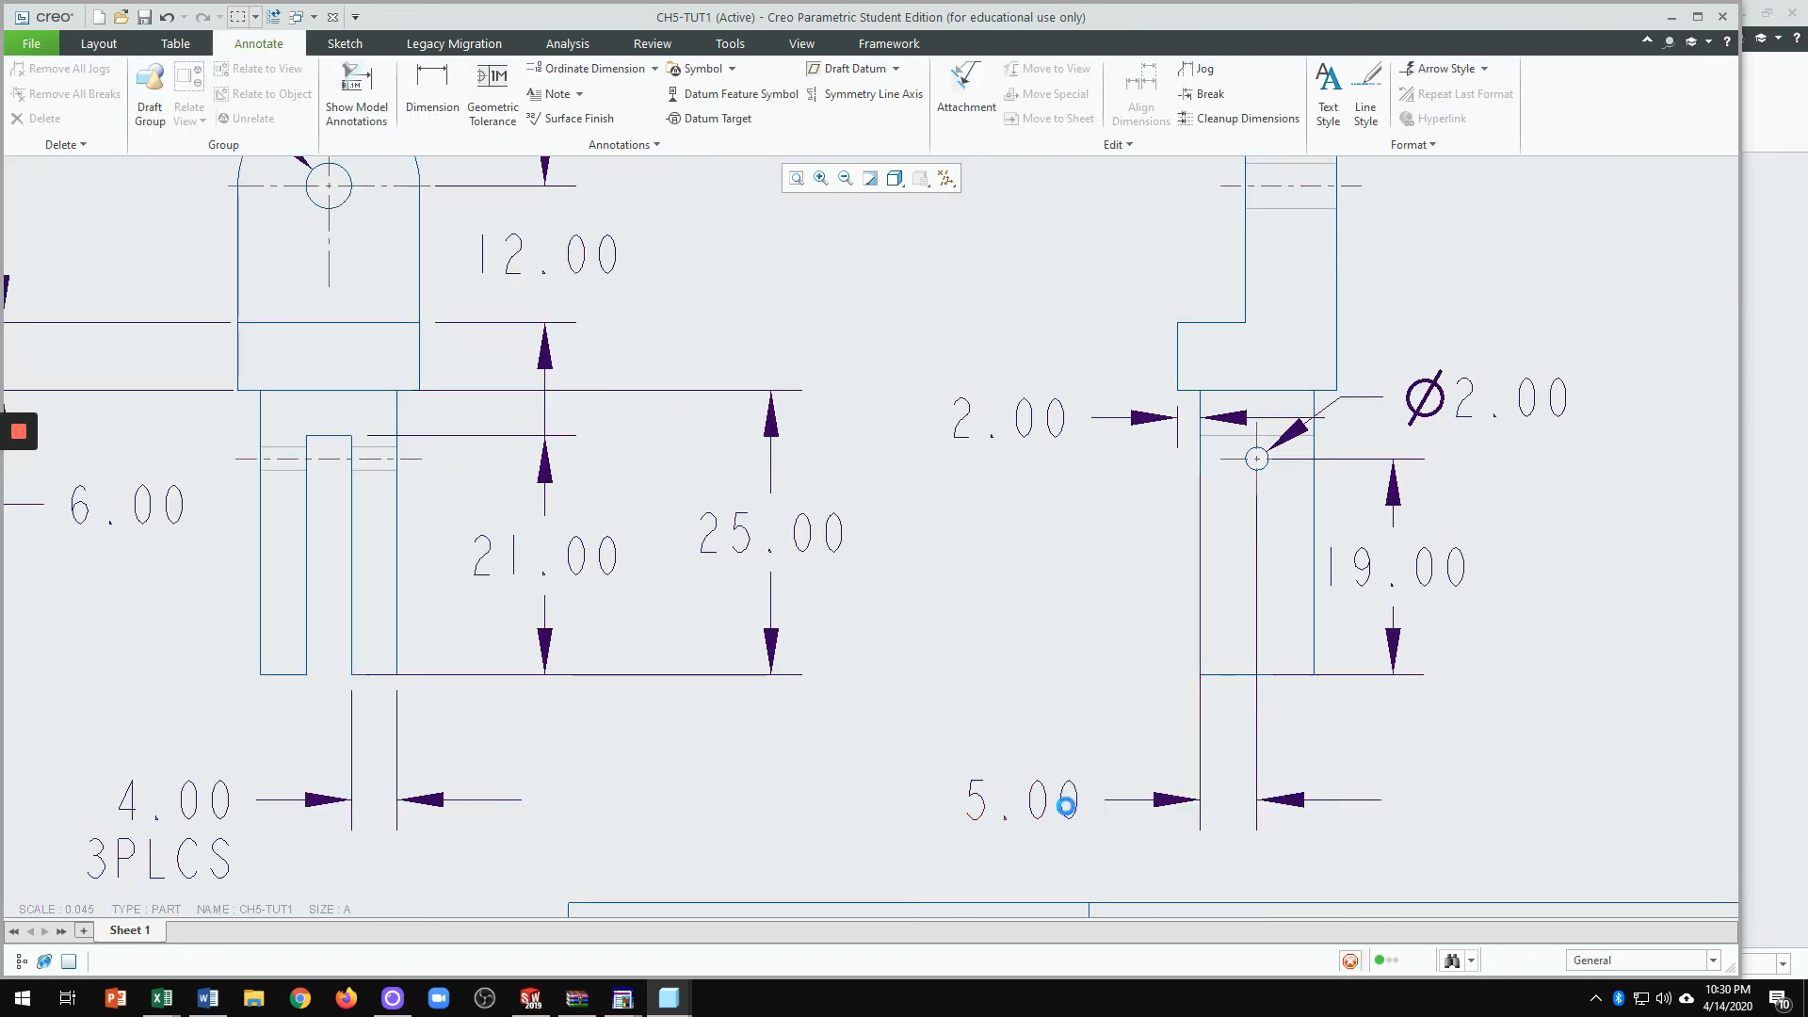
Step: Reposition the 5.00 dimension near the part and lower both its extension lines
left_click(1062, 806)
mouse_move(1062, 806)
left_mouse_down()
mouse_move(1058, 561)
mouse_move(1141, 710)
mouse_move(1089, 675)
left_mouse_up()
left_click(1229, 707)
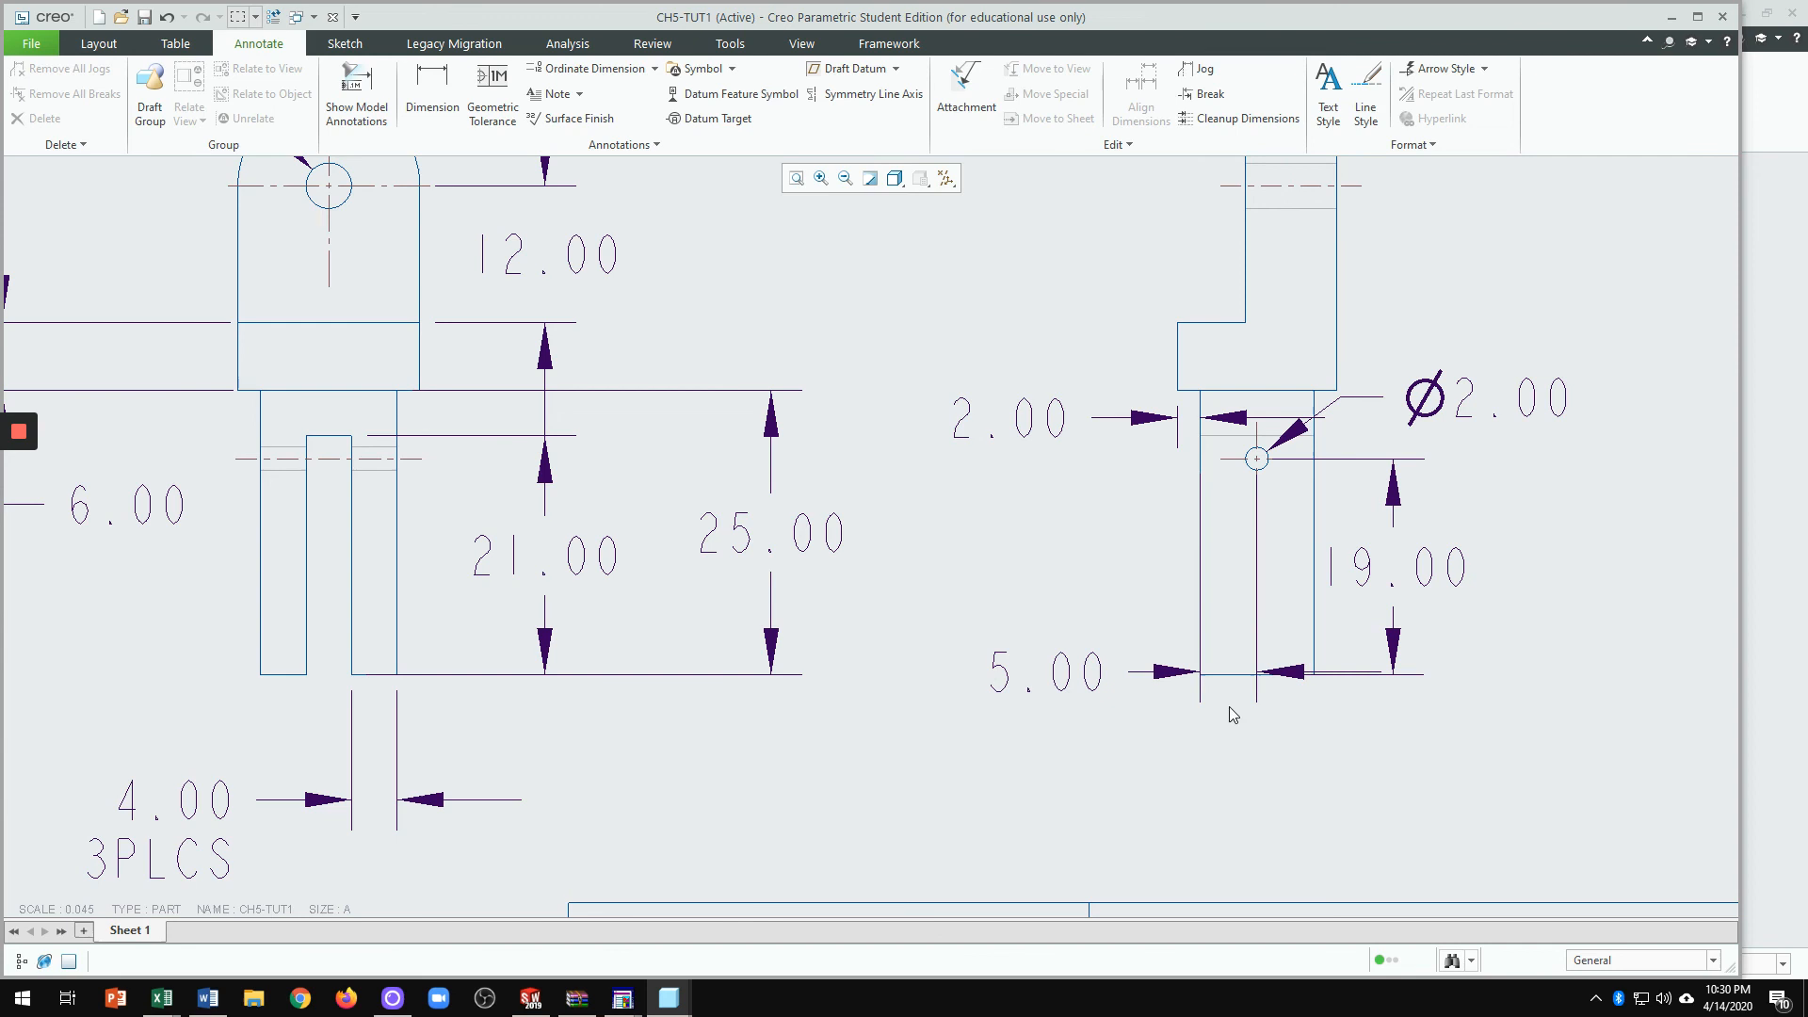
left_click(1201, 479)
left_click_drag(1202, 478, 1202, 685)
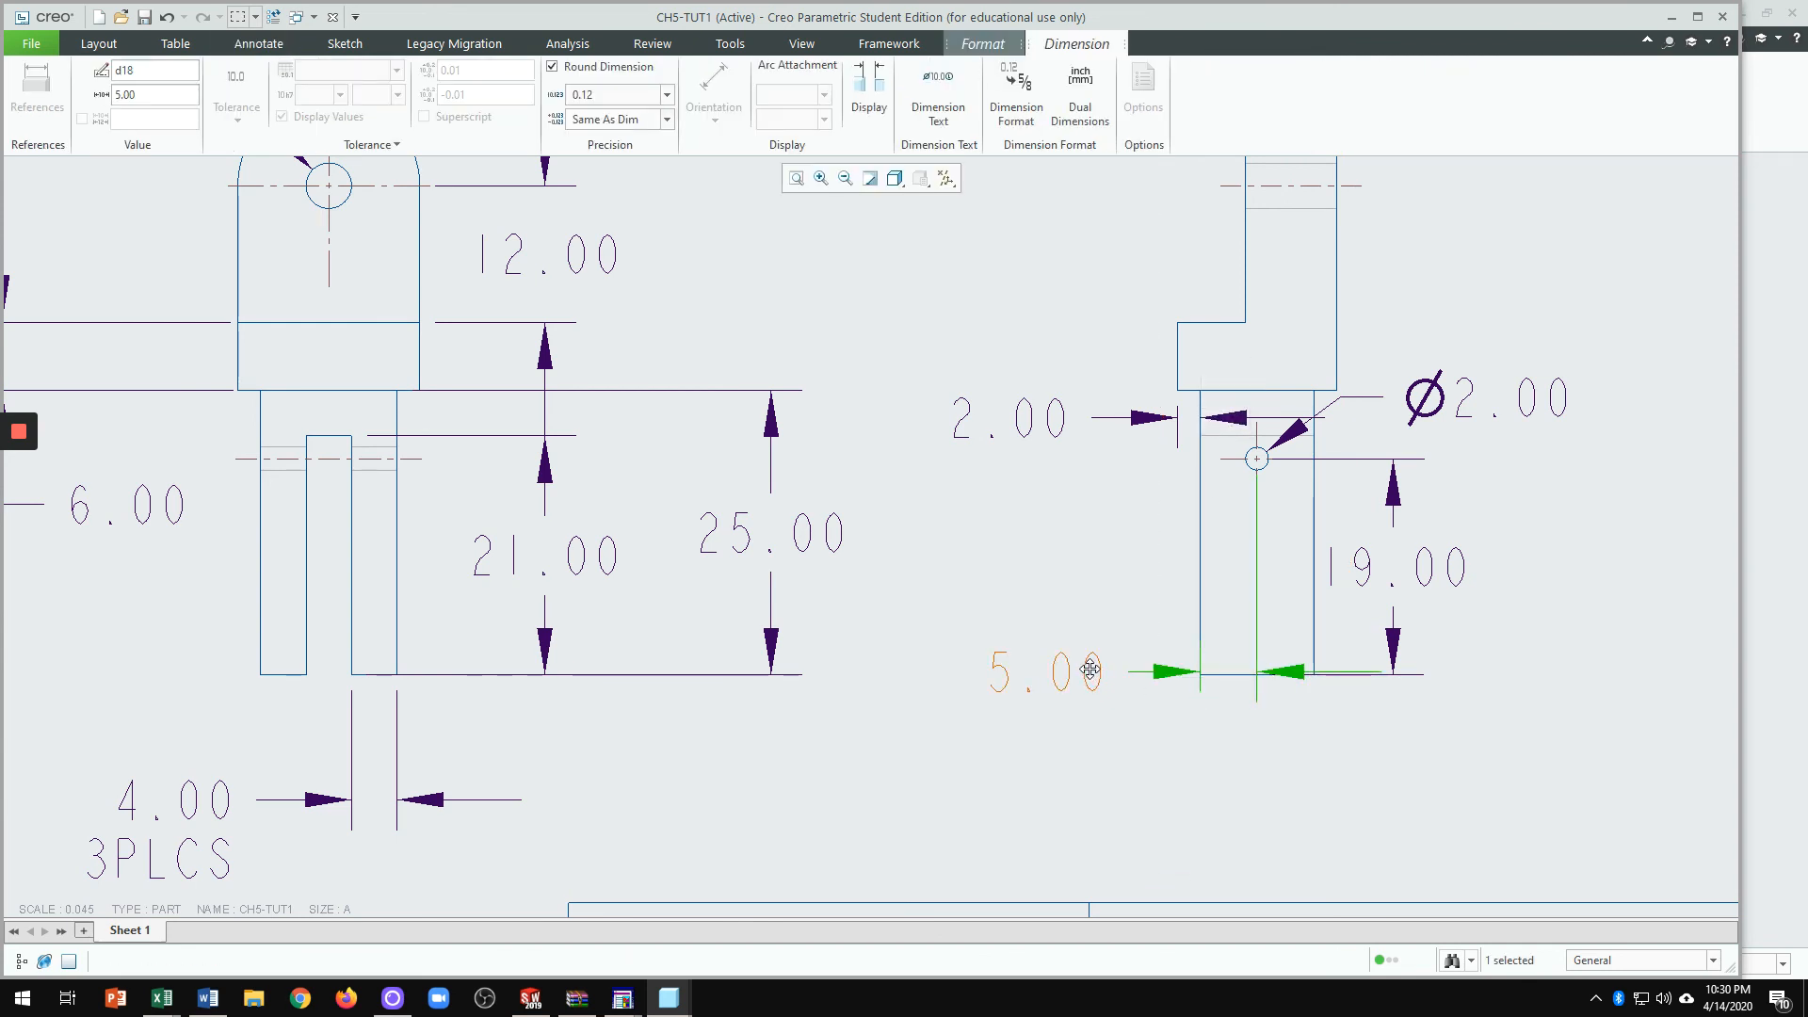
left_click_drag(1090, 670, 1095, 703)
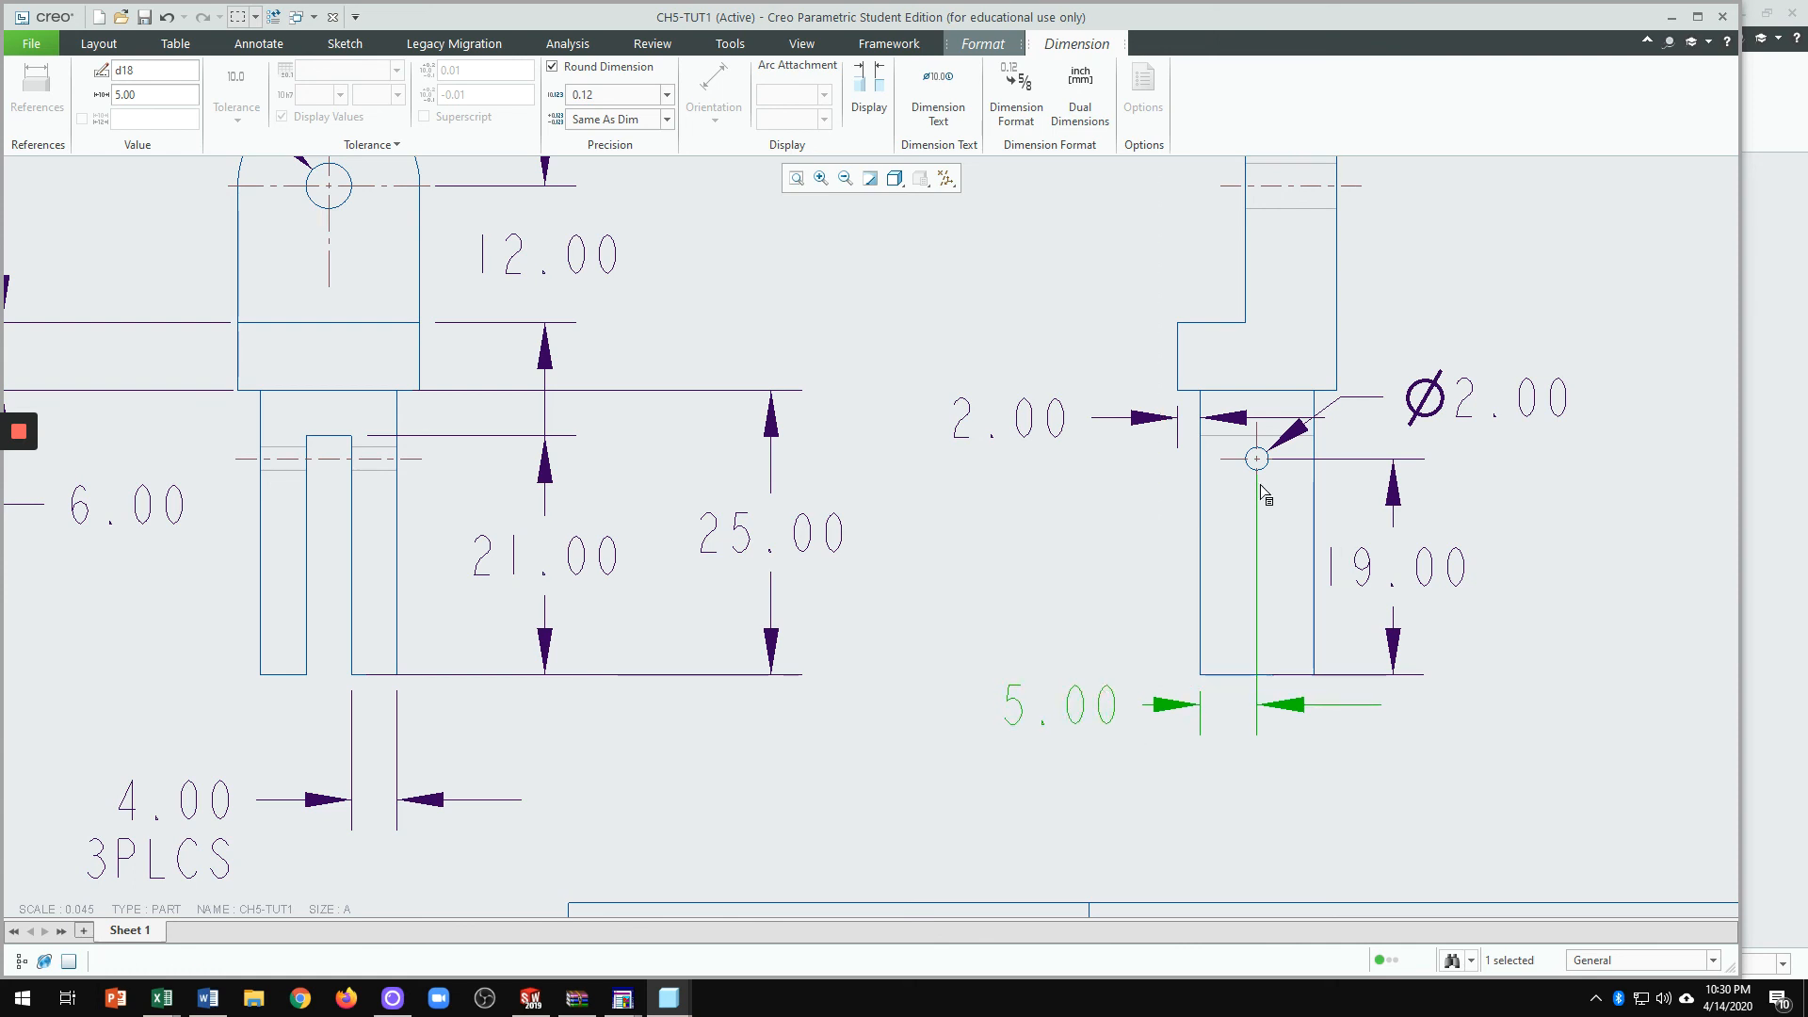
left_click_drag(1258, 477, 1271, 511)
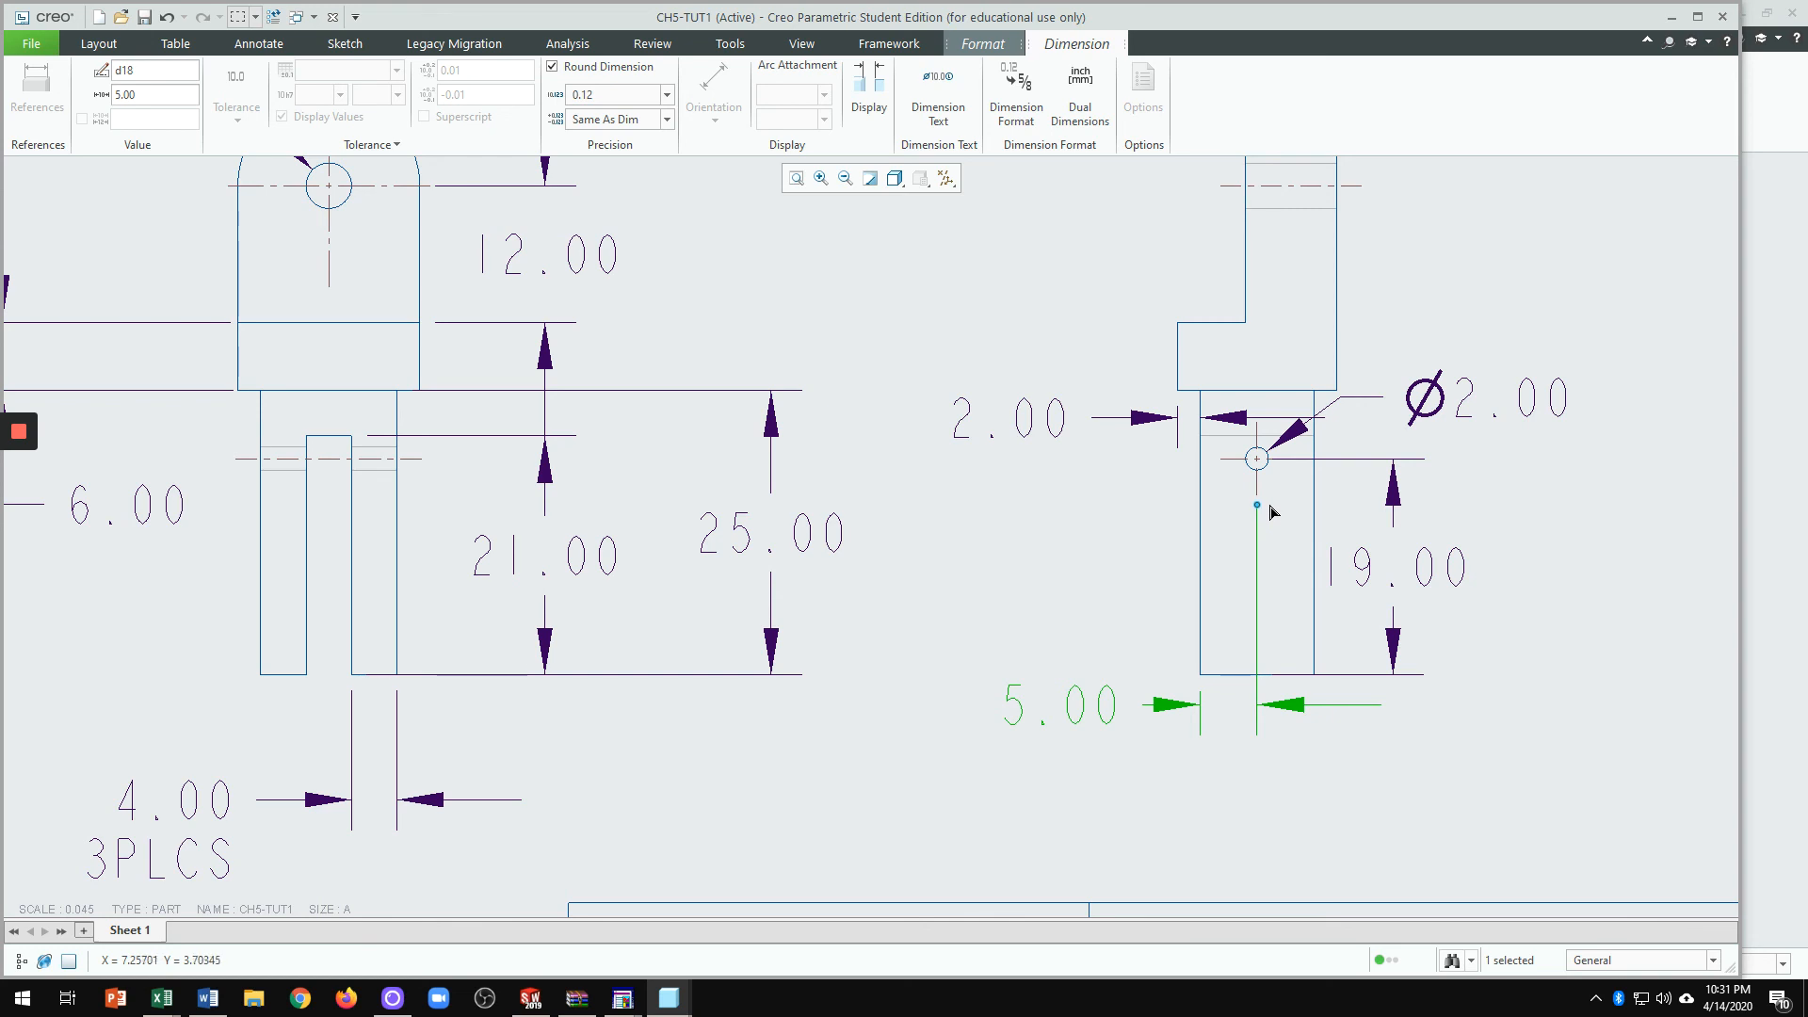
left_click(1358, 759)
scroll(1432, 699, "down", 2)
scroll(1408, 743, "up", 3)
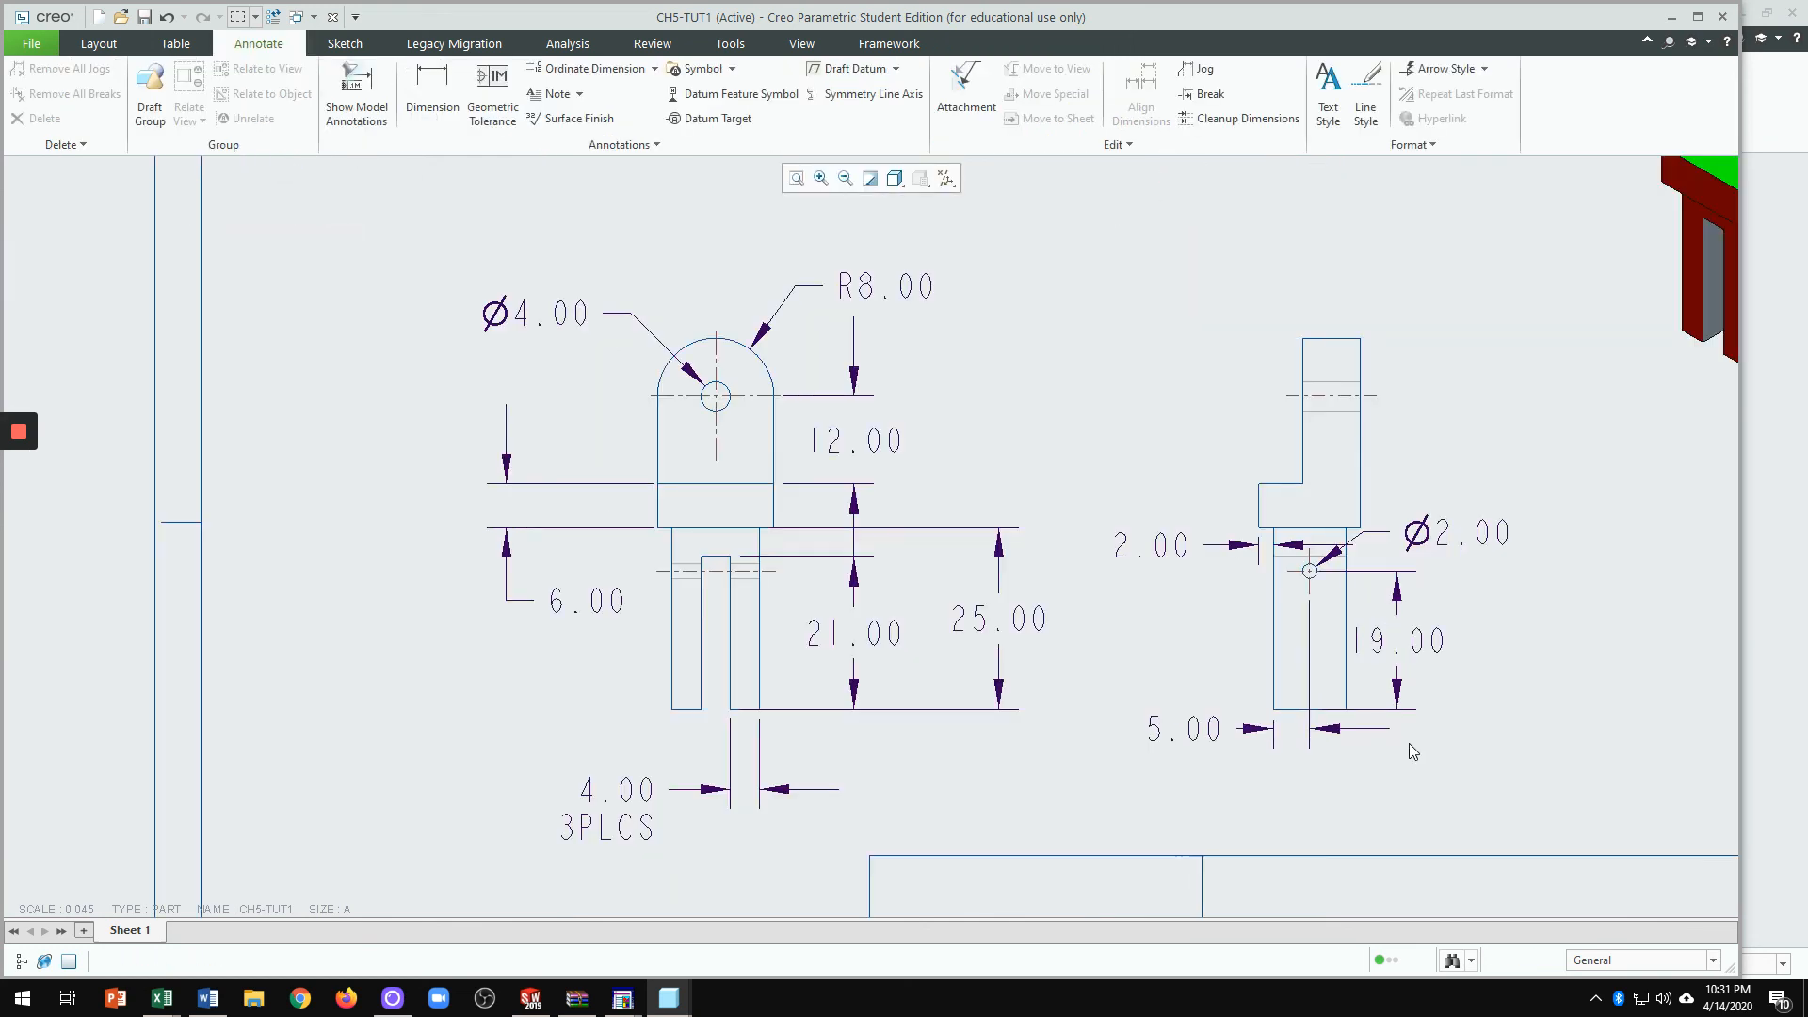
Step: Add a 14.00 width dimension for the top block above the side view
scroll(1374, 374, "down", 2)
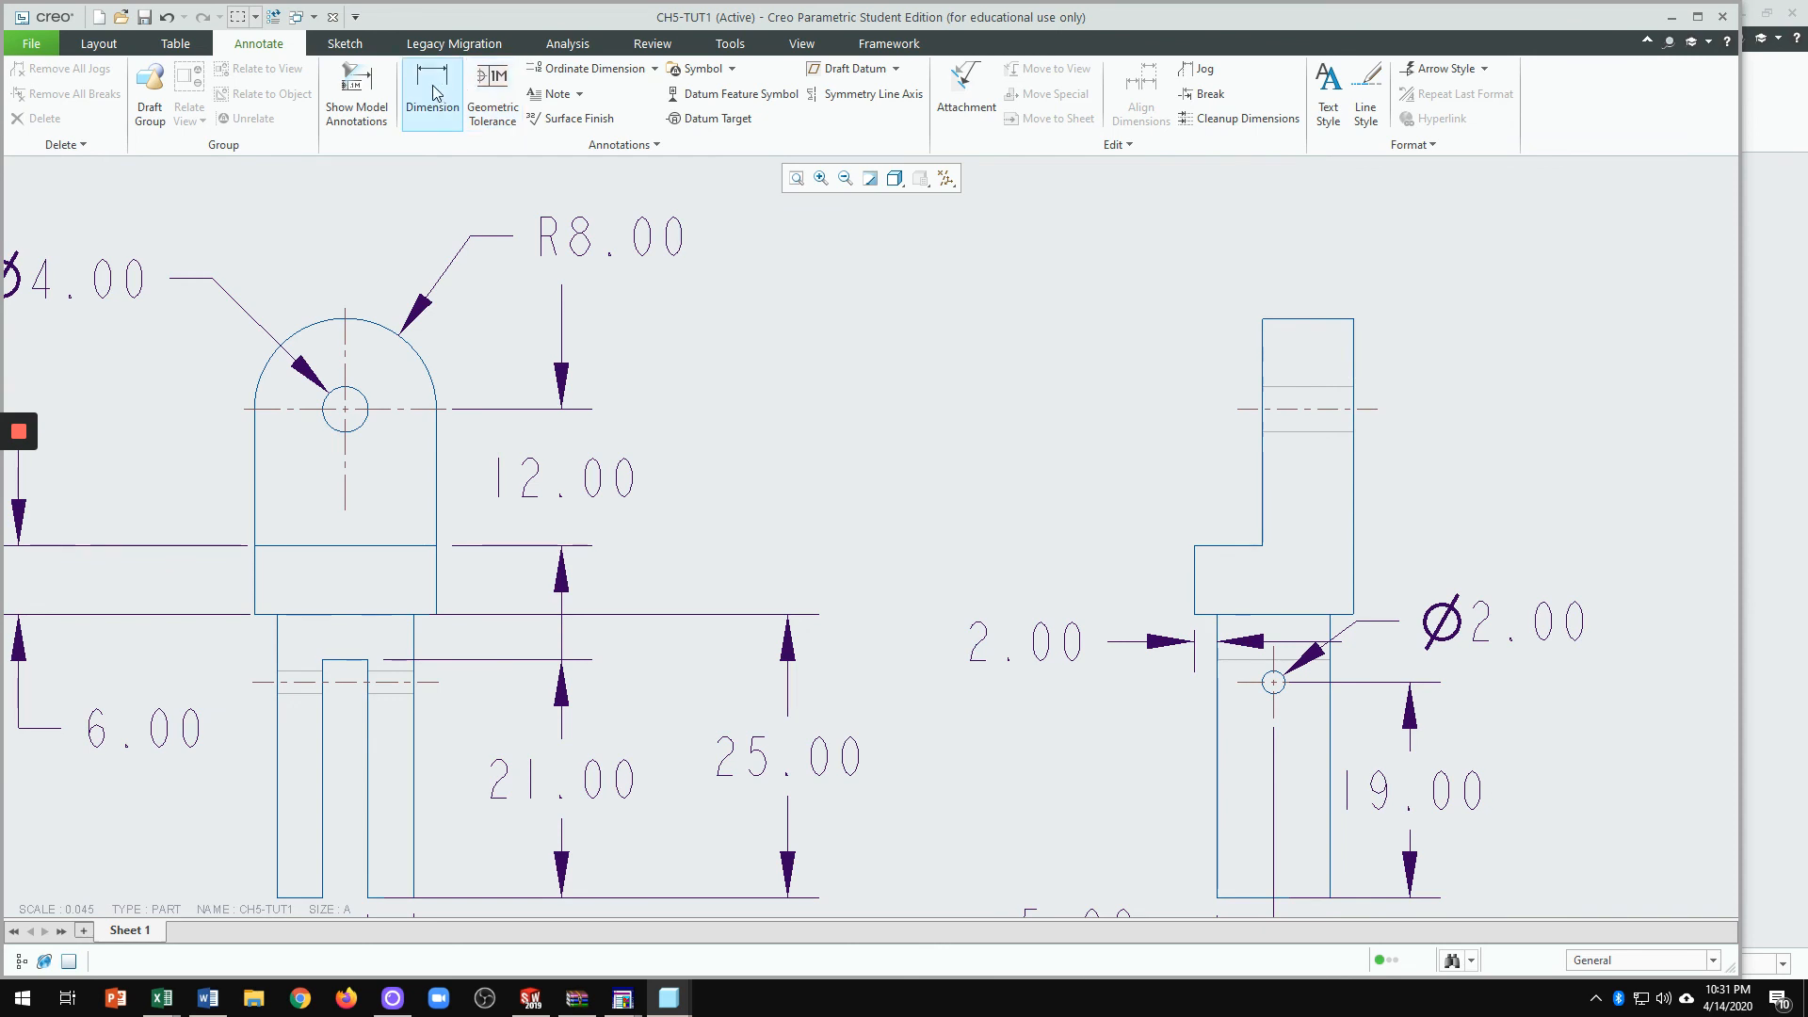
left_click(432, 89)
left_click(1323, 320)
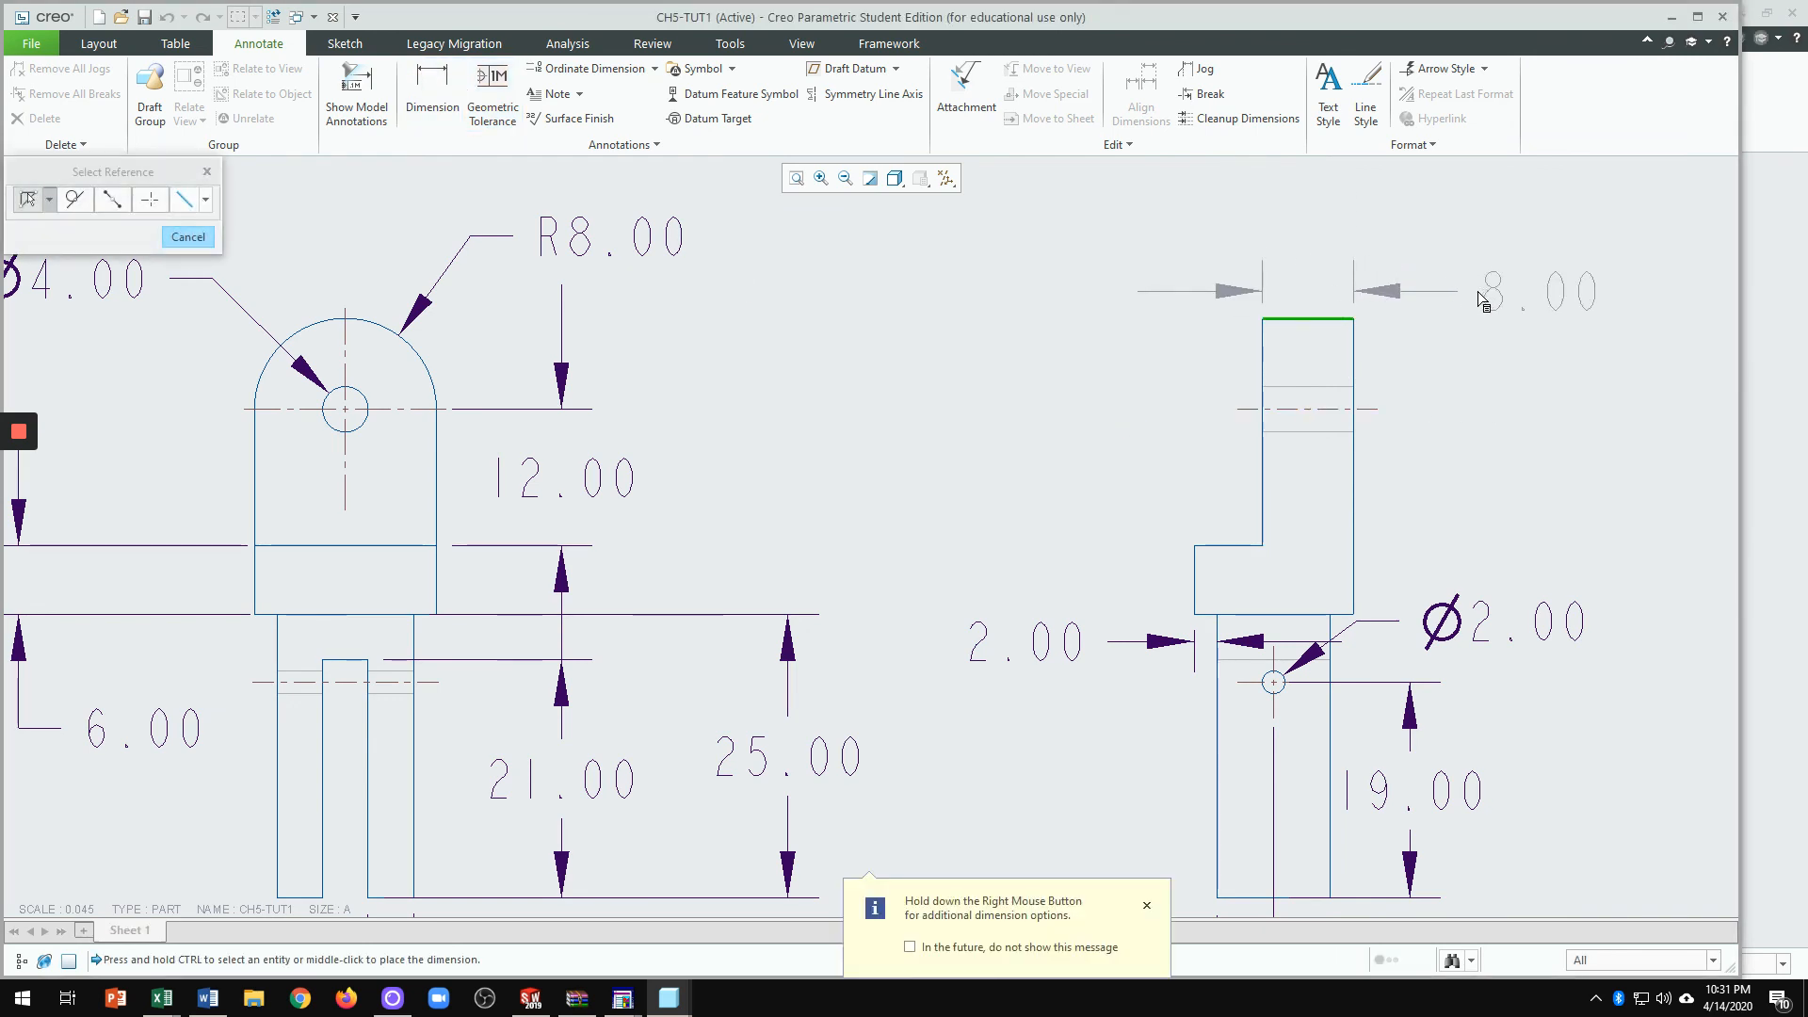
left_click(1195, 568)
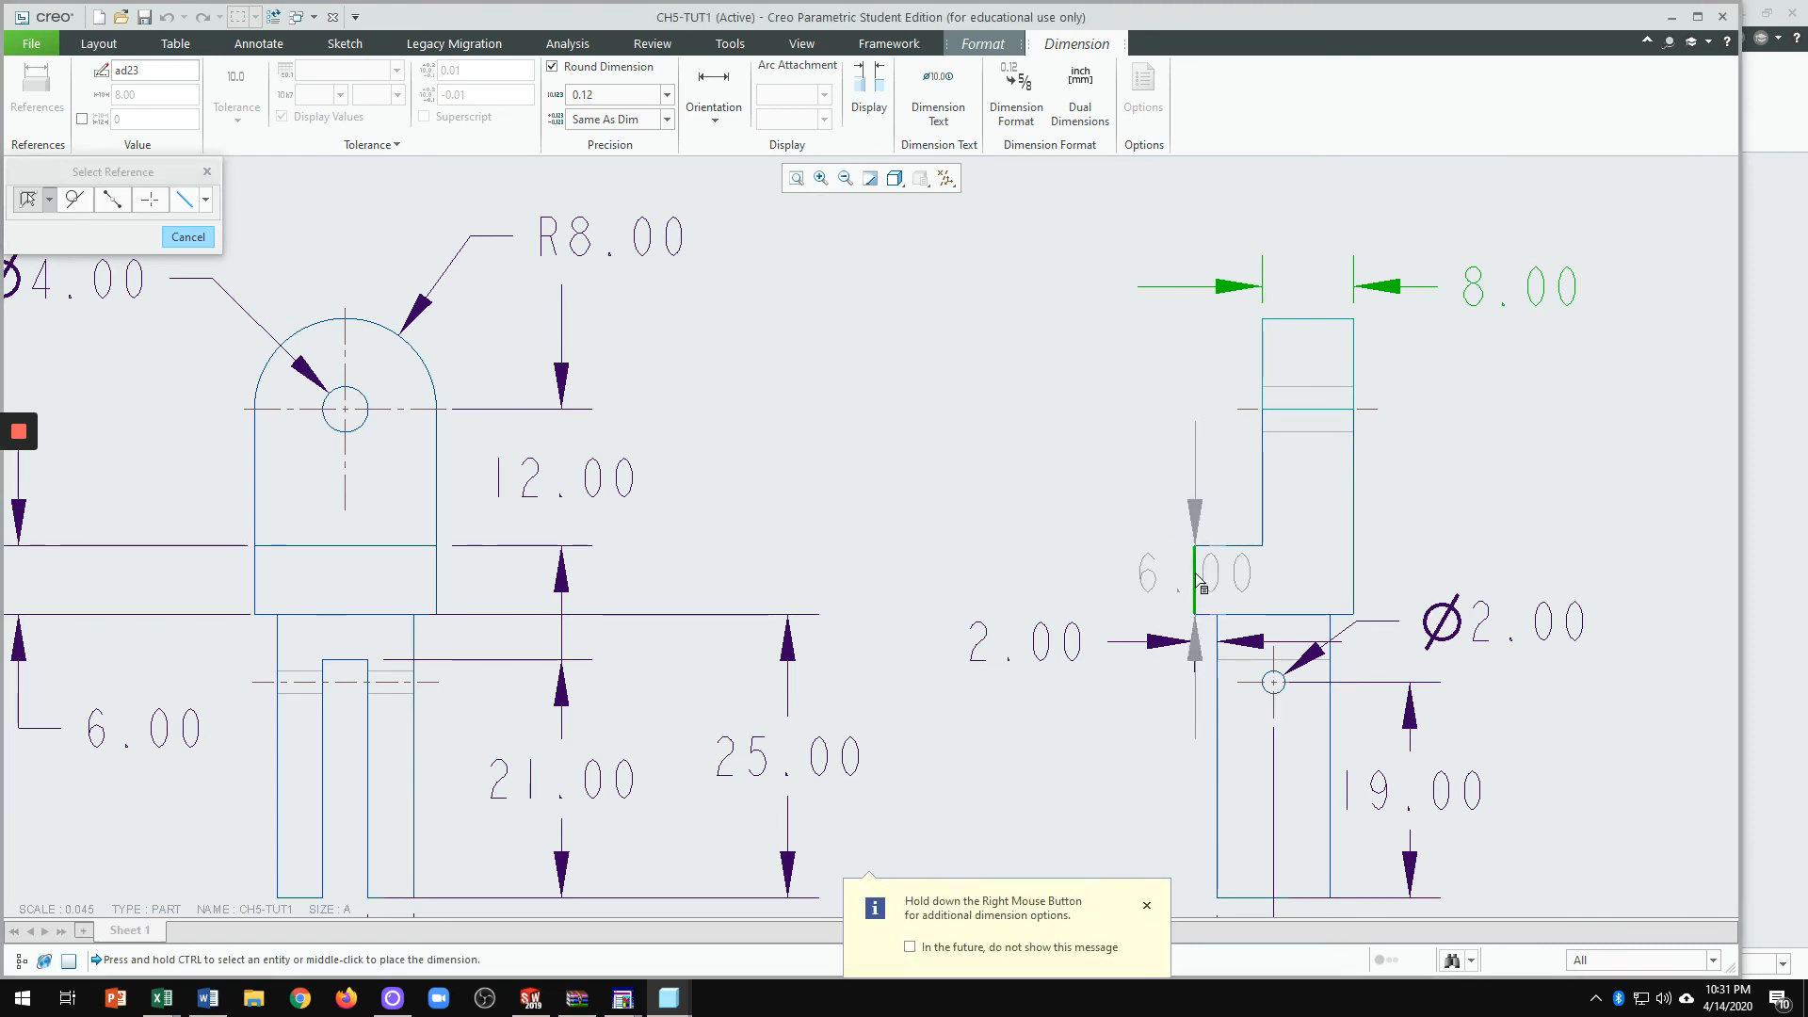
left_click(1353, 353, "ctrl")
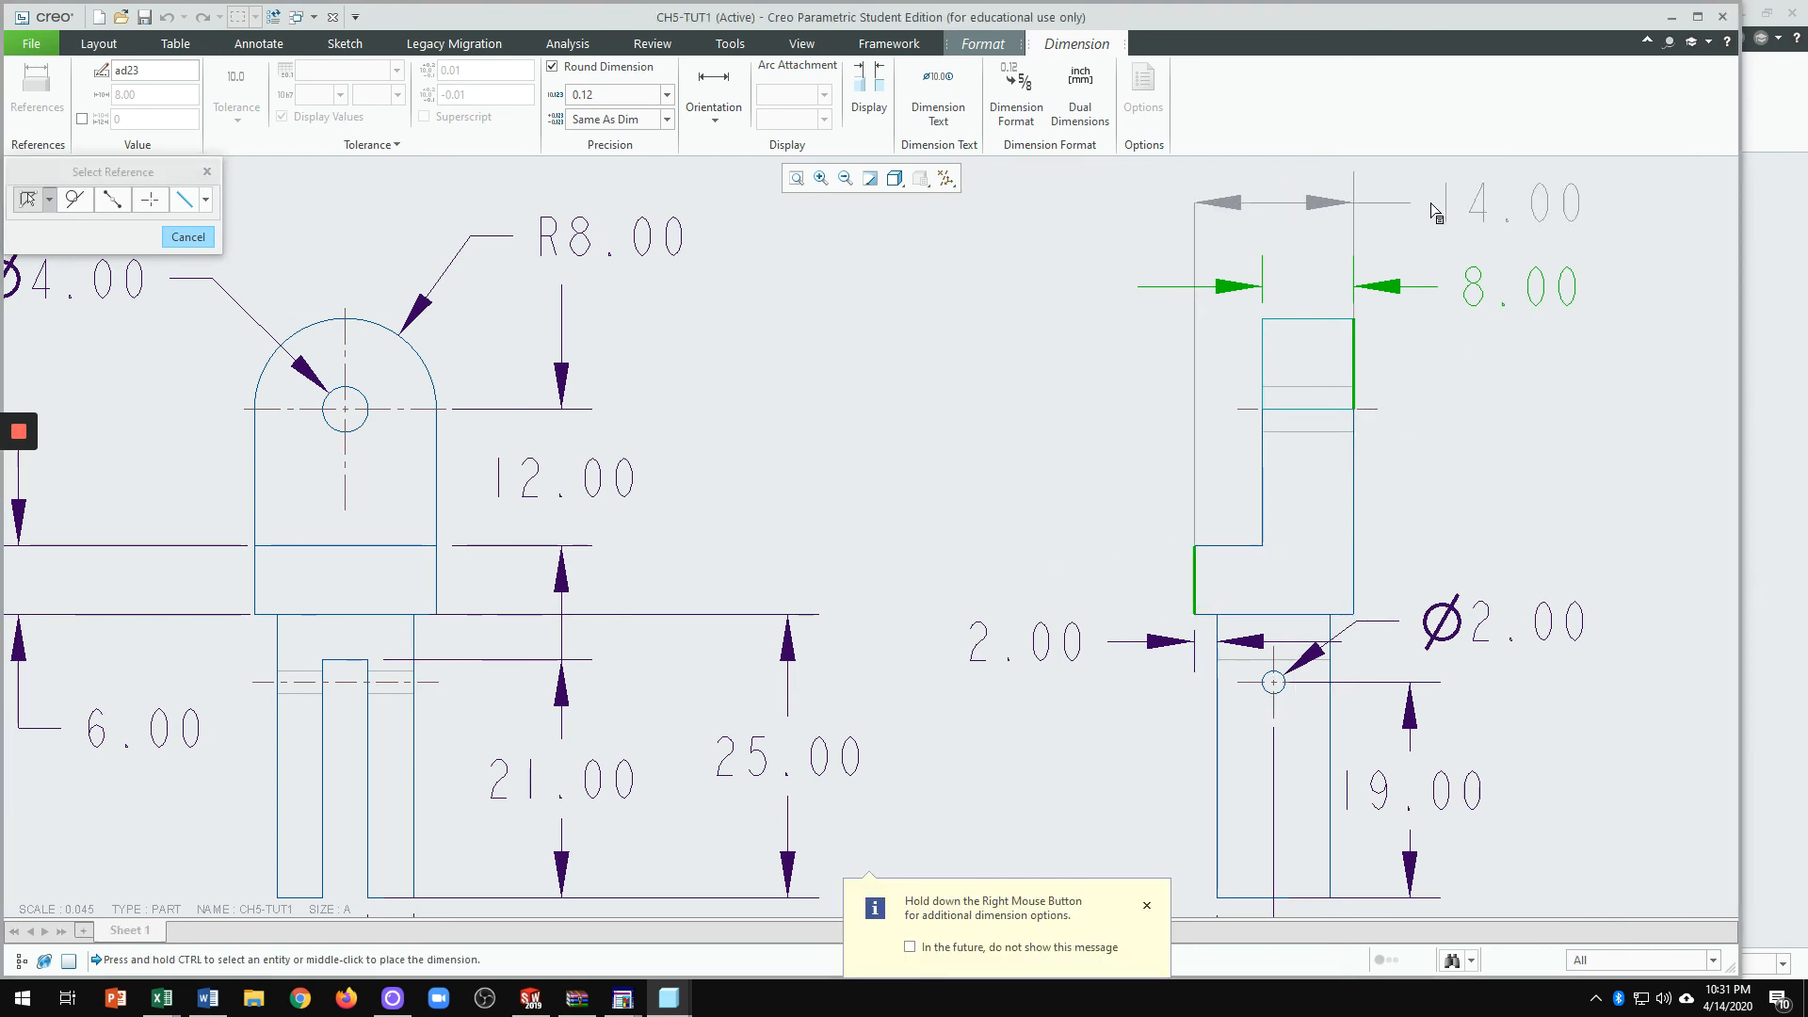
middle_click(1403, 212)
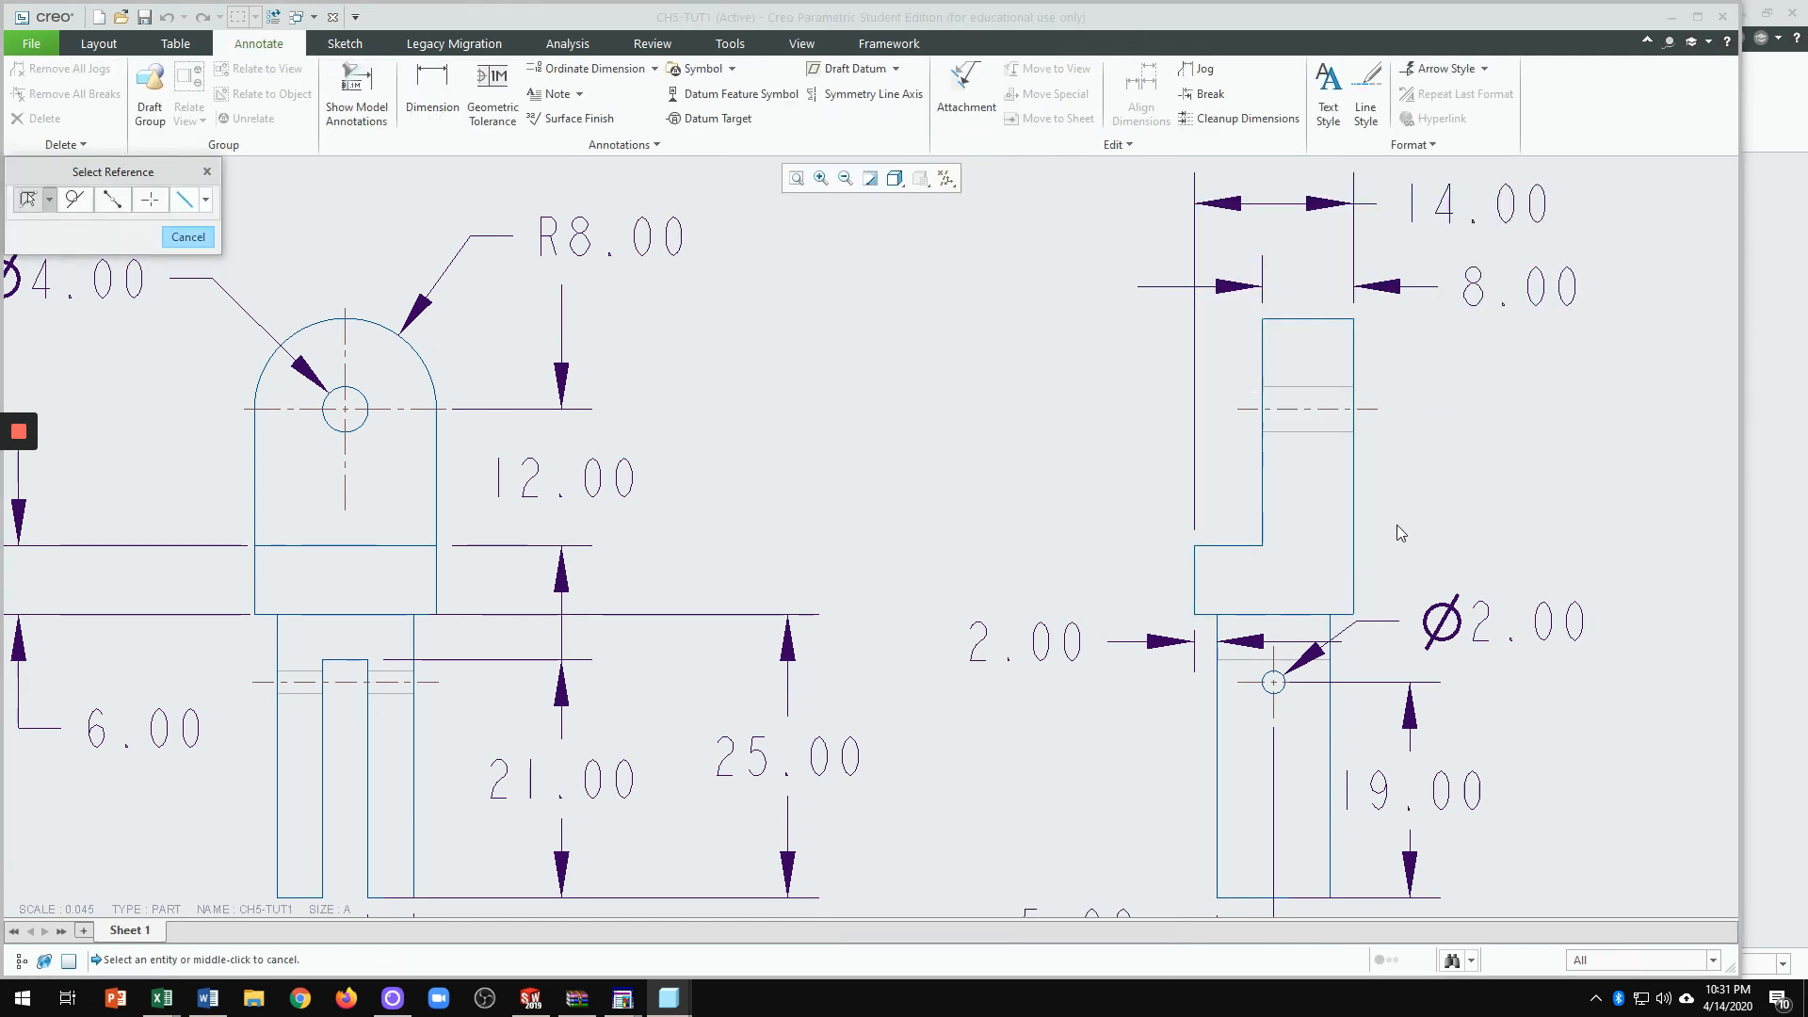
Step: Add a 10.00 width dimension along the side view's bottom edge, placed below it
scroll(1373, 534, "down", 1)
scroll(1343, 803, "up", 3)
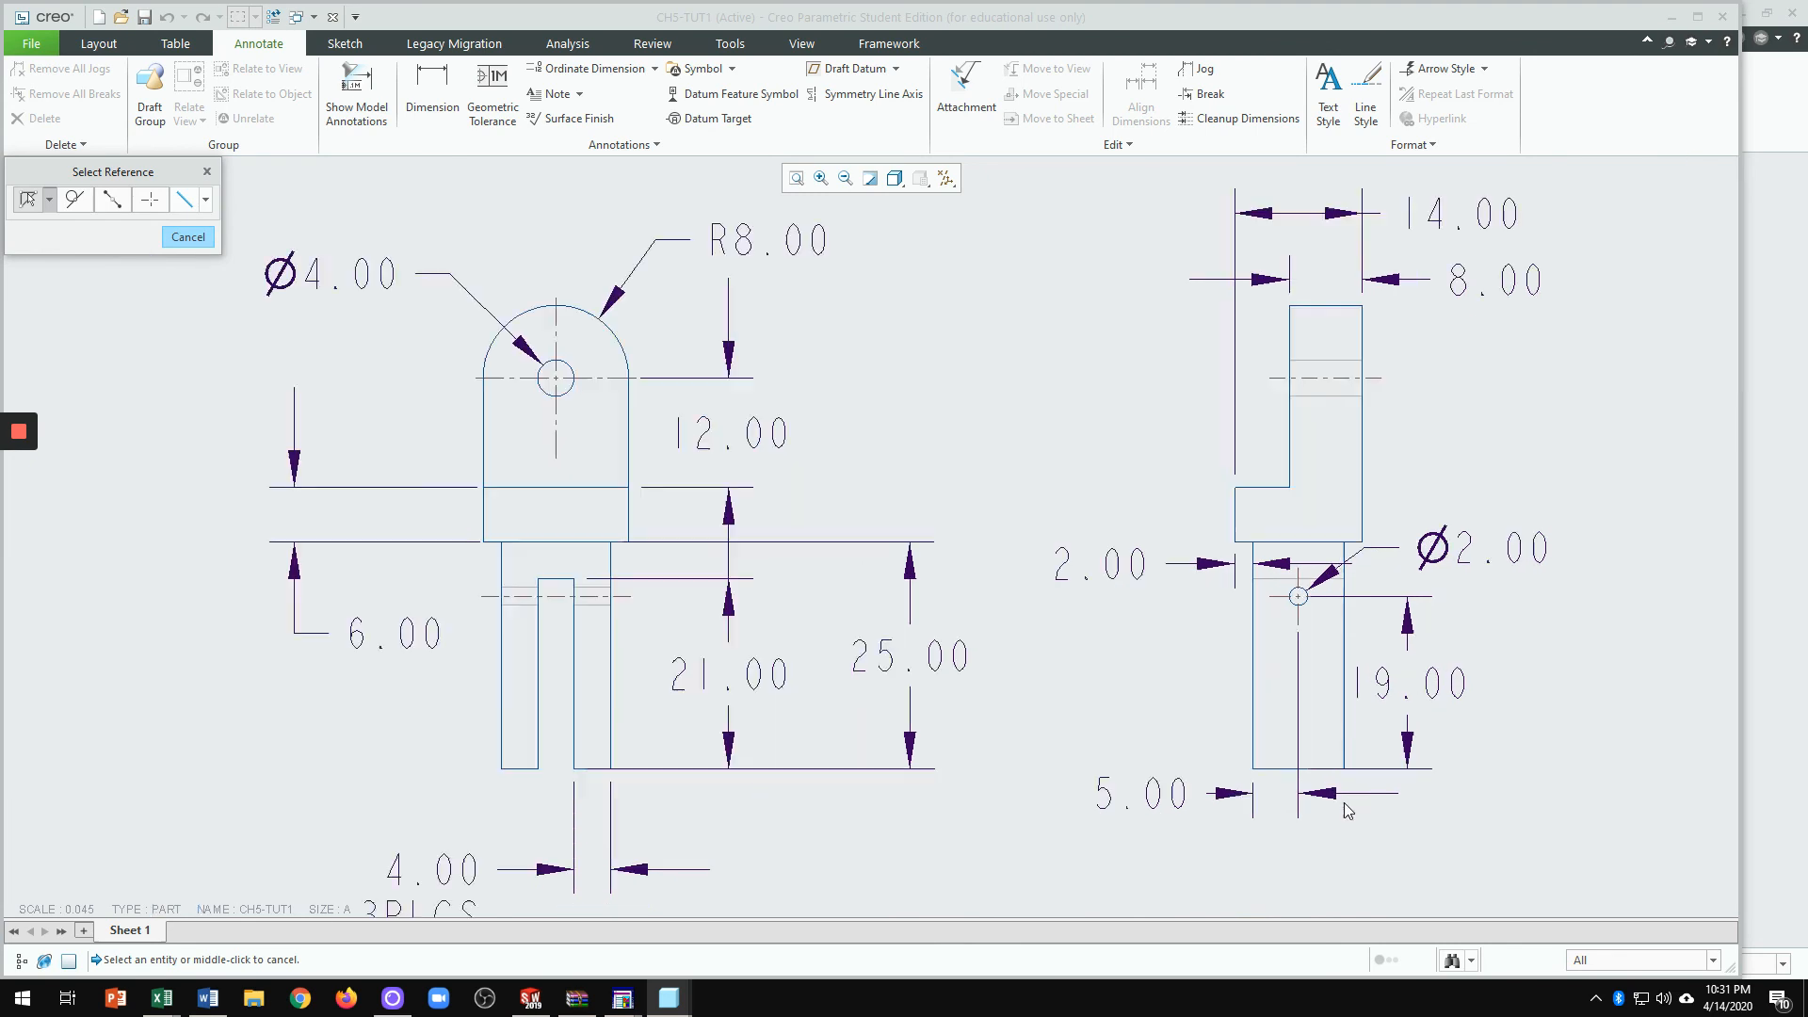
scroll(1346, 600, "down", 3)
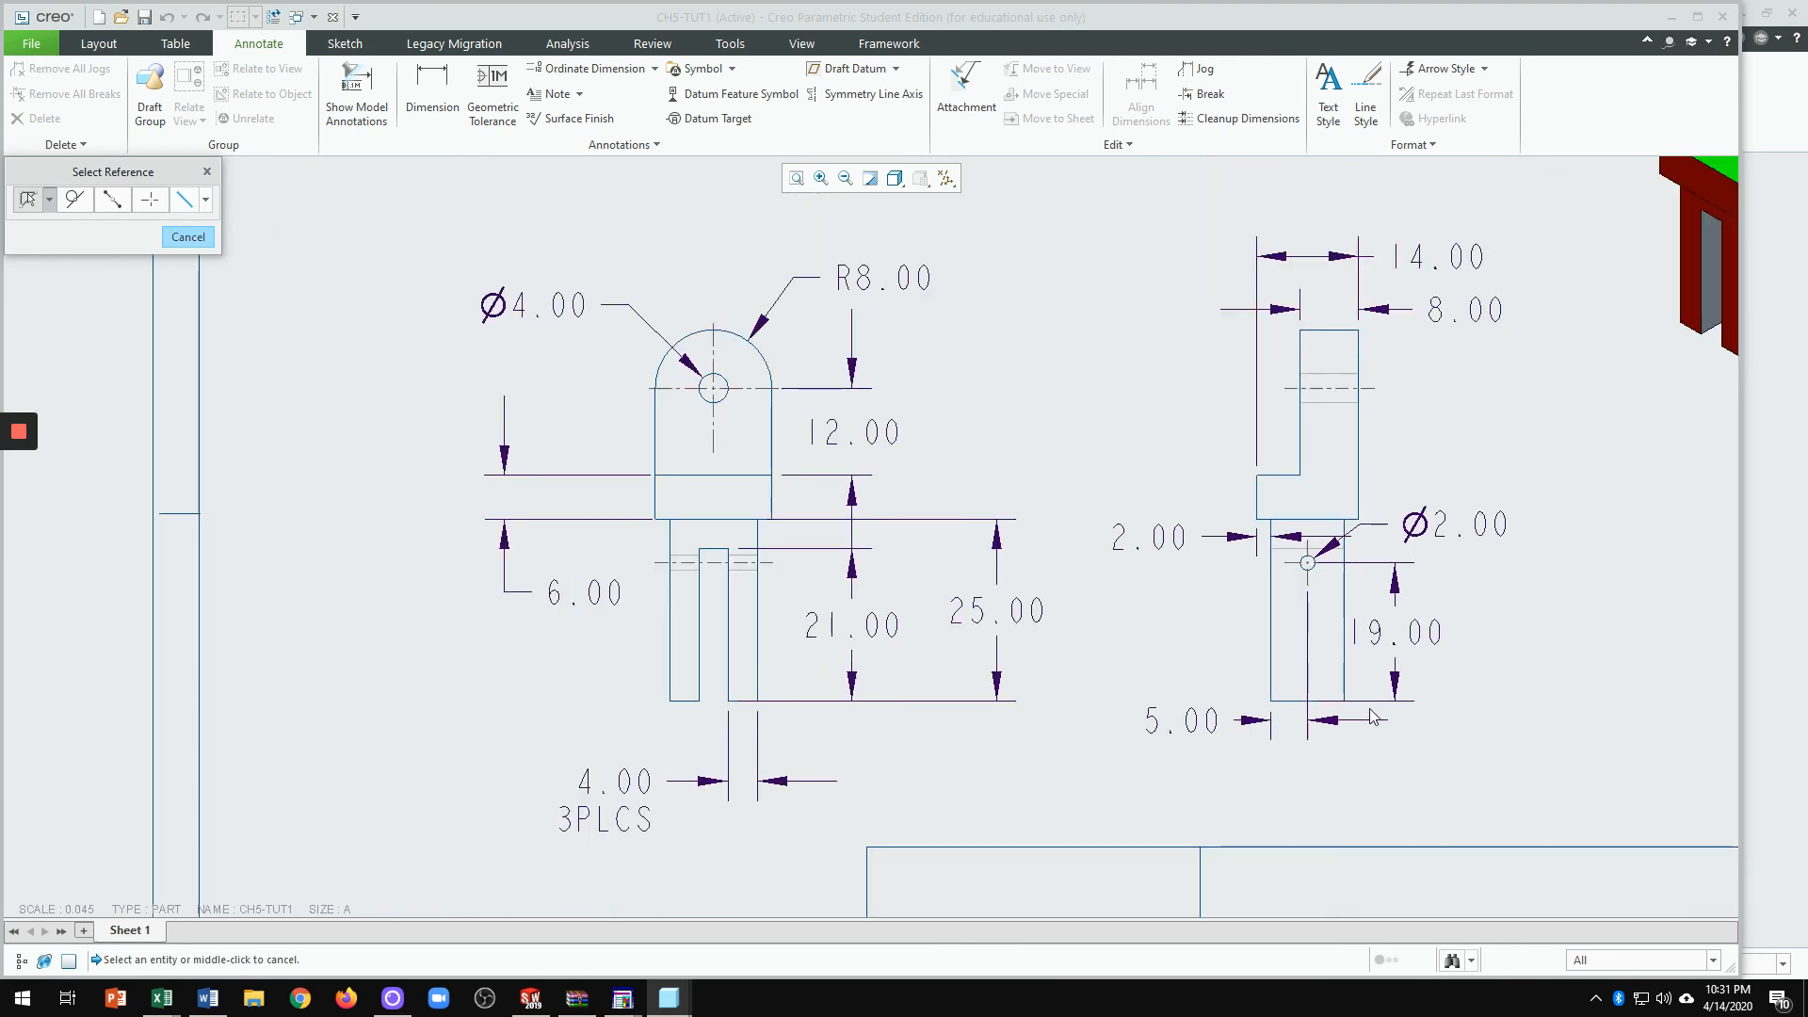
scroll(1323, 741, "up", 1)
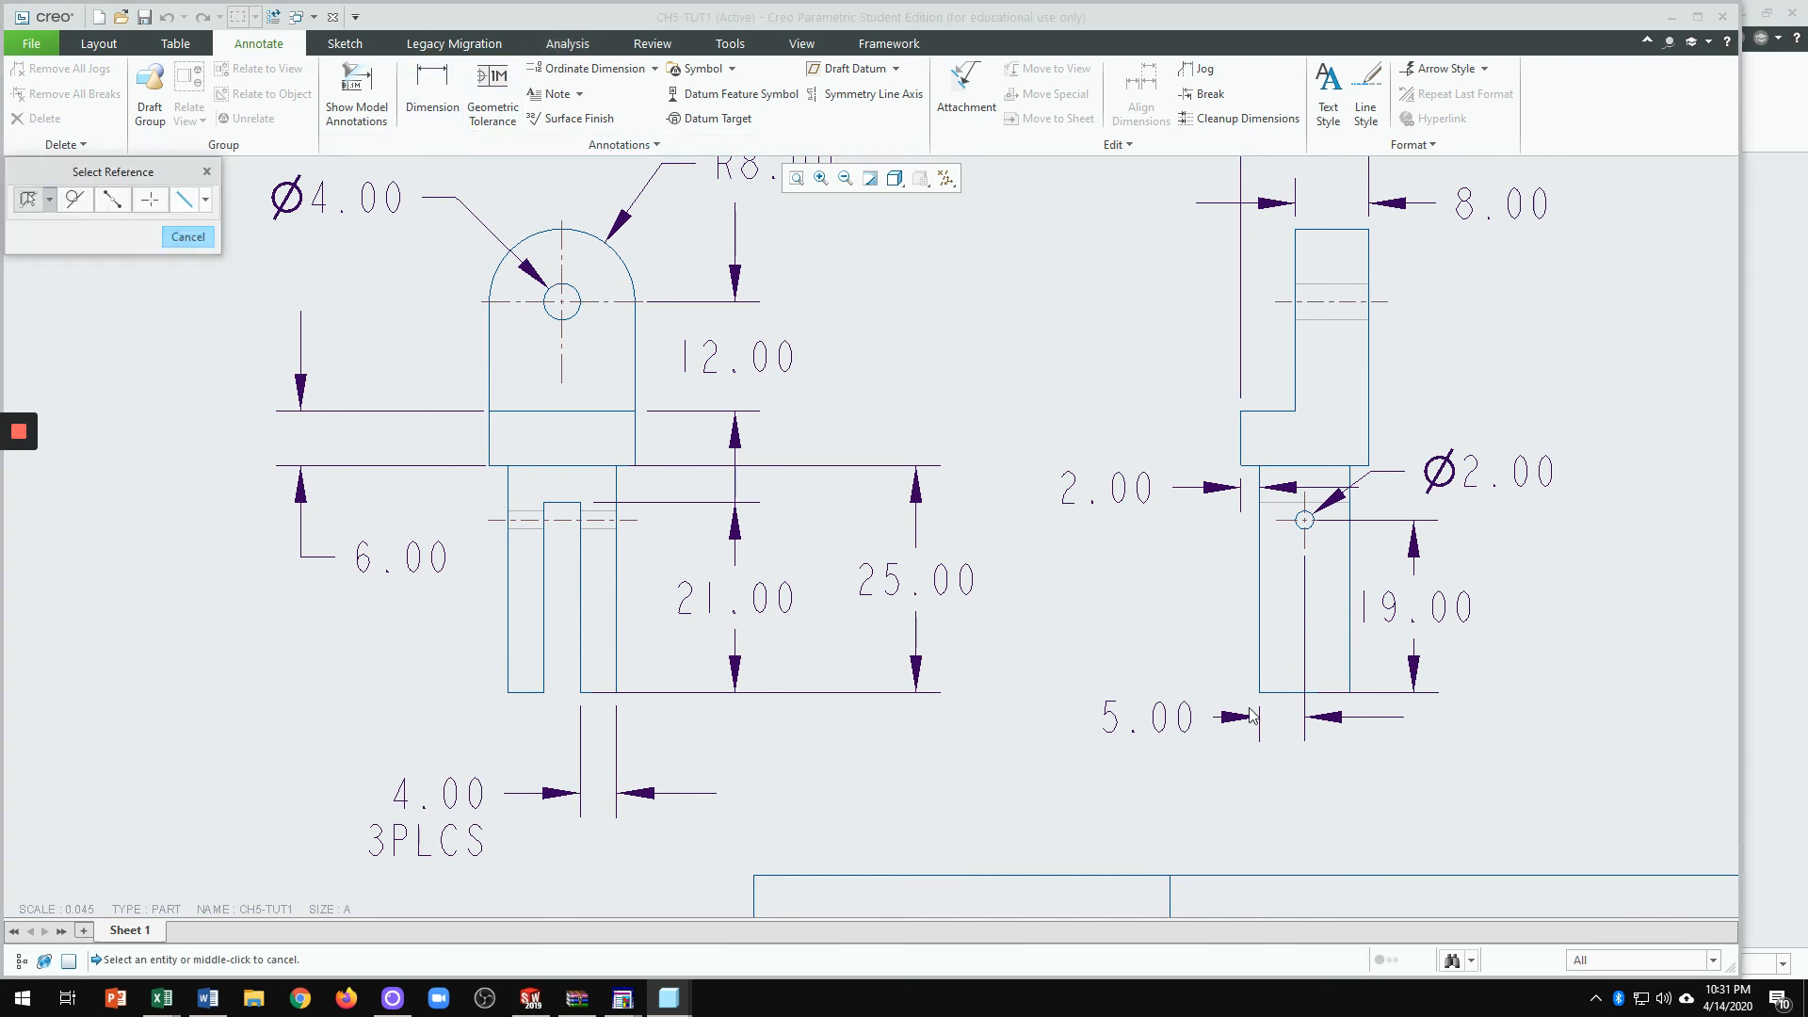
left_click(1318, 694)
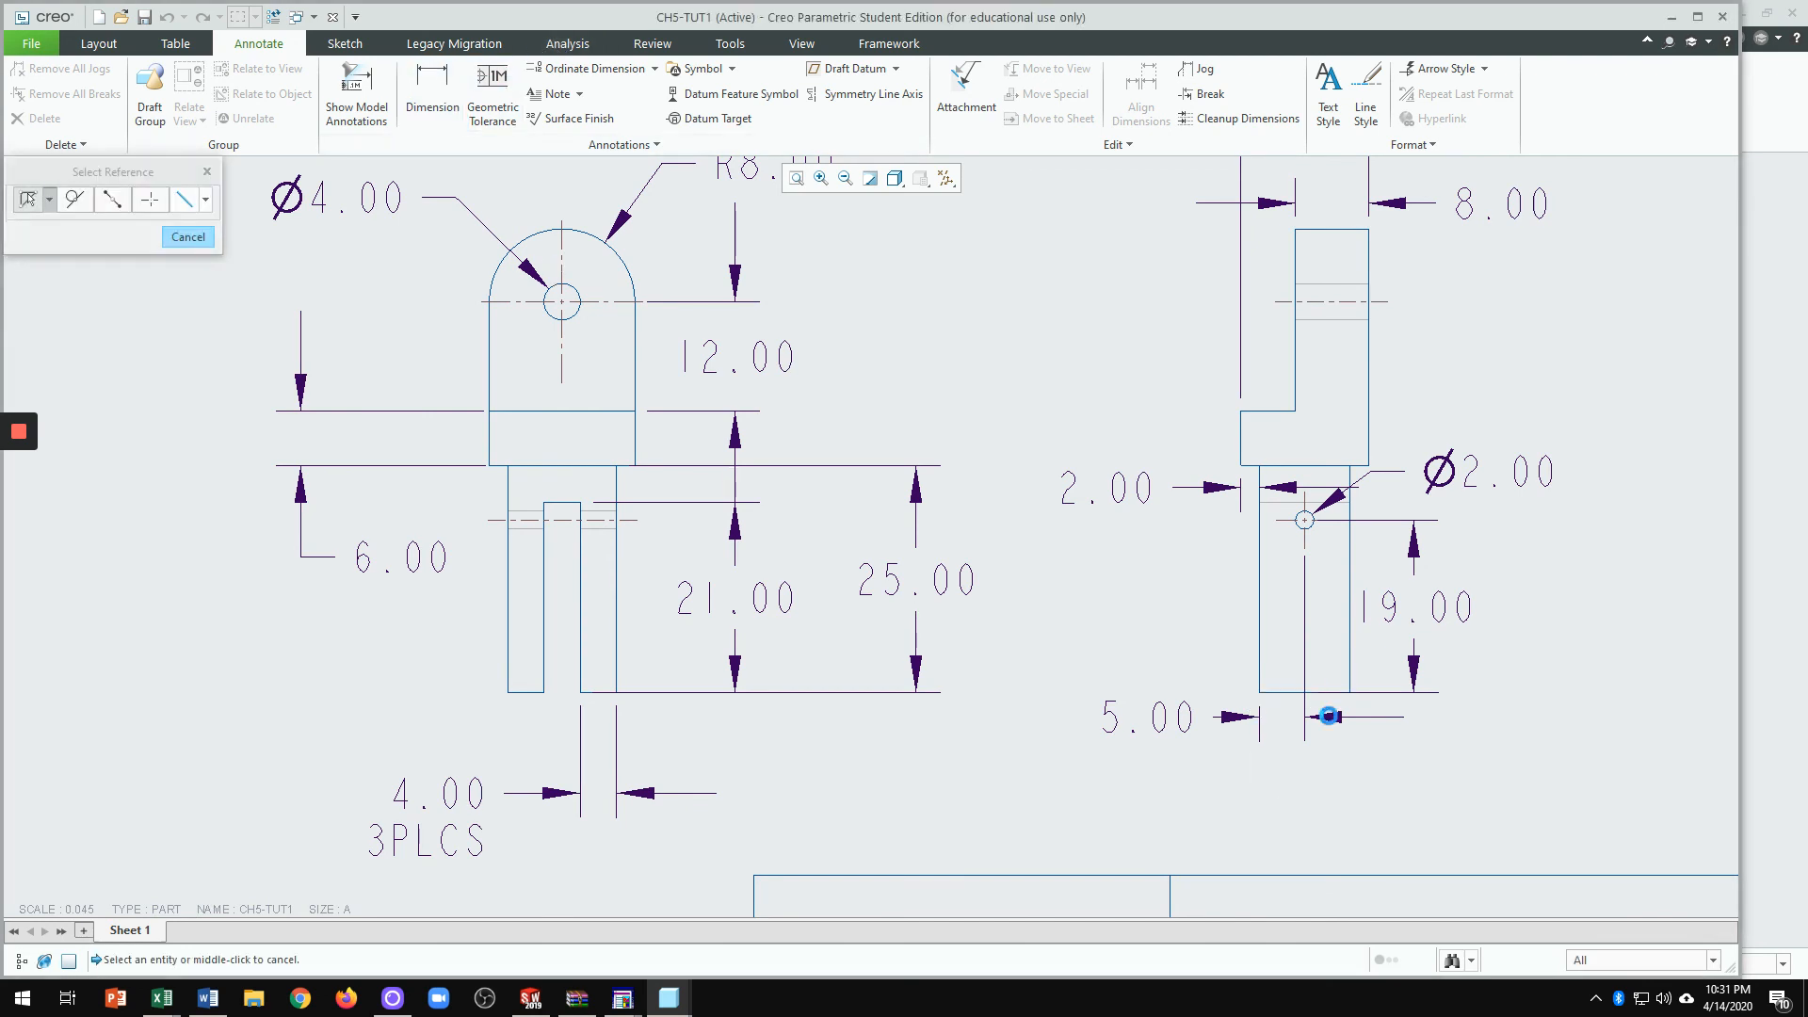
middle_click(1407, 791)
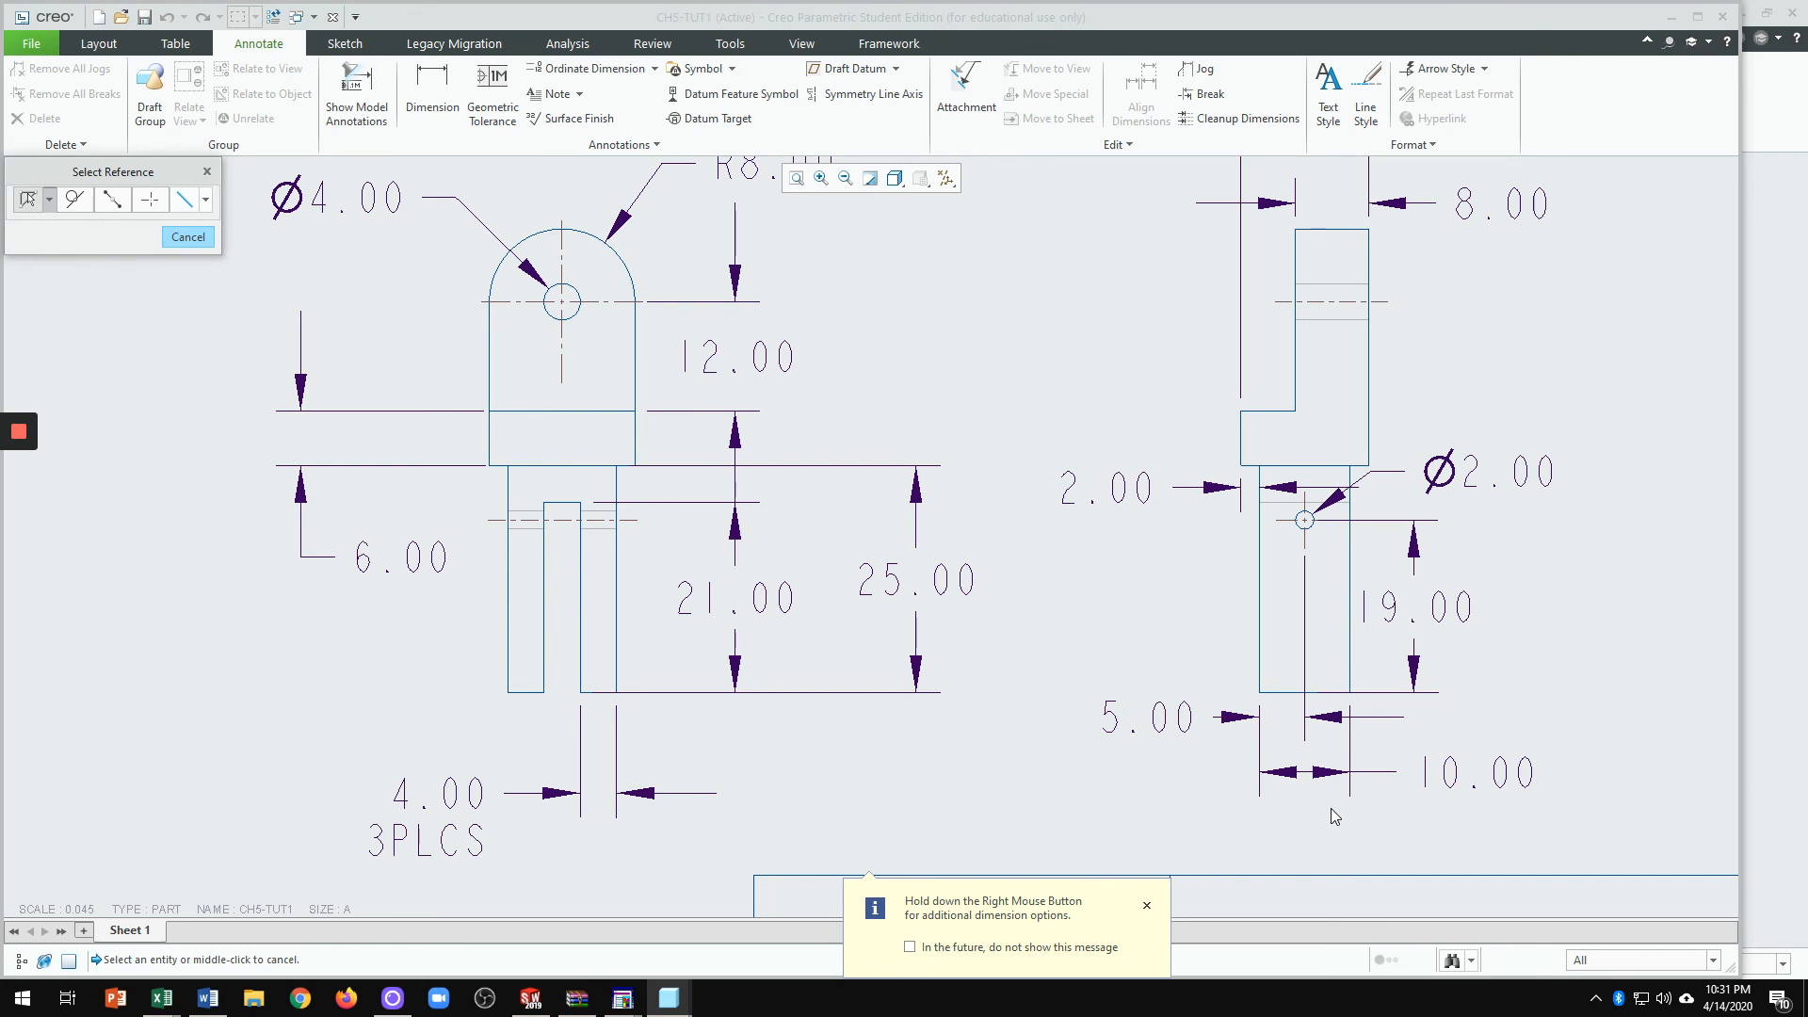
Step: Drag the front view's 6.00 dimension up beside the upper block
scroll(1318, 763, "down", 2)
left_click(584, 599)
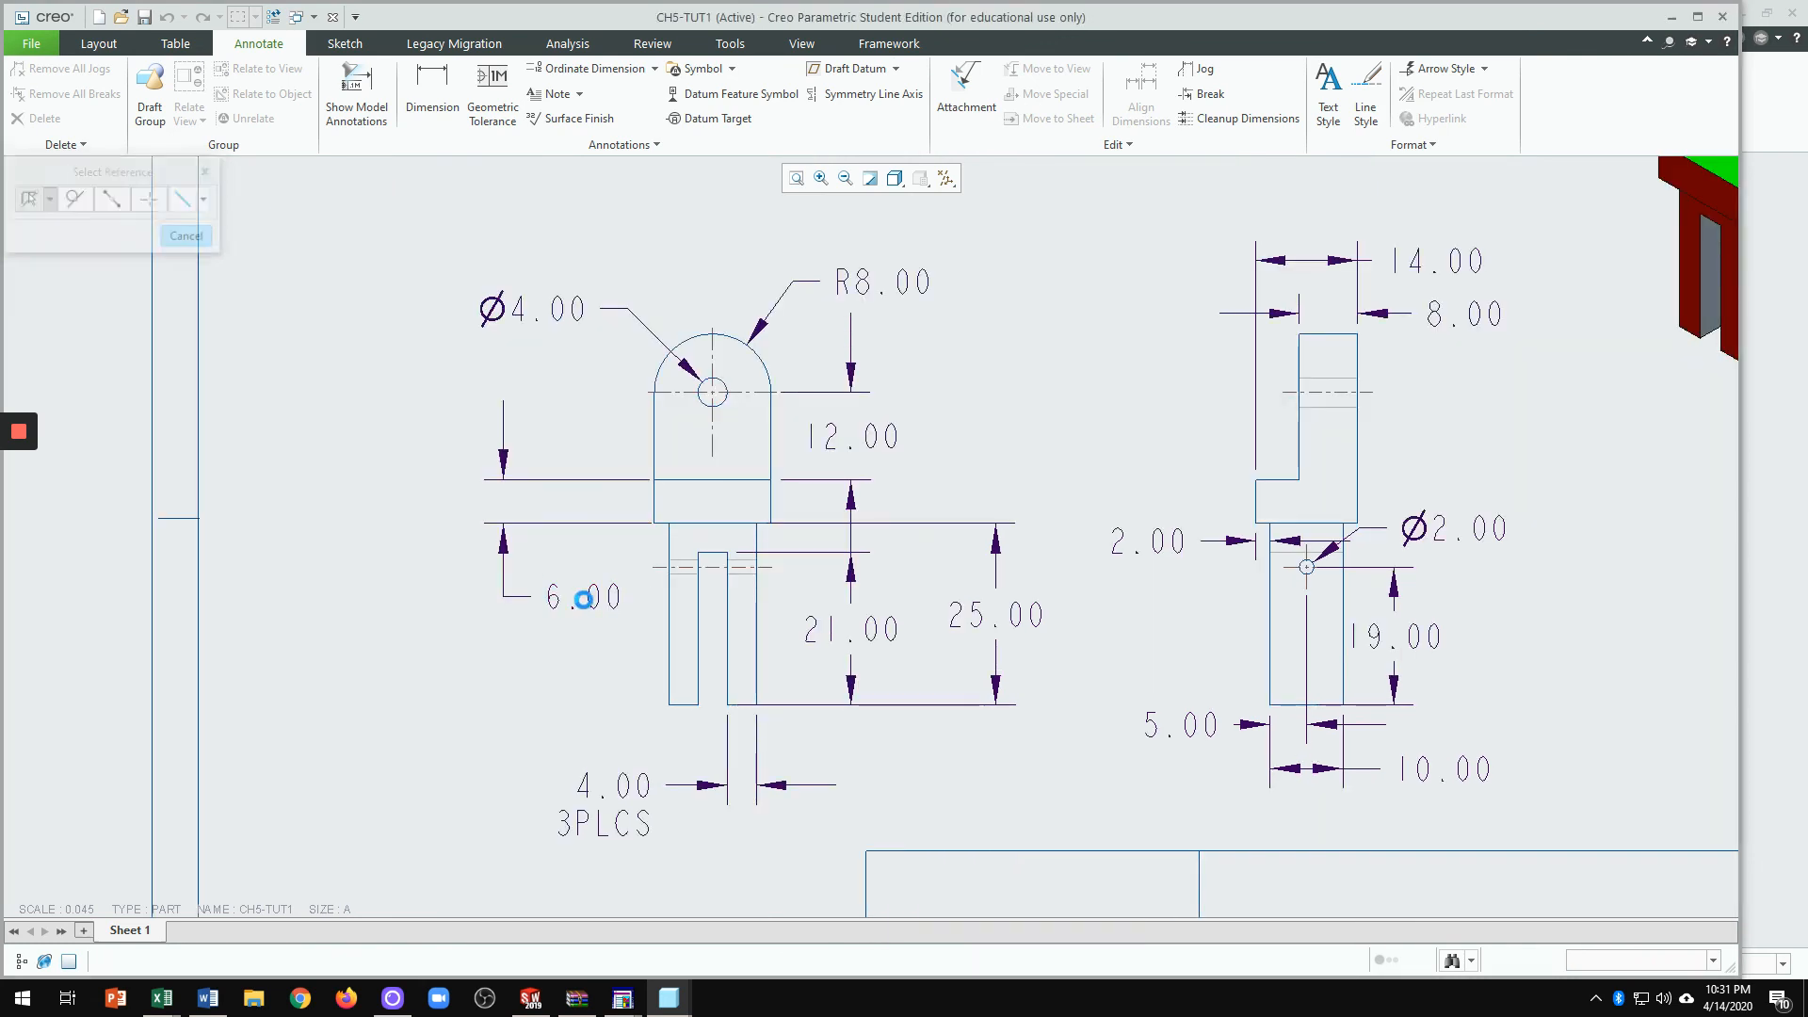
left_click_drag(598, 599, 684, 507)
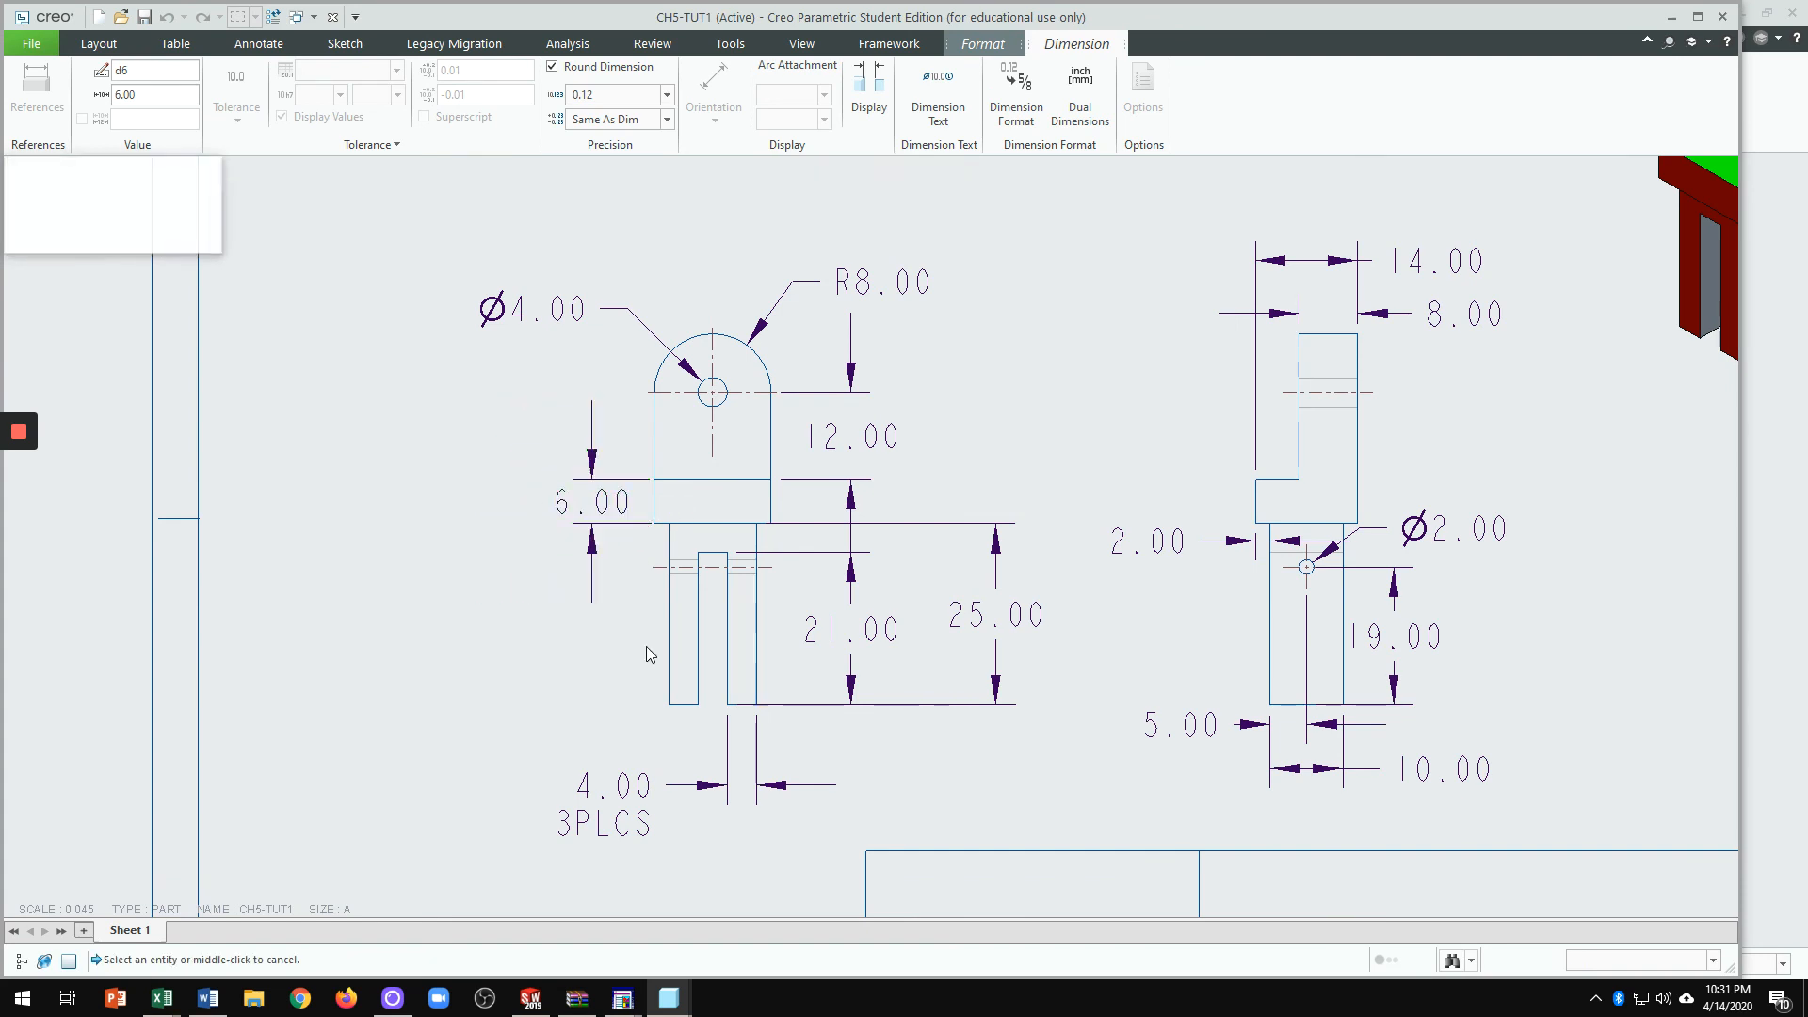
left_click(611, 678)
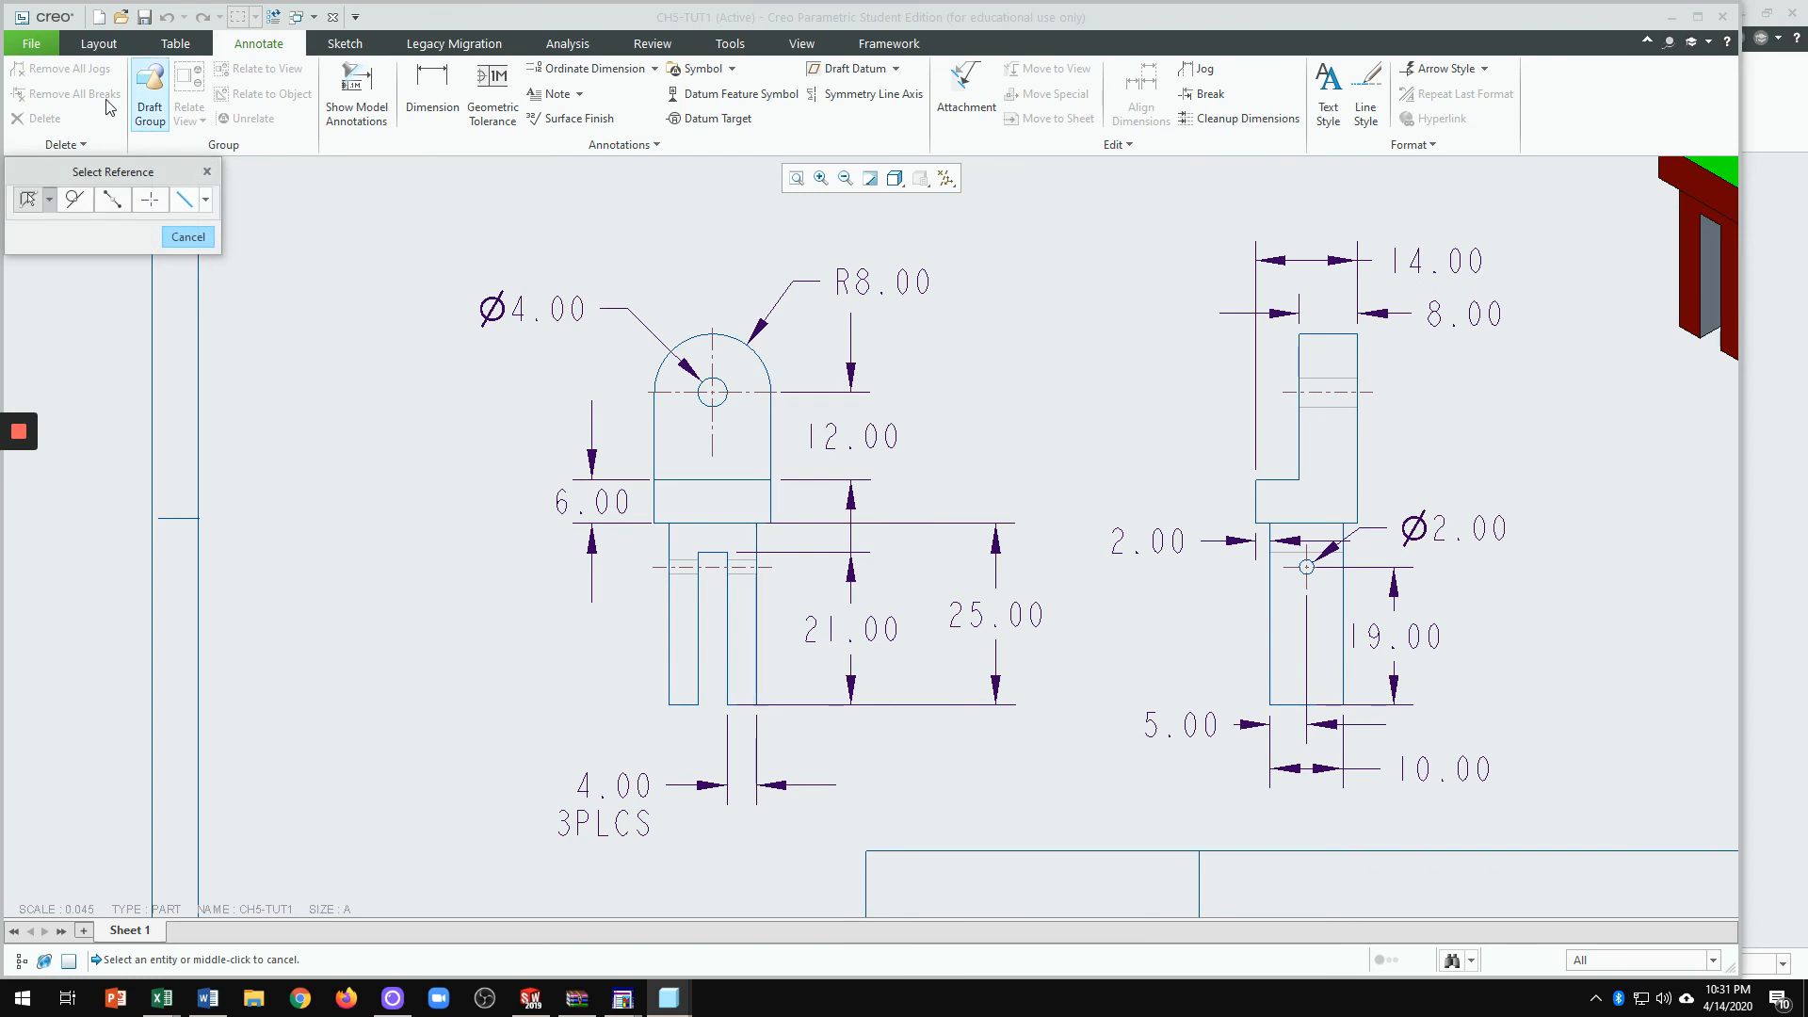
left_click(187, 237)
scroll(732, 340, "down", 4)
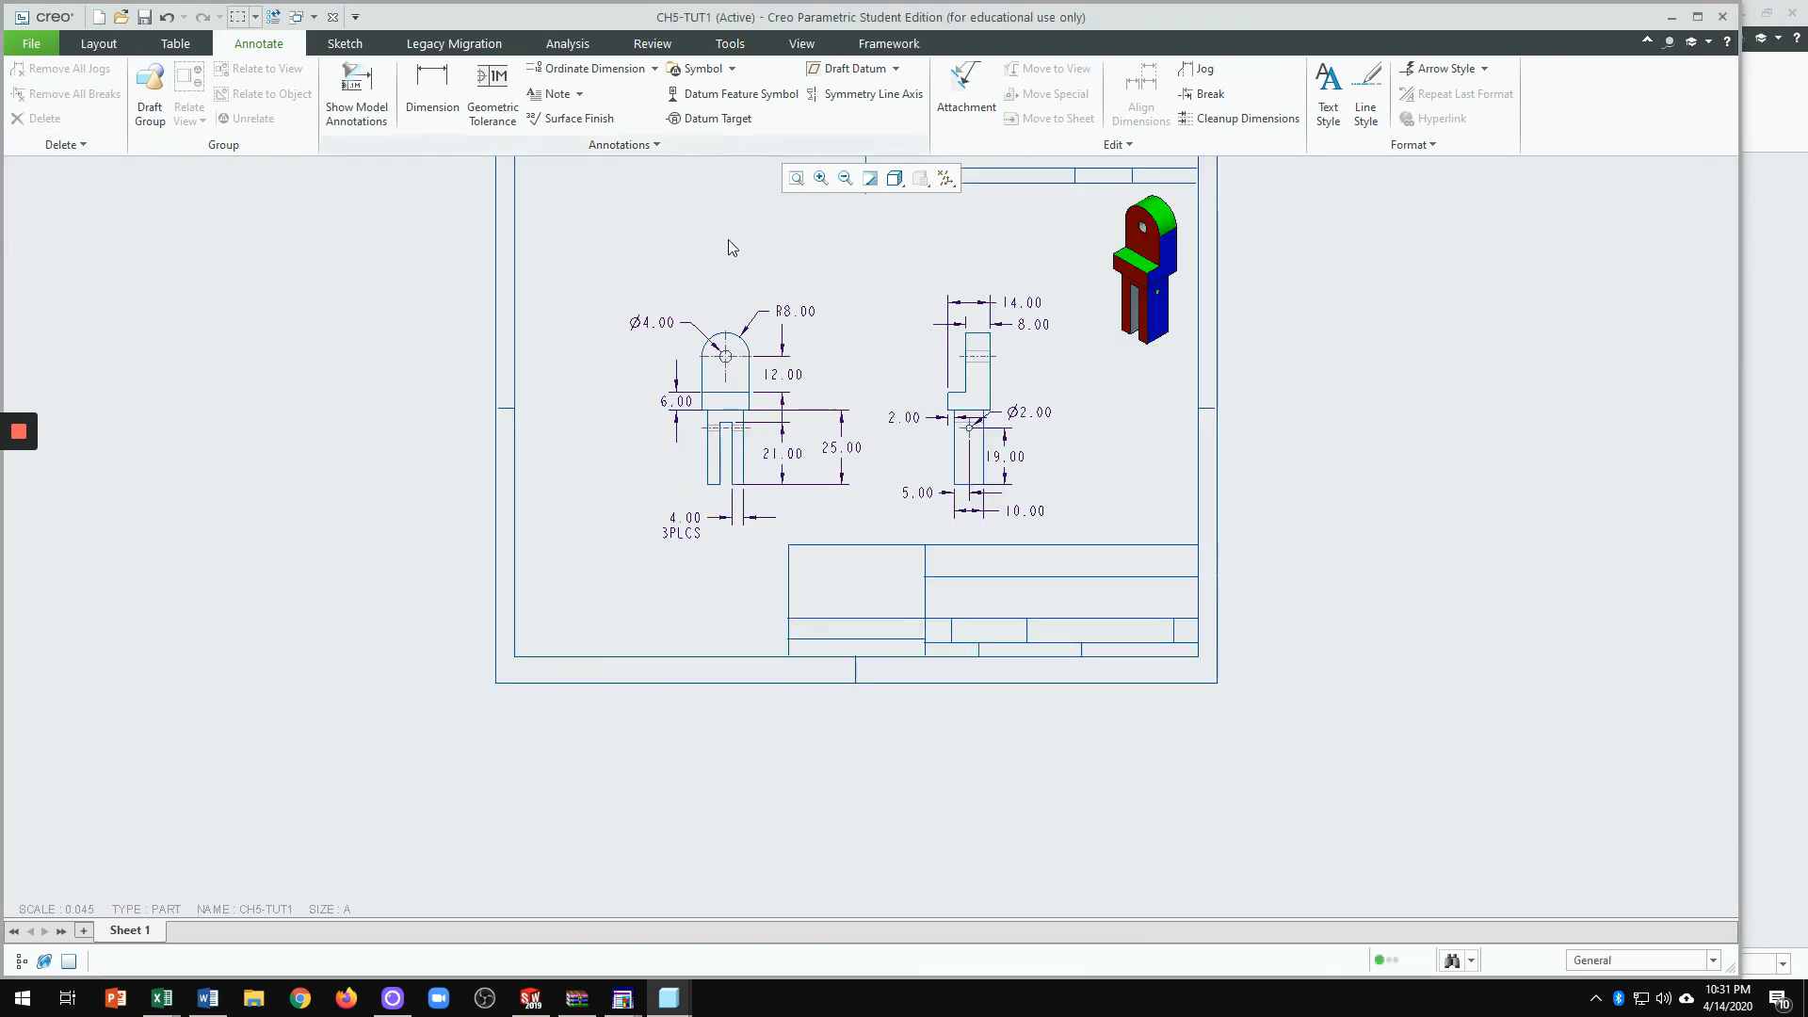
scroll(974, 525, "up", 2)
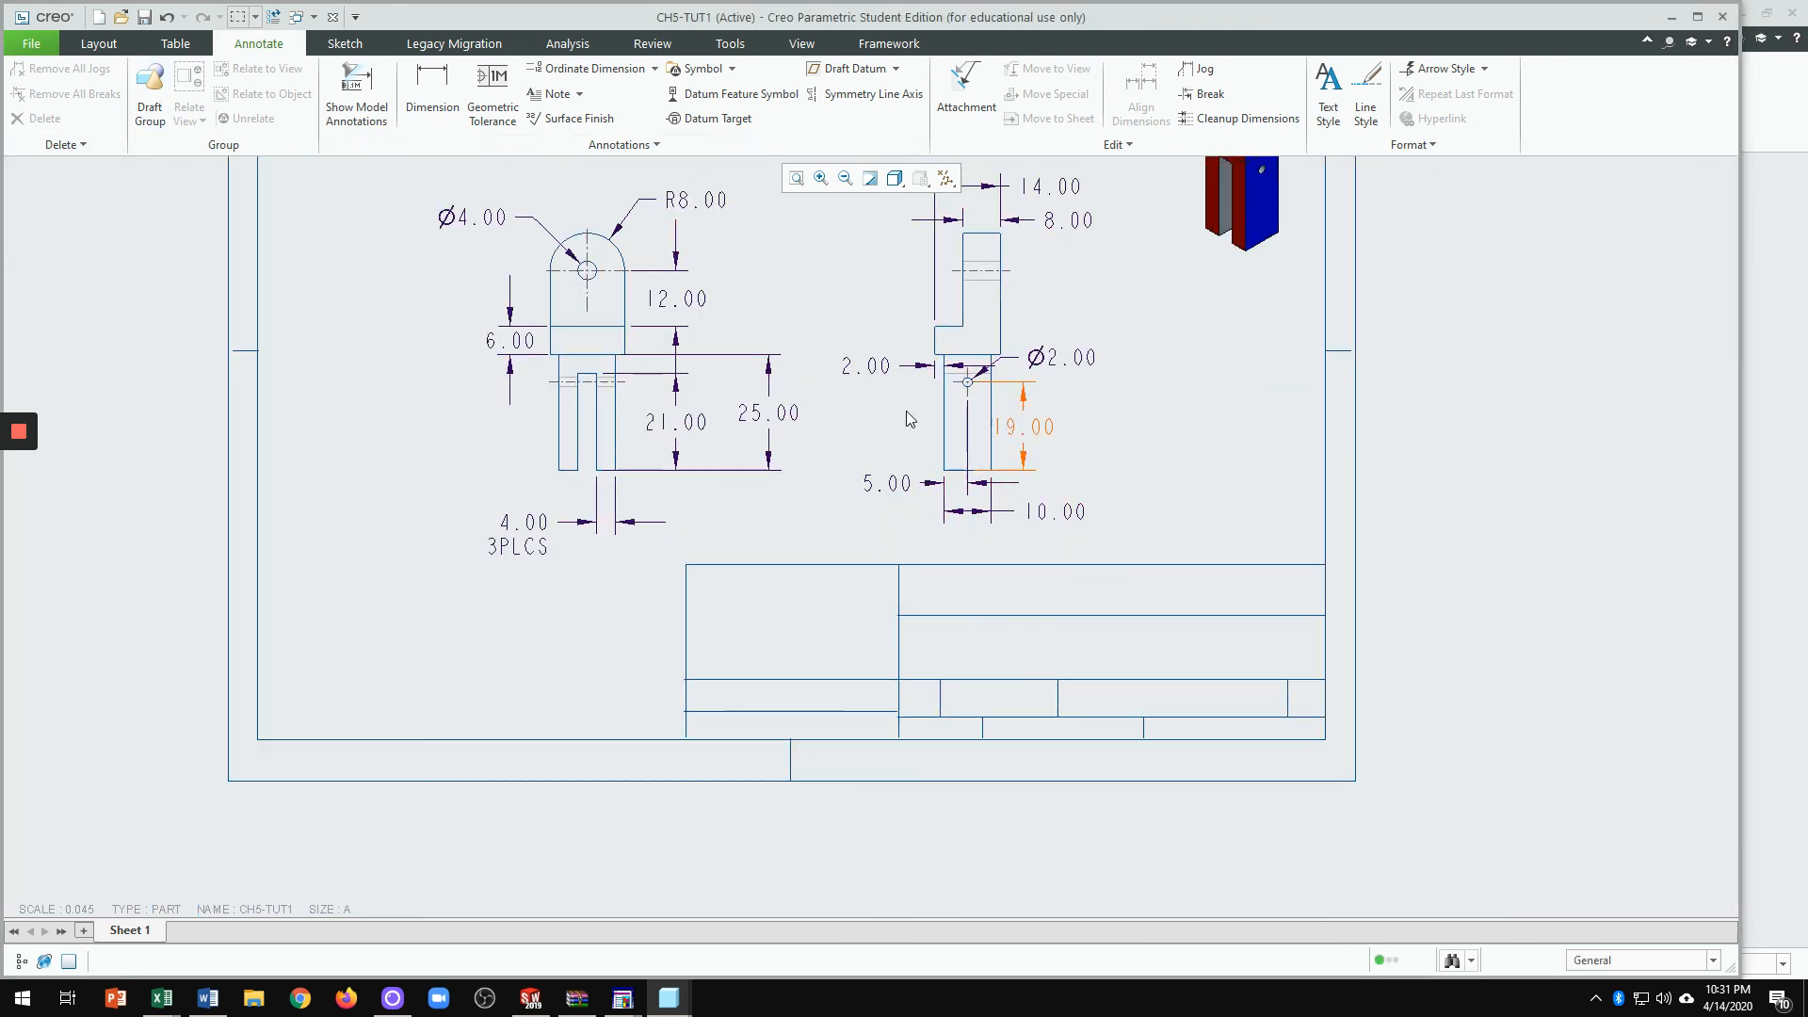
left_click(546, 98)
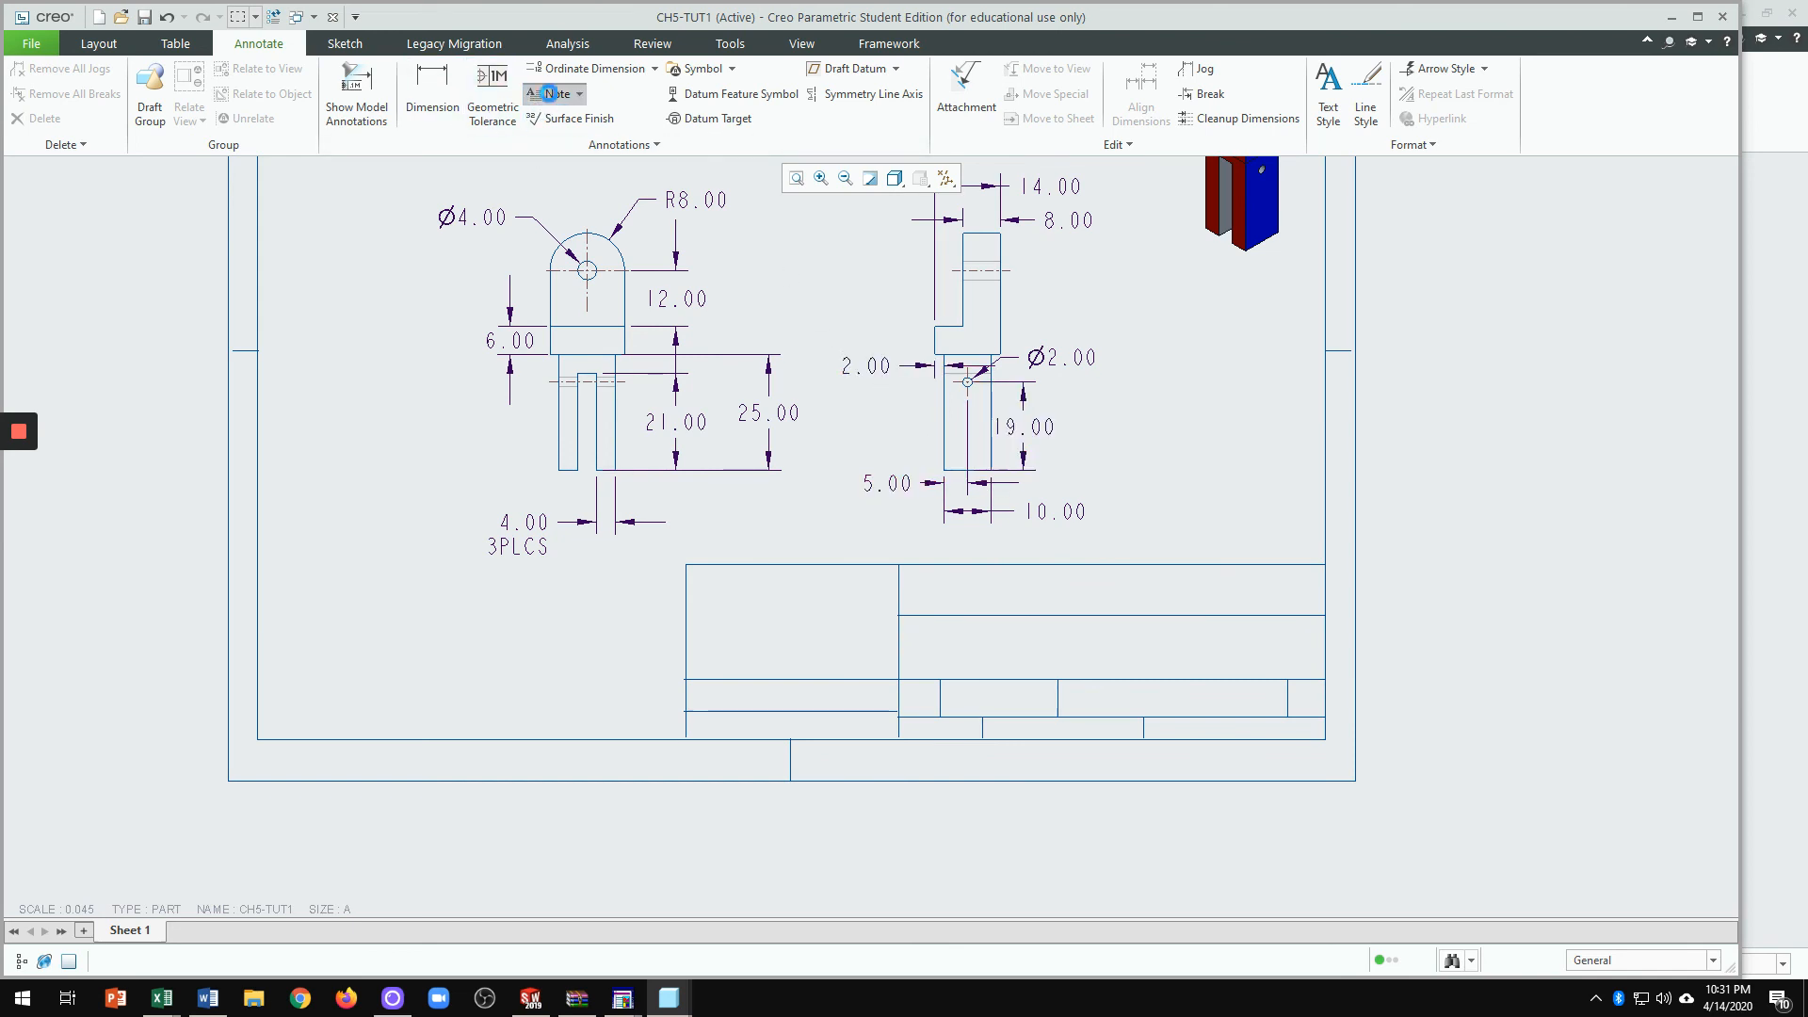
Step: Put a DRAWN BY note with the drafter's name in the title block's upper-right cell
left_click(930, 592)
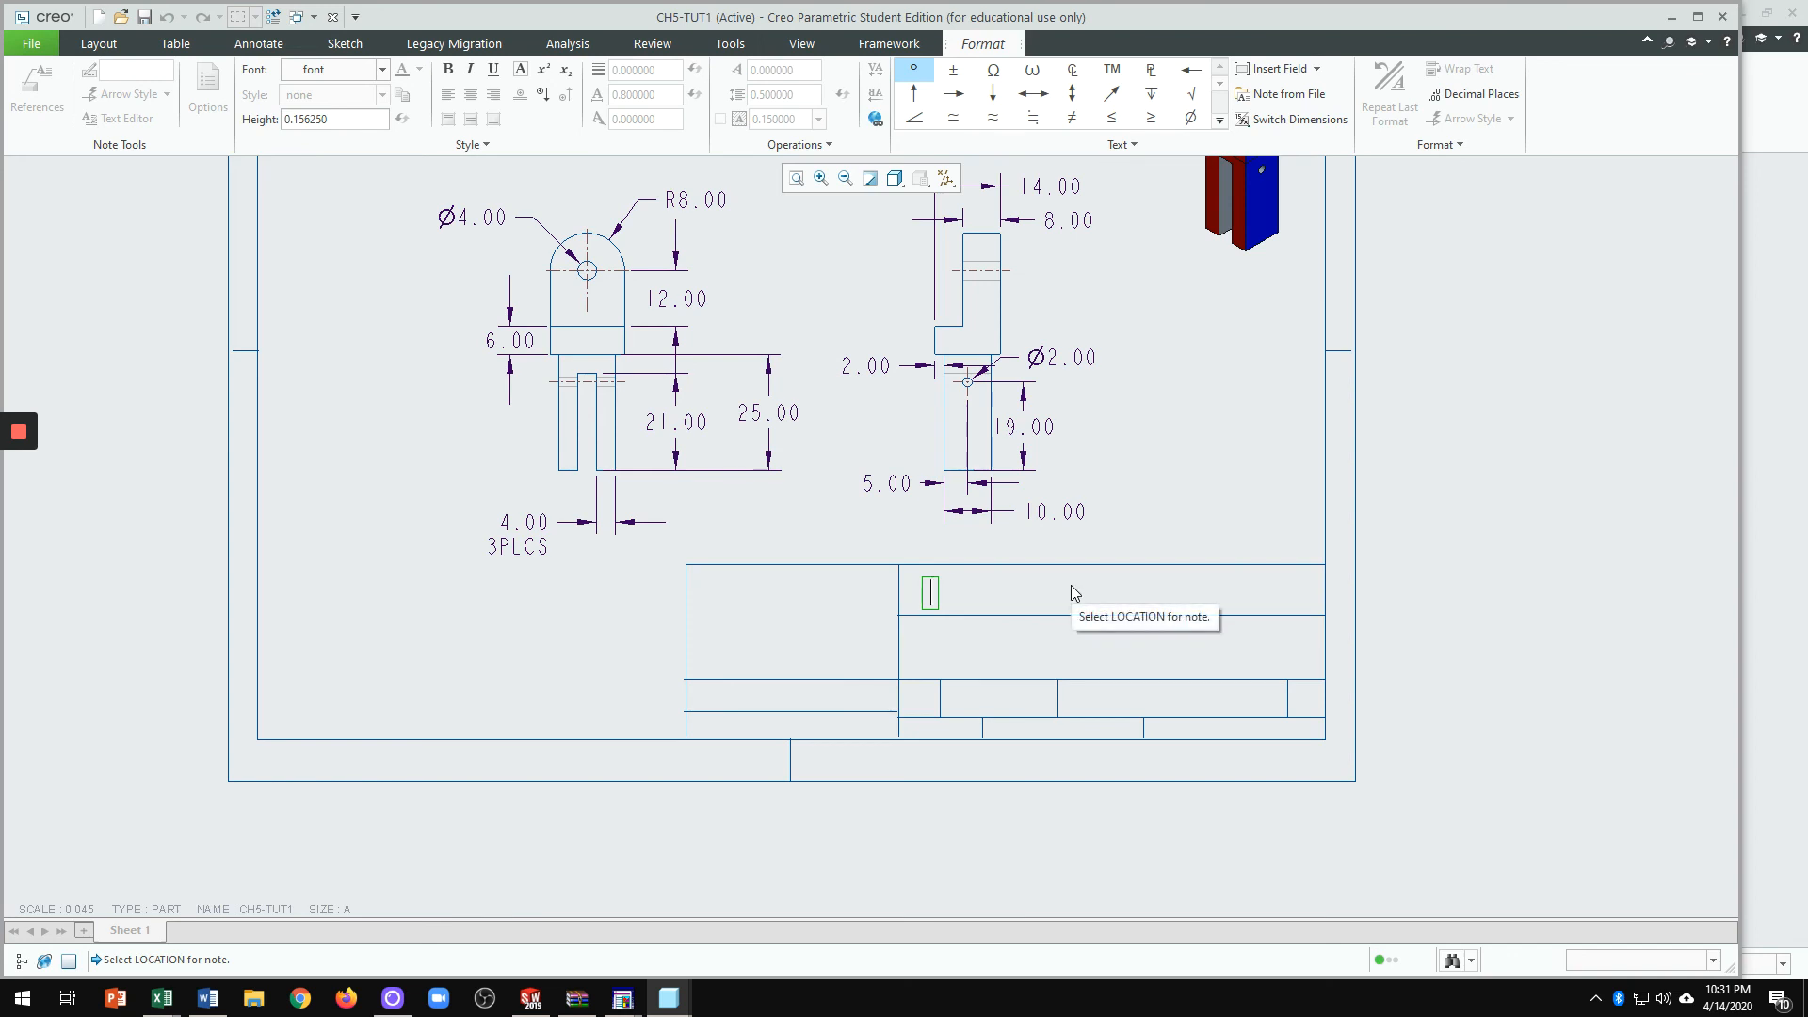
type("DRAWN B")
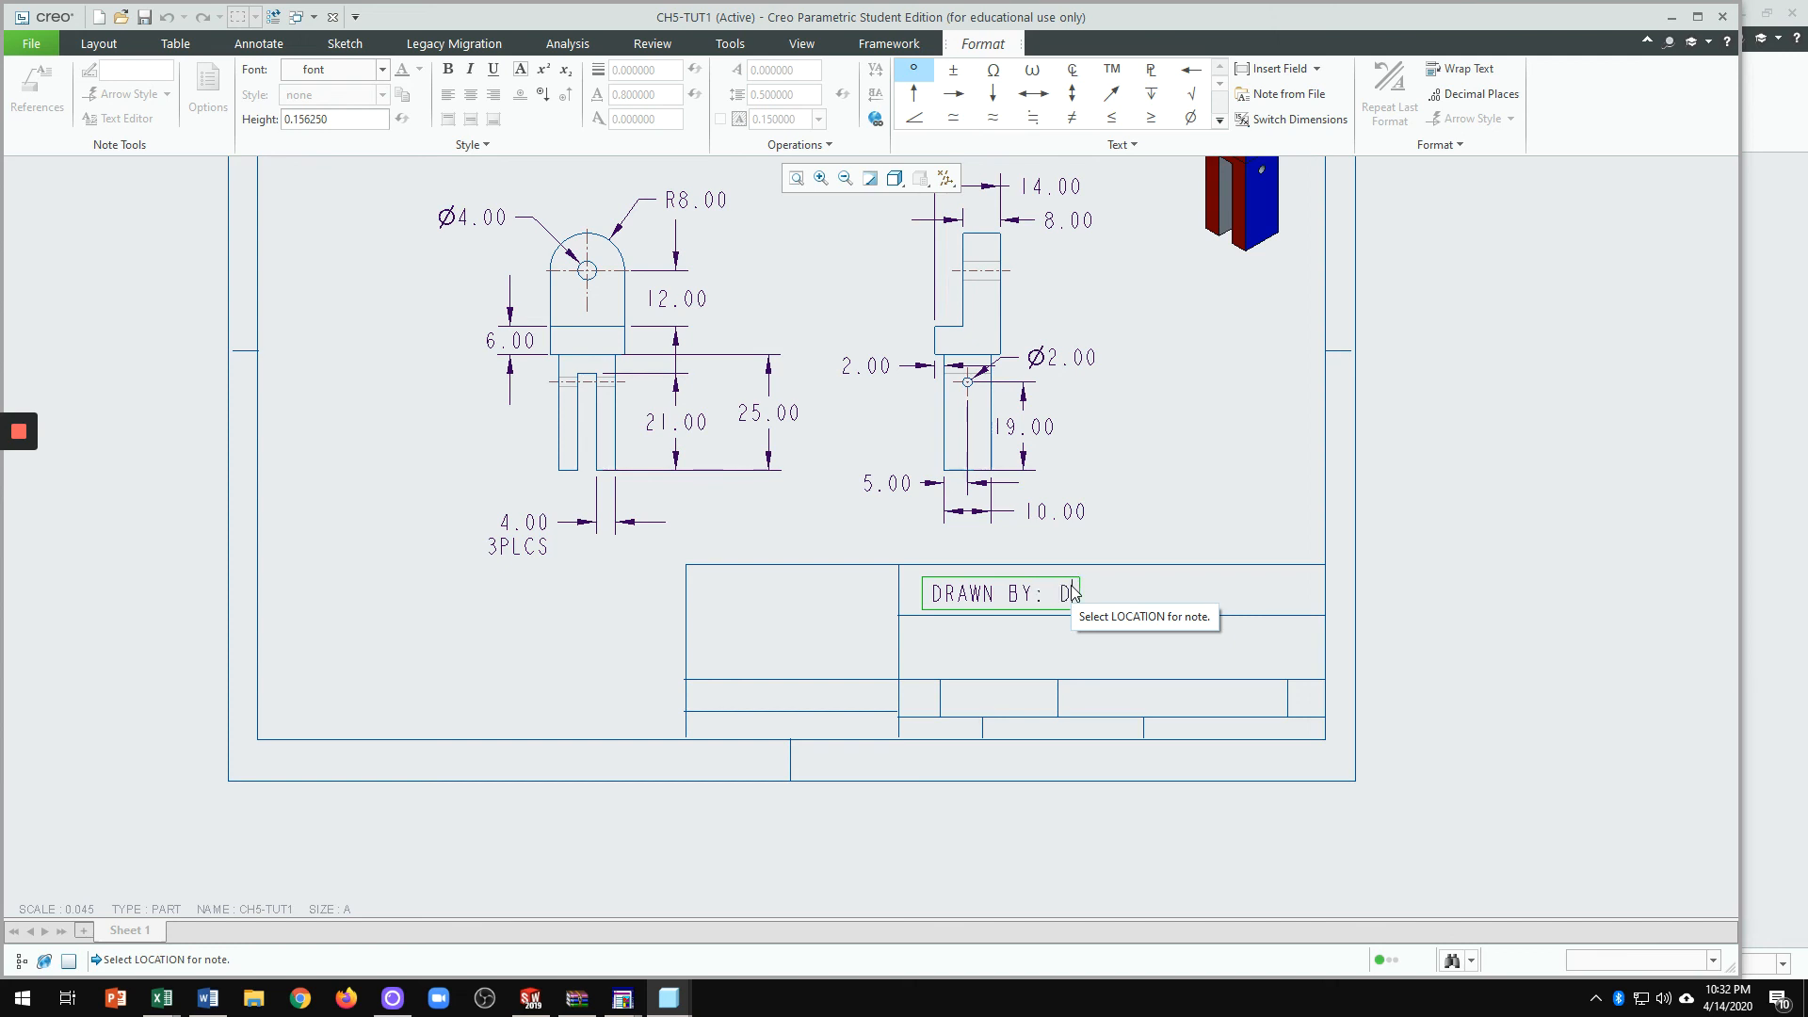
type("Y: DR")
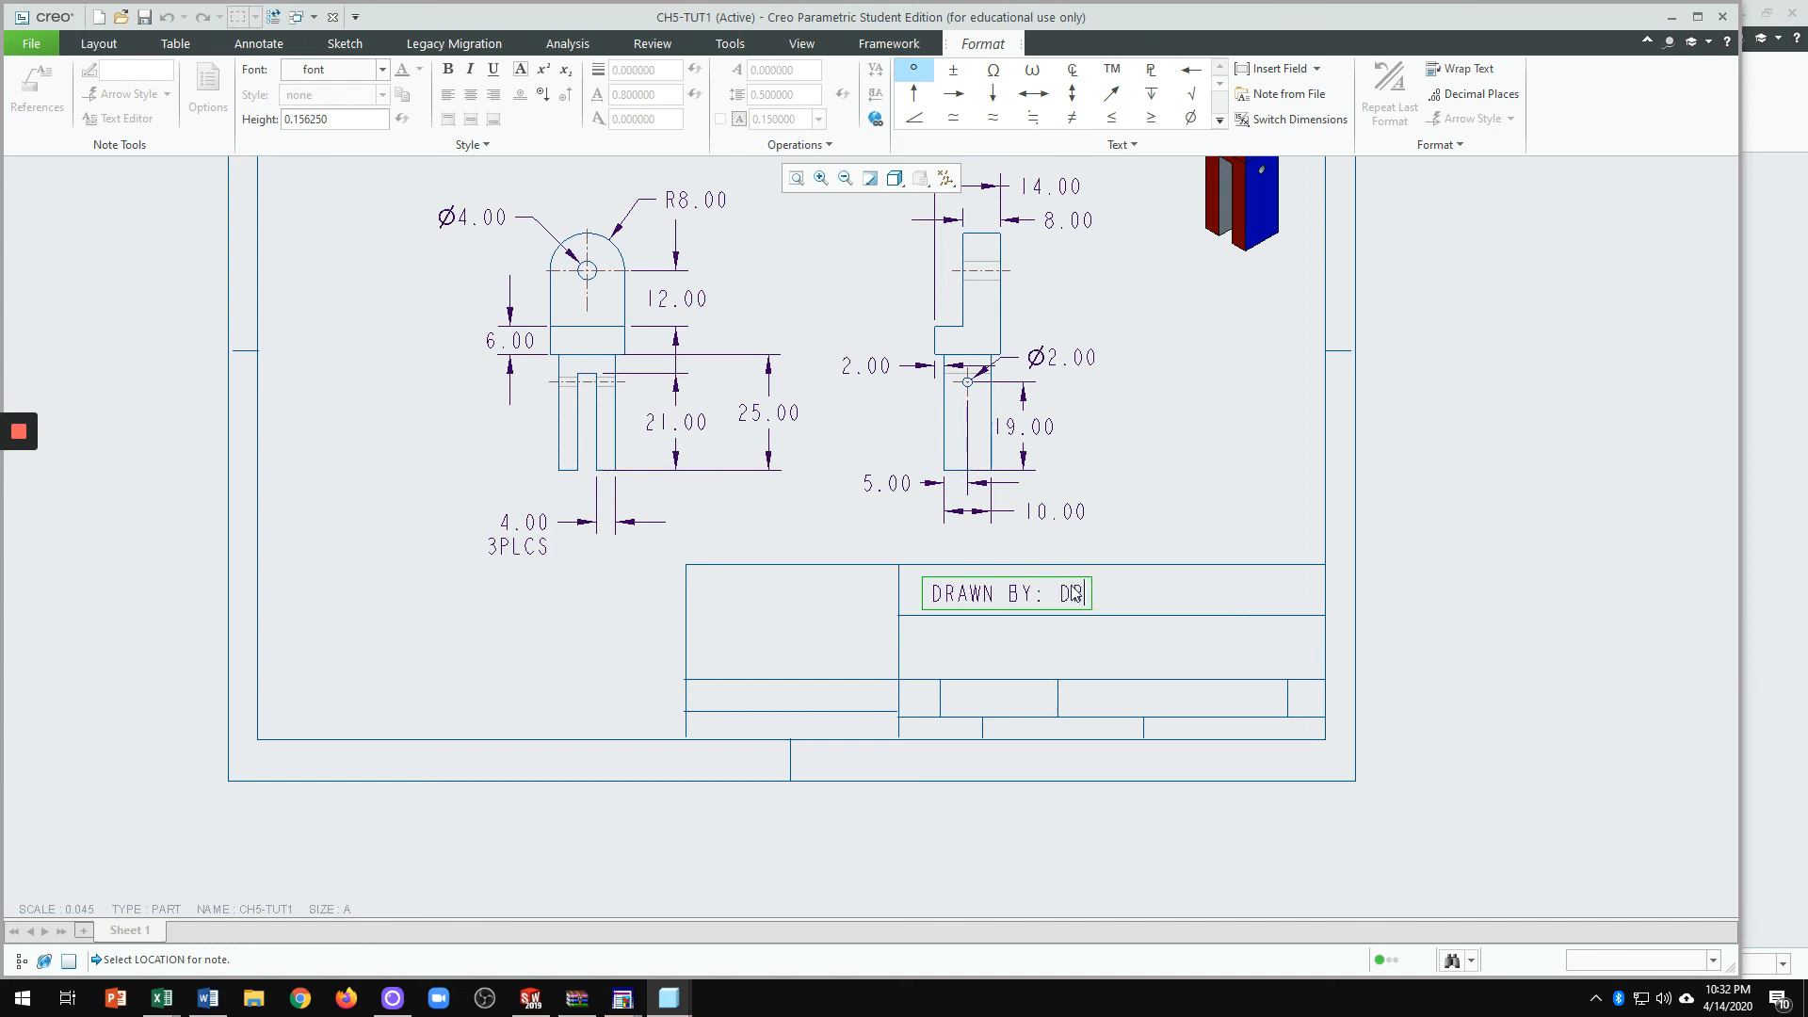
type(". MO")
left_click(981, 648)
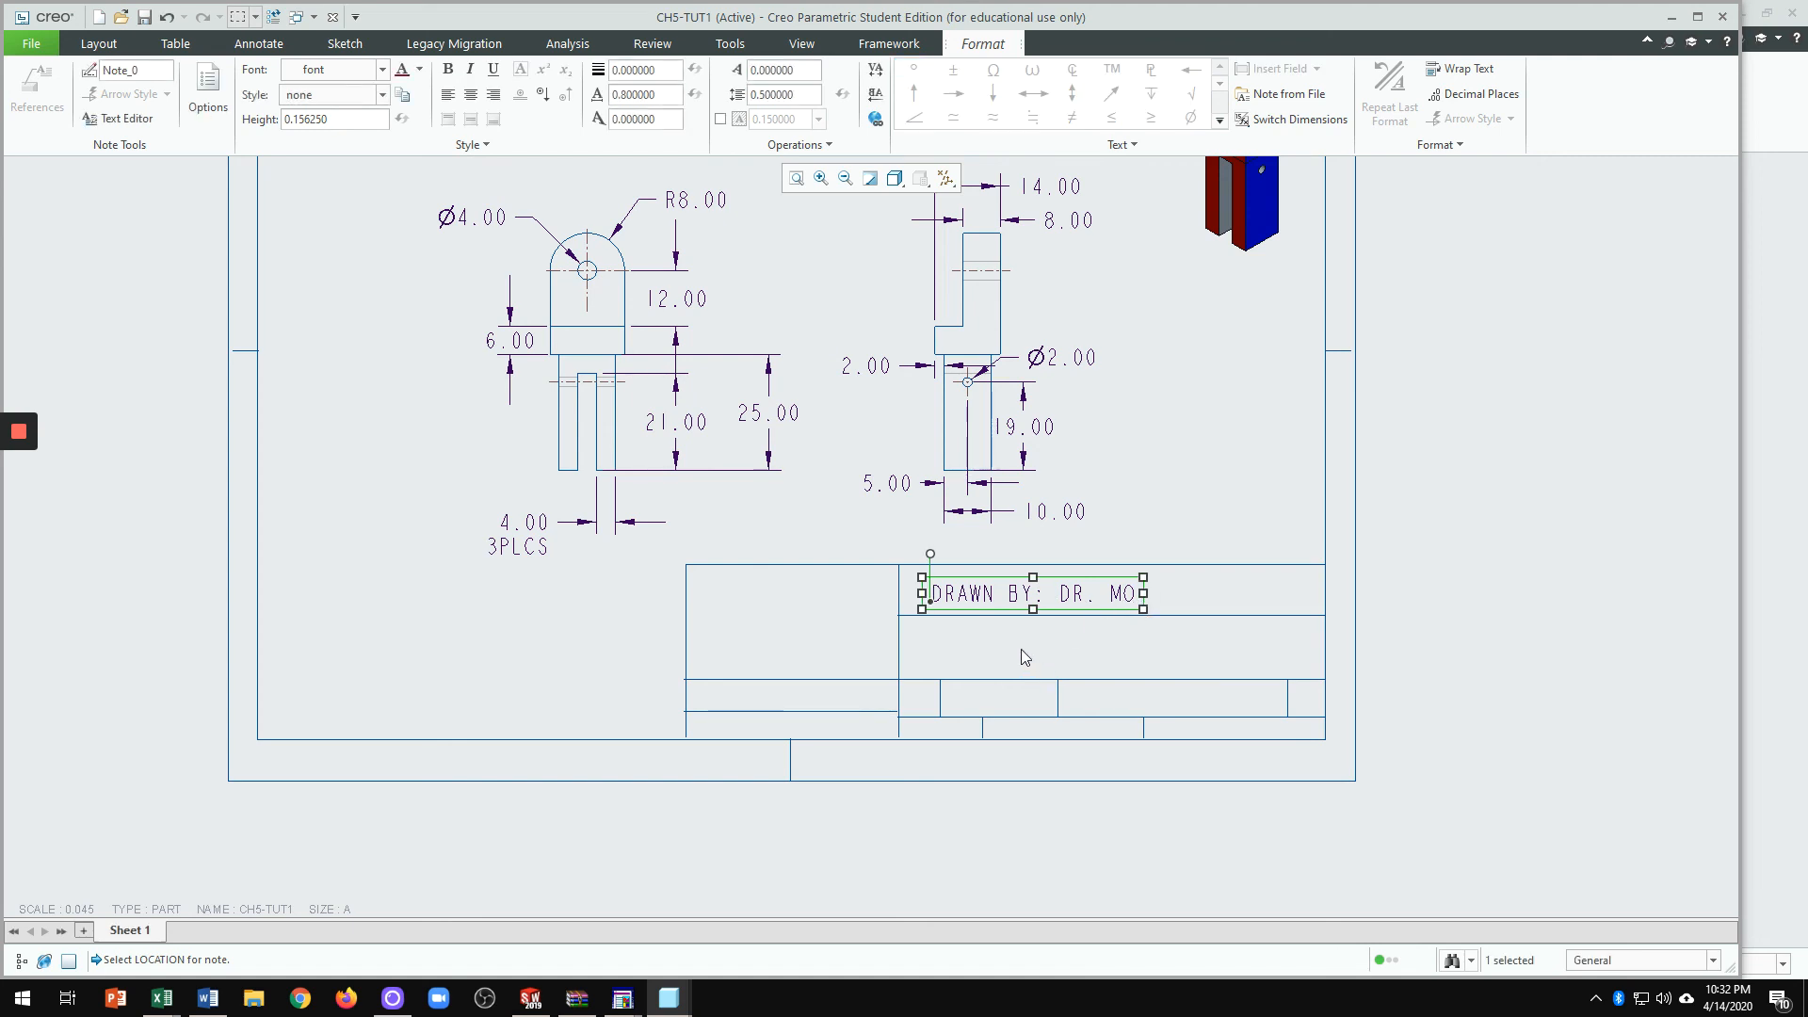
left_click(1021, 649)
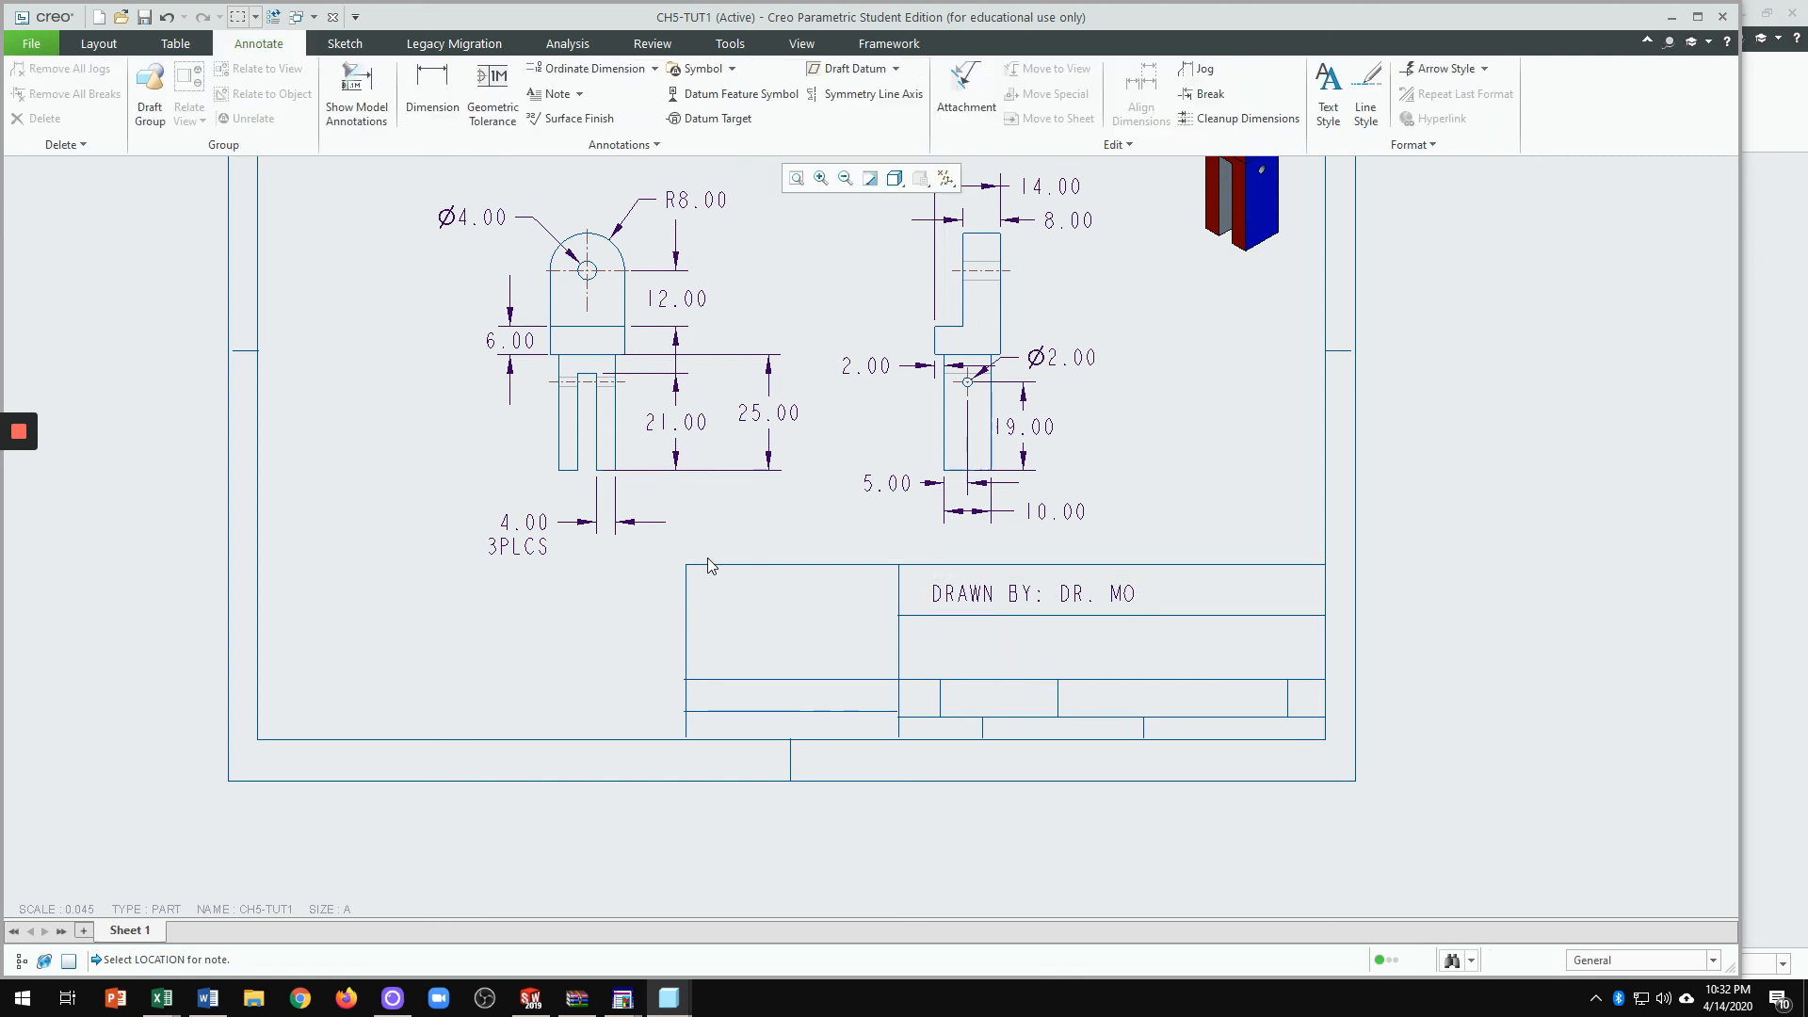
Step: Add an ENGE 151 MESA COLLEGE note in the title block's second row
left_click(556, 93)
left_click(920, 666)
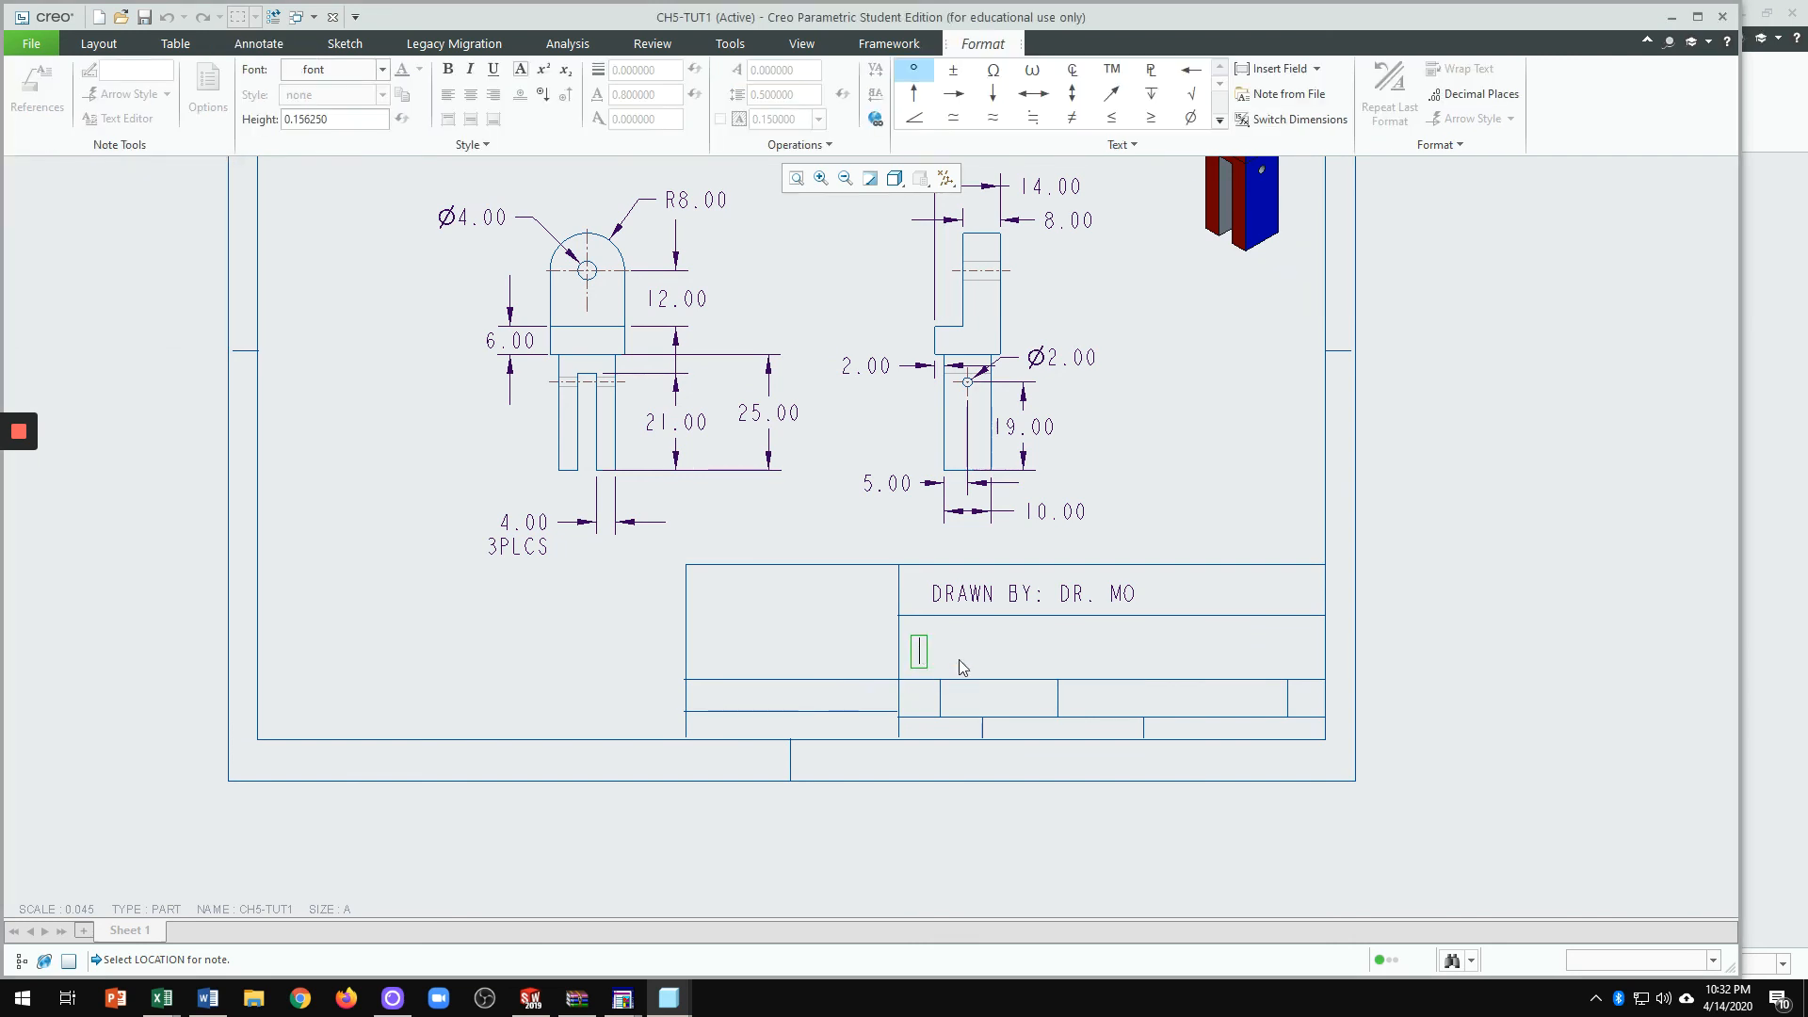
type("ENGE")
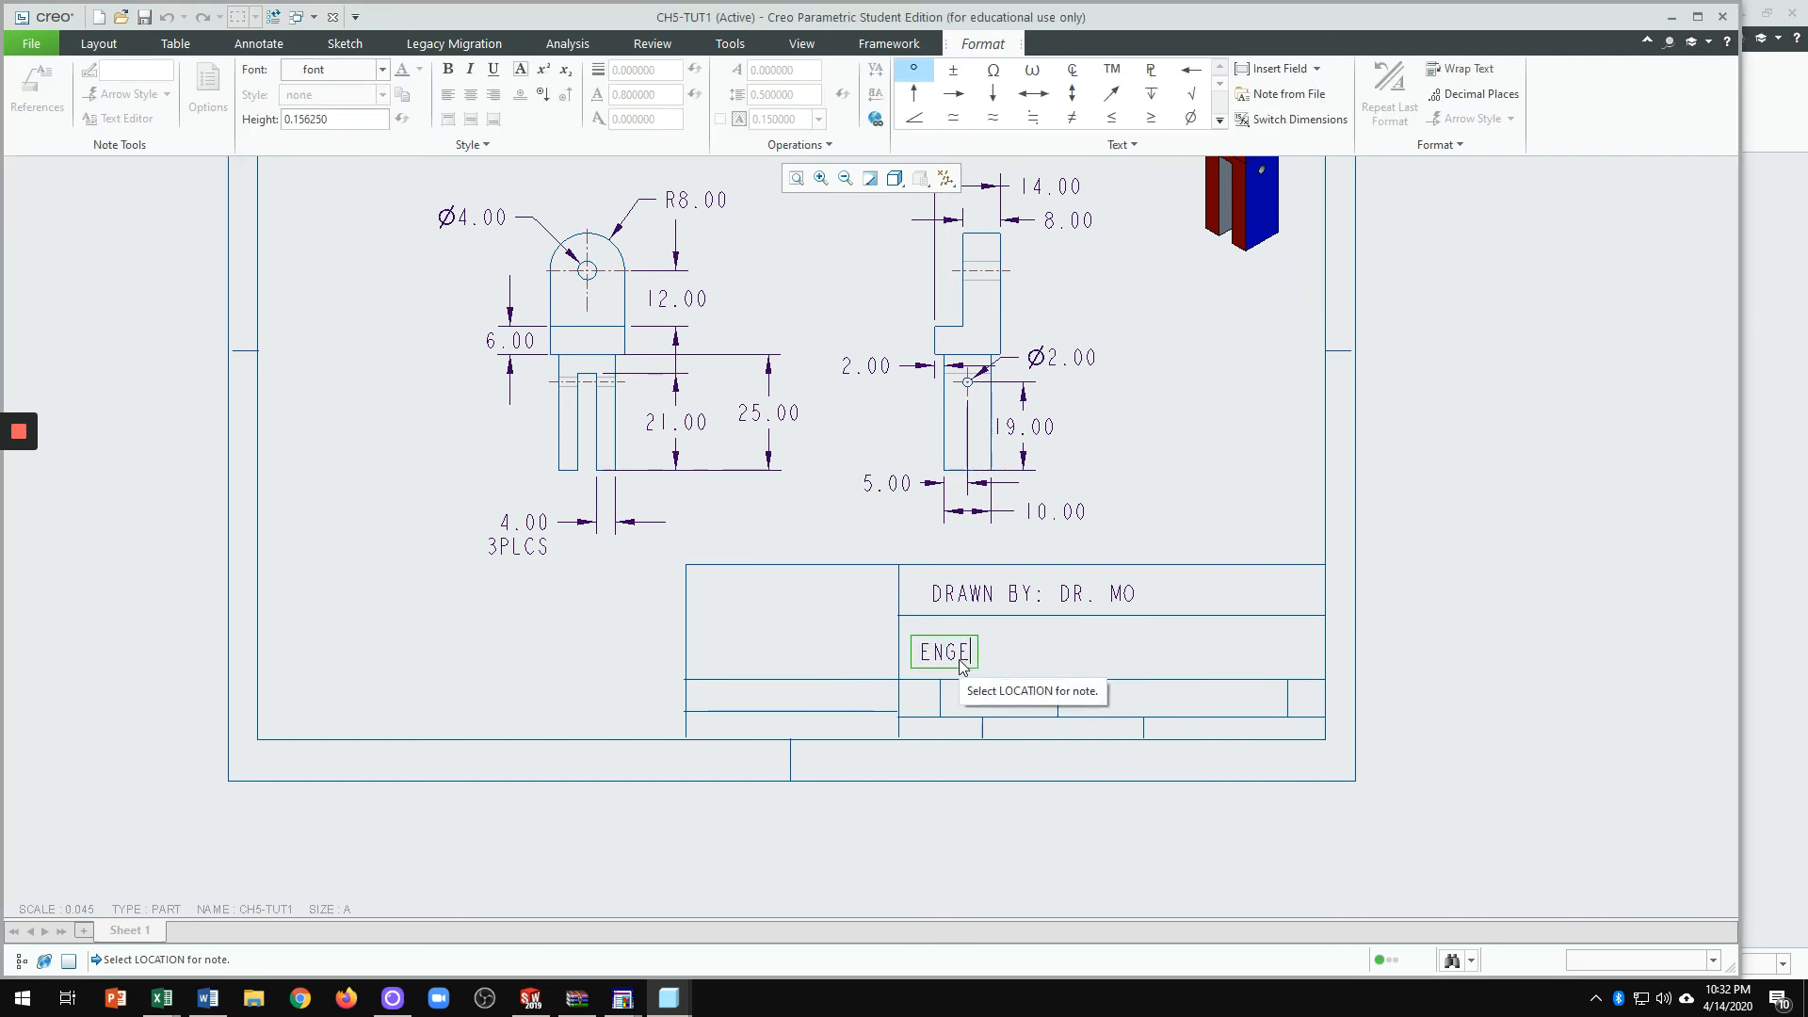
type(" 151")
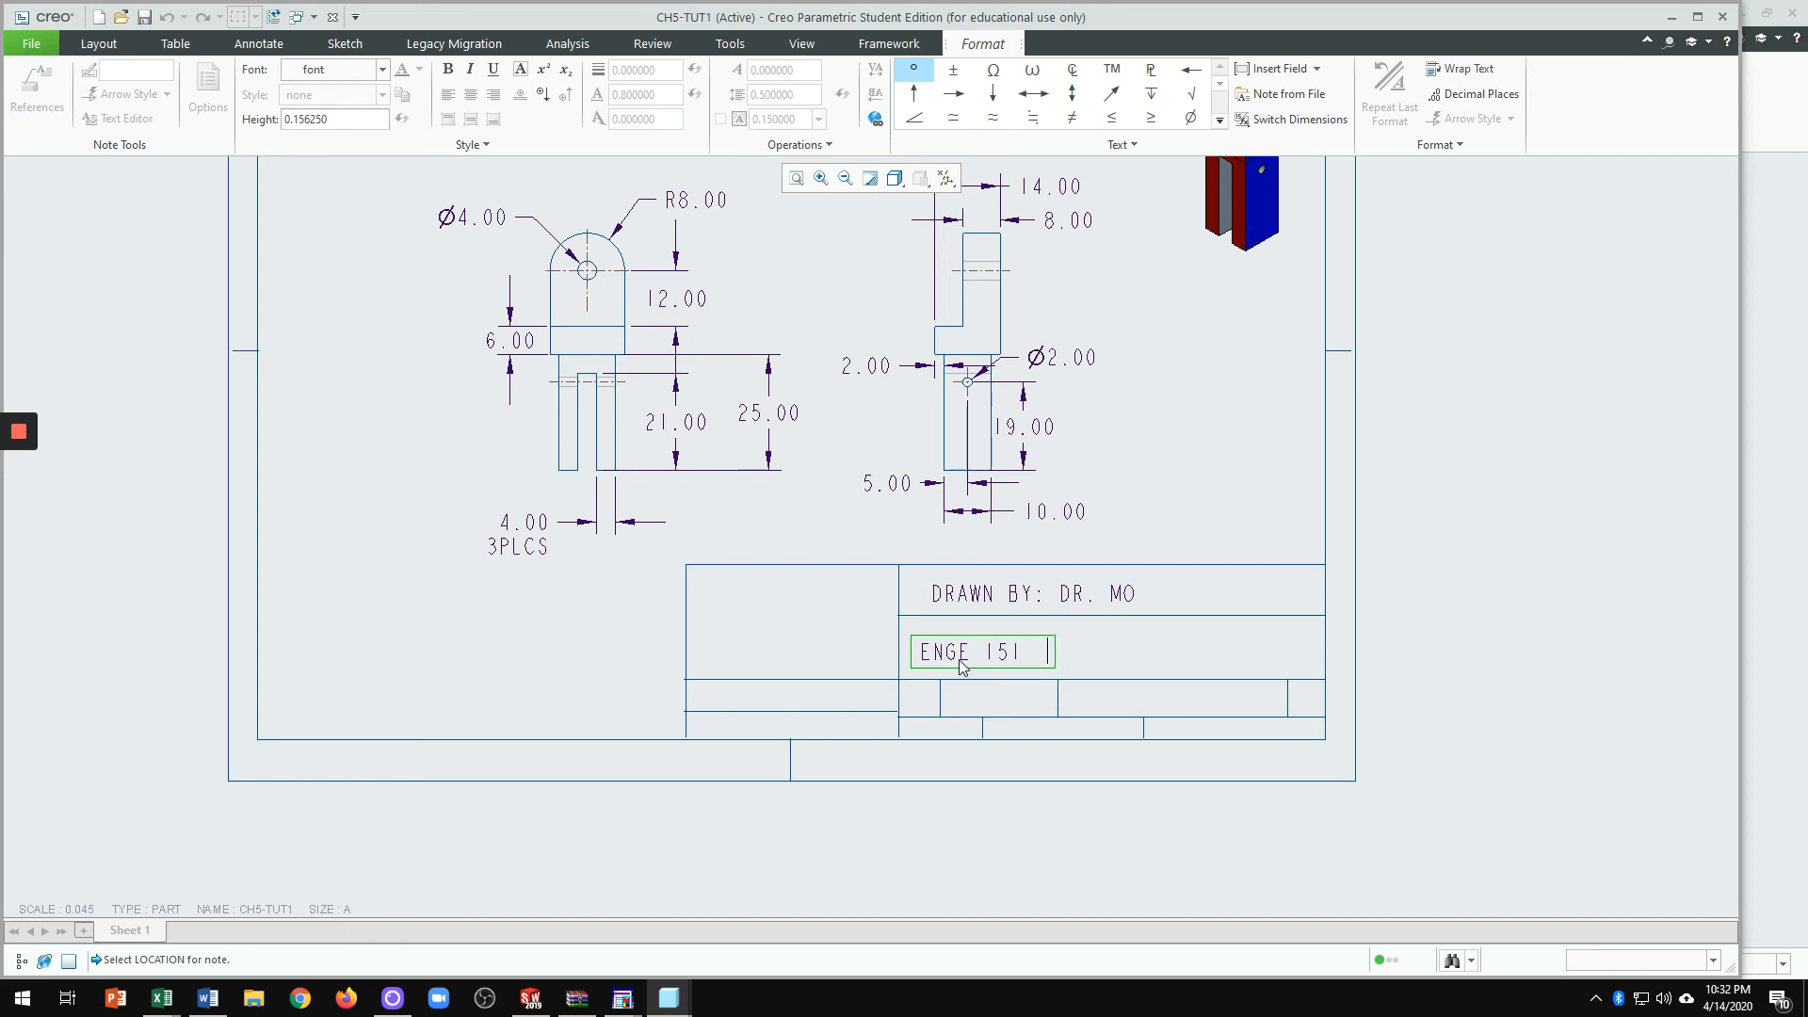
type("  MESA COLLEGE")
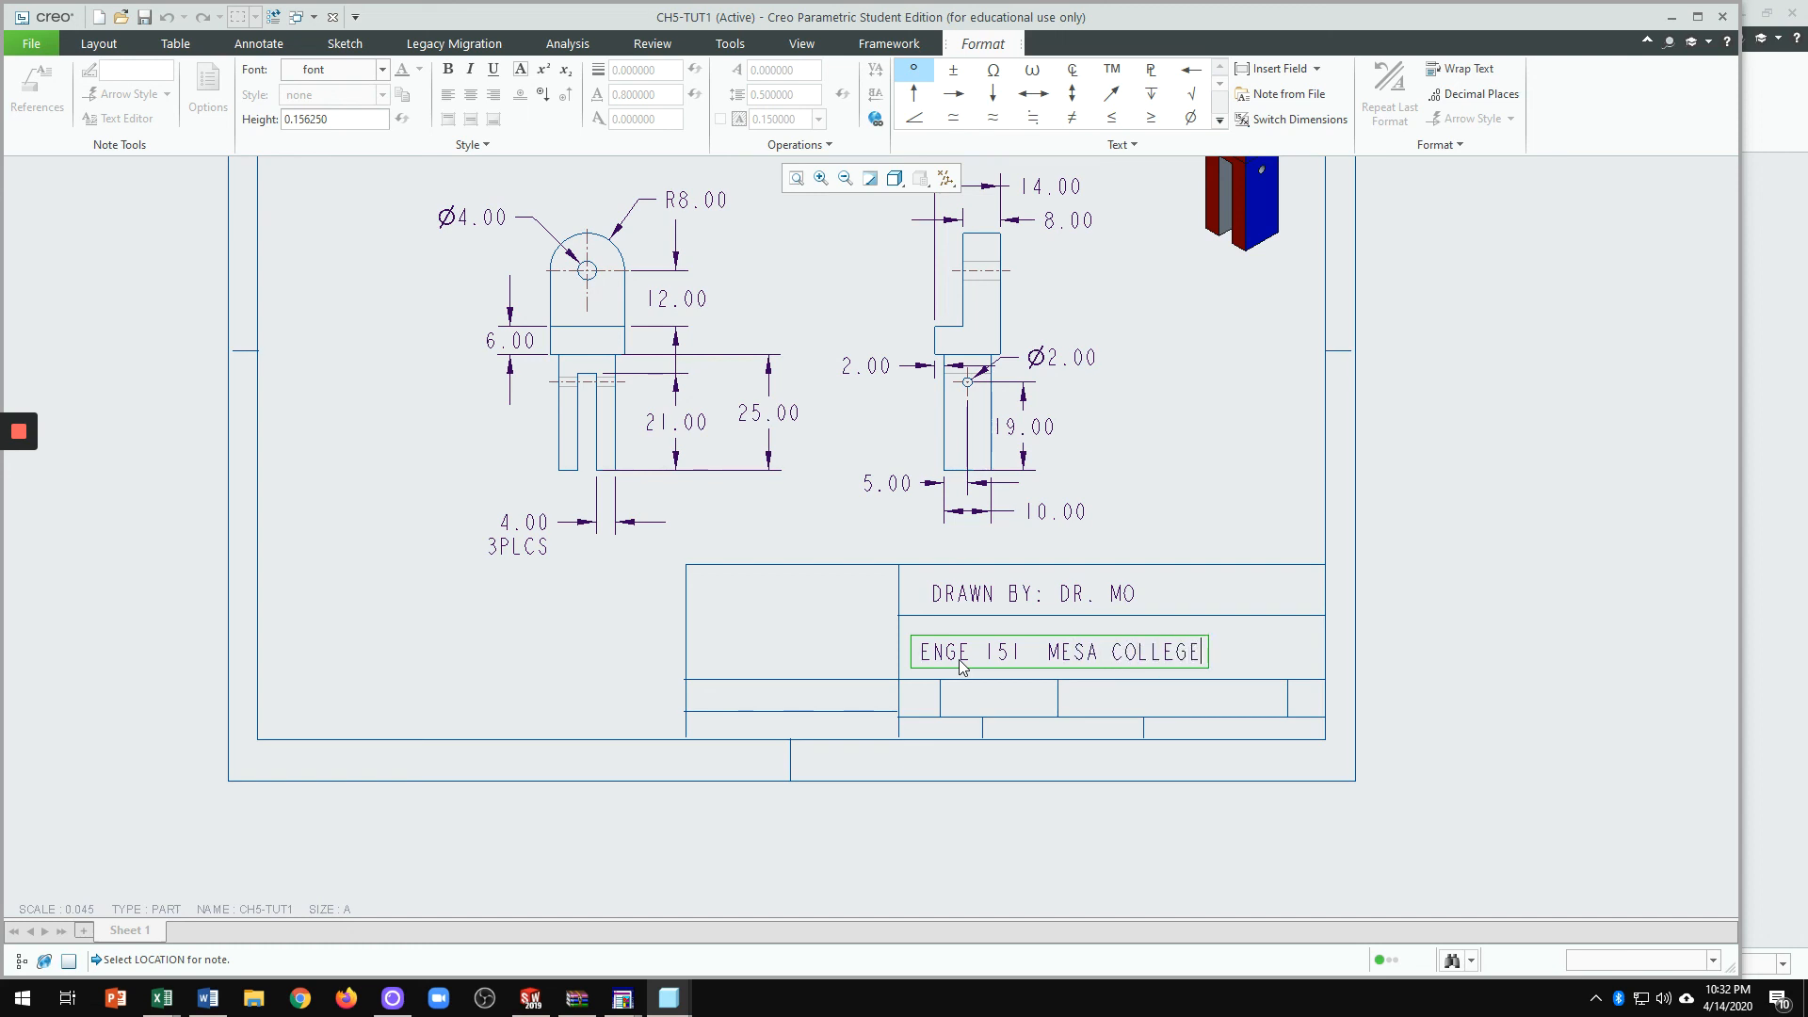
left_click(1438, 832)
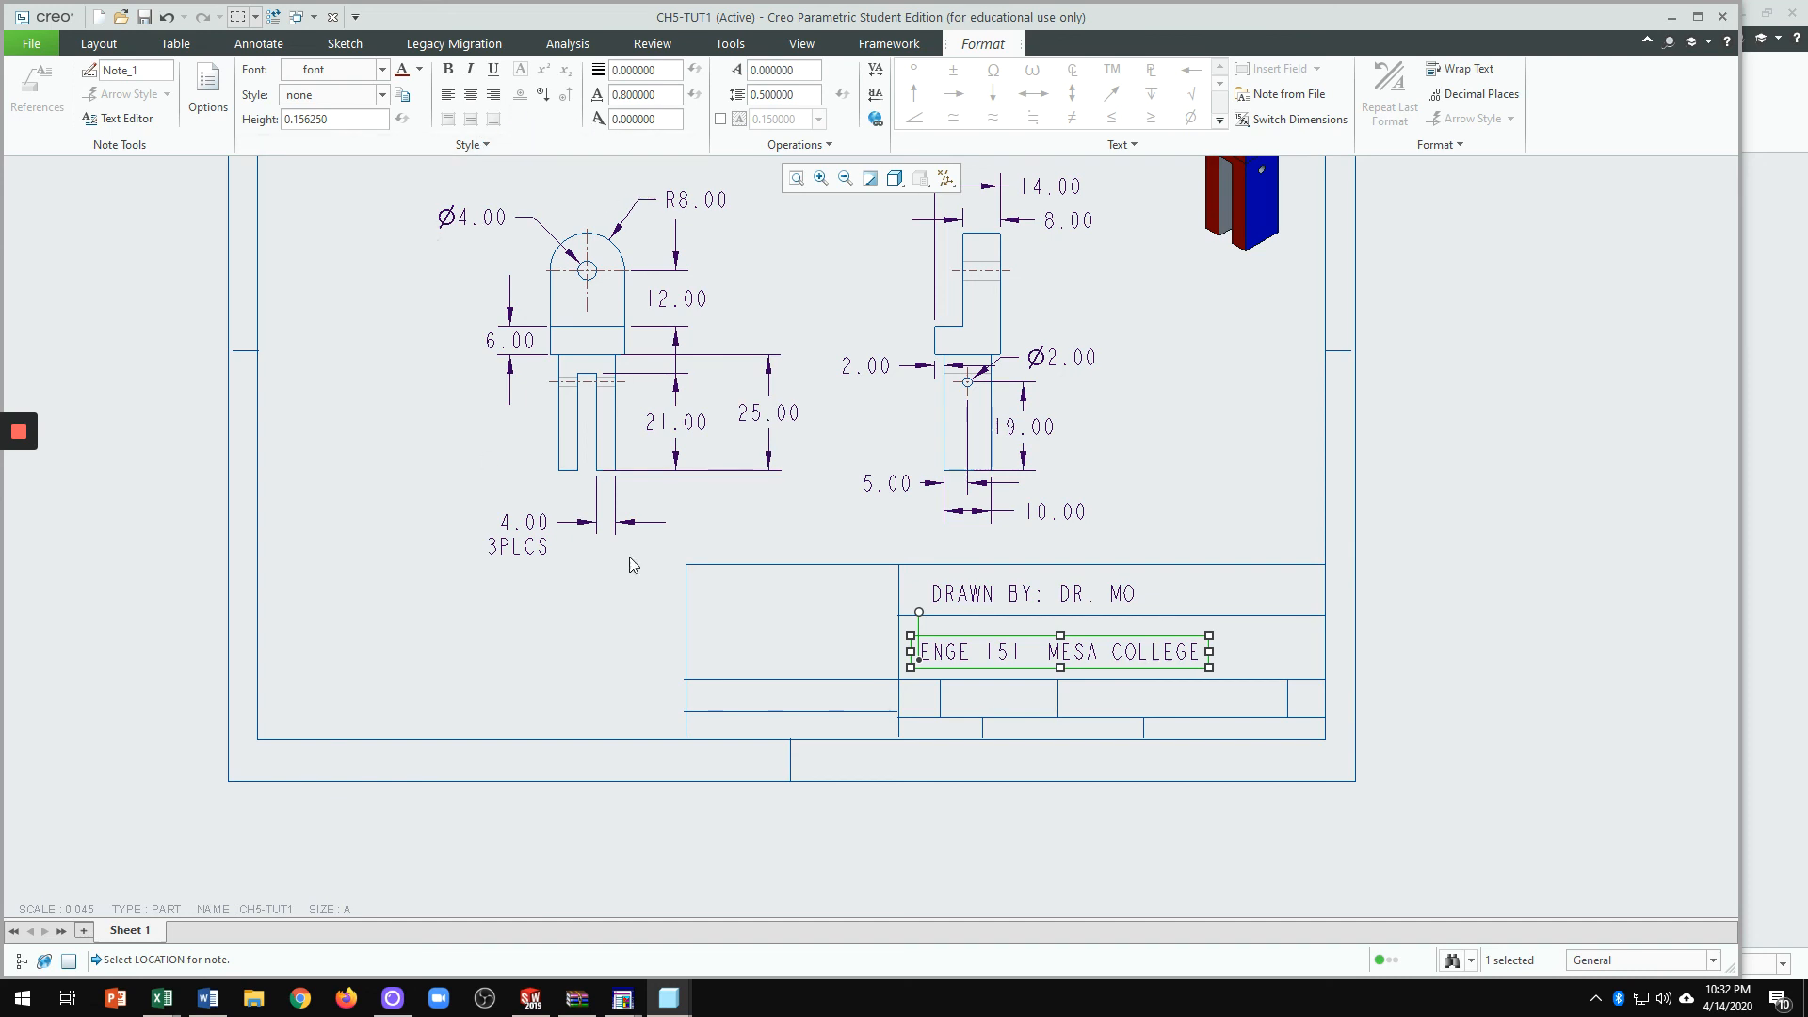
left_click(1510, 504)
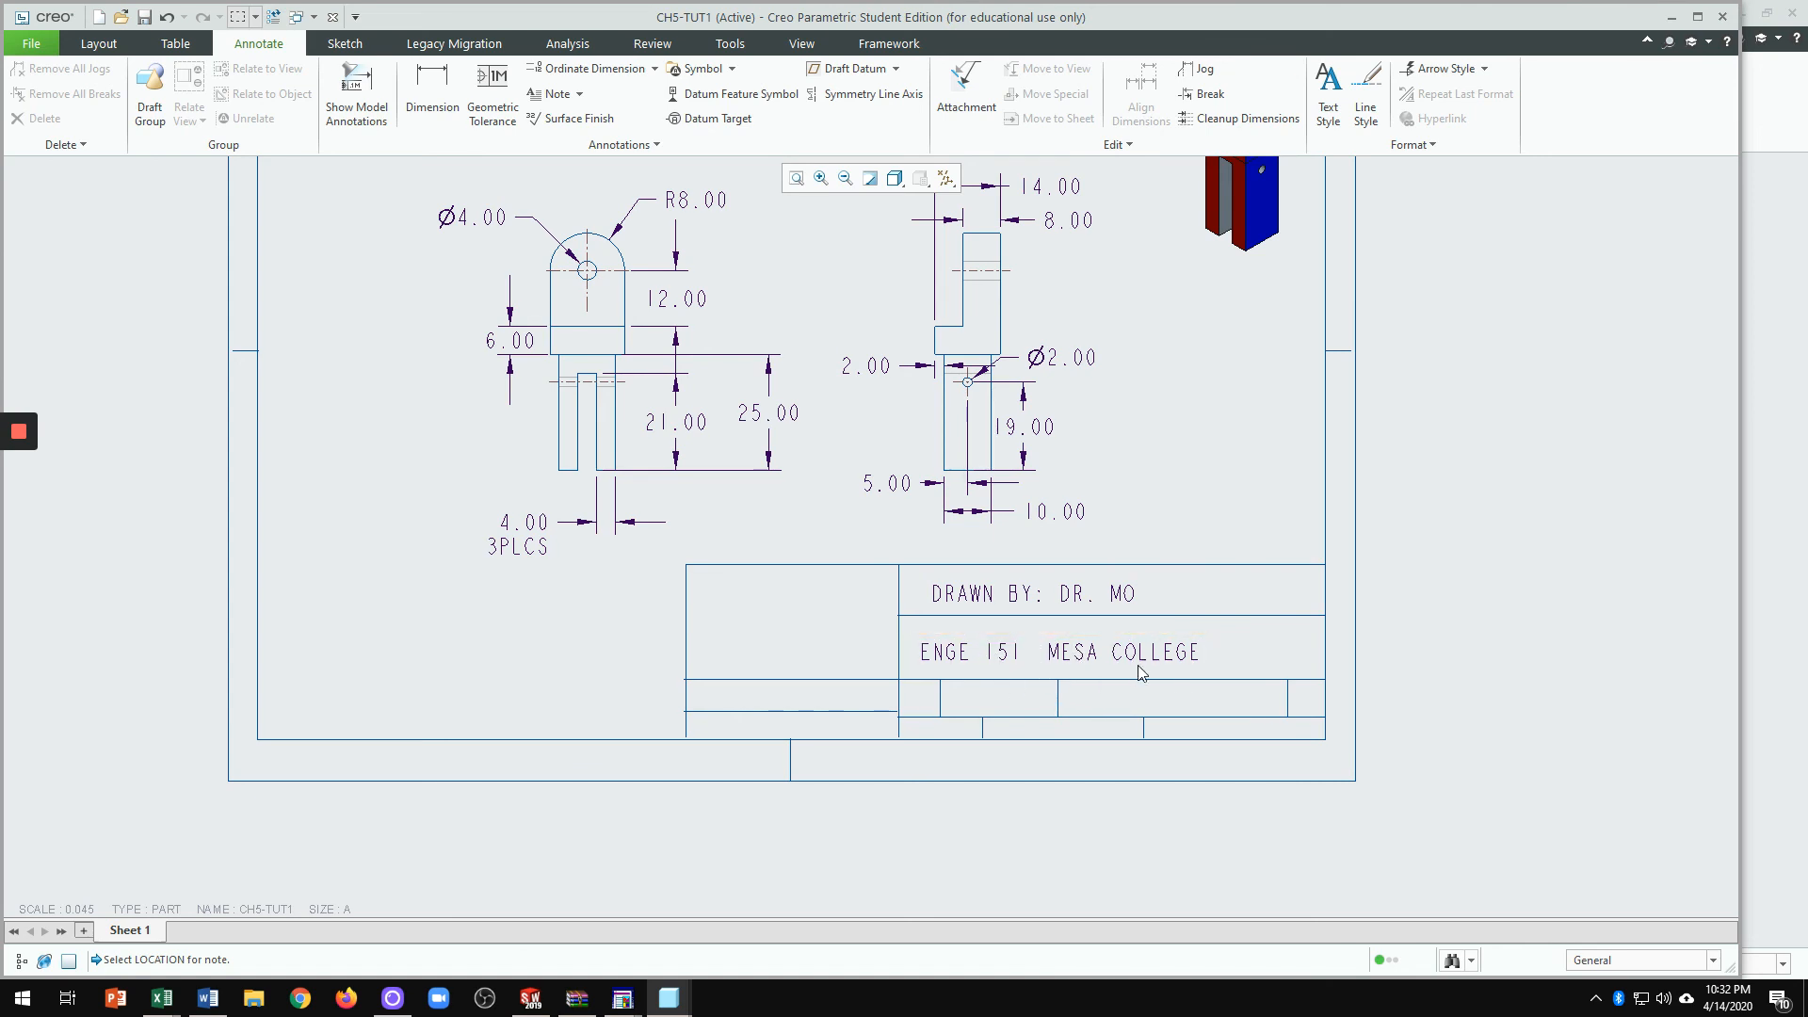
Step: Add a 'TITLE: Ch5-tut1' note in the title block's top-left cell
left_click(557, 95)
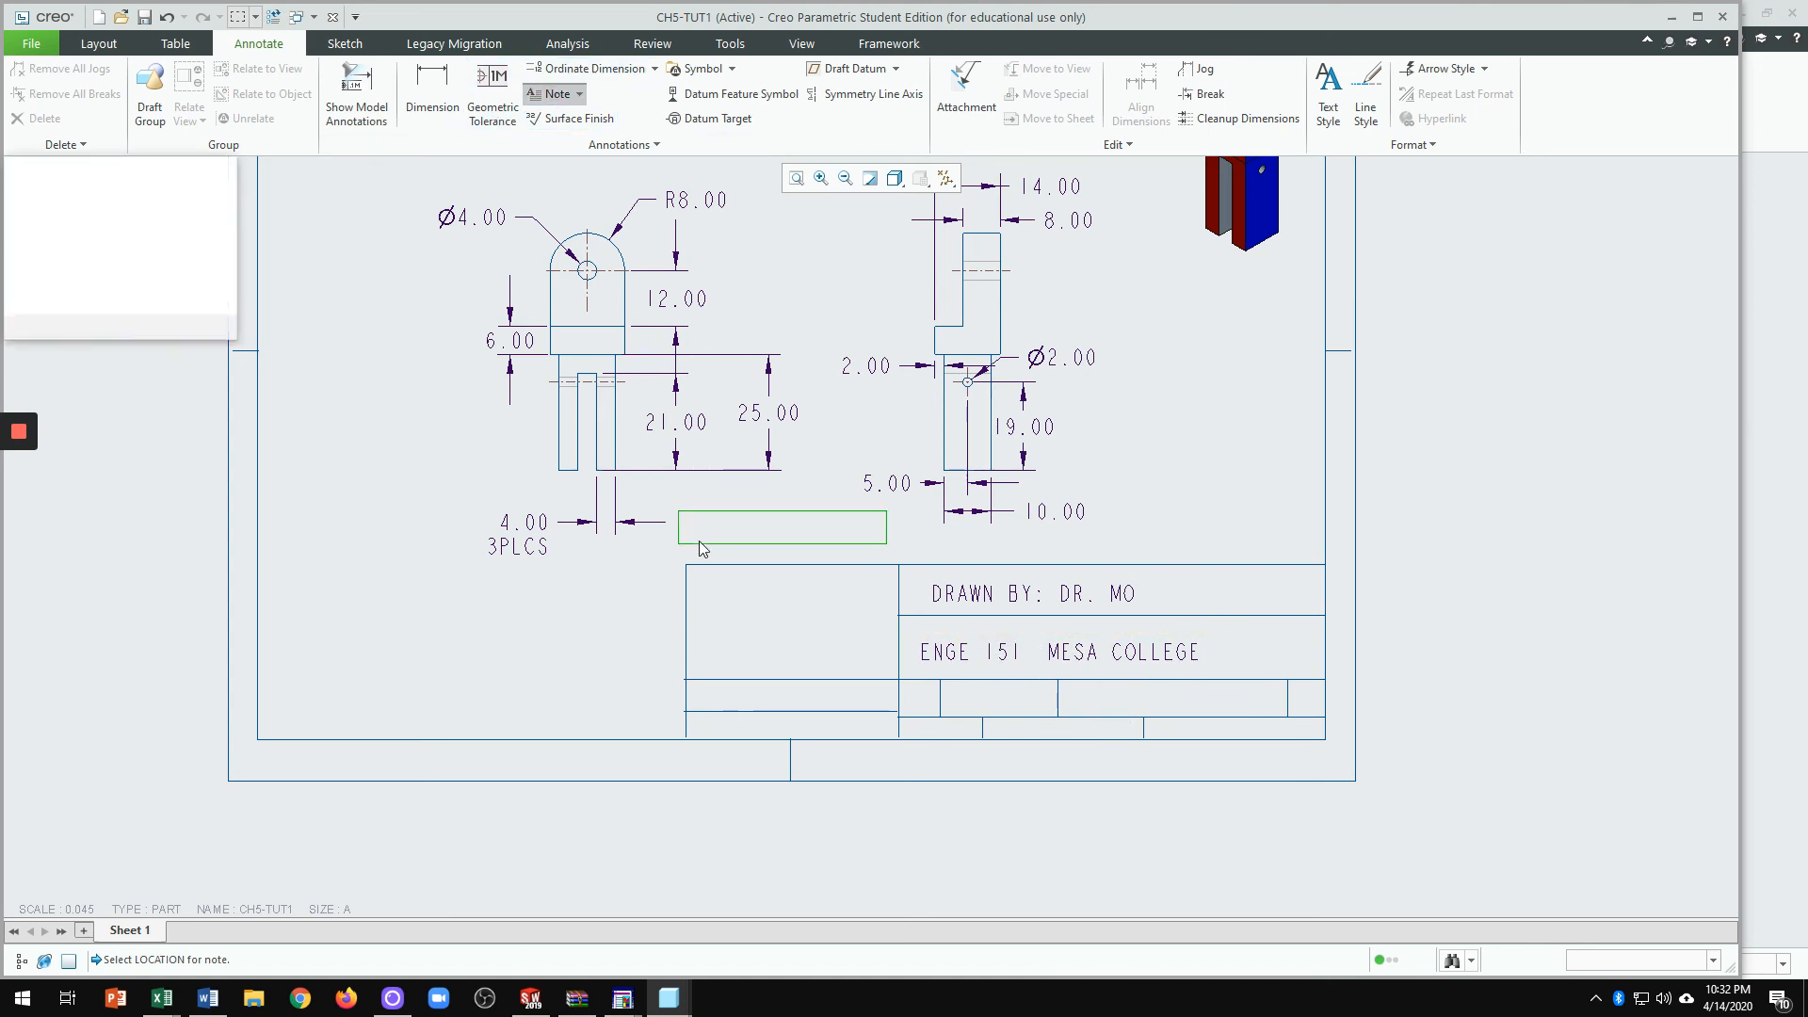
left_click(702, 597)
type("T")
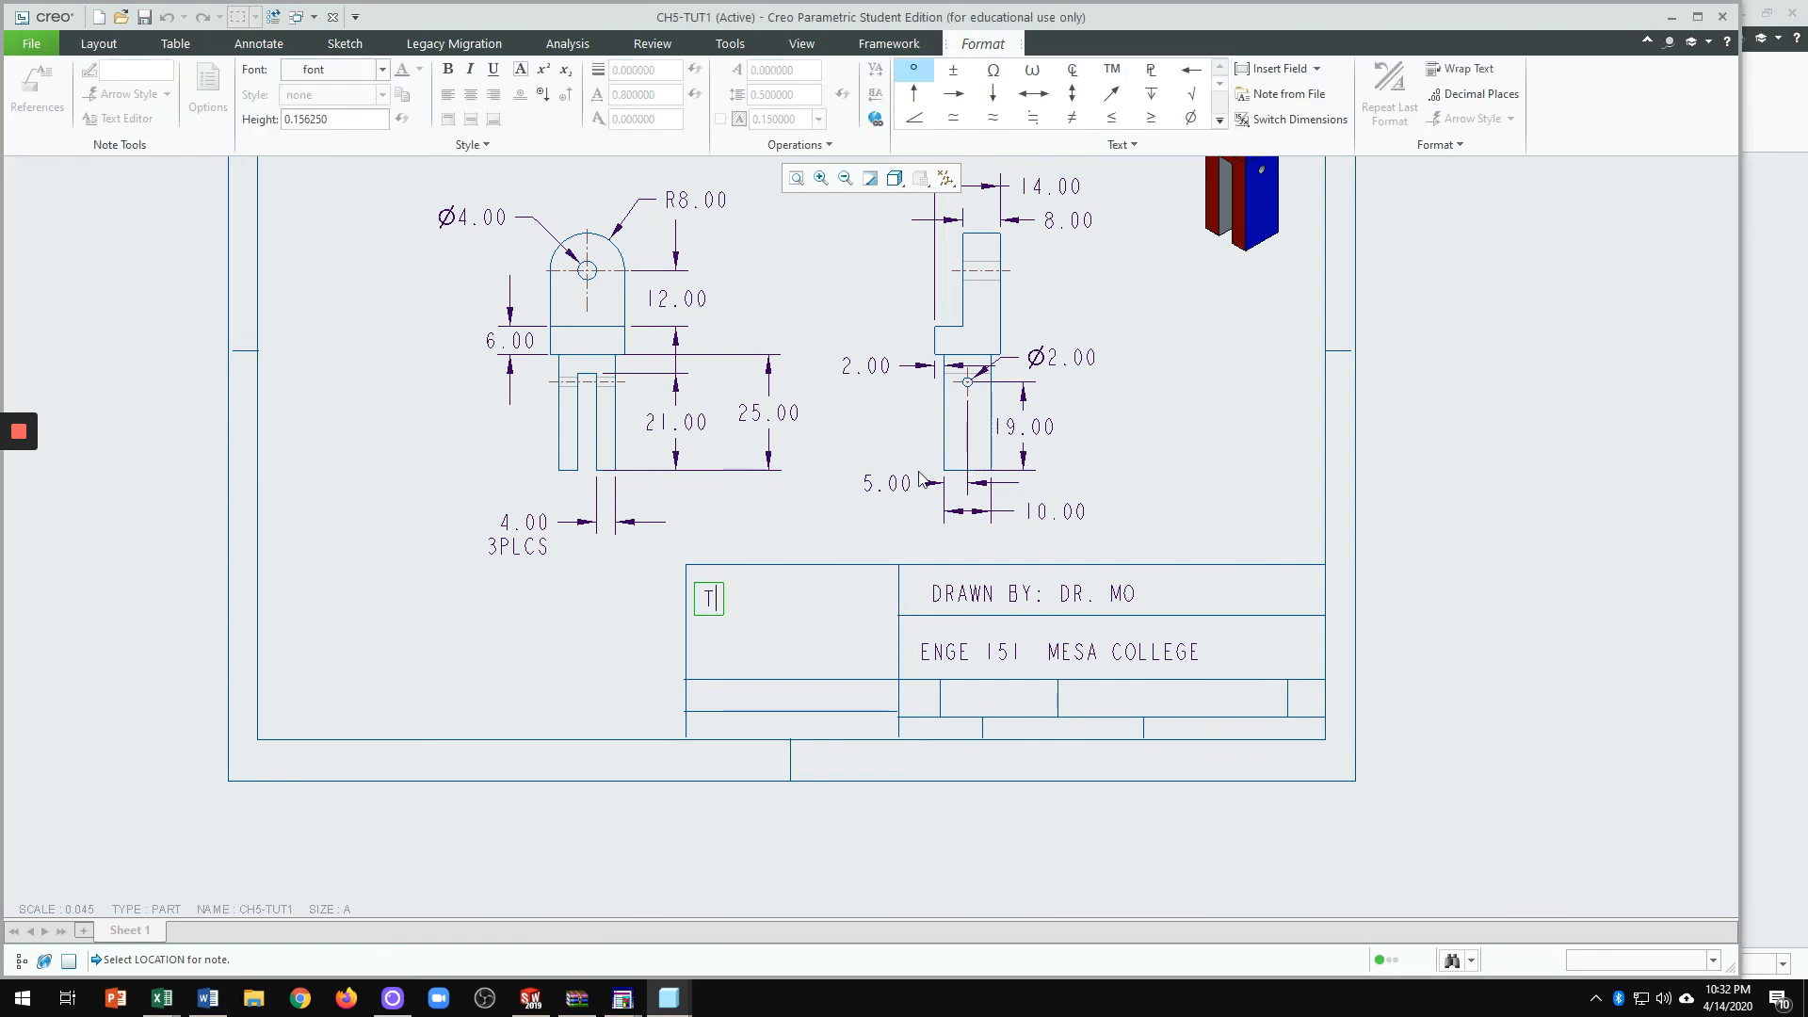
type("ITLE")
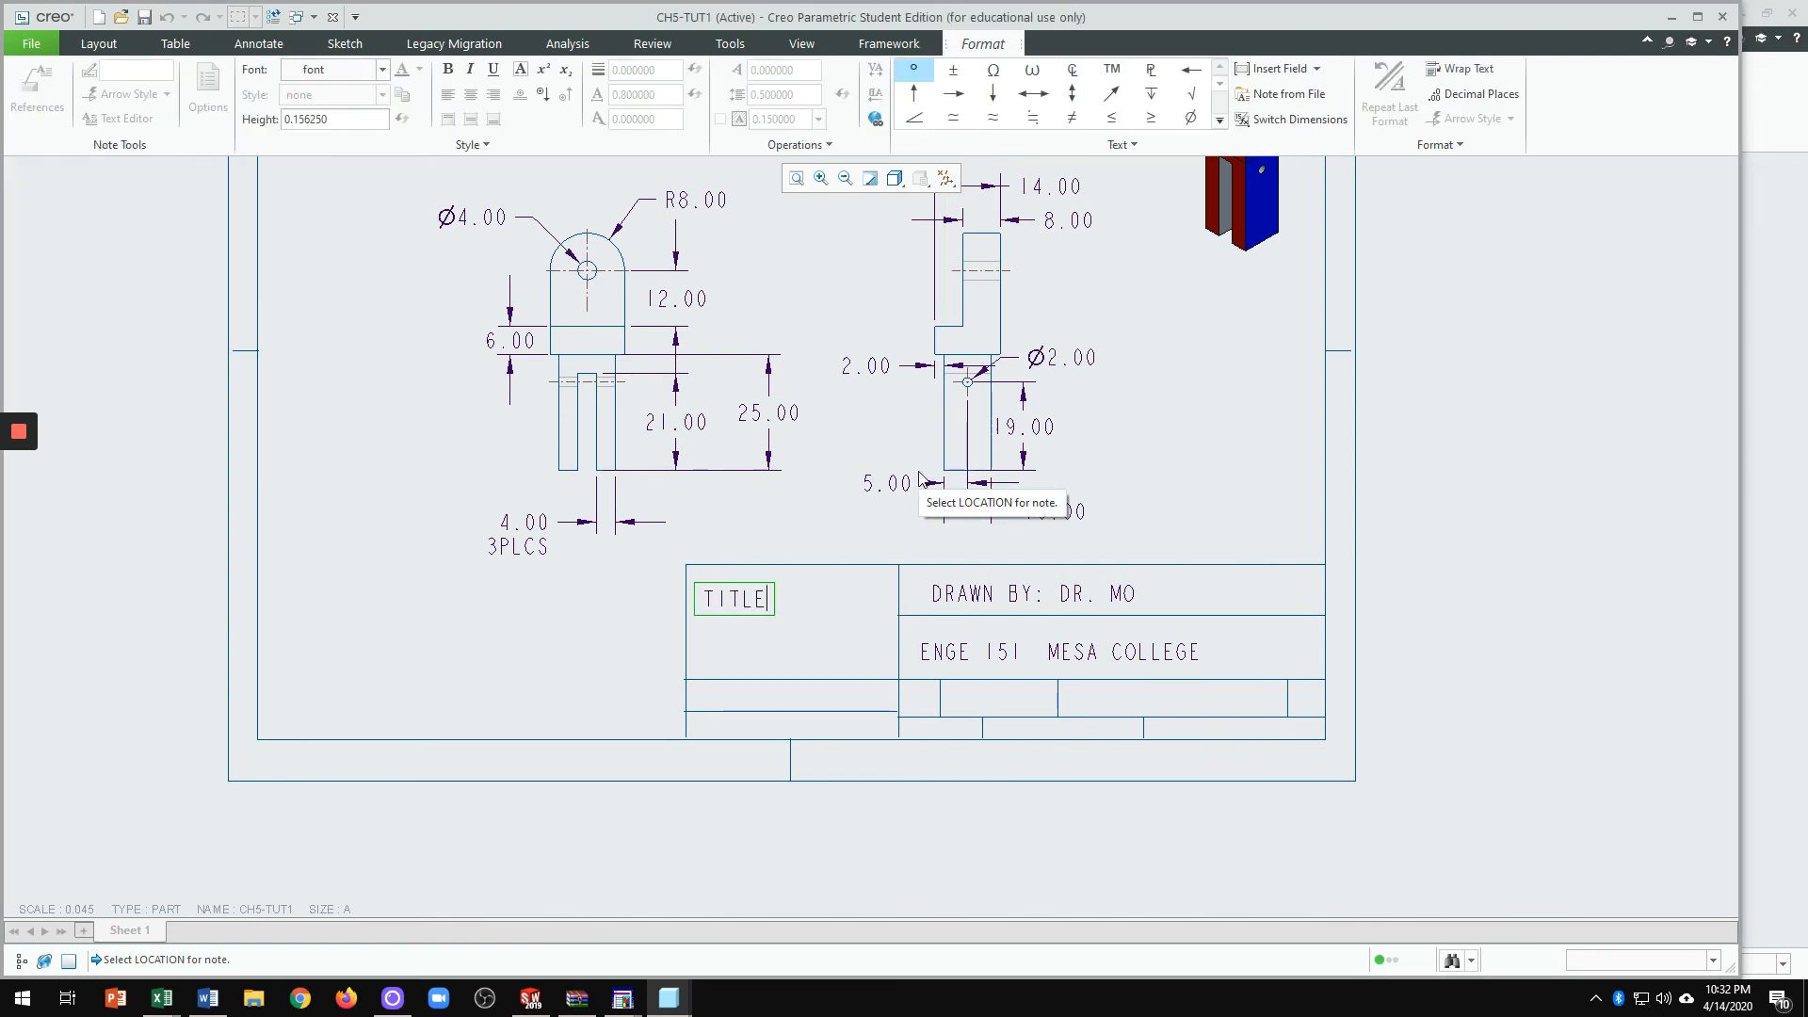
type(":")
type("Ch5-tut1")
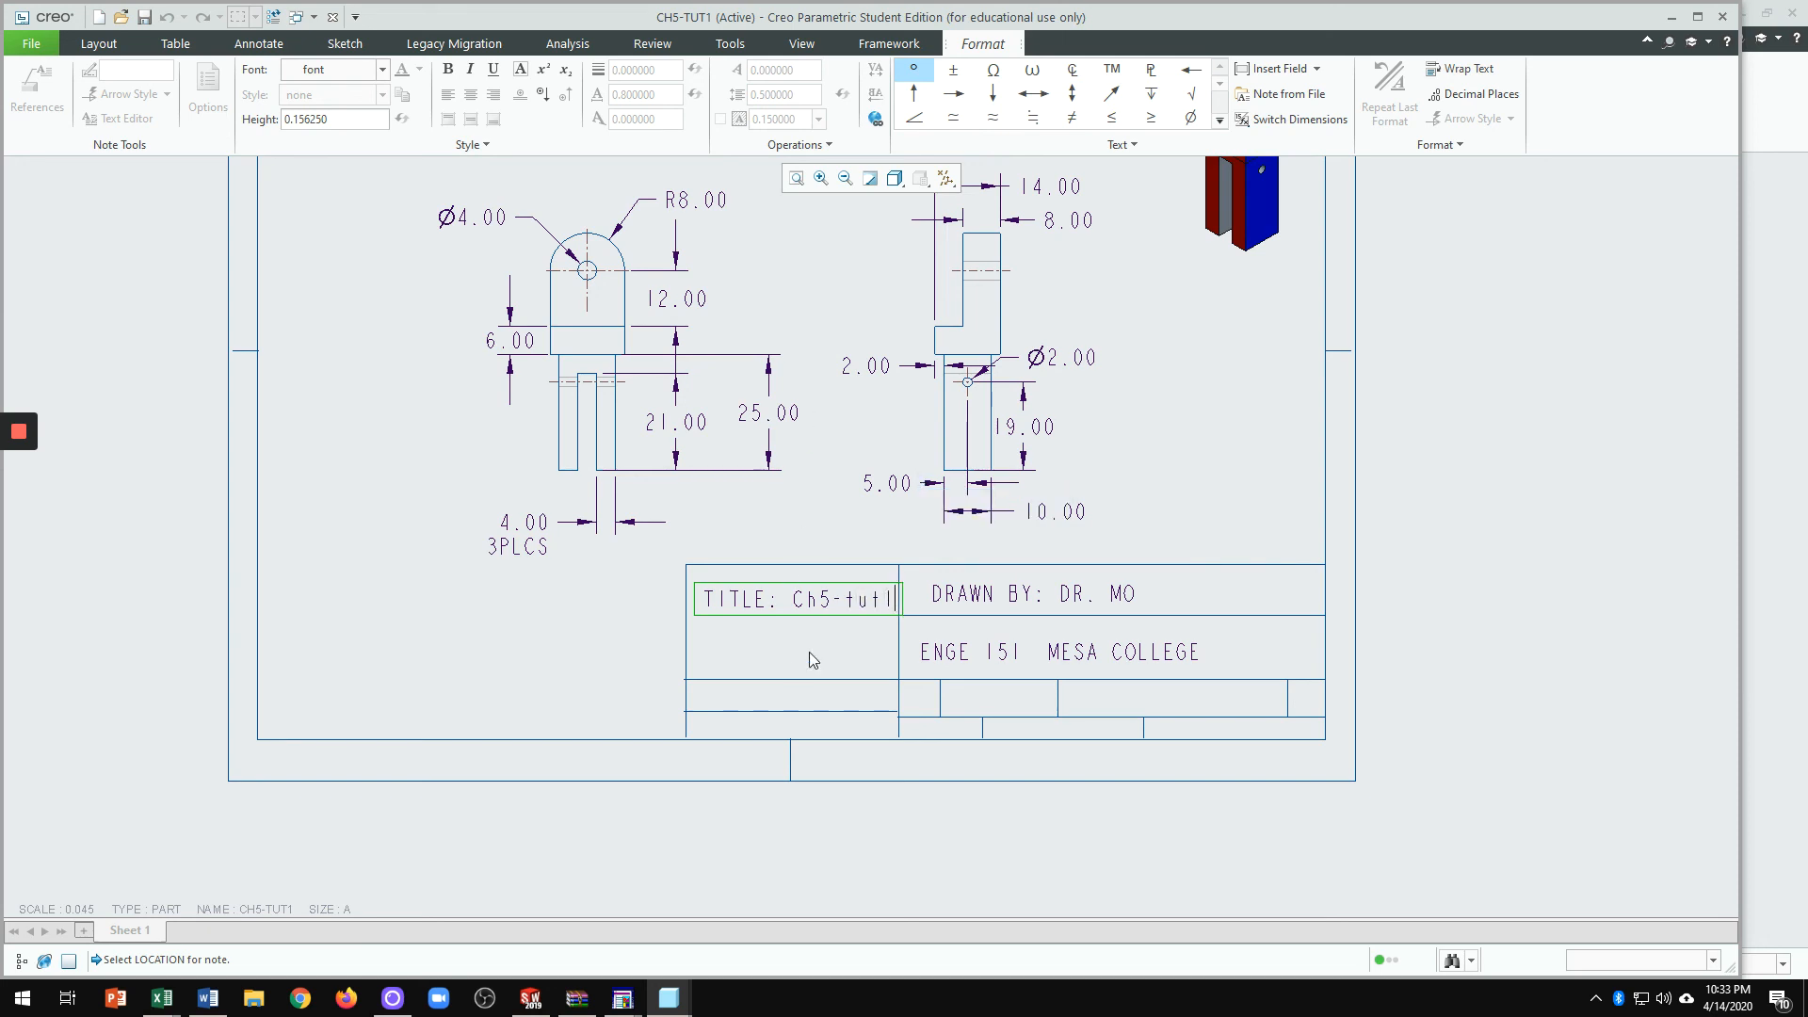
left_click(1025, 771)
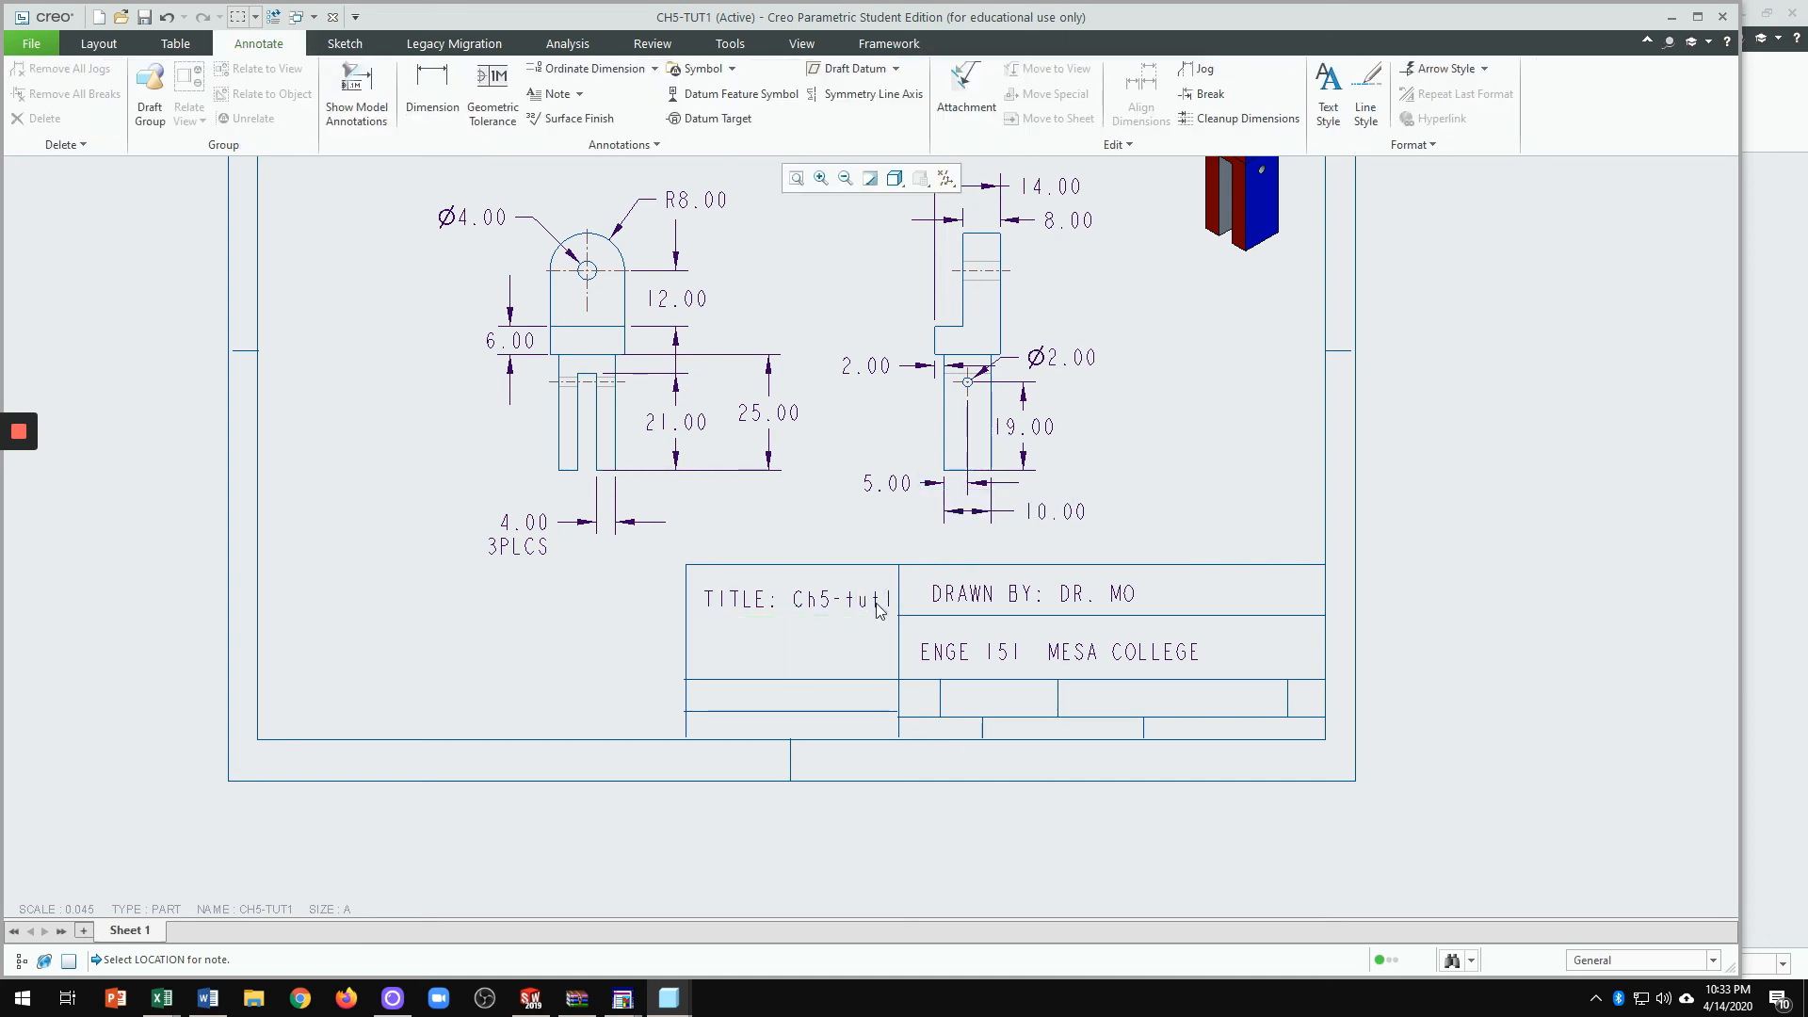
Step: Add a DATE:4-14-2020 note in the title block's bottom-left cell
left_click(554, 93)
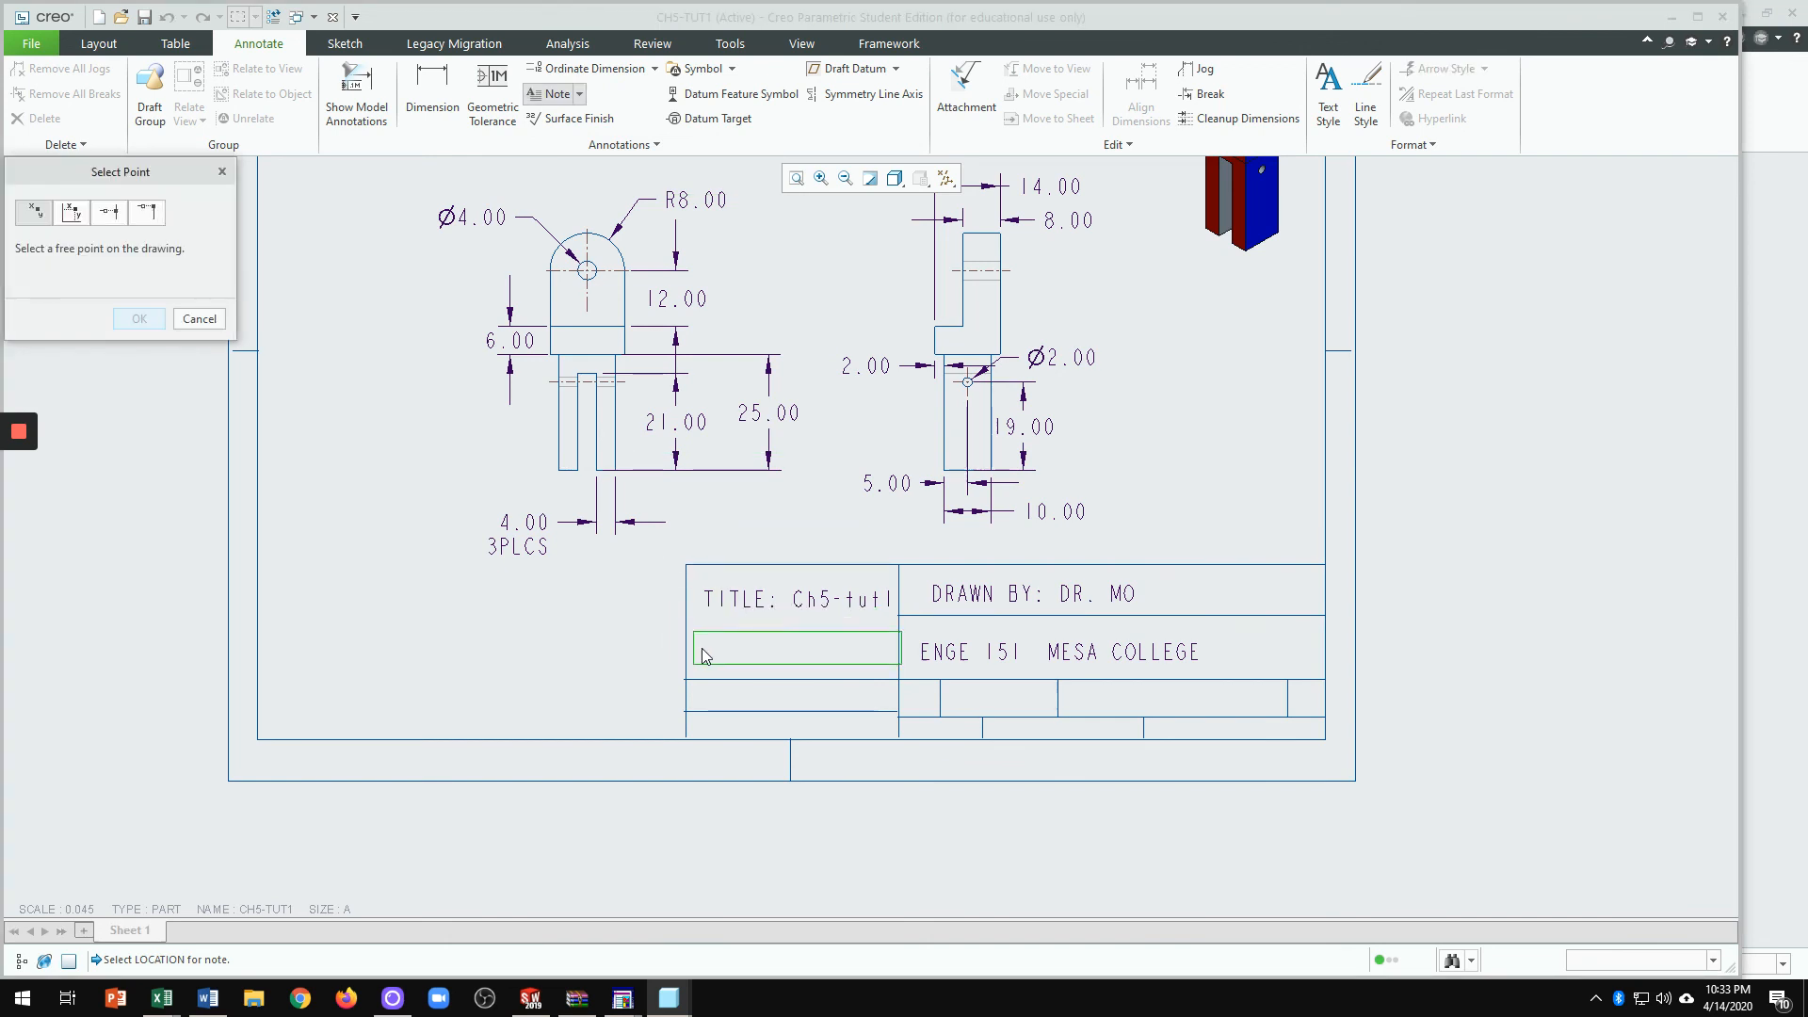
left_click(697, 696)
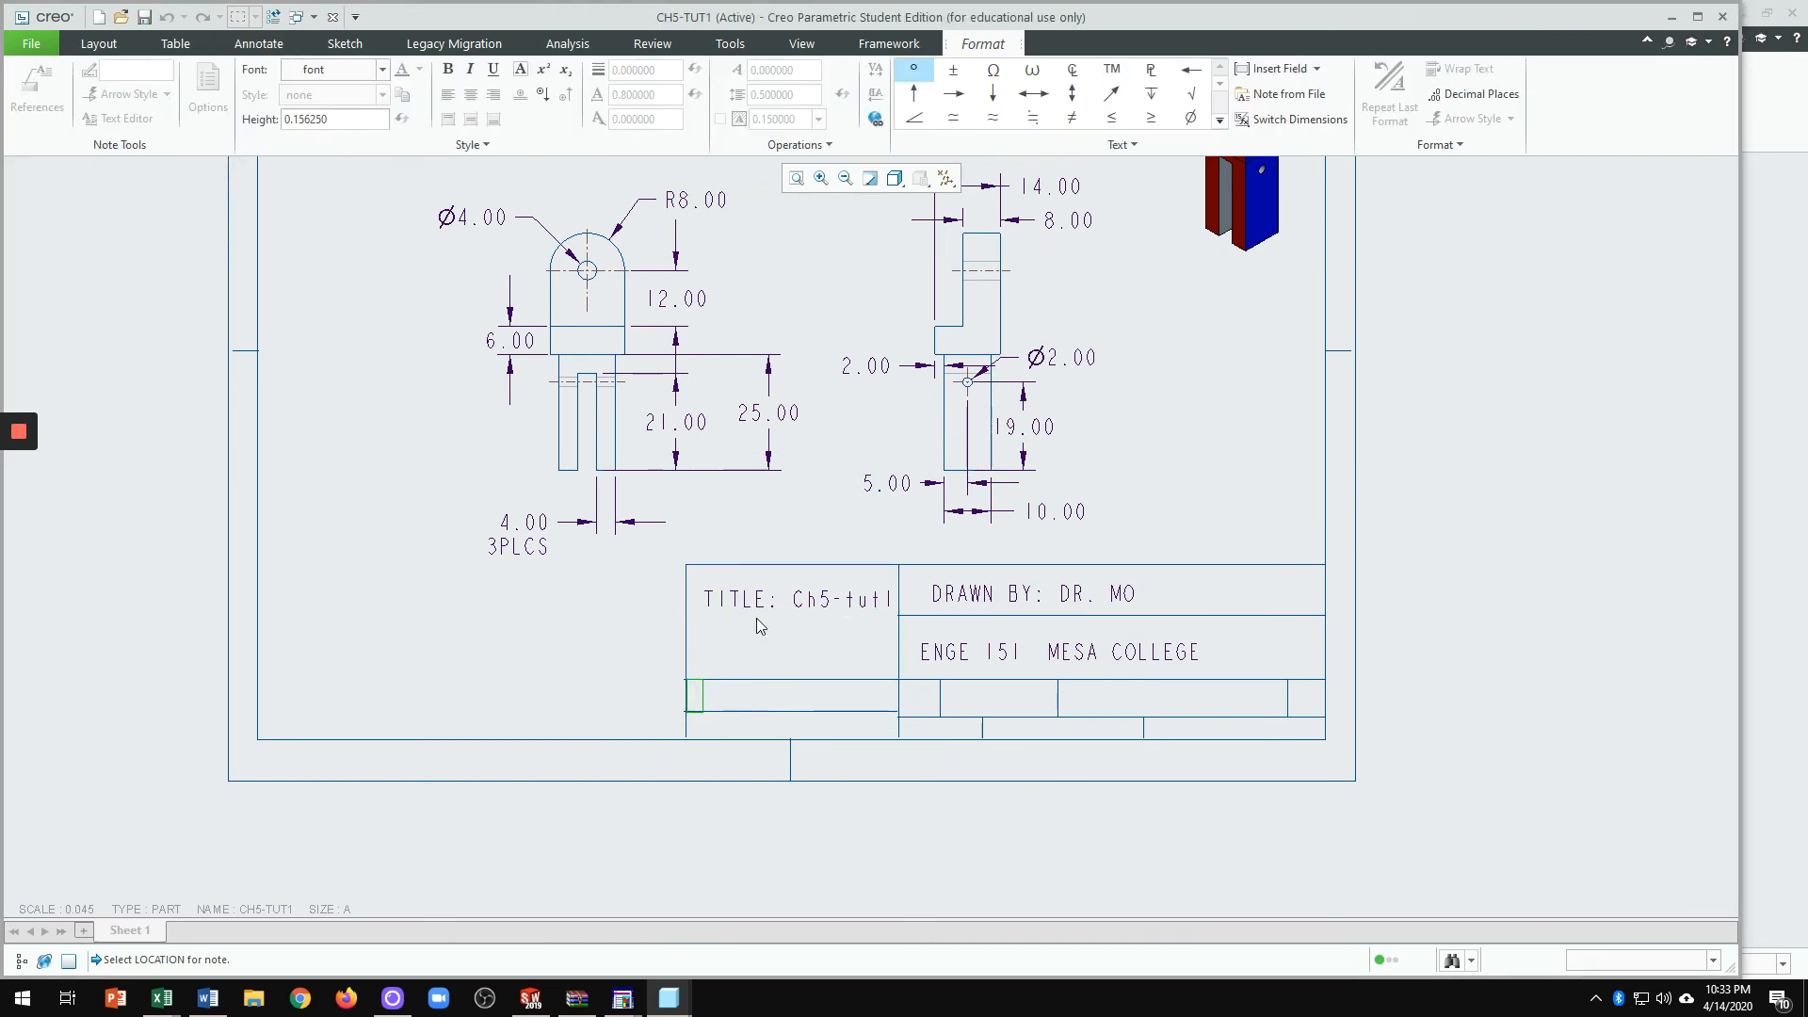
type("DATE:")
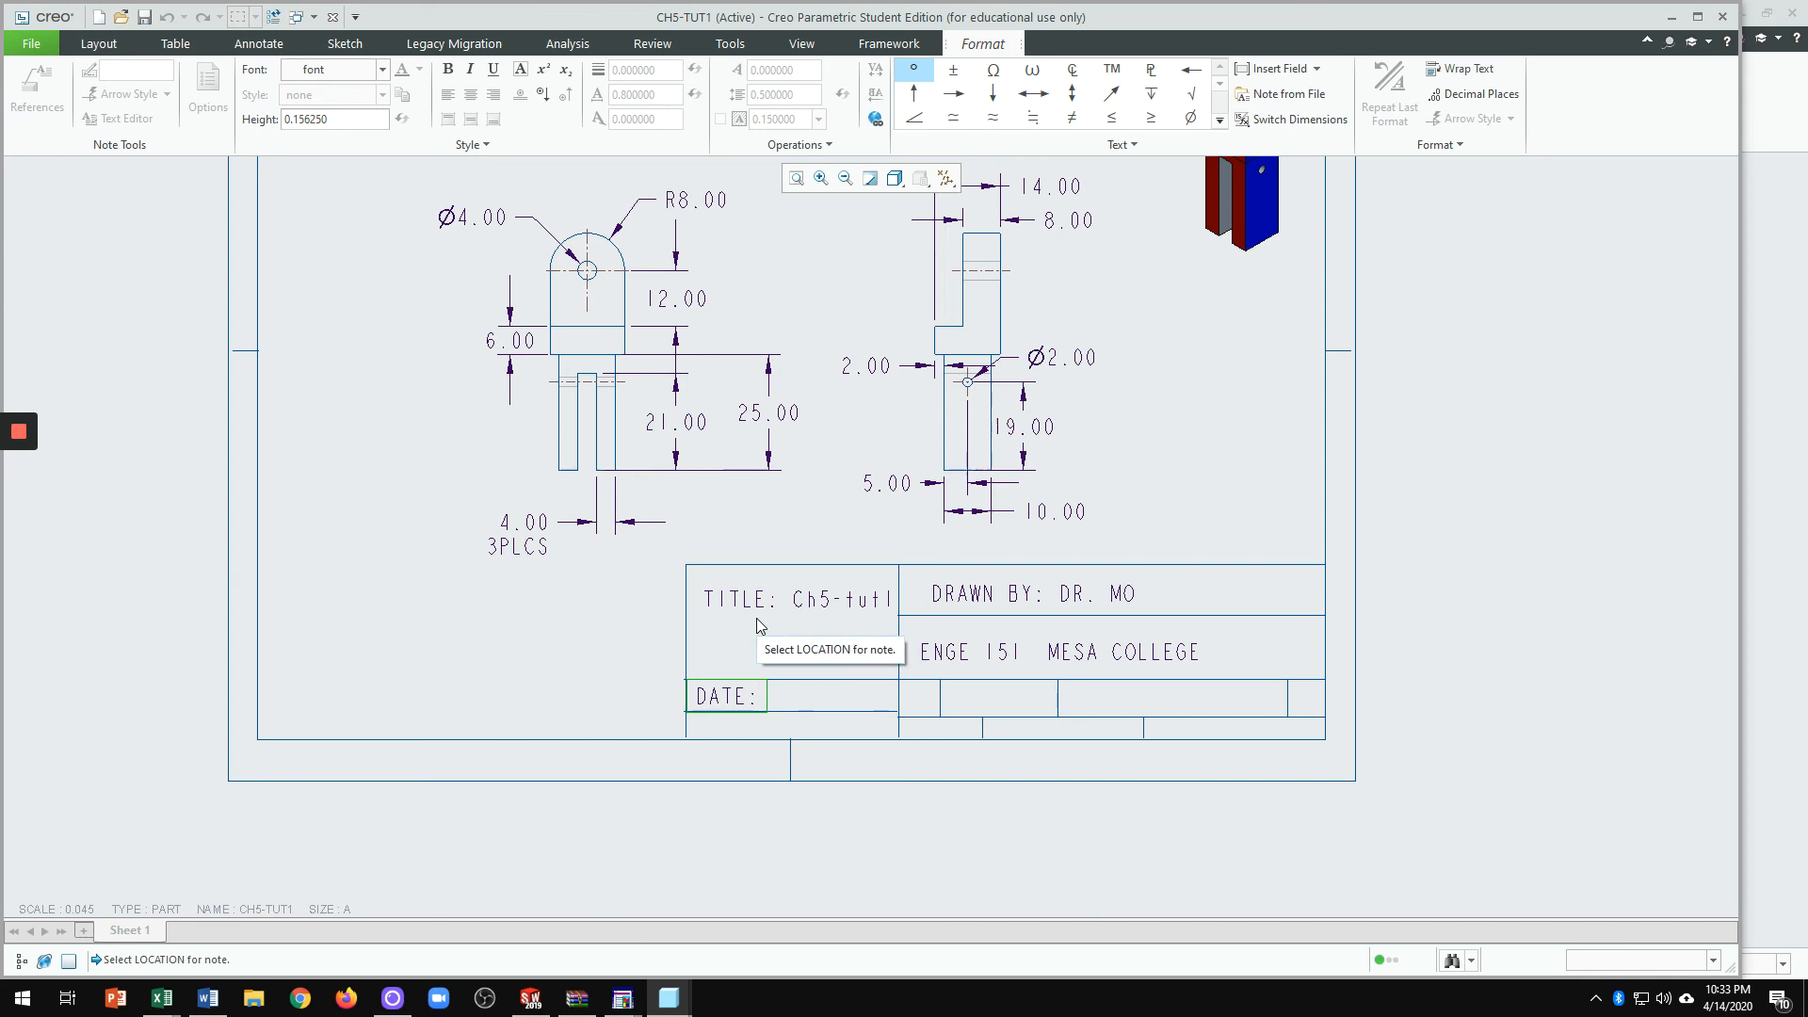
type("4-14-2020")
left_click(1037, 874)
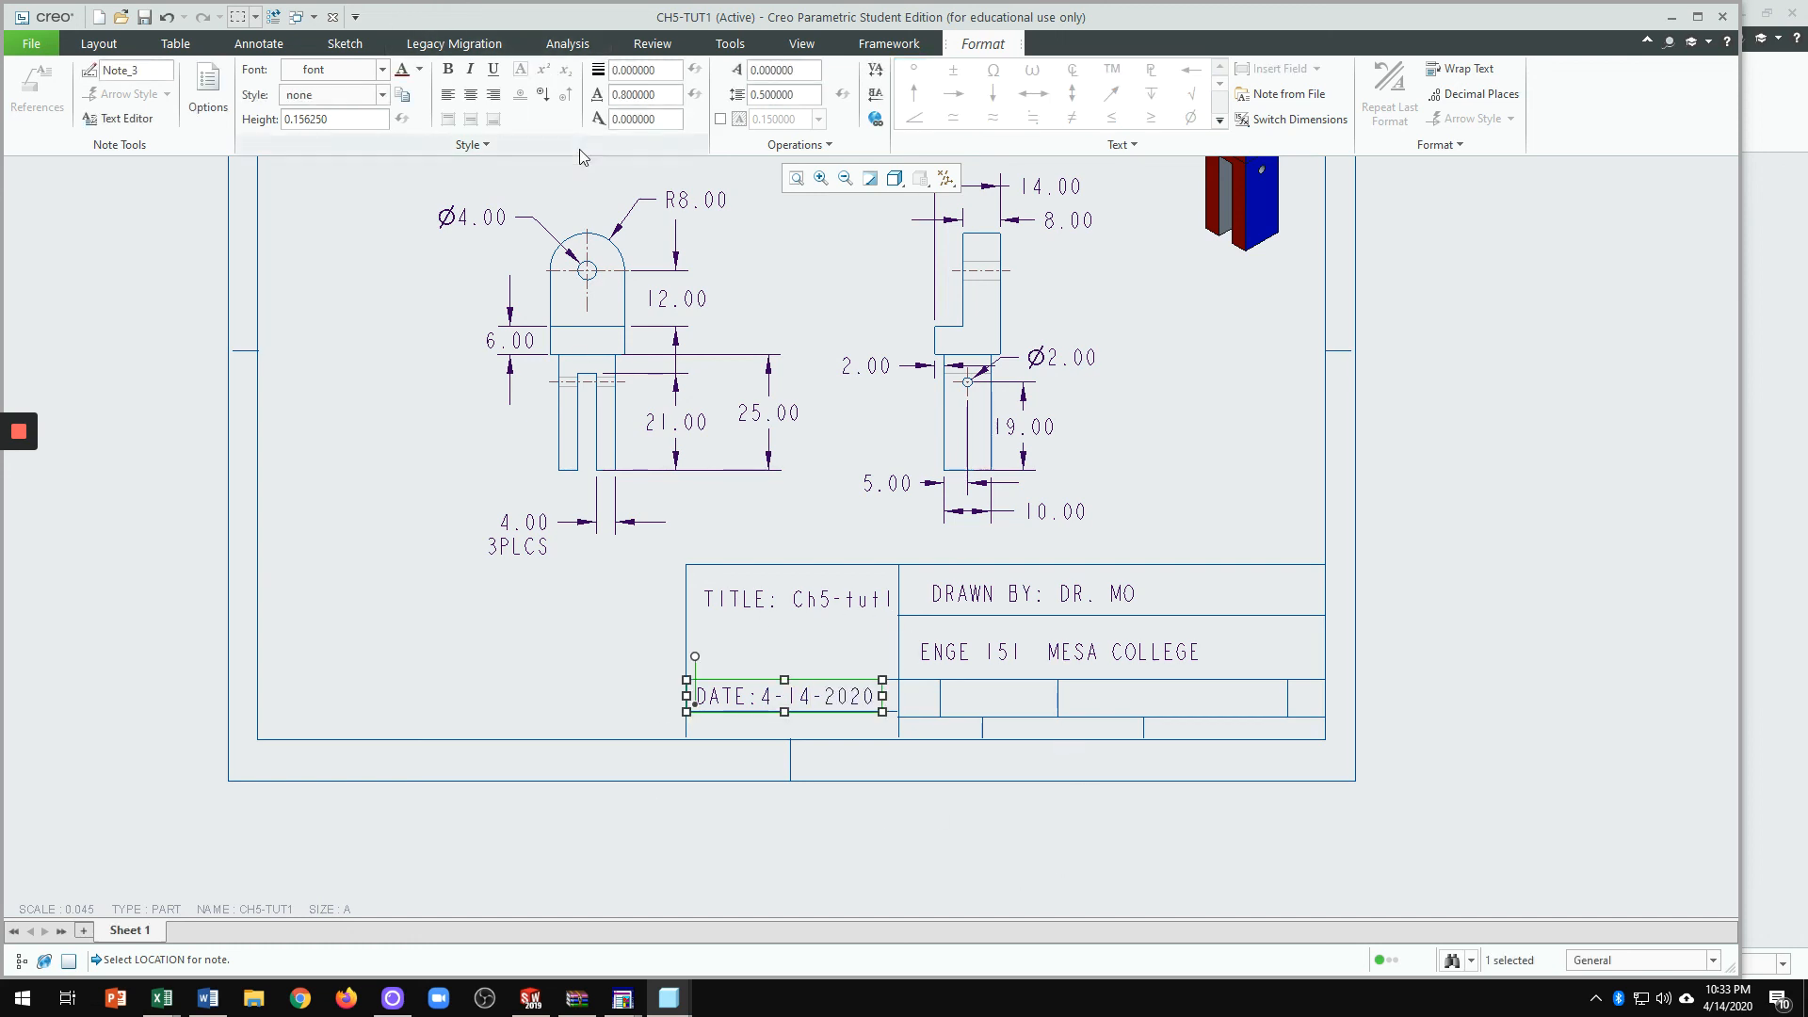
left_click(595, 667)
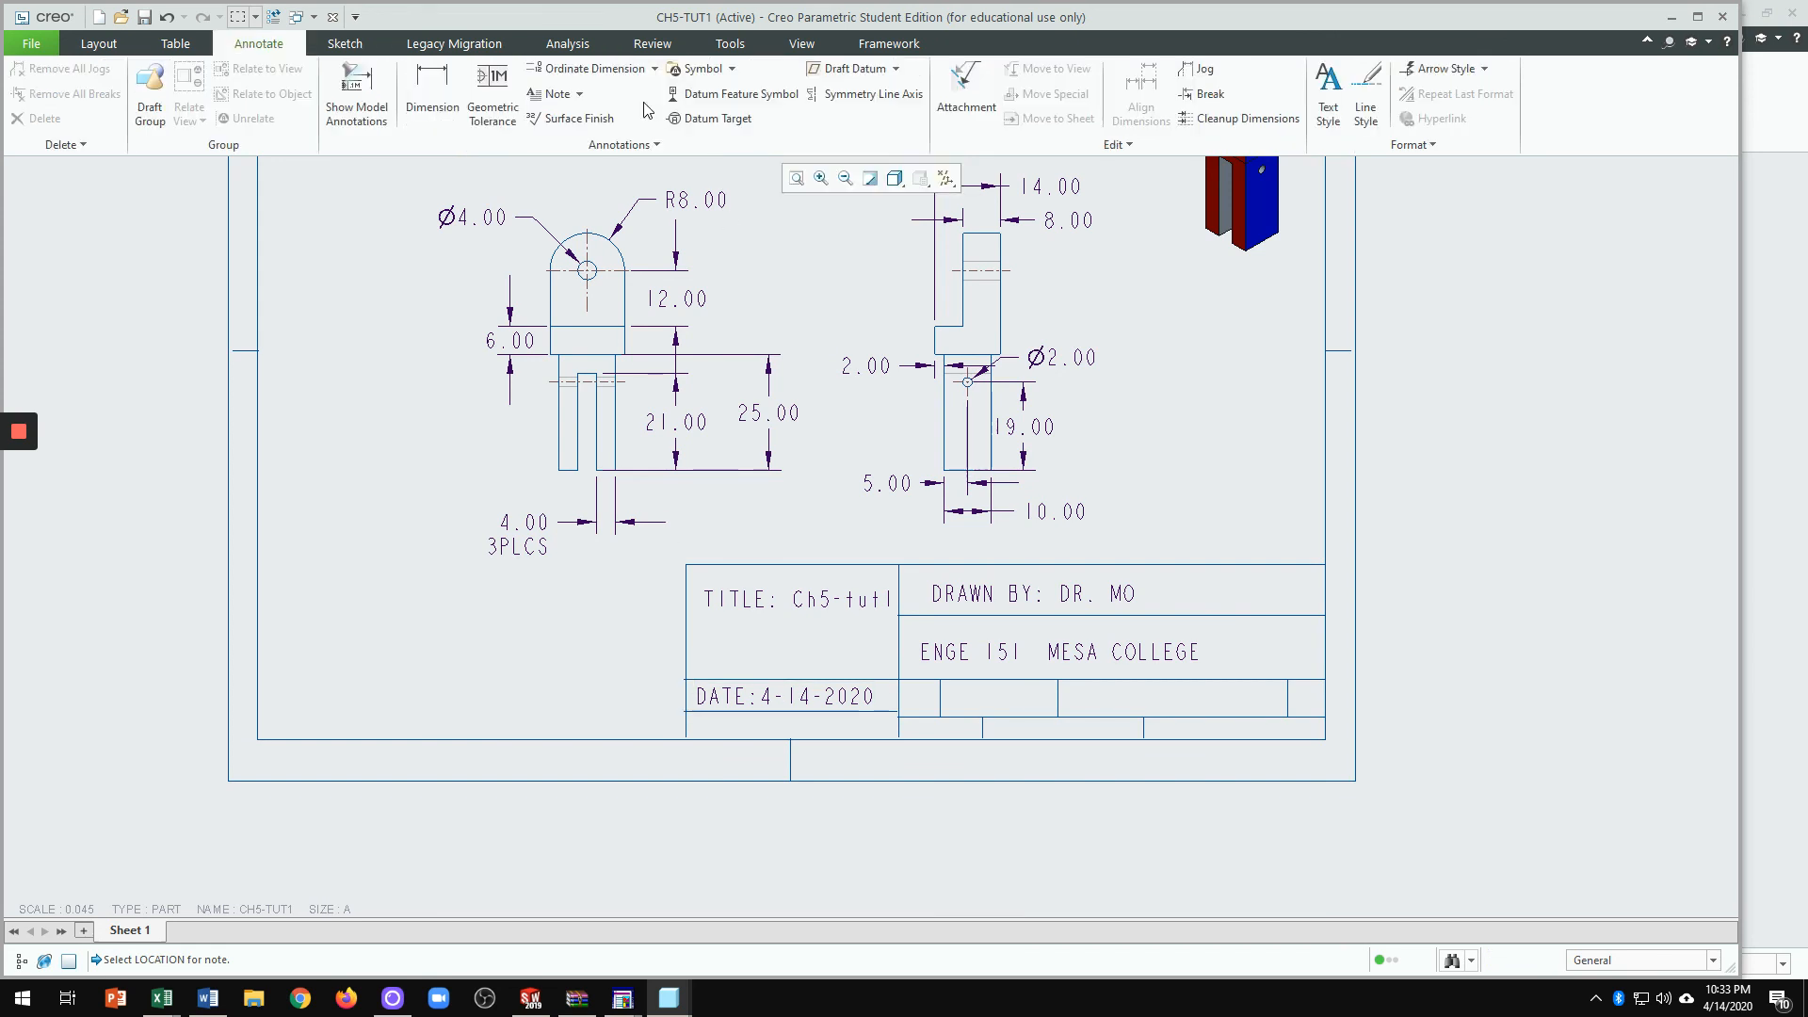
Step: Begin a SCALE: 1= note in a bottom-row title block cell
left_click(556, 93)
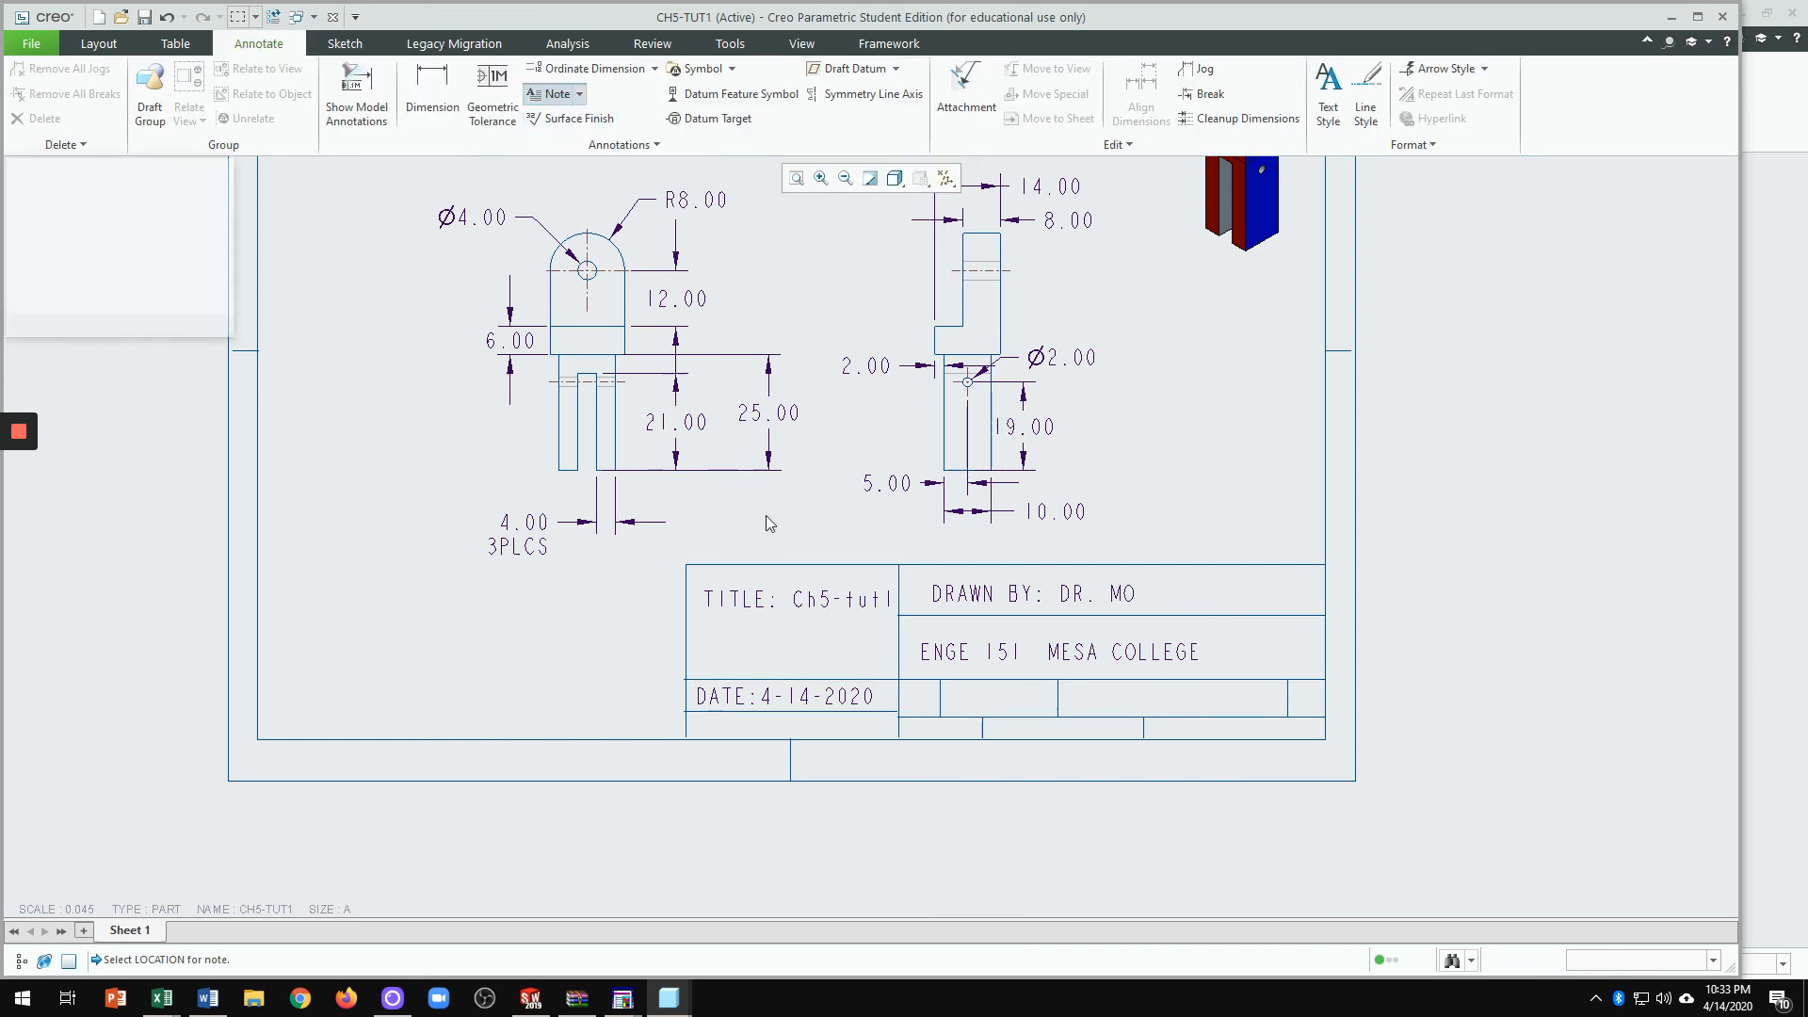
left_click(1064, 697)
type("SCALE")
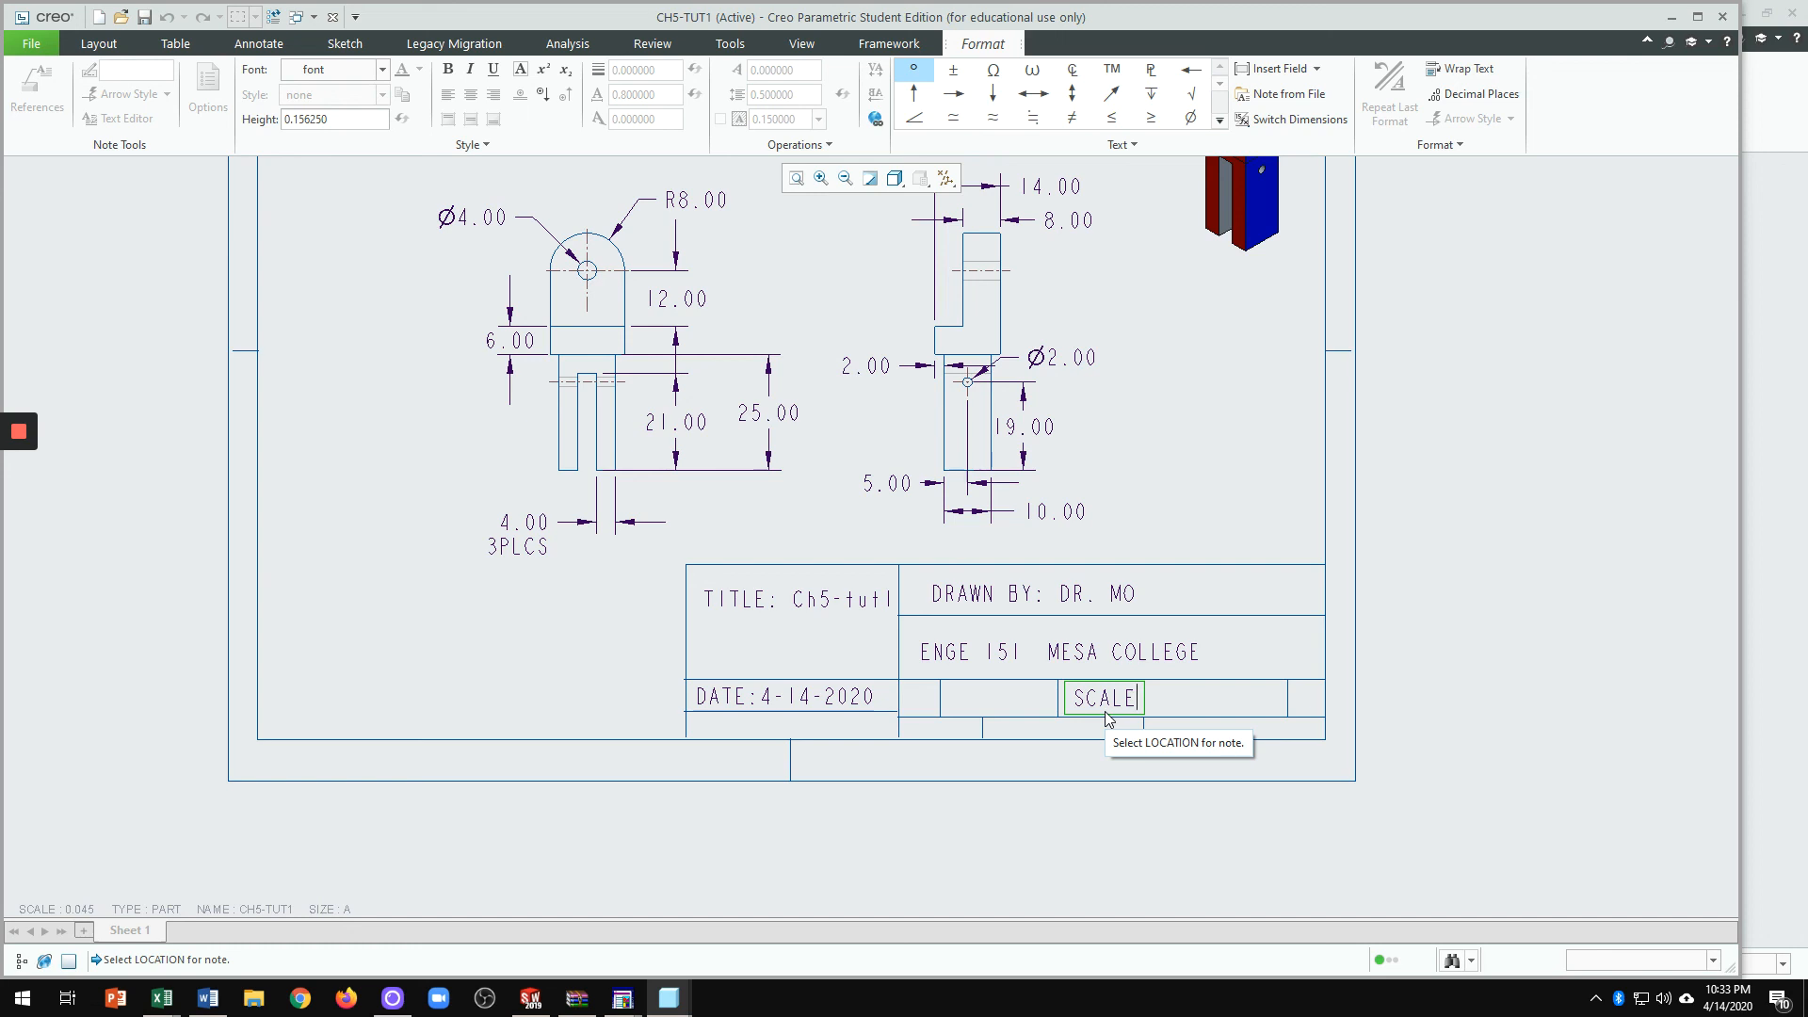
type(": 1=1")
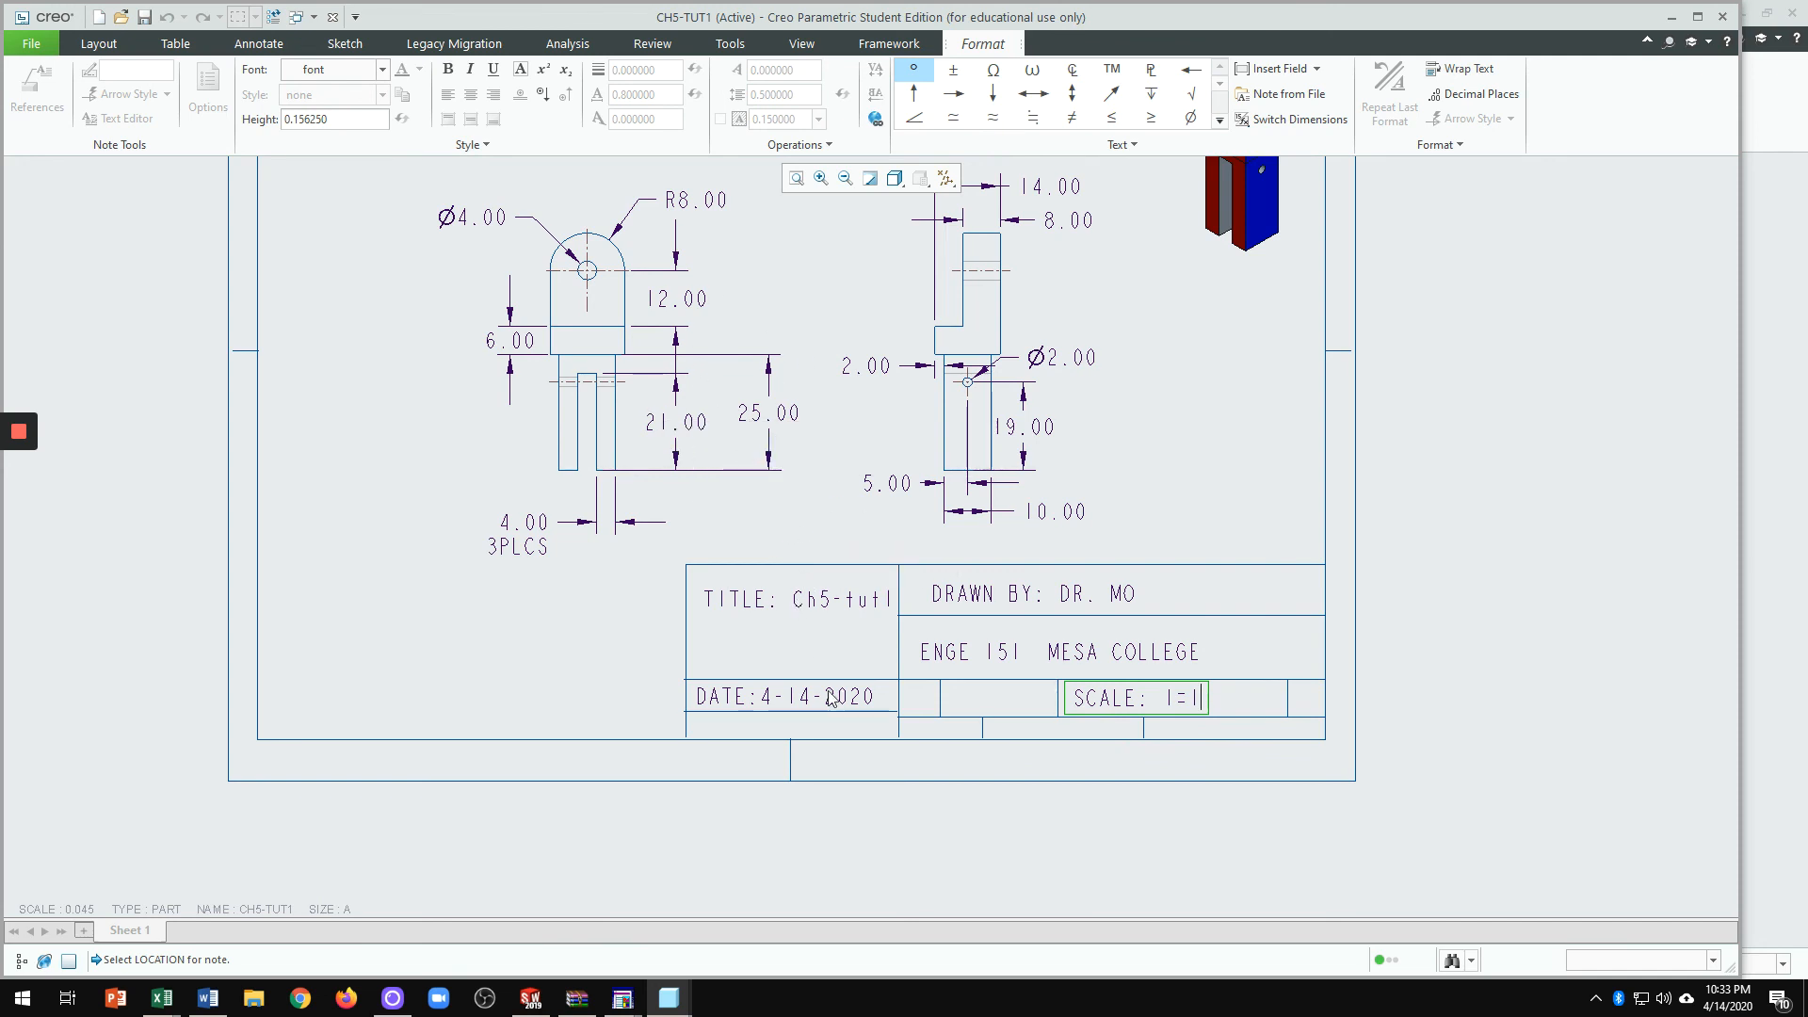
Step: Finish the note so it reads SCALE: 1=1
scroll(786, 603, "down", 2)
scroll(866, 496, "up", 2)
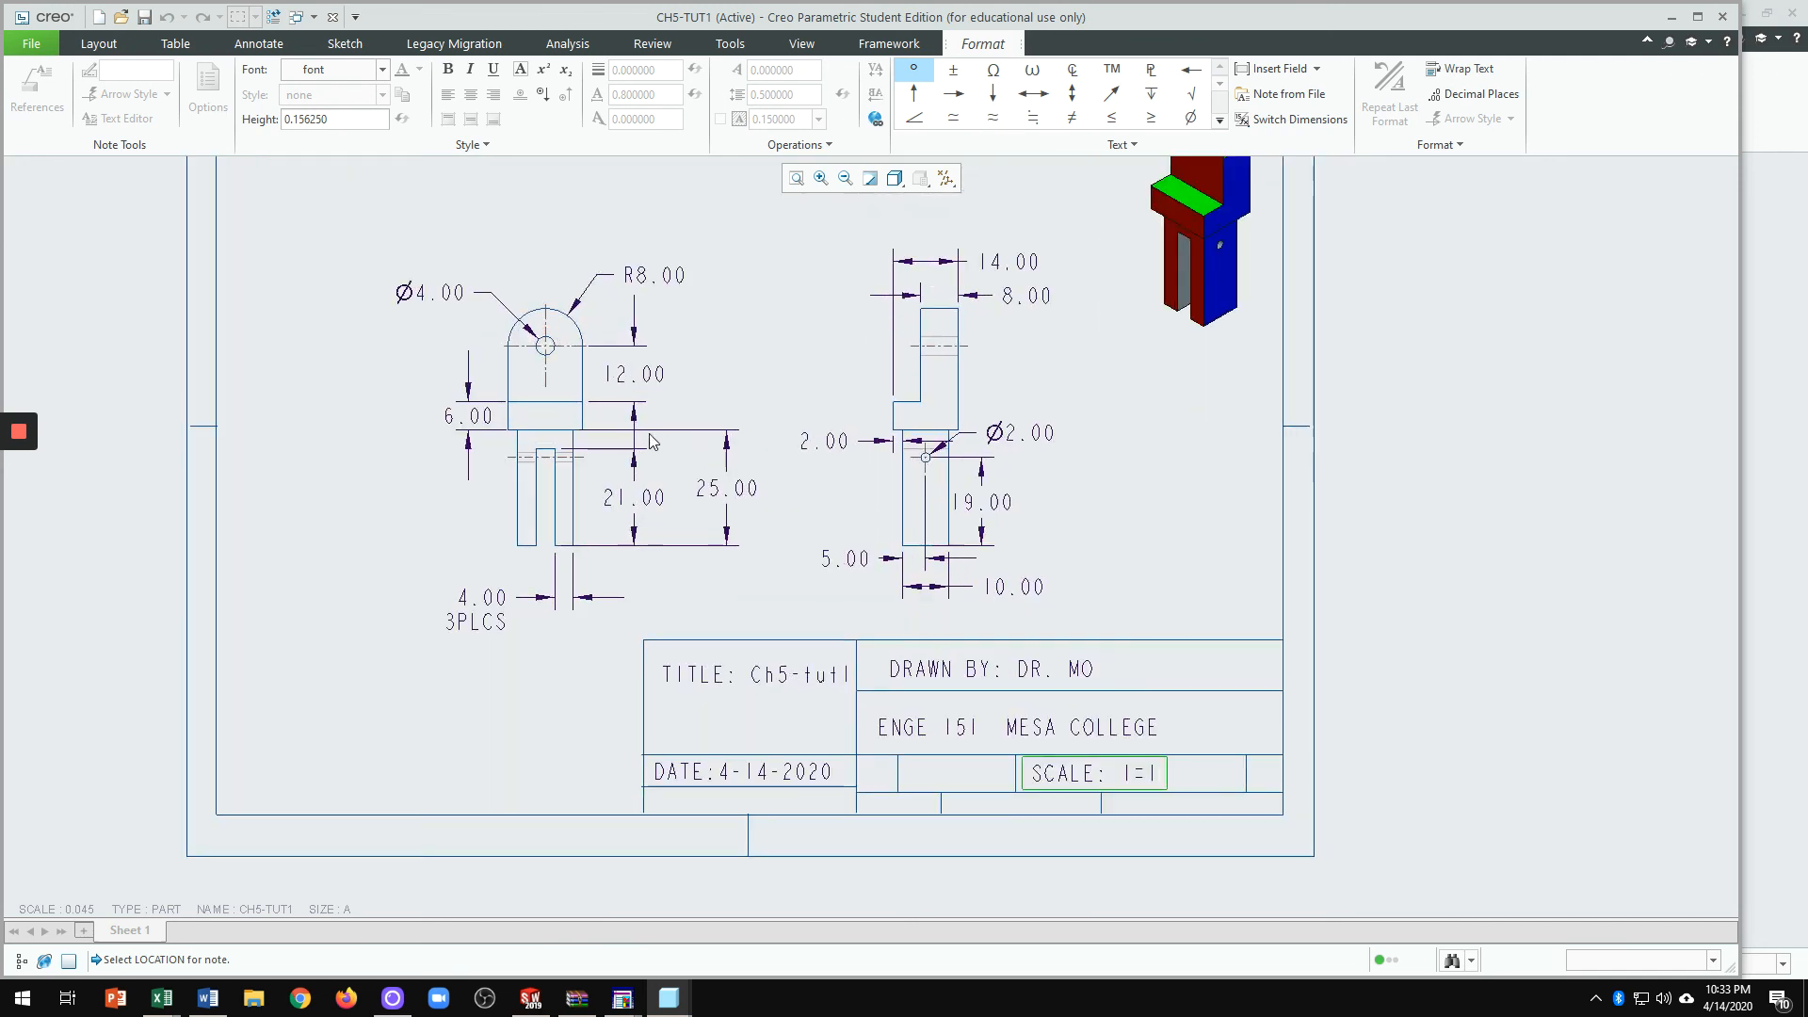
scroll(591, 503, "down", 2)
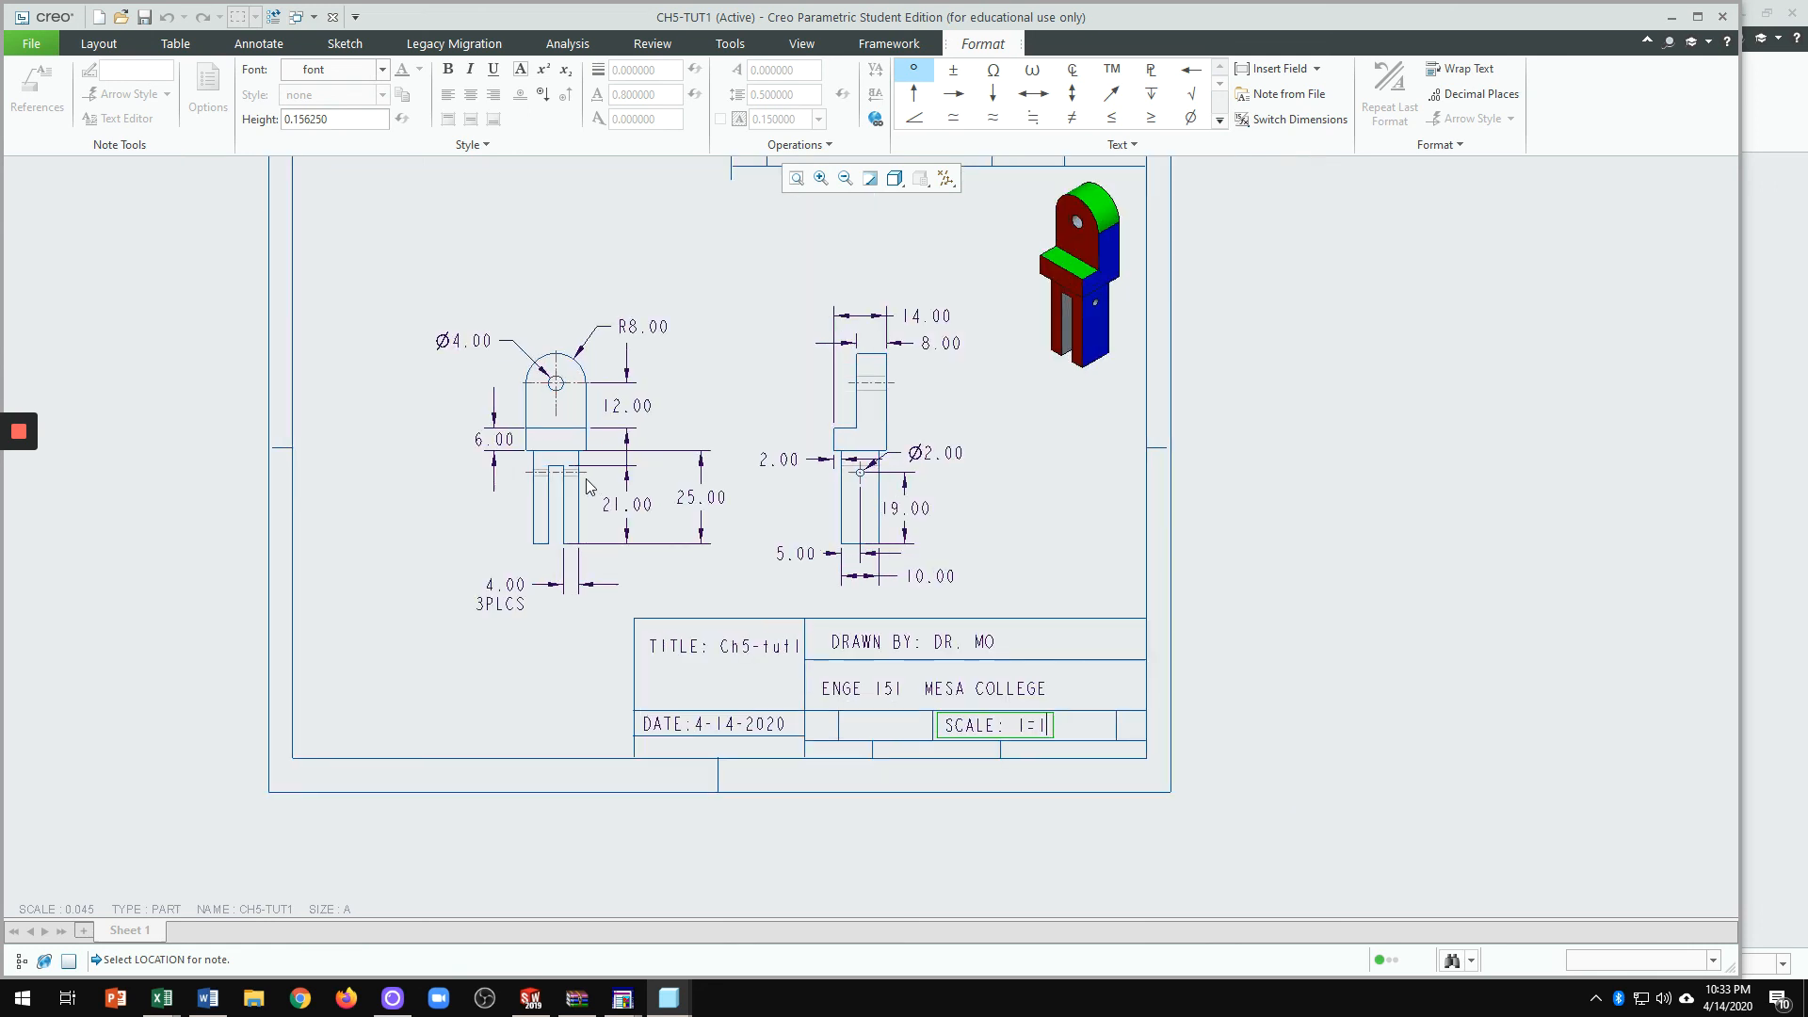
left_click(566, 420)
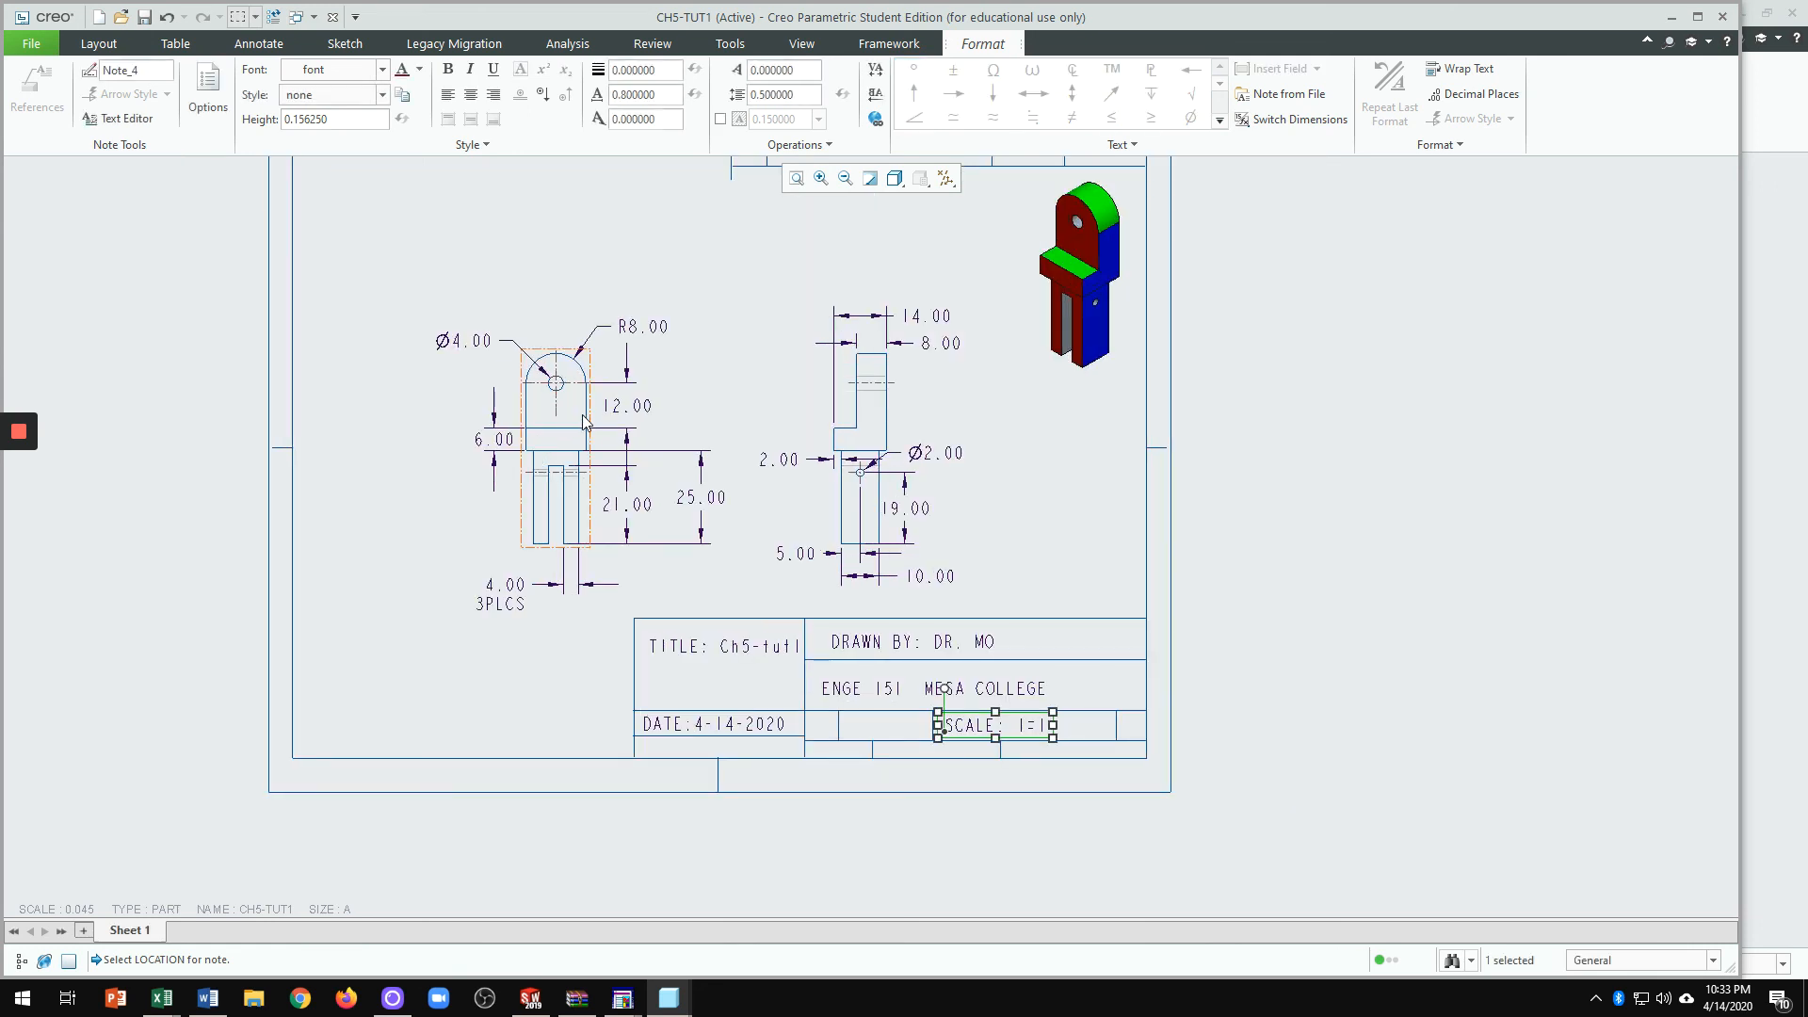
Step: Move the front view up and left, and shift the side view slightly left
left_click(581, 422)
left_click_drag(578, 418, 549, 350)
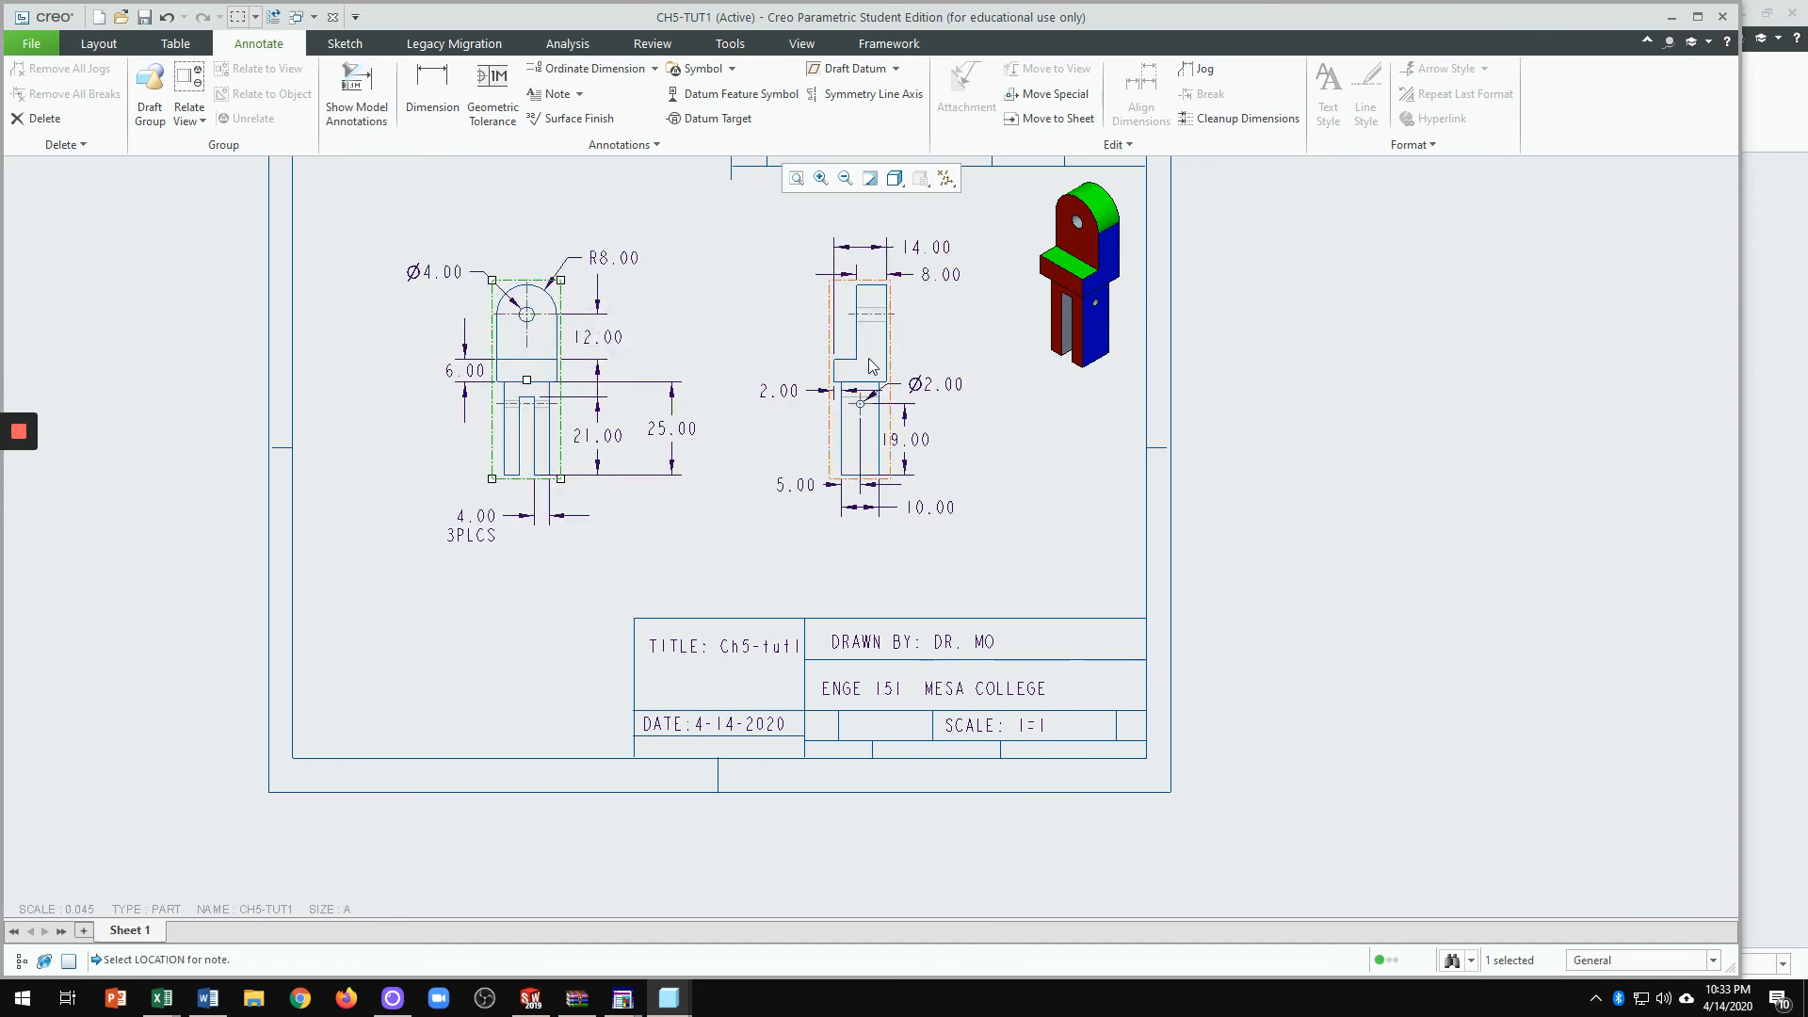
left_click(869, 359)
left_click_drag(869, 359, 853, 359)
left_click(957, 417)
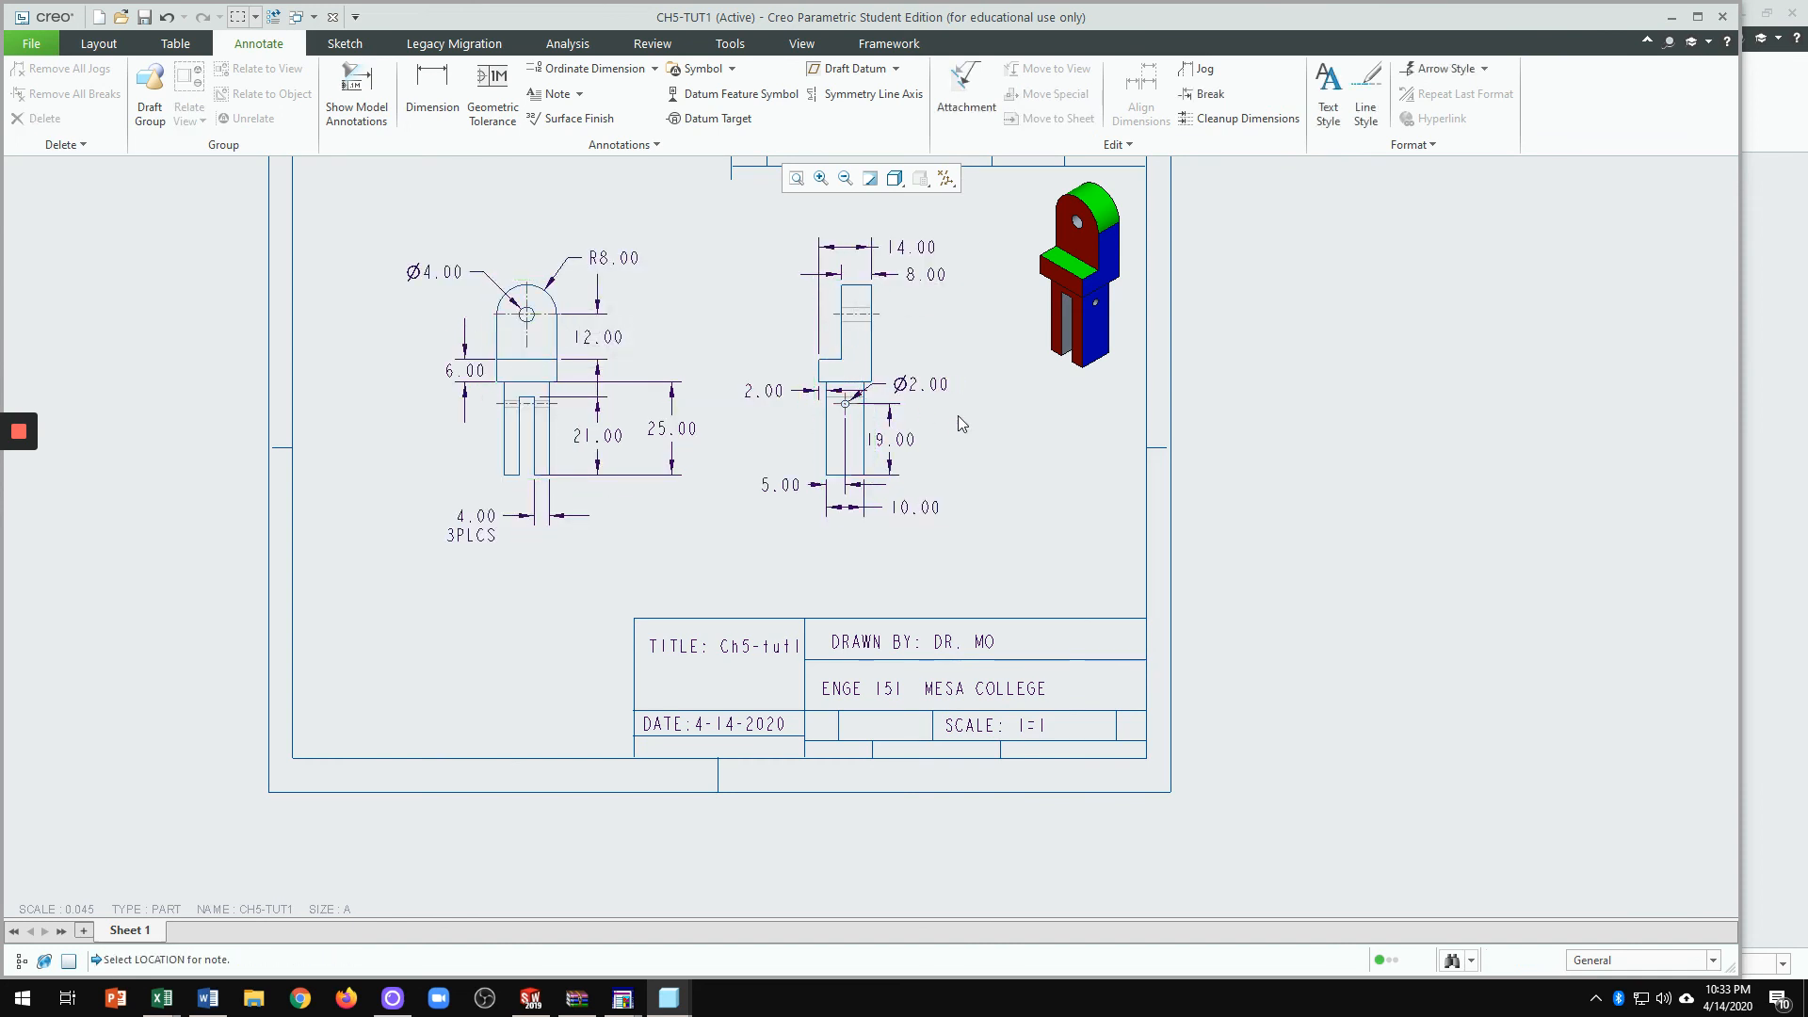
scroll(868, 592, "down", 1)
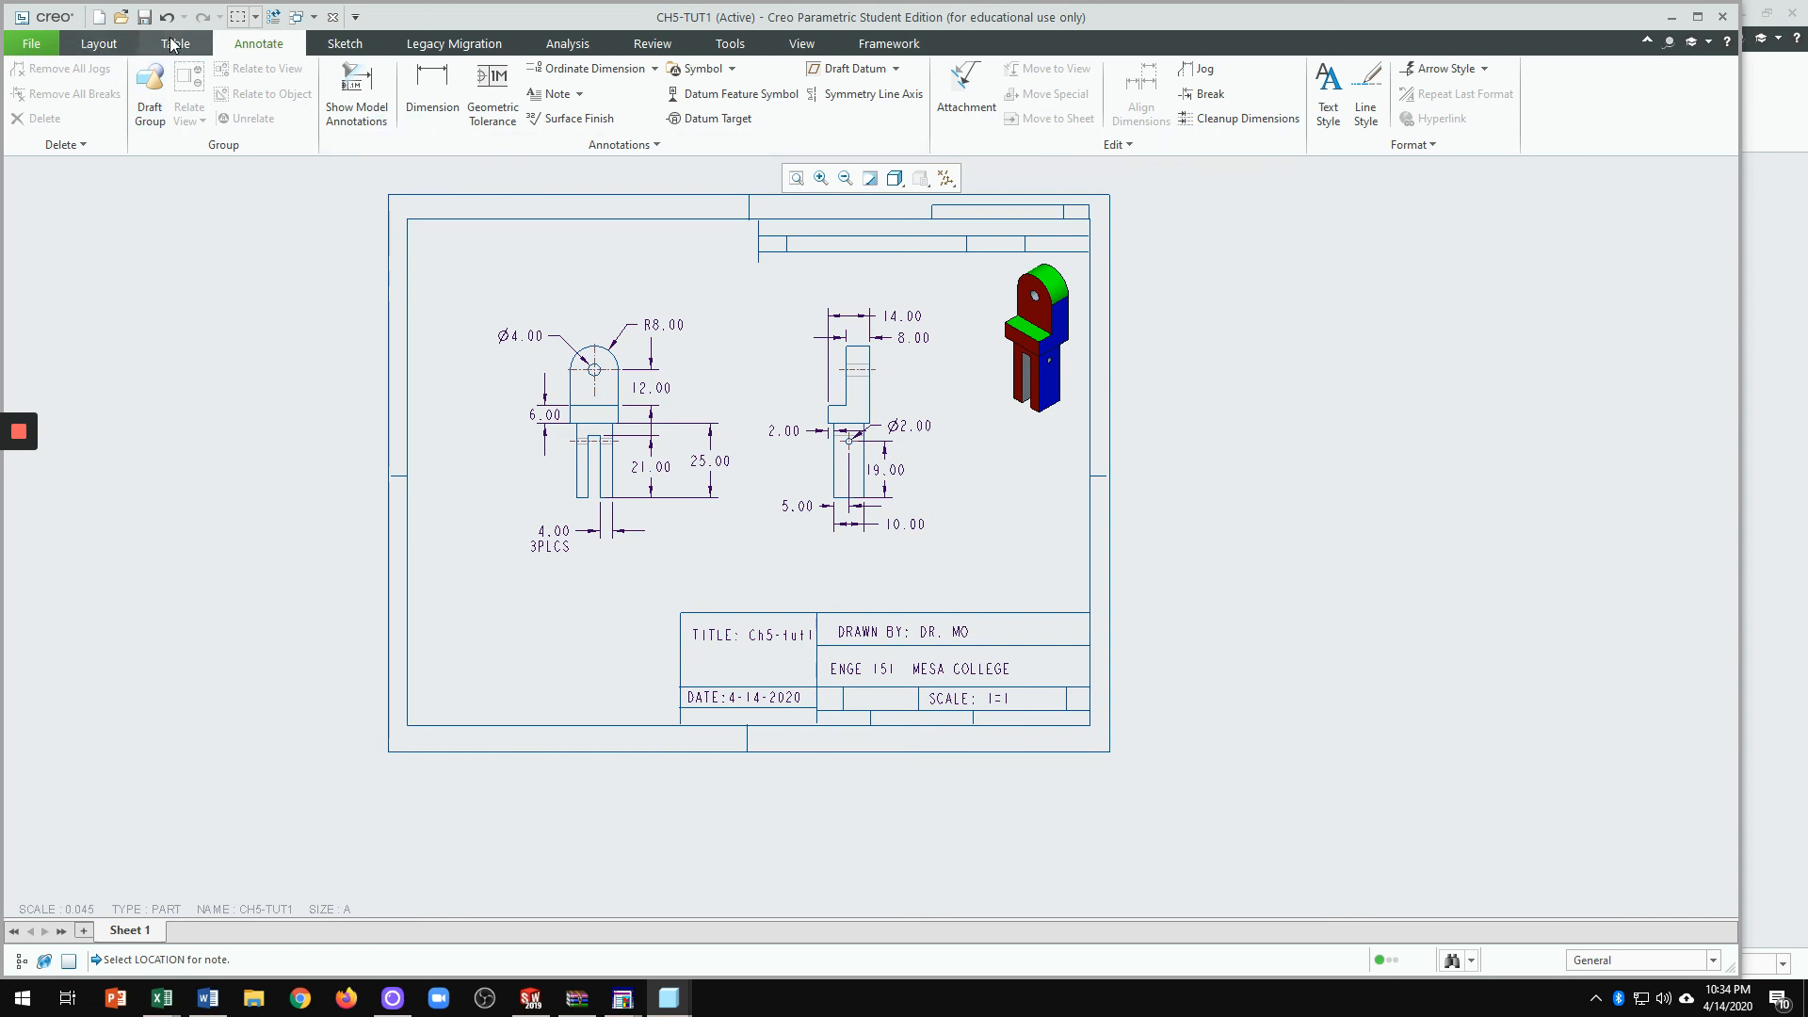
left_click(31, 43)
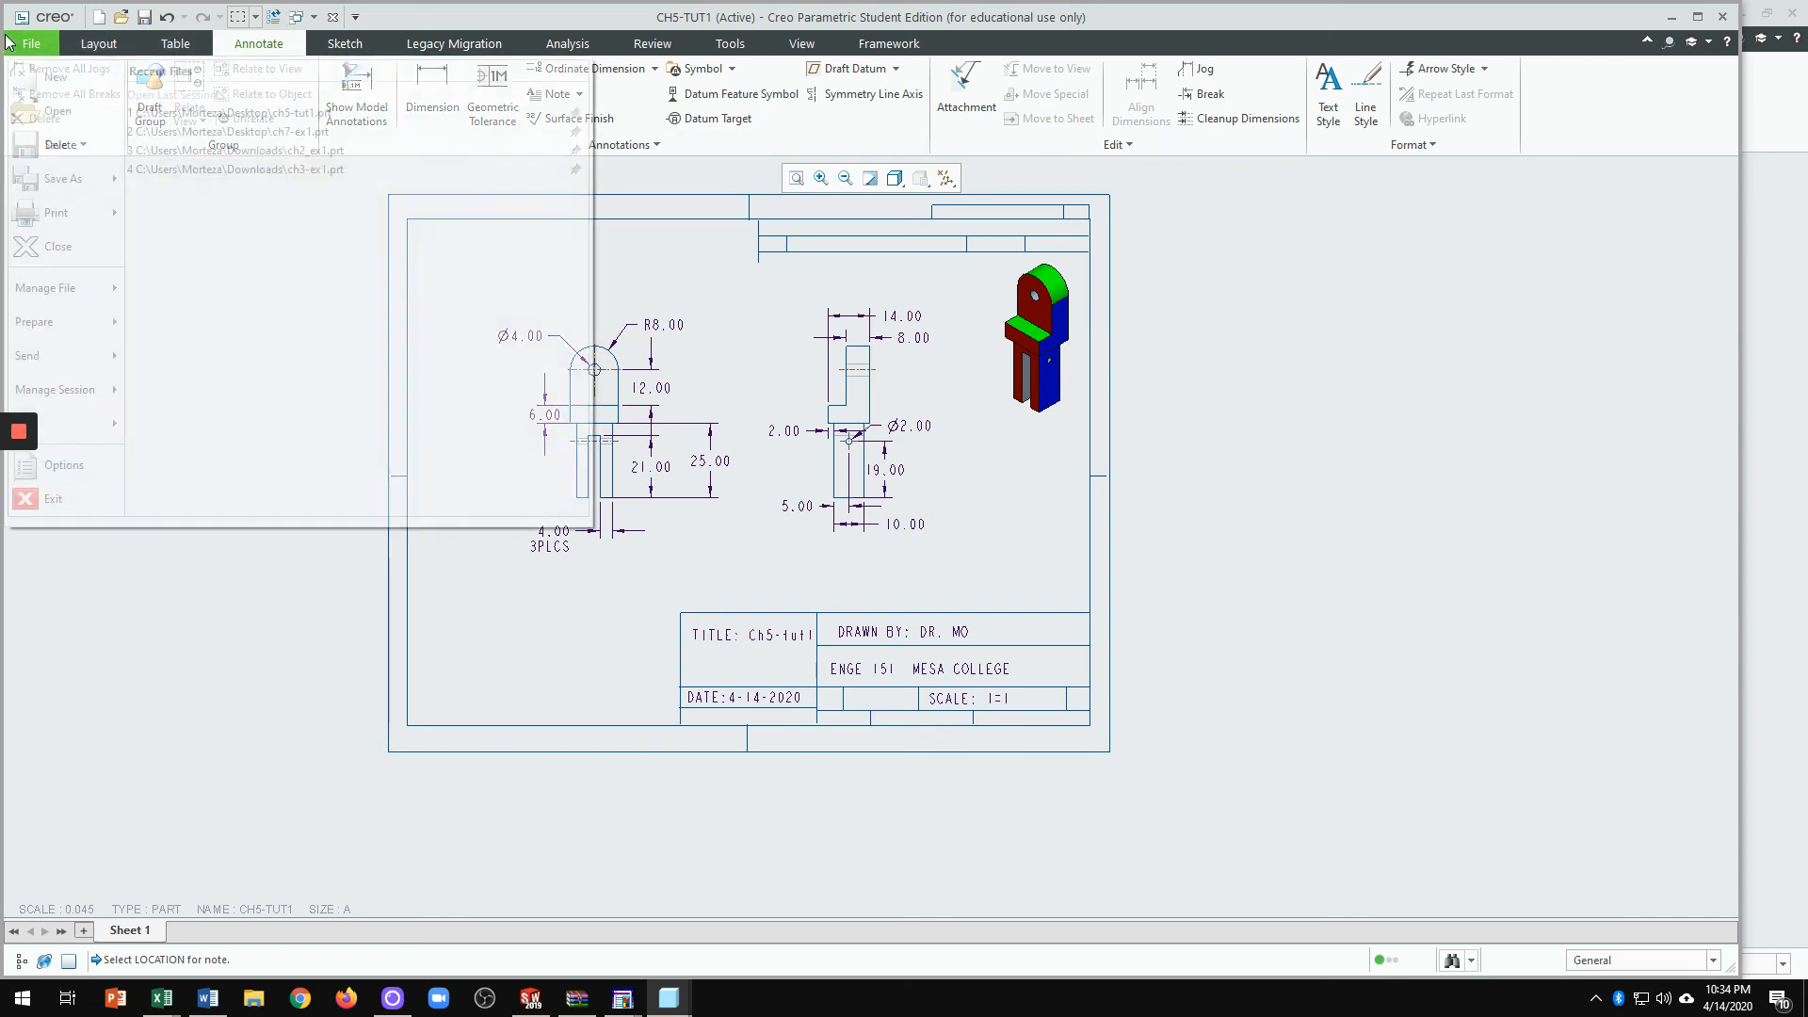
mouse_move(69, 223)
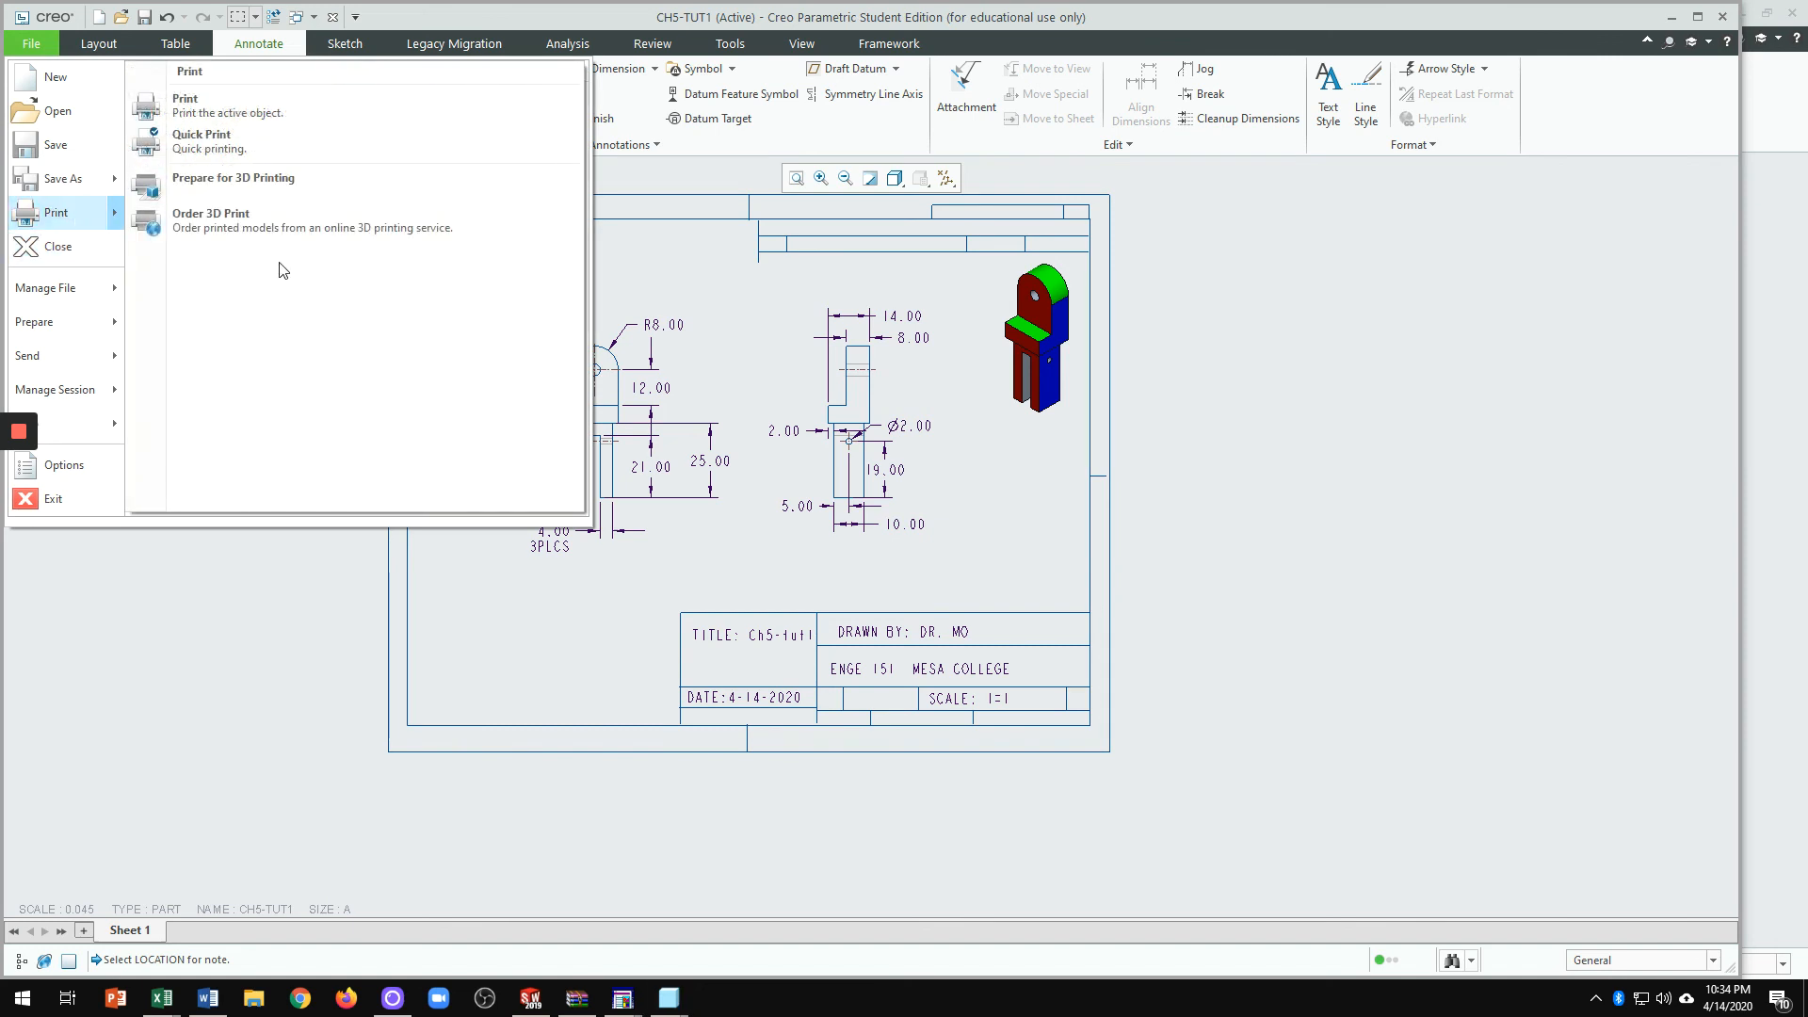
left_click(223, 105)
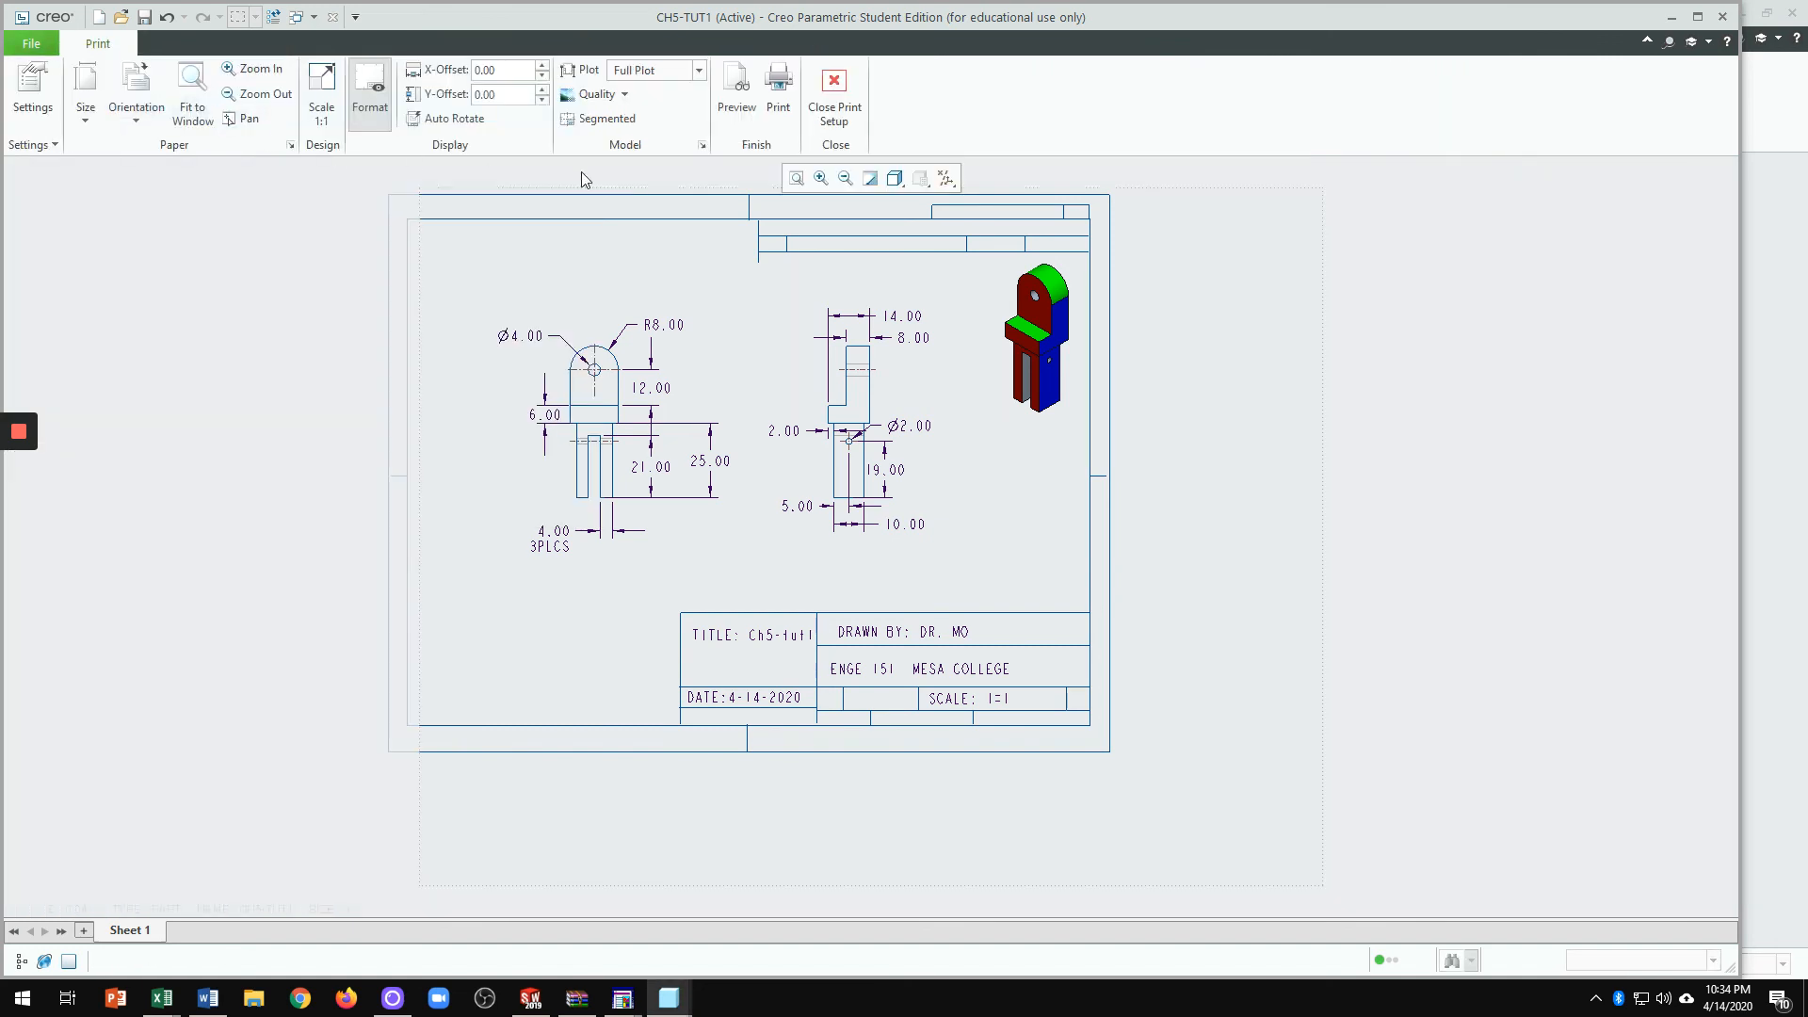
left_click(737, 89)
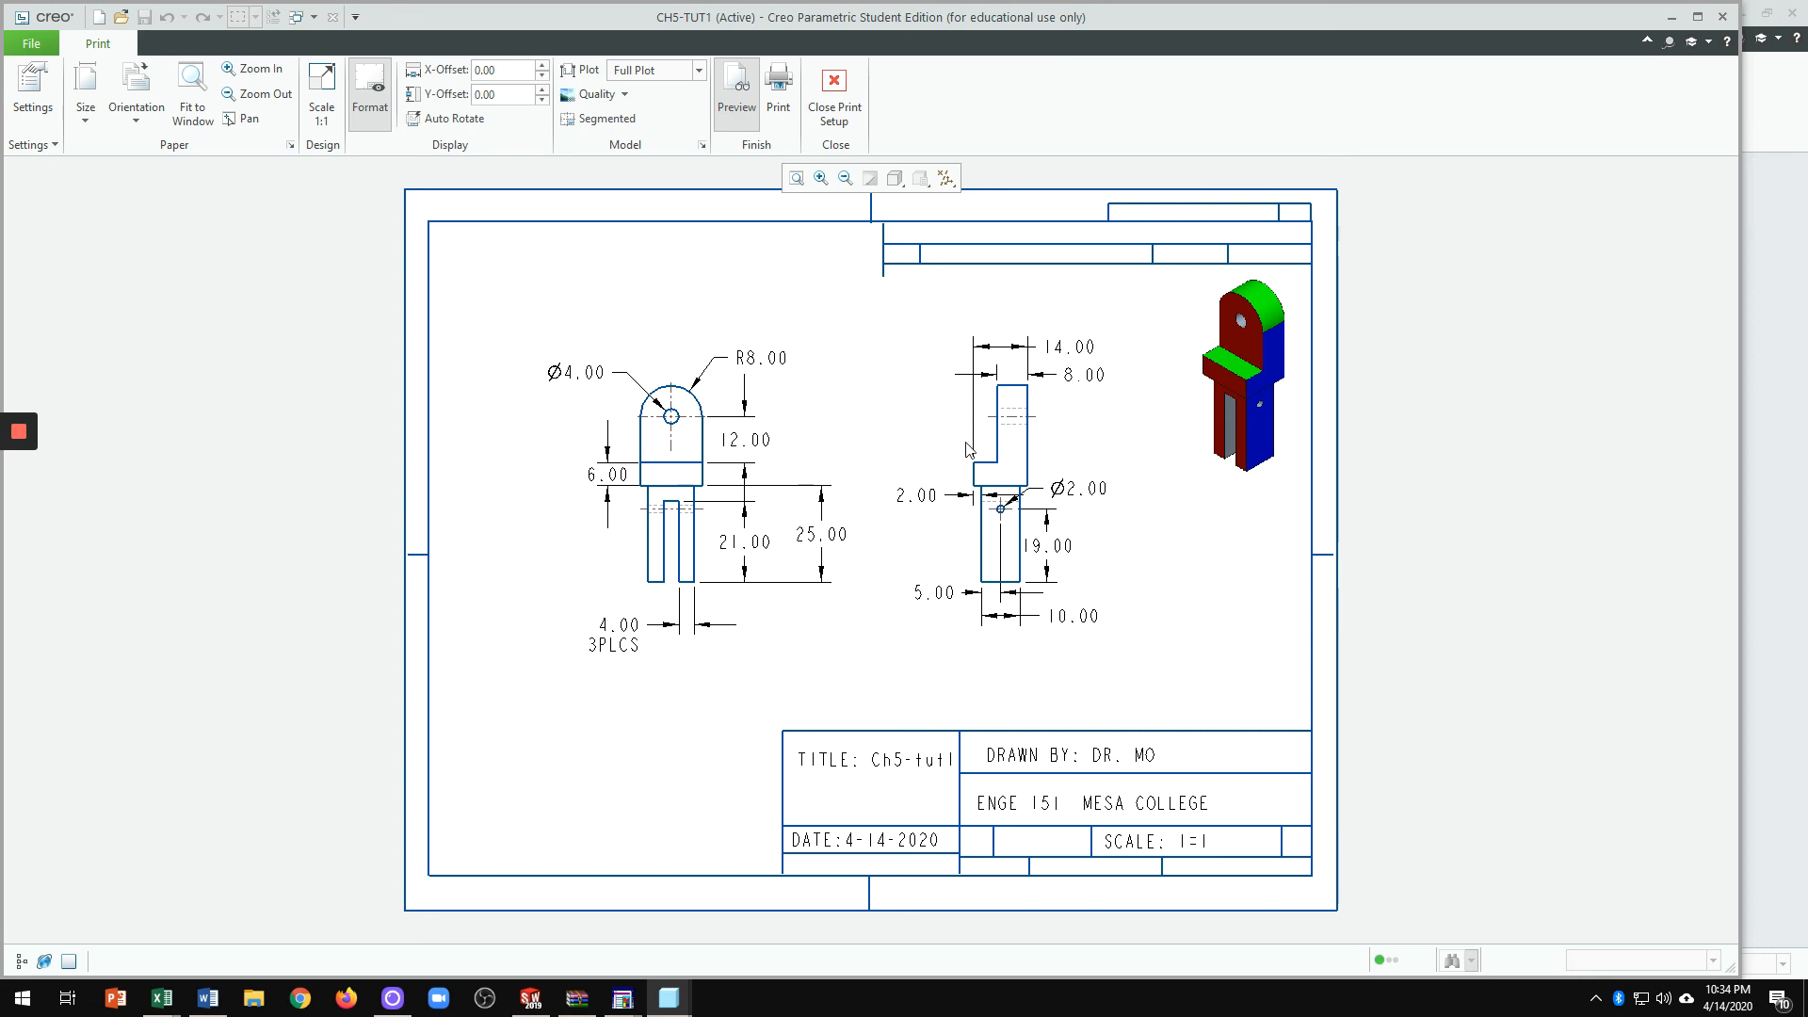
scroll(984, 444, "up", 2)
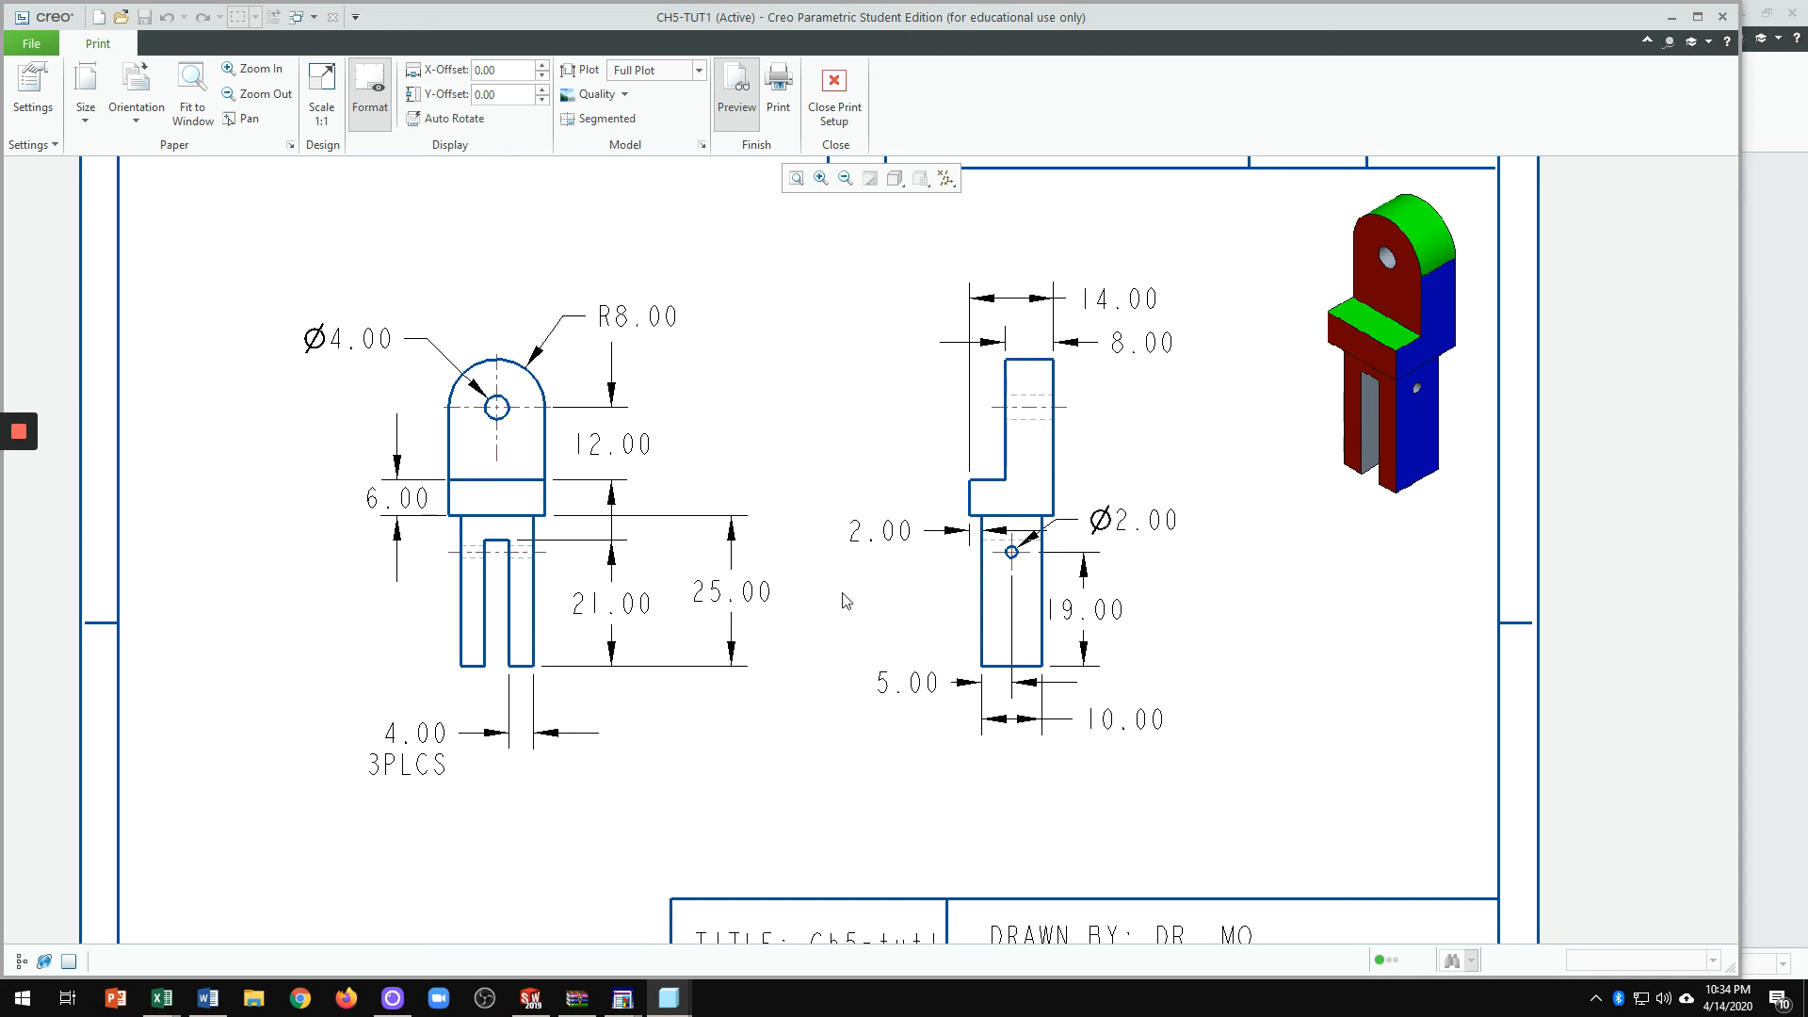
scroll(845, 601, "down", 3)
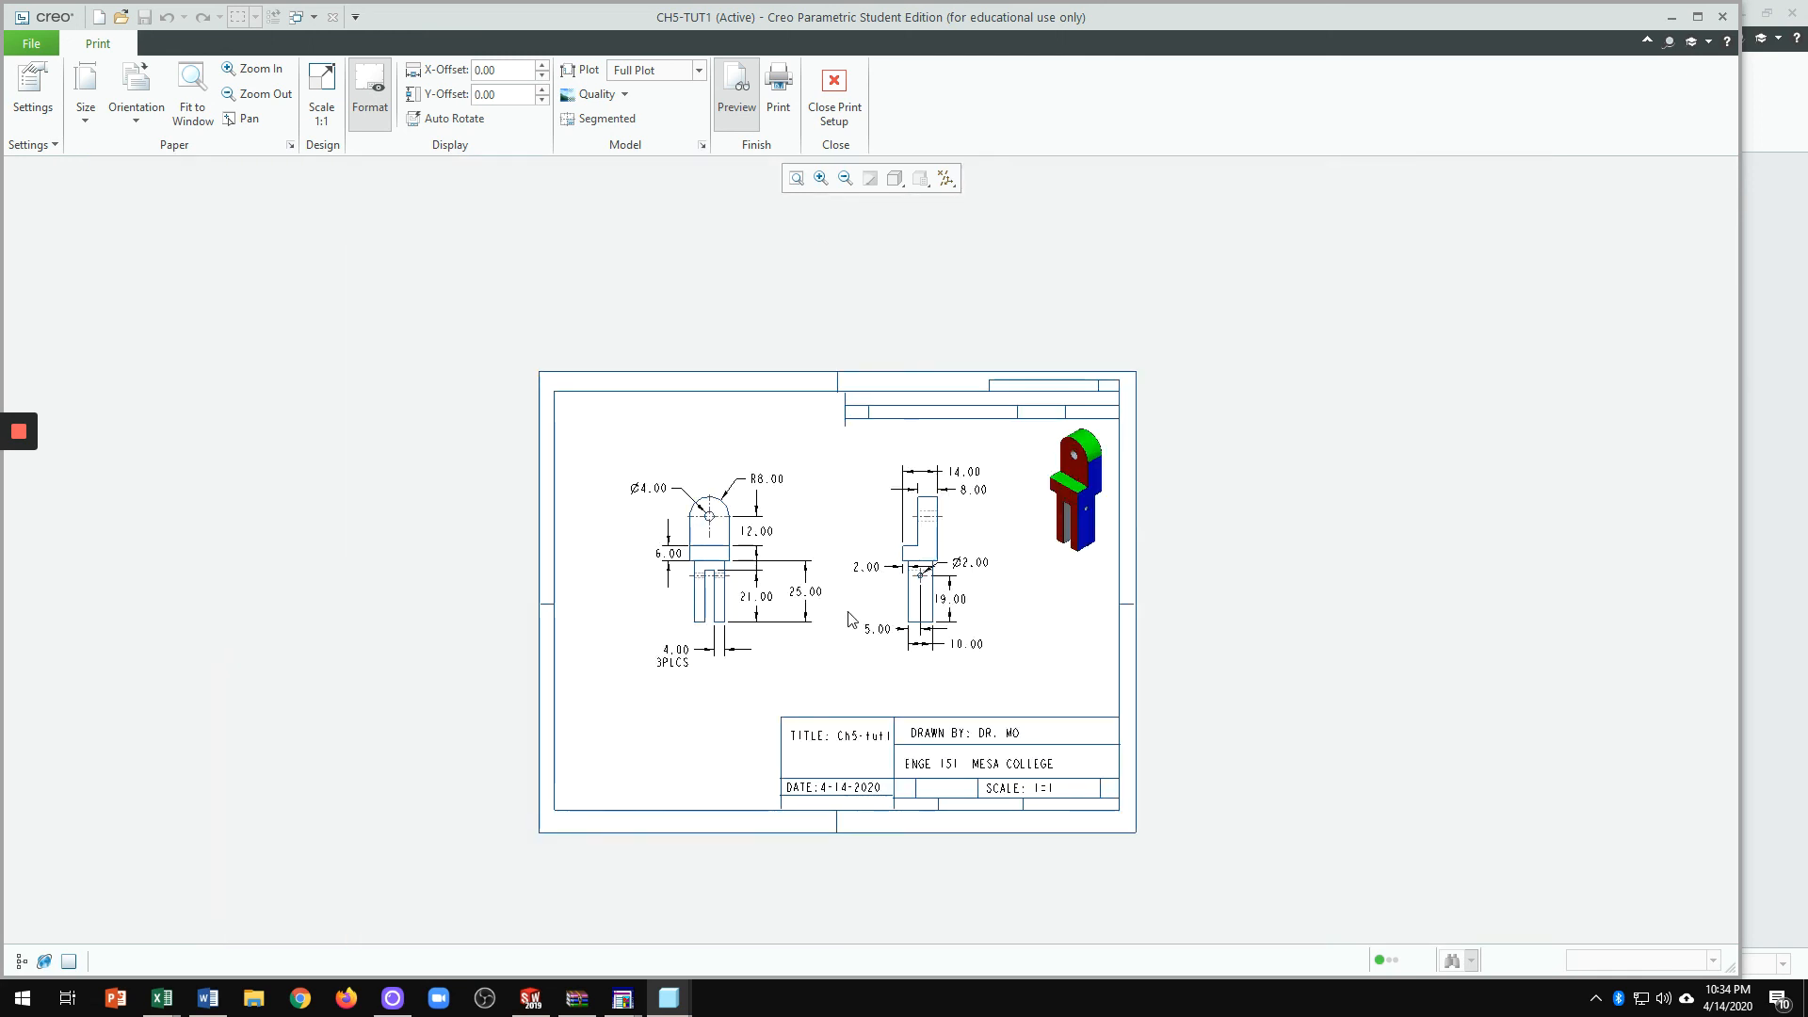
scroll(848, 618, "up", 2)
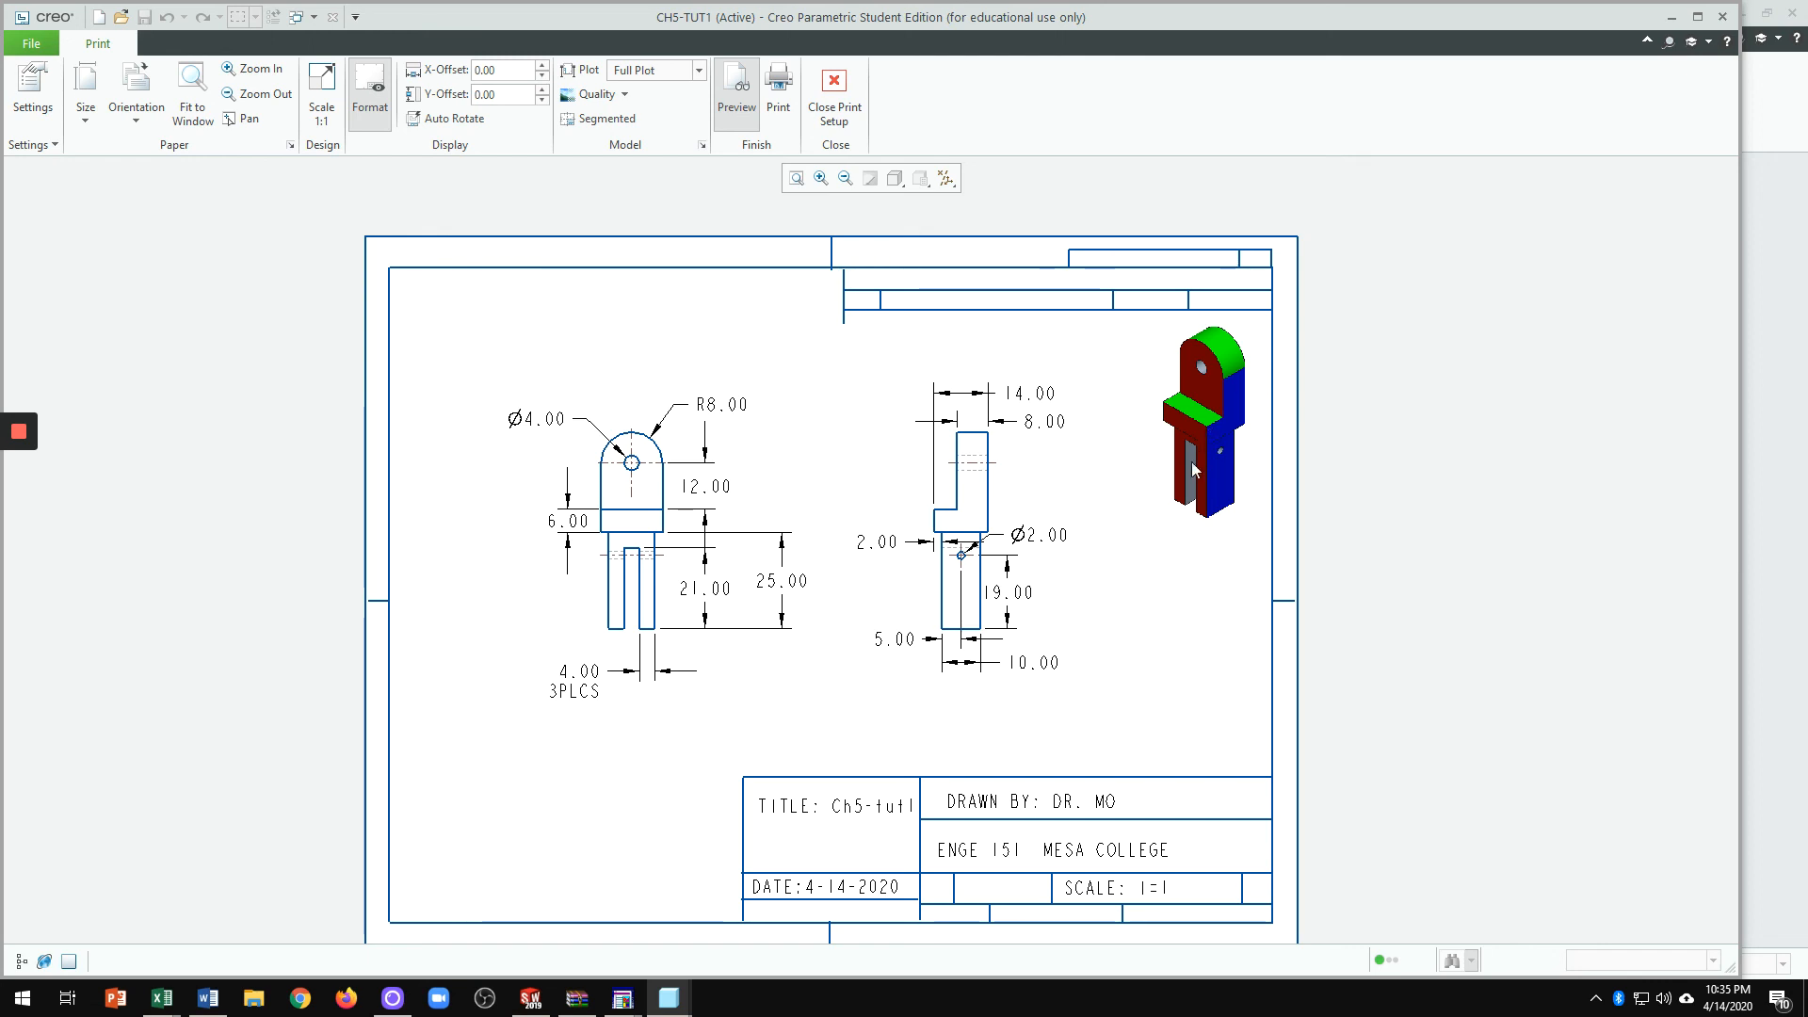
left_click(1203, 429)
scroll(1068, 438, "up", 3)
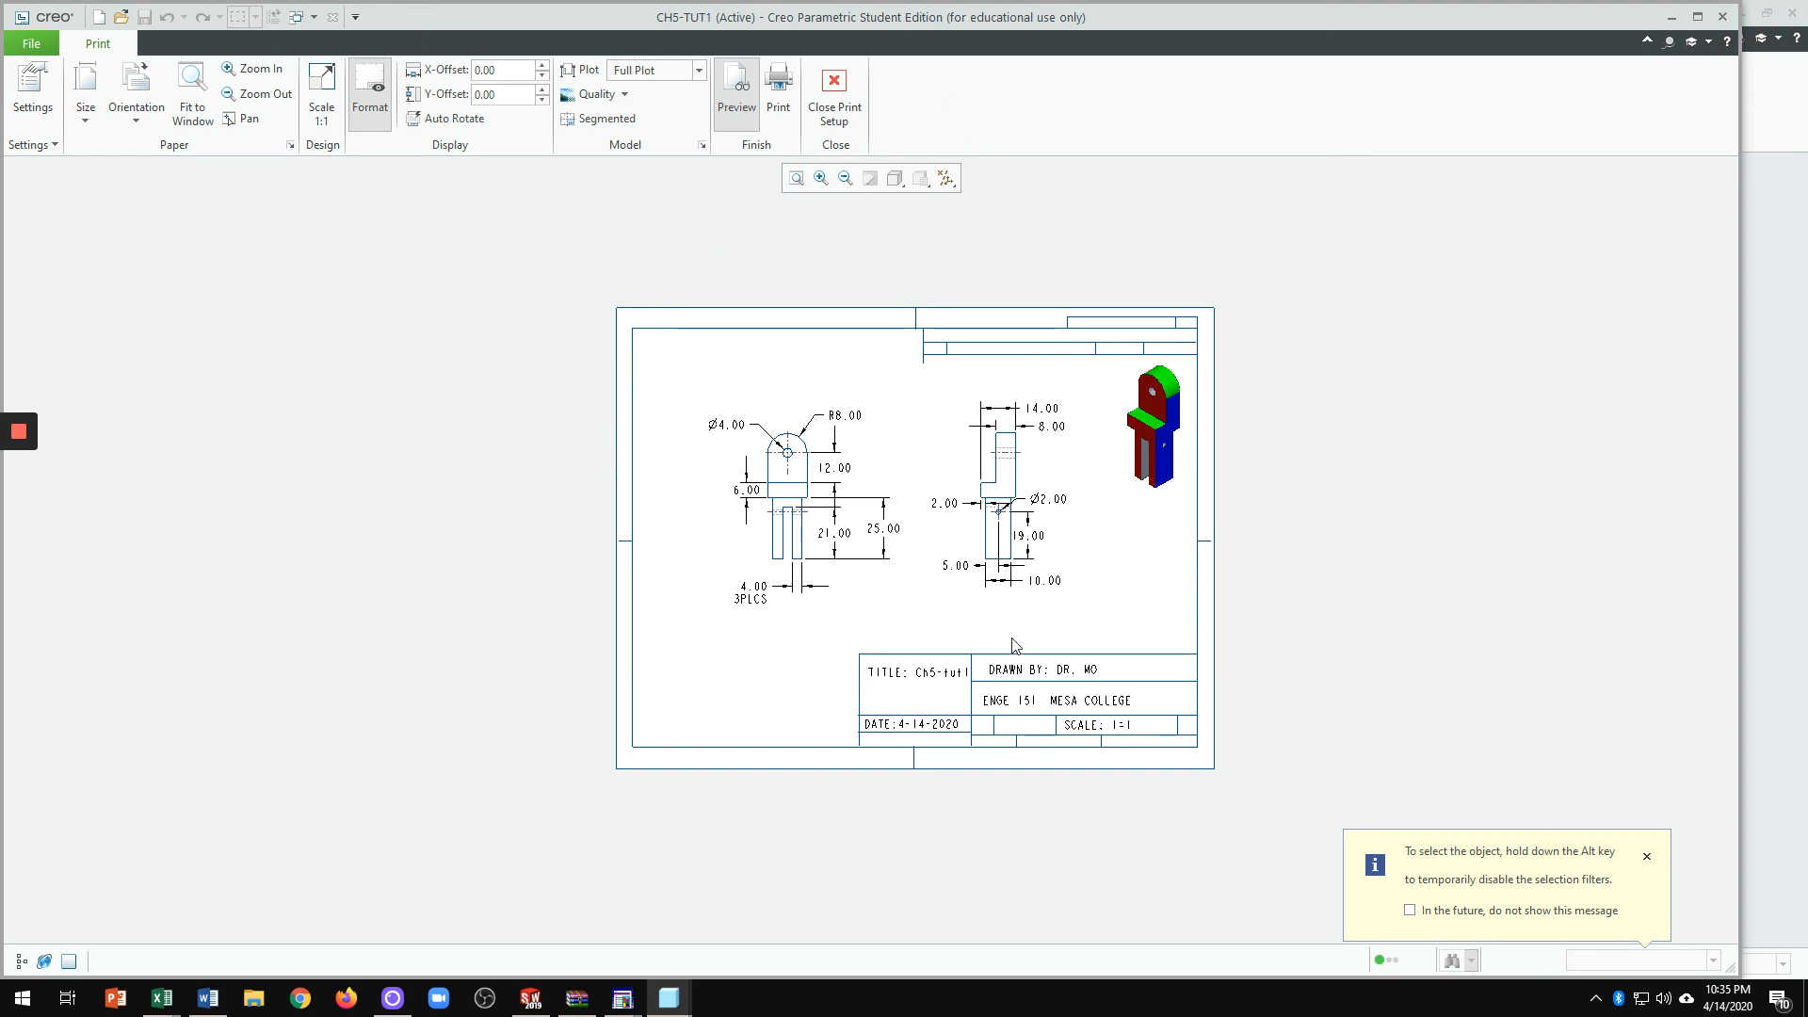
left_click(837, 90)
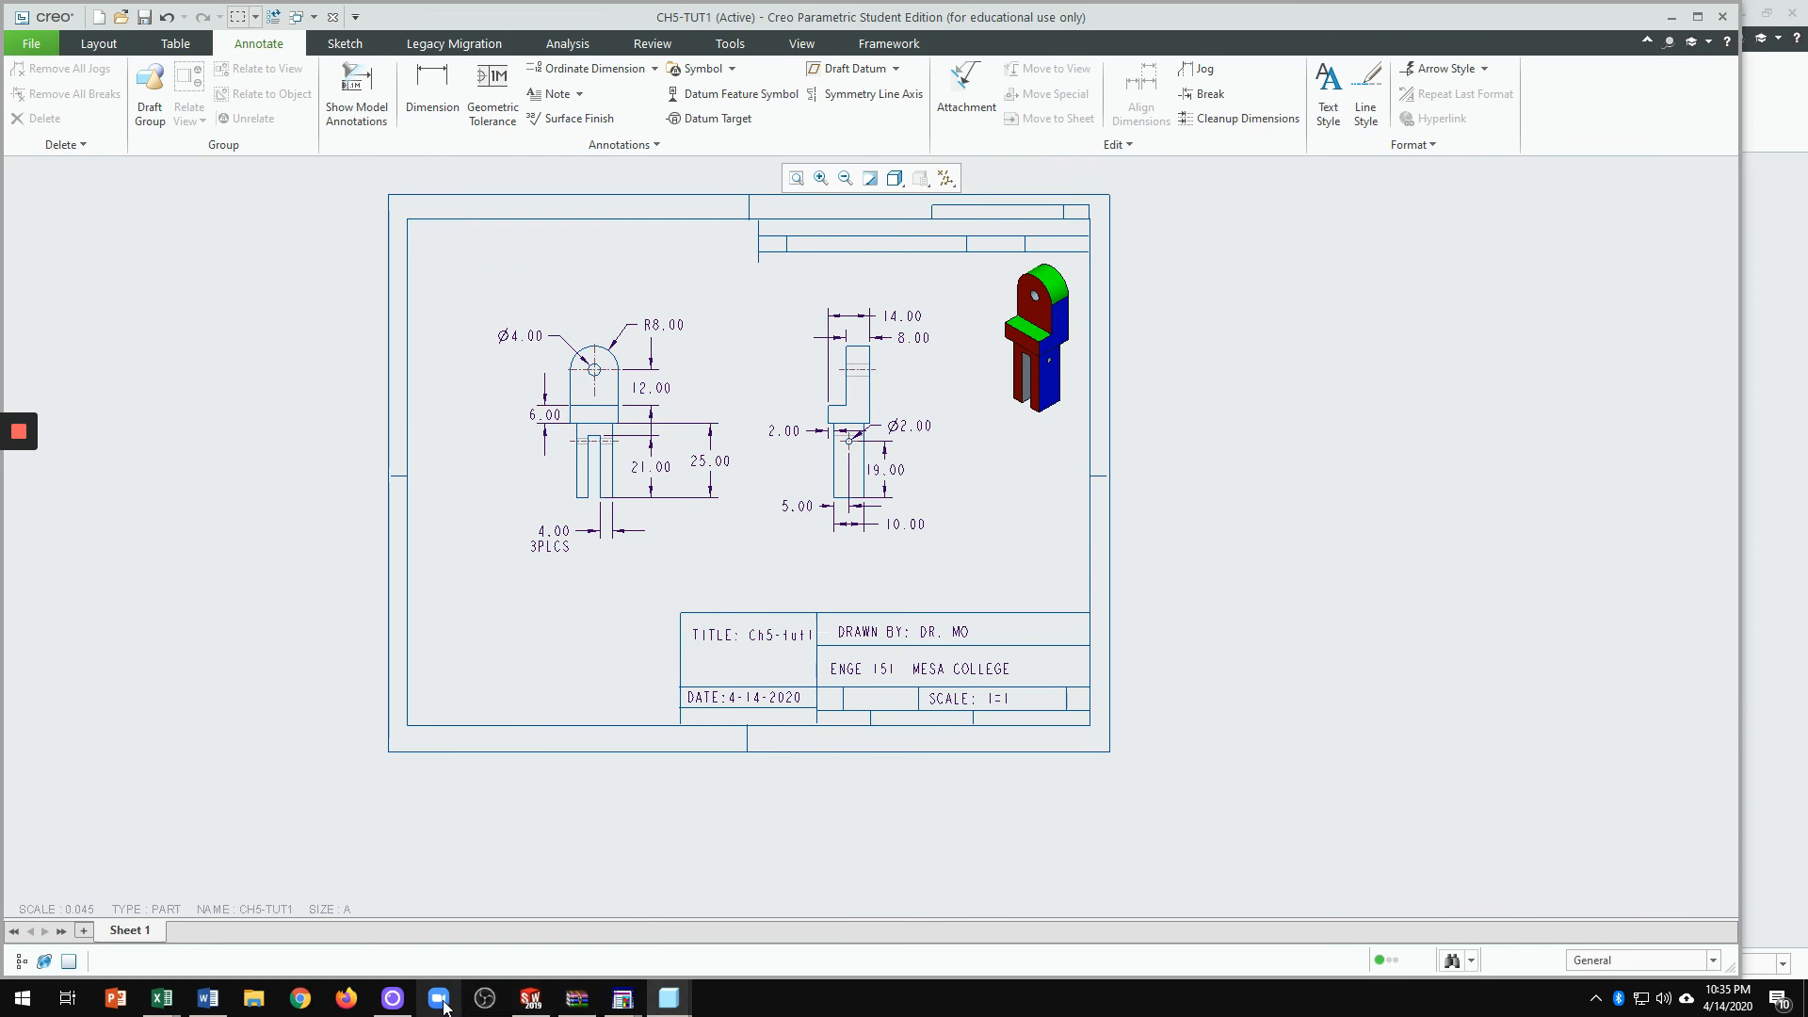
Step: Maximize the drawing window to fill the screen
scroll(731, 861, "down", 3)
scroll(585, 839, "up", 1)
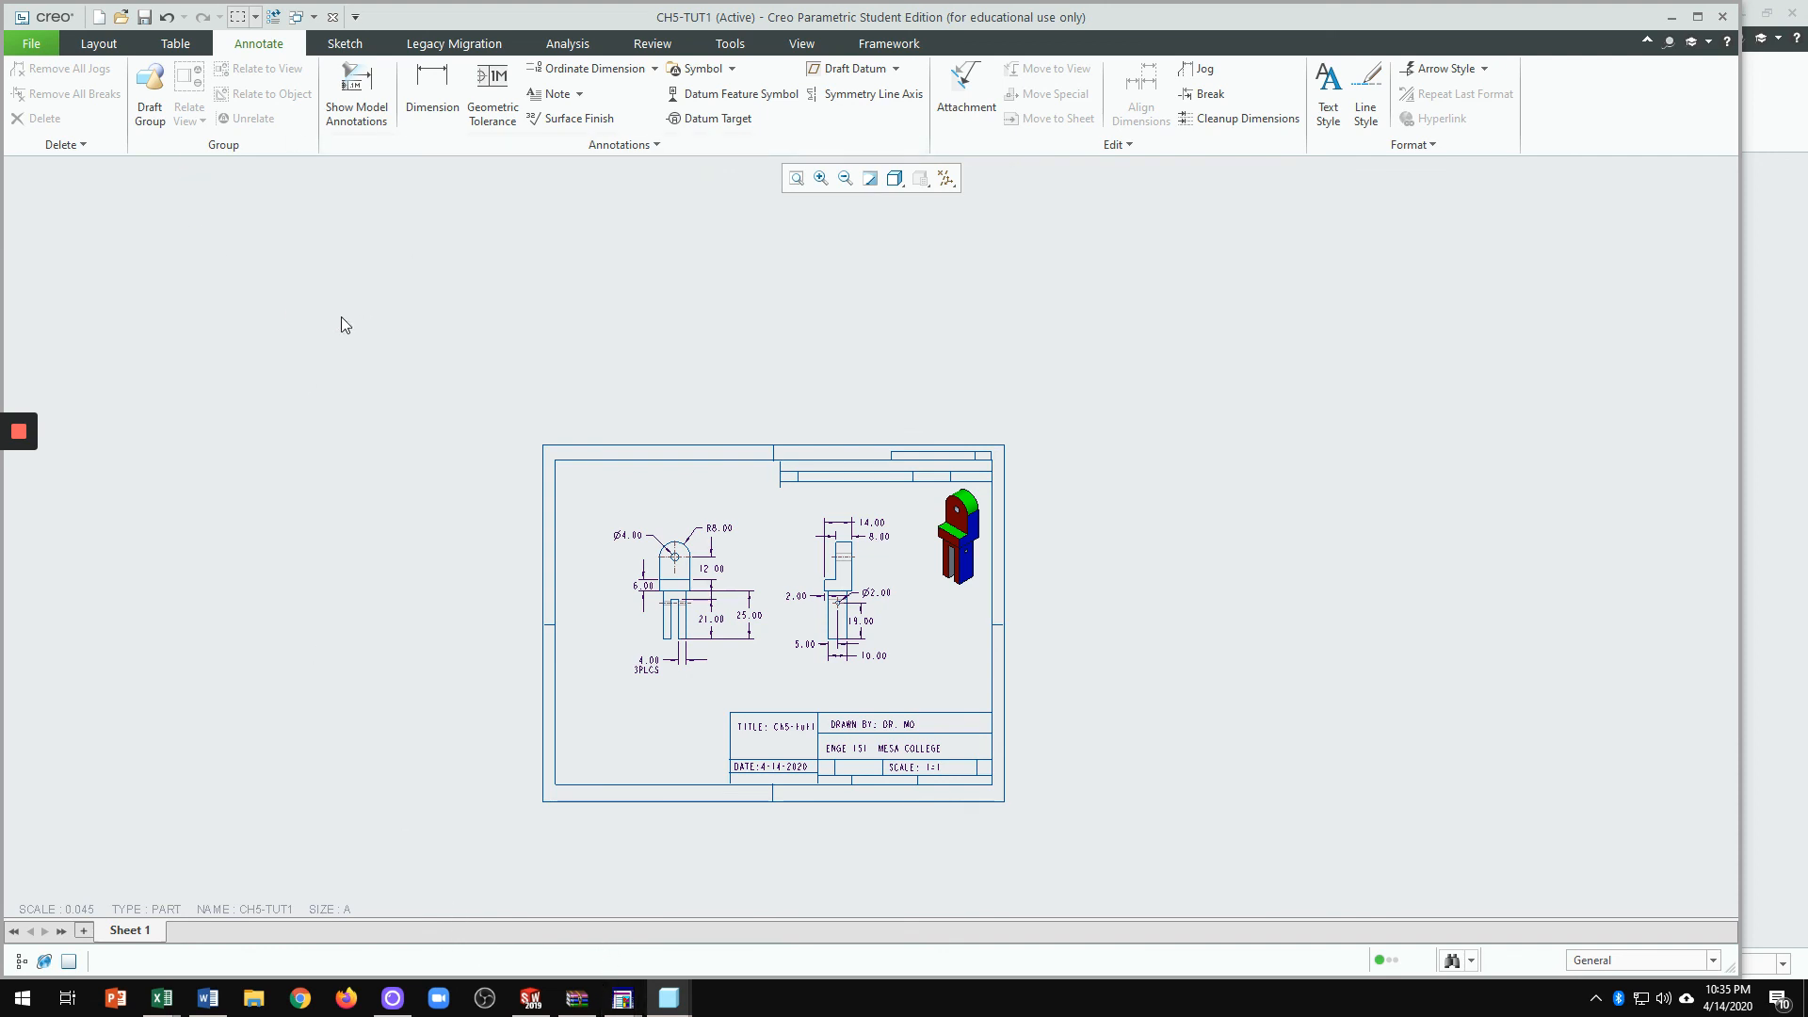
scroll(585, 320, "down", 3)
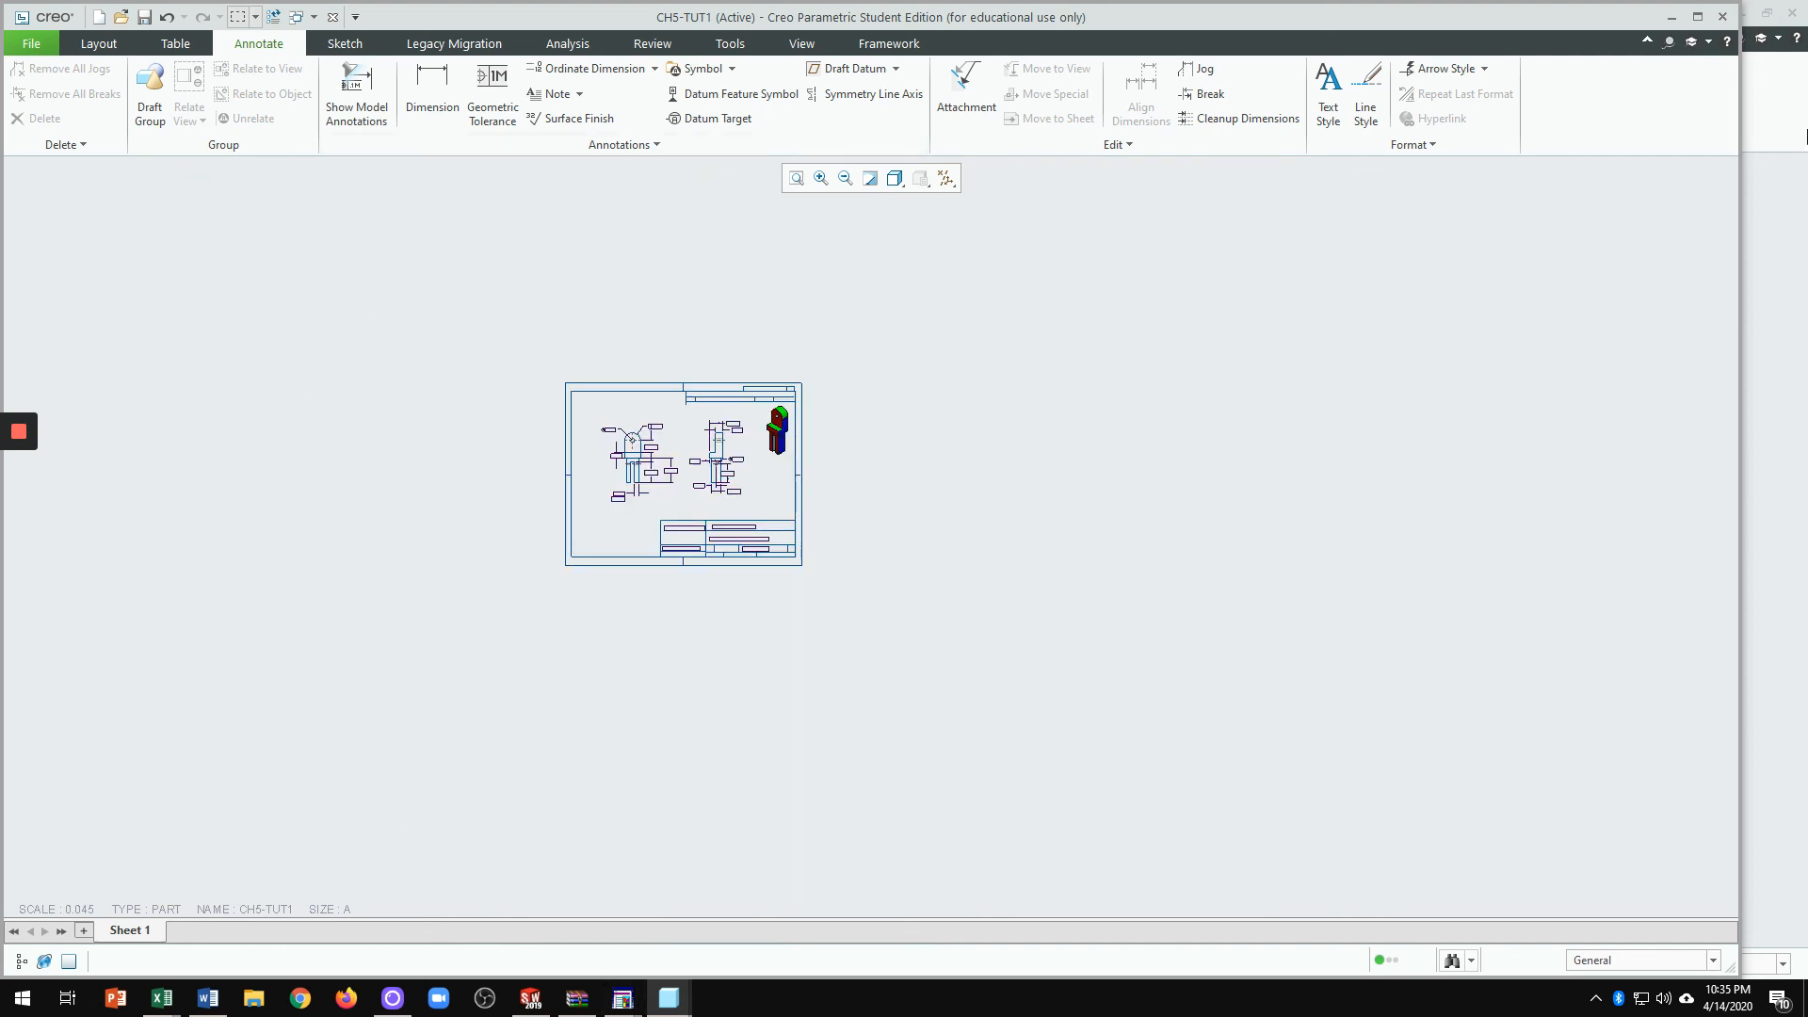
left_click(1697, 16)
Step: Switch to the CH5-TUT1 3-D part window to check it, then return to the drawing
scroll(913, 473, "up", 3)
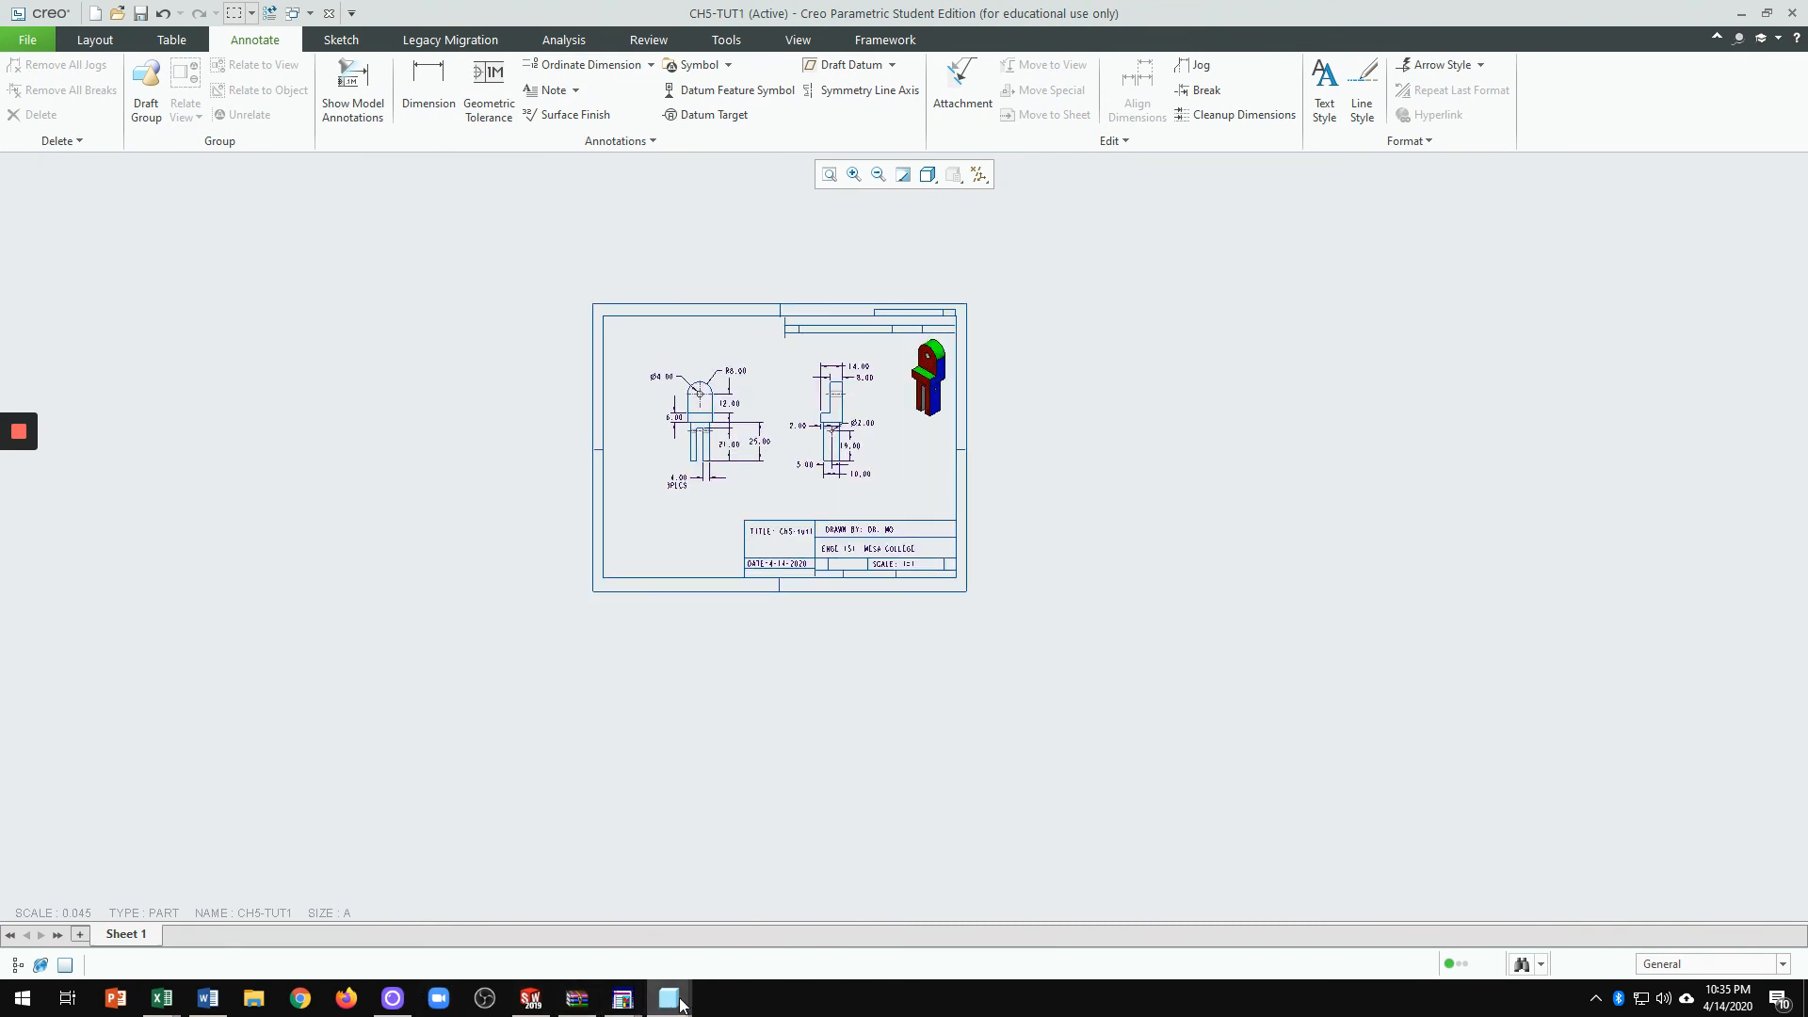
mouse_move(673, 1003)
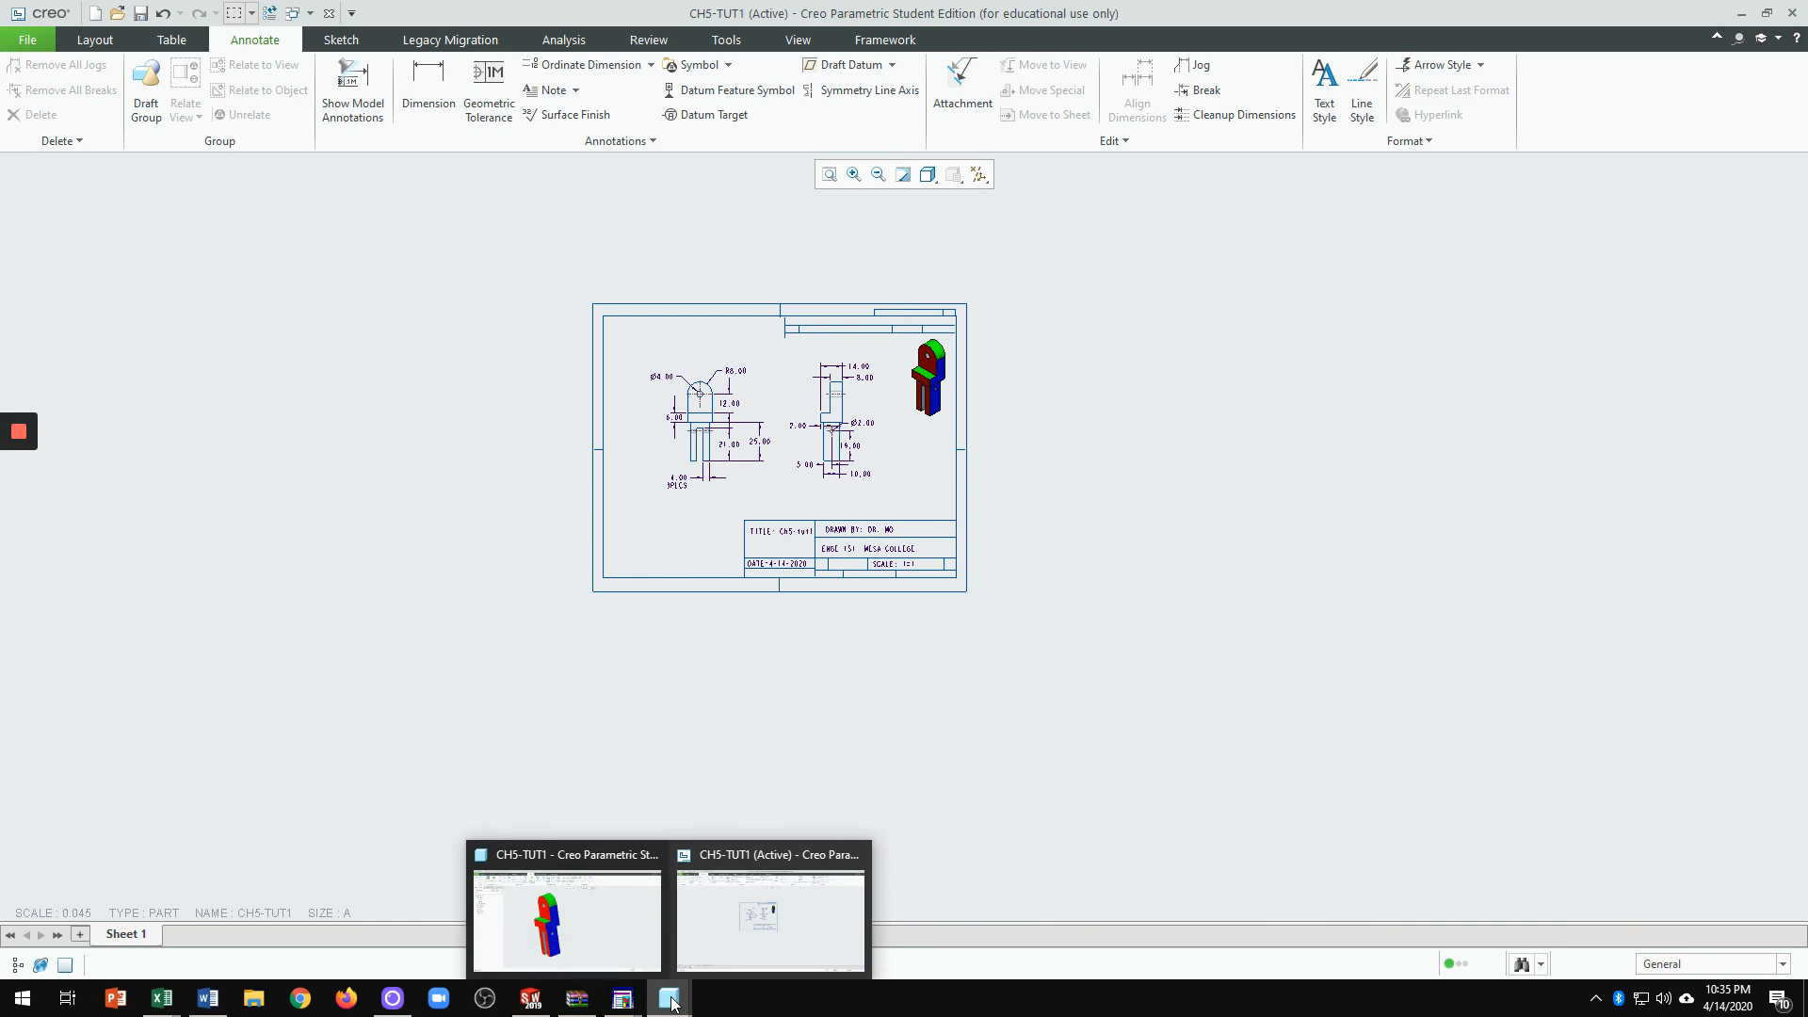
left_click(548, 919)
scroll(669, 641, "down", 5)
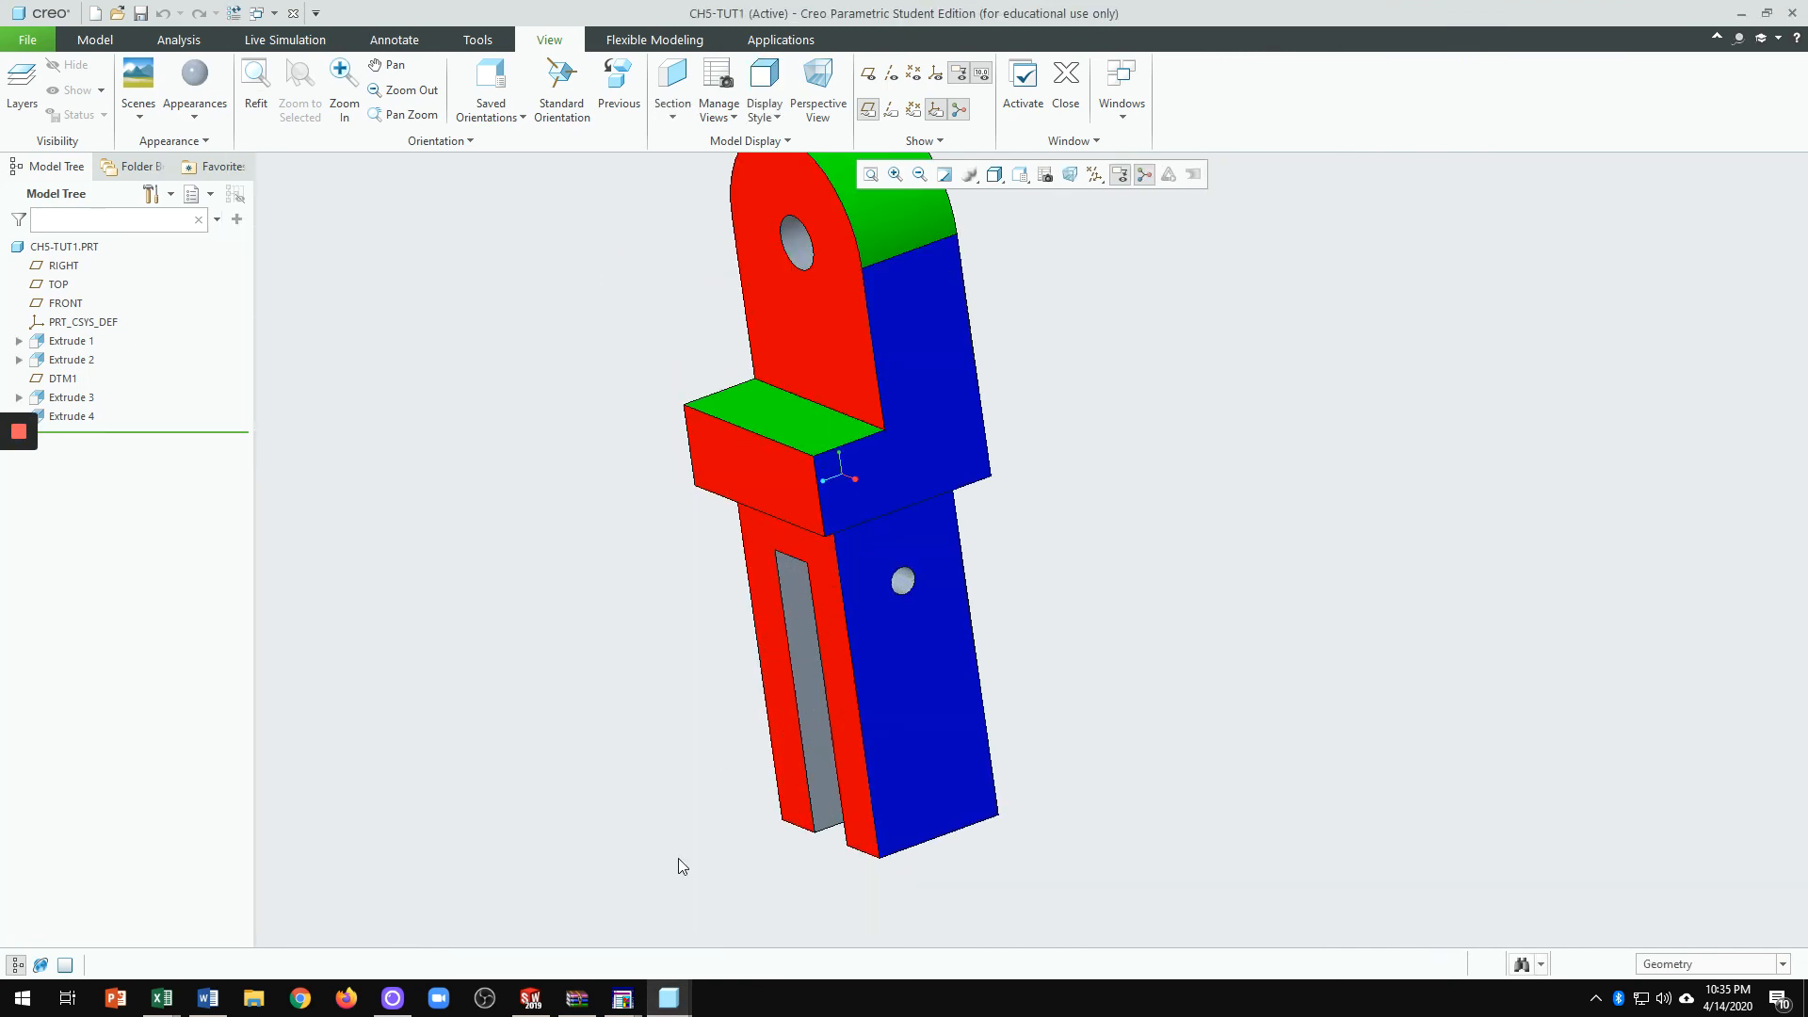
mouse_move(669, 998)
left_click(778, 941)
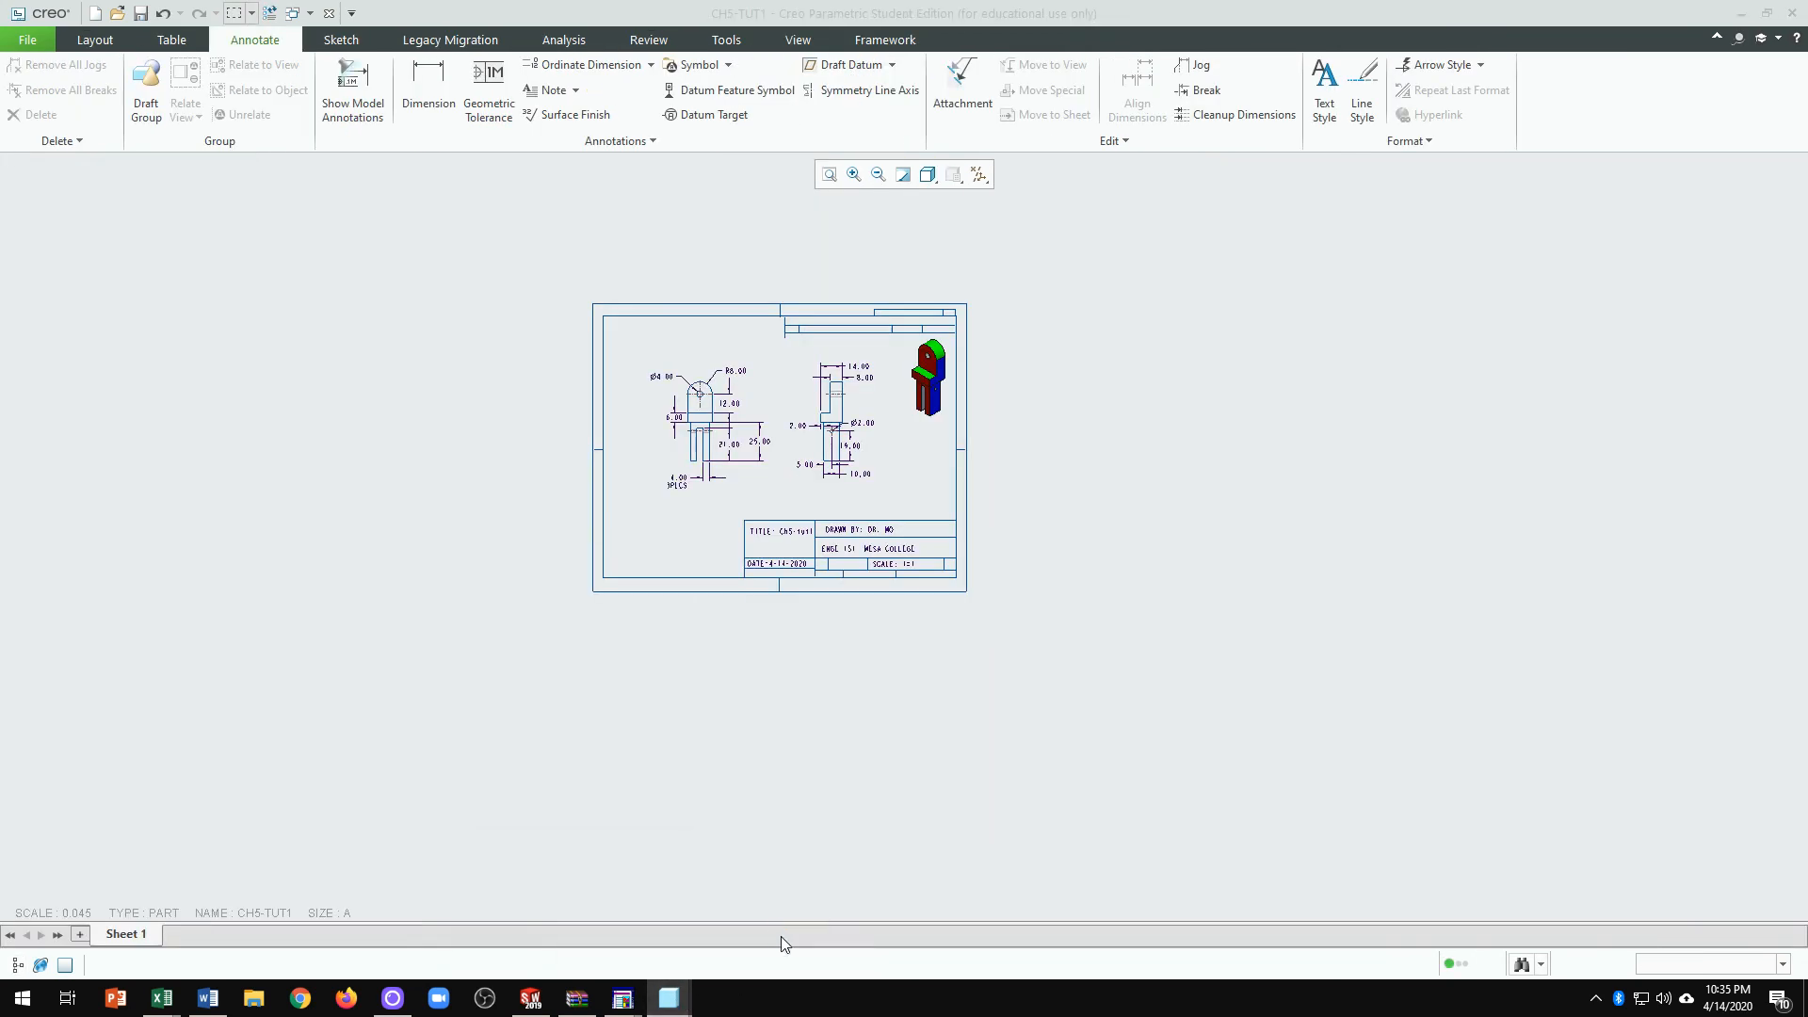
scroll(797, 438, "down", 7)
scroll(826, 467, "up", 4)
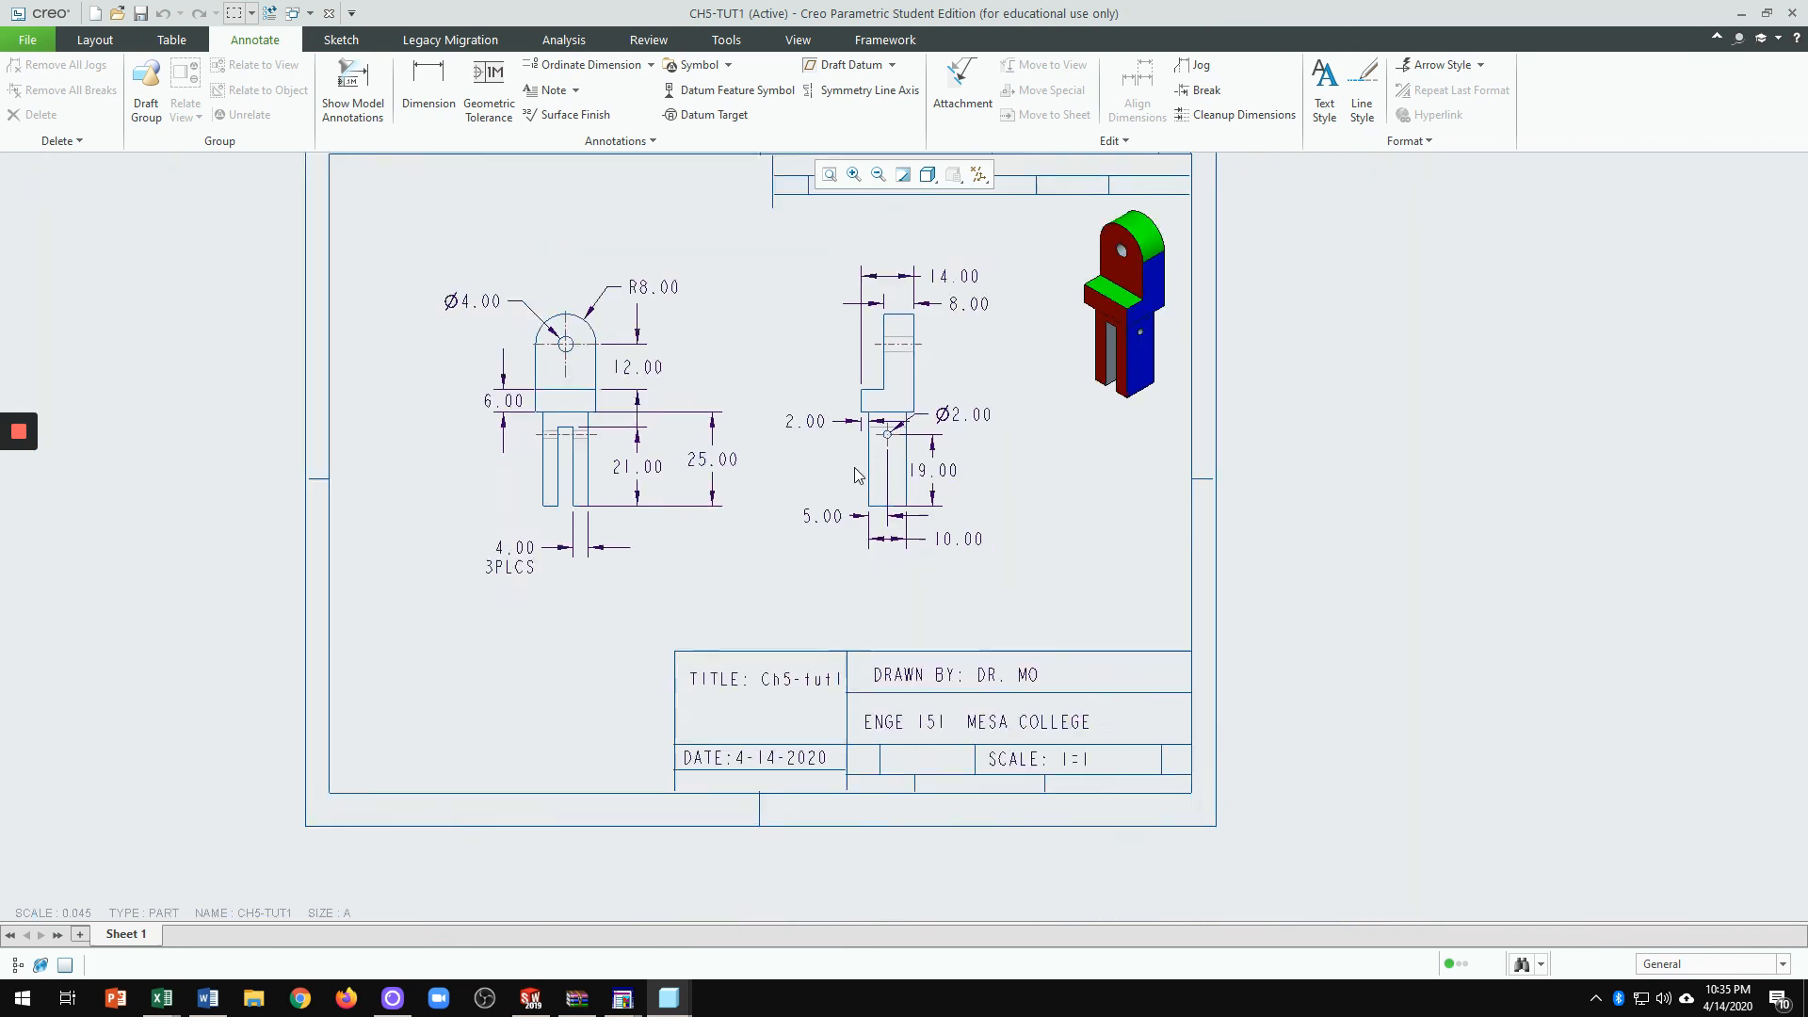
mouse_move(671, 1000)
left_click(625, 927)
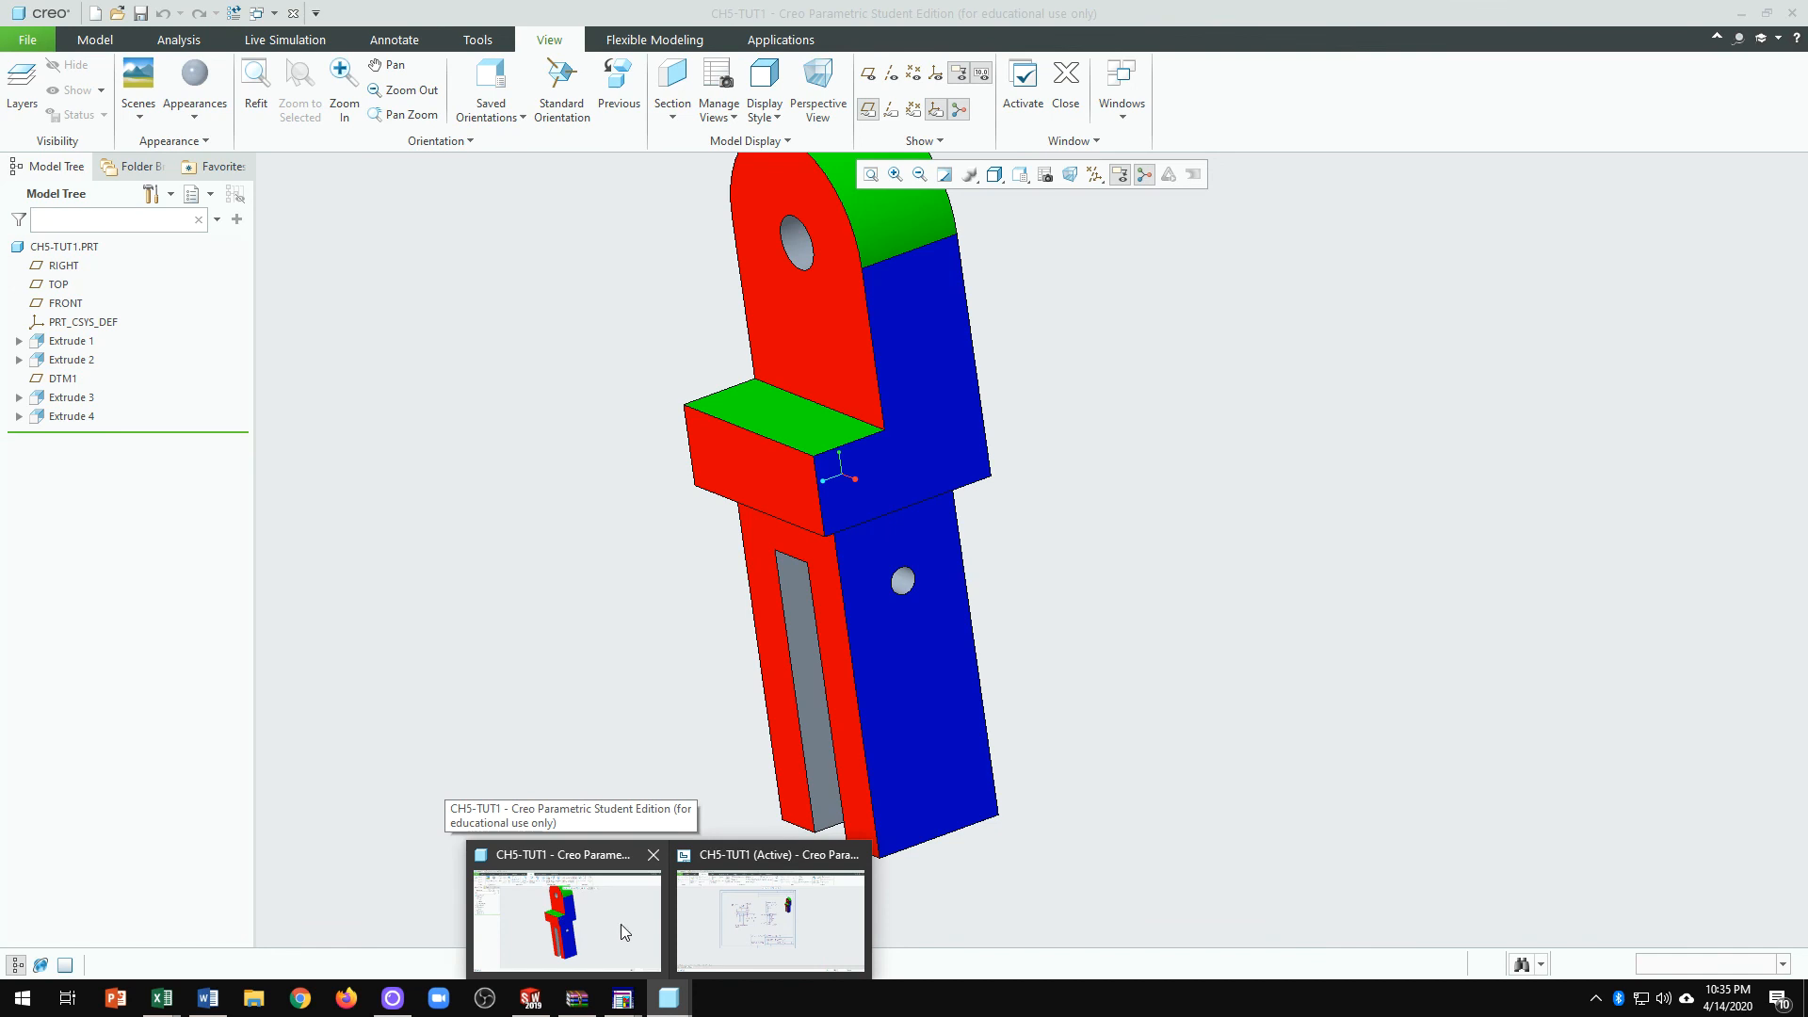
left_click(701, 852)
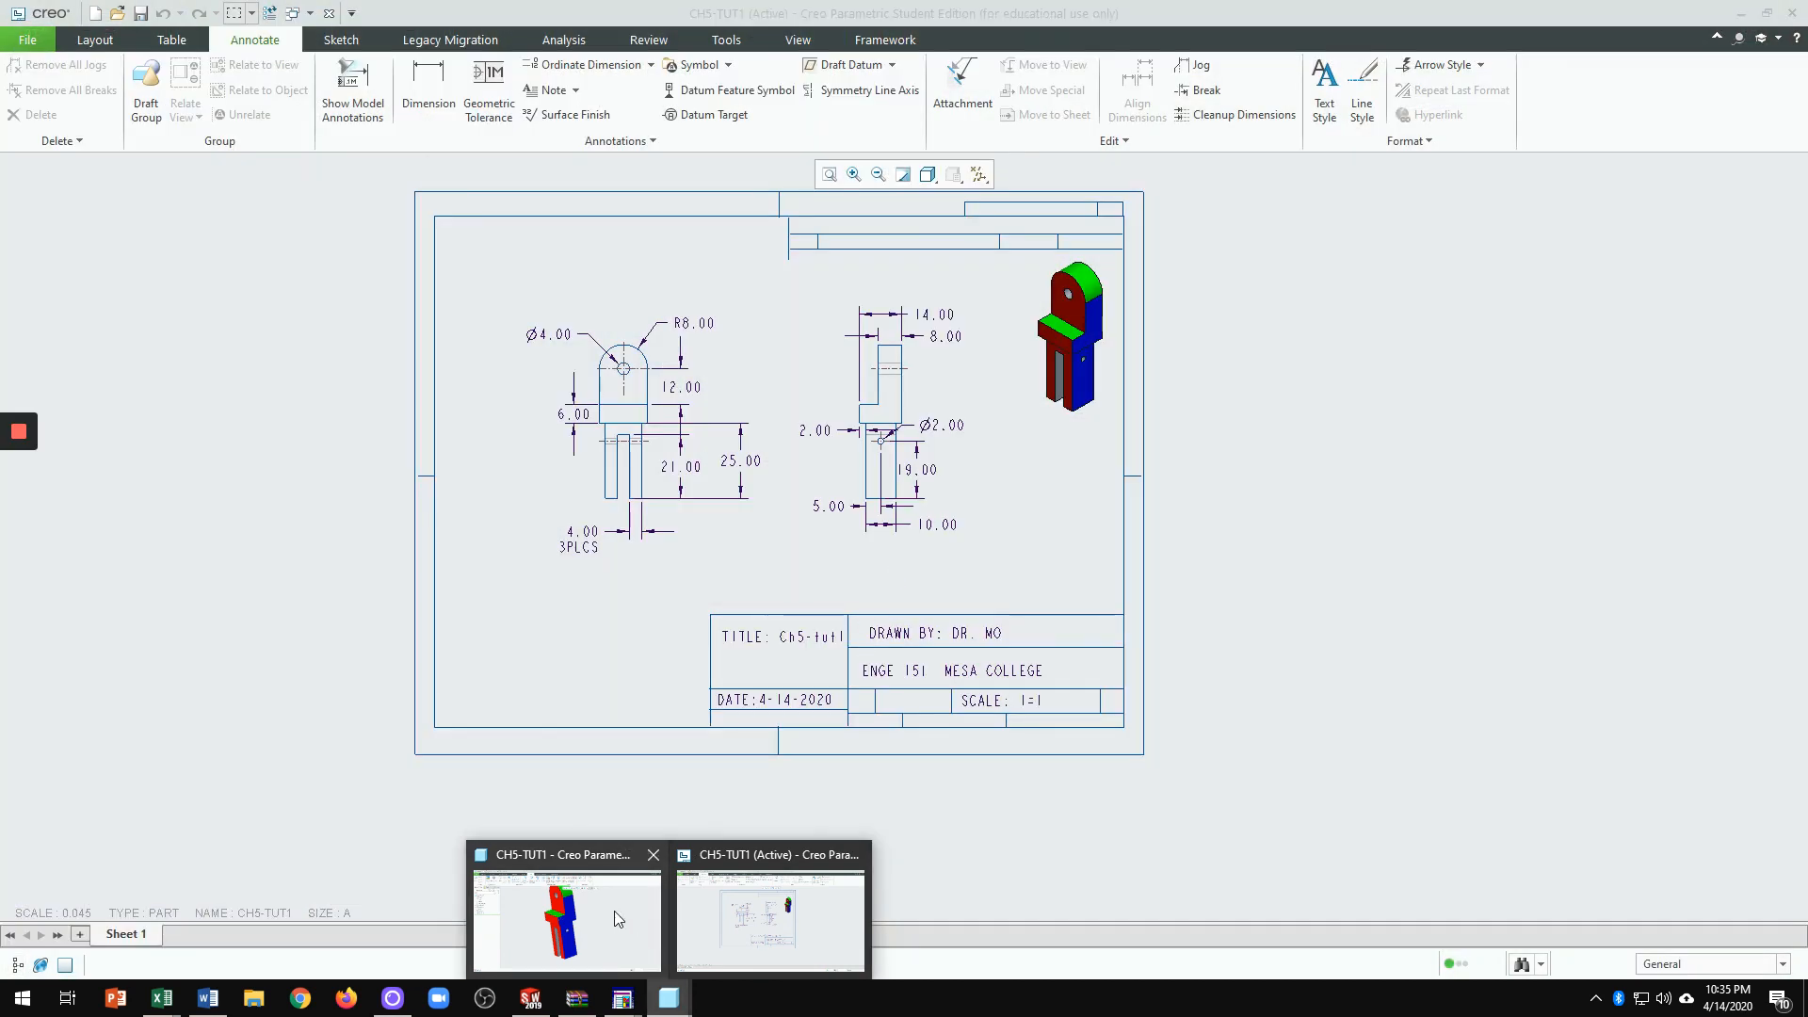
mouse_move(614, 912)
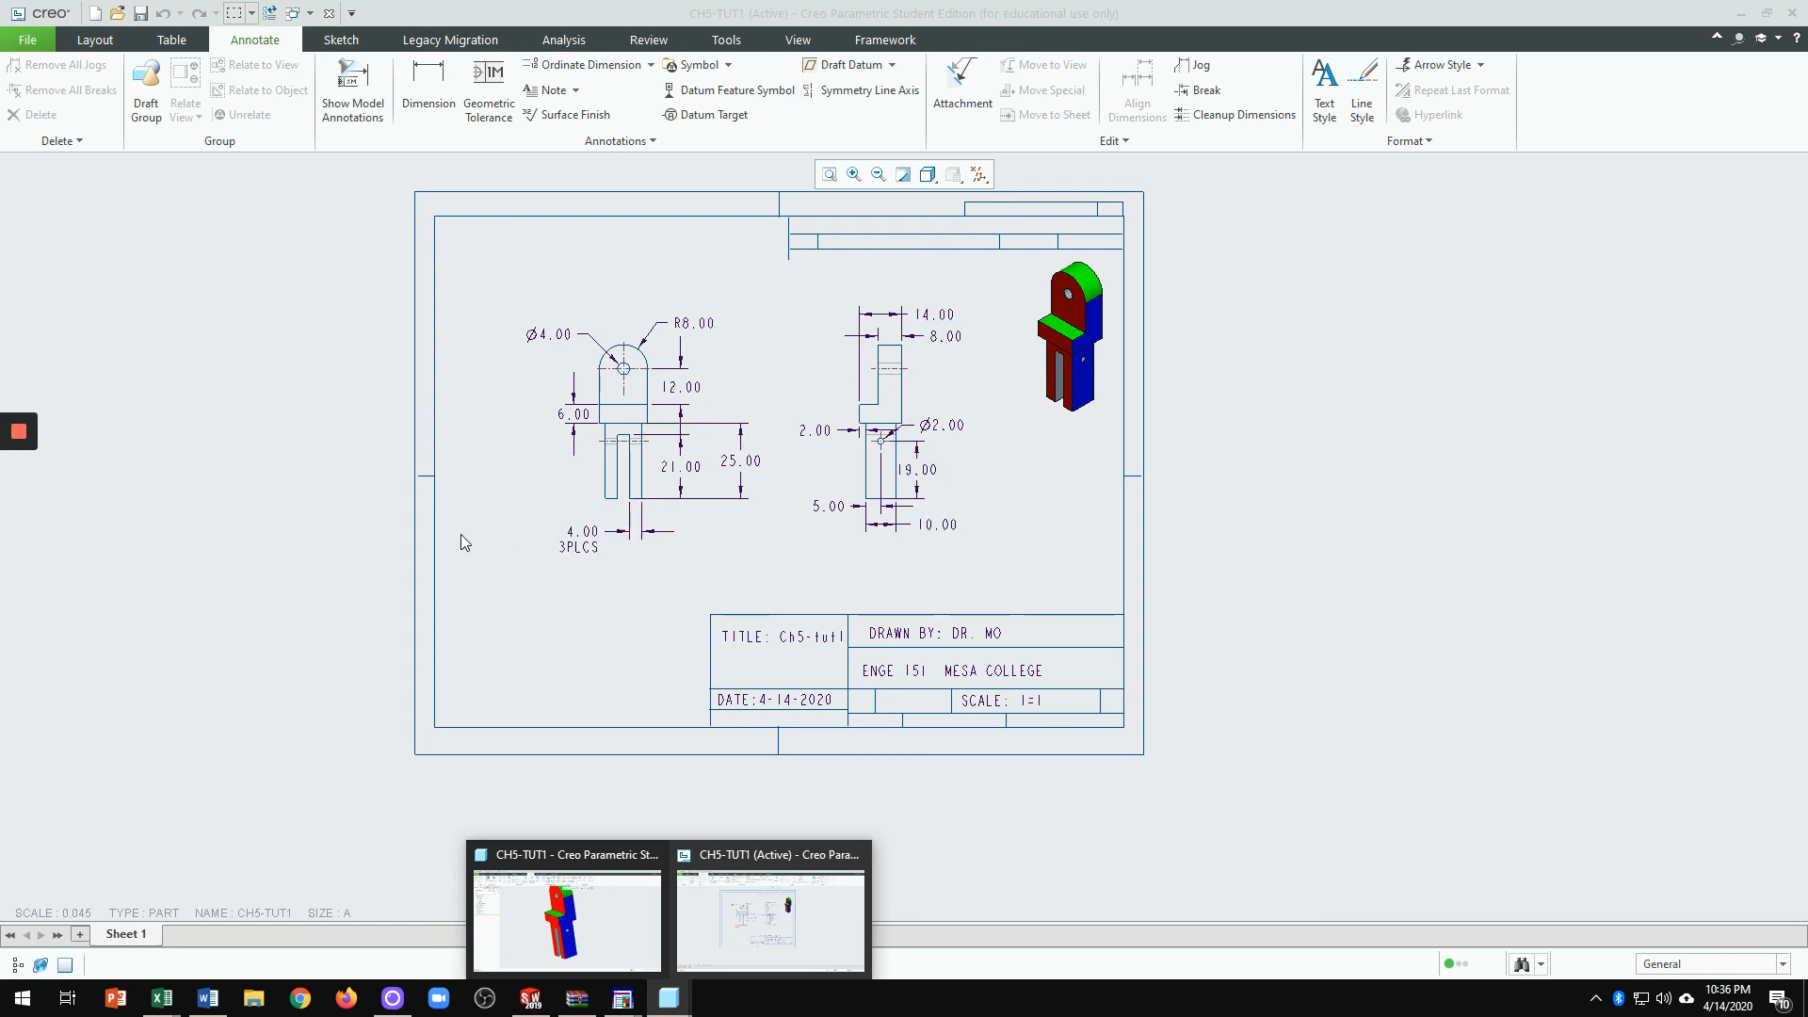
mouse_move(24, 444)
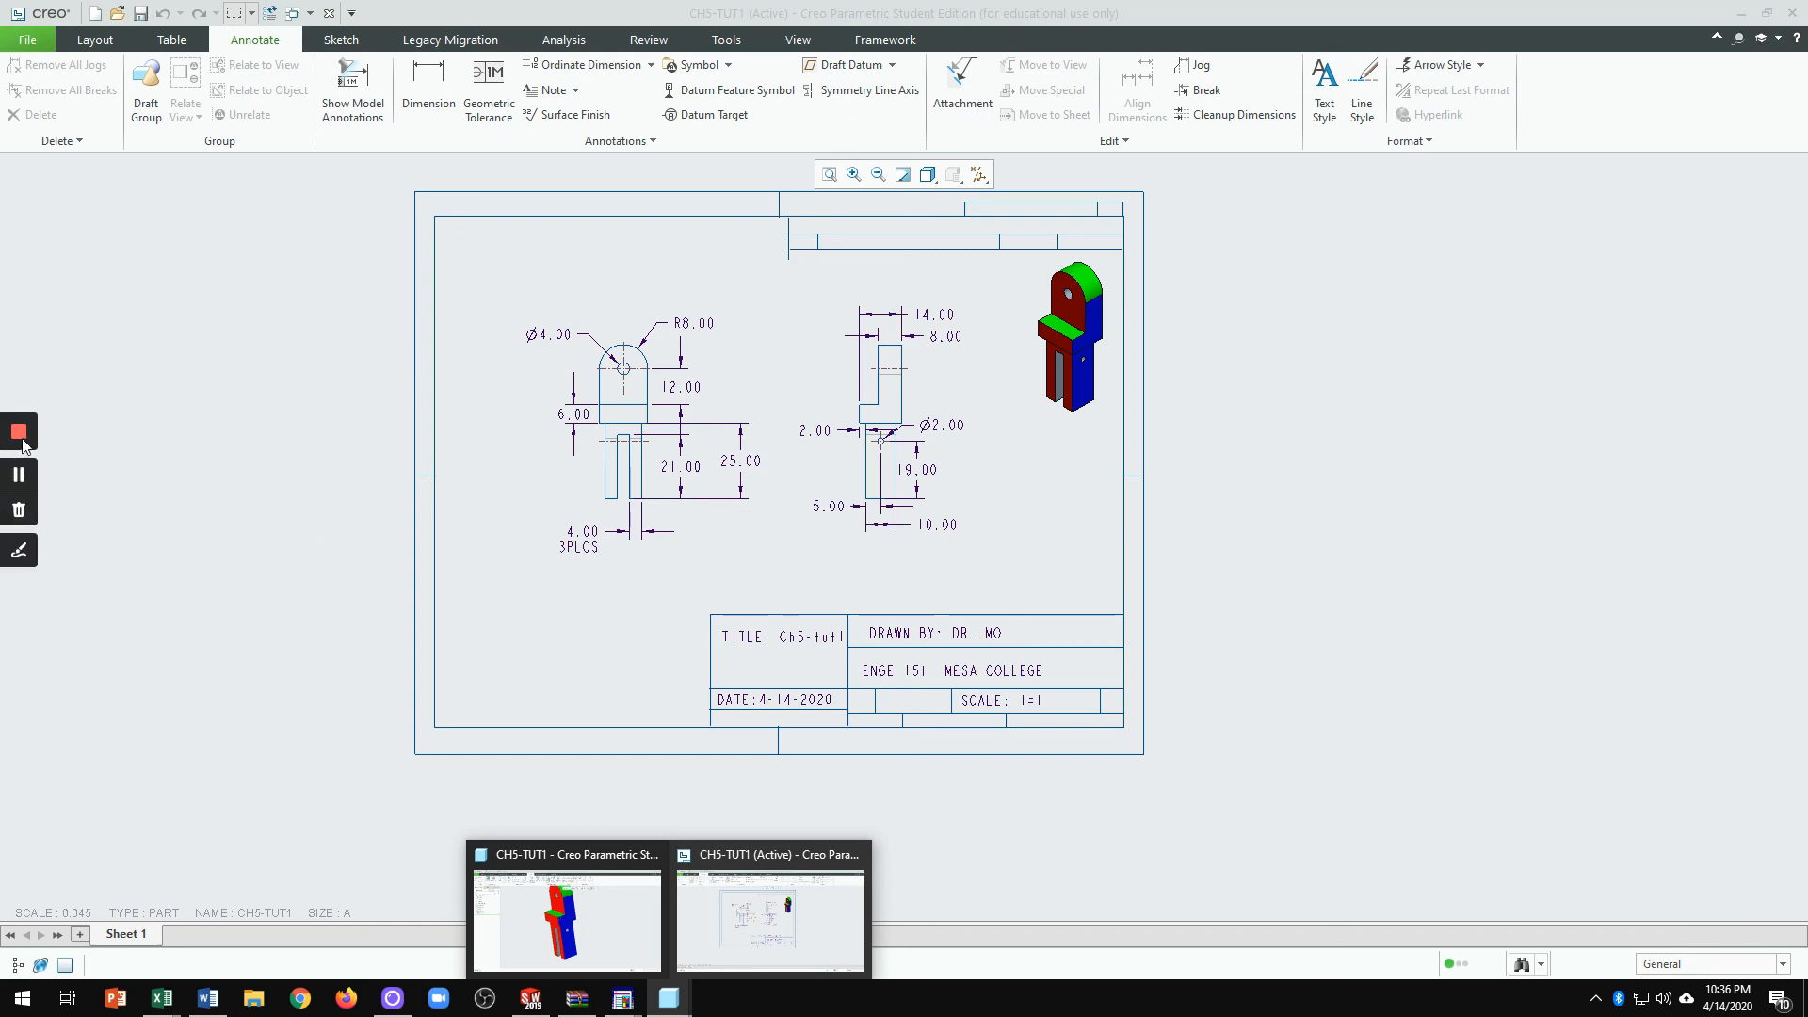